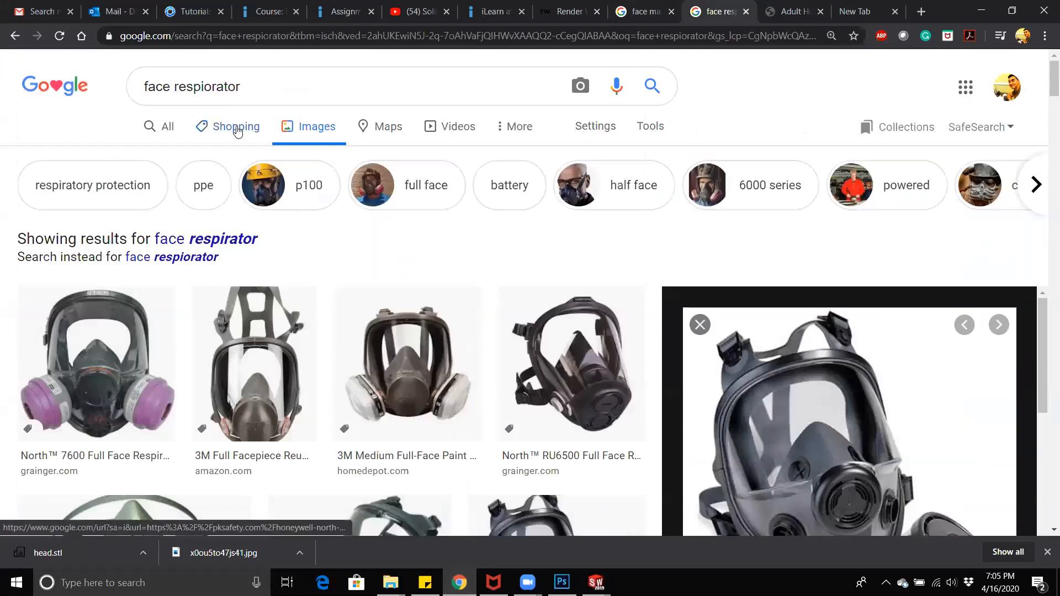
Step: Search Google Images for "face mask profile" and look through the results for side-view mask references
{"action": "left_click_drag", "start_coordinate": [258, 87], "coordinate": [160, 96]}
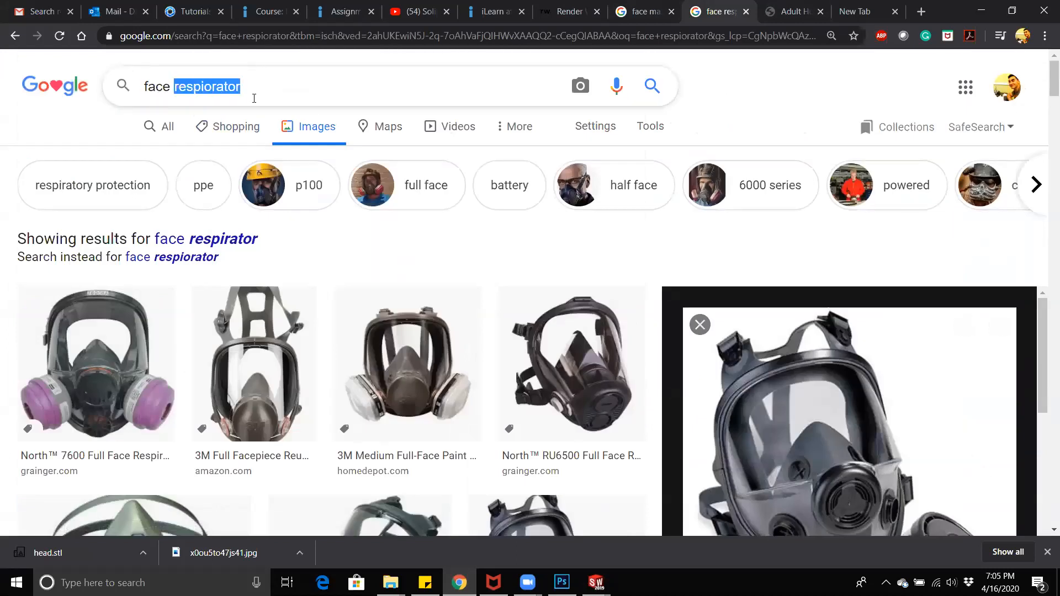
{"action": "type", "text": "mask "}
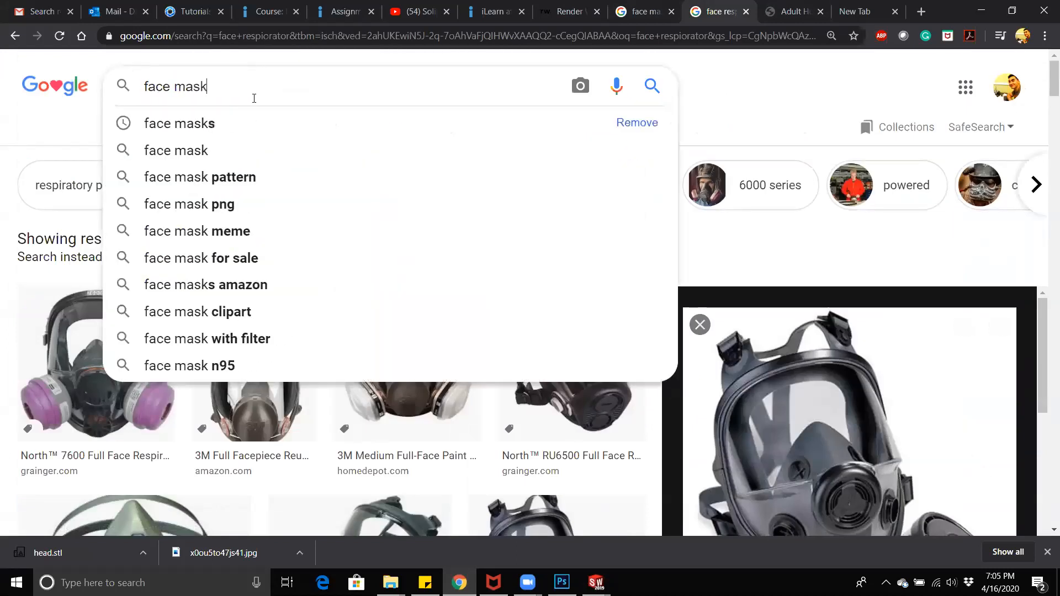
{"action": "type", "text": "profile"}
{"action": "key", "text": "Return"}
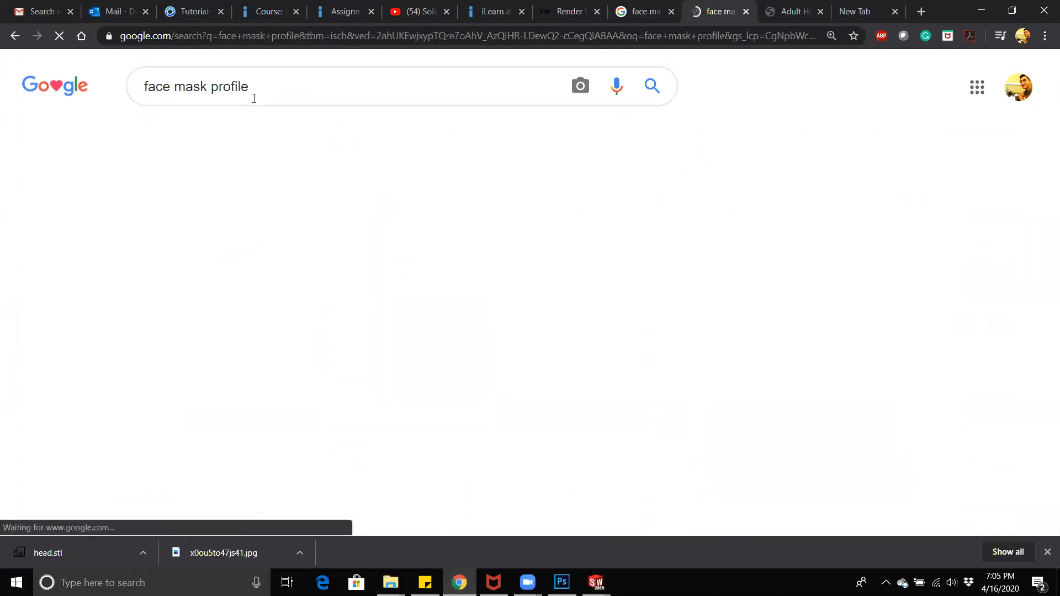
{"action": "scroll", "coordinate": [416, 296], "scroll_direction": "down", "scroll_amount": 8}
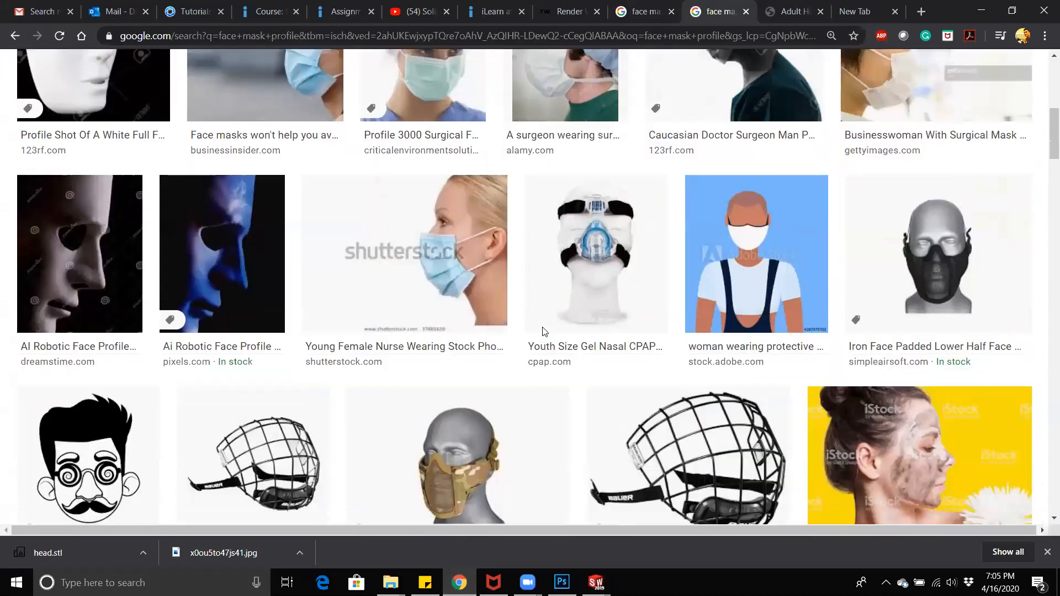
{"action": "scroll", "coordinate": [580, 348], "scroll_direction": "down", "scroll_amount": 2}
{"action": "scroll", "coordinate": [557, 390], "scroll_direction": "down", "scroll_amount": 14}
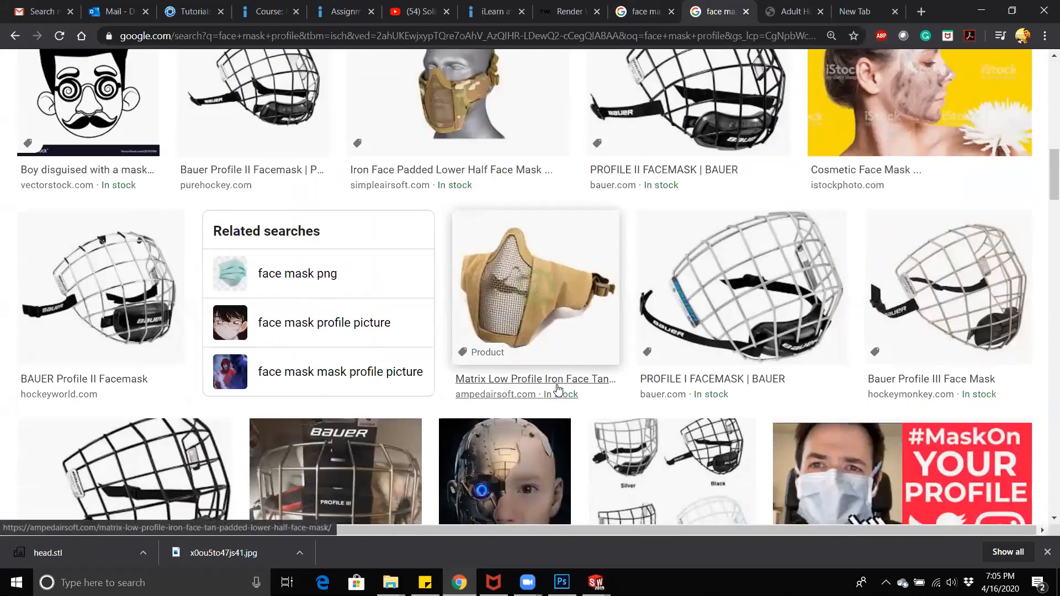
{"action": "scroll", "coordinate": [558, 390], "scroll_direction": "down", "scroll_amount": 13}
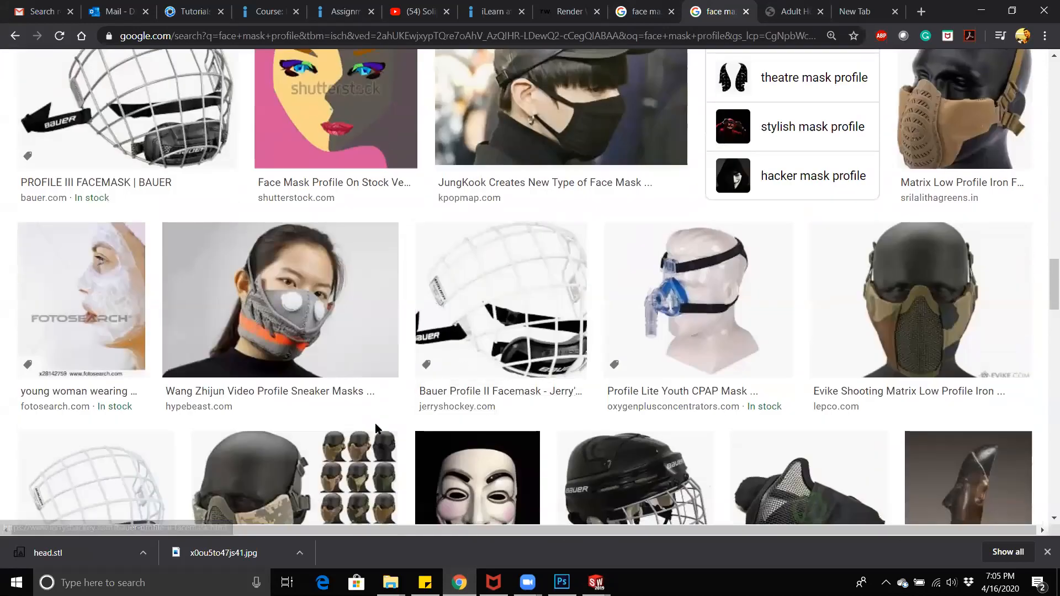
{"action": "scroll", "coordinate": [421, 421], "scroll_direction": "down", "scroll_amount": 10}
{"action": "scroll", "coordinate": [382, 429], "scroll_direction": "down", "scroll_amount": 5}
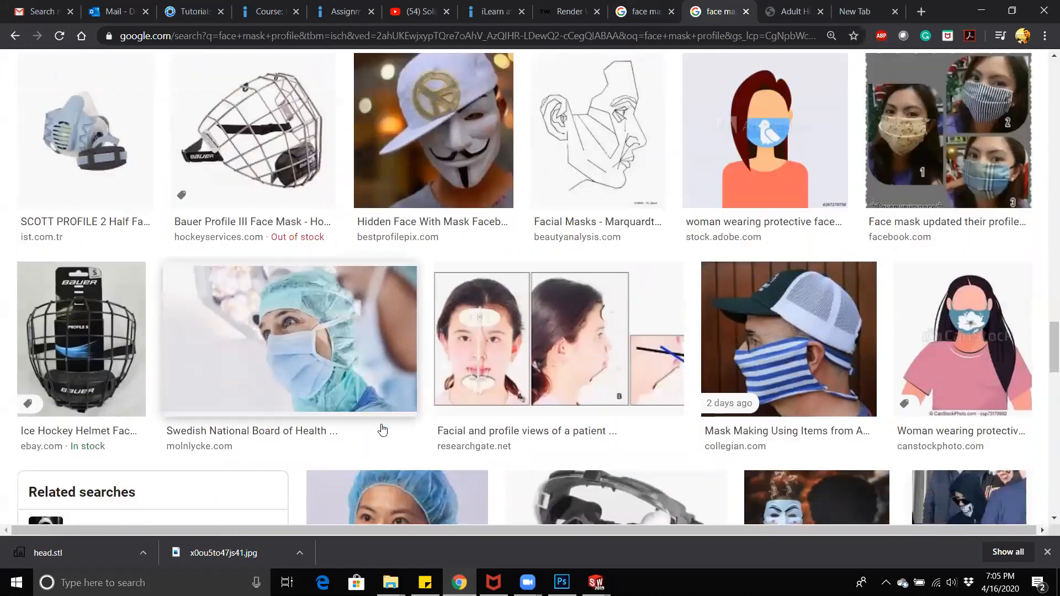
{"action": "scroll", "coordinate": [384, 429], "scroll_direction": "down", "scroll_amount": 8}
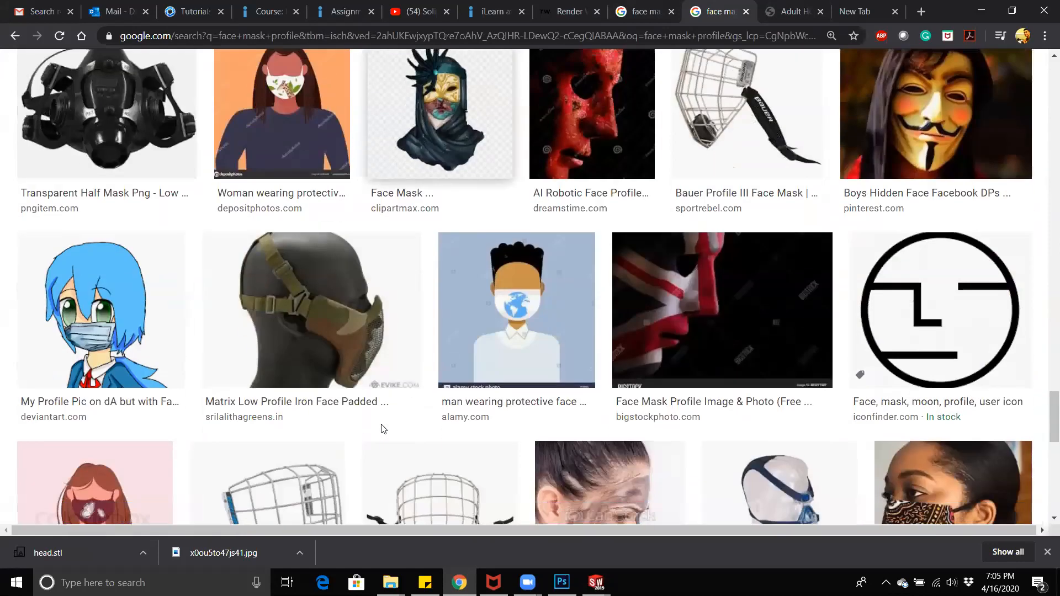
Step: Switch to the head model in SOLIDWORKS and start a new sketch on the Right Plane
{"action": "left_click", "coordinate": [596, 582]}
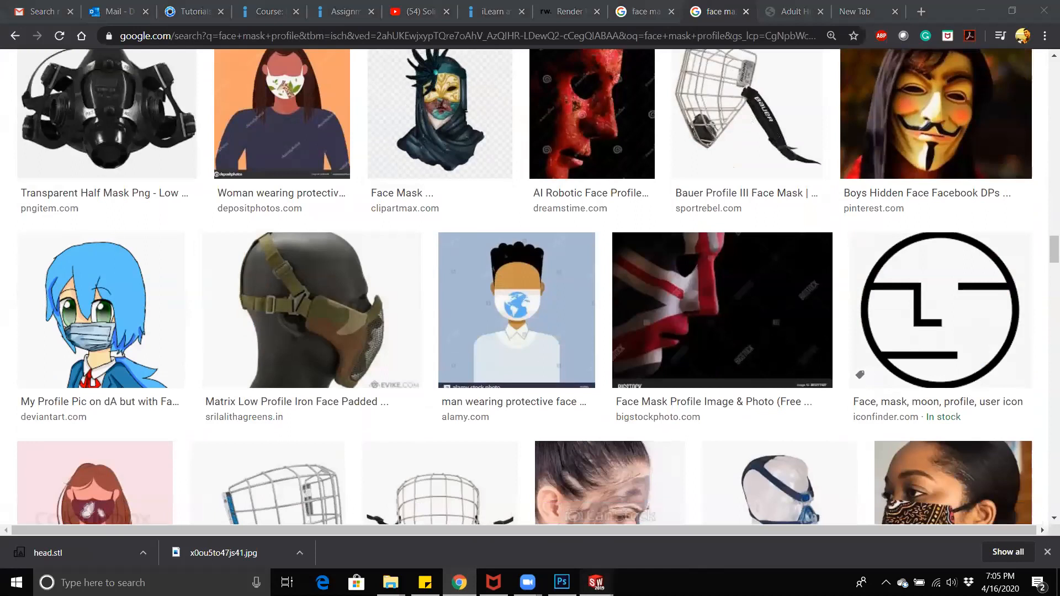
{"action": "left_click", "coordinate": [707, 544]}
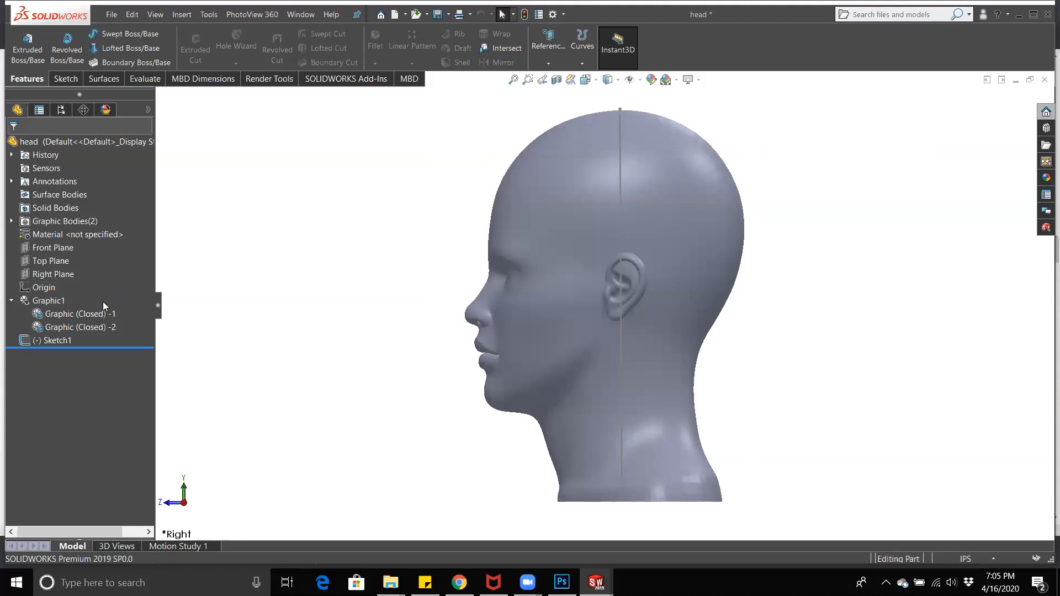
{"action": "left_click", "coordinate": [49, 274]}
{"action": "left_click", "coordinate": [58, 246]}
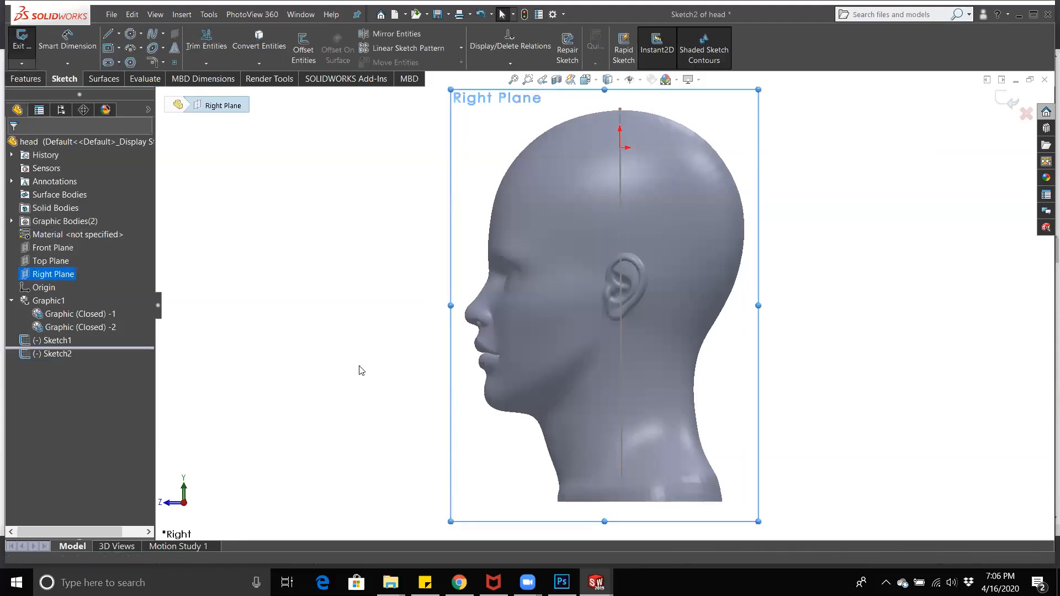
Step: Sketch a three-point spline for the mask's upper edge, from in front of the nose bridge across below the eye to just above the ear
{"action": "scroll", "coordinate": [618, 337], "scroll_direction": "down", "scroll_amount": 3}
{"action": "scroll", "coordinate": [618, 337], "scroll_direction": "up", "scroll_amount": 4}
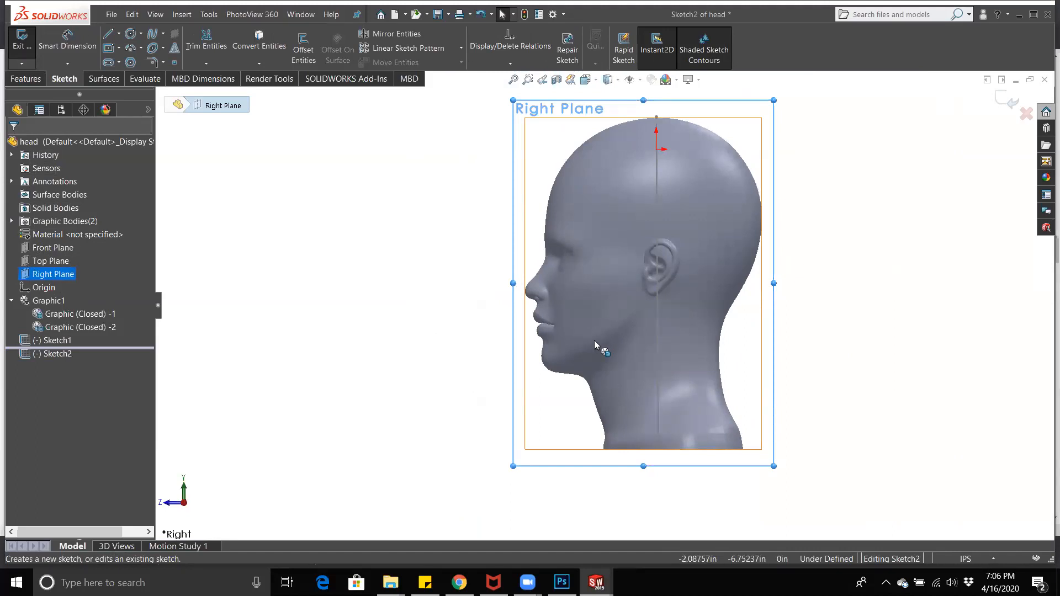
{"action": "left_click", "coordinate": [150, 35]}
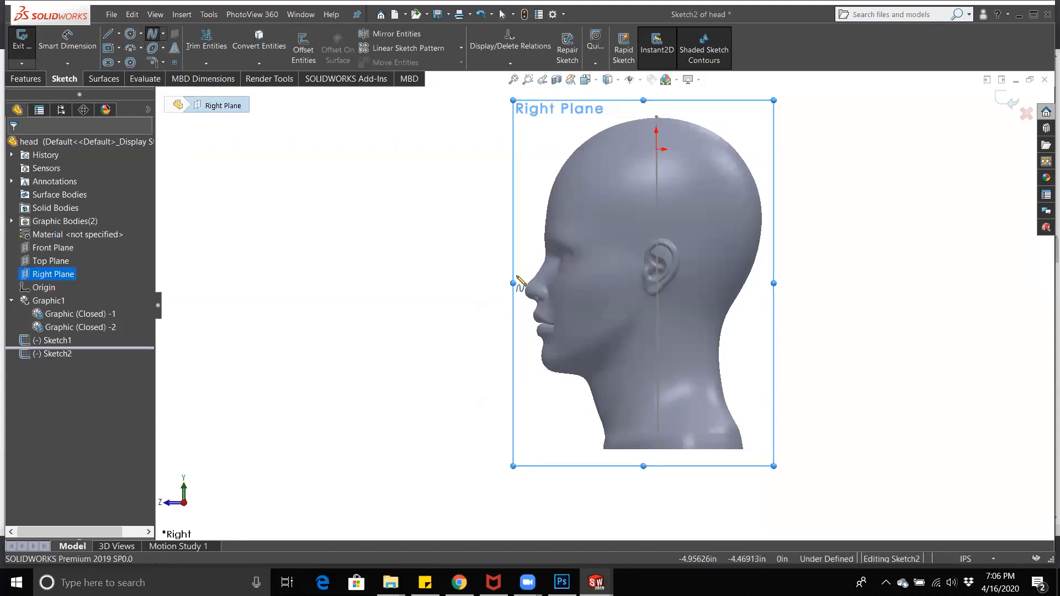
{"action": "left_click", "coordinate": [517, 276]}
{"action": "left_click", "coordinate": [579, 258]}
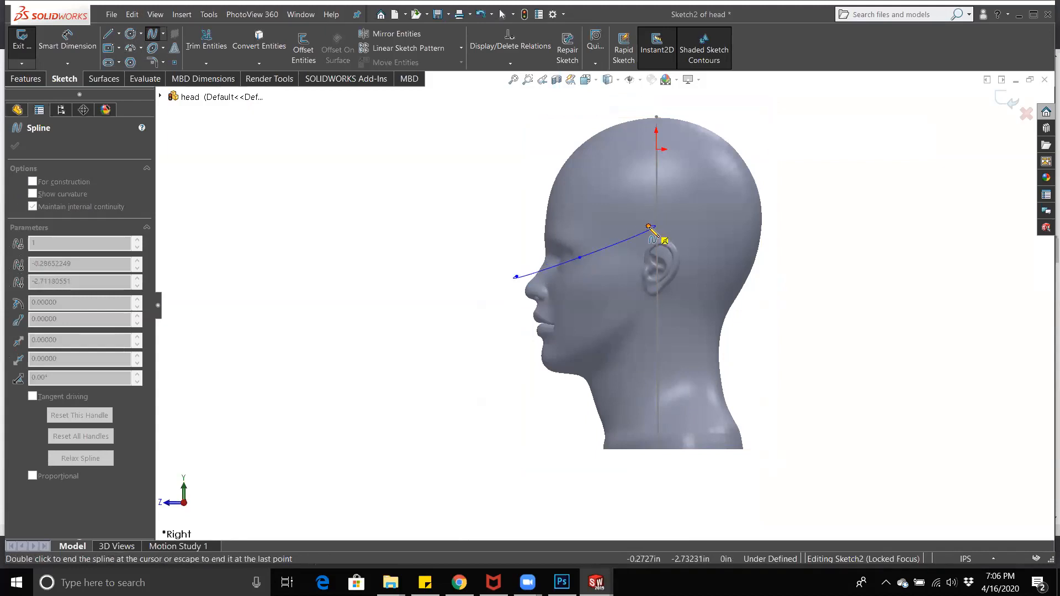
{"action": "double_click", "coordinate": [649, 227]}
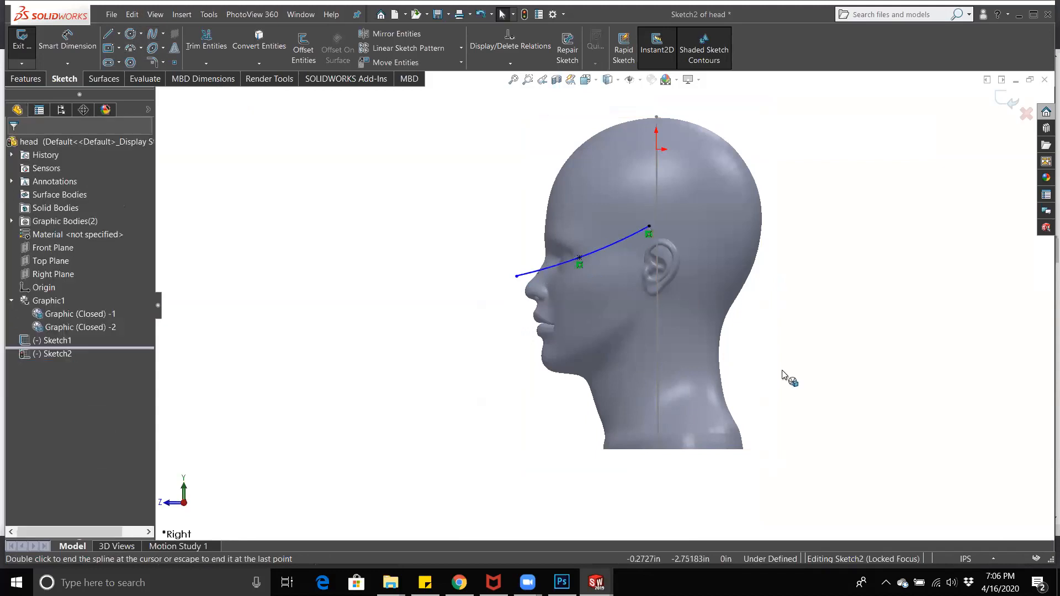
Step: Sketch a three-point spline for the mask's front profile, from eye level in front of the nose down to below the chin
{"action": "left_click", "coordinate": [157, 33]}
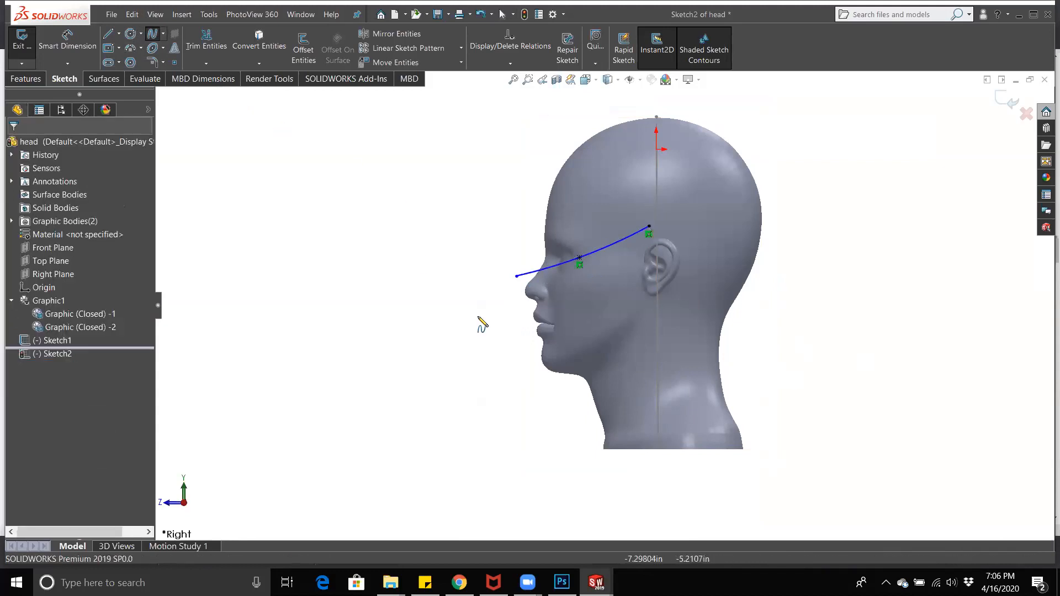
{"action": "left_click", "coordinate": [517, 244]}
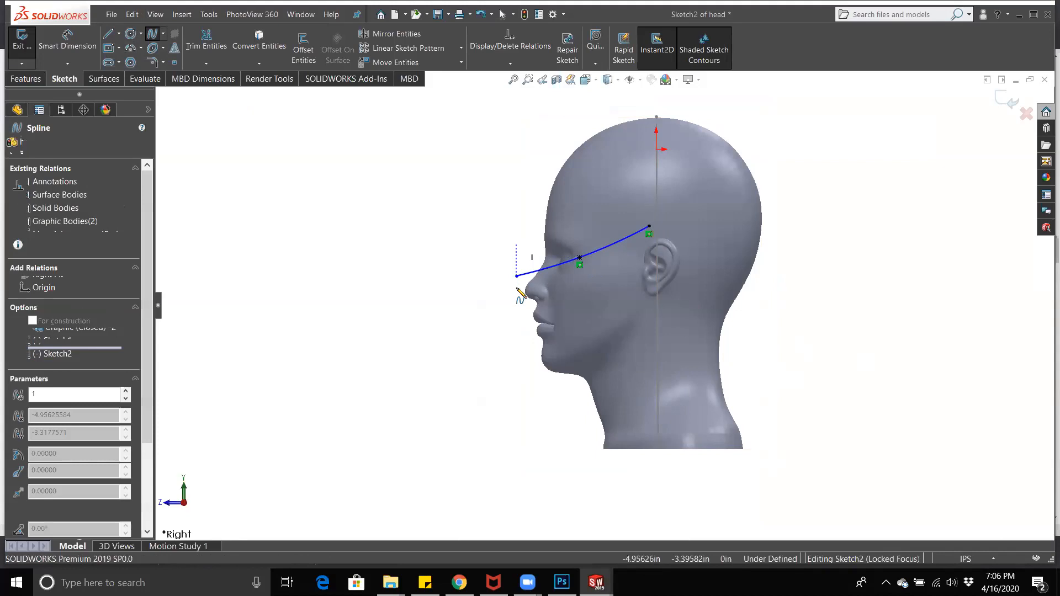
{"action": "left_click", "coordinate": [525, 348]}
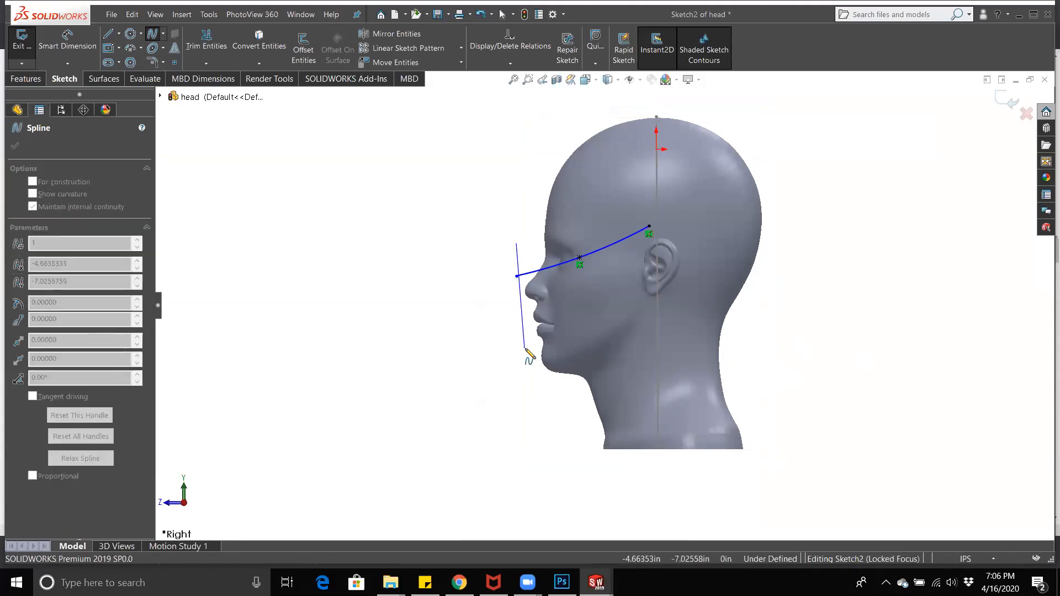
{"action": "left_click", "coordinate": [568, 402]}
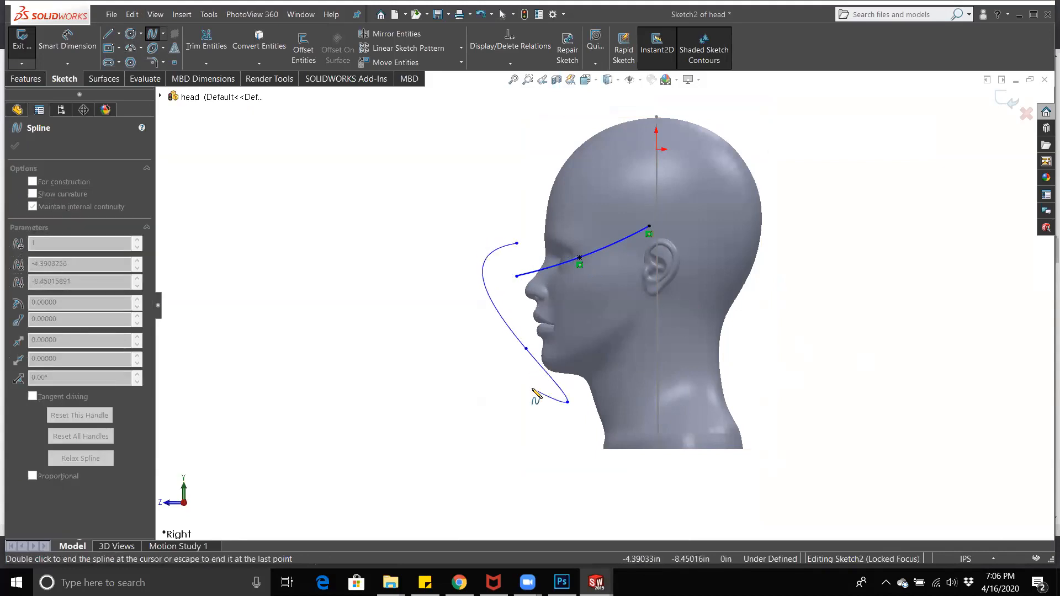
{"action": "key", "text": "Escape"}
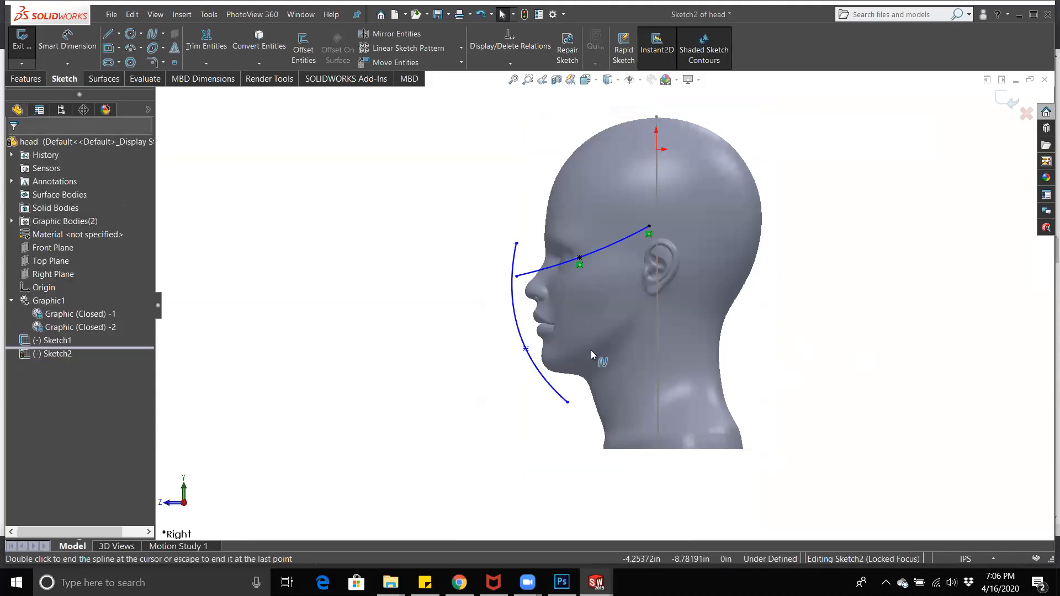
Step: Sketch a shallow three-point spline under the chin, from in front of the front profile curve back onto the neck
{"action": "left_click", "coordinate": [152, 37]}
{"action": "left_click", "coordinate": [526, 381]}
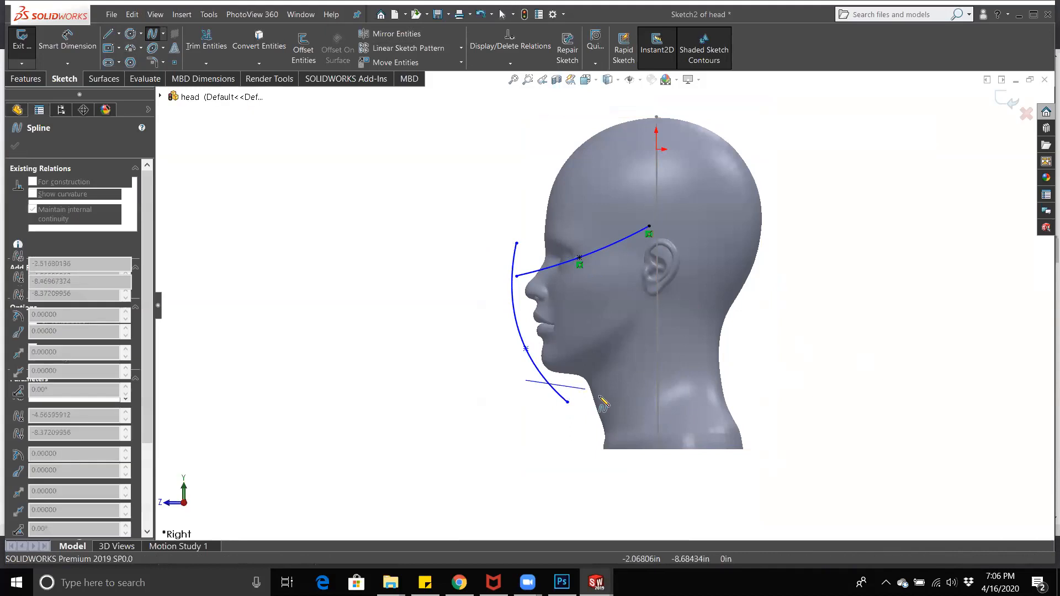
{"action": "left_click", "coordinate": [579, 389]}
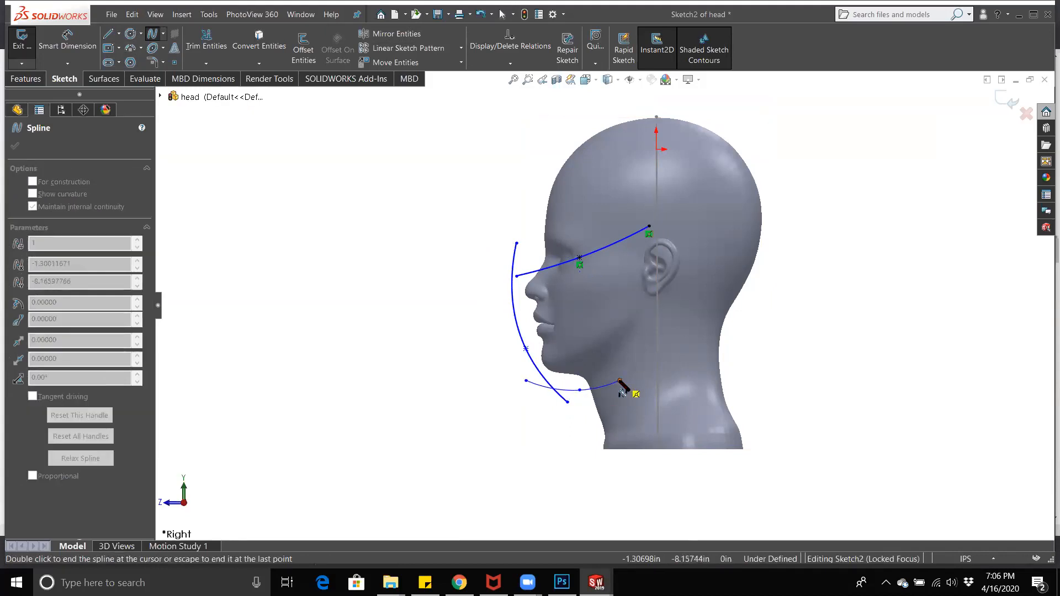
{"action": "left_click", "coordinate": [620, 380]}
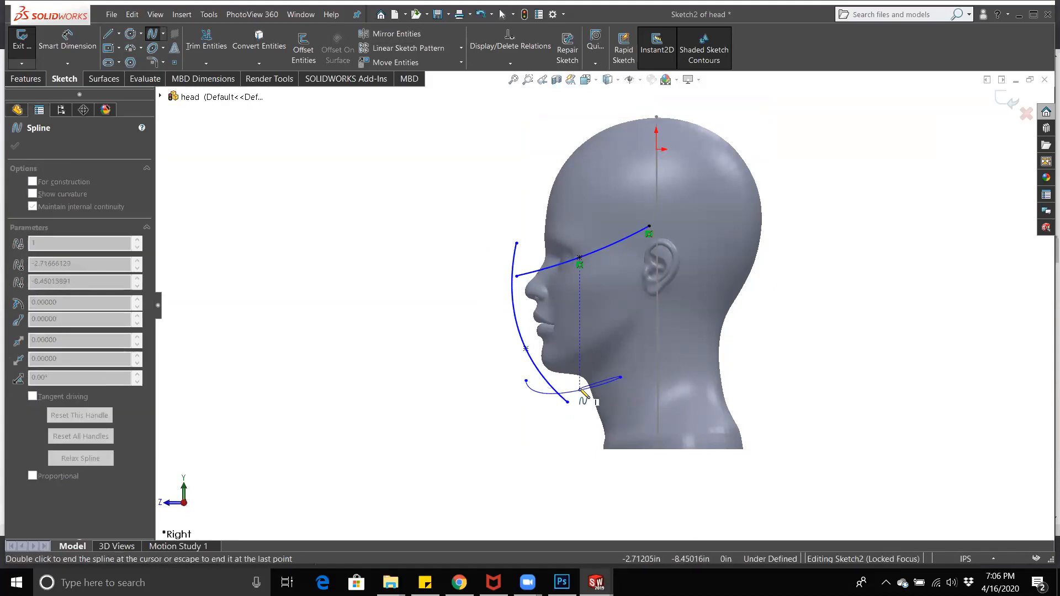
{"action": "key", "text": "Escape"}
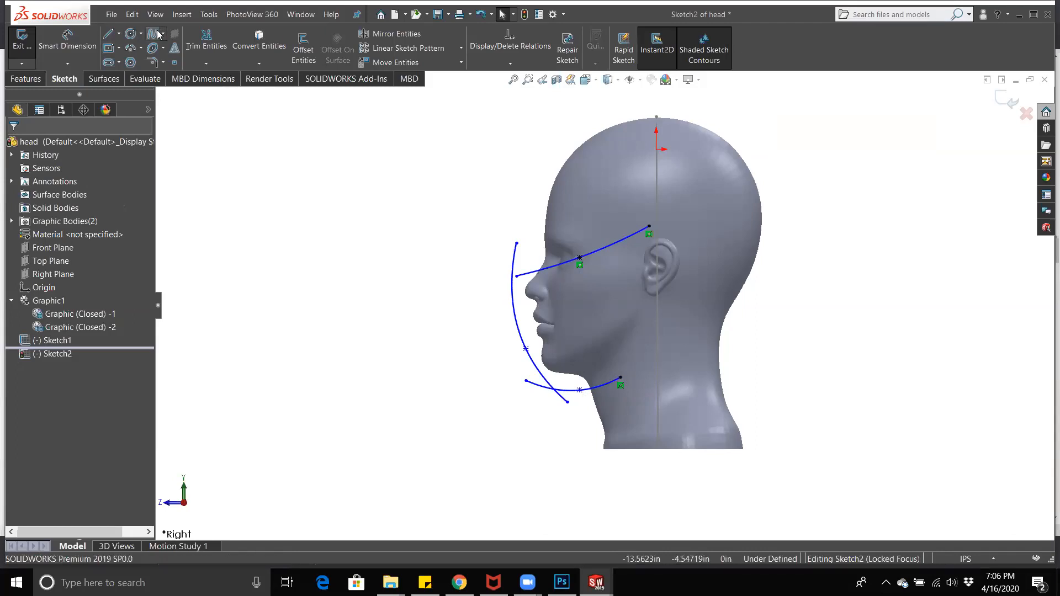
Step: Sketch a four-point spline for the mask's rear edge, from below the jaw up across the cheek and past the ear's upper front
{"action": "left_click", "coordinate": [151, 35]}
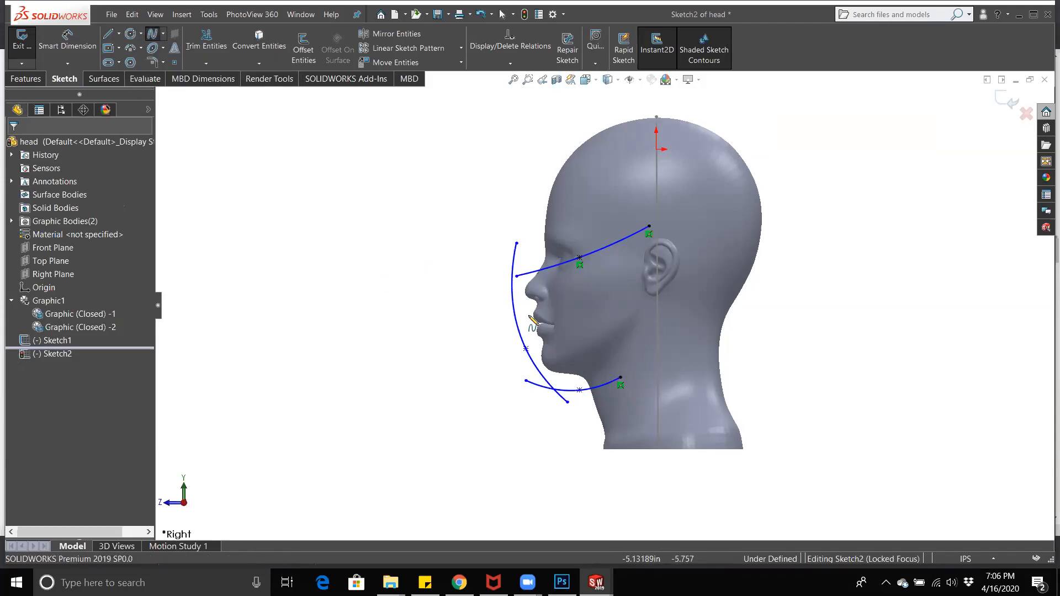
{"action": "left_click", "coordinate": [588, 402]}
{"action": "left_click", "coordinate": [614, 318]}
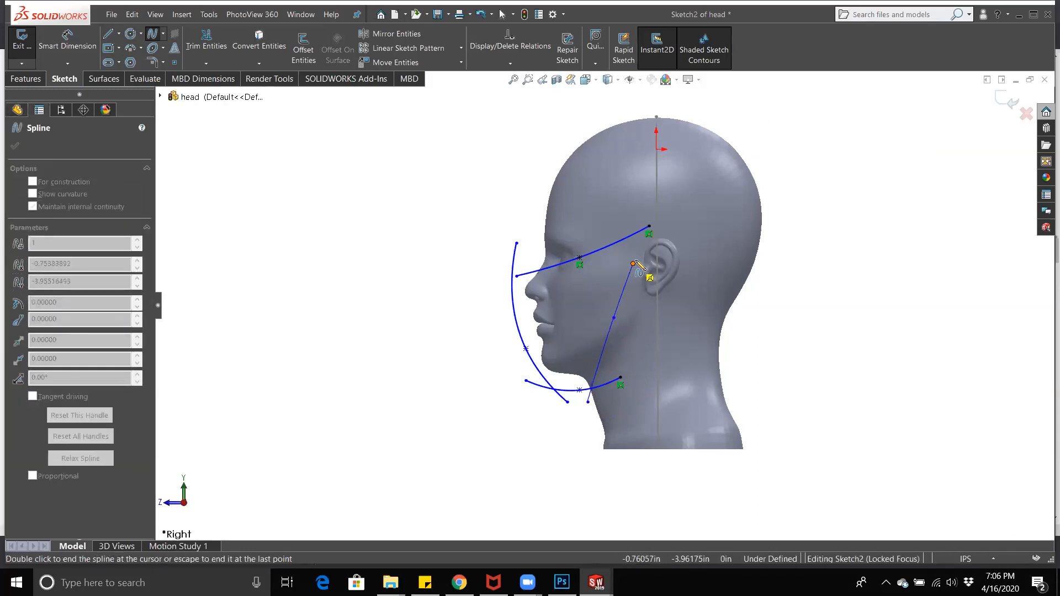
{"action": "left_click", "coordinate": [653, 239]}
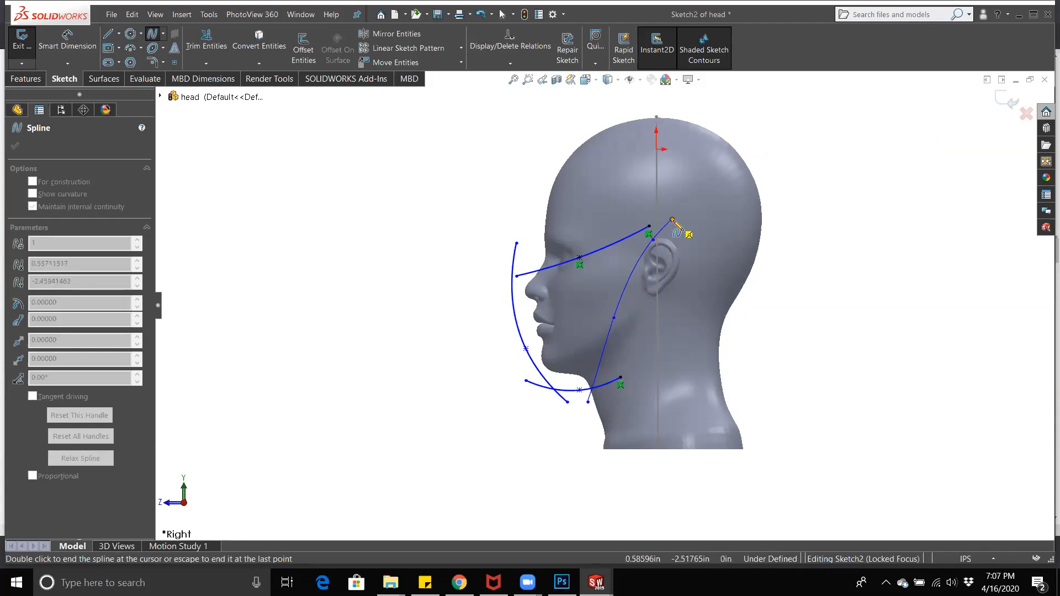
{"action": "left_click", "coordinate": [672, 220]}
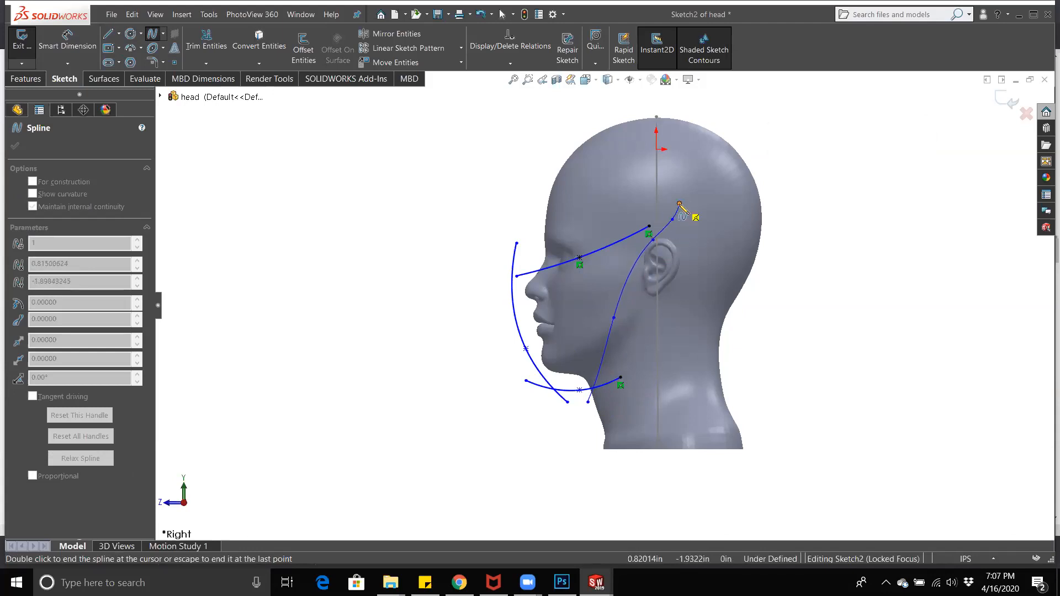
{"action": "key", "text": "Escape"}
Step: Reshape the front profile spline by moving its middle point down near the chin, and raise the under-chin spline closer to the jaw
{"action": "scroll", "coordinate": [624, 323], "scroll_direction": "down", "scroll_amount": 2}
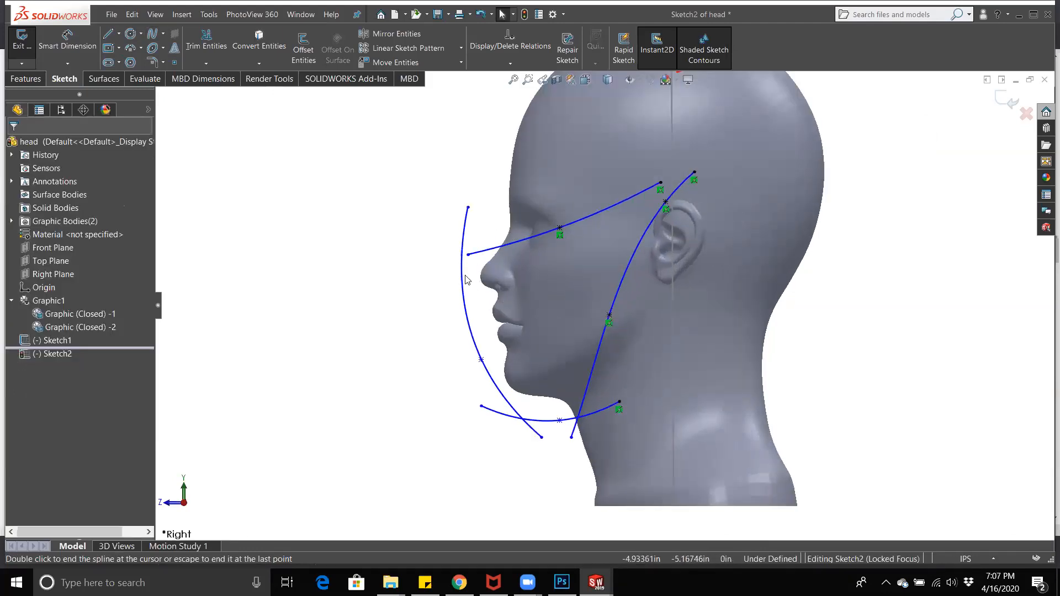
{"action": "left_click", "coordinate": [480, 361]}
{"action": "left_click_drag", "start_coordinate": [480, 360], "coordinate": [495, 401]}
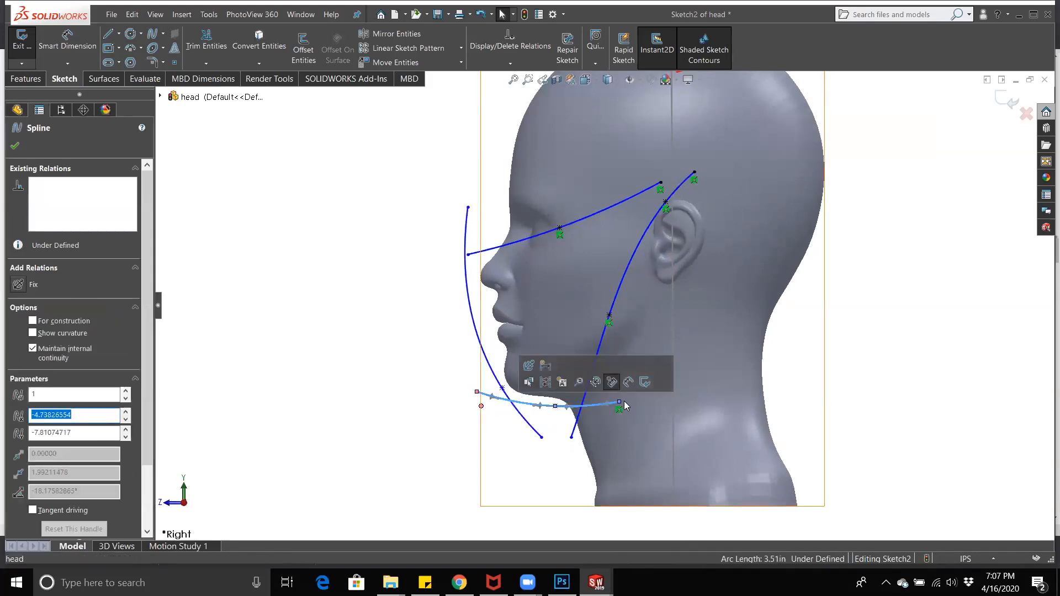
{"action": "left_click_drag", "start_coordinate": [620, 402], "coordinate": [615, 377]}
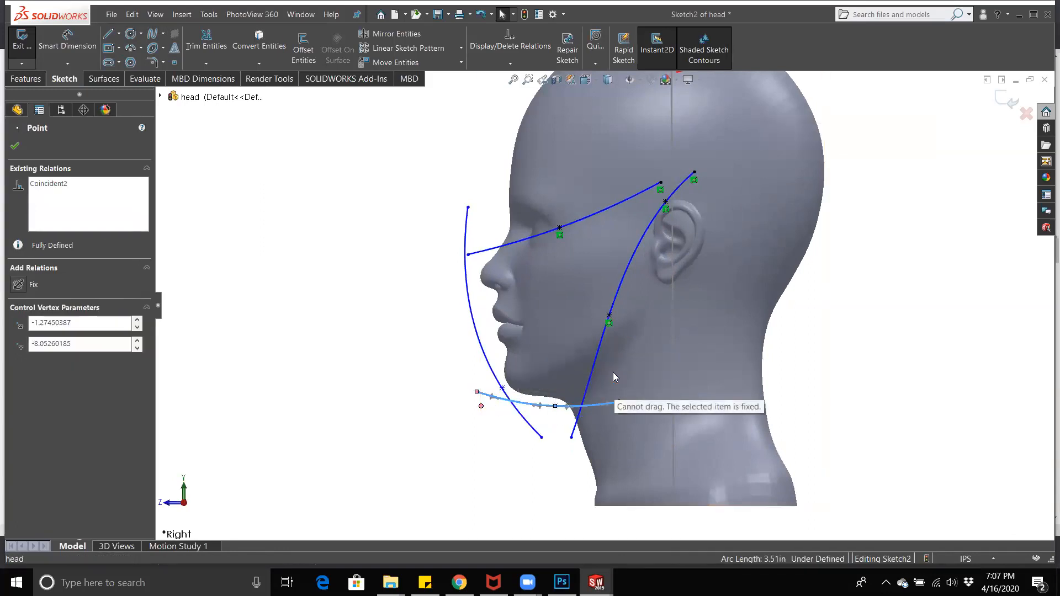
{"action": "left_click", "coordinate": [468, 476]}
Step: Nudge the rear-edge spline's lower end, remove the relation fixing its cheek point, and move that point forward to bow the curve toward the face
{"action": "mouse_move", "coordinate": [571, 438]}
{"action": "left_mouse_down"}
{"action": "mouse_move", "coordinate": [571, 423]}
{"action": "mouse_move", "coordinate": [567, 442]}
{"action": "left_mouse_up"}
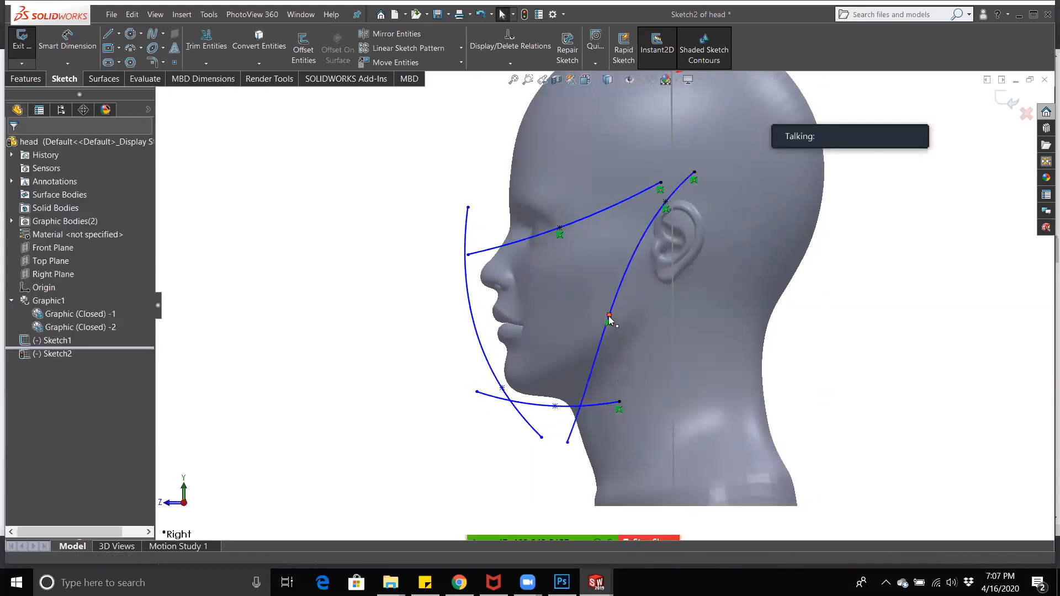
{"action": "left_click_drag", "start_coordinate": [610, 316], "coordinate": [586, 330]}
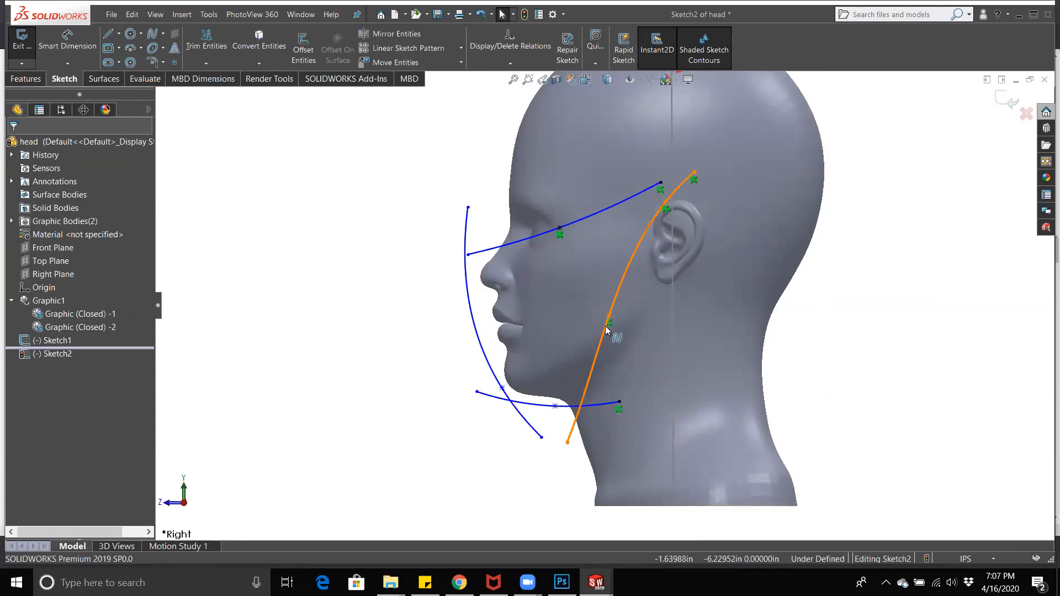
{"action": "right_click", "coordinate": [609, 321]}
{"action": "left_click", "coordinate": [624, 474]}
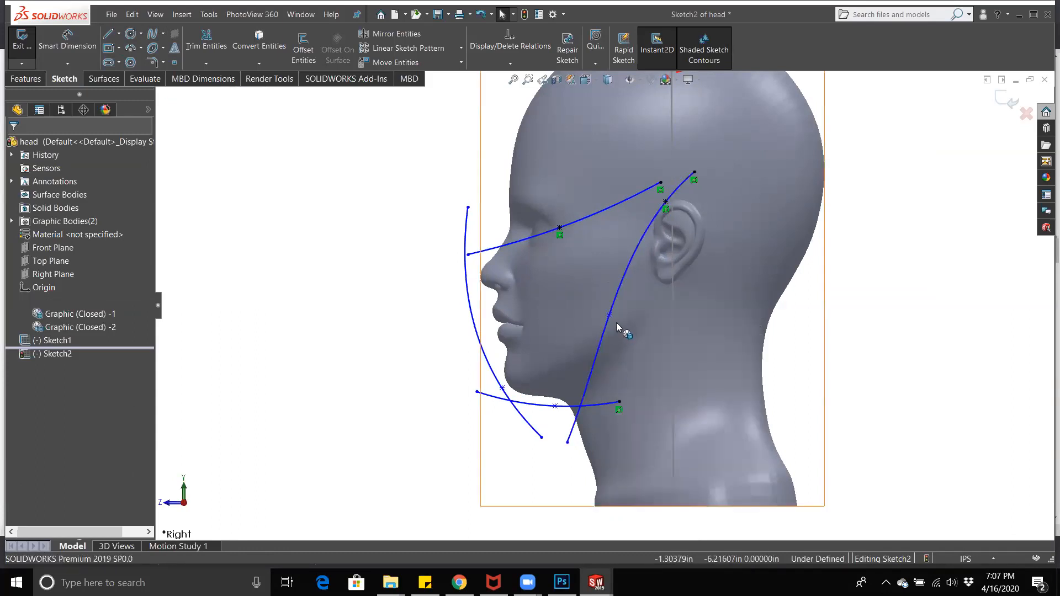
{"action": "left_click", "coordinate": [577, 306]}
{"action": "left_click_drag", "start_coordinate": [577, 306], "coordinate": [599, 304]}
{"action": "left_click", "coordinate": [529, 479]}
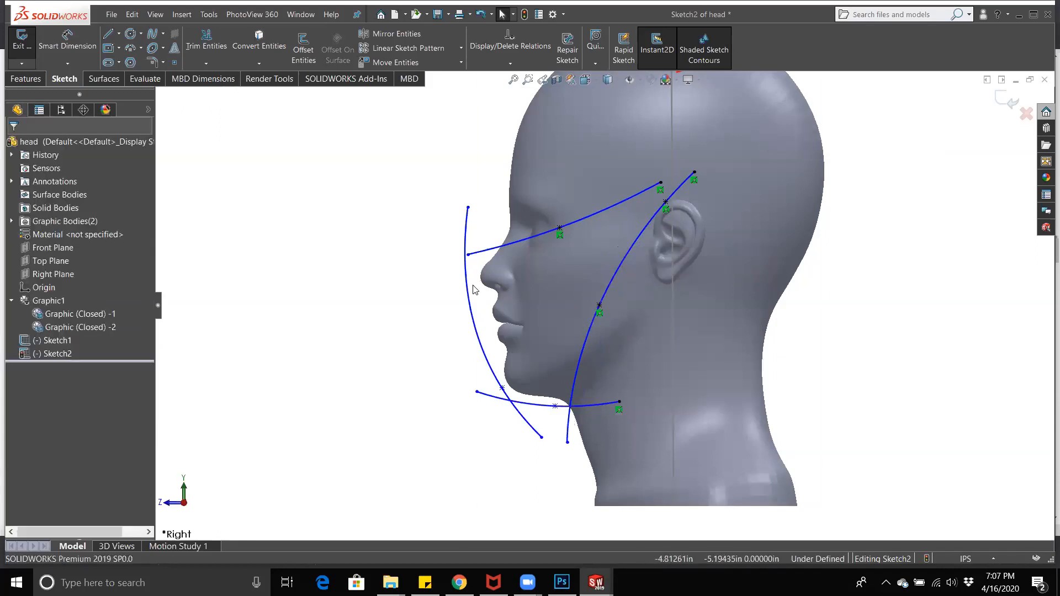
Step: Shift the whole front profile spline slightly closer to the face
{"action": "left_click", "coordinate": [470, 307]}
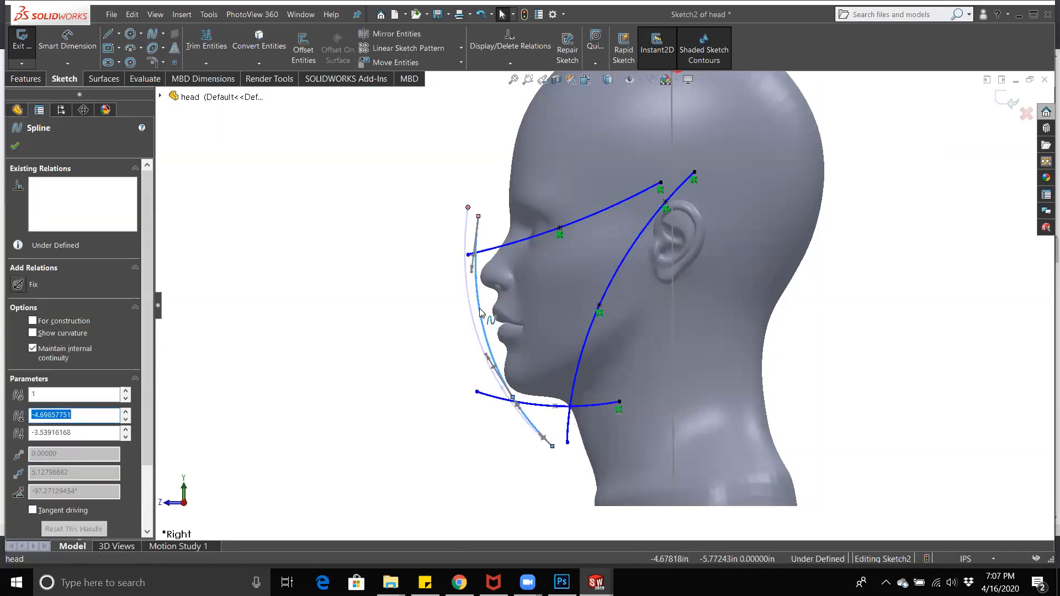
{"action": "left_click", "coordinate": [480, 313]}
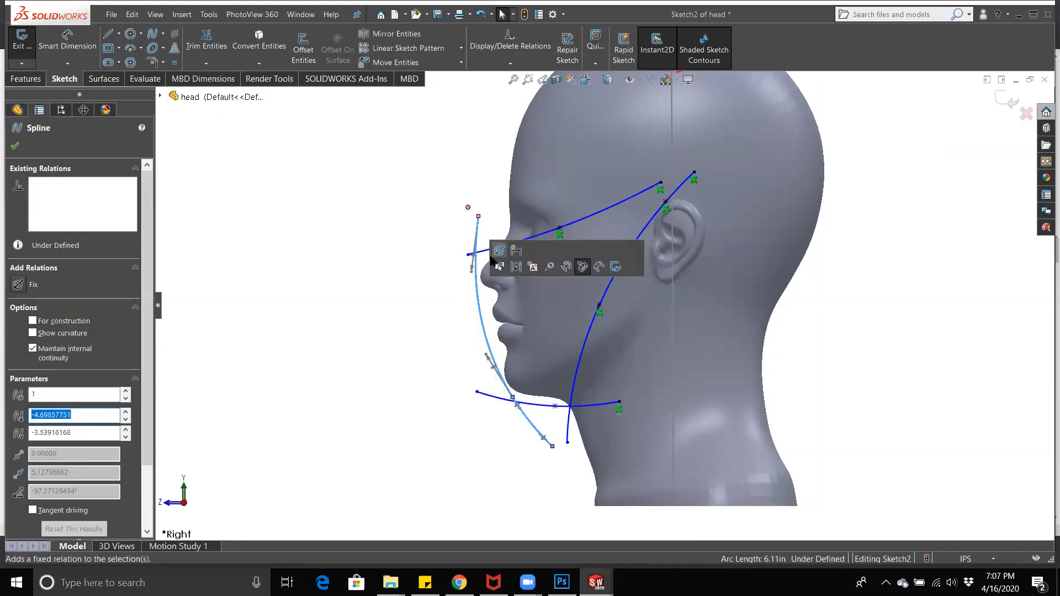
Step: Remove the relation fixing the upper-edge spline's middle point, move it down onto the cheek, and lower the front end toward the nose
{"action": "right_click", "coordinate": [559, 230]}
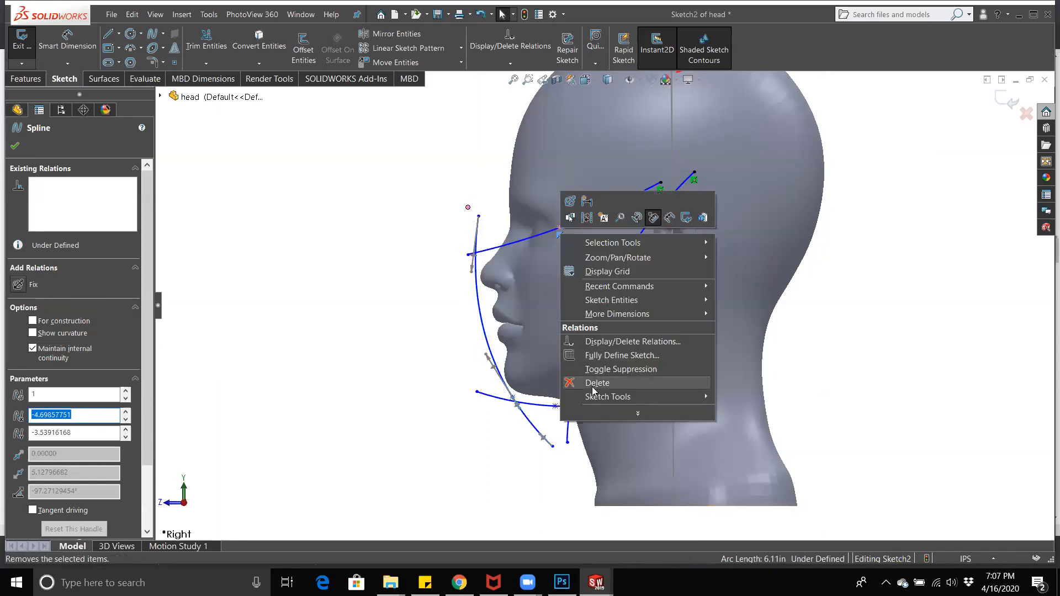
{"action": "left_click", "coordinate": [386, 327]}
{"action": "scroll", "coordinate": [562, 240], "scroll_direction": "down", "scroll_amount": 3}
{"action": "left_click_drag", "start_coordinate": [565, 231], "coordinate": [578, 269]}
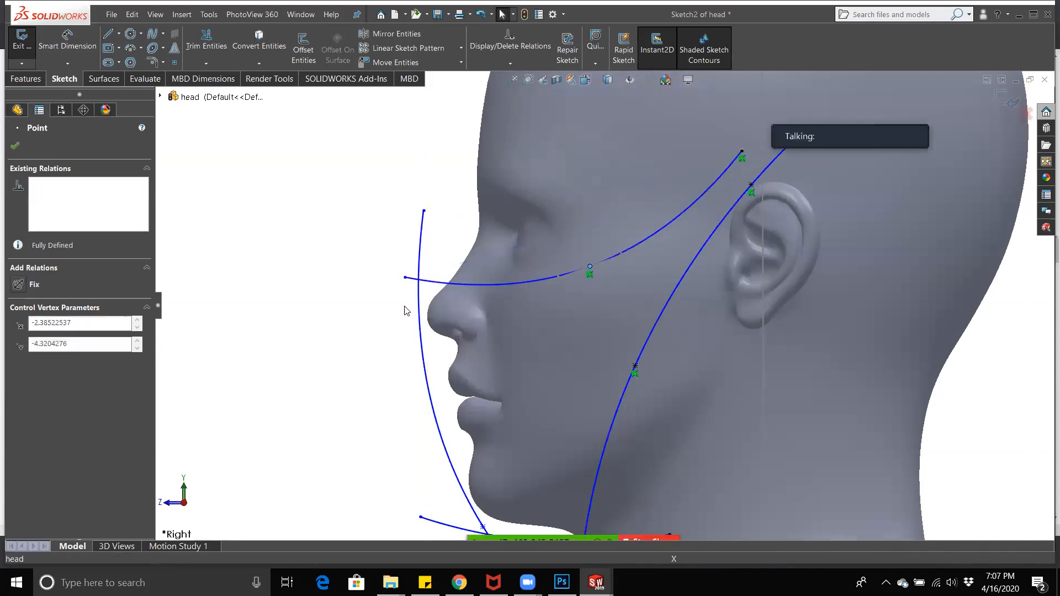
{"action": "left_click", "coordinate": [407, 288]}
{"action": "mouse_move", "coordinate": [406, 283]}
{"action": "left_mouse_down"}
{"action": "mouse_move", "coordinate": [425, 285]}
{"action": "mouse_move", "coordinate": [409, 286]}
{"action": "left_mouse_up"}
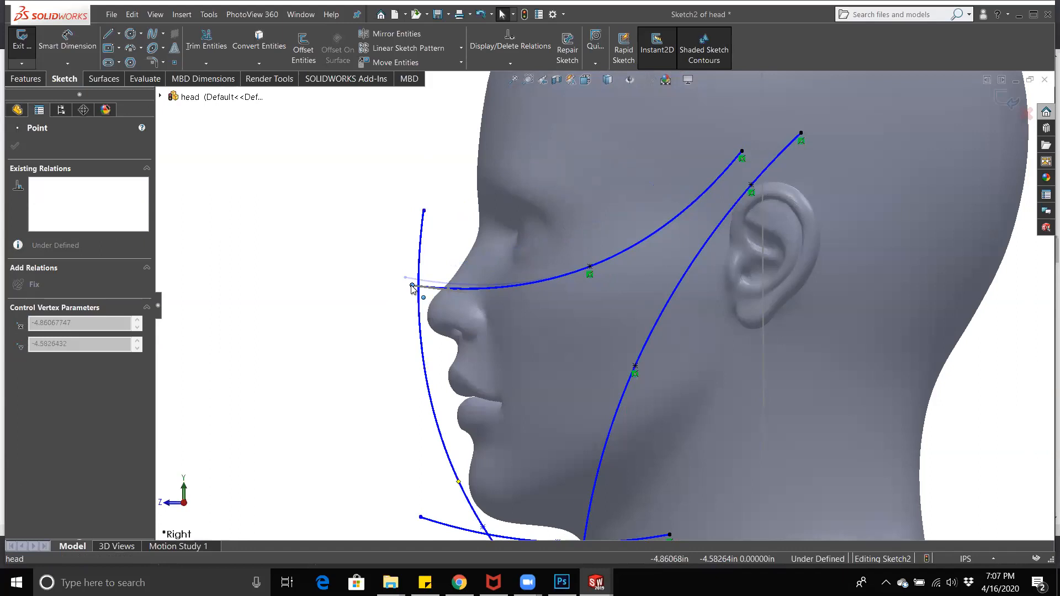
{"action": "left_click", "coordinate": [410, 286]}
Step: Reshape the front profile spline by raising its middle point in front of the upper lip and moving its lower end slightly forward
{"action": "scroll", "coordinate": [454, 343], "scroll_direction": "up", "scroll_amount": 5}
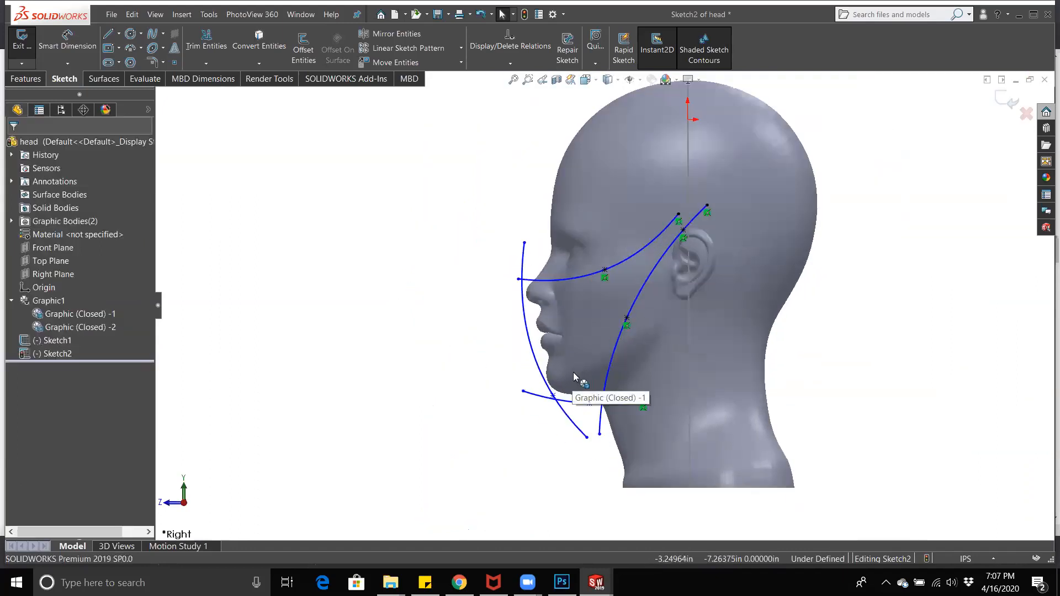
{"action": "left_click", "coordinate": [544, 342]}
{"action": "left_click_drag", "start_coordinate": [542, 339], "coordinate": [533, 339]}
{"action": "left_click", "coordinate": [490, 345]}
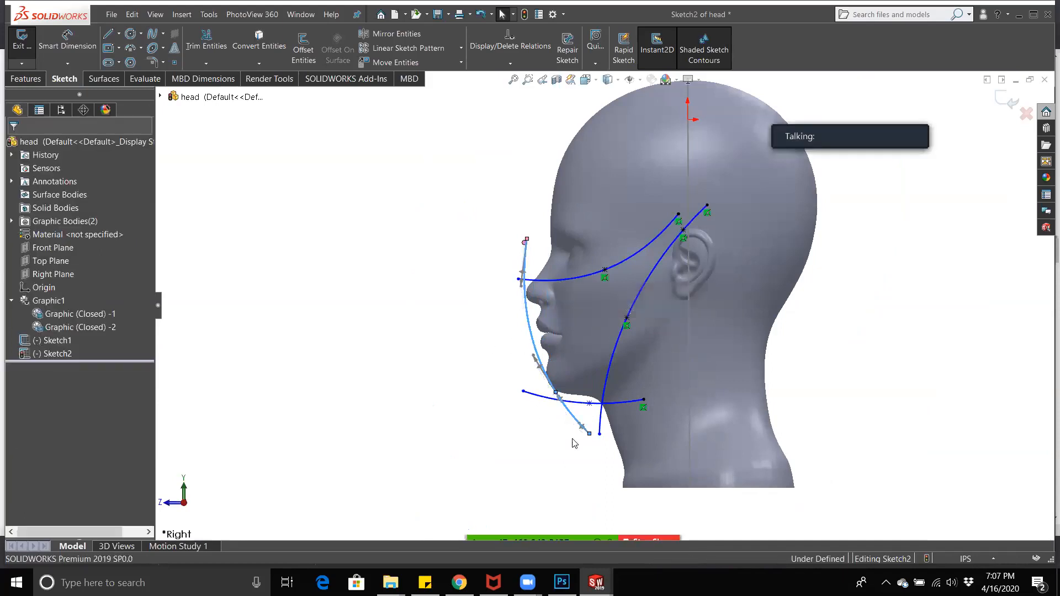
{"action": "left_click_drag", "start_coordinate": [555, 392], "coordinate": [529, 322]}
{"action": "left_click", "coordinate": [528, 416]}
{"action": "scroll", "coordinate": [565, 405], "scroll_direction": "down", "scroll_amount": 3}
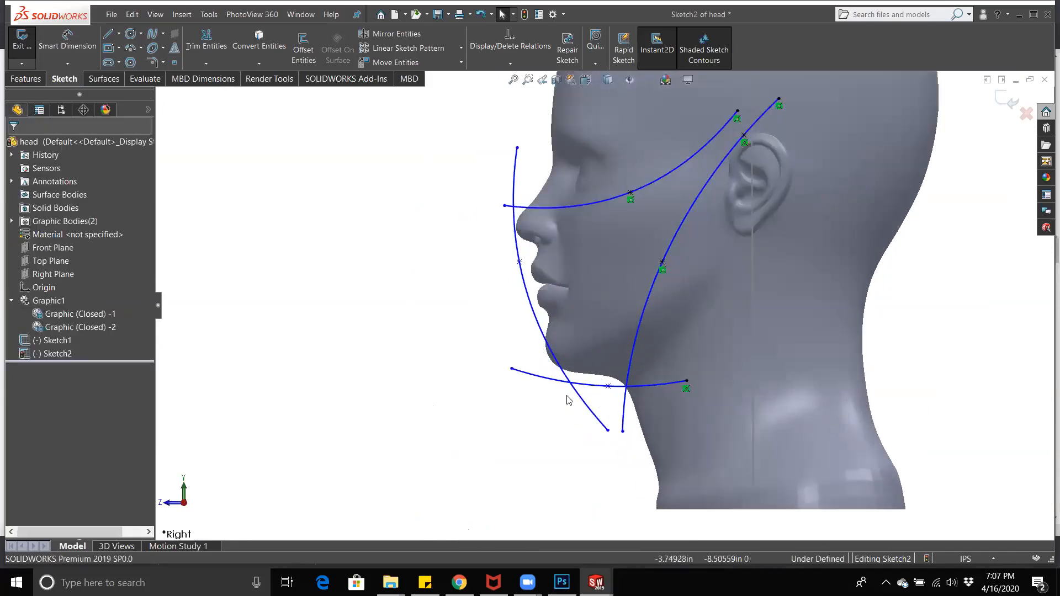
{"action": "left_click_drag", "start_coordinate": [607, 431], "coordinate": [584, 434]}
{"action": "left_click", "coordinate": [470, 371]}
Step: Remove the relation fixing the under-chin spline's rear end and stretch that end up past the back of the neck
{"action": "scroll", "coordinate": [777, 440], "scroll_direction": "up", "scroll_amount": 2}
{"action": "scroll", "coordinate": [743, 433], "scroll_direction": "down", "scroll_amount": 1}
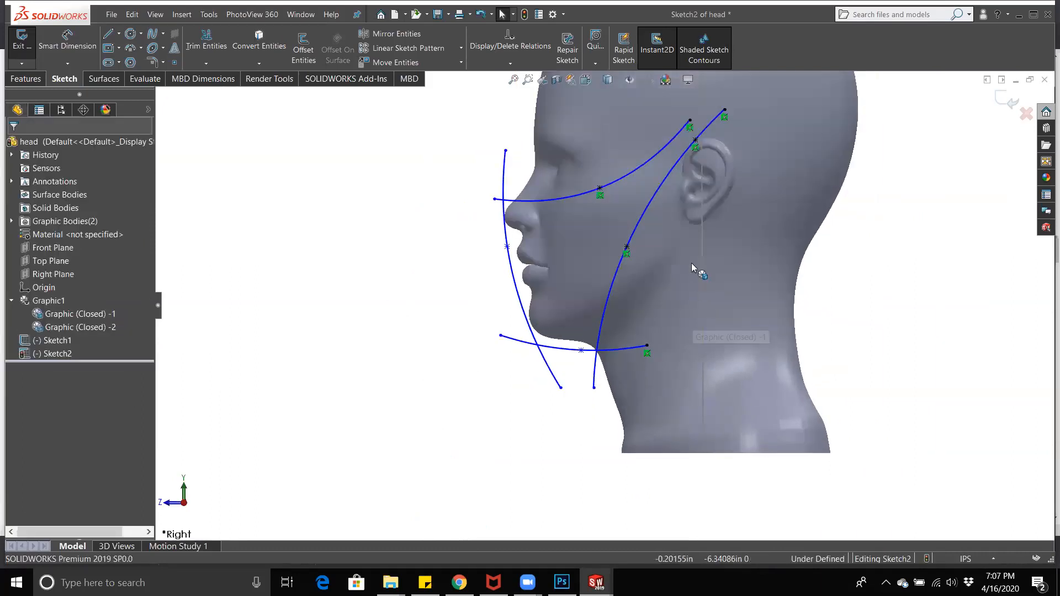
{"action": "scroll", "coordinate": [691, 203], "scroll_direction": "down", "scroll_amount": 1}
{"action": "scroll", "coordinate": [656, 254], "scroll_direction": "up", "scroll_amount": 1}
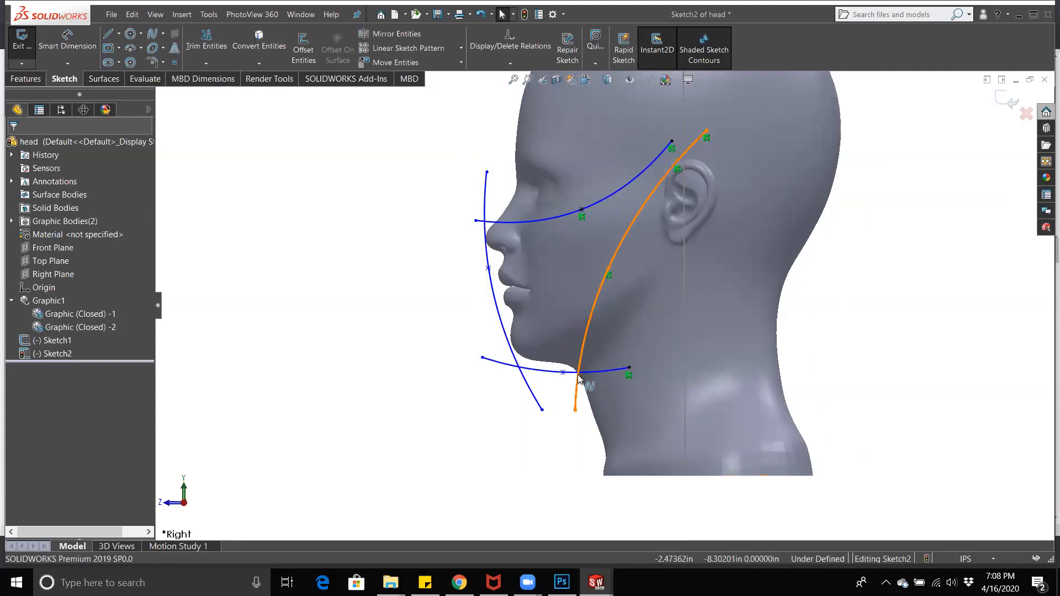
{"action": "right_click", "coordinate": [629, 380]}
{"action": "left_click", "coordinate": [654, 528]}
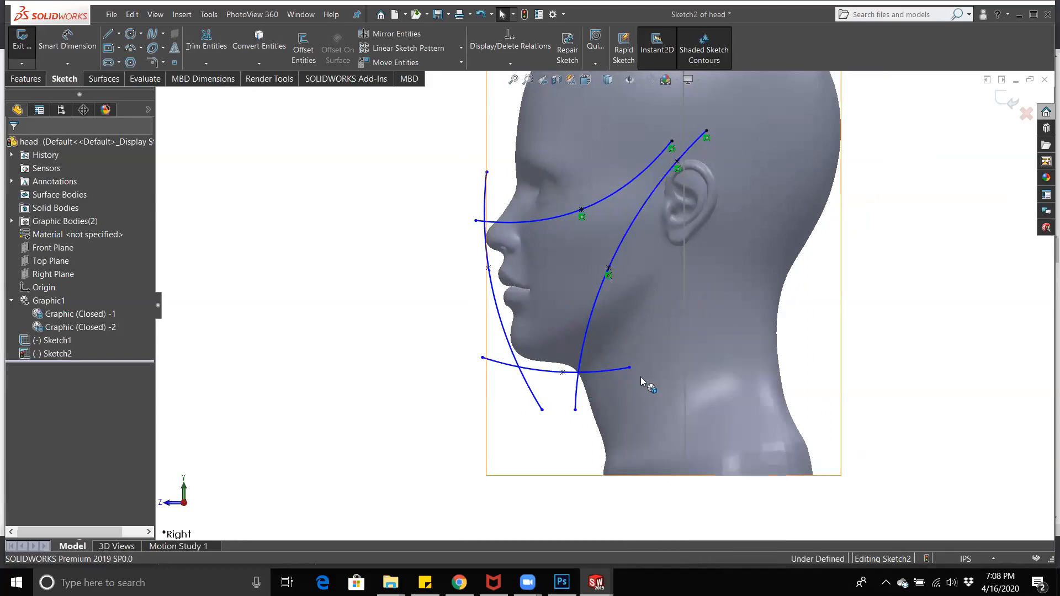
{"action": "left_click_drag", "start_coordinate": [629, 370], "coordinate": [851, 285]}
{"action": "left_click", "coordinate": [555, 396]}
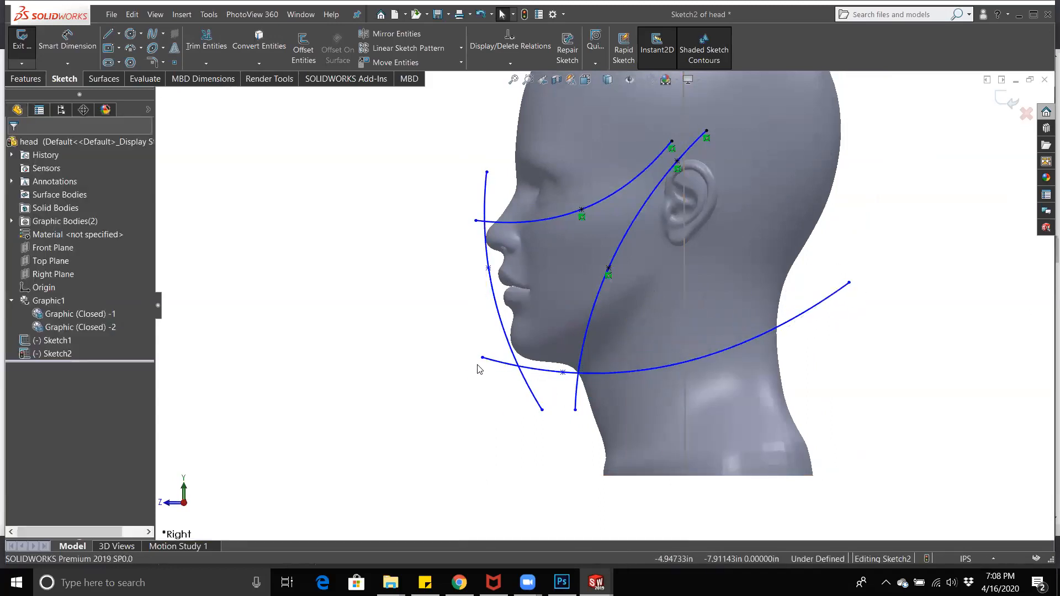
Step: Raise the under-chin spline's front end slightly and move its middle point to just behind the neck
{"action": "left_click_drag", "start_coordinate": [482, 358], "coordinate": [479, 344]}
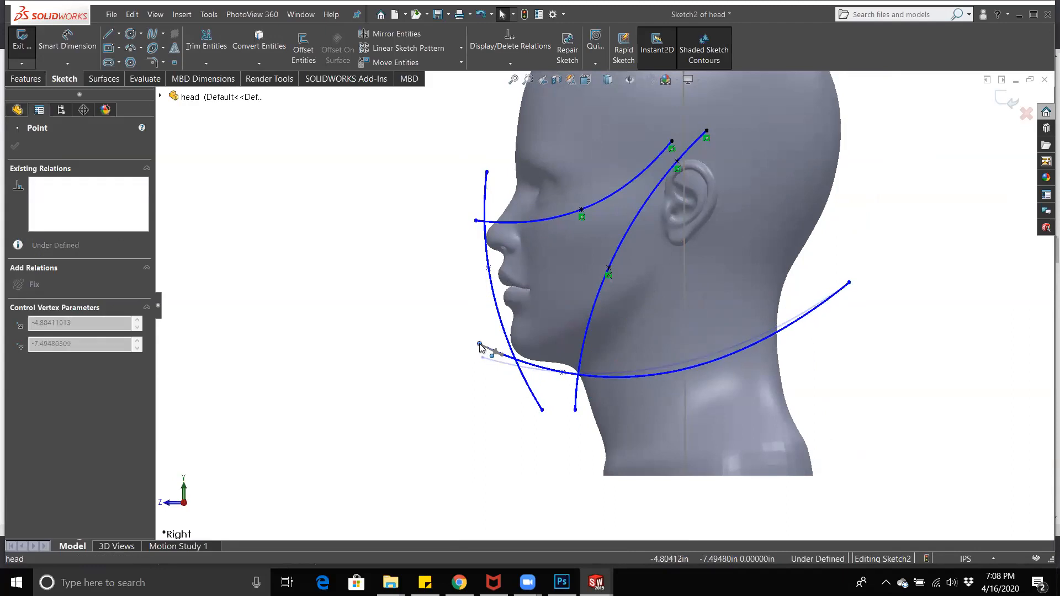
{"action": "left_click", "coordinate": [461, 391]}
{"action": "left_click_drag", "start_coordinate": [594, 373], "coordinate": [800, 338]}
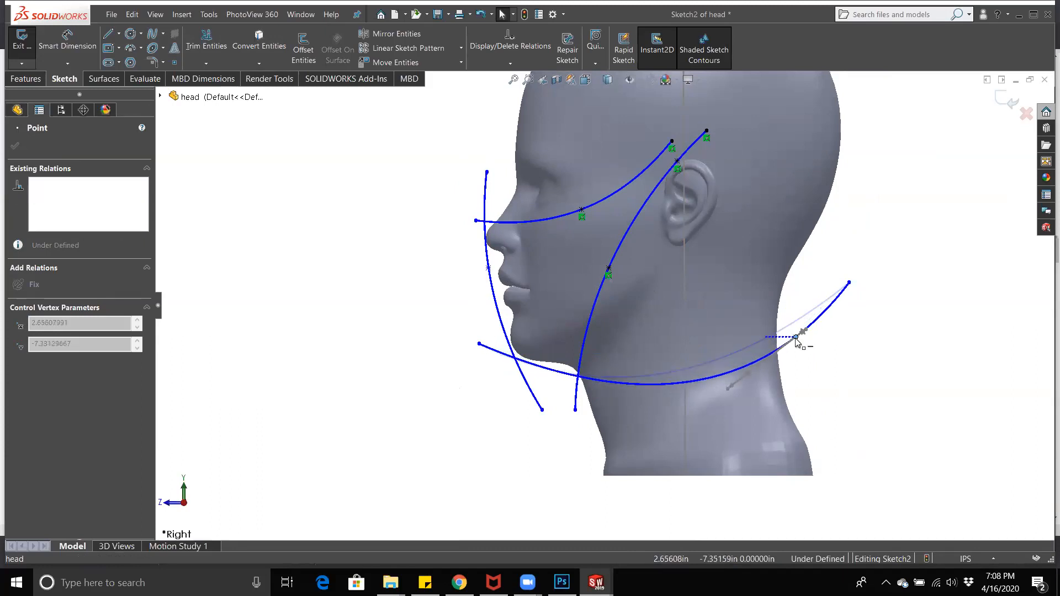
{"action": "key", "text": "Escape"}
Step: Delete the relation on the rear-edge spline's cheek point and move that point down and forward toward the jaw
{"action": "left_click", "coordinate": [608, 268]}
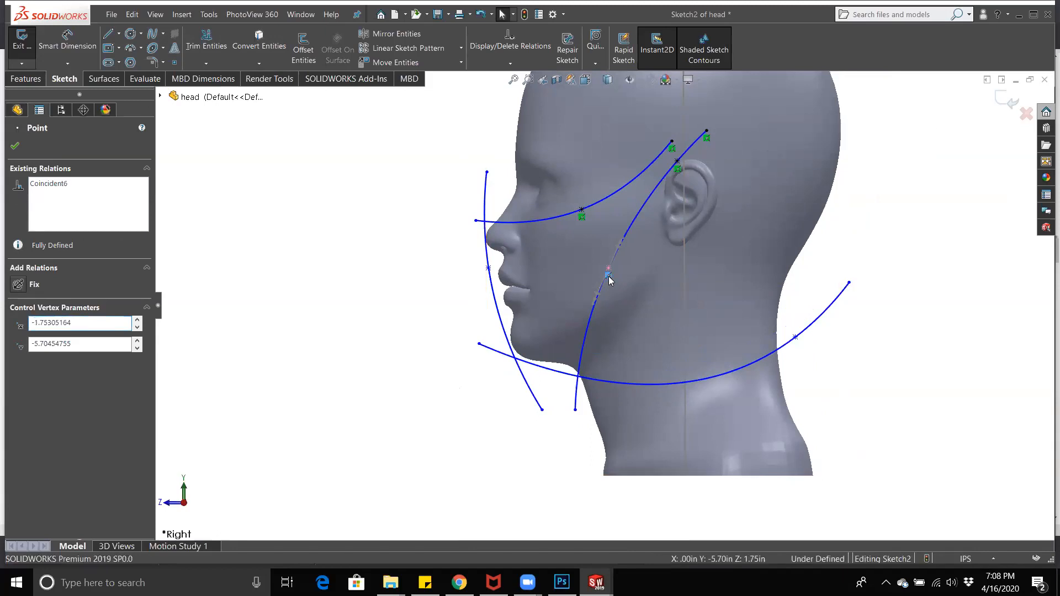
{"action": "right_click", "coordinate": [609, 275]}
{"action": "left_click", "coordinate": [657, 426]}
{"action": "left_click_drag", "start_coordinate": [608, 273], "coordinate": [578, 301]}
{"action": "left_click", "coordinate": [350, 333]}
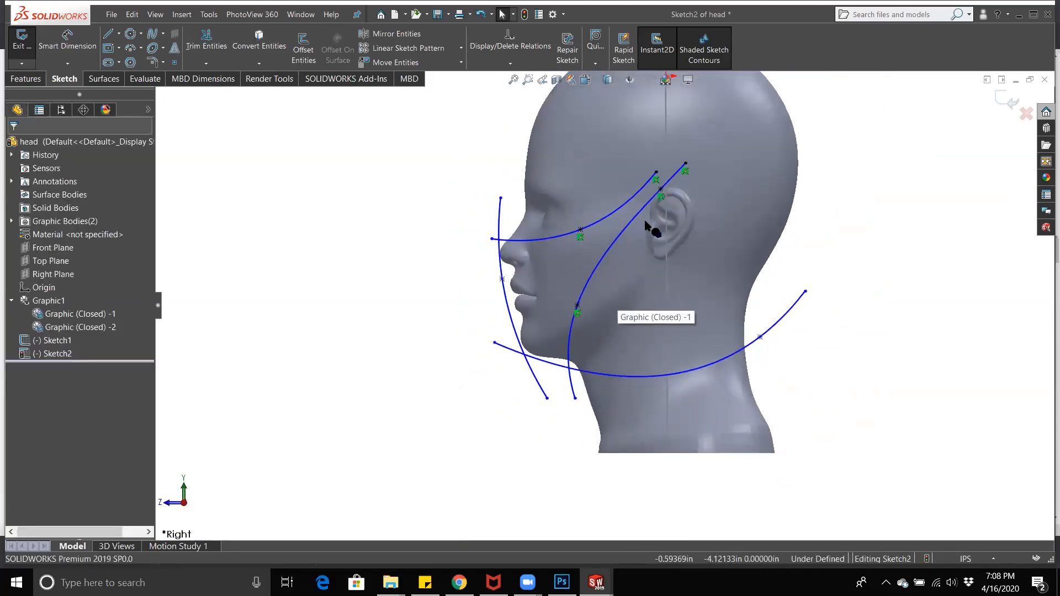
Step: Sketch a three-point spline branching off the rear-edge curve at the cheek, curving under the jaw to just behind the neck
{"action": "scroll", "coordinate": [646, 176], "scroll_direction": "down", "scroll_amount": 2}
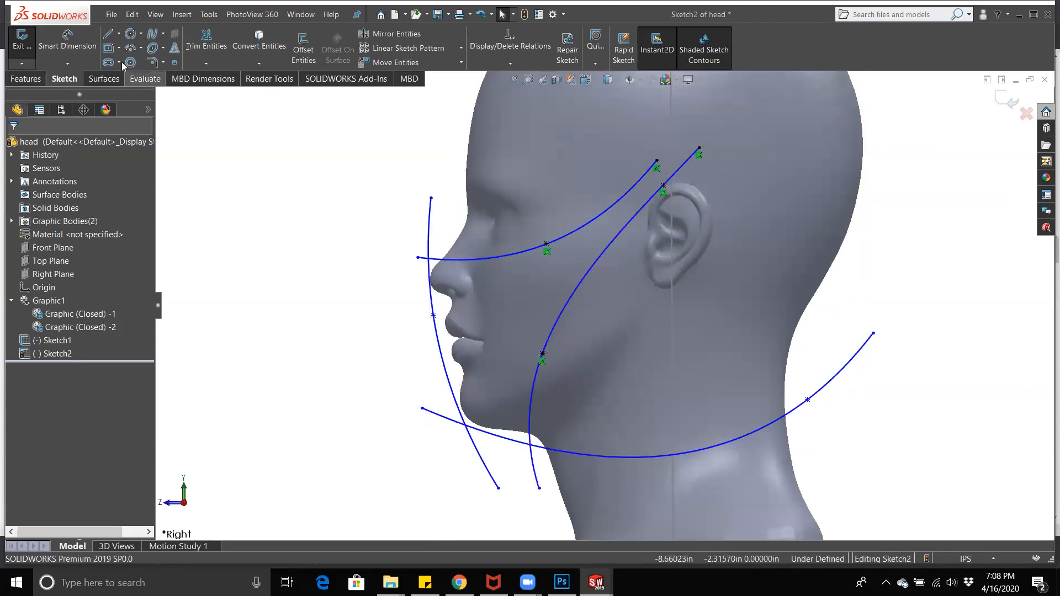
{"action": "left_click", "coordinate": [153, 34]}
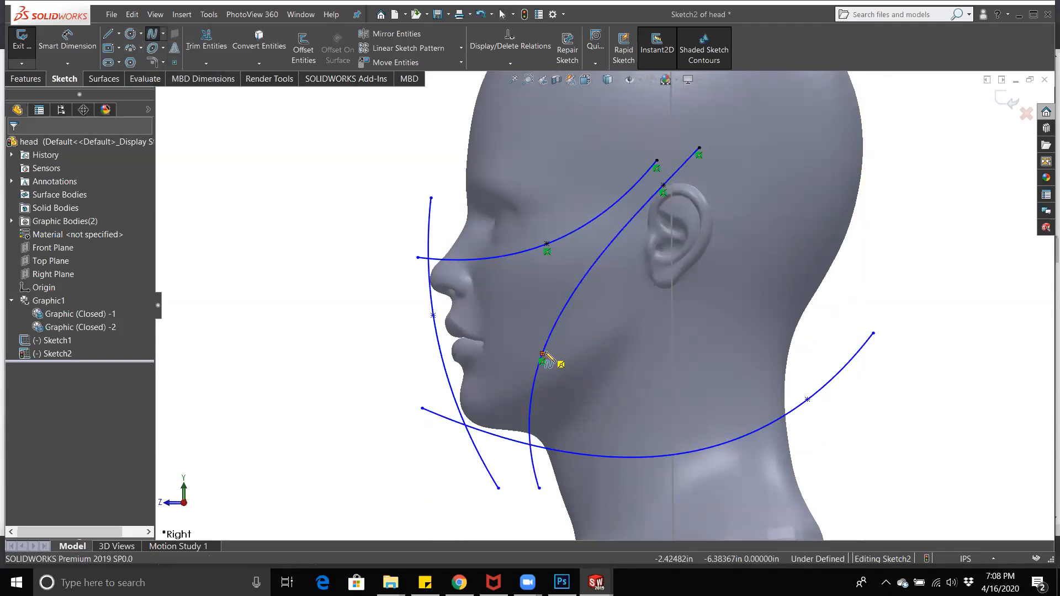
{"action": "left_click", "coordinate": [568, 304]}
{"action": "left_click", "coordinate": [560, 340]}
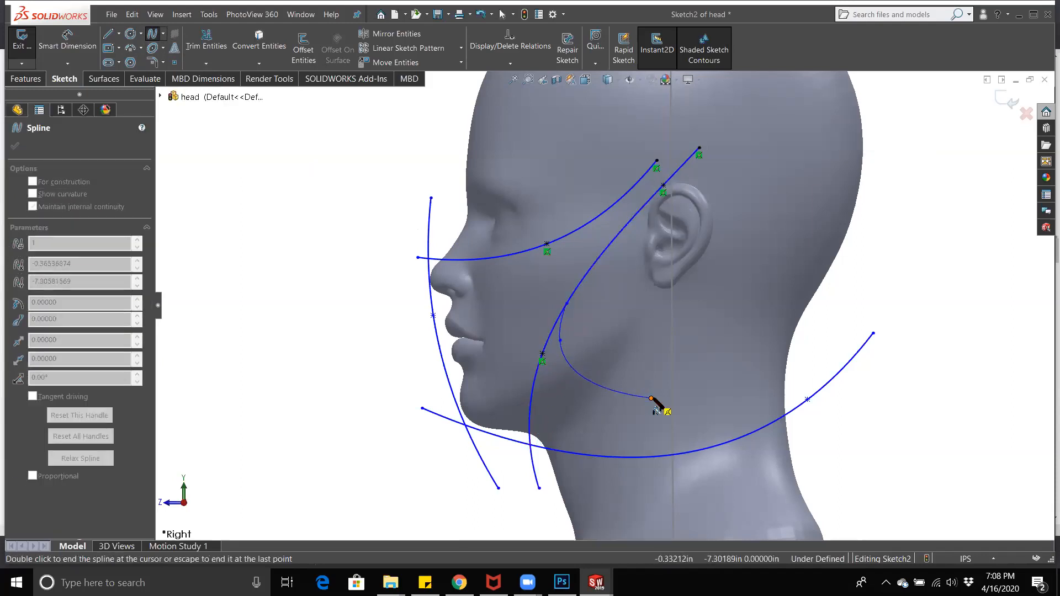
{"action": "left_click", "coordinate": [802, 353]}
{"action": "key", "text": "Escape"}
{"action": "scroll", "coordinate": [752, 408], "scroll_direction": "up", "scroll_amount": 2}
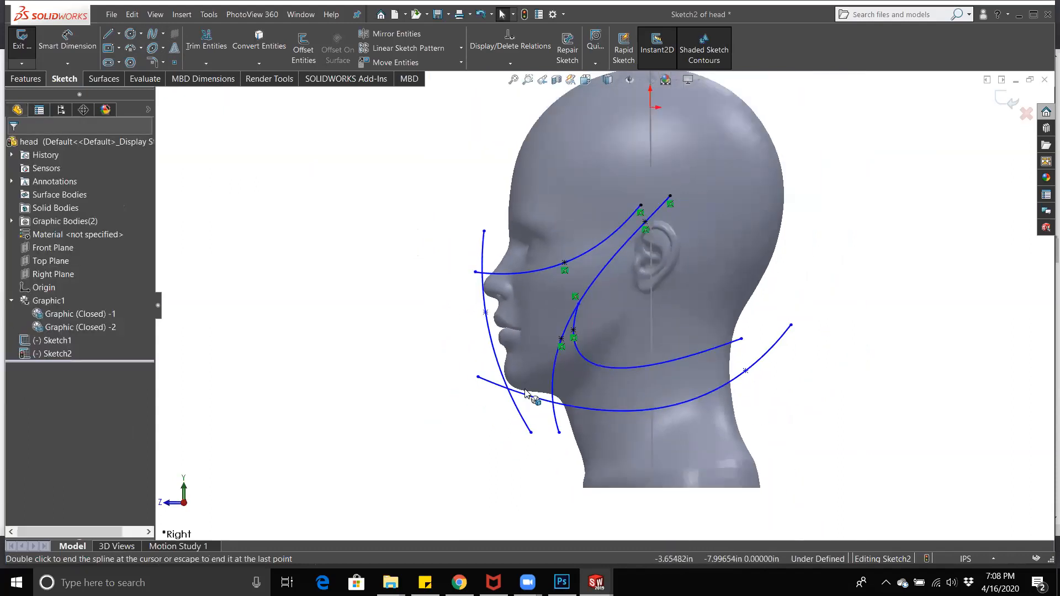
Step: Move the under-chin spline's middle point forward to below the ear and adjust the curve's front end beneath the chin
{"action": "scroll", "coordinate": [580, 431], "scroll_direction": "down", "scroll_amount": 2}
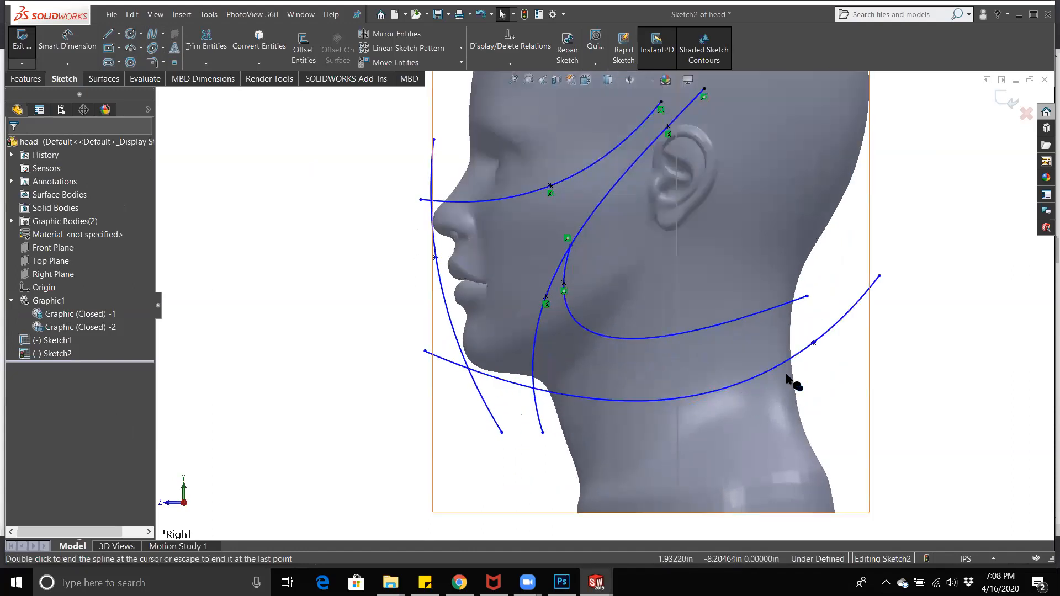
{"action": "left_click_drag", "start_coordinate": [814, 343], "coordinate": [643, 373]}
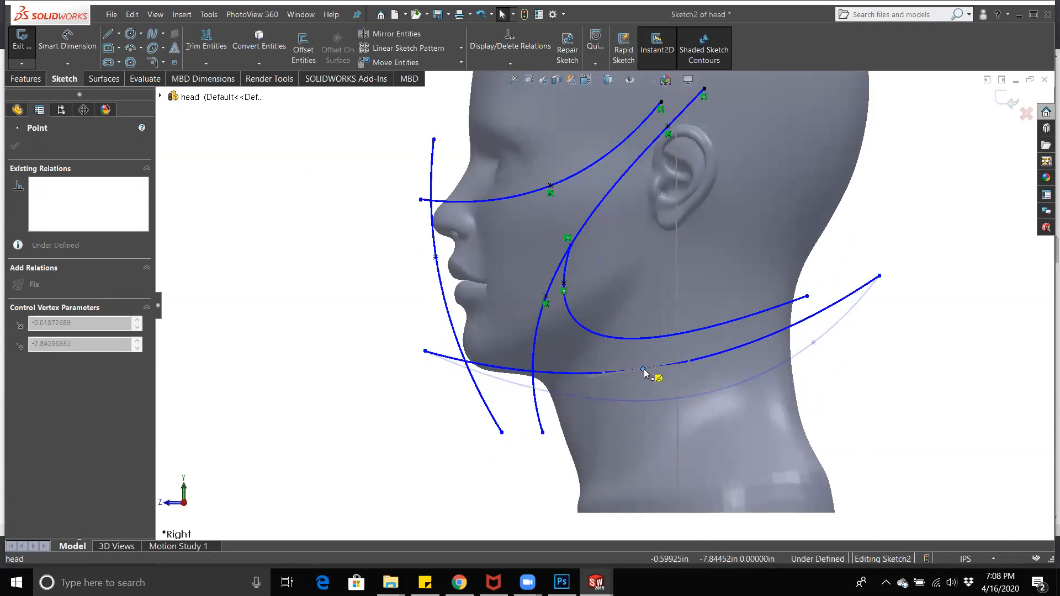
{"action": "left_click", "coordinate": [439, 397]}
{"action": "mouse_move", "coordinate": [426, 353]}
{"action": "left_mouse_down"}
{"action": "mouse_move", "coordinate": [504, 397]}
{"action": "mouse_move", "coordinate": [503, 381]}
{"action": "left_mouse_up"}
{"action": "left_click", "coordinate": [419, 397]}
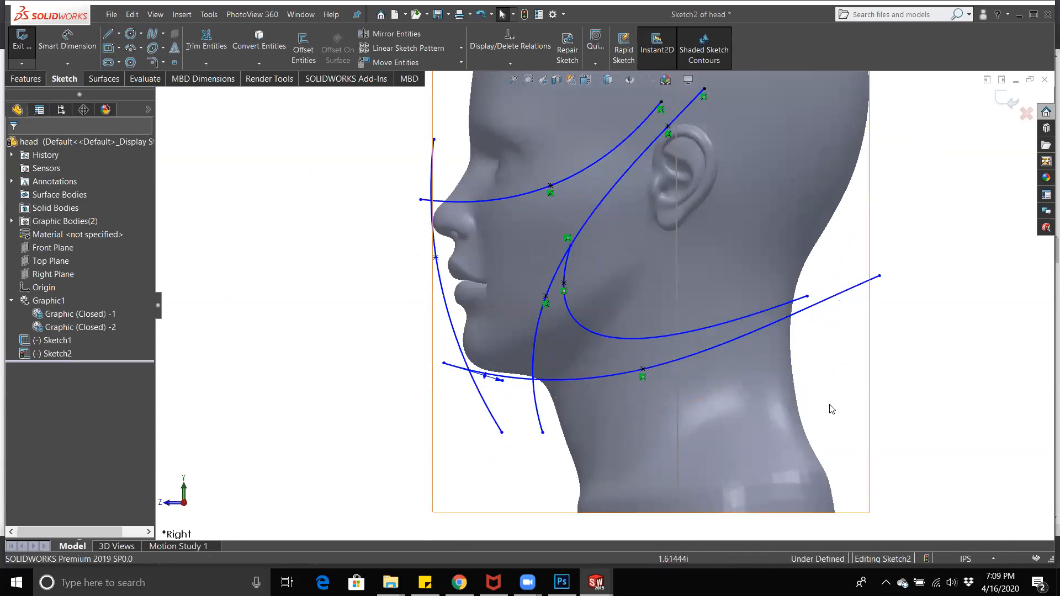
Step: Finish the side-profile sketch and collapse the imported Graphic1 feature in the model tree
{"action": "scroll", "coordinate": [817, 414], "scroll_direction": "up", "scroll_amount": 2}
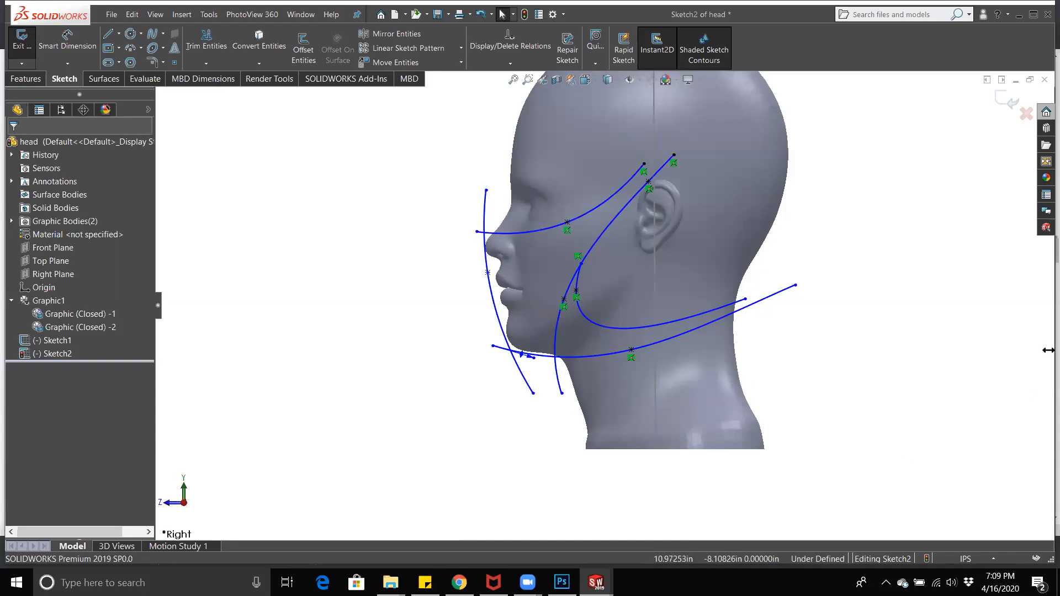
{"action": "left_click", "coordinate": [1010, 106]}
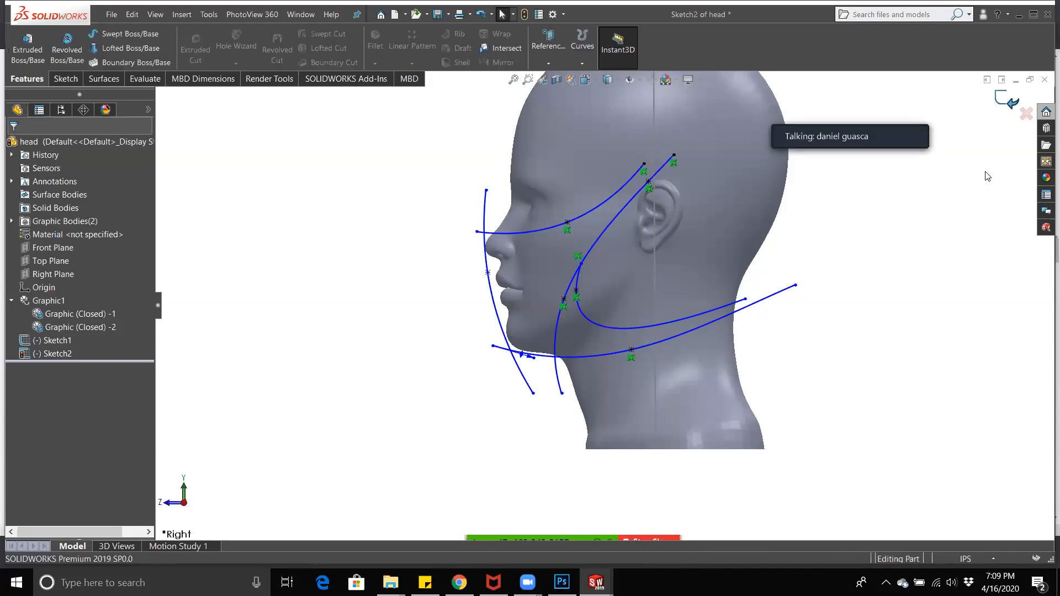
{"action": "left_click", "coordinate": [11, 301]}
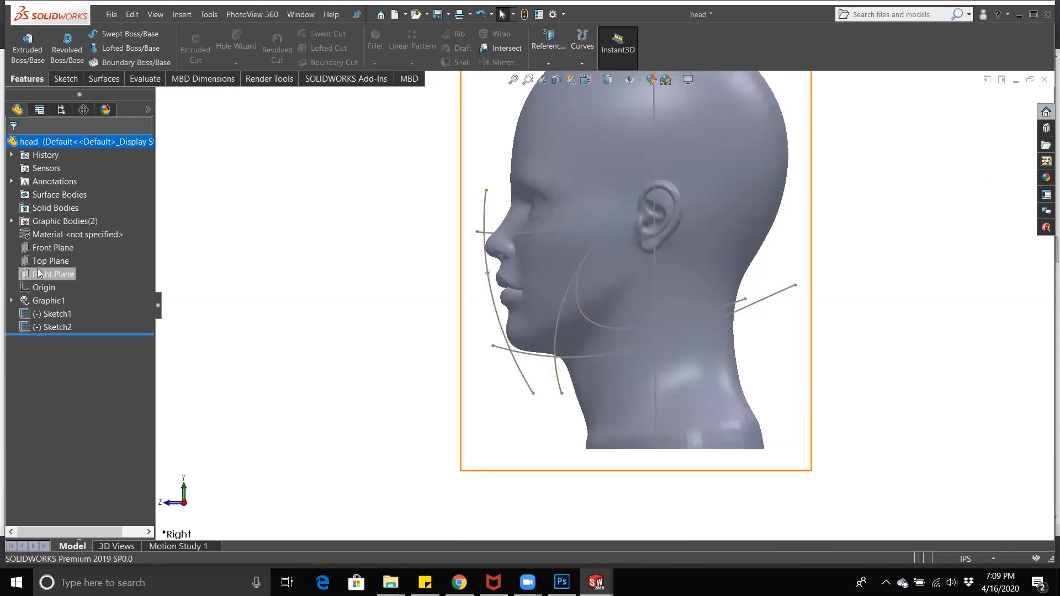
Step: Examine the Right Plane and its sketches relative to the head from several angles, ending in the front view
{"action": "key", "text": "f"}
{"action": "middle_click_drag", "start_coordinate": [523, 375], "coordinate": [547, 394]}
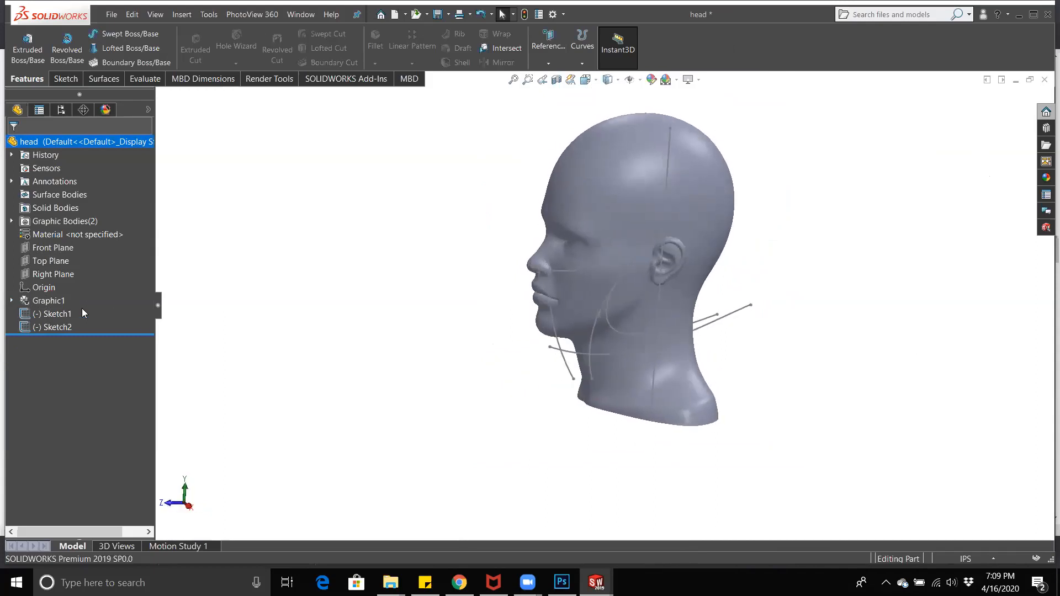
{"action": "left_click", "coordinate": [45, 272]}
{"action": "key", "text": "ctrl+1"}
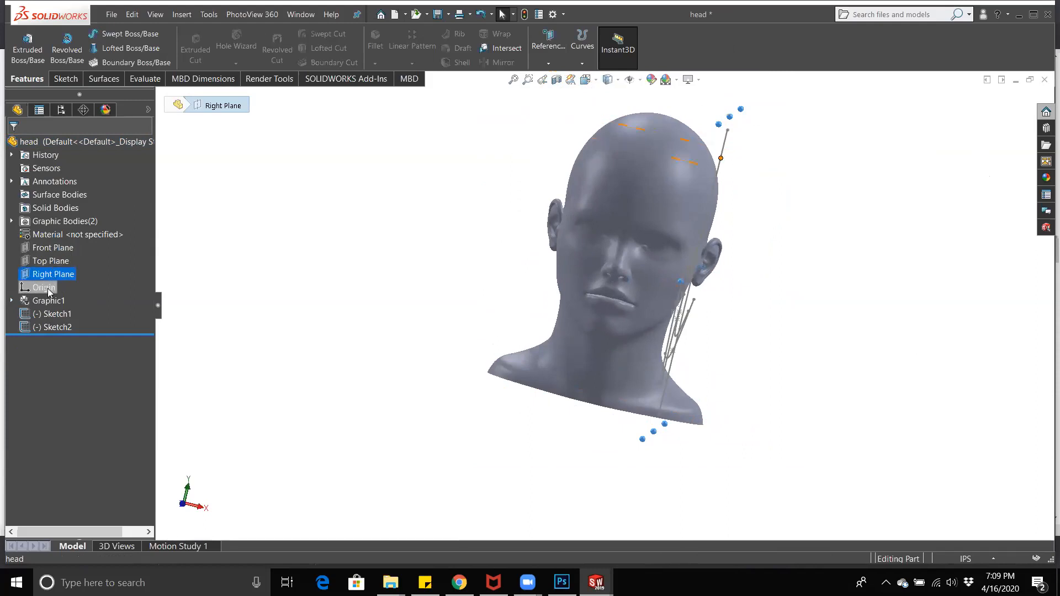
{"action": "left_click", "coordinate": [348, 299]}
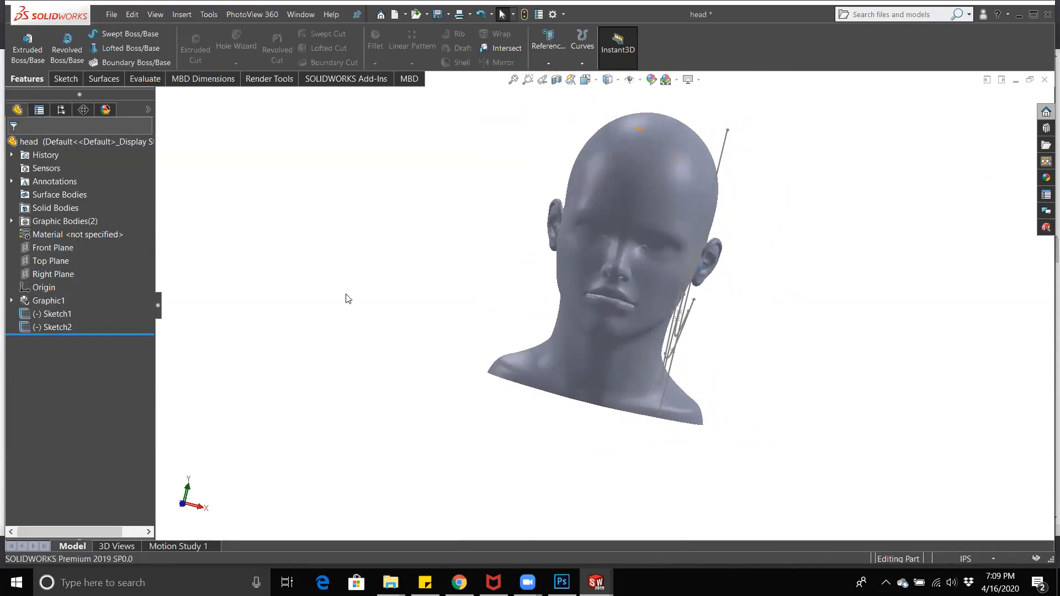
{"action": "middle_click_drag", "start_coordinate": [516, 351], "coordinate": [529, 356]}
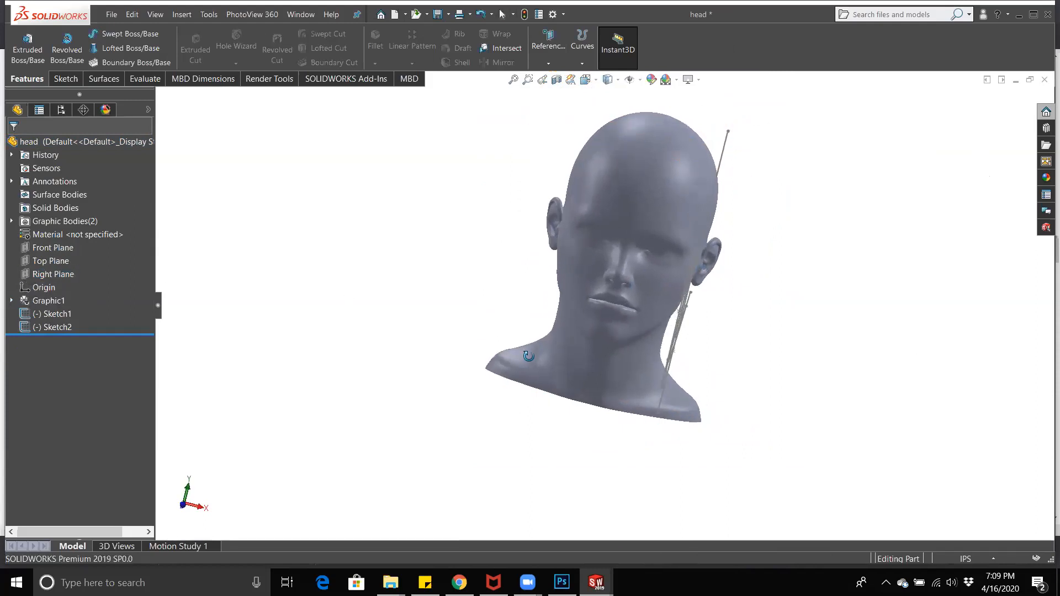
{"action": "left_click", "coordinate": [53, 274]}
{"action": "middle_click_drag", "start_coordinate": [425, 334], "coordinate": [440, 337]}
{"action": "key", "text": "space"}
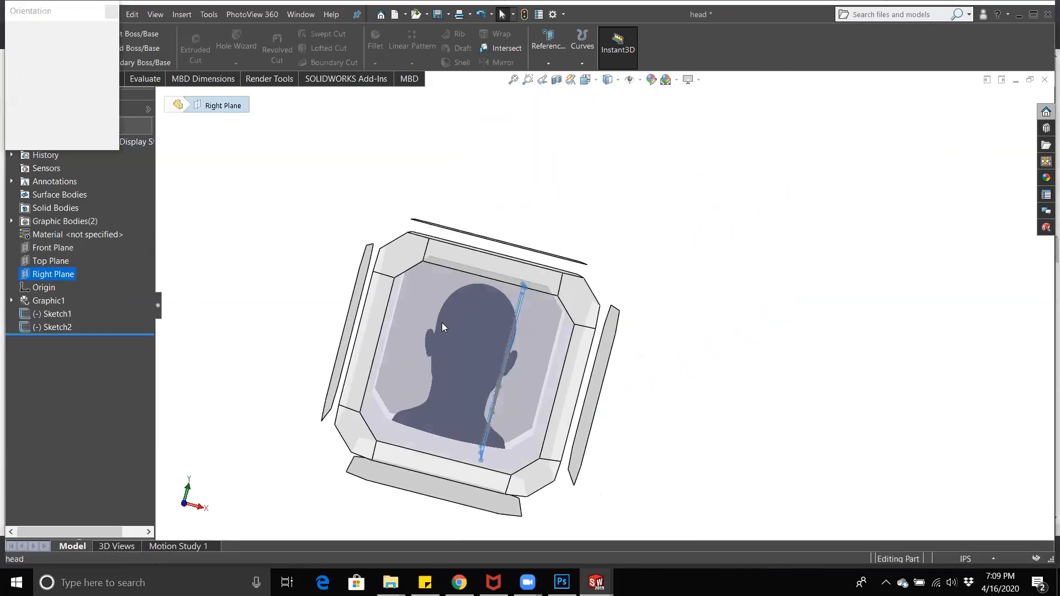
{"action": "left_click", "coordinate": [441, 323]}
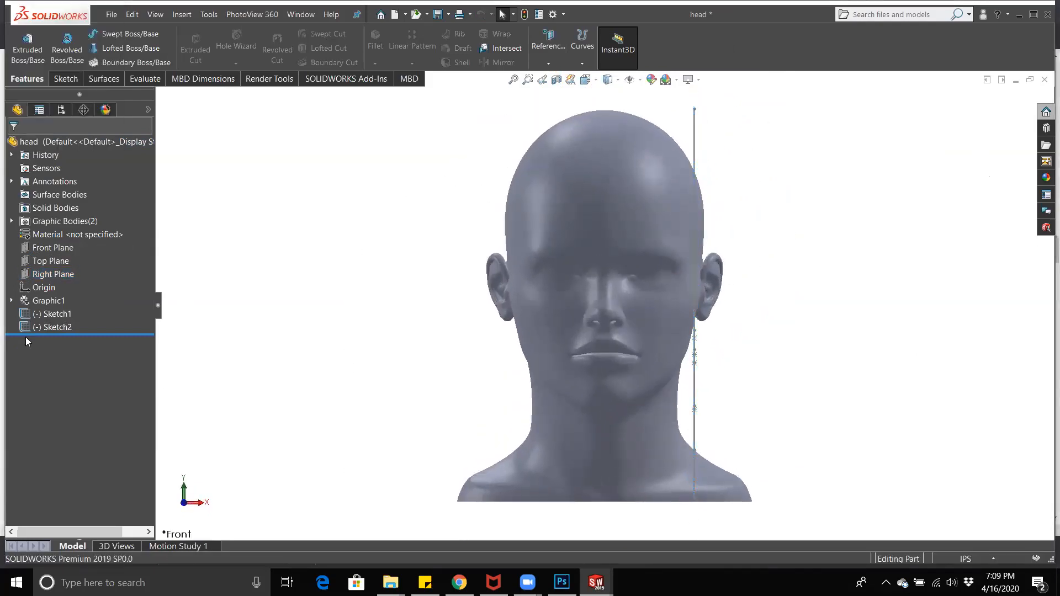
{"action": "right_click", "coordinate": [38, 298]}
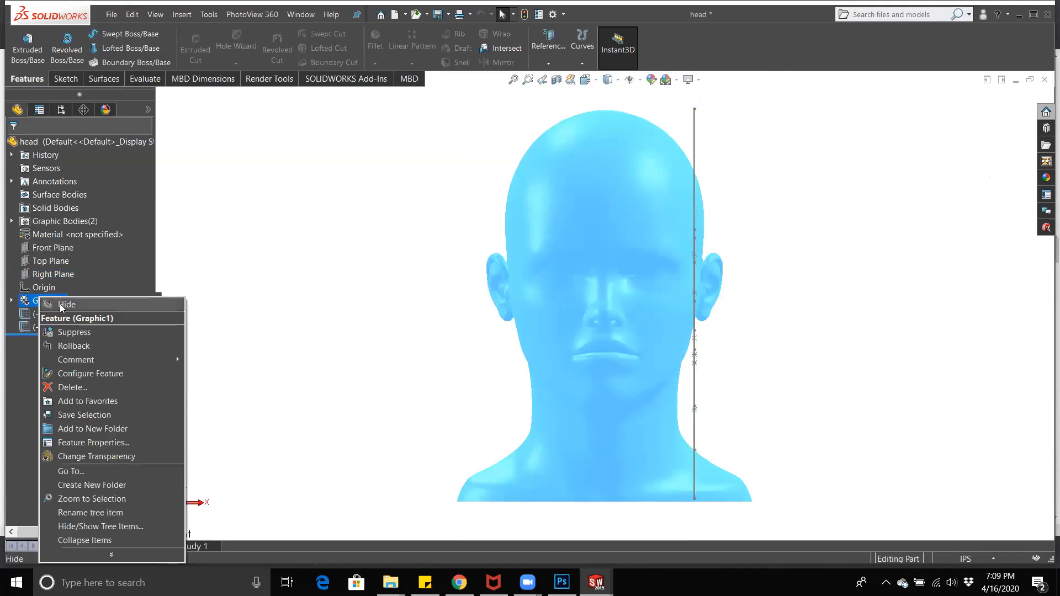
{"action": "left_click", "coordinate": [182, 15]}
{"action": "left_click", "coordinate": [182, 15]}
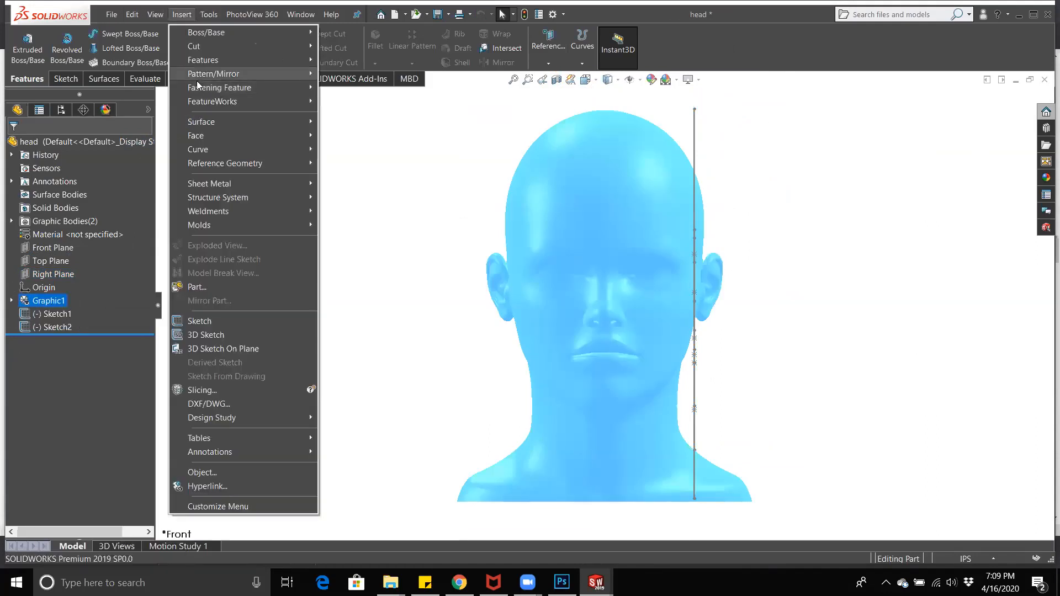
{"action": "mouse_move", "coordinate": [204, 61]}
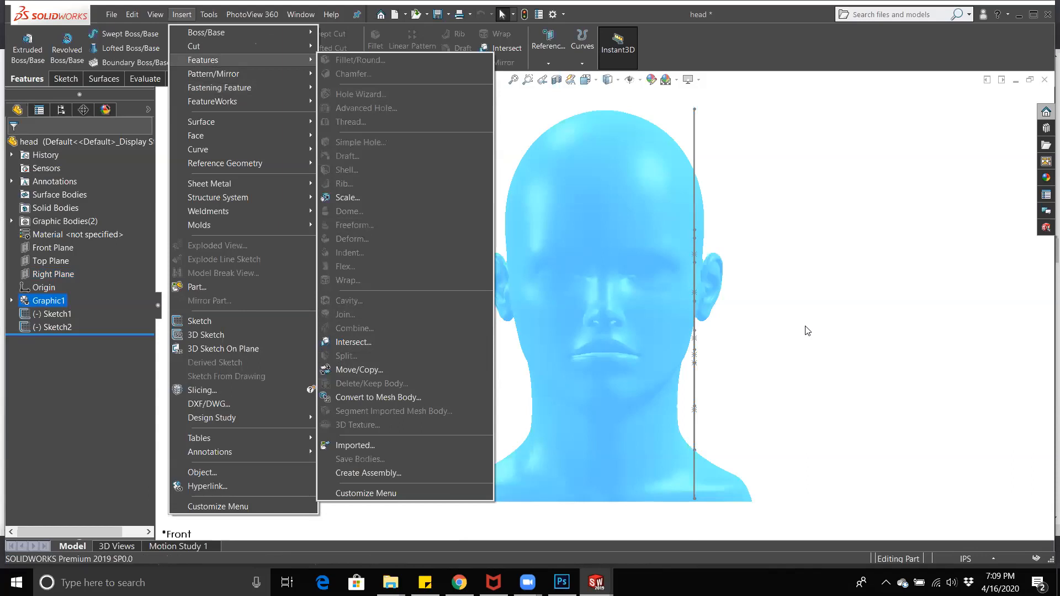
{"action": "left_click", "coordinate": [902, 319]}
{"action": "left_click", "coordinate": [181, 15]}
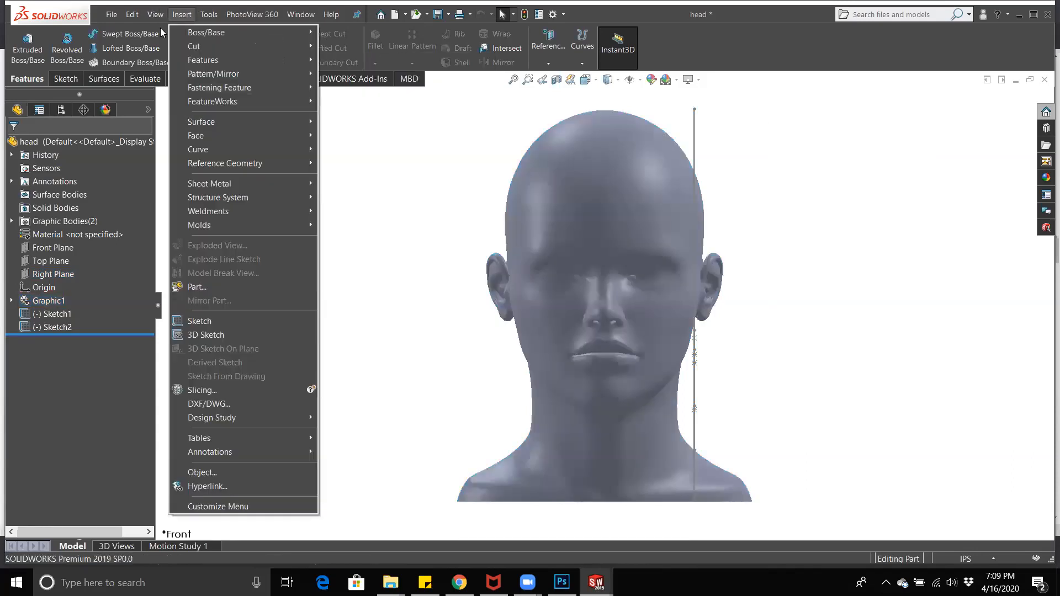
{"action": "left_click", "coordinate": [419, 199]}
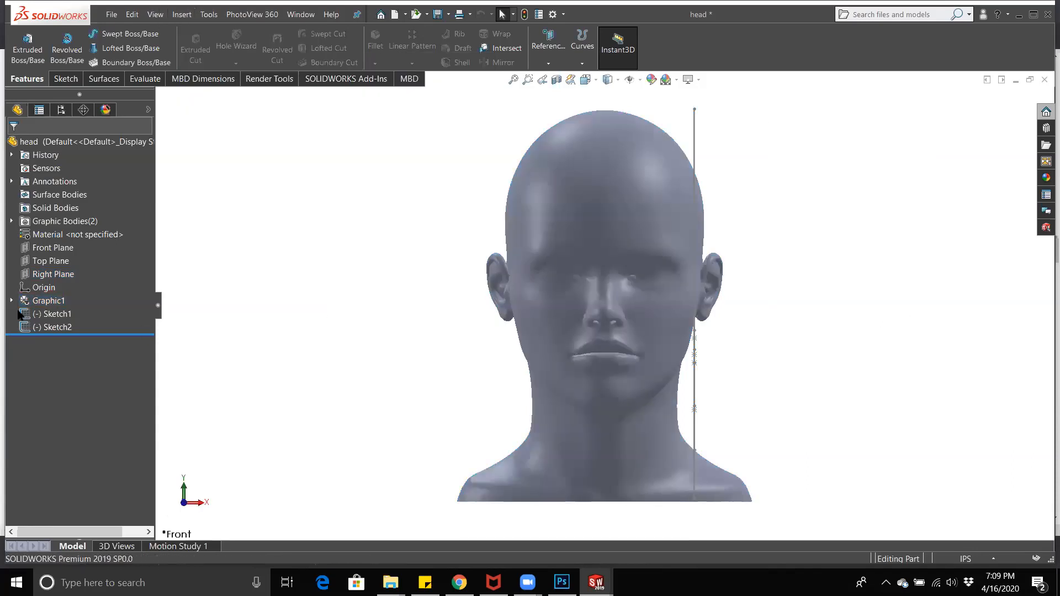
Step: Examine how the Right, Front and Top Planes sit relative to the head and the mask sketches
{"action": "left_click", "coordinate": [45, 275]}
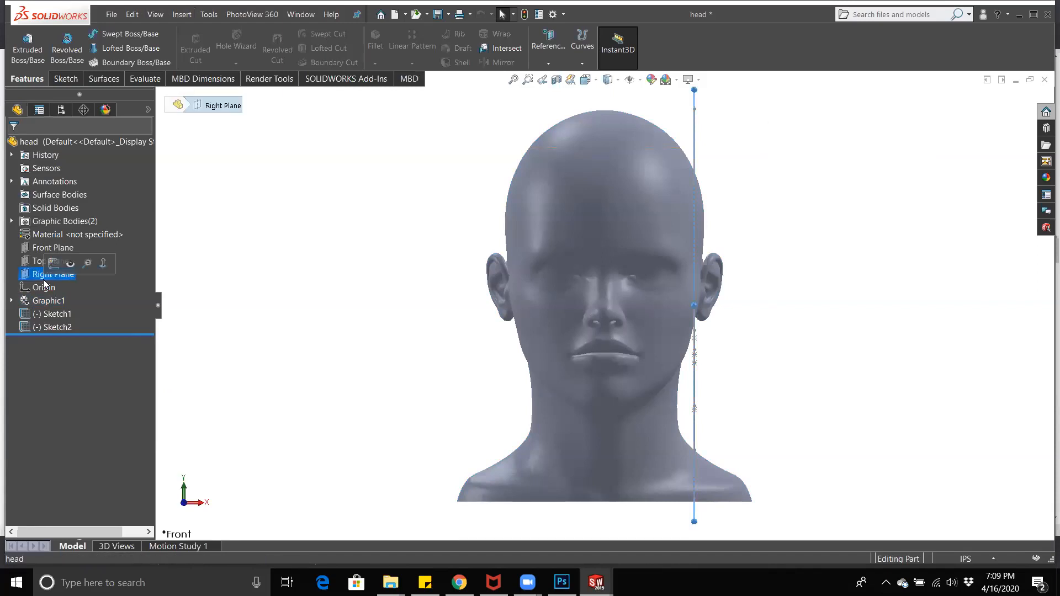
{"action": "left_click", "coordinate": [36, 249]}
{"action": "mouse_move", "coordinate": [464, 292]}
{"action": "middle_mouse_down"}
{"action": "mouse_move", "coordinate": [371, 303]}
{"action": "mouse_move", "coordinate": [473, 300]}
{"action": "mouse_move", "coordinate": [459, 292]}
{"action": "middle_mouse_up"}
{"action": "left_click", "coordinate": [393, 295]}
{"action": "left_click", "coordinate": [56, 262]}
{"action": "left_click", "coordinate": [389, 311]}
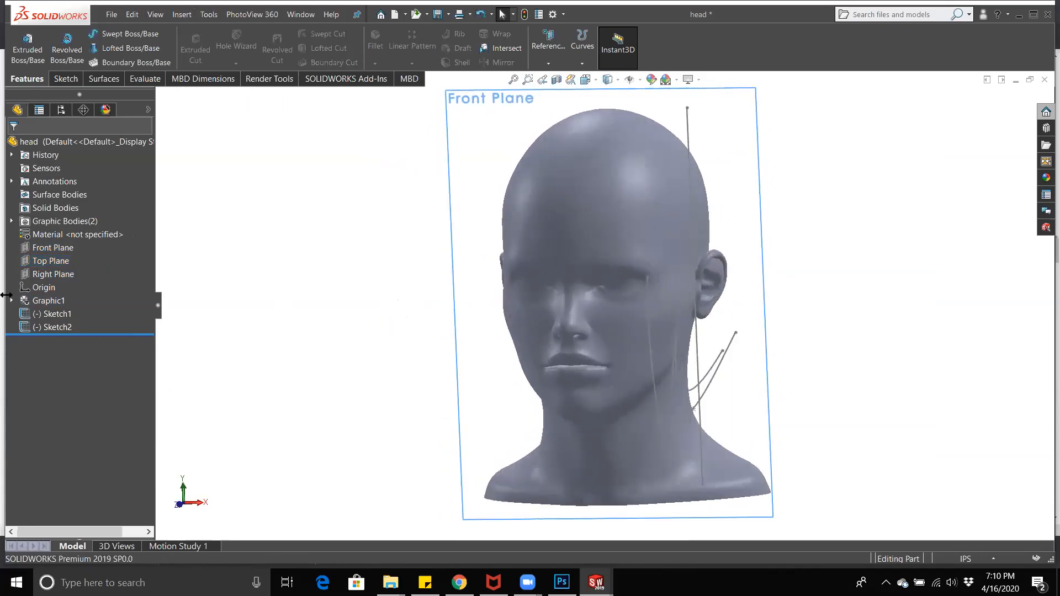
{"action": "left_click", "coordinate": [54, 273]}
{"action": "middle_click_drag", "start_coordinate": [334, 312], "coordinate": [332, 287]}
{"action": "left_click", "coordinate": [332, 288]}
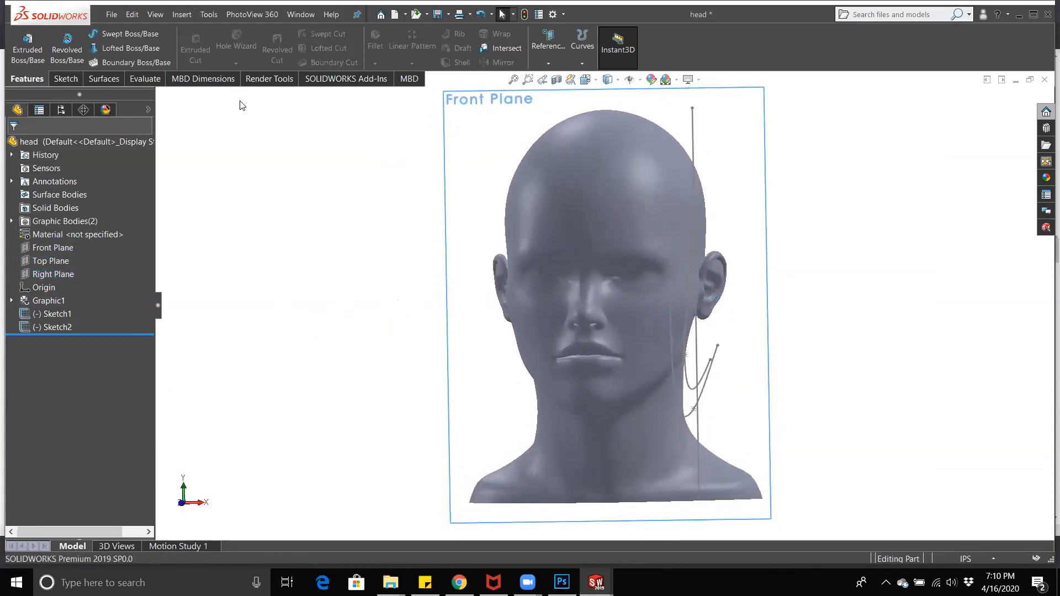
Step: Start the Move/Copy Body feature and choose the head's graphic body as the body to move
{"action": "right_click", "coordinate": [50, 299]}
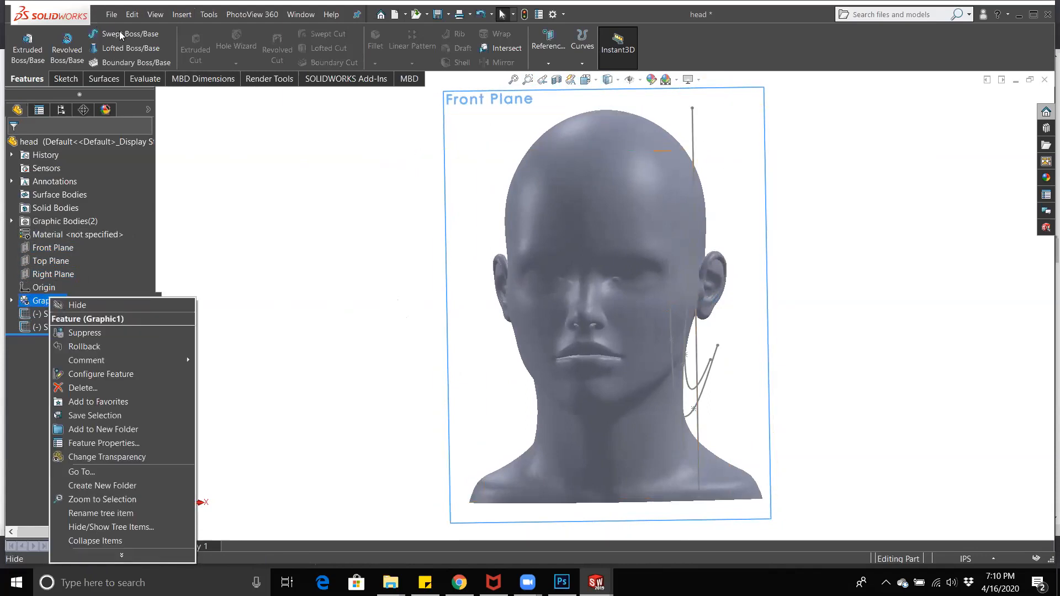
{"action": "left_click", "coordinate": [189, 16]}
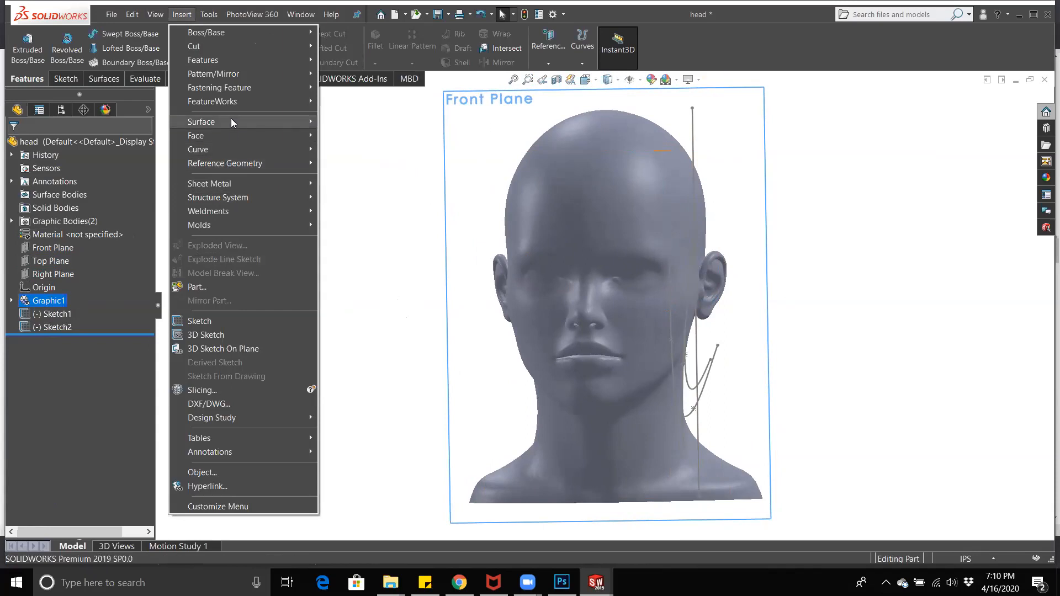
{"action": "mouse_move", "coordinate": [249, 120]}
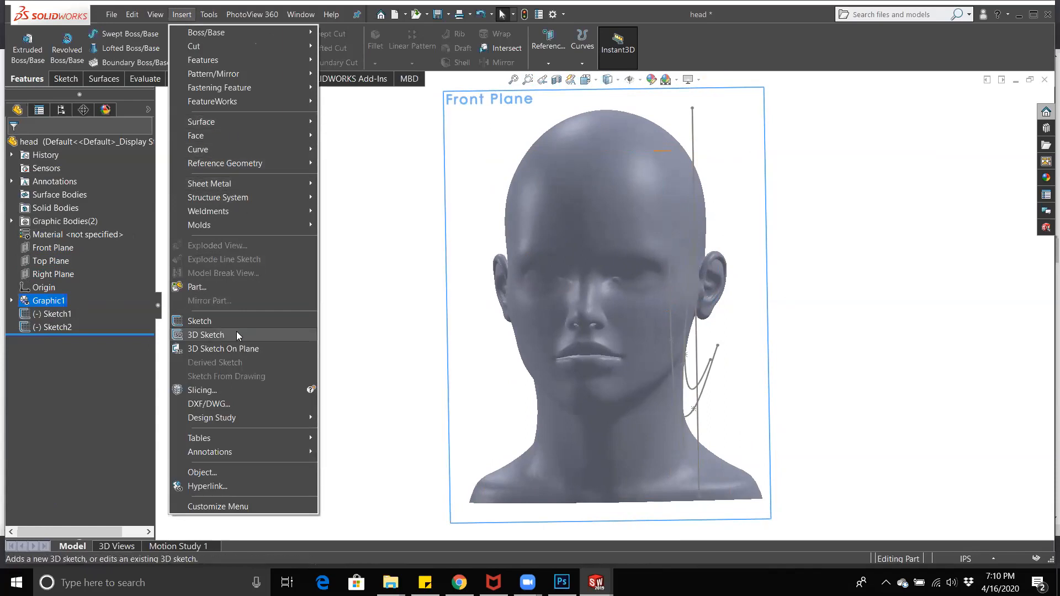
{"action": "mouse_move", "coordinate": [190, 16]}
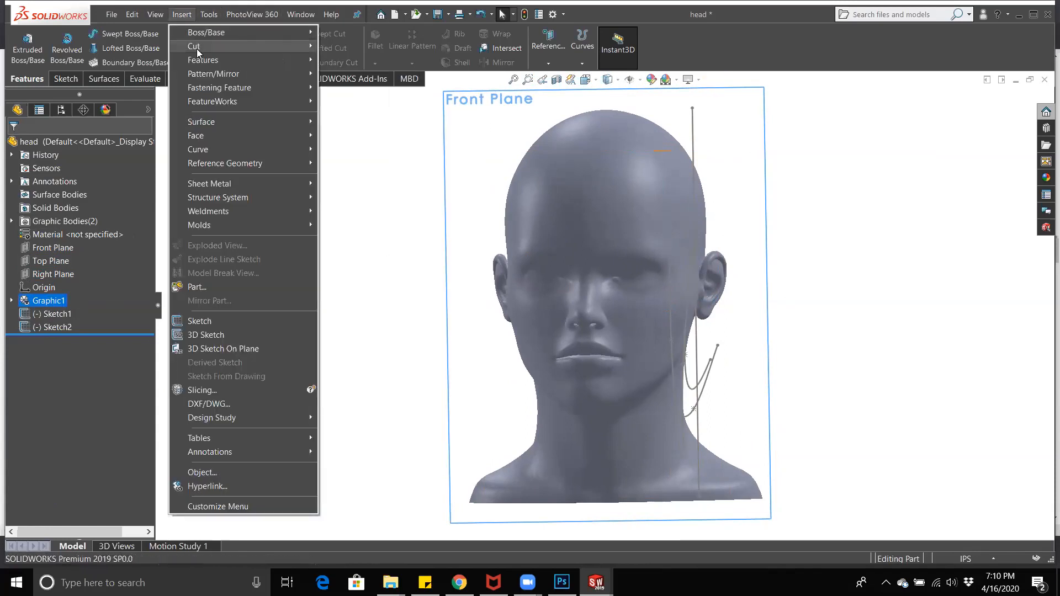
{"action": "mouse_move", "coordinate": [201, 62]}
{"action": "left_click", "coordinate": [406, 371]}
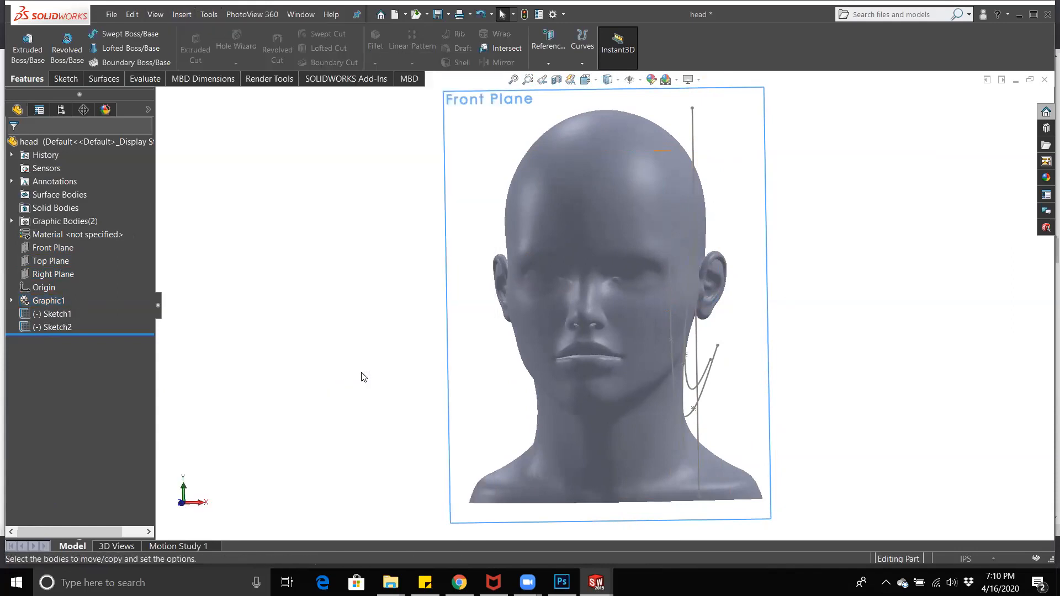
{"action": "left_click", "coordinate": [669, 238]}
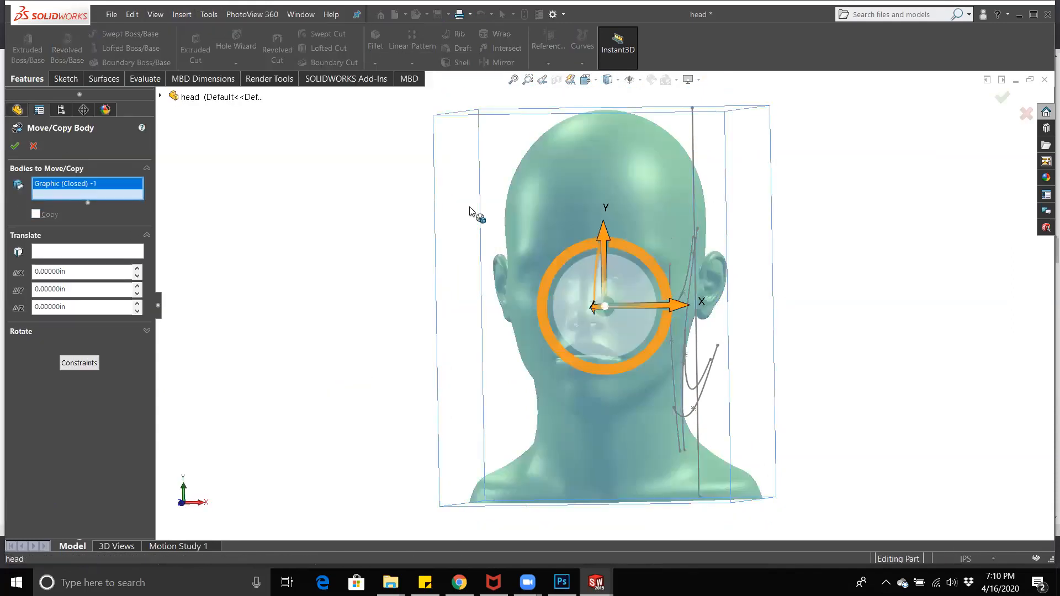
{"action": "left_click", "coordinate": [65, 366]}
{"action": "middle_click_drag", "start_coordinate": [444, 265], "coordinate": [266, 238]}
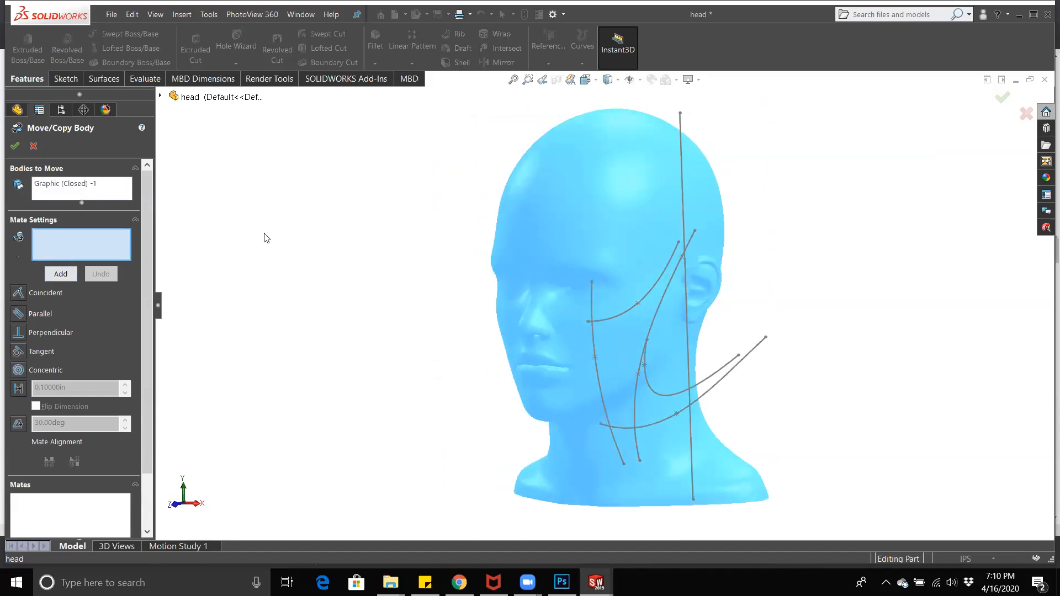
{"action": "left_click", "coordinate": [159, 97]}
{"action": "left_click", "coordinate": [173, 255]}
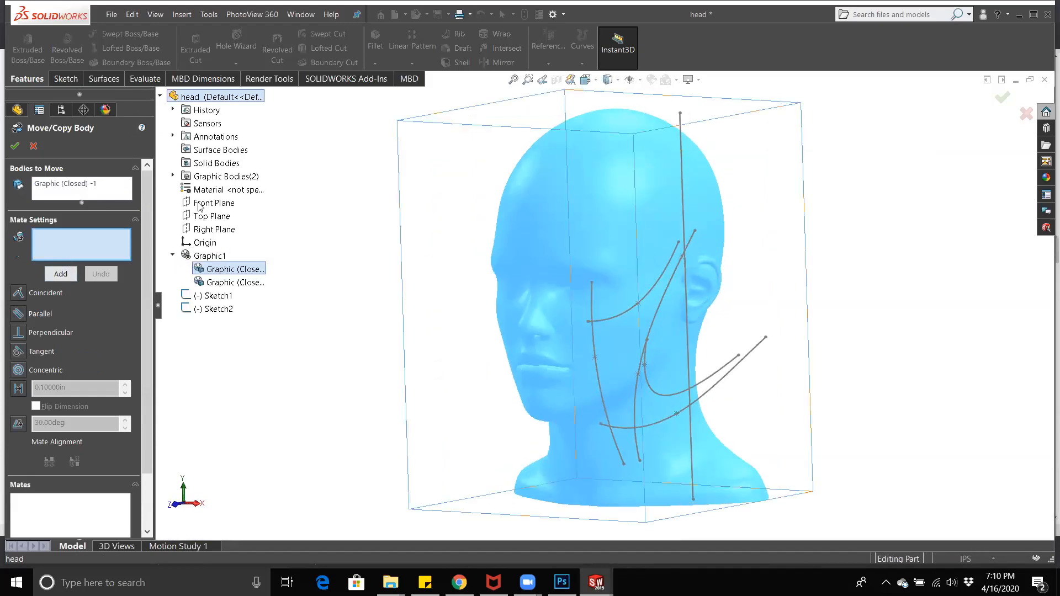
{"action": "middle_click_drag", "start_coordinate": [530, 284], "coordinate": [542, 257]}
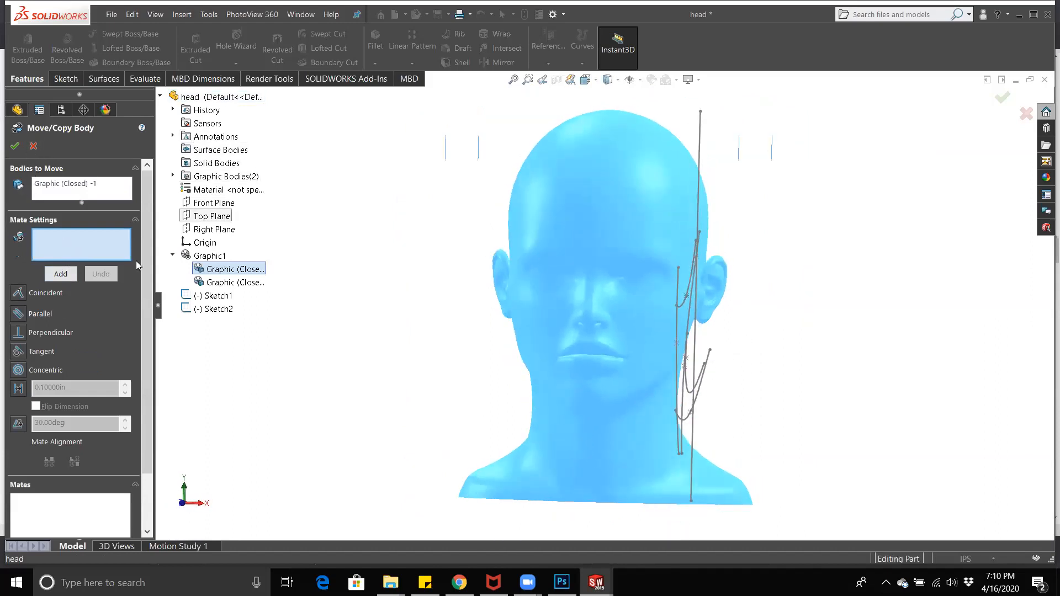
{"action": "scroll", "coordinate": [83, 414], "scroll_direction": "down", "scroll_amount": 2}
{"action": "left_click", "coordinate": [93, 523]}
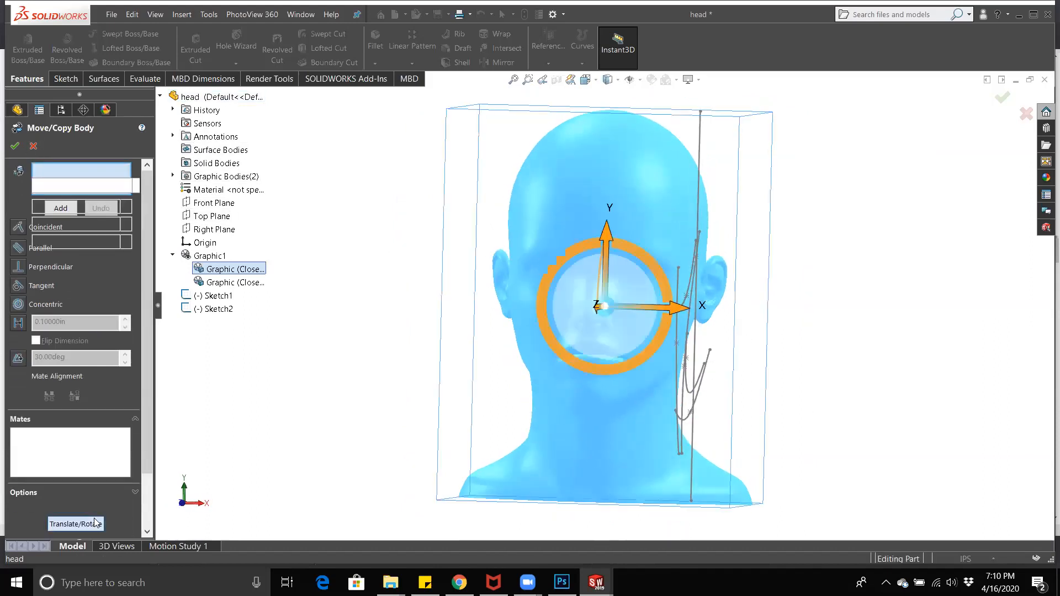
Step: In the front view, translate the head body about 2.71 in along X so its middle aligns with the sketch plane
{"action": "key", "text": "space"}
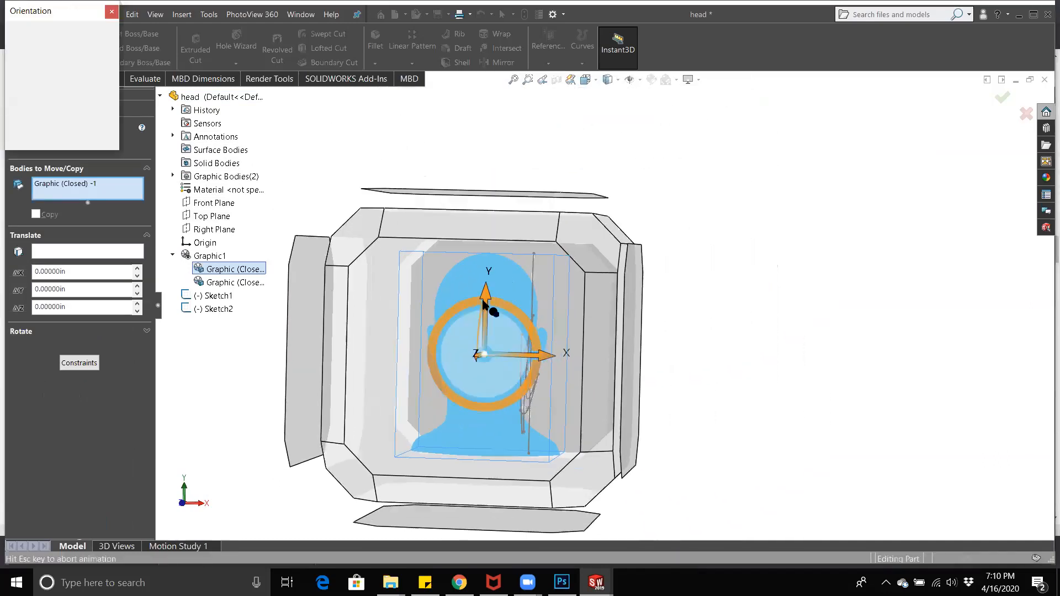
{"action": "left_click", "coordinate": [475, 276]}
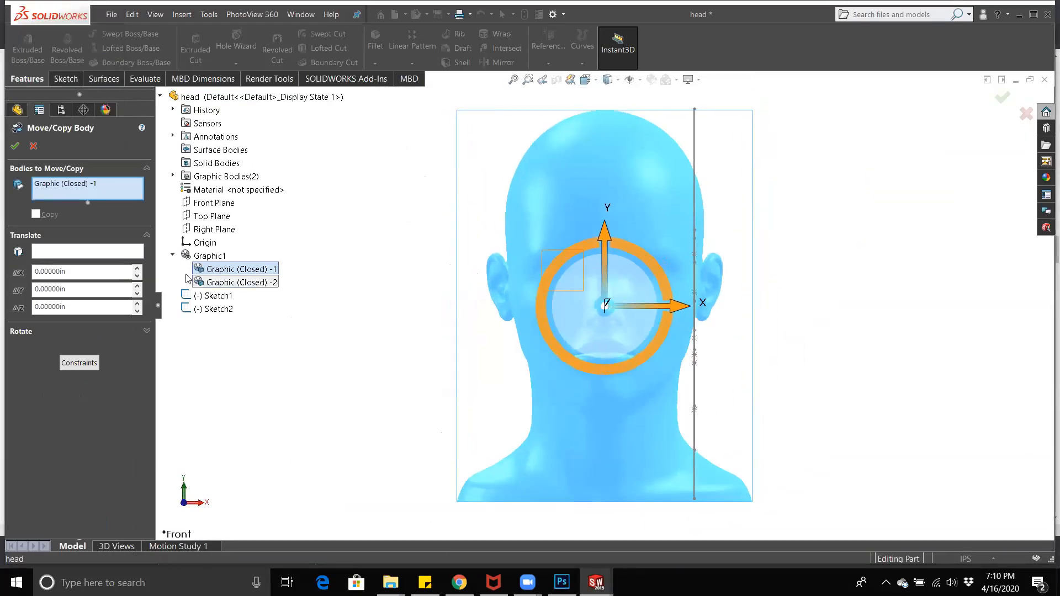
{"action": "left_click_drag", "start_coordinate": [677, 308], "coordinate": [768, 342]}
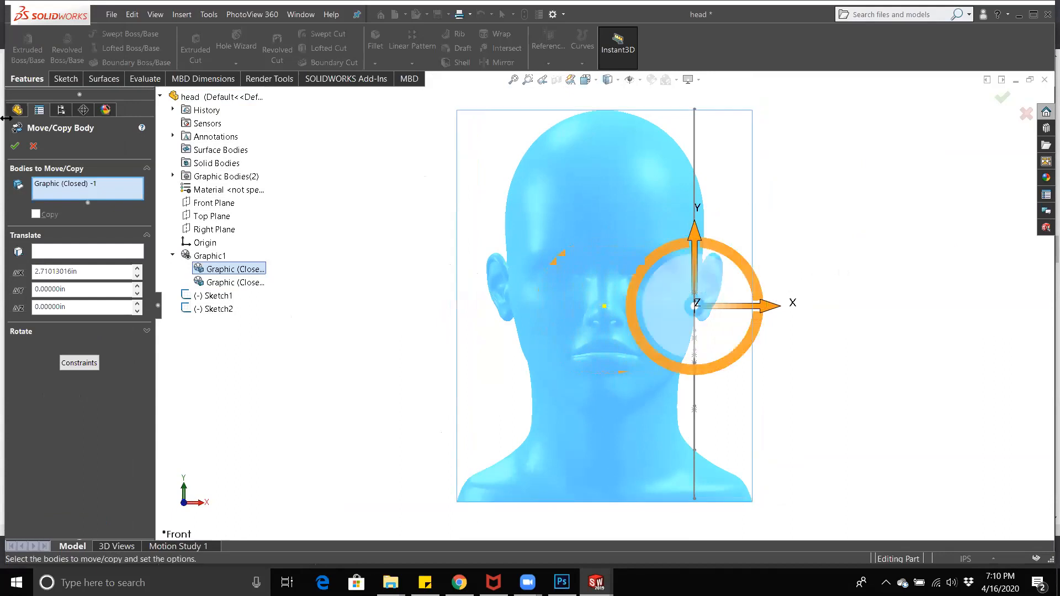
{"action": "left_click", "coordinate": [15, 146]}
Step: Delete Graphic (Closed) -2, the small stray spherical body beside the head's ear
{"action": "middle_click_drag", "start_coordinate": [459, 313], "coordinate": [522, 337]}
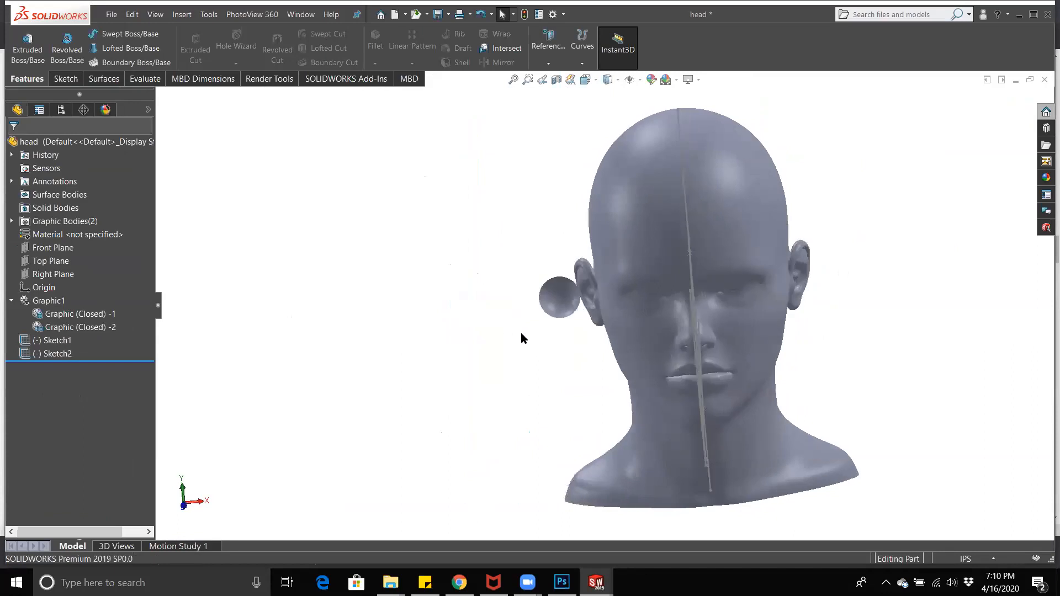
{"action": "left_click", "coordinate": [568, 307]}
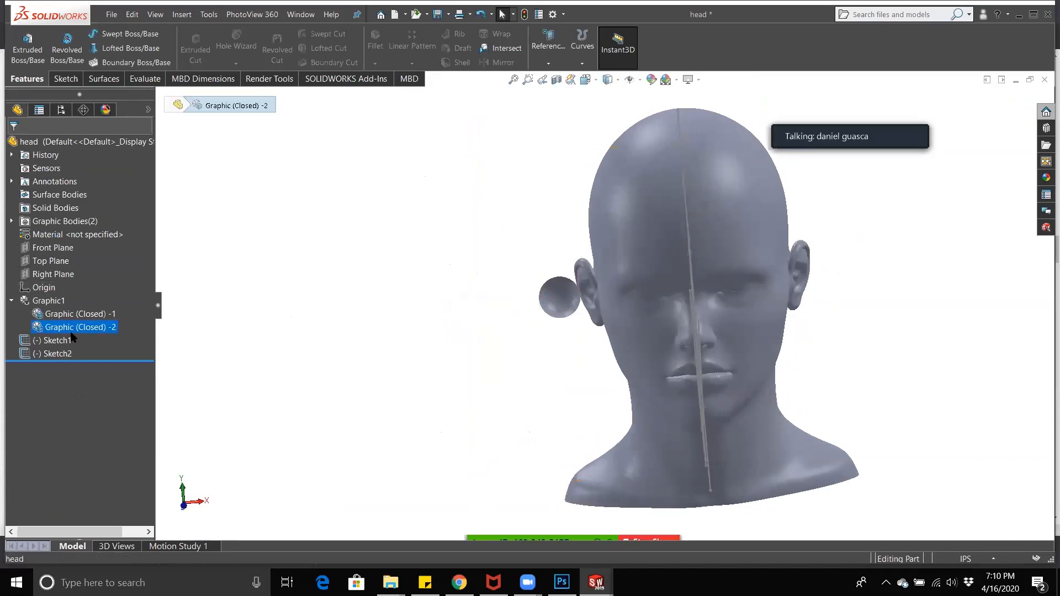
{"action": "right_click", "coordinate": [73, 330]}
{"action": "left_click", "coordinate": [107, 411]}
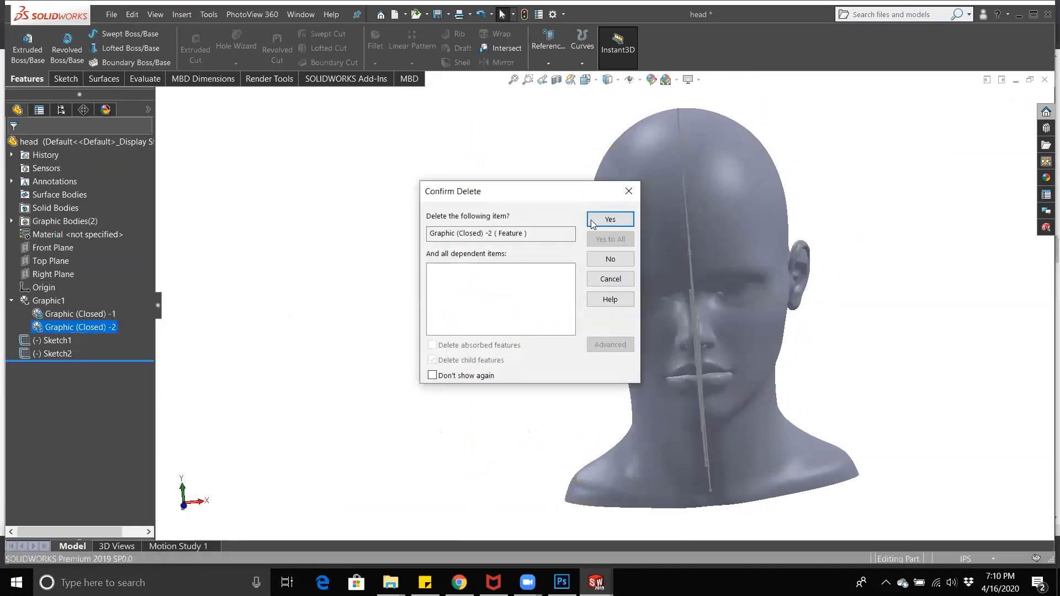
{"action": "key", "text": "Return"}
Step: Create a reference plane parallel to the Front Plane, offset forward so it cuts through the face
{"action": "middle_click_drag", "start_coordinate": [422, 304], "coordinate": [498, 277]}
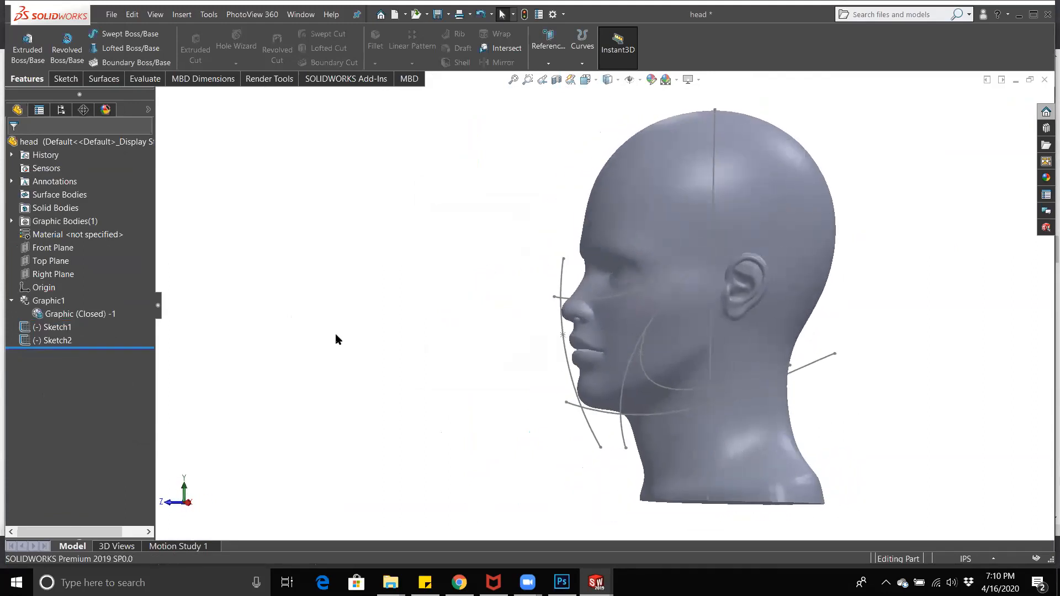
{"action": "left_click", "coordinate": [53, 248]}
{"action": "middle_click_drag", "start_coordinate": [309, 298], "coordinate": [497, 293]}
{"action": "left_click", "coordinate": [554, 66]}
{"action": "left_click", "coordinate": [566, 80]}
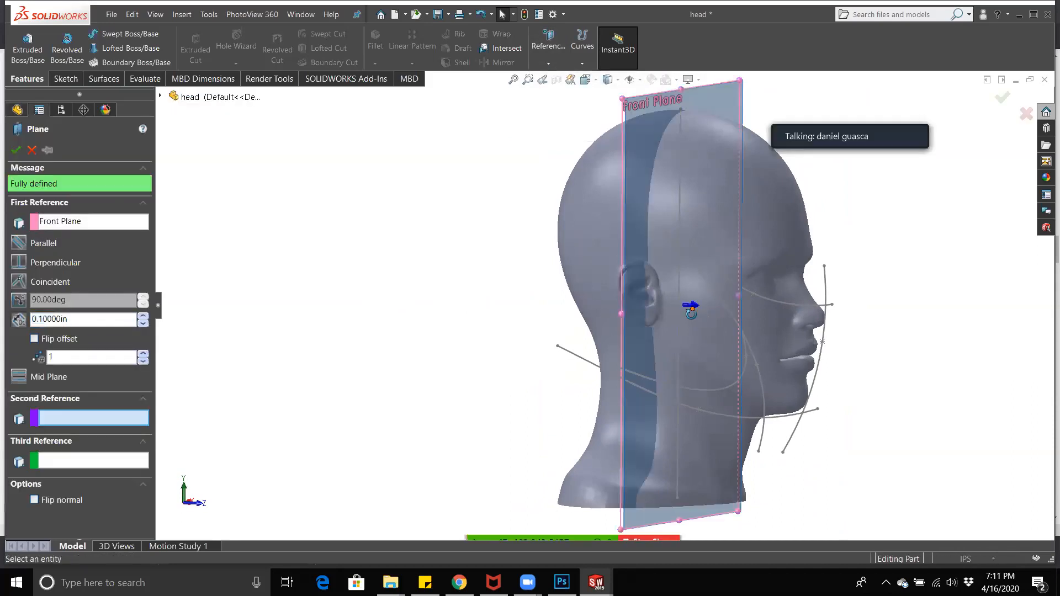
{"action": "middle_click_drag", "start_coordinate": [691, 309], "coordinate": [694, 308]}
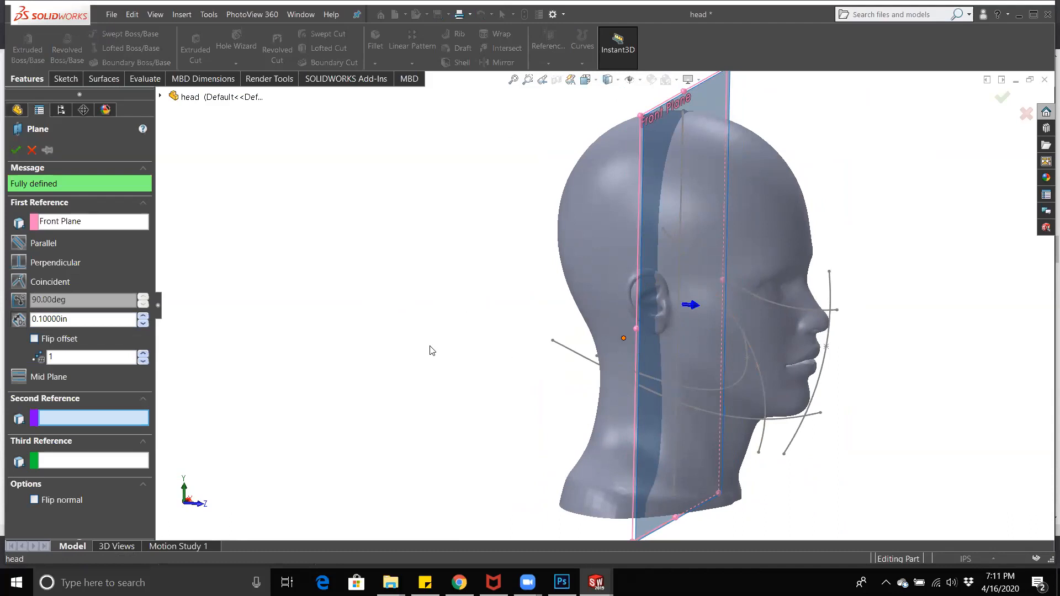
{"action": "left_click", "coordinate": [143, 316]}
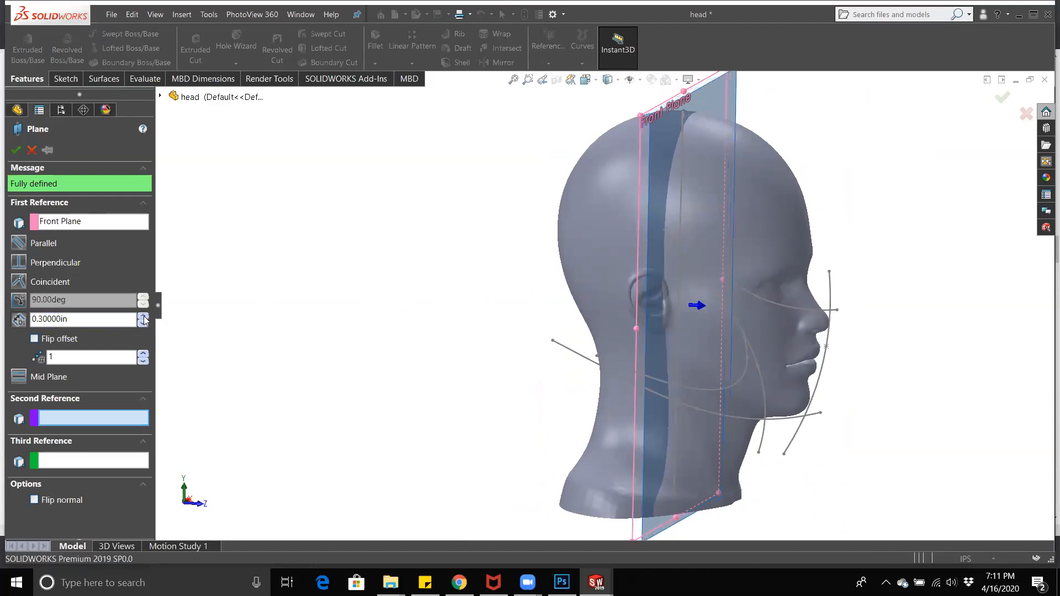
{"action": "left_click_drag", "start_coordinate": [143, 317], "coordinate": [143, 318]}
{"action": "mouse_move", "coordinate": [372, 375]}
{"action": "middle_mouse_down"}
{"action": "mouse_move", "coordinate": [386, 360]}
{"action": "mouse_move", "coordinate": [368, 360]}
{"action": "middle_mouse_up"}
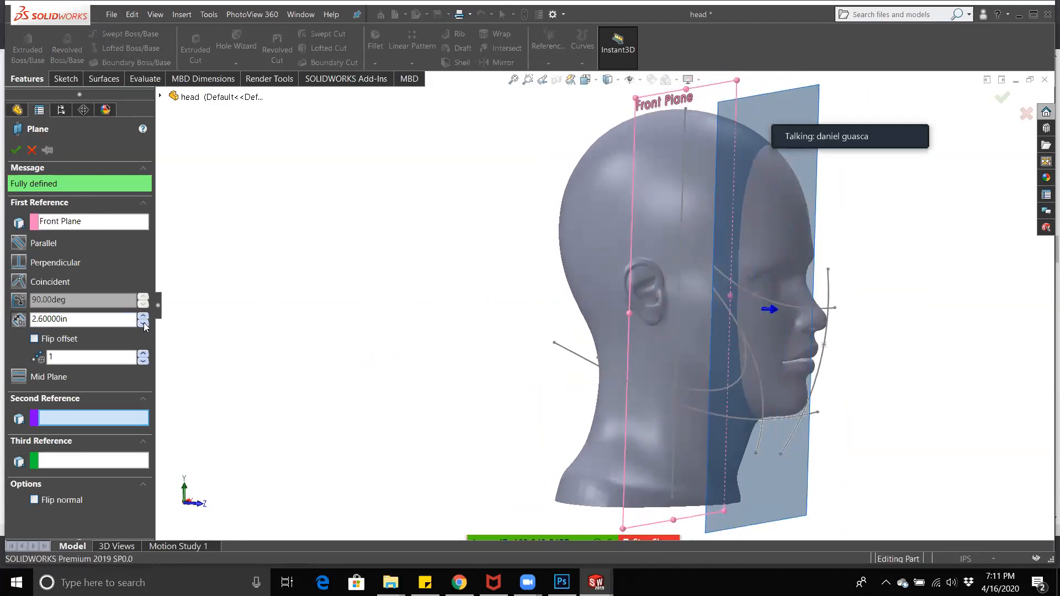
{"action": "left_click_drag", "start_coordinate": [144, 324], "coordinate": [143, 324]}
{"action": "left_click", "coordinate": [12, 150]}
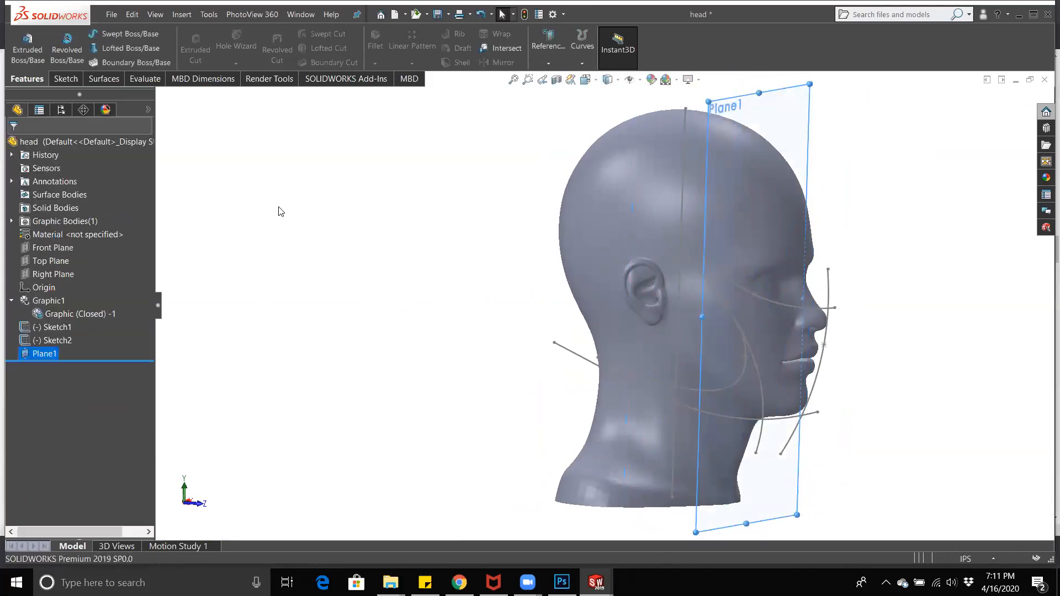
{"action": "middle_click_drag", "start_coordinate": [421, 256], "coordinate": [260, 213]}
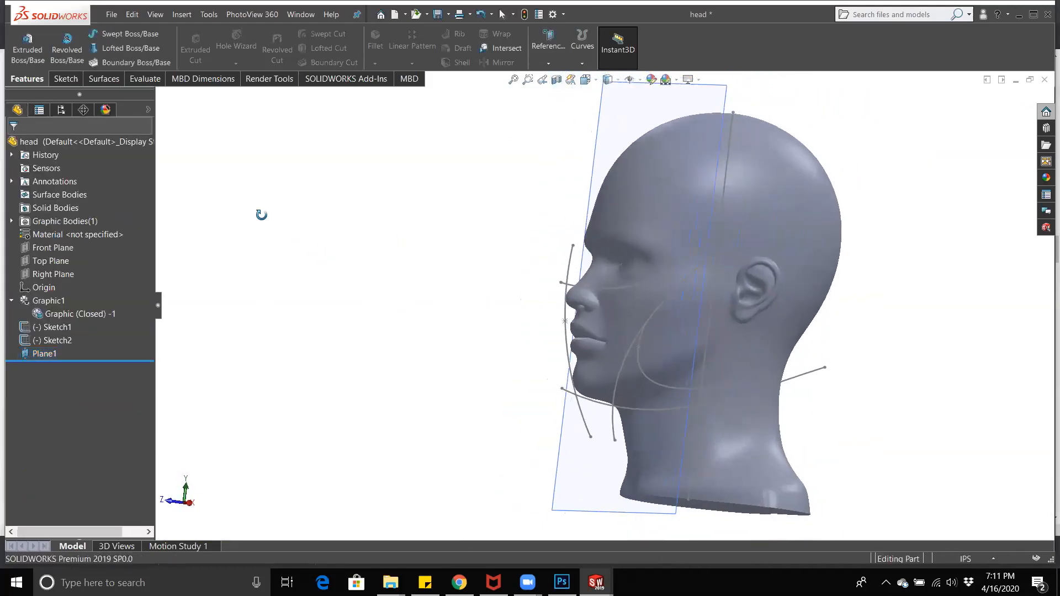
{"action": "middle_click_drag", "start_coordinate": [460, 262], "coordinate": [516, 274]}
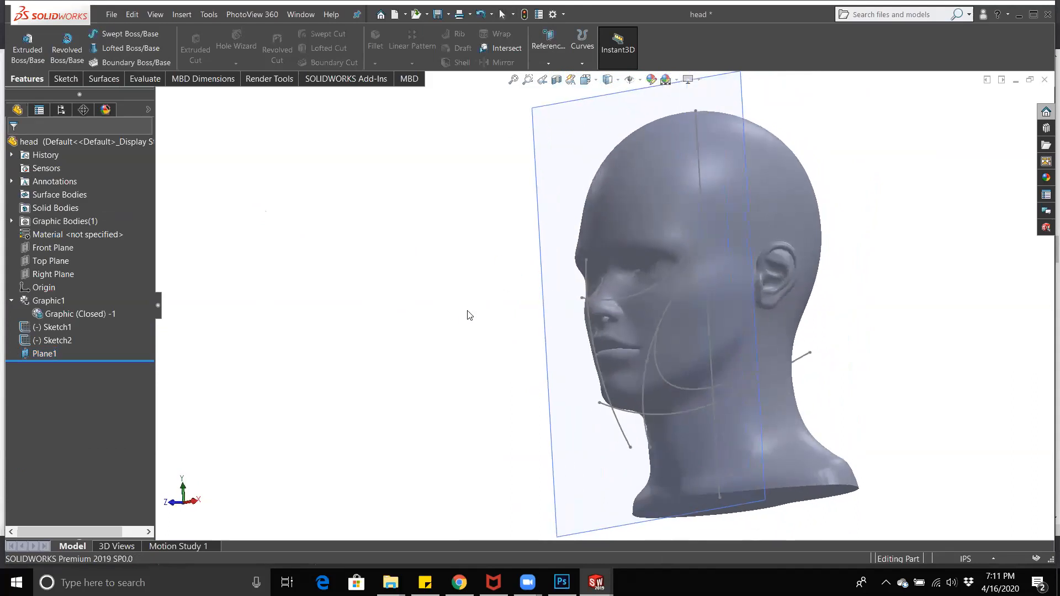
{"action": "left_click", "coordinate": [50, 261]}
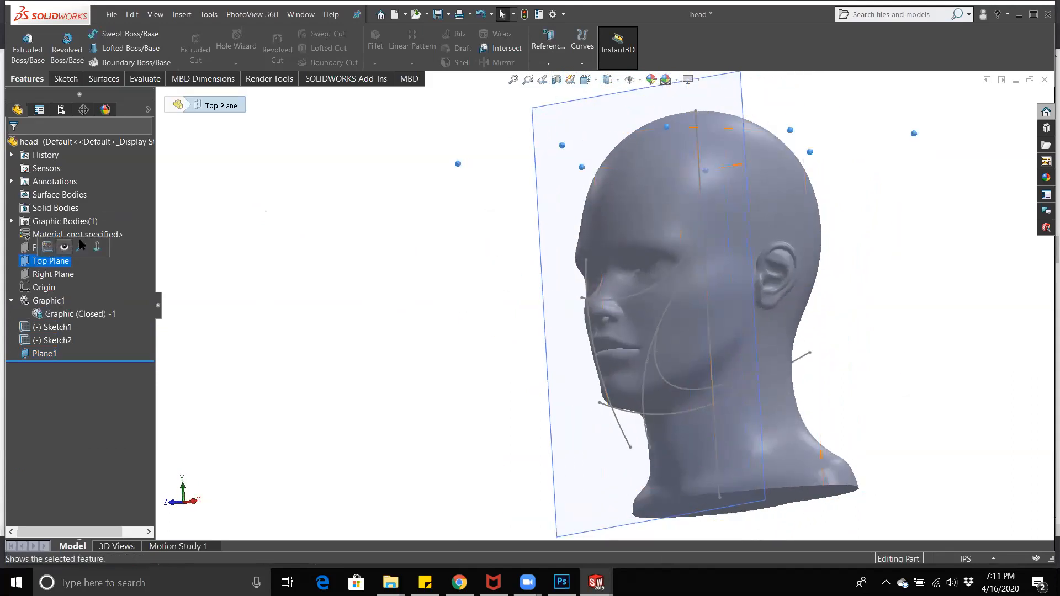
{"action": "left_click", "coordinate": [548, 61]}
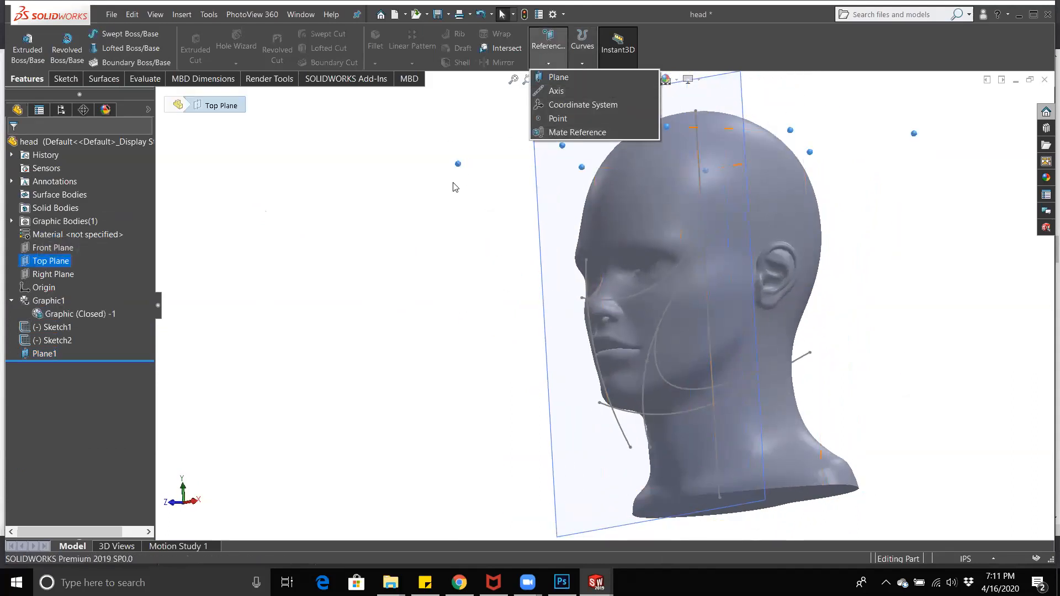
{"action": "left_click", "coordinate": [386, 306]}
{"action": "middle_click_drag", "start_coordinate": [386, 307], "coordinate": [399, 310]}
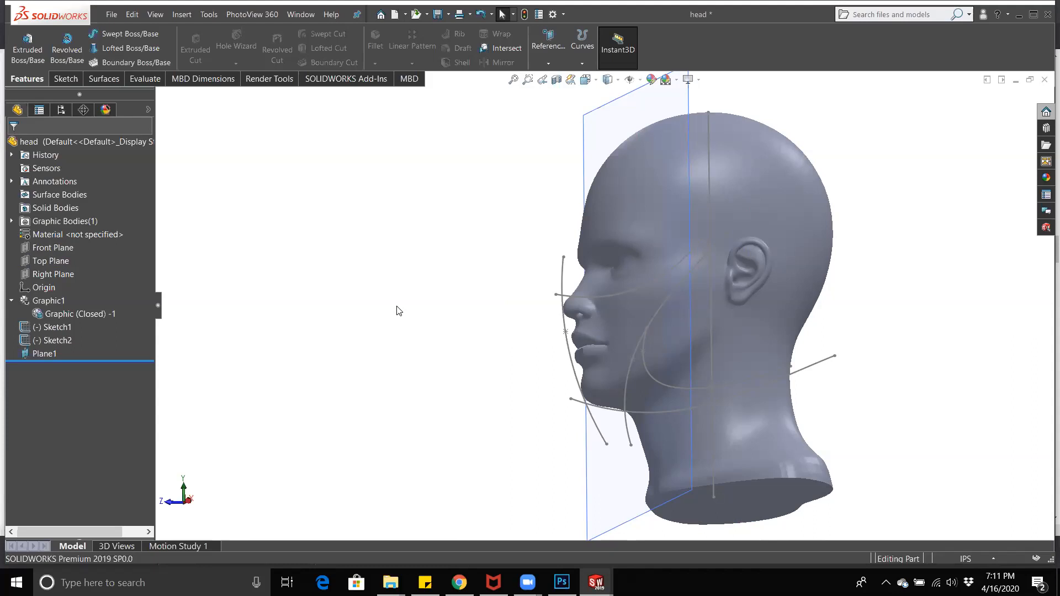
Step: Start a sketch on Plane1, the offset plane cutting through the face
{"action": "middle_click_drag", "start_coordinate": [550, 328], "coordinate": [561, 359]}
{"action": "middle_click_drag", "start_coordinate": [495, 364], "coordinate": [542, 372]}
{"action": "left_click", "coordinate": [546, 304]}
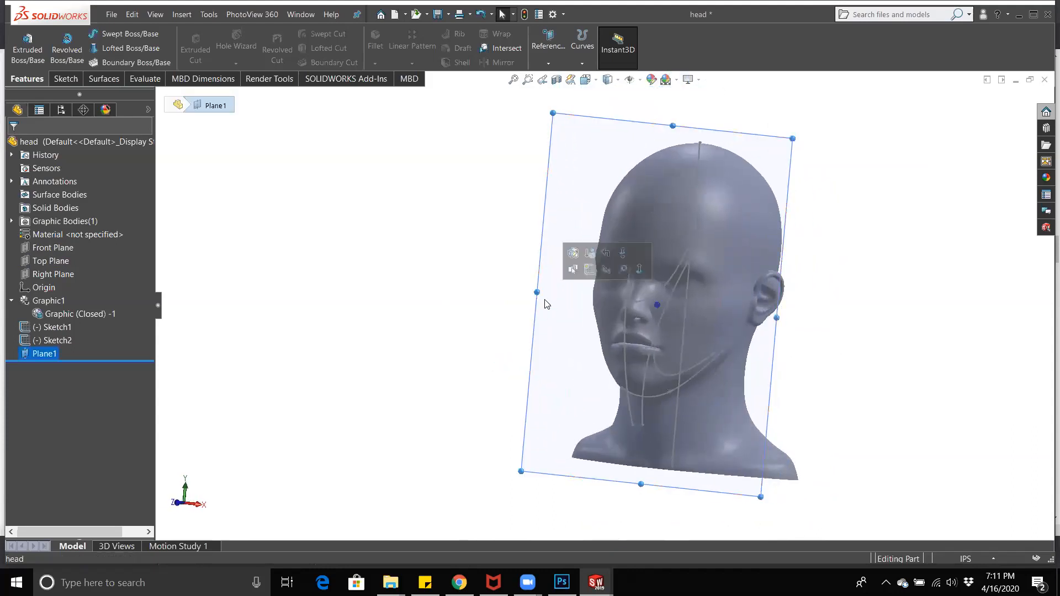
{"action": "left_click", "coordinate": [589, 269]}
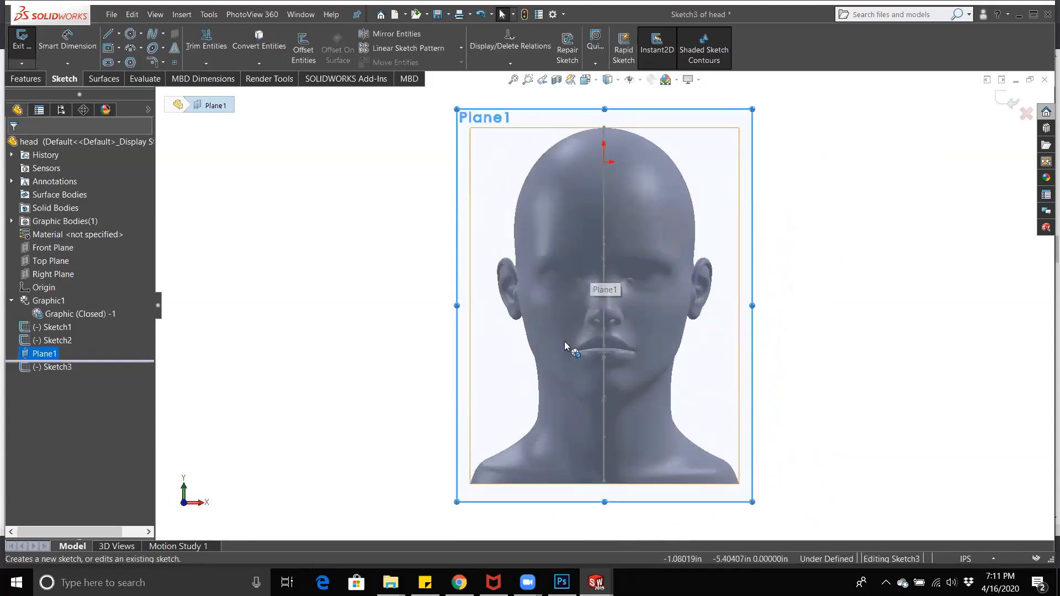
Step: Try to create an intersection curve of the head's graphic body with Exact Mesh Intersection, waiting for the command to finish
{"action": "left_click", "coordinate": [260, 64]}
{"action": "left_click", "coordinate": [276, 90]}
{"action": "middle_click_drag", "start_coordinate": [407, 287], "coordinate": [464, 287]}
{"action": "left_click", "coordinate": [561, 236]}
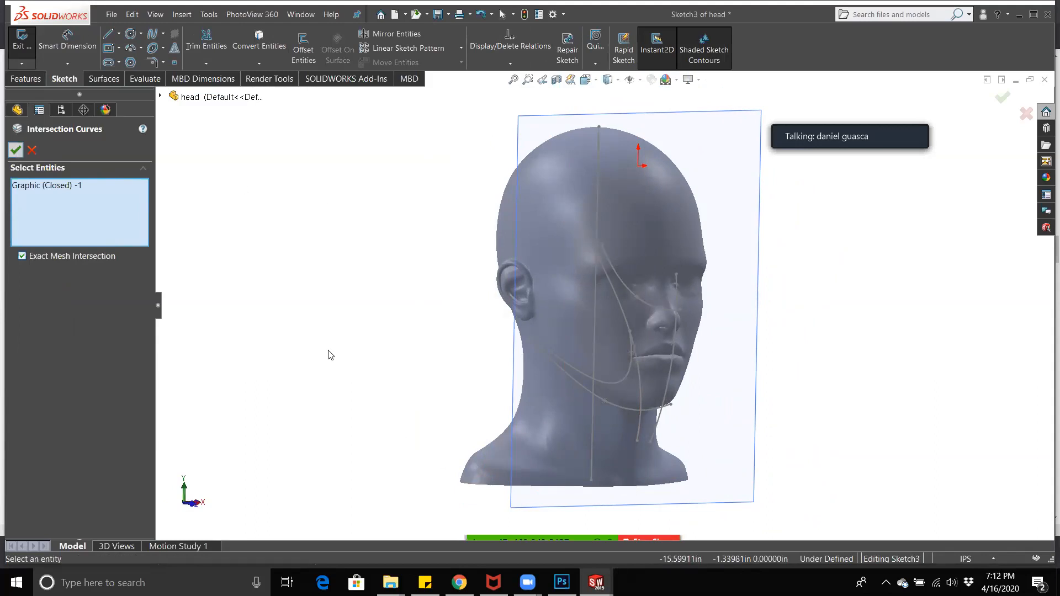
{"action": "left_click", "coordinate": [15, 152]}
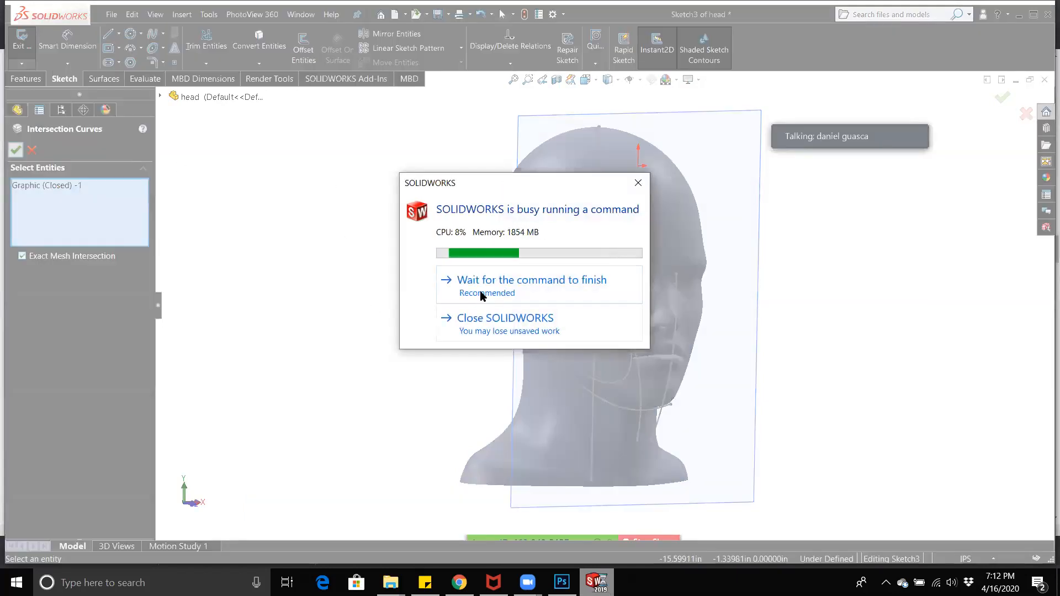
{"action": "left_click", "coordinate": [481, 276]}
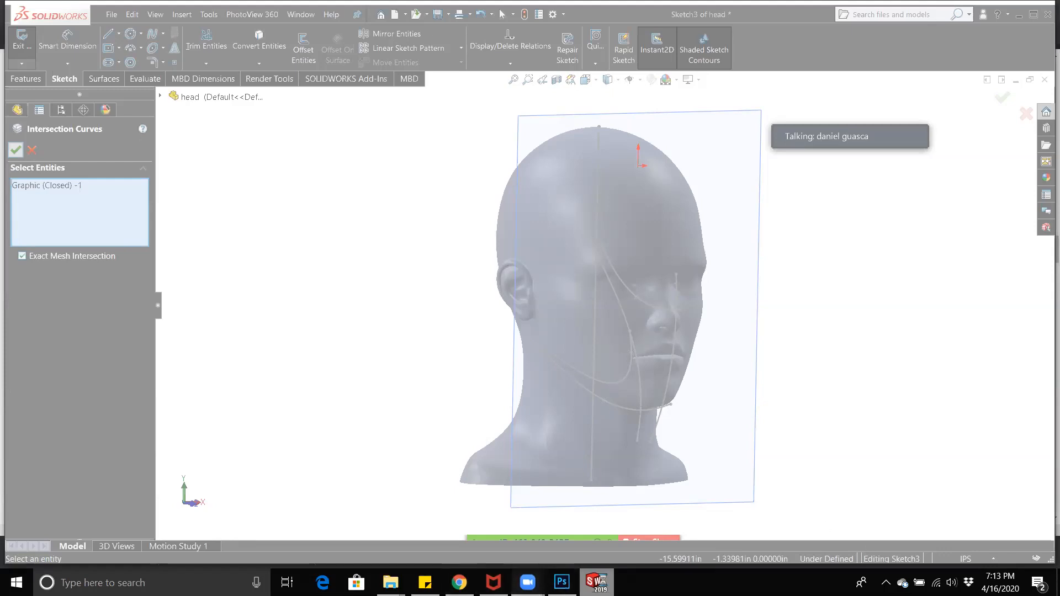
{"action": "mouse_move", "coordinate": [528, 583]}
{"action": "left_click", "coordinate": [532, 537]}
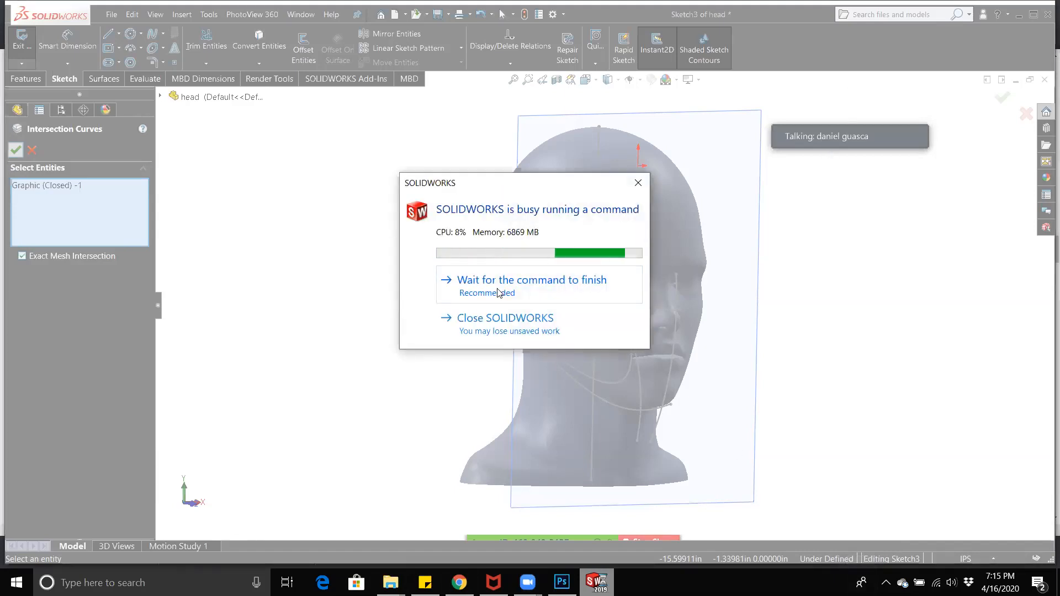
{"action": "left_click", "coordinate": [511, 298]}
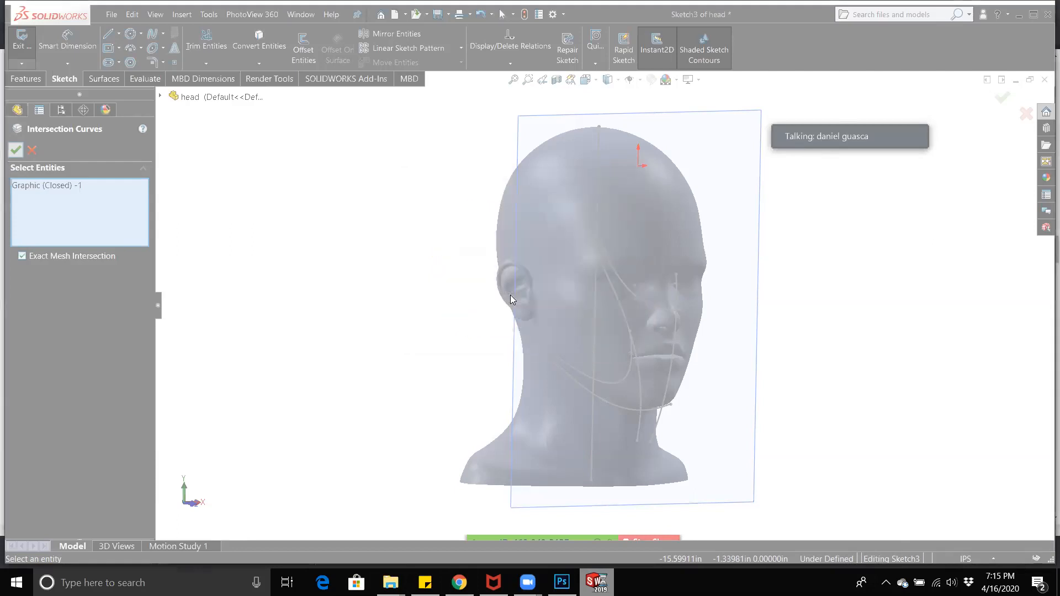
Step: Search Windows for SOLIDWORKS 2019 and launch another session of it
{"action": "left_click", "coordinate": [201, 574]}
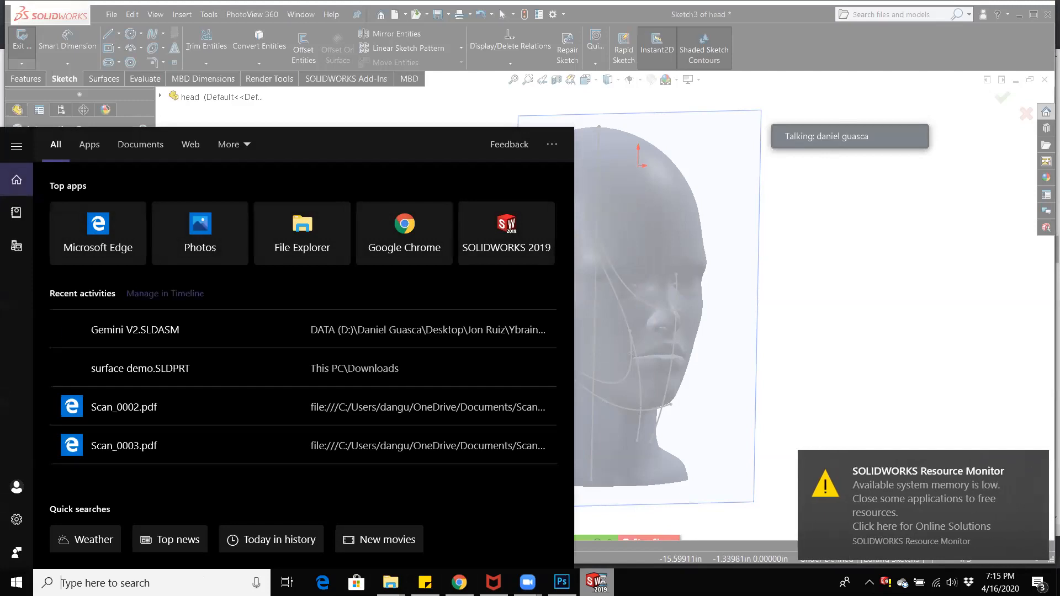
{"action": "type", "text": "soli"}
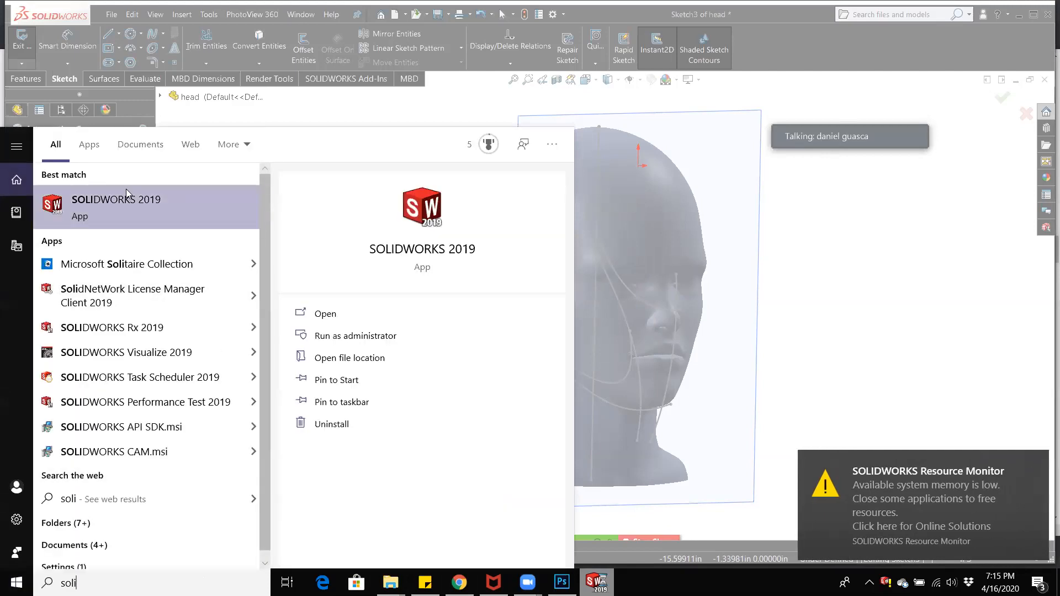
{"action": "left_click", "coordinate": [133, 201]}
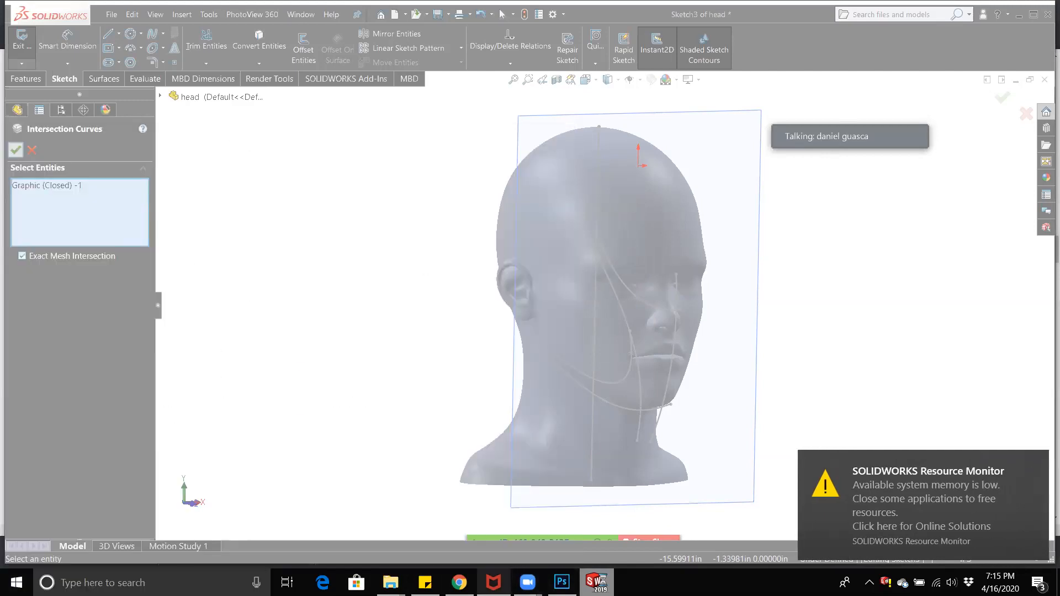
Step: Switch to the Zoom meeting controls and stop sharing the screen
{"action": "mouse_move", "coordinate": [528, 582]}
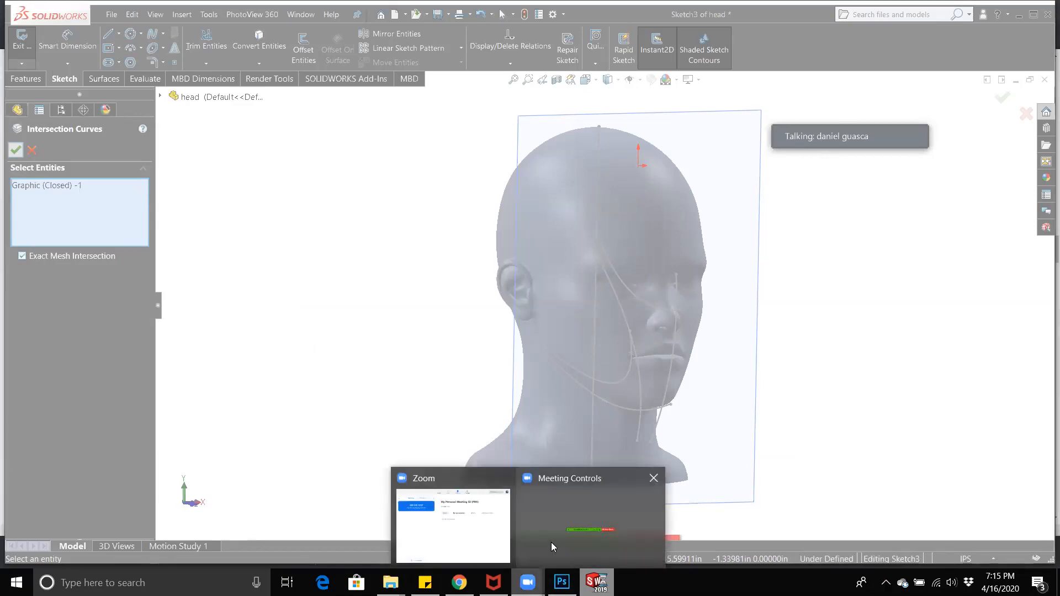
{"action": "left_click", "coordinate": [589, 532]}
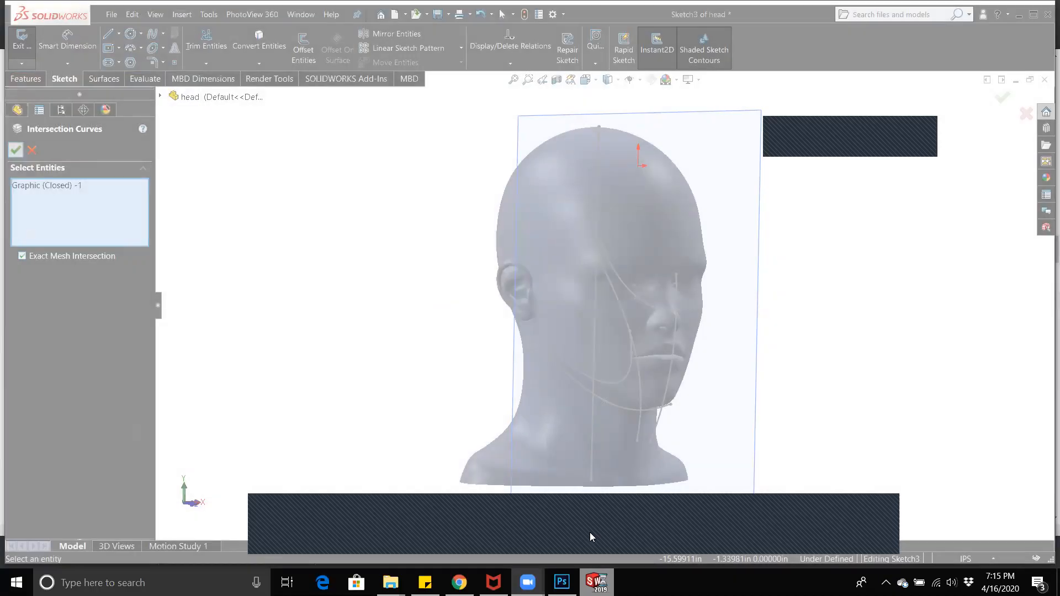
{"action": "left_click", "coordinate": [658, 543]}
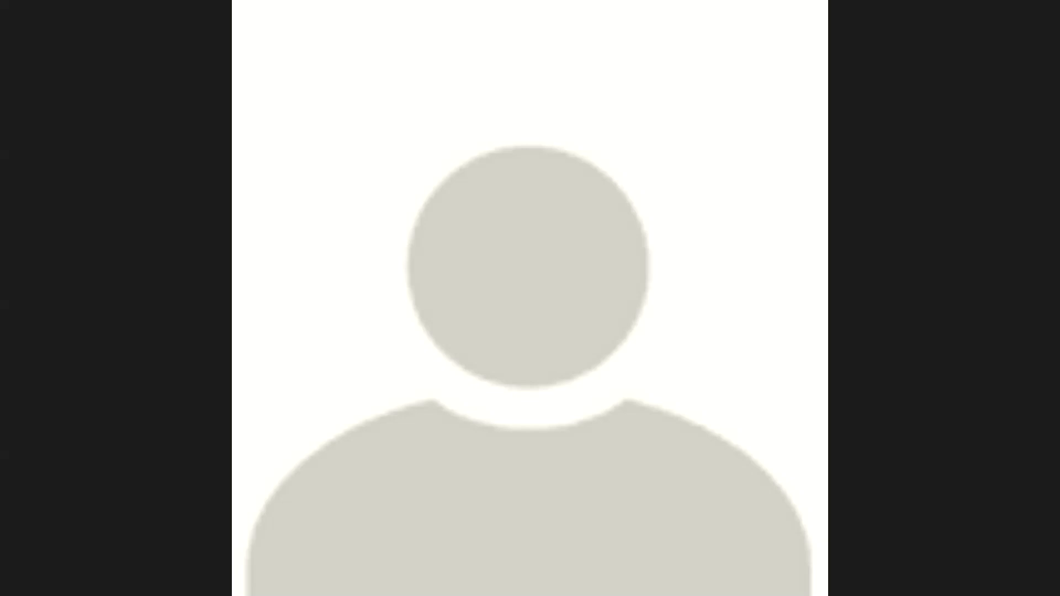
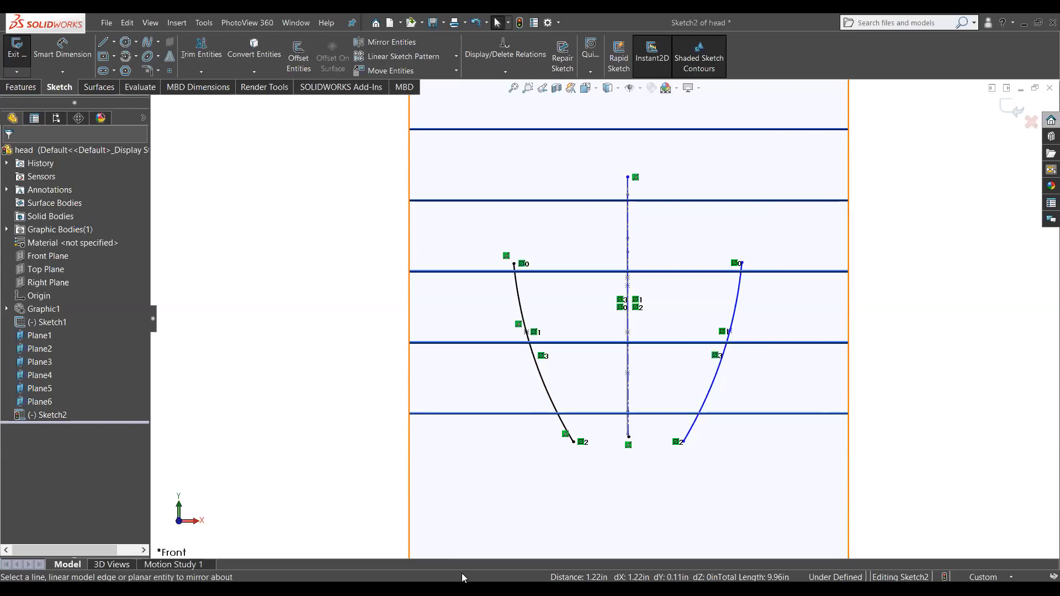
Step: Exit the sketch containing the mirrored mask side curves and rebuild the part
{"action": "mouse_move", "coordinate": [273, 357]}
{"action": "middle_mouse_down"}
{"action": "mouse_move", "coordinate": [681, 372]}
{"action": "mouse_move", "coordinate": [703, 402]}
{"action": "mouse_move", "coordinate": [610, 359]}
{"action": "mouse_move", "coordinate": [674, 443]}
{"action": "mouse_move", "coordinate": [890, 436]}
{"action": "middle_mouse_up"}
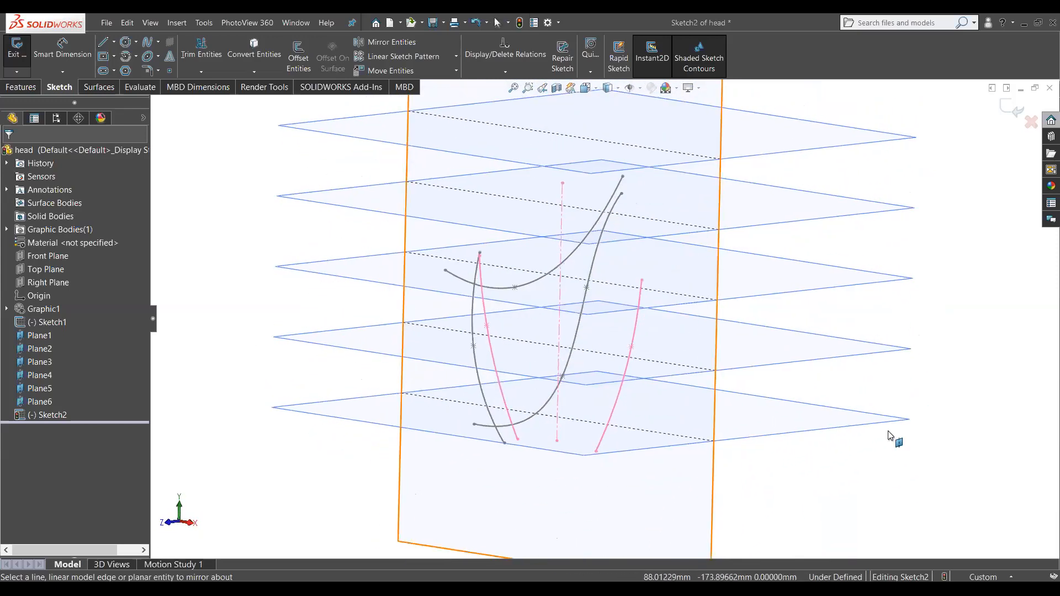
{"action": "left_click", "coordinate": [98, 87]}
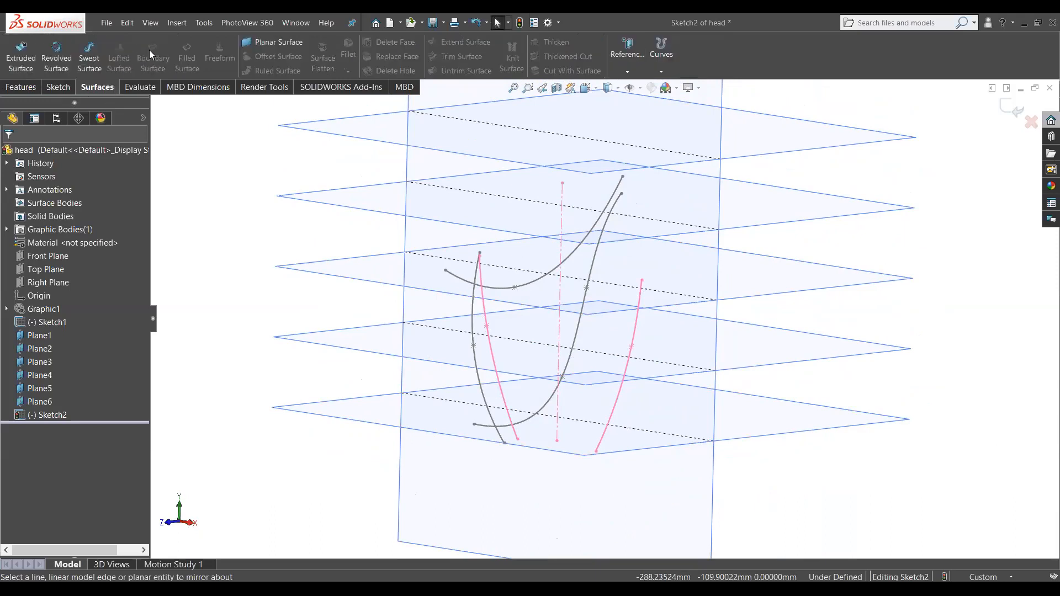
{"action": "left_click", "coordinate": [25, 88]}
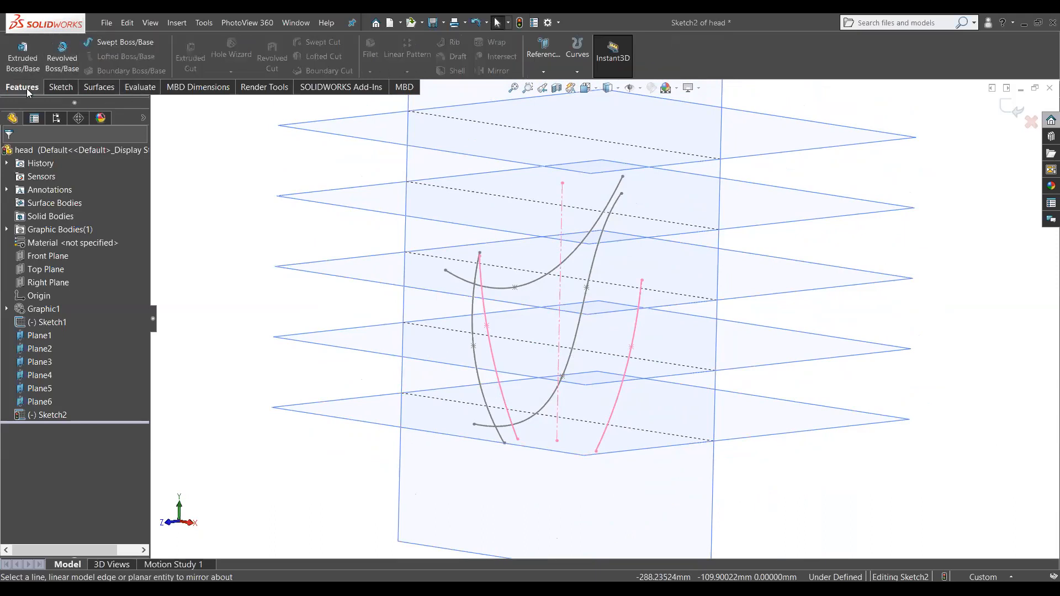
{"action": "left_click", "coordinate": [101, 88]}
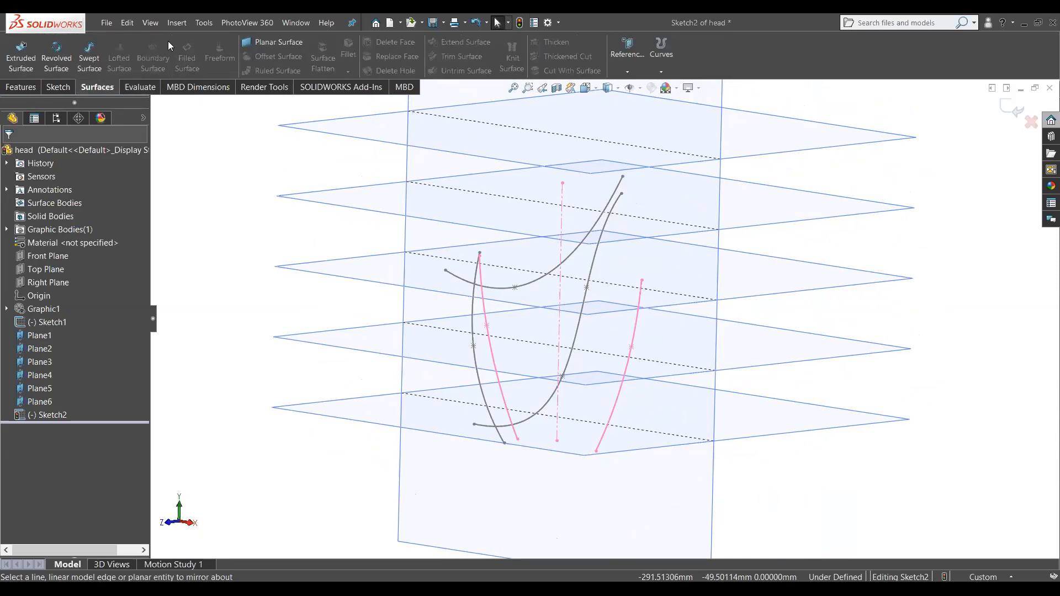
{"action": "left_click", "coordinate": [91, 61]}
{"action": "left_click", "coordinate": [27, 155]}
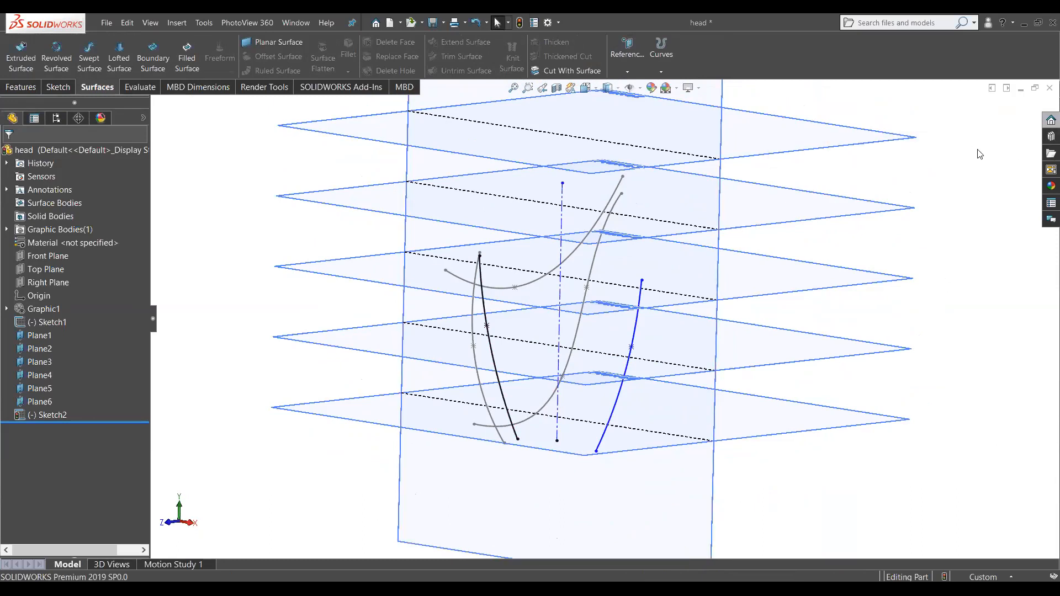
{"action": "middle_click_drag", "start_coordinate": [343, 247], "coordinate": [355, 267]}
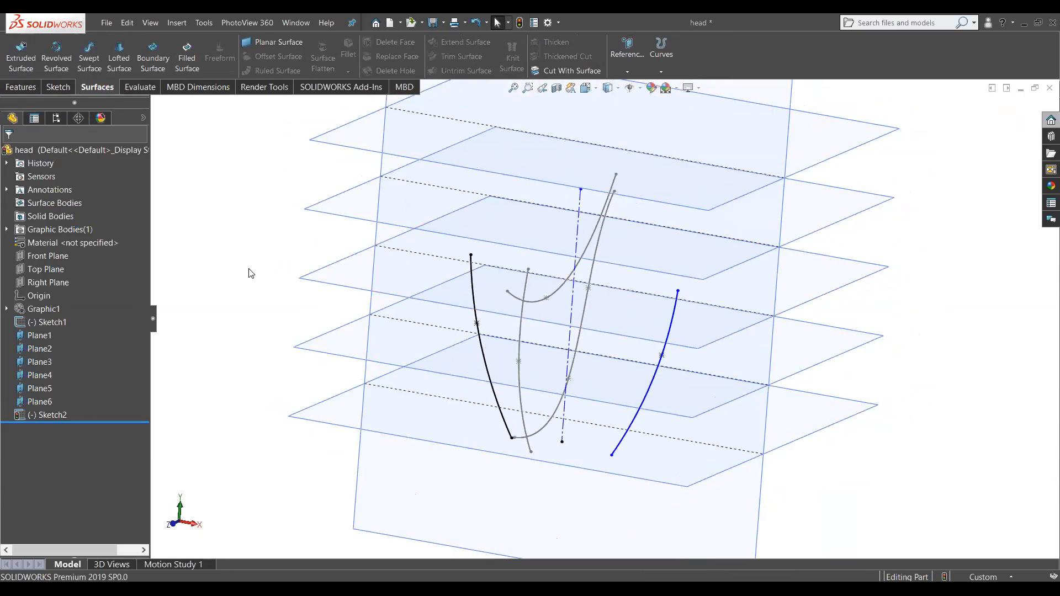
{"action": "key", "text": "ctrl+b"}
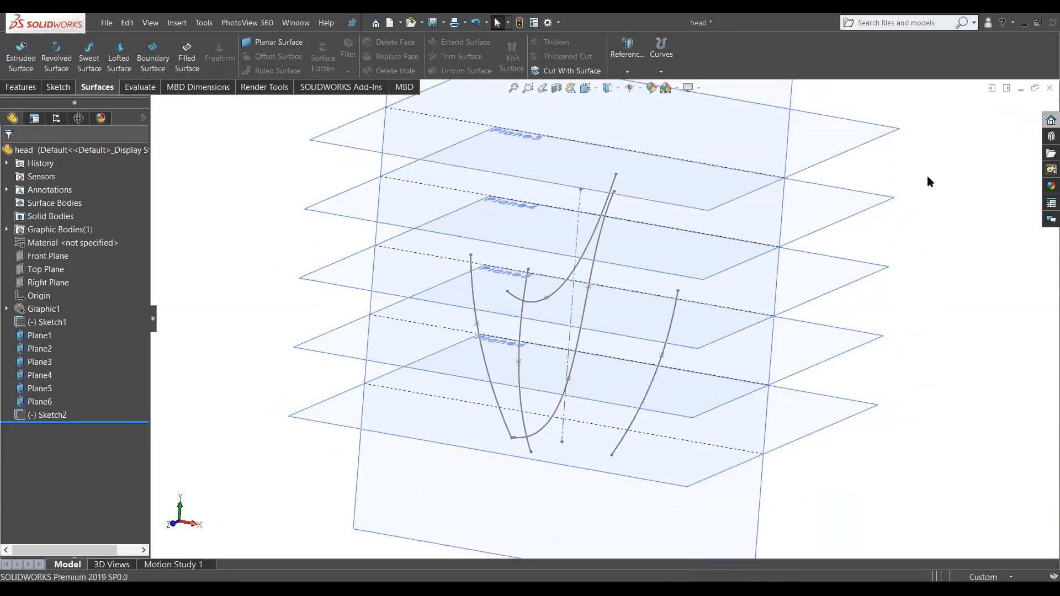
Step: Start a Lofted Surface and try to select one side curve and the center profile curve together in a single group
{"action": "left_click", "coordinate": [119, 55]}
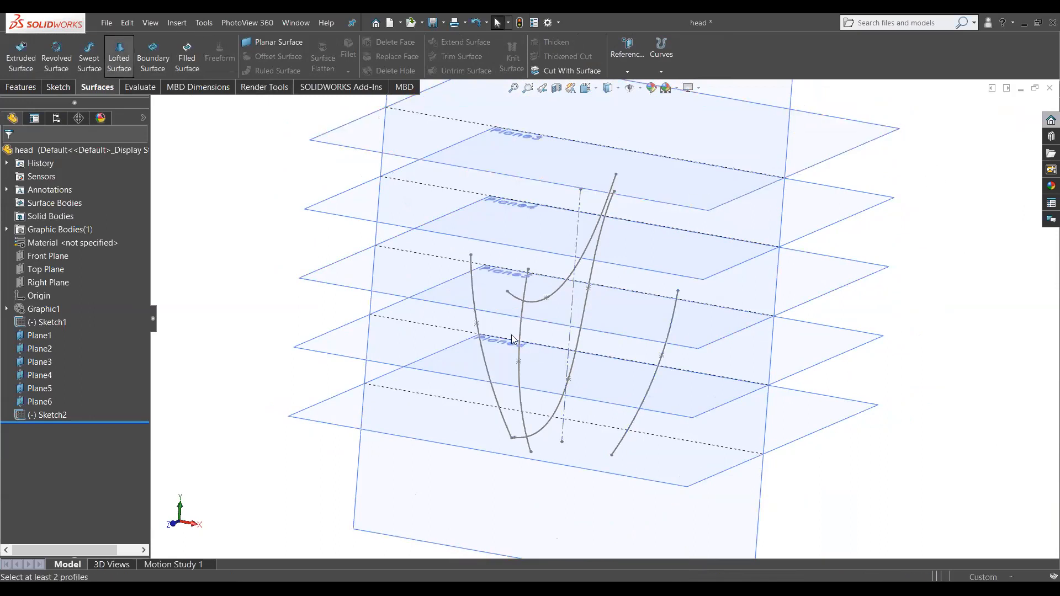
{"action": "left_click", "coordinate": [475, 313]}
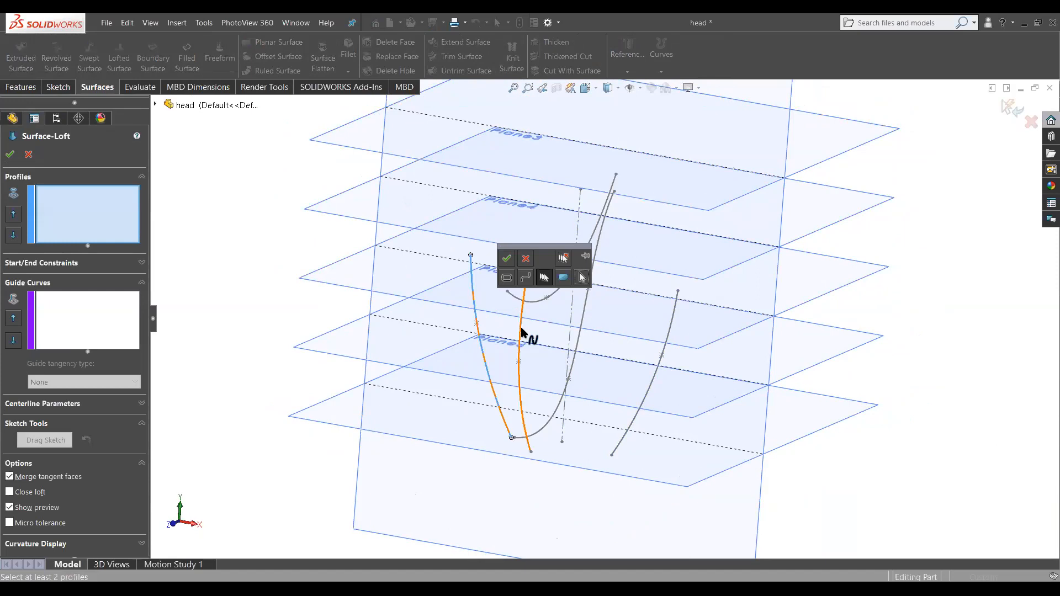
{"action": "left_click", "coordinate": [522, 330]}
{"action": "left_click", "coordinate": [507, 259]}
{"action": "left_click", "coordinate": [612, 304]}
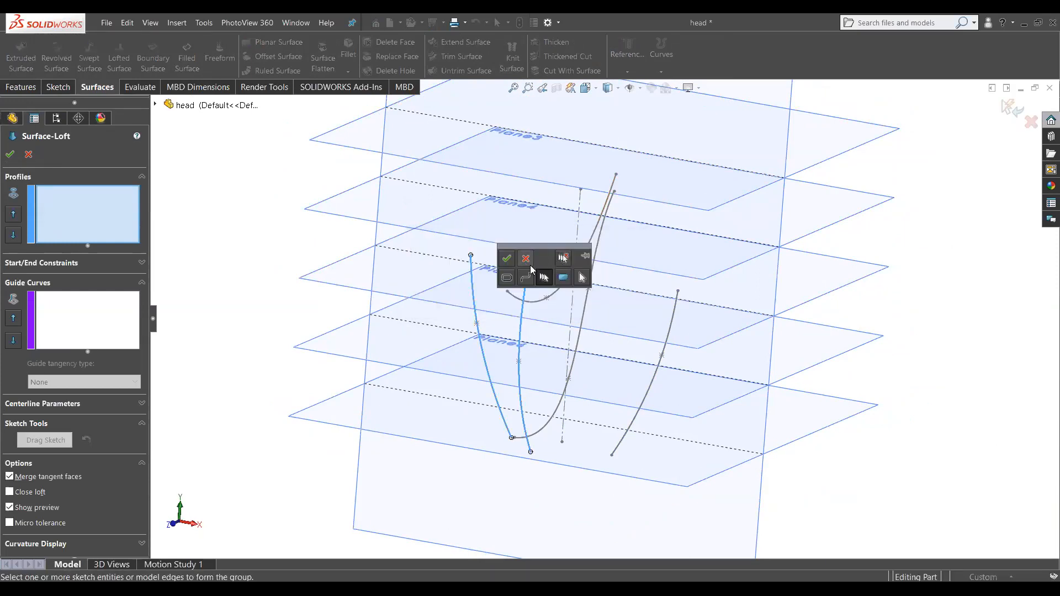
{"action": "left_click", "coordinate": [528, 264]}
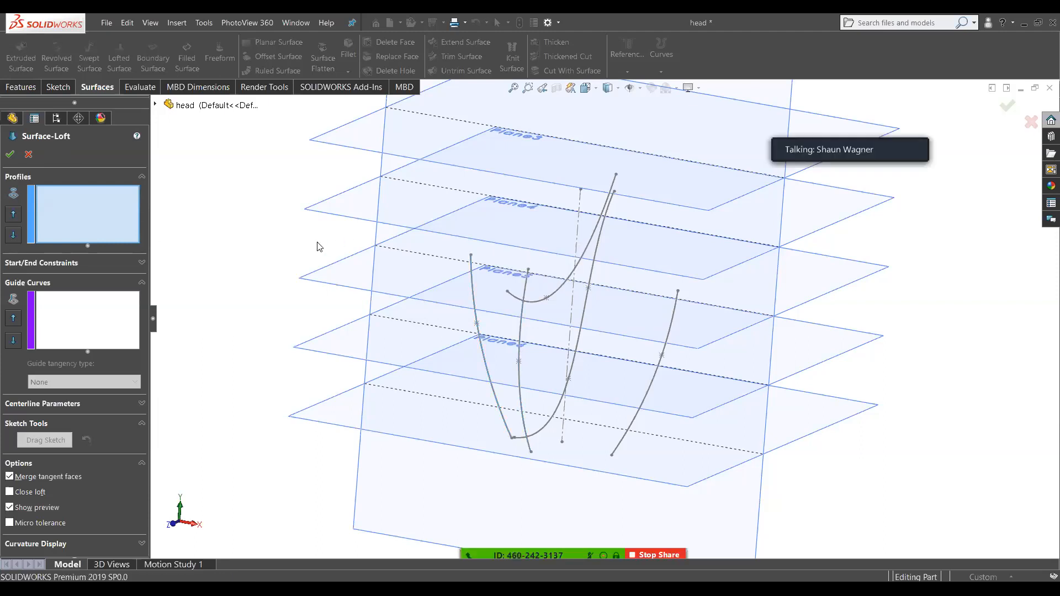
Step: Use SelectionManager open groups to add one mask side curve and the center profile curve as separate loft profiles
{"action": "right_click", "coordinate": [309, 244]}
{"action": "left_click", "coordinate": [364, 278]}
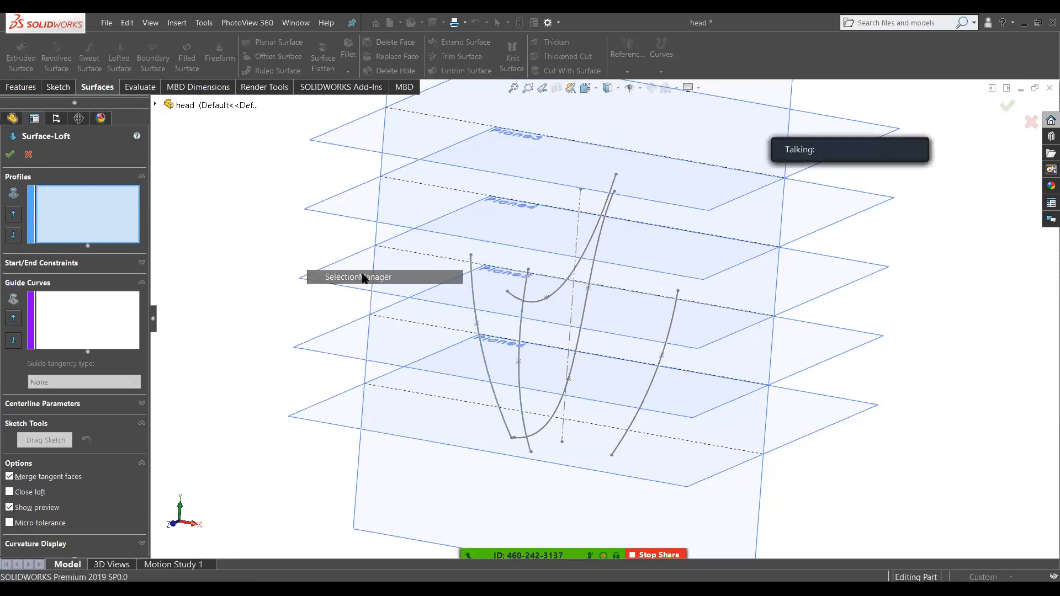
{"action": "left_click", "coordinate": [475, 308]}
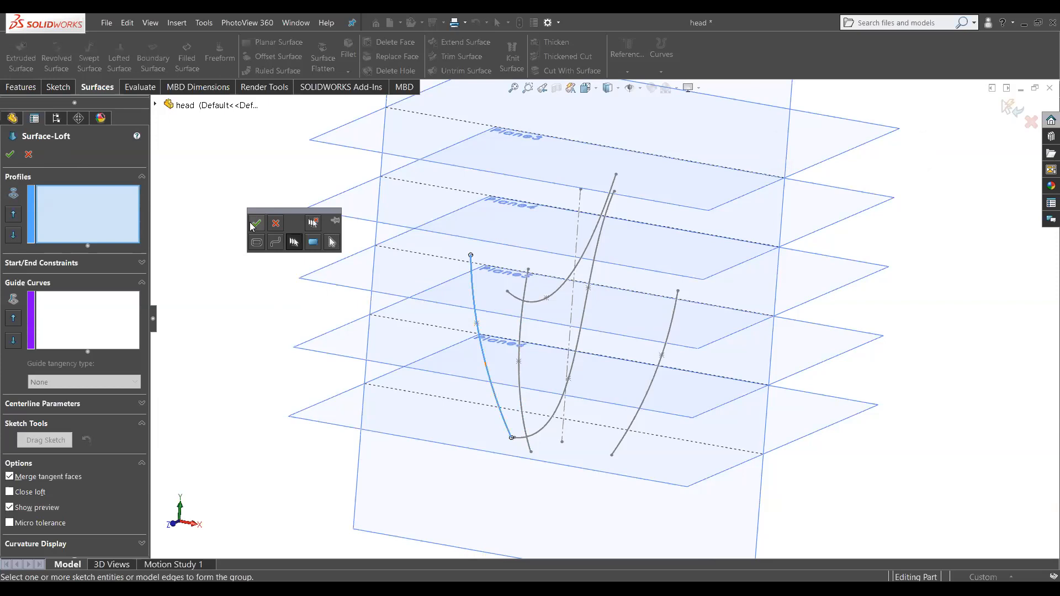
{"action": "left_click", "coordinate": [252, 223]}
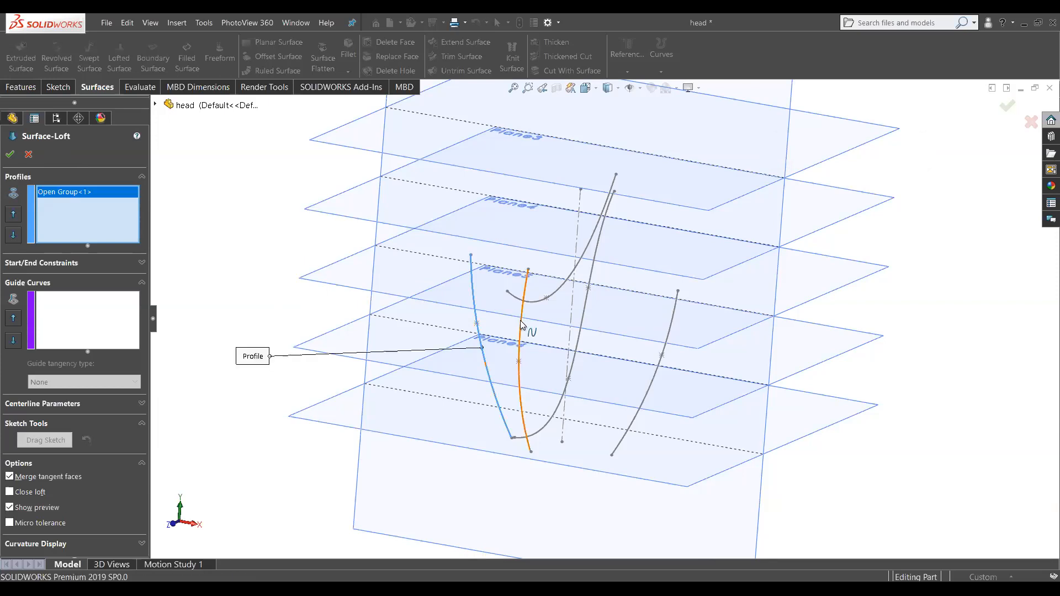
{"action": "left_click", "coordinate": [521, 321]}
{"action": "left_click", "coordinate": [550, 357]}
Step: Add the opposite mirrored side curve as the third open-group profile and complete the lofted surface
{"action": "middle_click_drag", "start_coordinate": [539, 292], "coordinate": [673, 333]}
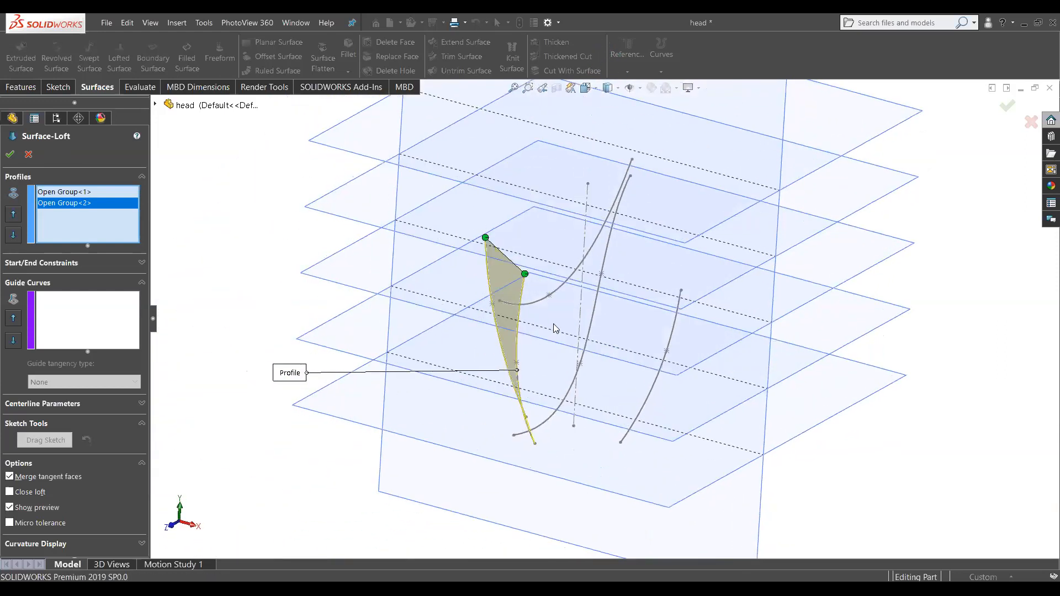
{"action": "right_click", "coordinate": [673, 334]}
{"action": "left_click", "coordinate": [700, 369]}
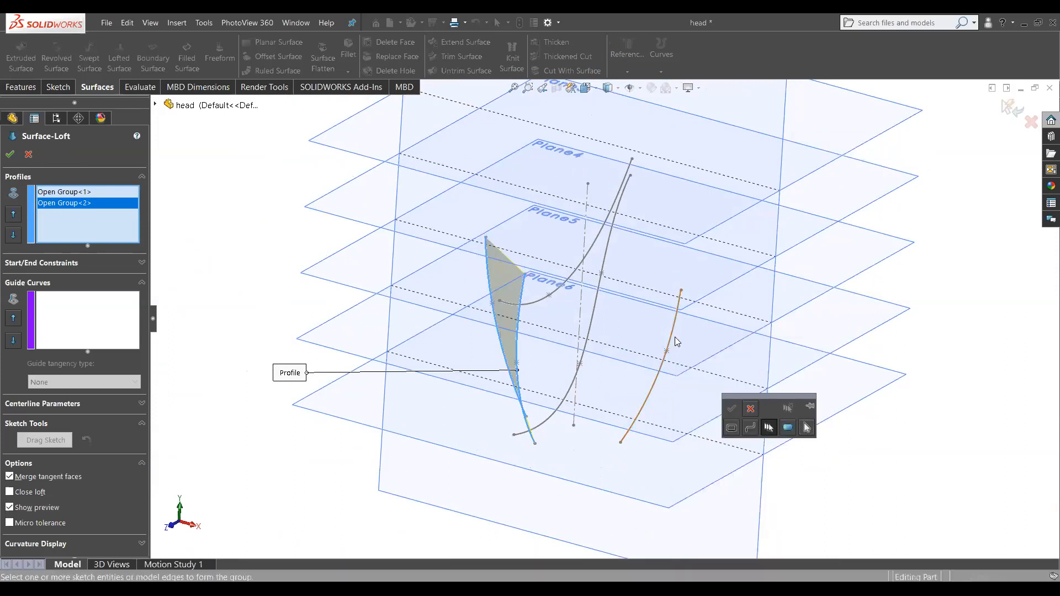
{"action": "left_click", "coordinate": [675, 336]}
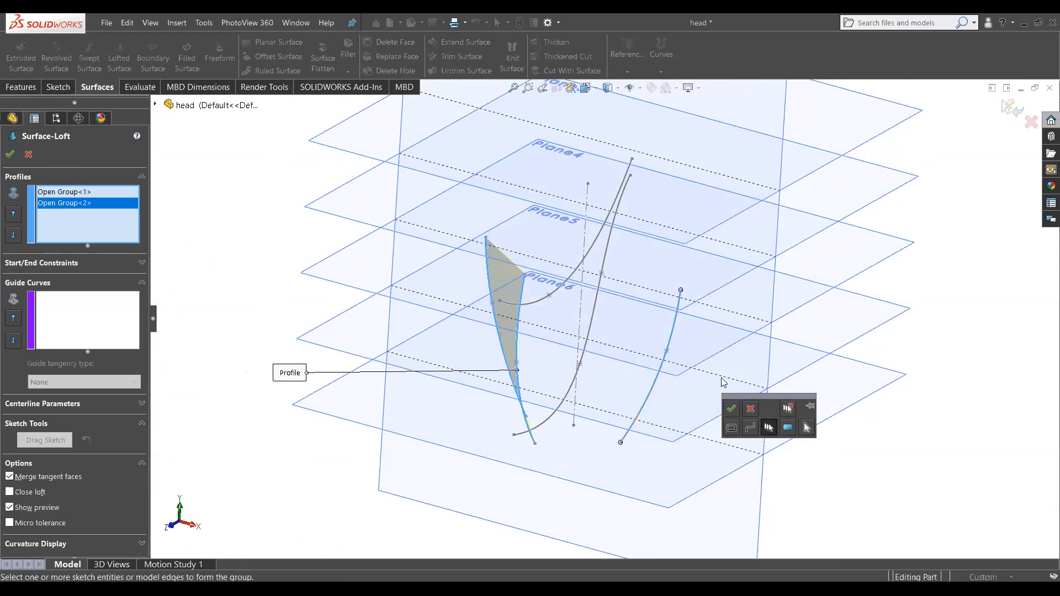
{"action": "left_click", "coordinate": [731, 411]}
{"action": "middle_click_drag", "start_coordinate": [497, 309], "coordinate": [446, 259]}
{"action": "left_click", "coordinate": [9, 154]}
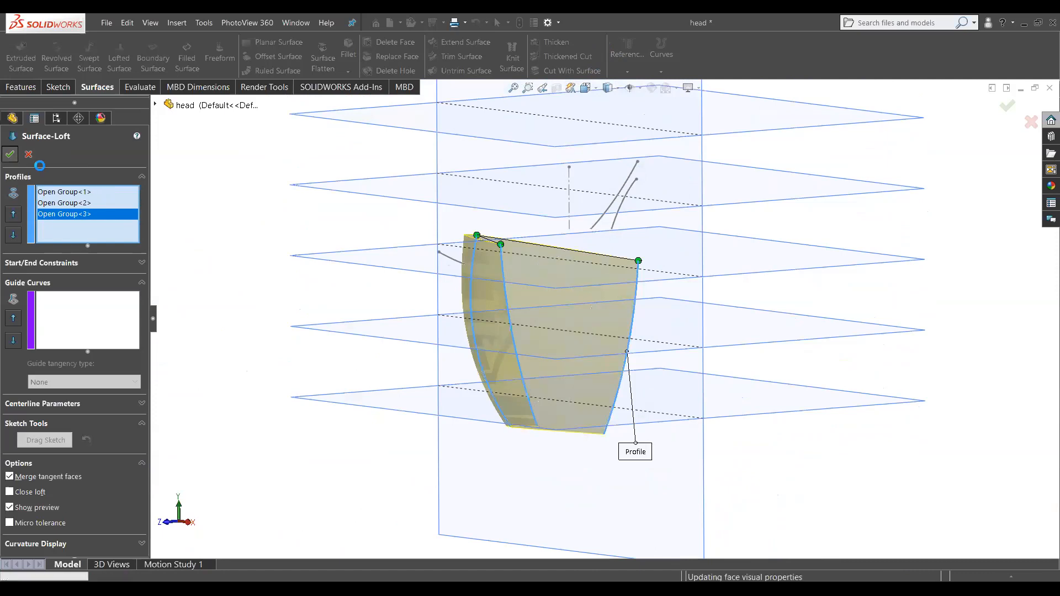
Step: Show the imported head's graphic body and examine how the lofted mask surface fits over the face
{"action": "middle_click_drag", "start_coordinate": [381, 313], "coordinate": [331, 326]}
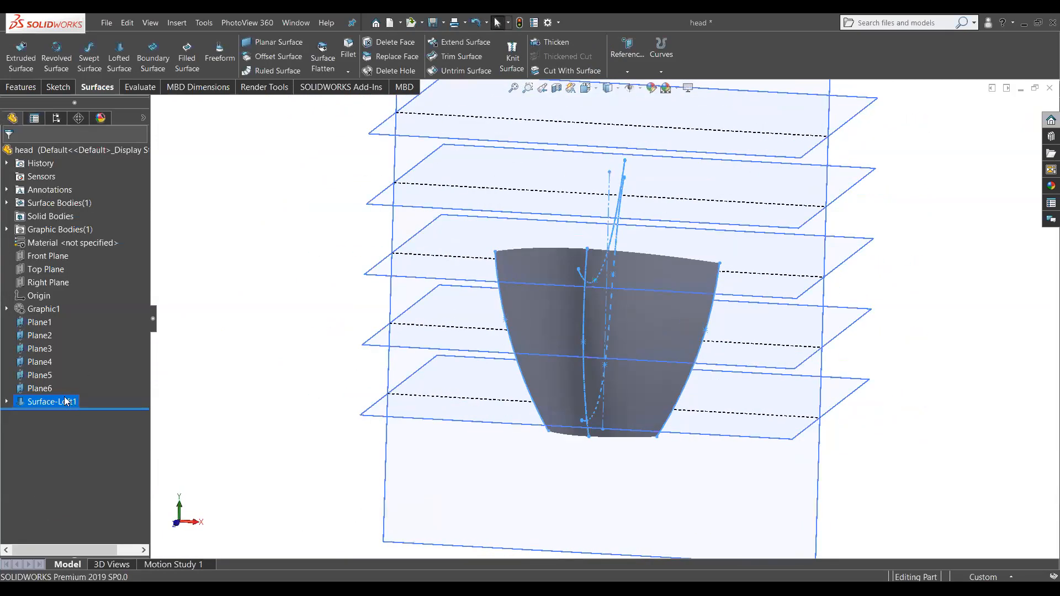
{"action": "left_click", "coordinate": [47, 309]}
{"action": "right_click", "coordinate": [46, 308]}
{"action": "left_click", "coordinate": [83, 312]}
{"action": "left_click", "coordinate": [316, 307]}
{"action": "middle_click_drag", "start_coordinate": [316, 307], "coordinate": [533, 475]}
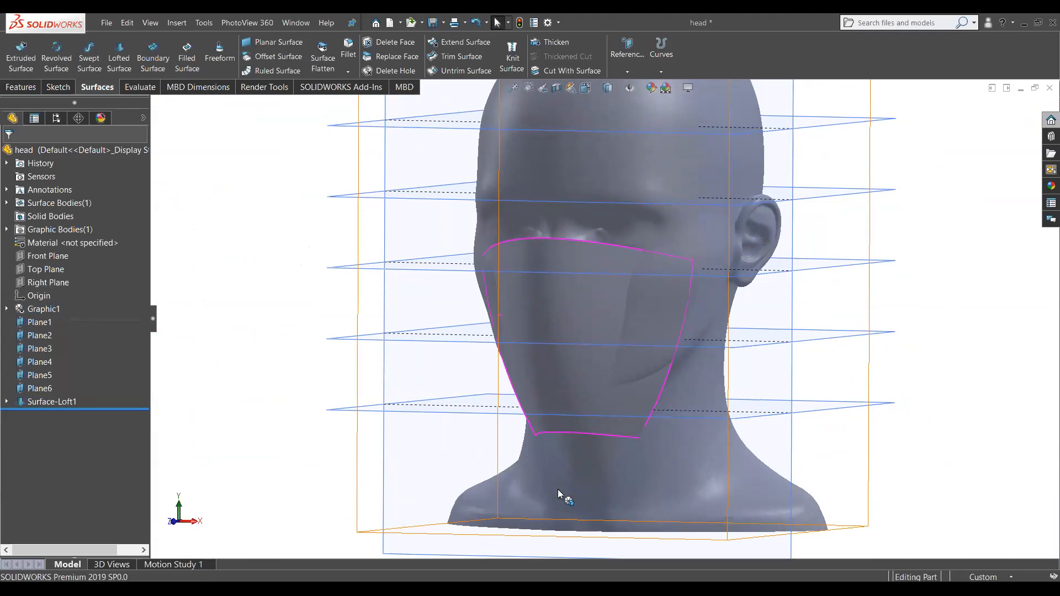
{"action": "middle_click_drag", "start_coordinate": [557, 489], "coordinate": [602, 338]}
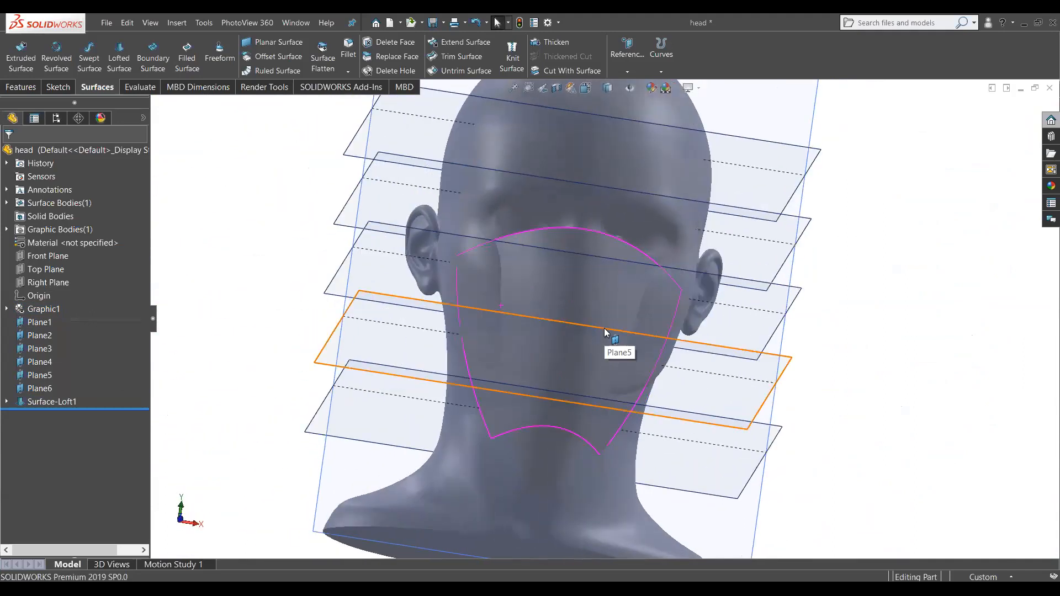
Step: Examine the lofted mask surface around the head from several angles, along with the side-curve sketch it is built from
{"action": "mouse_move", "coordinate": [594, 335]}
{"action": "middle_mouse_down"}
{"action": "mouse_move", "coordinate": [541, 357]}
{"action": "mouse_move", "coordinate": [579, 343]}
{"action": "middle_mouse_up"}
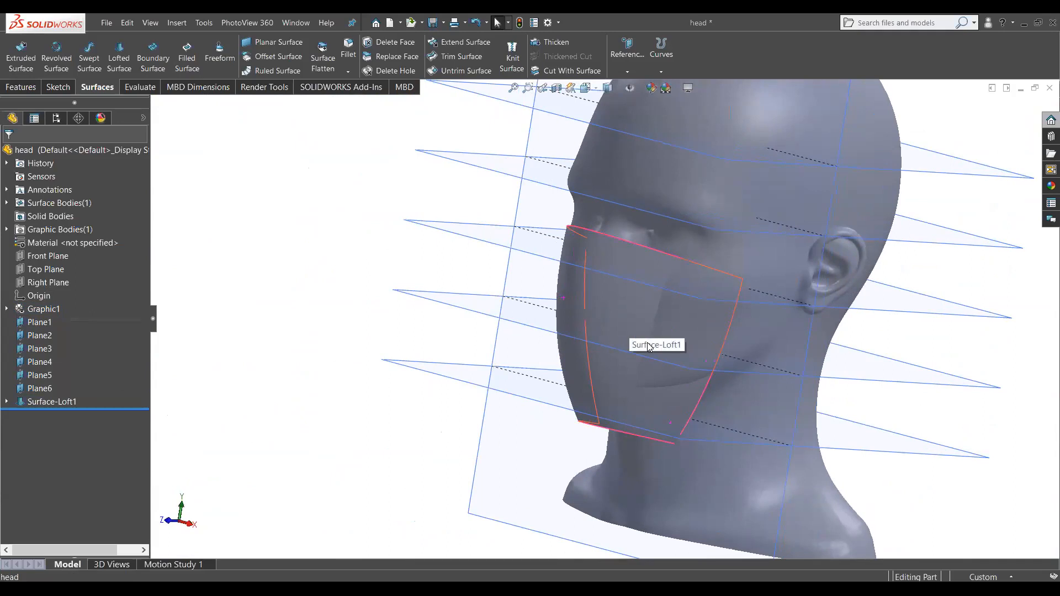
{"action": "middle_click_drag", "start_coordinate": [272, 419], "coordinate": [431, 335]}
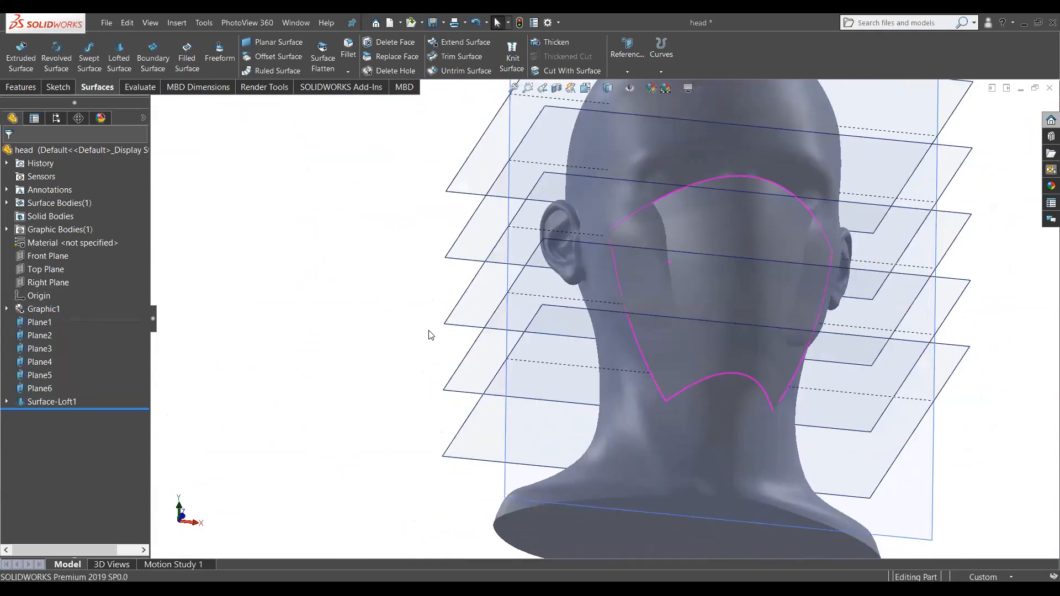
{"action": "left_click", "coordinate": [28, 405]}
{"action": "mouse_move", "coordinate": [317, 353]}
{"action": "middle_mouse_down"}
{"action": "mouse_move", "coordinate": [459, 286]}
{"action": "mouse_move", "coordinate": [426, 283]}
{"action": "mouse_move", "coordinate": [366, 338]}
{"action": "mouse_move", "coordinate": [296, 366]}
{"action": "mouse_move", "coordinate": [244, 367]}
{"action": "mouse_move", "coordinate": [204, 449]}
{"action": "mouse_move", "coordinate": [230, 372]}
{"action": "mouse_move", "coordinate": [199, 361]}
{"action": "mouse_move", "coordinate": [218, 340]}
{"action": "mouse_move", "coordinate": [243, 326]}
{"action": "mouse_move", "coordinate": [291, 376]}
{"action": "mouse_move", "coordinate": [240, 387]}
{"action": "mouse_move", "coordinate": [223, 378]}
{"action": "middle_mouse_up"}
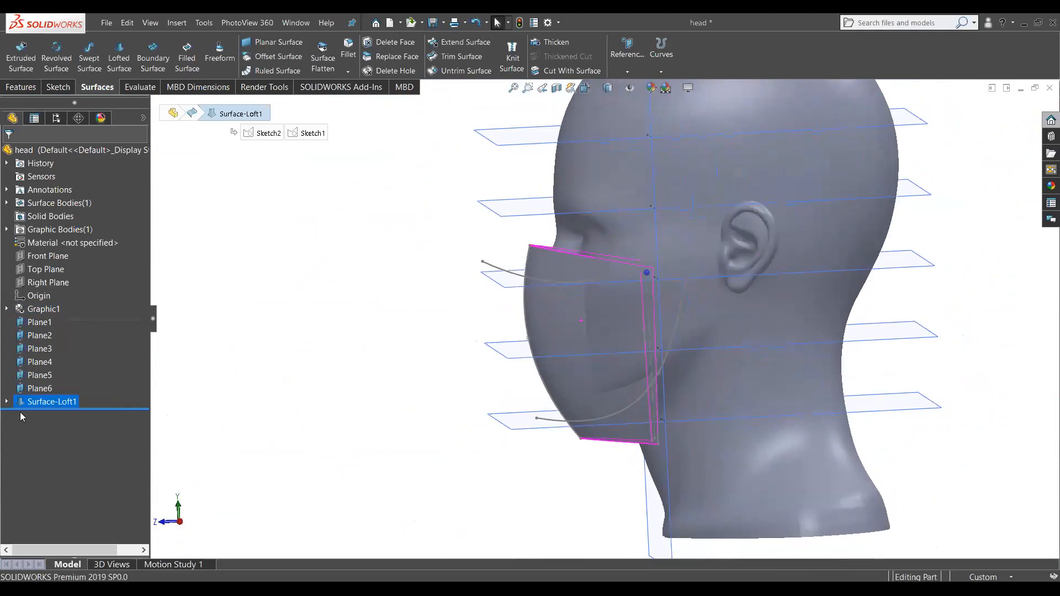
{"action": "left_click", "coordinate": [6, 402]}
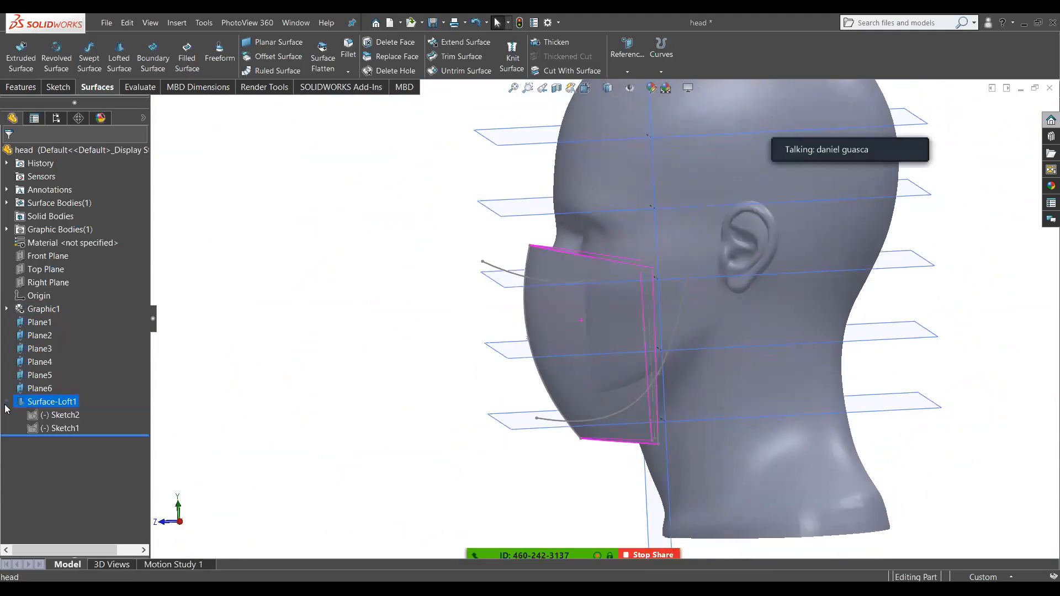
{"action": "left_click", "coordinate": [41, 415]}
{"action": "middle_click_drag", "start_coordinate": [450, 359], "coordinate": [511, 344]}
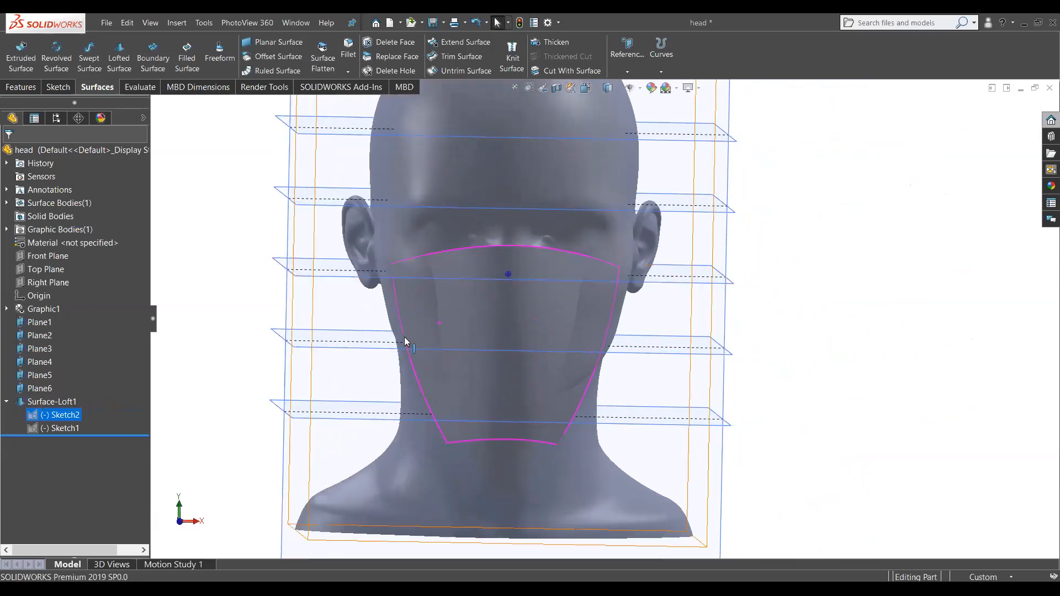
{"action": "middle_click_drag", "start_coordinate": [406, 338], "coordinate": [477, 336]}
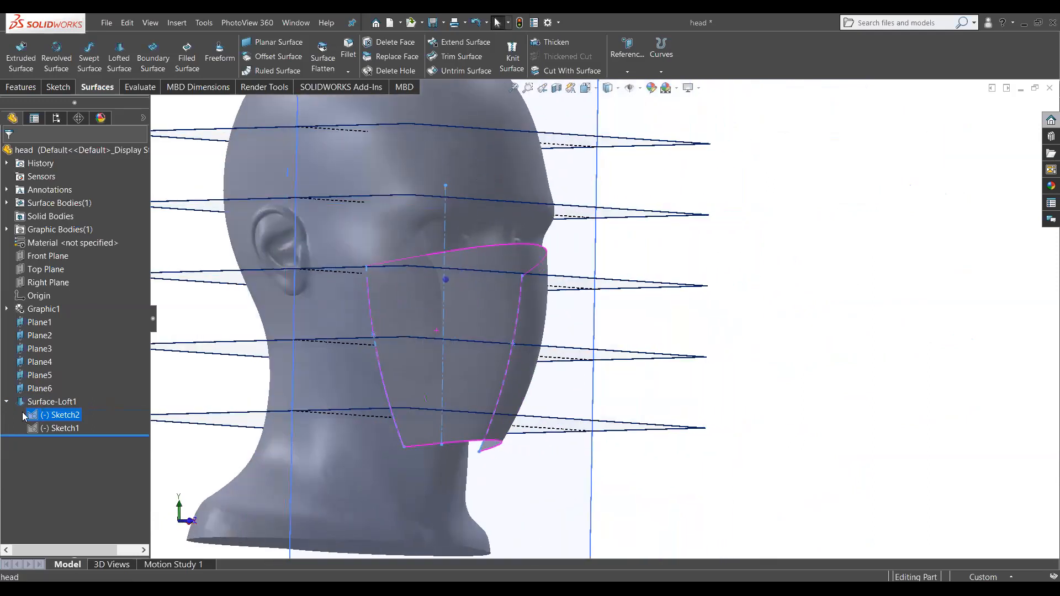
{"action": "left_click", "coordinate": [55, 414]}
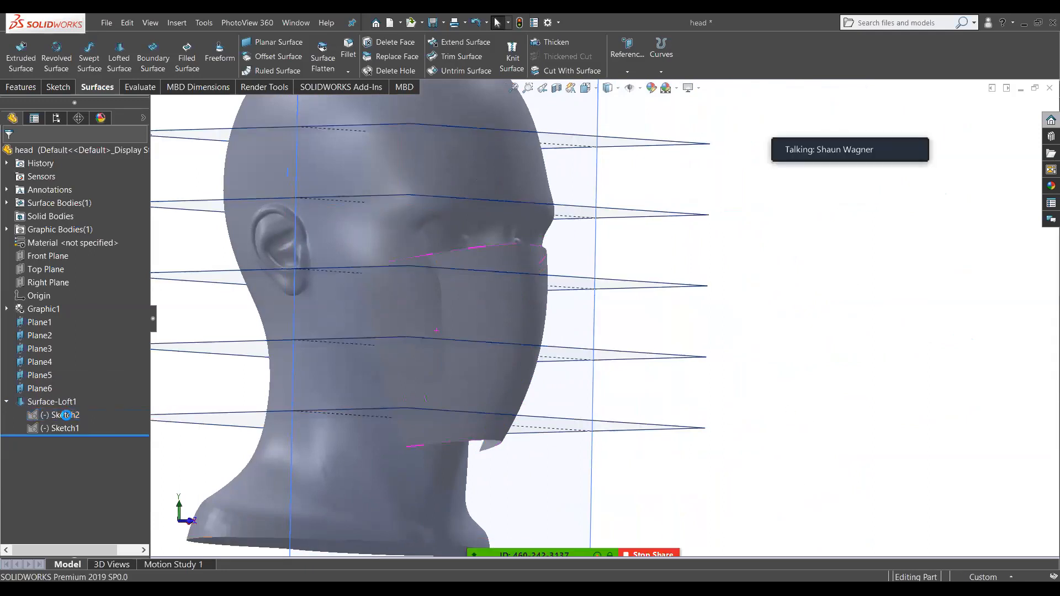
{"action": "left_click", "coordinate": [65, 415]}
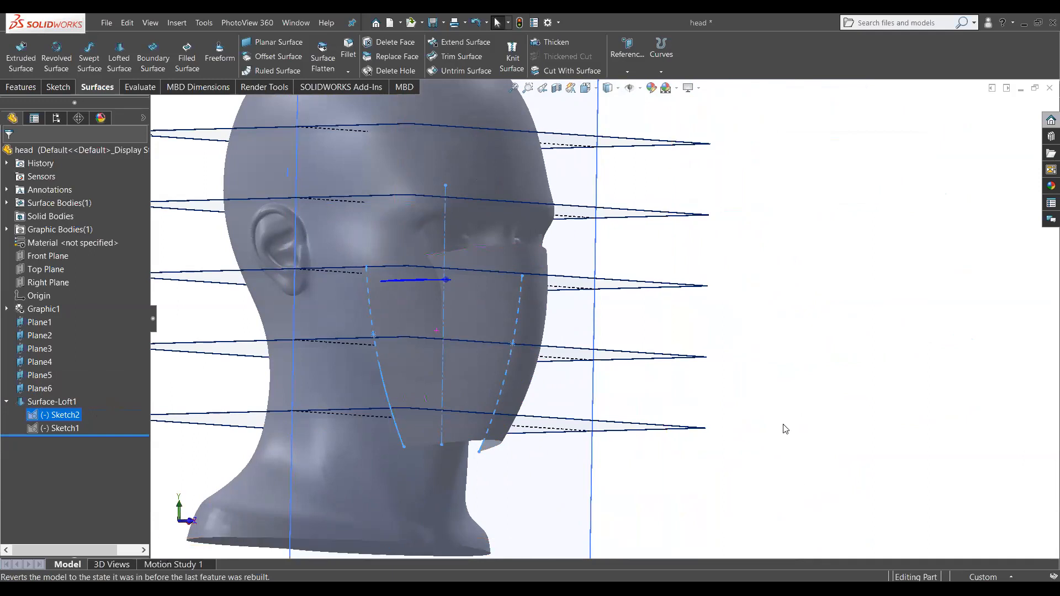
{"action": "key", "text": "ctrl+b"}
{"action": "middle_click_drag", "start_coordinate": [669, 372], "coordinate": [575, 391]}
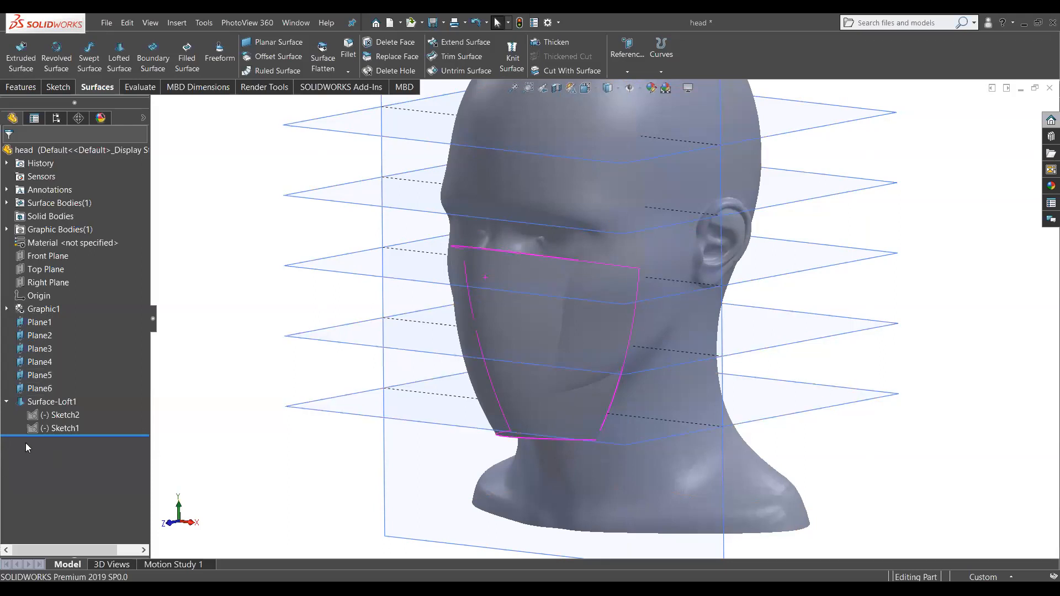
Step: Open the loft's side-curve sketch in front view and try to move the fully defined side curve's middle point outward
{"action": "left_click", "coordinate": [58, 416]}
{"action": "left_click", "coordinate": [104, 386]}
{"action": "mouse_move", "coordinate": [415, 359]}
{"action": "middle_mouse_down"}
{"action": "mouse_move", "coordinate": [464, 324]}
{"action": "mouse_move", "coordinate": [530, 323]}
{"action": "mouse_move", "coordinate": [450, 301]}
{"action": "mouse_move", "coordinate": [485, 346]}
{"action": "mouse_move", "coordinate": [429, 315]}
{"action": "mouse_move", "coordinate": [481, 325]}
{"action": "middle_mouse_up"}
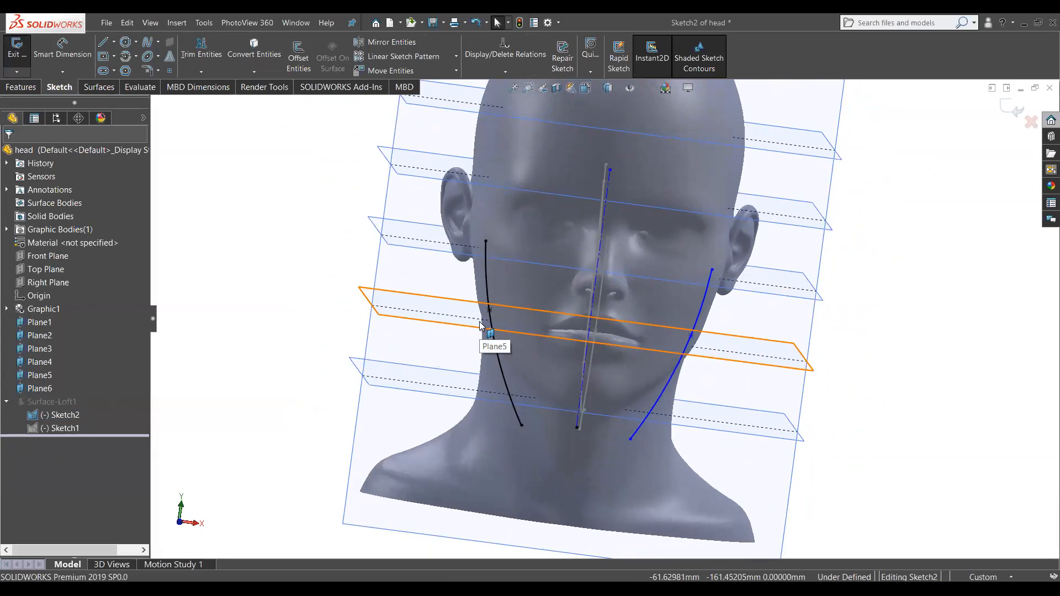
{"action": "key", "text": "space"}
{"action": "left_click", "coordinate": [431, 334]}
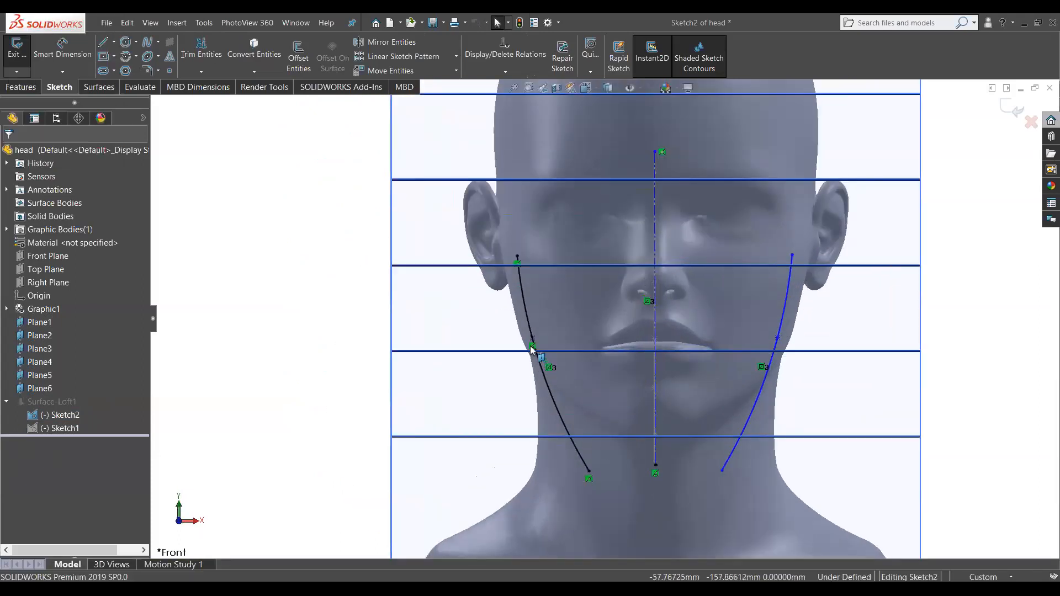
{"action": "left_click_drag", "start_coordinate": [532, 339], "coordinate": [500, 356]}
{"action": "left_click", "coordinate": [366, 373]}
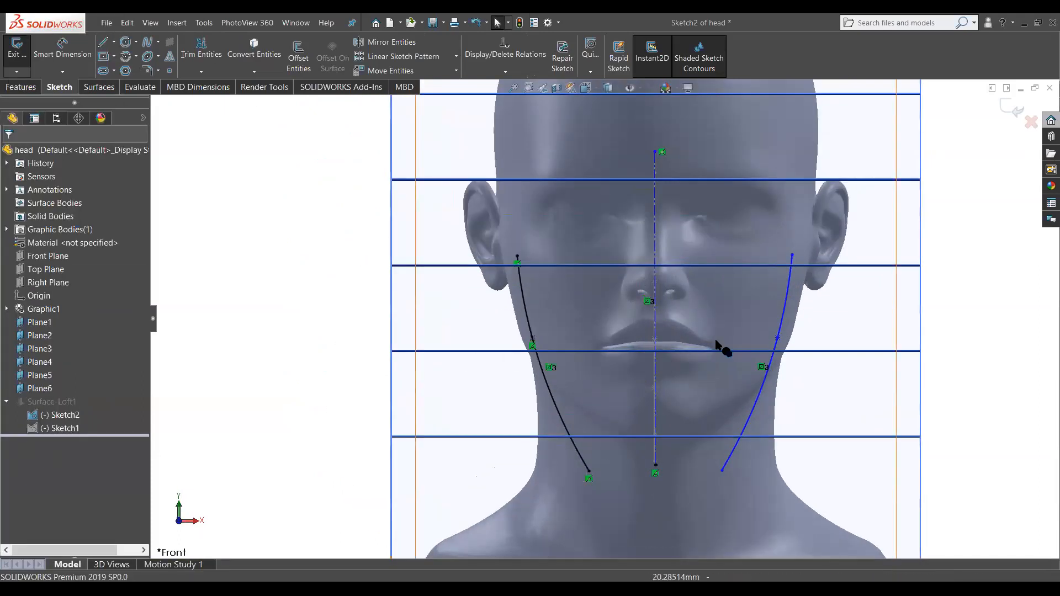
Step: Reshape the under-defined side curve outward toward the ear and jaw, and exit the sketch
{"action": "left_click_drag", "start_coordinate": [778, 338], "coordinate": [804, 337]}
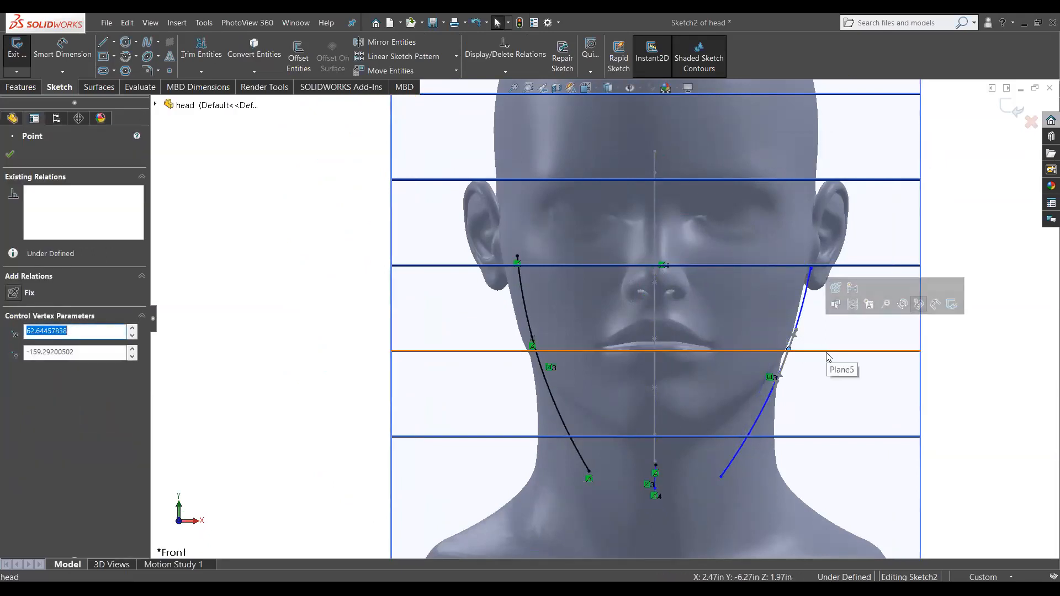
{"action": "left_click", "coordinate": [558, 415]}
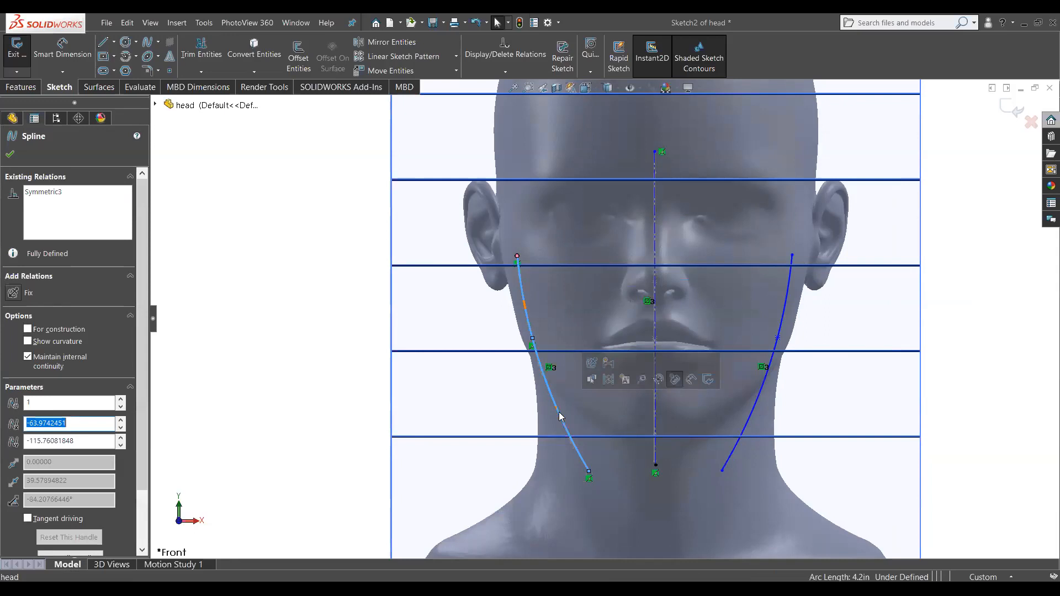
{"action": "left_click", "coordinate": [787, 348]}
{"action": "left_click_drag", "start_coordinate": [794, 351], "coordinate": [799, 362]}
{"action": "left_click", "coordinate": [1014, 109]}
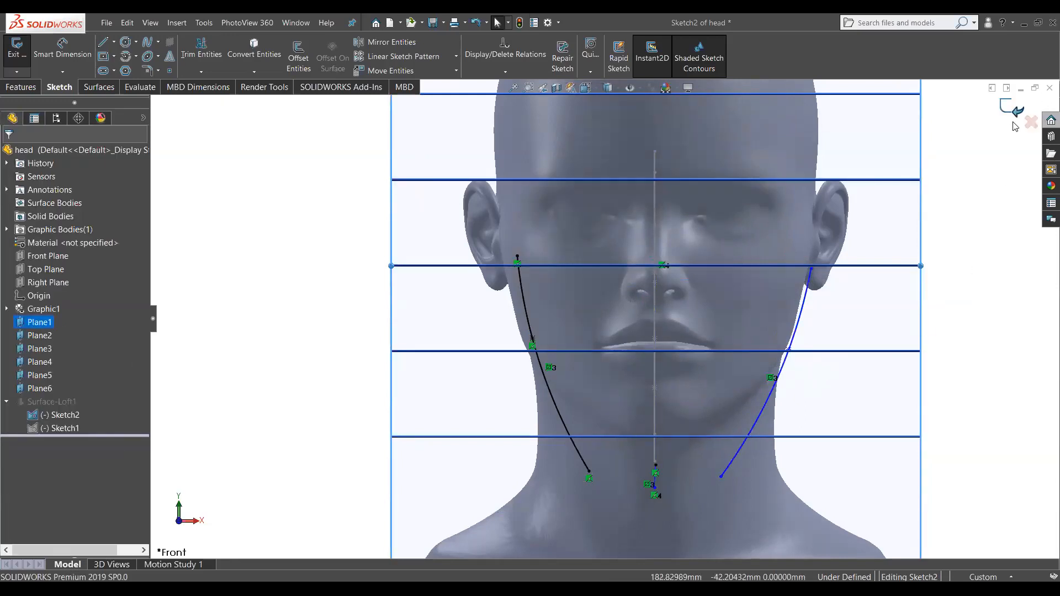
Step: Reopen the side-curve sketch in front view and delete the mirrored curve on the opposite side of the face
{"action": "mouse_move", "coordinate": [491, 331]}
{"action": "middle_mouse_down"}
{"action": "mouse_move", "coordinate": [412, 255]}
{"action": "mouse_move", "coordinate": [359, 287]}
{"action": "middle_mouse_up"}
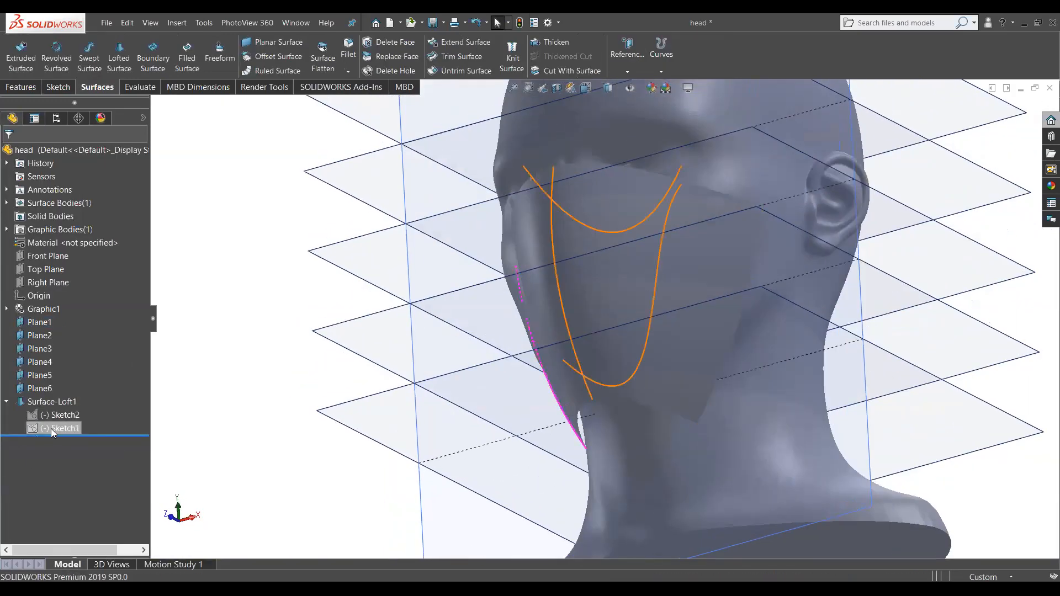
{"action": "left_click", "coordinate": [55, 415]}
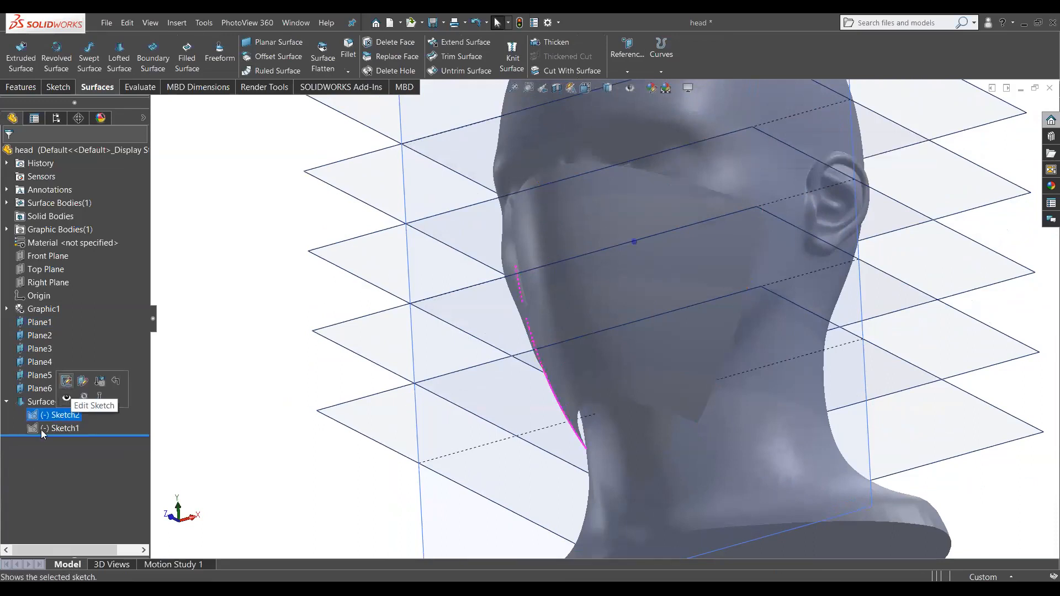
{"action": "left_click", "coordinate": [18, 430]}
{"action": "left_click", "coordinate": [59, 431]}
{"action": "left_click", "coordinate": [11, 424]}
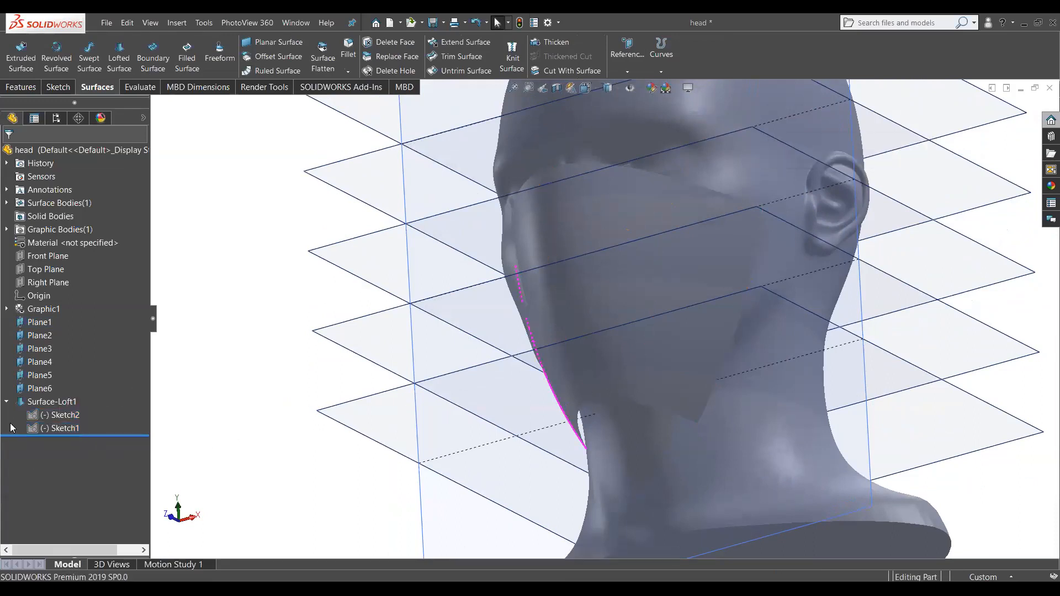
{"action": "left_click", "coordinate": [57, 414]}
{"action": "left_click", "coordinate": [68, 387]}
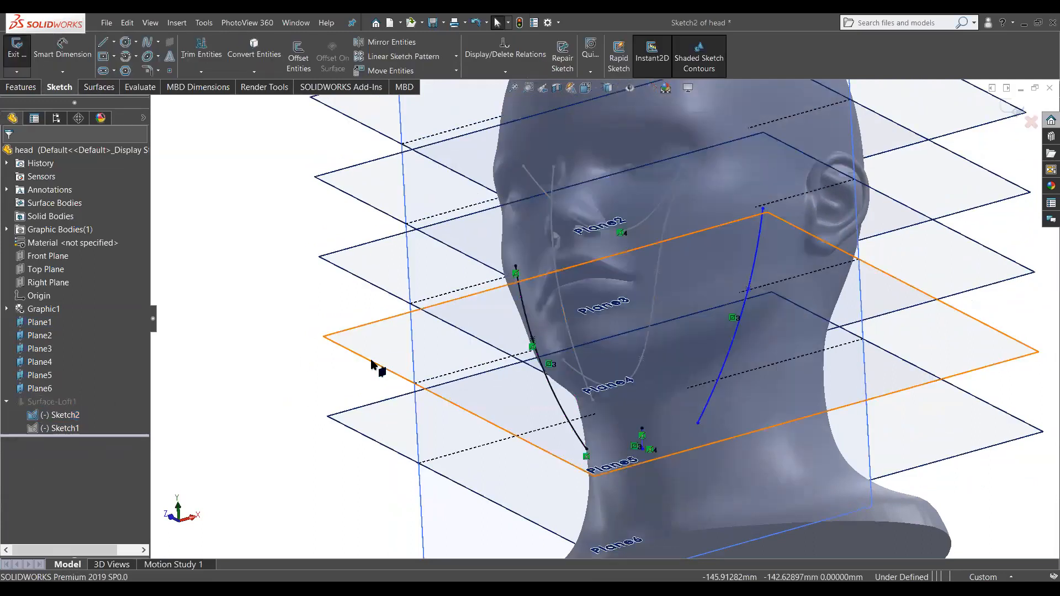
{"action": "key", "text": "ctrl+8"}
{"action": "scroll", "coordinate": [492, 379], "scroll_direction": "down", "scroll_amount": 1}
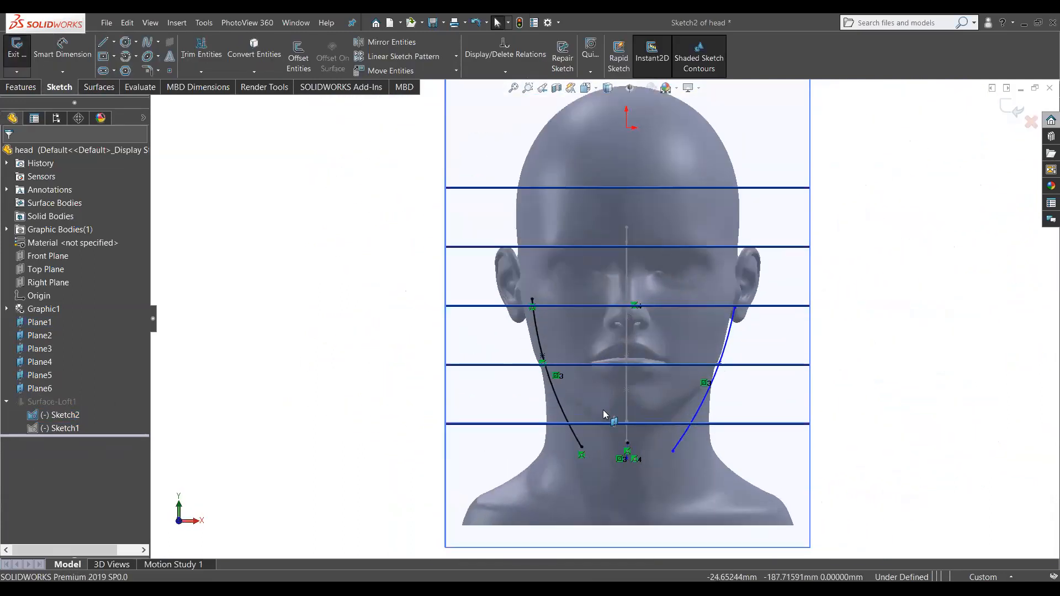
{"action": "left_click", "coordinate": [555, 397]}
{"action": "key", "text": "Delete"}
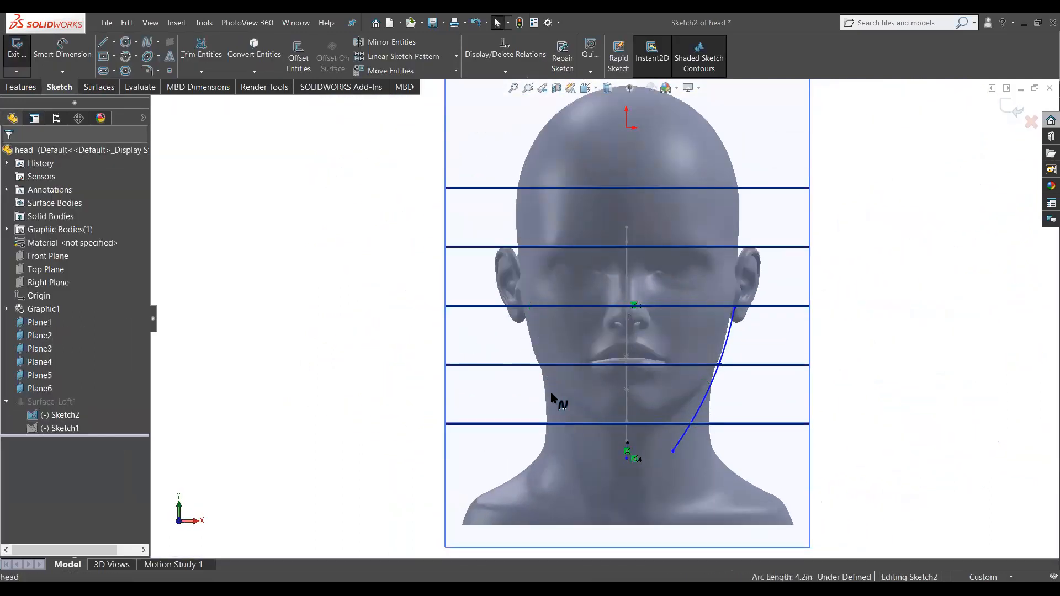
Step: Delete the short leftover centerline below the chin from the side-curve sketch
{"action": "scroll", "coordinate": [620, 486], "scroll_direction": "down", "scroll_amount": 5}
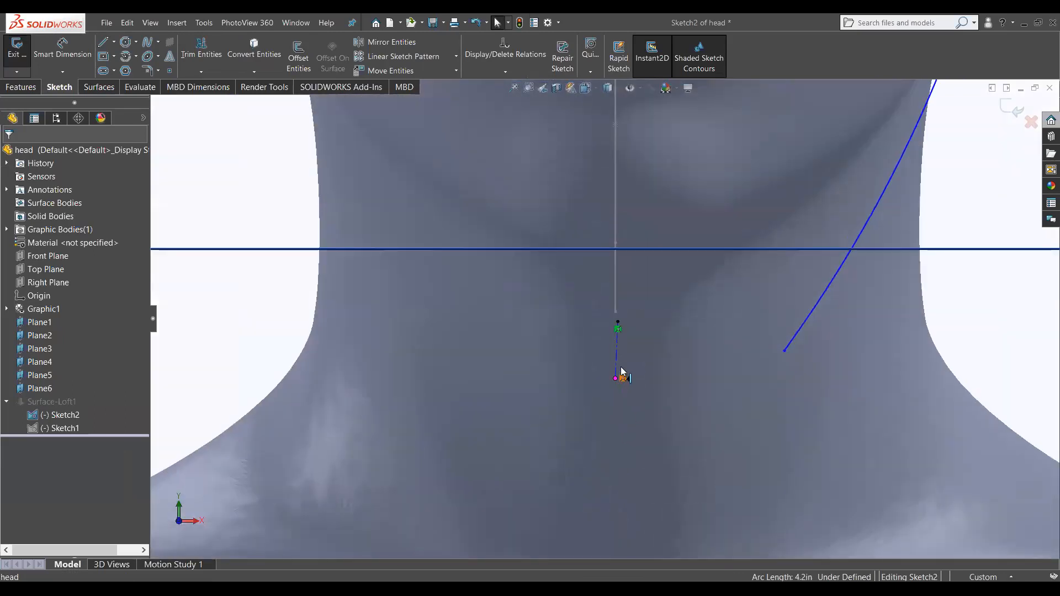
{"action": "left_click", "coordinate": [617, 359]}
{"action": "key", "text": "Delete"}
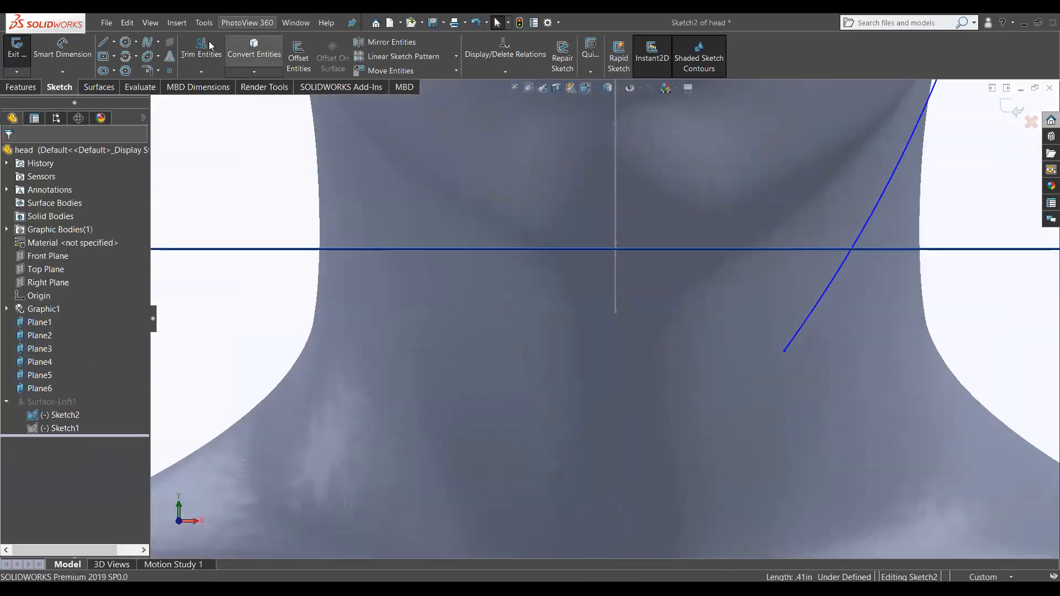
Step: Sketch a vertical centerline from the origin straight down through the face to below the shoulders
{"action": "left_click", "coordinate": [113, 41]}
{"action": "left_click", "coordinate": [137, 65]}
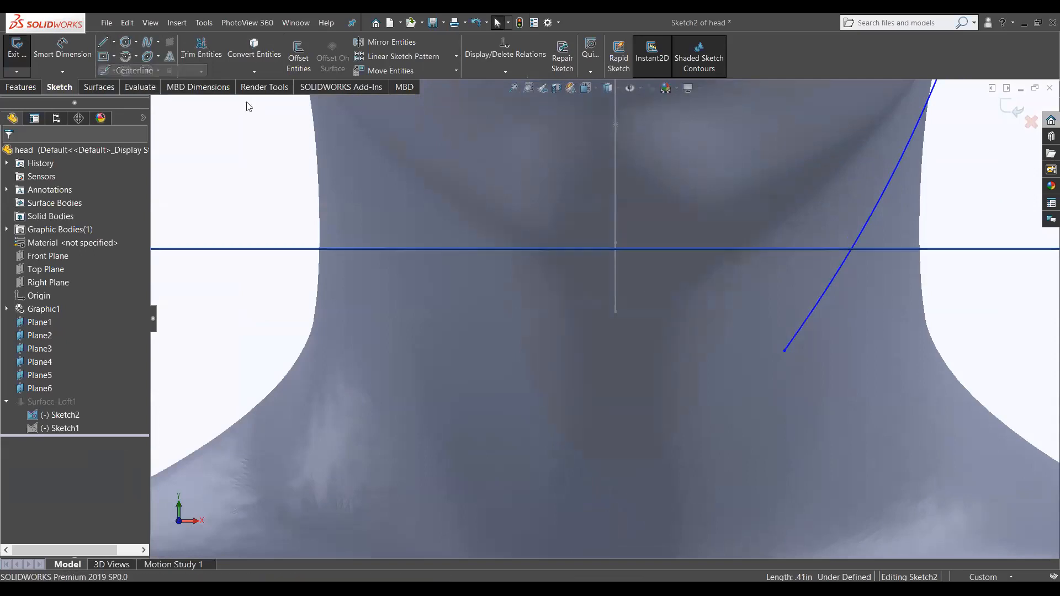
{"action": "key", "text": "f"}
{"action": "scroll", "coordinate": [658, 305], "scroll_direction": "up", "scroll_amount": 1}
{"action": "scroll", "coordinate": [620, 256], "scroll_direction": "down", "scroll_amount": 2}
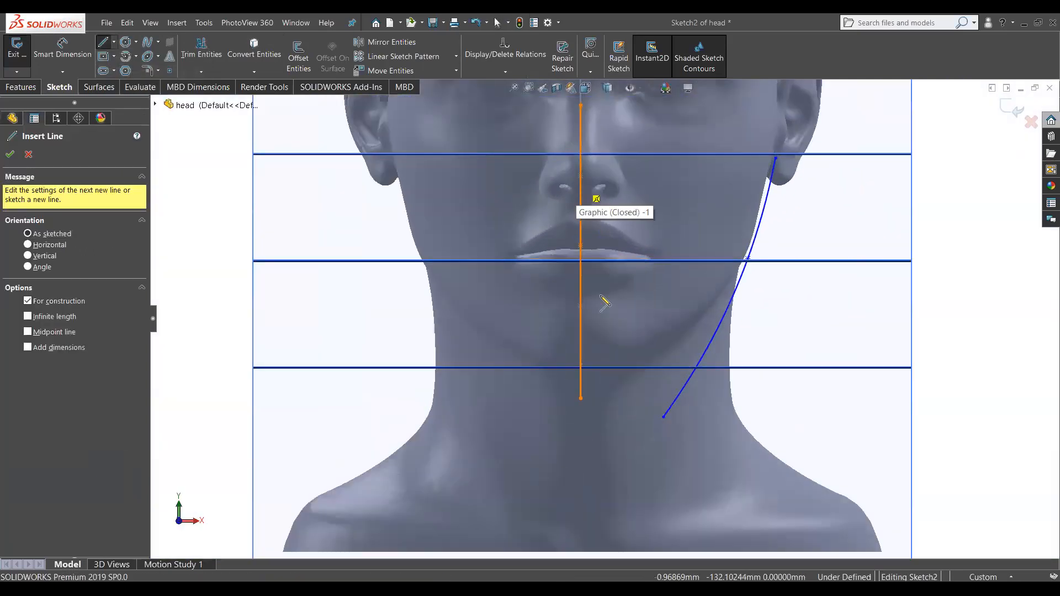
{"action": "scroll", "coordinate": [602, 232], "scroll_direction": "up", "scroll_amount": 5}
{"action": "scroll", "coordinate": [613, 331], "scroll_direction": "up", "scroll_amount": 4}
{"action": "scroll", "coordinate": [627, 282], "scroll_direction": "down", "scroll_amount": 5}
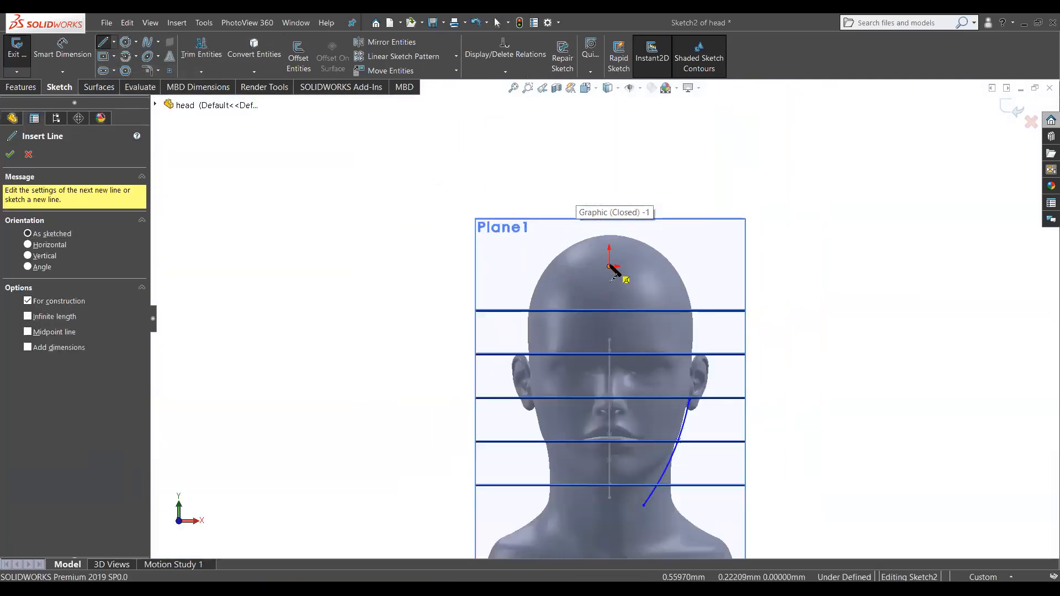
{"action": "left_click", "coordinate": [609, 268]}
{"action": "scroll", "coordinate": [618, 469], "scroll_direction": "up", "scroll_amount": 4}
{"action": "scroll", "coordinate": [608, 442], "scroll_direction": "down", "scroll_amount": 3}
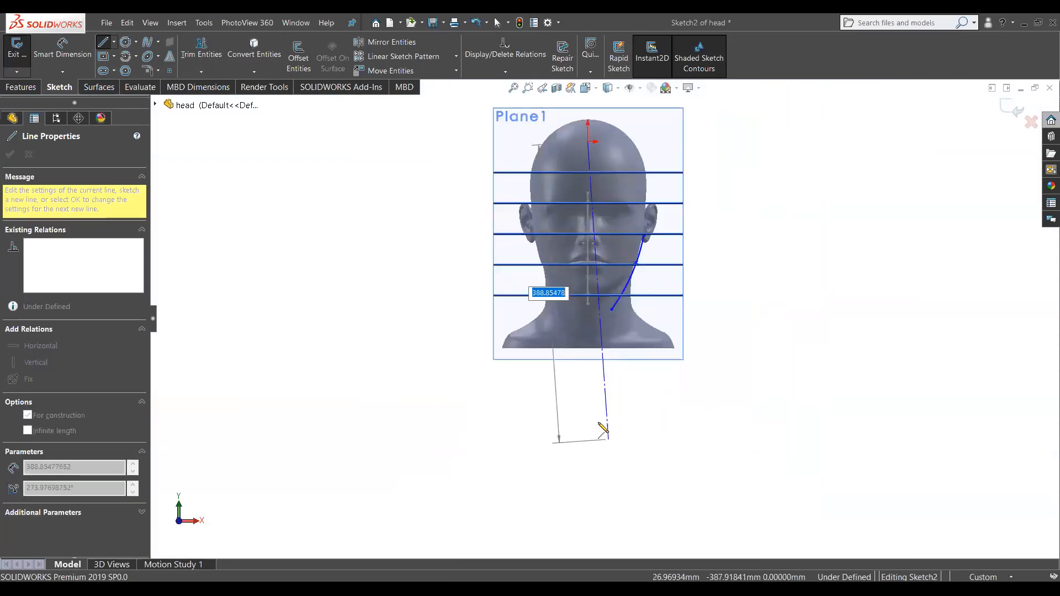
{"action": "left_click", "coordinate": [588, 385]}
{"action": "key", "text": "Escape"}
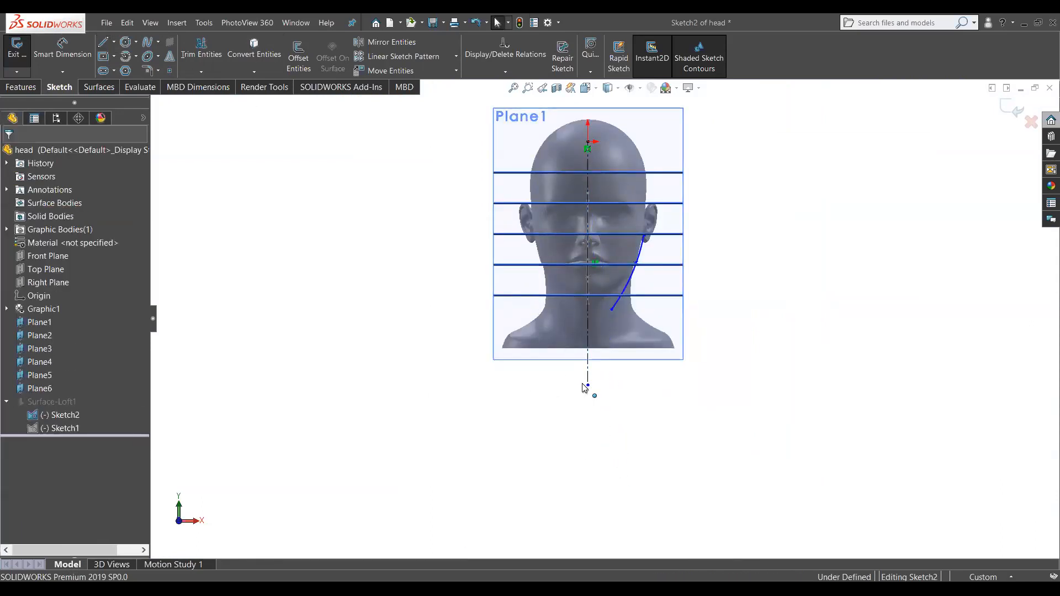
Step: Mirror the remaining side curve about the new vertical centerline and exit the sketch
{"action": "left_click", "coordinate": [387, 42]}
{"action": "scroll", "coordinate": [608, 273], "scroll_direction": "down", "scroll_amount": 3}
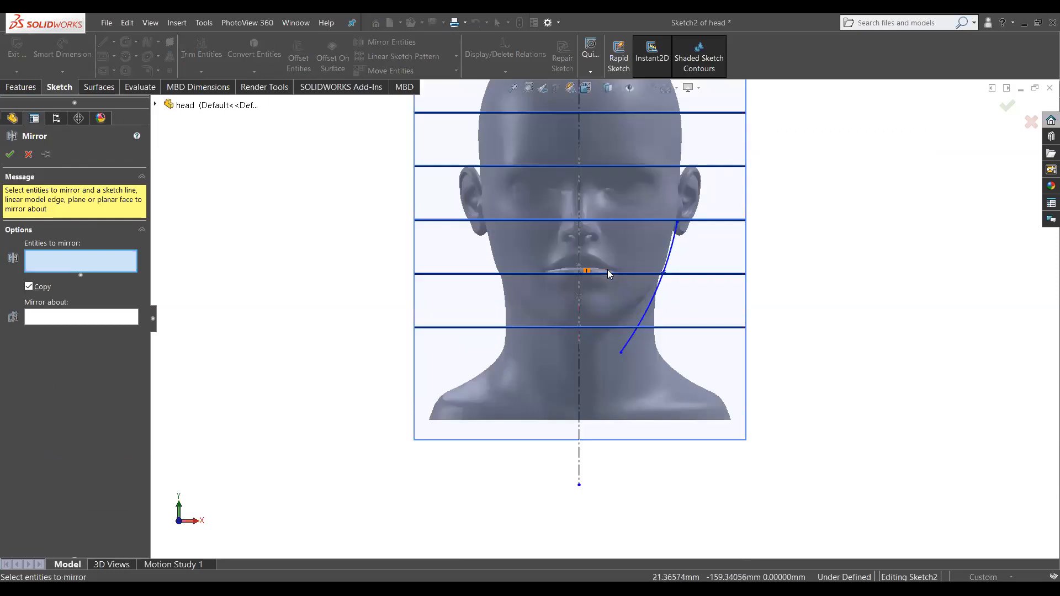
{"action": "scroll", "coordinate": [610, 274], "scroll_direction": "down", "scroll_amount": 2}
{"action": "left_click", "coordinate": [702, 231]}
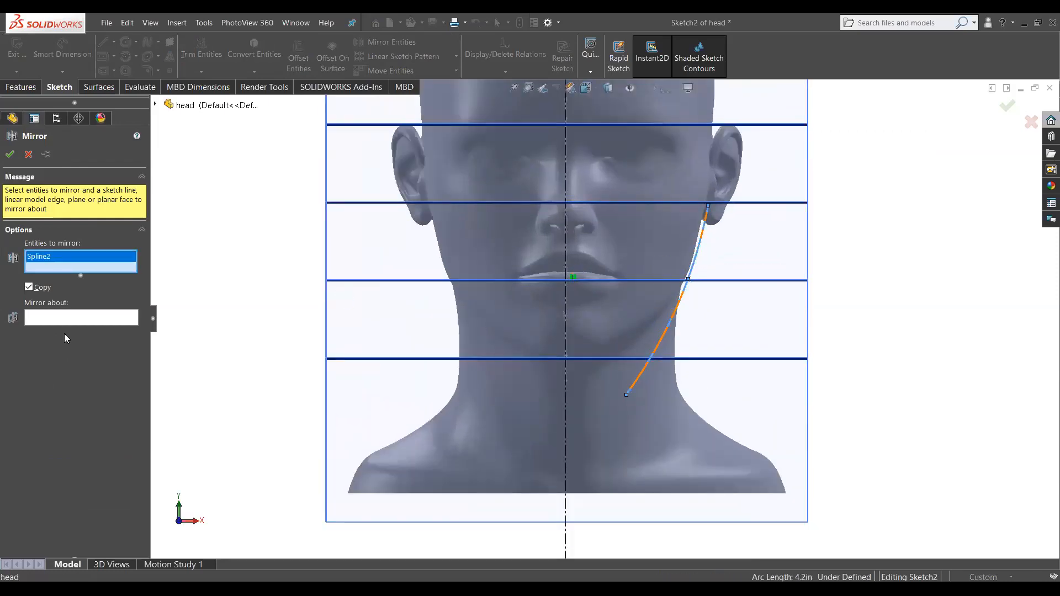
{"action": "left_click", "coordinate": [70, 319]}
{"action": "left_click", "coordinate": [564, 419]}
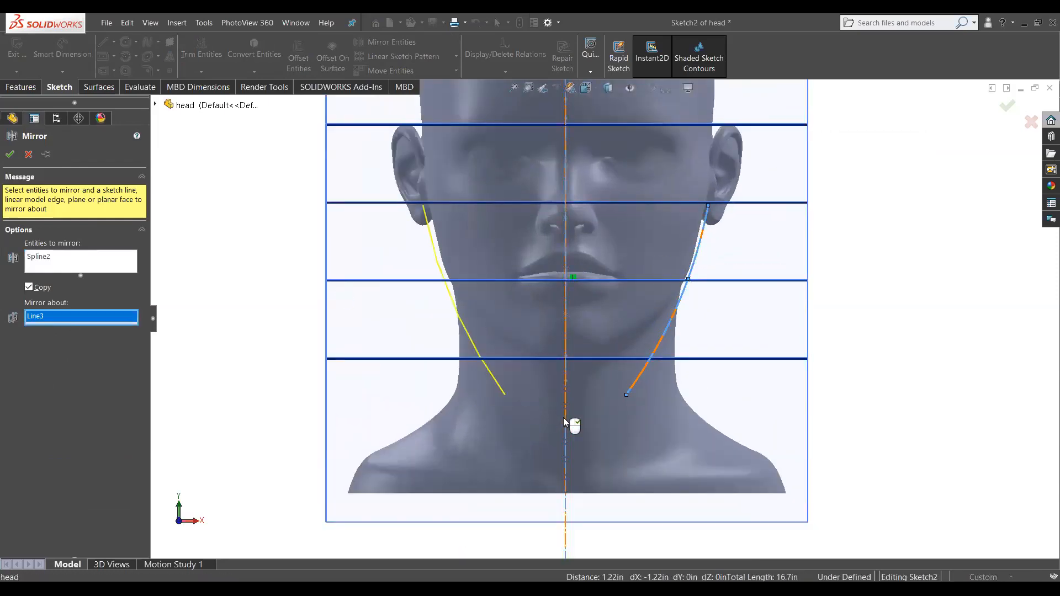
{"action": "left_click", "coordinate": [9, 156]}
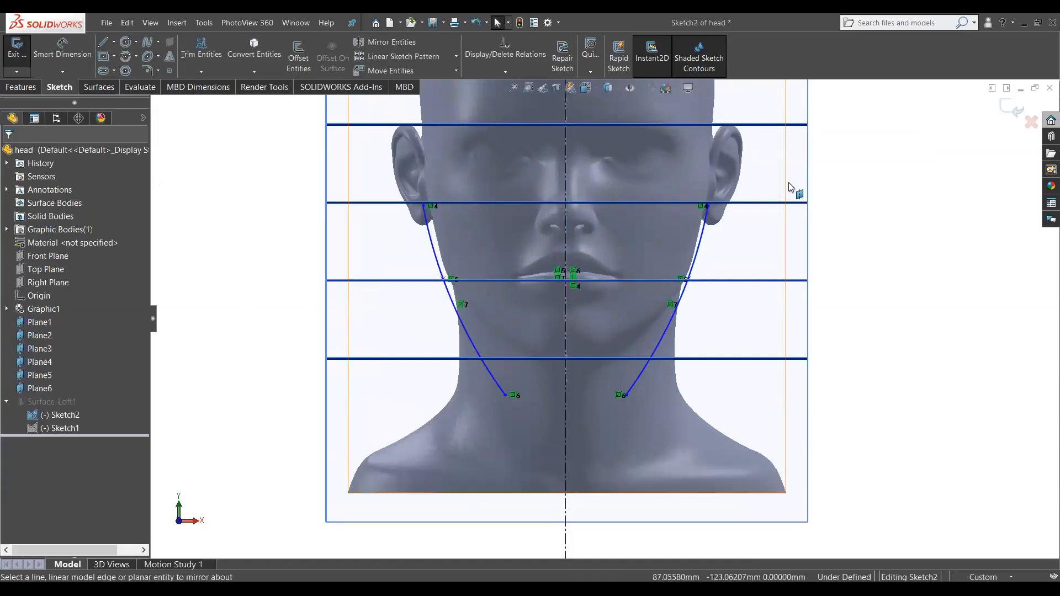
{"action": "left_click", "coordinate": [1011, 109]}
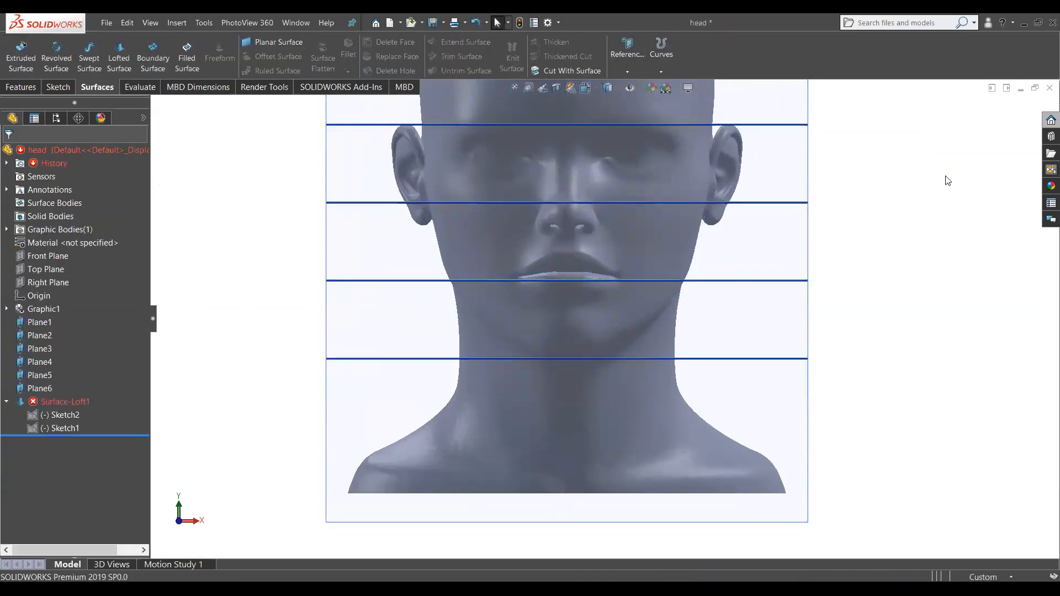
Step: Edit Surface-Loft1, remove the missing profile, and add the newly mirrored side curve as an open-group profile
{"action": "right_click", "coordinate": [61, 400]}
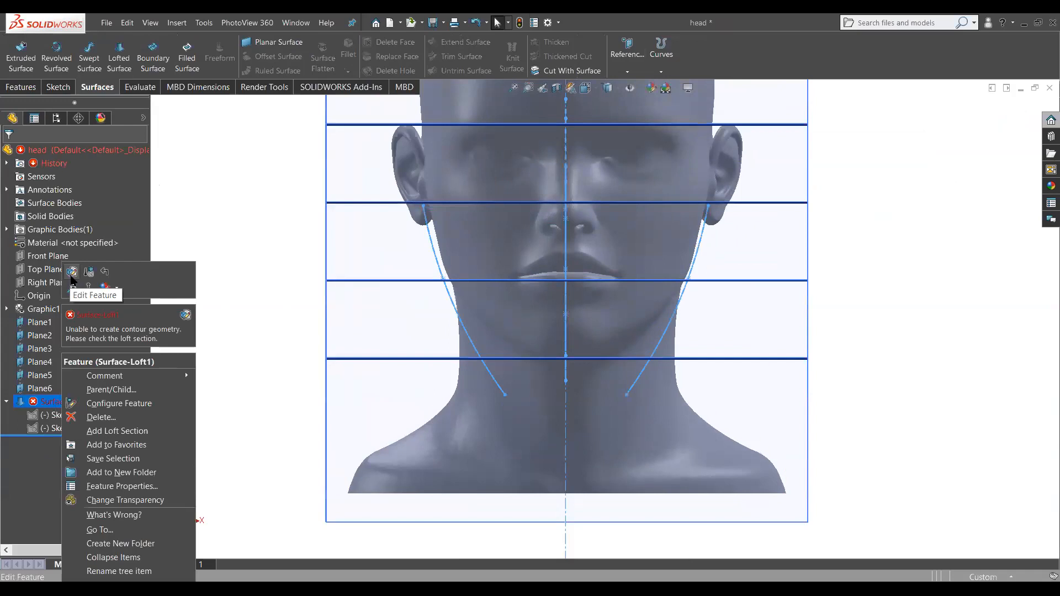
{"action": "left_click", "coordinate": [71, 271]}
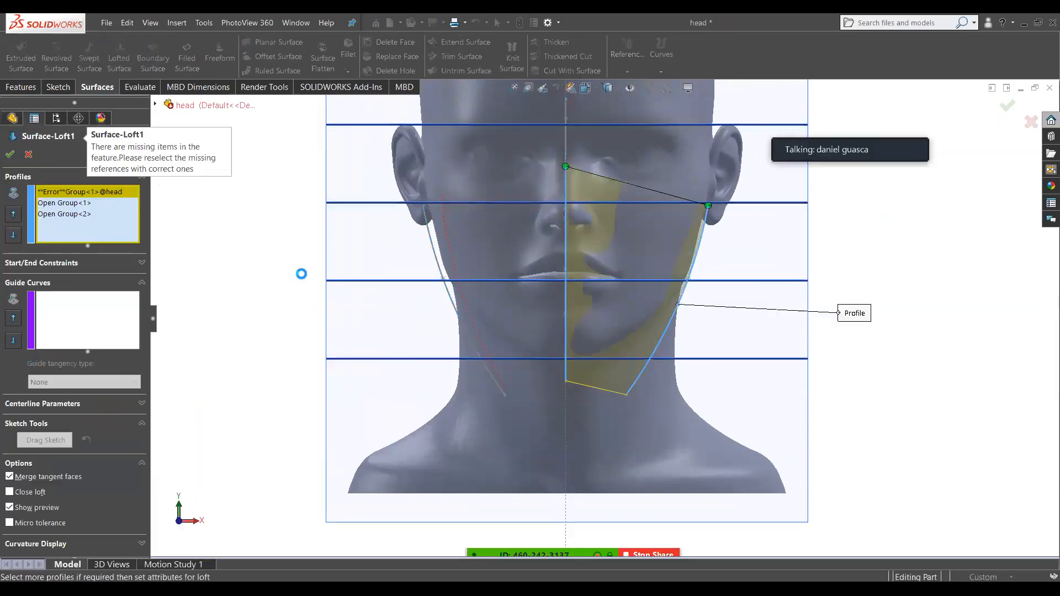
{"action": "right_click", "coordinate": [59, 196]}
{"action": "left_click", "coordinate": [74, 213]}
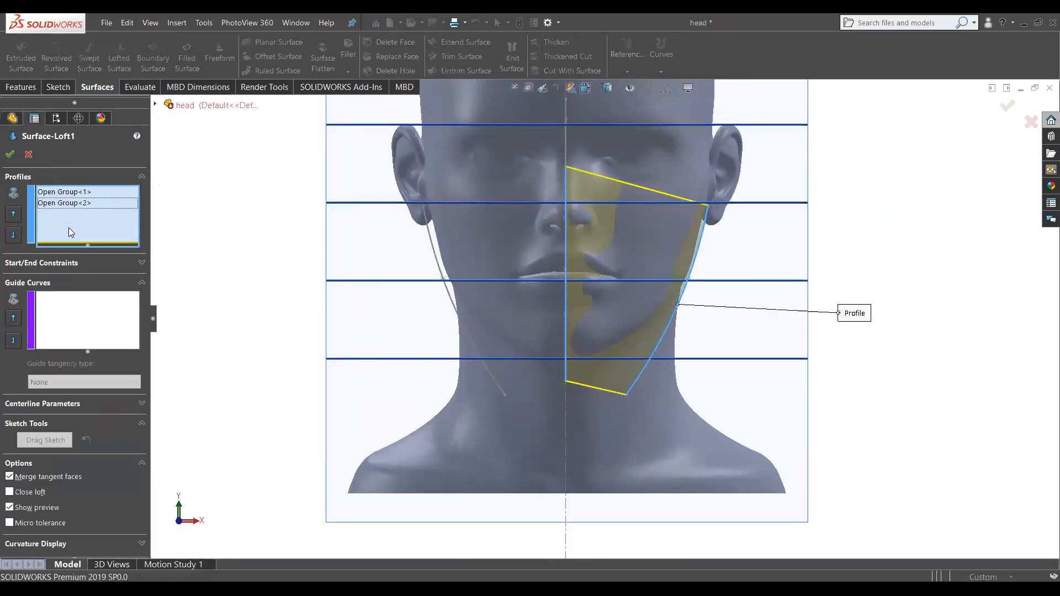
{"action": "right_click", "coordinate": [235, 239]}
{"action": "left_click", "coordinate": [279, 275]}
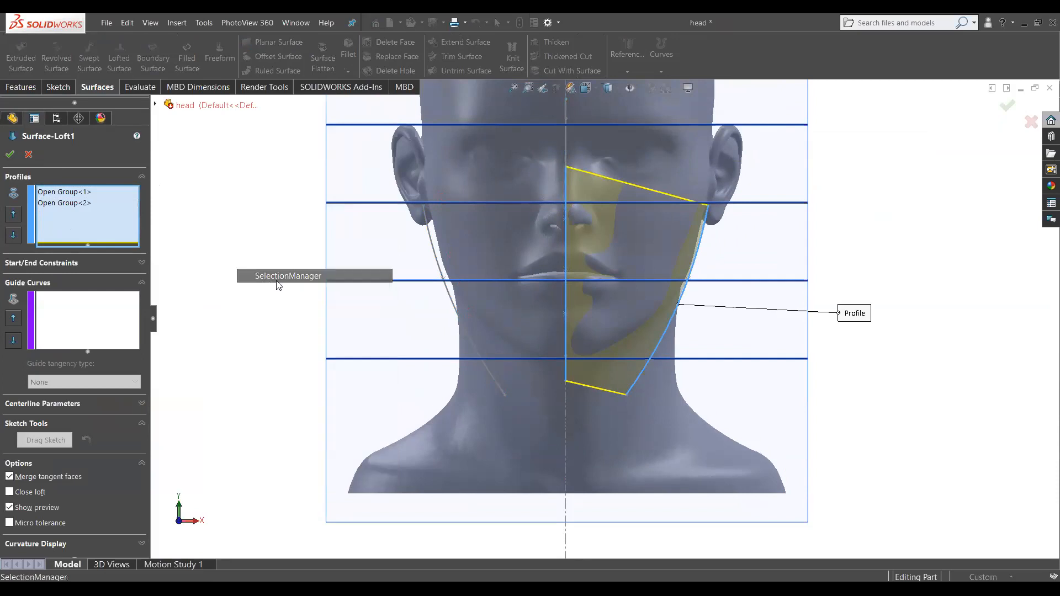
{"action": "left_click", "coordinate": [449, 297]}
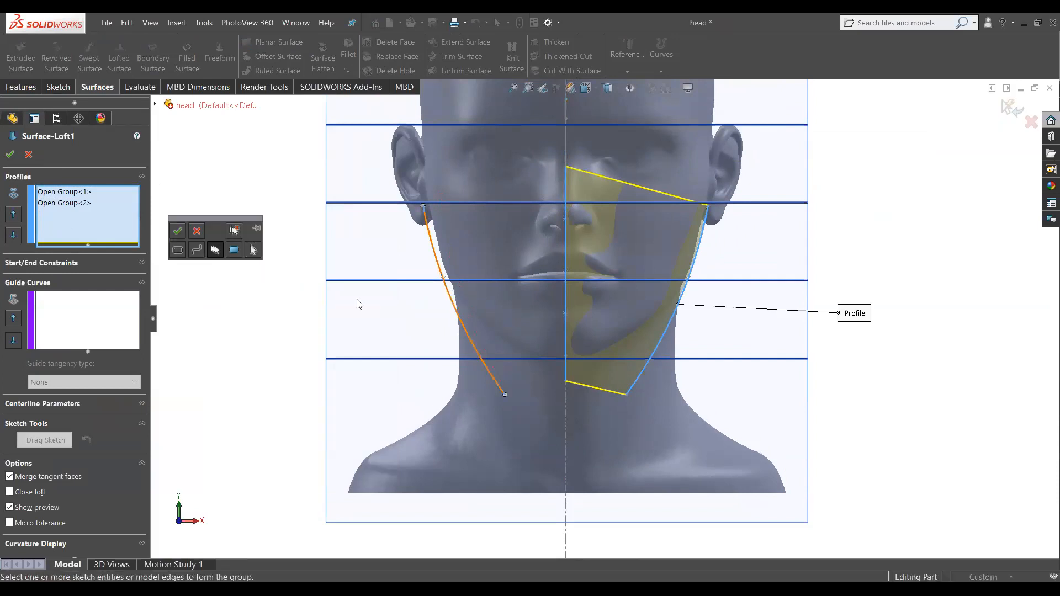
{"action": "left_click", "coordinate": [177, 234]}
Step: Move the newly added side curve to the first place in the loft's profile order and accept the loft
{"action": "middle_click_drag", "start_coordinate": [387, 260], "coordinate": [402, 301]}
{"action": "mouse_move", "coordinate": [646, 255]}
{"action": "left_mouse_down"}
{"action": "mouse_move", "coordinate": [596, 412]}
{"action": "mouse_move", "coordinate": [646, 256]}
{"action": "left_mouse_up"}
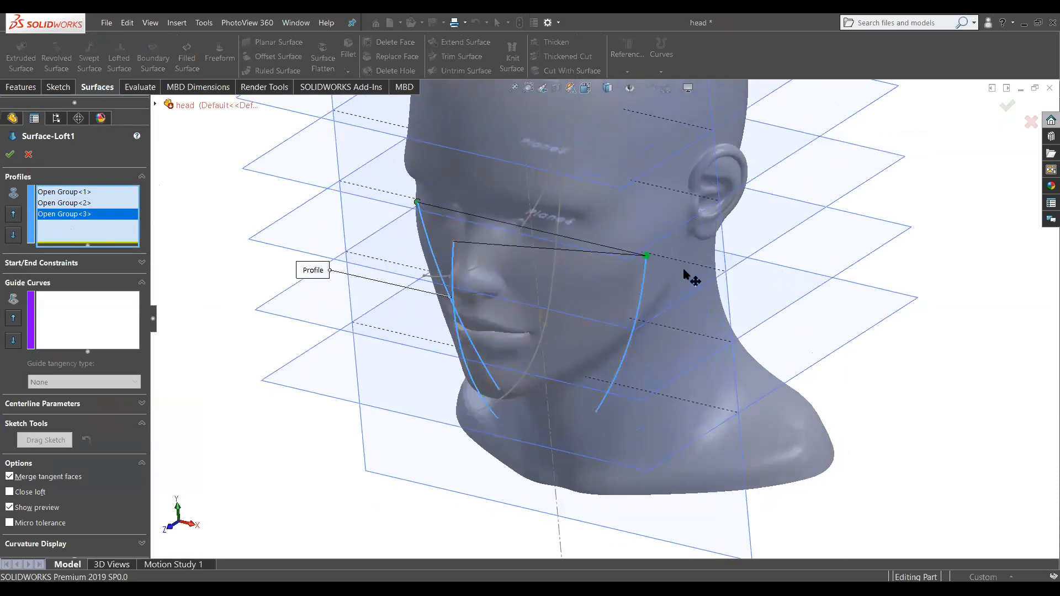
{"action": "left_click", "coordinate": [14, 213]}
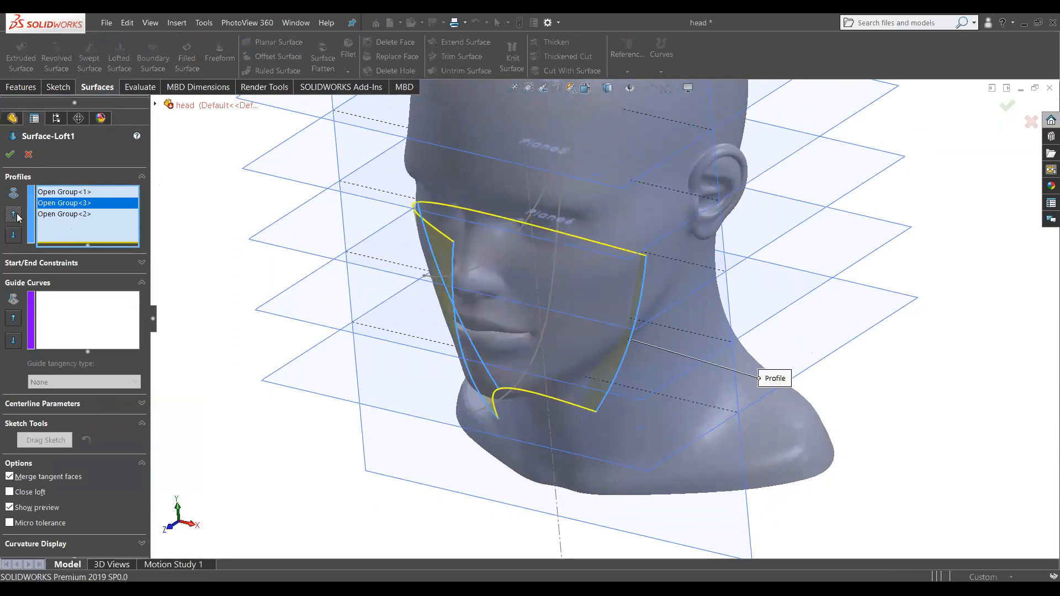
{"action": "left_click", "coordinate": [13, 214]}
{"action": "middle_click_drag", "start_coordinate": [287, 277], "coordinate": [221, 210]}
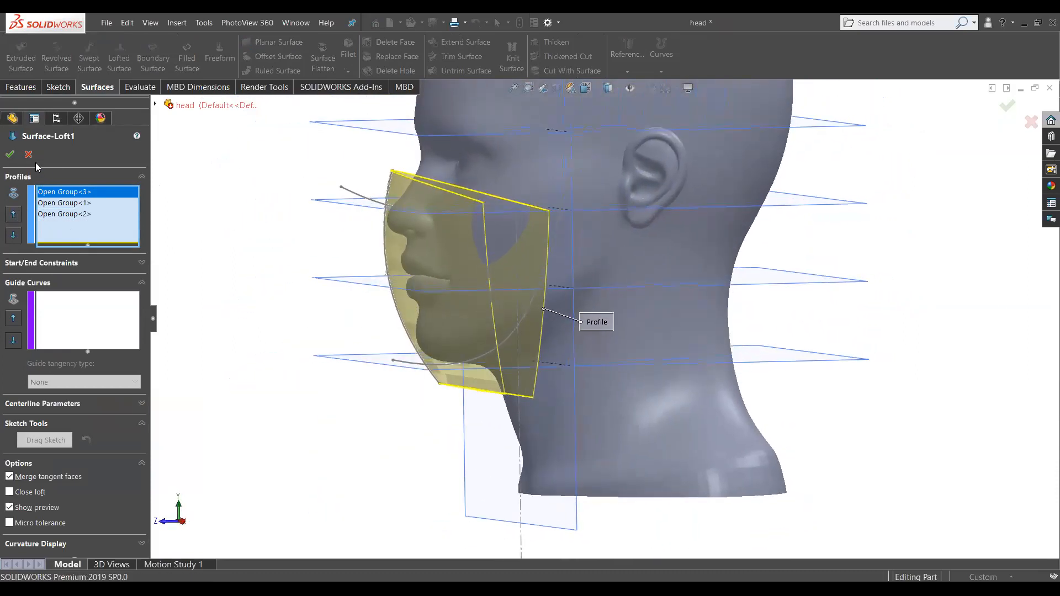
{"action": "left_click", "coordinate": [10, 154]}
Step: Examine the fit of the lofted mask surface over the nose, cheeks and chin from several angles
{"action": "middle_click_drag", "start_coordinate": [208, 171], "coordinate": [585, 284]}
{"action": "scroll", "coordinate": [585, 284], "scroll_direction": "down", "scroll_amount": 3}
{"action": "middle_click_drag", "start_coordinate": [651, 284], "coordinate": [544, 193]}
{"action": "scroll", "coordinate": [486, 268], "scroll_direction": "down", "scroll_amount": 3}
{"action": "scroll", "coordinate": [568, 254], "scroll_direction": "up", "scroll_amount": 6}
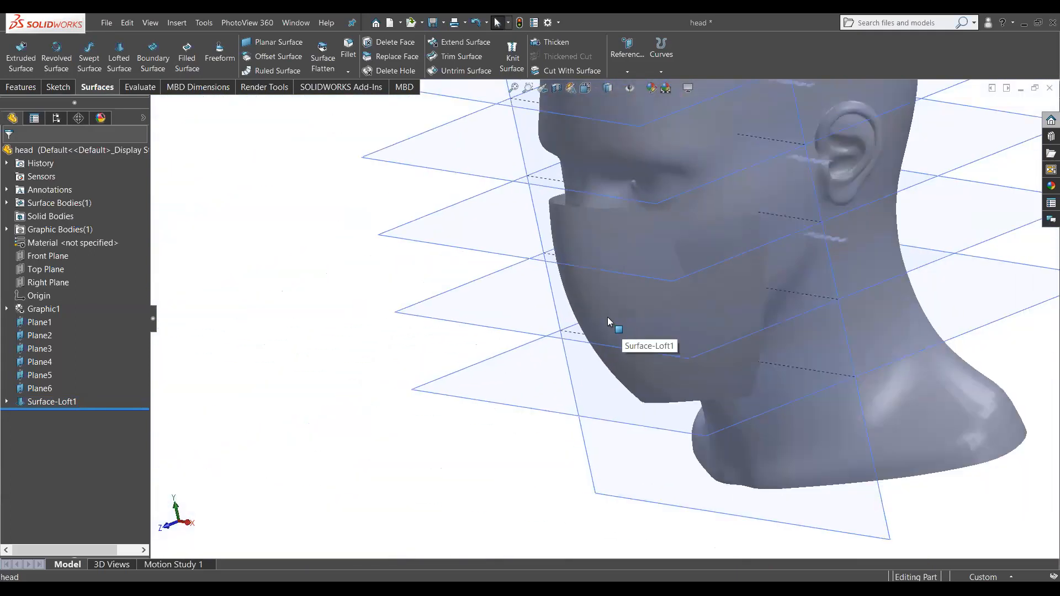
{"action": "middle_click_drag", "start_coordinate": [682, 338], "coordinate": [466, 311]}
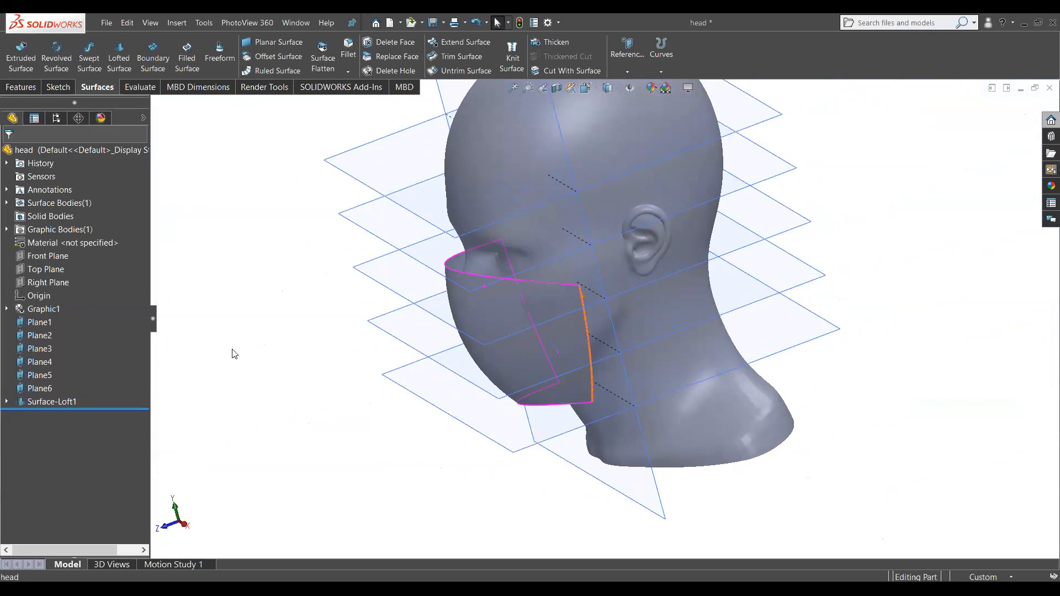
{"action": "middle_click_drag", "start_coordinate": [266, 298], "coordinate": [386, 312]}
{"action": "left_click", "coordinate": [453, 284]}
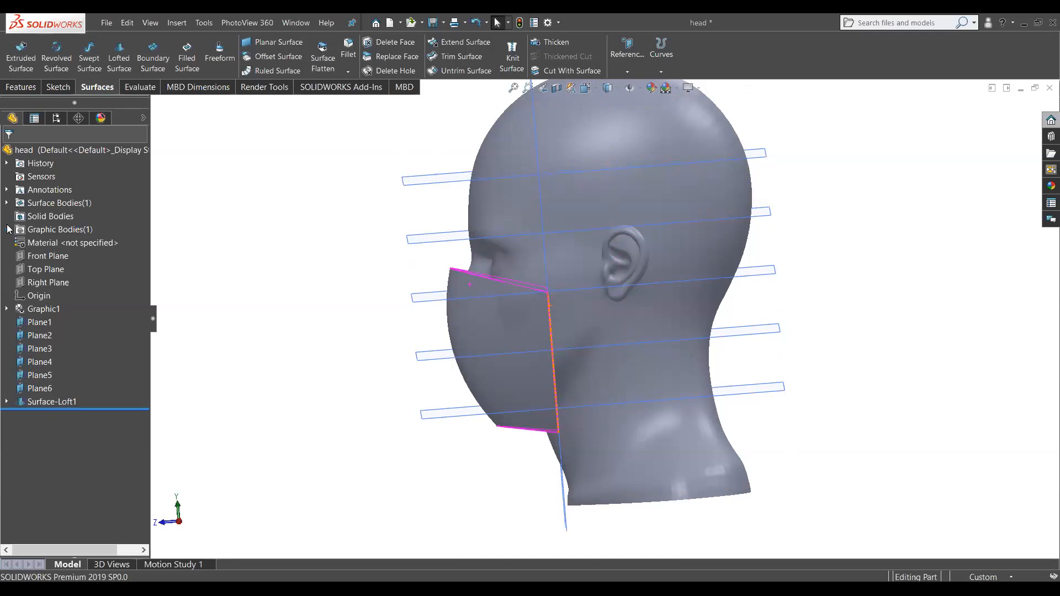
Step: Hide the Surface-Loft1 surface body to expose the face underneath
{"action": "left_click", "coordinate": [6, 203]}
{"action": "left_click", "coordinate": [55, 216]}
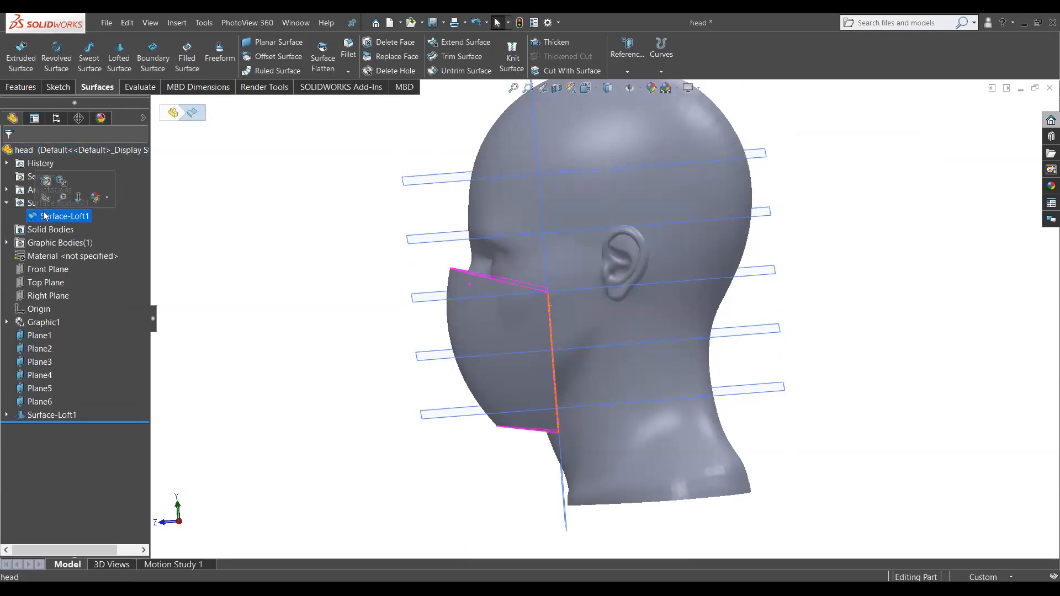
{"action": "middle_click_drag", "start_coordinate": [387, 331], "coordinate": [327, 296]}
Step: Start a new sketch on Plane4 and view it straight on, centred on the nose
{"action": "left_click", "coordinate": [402, 291]}
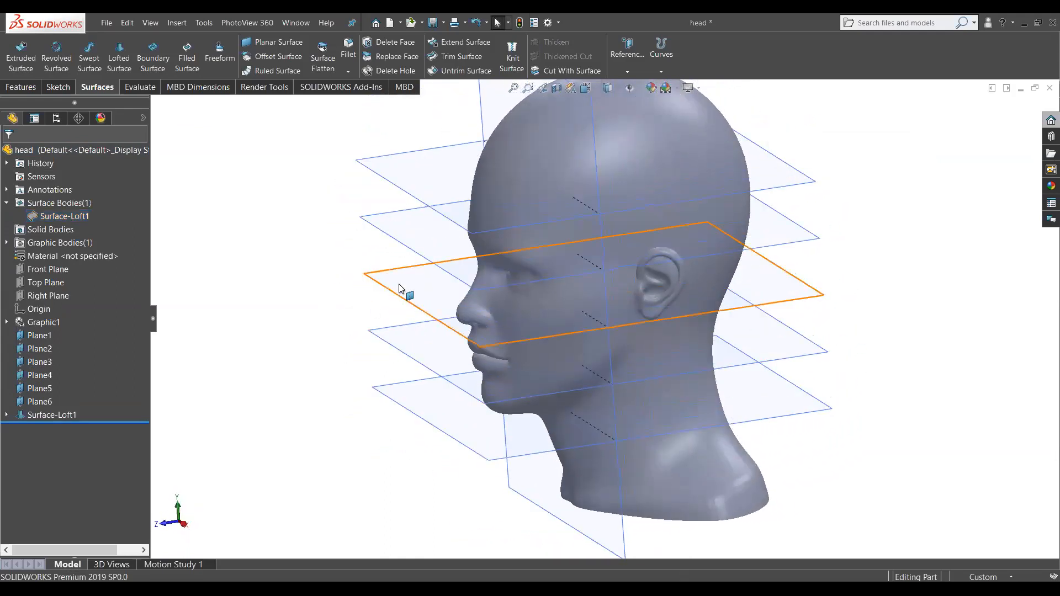
{"action": "left_click", "coordinate": [447, 251]}
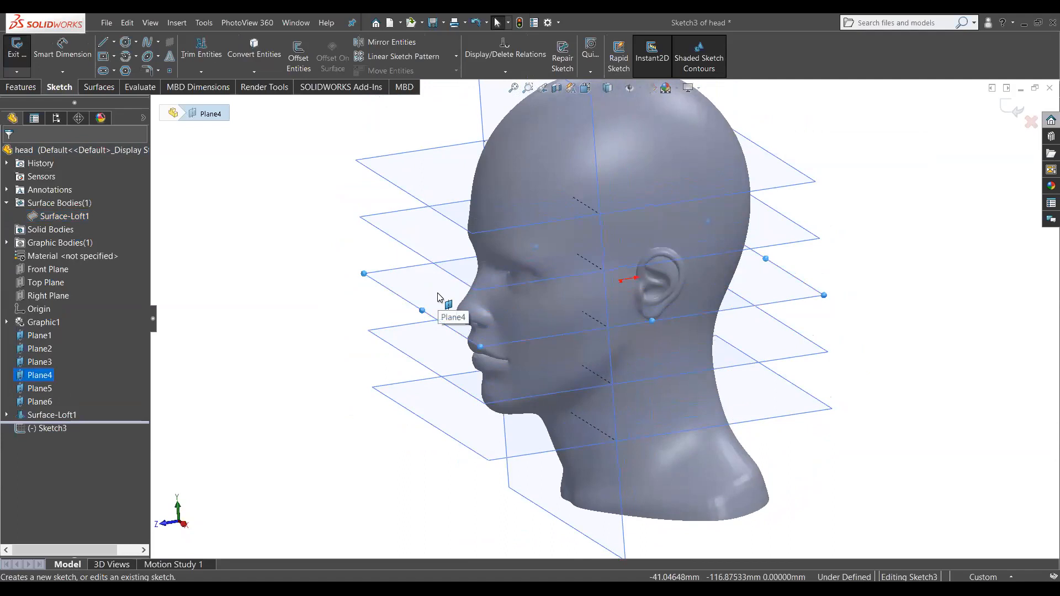
{"action": "key", "text": "ctrl+8"}
{"action": "scroll", "coordinate": [611, 459], "scroll_direction": "down", "scroll_amount": 2}
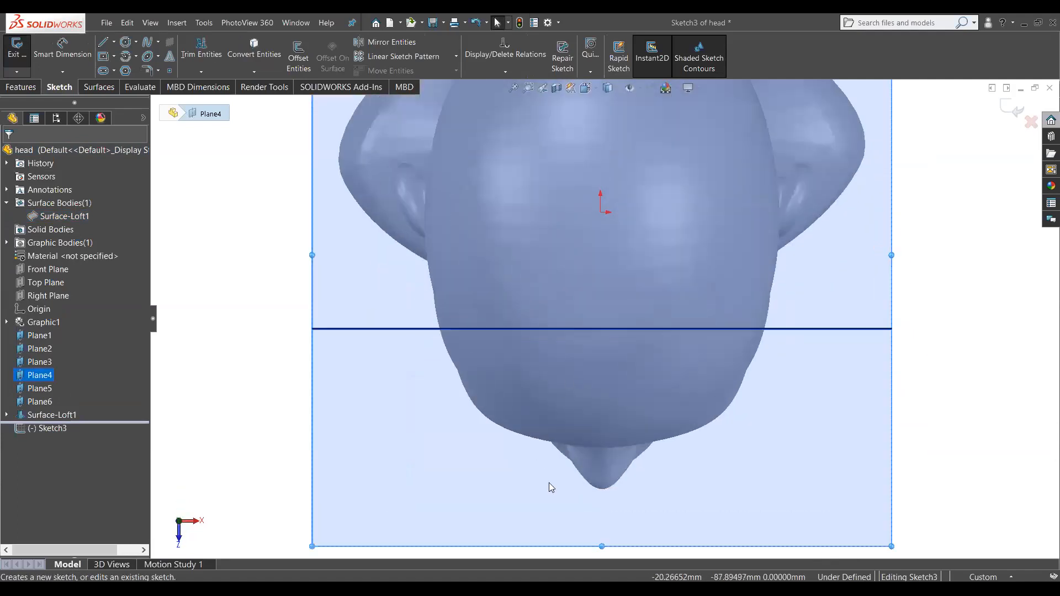
{"action": "scroll", "coordinate": [552, 481], "scroll_direction": "down", "scroll_amount": 2}
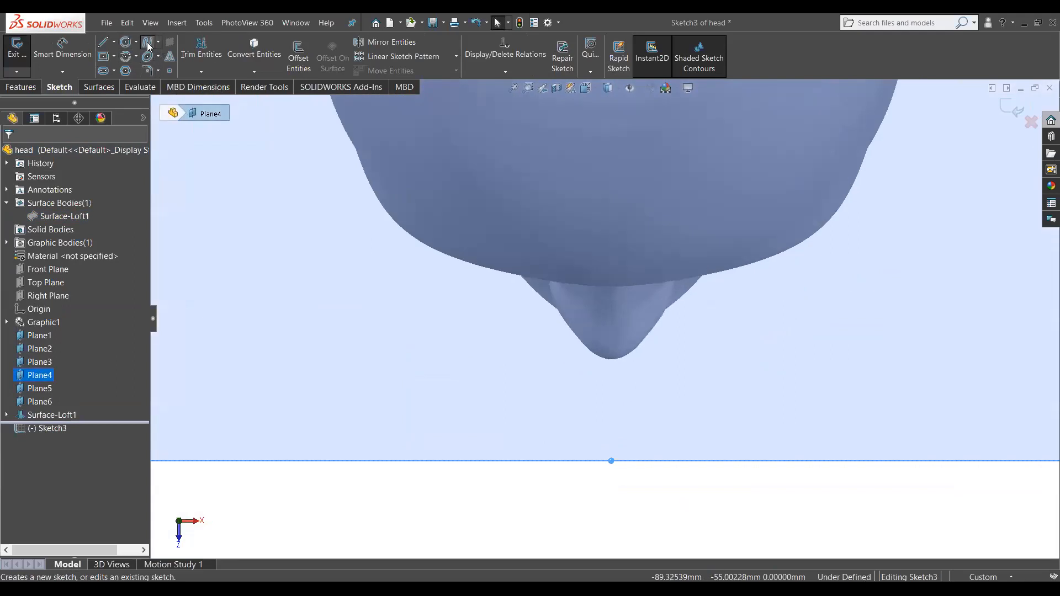
Step: Draw an open style spline with five control vertices around the tip of the nose, from one side to the other
{"action": "left_click", "coordinate": [158, 43]}
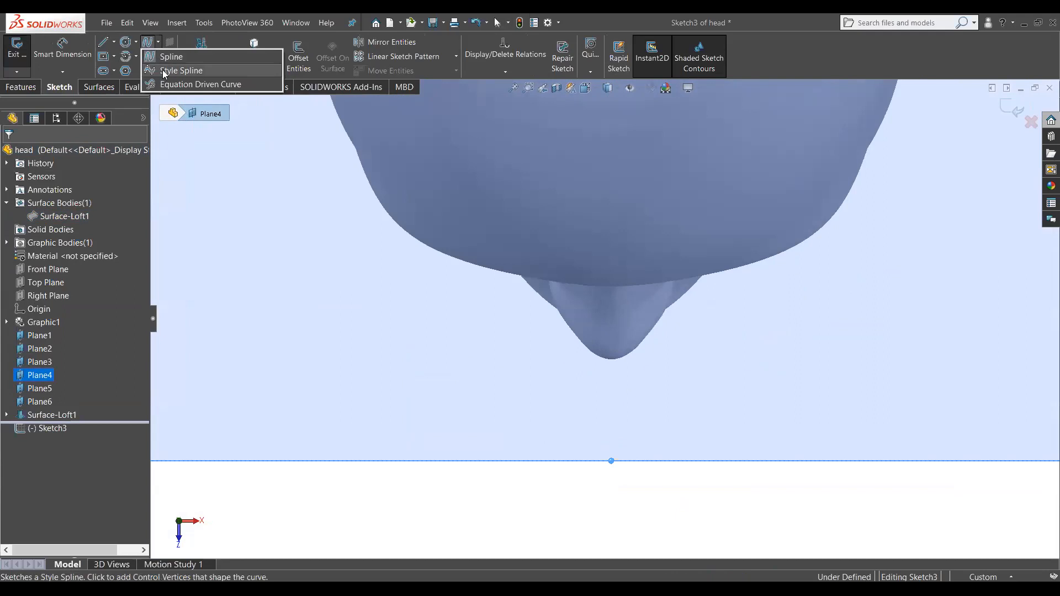
{"action": "left_click", "coordinate": [162, 69]}
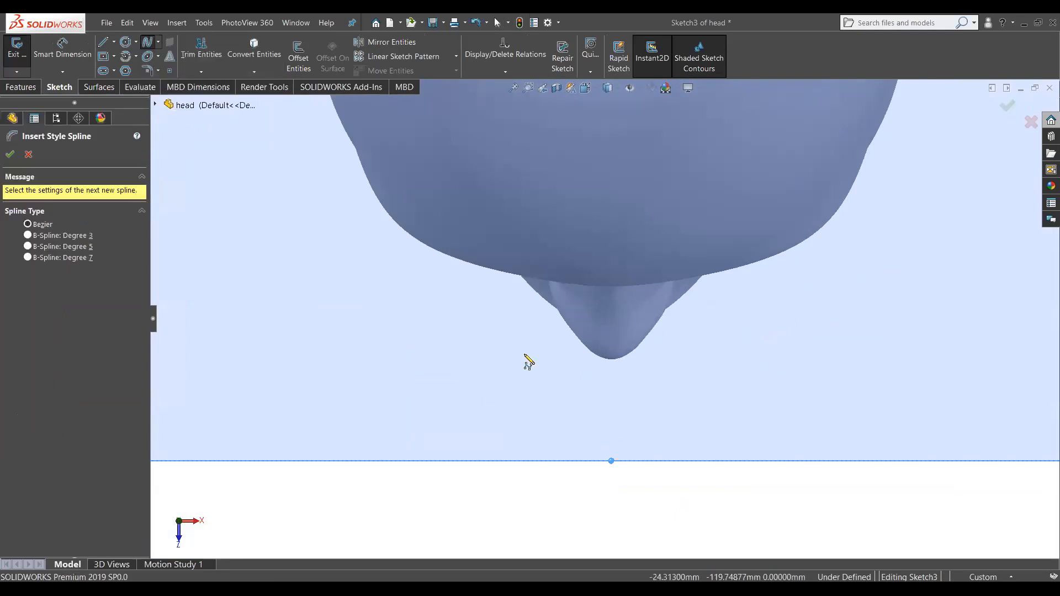
{"action": "left_click", "coordinate": [534, 302]}
{"action": "left_click", "coordinate": [572, 350]}
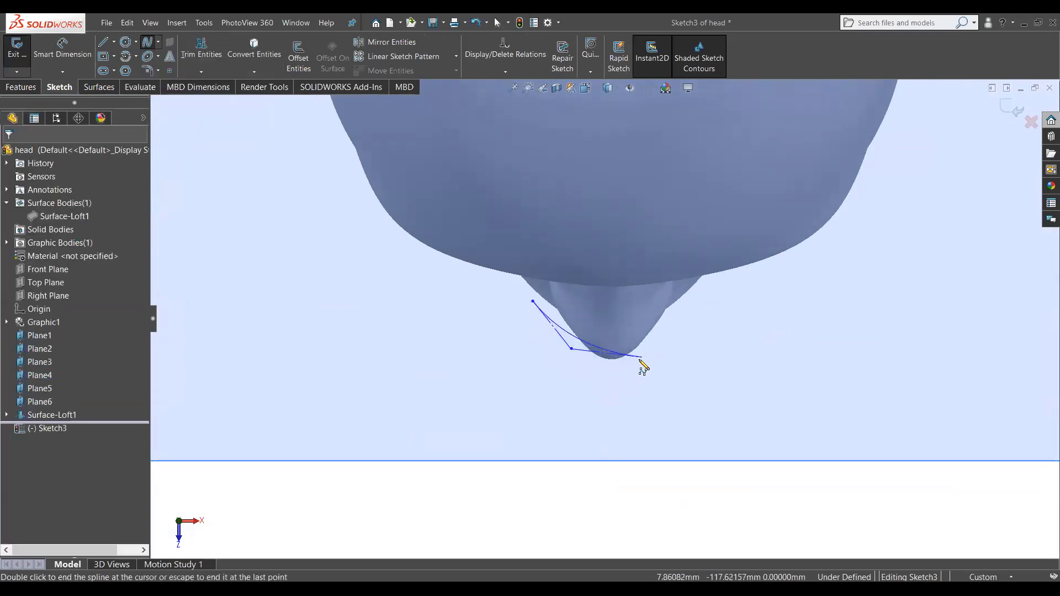
{"action": "left_click", "coordinate": [608, 370]}
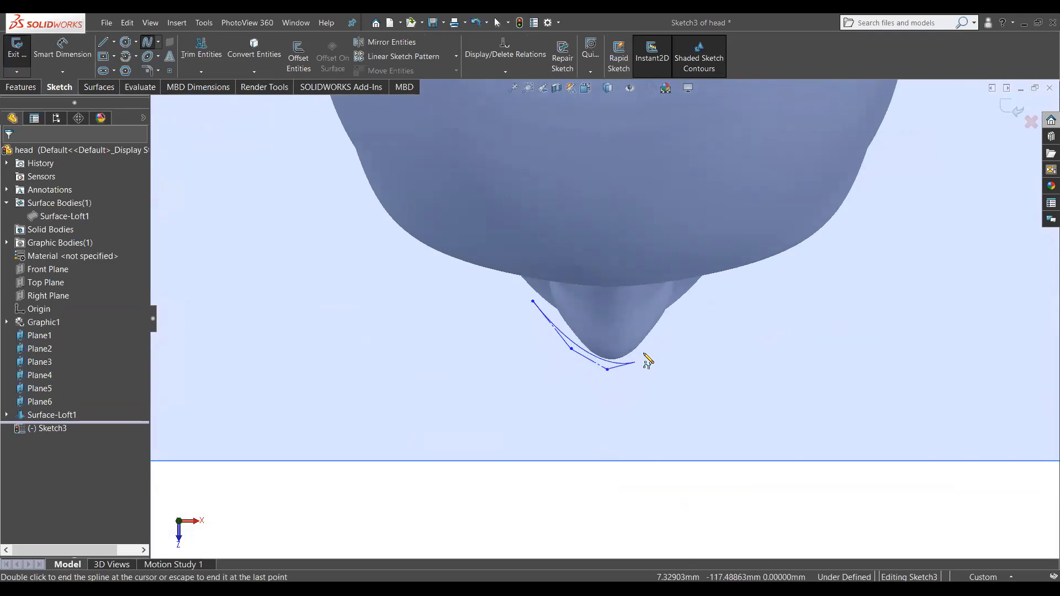
{"action": "left_click", "coordinate": [657, 341]}
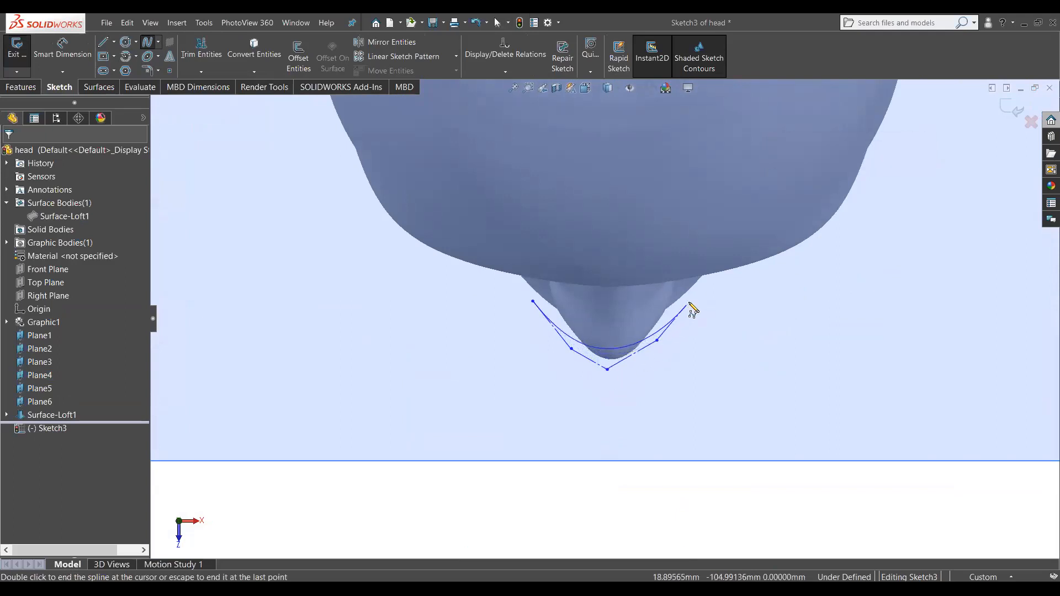
{"action": "left_click", "coordinate": [691, 295]}
{"action": "key", "text": "Escape"}
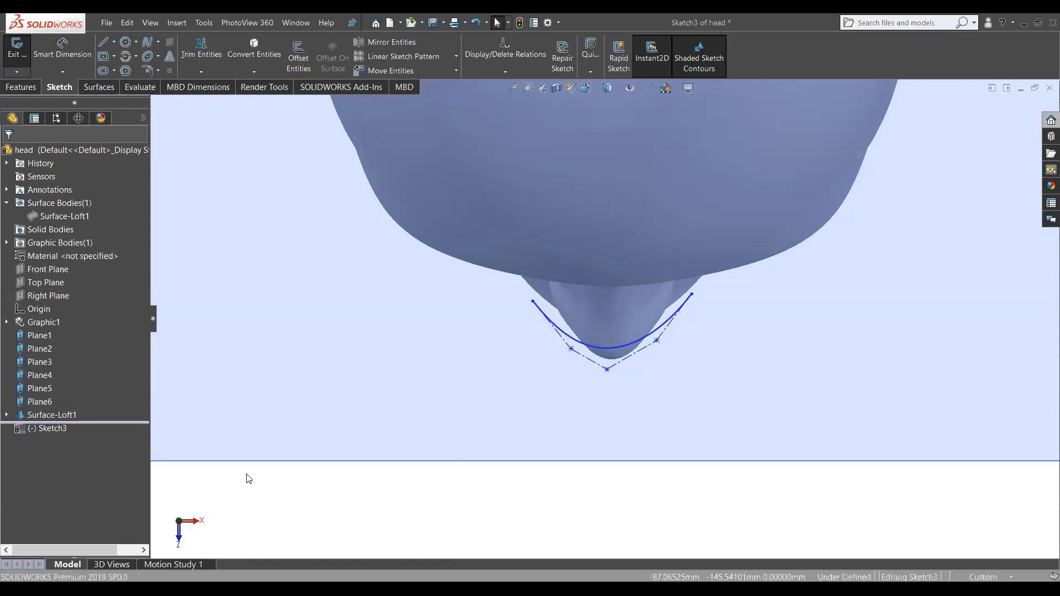
Step: Reshape the nose spline by pulling its middle control vertex away from the nose tip and moving one endpoint outward toward the cheek
{"action": "left_click_drag", "start_coordinate": [607, 369], "coordinate": [612, 392]}
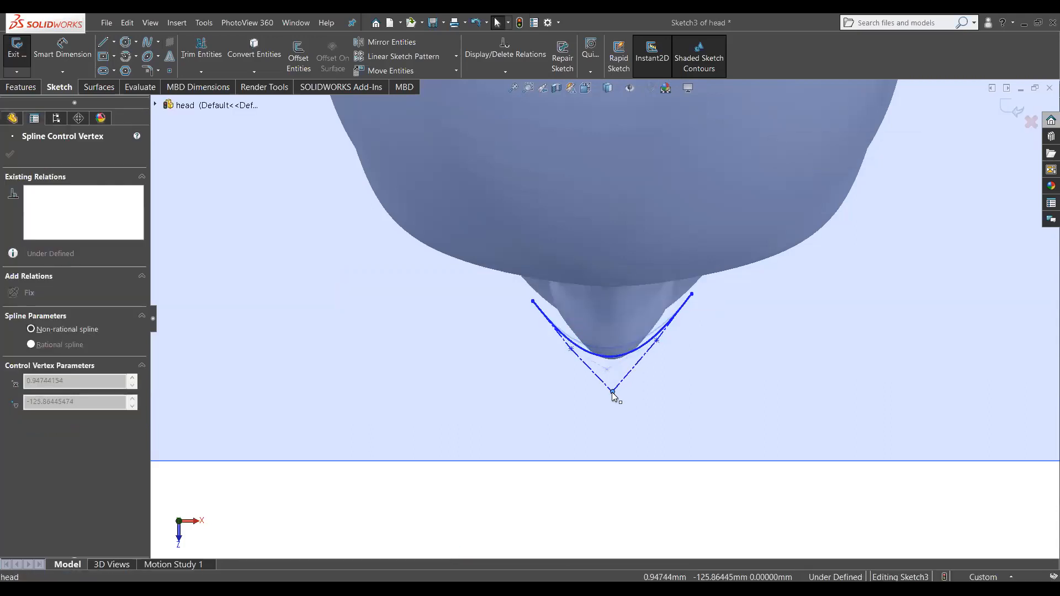
{"action": "left_click", "coordinate": [631, 504]}
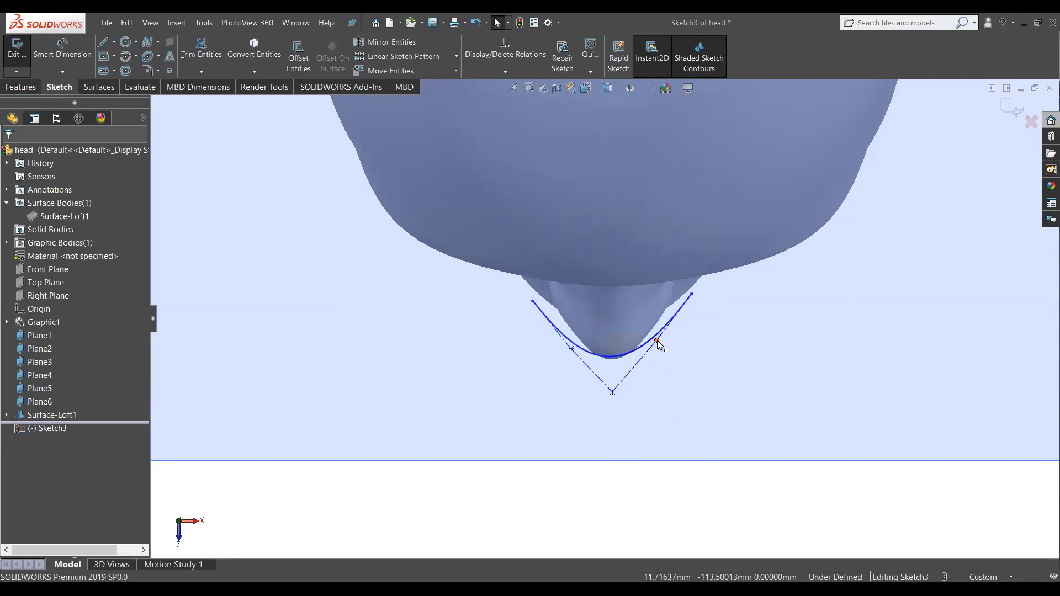
{"action": "left_click", "coordinate": [613, 392]}
{"action": "left_click_drag", "start_coordinate": [615, 396], "coordinate": [612, 414]}
{"action": "left_click", "coordinate": [532, 302]}
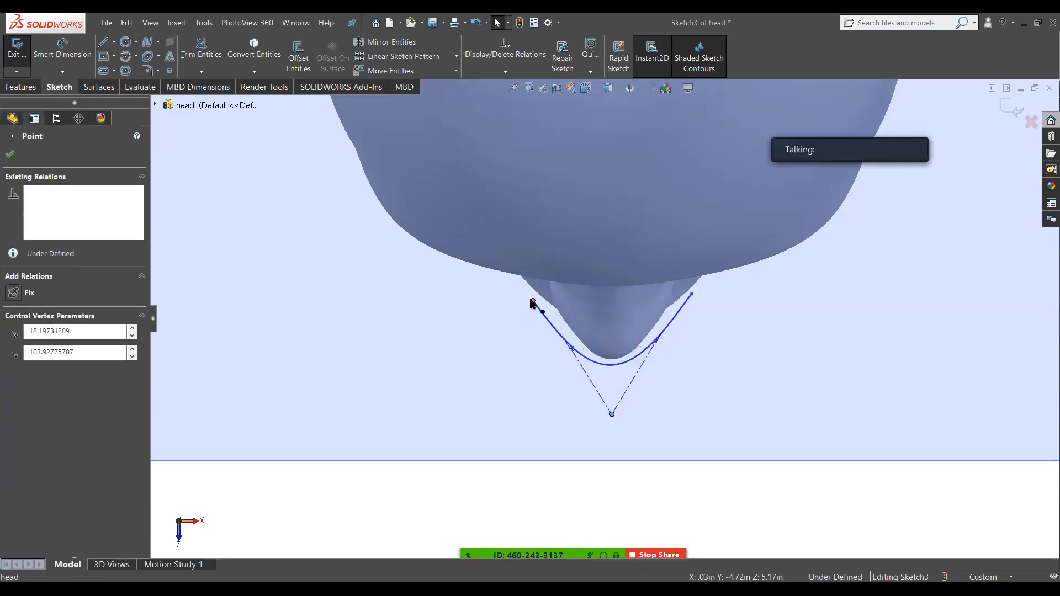
{"action": "left_click_drag", "start_coordinate": [527, 293], "coordinate": [521, 289]}
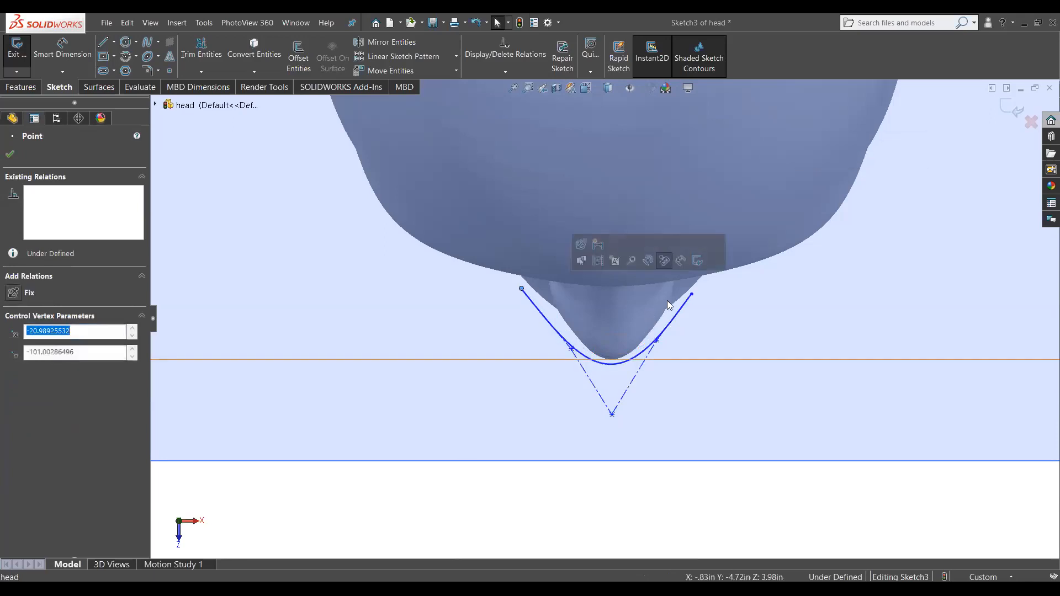
Step: Examine how the nose spline sits against the face from side, oblique and straight-down views
{"action": "middle_click_drag", "start_coordinate": [649, 409], "coordinate": [562, 287]}
{"action": "scroll", "coordinate": [561, 287], "scroll_direction": "down", "scroll_amount": 3}
{"action": "scroll", "coordinate": [561, 287], "scroll_direction": "up", "scroll_amount": 5}
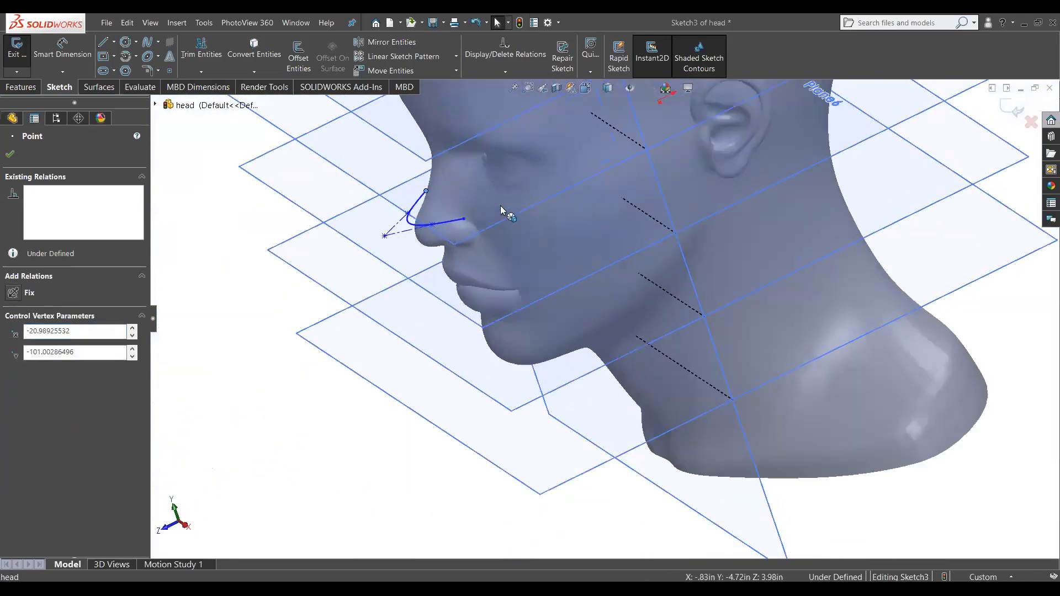
{"action": "scroll", "coordinate": [501, 206], "scroll_direction": "down", "scroll_amount": 3}
{"action": "middle_click_drag", "start_coordinate": [471, 206], "coordinate": [448, 239]}
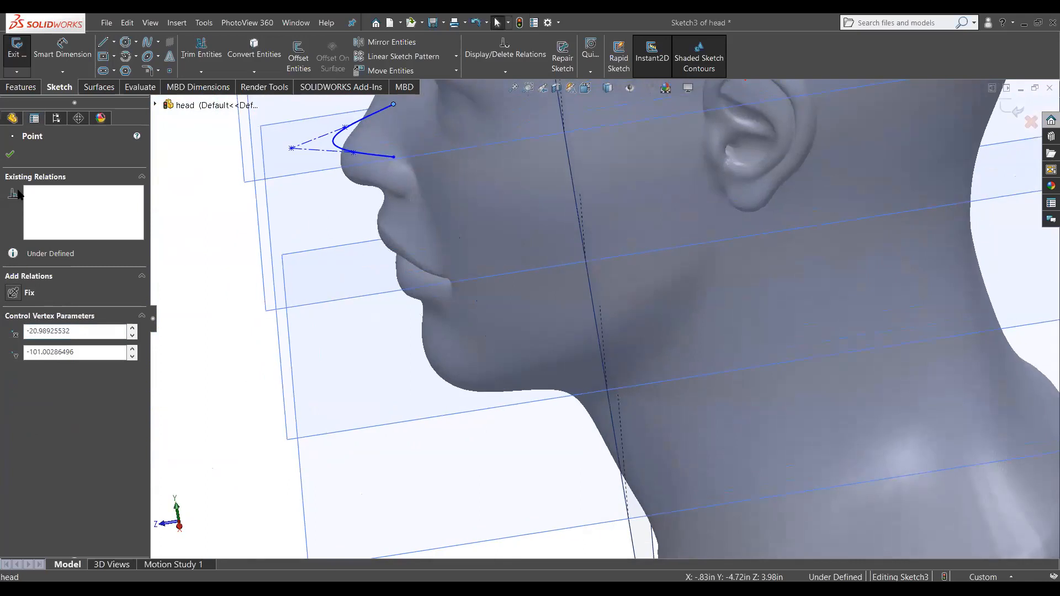
{"action": "left_click", "coordinate": [10, 155]}
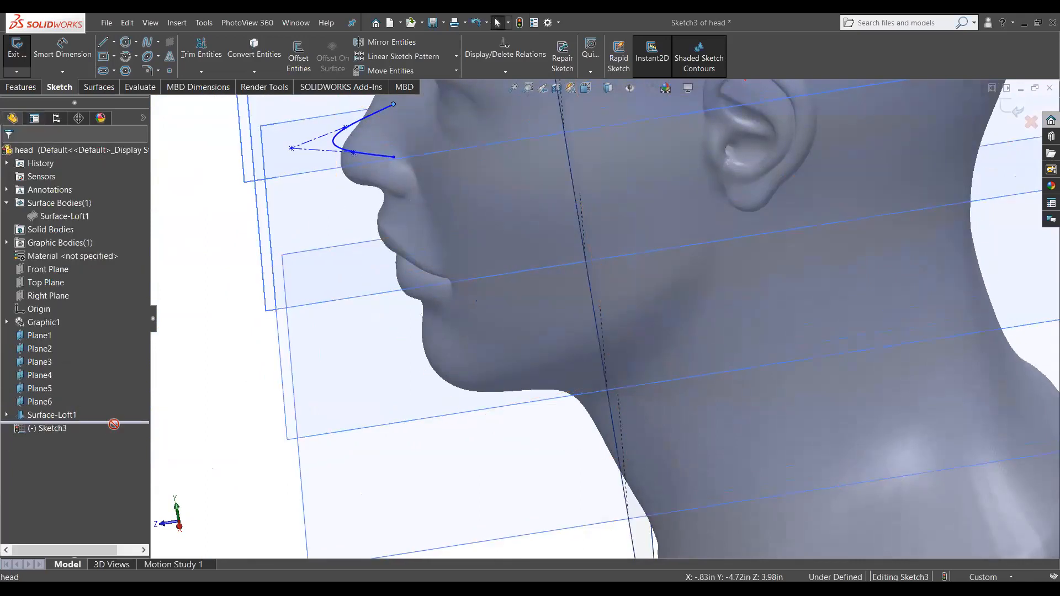
{"action": "mouse_move", "coordinate": [355, 299]}
{"action": "middle_mouse_down"}
{"action": "mouse_move", "coordinate": [373, 265]}
{"action": "mouse_move", "coordinate": [522, 176]}
{"action": "mouse_move", "coordinate": [504, 249]}
{"action": "mouse_move", "coordinate": [568, 155]}
{"action": "mouse_move", "coordinate": [579, 206]}
{"action": "mouse_move", "coordinate": [741, 346]}
{"action": "mouse_move", "coordinate": [820, 389]}
{"action": "middle_mouse_up"}
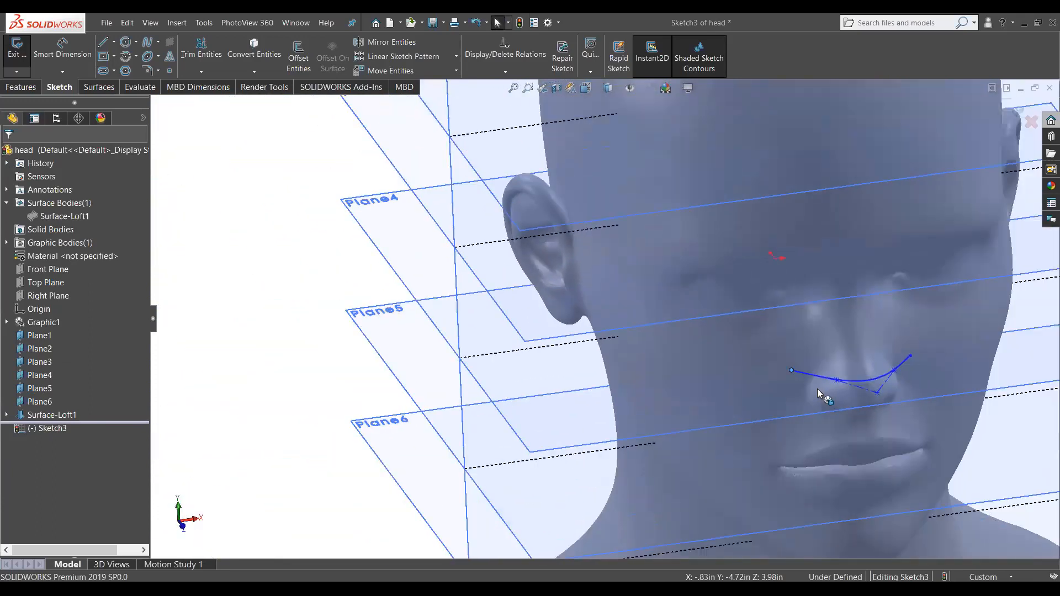
{"action": "key", "text": "space"}
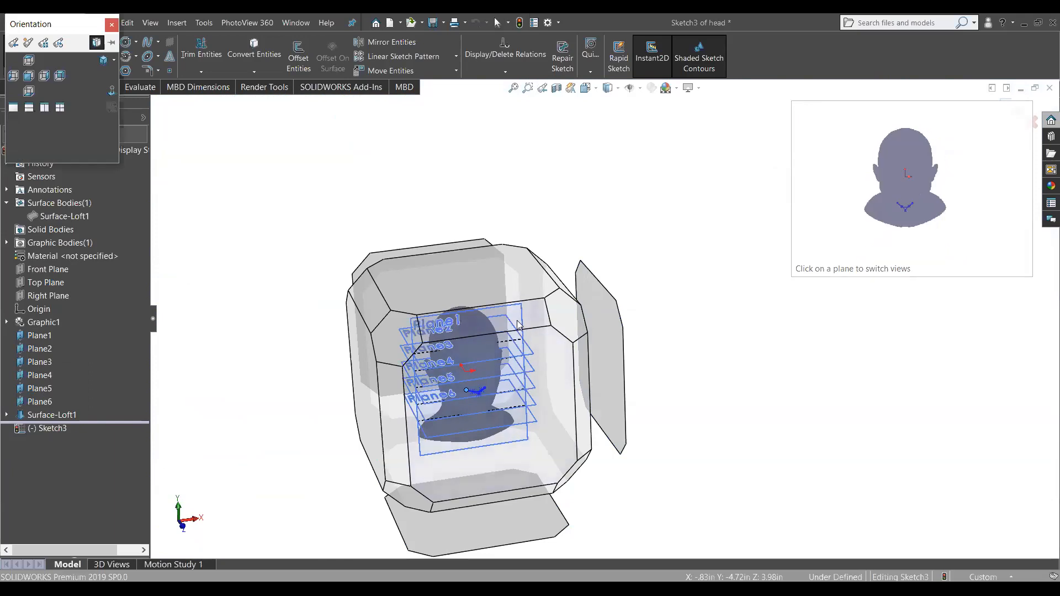
{"action": "left_click", "coordinate": [665, 288]}
{"action": "scroll", "coordinate": [616, 450], "scroll_direction": "down", "scroll_amount": 2}
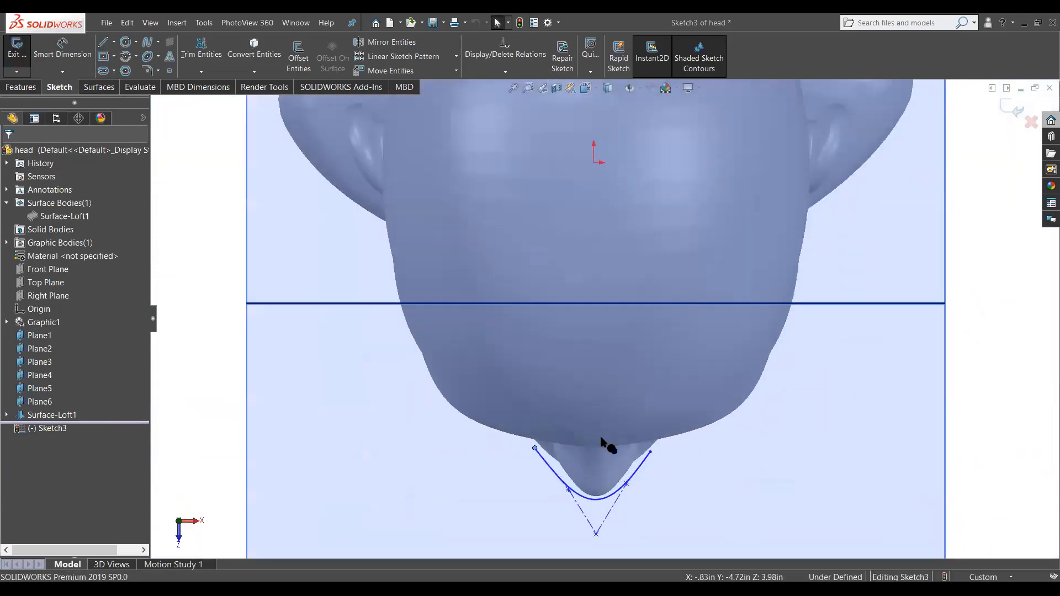
{"action": "scroll", "coordinate": [593, 441], "scroll_direction": "down", "scroll_amount": 2}
{"action": "scroll", "coordinate": [537, 441], "scroll_direction": "up", "scroll_amount": 4}
{"action": "mouse_move", "coordinate": [544, 438]}
{"action": "middle_mouse_down"}
{"action": "mouse_move", "coordinate": [549, 194]}
{"action": "mouse_move", "coordinate": [525, 343]}
{"action": "middle_mouse_up"}
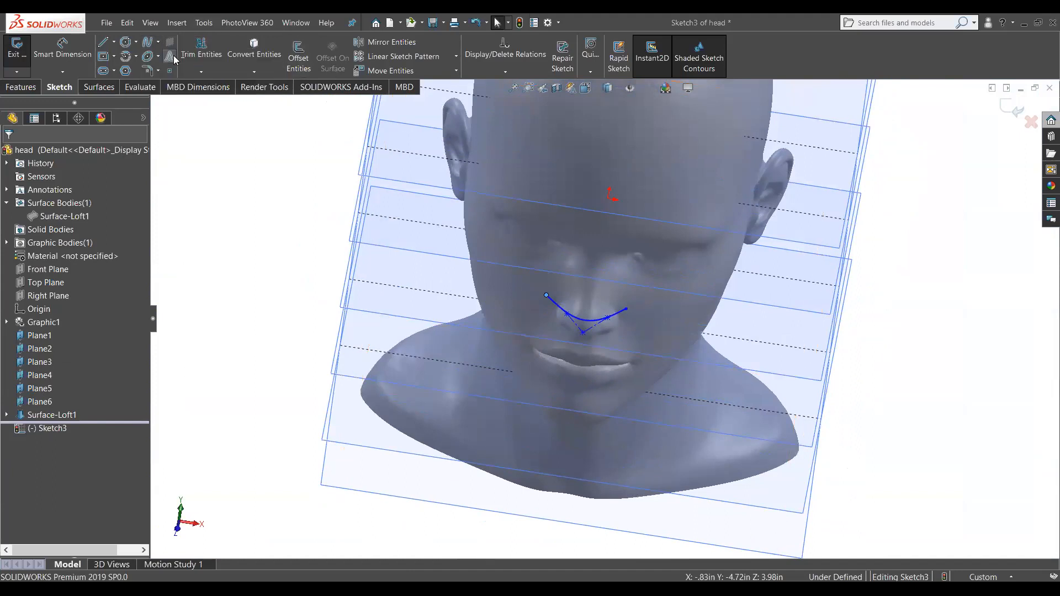
{"action": "left_click", "coordinate": [159, 41]}
{"action": "left_click", "coordinate": [160, 42]}
{"action": "left_click", "coordinate": [160, 43]}
{"action": "left_click", "coordinate": [166, 69]}
{"action": "scroll", "coordinate": [502, 301], "scroll_direction": "down", "scroll_amount": 3}
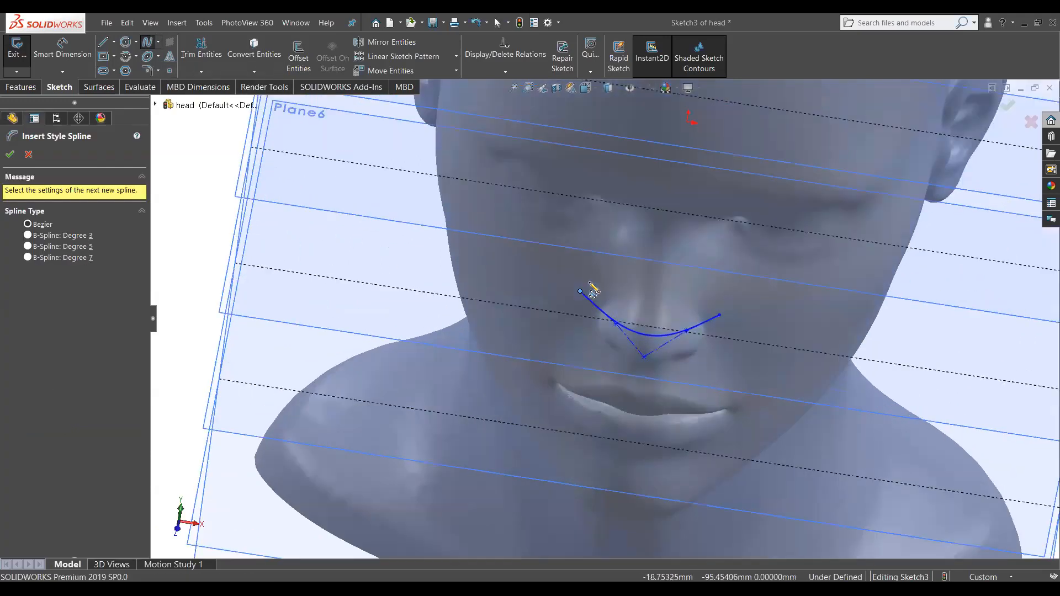
{"action": "scroll", "coordinate": [593, 290], "scroll_direction": "up", "scroll_amount": 3}
{"action": "scroll", "coordinate": [634, 348], "scroll_direction": "down", "scroll_amount": 3}
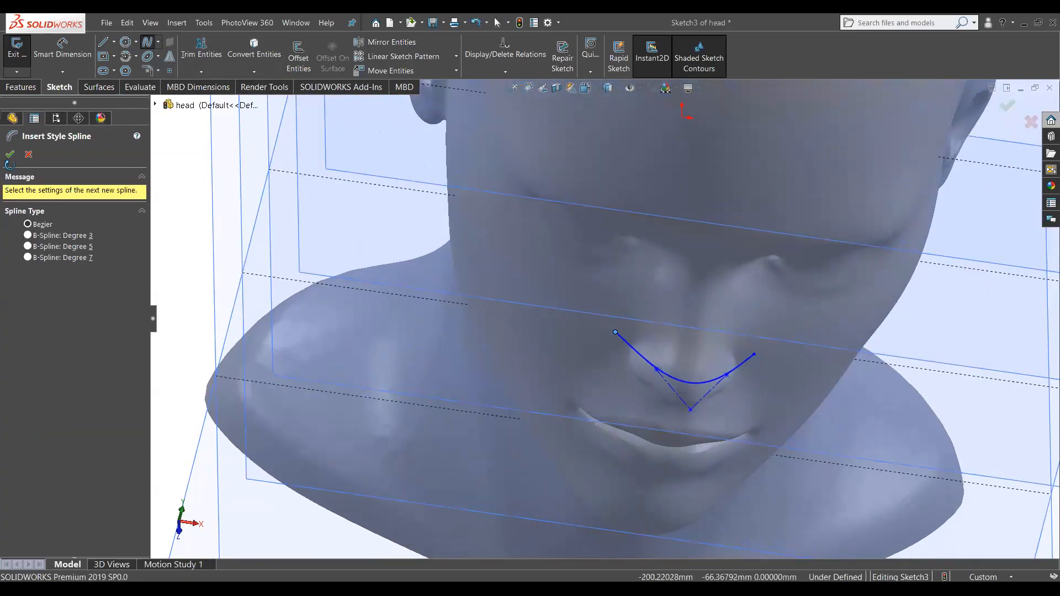
{"action": "key", "text": "Escape"}
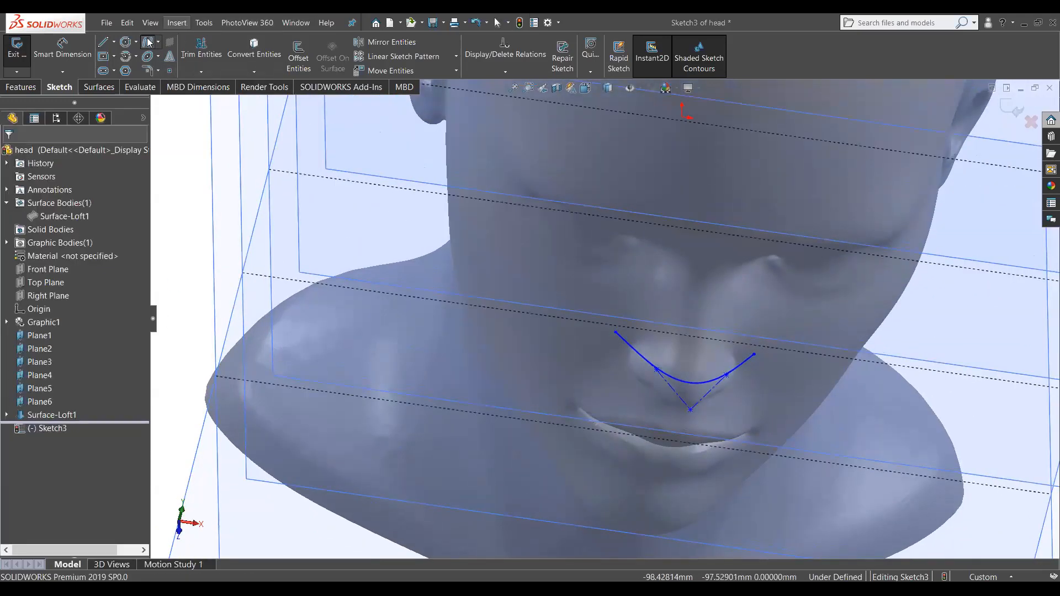
Step: Try to draw a style spline from the nose spline's endpoint outward across the cheek
{"action": "left_click", "coordinate": [147, 41]}
{"action": "left_click", "coordinate": [616, 332]}
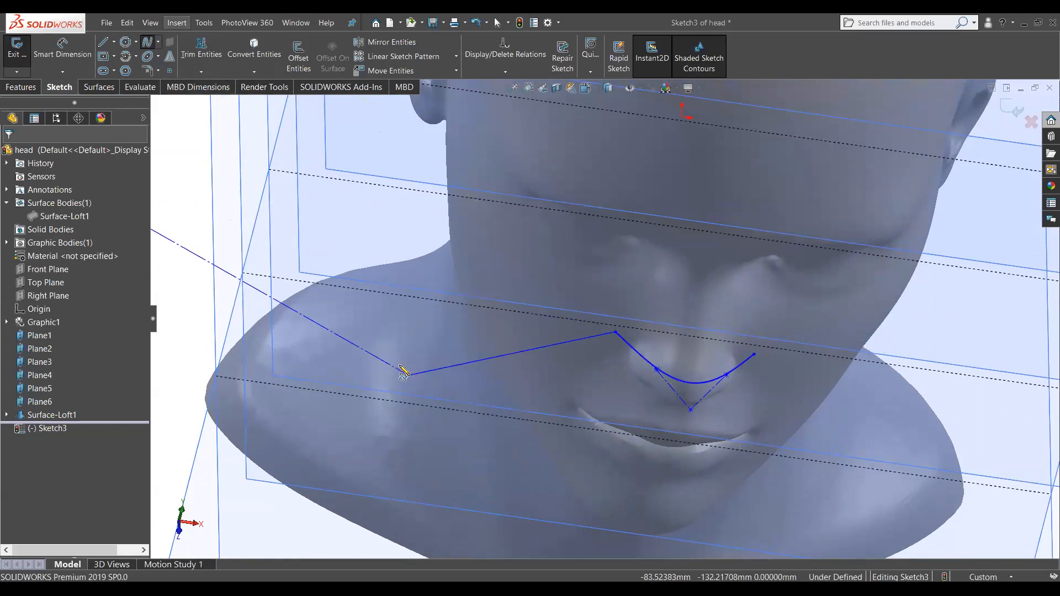
{"action": "left_click", "coordinate": [517, 312]}
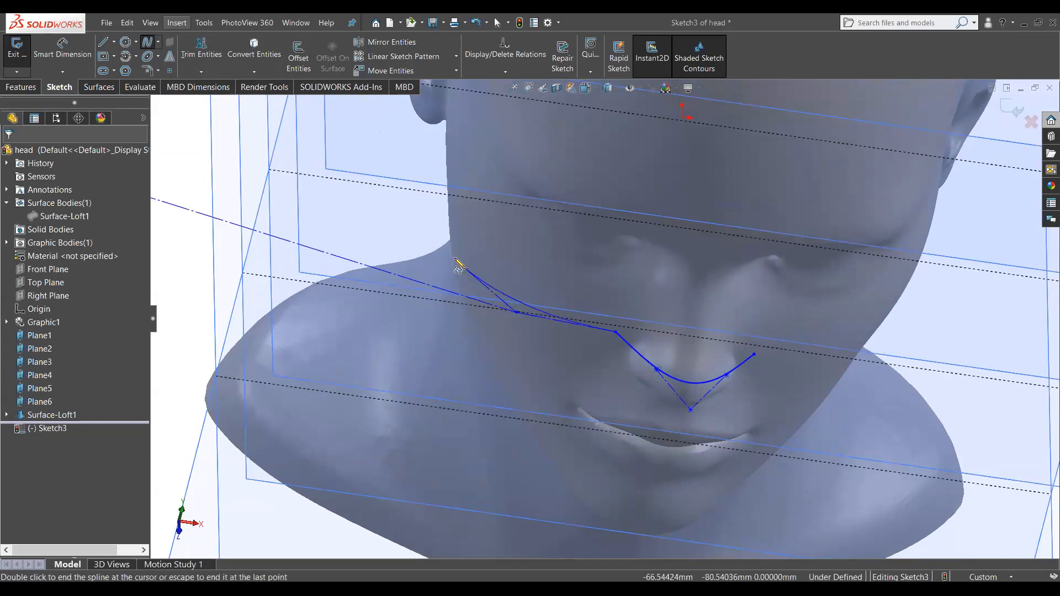
{"action": "left_click", "coordinate": [436, 240]}
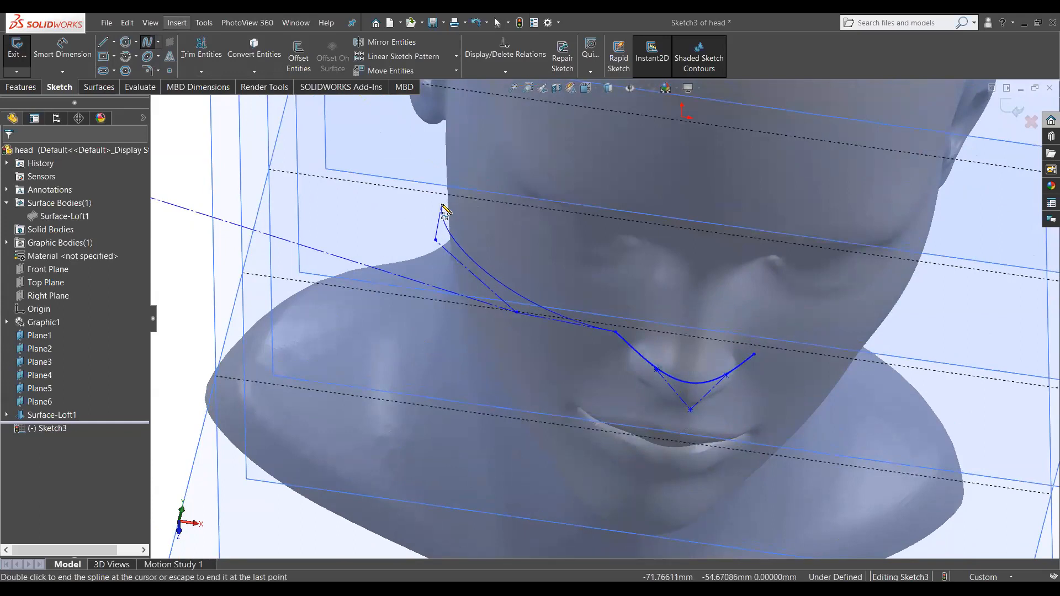
{"action": "middle_click_drag", "start_coordinate": [520, 301], "coordinate": [545, 408]}
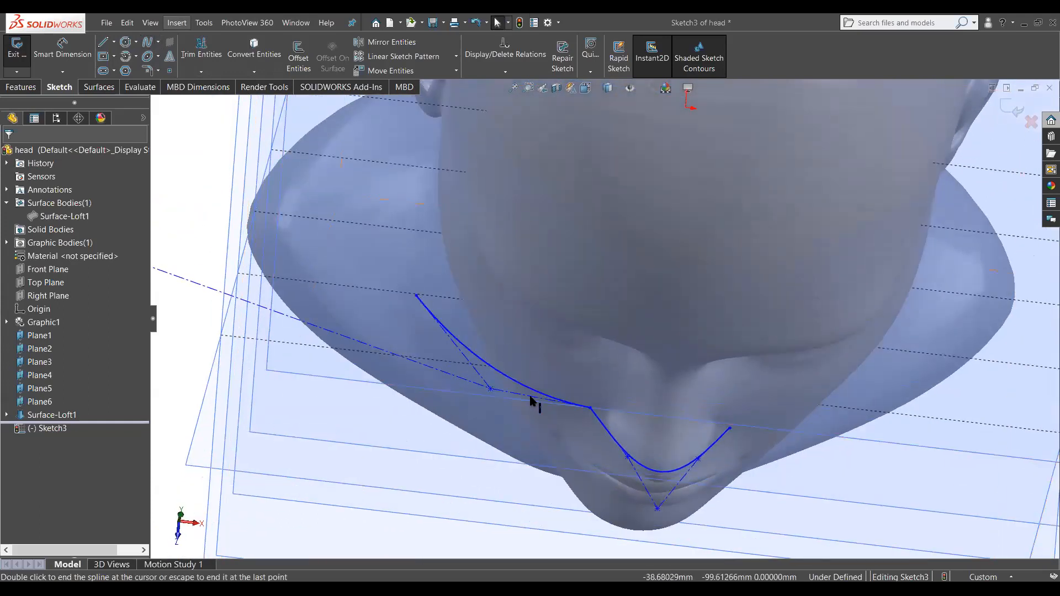
{"action": "key", "text": "f"}
{"action": "key", "text": "ctrl+shift+z"}
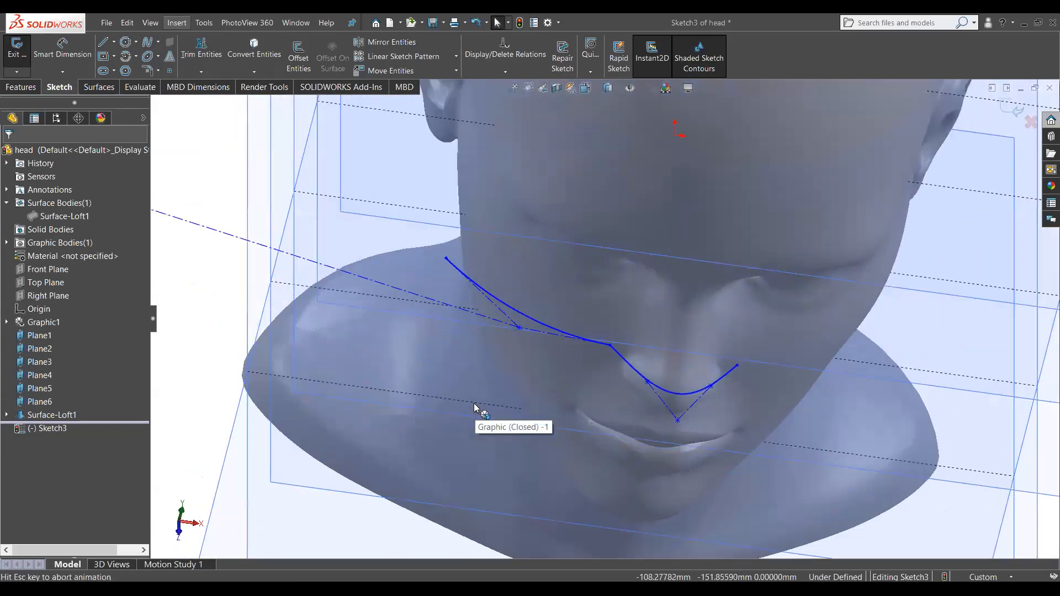
{"action": "key", "text": "ctrl+z"}
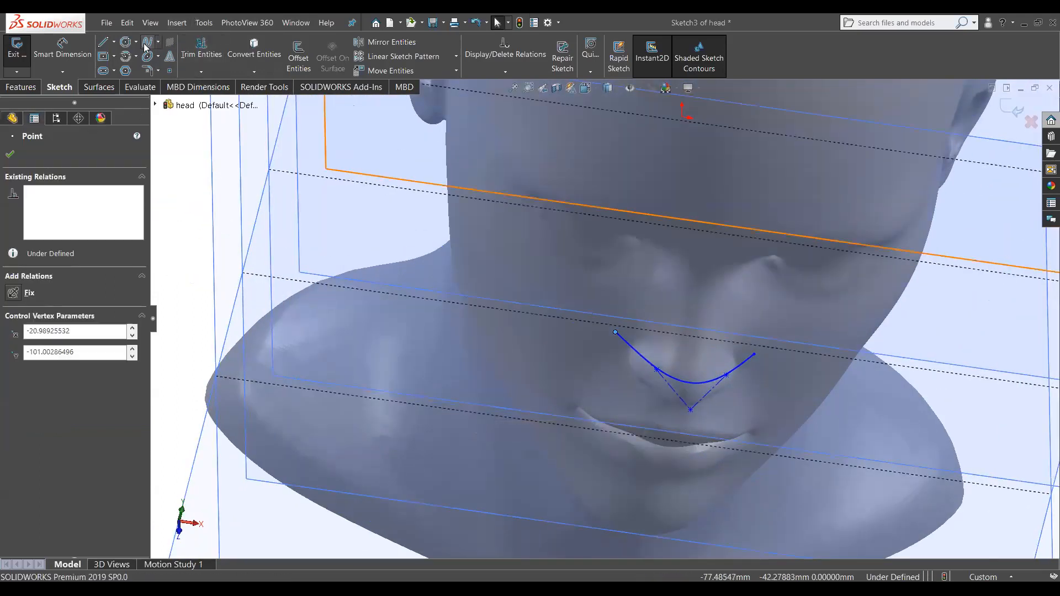
Step: Draw a Bezier style spline from the nose spline's endpoint across the cheek toward the side of the head
{"action": "left_click", "coordinate": [158, 42]}
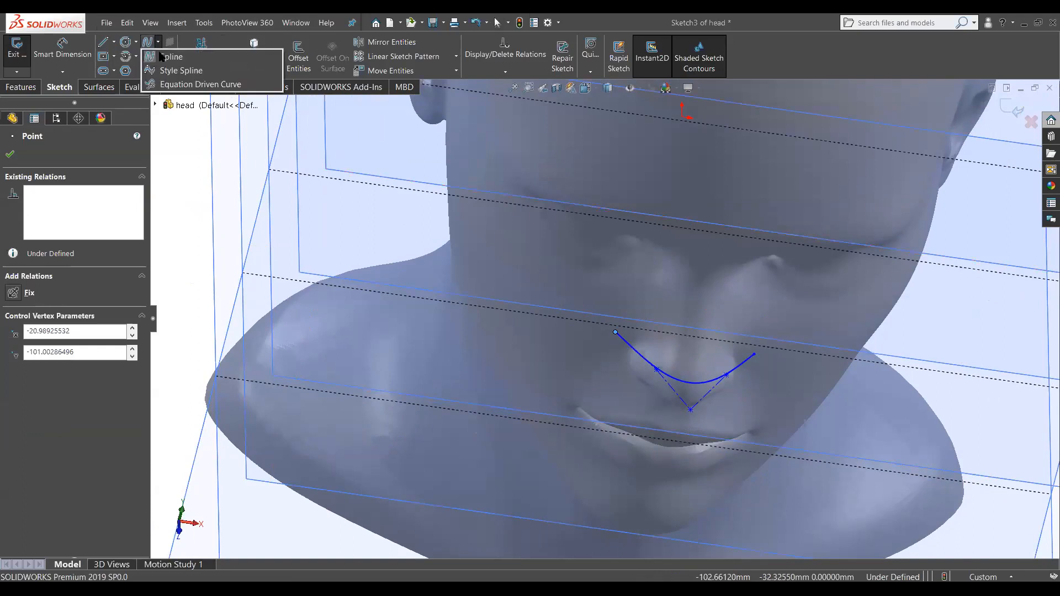
{"action": "left_click", "coordinate": [183, 71]}
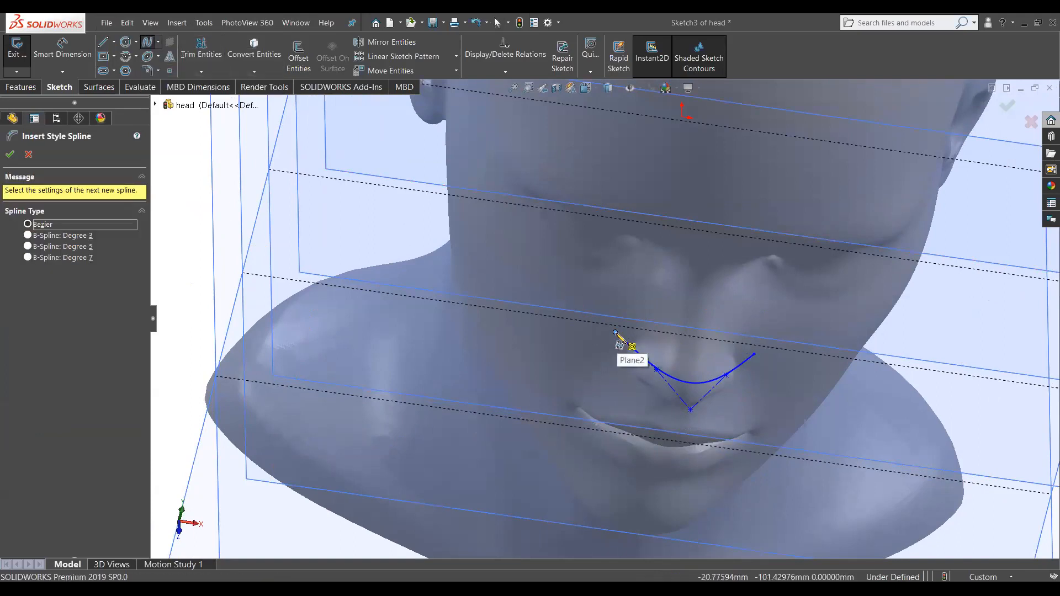
{"action": "double_click", "coordinate": [602, 319]}
{"action": "left_click", "coordinate": [545, 315]}
{"action": "left_click", "coordinate": [443, 244]}
{"action": "double_click", "coordinate": [414, 188]}
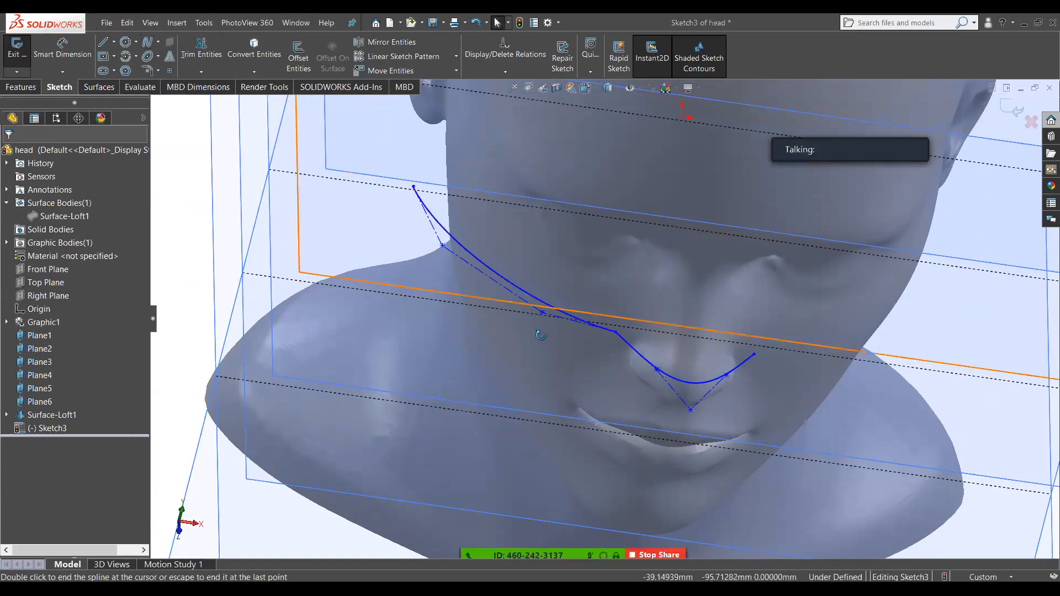
Step: Make the cheek spline's first control leg tangent to the nose spline at their shared endpoint
{"action": "middle_click_drag", "start_coordinate": [541, 335], "coordinate": [543, 376]}
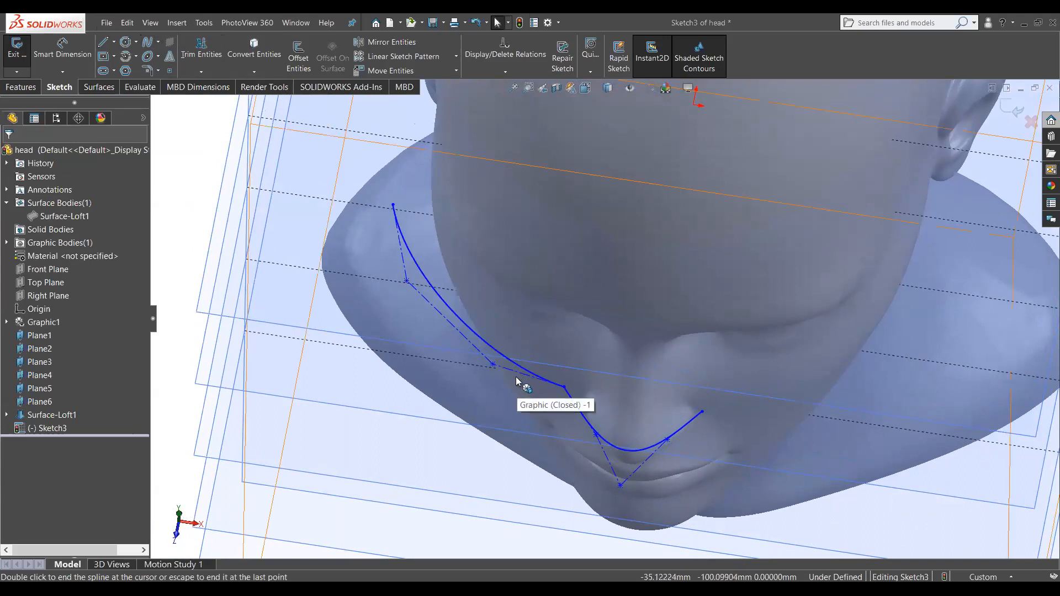
{"action": "middle_click_drag", "start_coordinate": [547, 386], "coordinate": [280, 421]}
{"action": "scroll", "coordinate": [472, 362], "scroll_direction": "down", "scroll_amount": 5}
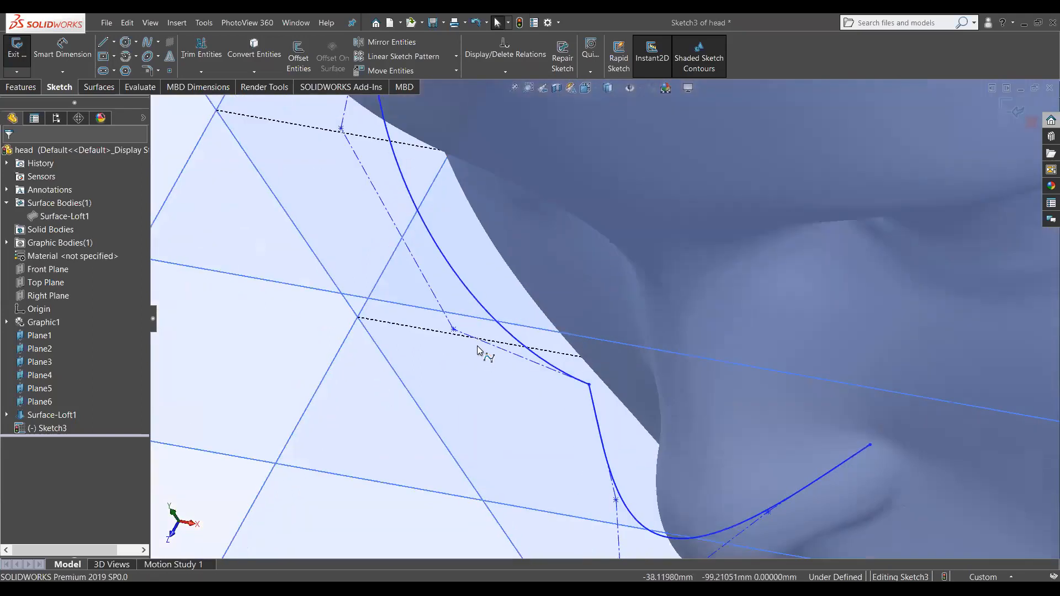
{"action": "left_click", "coordinate": [485, 346]}
{"action": "double_click", "coordinate": [596, 409]}
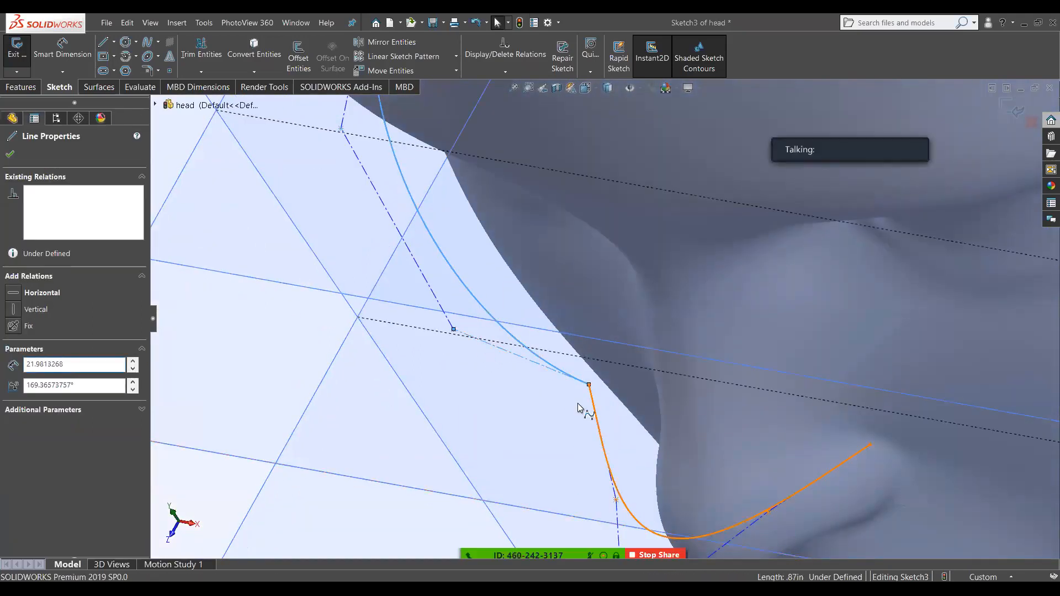
{"action": "left_click", "coordinate": [13, 366]}
Step: Move the splines' shared point to about -23.1, -98.7 and adjust the cheek spline's outer control vertex
{"action": "middle_click_drag", "start_coordinate": [632, 403], "coordinate": [535, 355]}
{"action": "left_click_drag", "start_coordinate": [534, 331], "coordinate": [562, 306]}
{"action": "middle_click_drag", "start_coordinate": [562, 307], "coordinate": [665, 184]}
{"action": "scroll", "coordinate": [537, 367], "scroll_direction": "up", "scroll_amount": 1}
{"action": "scroll", "coordinate": [717, 166], "scroll_direction": "up", "scroll_amount": 7}
{"action": "scroll", "coordinate": [769, 153], "scroll_direction": "down", "scroll_amount": 4}
{"action": "middle_click_drag", "start_coordinate": [634, 283], "coordinate": [665, 435]}
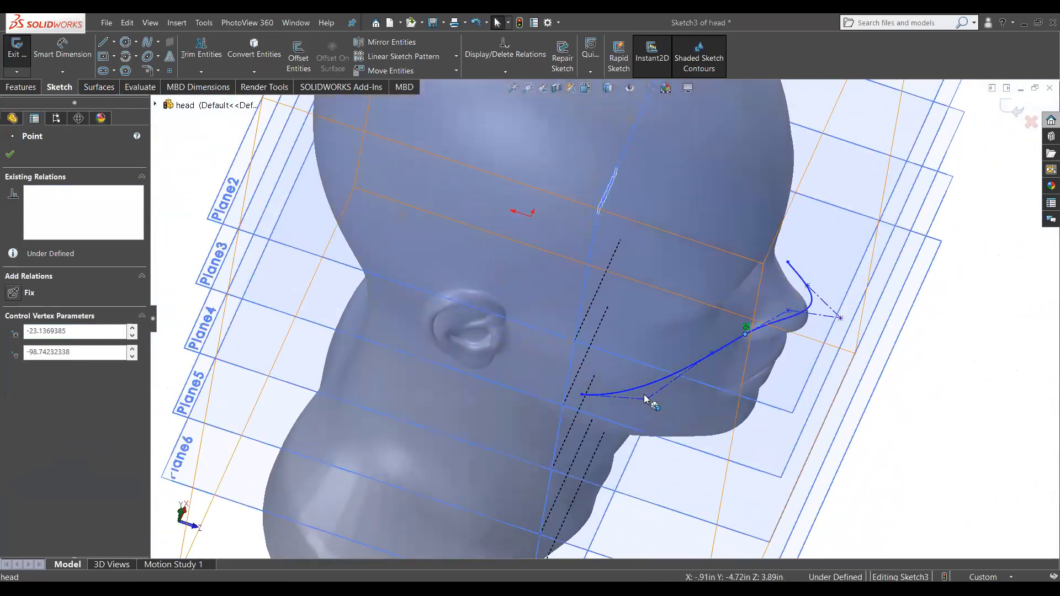
{"action": "left_click", "coordinate": [659, 386]}
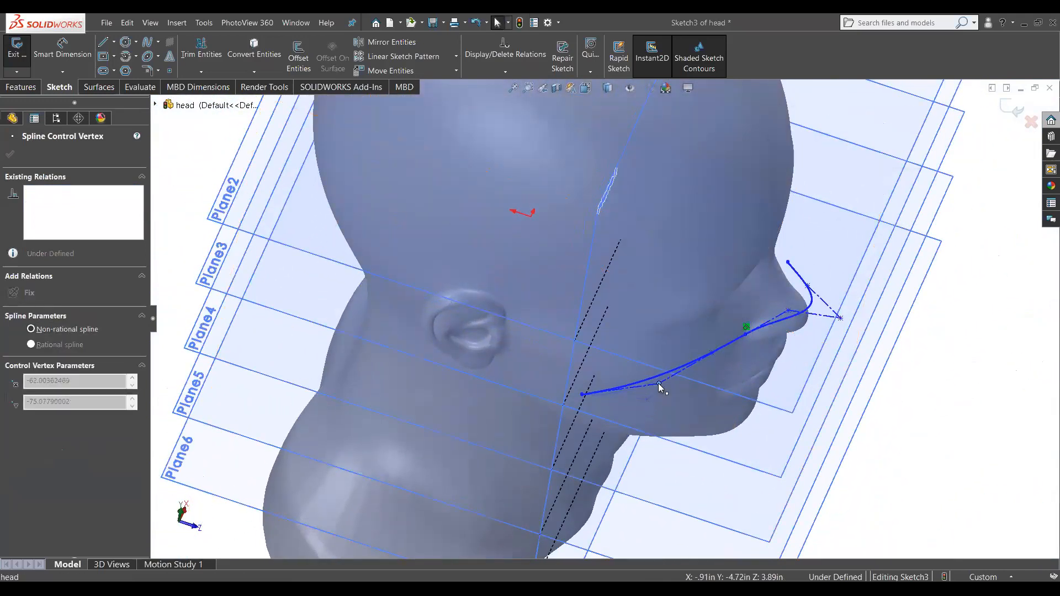
{"action": "left_click", "coordinate": [658, 384]}
{"action": "middle_click_drag", "start_coordinate": [657, 383], "coordinate": [561, 376]}
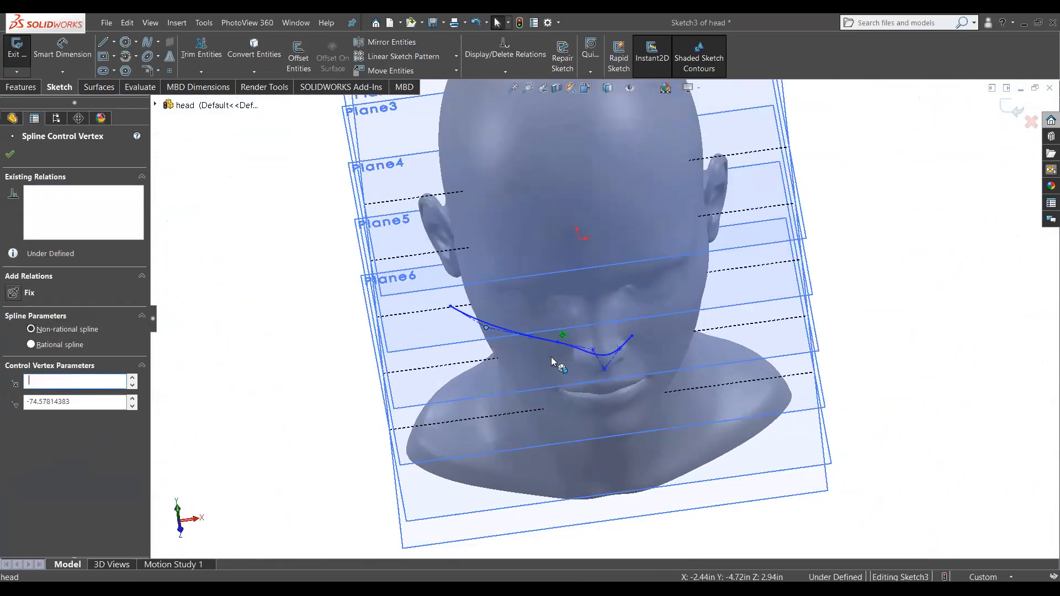
{"action": "left_click", "coordinate": [234, 290]}
Step: View the sketch straight on and pull the cheek spline's control vertices and shared point outward so the curve clears the cheek
{"action": "key", "text": "ctrl+8"}
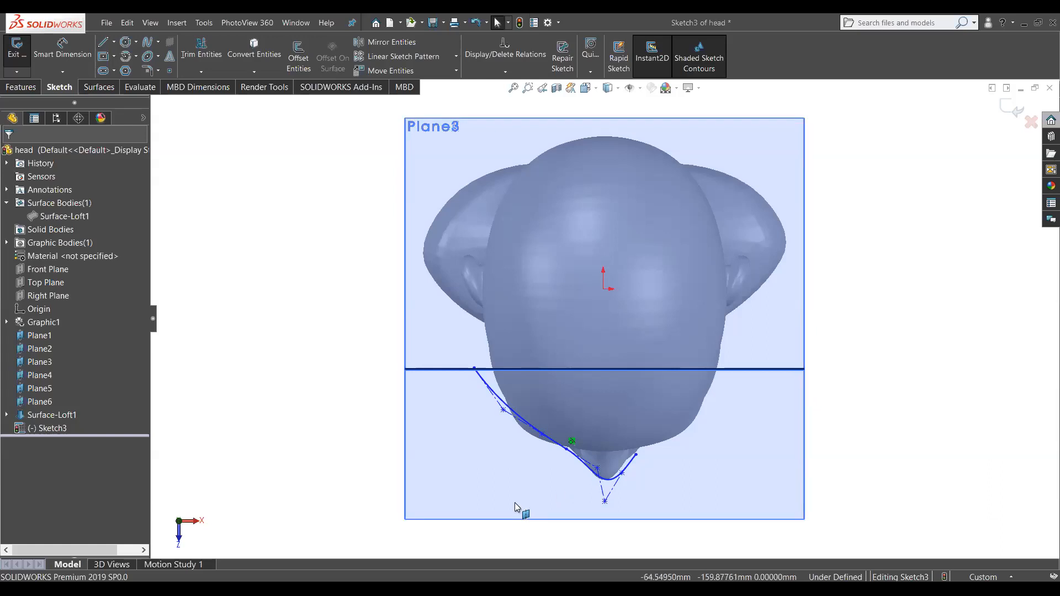
{"action": "scroll", "coordinate": [525, 497], "scroll_direction": "down", "scroll_amount": 5}
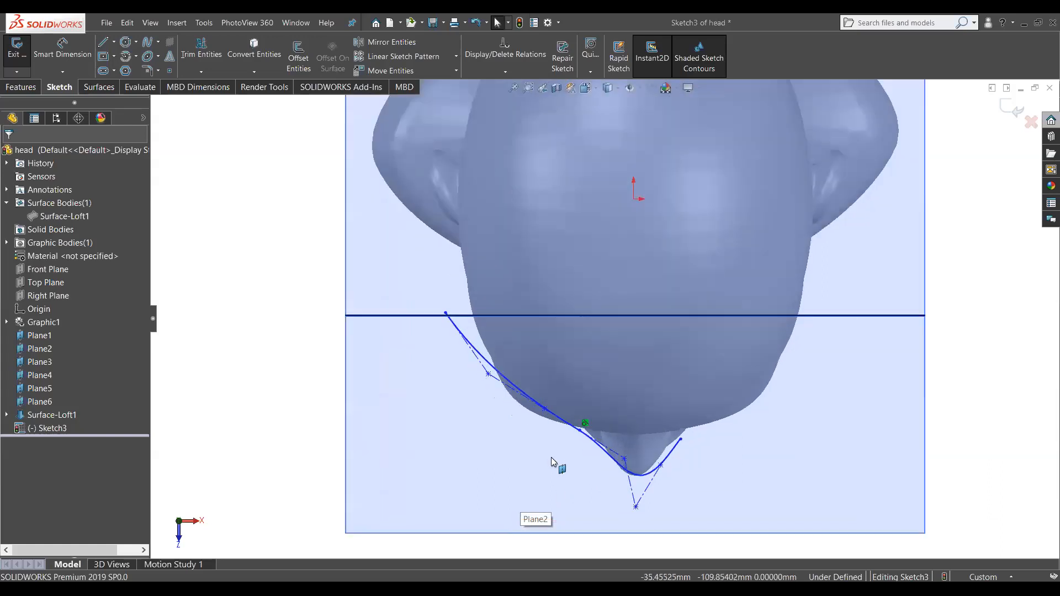
{"action": "scroll", "coordinate": [585, 388], "scroll_direction": "down", "scroll_amount": 2}
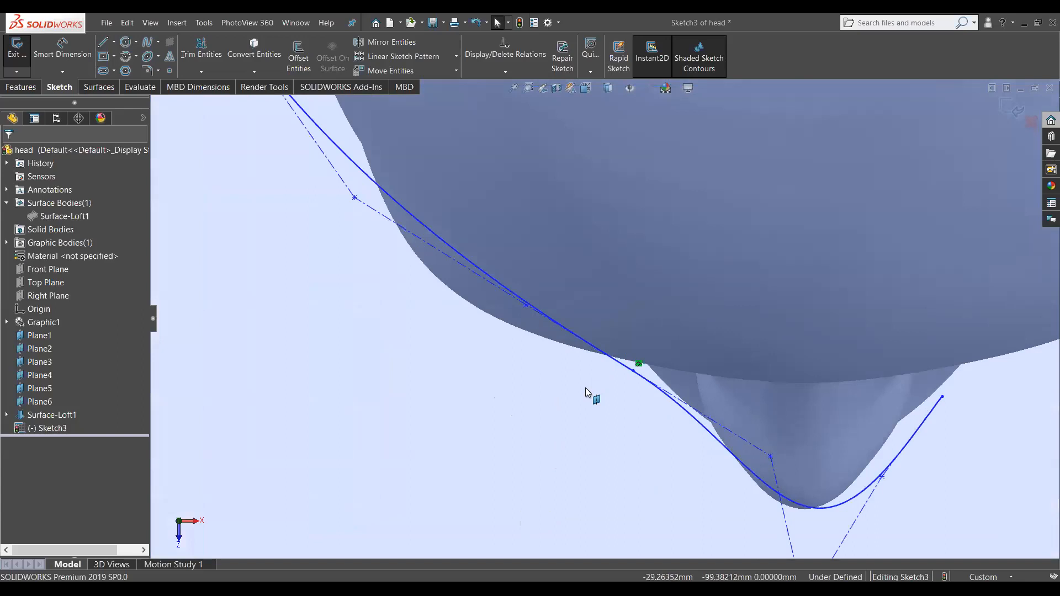
{"action": "left_click_drag", "start_coordinate": [431, 238], "coordinate": [420, 271]}
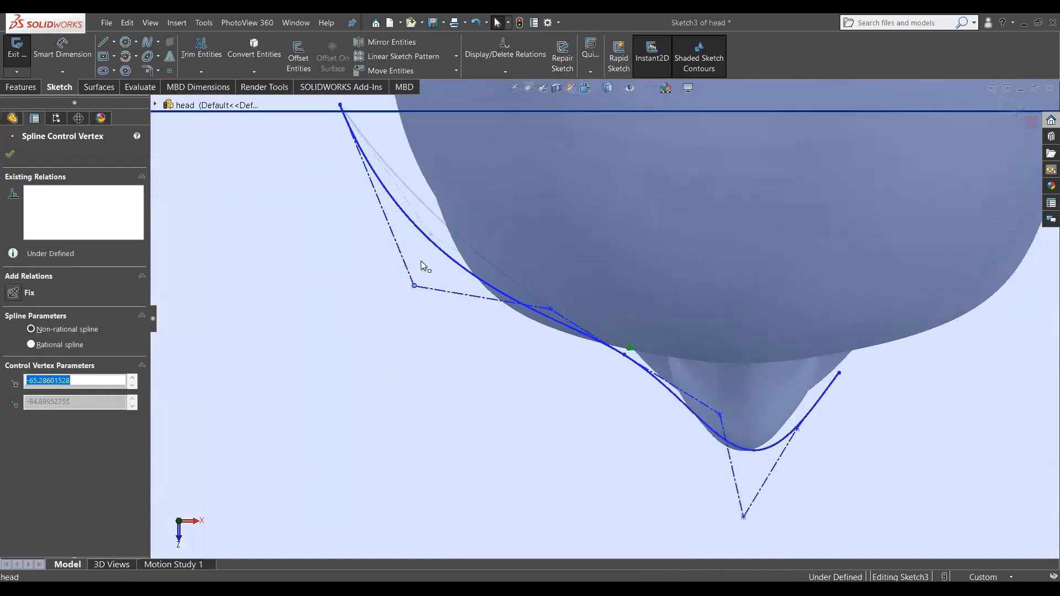
{"action": "left_click", "coordinate": [558, 358]}
{"action": "left_click", "coordinate": [551, 310]}
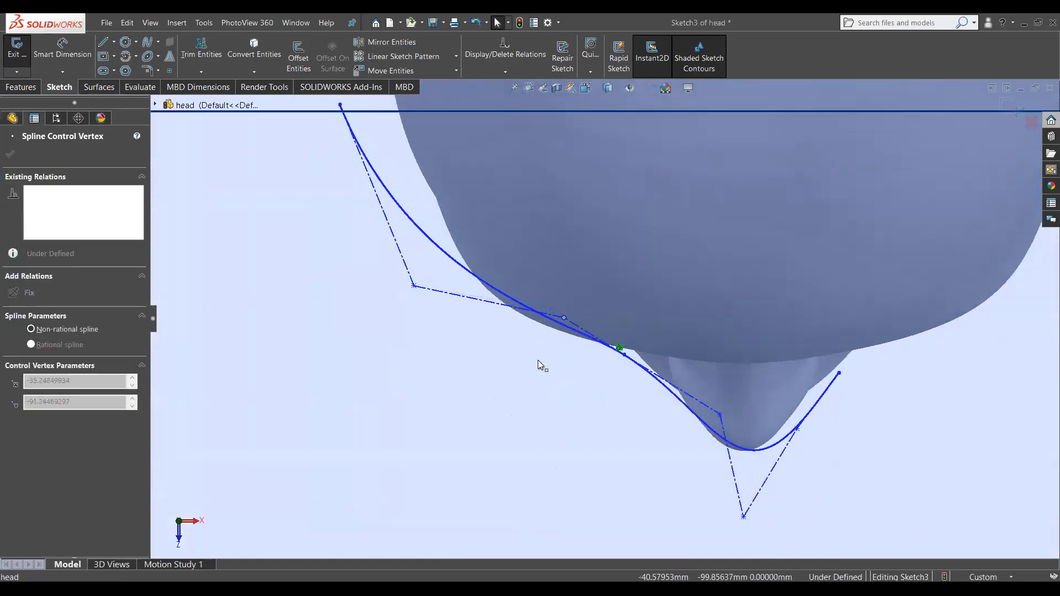
{"action": "left_click", "coordinate": [620, 348]}
{"action": "left_click_drag", "start_coordinate": [622, 356], "coordinate": [596, 357]}
{"action": "left_click", "coordinate": [561, 479]}
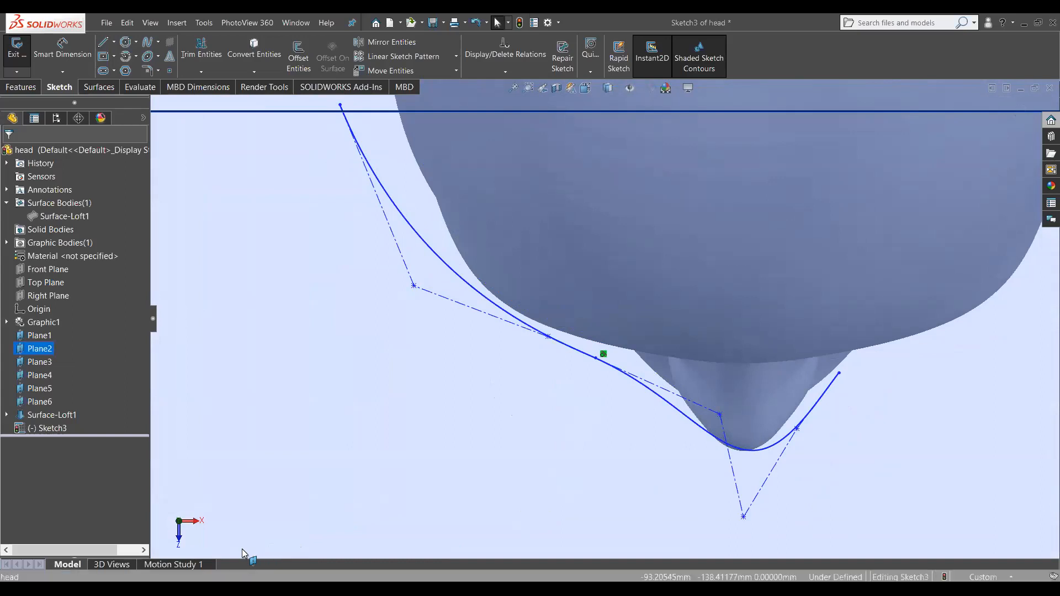
Step: Fit the nose spline around the nose by repositioning its cheek-side control vertex, its tip vertex and the point shared with the cheek spline
{"action": "scroll", "coordinate": [740, 436], "scroll_direction": "down", "scroll_amount": 2}
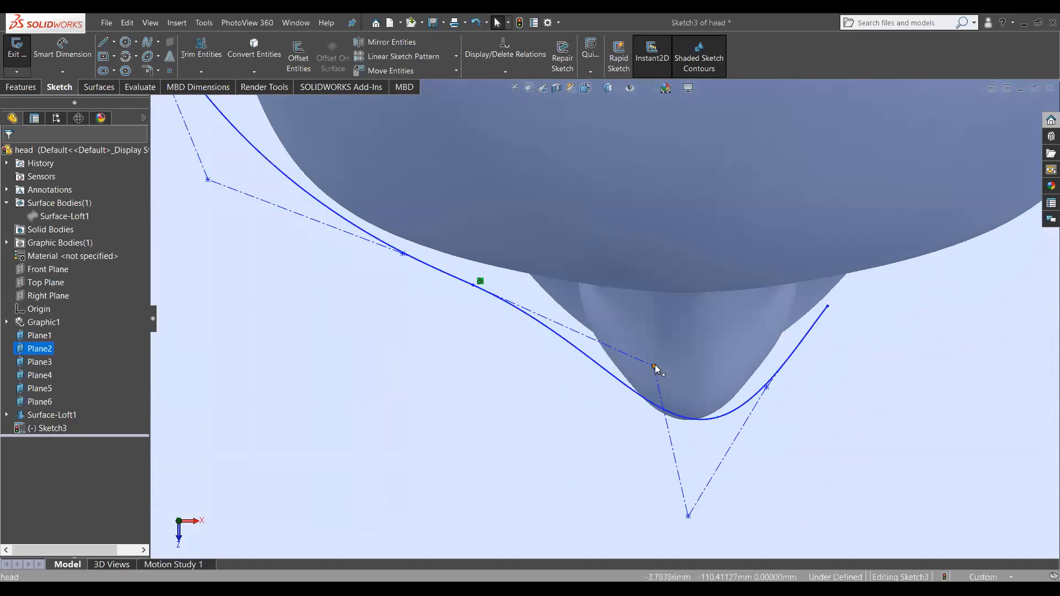
{"action": "left_click_drag", "start_coordinate": [655, 368], "coordinate": [565, 380]}
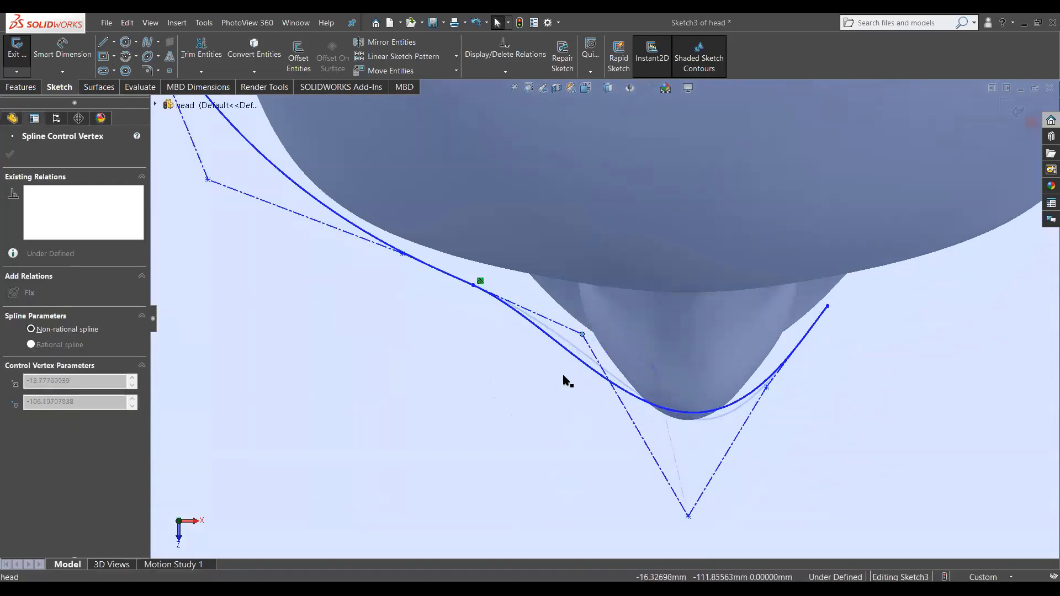
{"action": "left_click", "coordinate": [633, 431]}
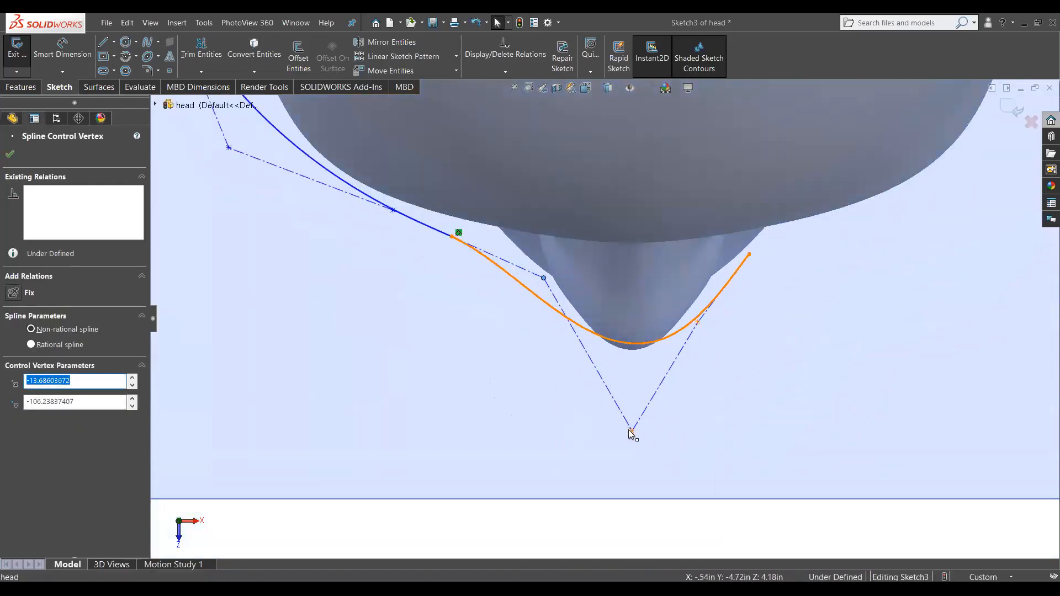
{"action": "left_click_drag", "start_coordinate": [633, 431], "coordinate": [636, 457]}
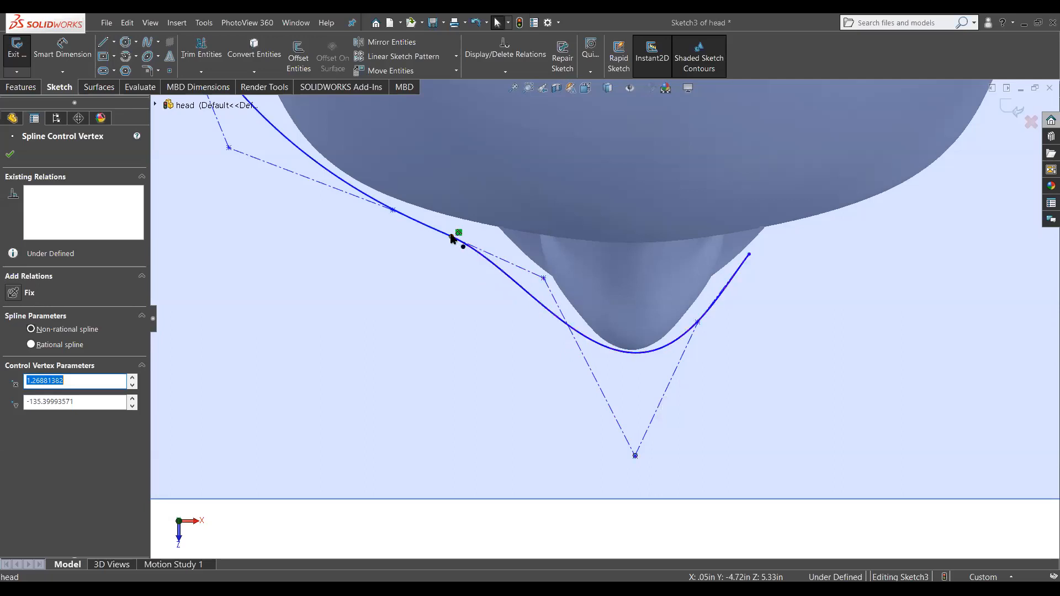
{"action": "left_click_drag", "start_coordinate": [452, 239], "coordinate": [485, 248]}
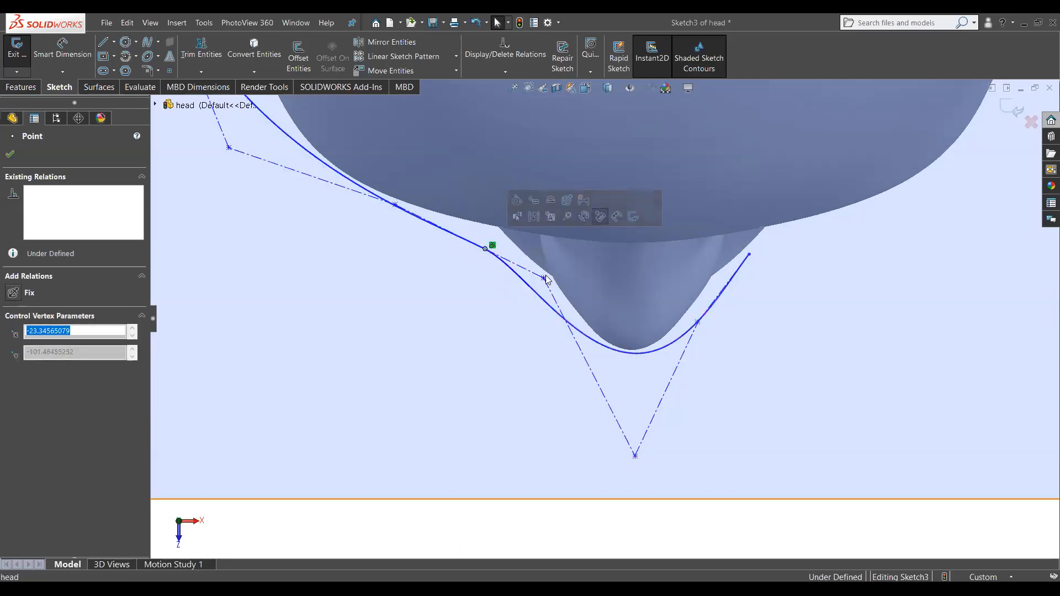
{"action": "left_click_drag", "start_coordinate": [546, 281], "coordinate": [547, 284]}
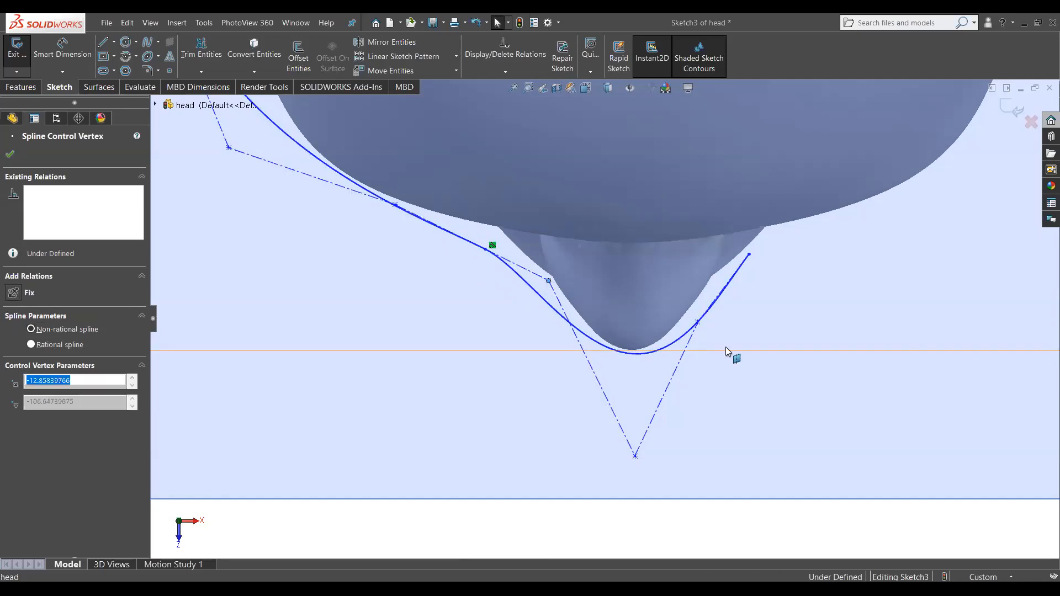
Step: Move the nose spline's opposite side control vertex closer to the face and align it horizontally with the cheek-side vertex
{"action": "left_click_drag", "start_coordinate": [701, 327], "coordinate": [715, 288]}
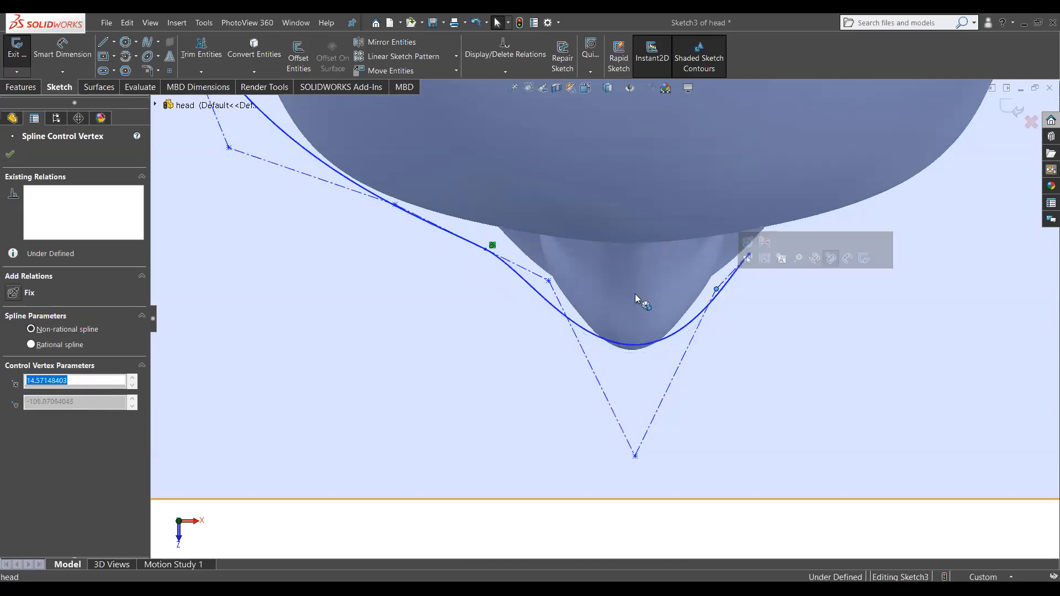
{"action": "left_click", "coordinate": [550, 282], "text": "ctrl"}
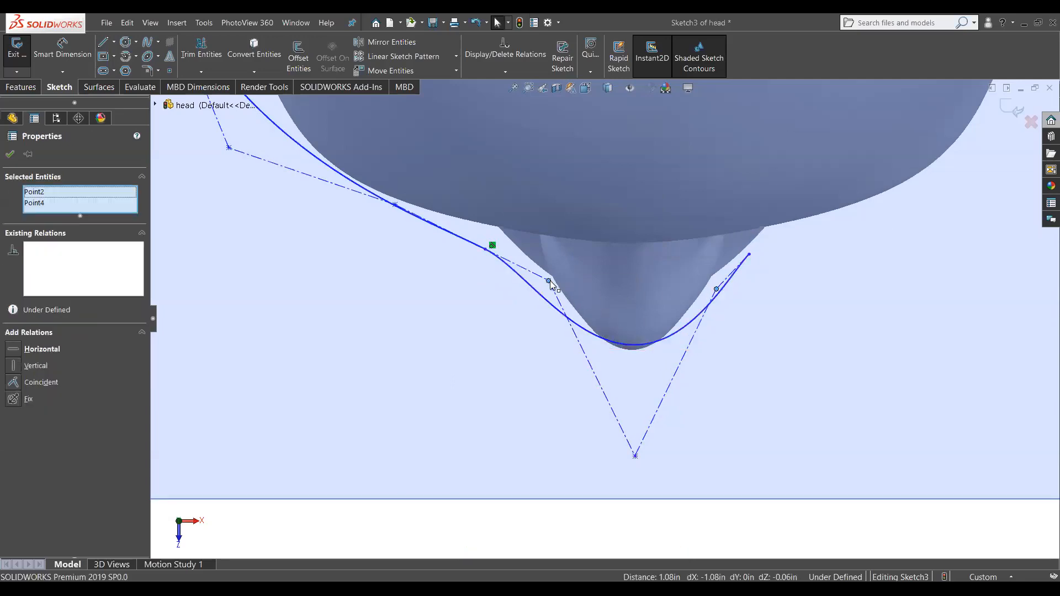
{"action": "left_click", "coordinate": [13, 351]}
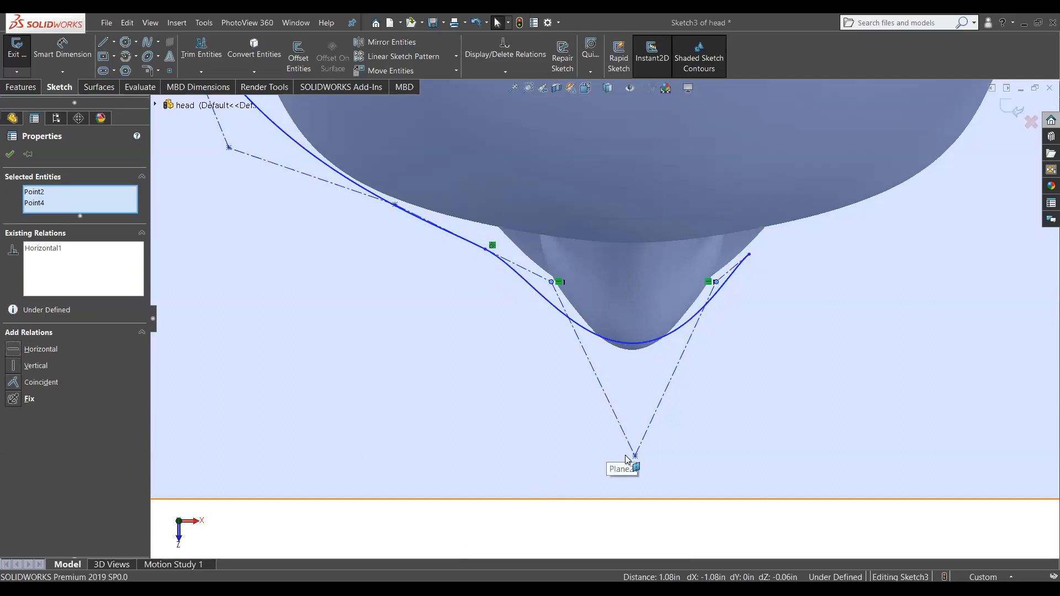
Step: Pull the nose spline's tip control vertex farther out to about -137.9 and align it vertically with the origin
{"action": "left_click_drag", "start_coordinate": [635, 456], "coordinate": [634, 474]}
{"action": "key", "text": "f"}
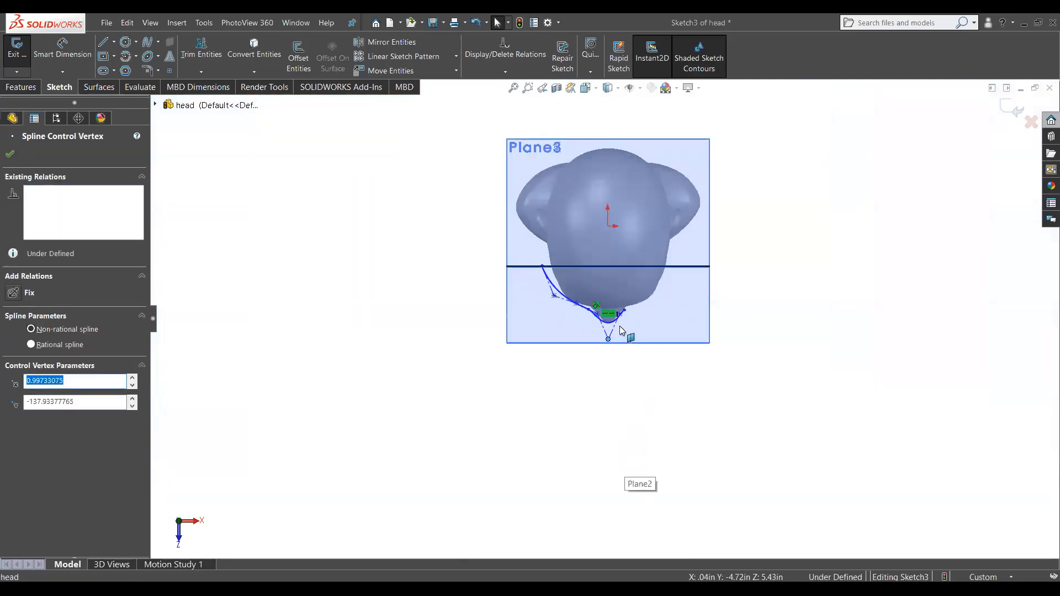
{"action": "scroll", "coordinate": [614, 265], "scroll_direction": "down", "scroll_amount": 2}
{"action": "left_click", "coordinate": [606, 209], "text": "ctrl"}
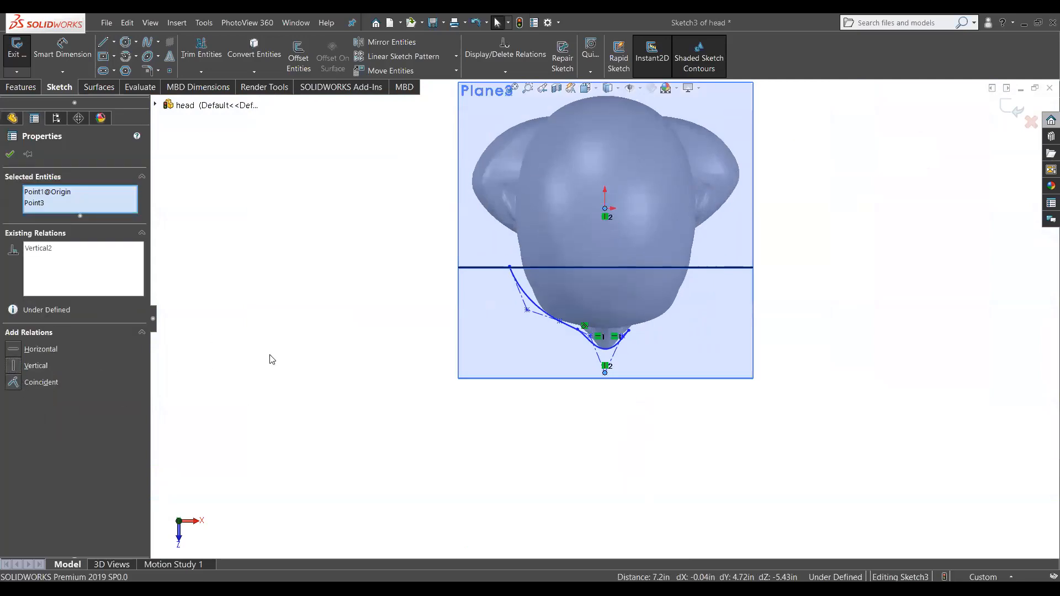
Step: Move the nose spline's side control vertices slightly and pull its tip control vertex farther out to about -140.9
{"action": "left_click", "coordinate": [332, 360]}
{"action": "scroll", "coordinate": [594, 353], "scroll_direction": "down", "scroll_amount": 12}
{"action": "mouse_move", "coordinate": [727, 410]}
{"action": "left_mouse_down"}
{"action": "mouse_move", "coordinate": [737, 353]}
{"action": "mouse_move", "coordinate": [745, 444]}
{"action": "mouse_move", "coordinate": [685, 397]}
{"action": "mouse_move", "coordinate": [738, 455]}
{"action": "mouse_move", "coordinate": [737, 409]}
{"action": "left_mouse_up"}
{"action": "scroll", "coordinate": [663, 259], "scroll_direction": "up", "scroll_amount": 2}
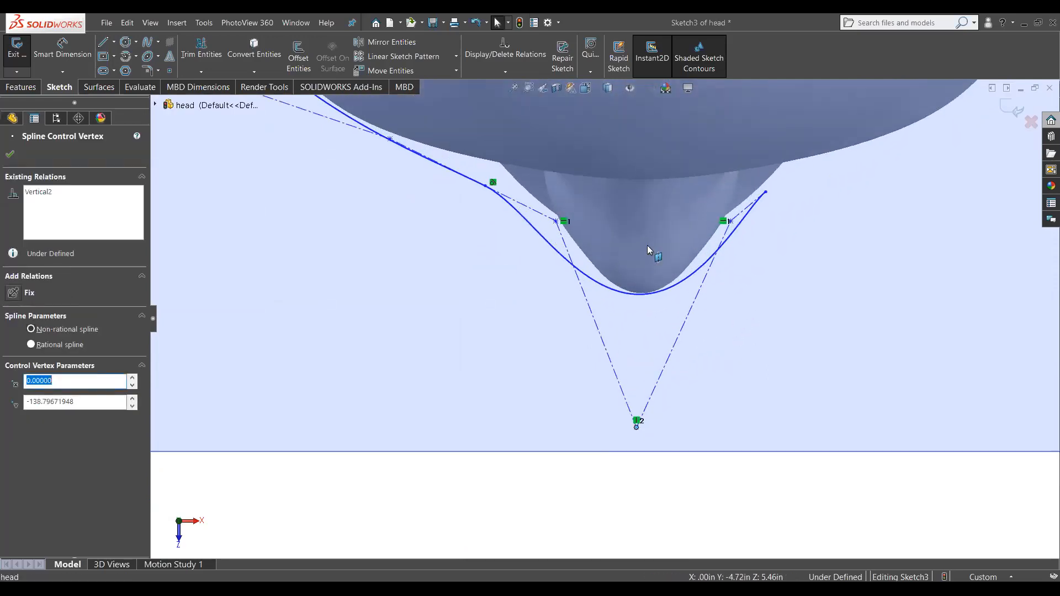
{"action": "scroll", "coordinate": [647, 245], "scroll_direction": "down", "scroll_amount": 1}
{"action": "mouse_move", "coordinate": [529, 226]}
{"action": "left_mouse_down"}
{"action": "mouse_move", "coordinate": [539, 244]}
{"action": "mouse_move", "coordinate": [520, 224]}
{"action": "mouse_move", "coordinate": [561, 319]}
{"action": "mouse_move", "coordinate": [591, 270]}
{"action": "mouse_move", "coordinate": [554, 266]}
{"action": "mouse_move", "coordinate": [530, 237]}
{"action": "mouse_move", "coordinate": [545, 234]}
{"action": "left_mouse_up"}
{"action": "left_click_drag", "start_coordinate": [629, 474], "coordinate": [659, 453]}
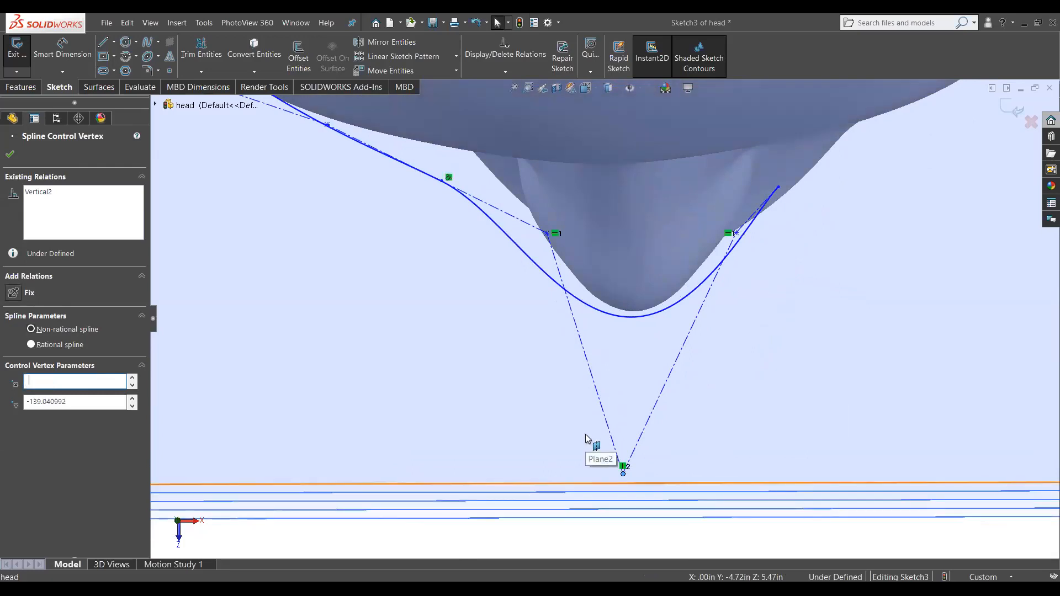
{"action": "left_click", "coordinate": [599, 494]}
{"action": "key", "text": "ctrl+8"}
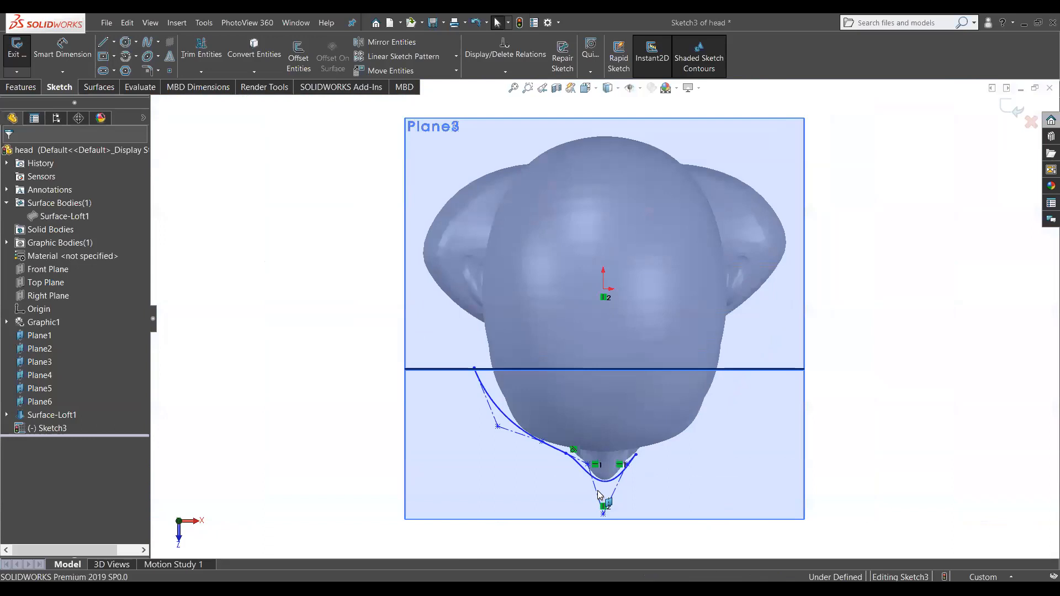
{"action": "scroll", "coordinate": [606, 473], "scroll_direction": "down", "scroll_amount": 3}
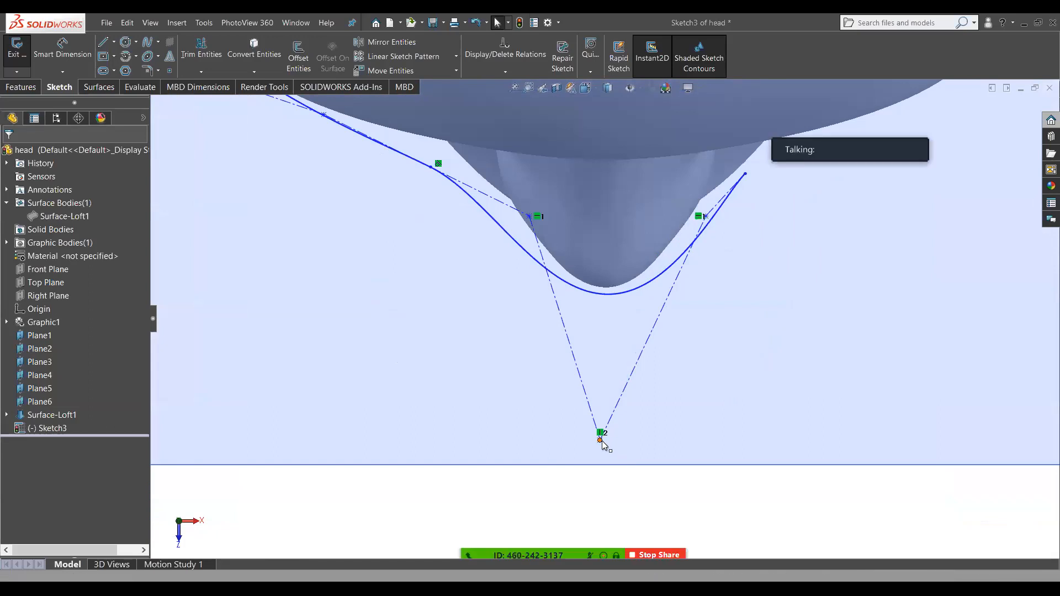
{"action": "left_click_drag", "start_coordinate": [602, 443], "coordinate": [764, 454]}
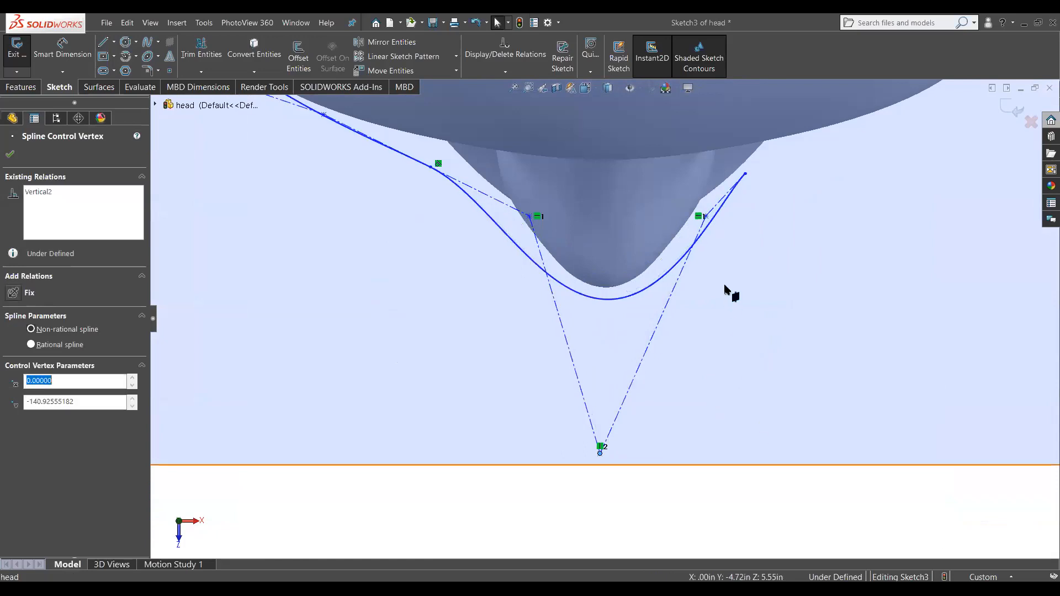
Step: Delete the nose tip vertex's vertical relation, reposition it at about 1.8, -140.2, and nudge the nose spline's side vertices closer to the face
{"action": "right_click", "coordinate": [601, 455]}
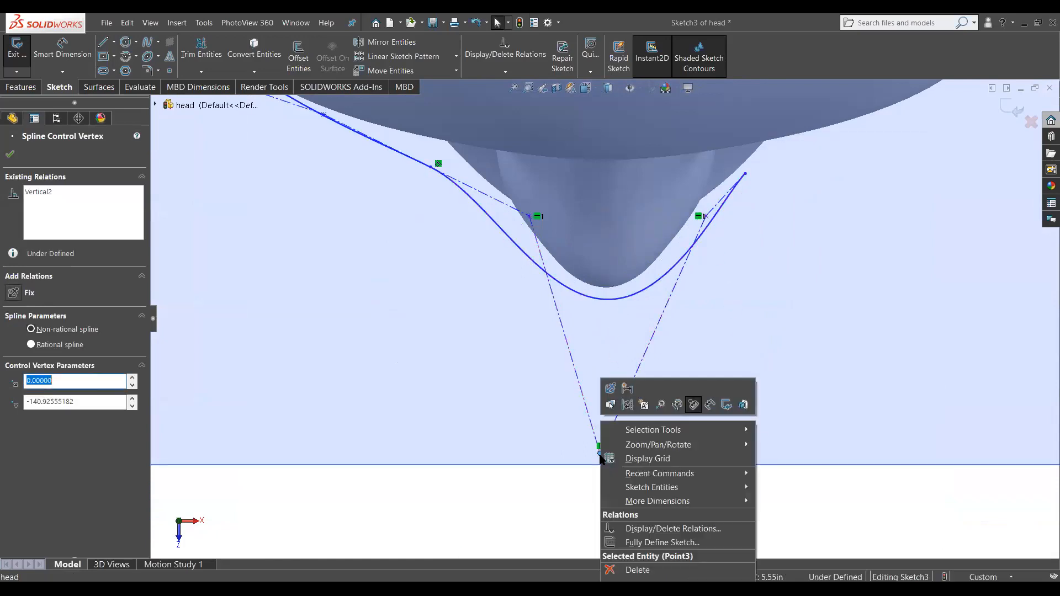
{"action": "left_click", "coordinate": [44, 200]}
{"action": "right_click", "coordinate": [44, 196]}
{"action": "left_click", "coordinate": [62, 219]}
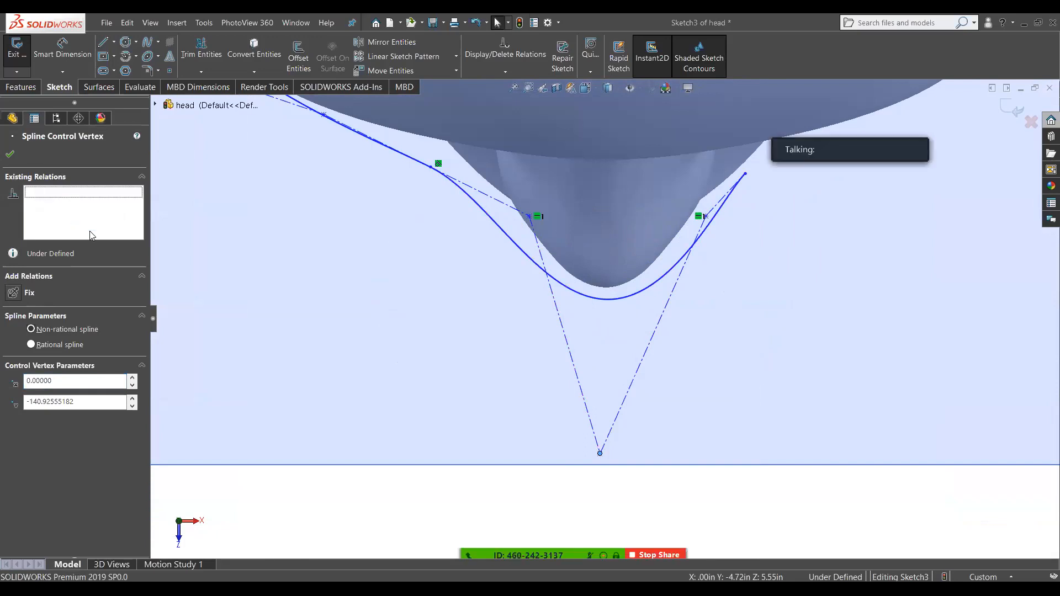
{"action": "left_click_drag", "start_coordinate": [599, 454], "coordinate": [613, 448]}
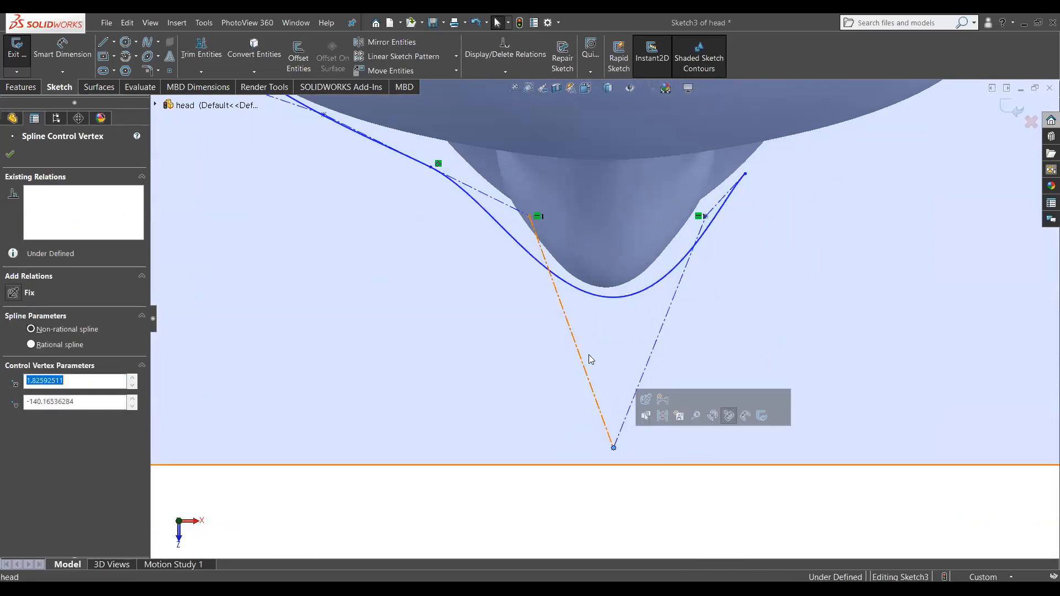
{"action": "mouse_move", "coordinate": [709, 217]}
{"action": "left_mouse_down"}
{"action": "mouse_move", "coordinate": [668, 238]}
{"action": "mouse_move", "coordinate": [700, 220]}
{"action": "mouse_move", "coordinate": [656, 223]}
{"action": "mouse_move", "coordinate": [604, 250]}
{"action": "mouse_move", "coordinate": [630, 258]}
{"action": "mouse_move", "coordinate": [656, 228]}
{"action": "mouse_move", "coordinate": [706, 203]}
{"action": "mouse_move", "coordinate": [699, 208]}
{"action": "left_mouse_up"}
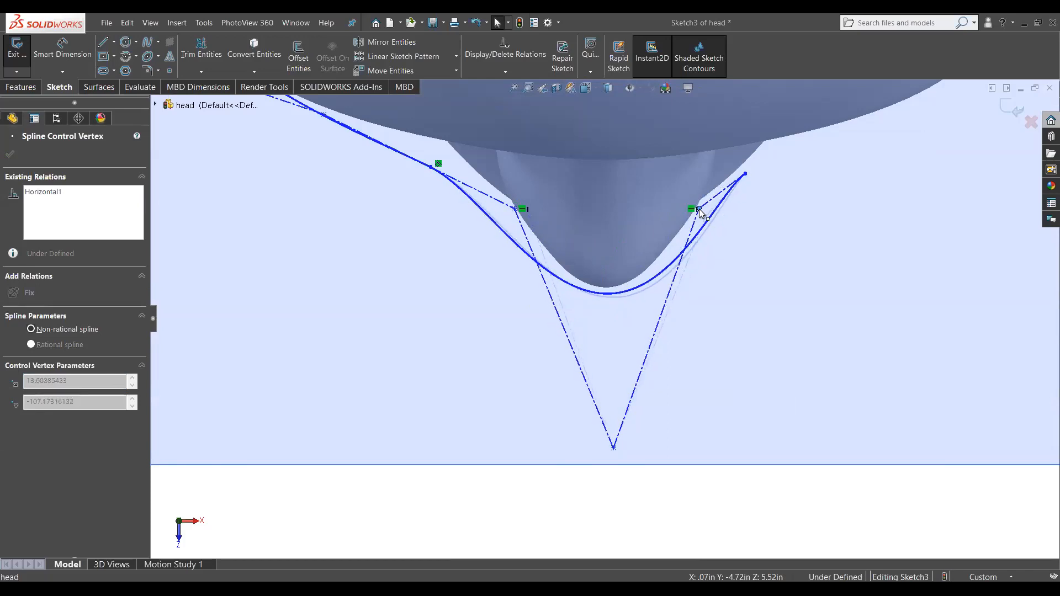
{"action": "left_click", "coordinate": [415, 477]}
Step: Inspect the cheek and nose splines against the face from the side, front and straight above
{"action": "scroll", "coordinate": [581, 404], "scroll_direction": "up", "scroll_amount": 6}
{"action": "middle_click_drag", "start_coordinate": [581, 404], "coordinate": [632, 191]}
{"action": "scroll", "coordinate": [644, 194], "scroll_direction": "up", "scroll_amount": 3}
{"action": "scroll", "coordinate": [666, 264], "scroll_direction": "down", "scroll_amount": 4}
{"action": "middle_click_drag", "start_coordinate": [669, 255], "coordinate": [718, 304]}
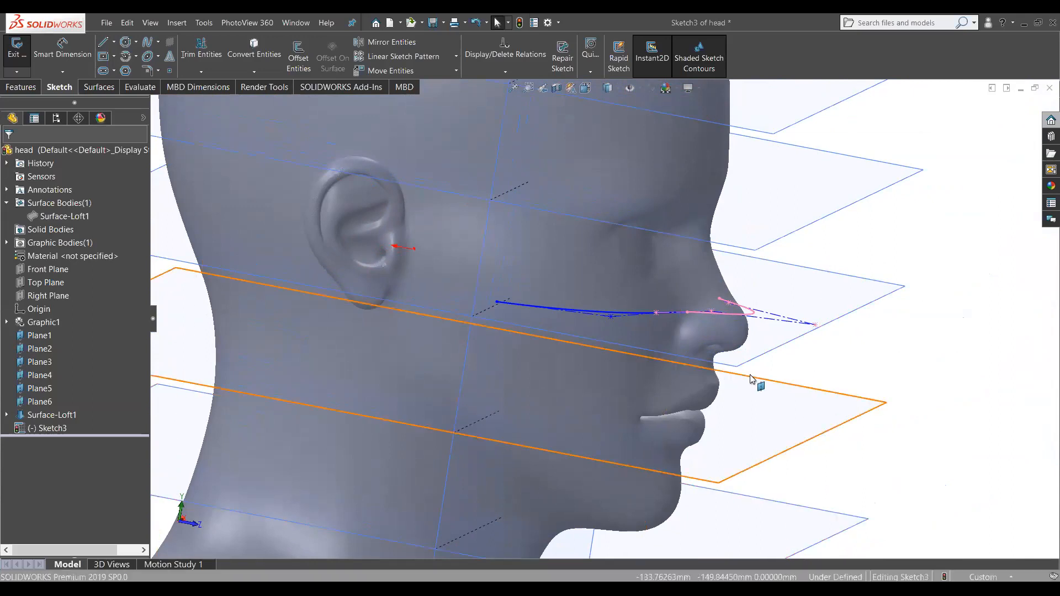
{"action": "middle_click_drag", "start_coordinate": [757, 379], "coordinate": [649, 433]}
{"action": "scroll", "coordinate": [475, 456], "scroll_direction": "up", "scroll_amount": 2}
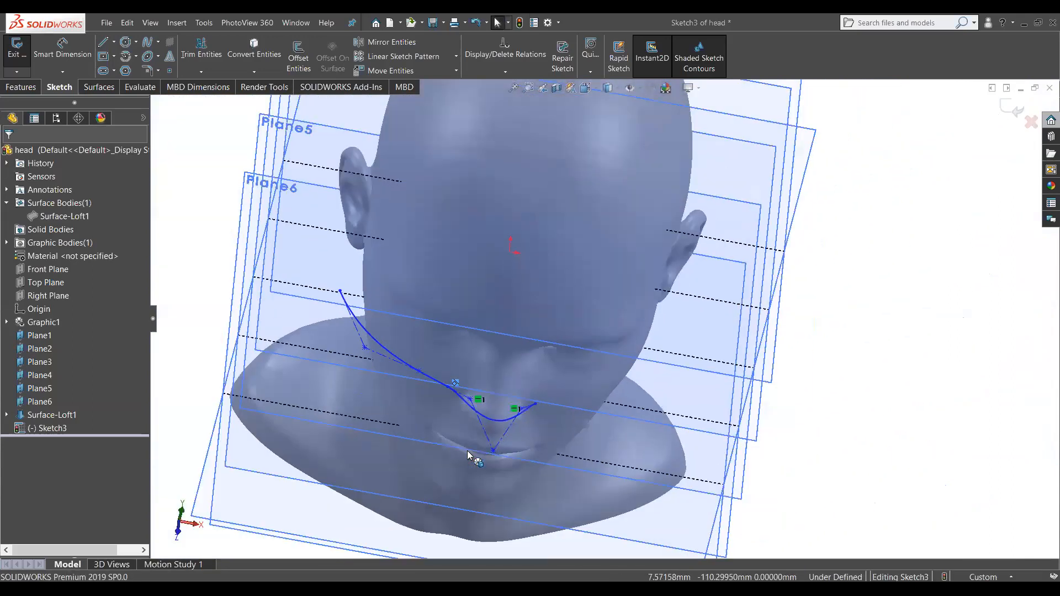
{"action": "key", "text": "ctrl+8"}
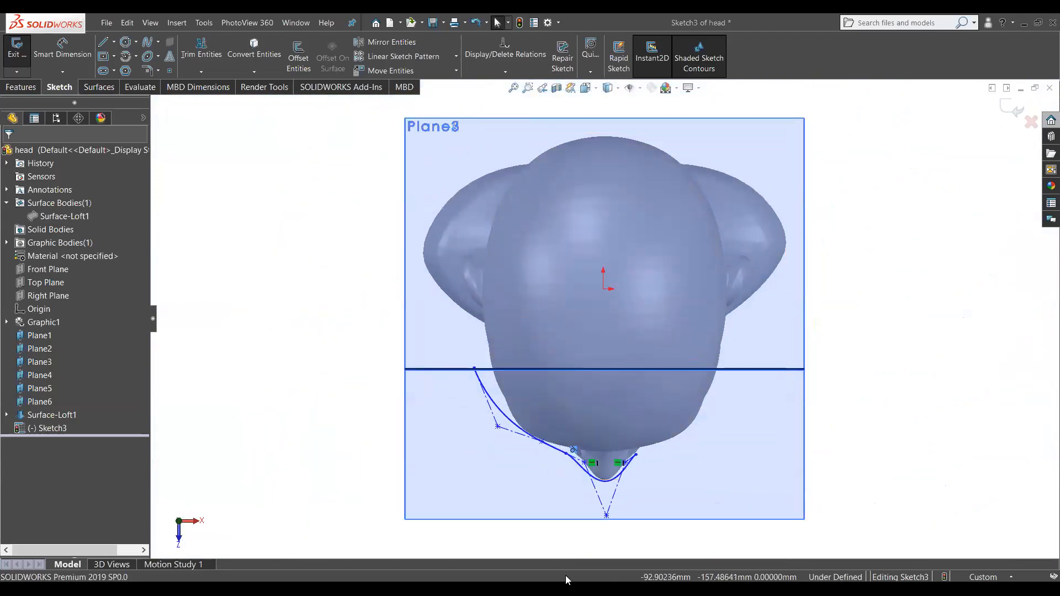
{"action": "scroll", "coordinate": [604, 479], "scroll_direction": "down", "scroll_amount": 3}
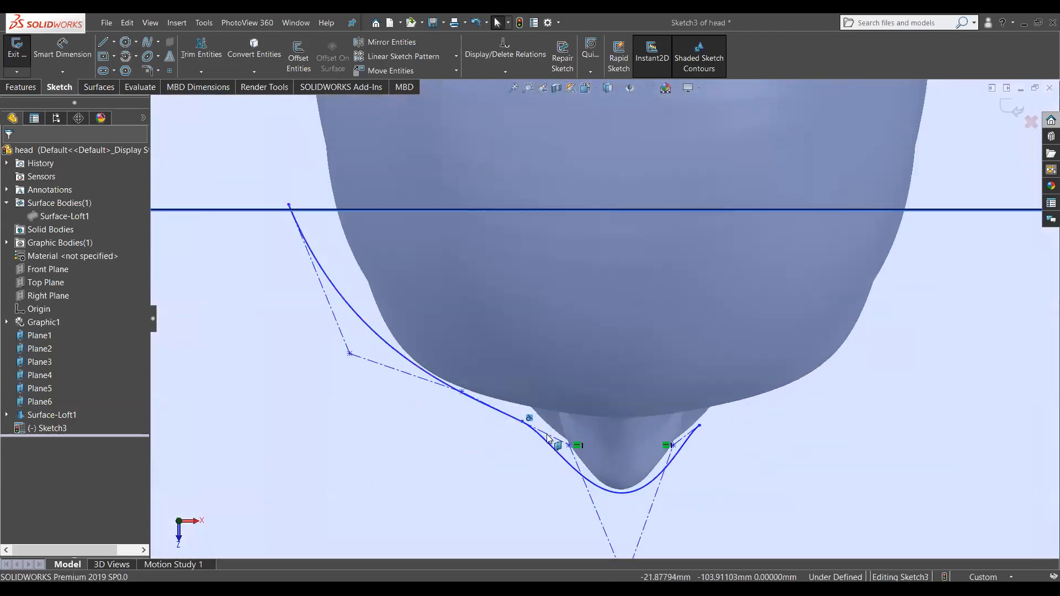
{"action": "scroll", "coordinate": [555, 300], "scroll_direction": "up", "scroll_amount": 3}
Step: Draw a vertical centerline about 247 mm long from the nose spline's tip vertex to beyond the back of the head
{"action": "left_click", "coordinate": [114, 41]}
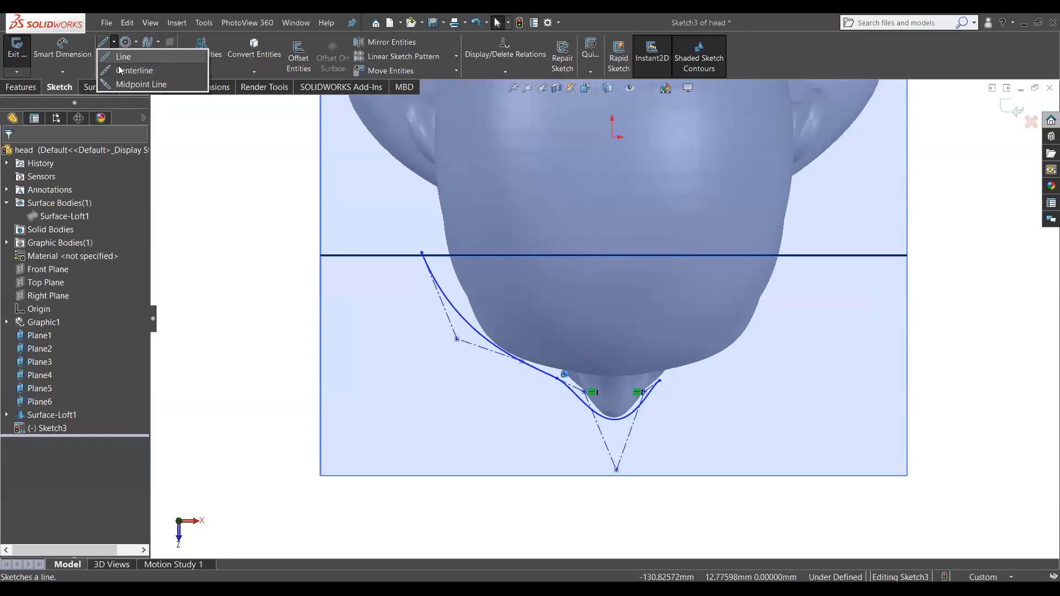
{"action": "left_click", "coordinate": [130, 73]}
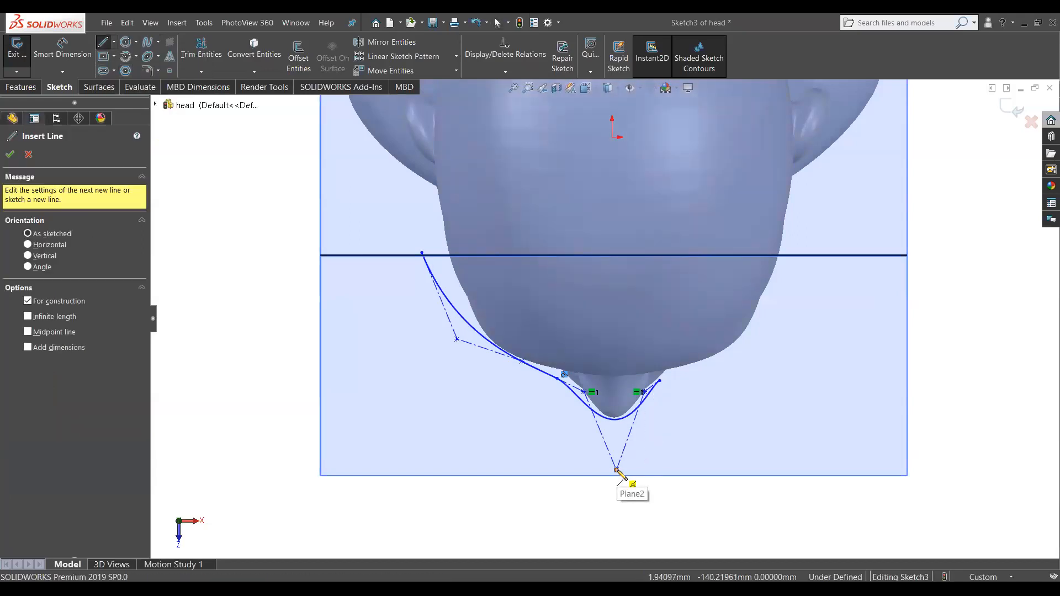
{"action": "left_click", "coordinate": [617, 471]}
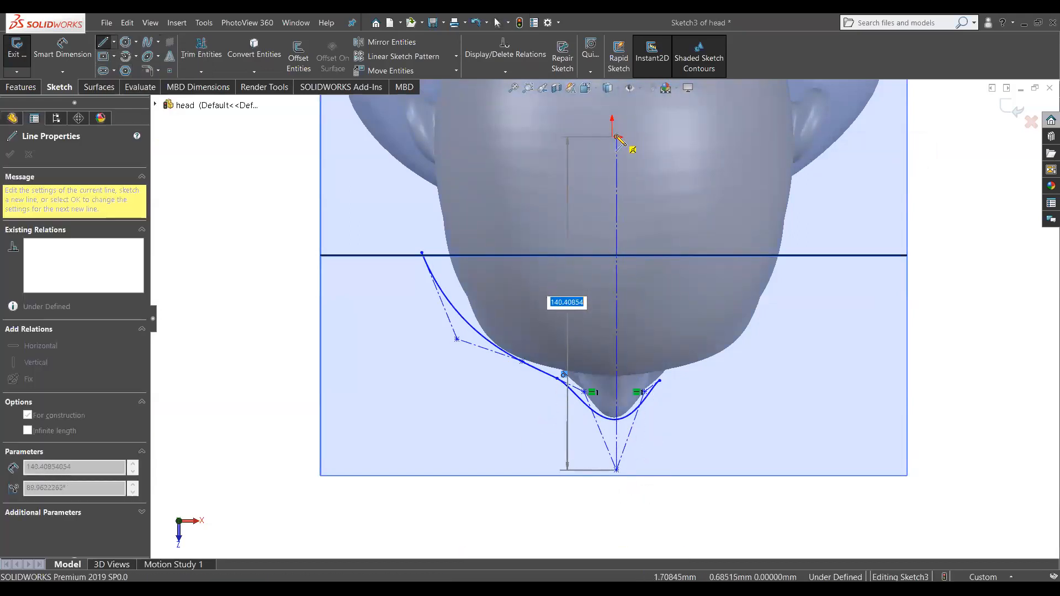
{"action": "scroll", "coordinate": [616, 130], "scroll_direction": "up", "scroll_amount": 5}
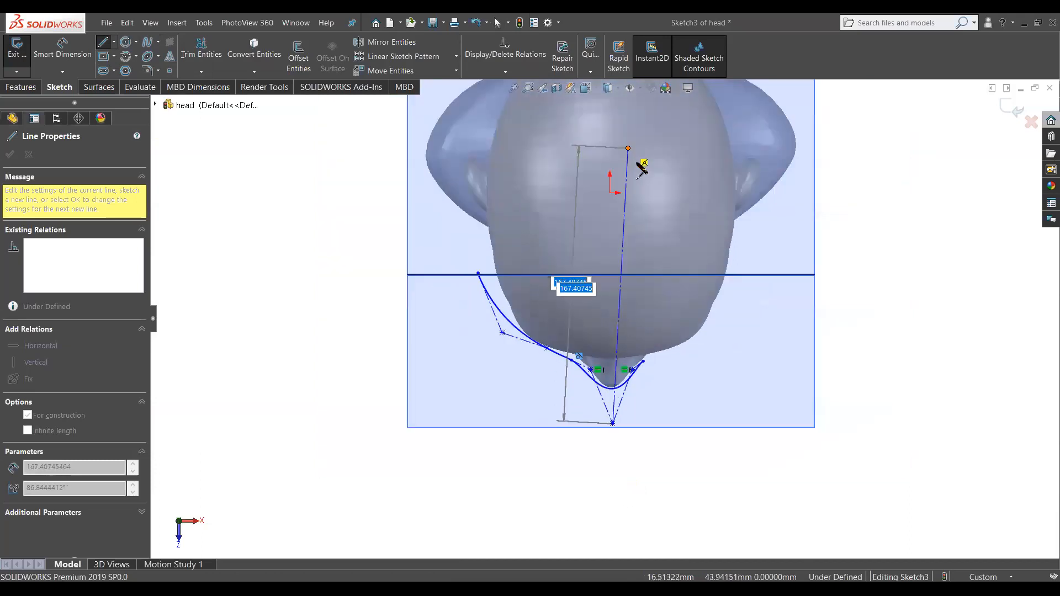
{"action": "left_click", "coordinate": [616, 110]}
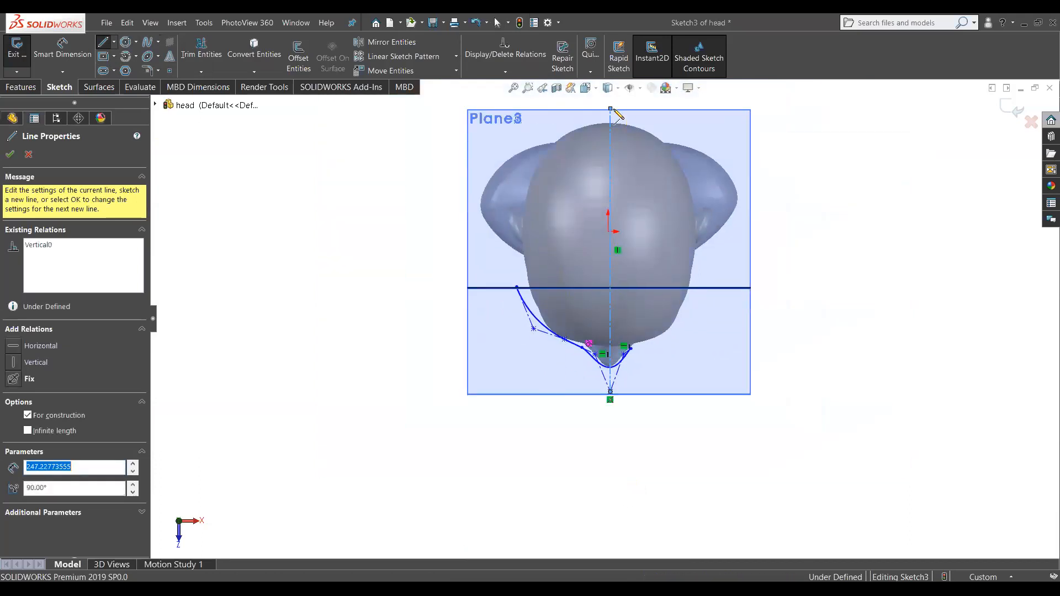
{"action": "key", "text": "Escape"}
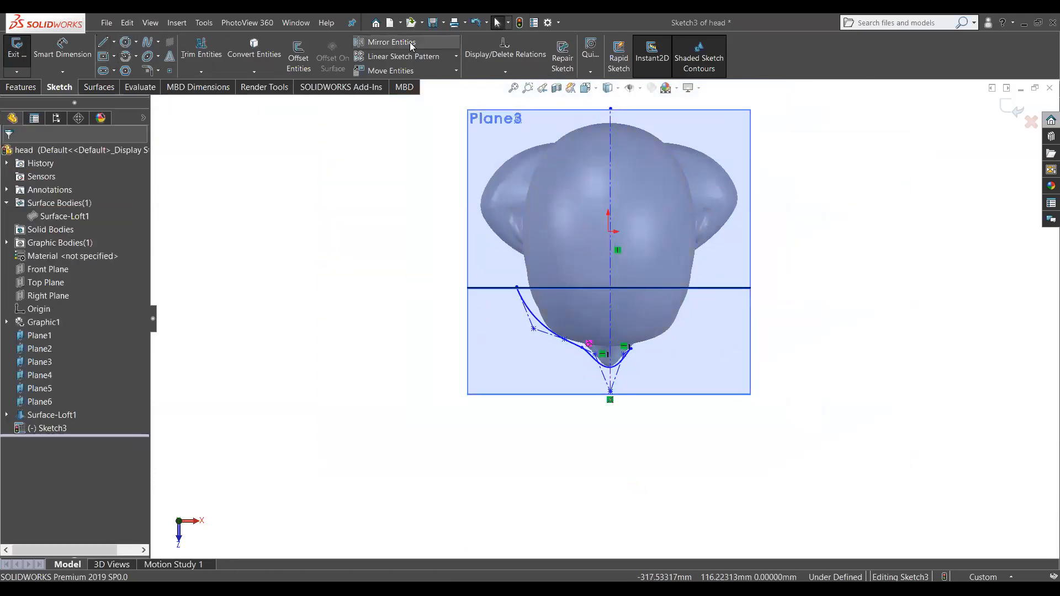
Step: Mirror a copy of the cheek style spline about the vertical centerline
{"action": "scroll", "coordinate": [538, 337], "scroll_direction": "down", "scroll_amount": 5}
{"action": "left_click", "coordinate": [554, 302]}
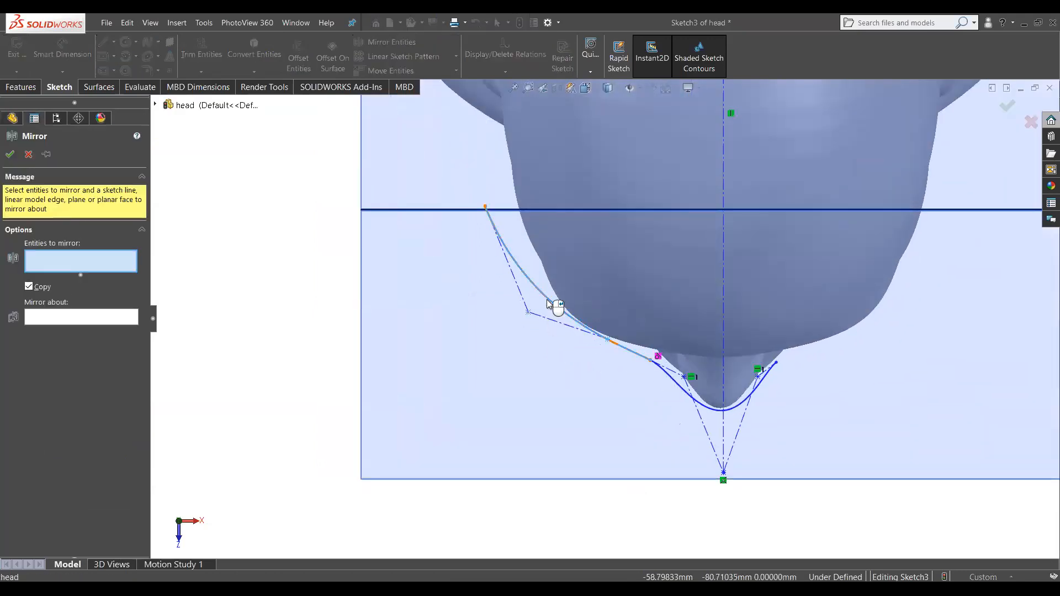
{"action": "left_click", "coordinate": [72, 327]}
{"action": "scroll", "coordinate": [673, 215], "scroll_direction": "up", "scroll_amount": 3}
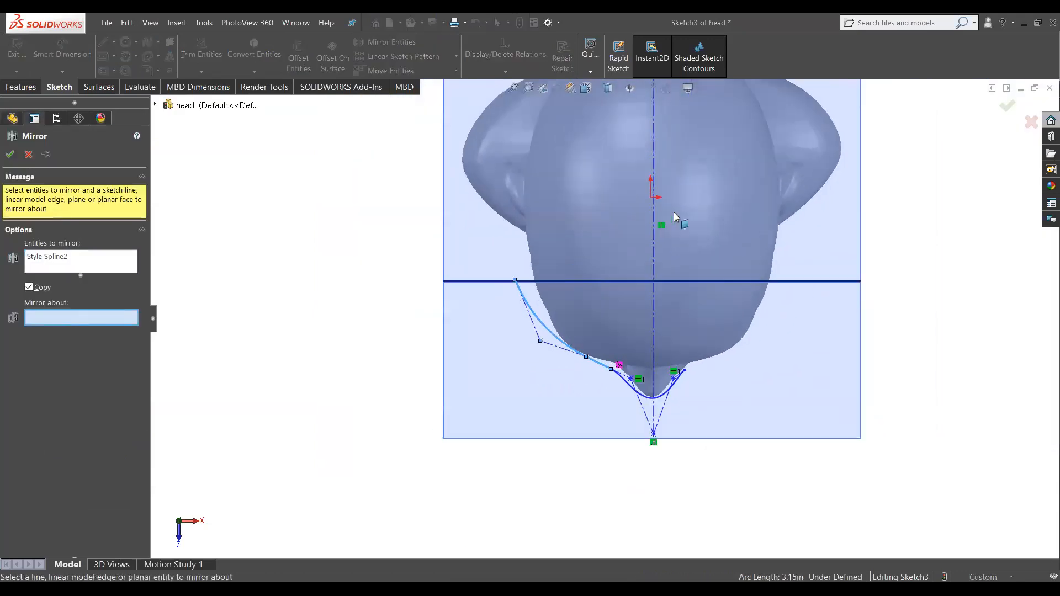
{"action": "scroll", "coordinate": [639, 144], "scroll_direction": "down", "scroll_amount": 2}
{"action": "left_click", "coordinate": [647, 131]}
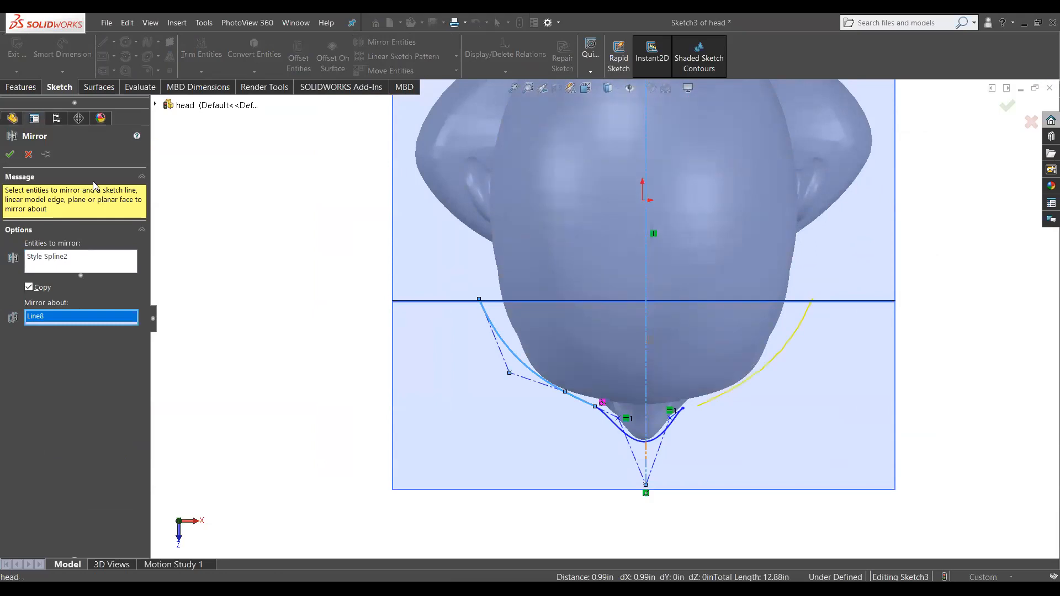
{"action": "left_click", "coordinate": [10, 154]}
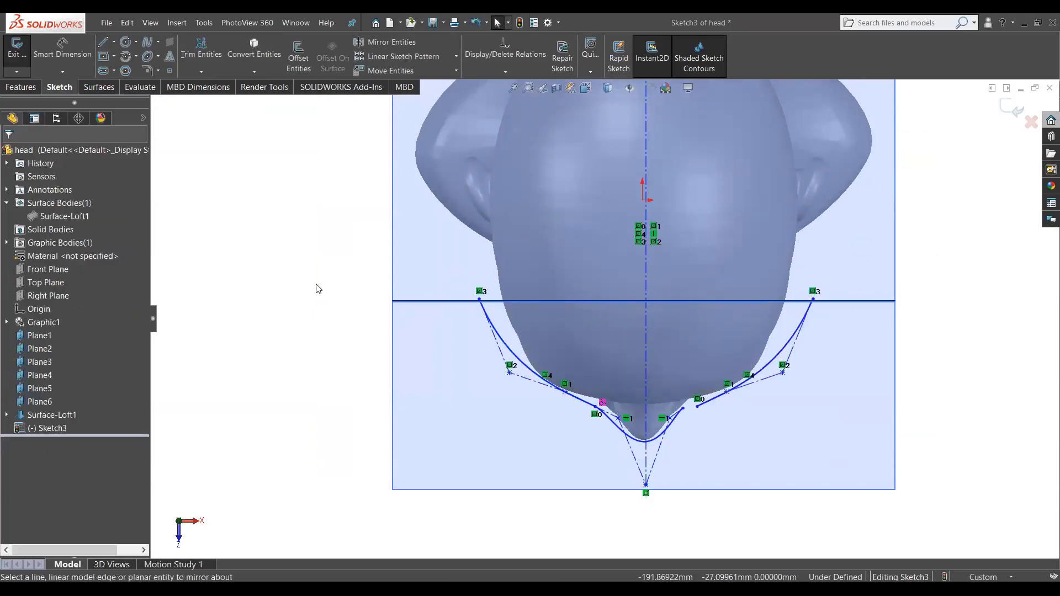
Step: Try to move the mirrored cheek spline by its inner endpoint toward the nose spline's free end, and undo the mirrored copy
{"action": "scroll", "coordinate": [672, 389], "scroll_direction": "down", "scroll_amount": 3}
{"action": "scroll", "coordinate": [805, 415], "scroll_direction": "down", "scroll_amount": 3}
{"action": "scroll", "coordinate": [805, 416], "scroll_direction": "up", "scroll_amount": 2}
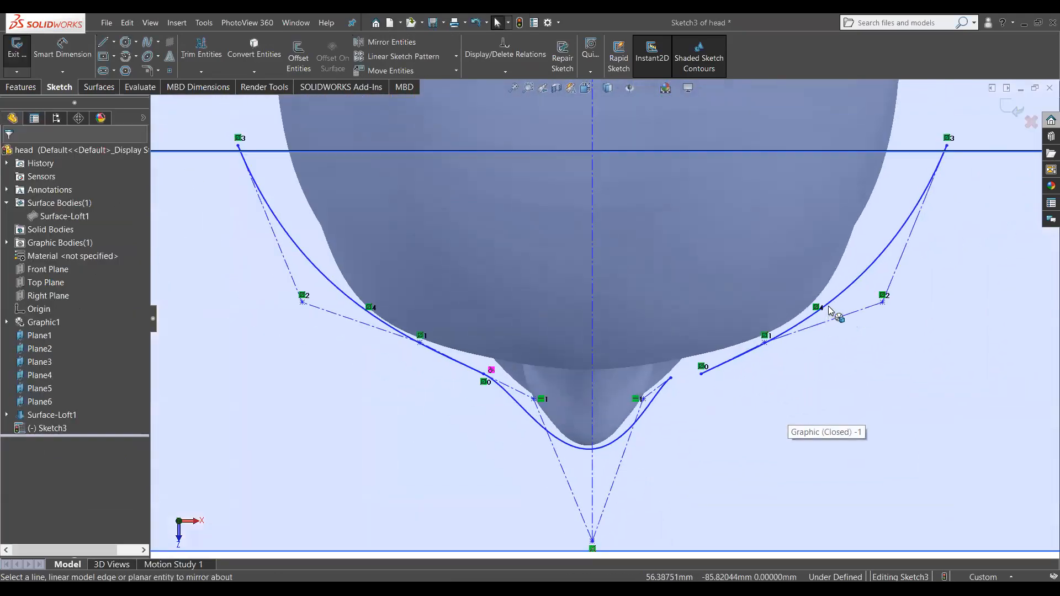
{"action": "right_click", "coordinate": [835, 307]}
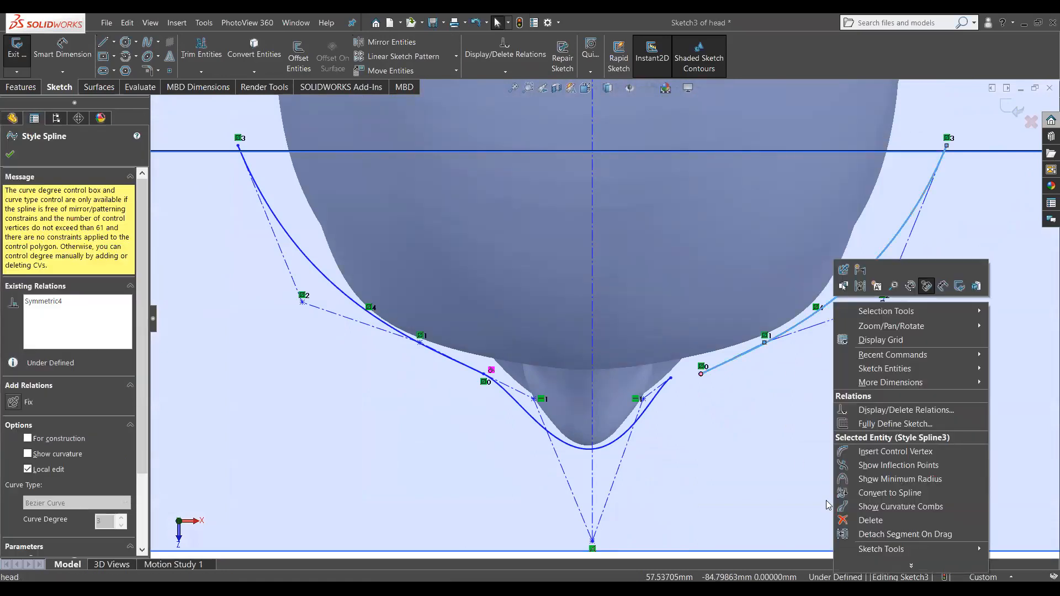
{"action": "mouse_move", "coordinate": [882, 550]}
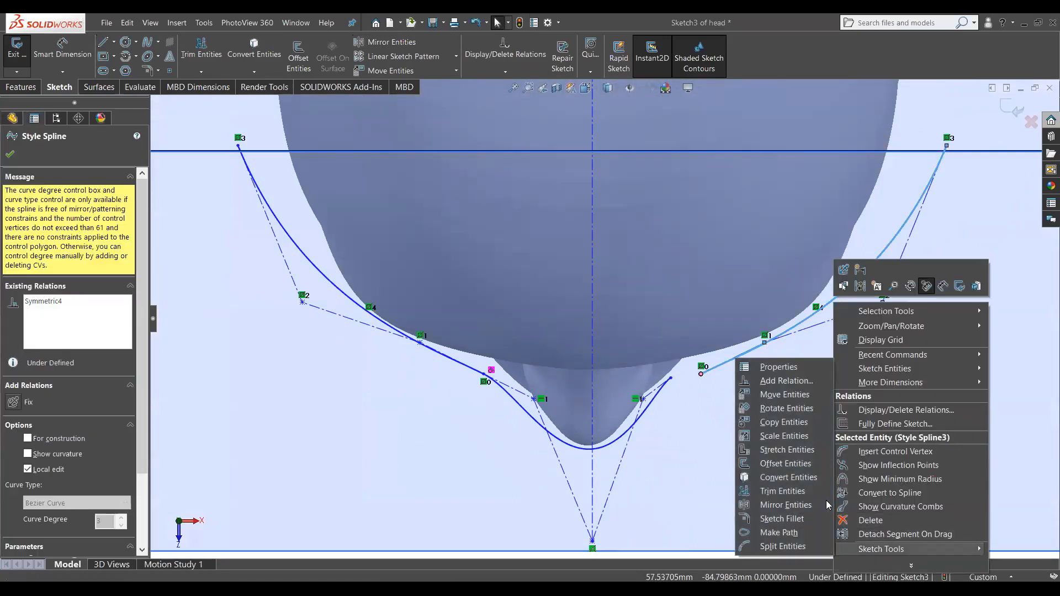
{"action": "left_click", "coordinate": [784, 394]}
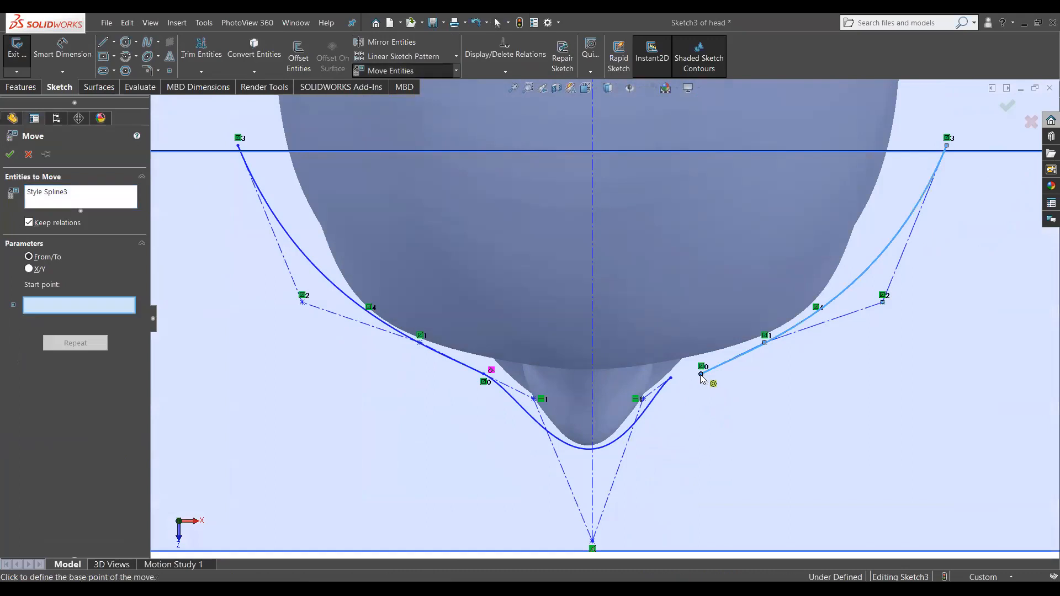
{"action": "left_click", "coordinate": [701, 374]}
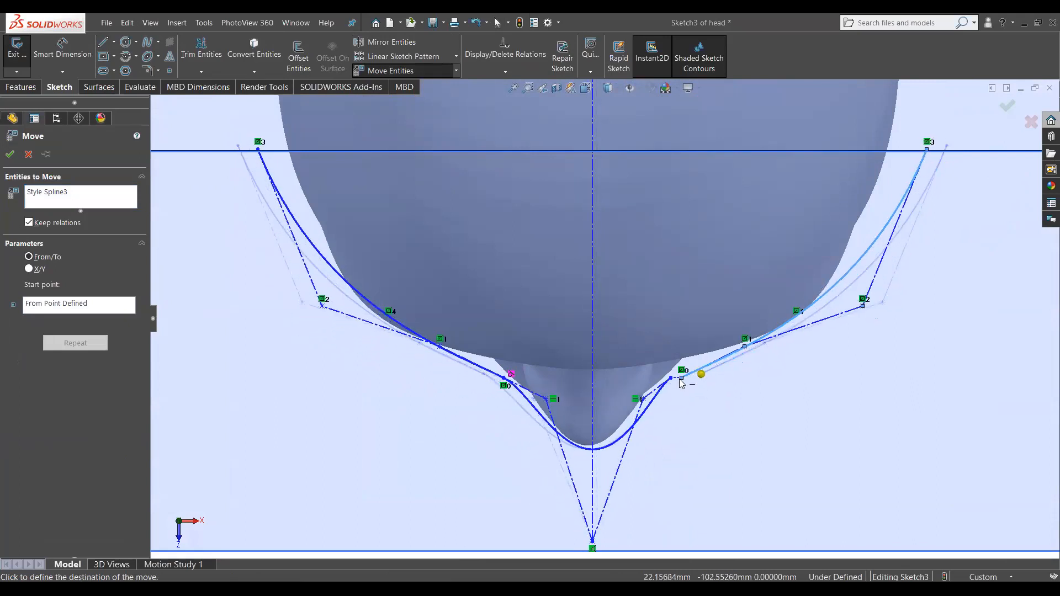
{"action": "left_click", "coordinate": [683, 383]}
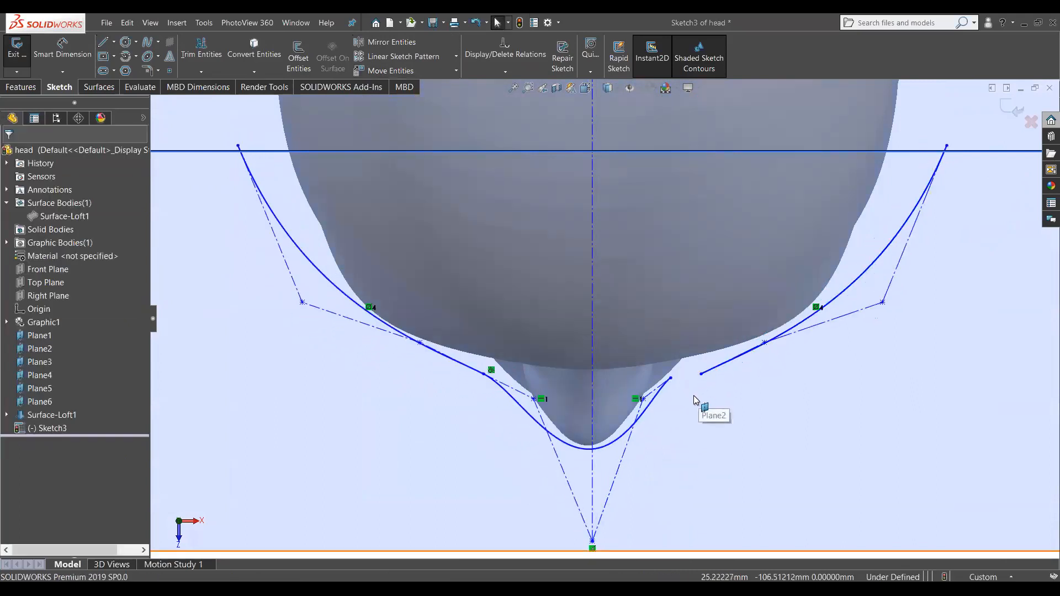
{"action": "key", "text": "ctrl+z"}
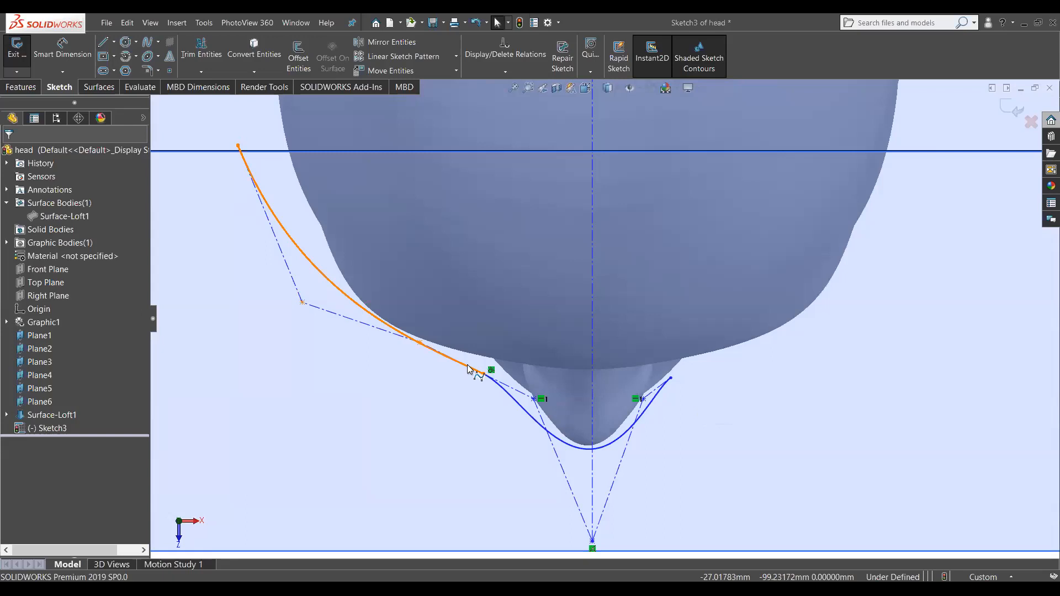
Step: Shift the nose tip vertex and its centerline toward the cheek spline, and pull the splines' shared point in closer to the nose
{"action": "scroll", "coordinate": [639, 379], "scroll_direction": "up", "scroll_amount": 3}
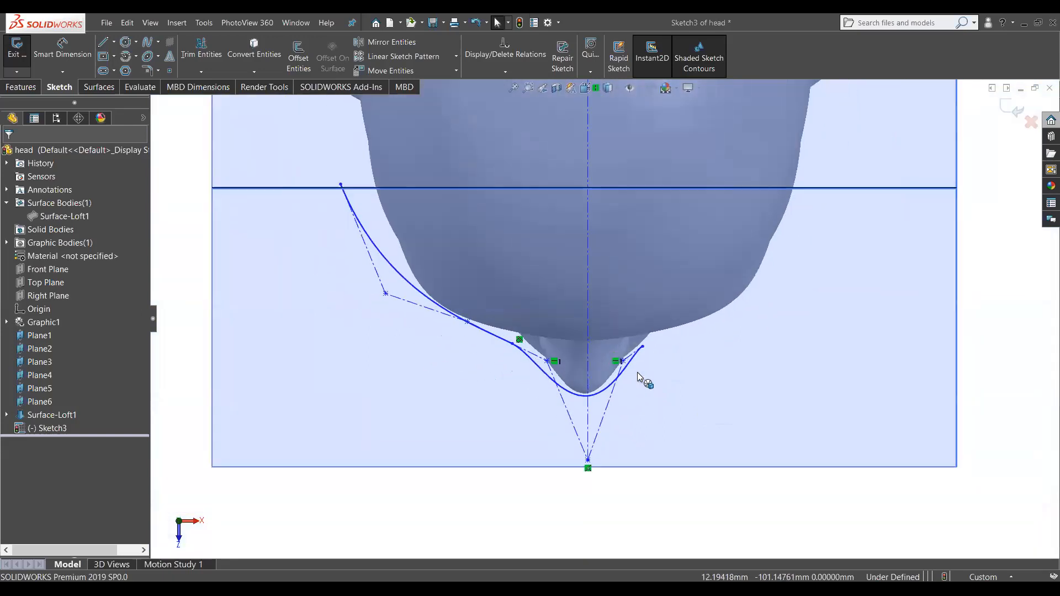
{"action": "scroll", "coordinate": [643, 350], "scroll_direction": "down", "scroll_amount": 2}
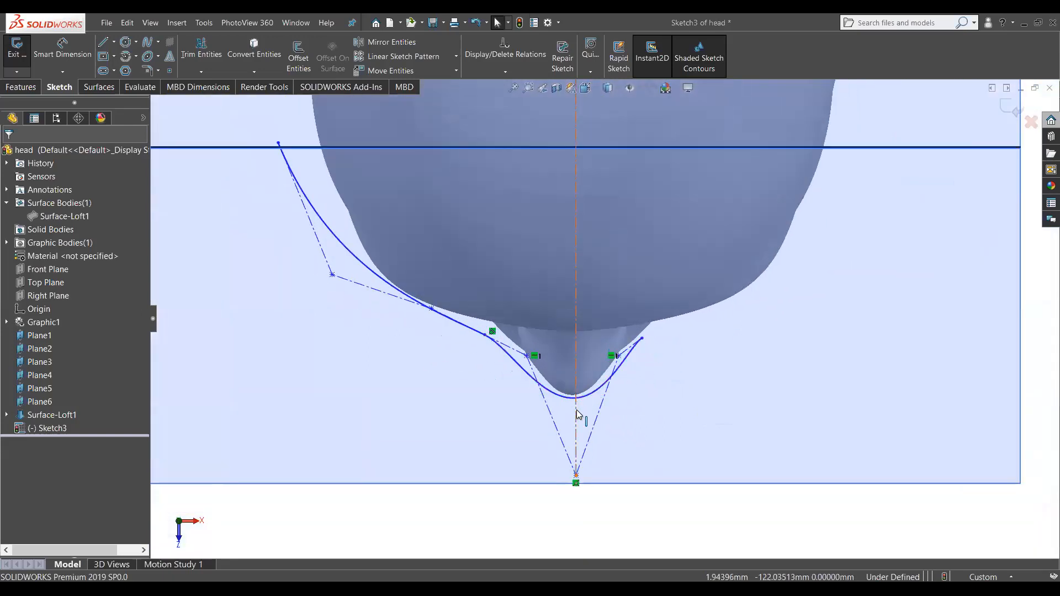
{"action": "left_click_drag", "start_coordinate": [577, 476], "coordinate": [570, 478]}
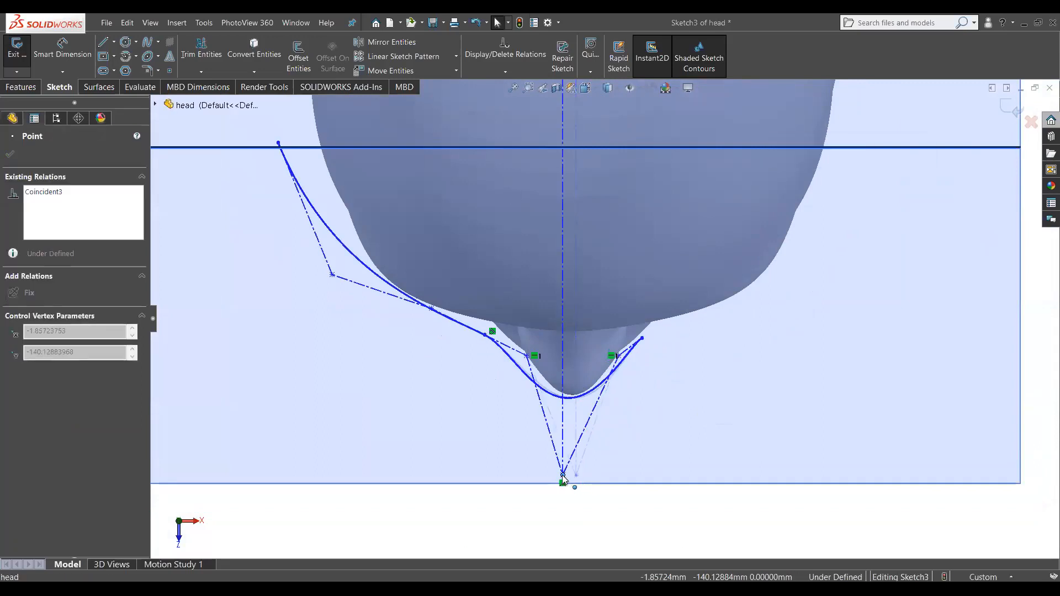
{"action": "left_click", "coordinate": [535, 489]}
{"action": "left_click_drag", "start_coordinate": [488, 340], "coordinate": [503, 346]}
{"action": "left_click", "coordinate": [484, 379]}
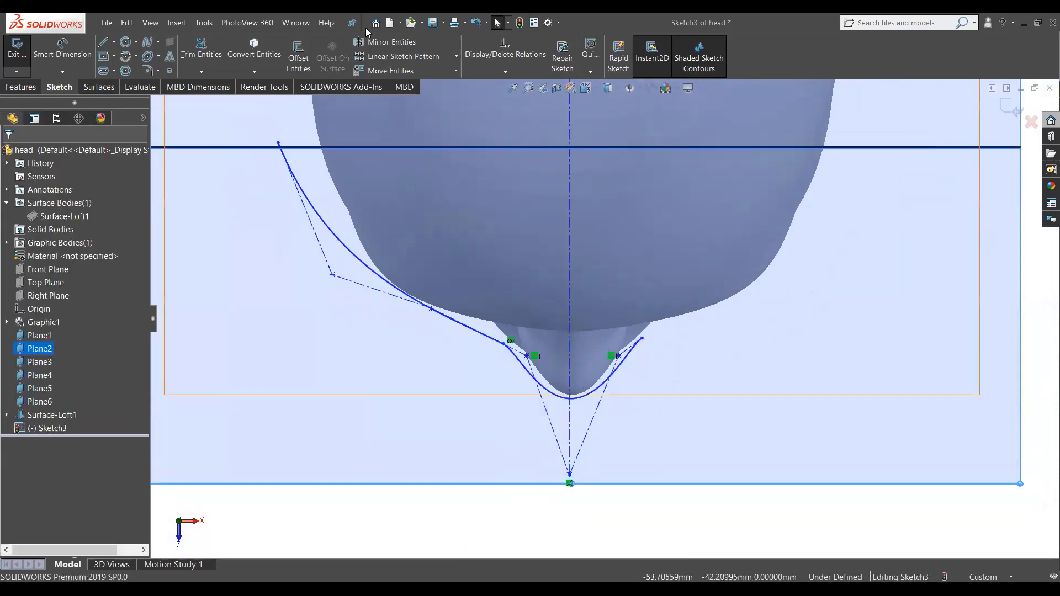
Step: Mirror a copy of the cheek style spline about the vertical centerline
{"action": "left_click", "coordinate": [392, 42]}
{"action": "left_click", "coordinate": [347, 249]}
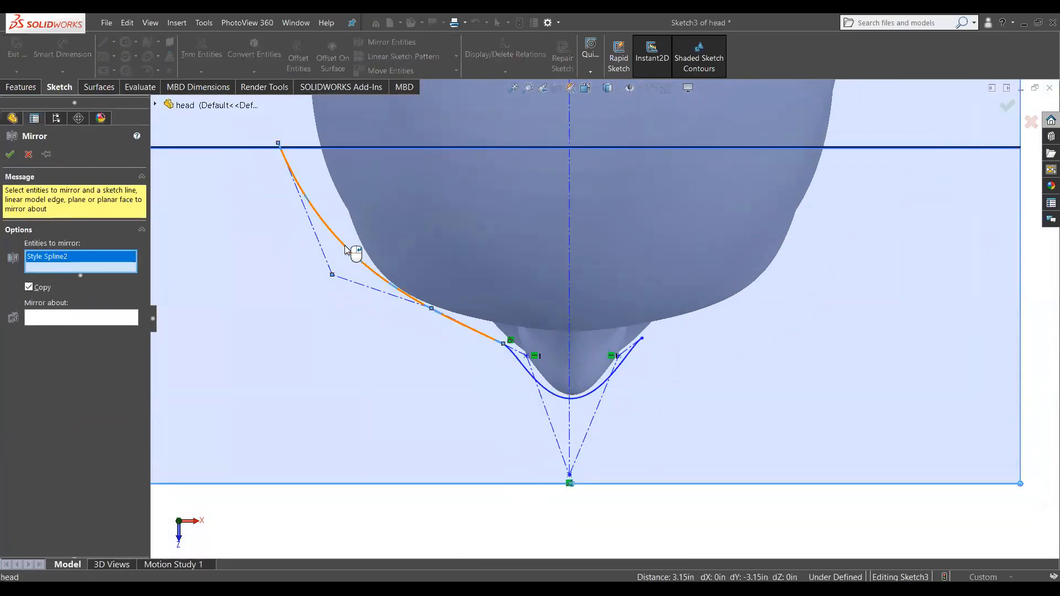
{"action": "left_click", "coordinate": [92, 321]}
{"action": "left_click", "coordinate": [569, 382]}
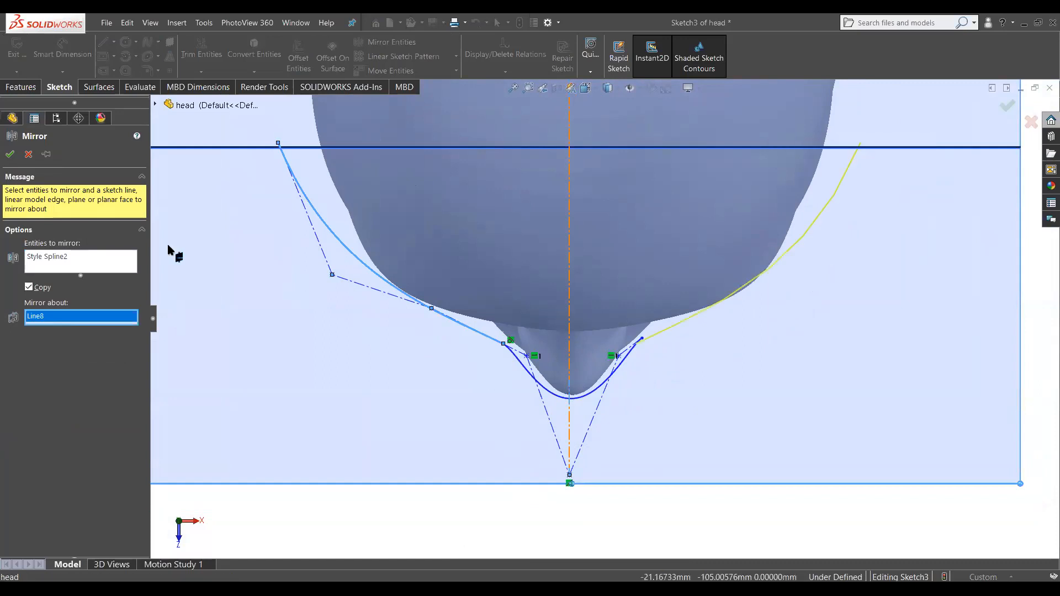
{"action": "left_click", "coordinate": [9, 154]}
Step: Merge the mirrored cheek spline's inner endpoint with the nose spline's free end
{"action": "scroll", "coordinate": [629, 338], "scroll_direction": "down", "scroll_amount": 5}
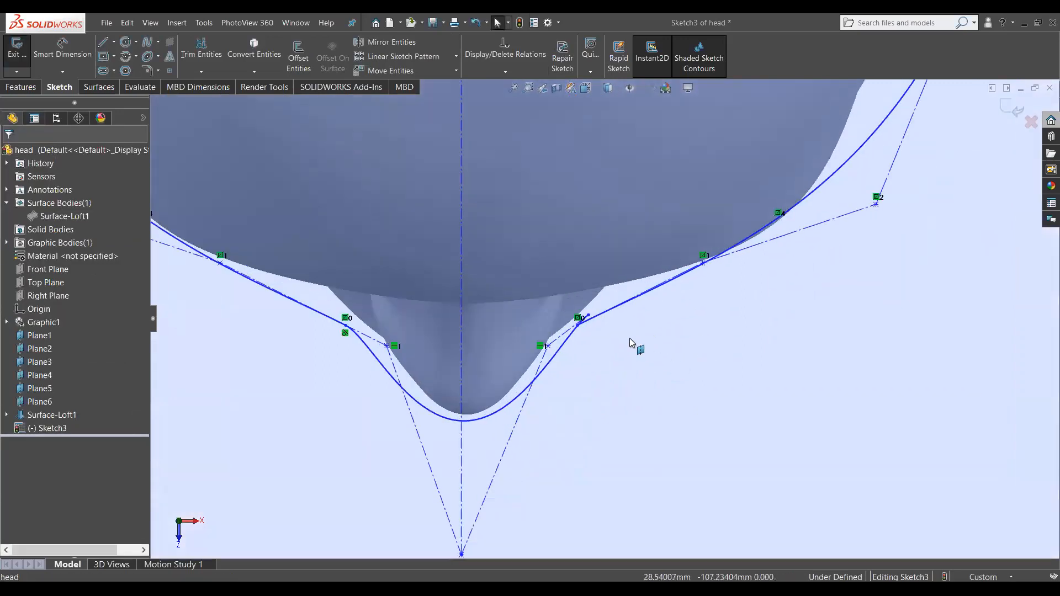
{"action": "left_click", "coordinate": [581, 288]}
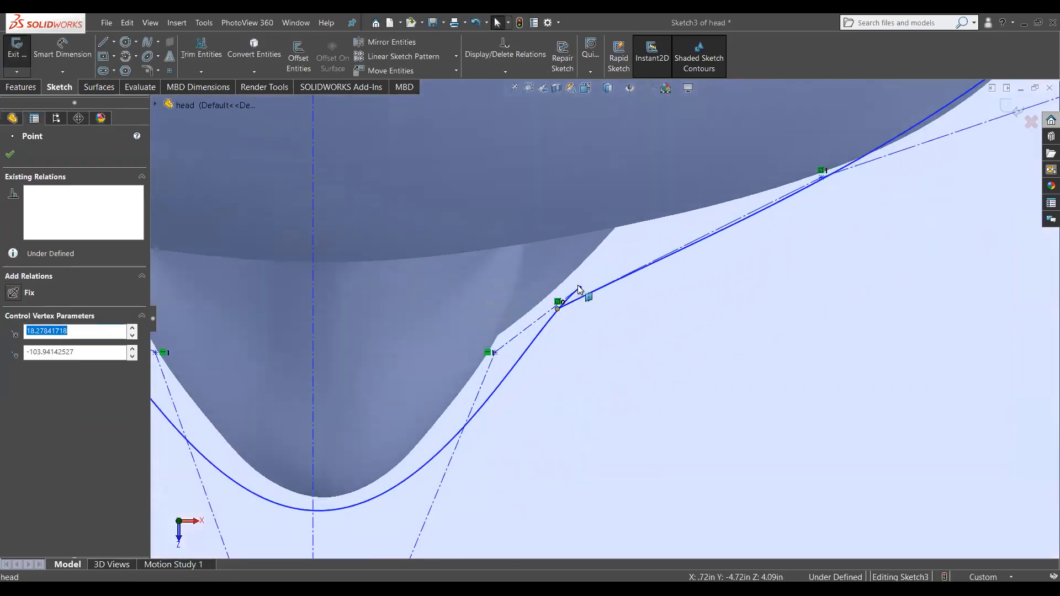
{"action": "left_click", "coordinate": [558, 308], "text": "ctrl"}
{"action": "left_click", "coordinate": [11, 400]}
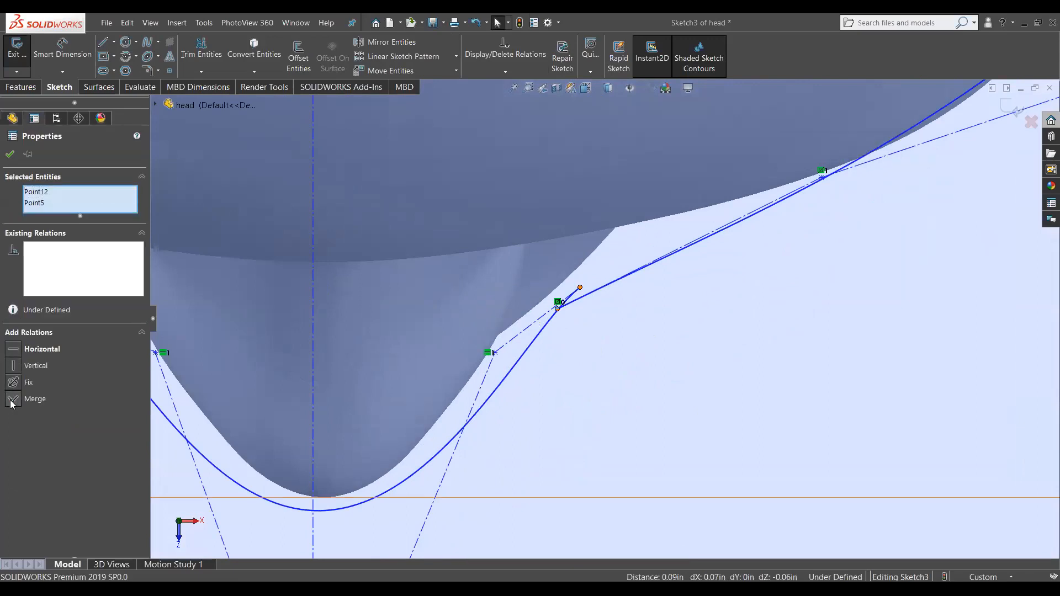
{"action": "scroll", "coordinate": [671, 337], "scroll_direction": "up", "scroll_amount": 6}
{"action": "scroll", "coordinate": [676, 325], "scroll_direction": "up", "scroll_amount": 3}
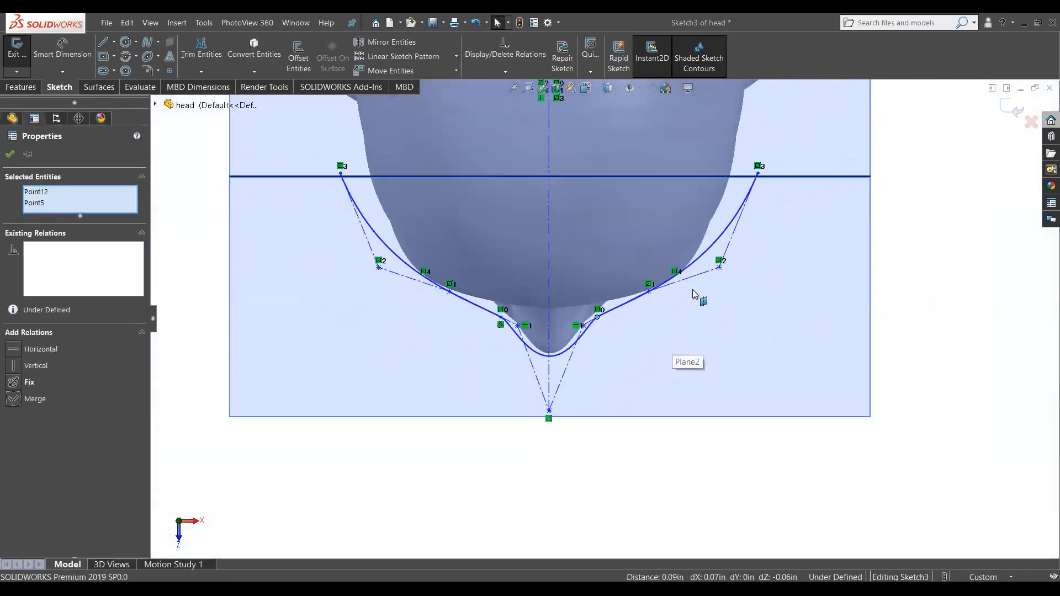
Step: Finish the nose and cheek profile sketch and view the head in 3D
{"action": "scroll", "coordinate": [698, 298], "scroll_direction": "down", "scroll_amount": 1}
{"action": "left_click", "coordinate": [728, 458]}
{"action": "scroll", "coordinate": [682, 320], "scroll_direction": "up", "scroll_amount": 2}
{"action": "mouse_move", "coordinate": [683, 321]}
{"action": "middle_mouse_down"}
{"action": "mouse_move", "coordinate": [632, 166]}
{"action": "mouse_move", "coordinate": [548, 133]}
{"action": "mouse_move", "coordinate": [519, 173]}
{"action": "mouse_move", "coordinate": [591, 172]}
{"action": "mouse_move", "coordinate": [627, 237]}
{"action": "mouse_move", "coordinate": [573, 140]}
{"action": "mouse_move", "coordinate": [585, 161]}
{"action": "middle_mouse_up"}
{"action": "left_click", "coordinate": [1016, 104]}
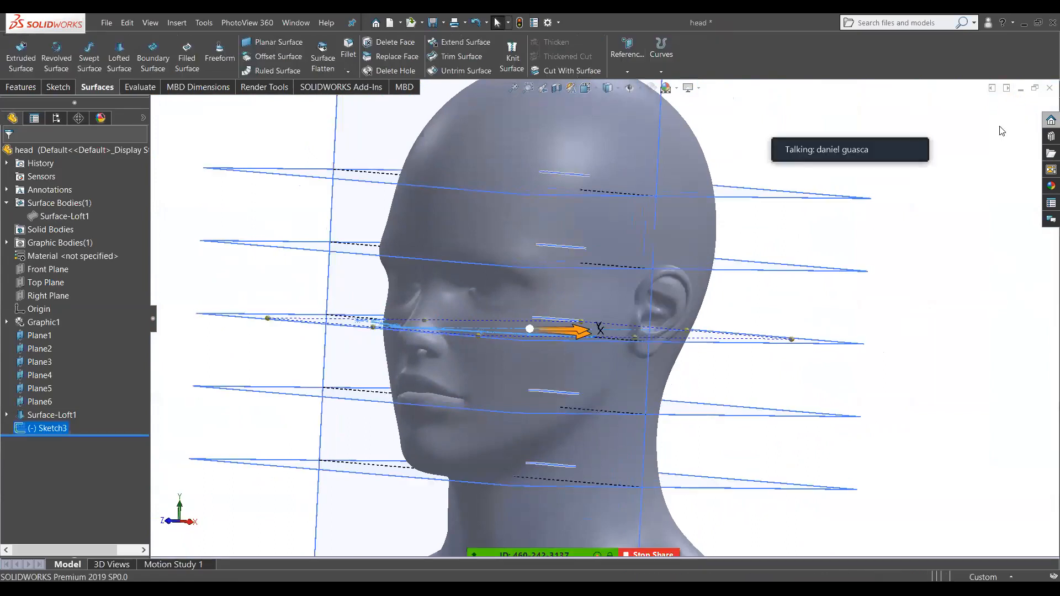
Step: Start a sketch on Plane5 at mouth level
{"action": "middle_click_drag", "start_coordinate": [363, 466], "coordinate": [350, 441]}
{"action": "left_click", "coordinate": [258, 413]}
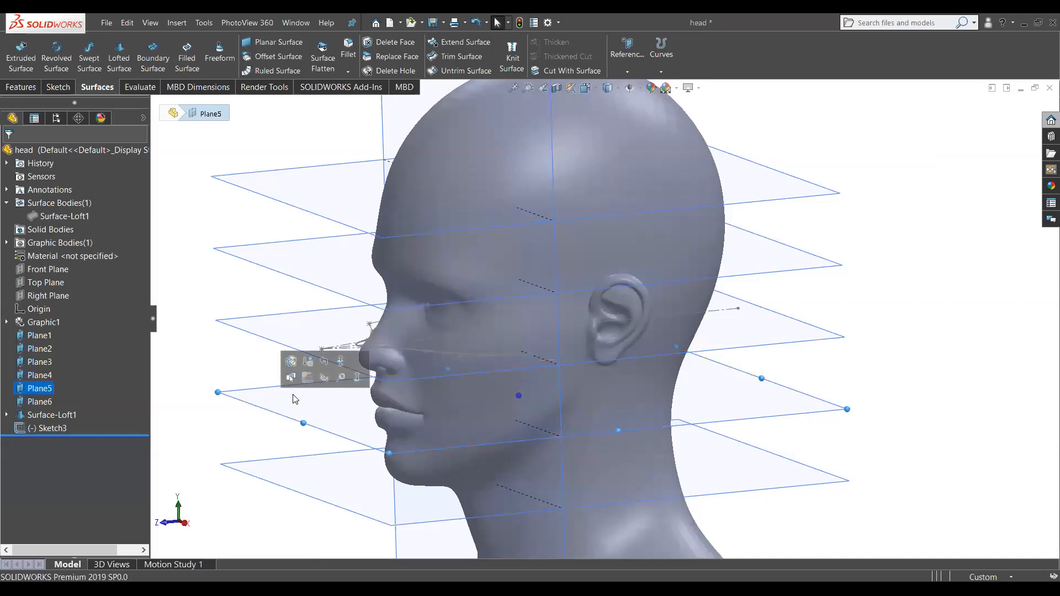
{"action": "left_click", "coordinate": [302, 376]}
{"action": "middle_click_drag", "start_coordinate": [366, 386], "coordinate": [407, 402]}
{"action": "key", "text": "space"}
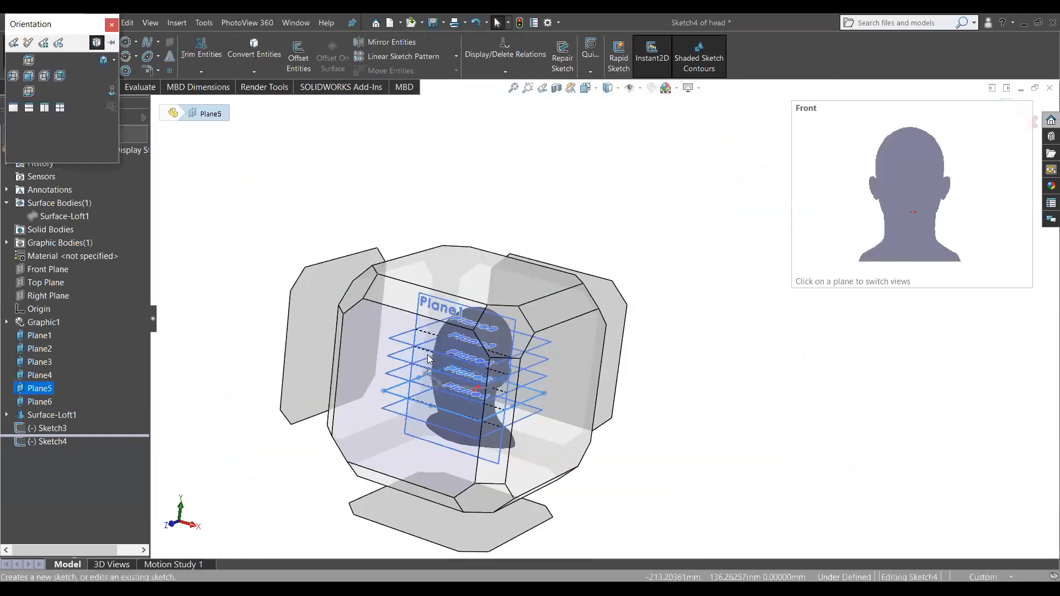
{"action": "middle_click_drag", "start_coordinate": [712, 331], "coordinate": [713, 332]}
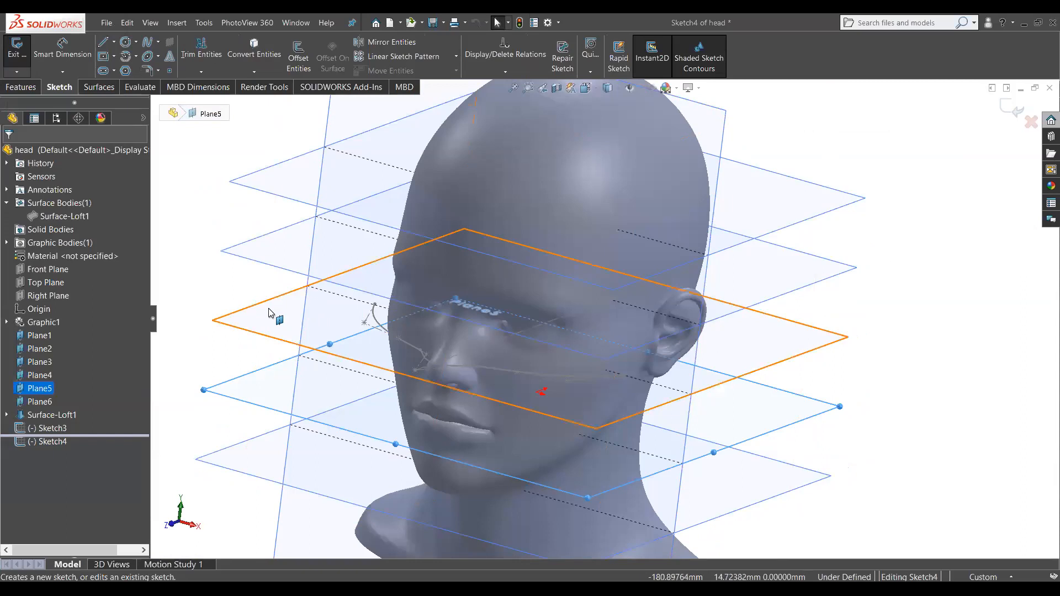
{"action": "key", "text": "ctrl+4"}
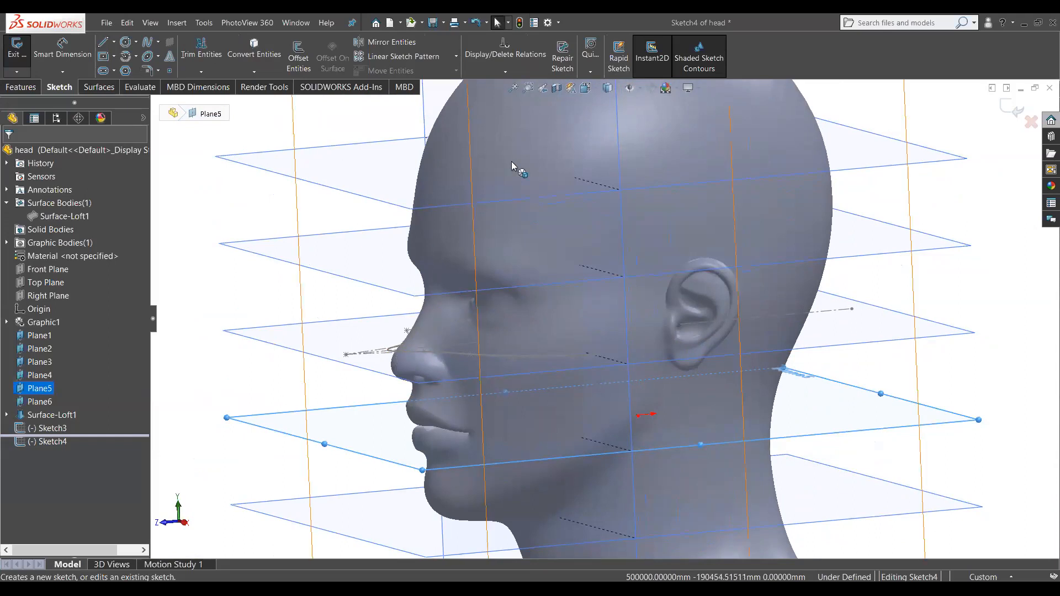
Step: Set up a graphics-only section view of the head on Plane5 with a 6 mm offset, and reverse its direction
{"action": "left_click", "coordinate": [556, 87]}
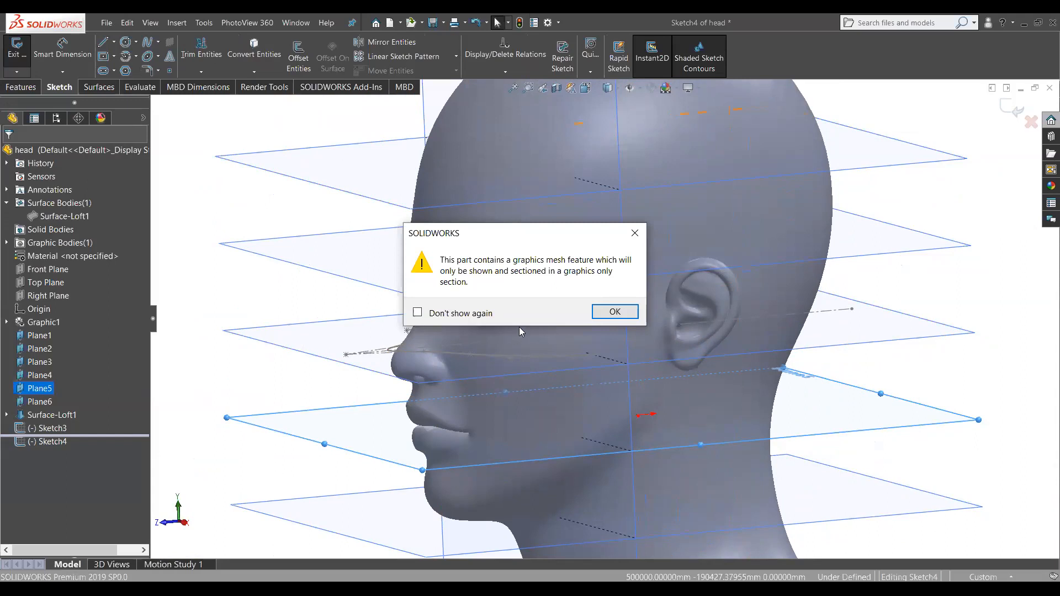
{"action": "left_click", "coordinate": [614, 312]}
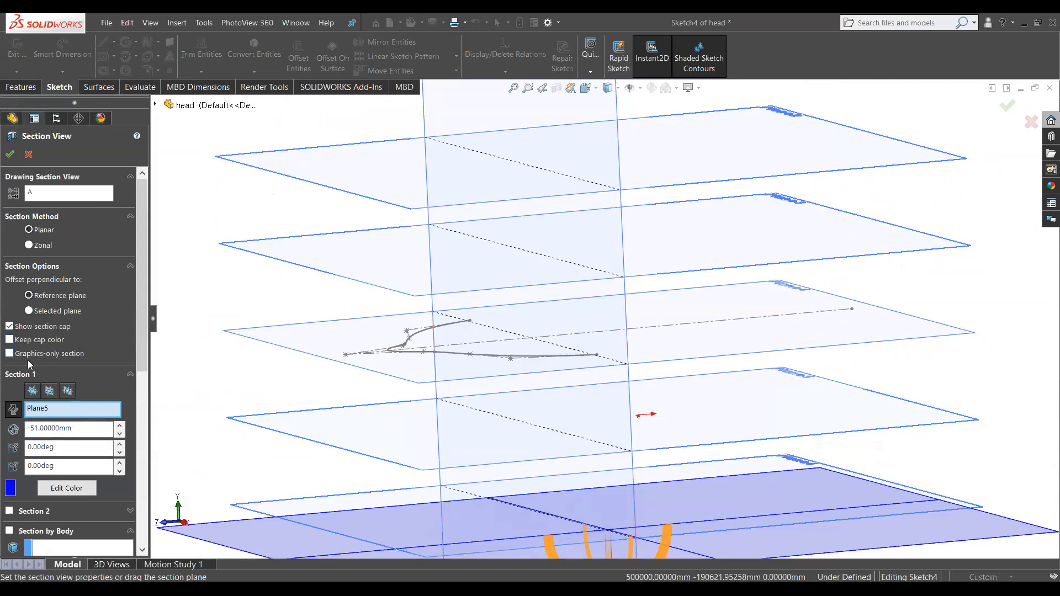
{"action": "left_click", "coordinate": [9, 354]}
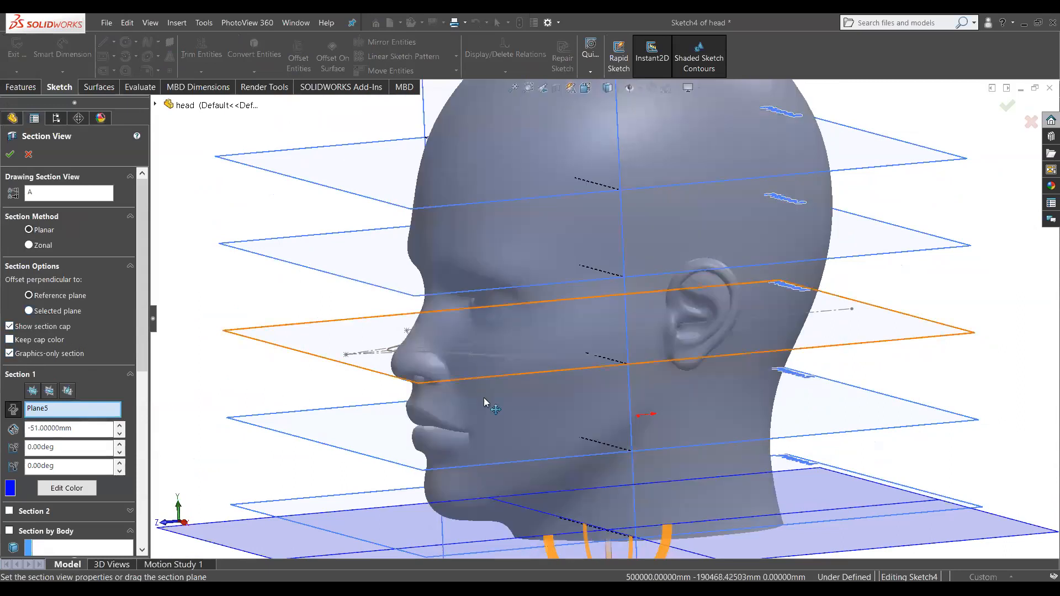
{"action": "scroll", "coordinate": [484, 398], "scroll_direction": "up", "scroll_amount": 3}
{"action": "left_click_drag", "start_coordinate": [615, 502], "coordinate": [615, 446]}
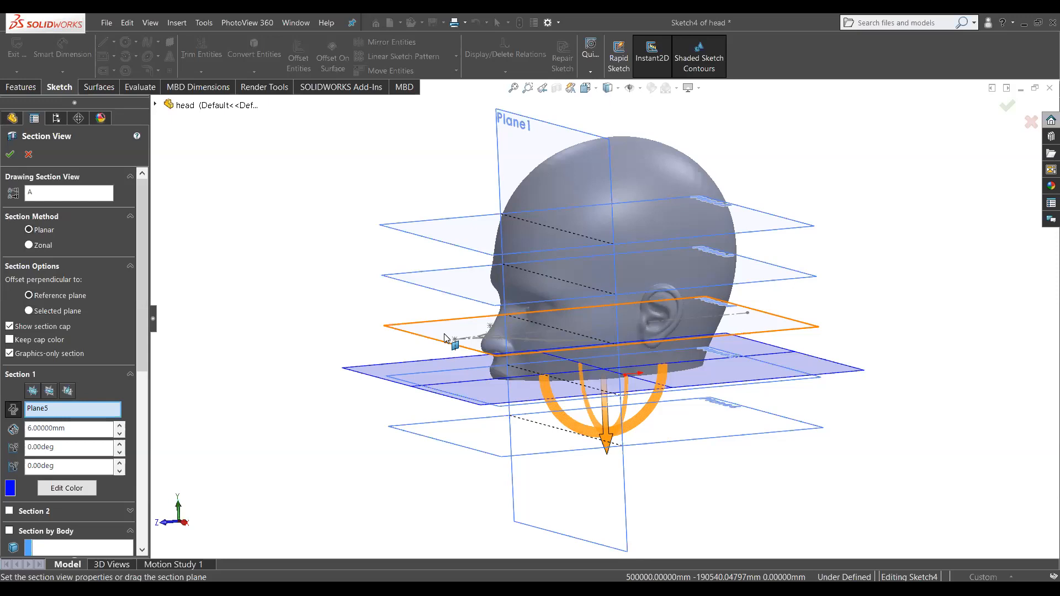
{"action": "left_click", "coordinate": [12, 411]}
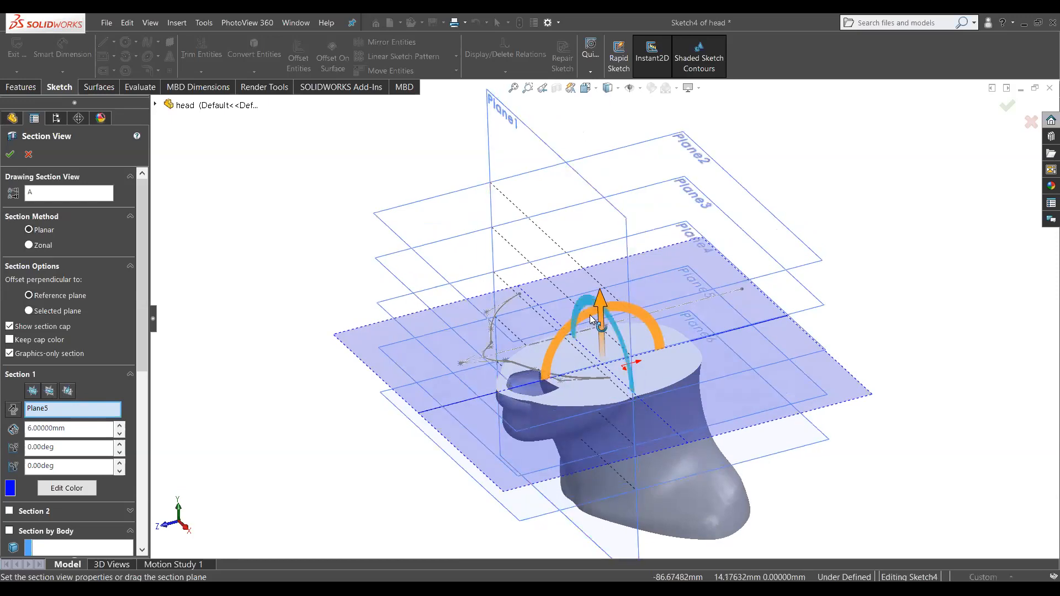
Step: Clear the section plane, reselect Plane5 with an offset of about 20 mm, and apply the section view
{"action": "middle_click_drag", "start_coordinate": [568, 283], "coordinate": [497, 271]}
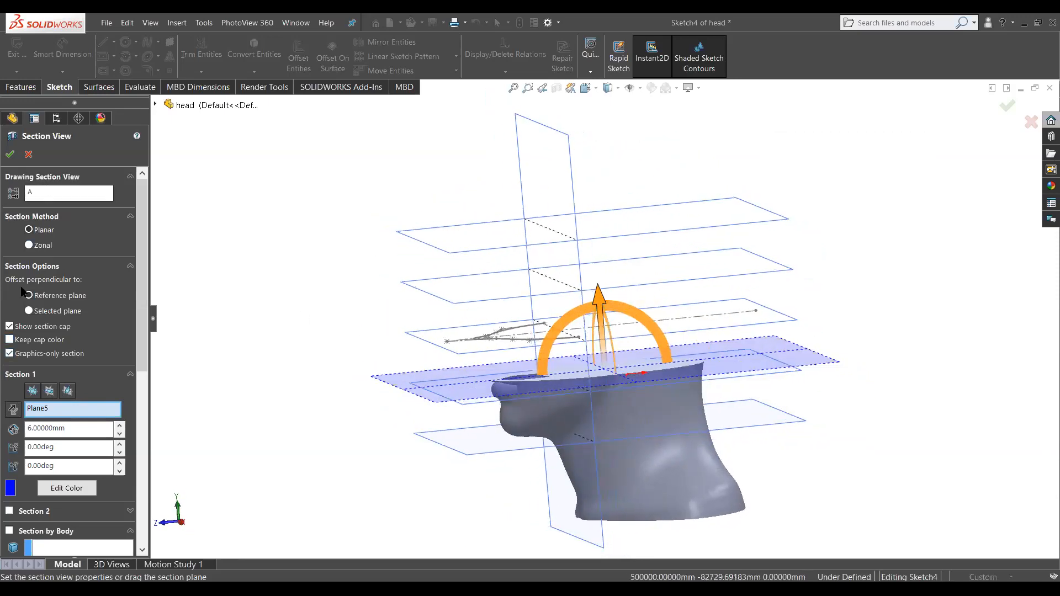
{"action": "left_click", "coordinate": [53, 408]}
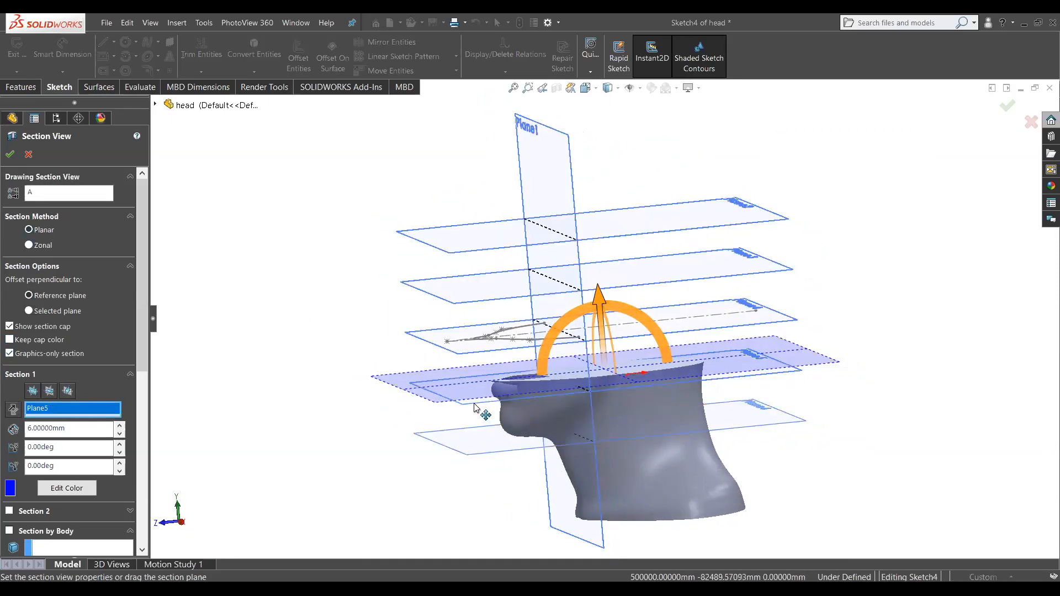
{"action": "middle_click_drag", "start_coordinate": [781, 379], "coordinate": [792, 438]}
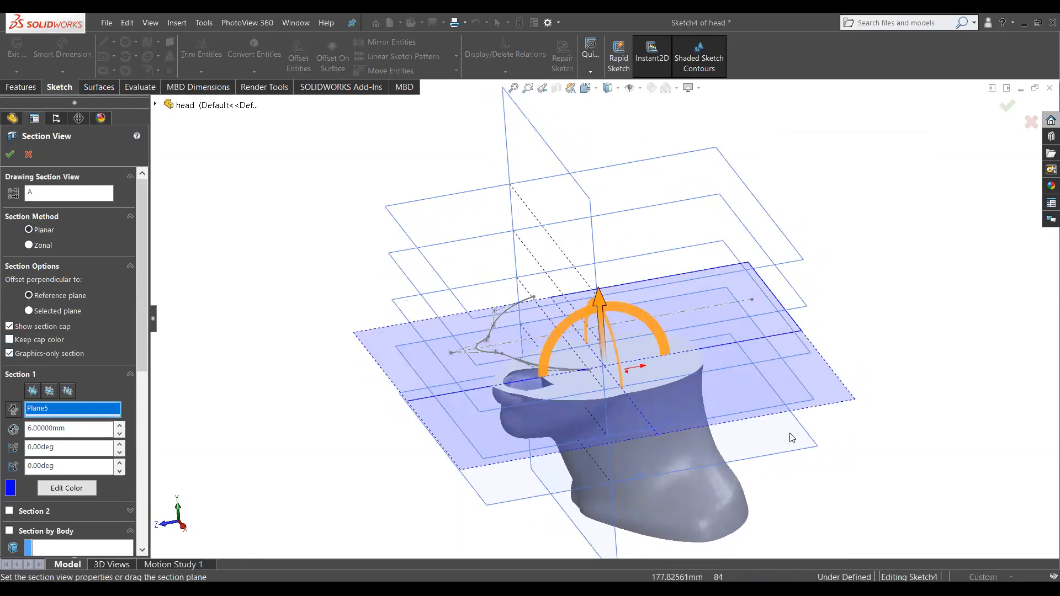
{"action": "right_click", "coordinate": [89, 412]}
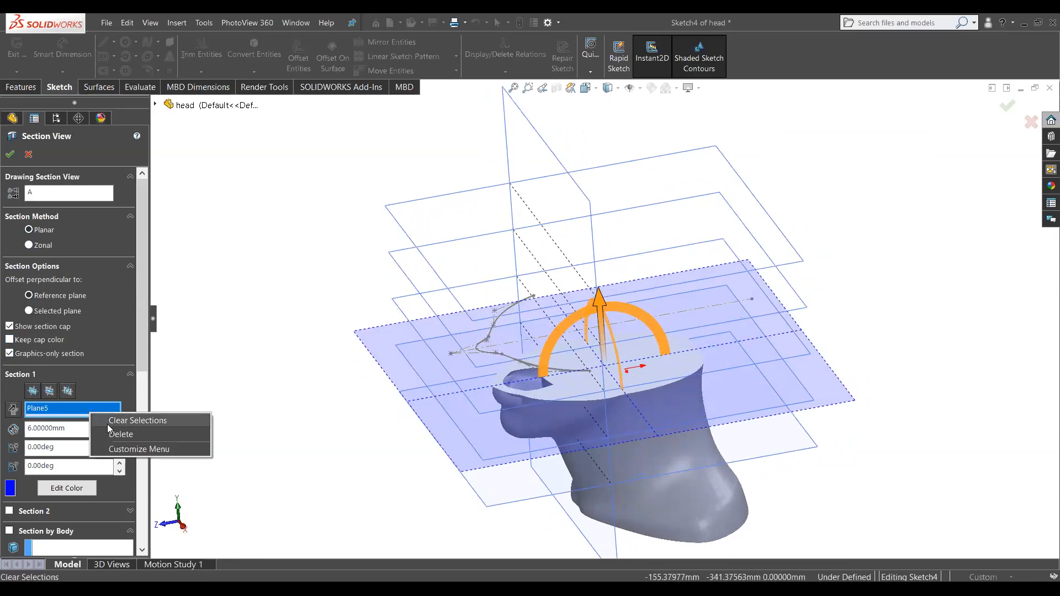
{"action": "left_click", "coordinate": [109, 422]}
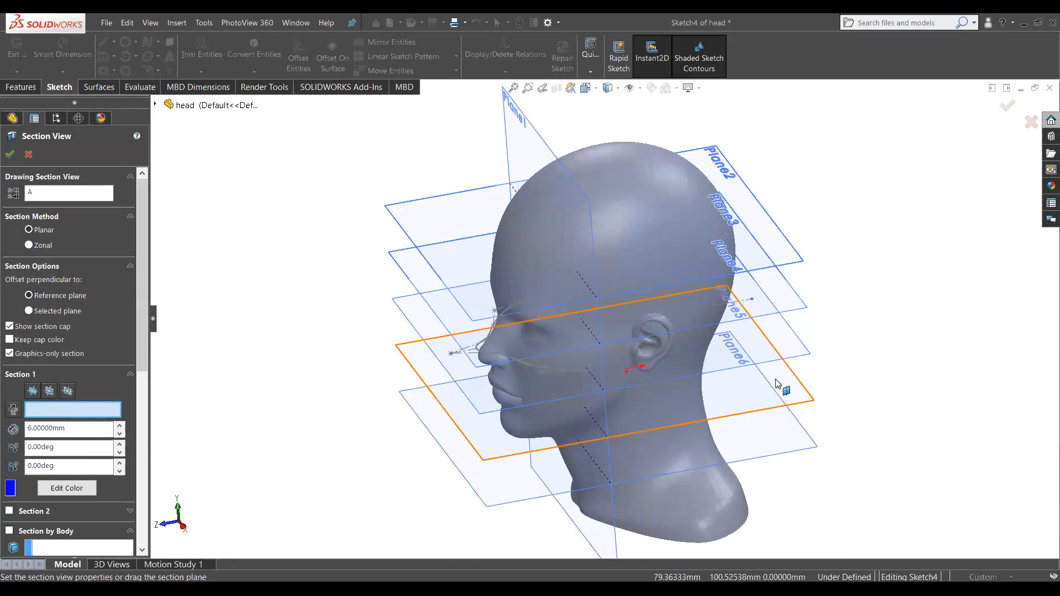
{"action": "middle_click_drag", "start_coordinate": [797, 326], "coordinate": [606, 433]}
{"action": "left_click", "coordinate": [795, 387]}
{"action": "left_click_drag", "start_coordinate": [608, 307], "coordinate": [611, 285]}
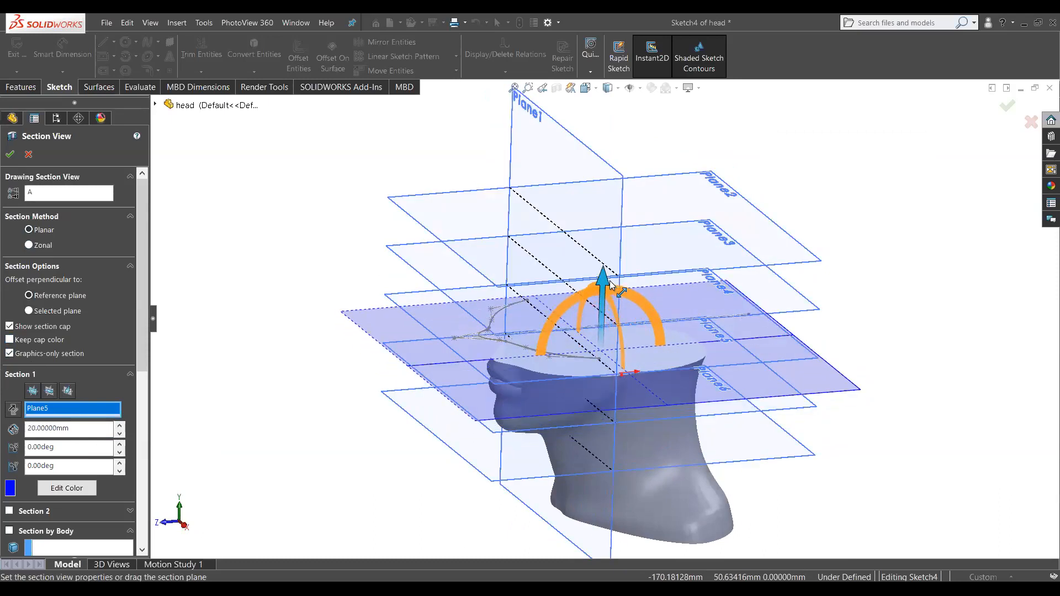
{"action": "left_click", "coordinate": [10, 155]}
Step: Exit the empty sketch and start a new one on Plane5, viewed normal to the plane
{"action": "middle_click_drag", "start_coordinate": [306, 353], "coordinate": [304, 307]}
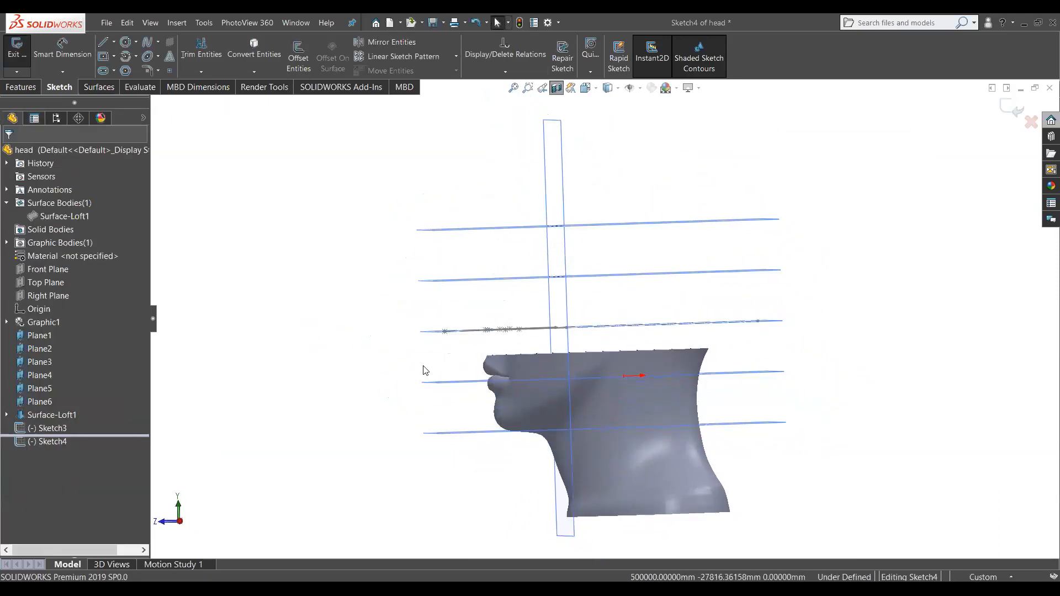
{"action": "scroll", "coordinate": [425, 370], "scroll_direction": "down", "scroll_amount": 3}
{"action": "middle_click_drag", "start_coordinate": [490, 378], "coordinate": [374, 397]}
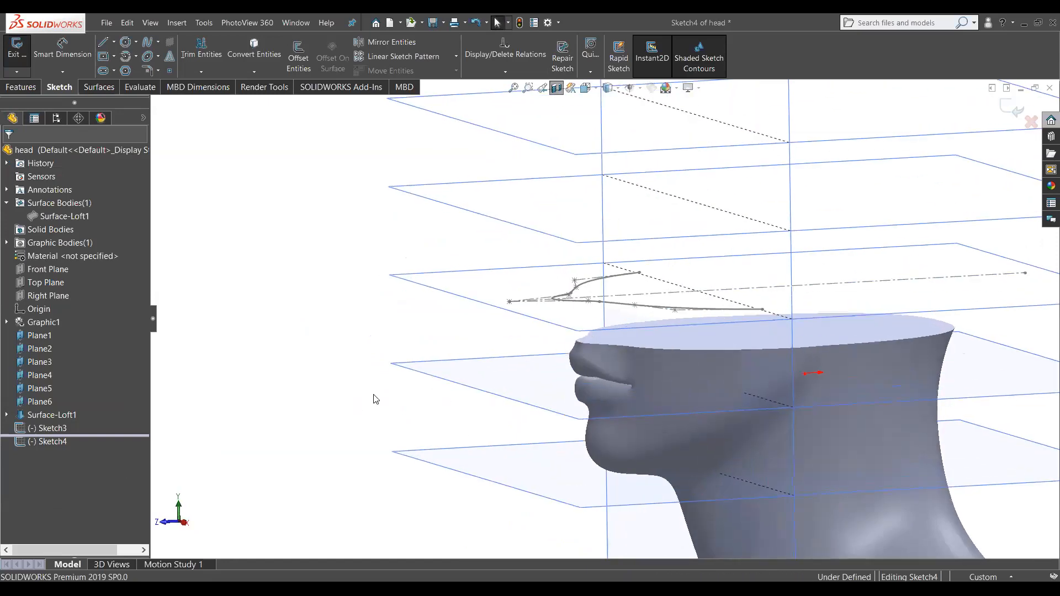
{"action": "right_click", "coordinate": [458, 375]}
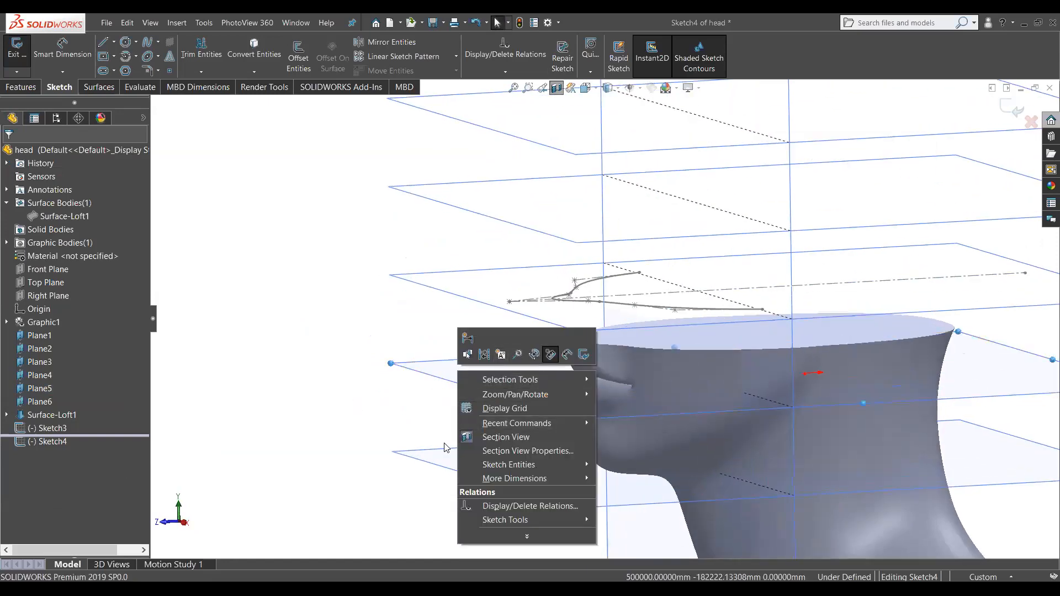
{"action": "left_click", "coordinate": [344, 452]}
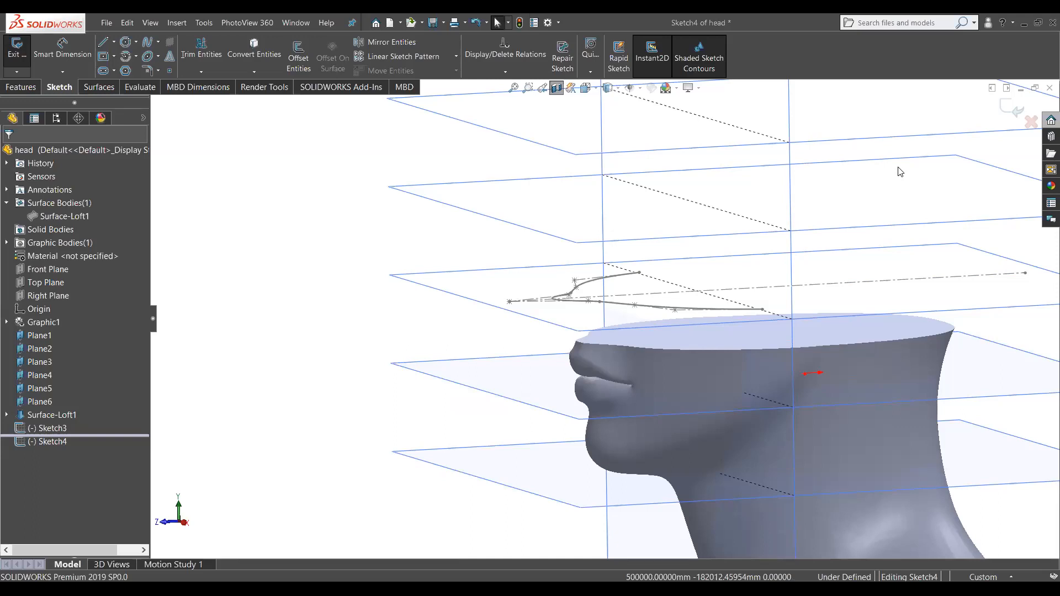
{"action": "left_click", "coordinate": [475, 378]}
{"action": "left_click", "coordinate": [495, 351]}
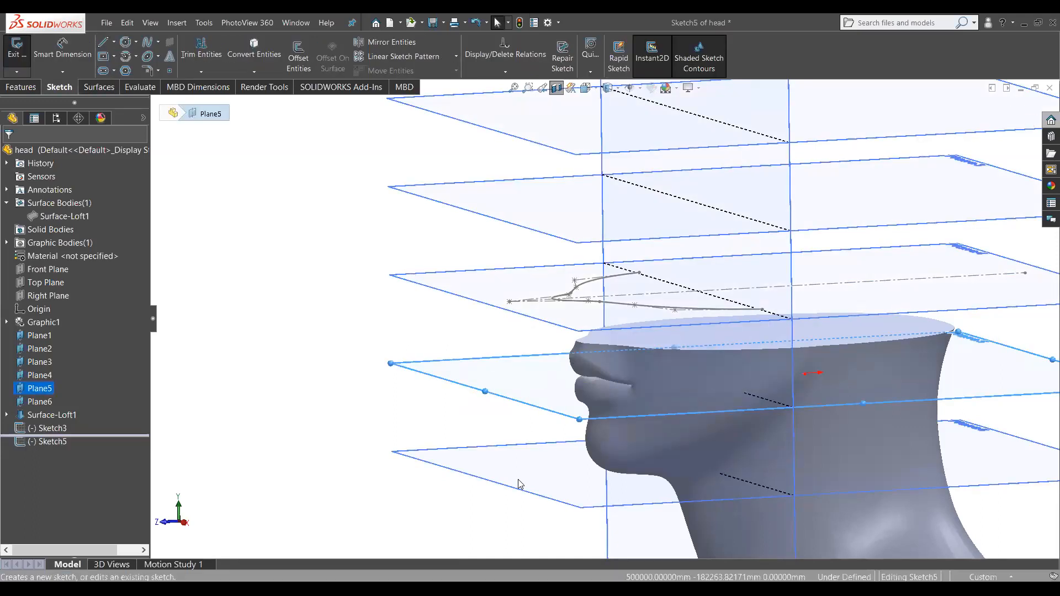
{"action": "middle_click_drag", "start_coordinate": [280, 377], "coordinate": [441, 457]}
{"action": "scroll", "coordinate": [441, 457], "scroll_direction": "up", "scroll_amount": 2}
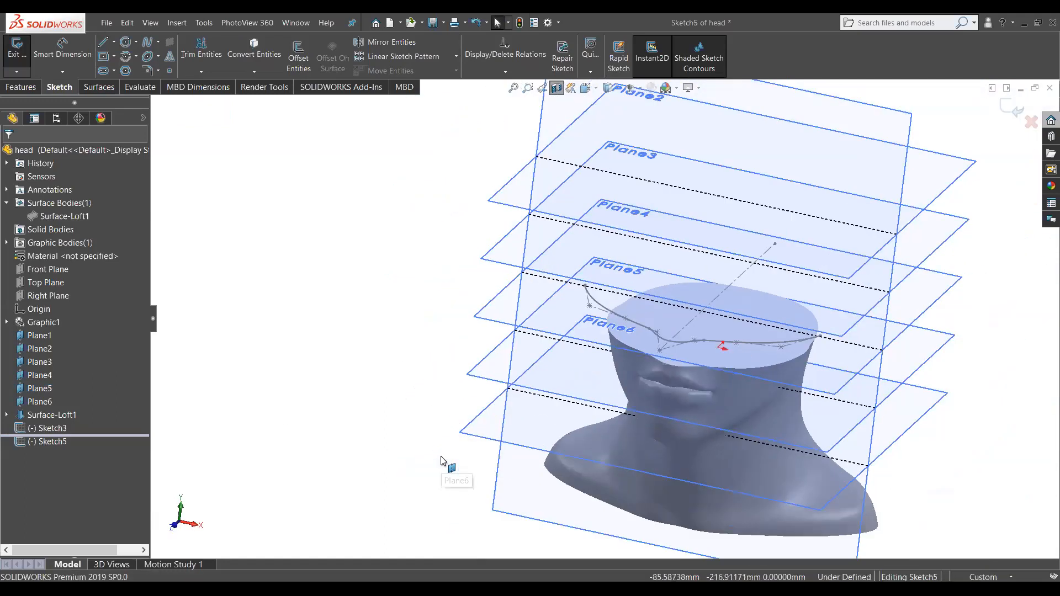
{"action": "key", "text": "ctrl+8"}
{"action": "scroll", "coordinate": [611, 469], "scroll_direction": "down", "scroll_amount": 5}
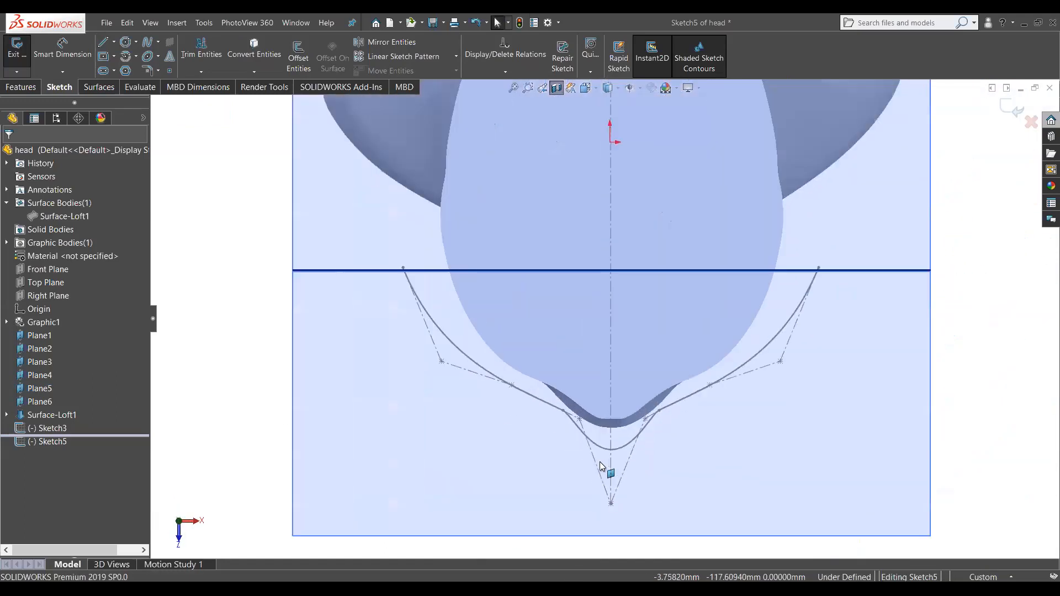
{"action": "mouse_move", "coordinate": [574, 403]}
{"action": "middle_mouse_down"}
{"action": "mouse_move", "coordinate": [549, 367]}
{"action": "mouse_move", "coordinate": [473, 334]}
{"action": "mouse_move", "coordinate": [495, 326]}
{"action": "middle_mouse_up"}
{"action": "key", "text": "ctrl+8"}
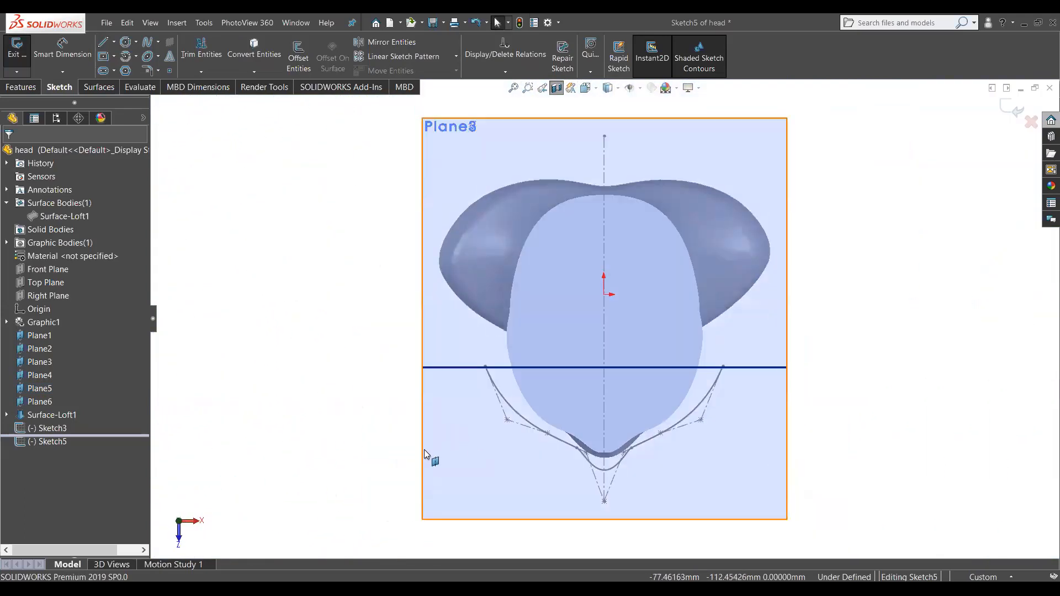
Step: Try a three-point arc around the front of the face, with both ends on the Plane2 line and a radius of about 66 mm
{"action": "left_click", "coordinate": [137, 56]}
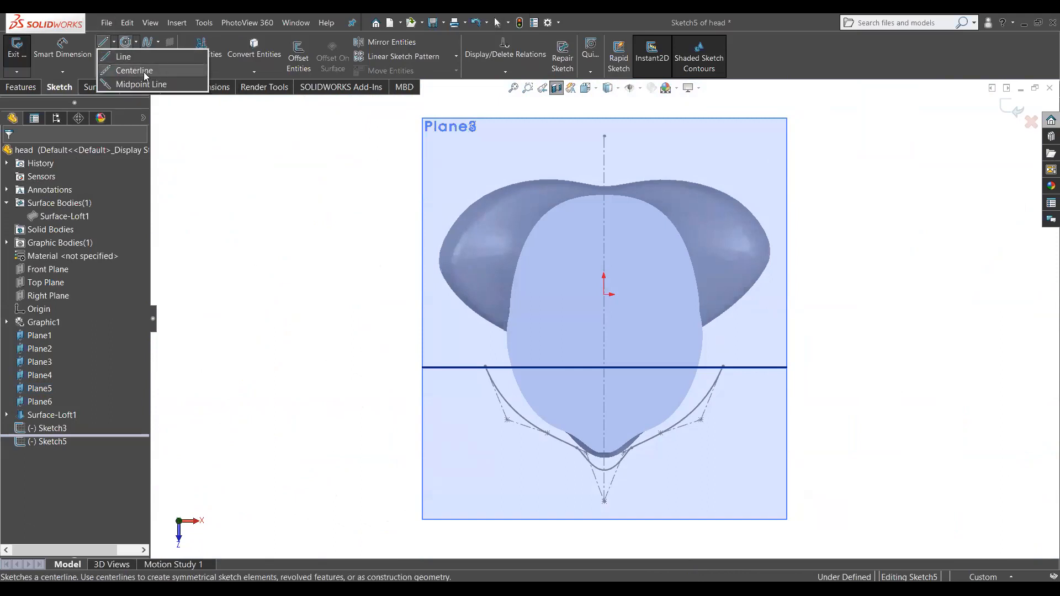
{"action": "left_click", "coordinate": [254, 186]}
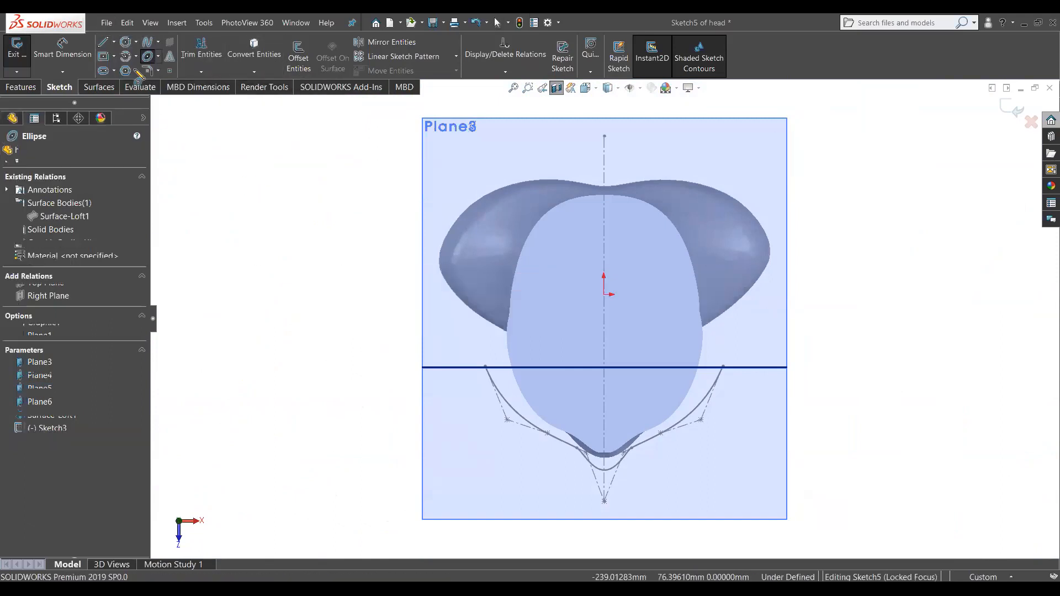
{"action": "left_click", "coordinate": [127, 57]}
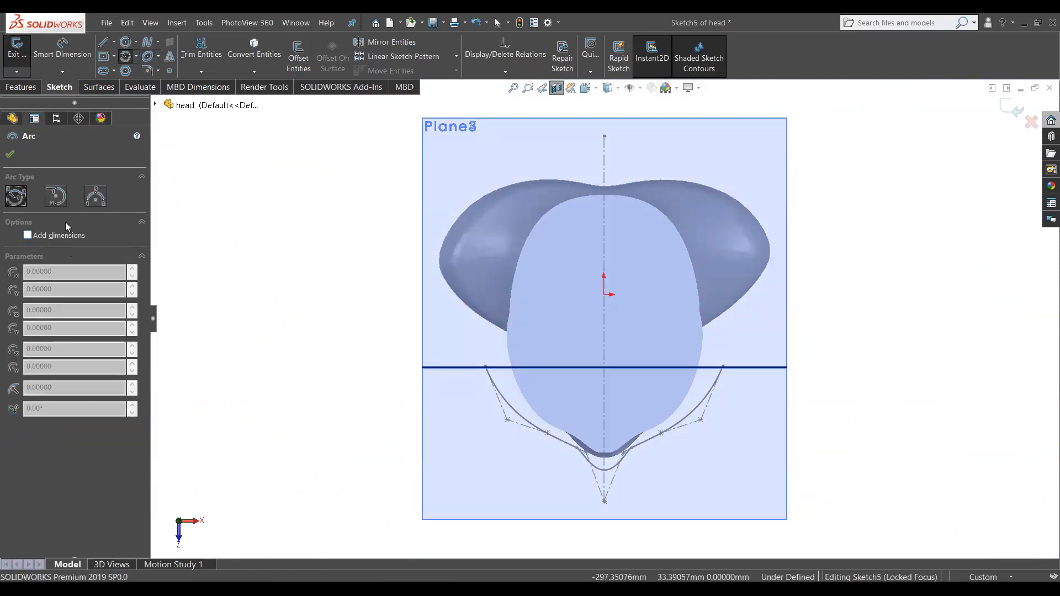
{"action": "left_click", "coordinate": [56, 196]}
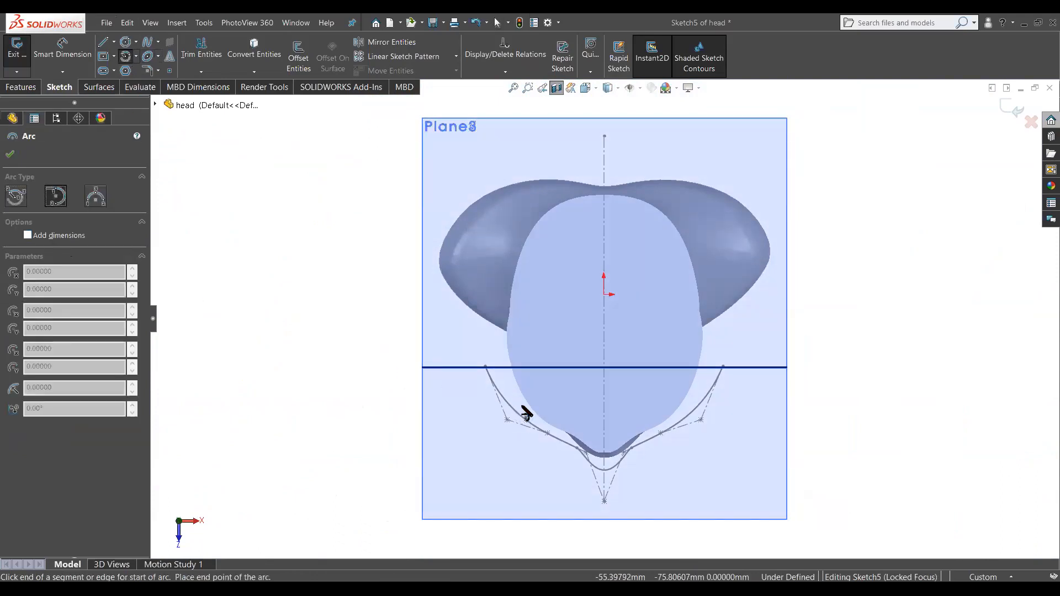
{"action": "left_click", "coordinate": [96, 203]}
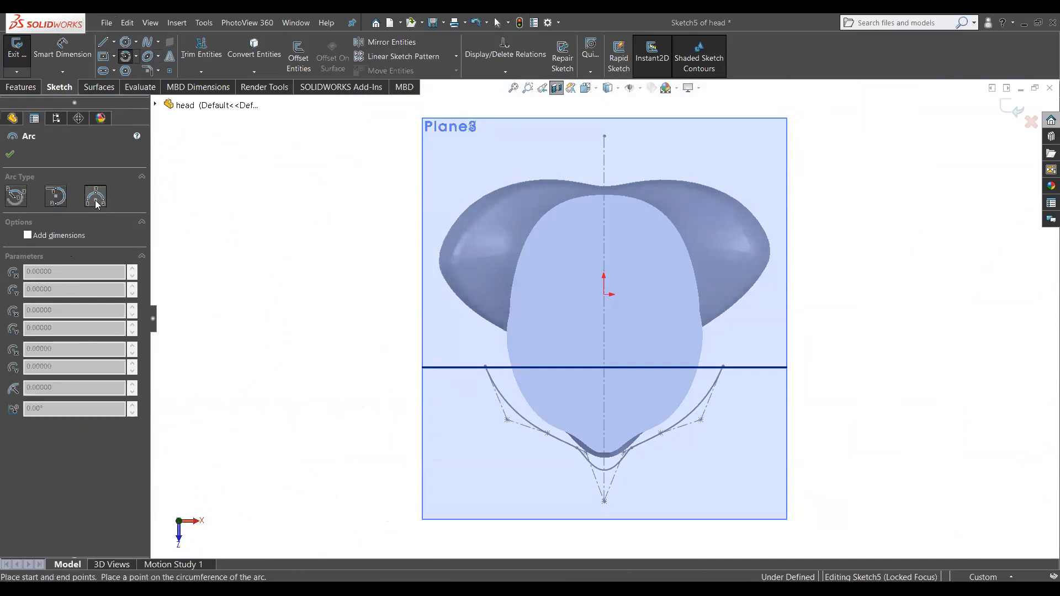
{"action": "left_click", "coordinate": [507, 368]}
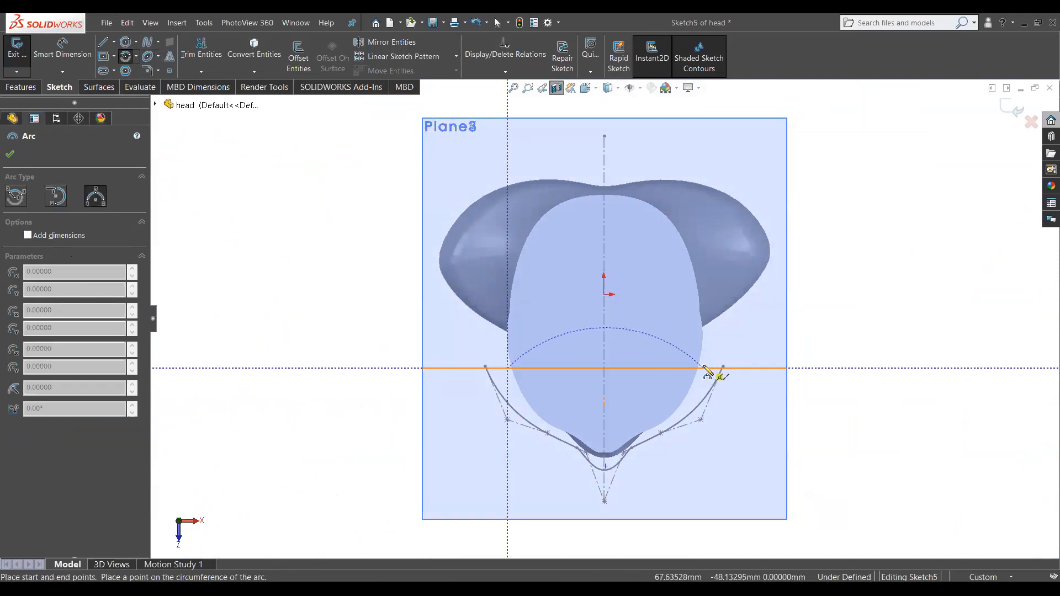
{"action": "left_click", "coordinate": [703, 367]}
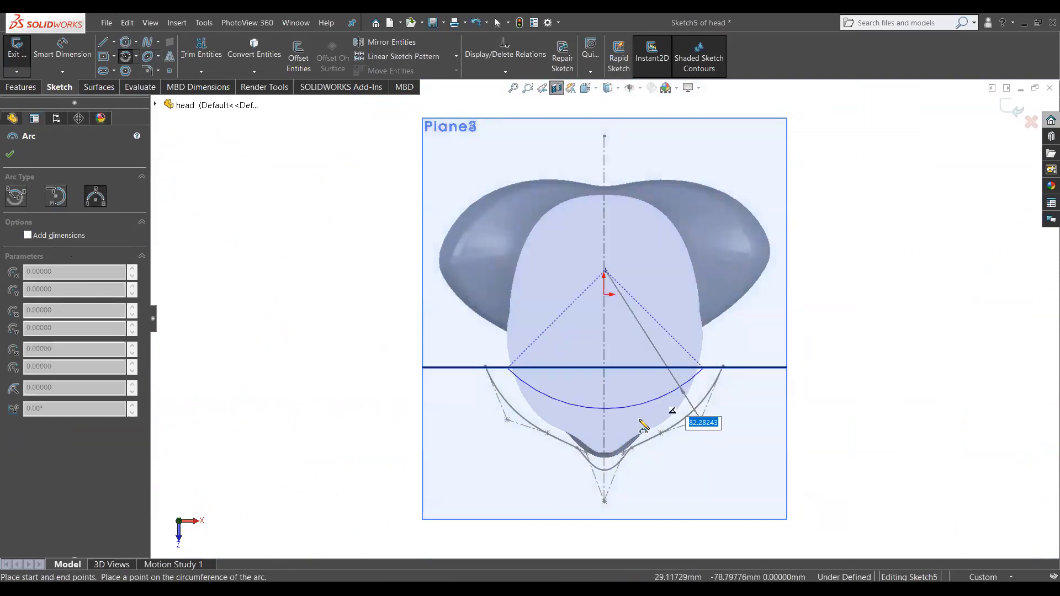
{"action": "left_click", "coordinate": [609, 467]}
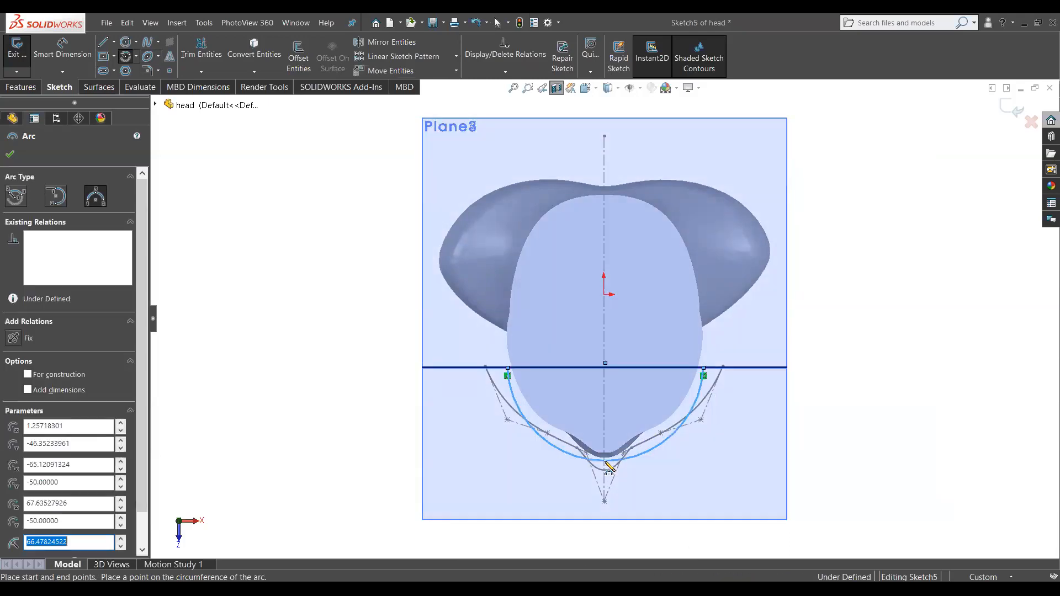
{"action": "key", "text": "Escape"}
Step: Try to fit the arc around the face by moving its endpoints outward and flattening it to about 73 mm radius, and delete it
{"action": "scroll", "coordinate": [608, 475], "scroll_direction": "down", "scroll_amount": 5}
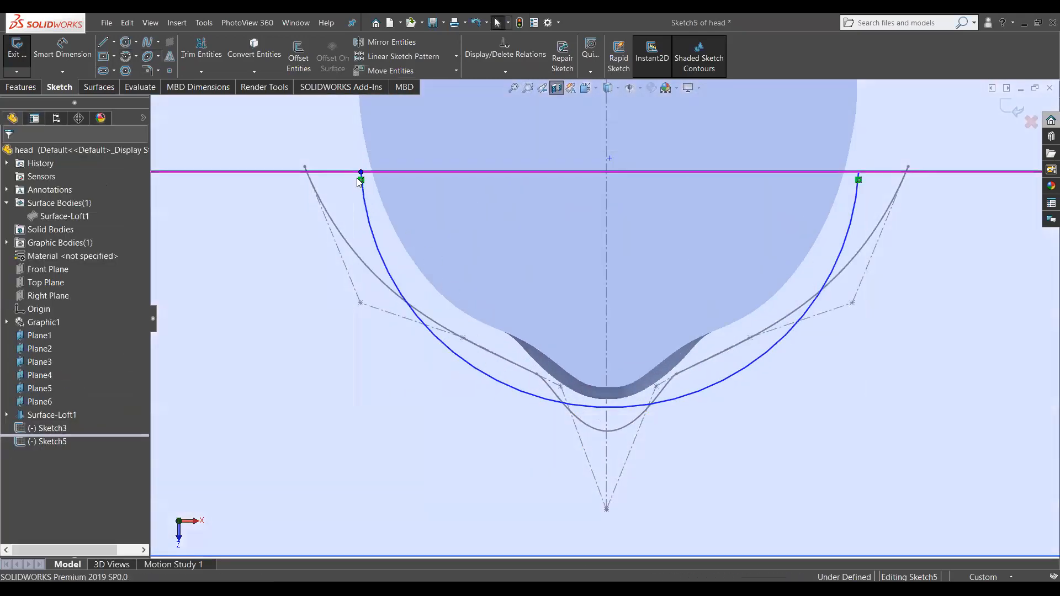
{"action": "left_click_drag", "start_coordinate": [354, 172], "coordinate": [335, 172]}
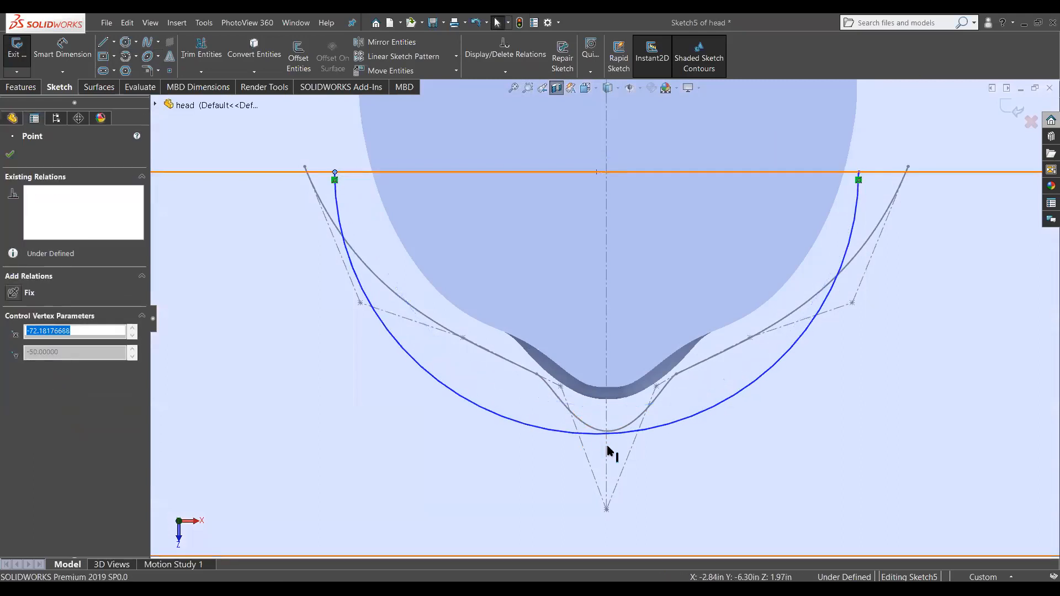
{"action": "left_click_drag", "start_coordinate": [593, 436], "coordinate": [618, 412]}
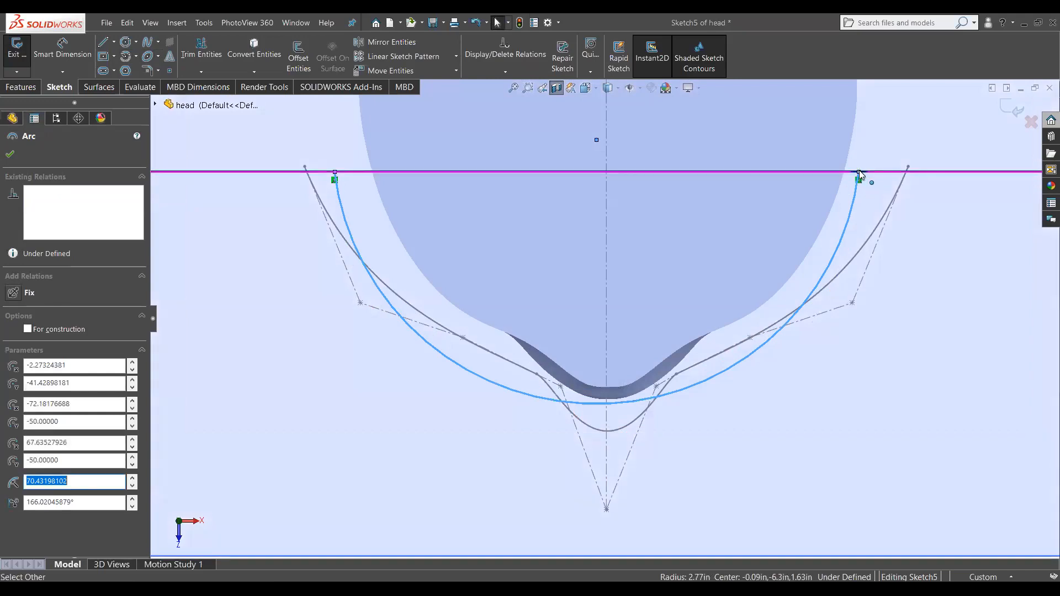
{"action": "left_click", "coordinate": [859, 172]}
{"action": "left_click_drag", "start_coordinate": [879, 174], "coordinate": [874, 173]}
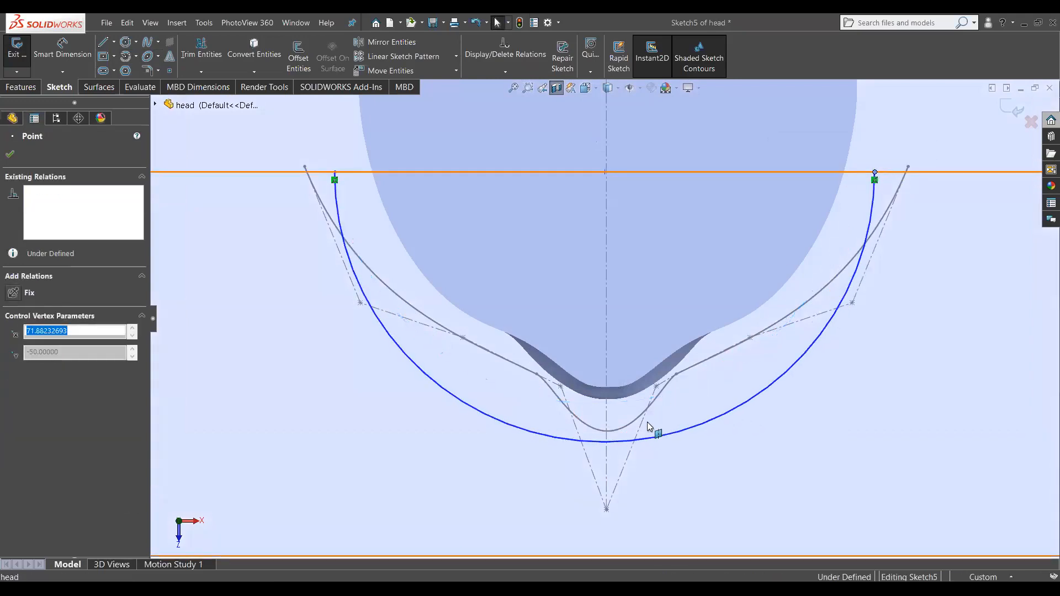
{"action": "left_click_drag", "start_coordinate": [618, 447], "coordinate": [617, 403]}
{"action": "mouse_move", "coordinate": [448, 353]}
{"action": "left_mouse_down"}
{"action": "mouse_move", "coordinate": [480, 340]}
{"action": "mouse_move", "coordinate": [469, 365]}
{"action": "left_mouse_up"}
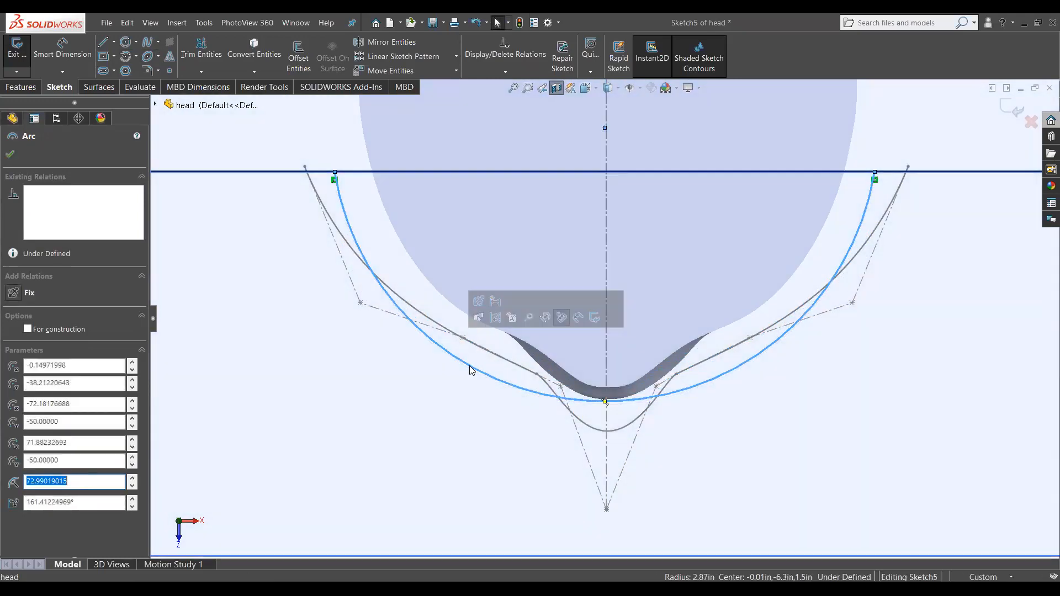
{"action": "key", "text": "Delete"}
Step: Sketch a six-point Bezier style spline from the Plane2 line beside one cheek around the face to the vertical centerline
{"action": "left_click", "coordinate": [160, 42]}
{"action": "left_click", "coordinate": [182, 65]}
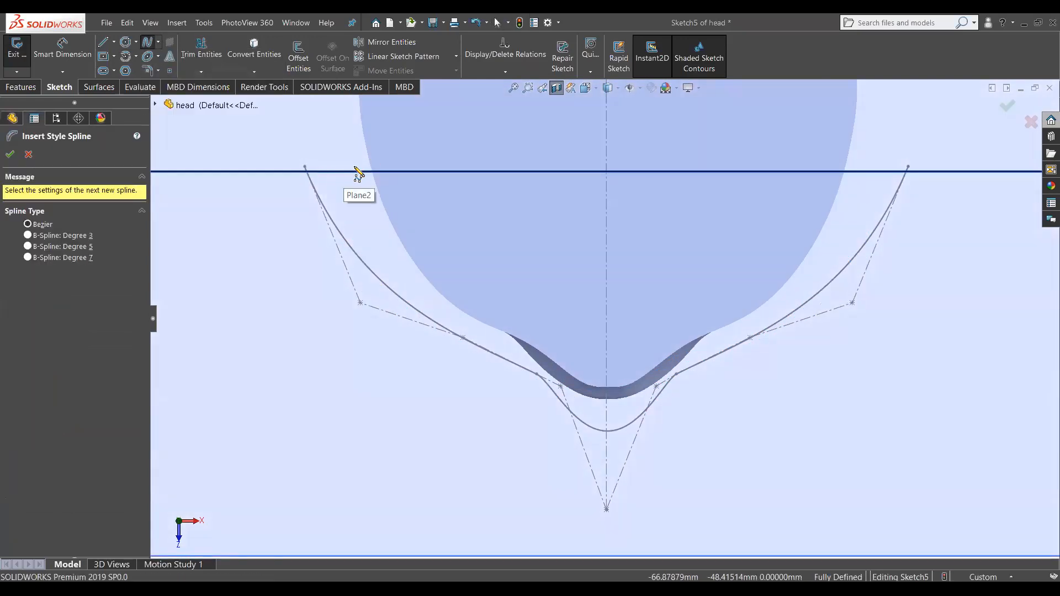
{"action": "left_click", "coordinate": [355, 166]}
{"action": "left_click", "coordinate": [396, 251]}
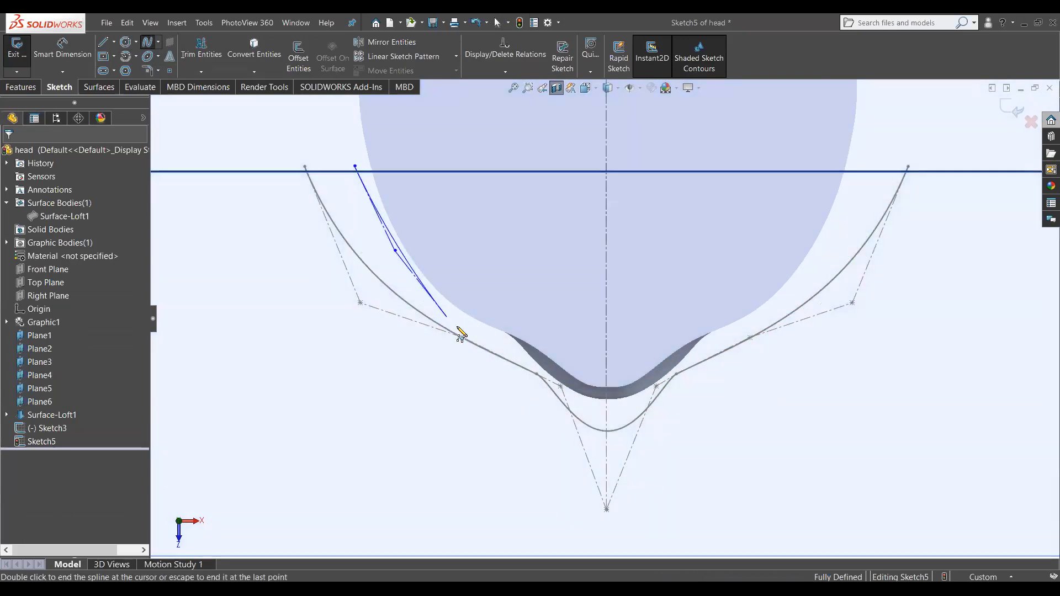
{"action": "left_click", "coordinate": [447, 317]}
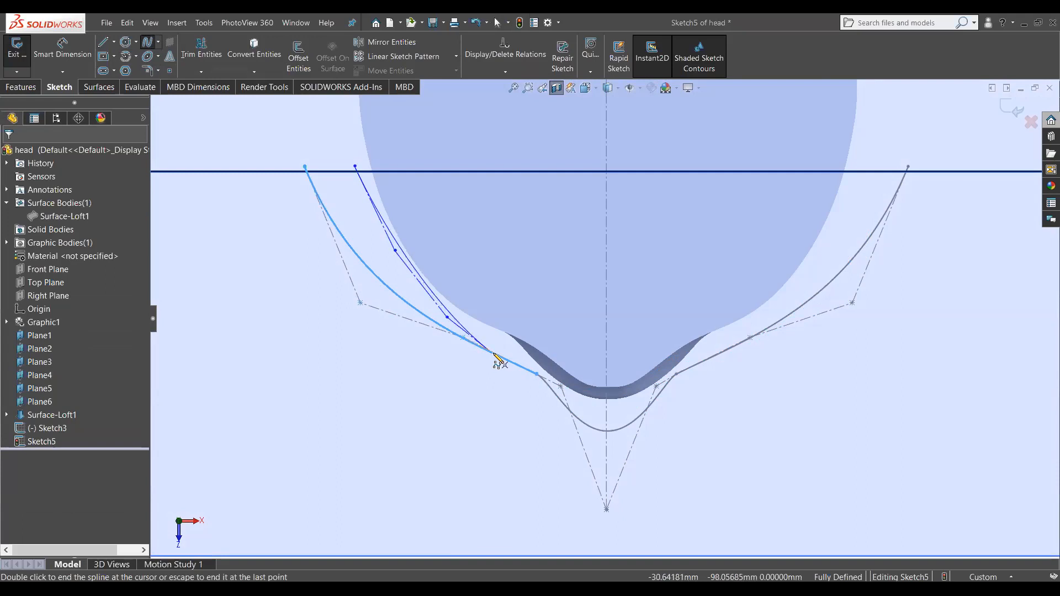
{"action": "left_click", "coordinate": [516, 374]}
{"action": "left_click", "coordinate": [595, 409]}
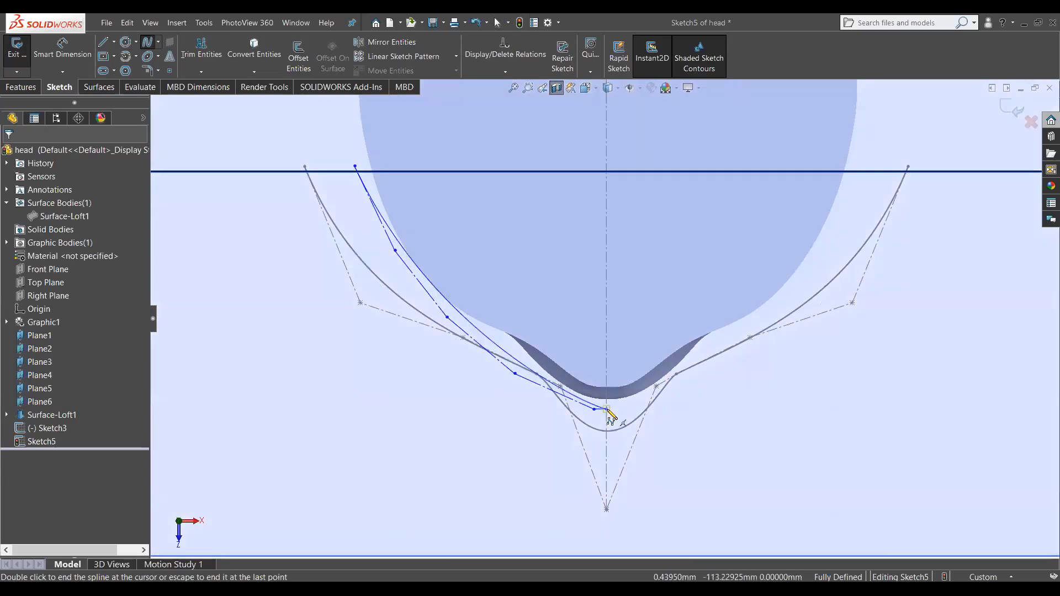
{"action": "double_click", "coordinate": [607, 411]}
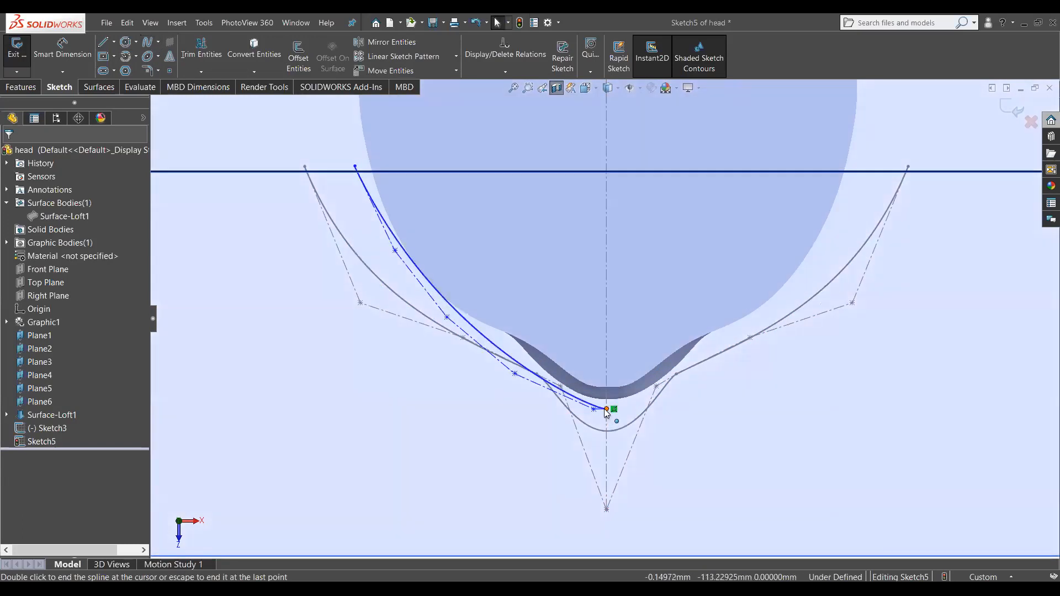
Step: Make the spline's control segment at the centerline horizontal, lengthen it, and pull the neighbouring control vertex outward for a rounder front
{"action": "scroll", "coordinate": [609, 411], "scroll_direction": "down", "scroll_amount": 5}
{"action": "left_click", "coordinate": [605, 370]}
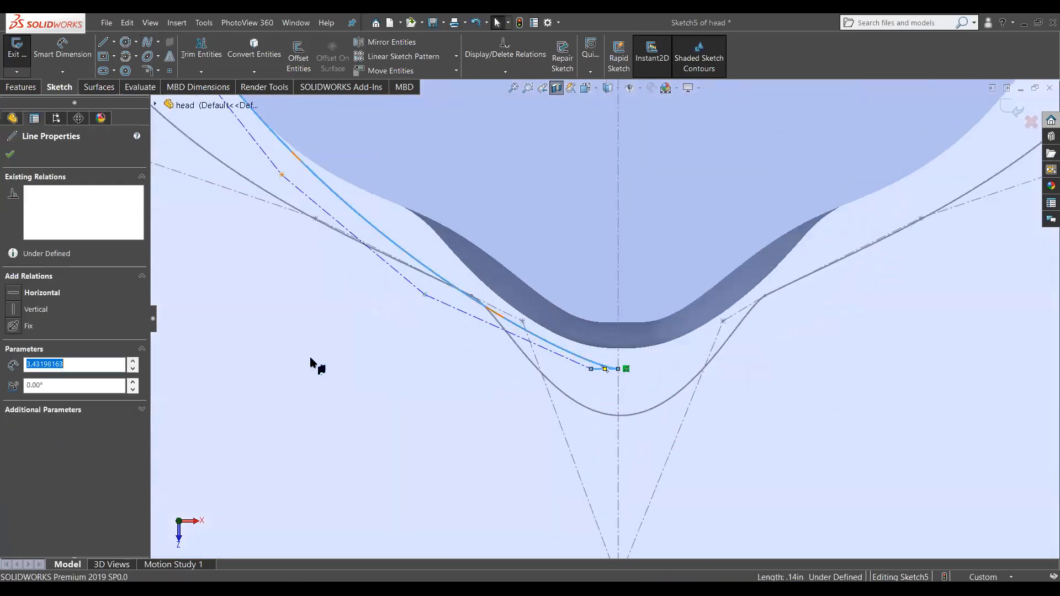
{"action": "left_click", "coordinate": [279, 373]}
{"action": "left_click_drag", "start_coordinate": [590, 369], "coordinate": [476, 374]}
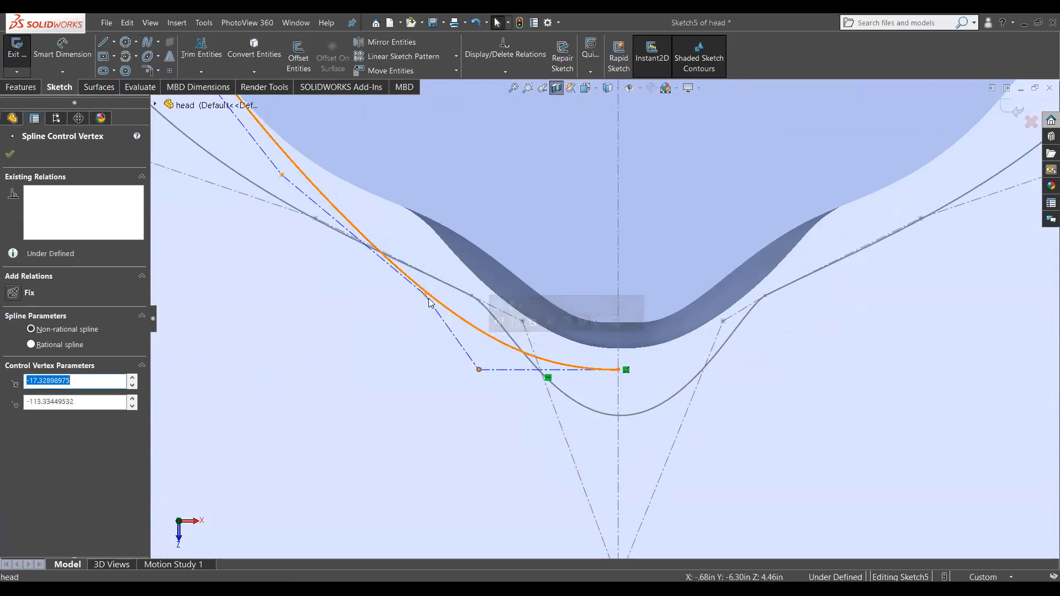
{"action": "left_click_drag", "start_coordinate": [424, 296], "coordinate": [331, 268]}
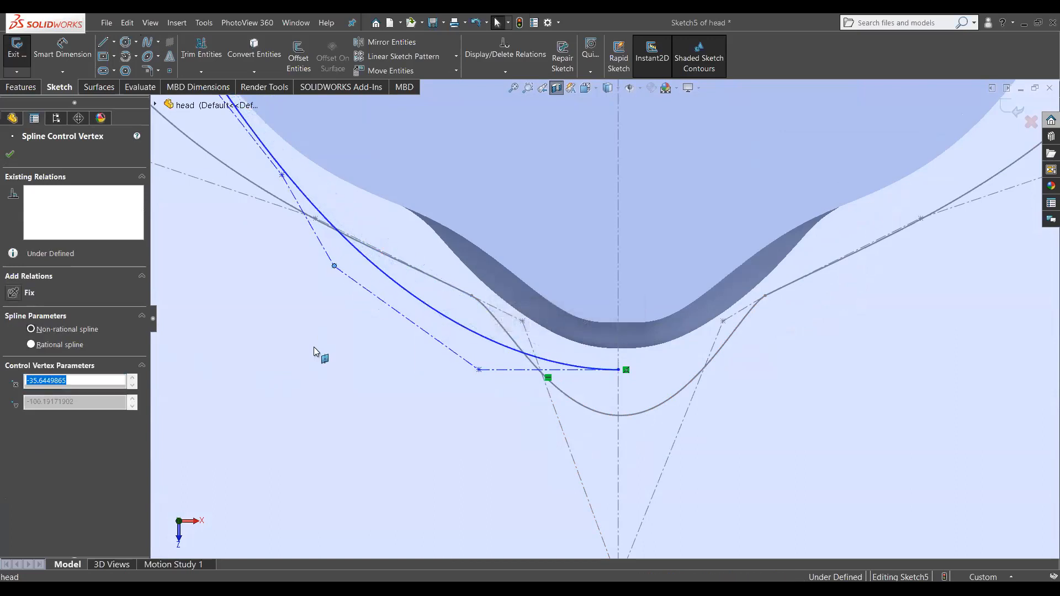
{"action": "left_click", "coordinate": [314, 348]}
Step: Reposition the style spline's side control vertices so the curve follows the cheek with a small clearance
{"action": "scroll", "coordinate": [432, 300], "scroll_direction": "up", "scroll_amount": 5}
{"action": "scroll", "coordinate": [452, 254], "scroll_direction": "down", "scroll_amount": 2}
{"action": "left_click_drag", "start_coordinate": [495, 275], "coordinate": [403, 183]}
{"action": "mouse_move", "coordinate": [524, 322]}
{"action": "left_mouse_down"}
{"action": "mouse_move", "coordinate": [530, 331]}
{"action": "mouse_move", "coordinate": [547, 316]}
{"action": "mouse_move", "coordinate": [533, 320]}
{"action": "left_mouse_up"}
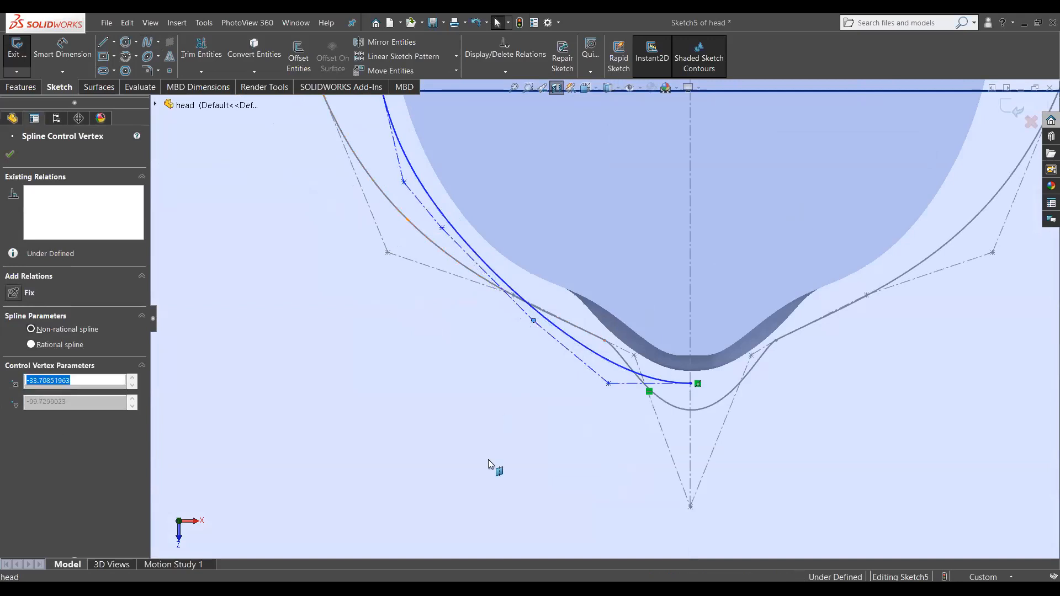
{"action": "left_click", "coordinate": [574, 476]}
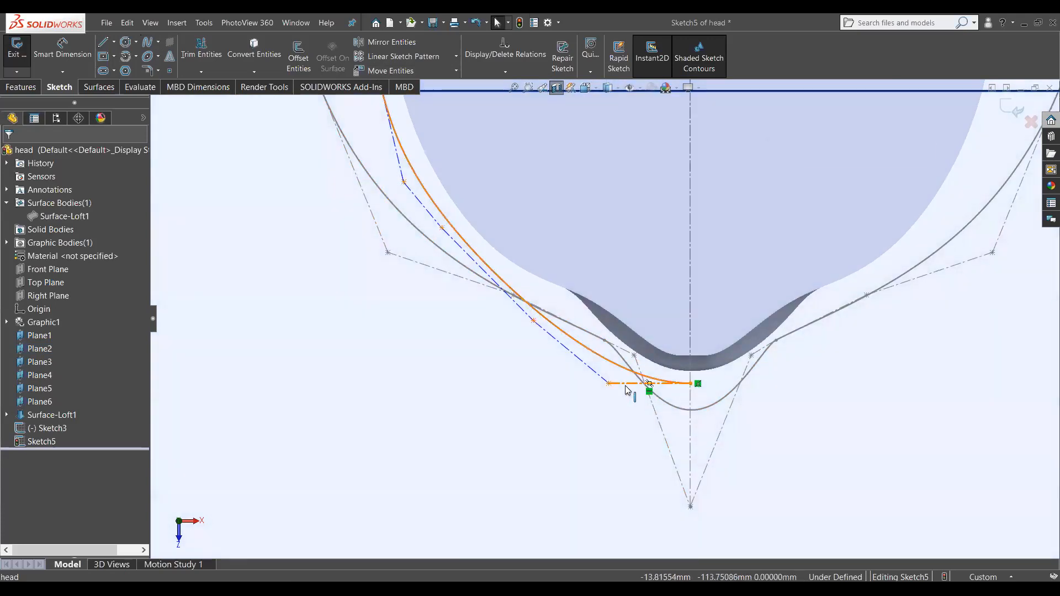
{"action": "left_click", "coordinate": [626, 386]}
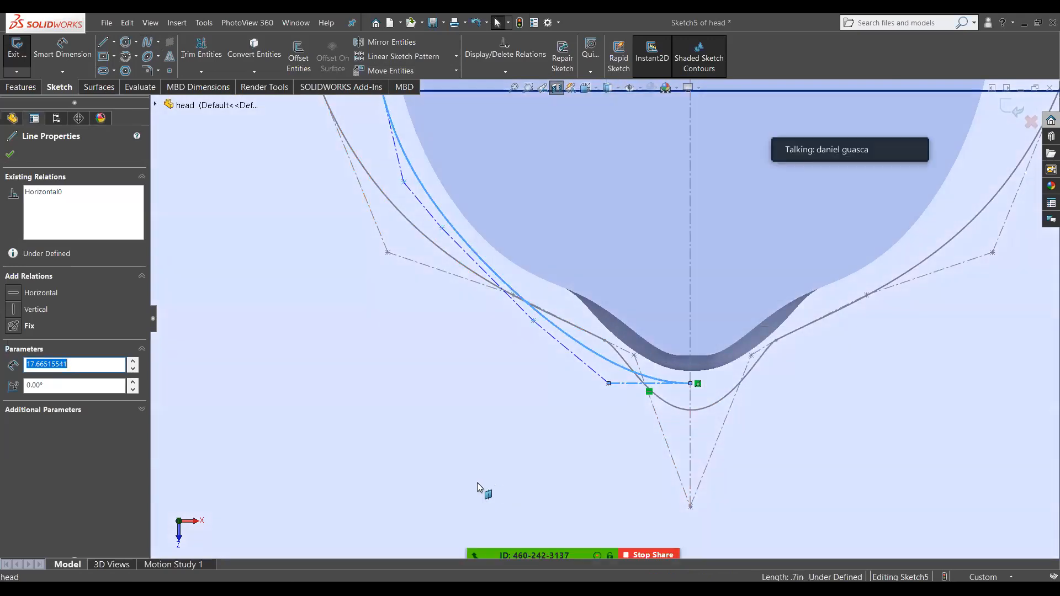
{"action": "left_click", "coordinate": [477, 482]}
{"action": "scroll", "coordinate": [634, 416], "scroll_direction": "up", "scroll_amount": 3}
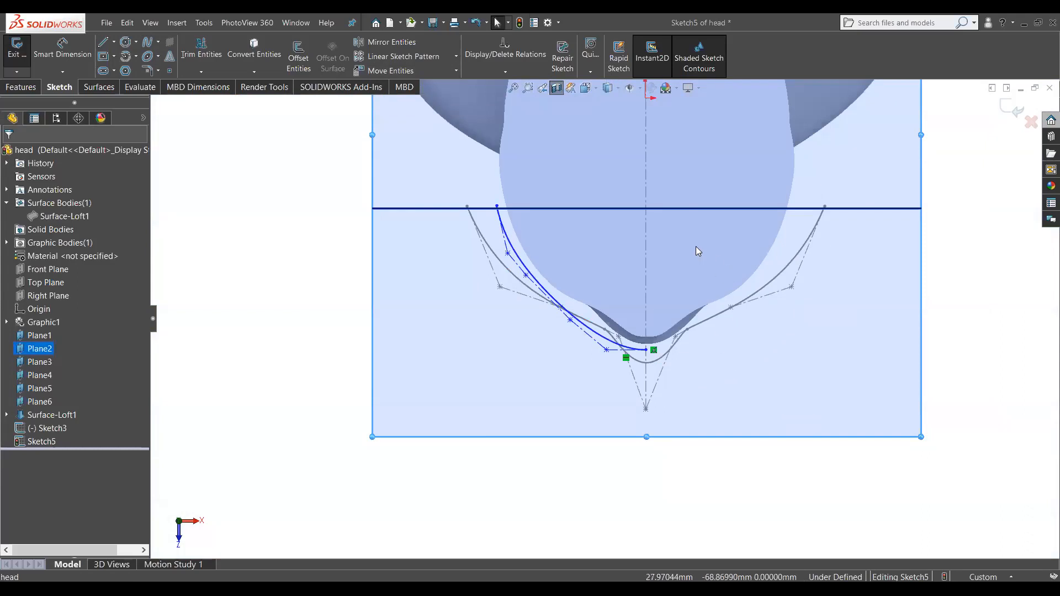
{"action": "scroll", "coordinate": [823, 251], "scroll_direction": "down", "scroll_amount": 2}
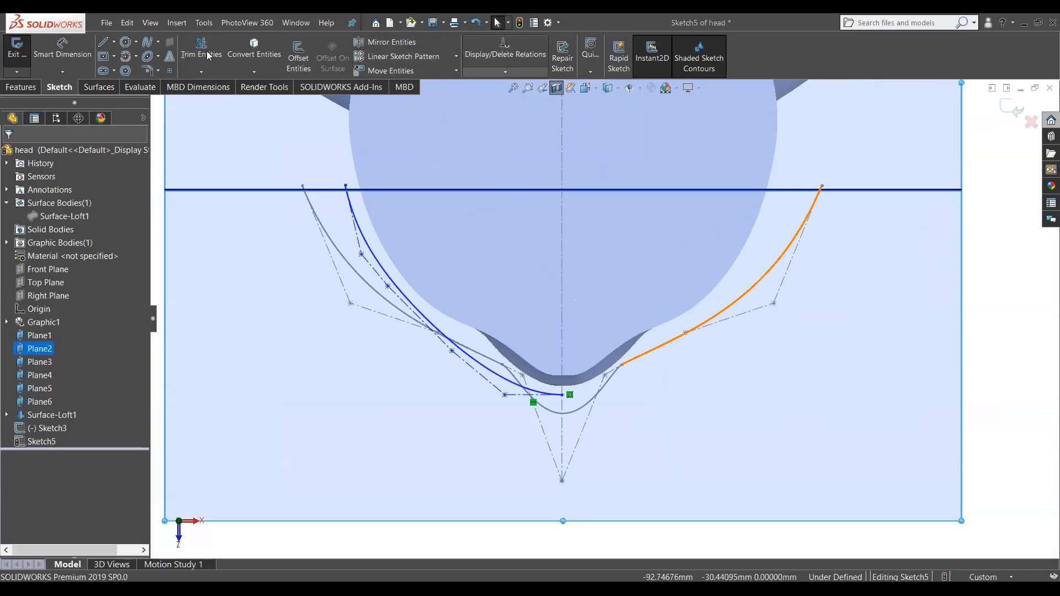
{"action": "left_click", "coordinate": [387, 42]}
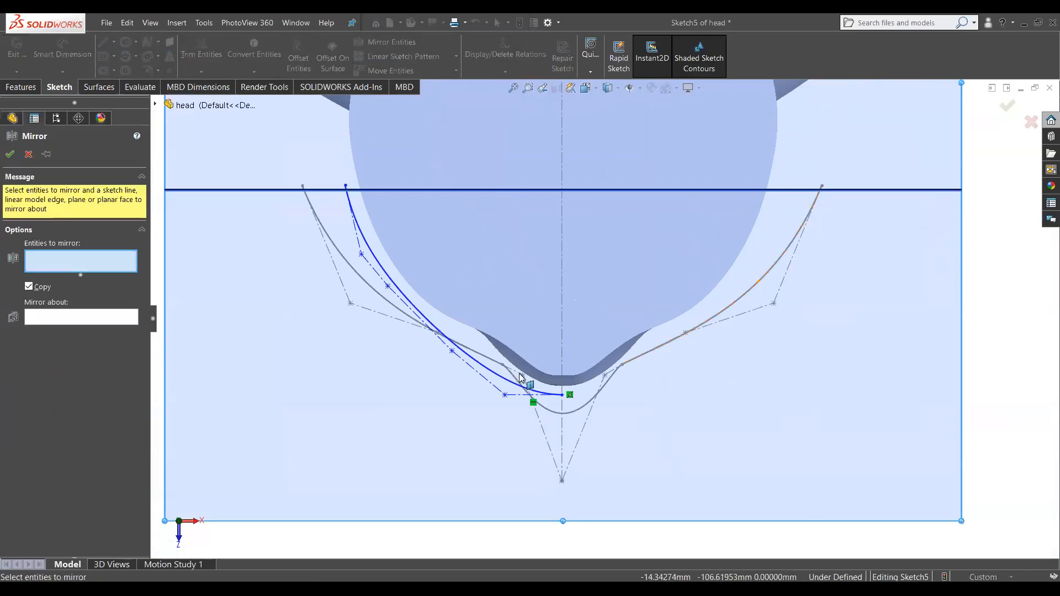
{"action": "left_click", "coordinate": [522, 390]}
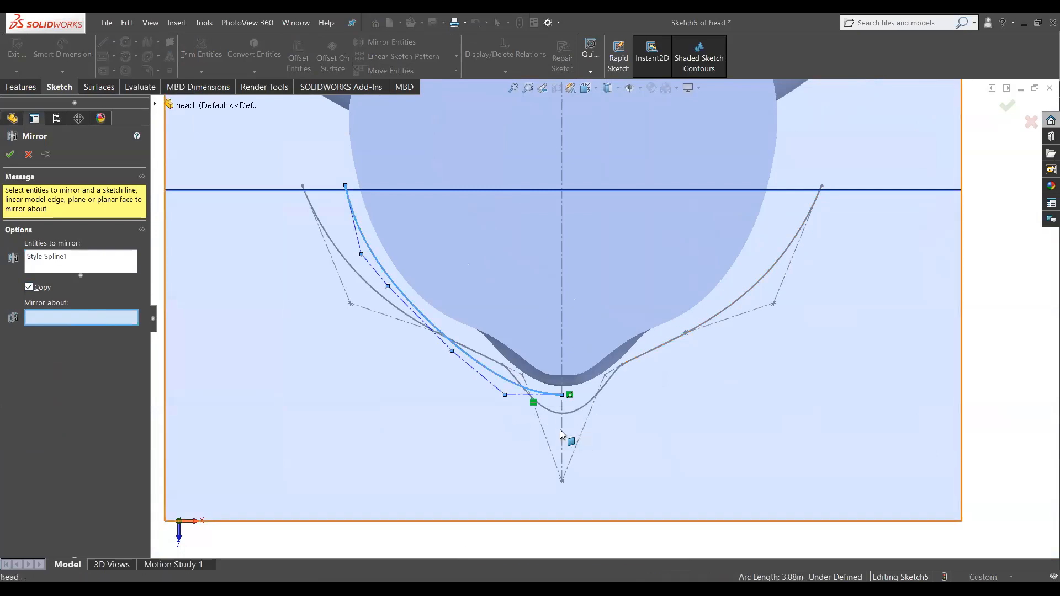
{"action": "left_click", "coordinate": [29, 154]}
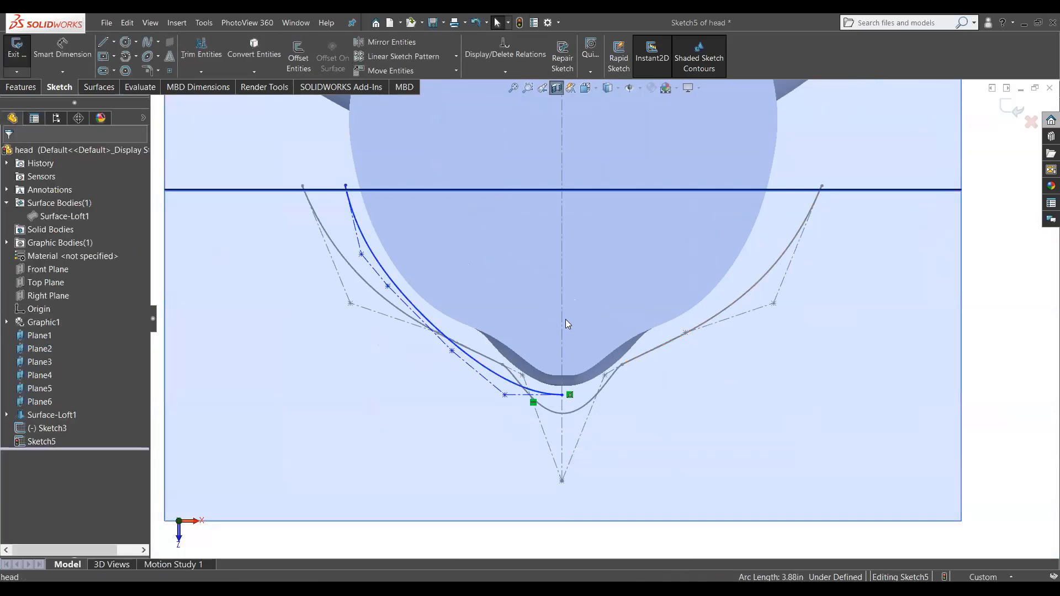
Step: Convert the vertical centerline into the sketch as construction geometry and mirror the style spline about it
{"action": "left_click", "coordinate": [264, 54]}
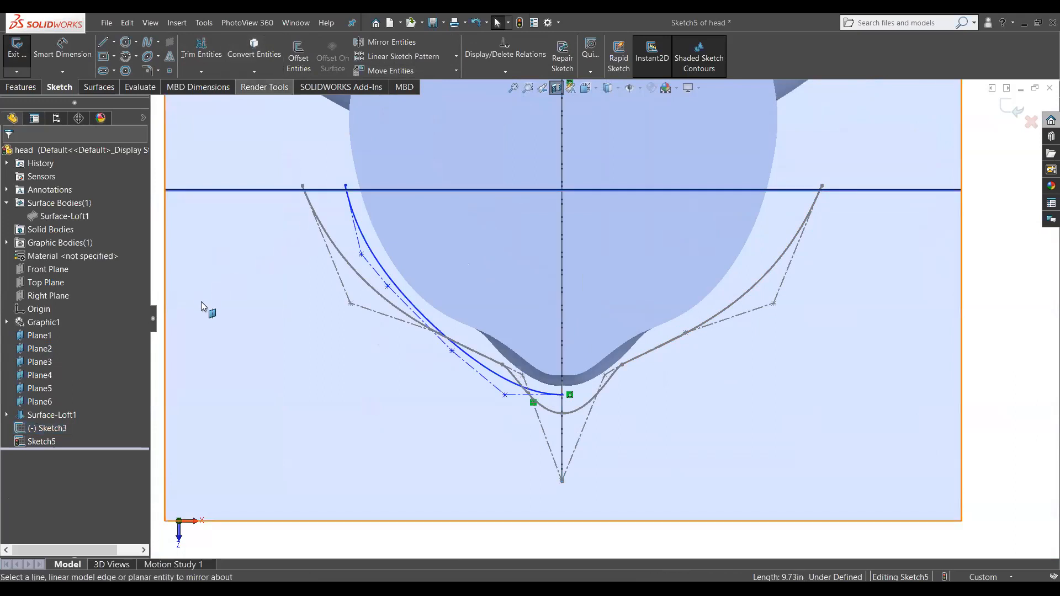
{"action": "left_click", "coordinate": [561, 312]}
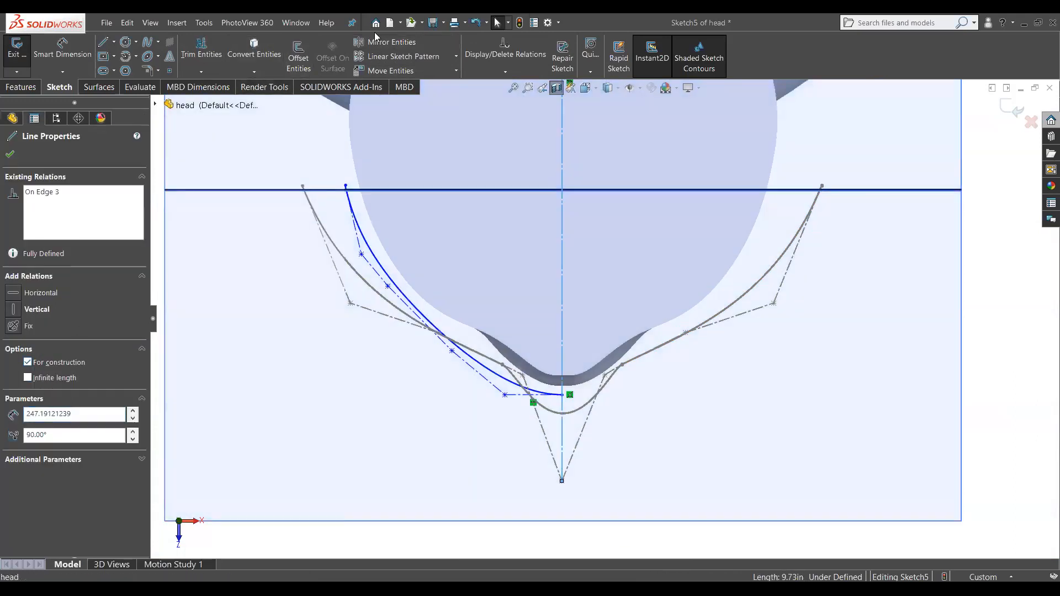
{"action": "left_click", "coordinate": [391, 42]}
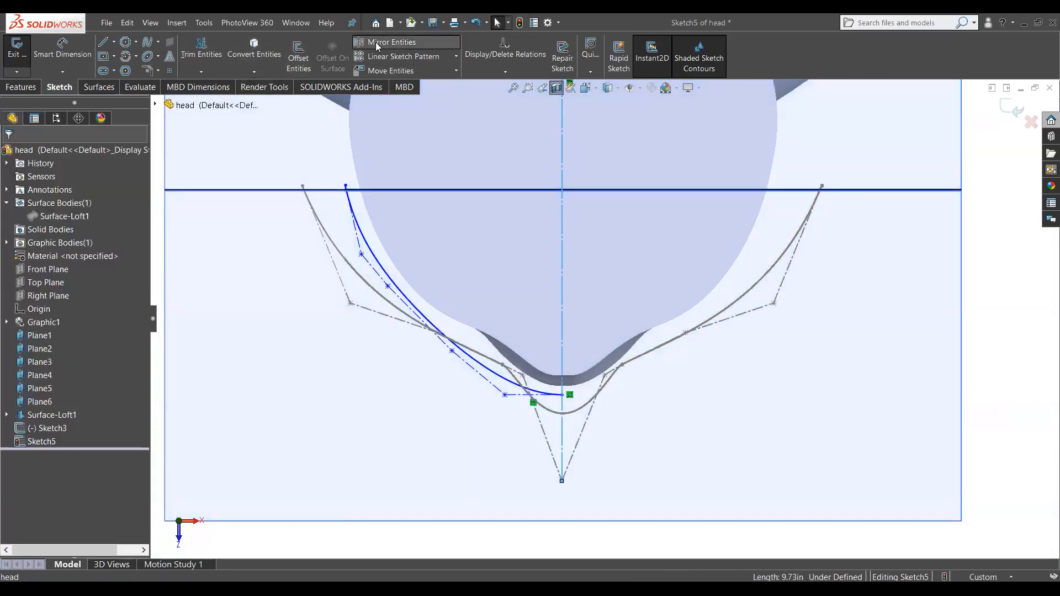
{"action": "right_click", "coordinate": [43, 267]}
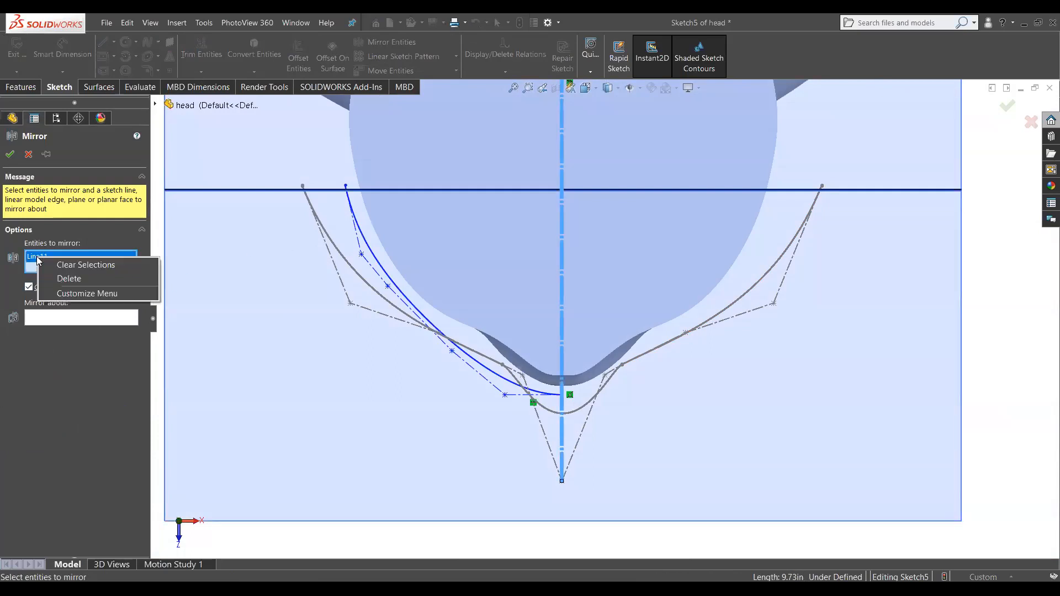
{"action": "left_click", "coordinate": [59, 281]}
{"action": "left_click", "coordinate": [425, 306]}
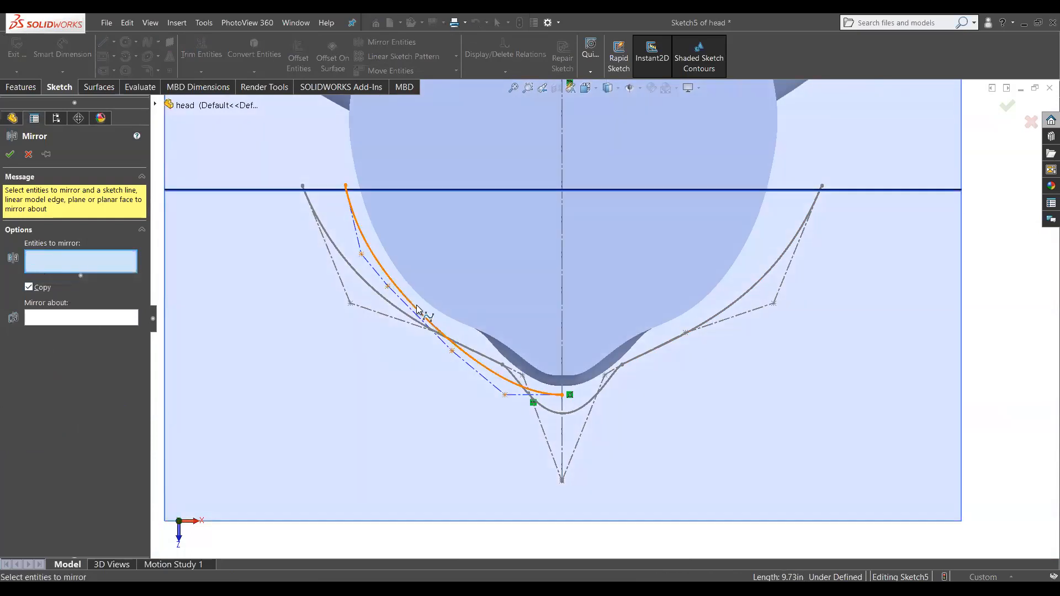
{"action": "left_click", "coordinate": [117, 325]}
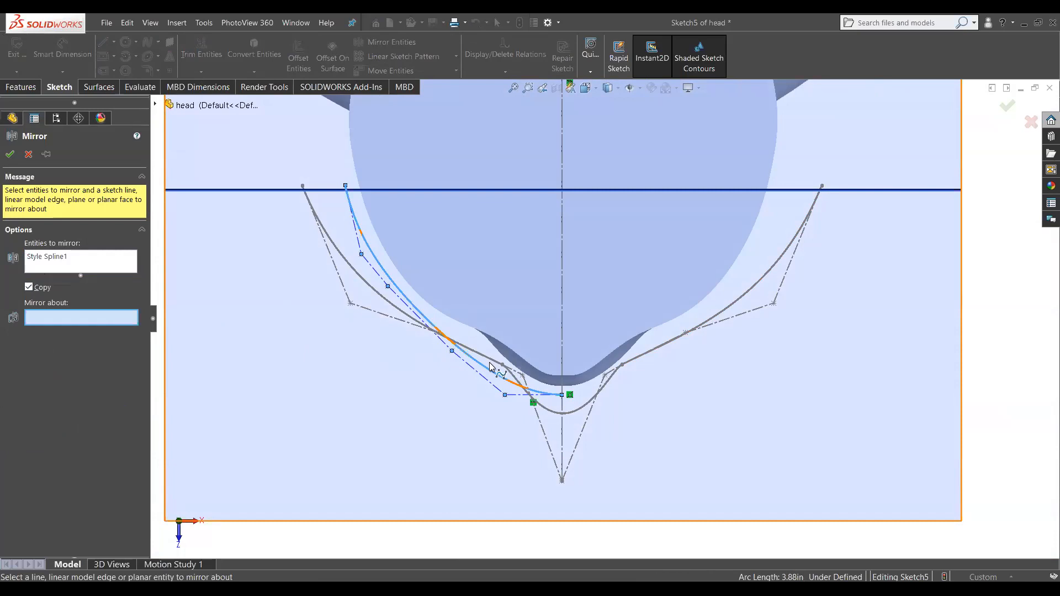
{"action": "left_click", "coordinate": [562, 354]}
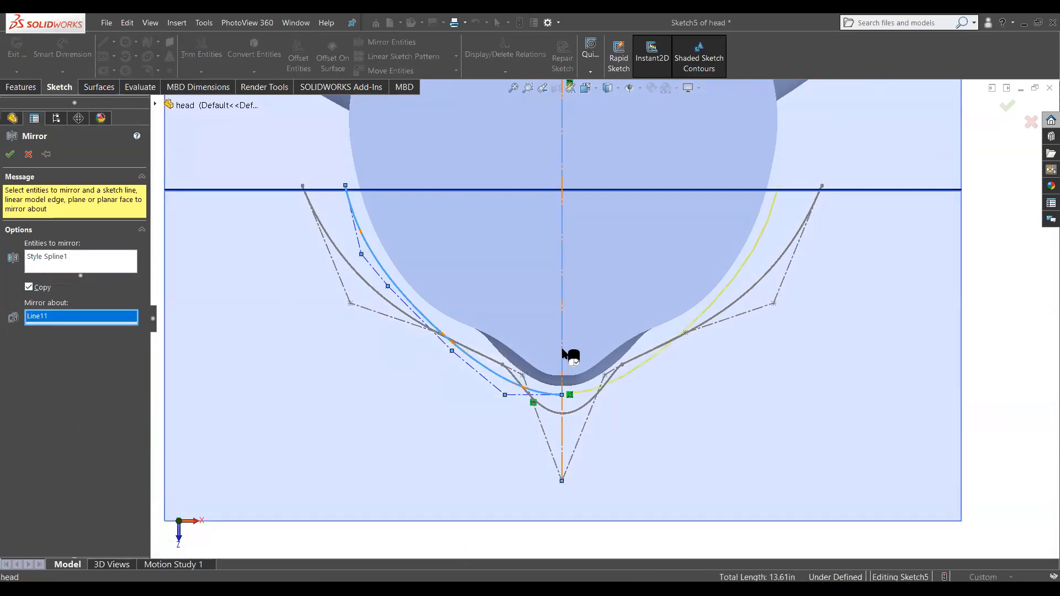
{"action": "left_click", "coordinate": [9, 160]}
Step: Exit the finished profile sketch and start a new sketch on Plane6, the lowest plane below the mouth
{"action": "mouse_move", "coordinate": [525, 440]}
{"action": "middle_mouse_down"}
{"action": "mouse_move", "coordinate": [487, 301]}
{"action": "mouse_move", "coordinate": [400, 237]}
{"action": "mouse_move", "coordinate": [402, 355]}
{"action": "mouse_move", "coordinate": [486, 375]}
{"action": "mouse_move", "coordinate": [575, 344]}
{"action": "mouse_move", "coordinate": [554, 431]}
{"action": "mouse_move", "coordinate": [549, 416]}
{"action": "mouse_move", "coordinate": [574, 398]}
{"action": "mouse_move", "coordinate": [602, 310]}
{"action": "middle_mouse_up"}
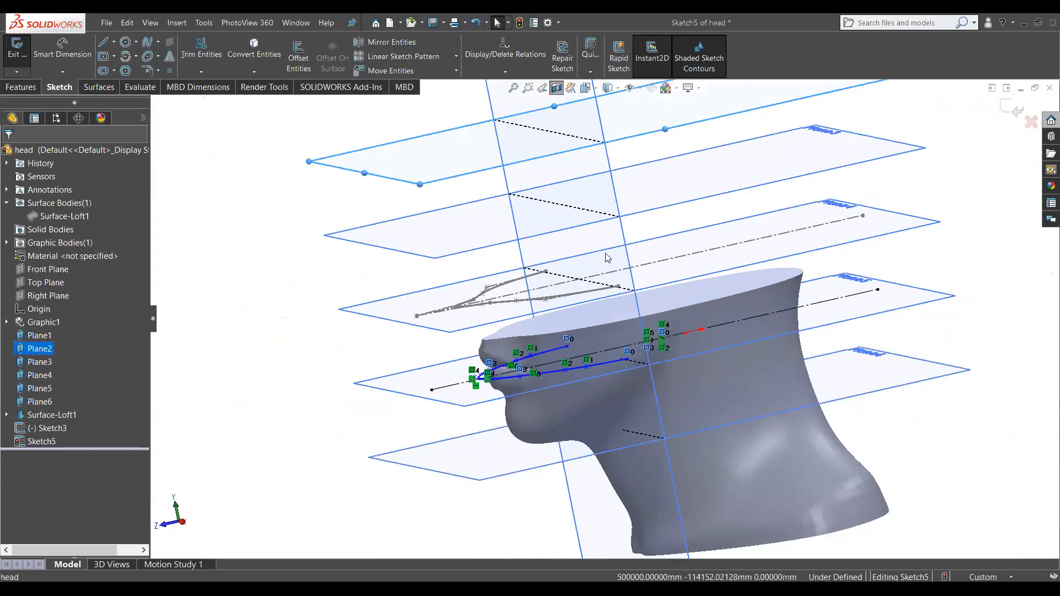
{"action": "left_click", "coordinate": [494, 464]}
{"action": "left_click", "coordinate": [1011, 110]}
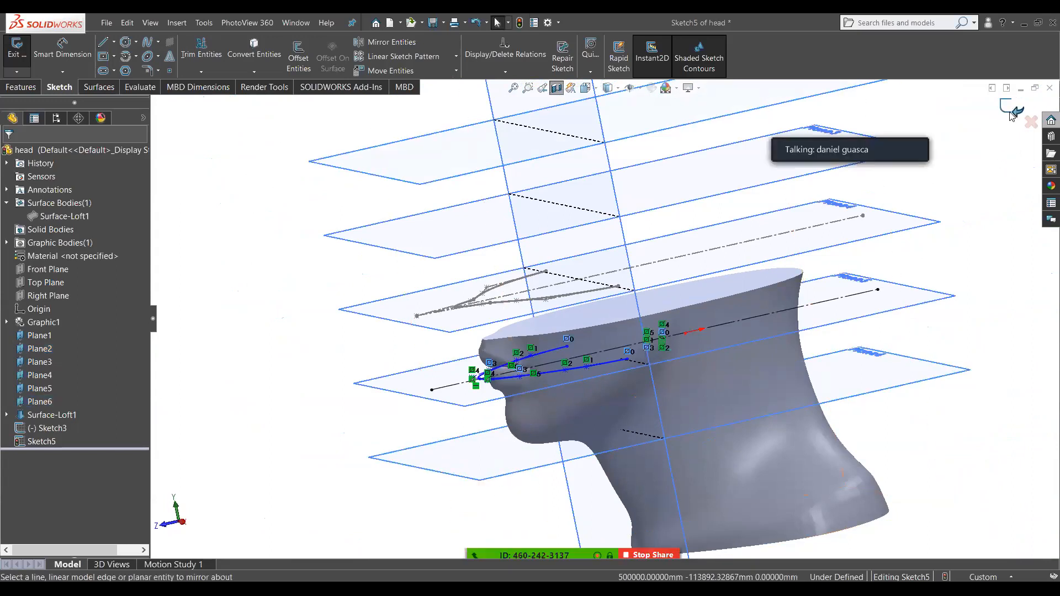
{"action": "left_click", "coordinate": [492, 482]}
{"action": "right_click", "coordinate": [490, 482]}
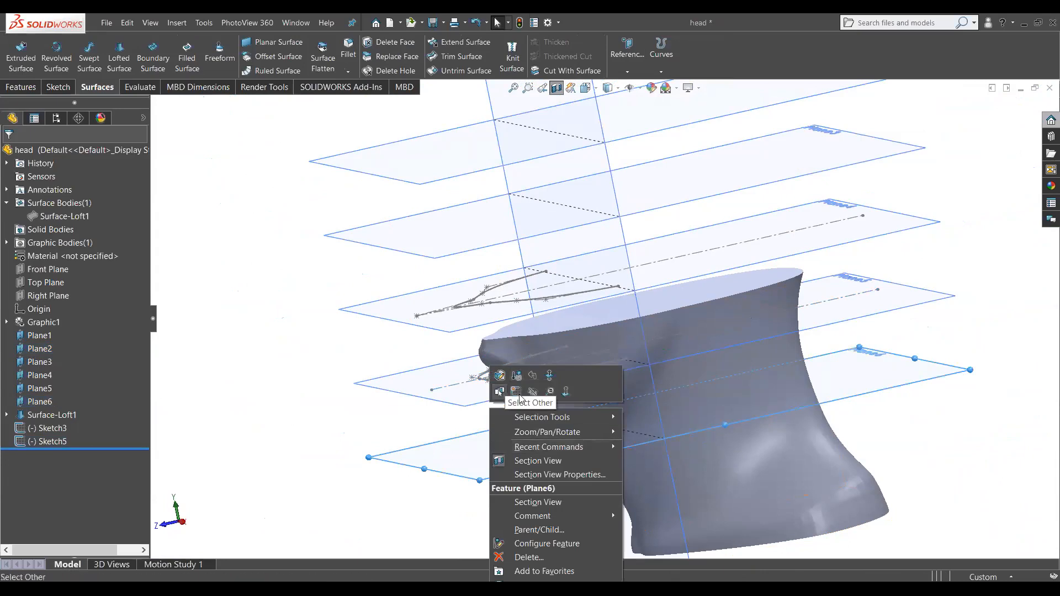
{"action": "key", "text": "Escape"}
{"action": "left_click", "coordinate": [949, 377]}
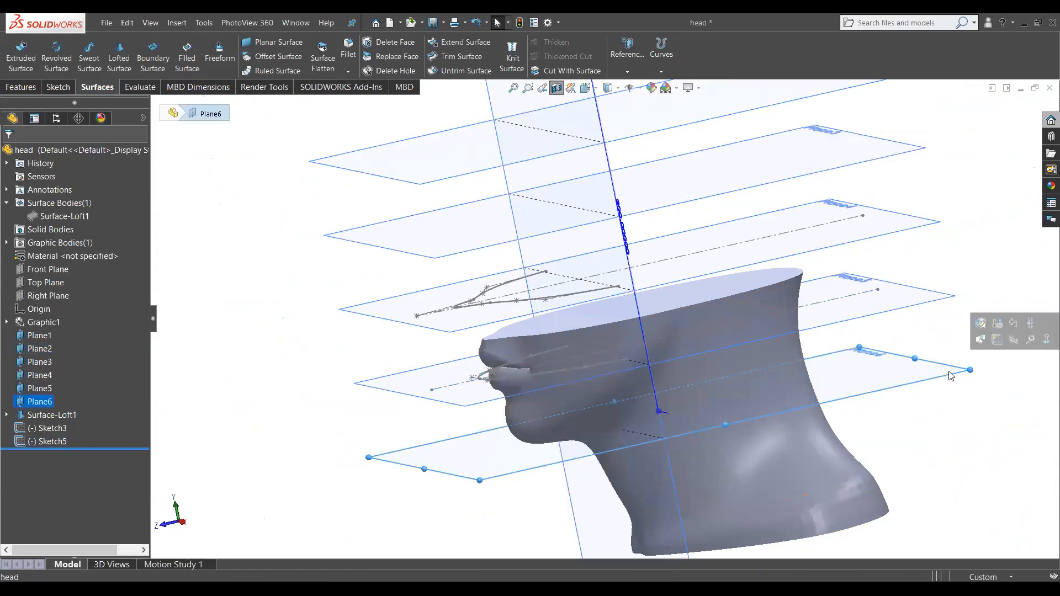
{"action": "left_click", "coordinate": [985, 339]}
Step: Replace the section view with one parallel to Plane6 at an 11 mm offset, cutting through the chin
{"action": "middle_click_drag", "start_coordinate": [602, 389], "coordinate": [587, 379]}
{"action": "middle_click_drag", "start_coordinate": [599, 409], "coordinate": [618, 391]}
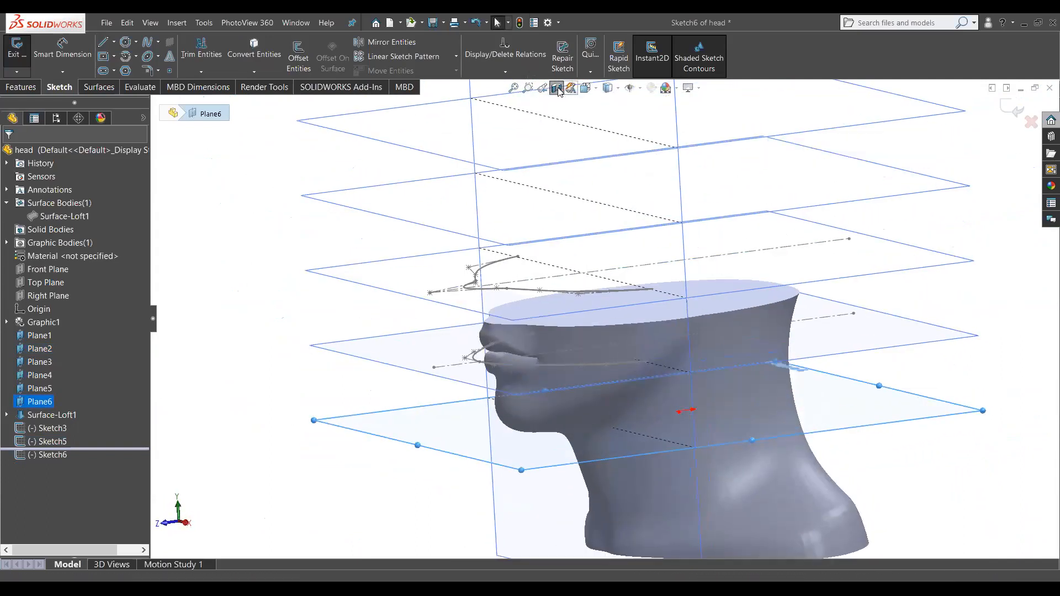
{"action": "left_click", "coordinate": [558, 88]}
{"action": "mouse_move", "coordinate": [500, 436]}
{"action": "middle_mouse_down"}
{"action": "mouse_move", "coordinate": [515, 430]}
{"action": "mouse_move", "coordinate": [504, 426]}
{"action": "mouse_move", "coordinate": [514, 440]}
{"action": "mouse_move", "coordinate": [504, 438]}
{"action": "mouse_move", "coordinate": [521, 427]}
{"action": "mouse_move", "coordinate": [519, 441]}
{"action": "middle_mouse_up"}
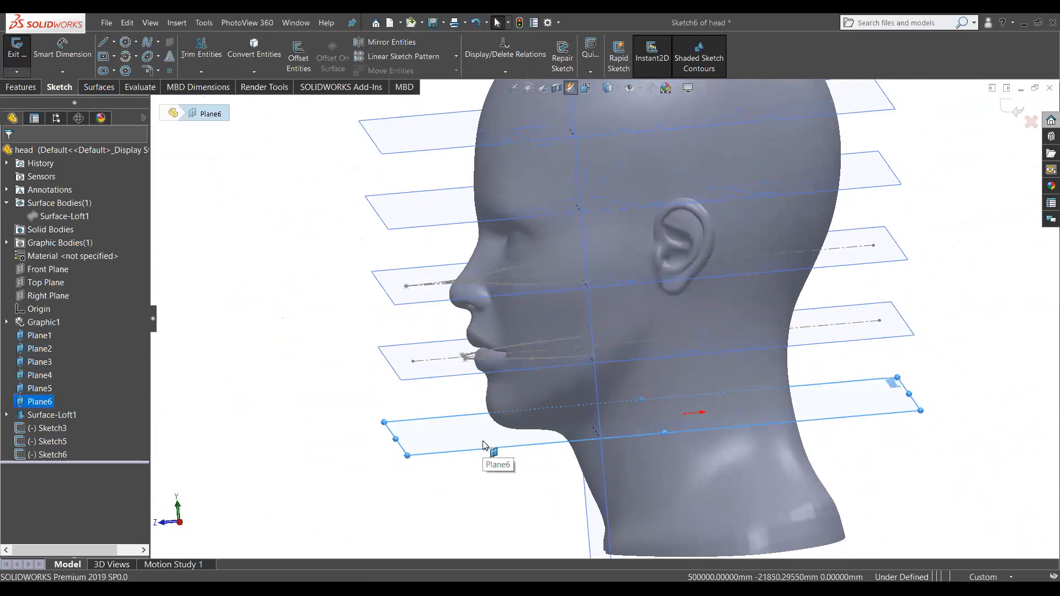
{"action": "left_click", "coordinate": [557, 88]}
{"action": "middle_click_drag", "start_coordinate": [572, 345], "coordinate": [617, 316]}
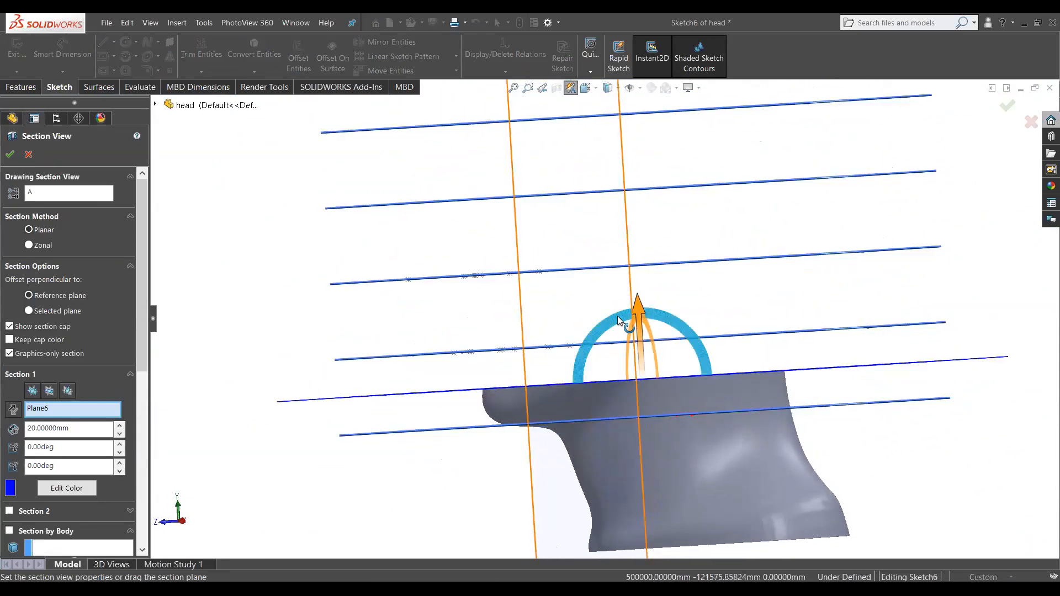
{"action": "left_click_drag", "start_coordinate": [642, 303], "coordinate": [646, 335]}
{"action": "middle_click_drag", "start_coordinate": [568, 339], "coordinate": [639, 337]}
{"action": "left_click_drag", "start_coordinate": [639, 337], "coordinate": [641, 279]}
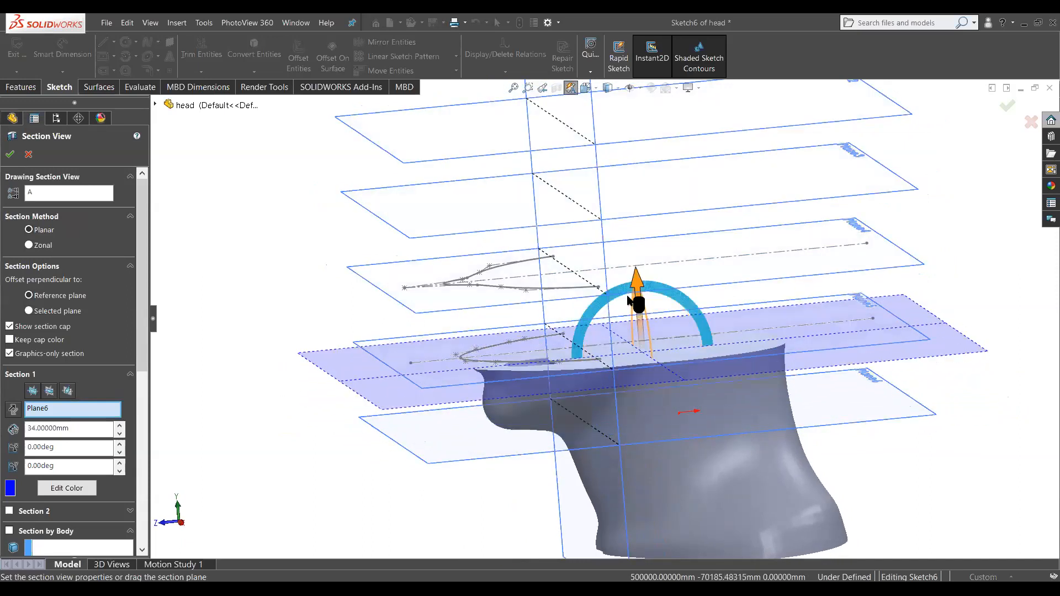
{"action": "middle_click_drag", "start_coordinate": [639, 280], "coordinate": [613, 276]}
{"action": "left_click_drag", "start_coordinate": [639, 280], "coordinate": [643, 324]}
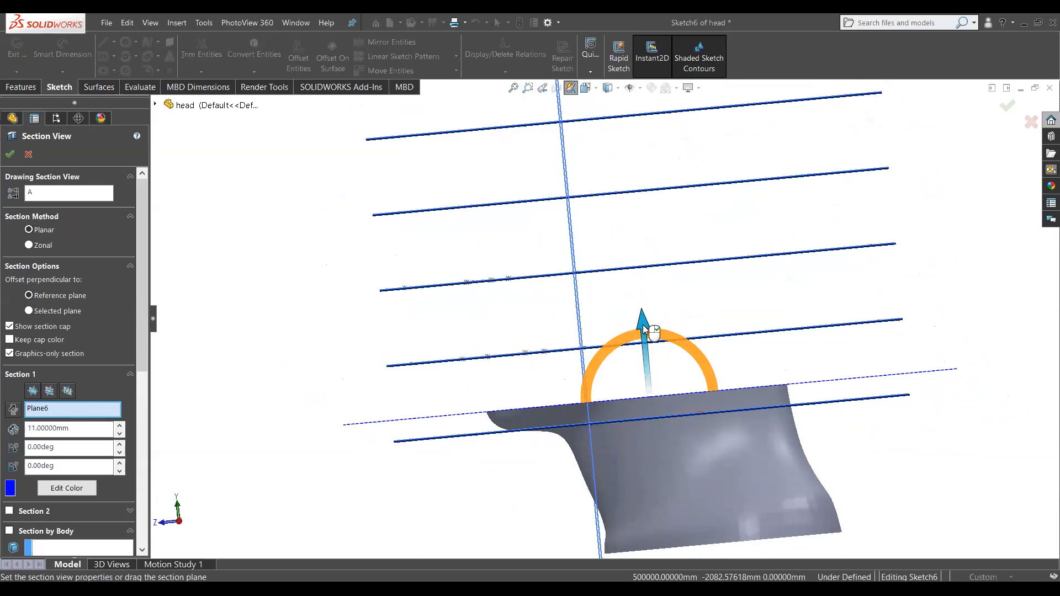
{"action": "left_click", "coordinate": [10, 155]}
Step: Sketch a five-point Bezier style spline from the Plane2 line beside the jaw around the chin to the vertical centerline
{"action": "middle_click_drag", "start_coordinate": [277, 362], "coordinate": [313, 401]}
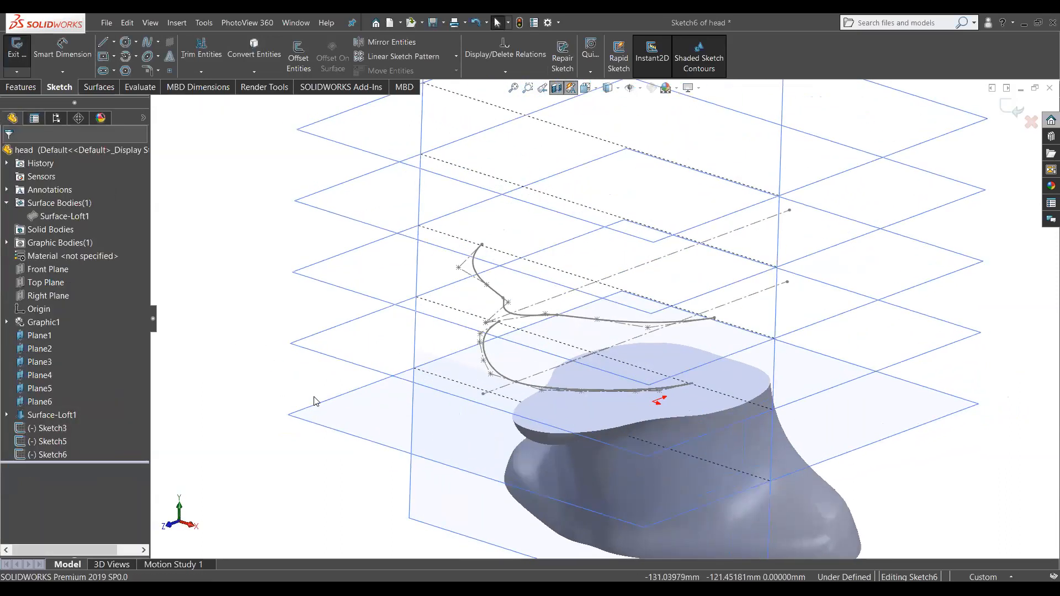
{"action": "key", "text": "ctrl+8"}
{"action": "scroll", "coordinate": [616, 403], "scroll_direction": "down", "scroll_amount": 3}
{"action": "scroll", "coordinate": [615, 401], "scroll_direction": "up", "scroll_amount": 2}
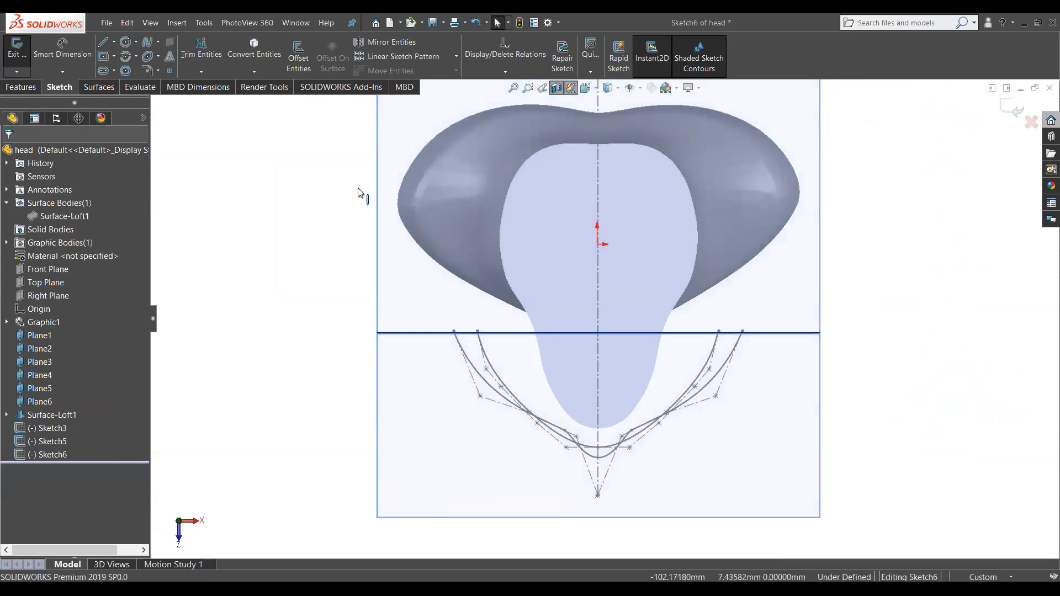
{"action": "left_click", "coordinate": [158, 44]}
{"action": "left_click", "coordinate": [165, 66]}
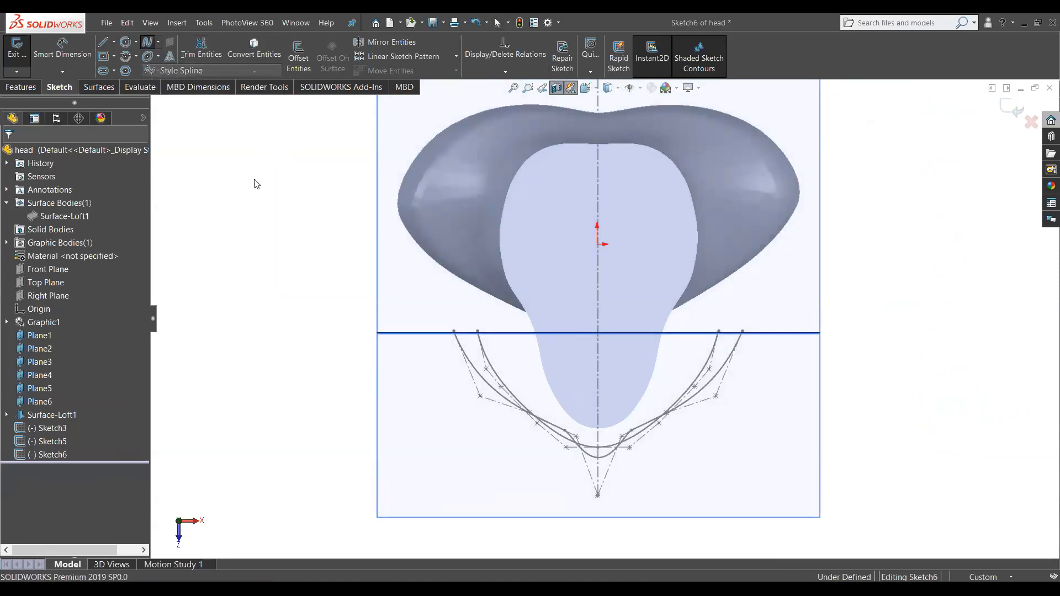
{"action": "scroll", "coordinate": [601, 408], "scroll_direction": "down", "scroll_amount": 3}
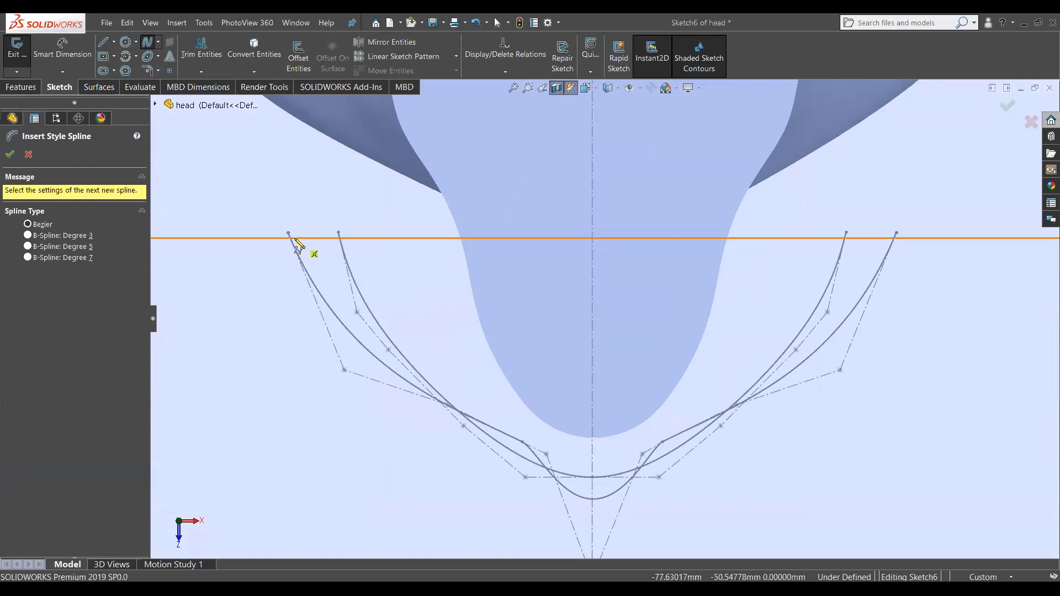
{"action": "left_click", "coordinate": [446, 234]}
{"action": "left_click", "coordinate": [473, 329]}
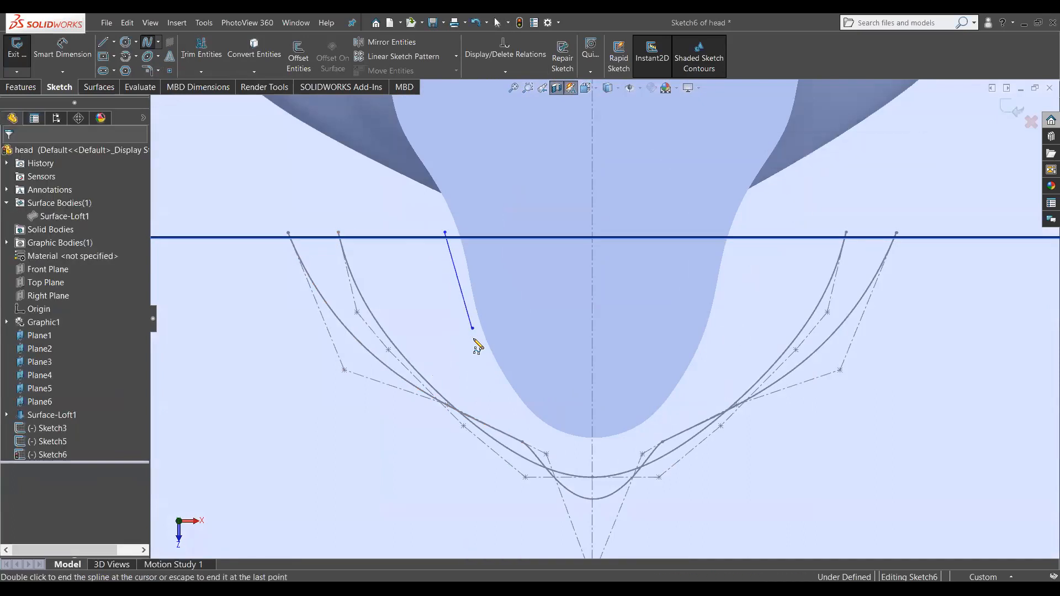
{"action": "left_click", "coordinate": [511, 419]}
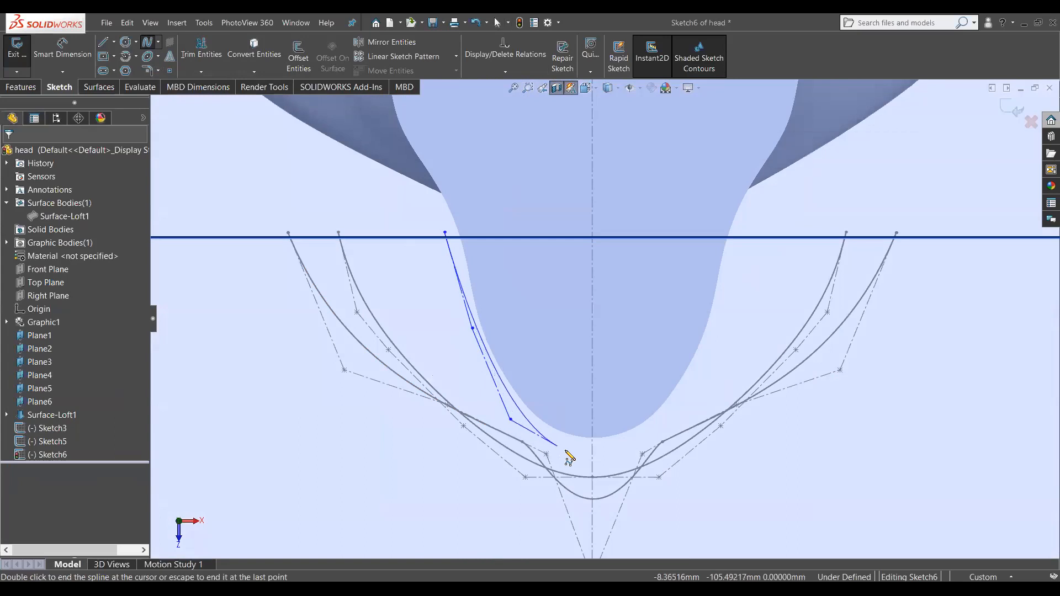
{"action": "left_click", "coordinate": [571, 452]}
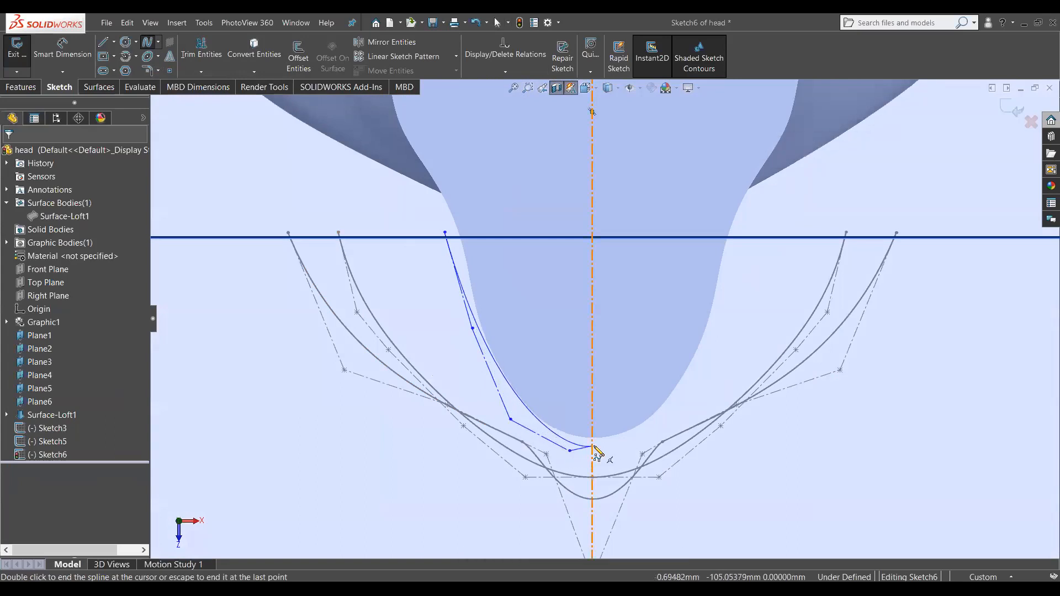
{"action": "double_click", "coordinate": [592, 452]}
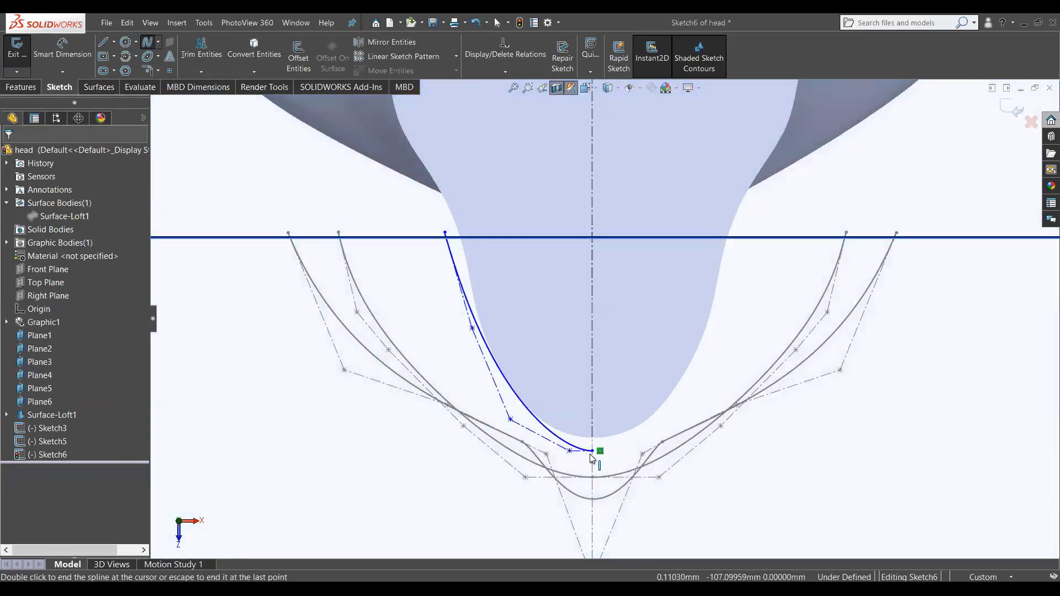
Step: Make the spline's control segment at the centerline horizontal and longer, and move its side control vertices outward to clear the chin
{"action": "left_click", "coordinate": [578, 453]}
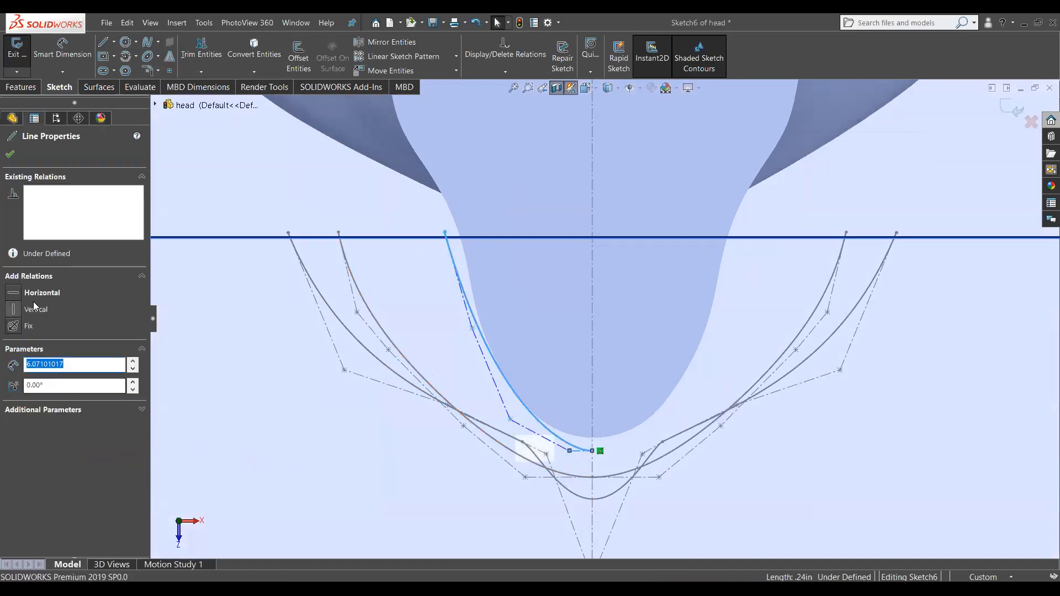
{"action": "left_click", "coordinate": [40, 293]}
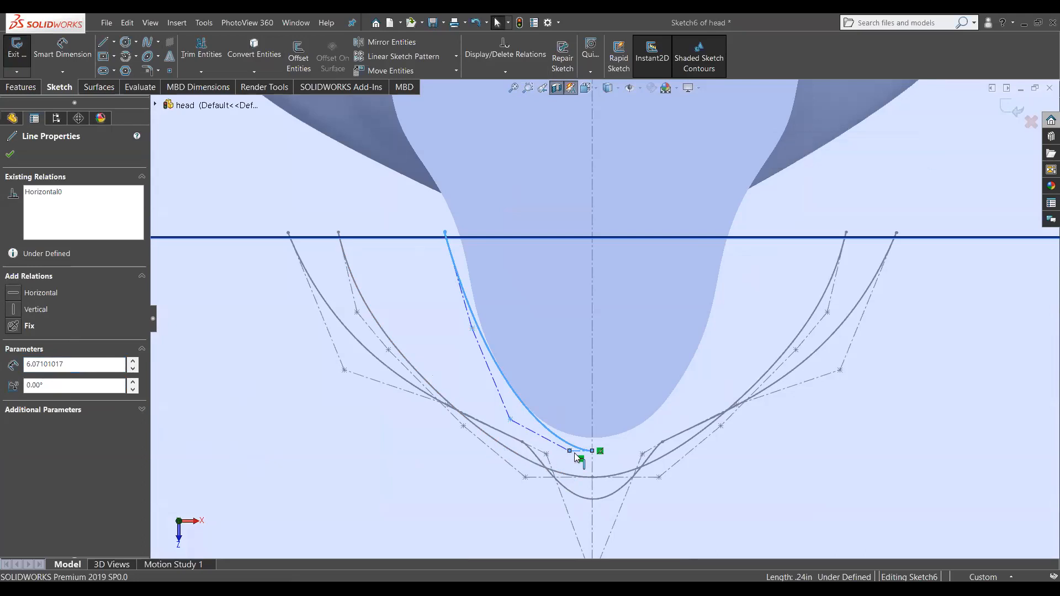
{"action": "left_click_drag", "start_coordinate": [570, 451], "coordinate": [501, 399]}
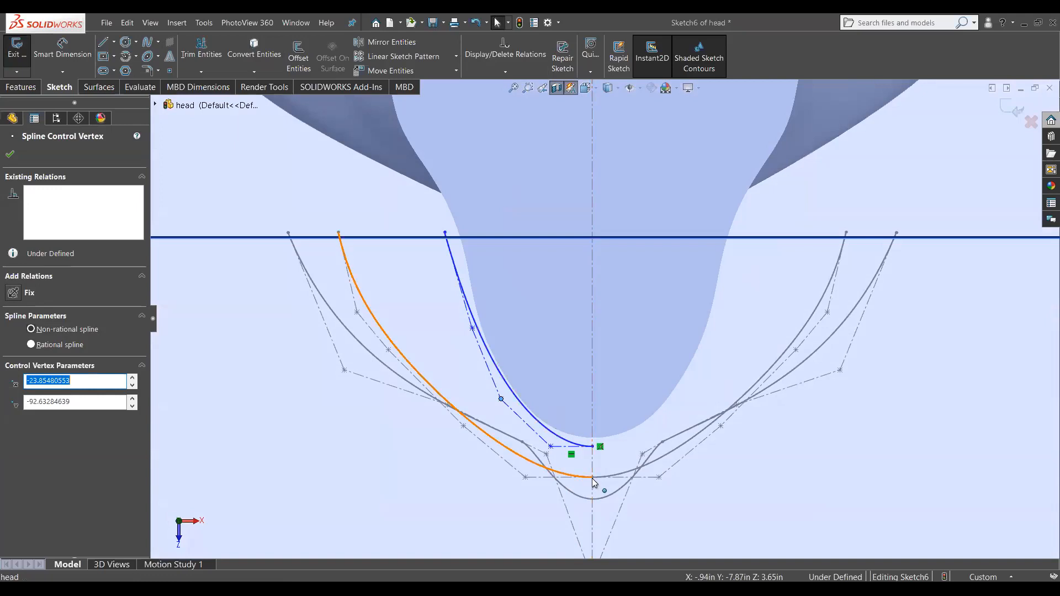
{"action": "left_click", "coordinate": [332, 450]}
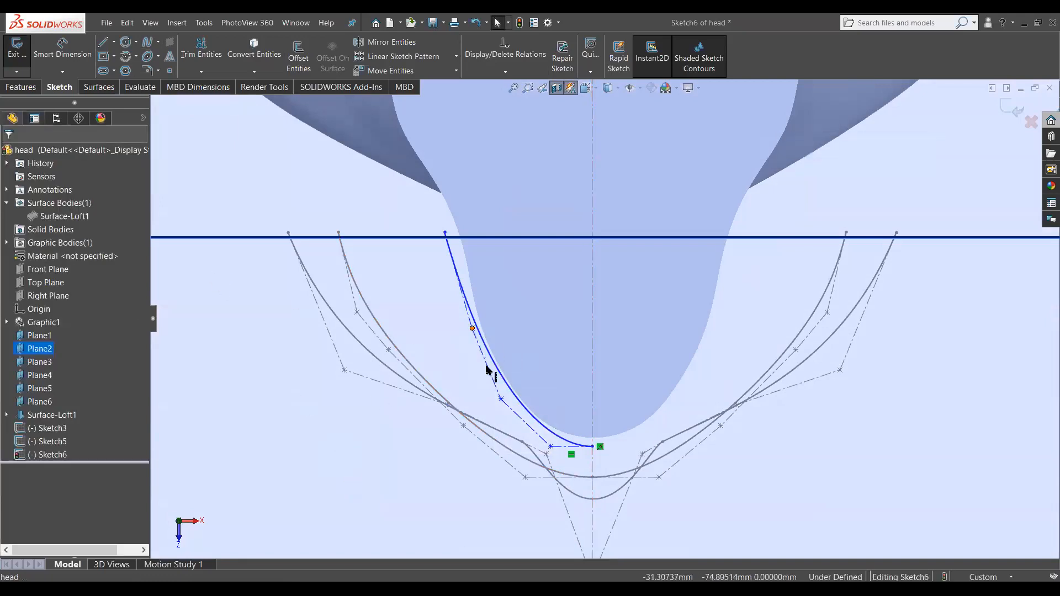
{"action": "left_click_drag", "start_coordinate": [501, 398], "coordinate": [488, 395]}
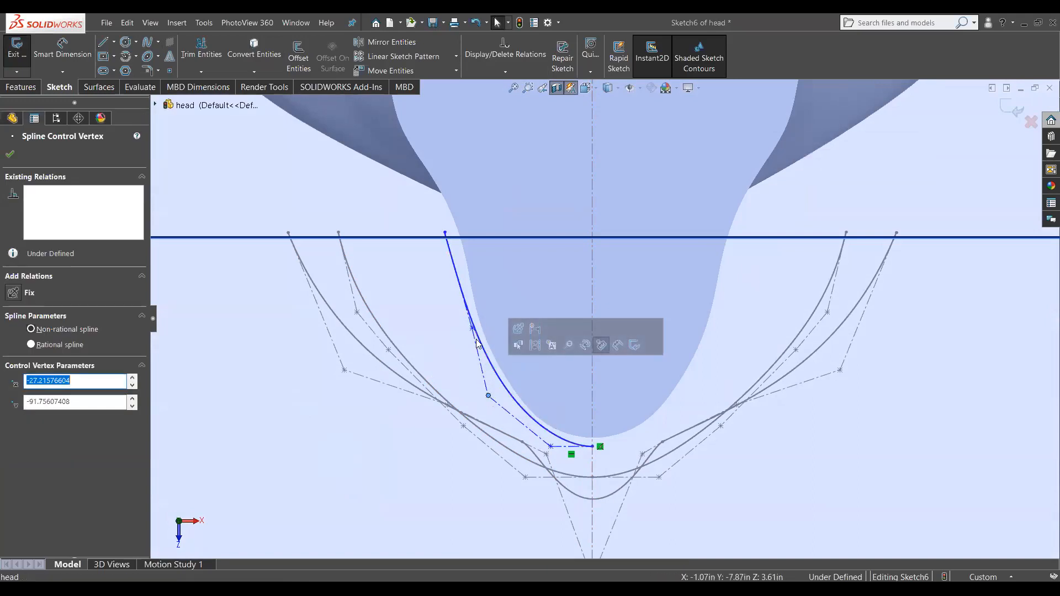
{"action": "left_click_drag", "start_coordinate": [472, 328], "coordinate": [464, 330]}
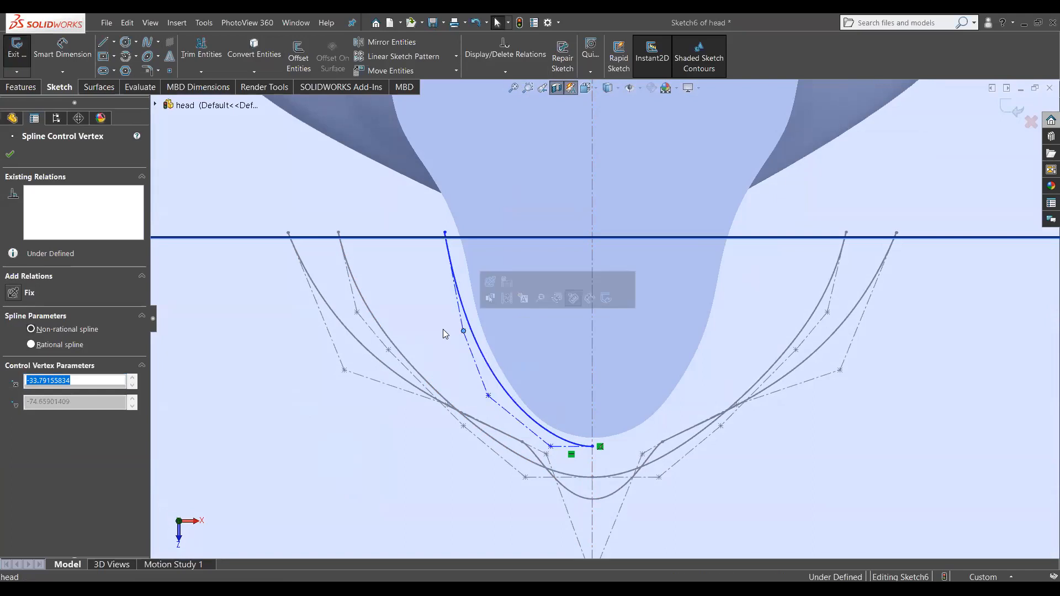
{"action": "scroll", "coordinate": [377, 386], "scroll_direction": "up", "scroll_amount": 5}
{"action": "left_click", "coordinate": [324, 371]}
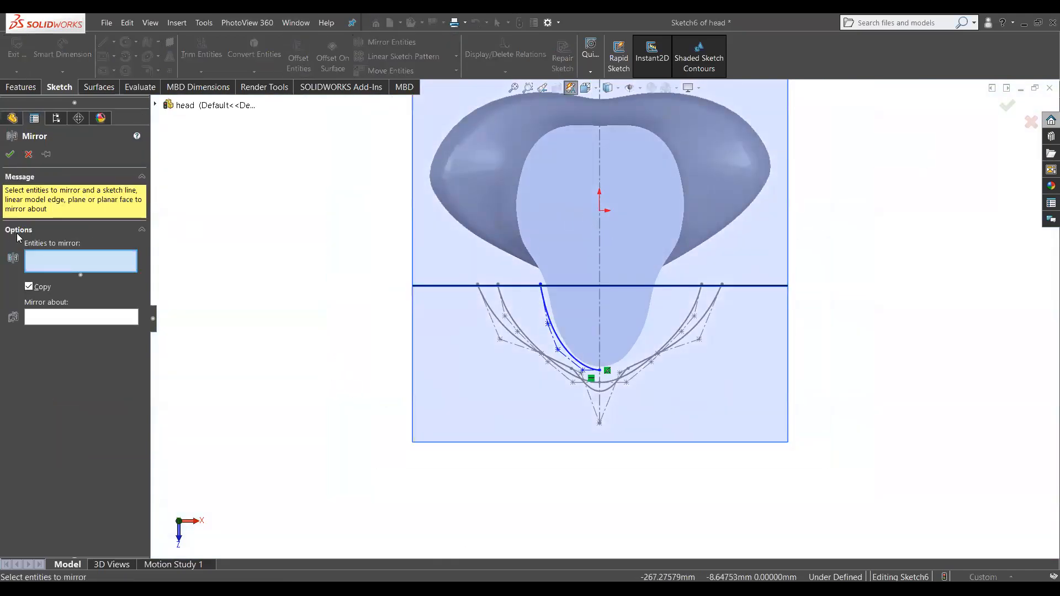
{"action": "left_click", "coordinate": [29, 154]}
Step: Convert the vertical centerline into the chin profile sketch and make it construction geometry
{"action": "left_click", "coordinate": [254, 54]}
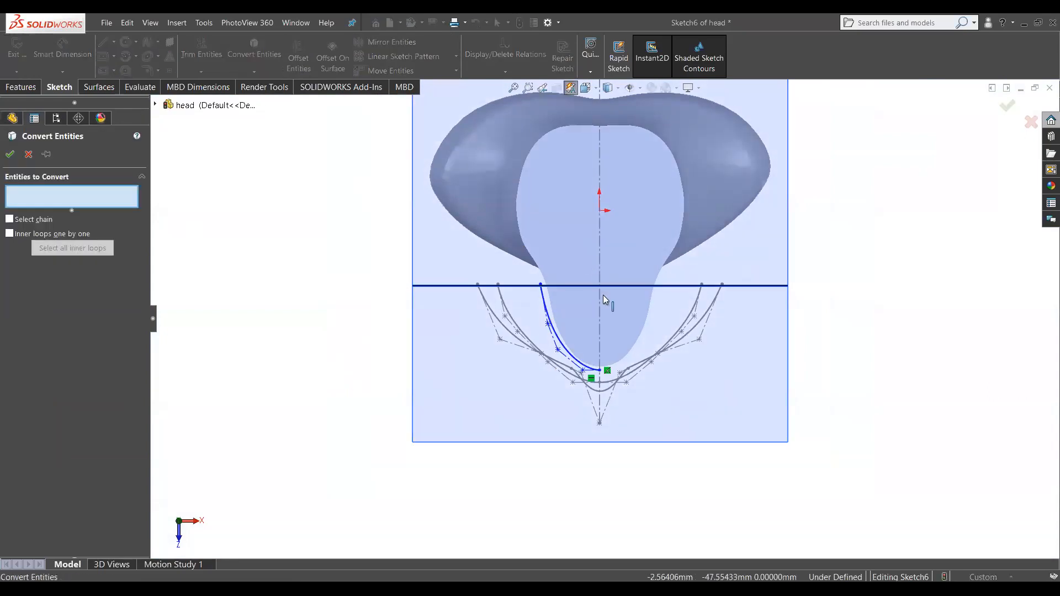
{"action": "left_click", "coordinate": [600, 312]}
{"action": "left_click", "coordinate": [10, 154]}
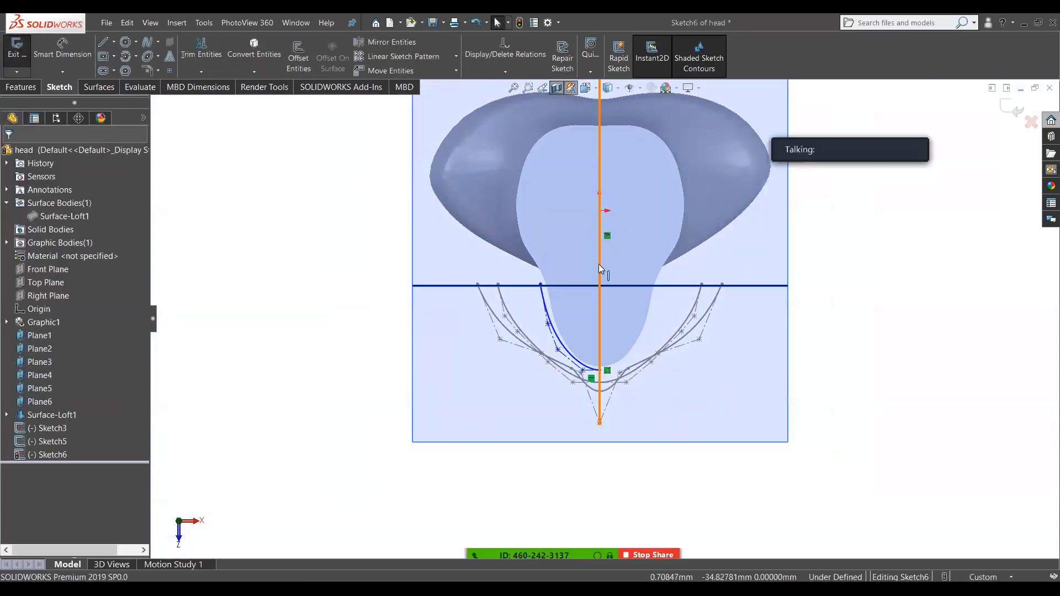
{"action": "left_click", "coordinate": [599, 264]}
{"action": "left_click", "coordinate": [35, 361]}
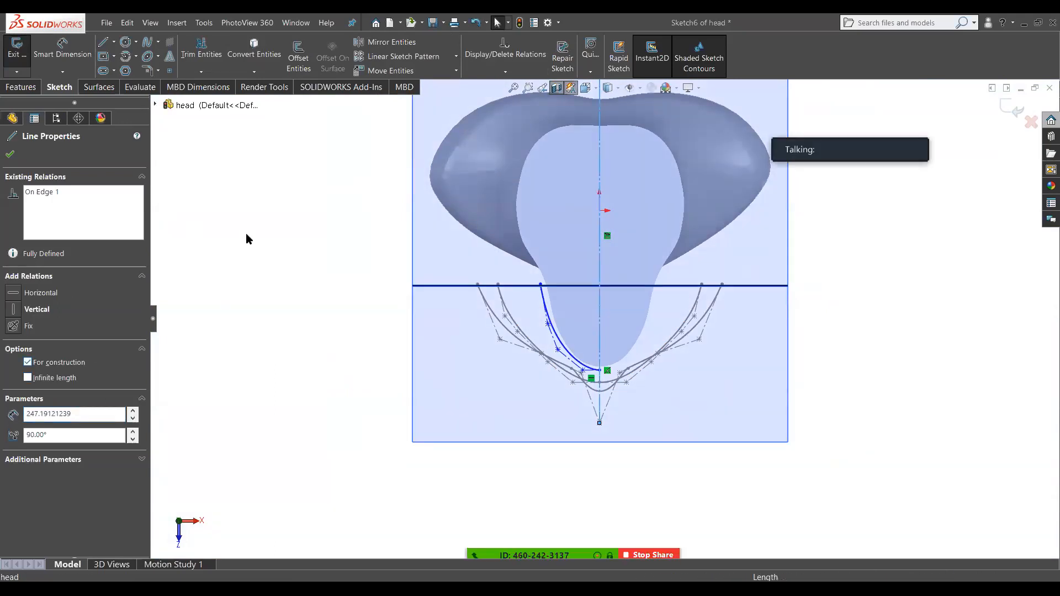
{"action": "left_click", "coordinate": [247, 237]}
{"action": "left_click", "coordinate": [257, 50]}
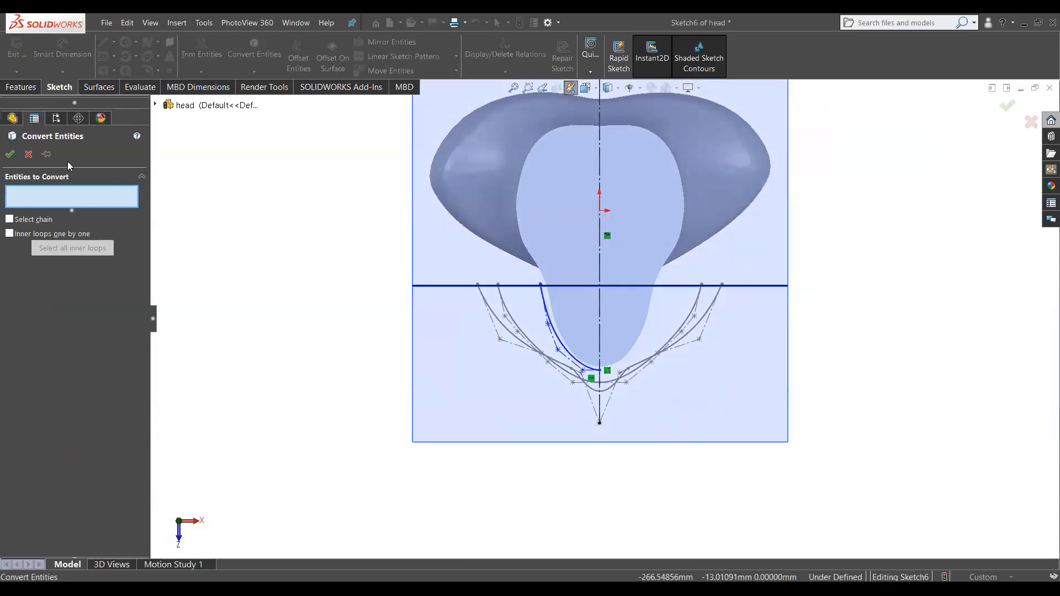
Step: Mirror the chin style spline about the vertical construction centerline, keeping the original, and finish the chin profile sketch
{"action": "left_click", "coordinate": [29, 154]}
{"action": "left_click", "coordinate": [371, 44]}
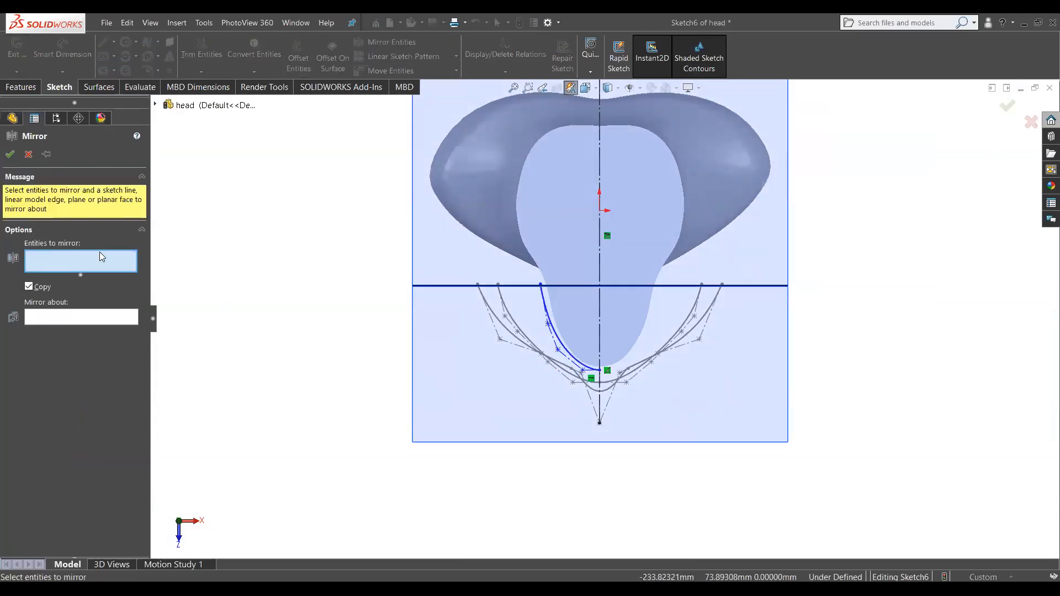
{"action": "left_click", "coordinate": [545, 310]}
{"action": "left_click", "coordinate": [77, 322]}
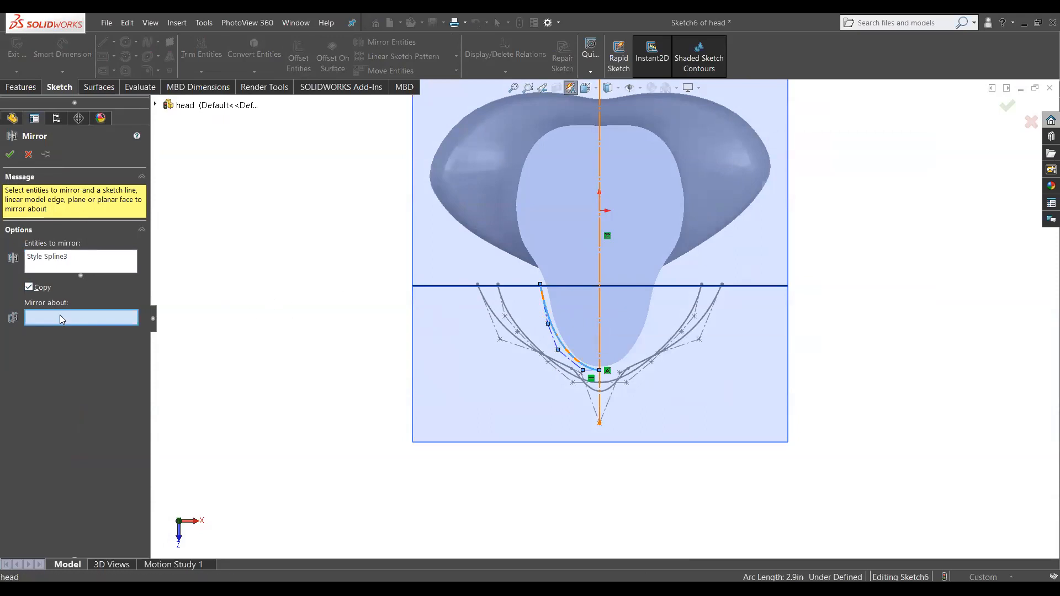
{"action": "left_click", "coordinate": [600, 338]}
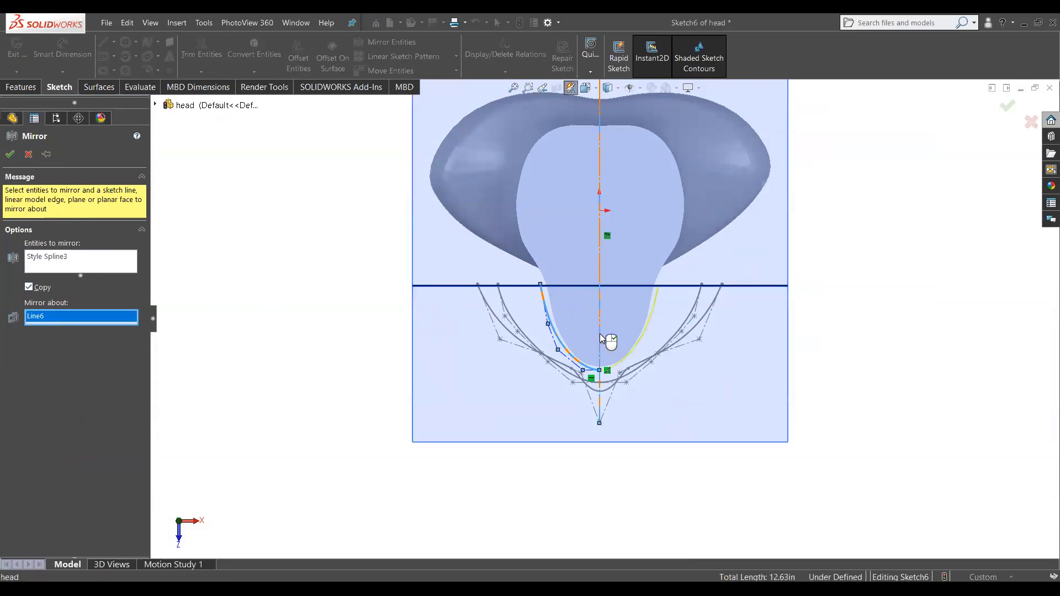
{"action": "left_click", "coordinate": [8, 155]}
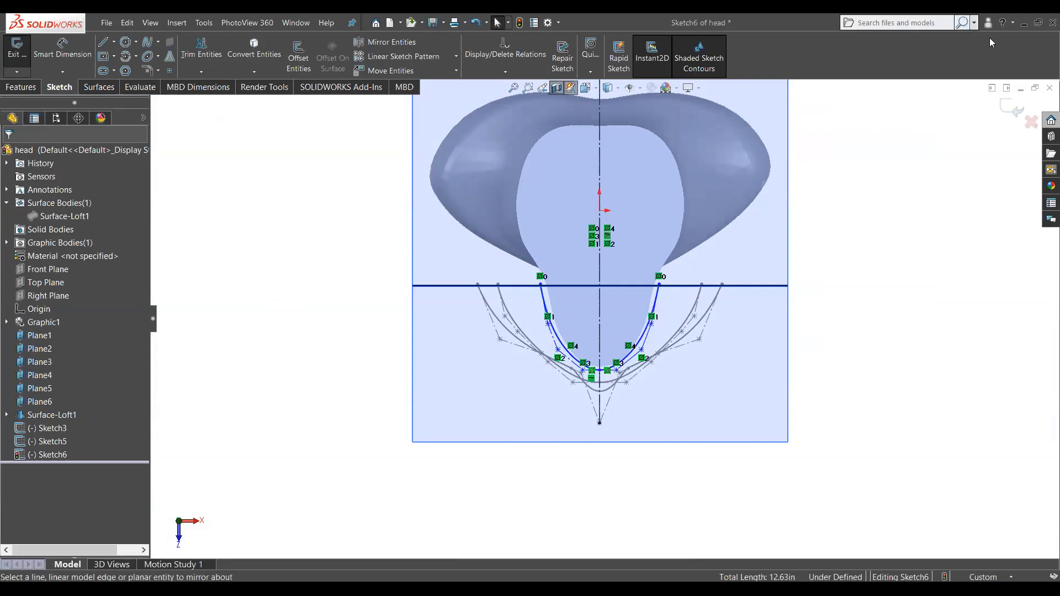
{"action": "left_click", "coordinate": [1017, 112]}
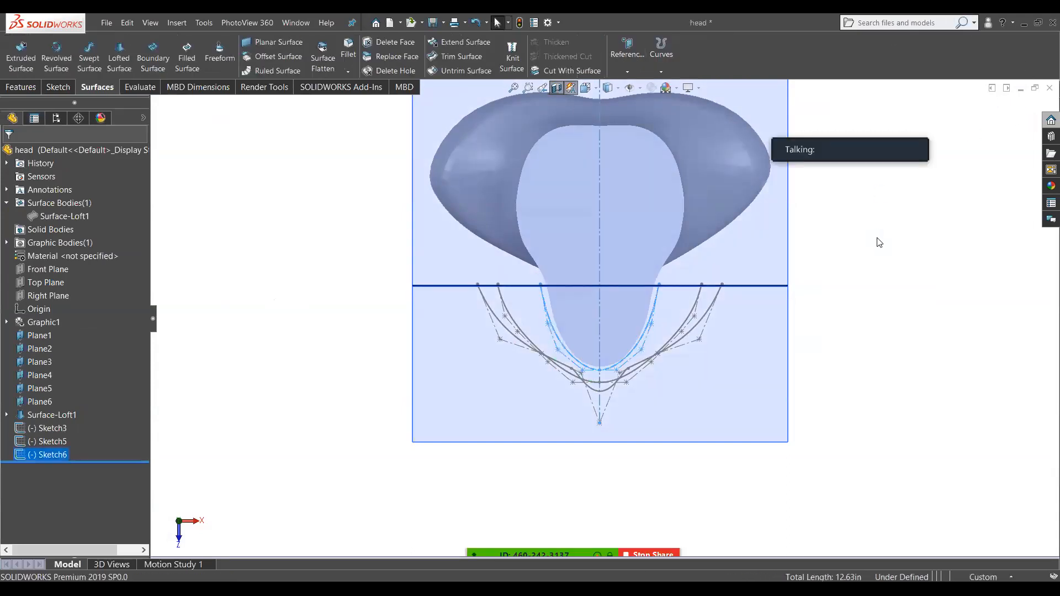
Step: Turn off the section view to show the whole head and expand Surface-Loft1 to list its sketches
{"action": "middle_click_drag", "start_coordinate": [803, 66], "coordinate": [884, 212]}
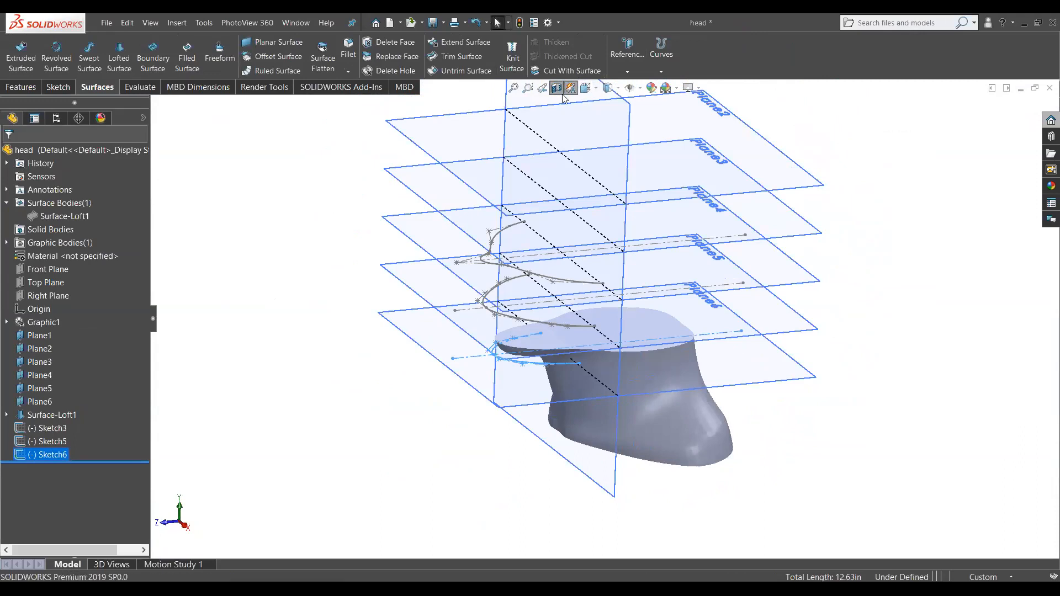
{"action": "left_click", "coordinate": [556, 87]}
{"action": "middle_click_drag", "start_coordinate": [552, 122], "coordinate": [503, 183]}
{"action": "left_click", "coordinate": [358, 286]}
{"action": "mouse_move", "coordinate": [343, 288]}
{"action": "middle_mouse_down"}
{"action": "mouse_move", "coordinate": [397, 317]}
{"action": "mouse_move", "coordinate": [330, 338]}
{"action": "middle_mouse_up"}
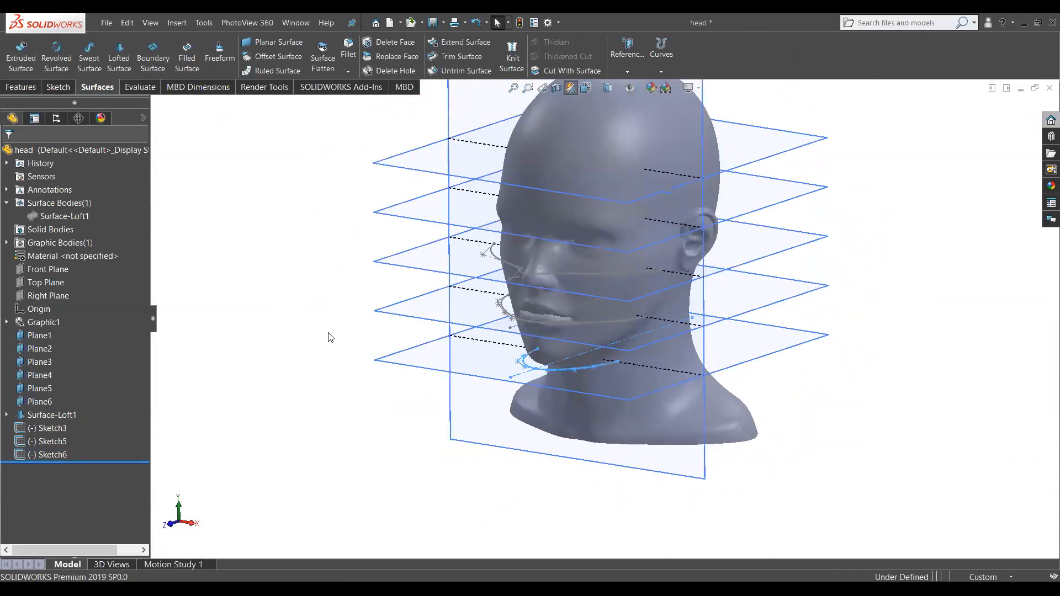
{"action": "left_click", "coordinate": [49, 416]}
{"action": "mouse_move", "coordinate": [273, 389]}
{"action": "middle_mouse_down"}
{"action": "mouse_move", "coordinate": [309, 359]}
{"action": "mouse_move", "coordinate": [352, 353]}
{"action": "mouse_move", "coordinate": [315, 362]}
{"action": "mouse_move", "coordinate": [331, 374]}
{"action": "mouse_move", "coordinate": [273, 375]}
{"action": "middle_mouse_up"}
{"action": "left_click", "coordinate": [267, 419]}
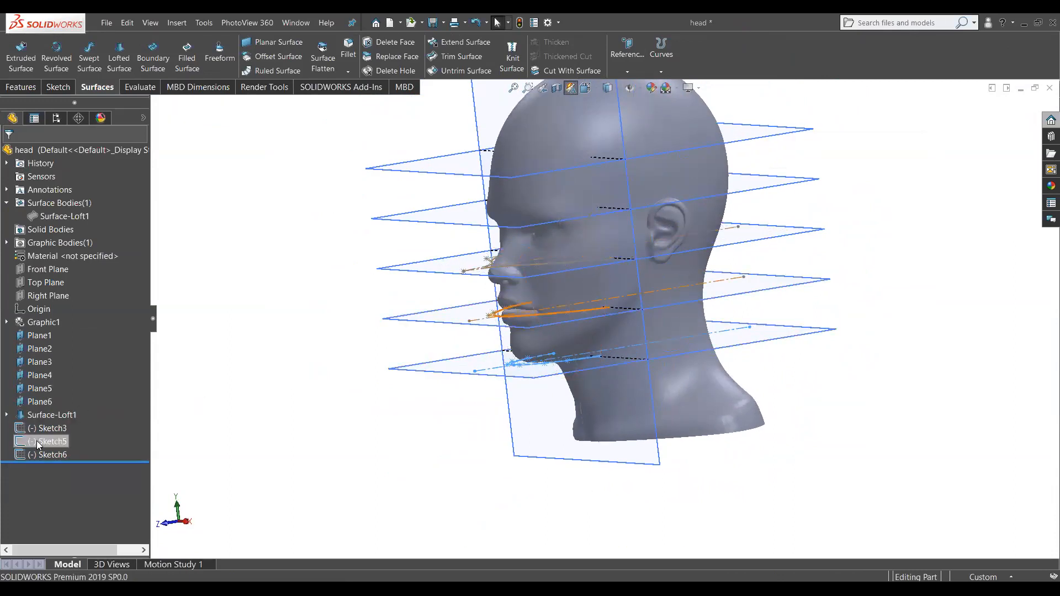
{"action": "left_click", "coordinate": [6, 416]}
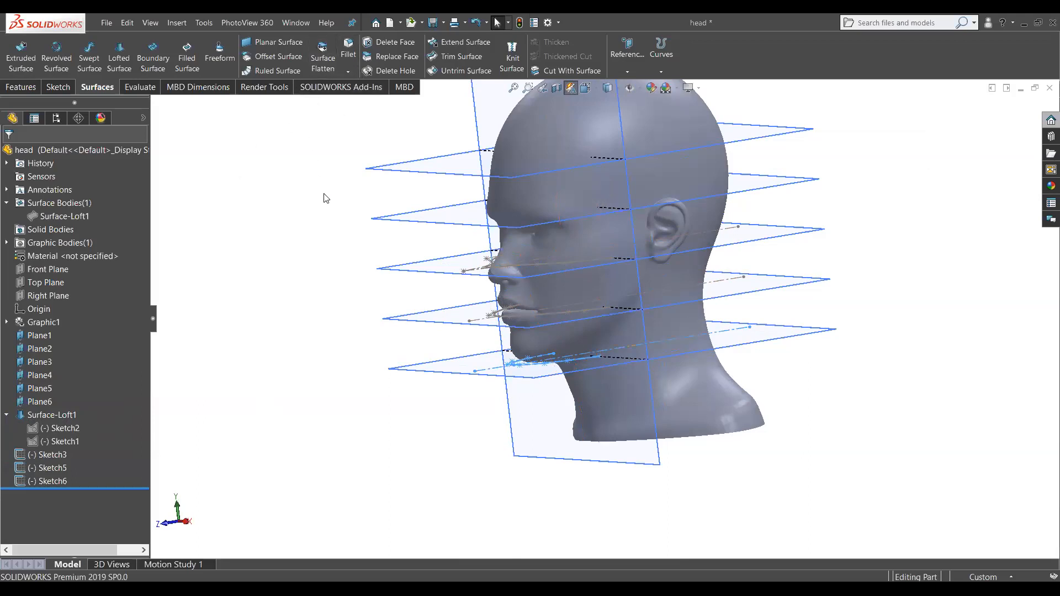
Step: Try a surface loft through the nose, mouth and chin profiles Sketch3, Sketch5 and Sketch6
{"action": "scroll", "coordinate": [536, 275], "scroll_direction": "down", "scroll_amount": 3}
{"action": "middle_click_drag", "start_coordinate": [536, 275], "coordinate": [549, 294]}
{"action": "key", "text": "ctrl+7"}
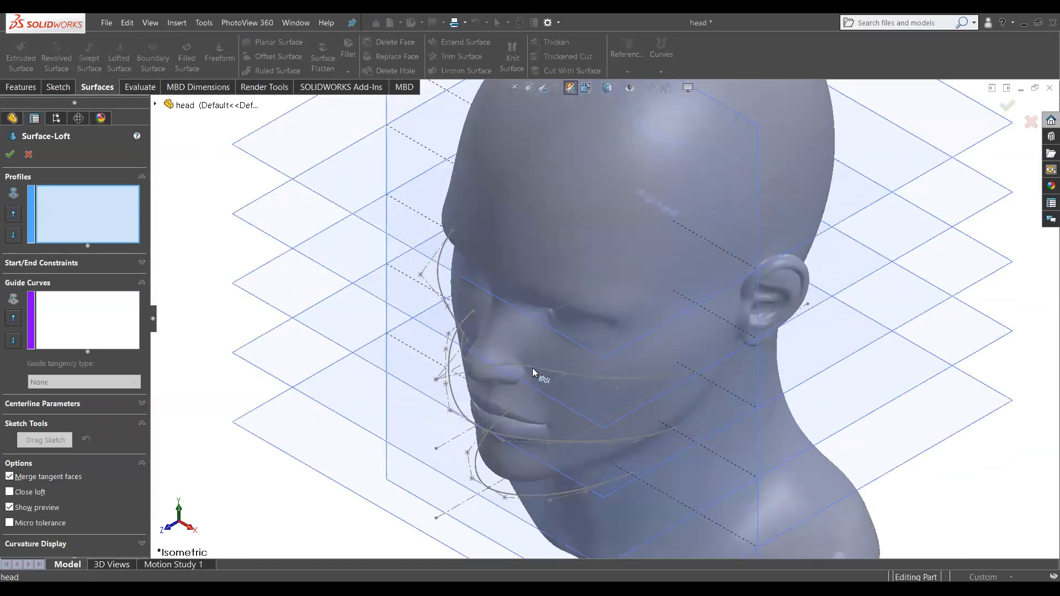
{"action": "left_click", "coordinate": [534, 371]}
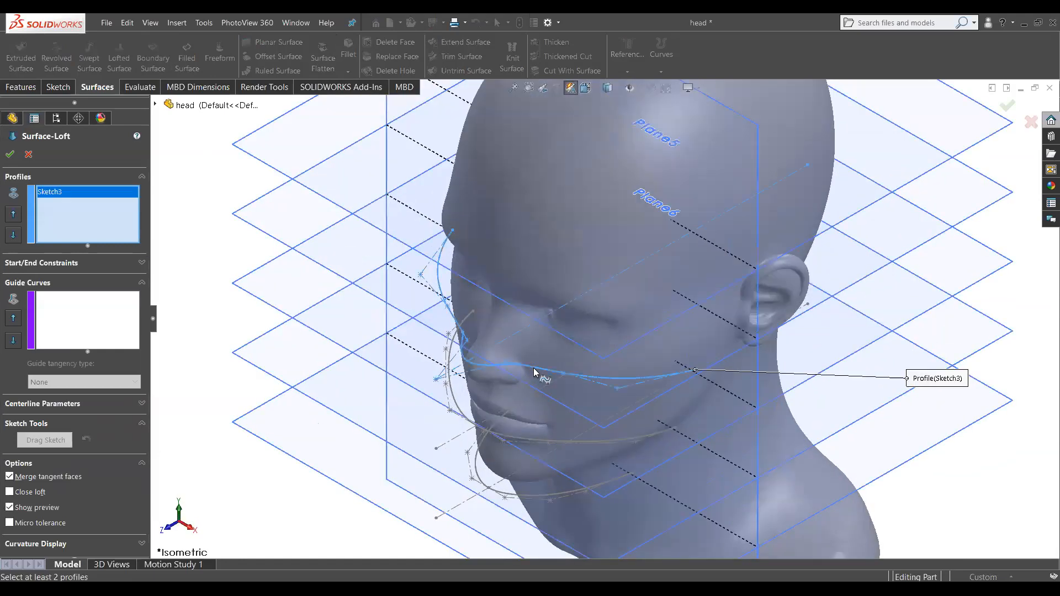
{"action": "left_click", "coordinate": [529, 442]}
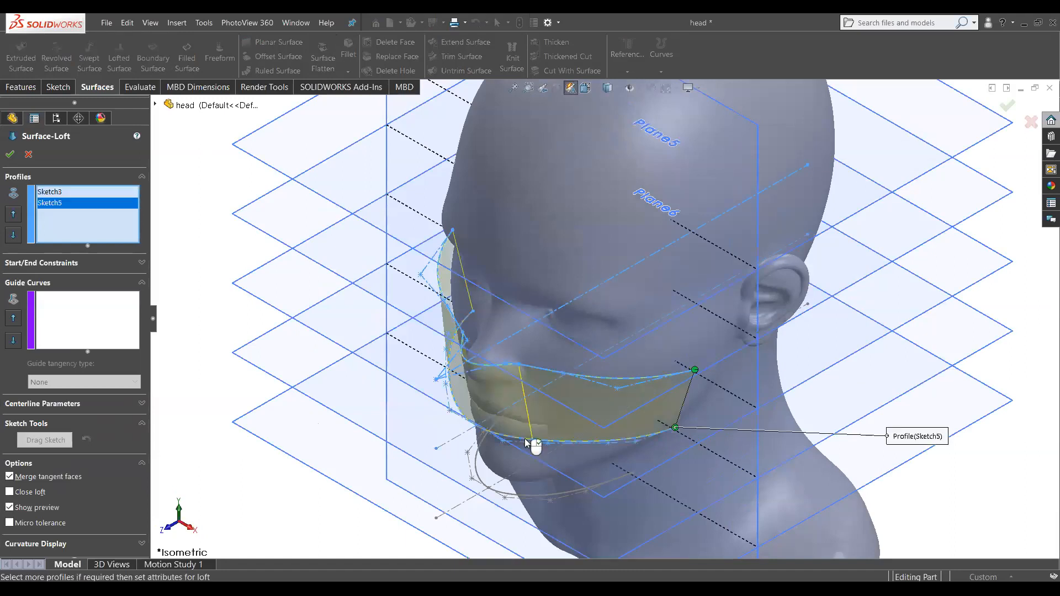
{"action": "left_click", "coordinate": [522, 501]}
{"action": "mouse_move", "coordinate": [529, 500]}
{"action": "middle_mouse_down"}
{"action": "mouse_move", "coordinate": [530, 442]}
{"action": "mouse_move", "coordinate": [571, 363]}
{"action": "mouse_move", "coordinate": [613, 381]}
{"action": "mouse_move", "coordinate": [718, 386]}
{"action": "mouse_move", "coordinate": [576, 401]}
{"action": "mouse_move", "coordinate": [396, 396]}
{"action": "middle_mouse_up"}
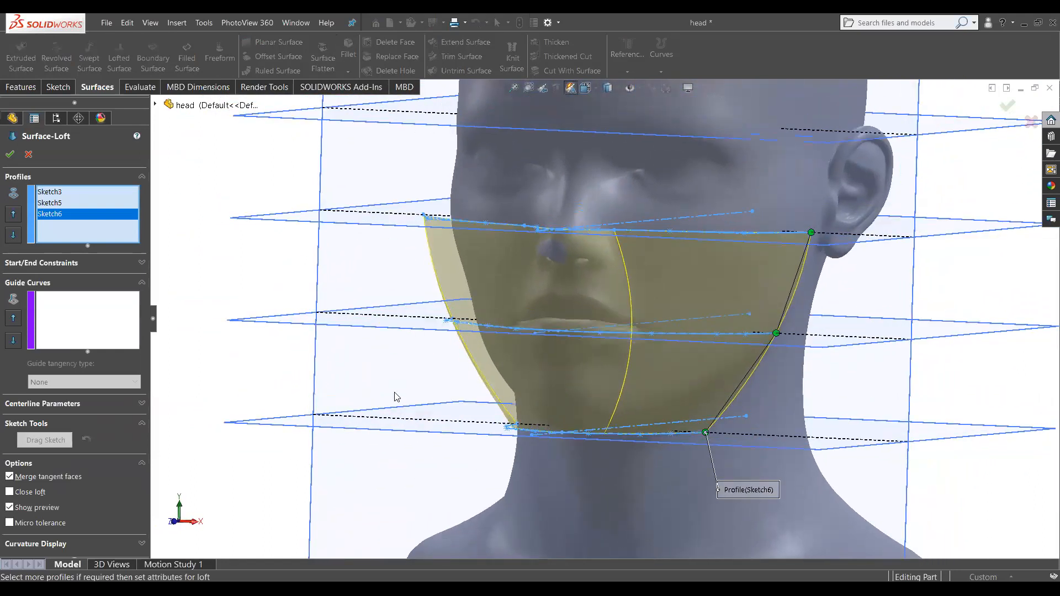
Step: Show Sketch2 of Surface-Loft1 while choosing guide curves for the loft
{"action": "left_click", "coordinate": [82, 342]}
{"action": "left_click", "coordinate": [156, 105]}
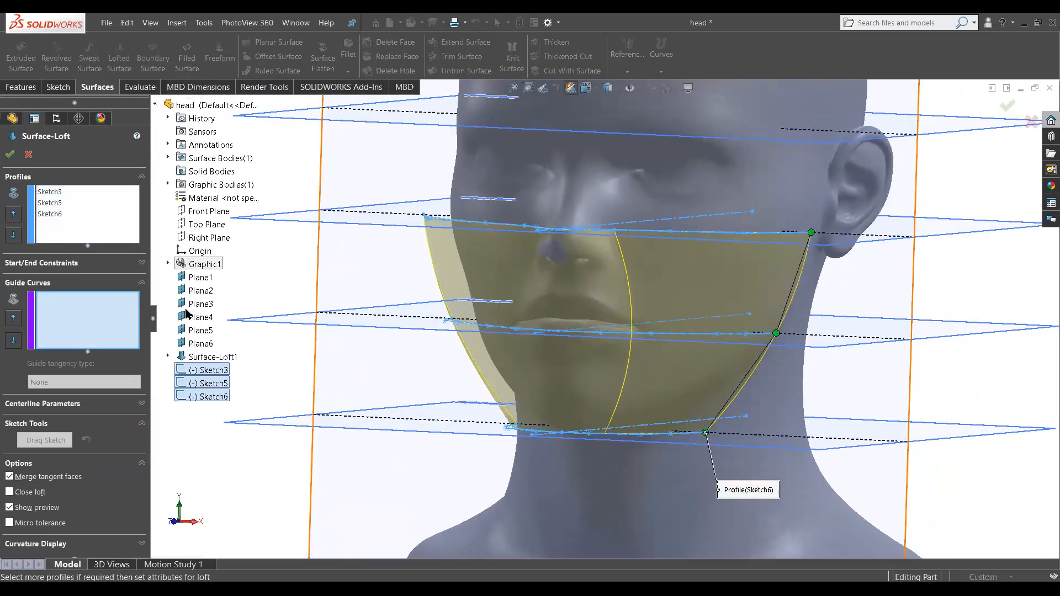
{"action": "left_click", "coordinate": [168, 357]}
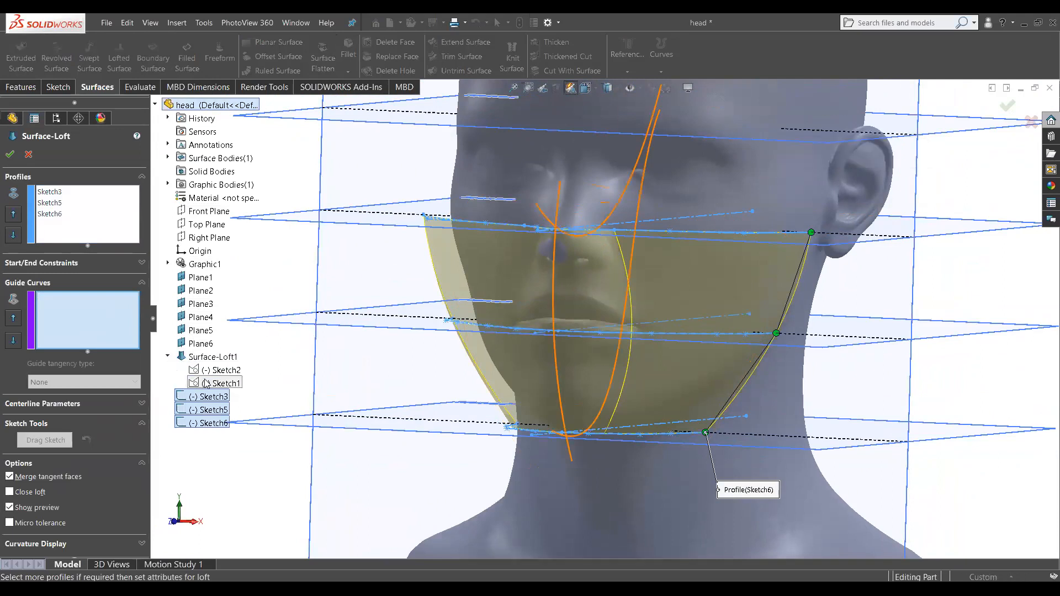
{"action": "left_click", "coordinate": [205, 383]}
{"action": "middle_click_drag", "start_coordinate": [564, 293], "coordinate": [369, 264]}
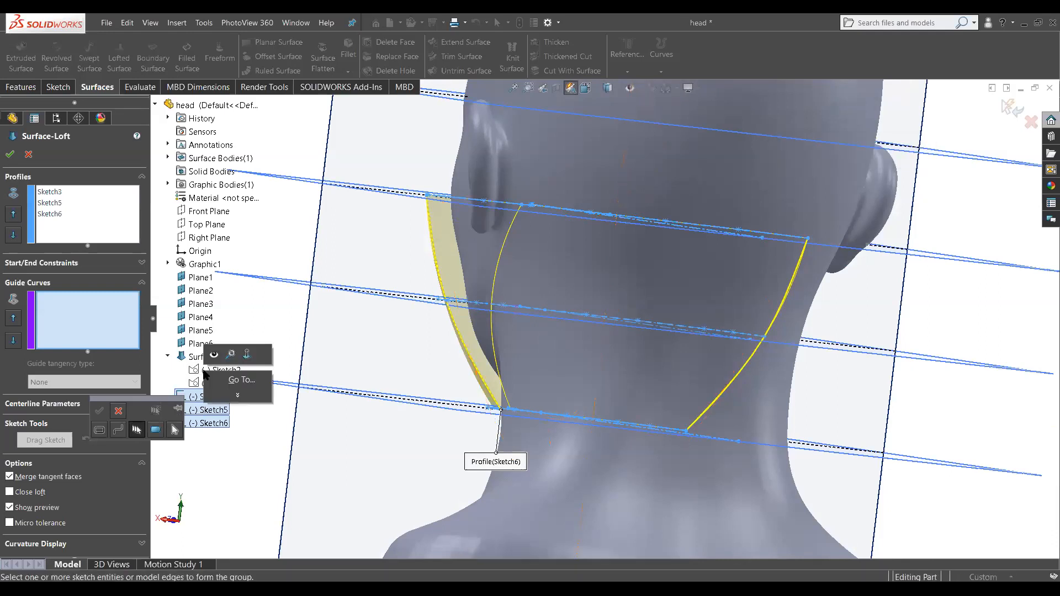
{"action": "left_click", "coordinate": [424, 294]}
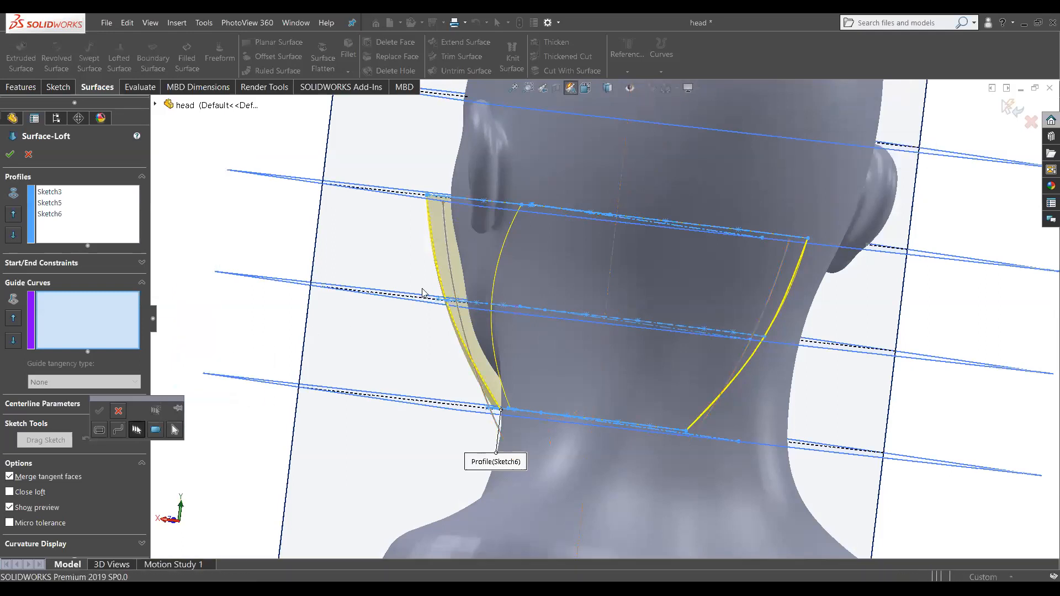
Step: Try the side curve of Sketch2 as an open-group guide curve for the loft, and remove it from the guide curves
{"action": "left_click", "coordinate": [452, 270]}
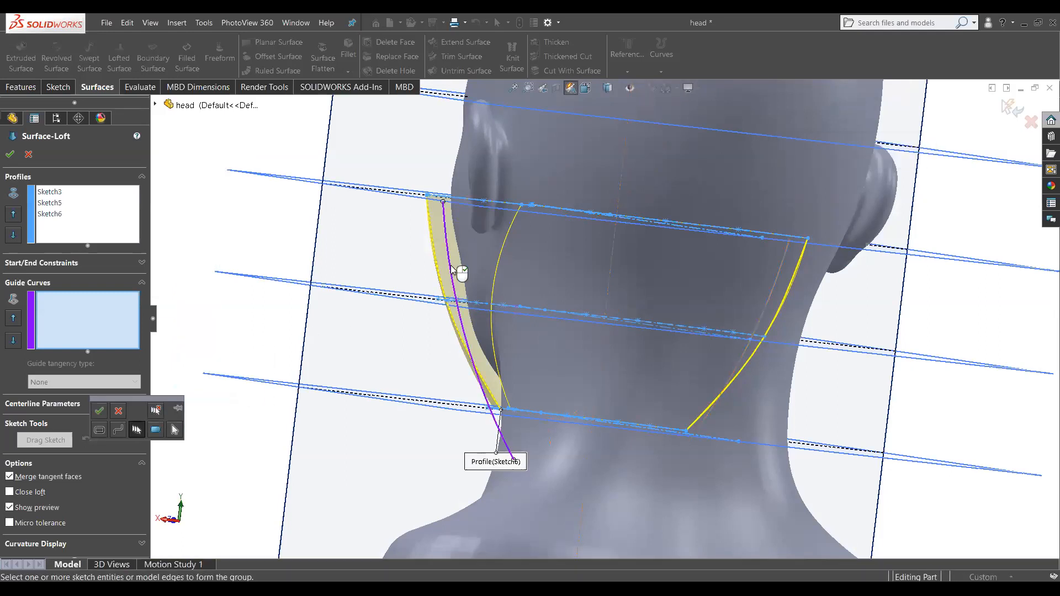
{"action": "left_click", "coordinate": [99, 414]}
{"action": "middle_click_drag", "start_coordinate": [441, 307], "coordinate": [551, 173]}
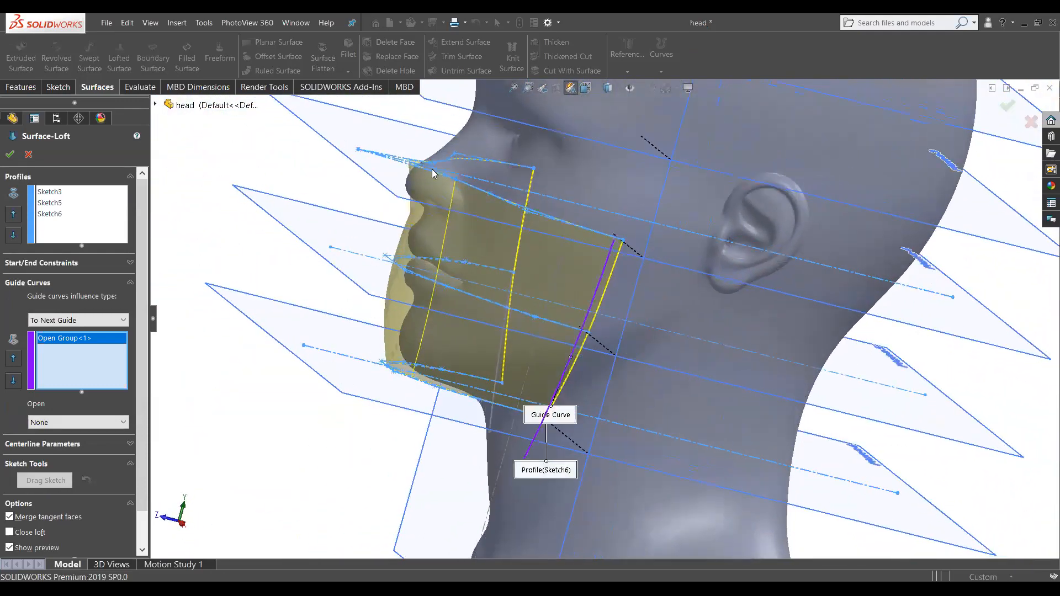
{"action": "scroll", "coordinate": [429, 167], "scroll_direction": "down", "scroll_amount": 4}
{"action": "scroll", "coordinate": [380, 399], "scroll_direction": "up", "scroll_amount": 3}
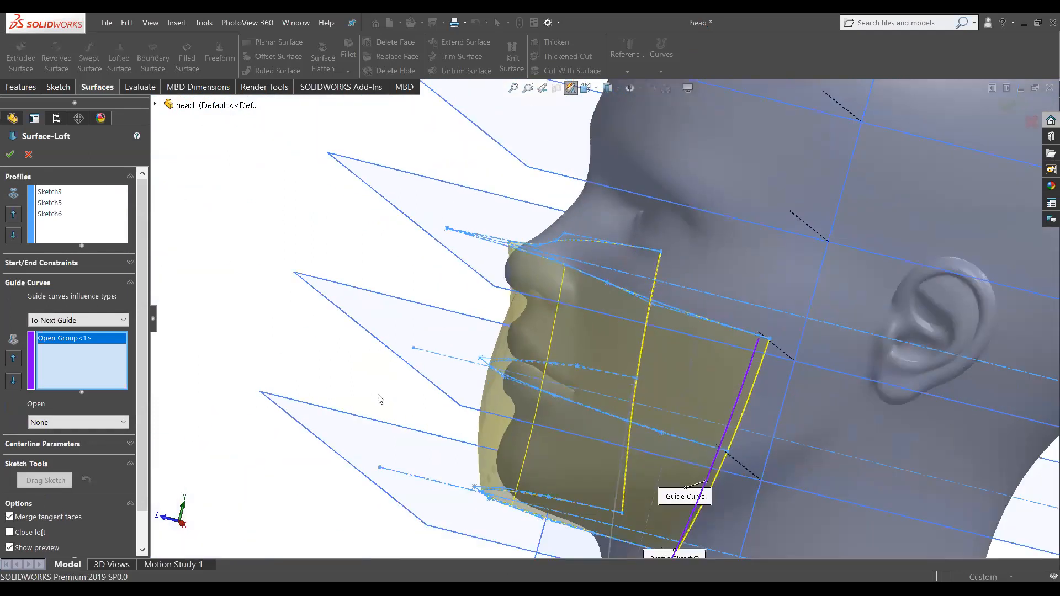
{"action": "right_click", "coordinate": [71, 338]}
{"action": "left_click", "coordinate": [91, 359]}
Step: Examine the loft preview around the nose from the side and from below, and discard the surface loft
{"action": "middle_click_drag", "start_coordinate": [386, 331], "coordinate": [539, 373]}
{"action": "middle_click_drag", "start_coordinate": [858, 403], "coordinate": [849, 204]}
{"action": "scroll", "coordinate": [740, 251], "scroll_direction": "down", "scroll_amount": 10}
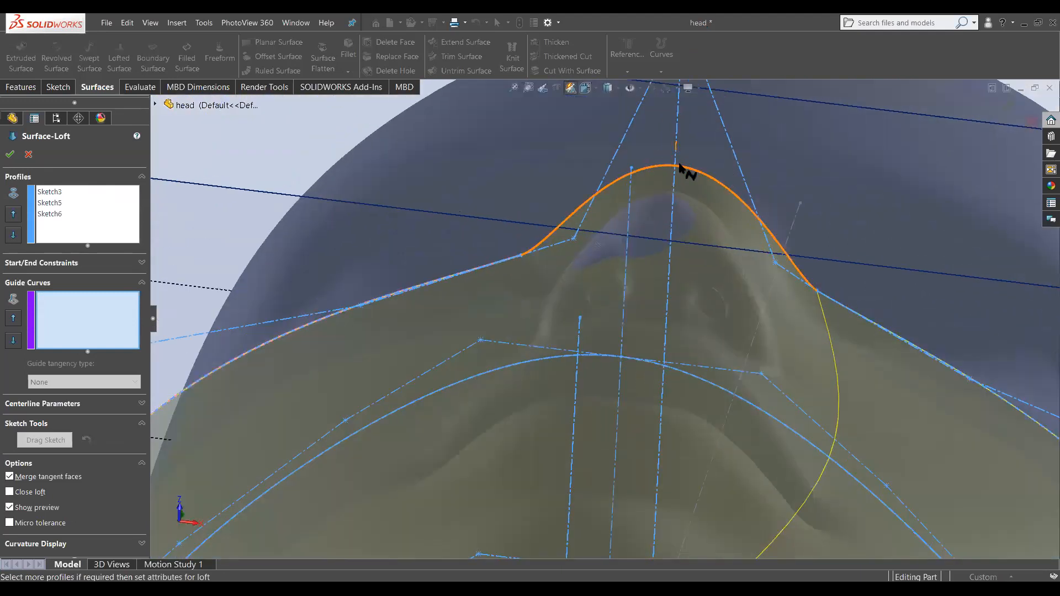
{"action": "scroll", "coordinate": [680, 167], "scroll_direction": "up", "scroll_amount": 8}
{"action": "middle_click_drag", "start_coordinate": [680, 167], "coordinate": [422, 363]}
{"action": "middle_click_drag", "start_coordinate": [447, 437], "coordinate": [433, 438]}
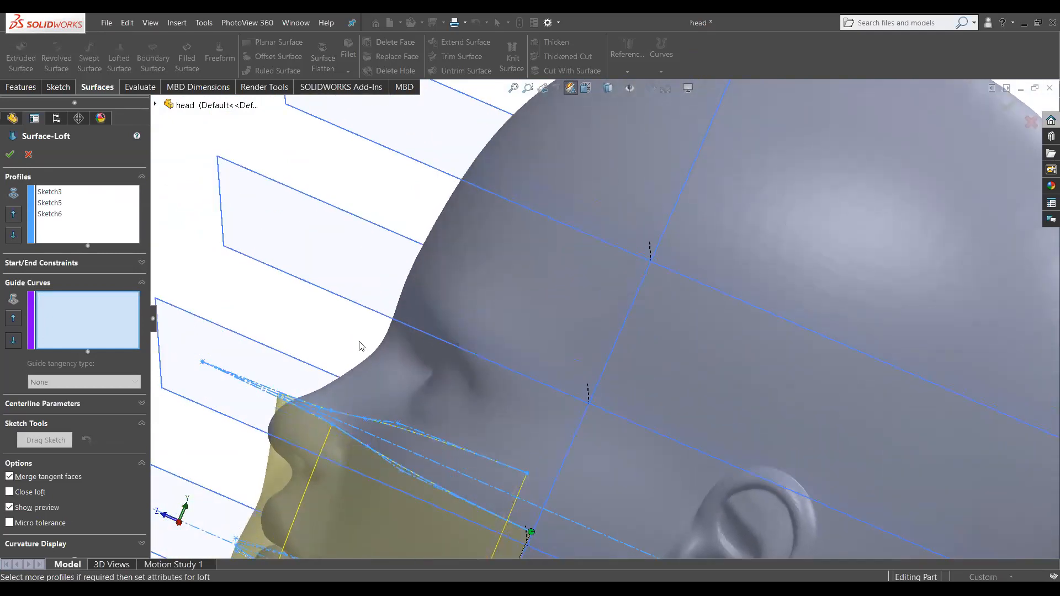
{"action": "middle_click_drag", "start_coordinate": [410, 451], "coordinate": [534, 507]}
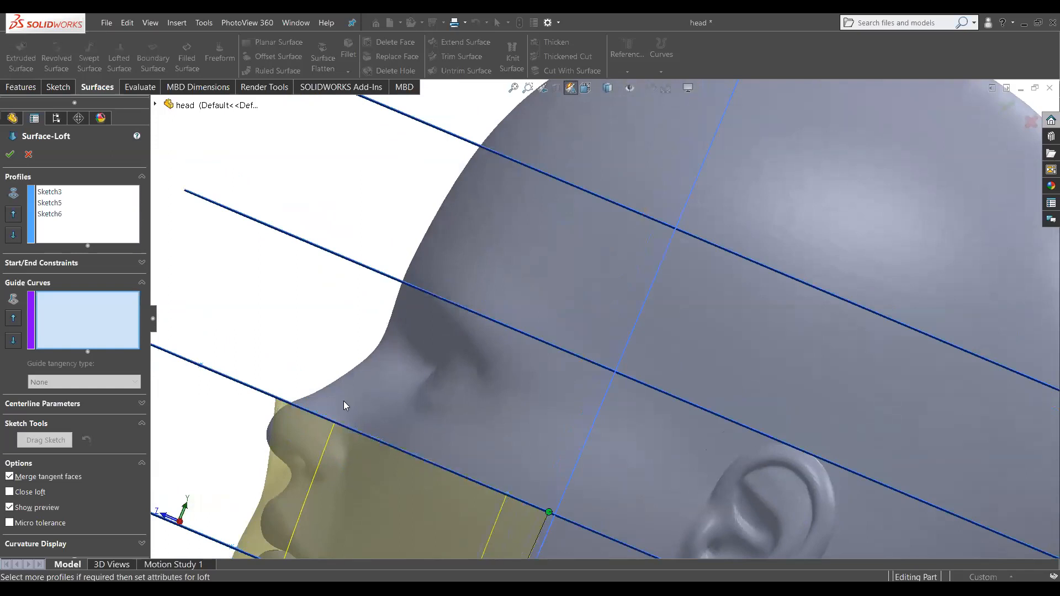
{"action": "scroll", "coordinate": [376, 454], "scroll_direction": "up", "scroll_amount": 5}
{"action": "scroll", "coordinate": [416, 352], "scroll_direction": "down", "scroll_amount": 6}
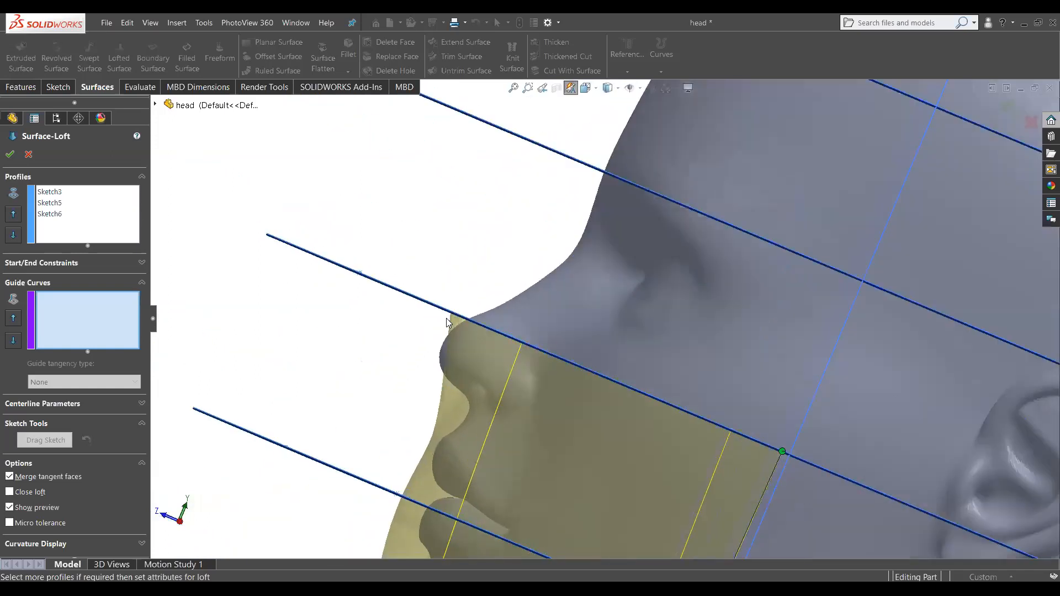
{"action": "middle_click_drag", "start_coordinate": [447, 322], "coordinate": [465, 342]}
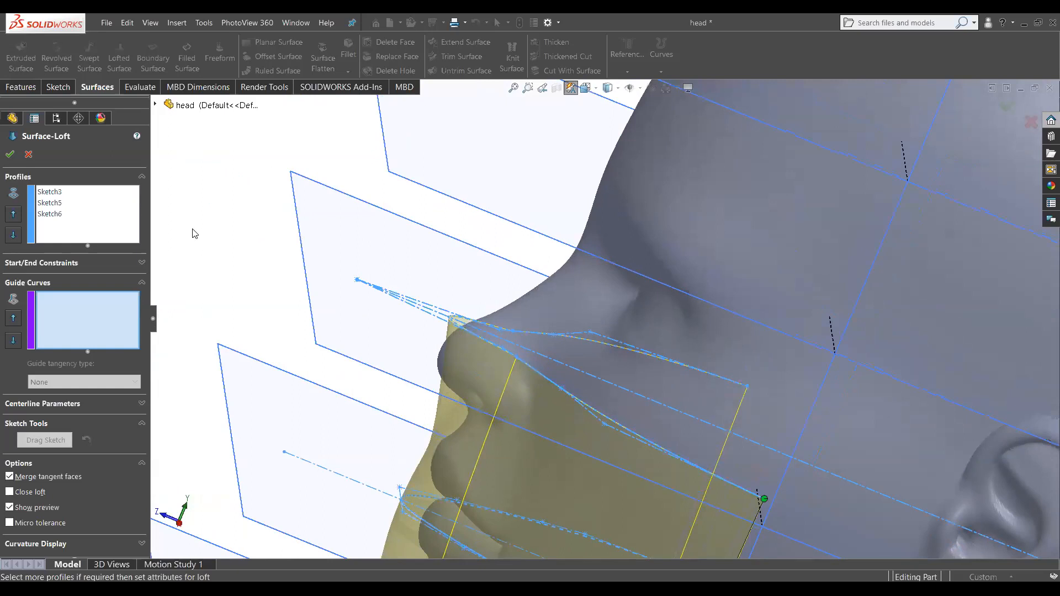
{"action": "left_click", "coordinate": [30, 154]}
{"action": "middle_click_drag", "start_coordinate": [415, 355], "coordinate": [524, 429]}
{"action": "scroll", "coordinate": [528, 431], "scroll_direction": "up", "scroll_amount": 5}
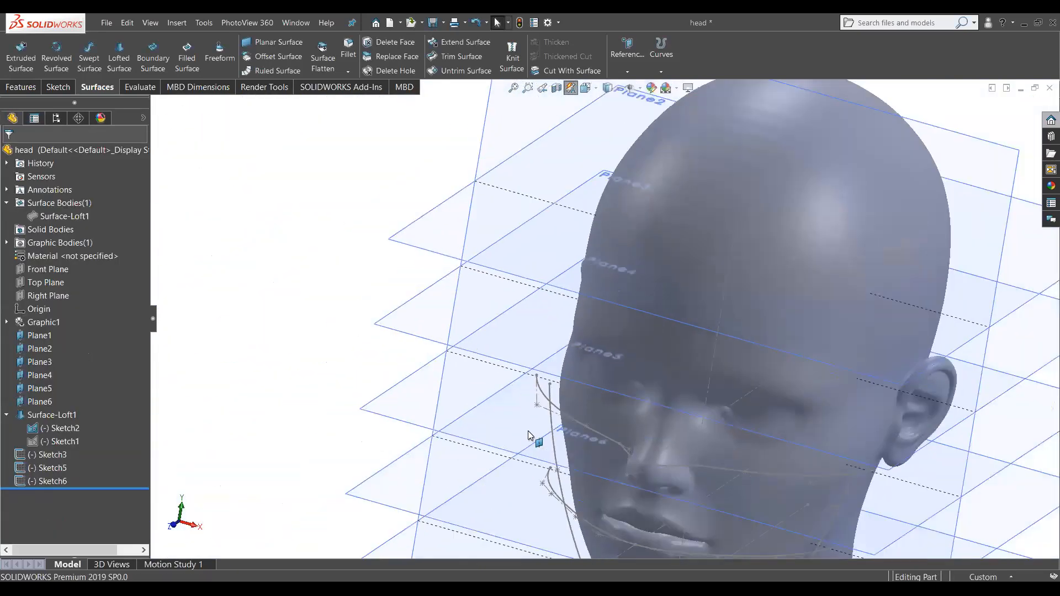
{"action": "scroll", "coordinate": [647, 452], "scroll_direction": "down", "scroll_amount": 5}
{"action": "scroll", "coordinate": [226, 348], "scroll_direction": "up", "scroll_amount": 3}
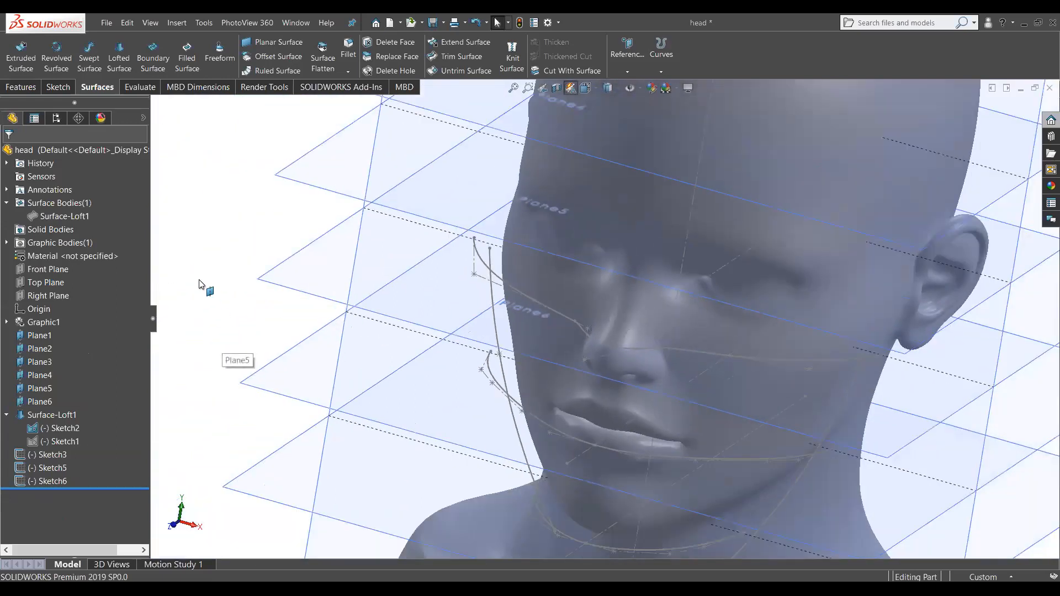
{"action": "left_click", "coordinate": [297, 273]}
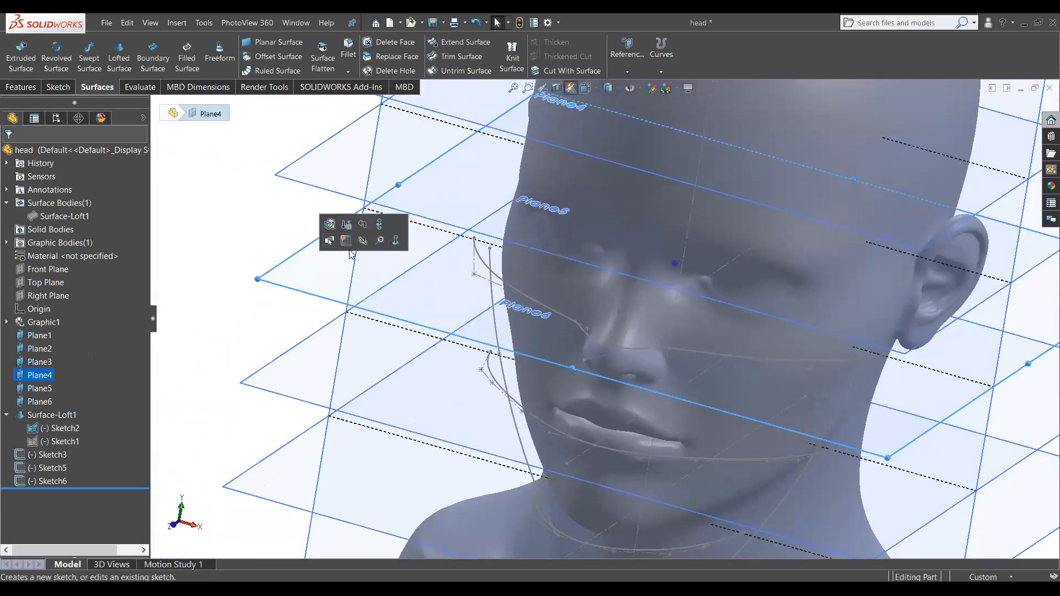
{"action": "left_click", "coordinate": [346, 242]}
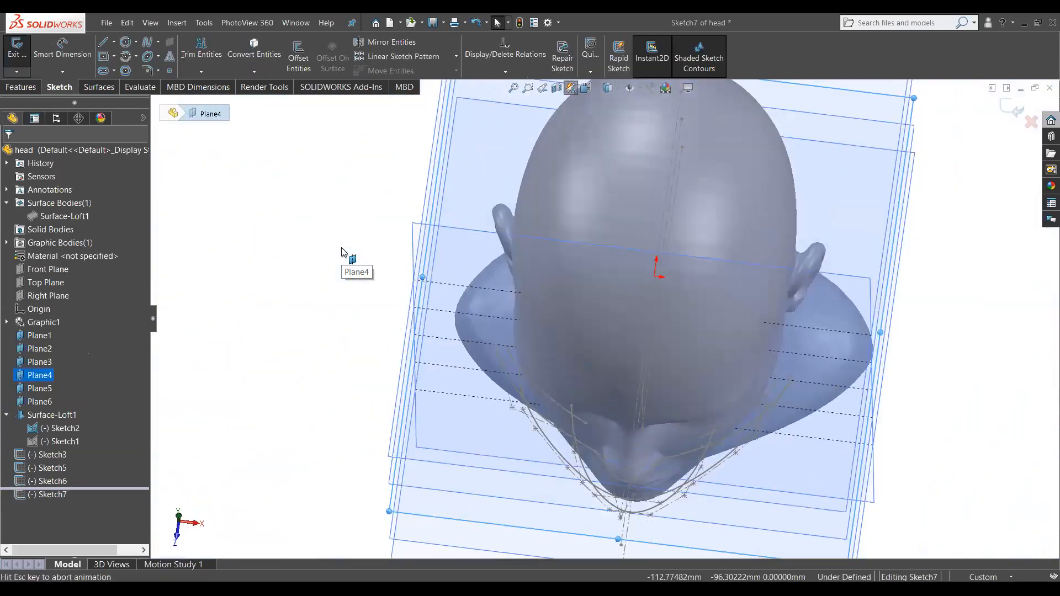
{"action": "scroll", "coordinate": [628, 421], "scroll_direction": "down", "scroll_amount": 5}
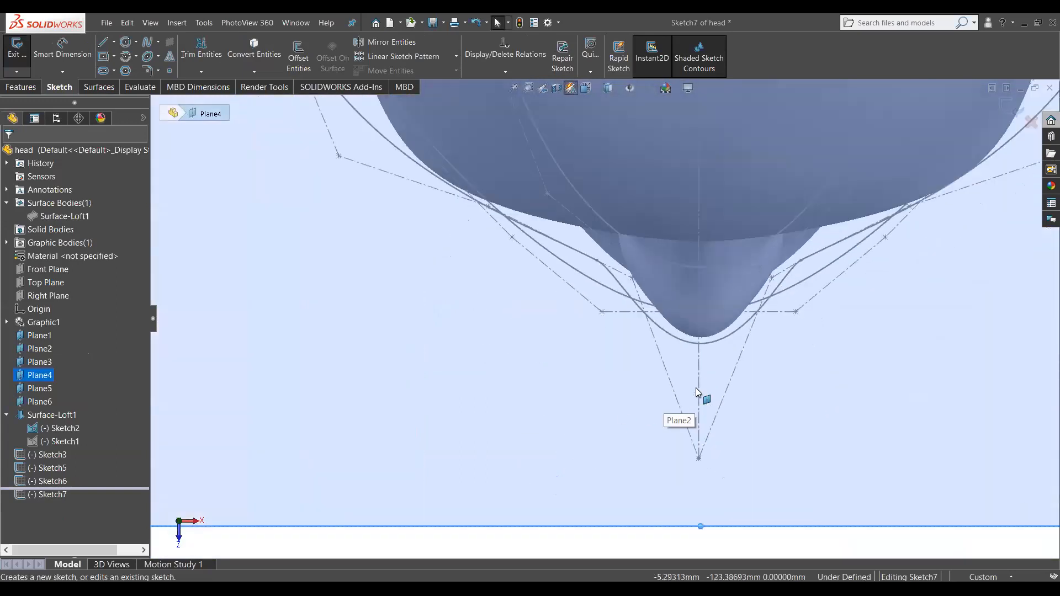
{"action": "left_click", "coordinate": [697, 345]}
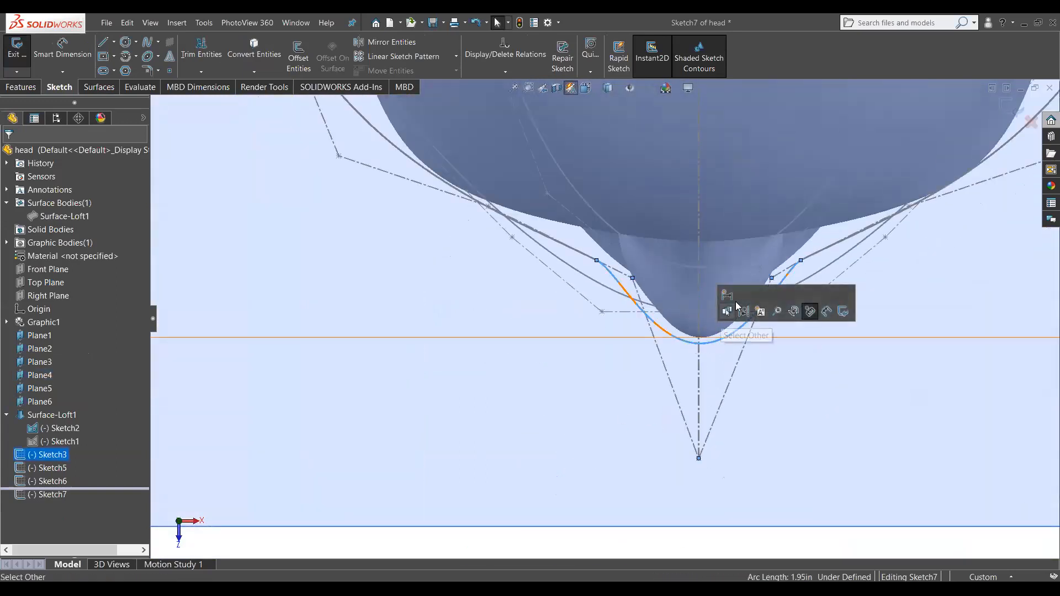
{"action": "left_click", "coordinate": [1031, 122]}
Step: Edit Sketch3, pulling the nose-tip control vertex away from the face and moving the cheek spline's outer endpoint inward
{"action": "left_click", "coordinate": [724, 337]}
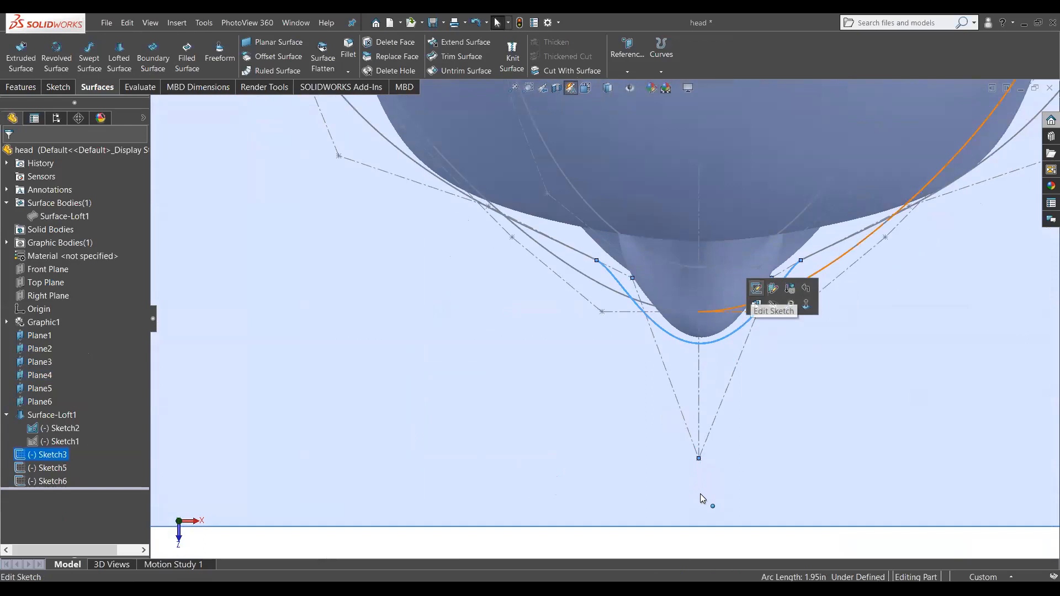
{"action": "left_click_drag", "start_coordinate": [699, 458], "coordinate": [700, 494]}
{"action": "scroll", "coordinate": [564, 337], "scroll_direction": "up", "scroll_amount": 5}
{"action": "scroll", "coordinate": [398, 127], "scroll_direction": "down", "scroll_amount": 1}
{"action": "left_click", "coordinate": [359, 224]}
{"action": "left_click_drag", "start_coordinate": [552, 250], "coordinate": [575, 250]}
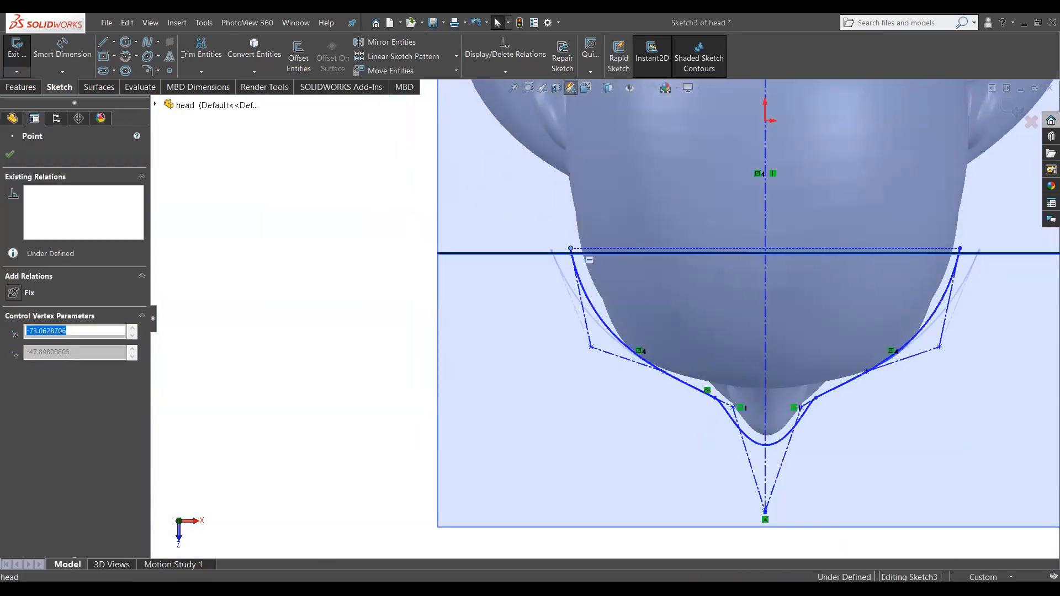
Step: Move the cheek spline's inner control vertex outward along the cheek, and delete the tangent relation at its joint with the nose curve
{"action": "scroll", "coordinate": [646, 373], "scroll_direction": "down", "scroll_amount": 3}
{"action": "left_click", "coordinate": [693, 360]}
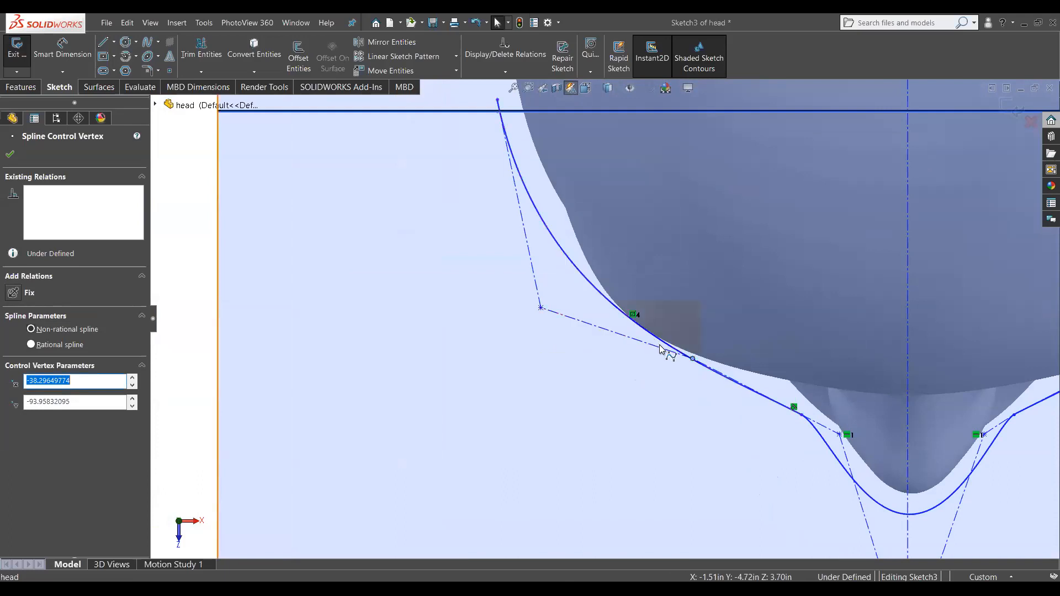
{"action": "left_click_drag", "start_coordinate": [691, 363], "coordinate": [669, 375]}
{"action": "right_click", "coordinate": [795, 408]}
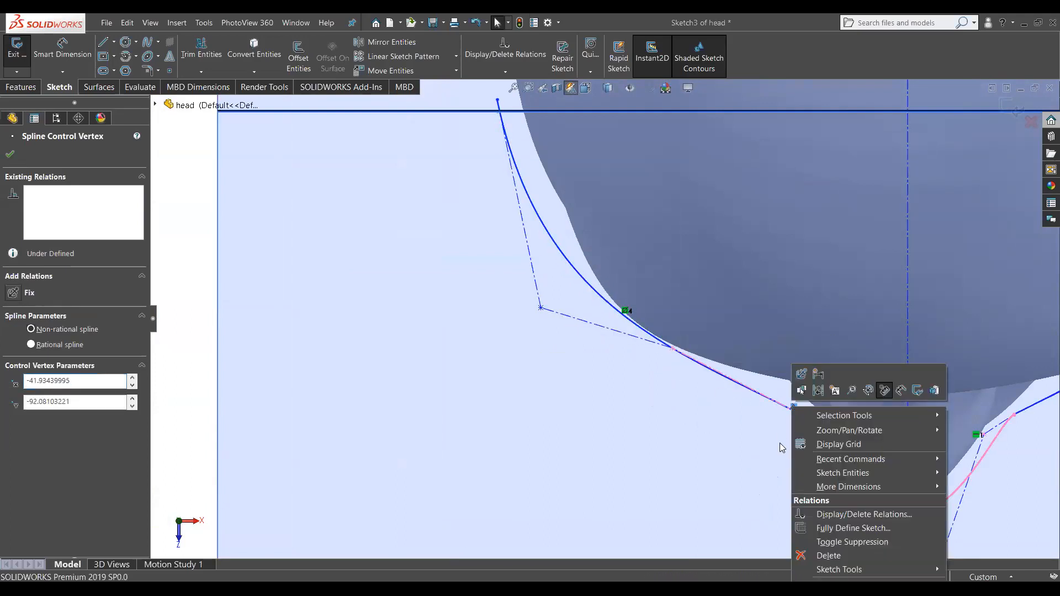
{"action": "left_click", "coordinate": [831, 556]}
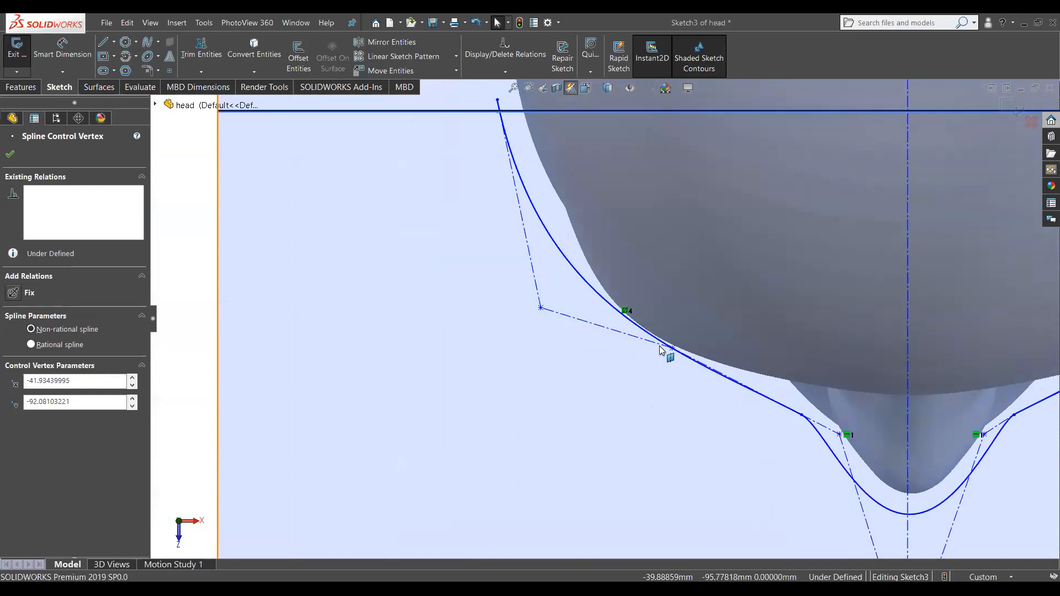
Step: Pull the cheek spline's inner control vertex away from the face and shift its joint with the nose curve slightly toward the head
{"action": "left_click_drag", "start_coordinate": [672, 349], "coordinate": [610, 393]}
{"action": "scroll", "coordinate": [814, 436], "scroll_direction": "down", "scroll_amount": 5}
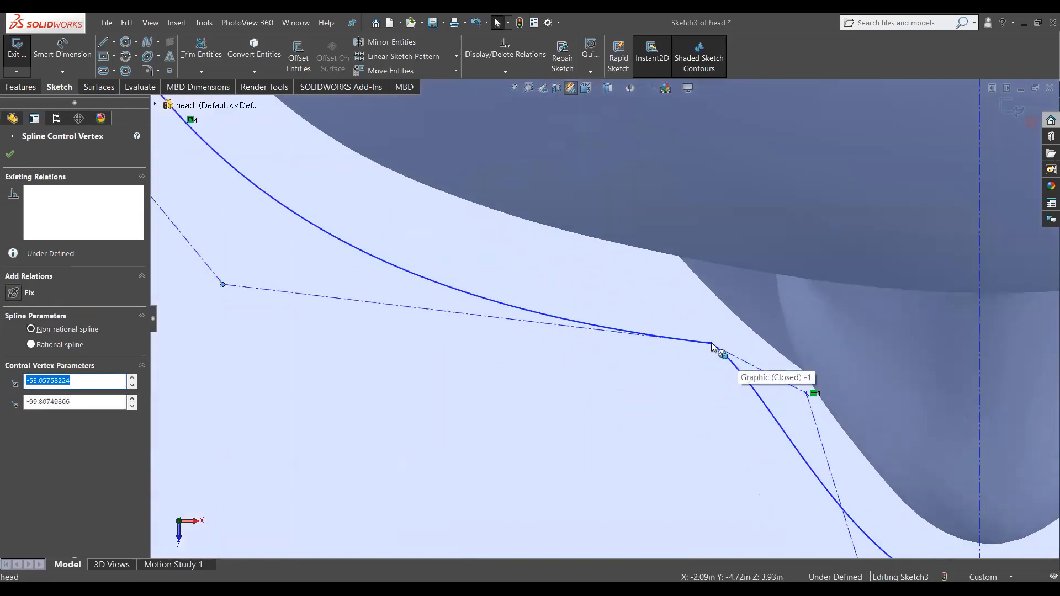
{"action": "mouse_move", "coordinate": [710, 344]}
{"action": "left_mouse_down"}
{"action": "mouse_move", "coordinate": [639, 291]}
{"action": "mouse_move", "coordinate": [719, 336]}
{"action": "left_mouse_up"}
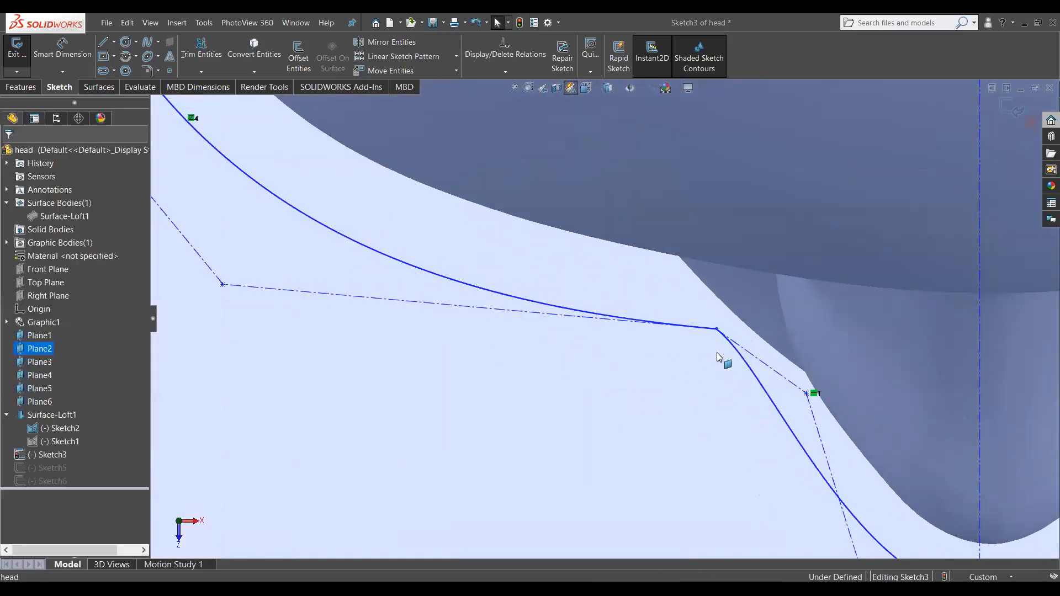
Step: Try to add a tangent relation between the spline control lines on both sides of the nose joint
{"action": "scroll", "coordinate": [709, 337], "scroll_direction": "down", "scroll_amount": 3}
{"action": "scroll", "coordinate": [707, 332], "scroll_direction": "down", "scroll_amount": 5}
{"action": "scroll", "coordinate": [640, 330], "scroll_direction": "up", "scroll_amount": 5}
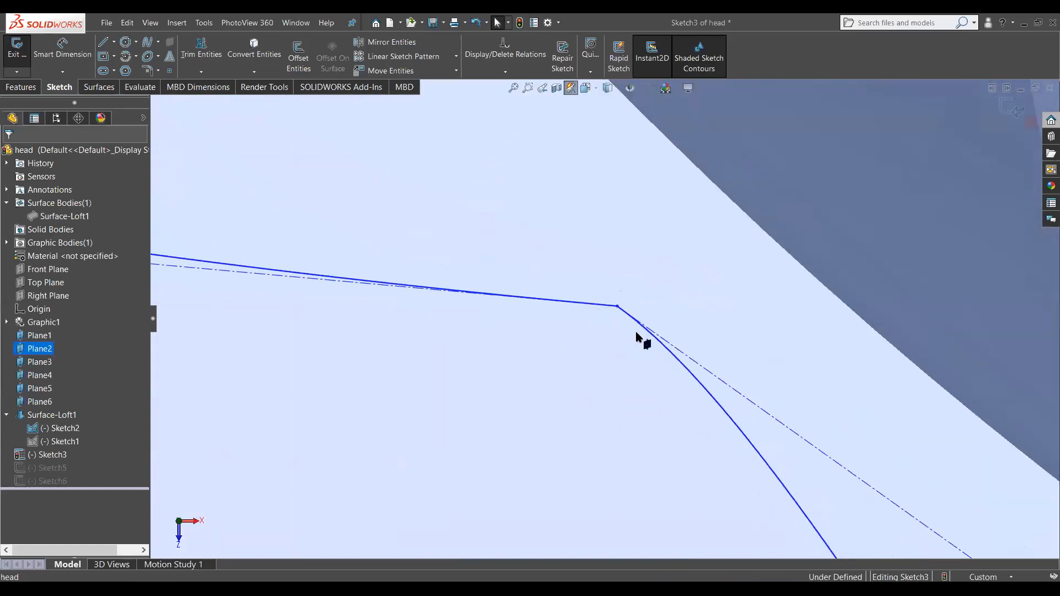
{"action": "scroll", "coordinate": [627, 356], "scroll_direction": "up", "scroll_amount": 3}
{"action": "scroll", "coordinate": [599, 335], "scroll_direction": "down", "scroll_amount": 2}
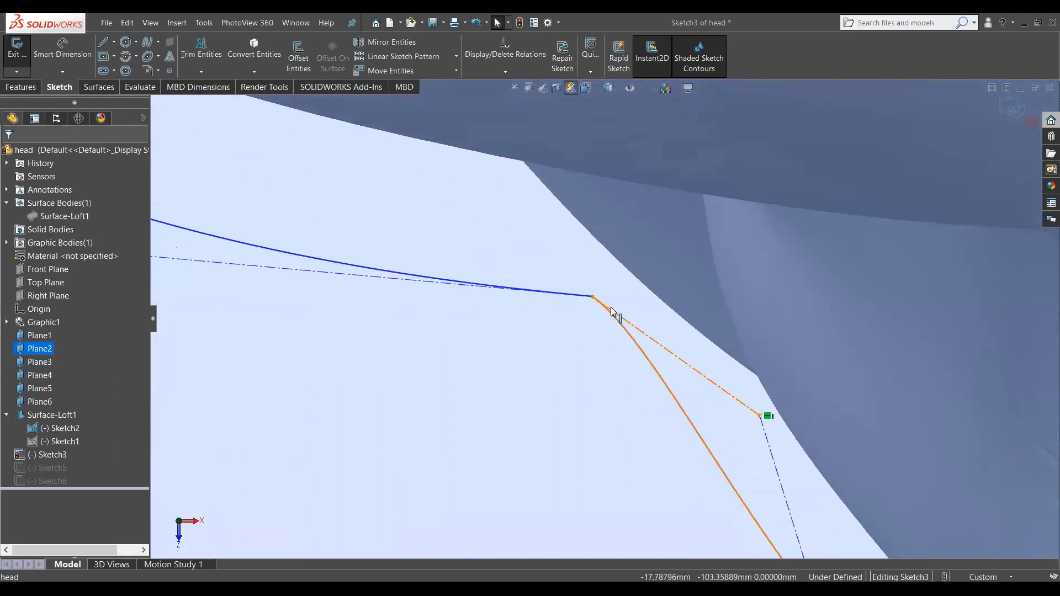
{"action": "left_click", "coordinate": [480, 292]}
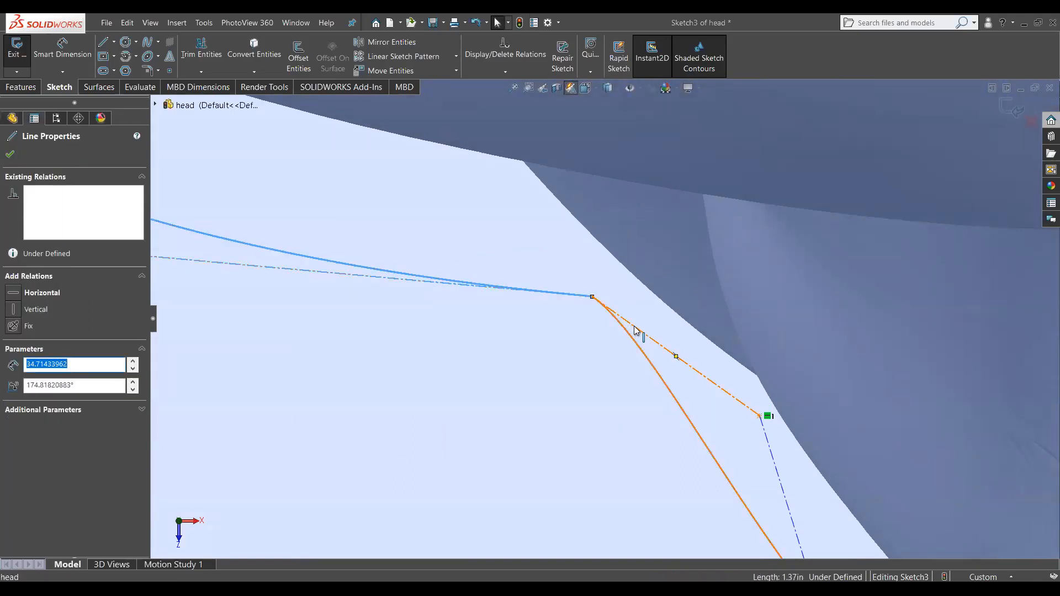
{"action": "left_click", "coordinate": [586, 357]}
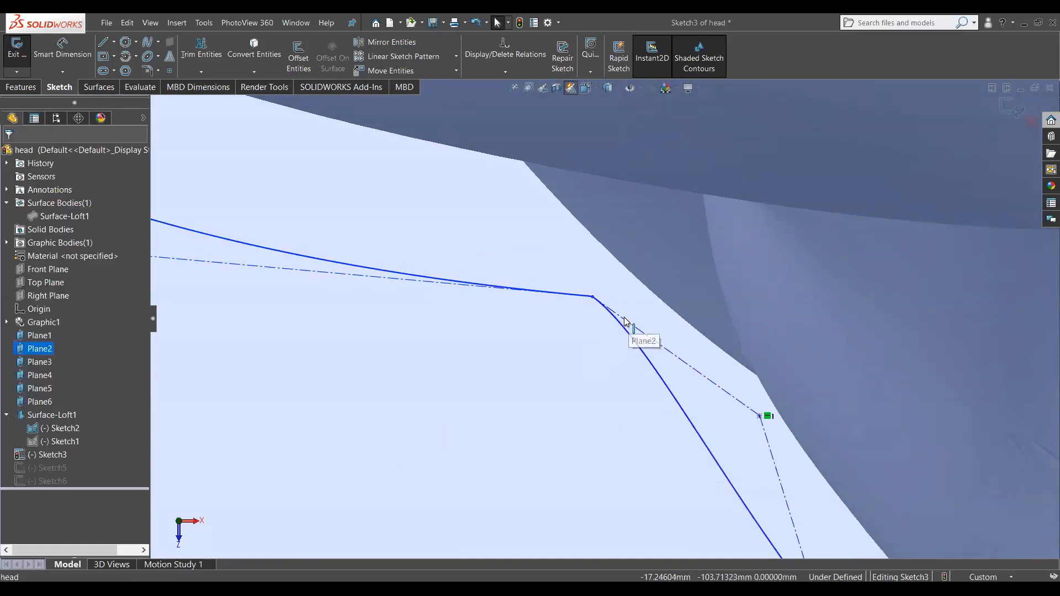
{"action": "left_click", "coordinate": [627, 321]}
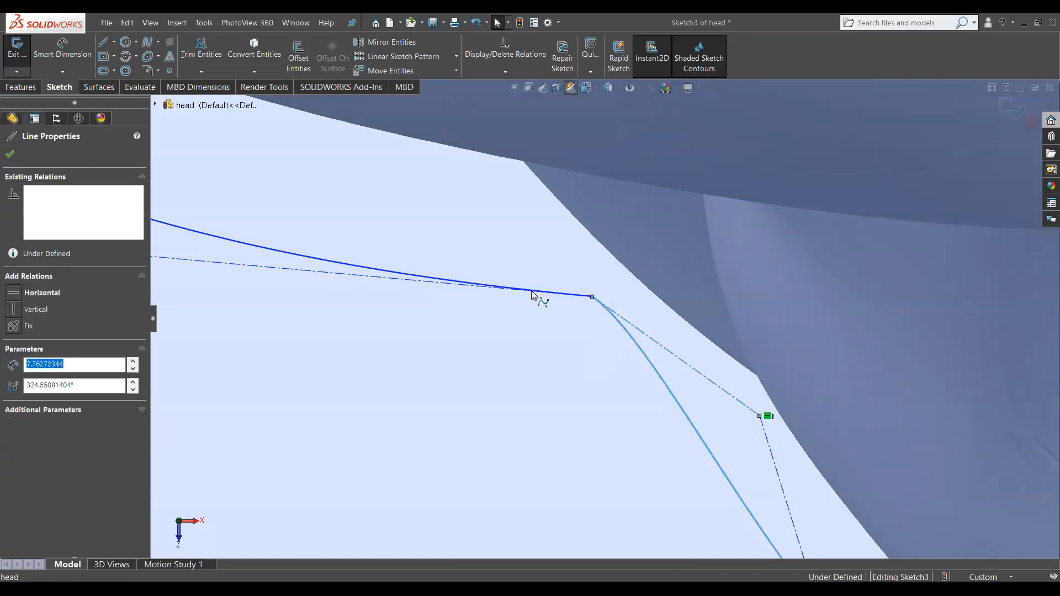
{"action": "double_click", "coordinate": [486, 293]}
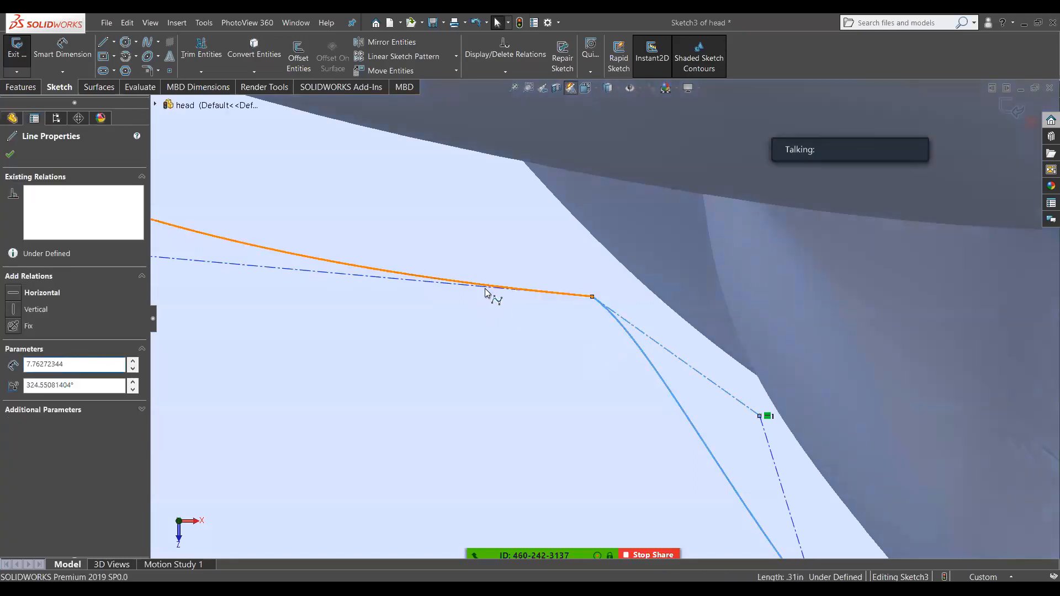
{"action": "left_click", "coordinate": [20, 367]}
{"action": "key", "text": "ctrl+z"}
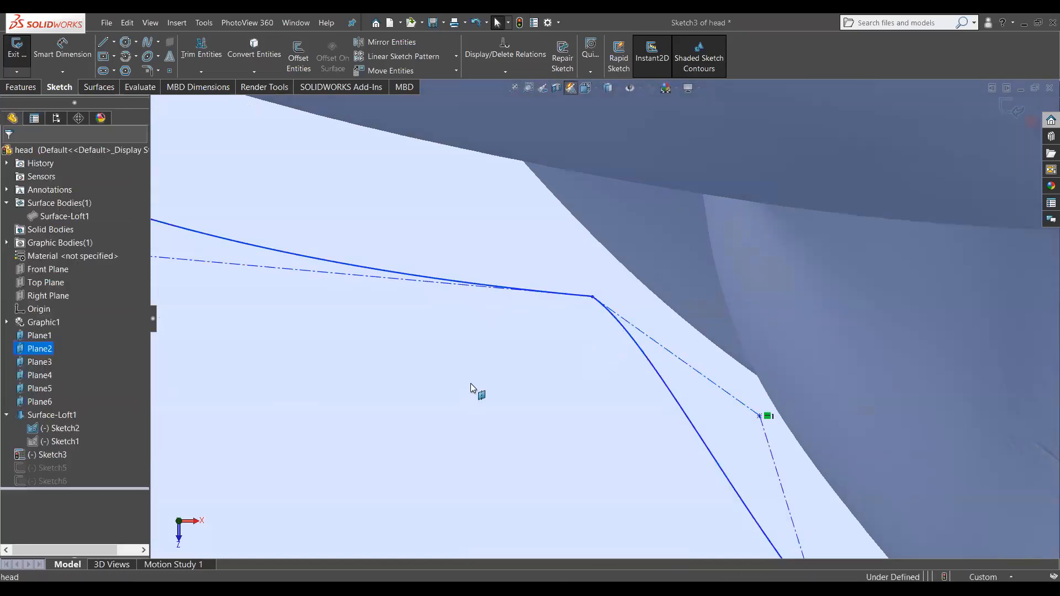
Step: Add a tangent relation between the cheek spline and the nose style spline at their joint
{"action": "left_click", "coordinate": [476, 293]}
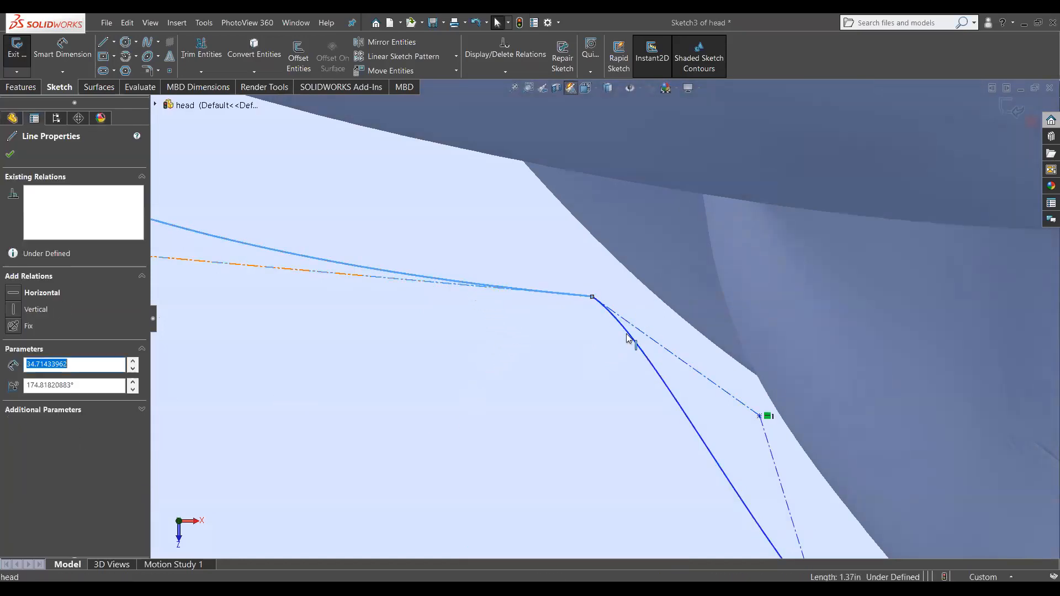
{"action": "left_click", "coordinate": [634, 344]}
{"action": "left_click", "coordinate": [18, 367]}
{"action": "scroll", "coordinate": [466, 398], "scroll_direction": "up", "scroll_amount": 4}
{"action": "scroll", "coordinate": [479, 226], "scroll_direction": "down", "scroll_amount": 4}
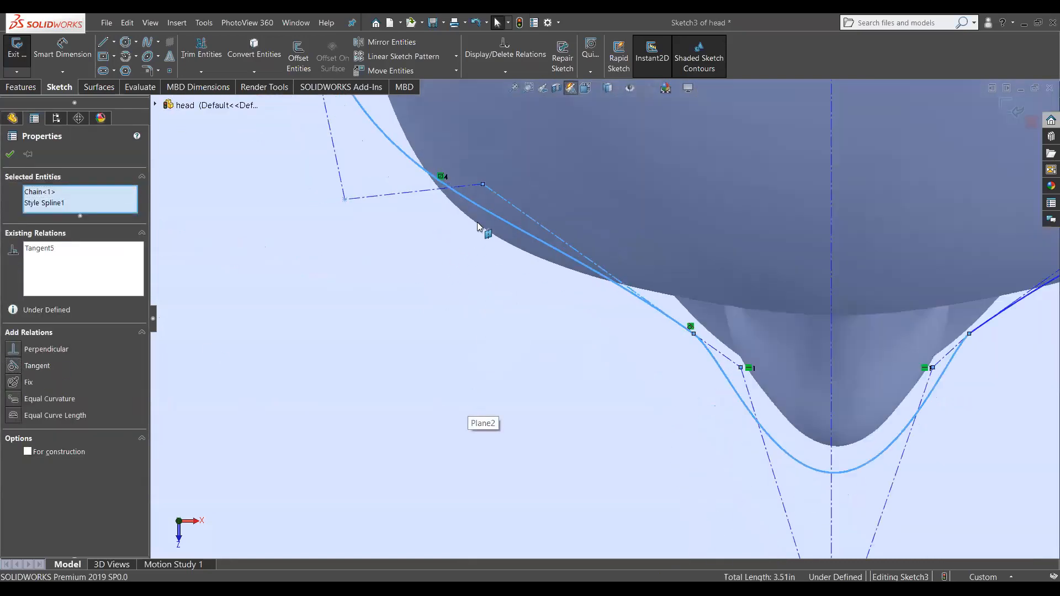
{"action": "left_click", "coordinate": [420, 329]}
Step: Reshape the cheek spline by moving its inner control vertex toward the nose and its outer control vertex away from the face
{"action": "left_click_drag", "start_coordinate": [484, 188], "coordinate": [634, 351]}
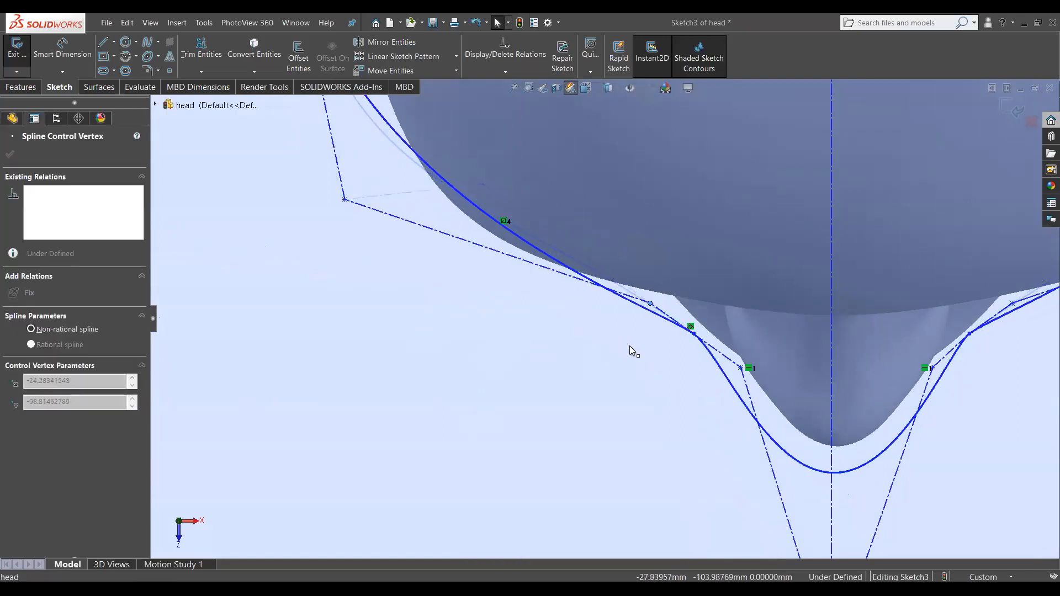
{"action": "left_click_drag", "start_coordinate": [346, 200], "coordinate": [338, 263]}
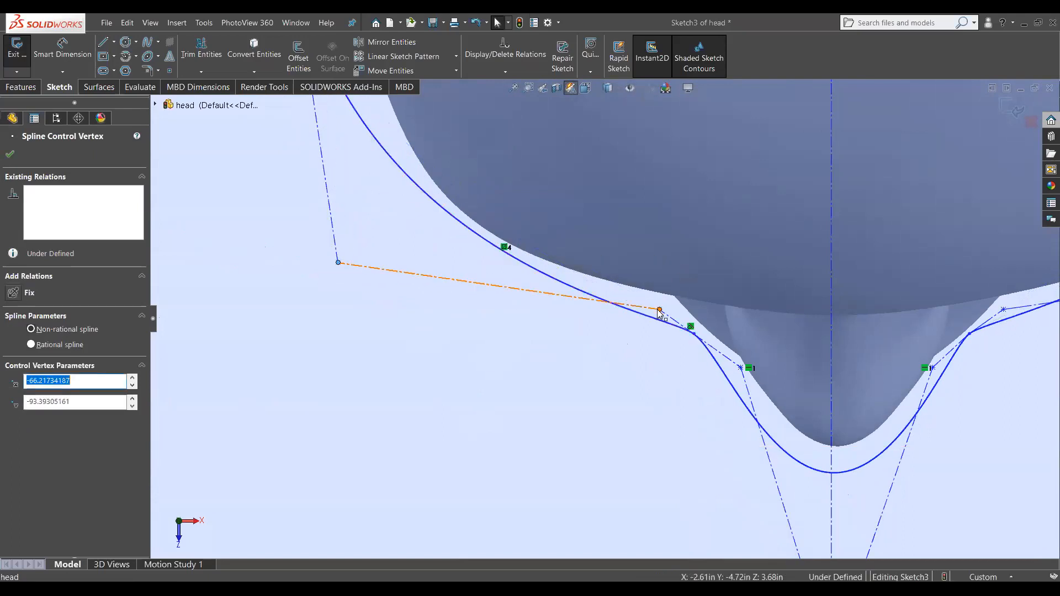
{"action": "left_click_drag", "start_coordinate": [660, 311], "coordinate": [609, 273]}
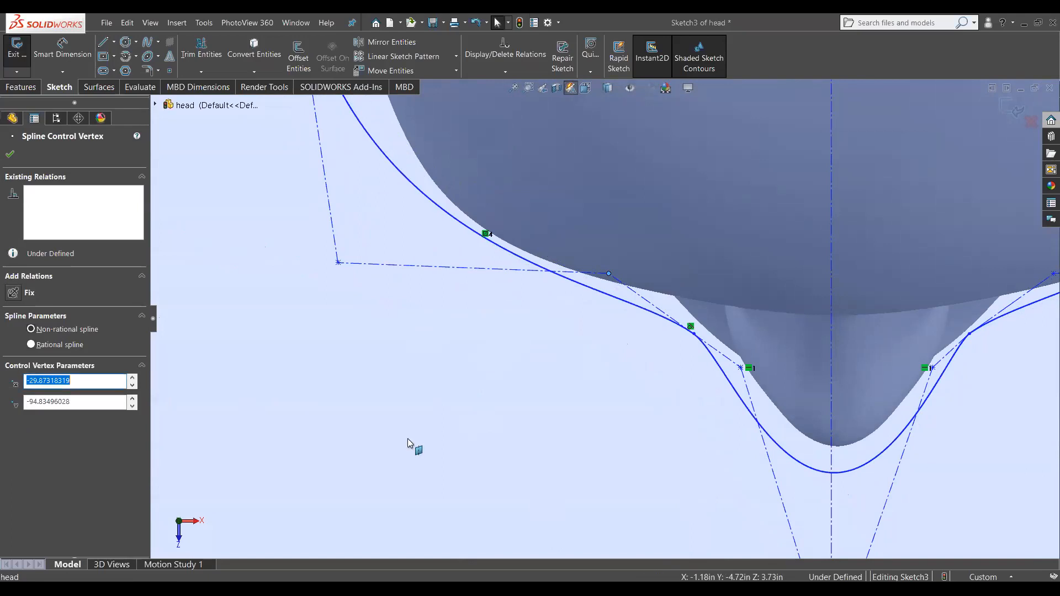
Step: Shift the cheek spline's outer control vertex and its outer endpoint slightly inward to follow the head outline more closely
{"action": "scroll", "coordinate": [535, 212], "scroll_direction": "up", "scroll_amount": 3}
{"action": "scroll", "coordinate": [535, 212], "scroll_direction": "down", "scroll_amount": 2}
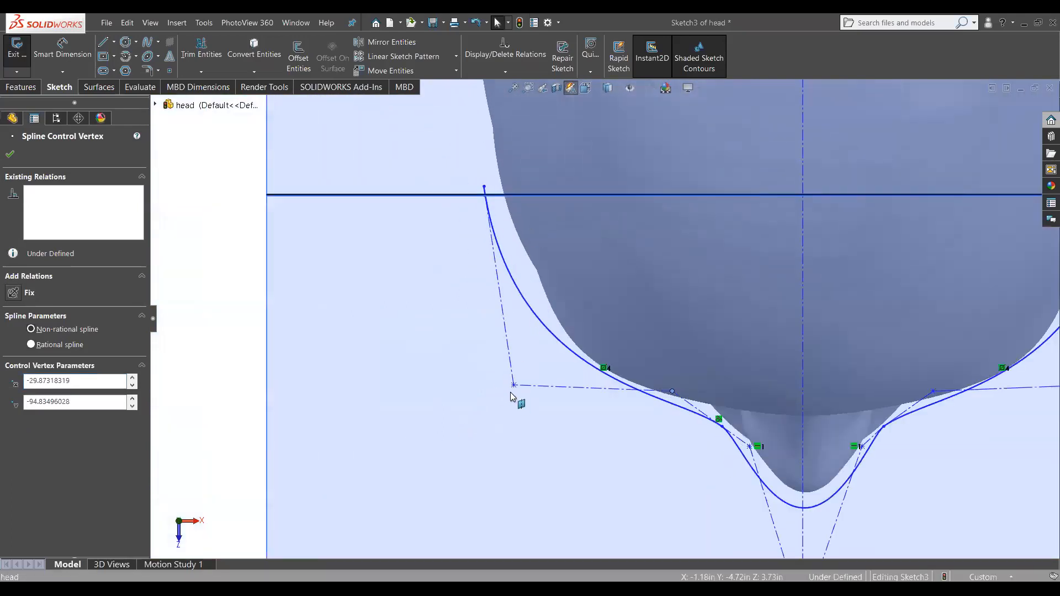
{"action": "left_click_drag", "start_coordinate": [513, 386], "coordinate": [534, 395]}
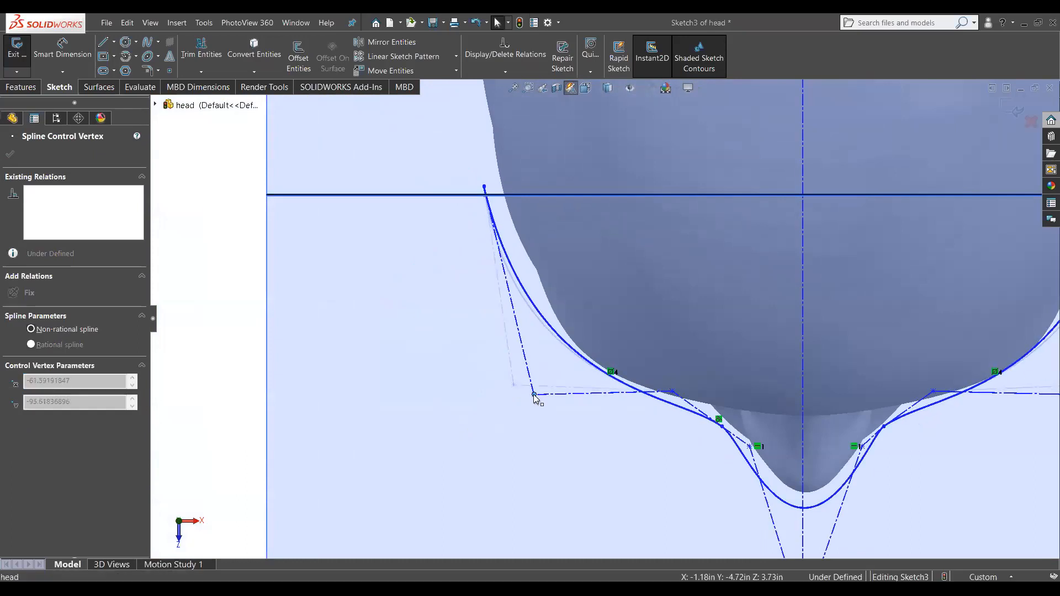
{"action": "left_click_drag", "start_coordinate": [484, 188], "coordinate": [488, 189]}
Step: Pull the mirrored cheek spline's outer control vertex farther forward to clear the face, and exit Sketch3
{"action": "scroll", "coordinate": [534, 304], "scroll_direction": "up", "scroll_amount": 3}
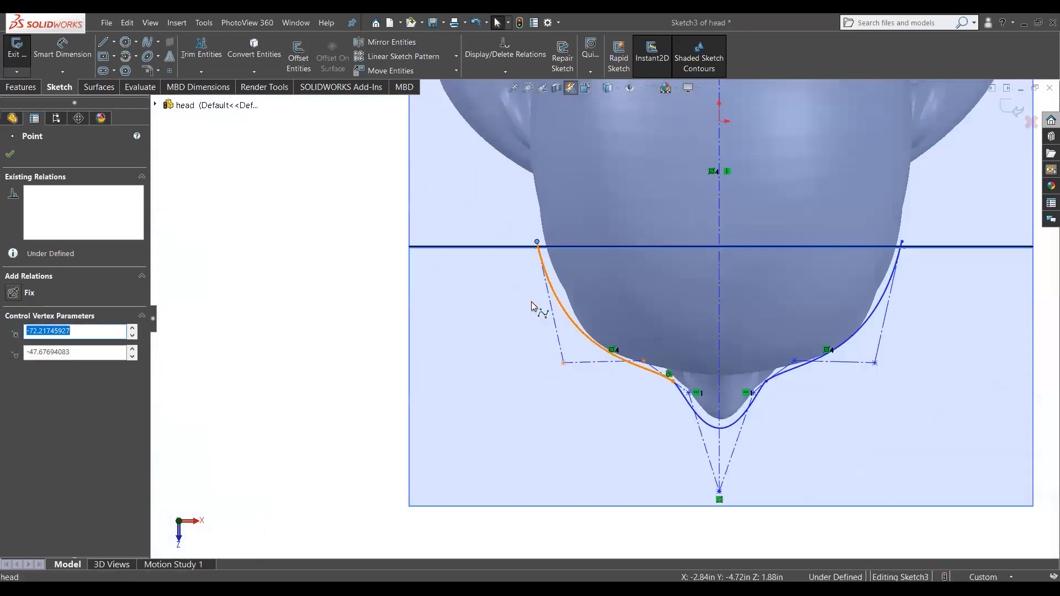
{"action": "scroll", "coordinate": [860, 274], "scroll_direction": "down", "scroll_amount": 1}
{"action": "scroll", "coordinate": [848, 411], "scroll_direction": "down", "scroll_amount": 1}
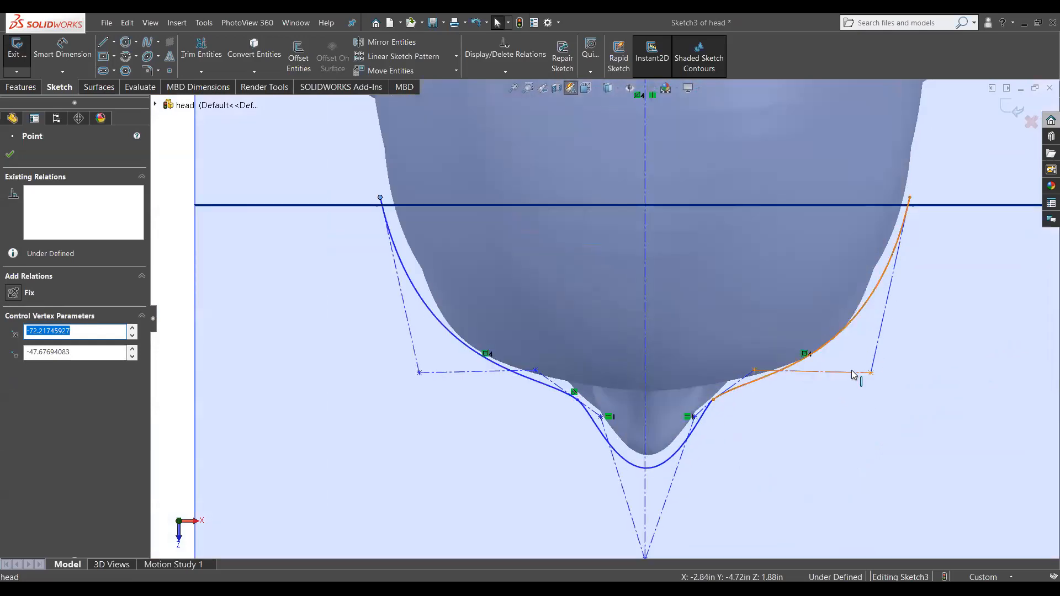
{"action": "left_click_drag", "start_coordinate": [871, 376], "coordinate": [866, 395]}
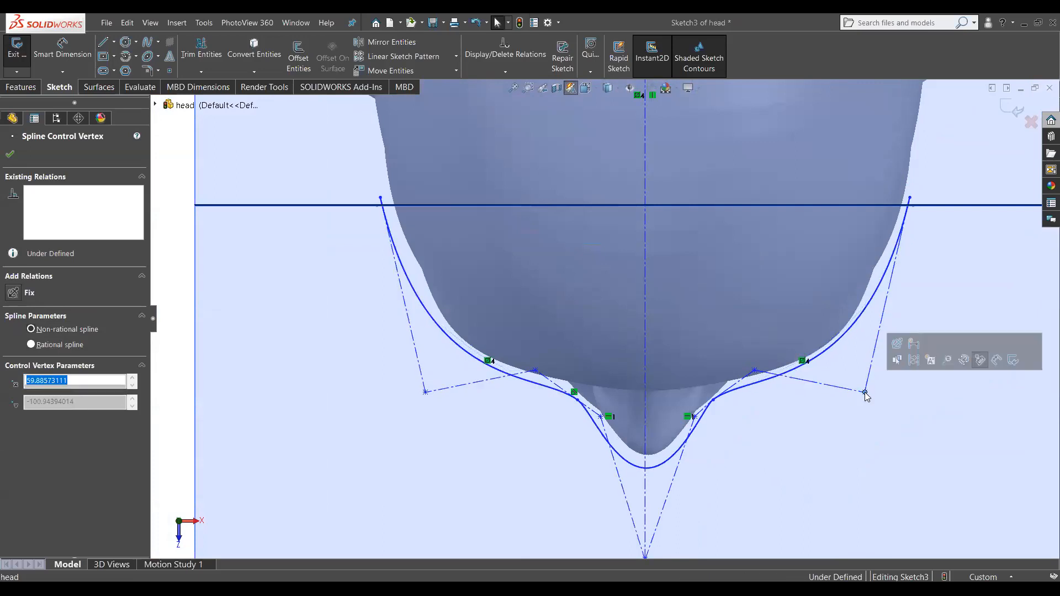
{"action": "left_click", "coordinate": [1015, 109]}
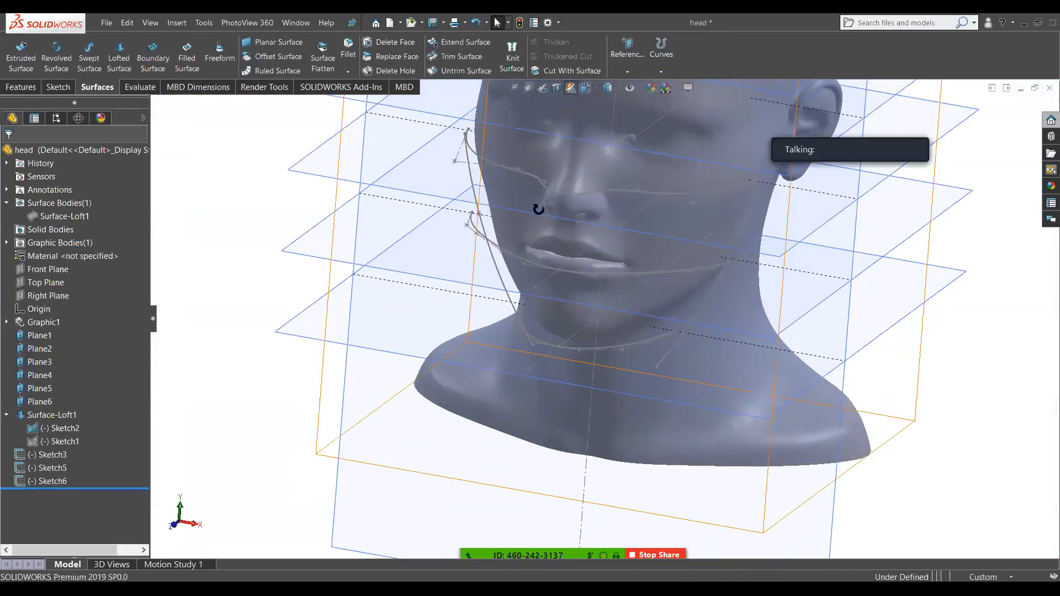
Step: Loft a surface through the nose, mouth and chin contours, Sketch3, Sketch5 and Sketch6
{"action": "middle_click_drag", "start_coordinate": [490, 225], "coordinate": [336, 301]}
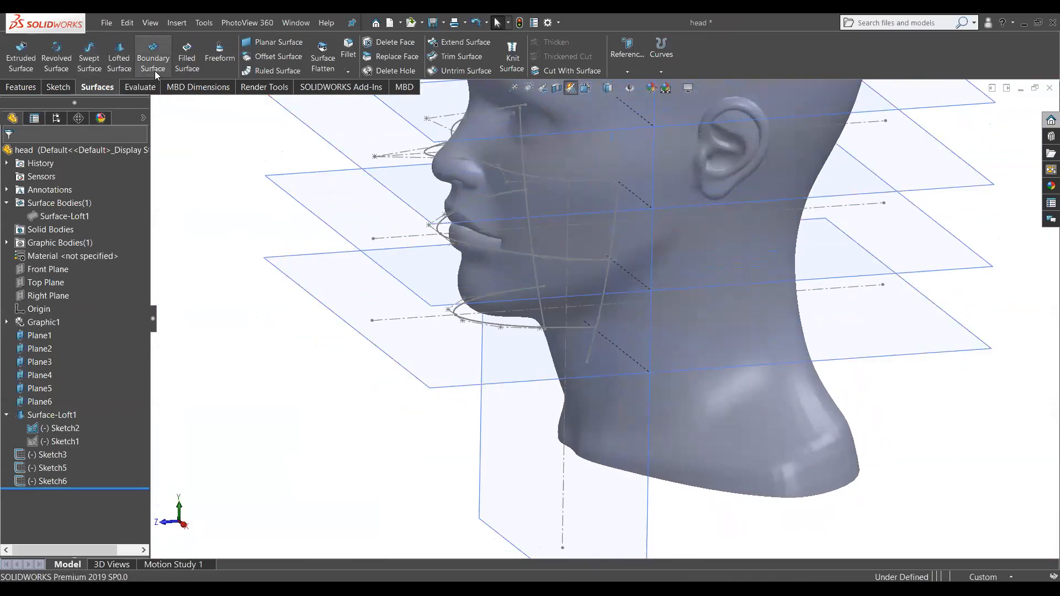
{"action": "middle_click_drag", "start_coordinate": [315, 433], "coordinate": [360, 453]}
{"action": "middle_click_drag", "start_coordinate": [488, 483], "coordinate": [466, 356]}
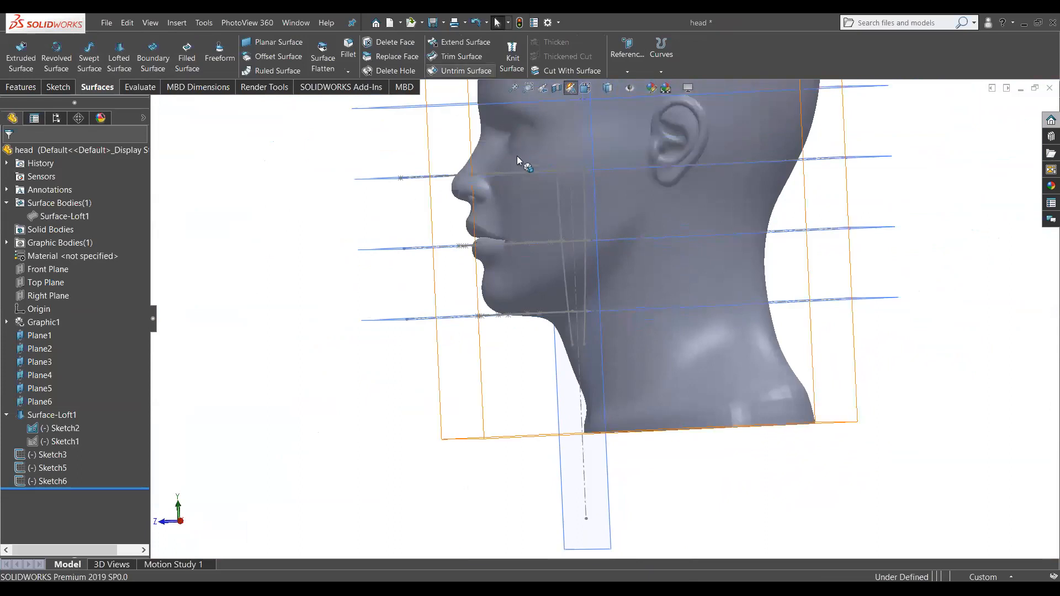
{"action": "middle_click_drag", "start_coordinate": [517, 155], "coordinate": [517, 169]}
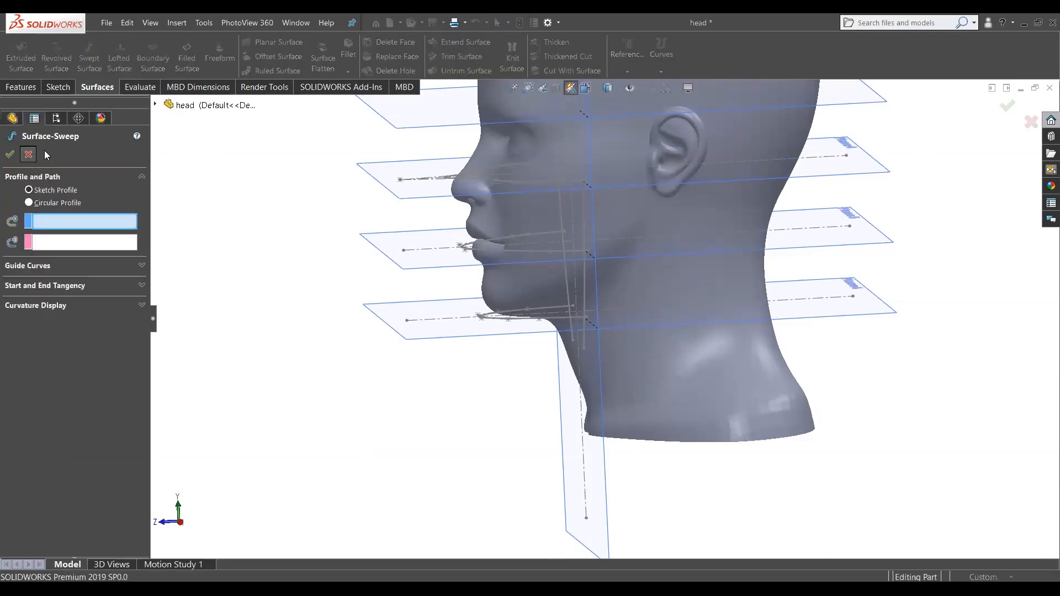
{"action": "left_click", "coordinate": [29, 154]}
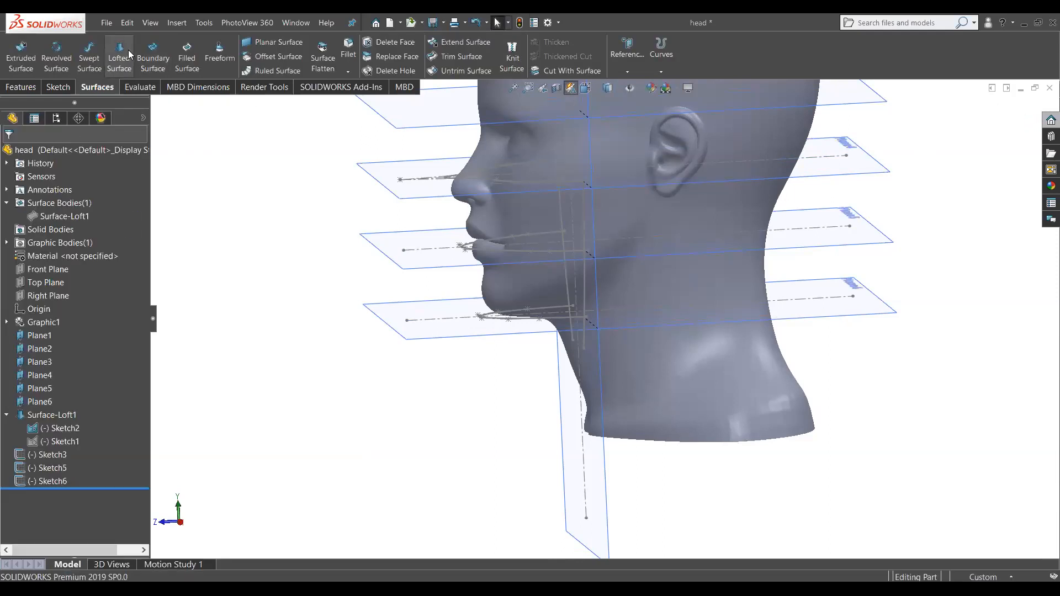
{"action": "left_click", "coordinate": [494, 184]}
{"action": "left_click", "coordinate": [520, 253]}
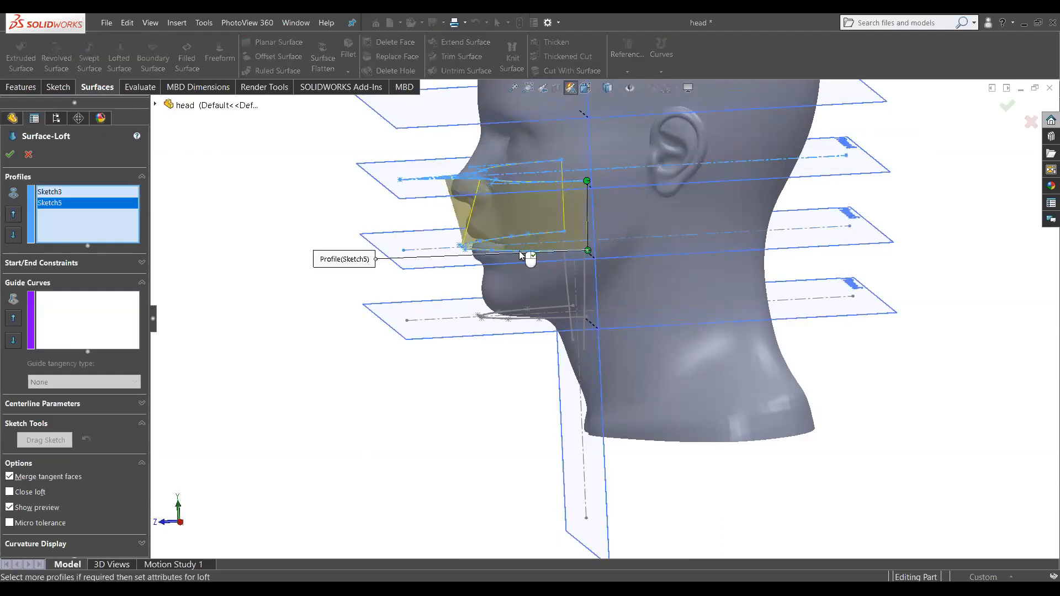
{"action": "left_click", "coordinate": [518, 322]}
{"action": "middle_click_drag", "start_coordinate": [502, 326], "coordinate": [533, 299]}
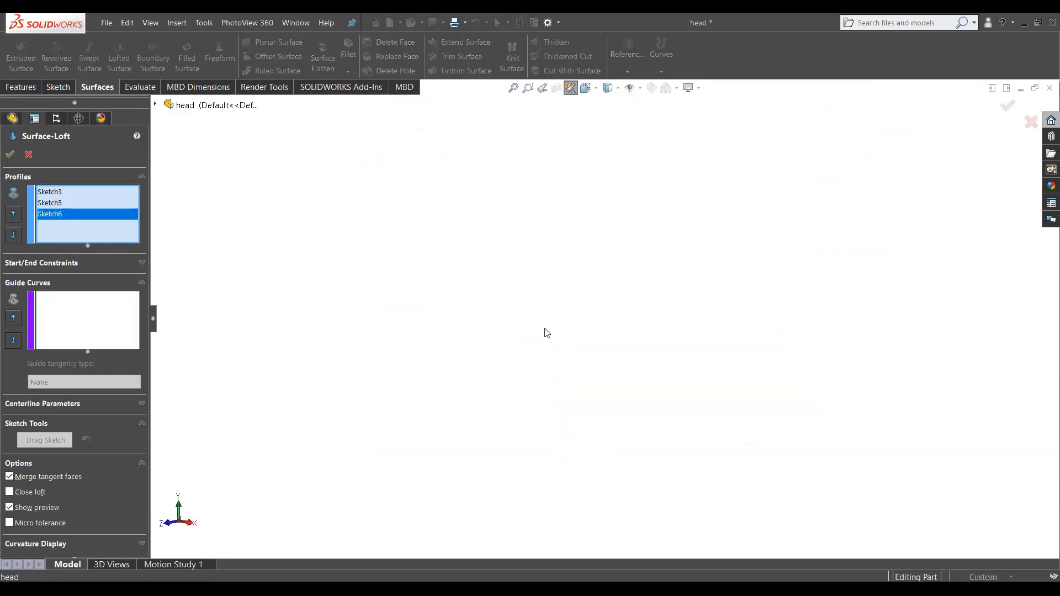
{"action": "scroll", "coordinate": [607, 353], "scroll_direction": "down", "scroll_amount": 5}
{"action": "middle_click_drag", "start_coordinate": [544, 349], "coordinate": [483, 305]}
{"action": "scroll", "coordinate": [557, 327], "scroll_direction": "down", "scroll_amount": 4}
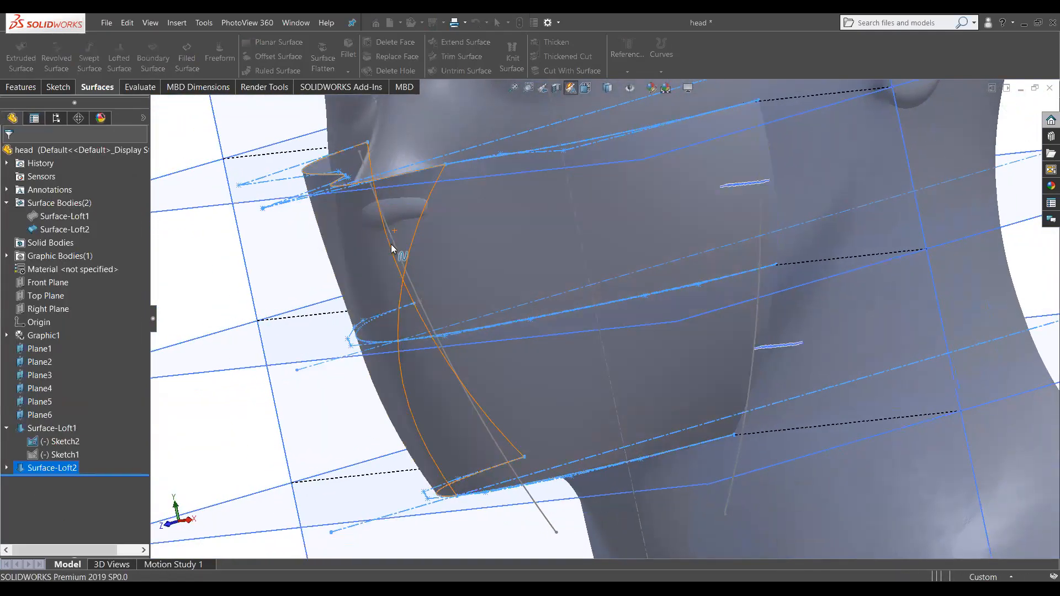
Step: Hide the imported head mesh, Graphic1, so that only the lofted surface stays in view
{"action": "scroll", "coordinate": [610, 357], "scroll_direction": "up", "scroll_amount": 5}
{"action": "mouse_move", "coordinate": [611, 357]}
{"action": "middle_mouse_down"}
{"action": "mouse_move", "coordinate": [611, 390]}
{"action": "mouse_move", "coordinate": [606, 354]}
{"action": "middle_mouse_up"}
{"action": "left_click", "coordinate": [51, 255]}
{"action": "right_click", "coordinate": [53, 257]}
{"action": "left_click", "coordinate": [292, 236]}
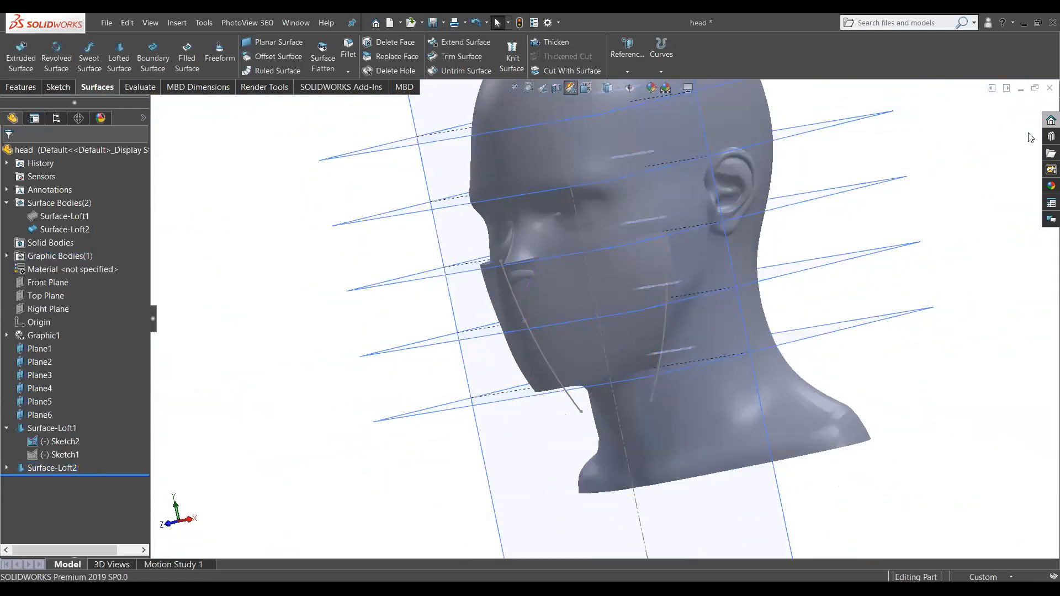
{"action": "right_click", "coordinate": [35, 337]}
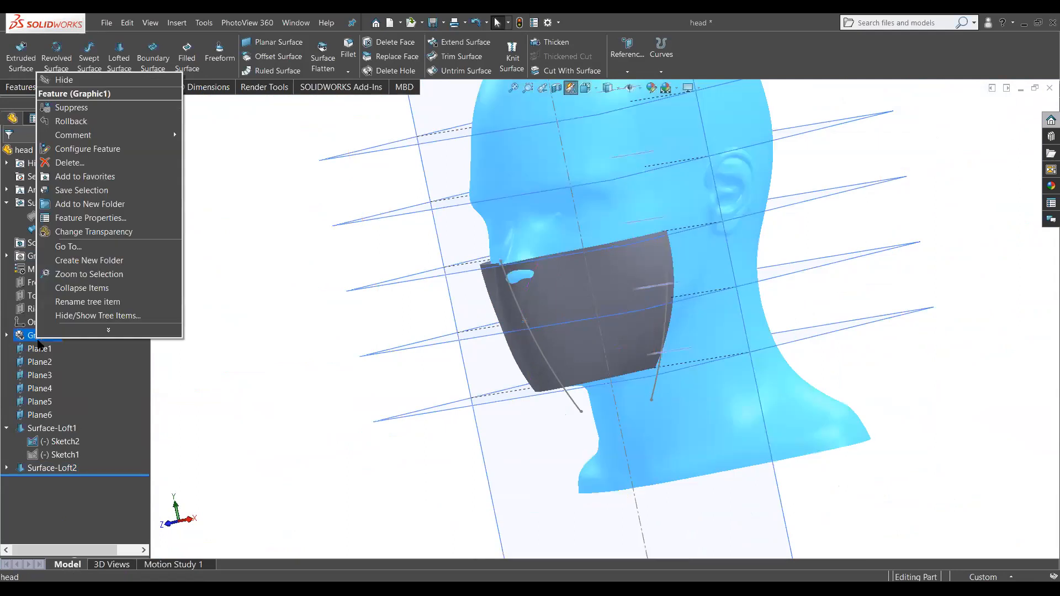
{"action": "left_click", "coordinate": [63, 82]}
Step: Delete the Surface-Loft2 feature while keeping its absorbed contour sketches
{"action": "middle_click_drag", "start_coordinate": [445, 382], "coordinate": [506, 471]}
{"action": "scroll", "coordinate": [496, 341], "scroll_direction": "down", "scroll_amount": 4}
{"action": "middle_click_drag", "start_coordinate": [495, 342], "coordinate": [303, 300]}
{"action": "left_click", "coordinate": [51, 468]}
{"action": "right_click", "coordinate": [50, 467]}
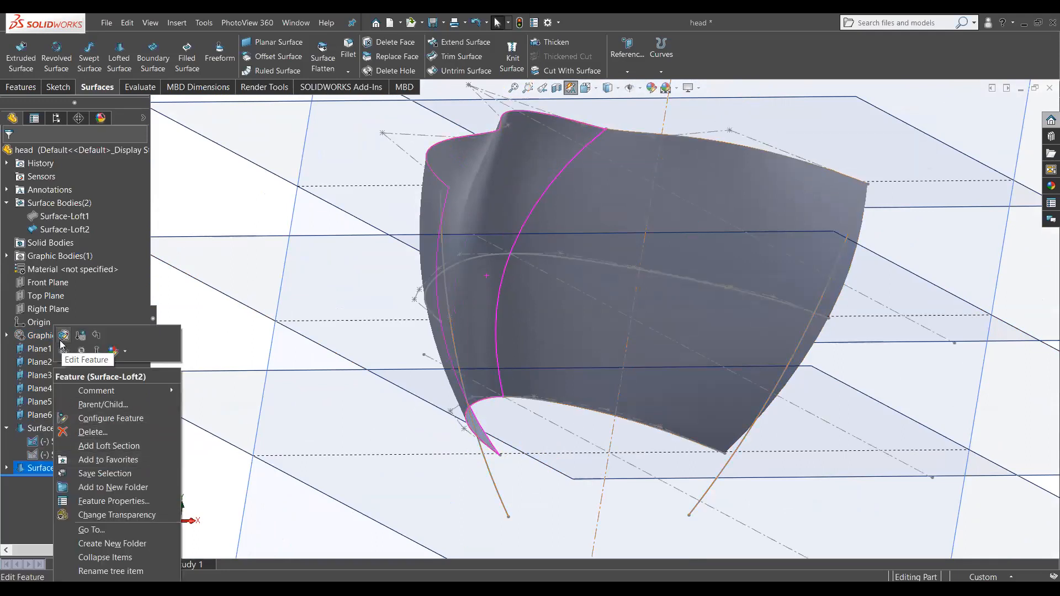
{"action": "left_click", "coordinate": [89, 431]}
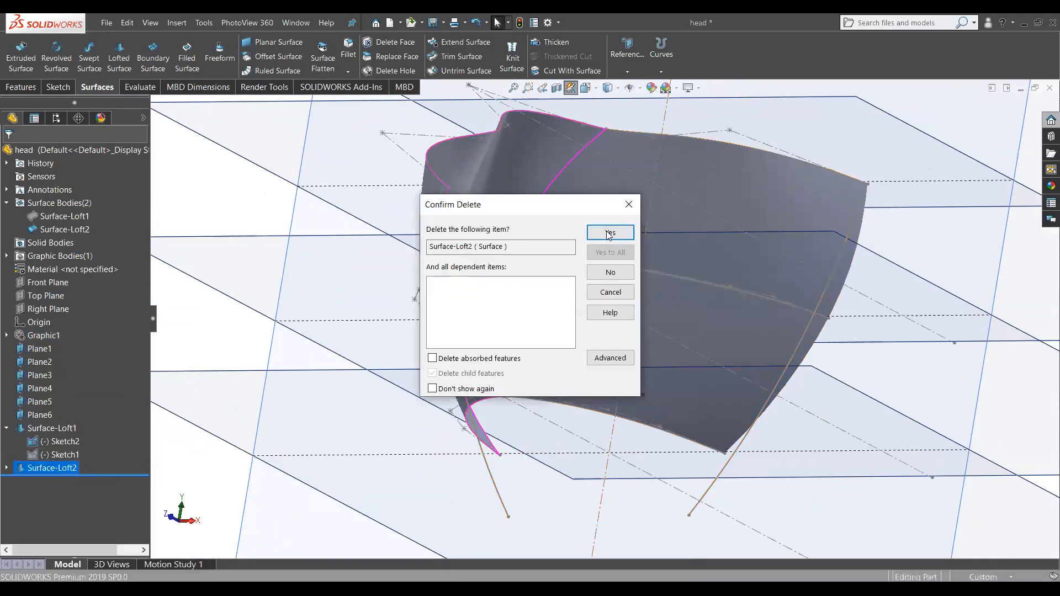
{"action": "left_click", "coordinate": [607, 236]}
Step: Start a new lofted surface with Sketch3, Sketch5 and Sketch6 picked as profiles near their middles
{"action": "scroll", "coordinate": [549, 270], "scroll_direction": "up", "scroll_amount": 2}
{"action": "middle_click_drag", "start_coordinate": [549, 270], "coordinate": [591, 155]}
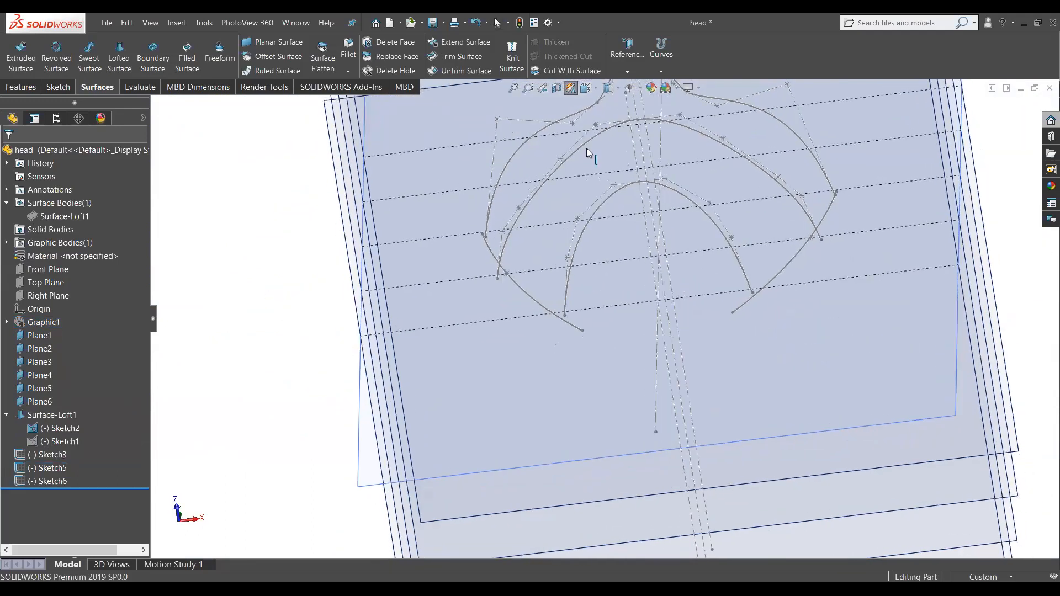
{"action": "scroll", "coordinate": [607, 171], "scroll_direction": "up", "scroll_amount": 4}
{"action": "scroll", "coordinate": [653, 211], "scroll_direction": "down", "scroll_amount": 4}
{"action": "middle_click_drag", "start_coordinate": [653, 212], "coordinate": [639, 259]}
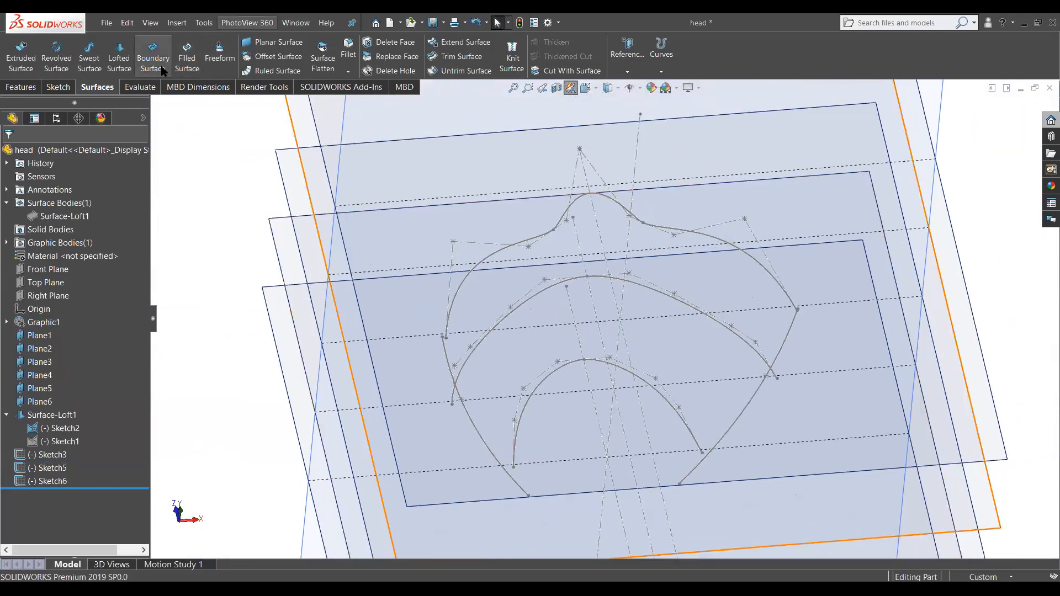
{"action": "left_click", "coordinate": [600, 198]}
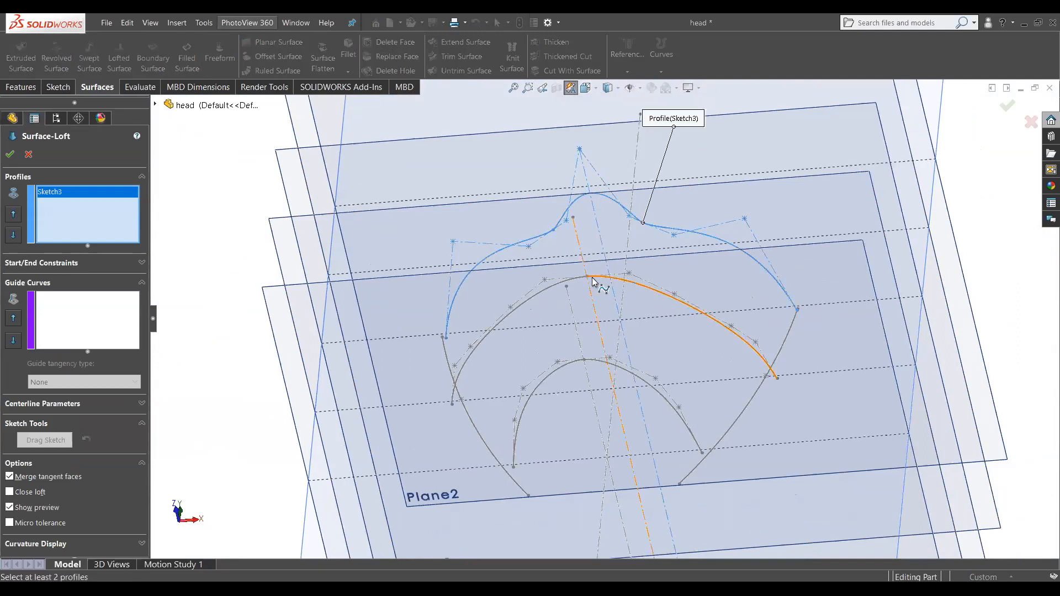
{"action": "left_click", "coordinate": [594, 282]}
{"action": "left_click", "coordinate": [592, 367]}
{"action": "mouse_move", "coordinate": [592, 367]}
{"action": "middle_mouse_down"}
{"action": "mouse_move", "coordinate": [598, 377]}
{"action": "mouse_move", "coordinate": [544, 431]}
{"action": "middle_mouse_up"}
Step: Show all loft connectors and reposition the ones beside the nose along Sketch5 and Sketch6
{"action": "right_click", "coordinate": [267, 300]}
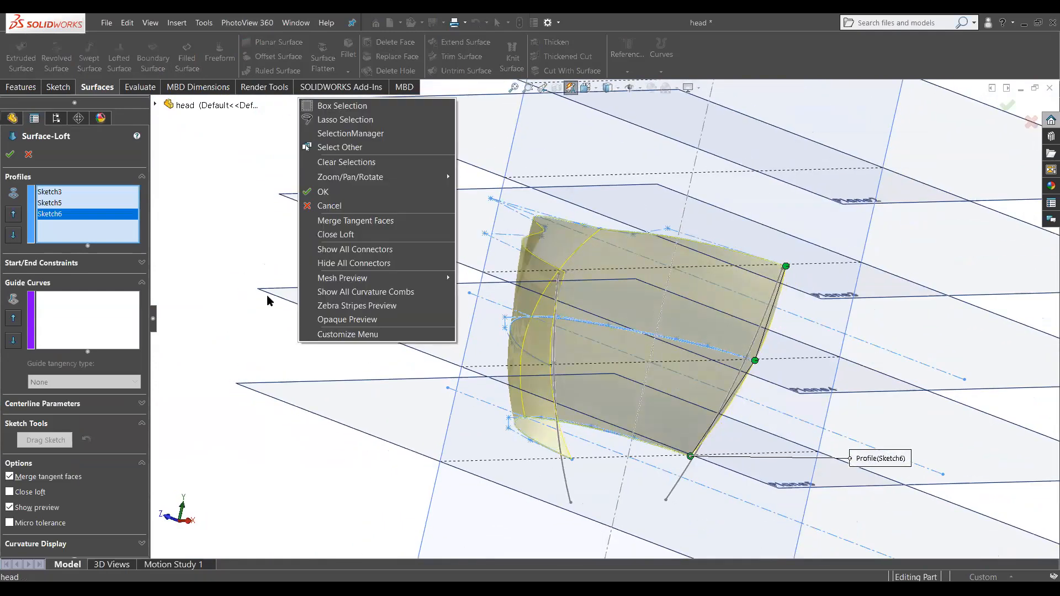
{"action": "left_click", "coordinate": [355, 250]}
{"action": "middle_click_drag", "start_coordinate": [636, 223], "coordinate": [683, 303]}
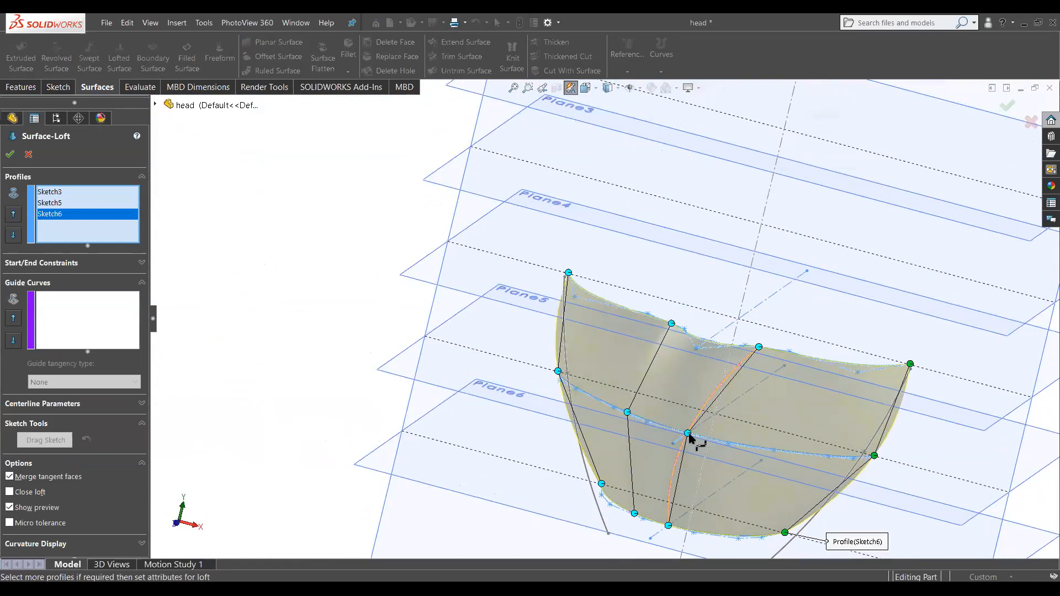
{"action": "mouse_move", "coordinate": [732, 442]}
{"action": "middle_mouse_down"}
{"action": "mouse_move", "coordinate": [665, 365]}
{"action": "mouse_move", "coordinate": [586, 393]}
{"action": "middle_mouse_up"}
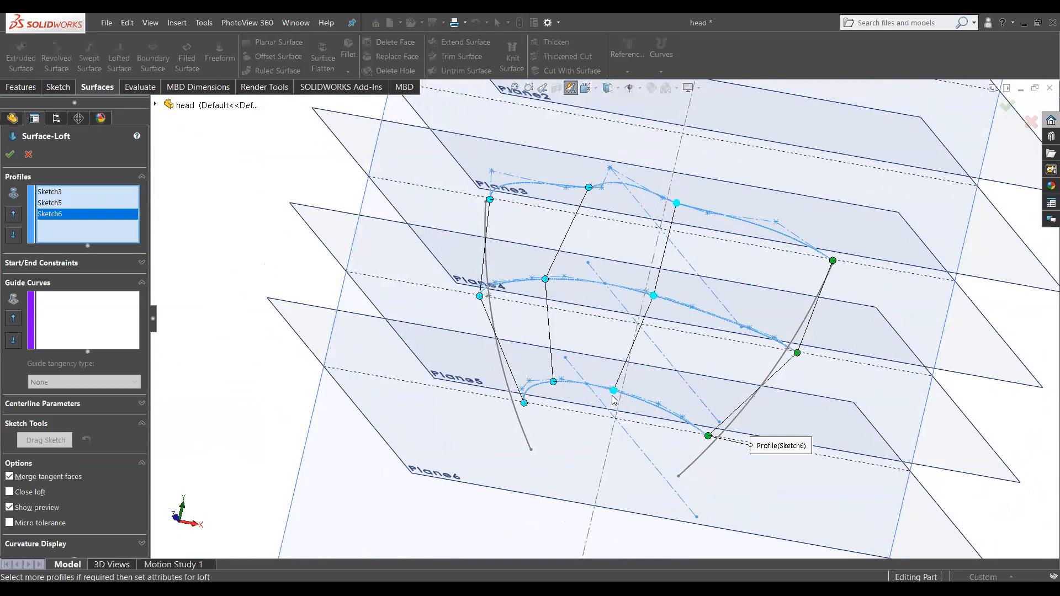
{"action": "left_click_drag", "start_coordinate": [613, 395], "coordinate": [634, 411]}
{"action": "middle_click_drag", "start_coordinate": [679, 343], "coordinate": [586, 381]}
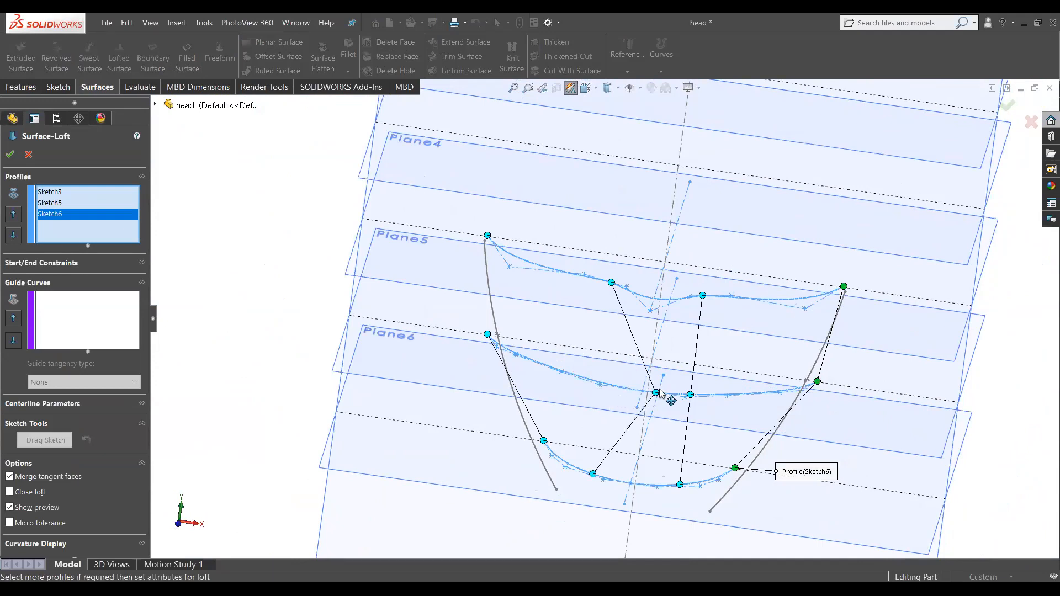
{"action": "left_click_drag", "start_coordinate": [609, 409], "coordinate": [611, 407]}
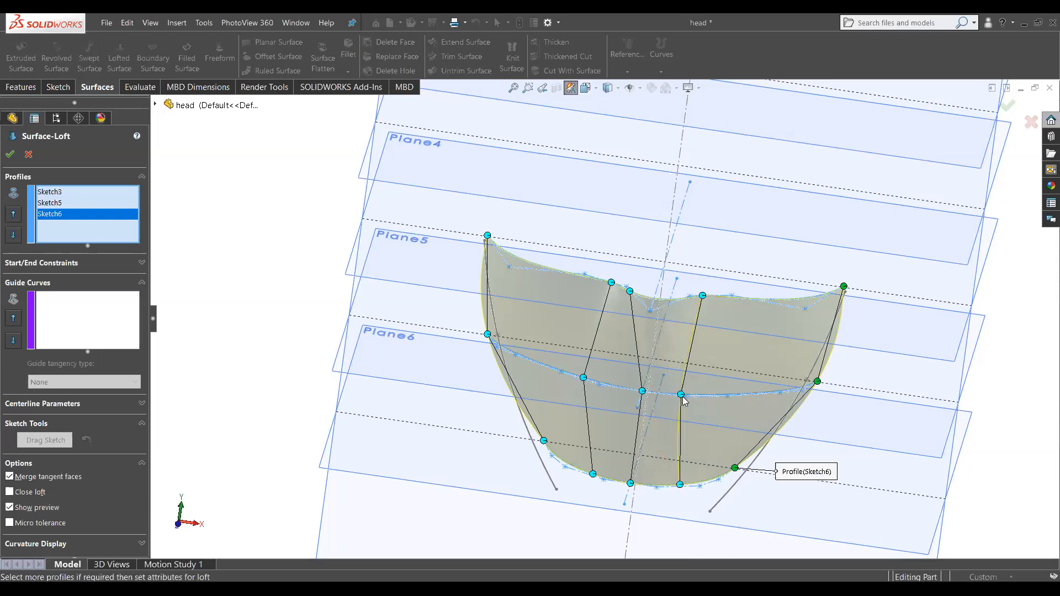
Step: Line up the connectors from the nose to the chin, moving the side connector's chin point outward along Sketch6
{"action": "middle_click_drag", "start_coordinate": [699, 401], "coordinate": [673, 355]}
{"action": "scroll", "coordinate": [693, 392], "scroll_direction": "up", "scroll_amount": 1}
{"action": "scroll", "coordinate": [668, 397], "scroll_direction": "down", "scroll_amount": 3}
{"action": "scroll", "coordinate": [669, 397], "scroll_direction": "up", "scroll_amount": 1}
{"action": "scroll", "coordinate": [675, 354], "scroll_direction": "down", "scroll_amount": 3}
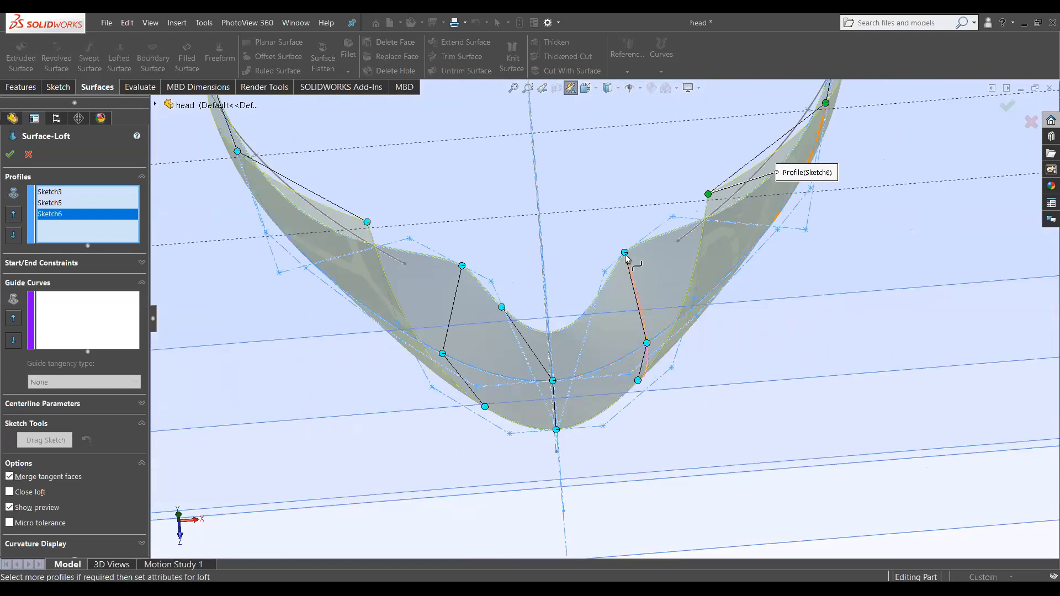
{"action": "middle_click_drag", "start_coordinate": [640, 252], "coordinate": [639, 59]}
{"action": "scroll", "coordinate": [639, 59], "scroll_direction": "up", "scroll_amount": 1}
{"action": "mouse_move", "coordinate": [615, 386]}
{"action": "middle_mouse_down"}
{"action": "mouse_move", "coordinate": [608, 357]}
{"action": "mouse_move", "coordinate": [602, 407]}
{"action": "mouse_move", "coordinate": [527, 462]}
{"action": "mouse_move", "coordinate": [561, 407]}
{"action": "mouse_move", "coordinate": [622, 241]}
{"action": "mouse_move", "coordinate": [618, 166]}
{"action": "mouse_move", "coordinate": [608, 209]}
{"action": "mouse_move", "coordinate": [655, 394]}
{"action": "middle_mouse_up"}
{"action": "scroll", "coordinate": [608, 357], "scroll_direction": "up", "scroll_amount": 2}
{"action": "scroll", "coordinate": [560, 392], "scroll_direction": "up", "scroll_amount": 3}
{"action": "scroll", "coordinate": [553, 392], "scroll_direction": "down", "scroll_amount": 5}
{"action": "left_click_drag", "start_coordinate": [635, 382], "coordinate": [673, 412]}
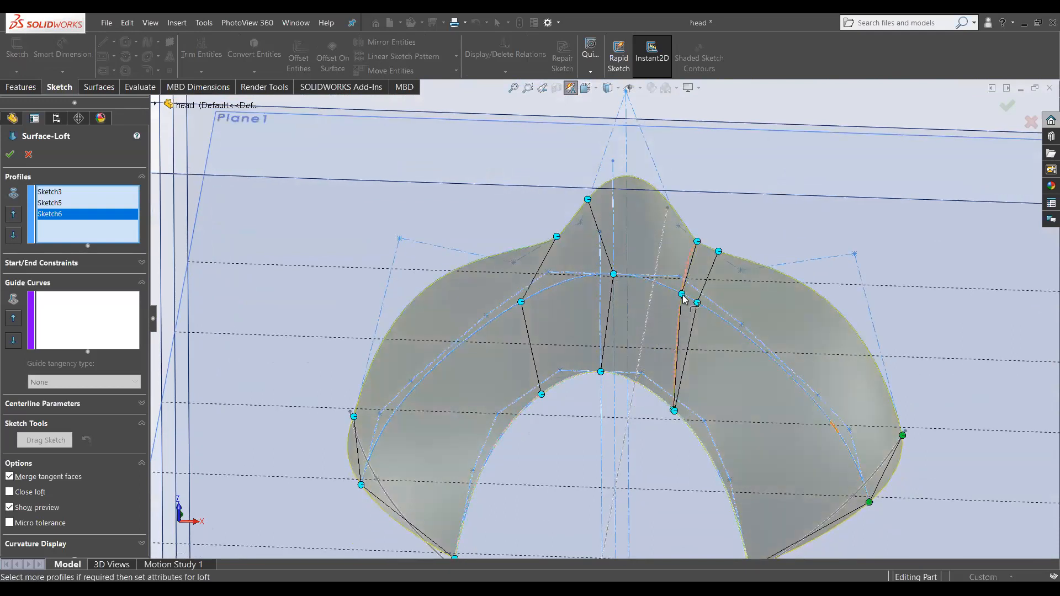
Step: Delete a surplus connector, shift the nose-side connector's point along Sketch5 toward the face centre, and accept the loft
{"action": "middle_click_drag", "start_coordinate": [696, 308], "coordinate": [605, 365]}
{"action": "right_click", "coordinate": [605, 365]}
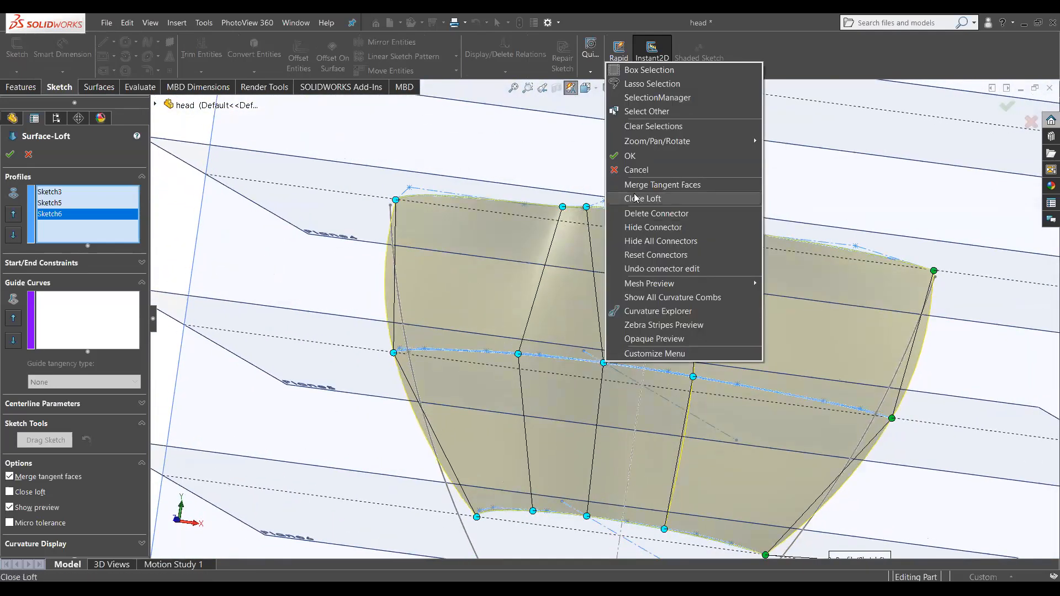
{"action": "left_click", "coordinate": [653, 218]}
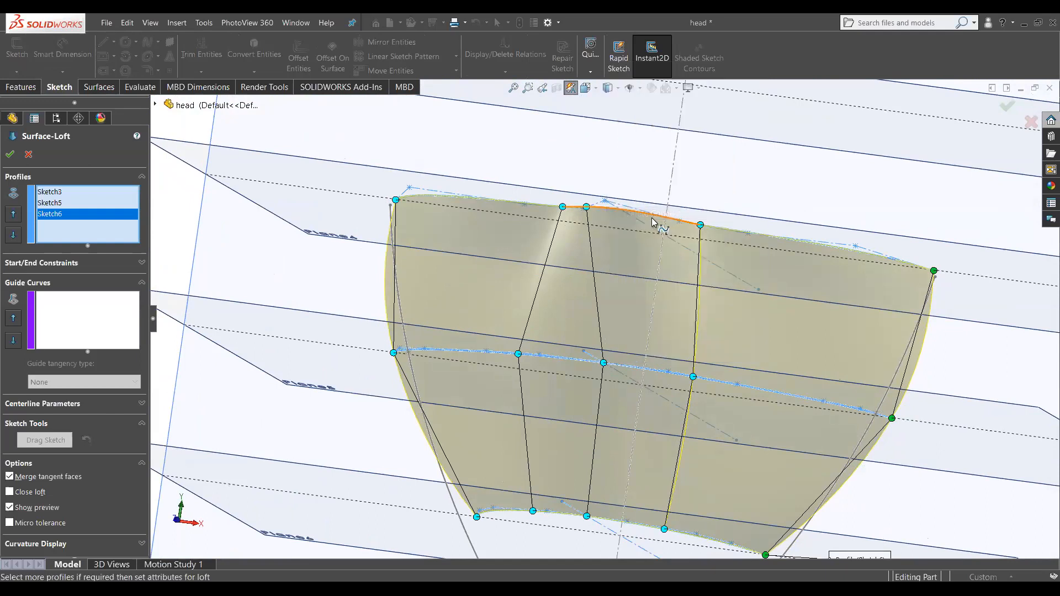
{"action": "mouse_move", "coordinate": [520, 359]}
{"action": "left_mouse_down"}
{"action": "mouse_move", "coordinate": [596, 373]}
{"action": "mouse_move", "coordinate": [602, 364]}
{"action": "left_mouse_up"}
{"action": "middle_click_drag", "start_coordinate": [608, 323], "coordinate": [339, 301]}
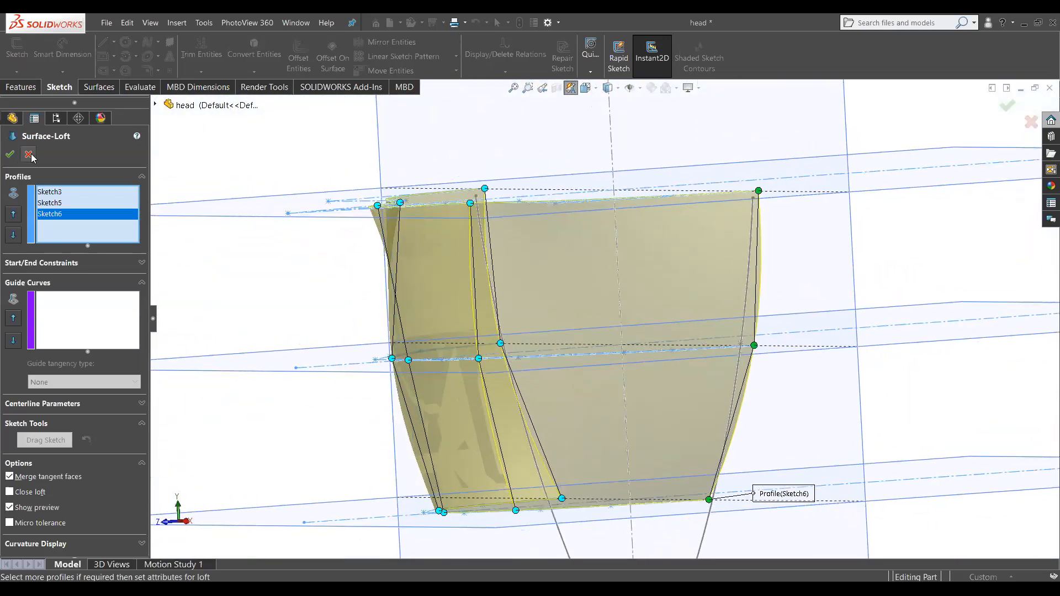
{"action": "scroll", "coordinate": [420, 238], "scroll_direction": "up", "scroll_amount": 4}
{"action": "middle_click_drag", "start_coordinate": [492, 248], "coordinate": [565, 292]}
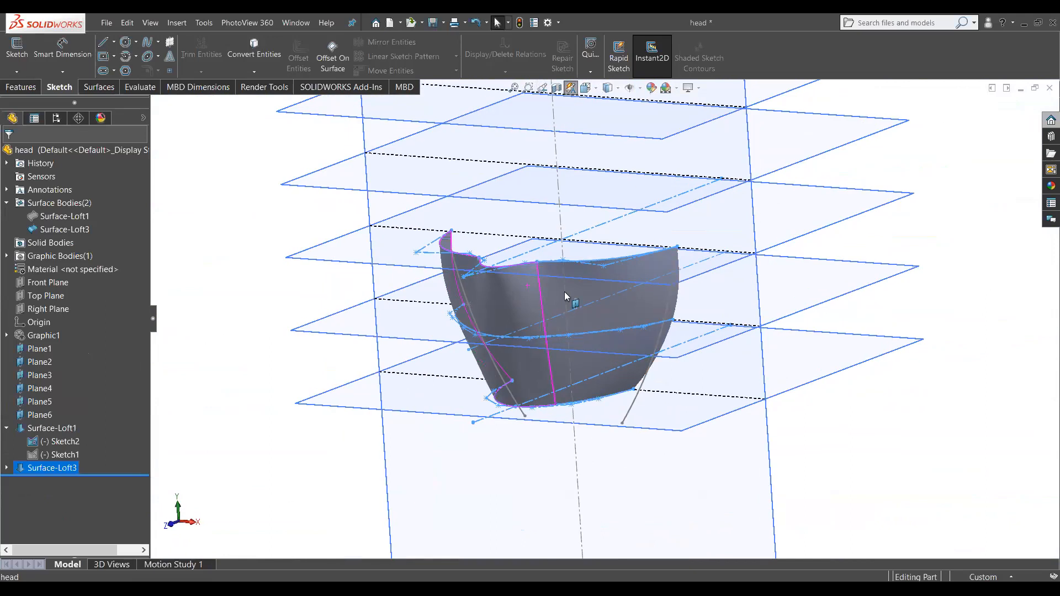
Step: Hide all planes and sketches in the graphics area and clear the selection to inspect the bare lofted surface
{"action": "left_click", "coordinate": [635, 91]}
{"action": "middle_click_drag", "start_coordinate": [576, 257], "coordinate": [572, 212]}
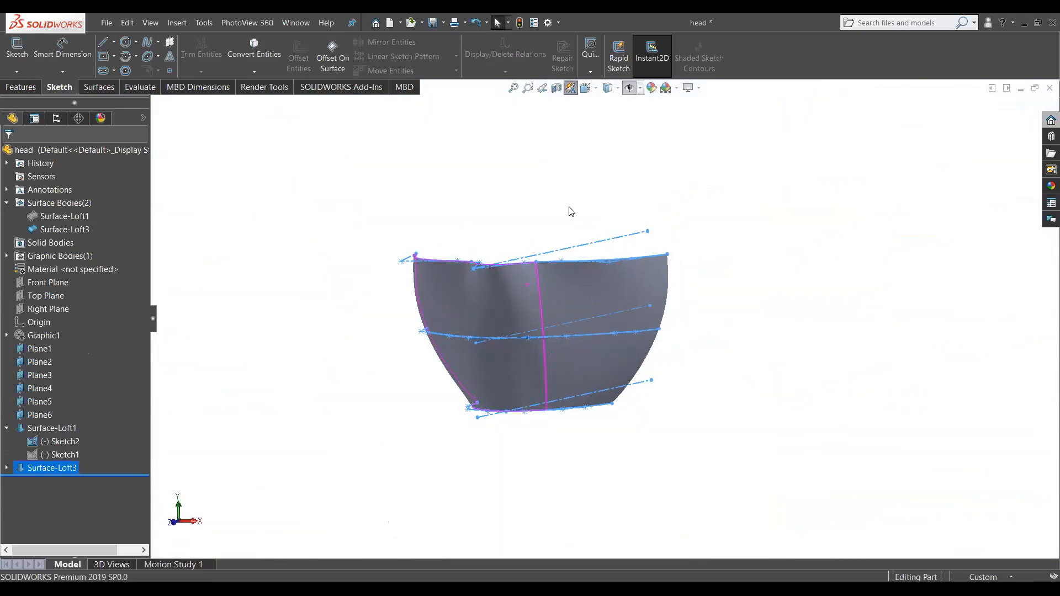
{"action": "left_click", "coordinate": [517, 186]}
{"action": "mouse_move", "coordinate": [515, 185]}
{"action": "middle_mouse_down"}
{"action": "mouse_move", "coordinate": [566, 164]}
{"action": "mouse_move", "coordinate": [585, 216]}
{"action": "mouse_move", "coordinate": [469, 293]}
{"action": "mouse_move", "coordinate": [376, 310]}
{"action": "mouse_move", "coordinate": [471, 300]}
{"action": "mouse_move", "coordinate": [452, 319]}
{"action": "middle_mouse_up"}
{"action": "mouse_move", "coordinate": [532, 333]}
{"action": "middle_mouse_down"}
{"action": "mouse_move", "coordinate": [553, 330]}
{"action": "mouse_move", "coordinate": [534, 334]}
{"action": "middle_mouse_up"}
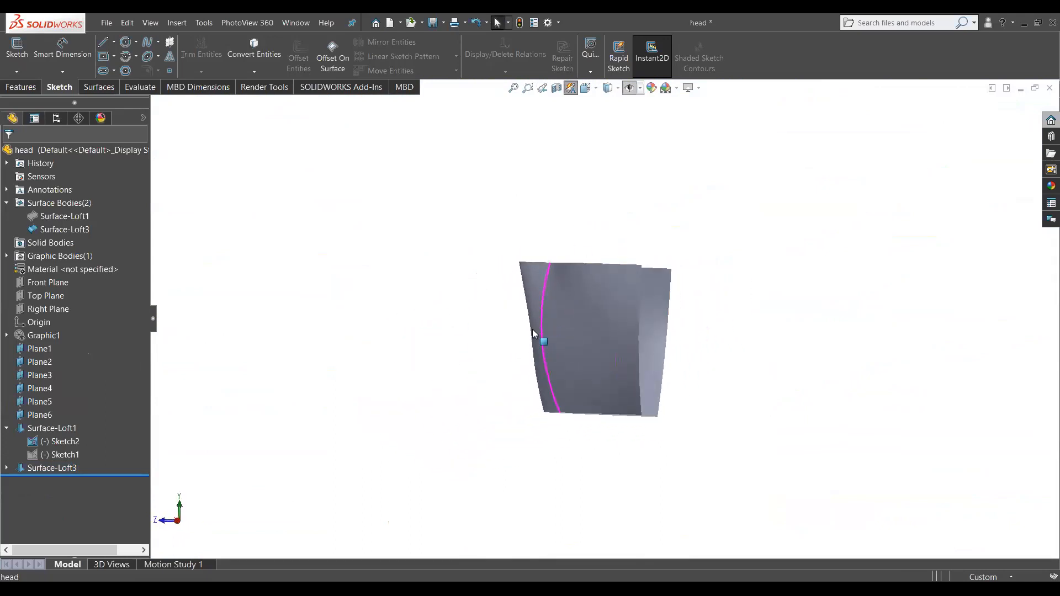
Step: On the Right Plane, sketch a four-point spline from the surface's upper front corner, bulging toward the back, to its lower front corner
{"action": "key", "text": "space"}
{"action": "left_click", "coordinate": [471, 359]}
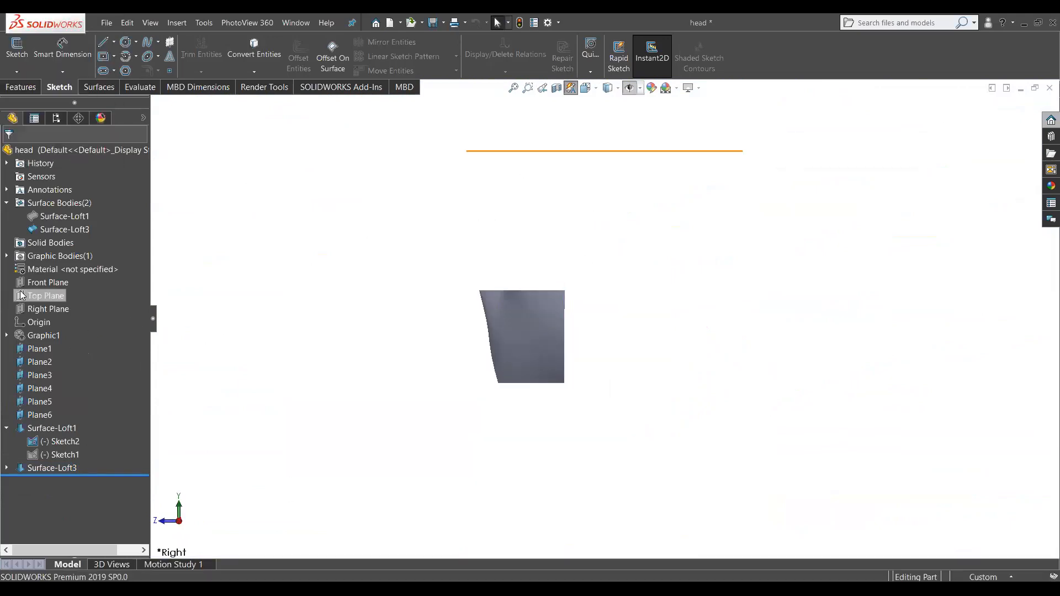
{"action": "left_click", "coordinate": [29, 308]}
{"action": "left_click", "coordinate": [43, 289]}
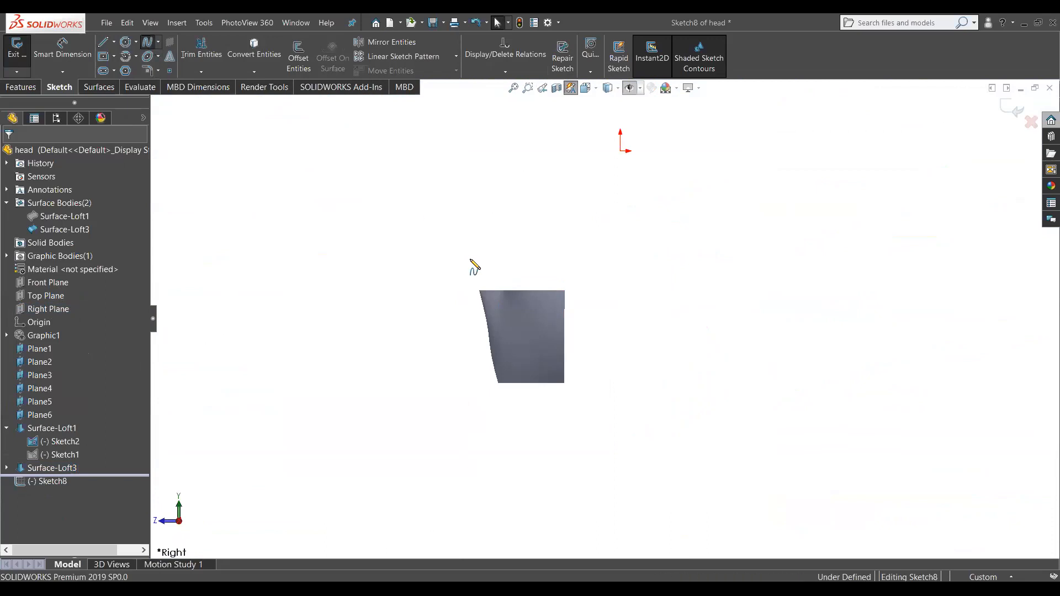
{"action": "scroll", "coordinate": [493, 276], "scroll_direction": "down", "scroll_amount": 3}
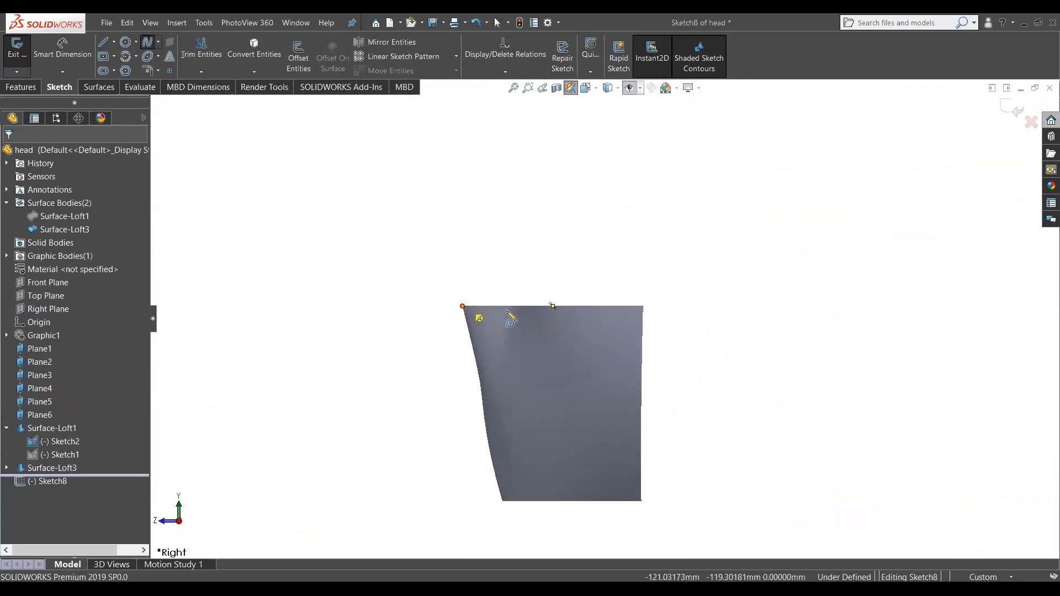
{"action": "left_click", "coordinate": [463, 307]}
{"action": "left_click", "coordinate": [538, 325]}
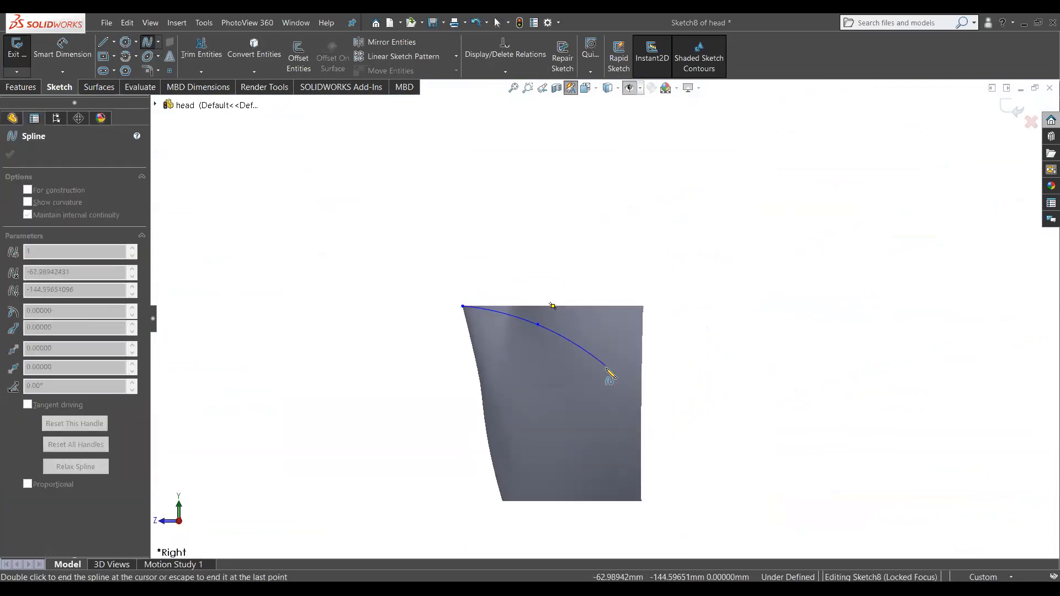
{"action": "left_click", "coordinate": [622, 394]}
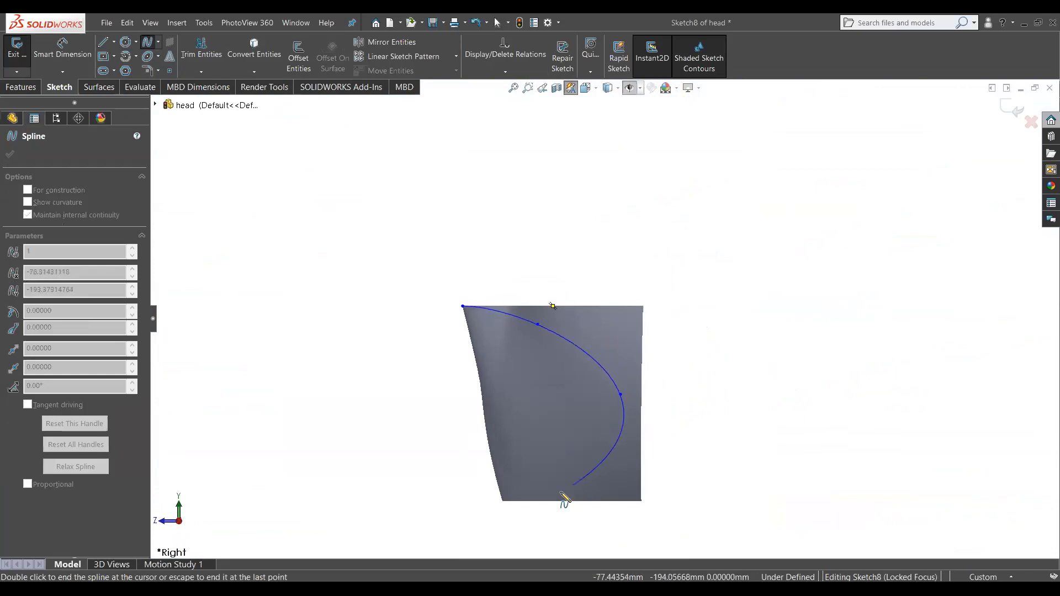
{"action": "left_click", "coordinate": [502, 501]}
{"action": "key", "text": "Escape"}
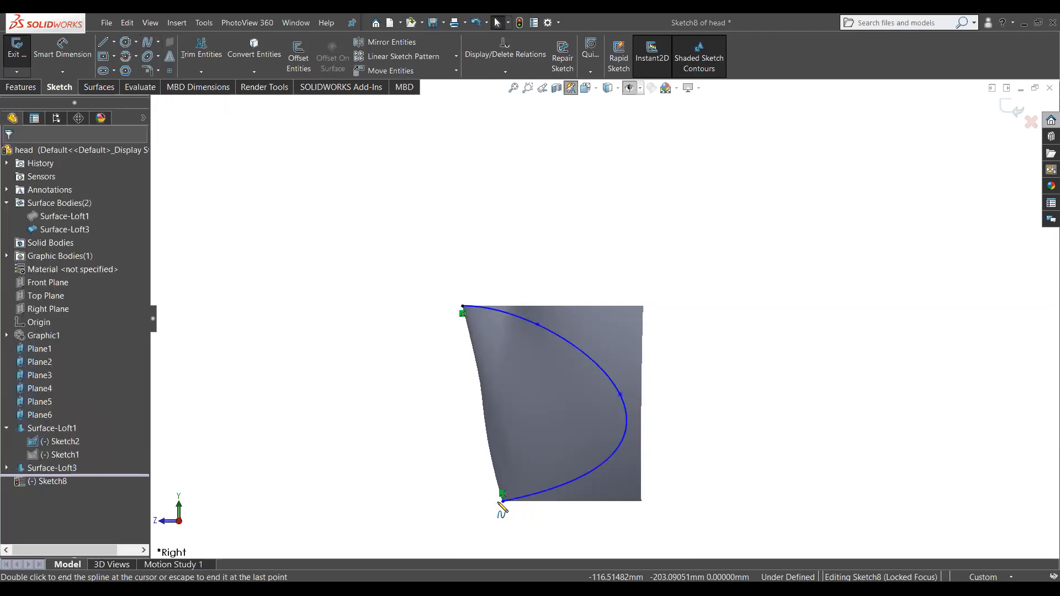
Step: Trim the lofted surface with the side spline sketch, removing the rear regions outside the curve on both sides of the face
{"action": "left_click", "coordinate": [99, 87]}
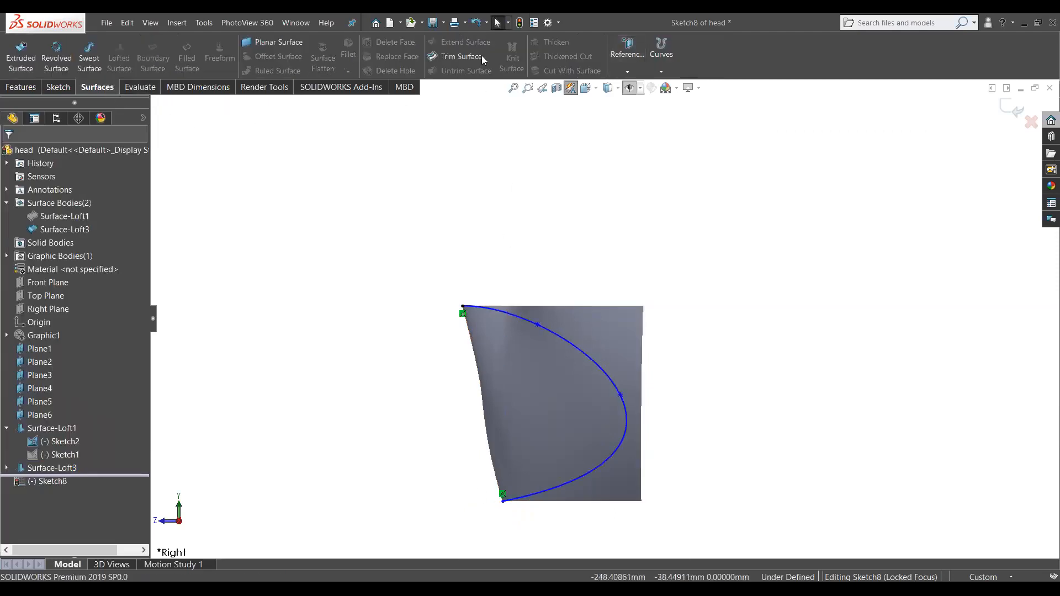
{"action": "left_click", "coordinate": [461, 56]}
{"action": "left_click", "coordinate": [615, 346]}
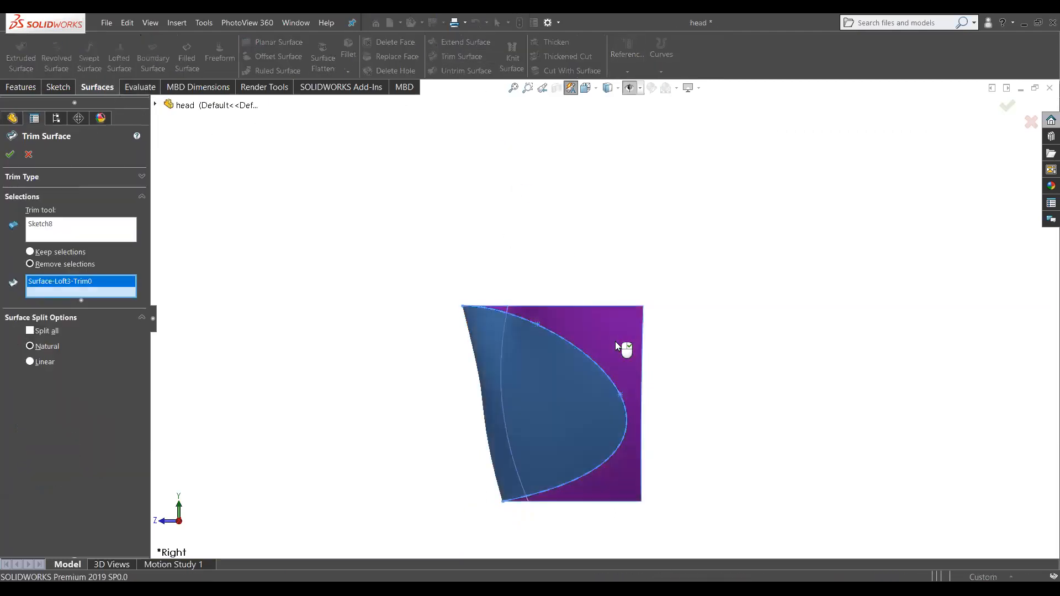
{"action": "middle_click_drag", "start_coordinate": [561, 304], "coordinate": [663, 331]}
{"action": "left_click", "coordinate": [694, 348]}
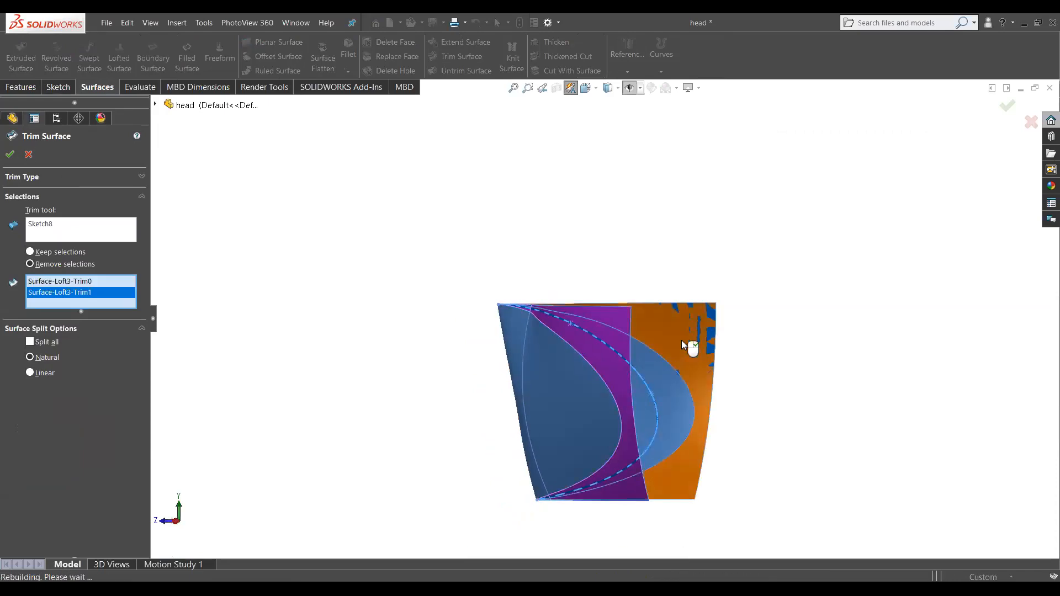
{"action": "left_click", "coordinate": [11, 156]}
{"action": "middle_click_drag", "start_coordinate": [413, 277], "coordinate": [468, 339]}
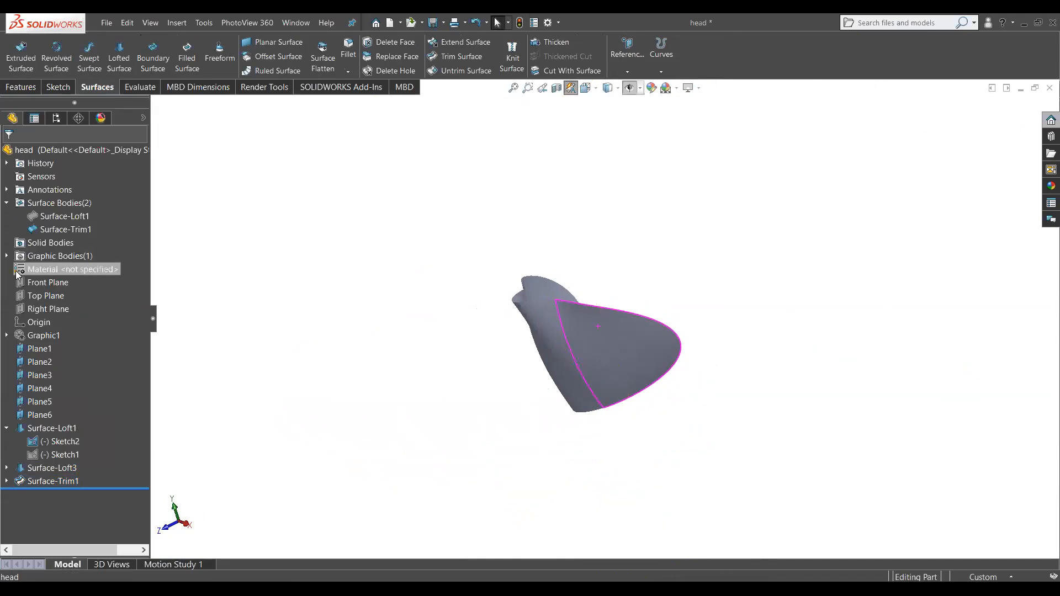
Step: Show the imported head graphic body, Graphic1, together with the trimmed mask surface
{"action": "left_click", "coordinate": [6, 255]}
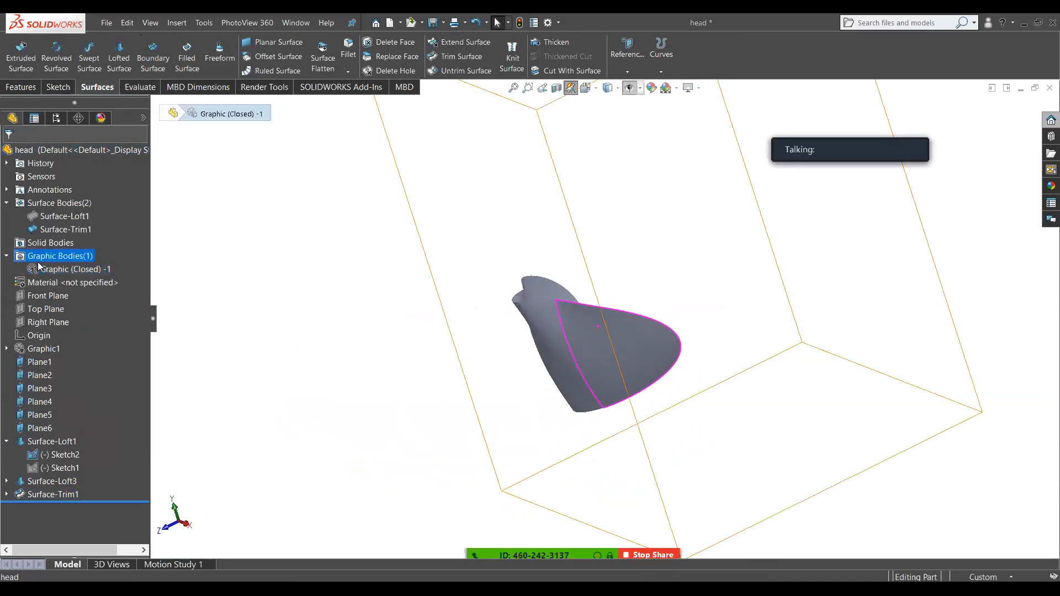
{"action": "right_click", "coordinate": [33, 272]}
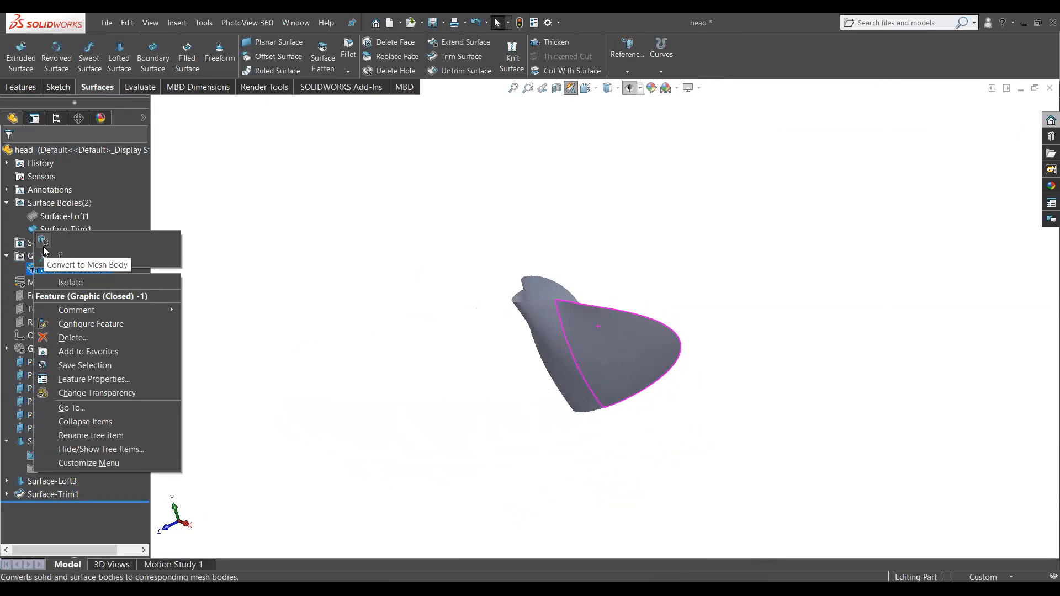
{"action": "left_click", "coordinate": [28, 419]}
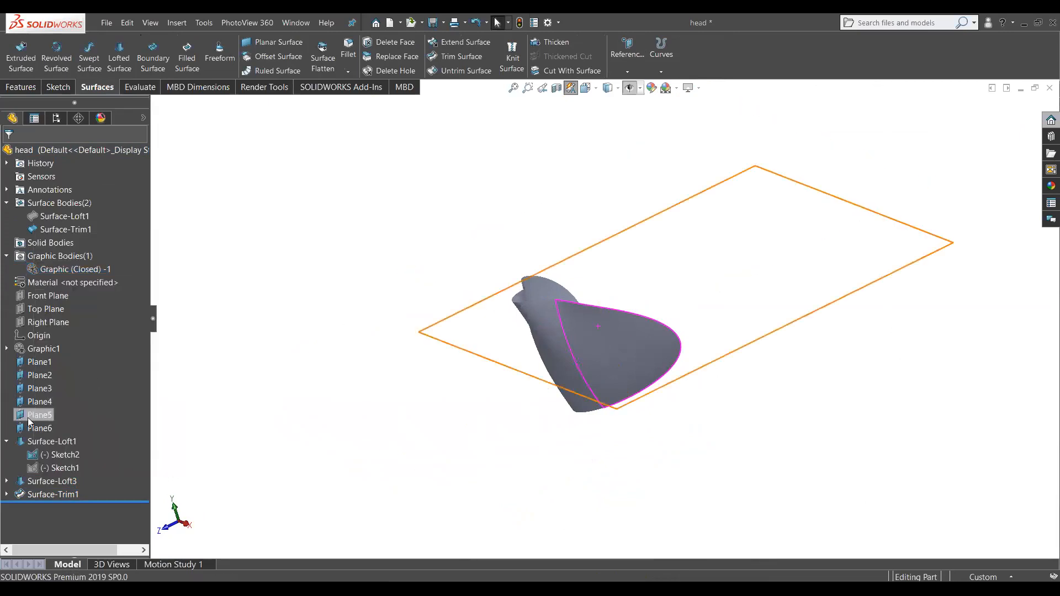
{"action": "right_click", "coordinate": [45, 354]}
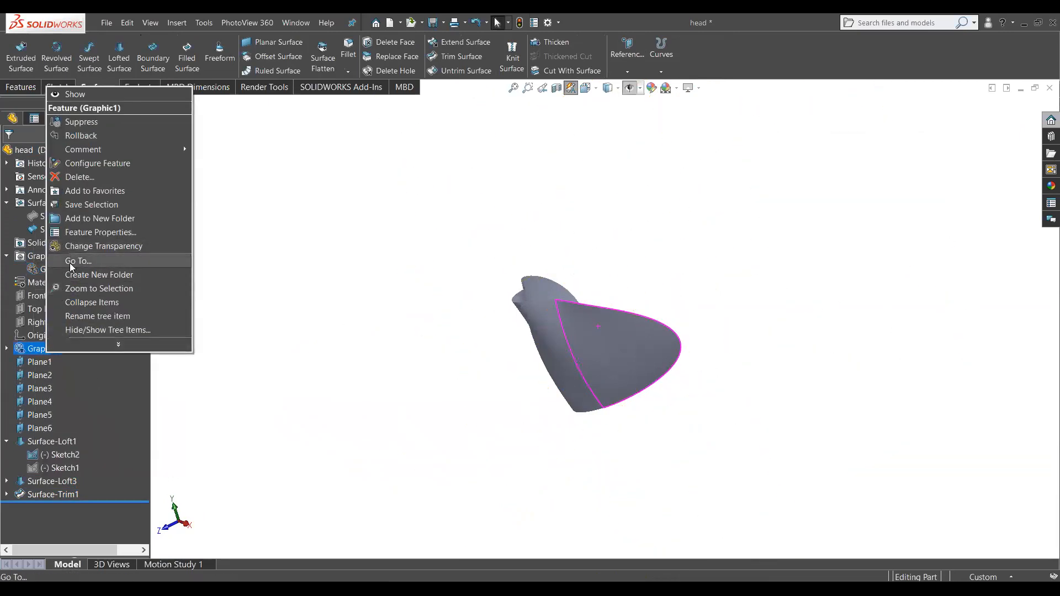
{"action": "left_click", "coordinate": [72, 95]}
{"action": "middle_click_drag", "start_coordinate": [405, 330], "coordinate": [426, 263]}
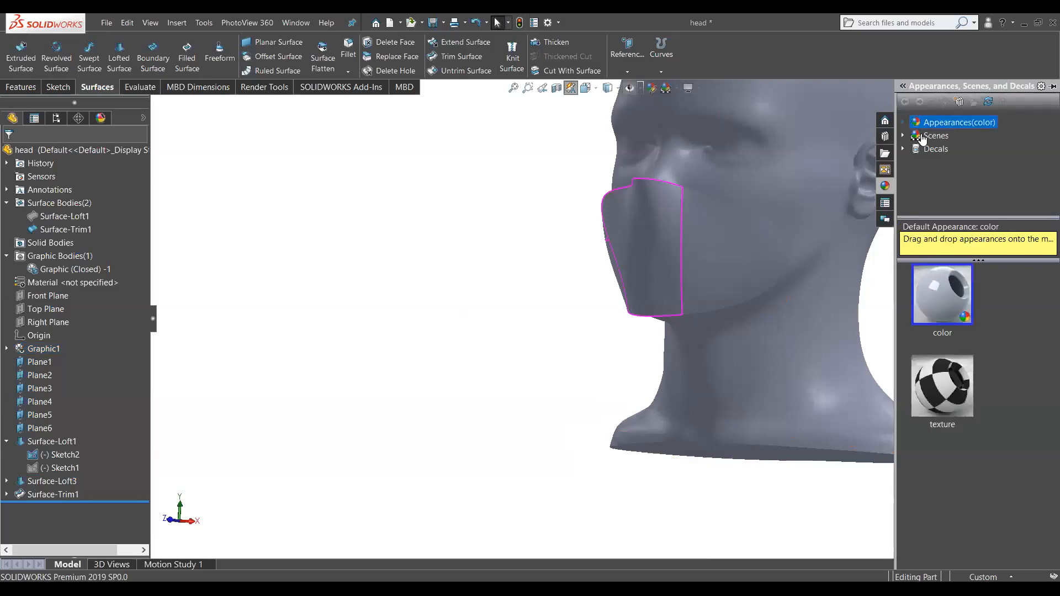
Step: Apply a red appearance to the whole trimmed mask surface body
{"action": "left_click", "coordinate": [945, 189]}
{"action": "left_click", "coordinate": [945, 202]}
{"action": "left_click_drag", "start_coordinate": [942, 406], "coordinate": [674, 276]}
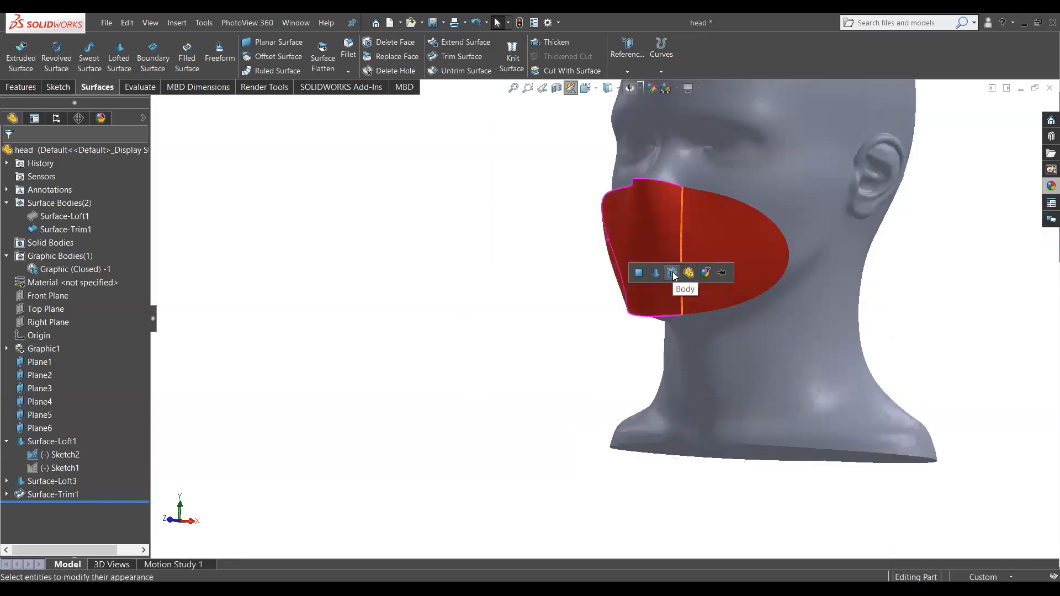
{"action": "left_click", "coordinate": [672, 273]}
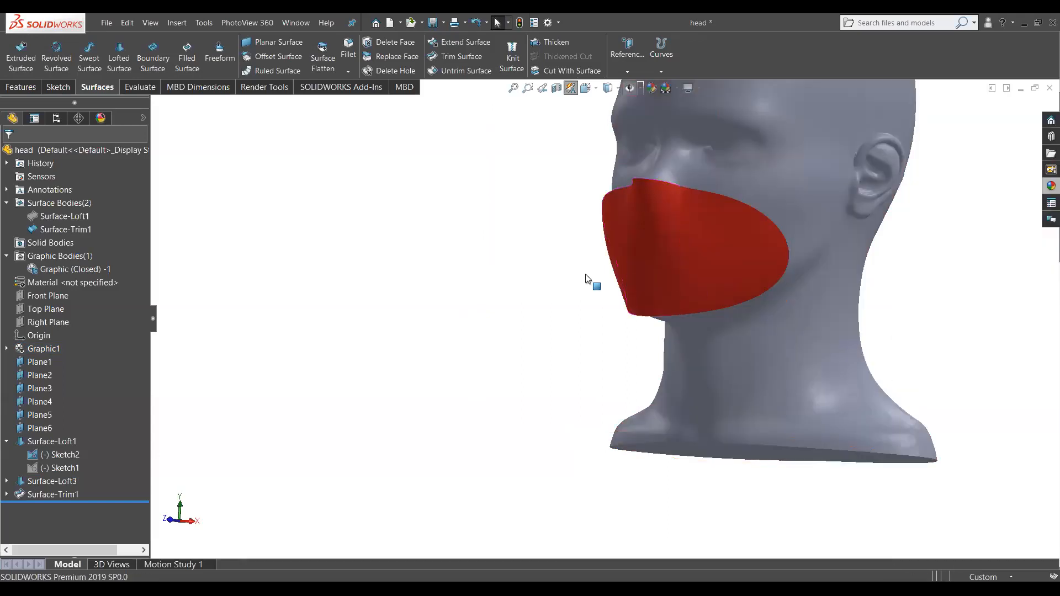
Step: Inspect the red mask on the head and show the Surface-Loft1 body for comparison
{"action": "middle_click_drag", "start_coordinate": [485, 269], "coordinate": [433, 324]}
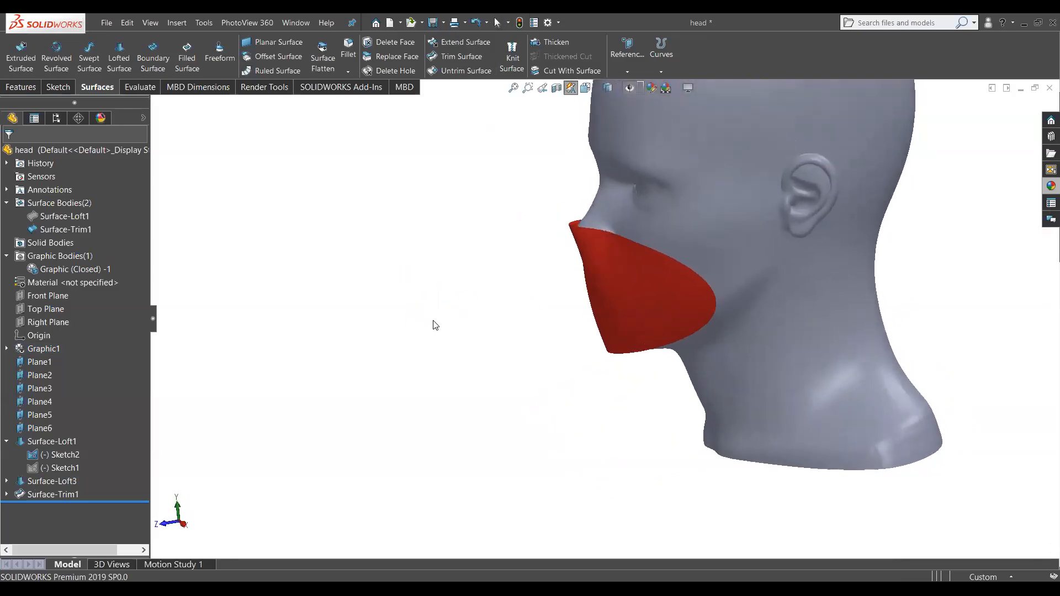
{"action": "scroll", "coordinate": [432, 324], "scroll_direction": "down", "scroll_amount": 2}
{"action": "scroll", "coordinate": [660, 282], "scroll_direction": "down", "scroll_amount": 2}
{"action": "middle_click_drag", "start_coordinate": [656, 265], "coordinate": [608, 402]}
{"action": "scroll", "coordinate": [664, 279], "scroll_direction": "up", "scroll_amount": 3}
{"action": "scroll", "coordinate": [826, 286], "scroll_direction": "down", "scroll_amount": 3}
{"action": "left_click", "coordinate": [60, 216]}
{"action": "left_click", "coordinate": [58, 197]}
Step: Compare the two mask surfaces on the face and hide the red trimmed surface
{"action": "middle_click_drag", "start_coordinate": [442, 287], "coordinate": [383, 215]}
{"action": "scroll", "coordinate": [564, 221], "scroll_direction": "down", "scroll_amount": 2}
{"action": "scroll", "coordinate": [569, 220], "scroll_direction": "up", "scroll_amount": 4}
{"action": "middle_click", "coordinate": [595, 306]}
{"action": "middle_click_drag", "start_coordinate": [595, 305], "coordinate": [655, 288]}
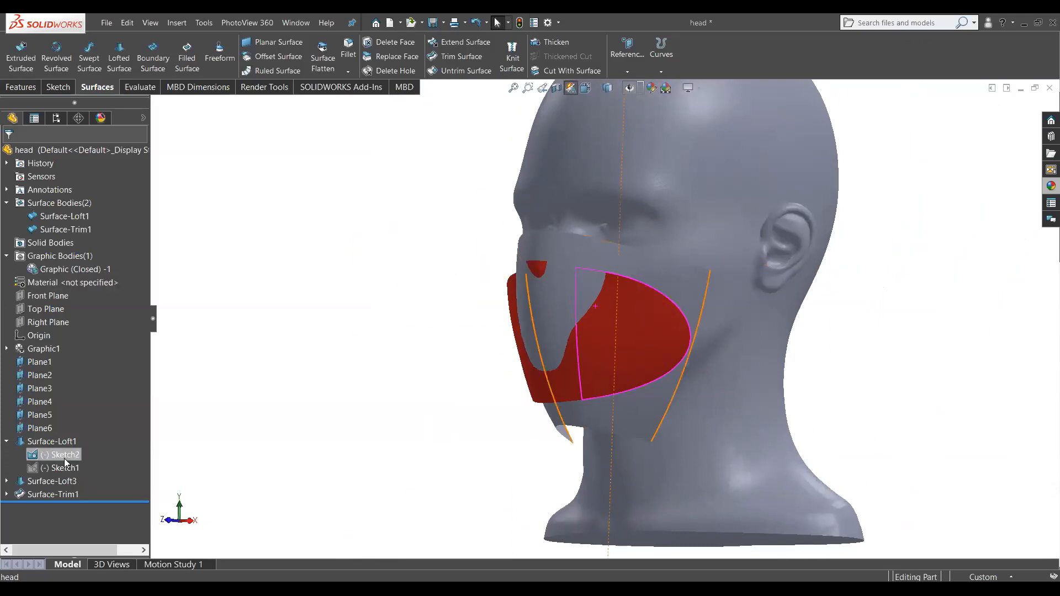
{"action": "left_click", "coordinate": [645, 351]}
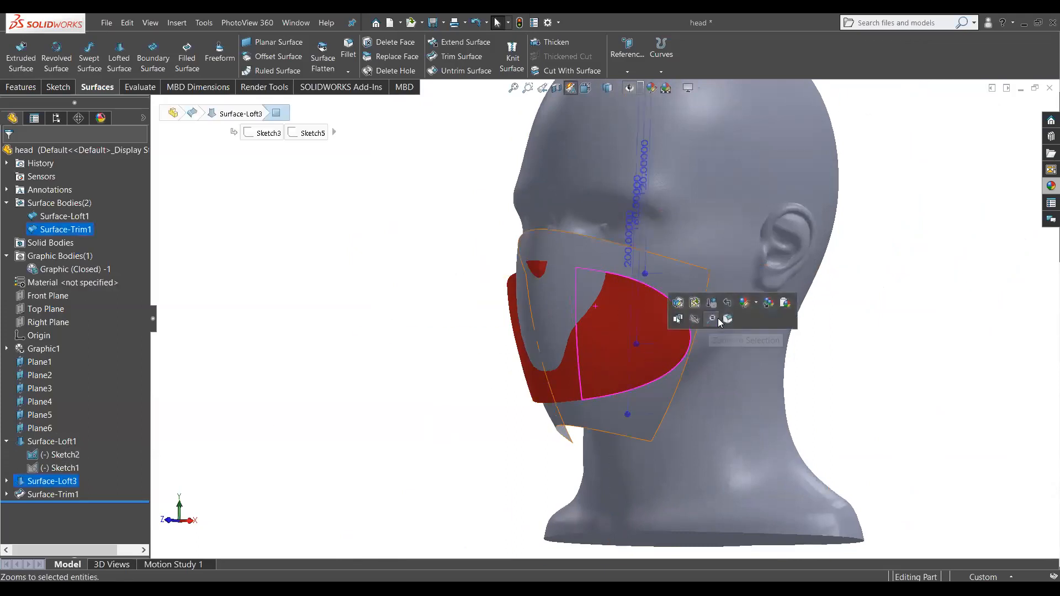
{"action": "left_click", "coordinate": [694, 321]}
{"action": "middle_click_drag", "start_coordinate": [435, 334], "coordinate": [495, 322]}
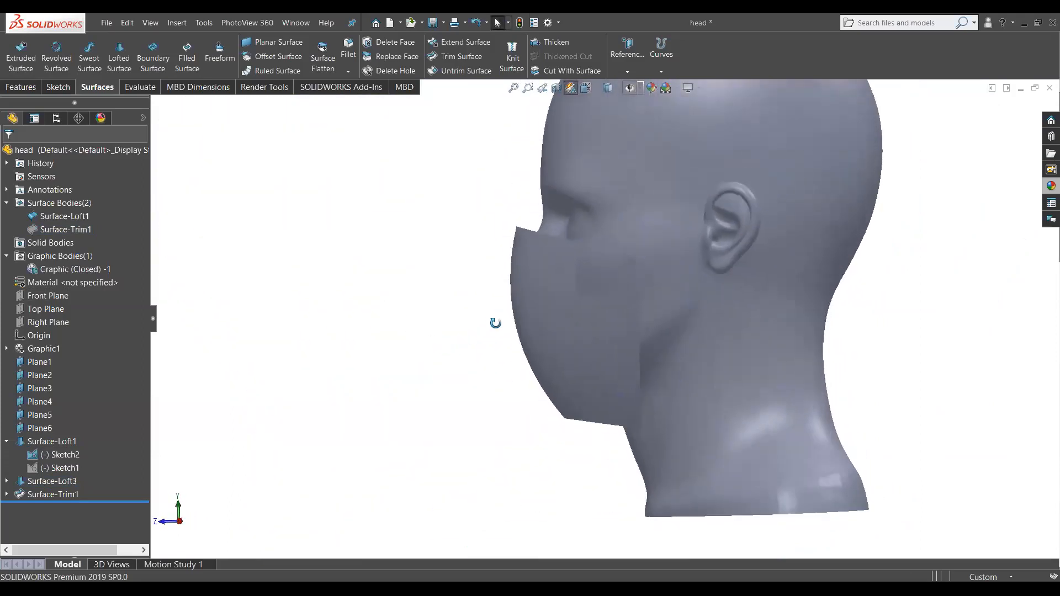
Step: Review the Surface-Loft1 sketches, examining Sketch1's curves against the face profile, and exit the sketch without edits
{"action": "left_click", "coordinate": [543, 252]}
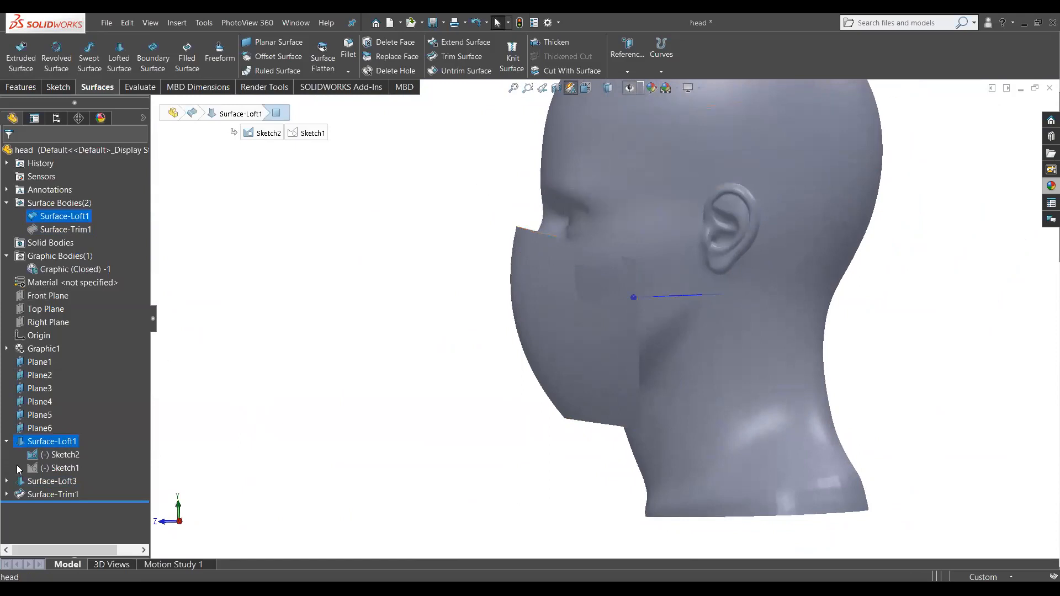
{"action": "left_click", "coordinate": [45, 458]}
{"action": "left_click", "coordinate": [206, 446]}
{"action": "left_click", "coordinate": [45, 469]}
{"action": "left_click", "coordinate": [57, 437]}
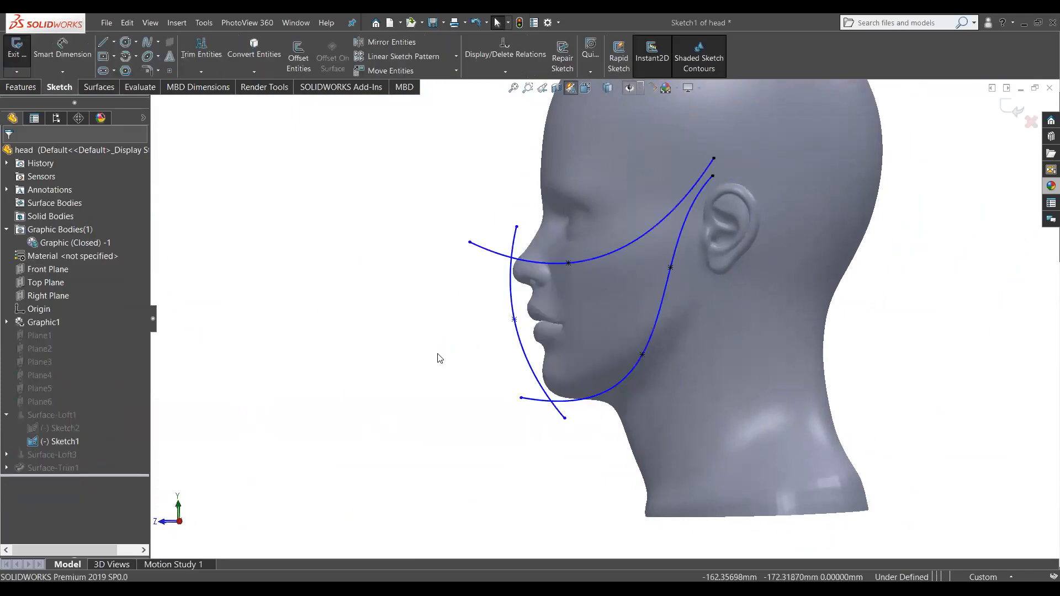
{"action": "left_click", "coordinate": [1013, 108]}
{"action": "left_click", "coordinate": [55, 442]}
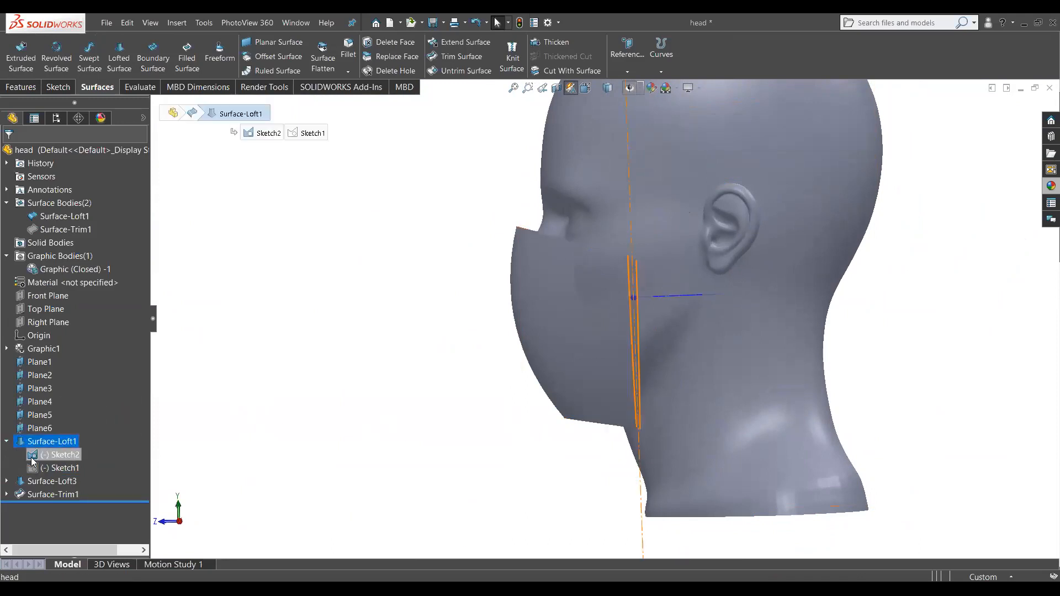
{"action": "left_click", "coordinate": [55, 468]}
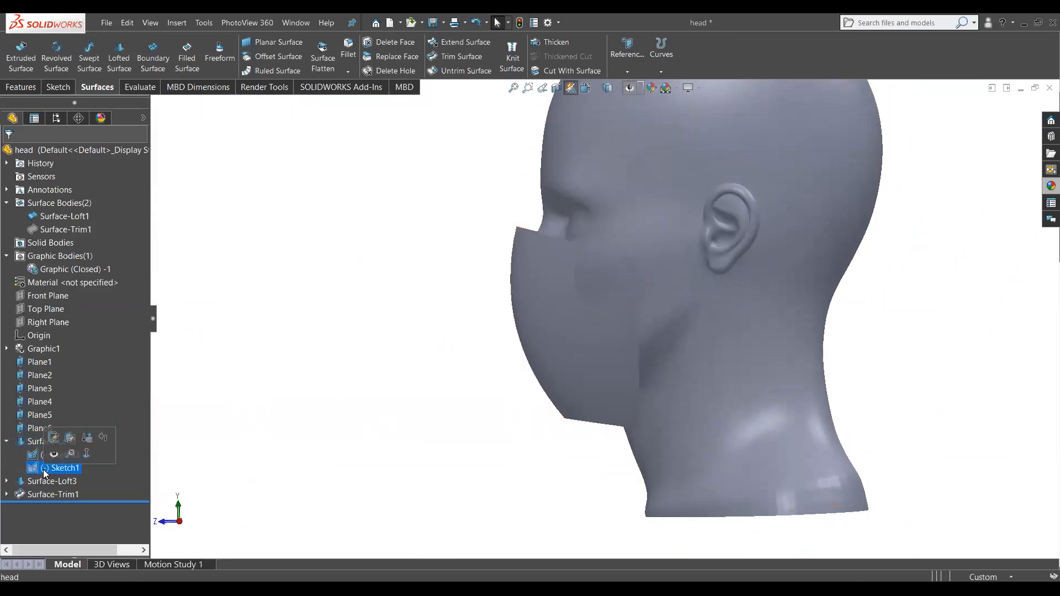
{"action": "left_click", "coordinate": [52, 438]}
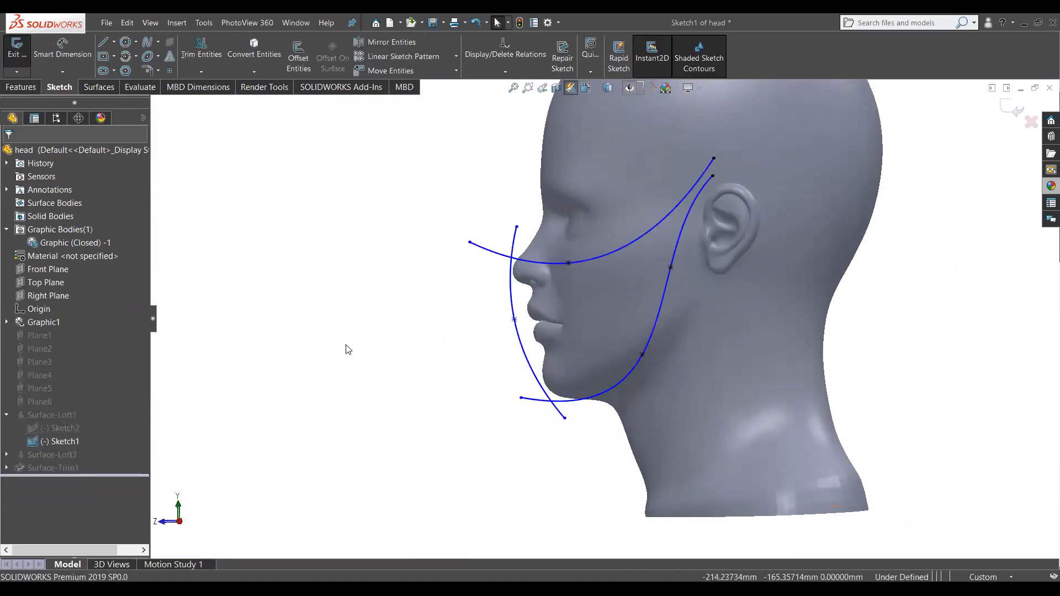
{"action": "scroll", "coordinate": [525, 260], "scroll_direction": "down", "scroll_amount": 2}
{"action": "mouse_move", "coordinate": [525, 261]}
{"action": "middle_mouse_down"}
{"action": "mouse_move", "coordinate": [502, 300]}
{"action": "mouse_move", "coordinate": [968, 239]}
{"action": "middle_mouse_up"}
{"action": "left_click", "coordinate": [1015, 111]}
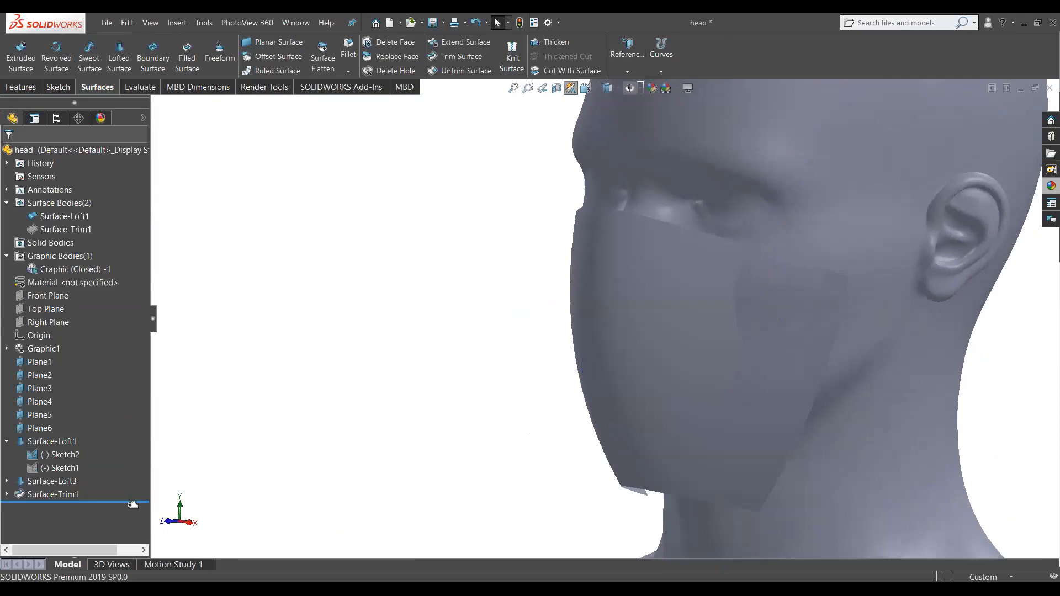
Step: Roll the model back to just after Surface-Loft1, examine the profiles in its loft definition, and leave the definition without changes
{"action": "left_click_drag", "start_coordinate": [127, 503], "coordinate": [129, 473]}
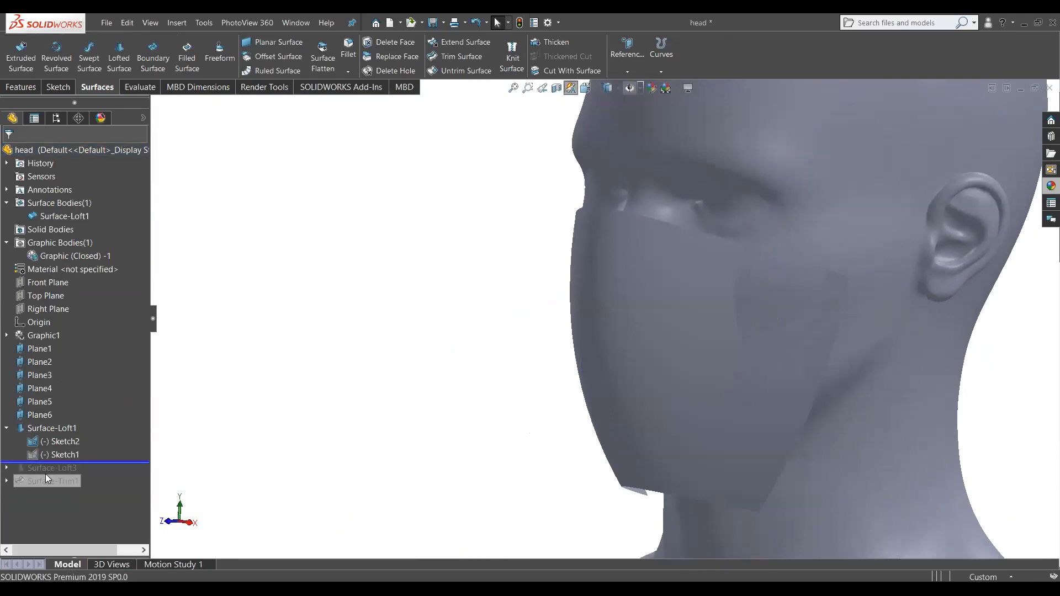
{"action": "left_click", "coordinate": [44, 429]}
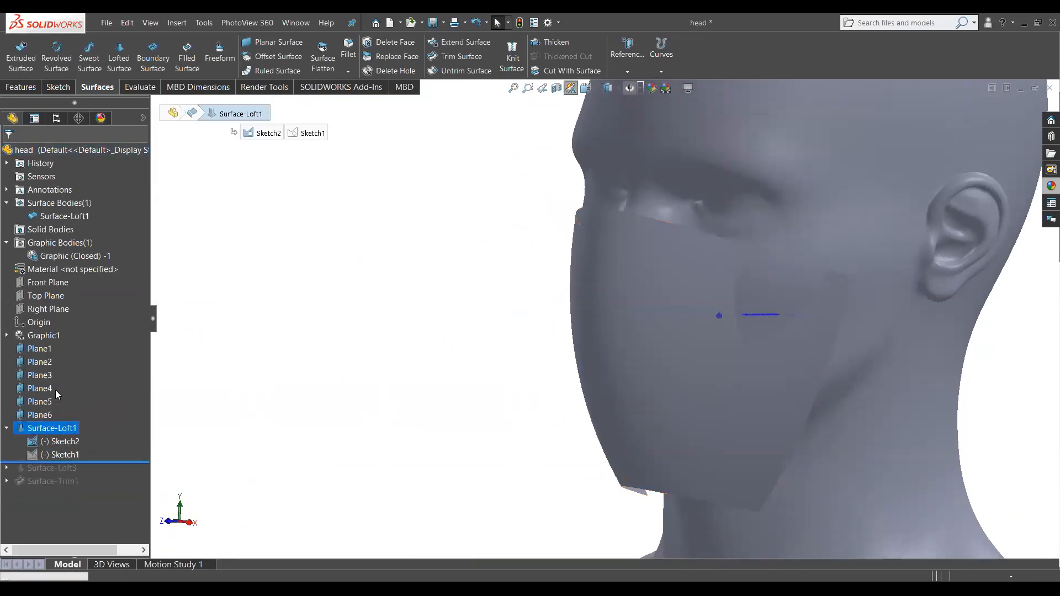
{"action": "left_click", "coordinate": [55, 390]}
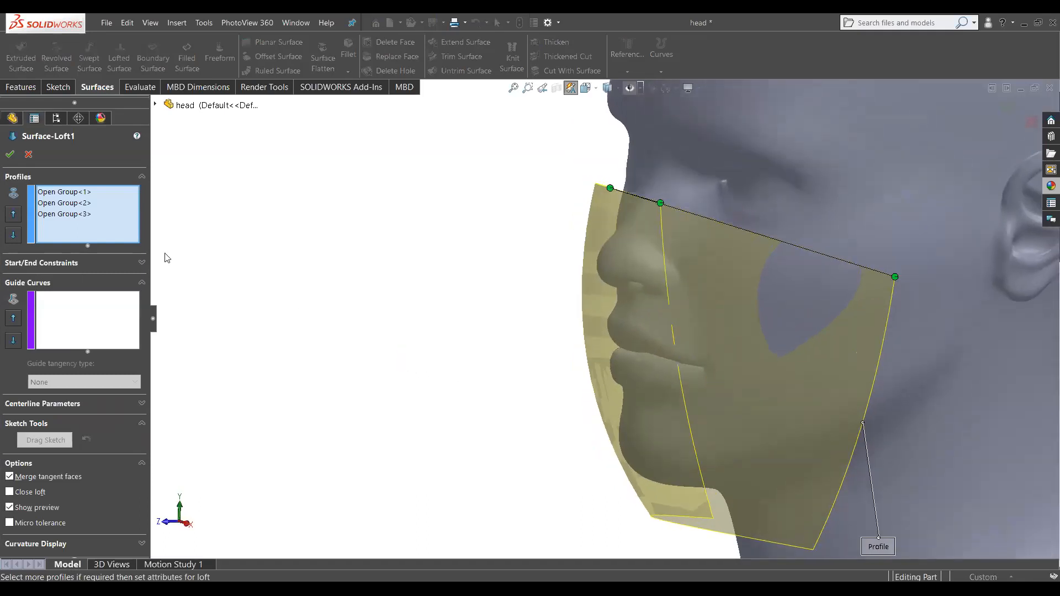
{"action": "left_click", "coordinate": [50, 196]}
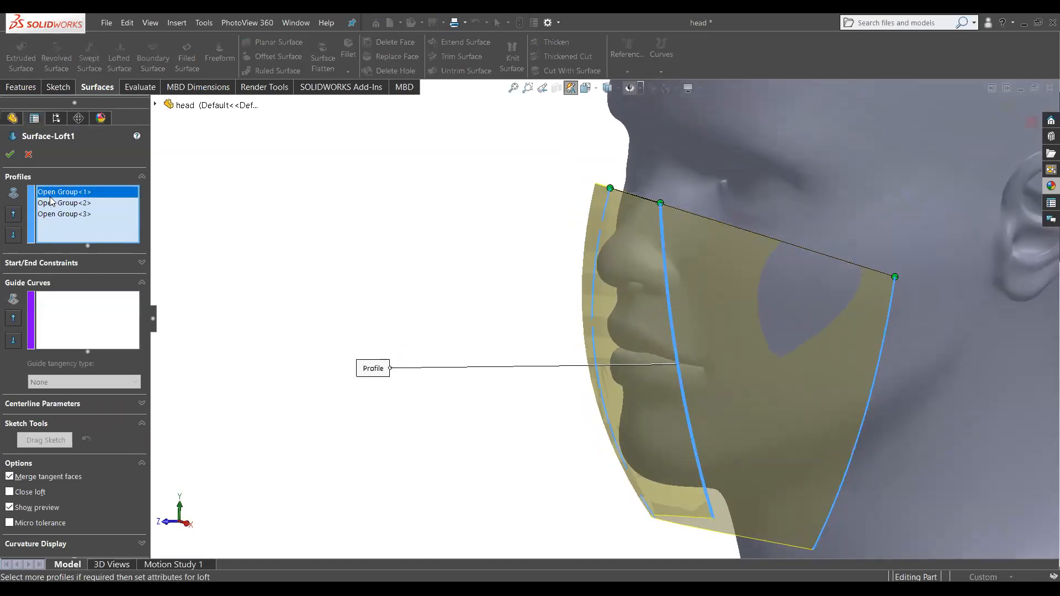
{"action": "left_click", "coordinate": [61, 202]}
{"action": "middle_click_drag", "start_coordinate": [266, 217], "coordinate": [502, 271]}
{"action": "middle_click_drag", "start_coordinate": [1002, 299], "coordinate": [916, 297]}
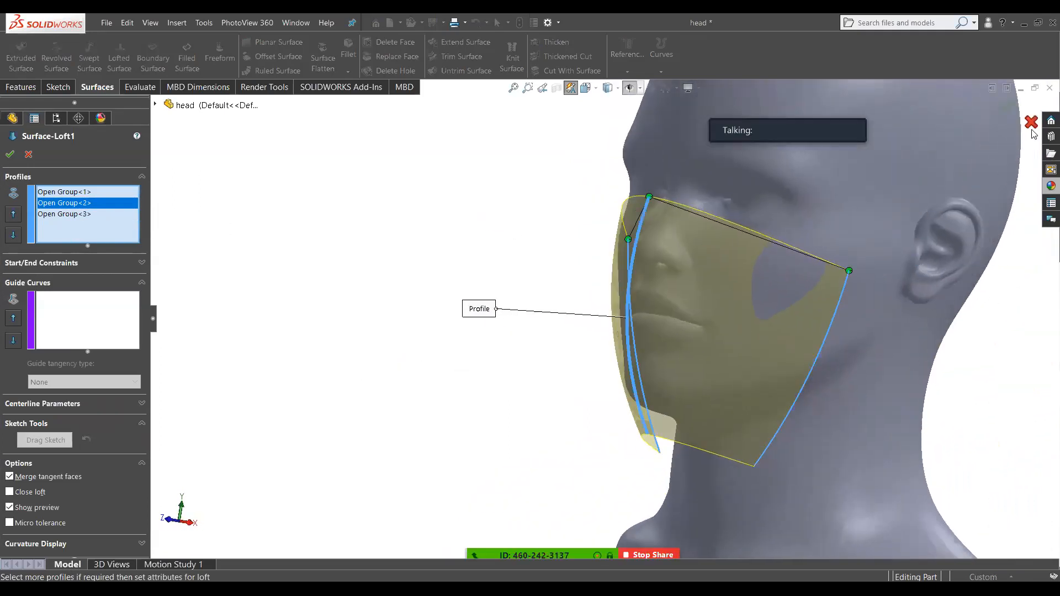
{"action": "left_click", "coordinate": [1031, 124]}
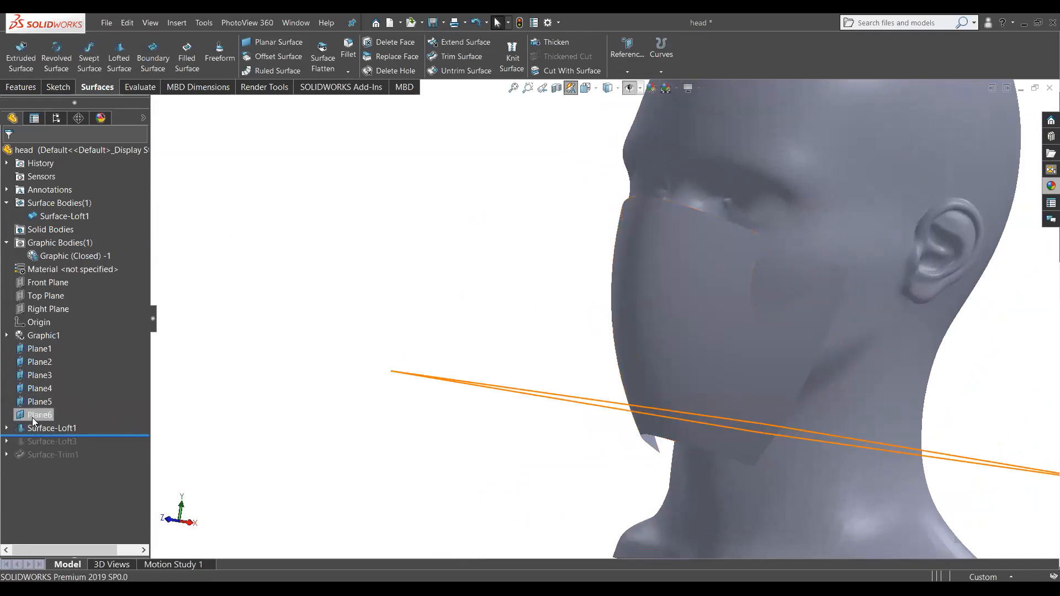
Step: Open Surface-Loft1's Sketch1 for editing and set the view to Right
{"action": "left_click", "coordinate": [6, 429]}
{"action": "left_click", "coordinate": [47, 455]}
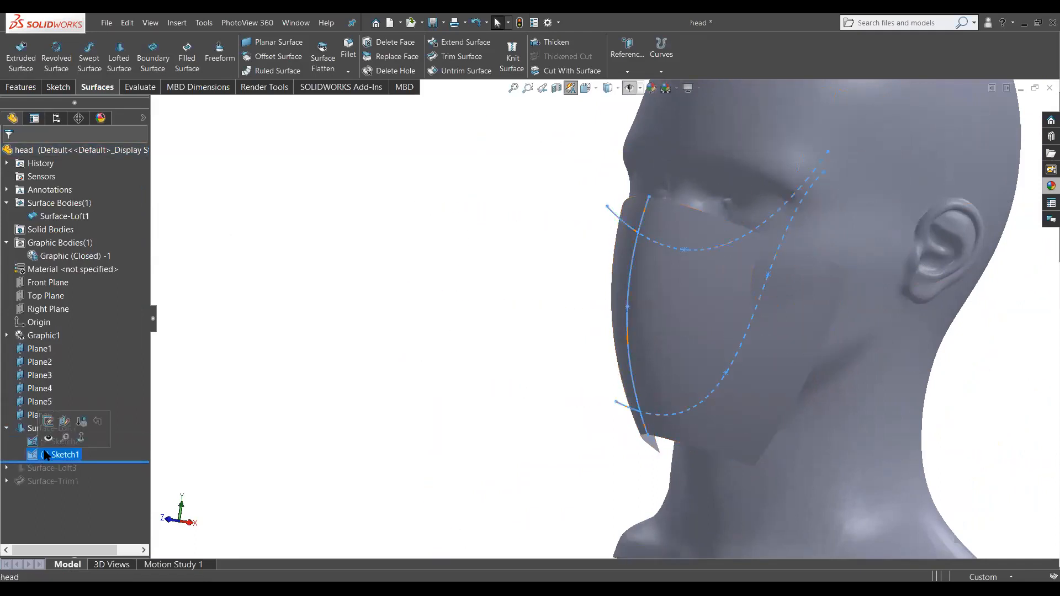
{"action": "left_click", "coordinate": [48, 423]}
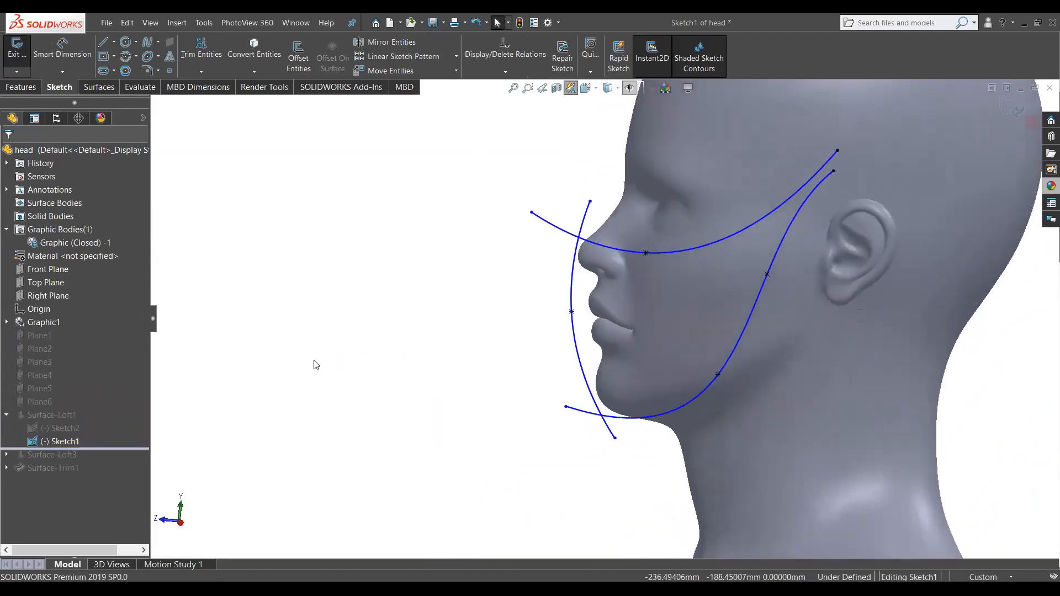
{"action": "key", "text": "space"}
{"action": "left_click", "coordinate": [410, 333]}
{"action": "scroll", "coordinate": [489, 327], "scroll_direction": "down", "scroll_amount": 5}
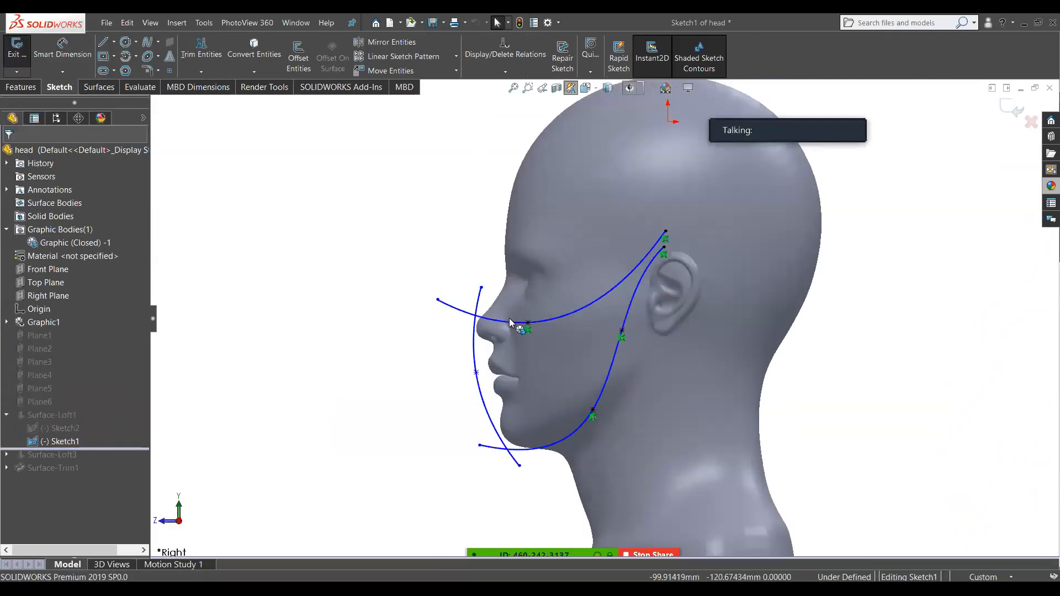
Step: Move the middle point of Sketch1's front profile spline slightly down and inward toward the lips
{"action": "left_click_drag", "start_coordinate": [466, 410], "coordinate": [484, 435]}
{"action": "key", "text": "ctrl+z"}
{"action": "left_click", "coordinate": [425, 427]}
{"action": "scroll", "coordinate": [497, 409], "scroll_direction": "up", "scroll_amount": 4}
{"action": "scroll", "coordinate": [507, 404], "scroll_direction": "down", "scroll_amount": 4}
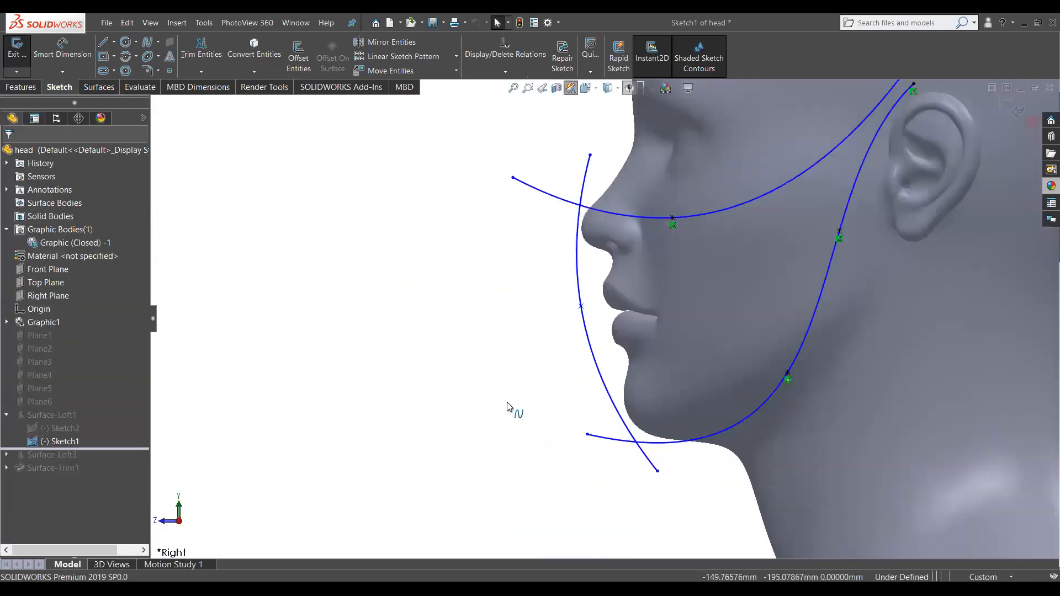
{"action": "left_click_drag", "start_coordinate": [581, 307], "coordinate": [591, 325]}
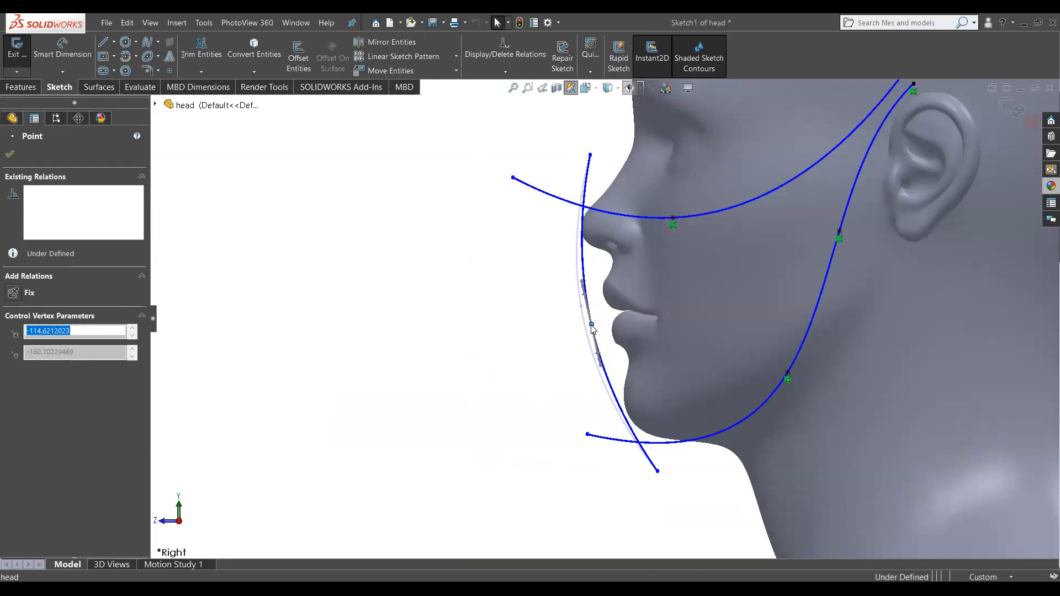
{"action": "left_click", "coordinate": [518, 288]}
Step: Insert a spline point on Sketch1's front profile spline just in front of the nose, below its tip
{"action": "right_click", "coordinate": [514, 286]}
{"action": "right_click", "coordinate": [525, 231]}
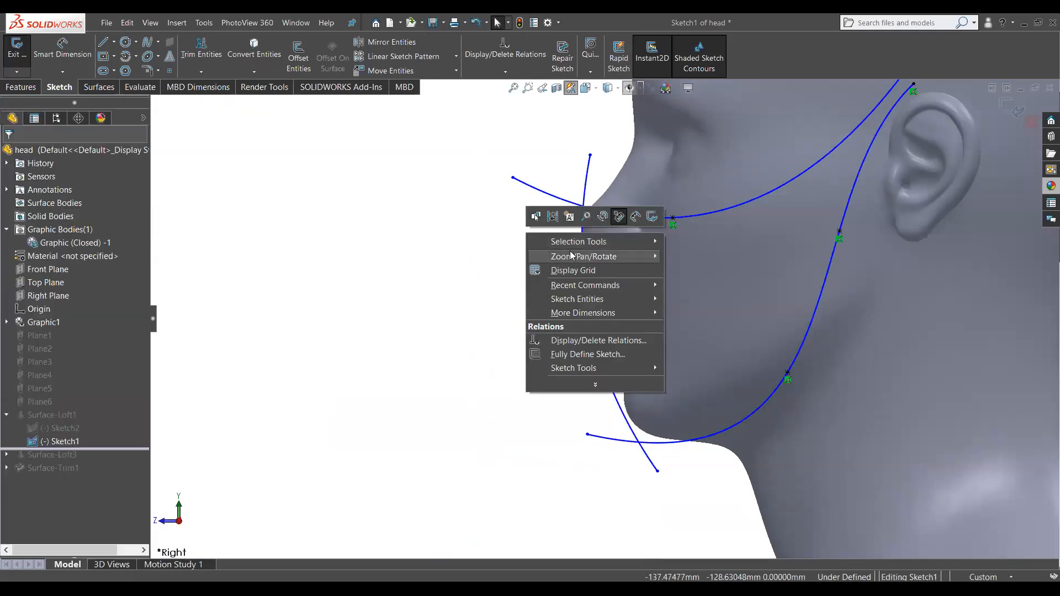
{"action": "left_click", "coordinate": [555, 167]}
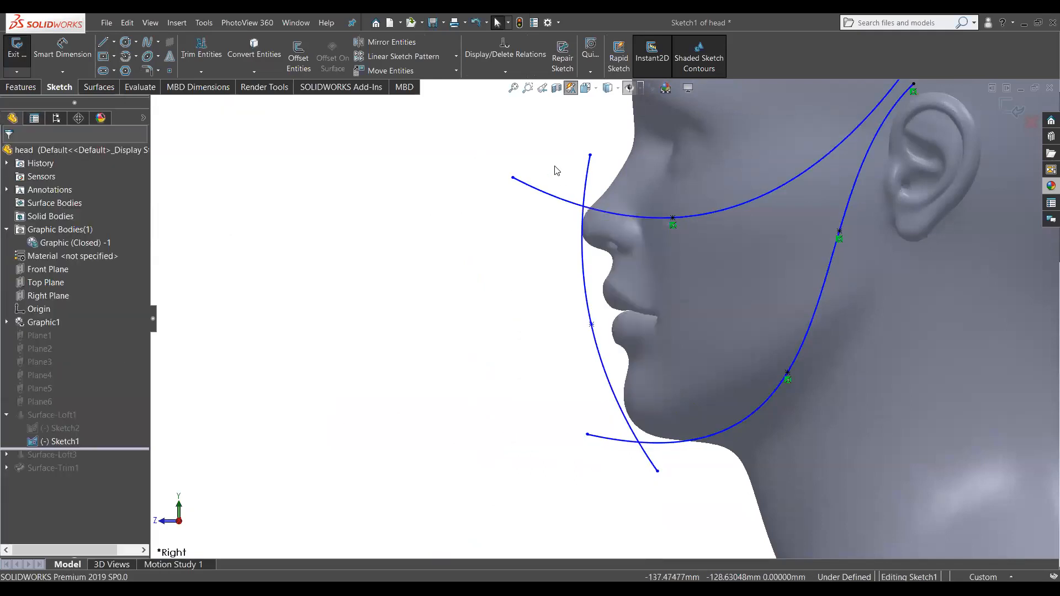
{"action": "left_click", "coordinate": [583, 250]}
{"action": "right_click", "coordinate": [583, 248]}
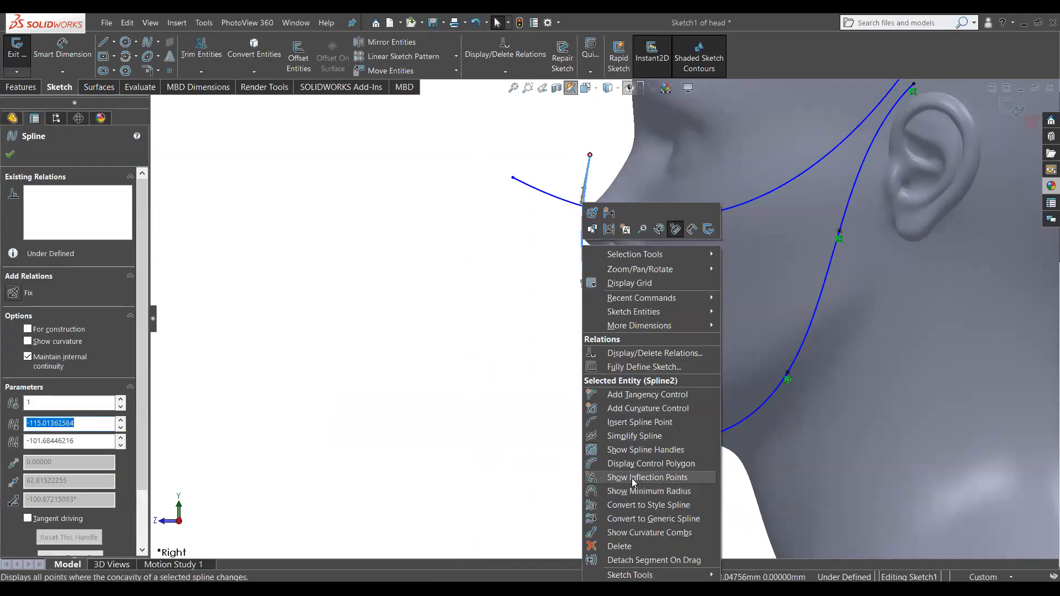
{"action": "left_click", "coordinate": [634, 422]}
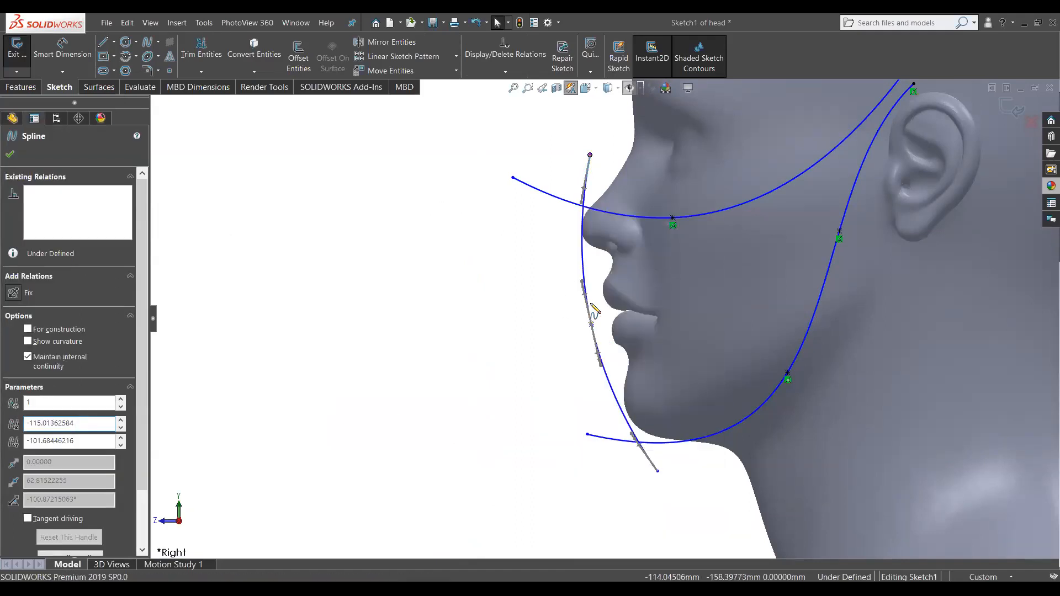
{"action": "left_click", "coordinate": [583, 245]}
{"action": "key", "text": "Escape"}
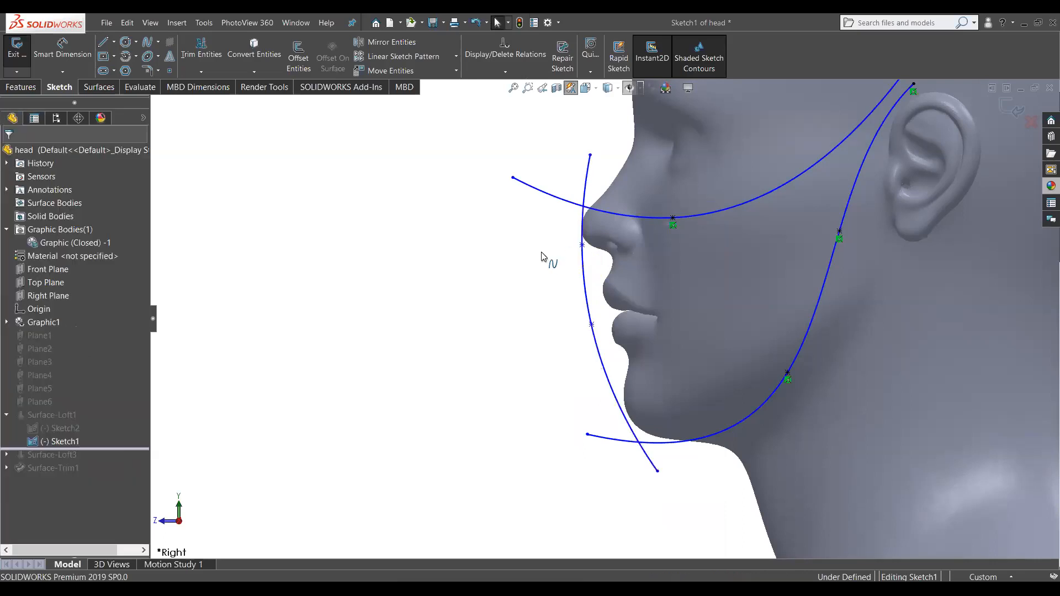
Step: Raise the inserted spline point, bring the upper endpoint in toward the nose bridge and angle its tangent handle along the bridge
{"action": "left_click_drag", "start_coordinate": [583, 245], "coordinate": [579, 225]}
{"action": "left_click_drag", "start_coordinate": [590, 154], "coordinate": [609, 178]}
{"action": "scroll", "coordinate": [549, 221], "scroll_direction": "down", "scroll_amount": 5}
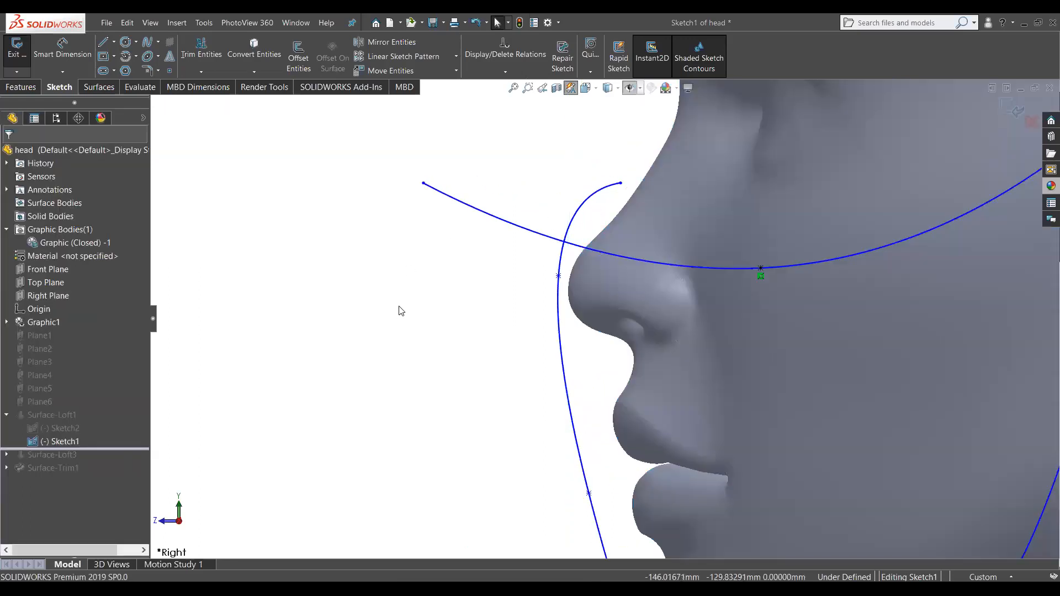
{"action": "left_click_drag", "start_coordinate": [646, 176], "coordinate": [612, 253]}
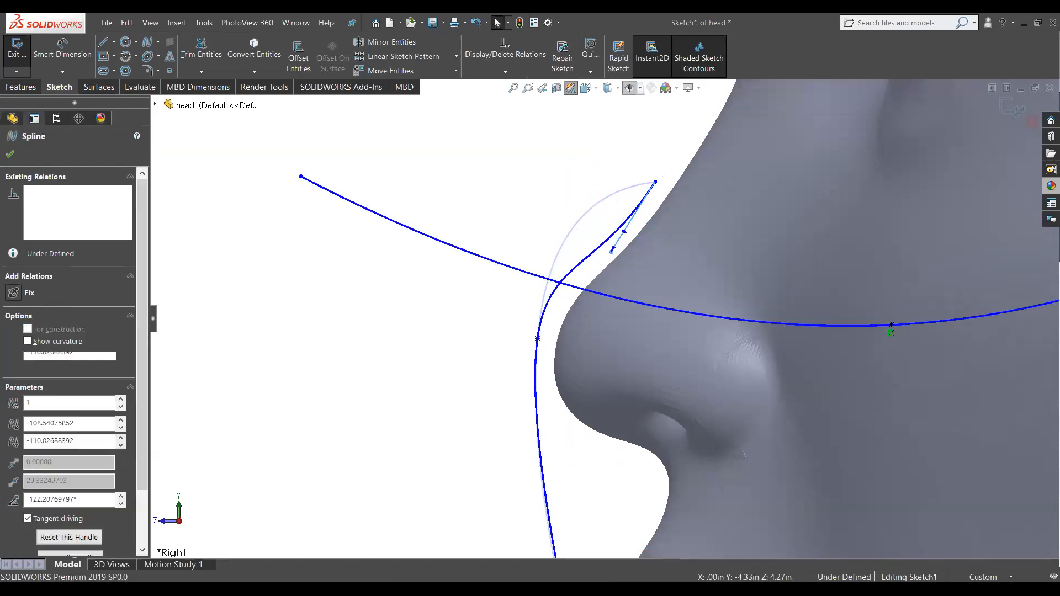
{"action": "scroll", "coordinate": [608, 298], "scroll_direction": "up", "scroll_amount": 6}
{"action": "scroll", "coordinate": [599, 374], "scroll_direction": "down", "scroll_amount": 3}
Step: Fine-tune the upper endpoint, its tangent handle and the nose-tip point so the profile follows the nose more closely
{"action": "mouse_move", "coordinate": [574, 293]}
{"action": "left_mouse_down"}
{"action": "mouse_move", "coordinate": [575, 317]}
{"action": "mouse_move", "coordinate": [567, 307]}
{"action": "left_mouse_up"}
{"action": "left_click", "coordinate": [606, 241]}
{"action": "left_click_drag", "start_coordinate": [606, 240], "coordinate": [612, 245]}
{"action": "scroll", "coordinate": [624, 218], "scroll_direction": "down", "scroll_amount": 3}
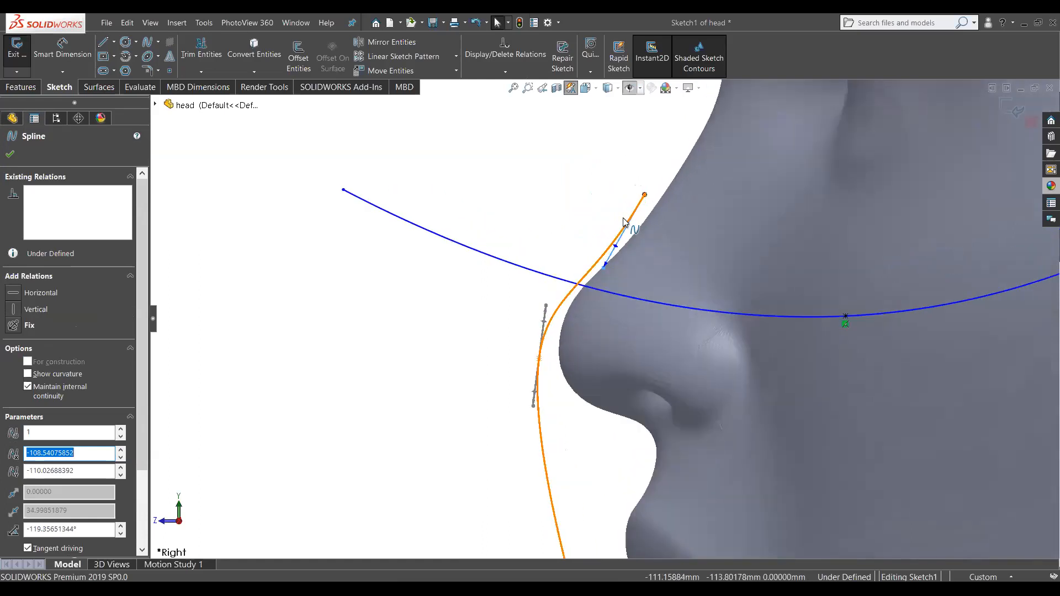
{"action": "mouse_move", "coordinate": [648, 196]}
{"action": "left_mouse_down"}
{"action": "mouse_move", "coordinate": [655, 217]}
{"action": "mouse_move", "coordinate": [645, 205]}
{"action": "left_mouse_up"}
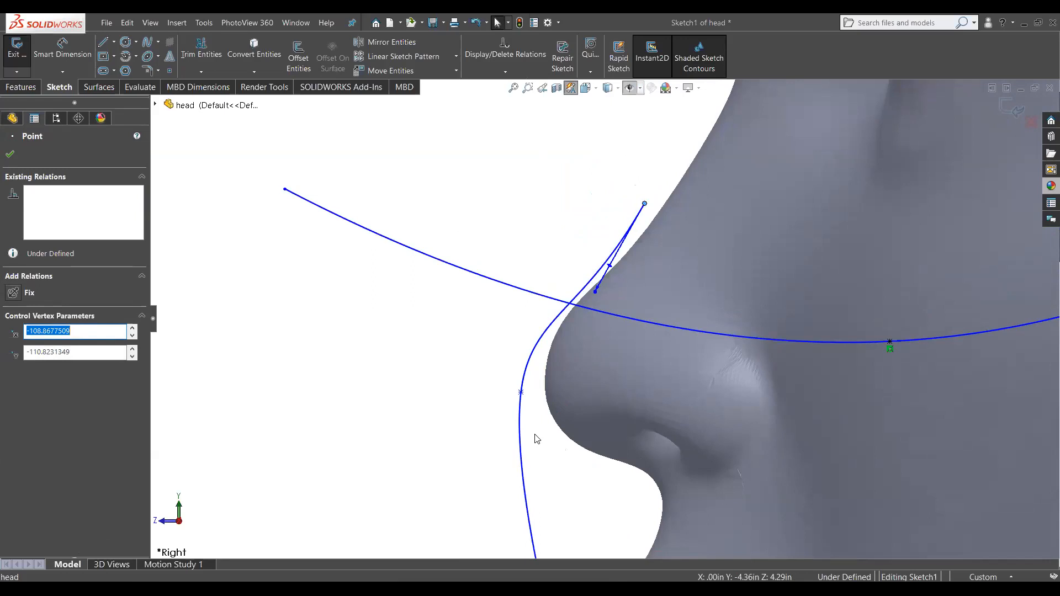
{"action": "left_click_drag", "start_coordinate": [522, 393], "coordinate": [538, 428]}
{"action": "scroll", "coordinate": [539, 426], "scroll_direction": "up", "scroll_amount": 5}
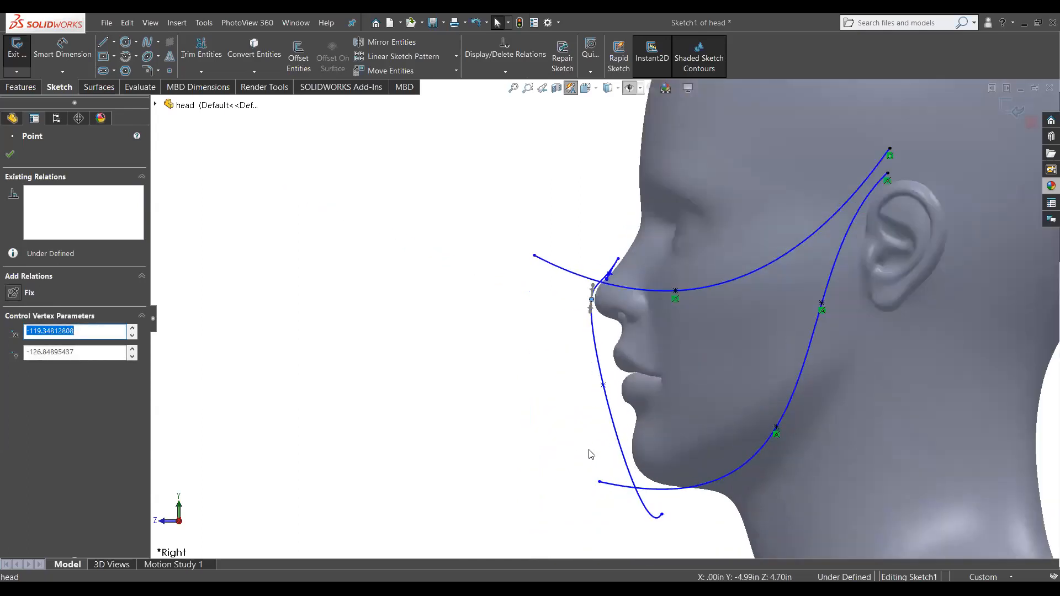
Step: Straighten the profile spline's lower end below the chin and shift its middle point slightly toward the lips
{"action": "left_click_drag", "start_coordinate": [661, 515], "coordinate": [651, 531]}
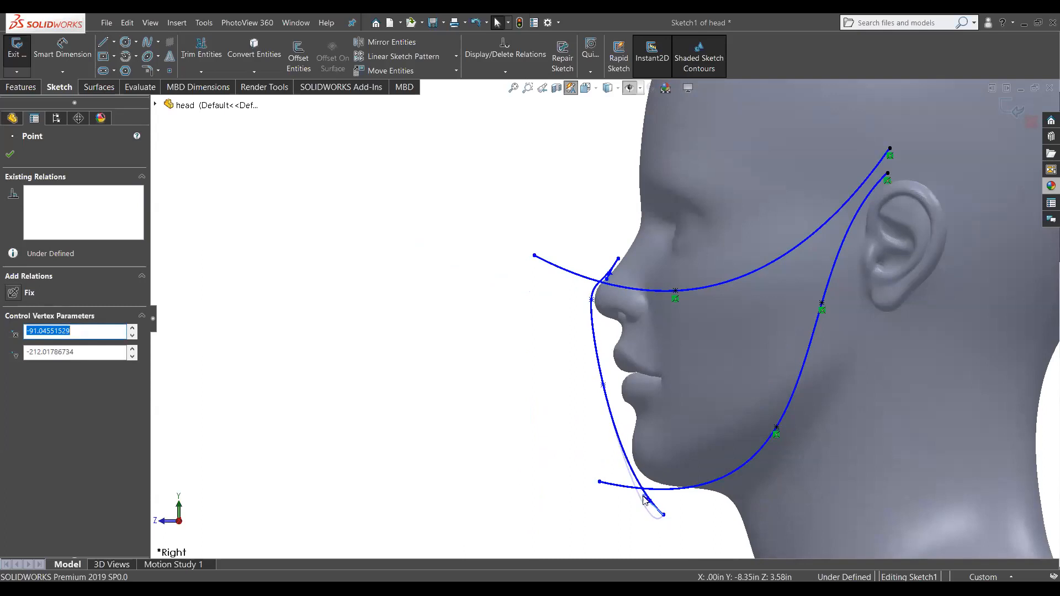
{"action": "left_click_drag", "start_coordinate": [603, 385], "coordinate": [608, 385]}
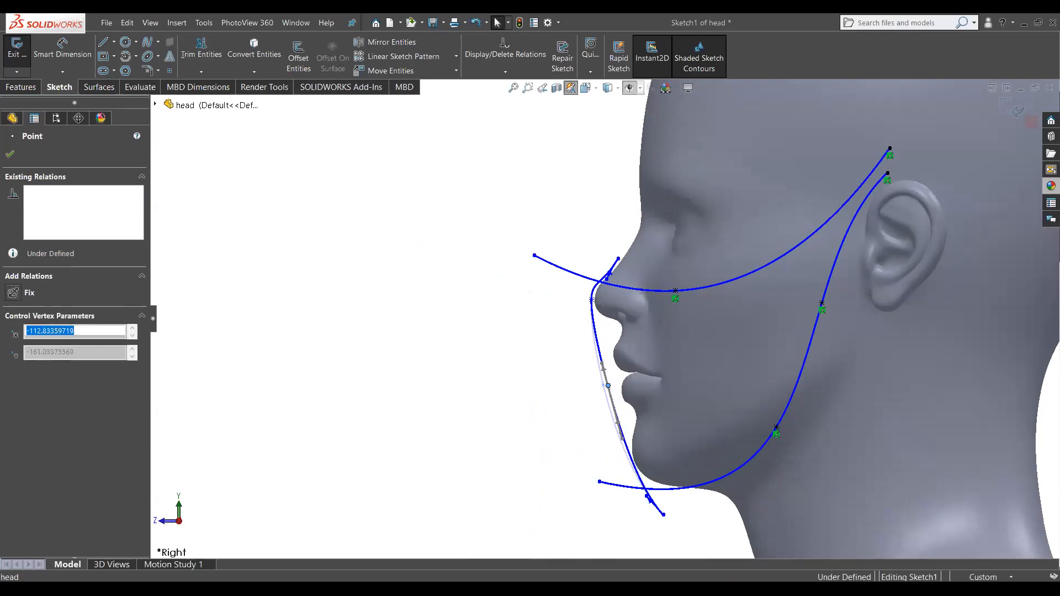
{"action": "key", "text": "Escape"}
{"action": "left_click_drag", "start_coordinate": [649, 500], "coordinate": [644, 500]}
{"action": "key", "text": "Escape"}
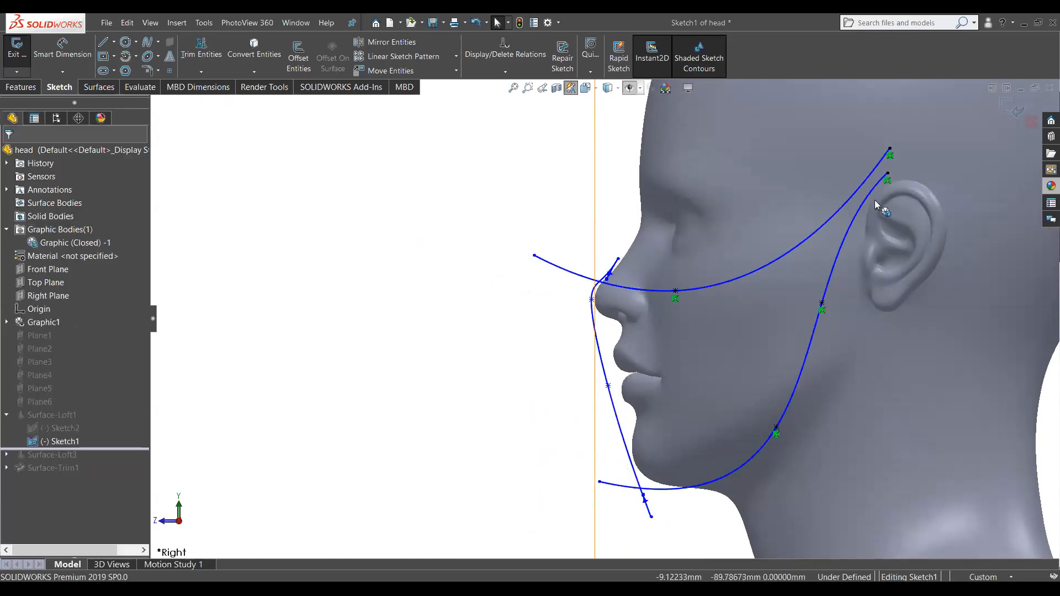
Step: Exit Sketch1 and roll the model forward past Surface-Trim1 to the end of the feature tree
{"action": "left_click", "coordinate": [994, 120]}
{"action": "mouse_move", "coordinate": [393, 374]}
{"action": "middle_mouse_down"}
{"action": "mouse_move", "coordinate": [514, 354]}
{"action": "mouse_move", "coordinate": [486, 354]}
{"action": "mouse_move", "coordinate": [505, 333]}
{"action": "mouse_move", "coordinate": [446, 371]}
{"action": "mouse_move", "coordinate": [462, 348]}
{"action": "mouse_move", "coordinate": [492, 383]}
{"action": "mouse_move", "coordinate": [582, 357]}
{"action": "mouse_move", "coordinate": [602, 379]}
{"action": "mouse_move", "coordinate": [492, 383]}
{"action": "mouse_move", "coordinate": [575, 379]}
{"action": "middle_mouse_up"}
{"action": "scroll", "coordinate": [662, 398], "scroll_direction": "up", "scroll_amount": 3}
{"action": "middle_click_drag", "start_coordinate": [715, 402], "coordinate": [635, 362]}
{"action": "scroll", "coordinate": [457, 421], "scroll_direction": "down", "scroll_amount": 5}
{"action": "middle_click_drag", "start_coordinate": [464, 391], "coordinate": [453, 359]}
{"action": "left_click_drag", "start_coordinate": [128, 461], "coordinate": [123, 497]}
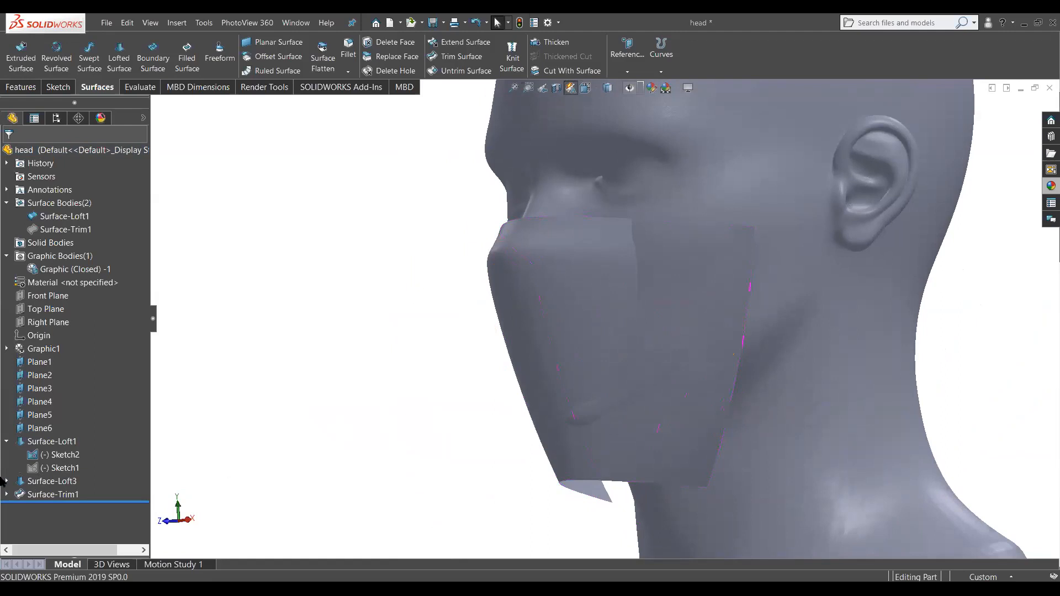
Step: Apply the solid Orange color appearance to the Surface-Loft1 body
{"action": "left_click", "coordinate": [52, 441]}
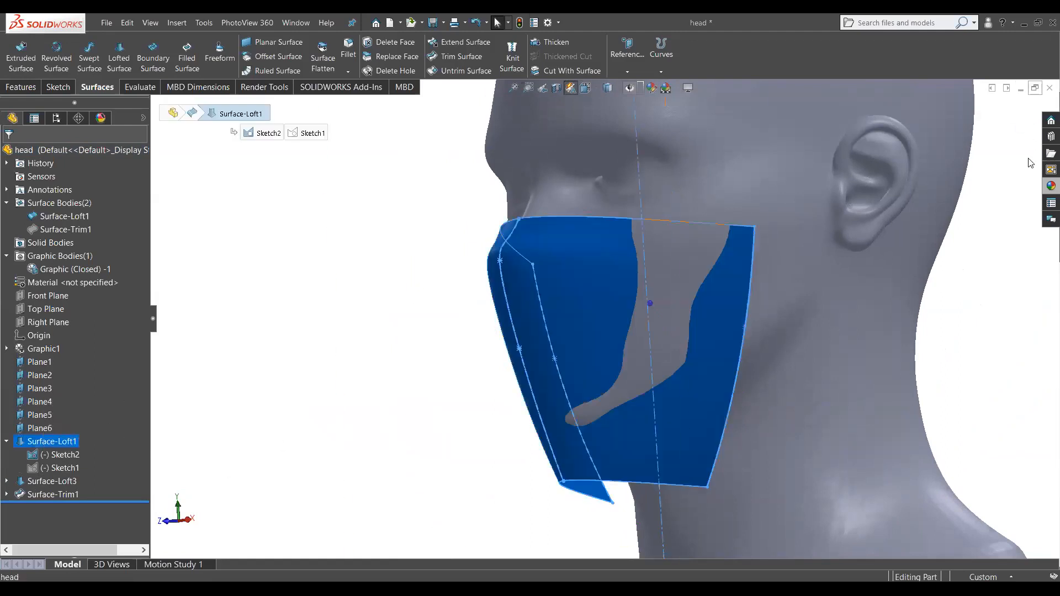
{"action": "left_click", "coordinate": [1050, 187]}
{"action": "left_click", "coordinate": [961, 507]}
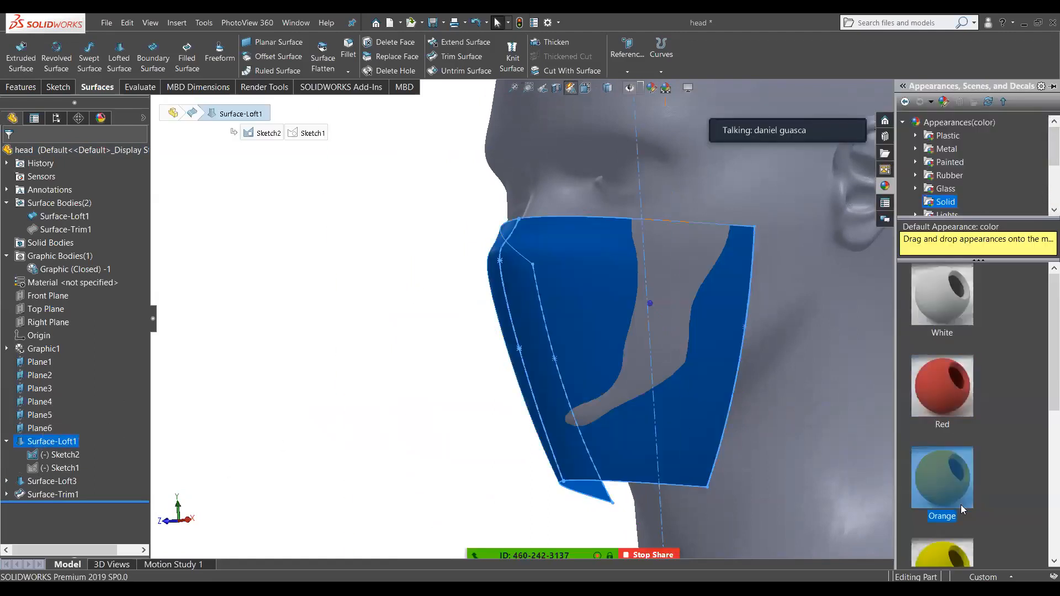
{"action": "left_click_drag", "start_coordinate": [878, 418], "coordinate": [608, 369]}
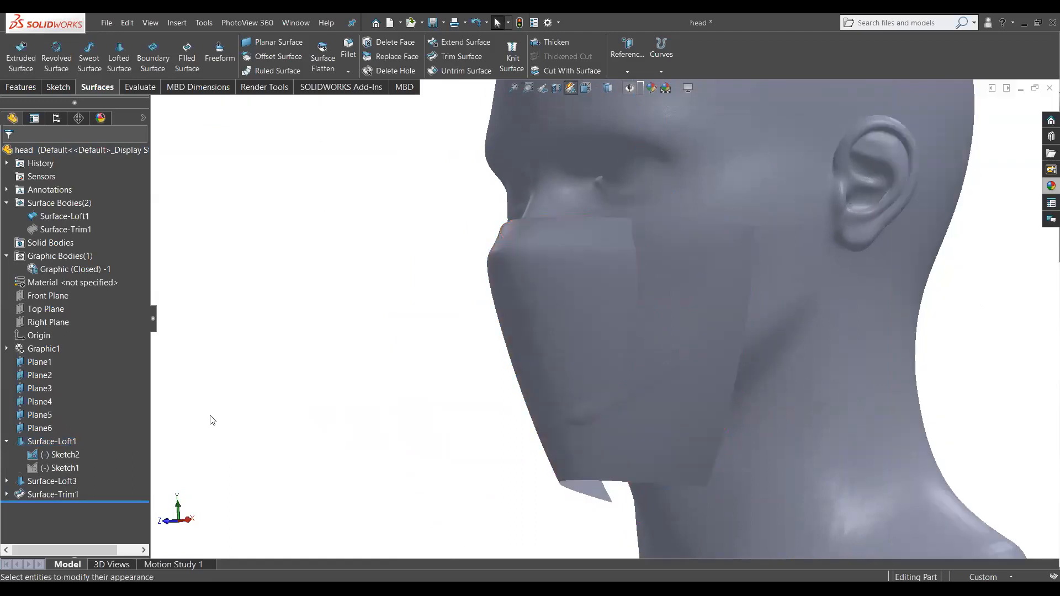
{"action": "left_click", "coordinate": [1045, 189]}
{"action": "left_click_drag", "start_coordinate": [957, 490], "coordinate": [707, 367]}
{"action": "middle_click_drag", "start_coordinate": [338, 422], "coordinate": [410, 422]}
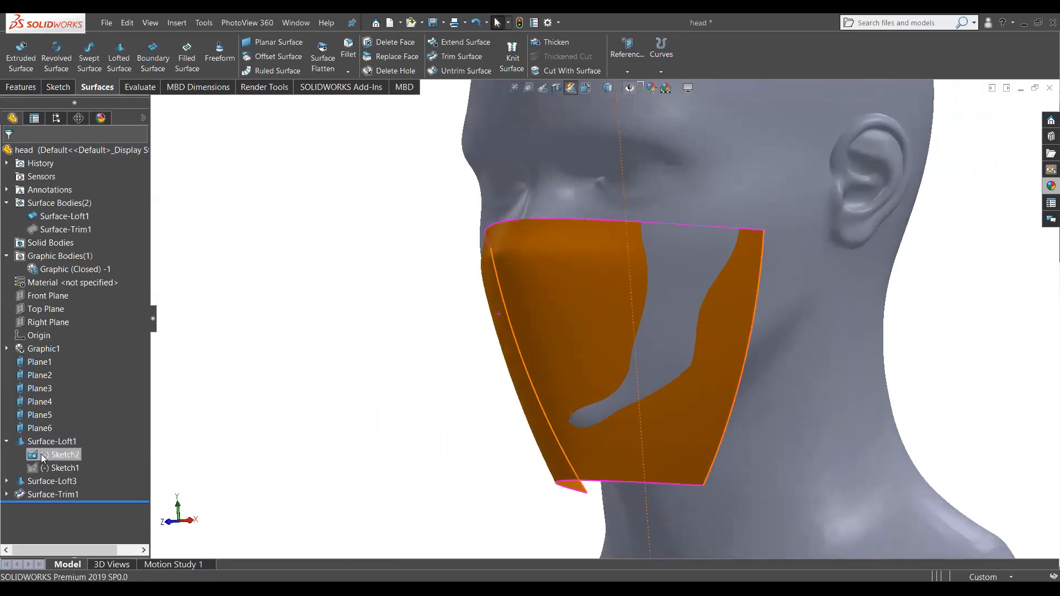
Step: Show the Surface-Trim1 body and compare its shape with the orange Surface-Loft1 around the nose and chin
{"action": "left_click", "coordinate": [45, 230]}
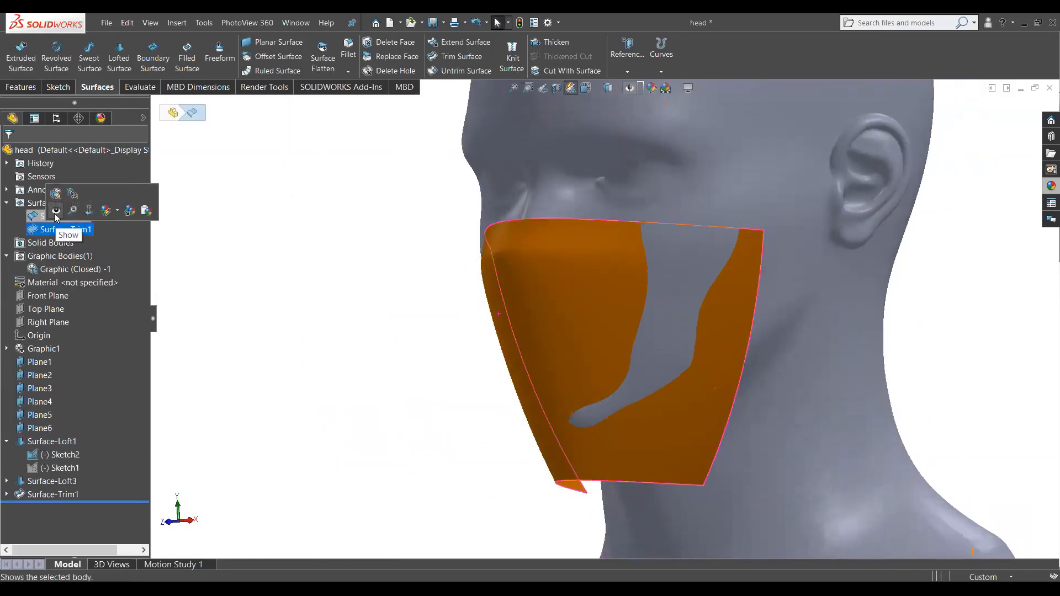
{"action": "left_click", "coordinate": [54, 214]}
{"action": "scroll", "coordinate": [396, 386], "scroll_direction": "up", "scroll_amount": 5}
{"action": "middle_click_drag", "start_coordinate": [505, 409], "coordinate": [466, 365]}
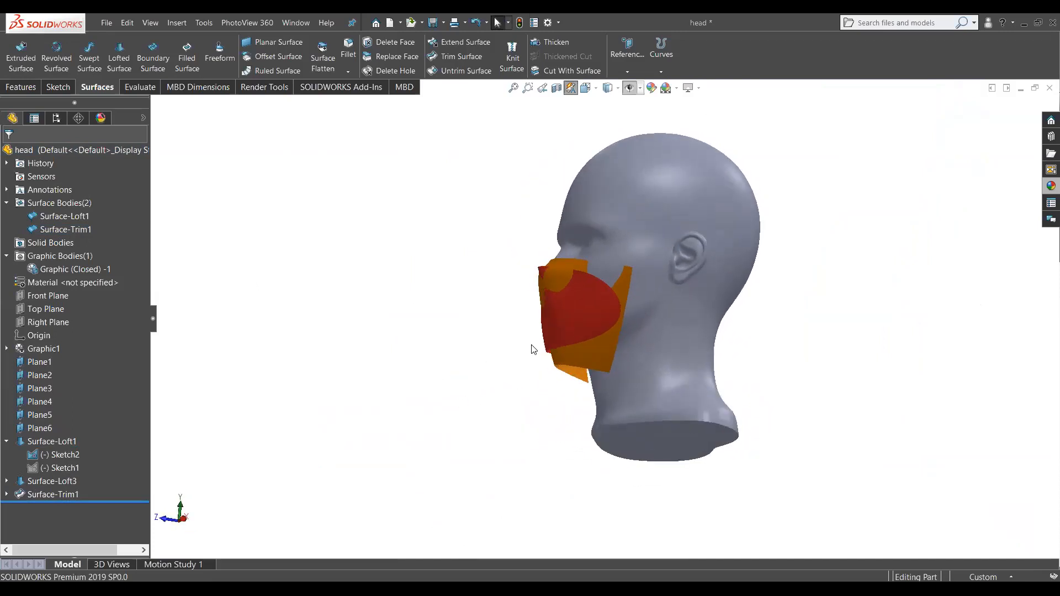
{"action": "scroll", "coordinate": [516, 338], "scroll_direction": "down", "scroll_amount": 6}
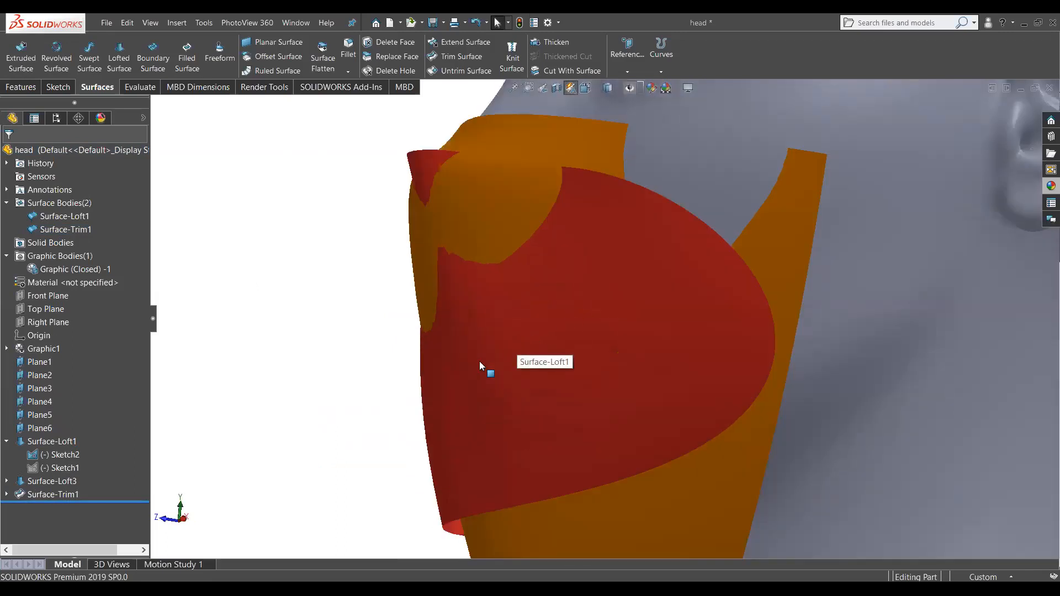
{"action": "middle_click_drag", "start_coordinate": [516, 268], "coordinate": [480, 392]}
{"action": "scroll", "coordinate": [480, 392], "scroll_direction": "up", "scroll_amount": 3}
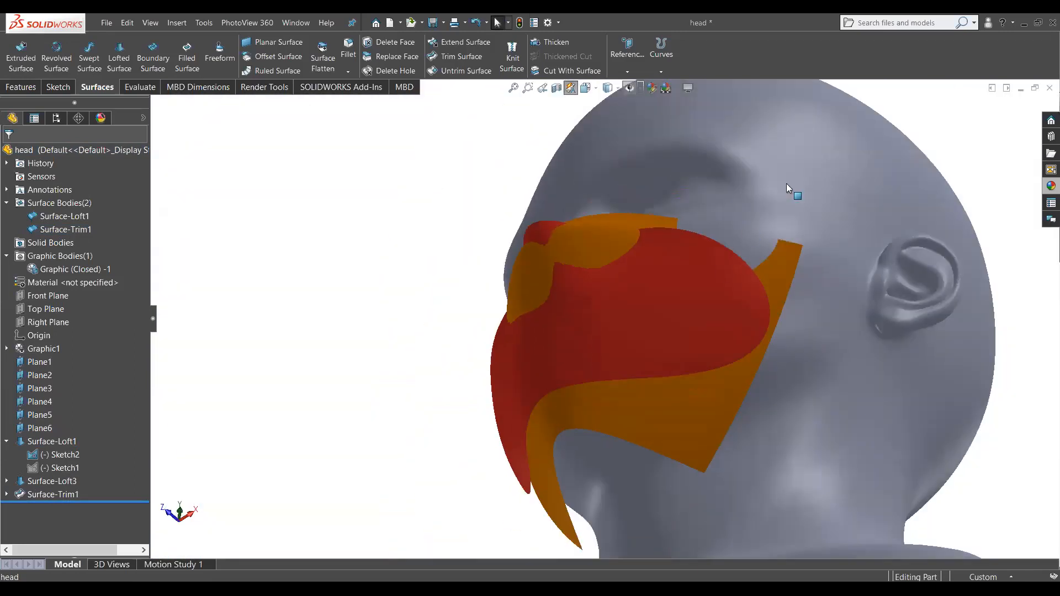
Step: Hide the head's graphic body so that only the mask surfaces are displayed
{"action": "left_click", "coordinate": [838, 170]}
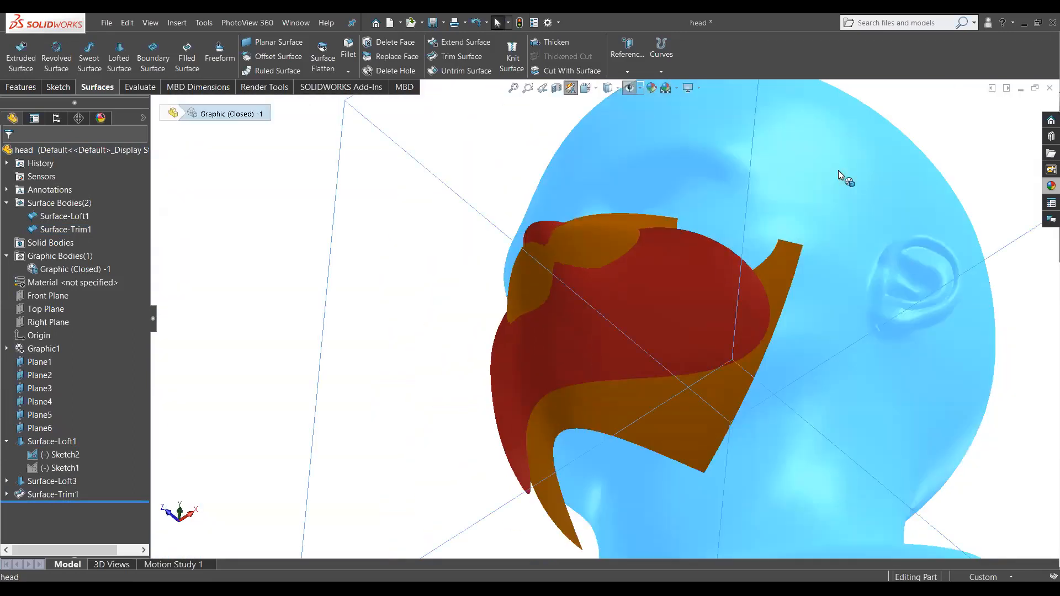
{"action": "right_click", "coordinate": [48, 271]}
{"action": "left_click", "coordinate": [221, 262]}
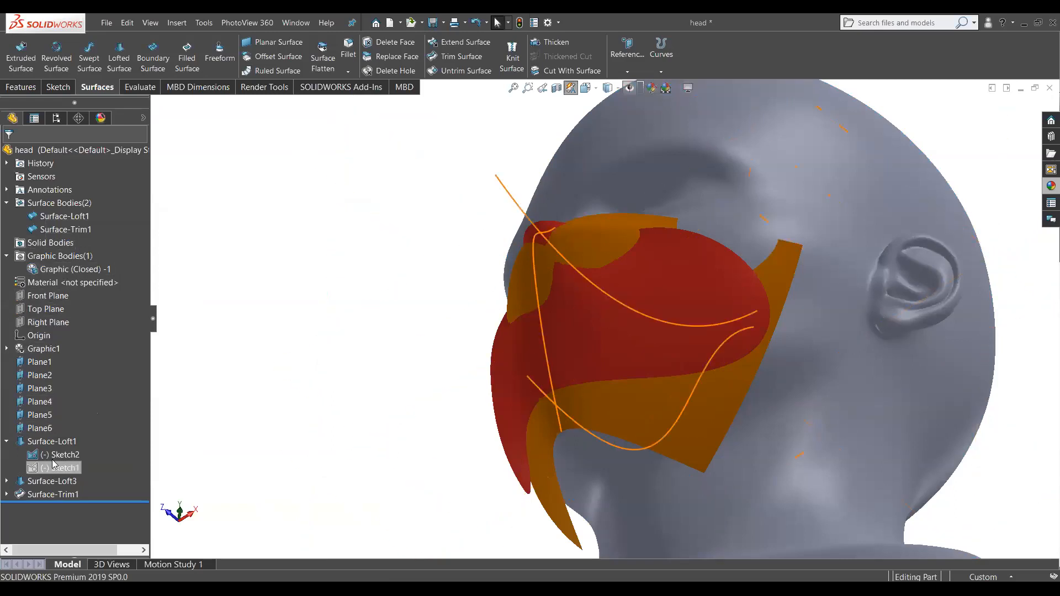
{"action": "right_click", "coordinate": [55, 269]}
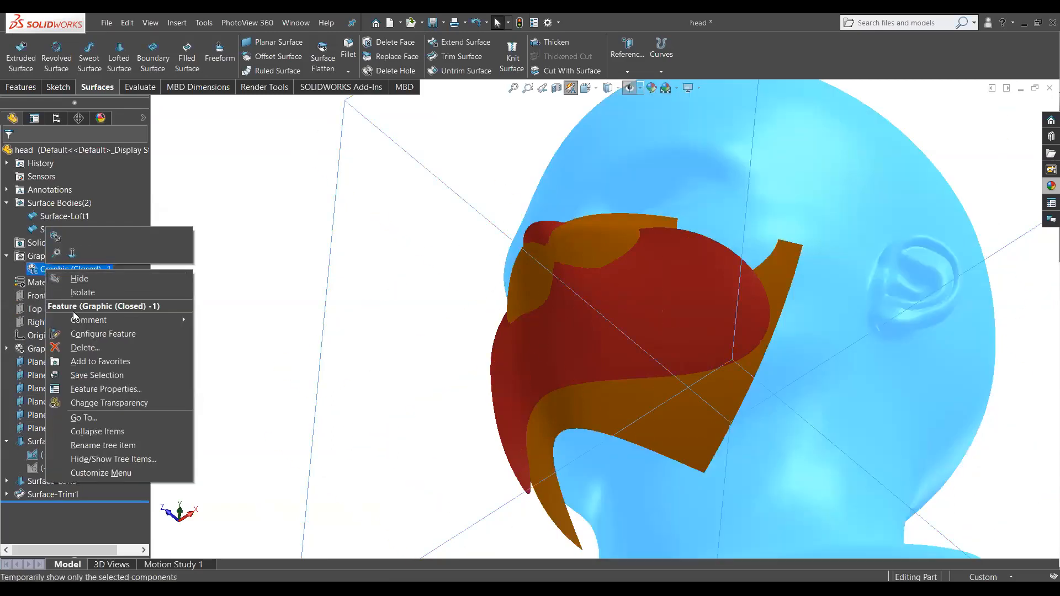
{"action": "left_click", "coordinate": [70, 279]}
{"action": "middle_click_drag", "start_coordinate": [503, 288], "coordinate": [497, 359]}
Step: Hide the orange Surface-Loft1 body to isolate the red trimmed surface
{"action": "left_click", "coordinate": [710, 313]}
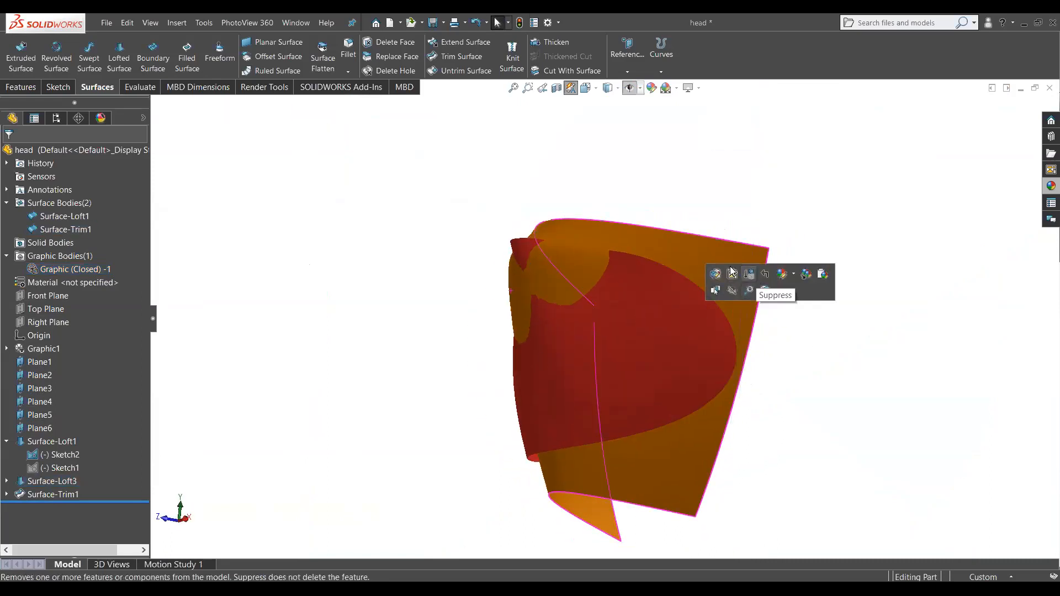
{"action": "left_click", "coordinate": [700, 249]}
{"action": "left_click", "coordinate": [747, 220]}
{"action": "middle_click_drag", "start_coordinate": [701, 225], "coordinate": [504, 275]}
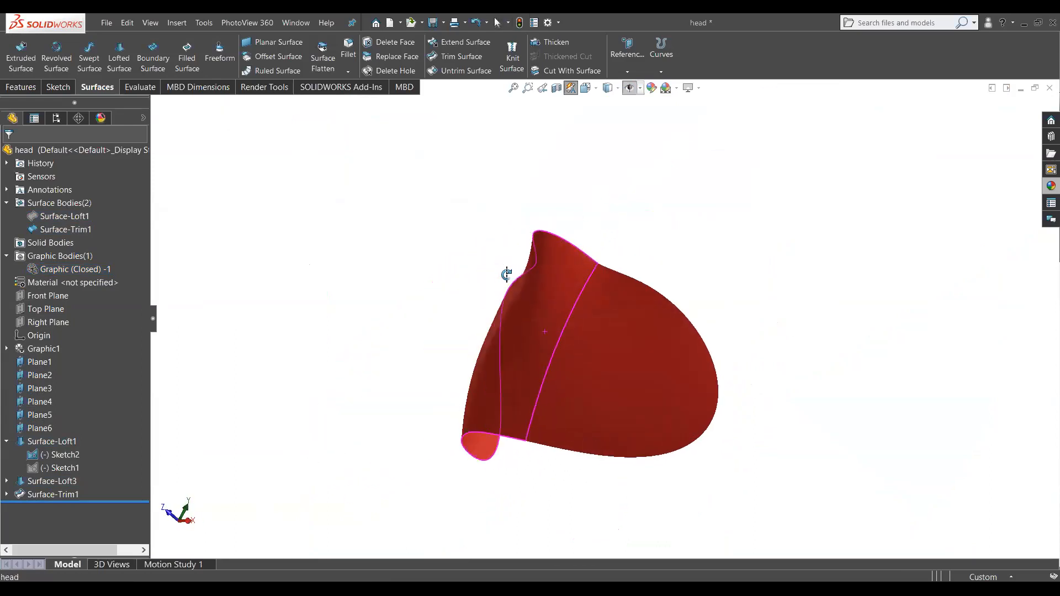
Step: Turn on Zebra Stripes and examine the stripe continuity across the trimmed surface's seam from the front and the nose area
{"action": "left_click", "coordinate": [139, 87]}
{"action": "left_click", "coordinate": [437, 55]}
{"action": "key", "text": "Return"}
{"action": "middle_click_drag", "start_coordinate": [433, 203], "coordinate": [604, 295]}
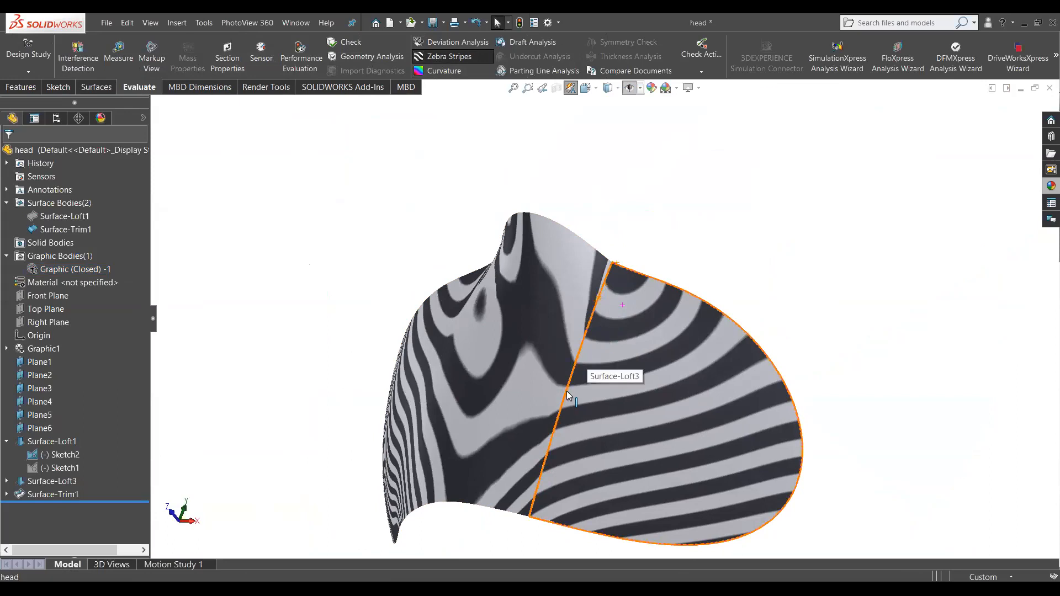
{"action": "scroll", "coordinate": [586, 327], "scroll_direction": "down", "scroll_amount": 10}
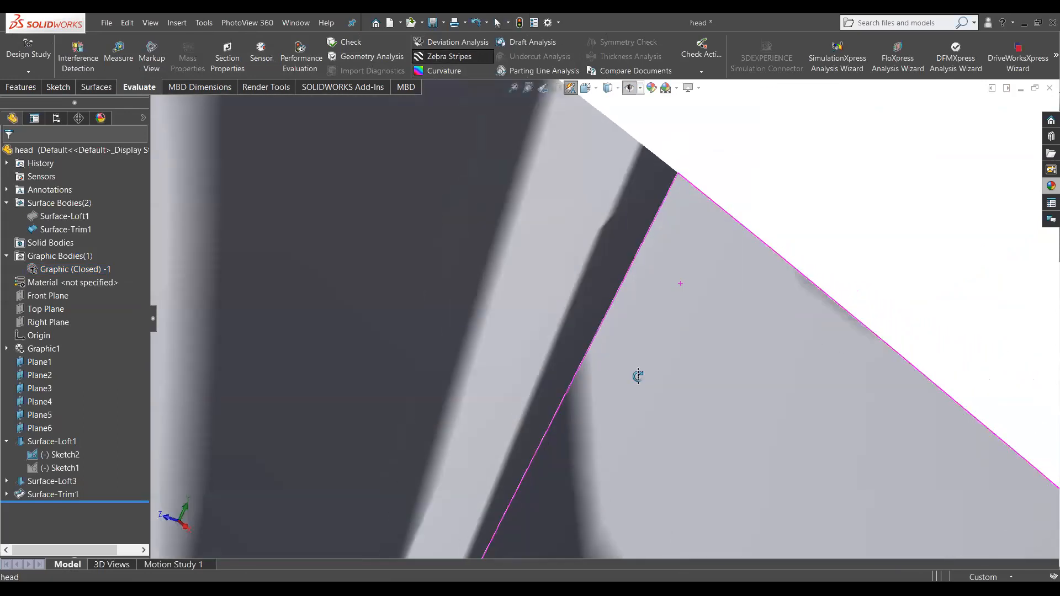
{"action": "middle_click_drag", "start_coordinate": [638, 377], "coordinate": [696, 378]}
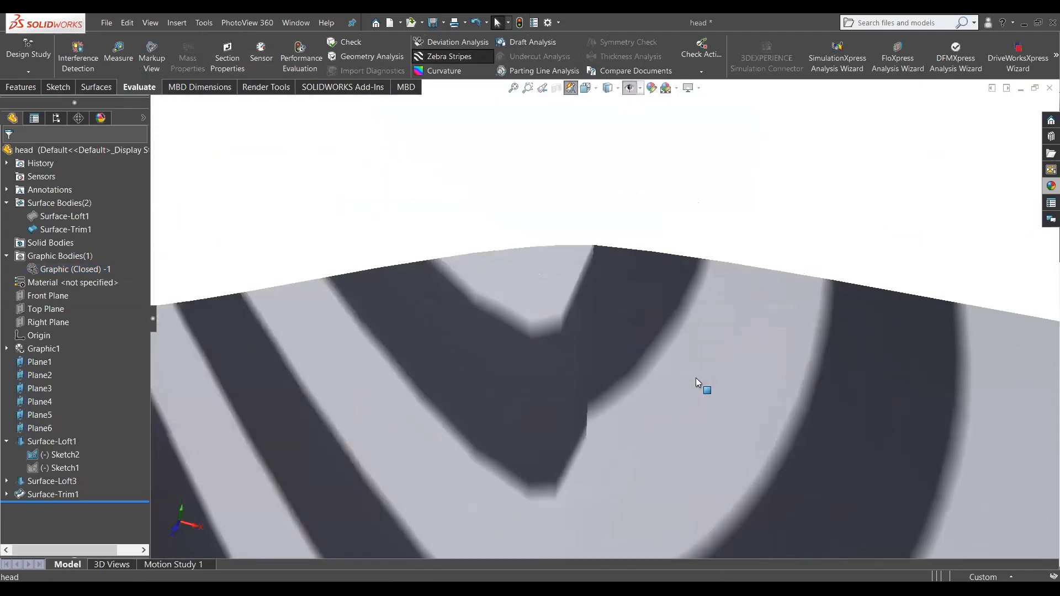
{"action": "key", "text": "ctrl+1"}
{"action": "middle_click_drag", "start_coordinate": [558, 302], "coordinate": [558, 457]}
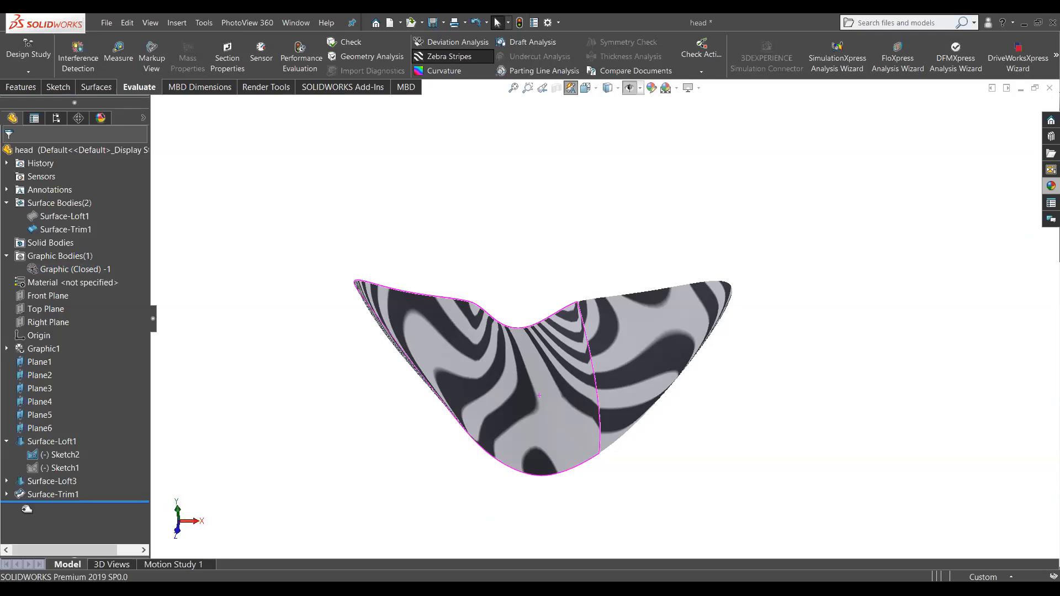
Step: Expand Surface-Loft3's sketches, hide the Surface-Trim1 body and show the Surface-Loft1 body instead
{"action": "left_click", "coordinate": [6, 481]}
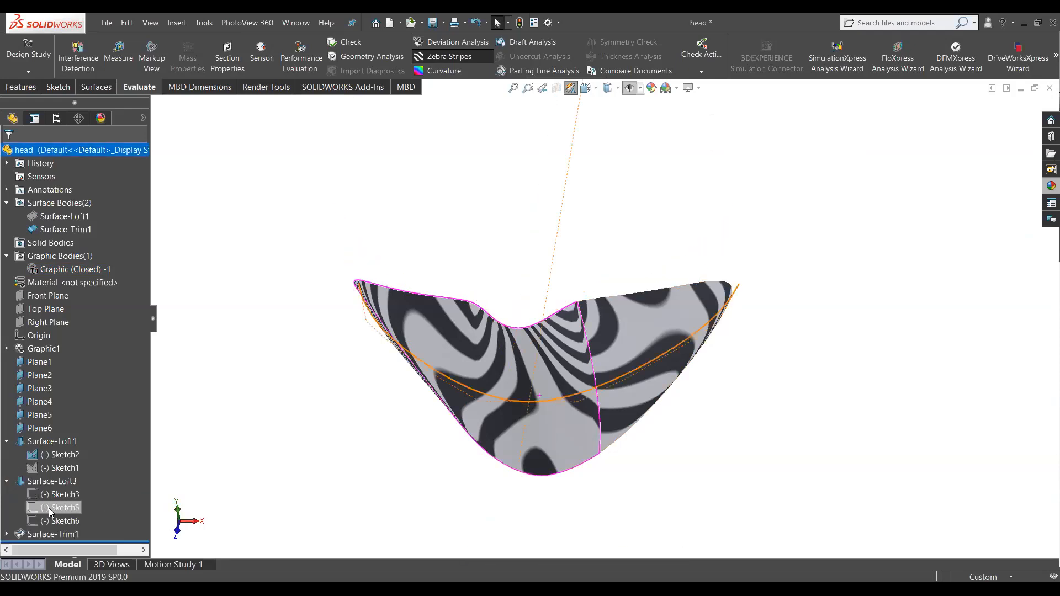
{"action": "middle_click_drag", "start_coordinate": [582, 232], "coordinate": [371, 254]}
{"action": "left_click", "coordinate": [73, 228]}
{"action": "left_click", "coordinate": [83, 204]}
{"action": "left_click", "coordinate": [46, 216]}
{"action": "left_click", "coordinate": [55, 193]}
{"action": "middle_click_drag", "start_coordinate": [230, 334], "coordinate": [256, 305]}
{"action": "middle_click_drag", "start_coordinate": [831, 240], "coordinate": [720, 269]}
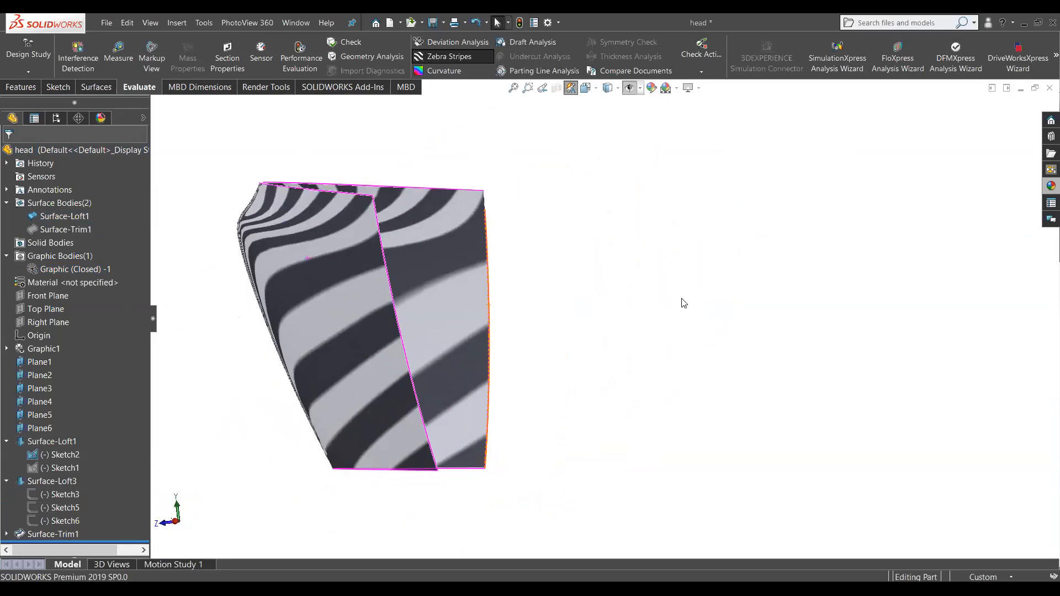
Step: Examine the zebra stripes across Surface-Loft1's nose and side areas, and turn the stripe display off
{"action": "scroll", "coordinate": [509, 379], "scroll_direction": "down", "scroll_amount": 3}
{"action": "key", "text": "f"}
{"action": "middle_click_drag", "start_coordinate": [417, 407], "coordinate": [526, 418]}
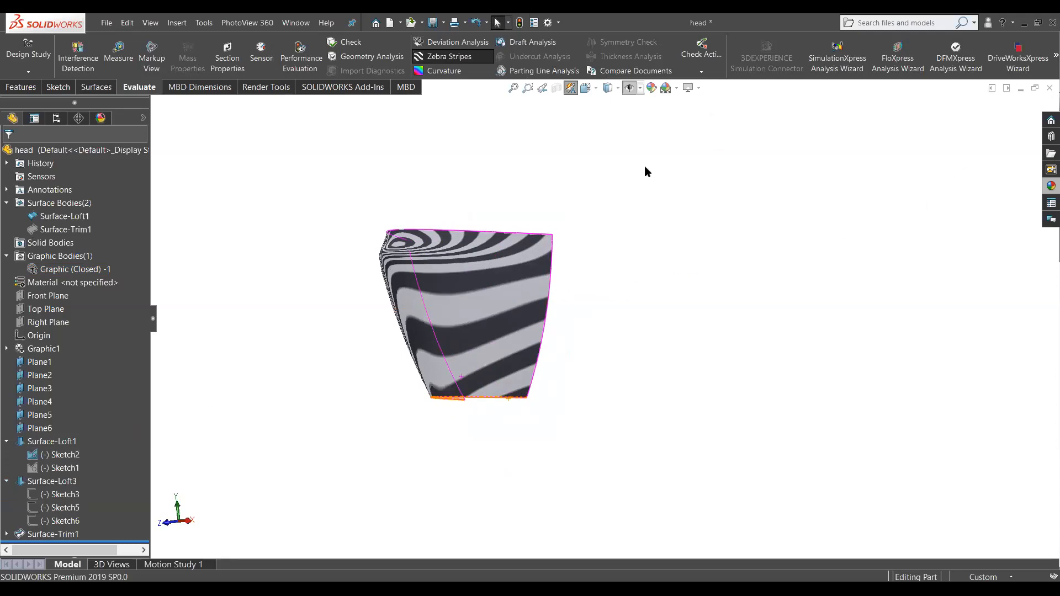
{"action": "left_click", "coordinate": [420, 57]}
{"action": "middle_click_drag", "start_coordinate": [310, 264], "coordinate": [142, 368]}
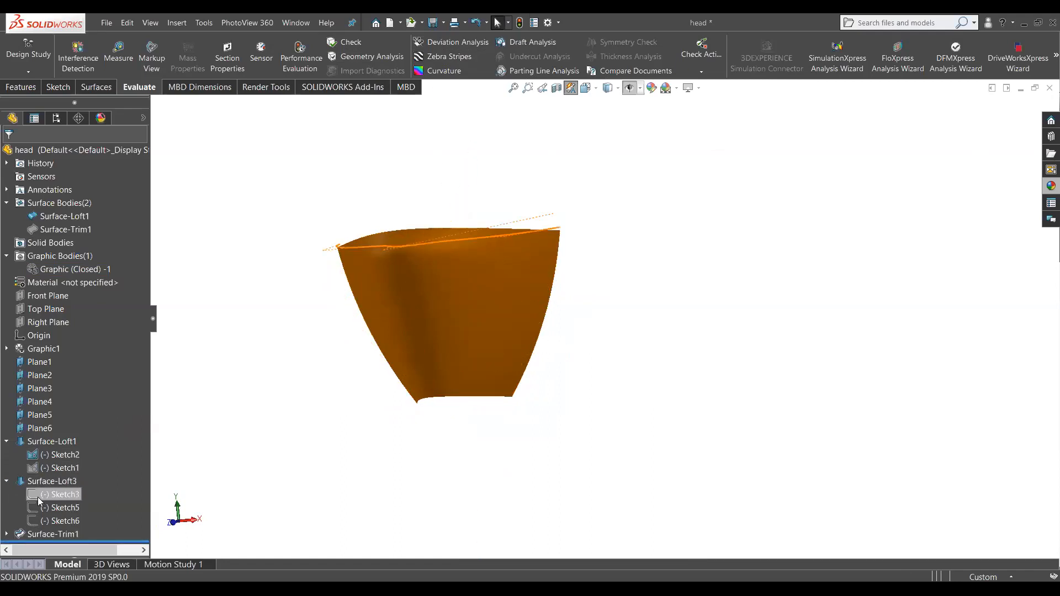
Step: Expand Surface-Trim1, open Surface-Loft1's definition, inspect its three profiles and preview, and close it without changes
{"action": "left_click", "coordinate": [7, 534]}
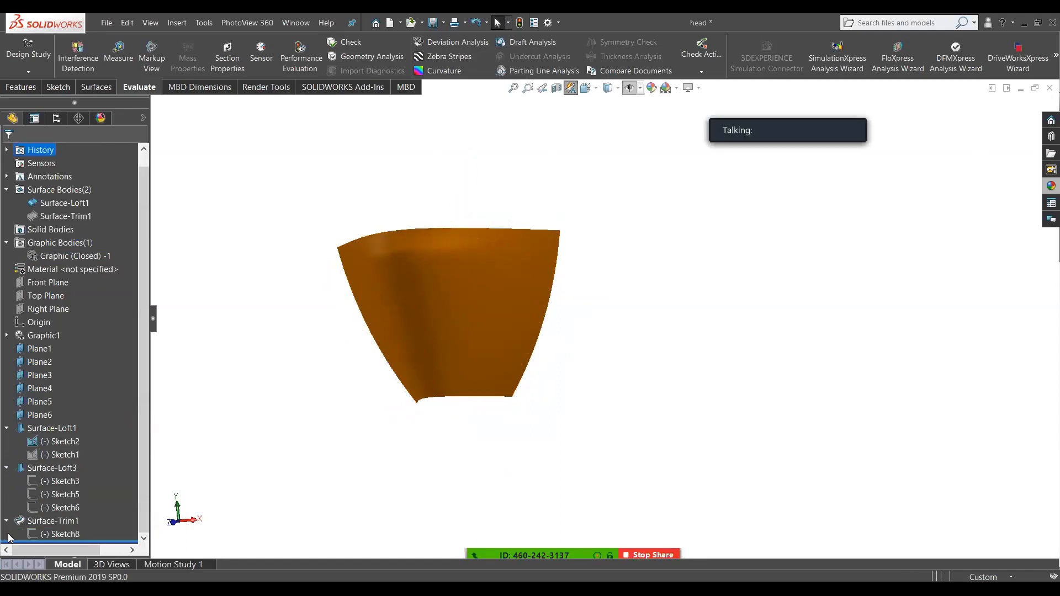
{"action": "left_click", "coordinate": [51, 457]}
{"action": "left_click", "coordinate": [43, 428]}
{"action": "left_click", "coordinate": [48, 398]}
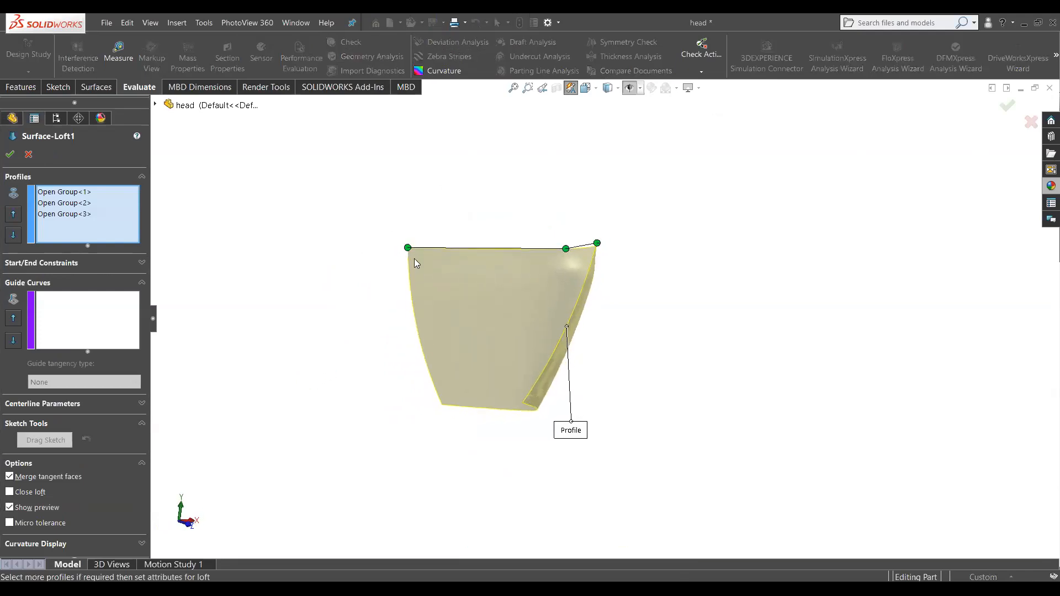
{"action": "middle_click_drag", "start_coordinate": [584, 354], "coordinate": [267, 235]}
{"action": "middle_click_drag", "start_coordinate": [397, 364], "coordinate": [497, 314]}
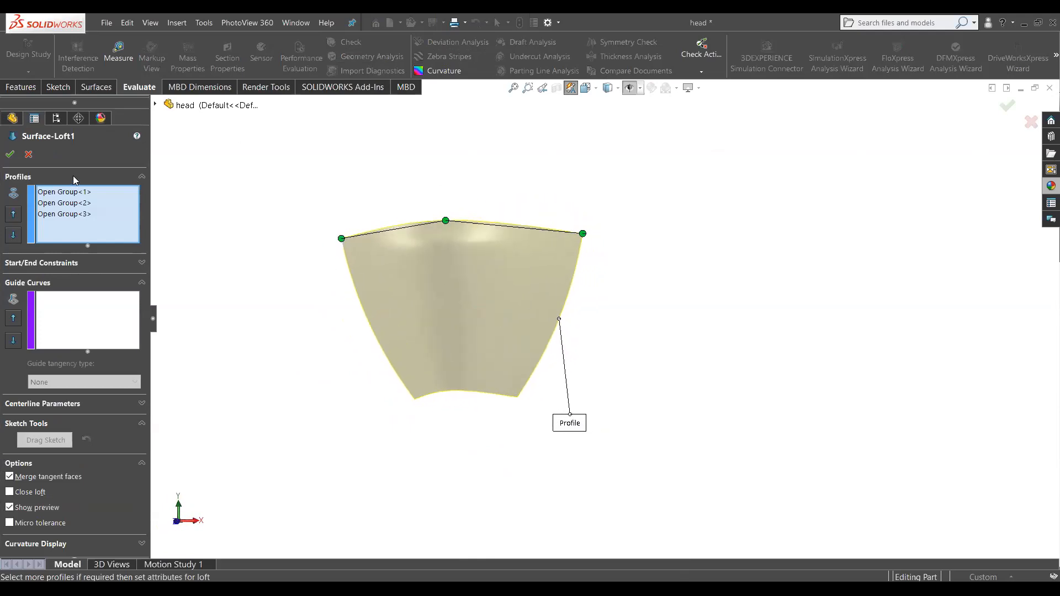
{"action": "left_click", "coordinate": [27, 155]}
{"action": "middle_click_drag", "start_coordinate": [284, 379], "coordinate": [361, 364]}
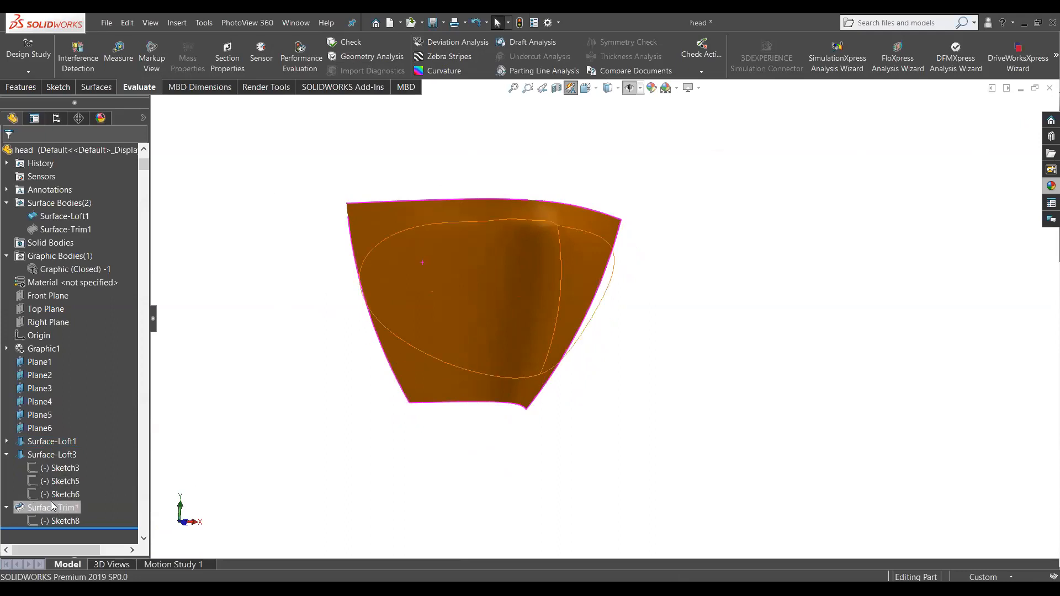
Step: Edit Sketch2 of Surface-Loft1 and pull the mirrored splines' middle points down and outward to form curved lower corners
{"action": "left_click", "coordinate": [6, 441]}
{"action": "left_click", "coordinate": [61, 442]}
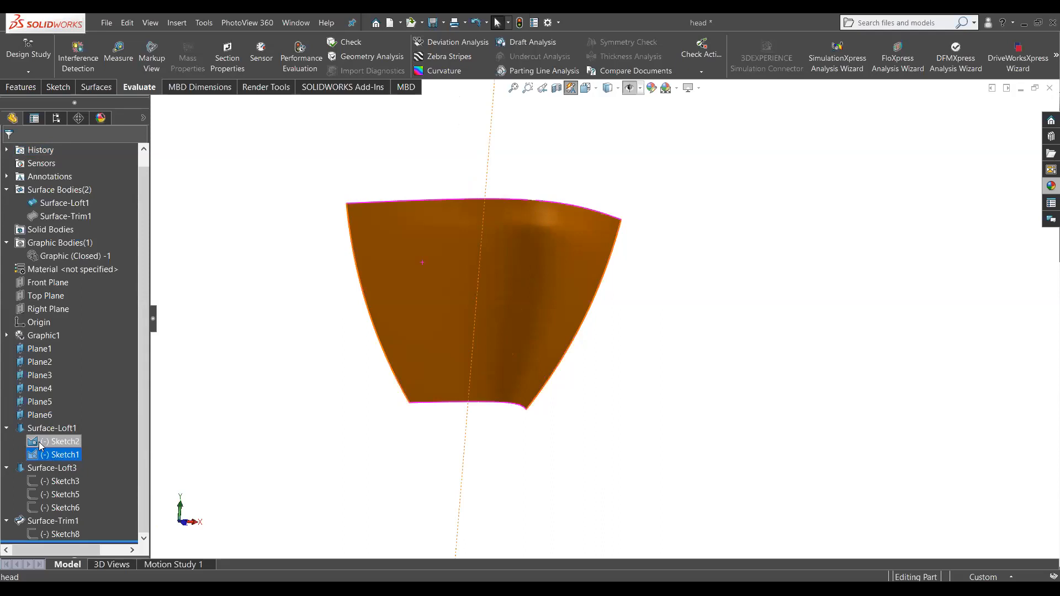
{"action": "left_click", "coordinate": [49, 412]}
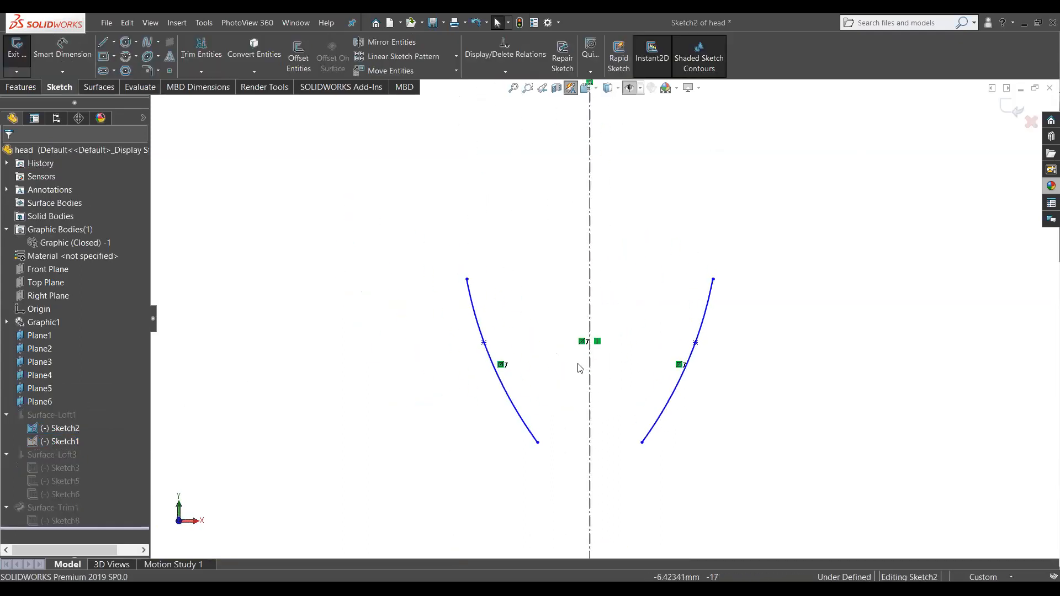
{"action": "left_click_drag", "start_coordinate": [444, 332], "coordinate": [442, 406]}
{"action": "left_click", "coordinate": [470, 452]}
{"action": "left_click_drag", "start_coordinate": [475, 446], "coordinate": [461, 458]}
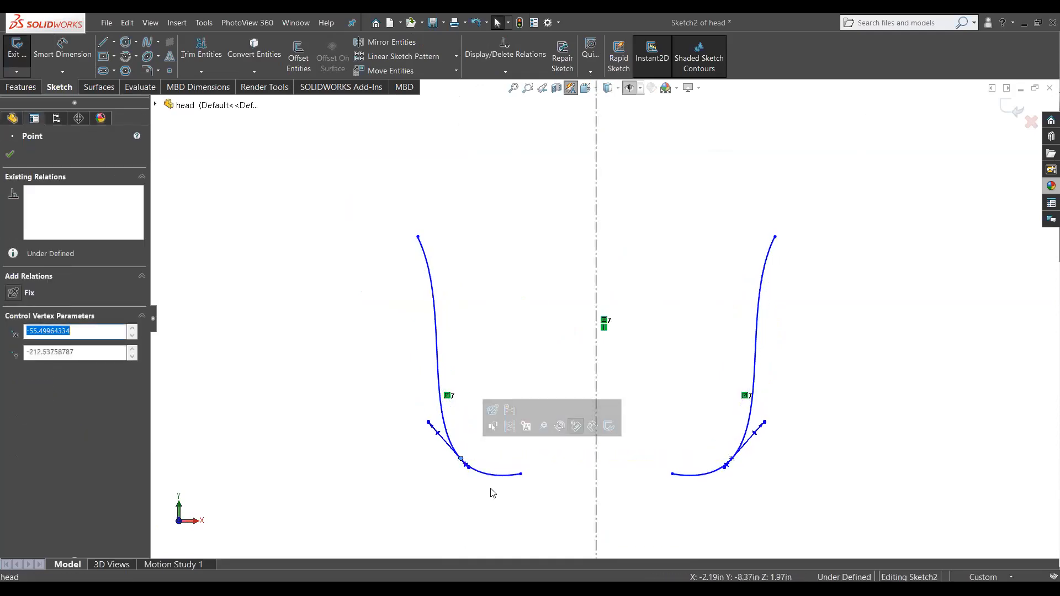
{"action": "left_click", "coordinate": [491, 489]}
Step: Level the splines' lower end tangents and adjust their upper end tangents so the sides run smoothly outward
{"action": "left_click", "coordinate": [521, 474]}
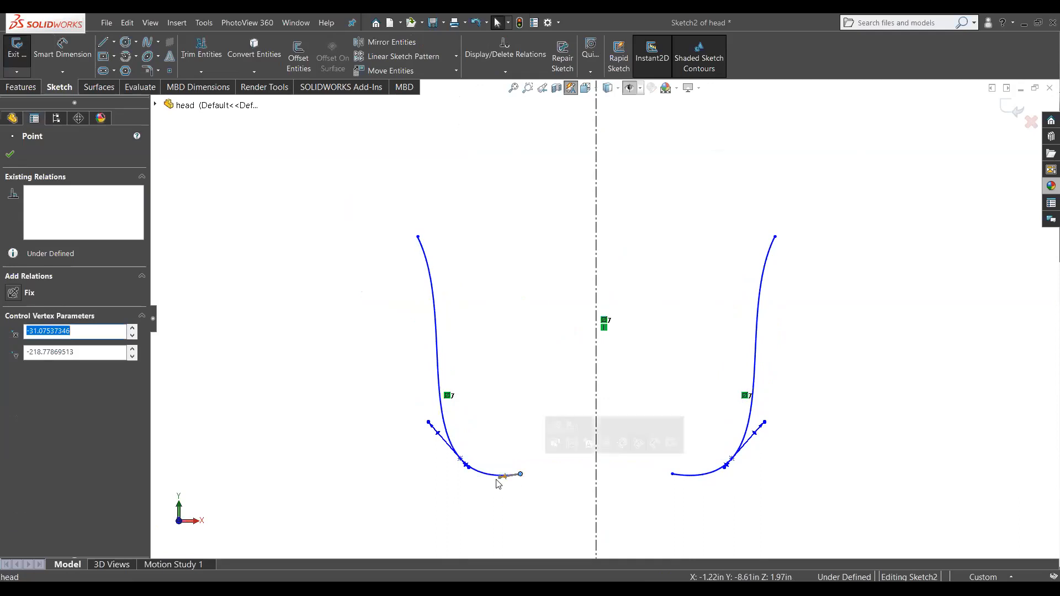
{"action": "left_click_drag", "start_coordinate": [499, 480], "coordinate": [498, 474]}
{"action": "left_click", "coordinate": [417, 426]}
{"action": "left_click_drag", "start_coordinate": [418, 237], "coordinate": [407, 280]}
{"action": "left_click", "coordinate": [470, 303]}
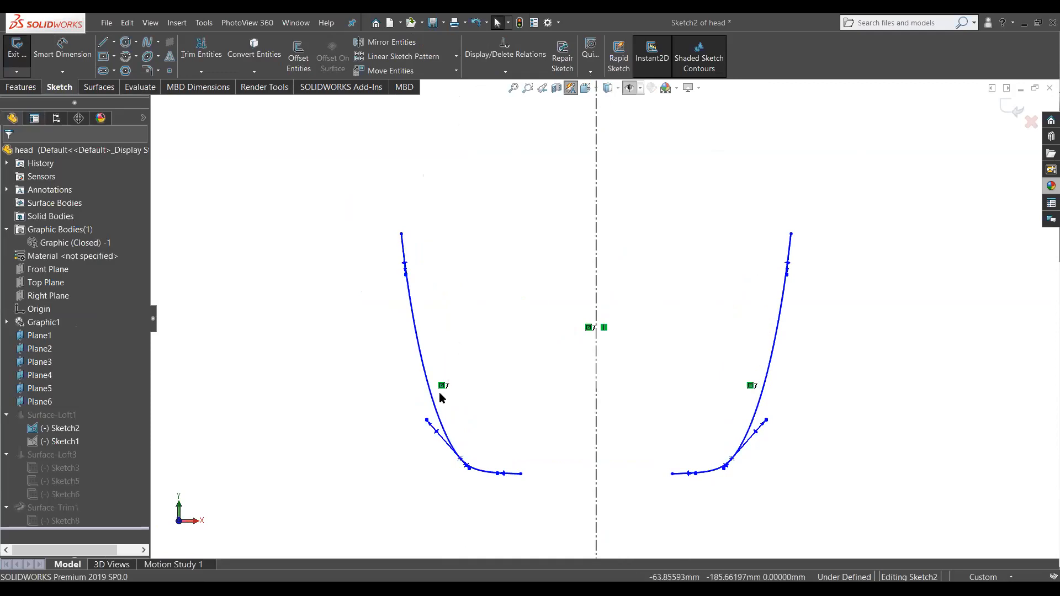
Step: Move the splines' upper ends inward, steepen the middle tangents, round the lower corners and exit Sketch2
{"action": "left_click_drag", "start_coordinate": [402, 234], "coordinate": [413, 234]}
{"action": "left_click_drag", "start_coordinate": [428, 421], "coordinate": [428, 408]}
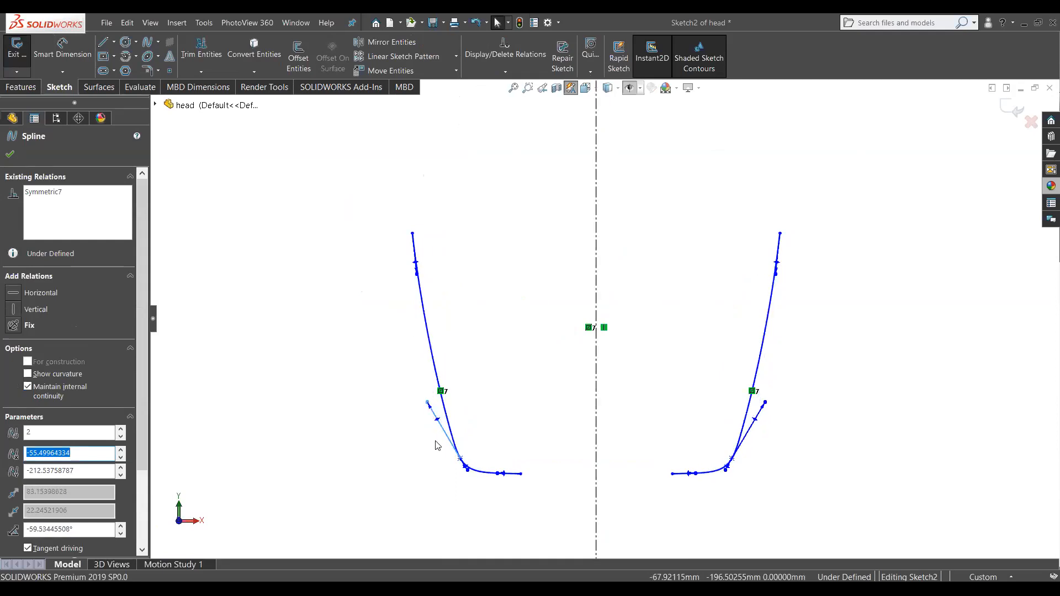
{"action": "left_click", "coordinate": [436, 446]}
{"action": "scroll", "coordinate": [468, 481], "scroll_direction": "down", "scroll_amount": 5}
{"action": "left_click_drag", "start_coordinate": [508, 386], "coordinate": [481, 321]}
{"action": "scroll", "coordinate": [457, 373], "scroll_direction": "up", "scroll_amount": 6}
{"action": "scroll", "coordinate": [846, 290], "scroll_direction": "up", "scroll_amount": 1}
{"action": "scroll", "coordinate": [884, 281], "scroll_direction": "down", "scroll_amount": 1}
{"action": "left_click", "coordinate": [991, 118]}
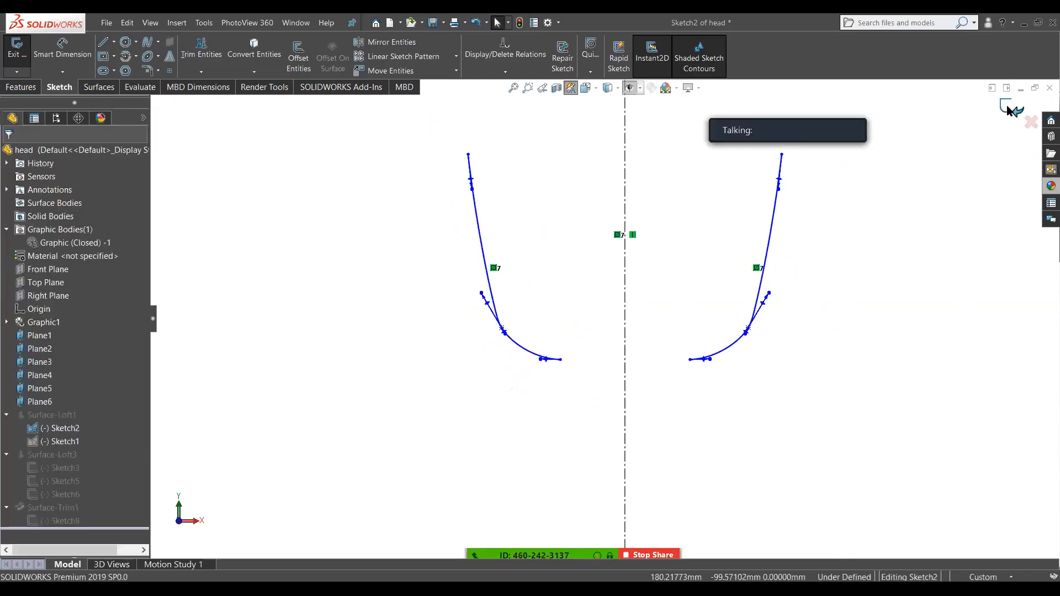
{"action": "left_click", "coordinate": [1015, 108]}
{"action": "middle_click_drag", "start_coordinate": [751, 267], "coordinate": [757, 226]}
{"action": "middle_click_drag", "start_coordinate": [560, 390], "coordinate": [512, 346]}
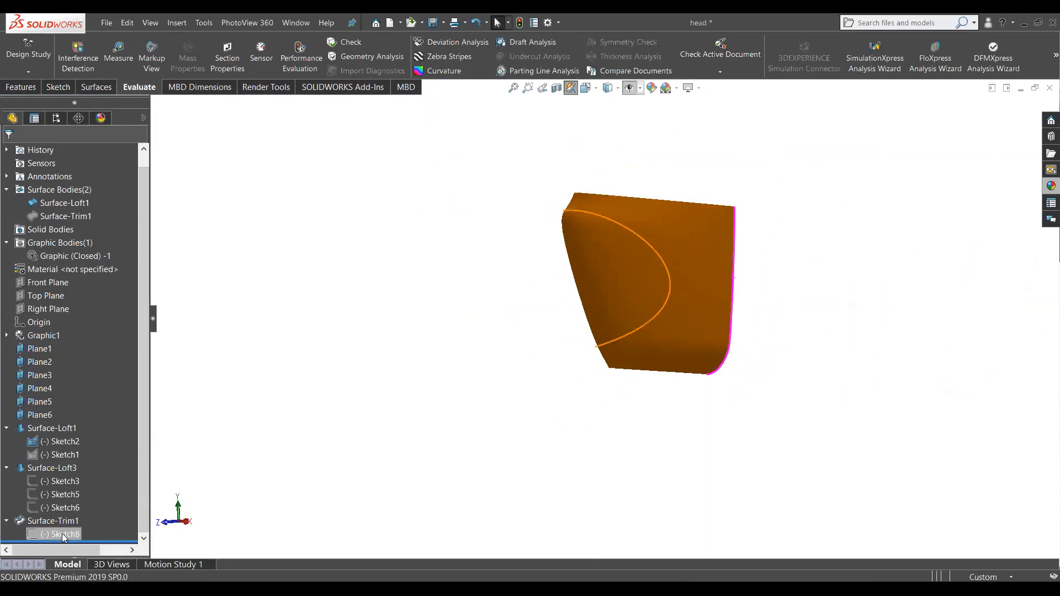
Step: Start a sketch on the Right Plane and draw a Bezier style spline from the chin tip, around the side, to the surface's upper front corner
{"action": "left_click", "coordinate": [47, 309]}
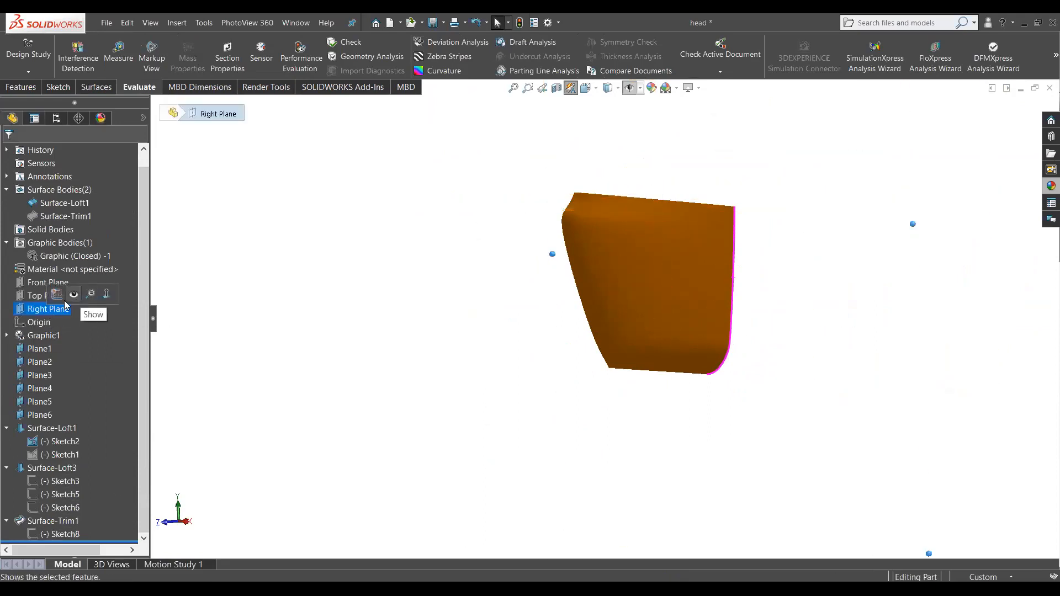
{"action": "left_click", "coordinate": [106, 294]}
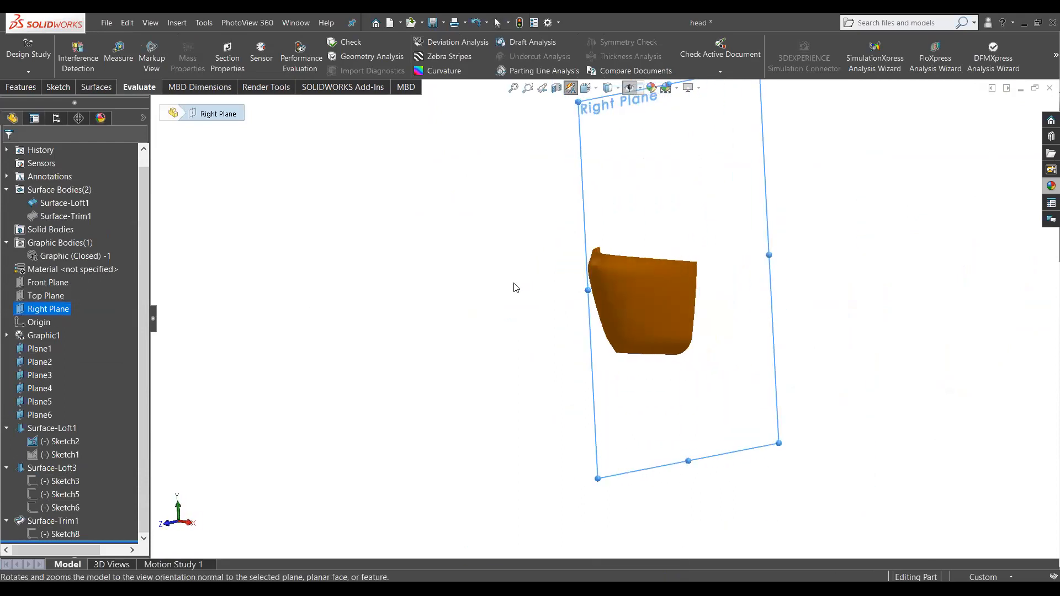
{"action": "right_click", "coordinate": [24, 310]}
{"action": "left_click", "coordinate": [34, 291]}
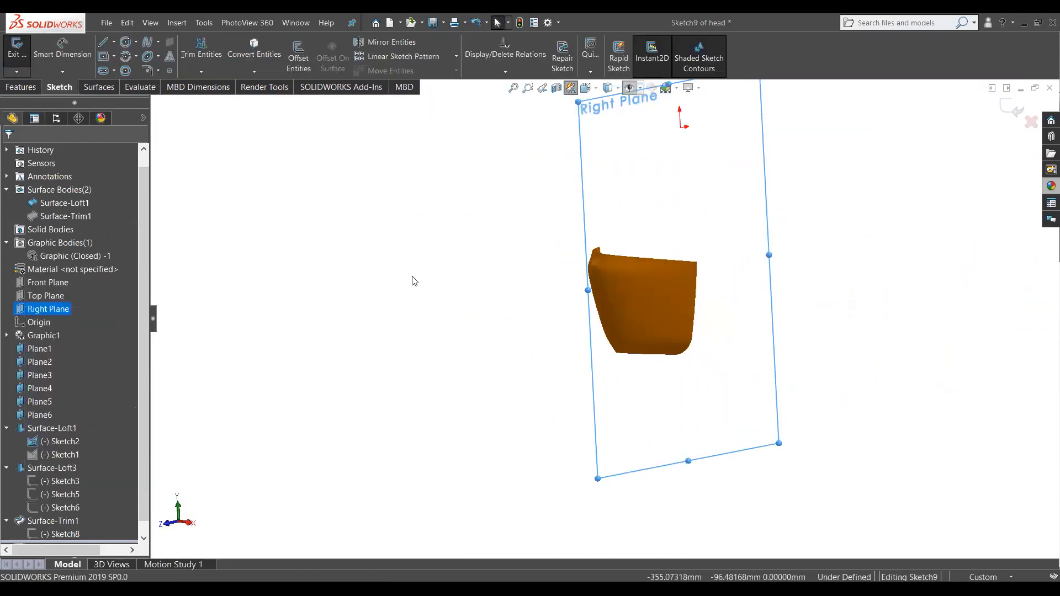
{"action": "left_click", "coordinate": [158, 42]}
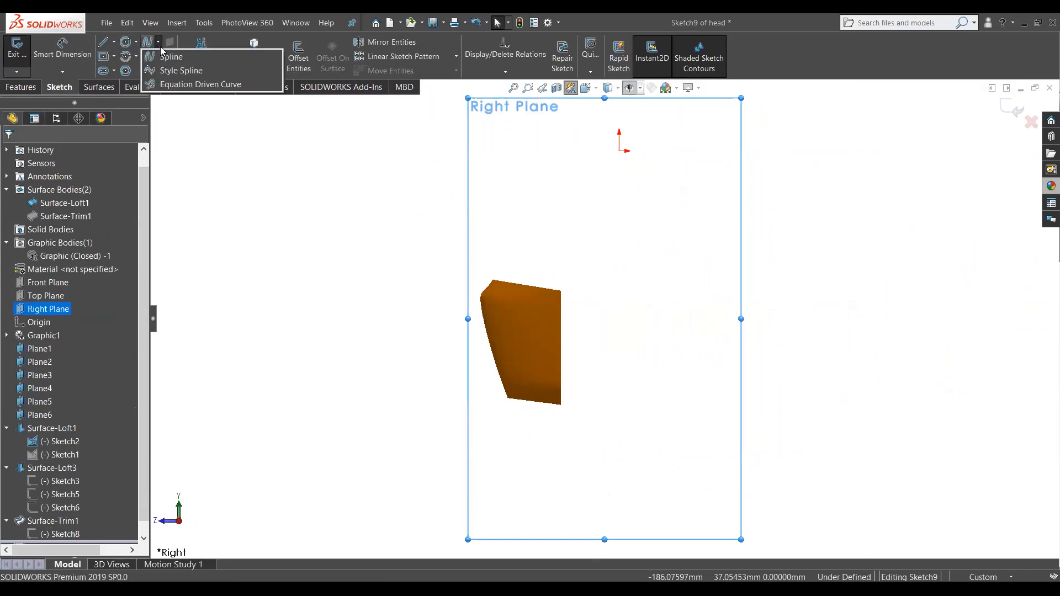
{"action": "left_click", "coordinate": [174, 70]}
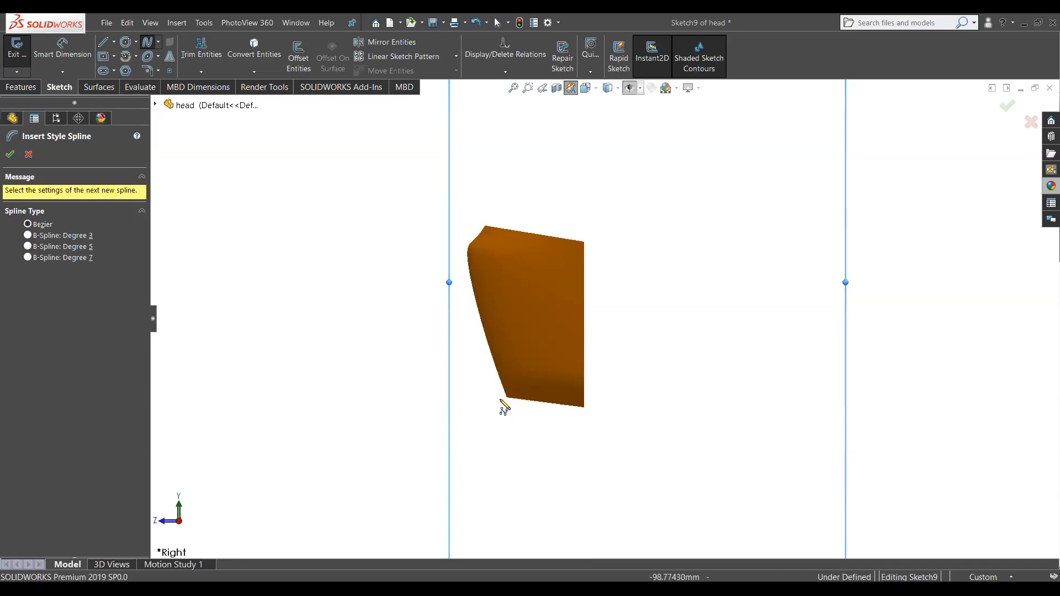
{"action": "left_click", "coordinate": [497, 398]}
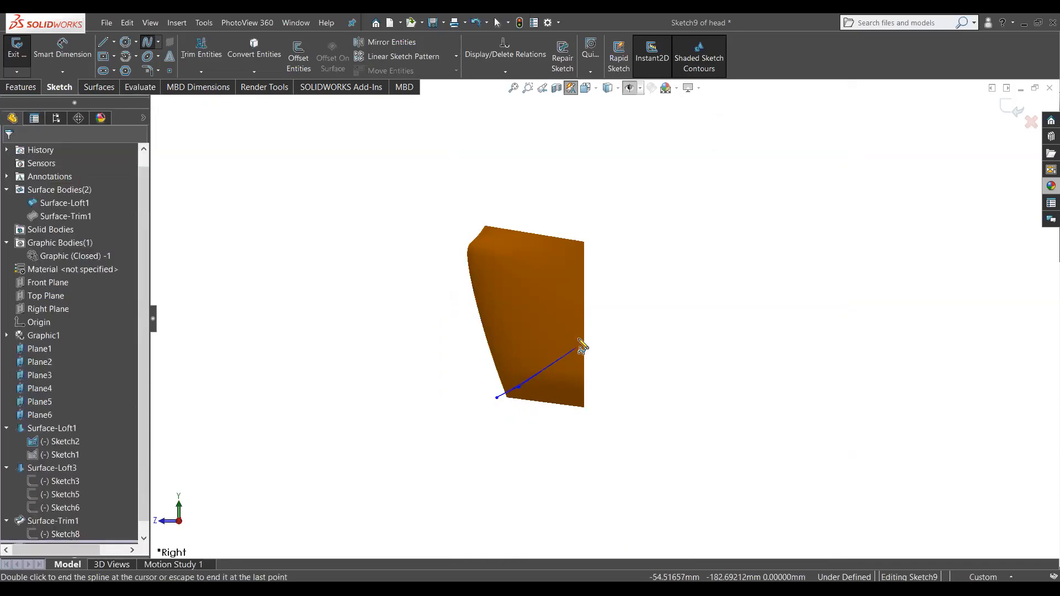
{"action": "left_click", "coordinate": [575, 376]}
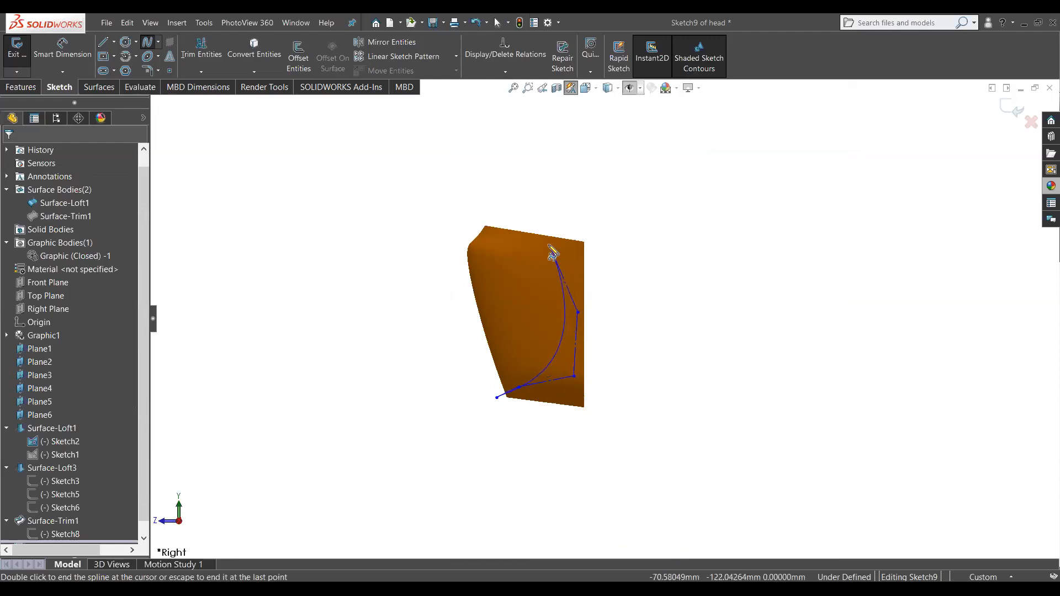
{"action": "double_click", "coordinate": [486, 228]}
Step: Move the style spline's upper control vertex outward beyond the surface's rear edge to bulge the upper curve
{"action": "scroll", "coordinate": [550, 251], "scroll_direction": "down", "scroll_amount": 4}
{"action": "left_click_drag", "start_coordinate": [551, 246], "coordinate": [698, 274]}
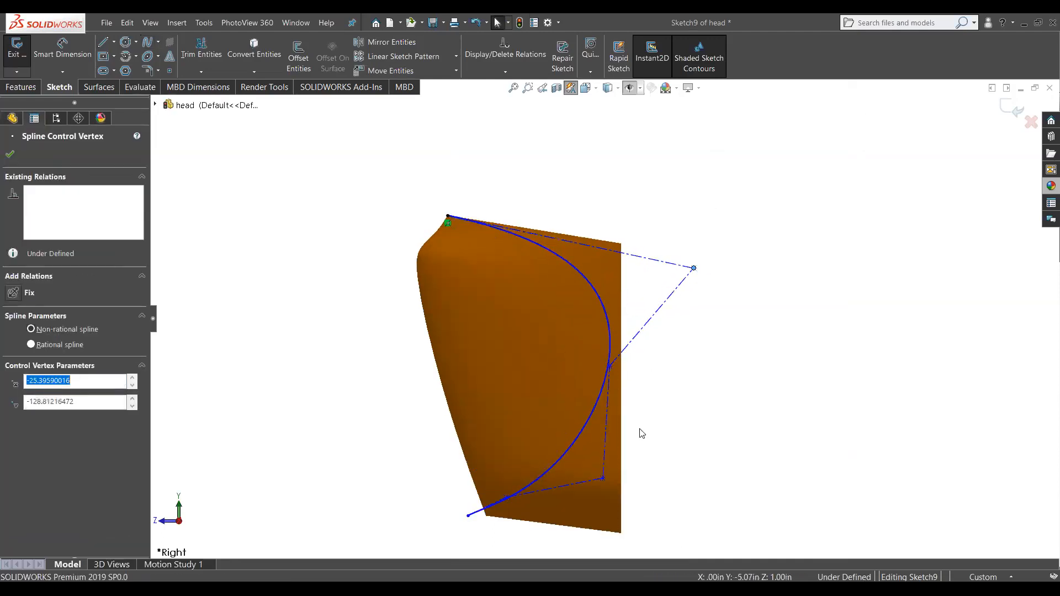
{"action": "scroll", "coordinate": [522, 279], "scroll_direction": "down", "scroll_amount": 5}
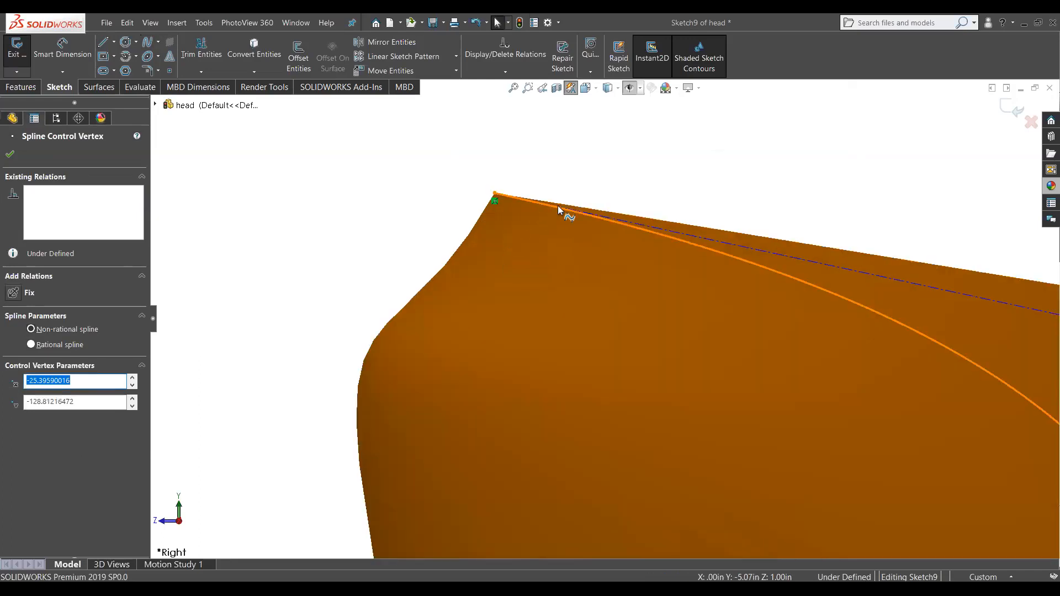
{"action": "scroll", "coordinate": [664, 315], "scroll_direction": "up", "scroll_amount": 6}
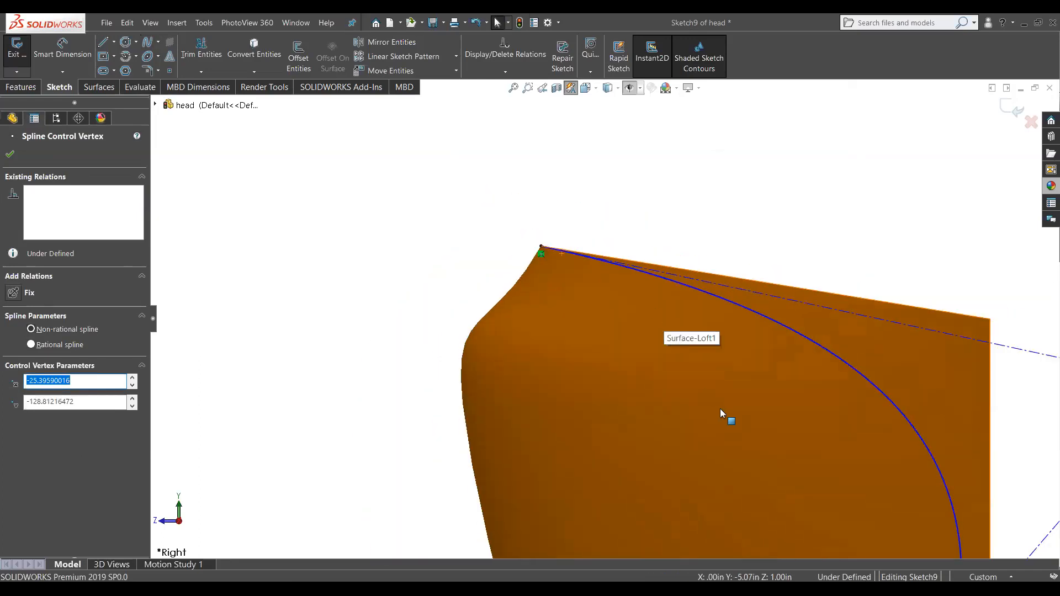
{"action": "scroll", "coordinate": [655, 343], "scroll_direction": "down", "scroll_amount": 5}
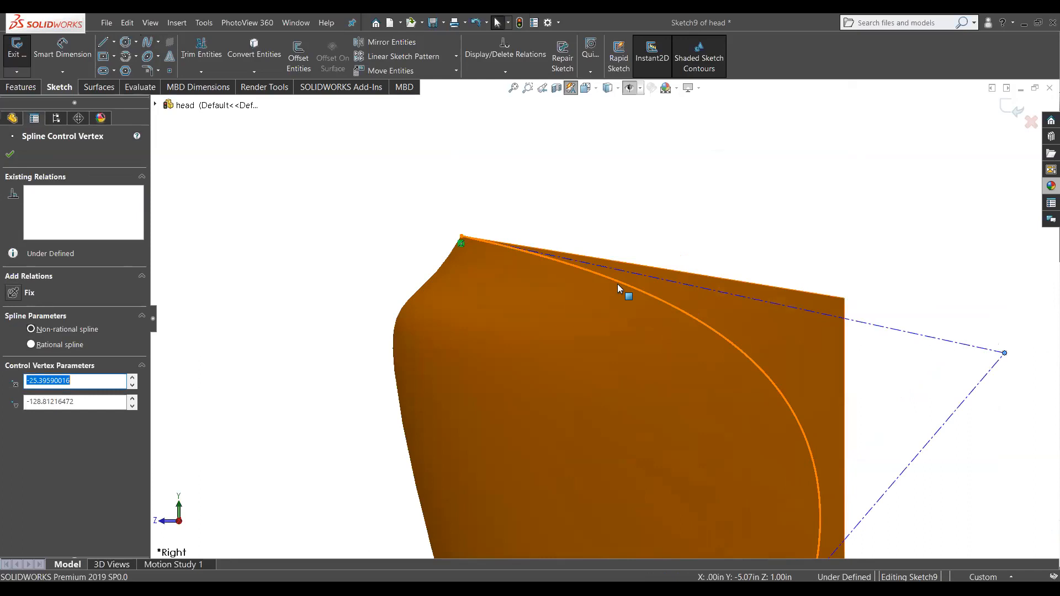
{"action": "scroll", "coordinate": [606, 293], "scroll_direction": "up", "scroll_amount": 5}
{"action": "middle_click_drag", "start_coordinate": [592, 486], "coordinate": [644, 376], "text": "ctrl"}
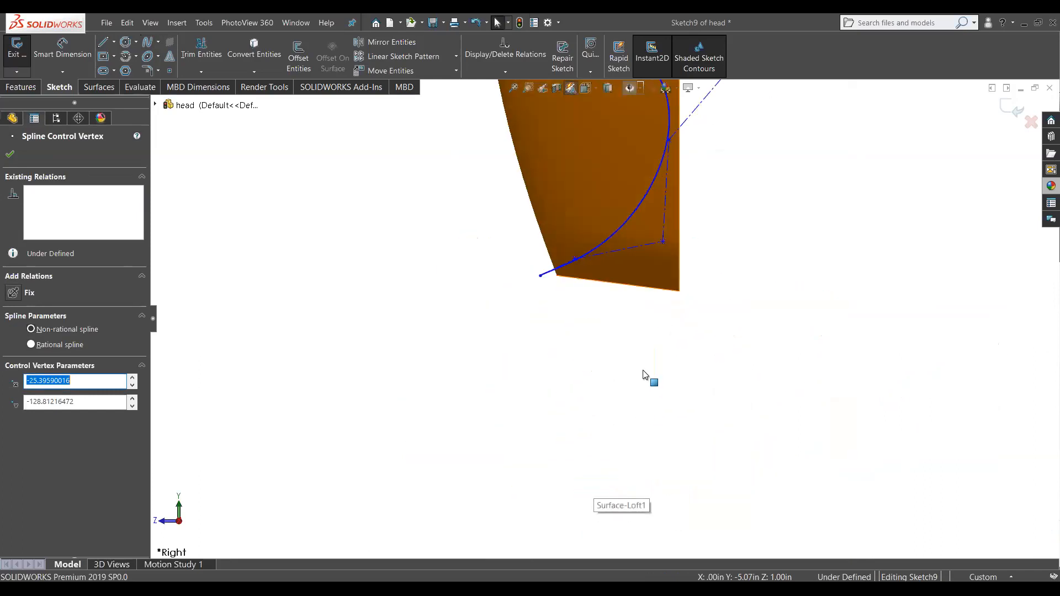
Step: Move the style spline's lower rear and chin control vertices so the curve follows the surface's bottom edge
{"action": "left_click_drag", "start_coordinate": [663, 245], "coordinate": [692, 301]}
{"action": "left_click", "coordinate": [557, 293]}
{"action": "left_click_drag", "start_coordinate": [540, 276], "coordinate": [618, 279]}
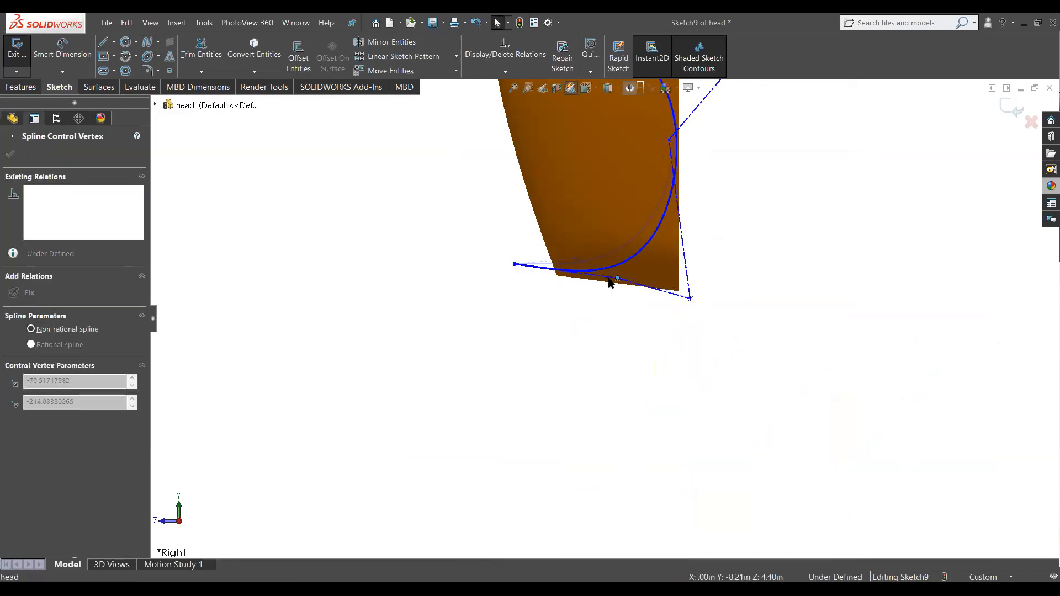
{"action": "left_click", "coordinate": [658, 306]}
{"action": "scroll", "coordinate": [664, 305], "scroll_direction": "up", "scroll_amount": 3}
{"action": "scroll", "coordinate": [660, 301], "scroll_direction": "down", "scroll_amount": 2}
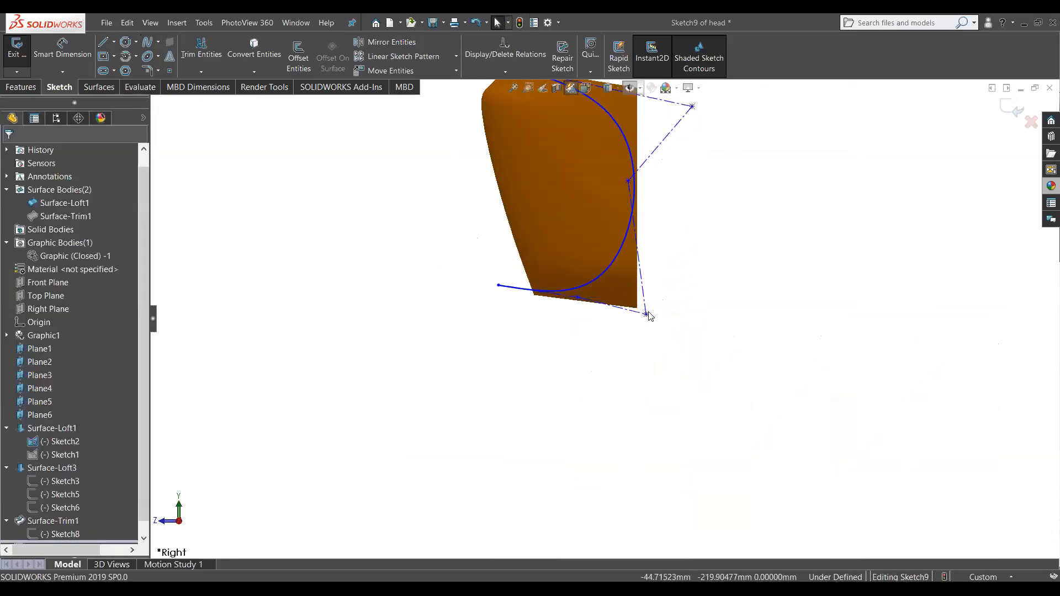
Step: Pull the lower rear control vertex farther down and outward, move the middle vertex inward, and fine-tune the chin vertex
{"action": "left_click_drag", "start_coordinate": [646, 315], "coordinate": [713, 377]}
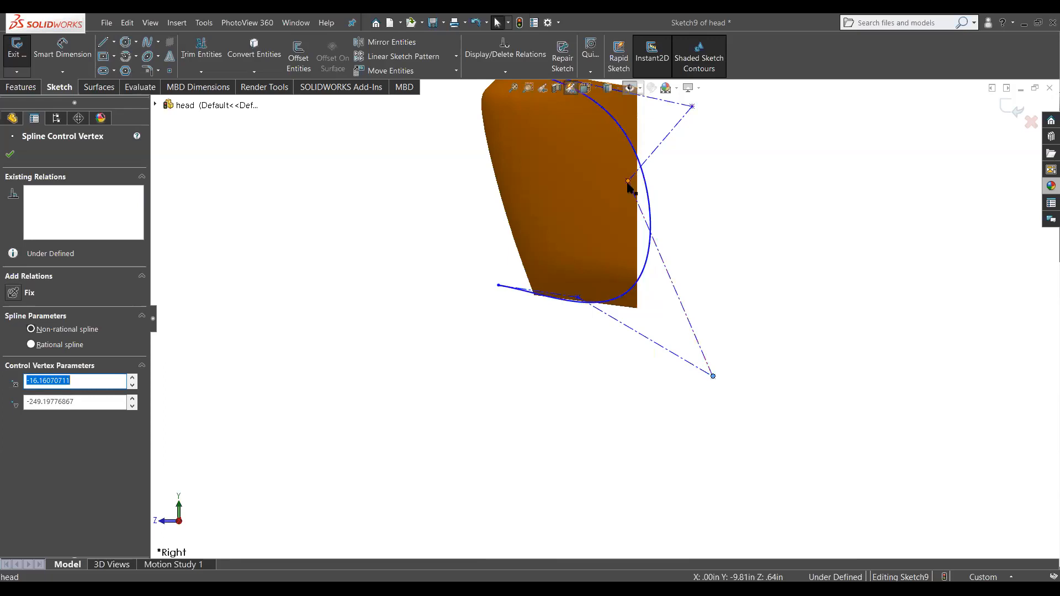
{"action": "left_click_drag", "start_coordinate": [628, 181], "coordinate": [579, 157]}
{"action": "scroll", "coordinate": [599, 274], "scroll_direction": "up", "scroll_amount": 3}
{"action": "scroll", "coordinate": [599, 273], "scroll_direction": "down", "scroll_amount": 2}
{"action": "scroll", "coordinate": [535, 337], "scroll_direction": "down", "scroll_amount": 1}
{"action": "scroll", "coordinate": [535, 336], "scroll_direction": "up", "scroll_amount": 1}
{"action": "scroll", "coordinate": [539, 333], "scroll_direction": "down", "scroll_amount": 1}
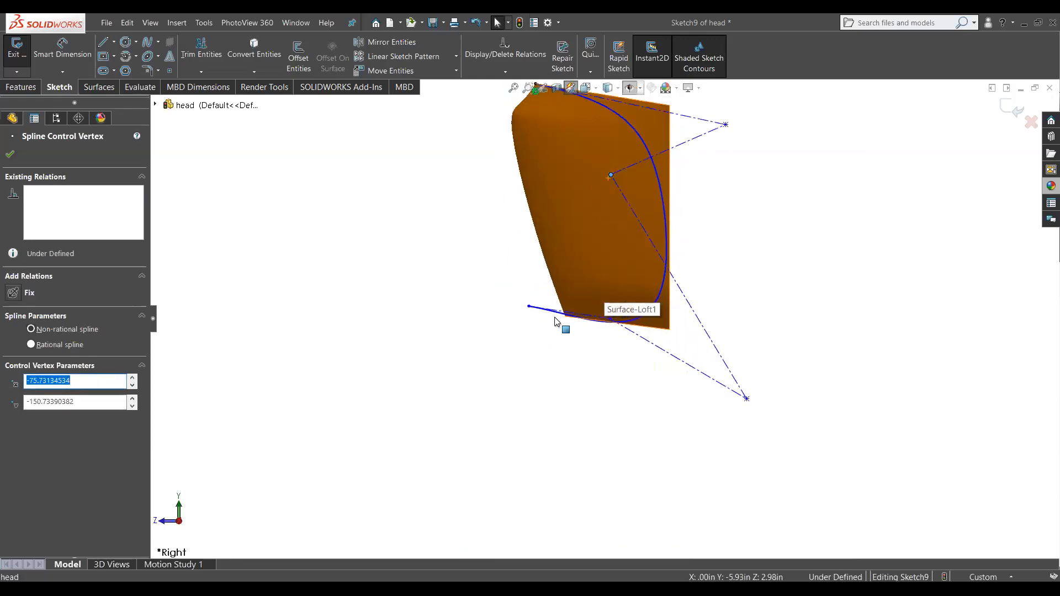
{"action": "scroll", "coordinate": [557, 322], "scroll_direction": "down", "scroll_amount": 2}
{"action": "mouse_move", "coordinate": [670, 322]}
{"action": "left_mouse_down"}
{"action": "mouse_move", "coordinate": [682, 308]}
{"action": "mouse_move", "coordinate": [672, 315]}
{"action": "left_mouse_up"}
{"action": "middle_click_drag", "start_coordinate": [672, 315], "coordinate": [619, 309]}
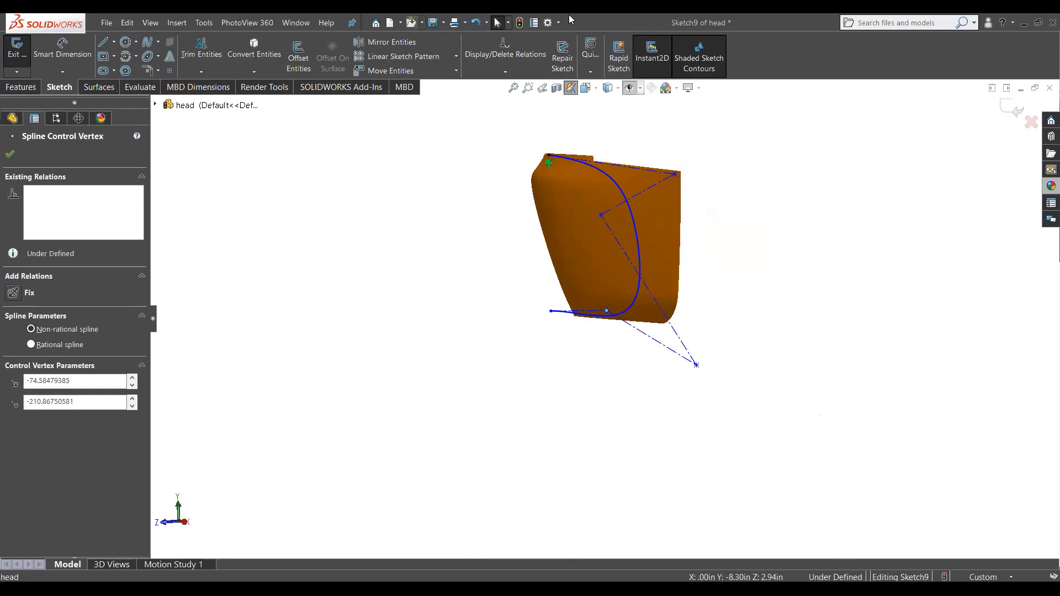
Step: Trim the Surface-Loft1 surface with the style spline sketch, keeping the front portion around nose and chin
{"action": "left_click", "coordinate": [97, 87]}
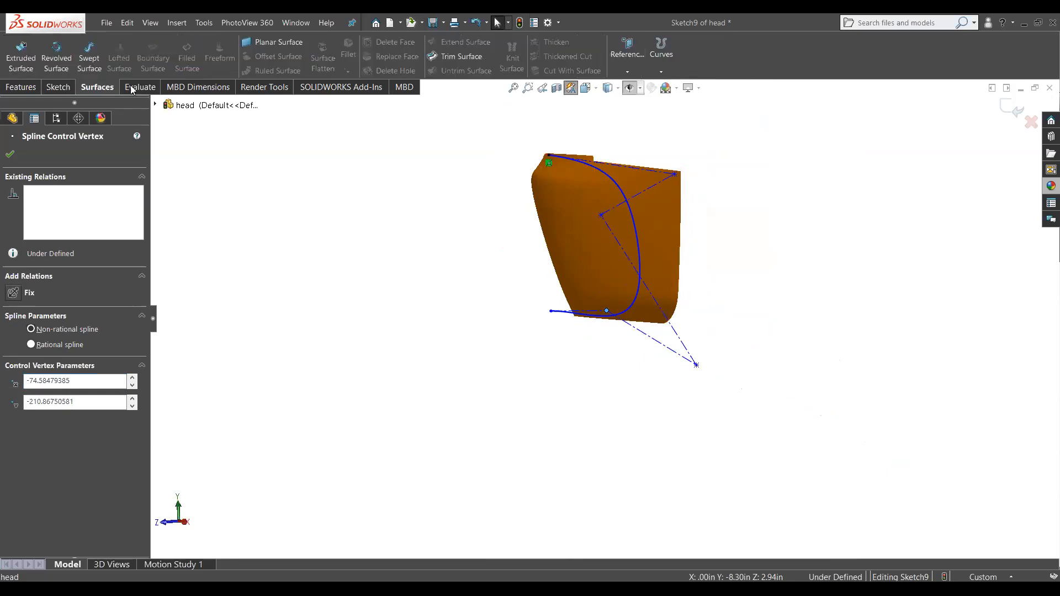
{"action": "left_click", "coordinate": [461, 58]}
{"action": "left_click", "coordinate": [672, 222]}
{"action": "middle_click_drag", "start_coordinate": [678, 188], "coordinate": [724, 185]}
{"action": "left_click", "coordinate": [10, 155]}
{"action": "mouse_move", "coordinate": [260, 180]}
{"action": "middle_mouse_down"}
{"action": "mouse_move", "coordinate": [502, 199]}
{"action": "mouse_move", "coordinate": [617, 132]}
{"action": "mouse_move", "coordinate": [563, 144]}
{"action": "mouse_move", "coordinate": [509, 190]}
{"action": "mouse_move", "coordinate": [459, 163]}
{"action": "mouse_move", "coordinate": [387, 308]}
{"action": "mouse_move", "coordinate": [424, 230]}
{"action": "mouse_move", "coordinate": [471, 168]}
{"action": "mouse_move", "coordinate": [499, 168]}
{"action": "mouse_move", "coordinate": [497, 221]}
{"action": "middle_mouse_up"}
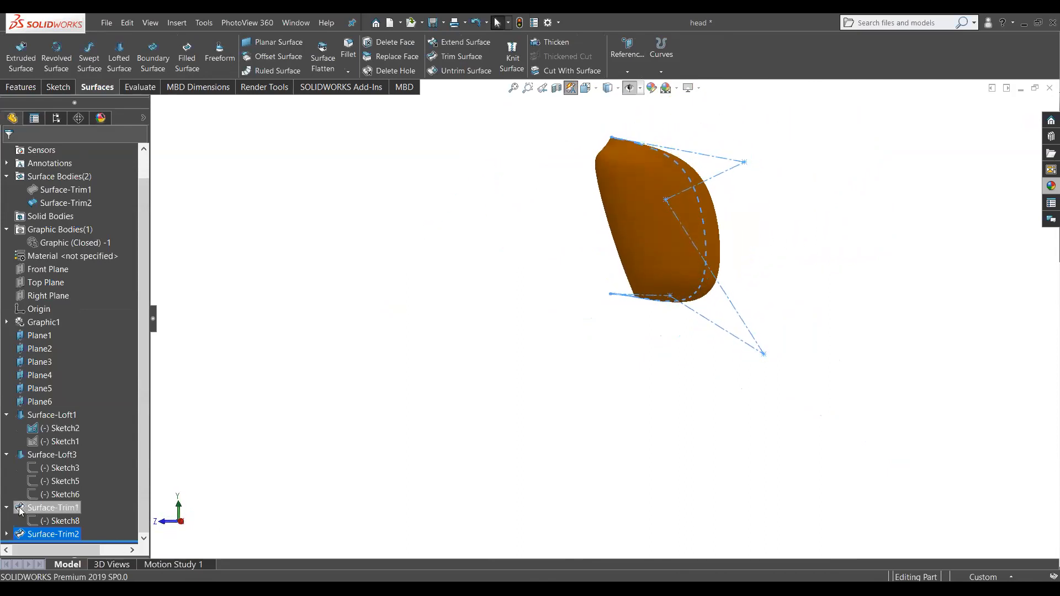
Step: Edit Surface-Trim2's Sketch9, pull the control vertex near the chin downward and slightly rearward, and exit the sketch
{"action": "right_click", "coordinate": [28, 533]}
{"action": "left_click", "coordinate": [466, 370]}
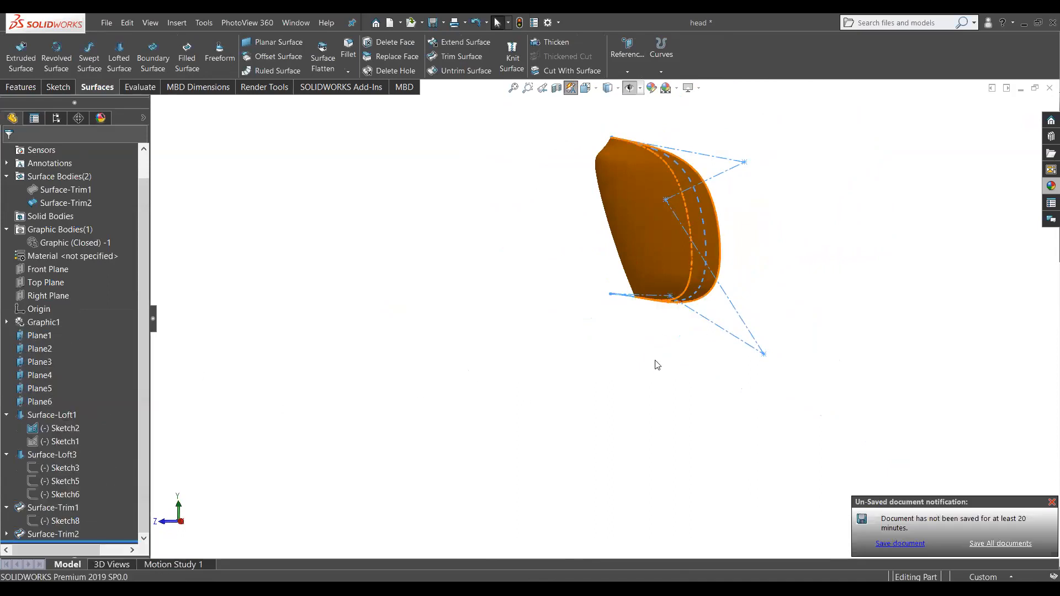
{"action": "left_click", "coordinate": [6, 534]}
{"action": "left_click", "coordinate": [58, 534]}
{"action": "left_click", "coordinate": [63, 496]}
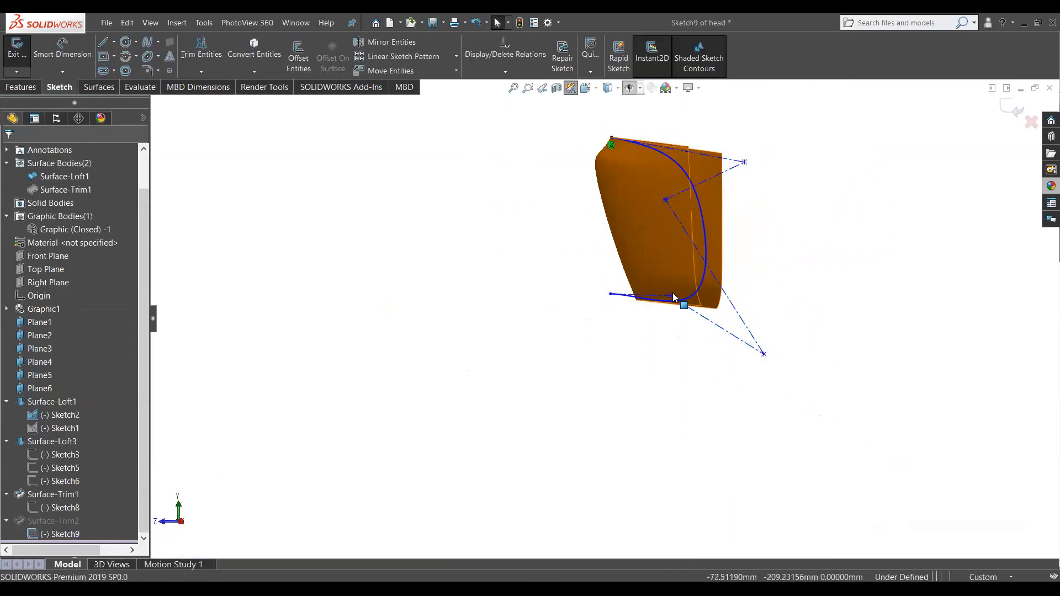
{"action": "left_click_drag", "start_coordinate": [673, 298], "coordinate": [690, 318]}
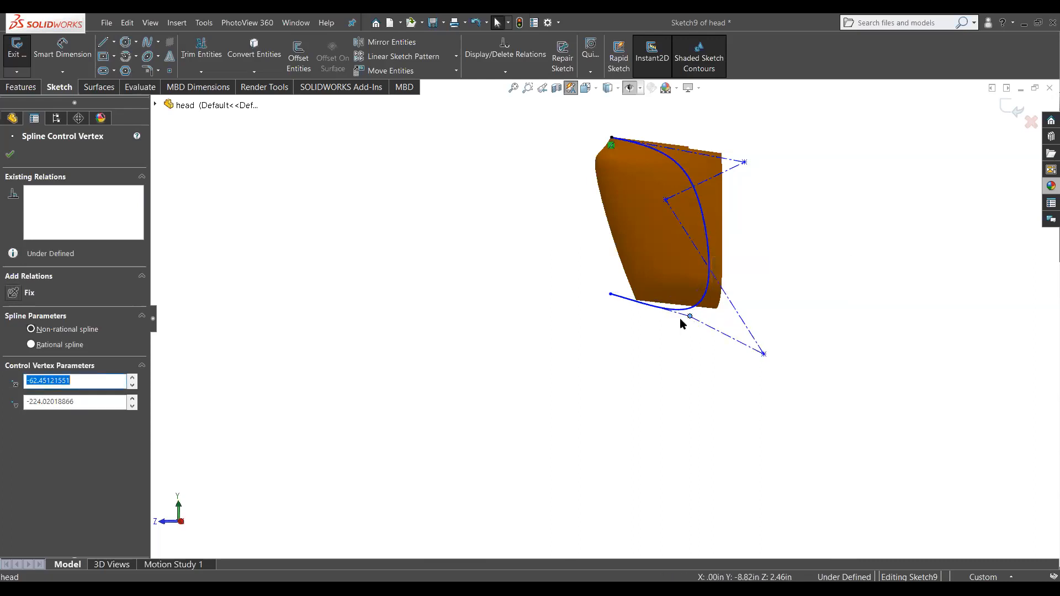
{"action": "left_click", "coordinate": [1012, 110]}
{"action": "mouse_move", "coordinate": [941, 158]}
{"action": "middle_mouse_down"}
{"action": "mouse_move", "coordinate": [797, 242]}
{"action": "mouse_move", "coordinate": [770, 330]}
{"action": "mouse_move", "coordinate": [786, 144]}
{"action": "mouse_move", "coordinate": [752, 273]}
{"action": "middle_mouse_up"}
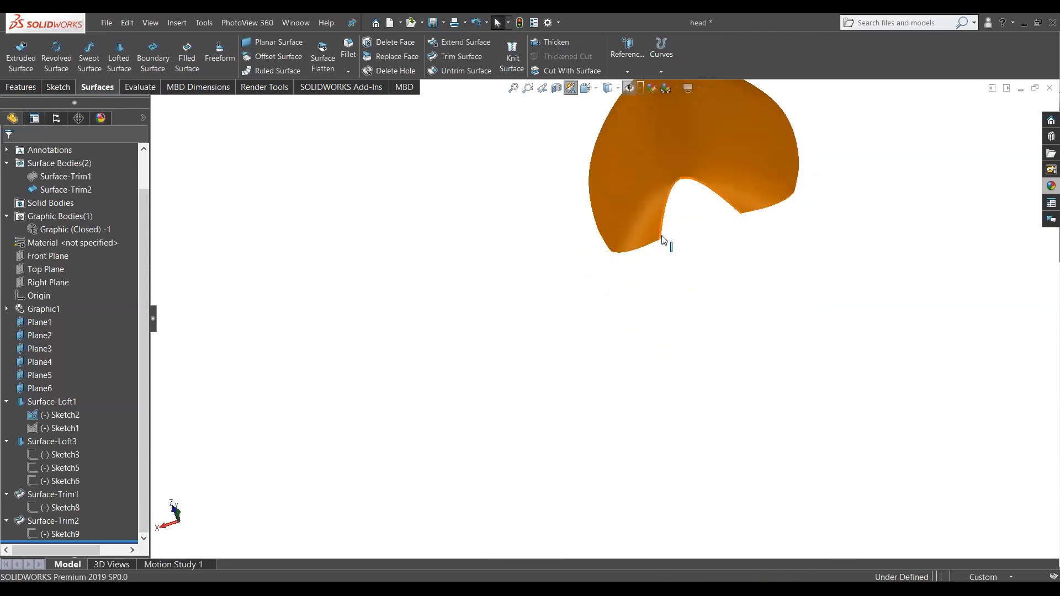
Step: Show the hidden head graphic body, Graphic (Closed) -1, together with the trimmed mask surface
{"action": "middle_click_drag", "start_coordinate": [655, 242], "coordinate": [661, 469]}
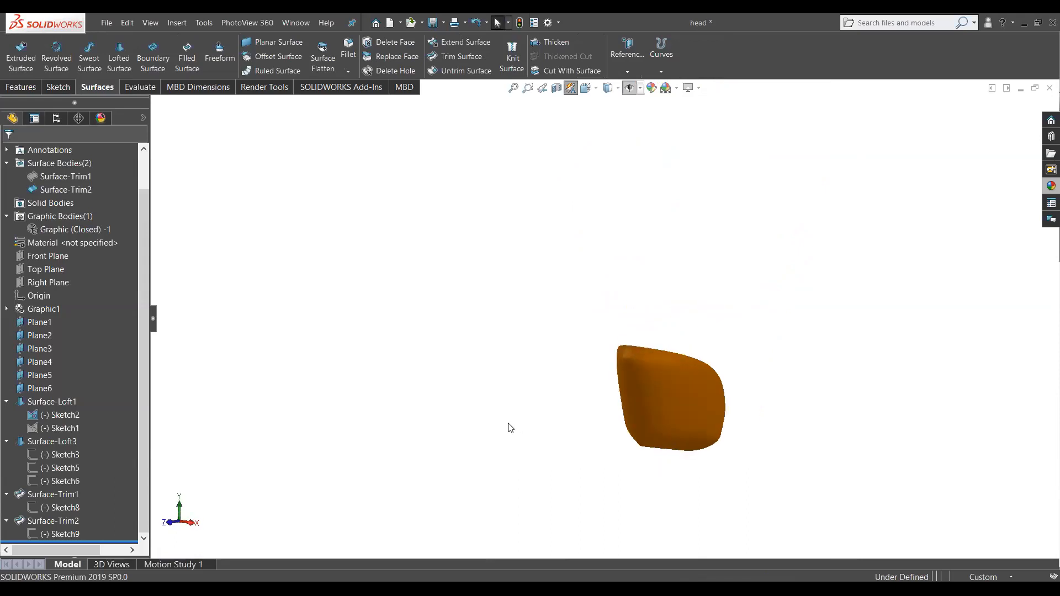
{"action": "right_click", "coordinate": [55, 229]}
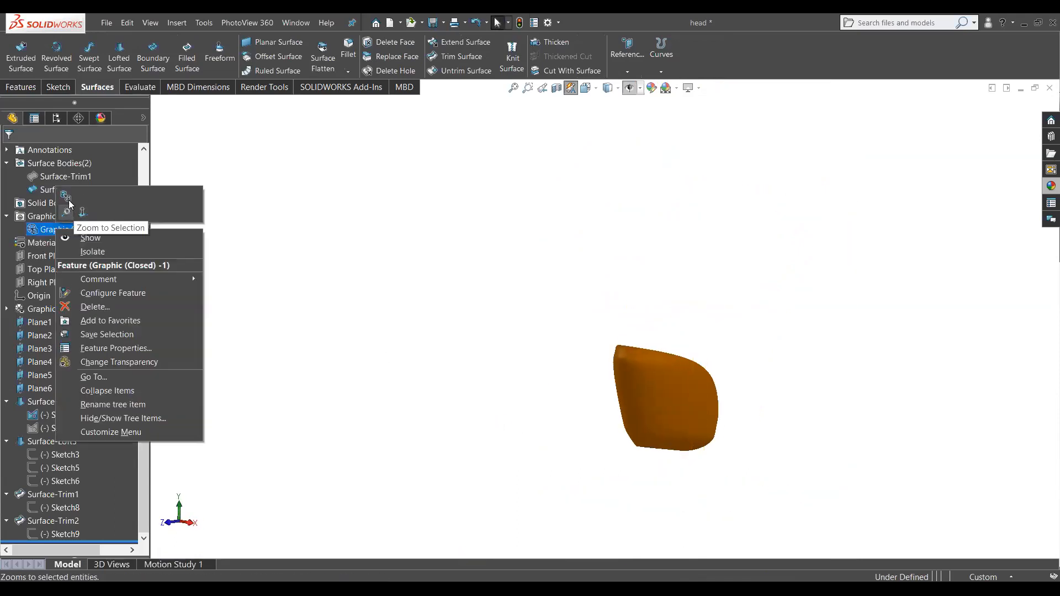
{"action": "left_click", "coordinate": [90, 238]}
{"action": "middle_click_drag", "start_coordinate": [453, 264], "coordinate": [635, 403]}
{"action": "scroll", "coordinate": [687, 317], "scroll_direction": "down", "scroll_amount": 5}
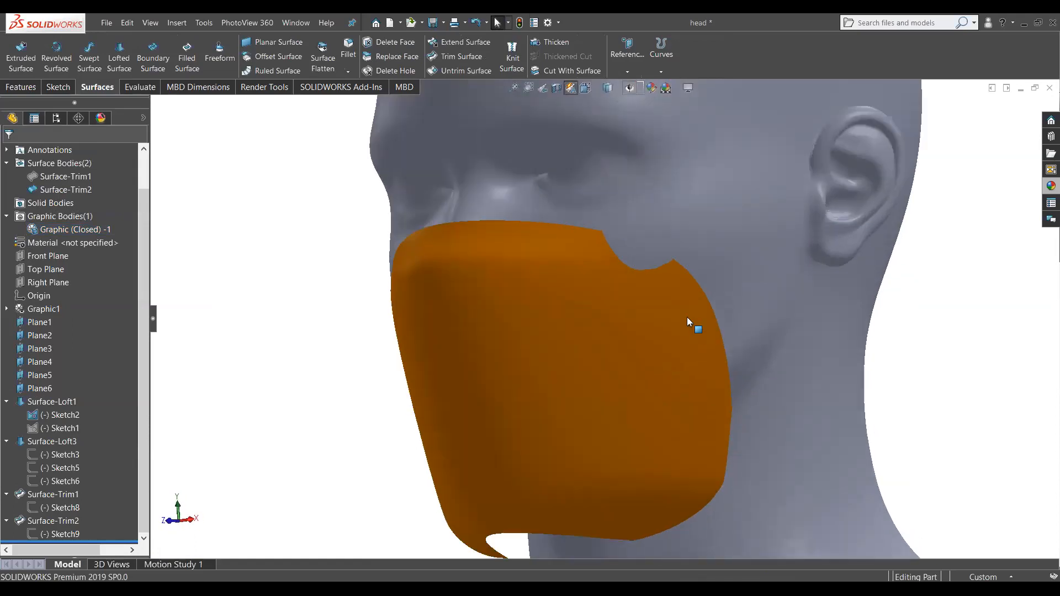
Step: Open Surface-Loft1's Sketch2 for editing and orient the model to the front view
{"action": "middle_click_drag", "start_coordinate": [687, 317], "coordinate": [622, 236]}
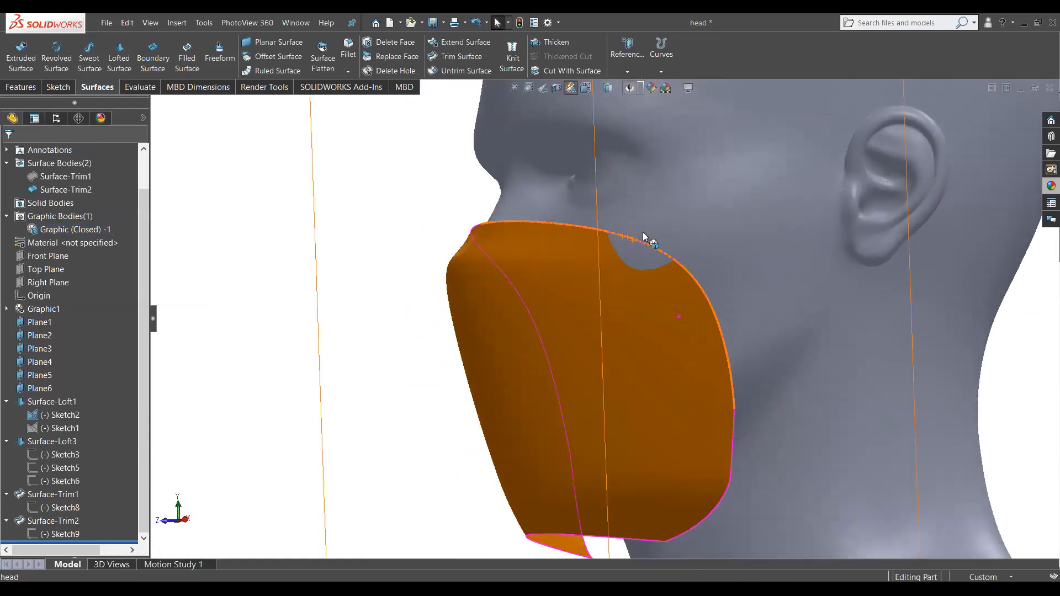
{"action": "scroll", "coordinate": [659, 322], "scroll_direction": "up", "scroll_amount": 2}
{"action": "middle_click_drag", "start_coordinate": [628, 376], "coordinate": [732, 499]}
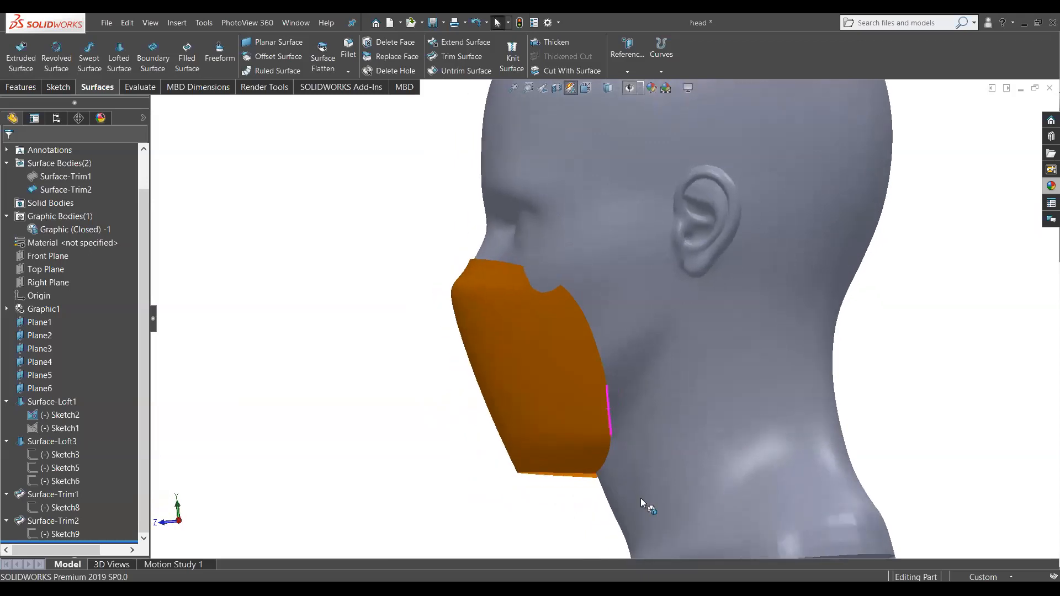
{"action": "scroll", "coordinate": [582, 379], "scroll_direction": "down", "scroll_amount": 1}
{"action": "middle_click_drag", "start_coordinate": [582, 379], "coordinate": [525, 402]}
{"action": "scroll", "coordinate": [524, 402], "scroll_direction": "up", "scroll_amount": 1}
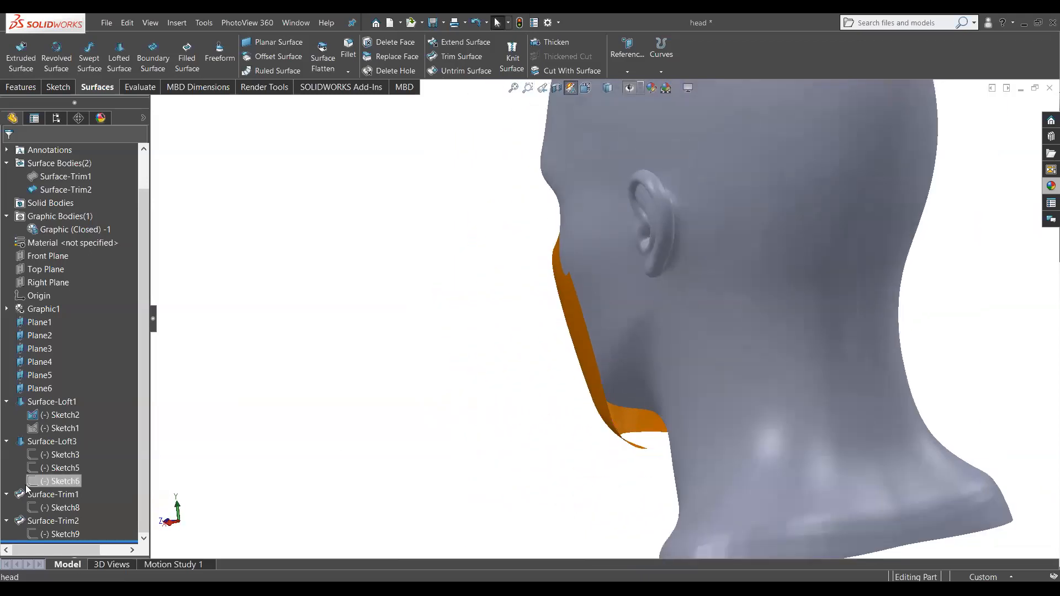
{"action": "left_click", "coordinate": [53, 421]}
{"action": "left_click", "coordinate": [60, 385]}
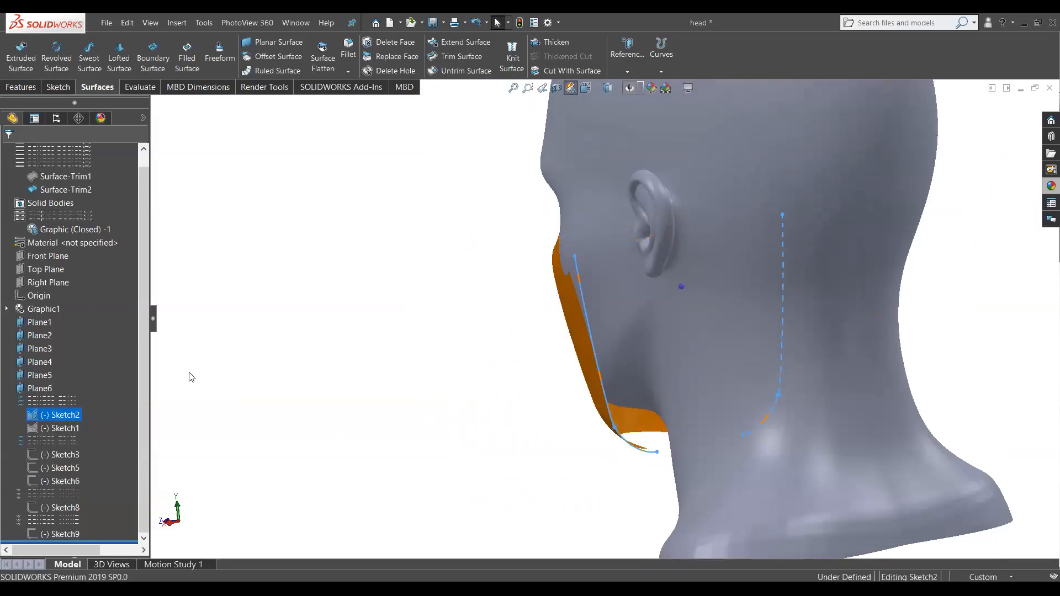
{"action": "middle_click_drag", "start_coordinate": [553, 374], "coordinate": [550, 379]}
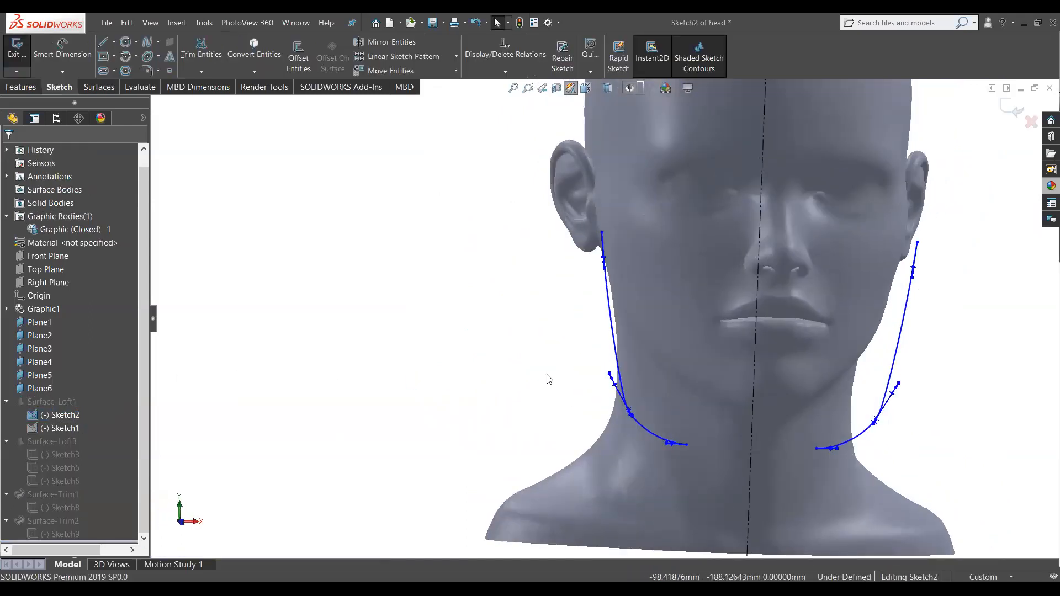
{"action": "key", "text": "space"}
{"action": "left_click", "coordinate": [552, 380]}
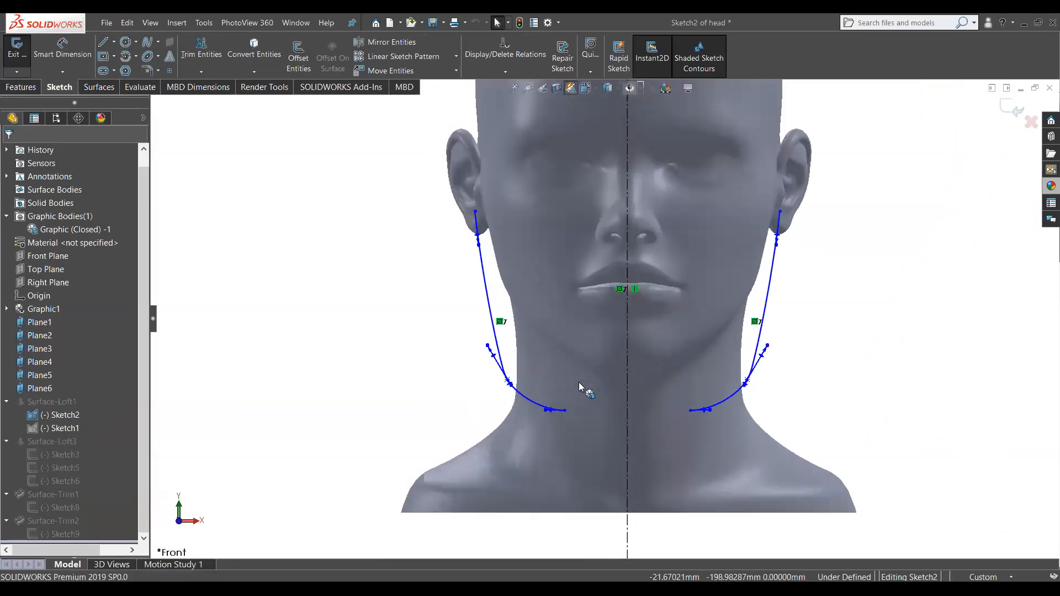
Step: Try moving the left spline's lower end inward and its middle point upward, and undo both moves
{"action": "scroll", "coordinate": [579, 384], "scroll_direction": "down", "scroll_amount": 2}
{"action": "left_click_drag", "start_coordinate": [564, 415], "coordinate": [599, 399]}
{"action": "mouse_move", "coordinate": [493, 380]}
{"action": "left_mouse_down"}
{"action": "mouse_move", "coordinate": [532, 353]}
{"action": "mouse_move", "coordinate": [497, 313]}
{"action": "mouse_move", "coordinate": [511, 298]}
{"action": "left_mouse_up"}
{"action": "left_click", "coordinate": [440, 340]}
{"action": "key", "text": "ctrl+z"}
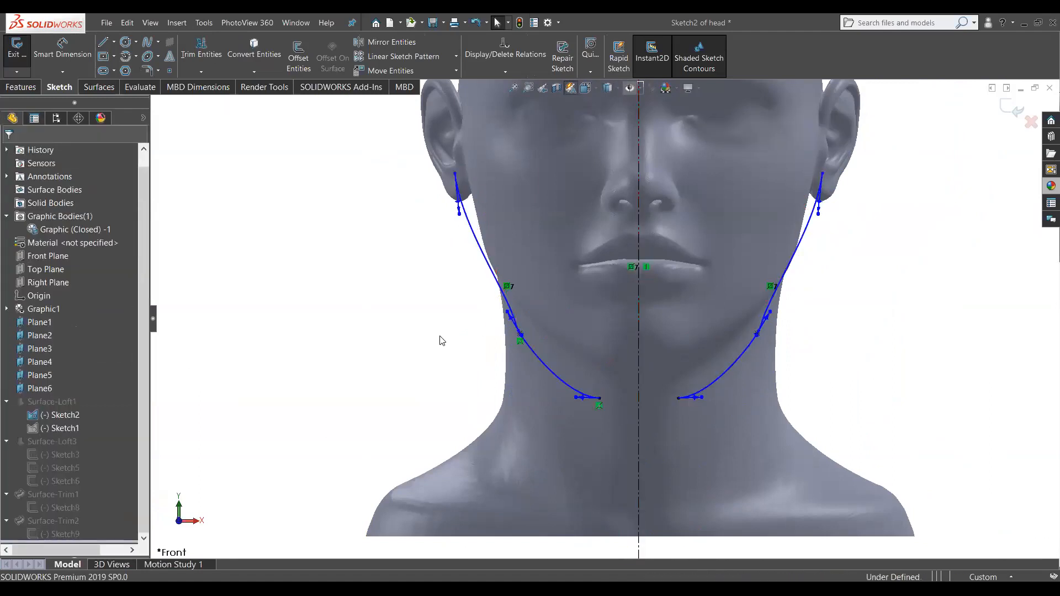
{"action": "key", "text": "ctrl+z"}
{"action": "left_click", "coordinate": [457, 382]}
{"action": "key", "text": "ctrl+z"}
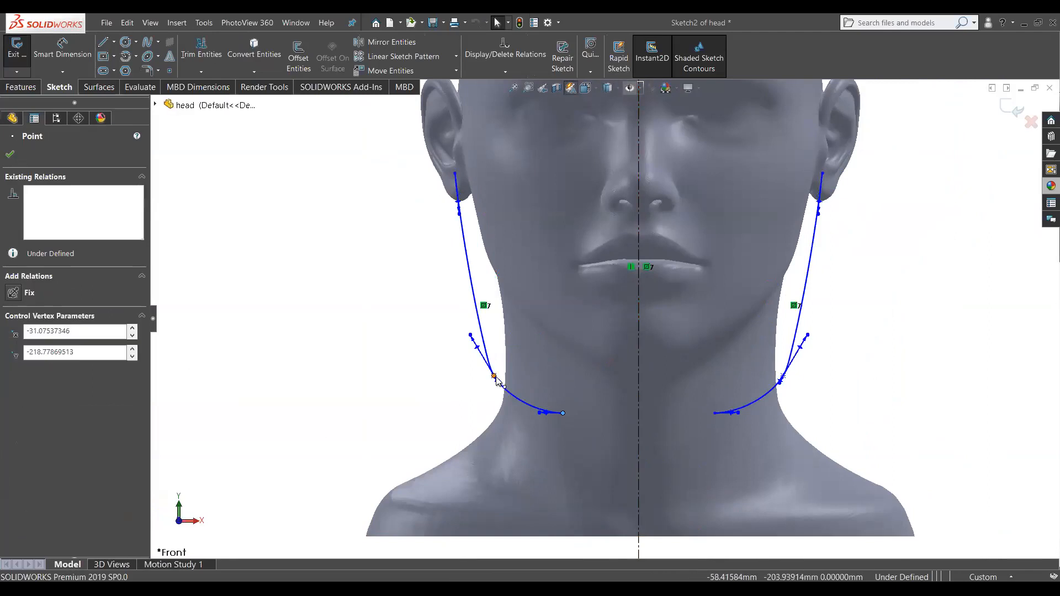
Step: Move the left spline's lower end and middle point inward toward the neck, and swing the middle tangency handle outward
{"action": "mouse_move", "coordinate": [494, 377]}
{"action": "left_mouse_down"}
{"action": "mouse_move", "coordinate": [493, 343]}
{"action": "mouse_move", "coordinate": [493, 359]}
{"action": "left_mouse_up"}
{"action": "left_click_drag", "start_coordinate": [563, 413], "coordinate": [599, 396]}
{"action": "left_click_drag", "start_coordinate": [492, 360], "coordinate": [526, 379]}
{"action": "left_click_drag", "start_coordinate": [498, 328], "coordinate": [473, 327]}
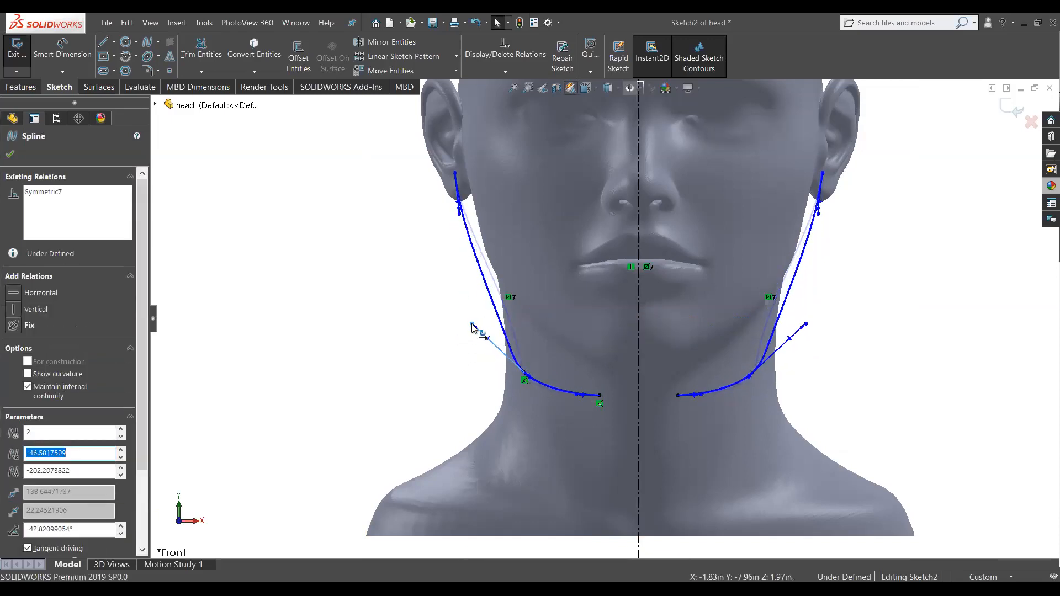
{"action": "left_click", "coordinate": [440, 348]}
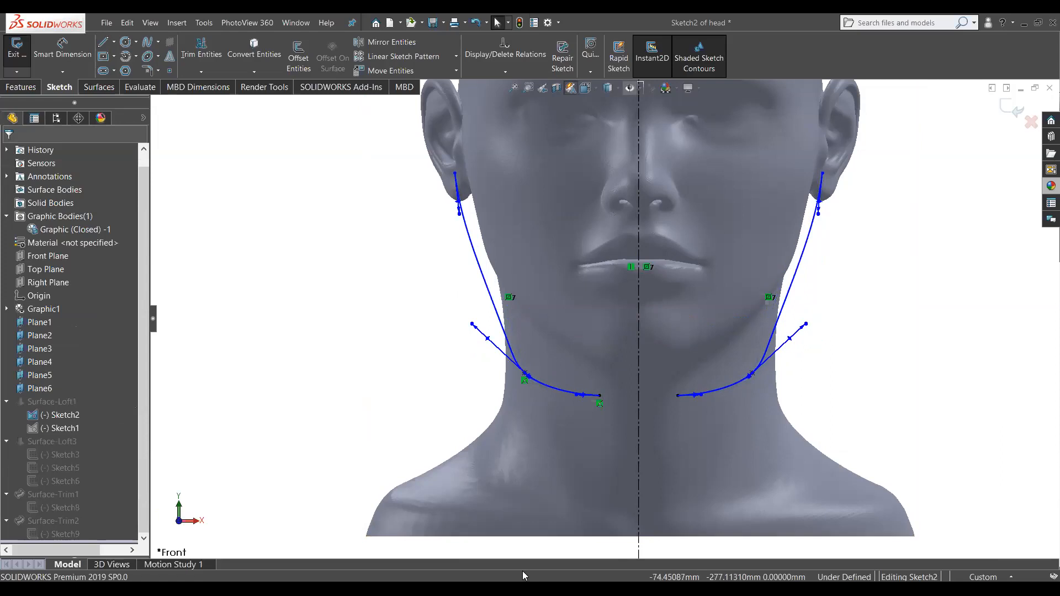
Step: Delete the coincident relation that holds the left spline's middle point in place
{"action": "left_click_drag", "start_coordinate": [525, 374], "coordinate": [541, 354]}
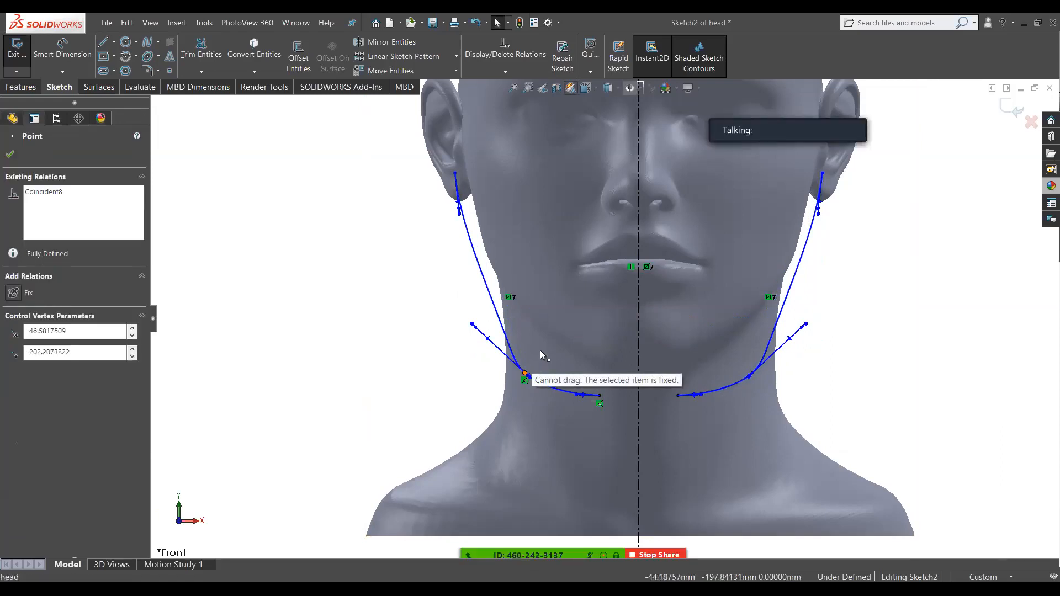
{"action": "left_click", "coordinate": [488, 383]}
{"action": "right_click", "coordinate": [523, 382]}
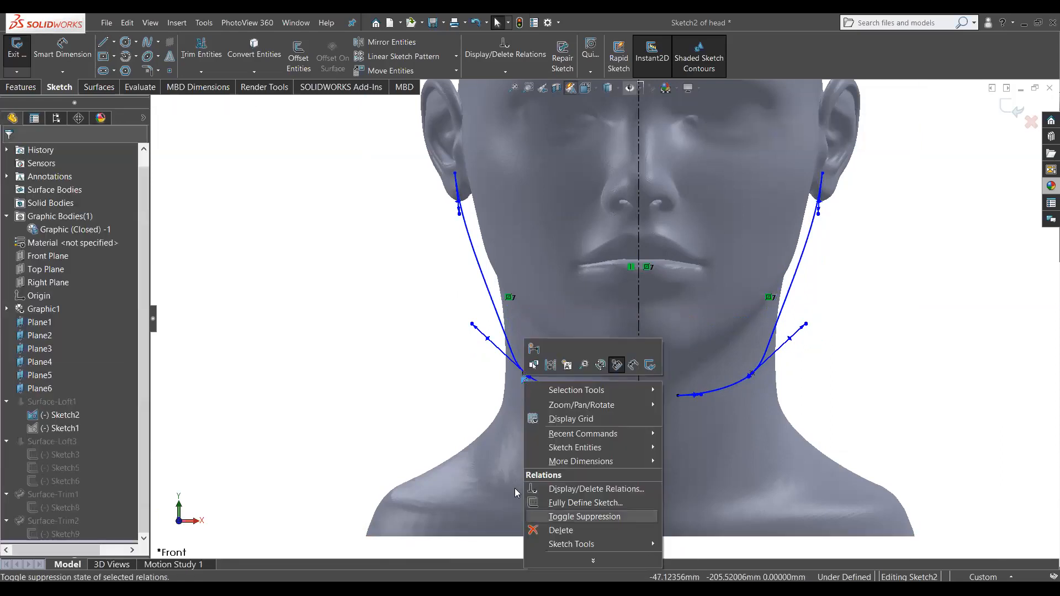
{"action": "left_click", "coordinate": [541, 531]}
Step: Try deleting the lower end's coincident relation, moving that end toward the centerline and raising the middle point to the jaw
{"action": "right_click", "coordinate": [599, 404]}
{"action": "left_click", "coordinate": [618, 549]}
{"action": "left_click_drag", "start_coordinate": [603, 397], "coordinate": [616, 390]}
{"action": "left_click_drag", "start_coordinate": [489, 340], "coordinate": [507, 307]}
{"action": "left_click", "coordinate": [449, 363]}
{"action": "left_click", "coordinate": [480, 327]}
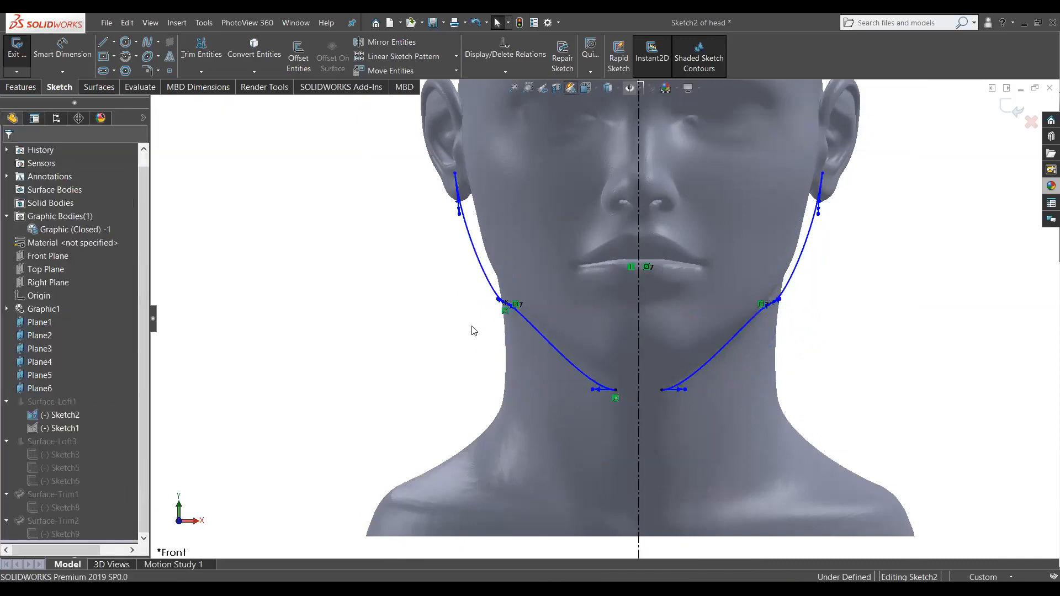
Step: Try pulling the left spline's middle point back down, and undo the latest spline-point edits
{"action": "left_click", "coordinate": [509, 306]}
{"action": "left_click_drag", "start_coordinate": [506, 303], "coordinate": [505, 378]}
{"action": "left_click", "coordinate": [467, 374]}
{"action": "key", "text": "ctrl+z"}
{"action": "key", "text": "ctrl+z"}
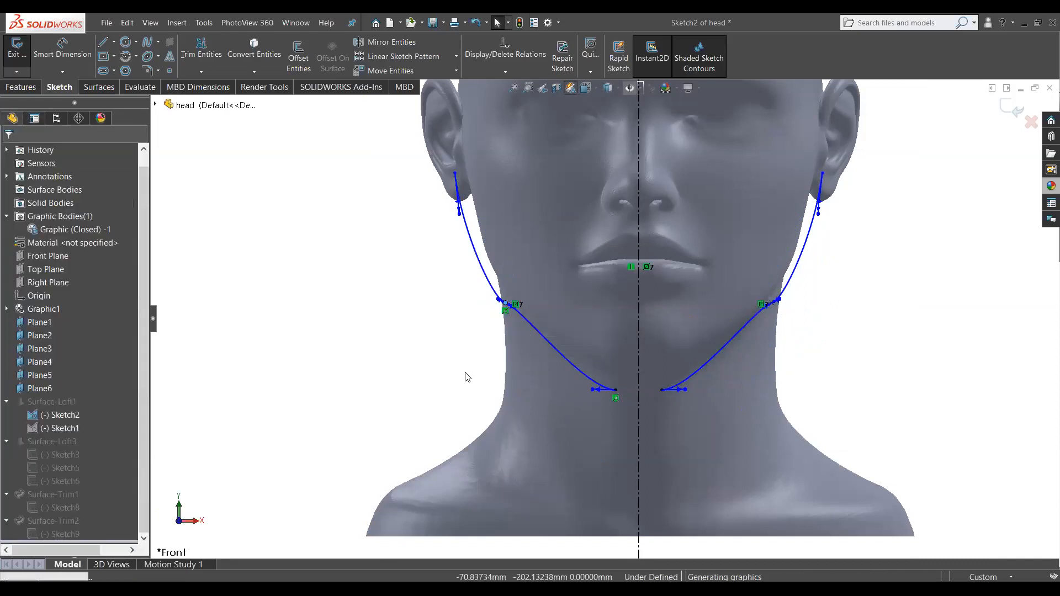
{"action": "key", "text": "ctrl+z"}
{"action": "key", "text": "ctrl+z"}
{"action": "key", "text": "ctrl+z"}
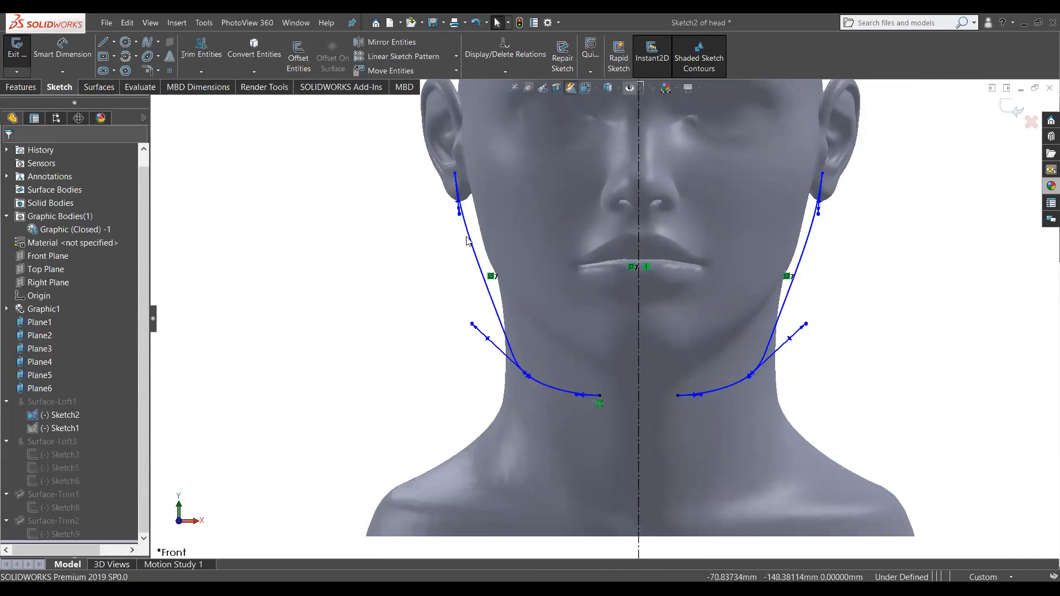
Step: Lengthen the tangency handle downward at the left spline's upper end beside the ear
{"action": "left_click_drag", "start_coordinate": [459, 217], "coordinate": [464, 260]}
{"action": "left_click", "coordinate": [301, 338]}
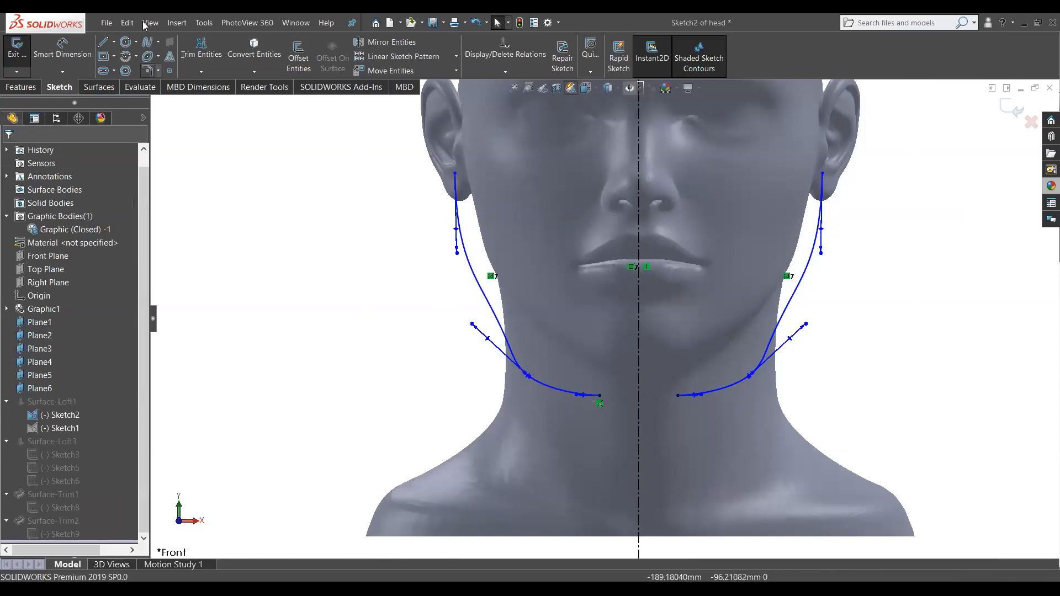
Step: Sketch a style spline with six control vertices from the left earlobe along the jaw to below the chin
{"action": "left_click", "coordinate": [160, 41]}
{"action": "left_click", "coordinate": [164, 51]}
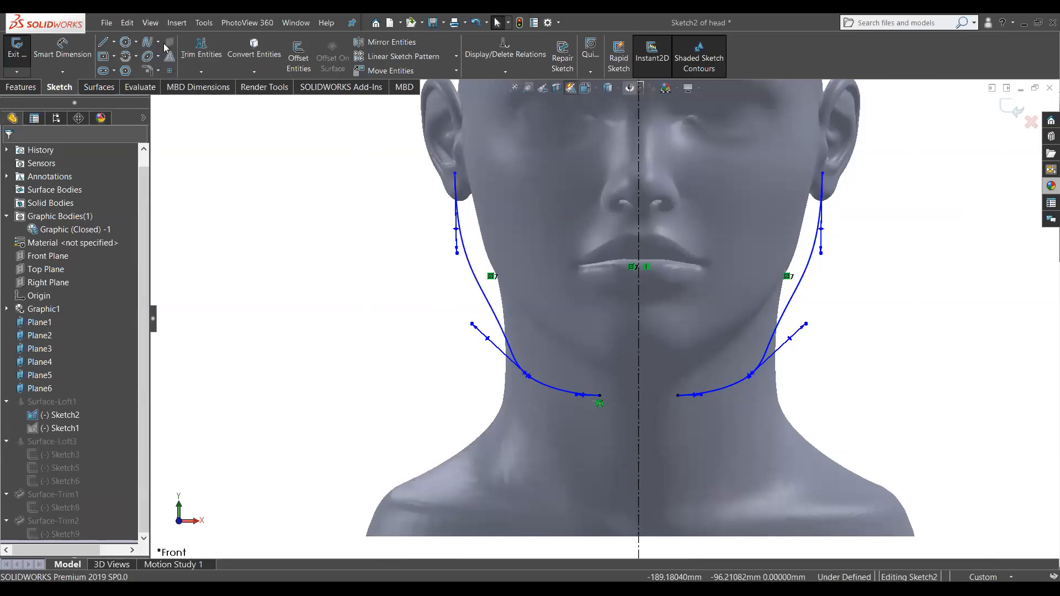
{"action": "left_click", "coordinate": [159, 42]}
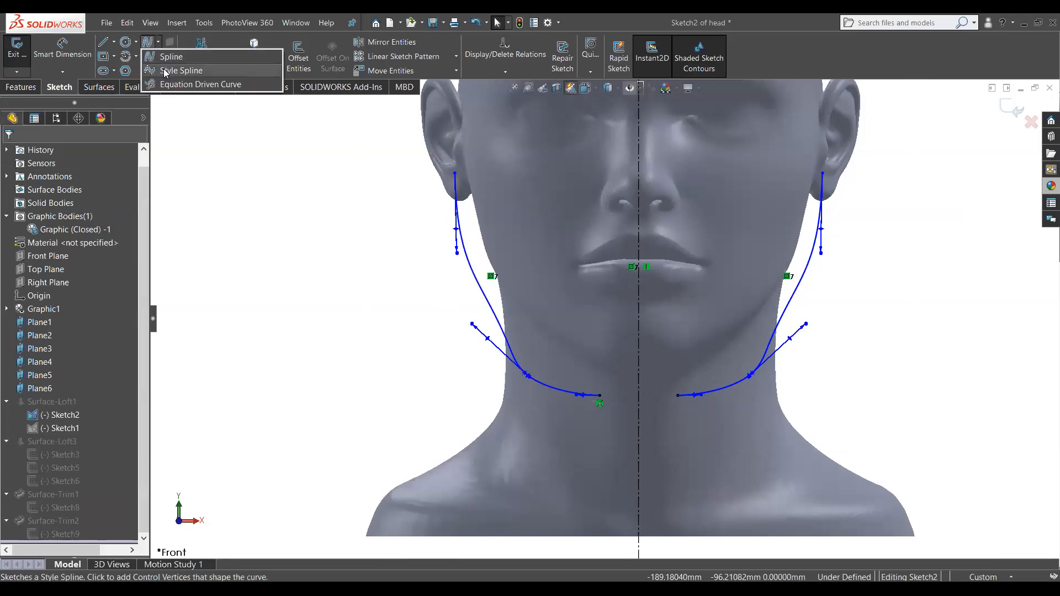
{"action": "left_click", "coordinate": [166, 67]}
{"action": "left_click", "coordinate": [464, 173]}
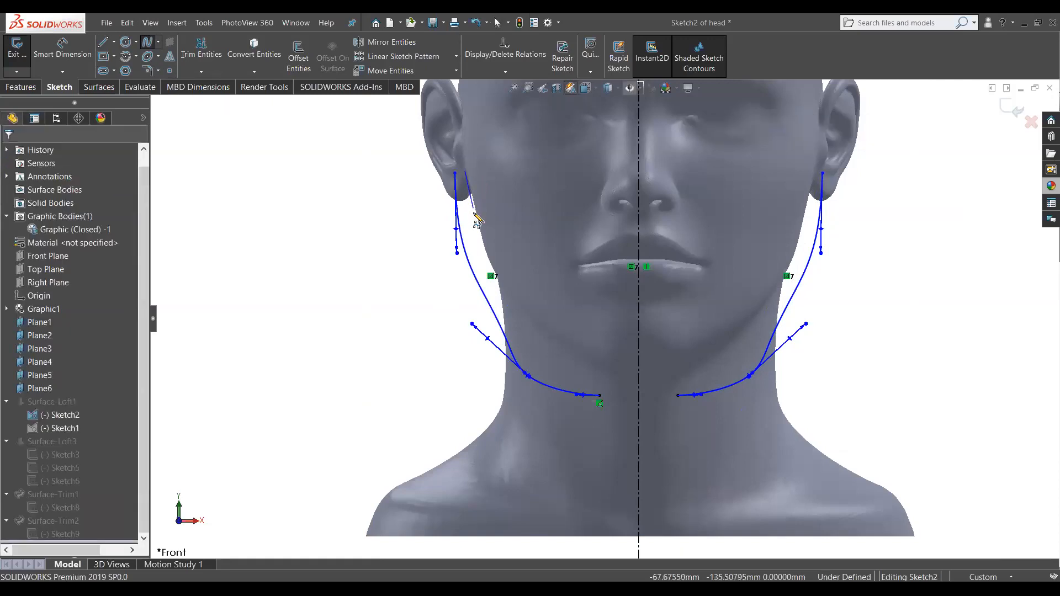
{"action": "left_click", "coordinate": [476, 225]}
{"action": "left_click", "coordinate": [498, 298]}
{"action": "left_click", "coordinate": [529, 353]}
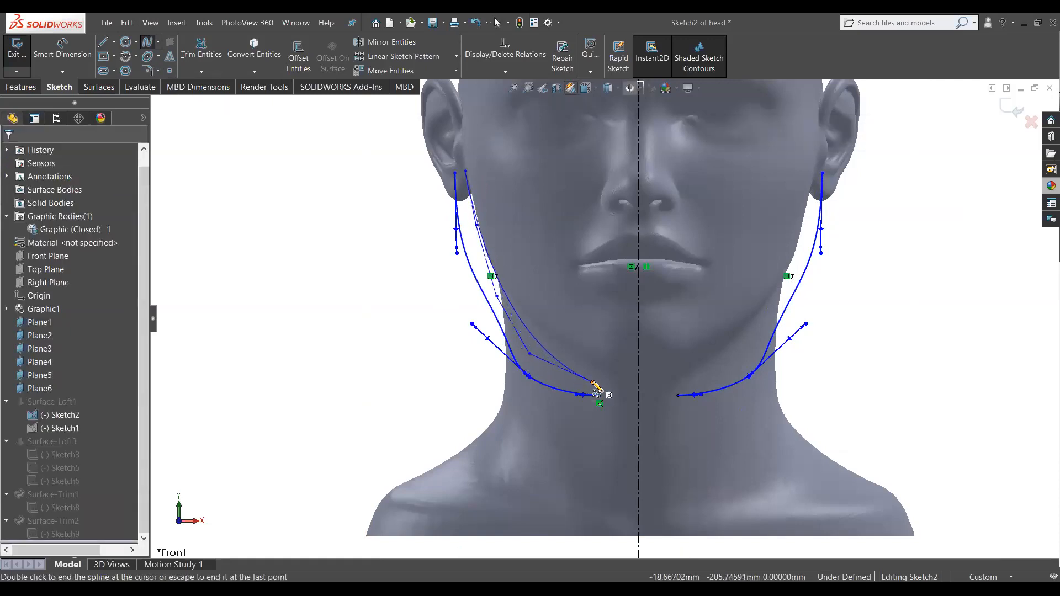
{"action": "left_click", "coordinate": [576, 374]}
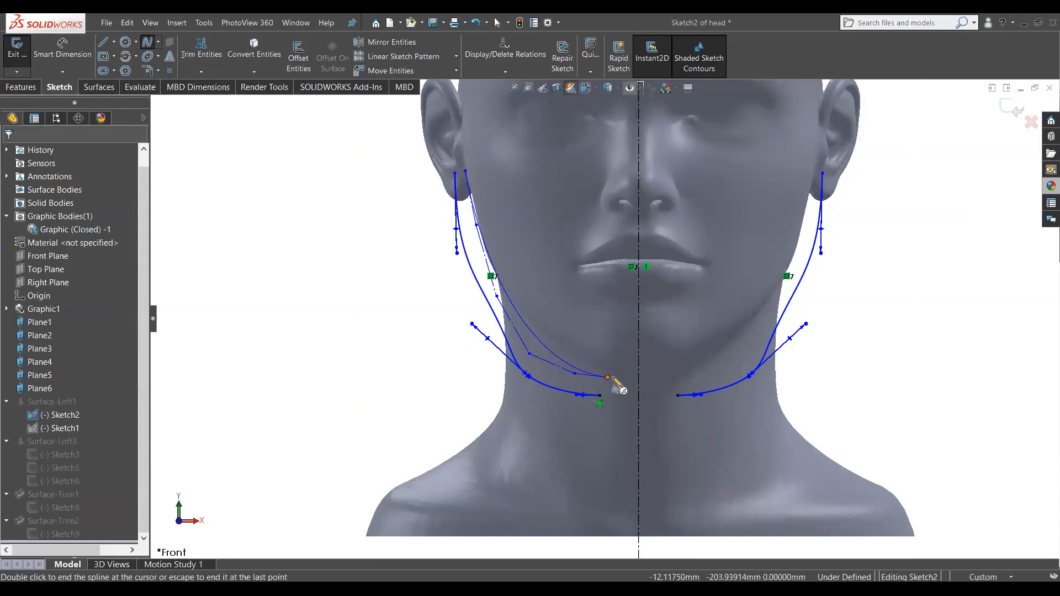
{"action": "double_click", "coordinate": [615, 378]}
{"action": "scroll", "coordinate": [533, 356], "scroll_direction": "down", "scroll_amount": 3}
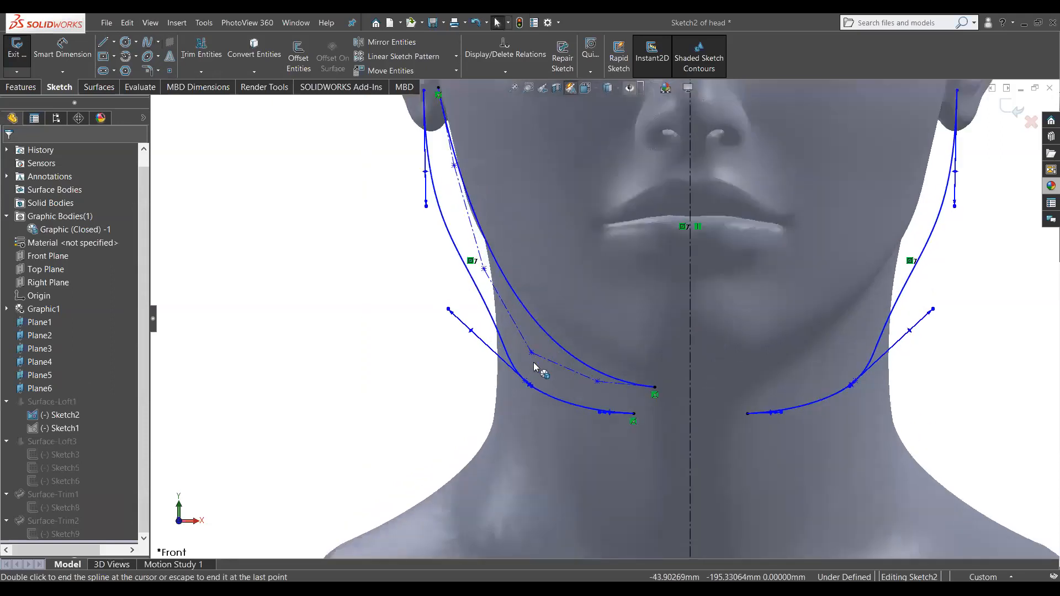
{"action": "key", "text": "Escape"}
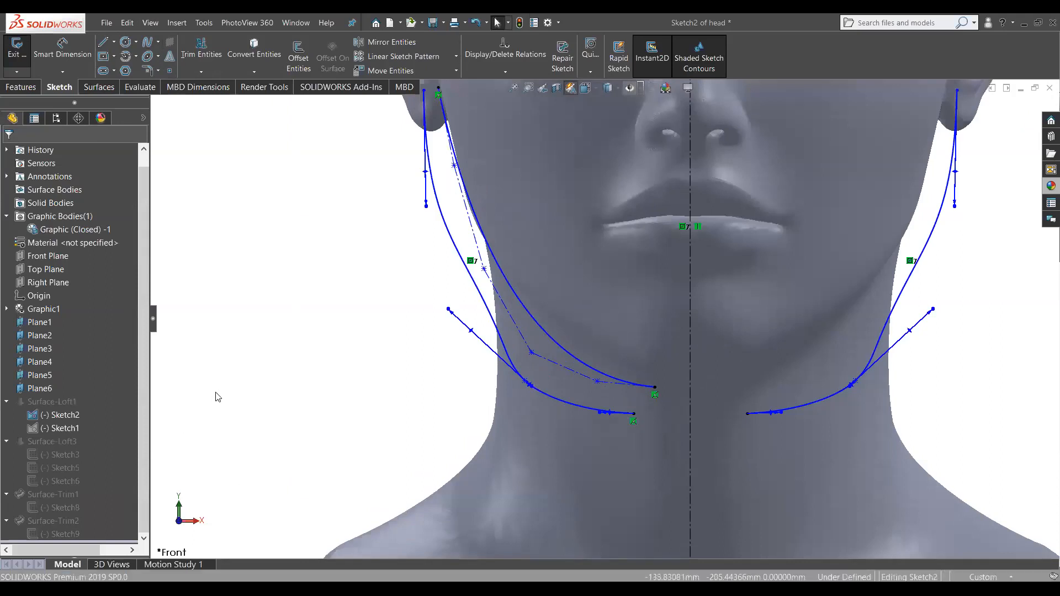
Step: Pull the style spline's control vertex beside the jaw outward, away from the face
{"action": "scroll", "coordinate": [401, 304], "scroll_direction": "up", "scroll_amount": 5}
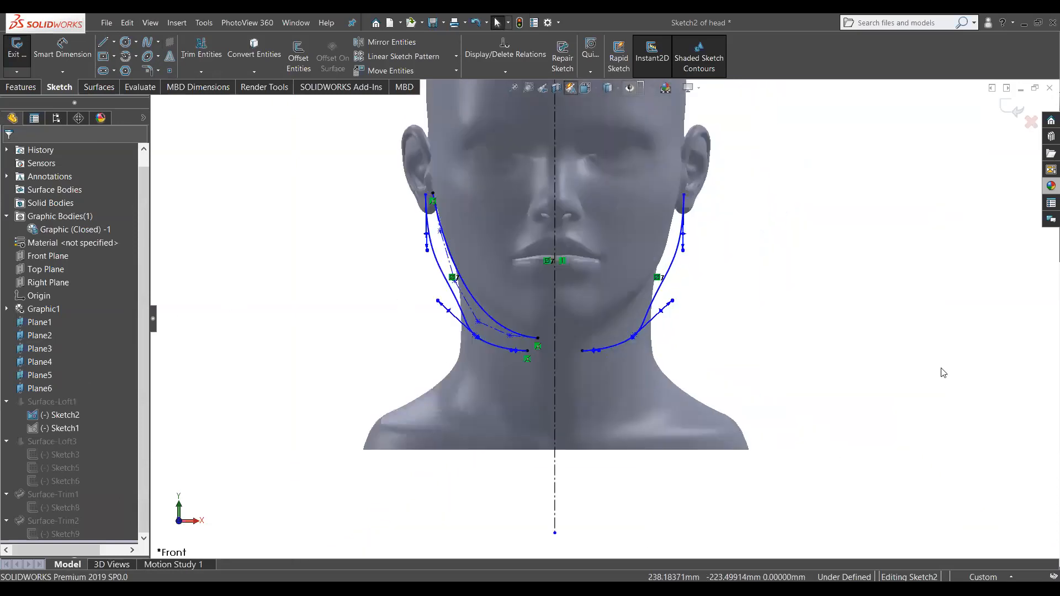
{"action": "scroll", "coordinate": [446, 290], "scroll_direction": "down", "scroll_amount": 6}
{"action": "left_click_drag", "start_coordinate": [447, 269], "coordinate": [400, 259]}
{"action": "middle_click_drag", "start_coordinate": [400, 261], "coordinate": [400, 320]}
{"action": "left_click", "coordinate": [401, 320]}
{"action": "scroll", "coordinate": [599, 315], "scroll_direction": "down", "scroll_amount": 3}
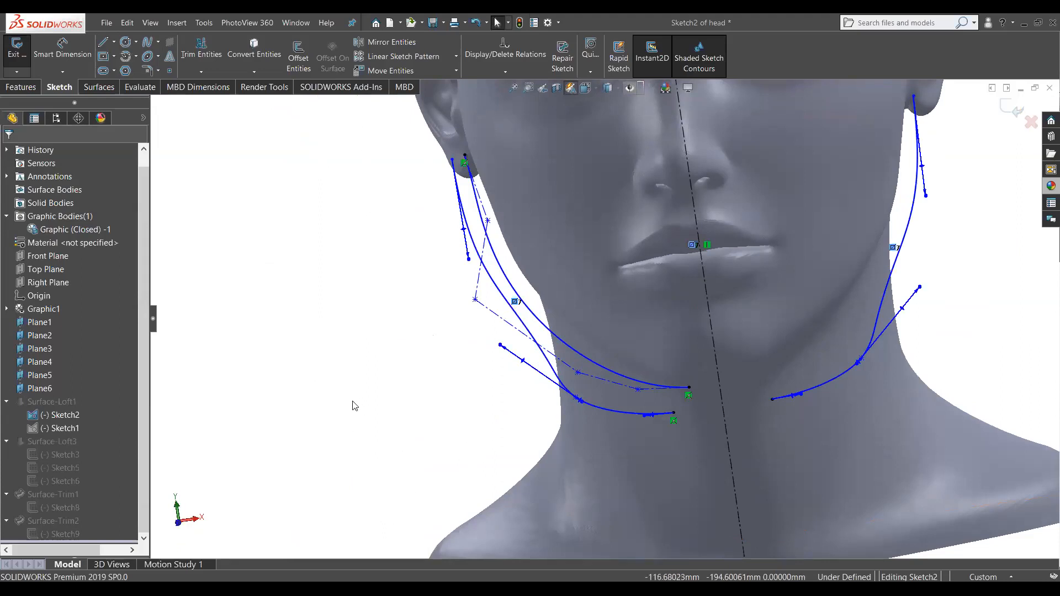
Step: Replace Spline3 with Style Spline4 using Replace Entity, with Make construction applied to the replaced spline
{"action": "right_click", "coordinate": [342, 391]}
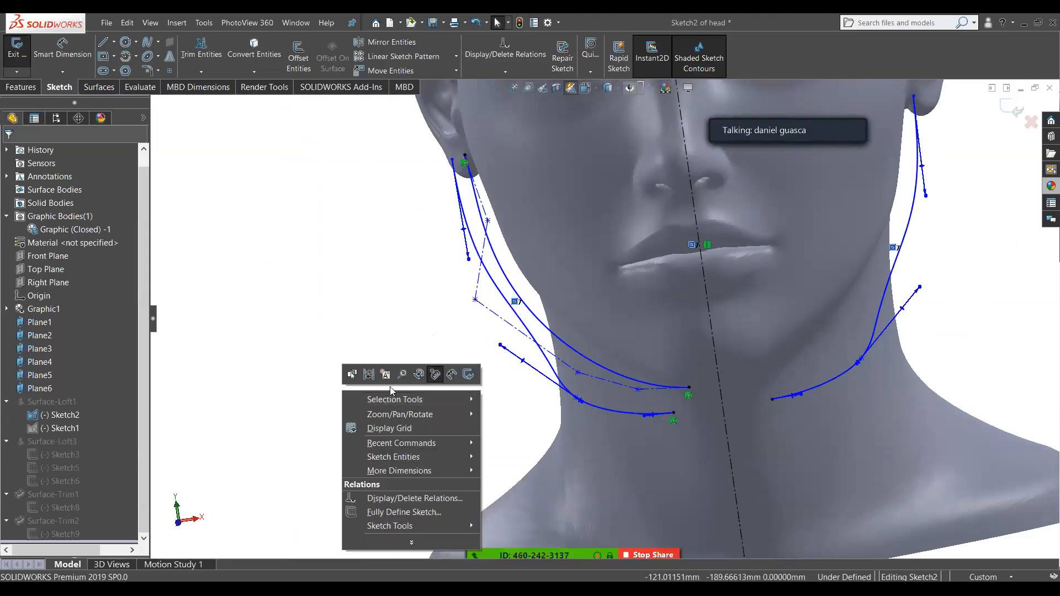
{"action": "left_click", "coordinate": [417, 377]}
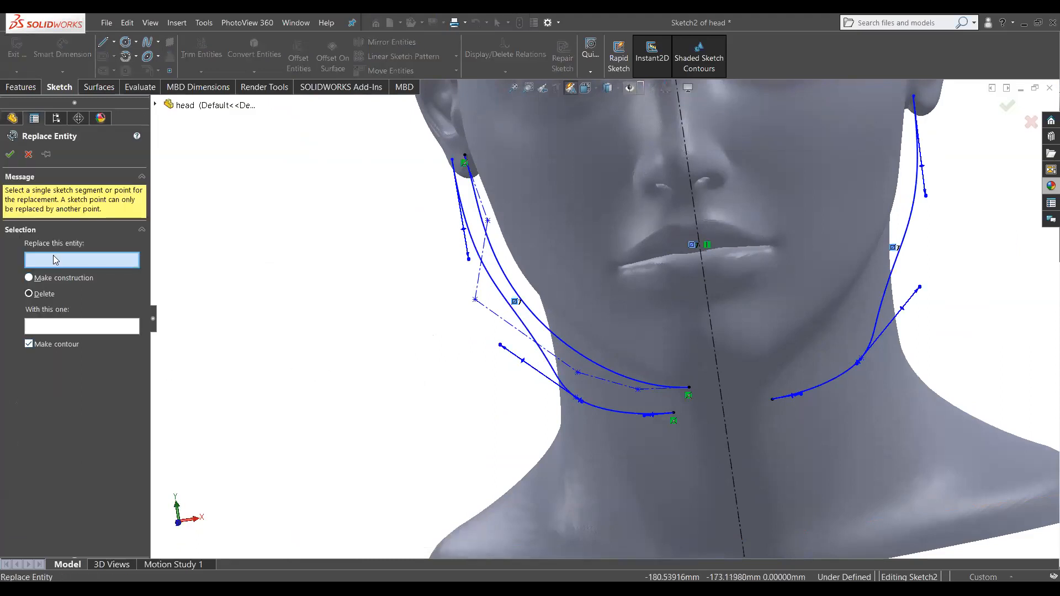
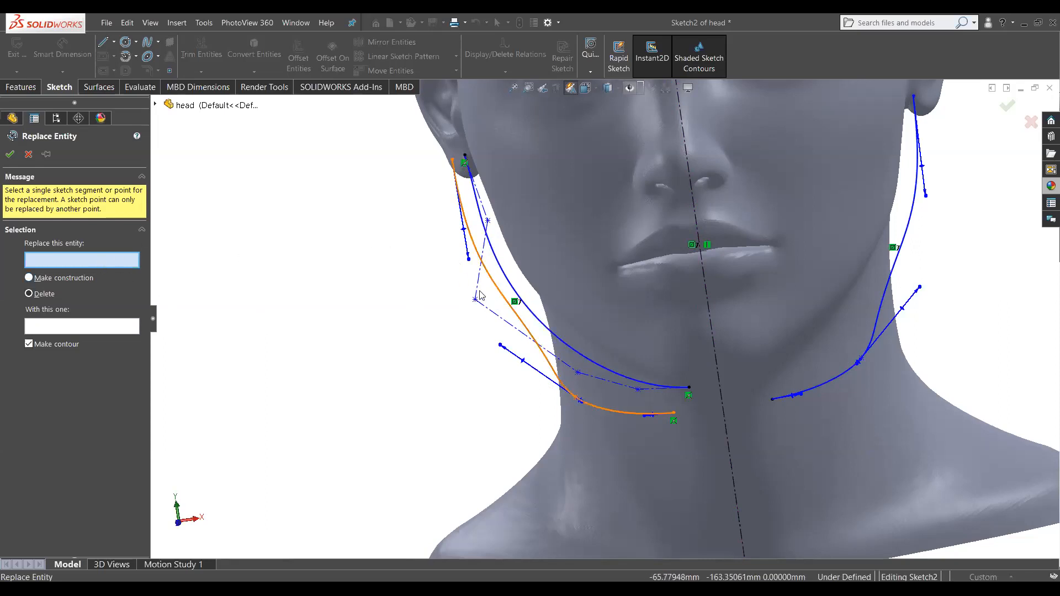
{"action": "left_click", "coordinate": [495, 286]}
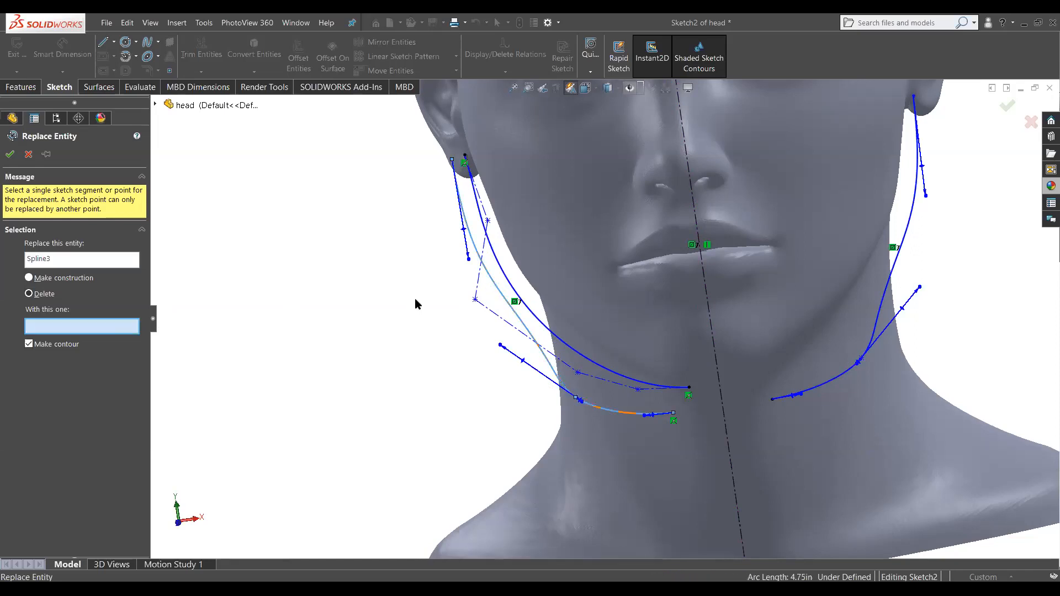
{"action": "left_click", "coordinate": [498, 267]}
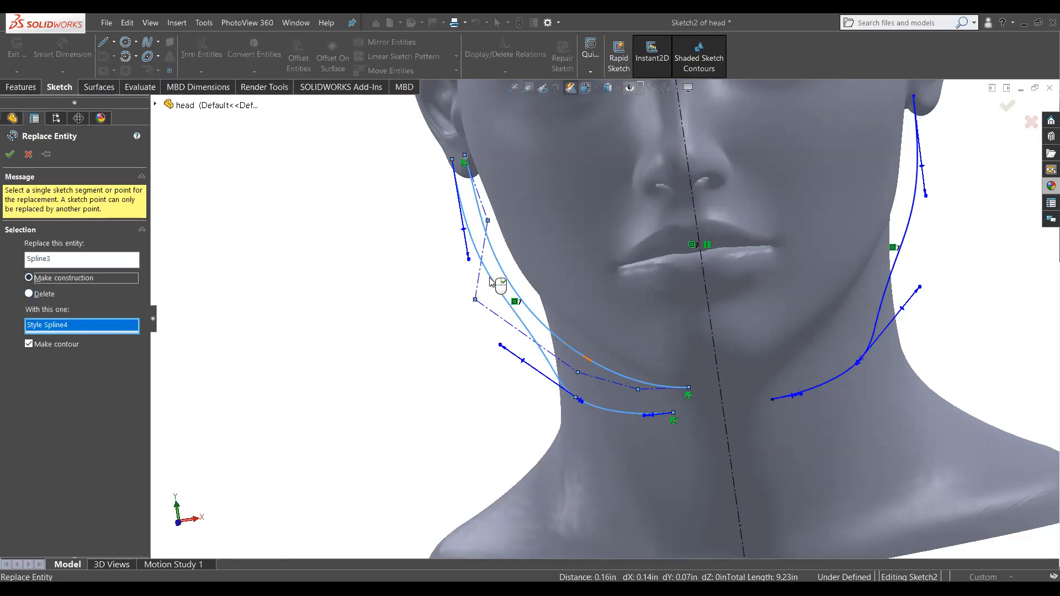
{"action": "left_click", "coordinate": [9, 158]}
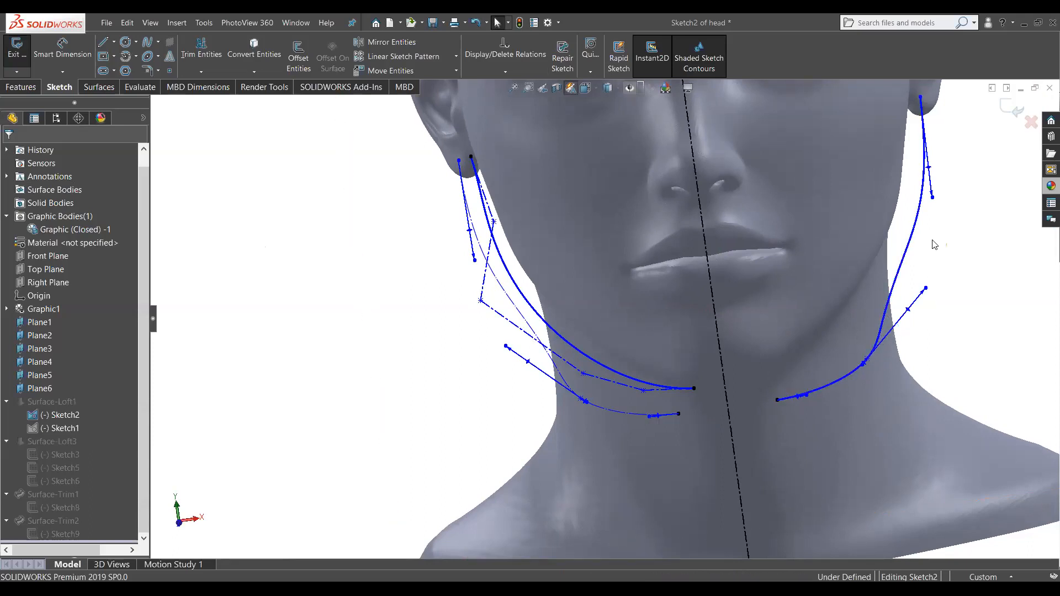
{"action": "left_click", "coordinate": [914, 232]}
{"action": "left_click", "coordinate": [946, 249]}
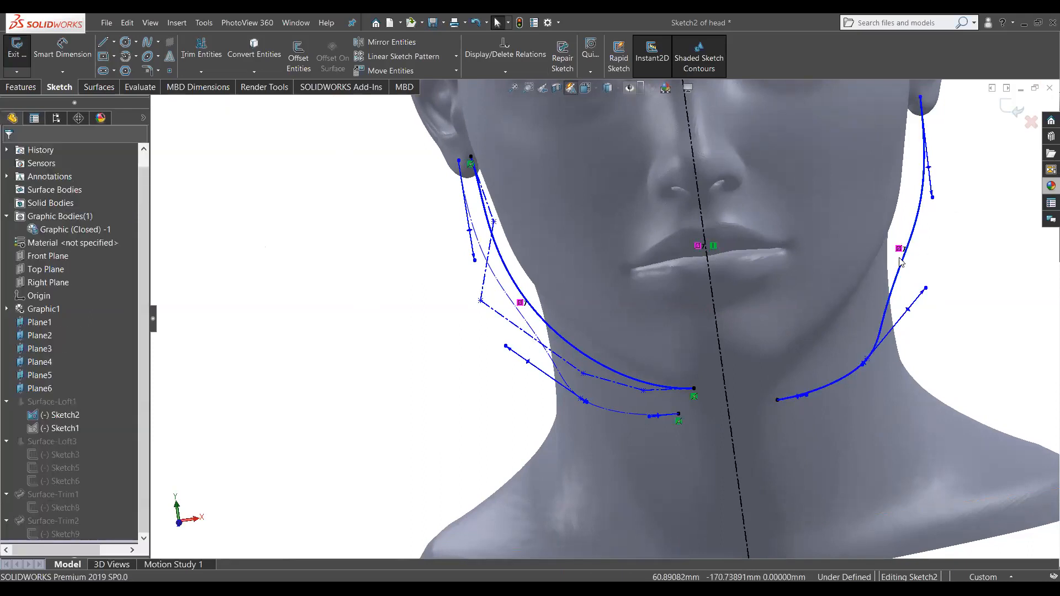
{"action": "left_click", "coordinate": [902, 265]}
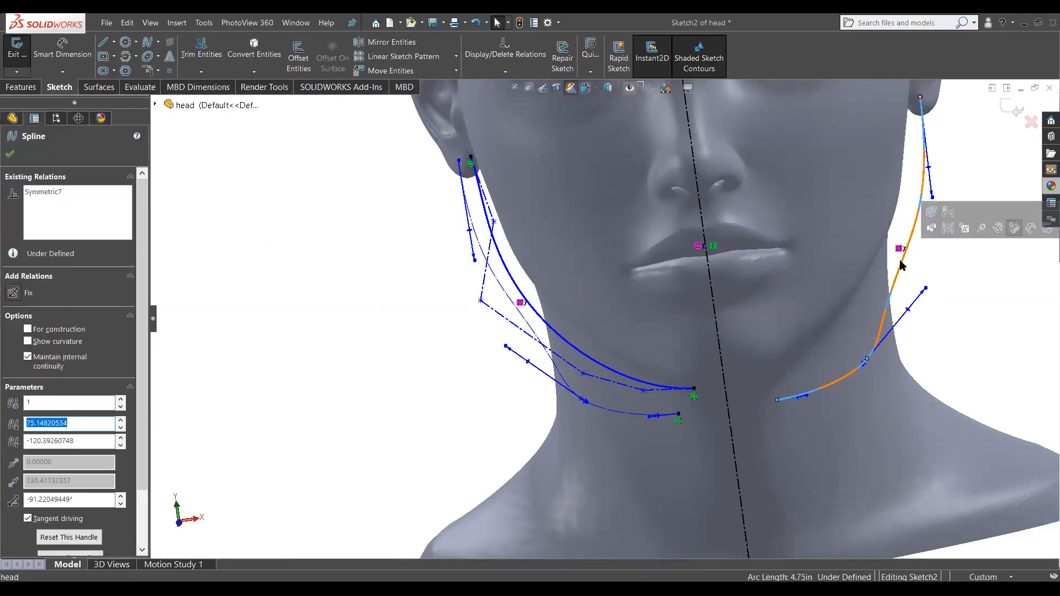
{"action": "key", "text": "Delete"}
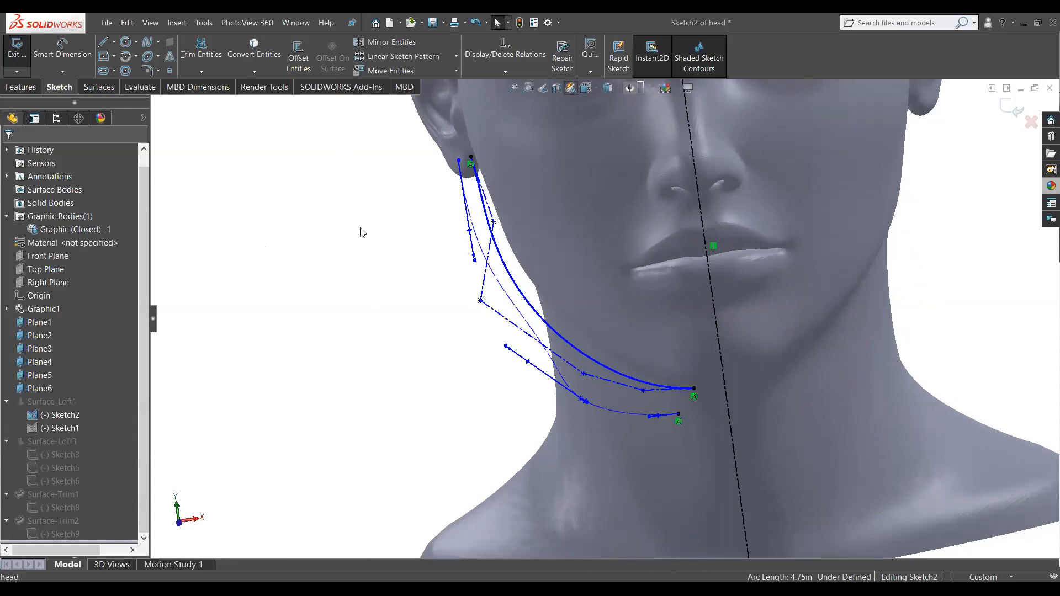
{"action": "left_click", "coordinate": [360, 44]}
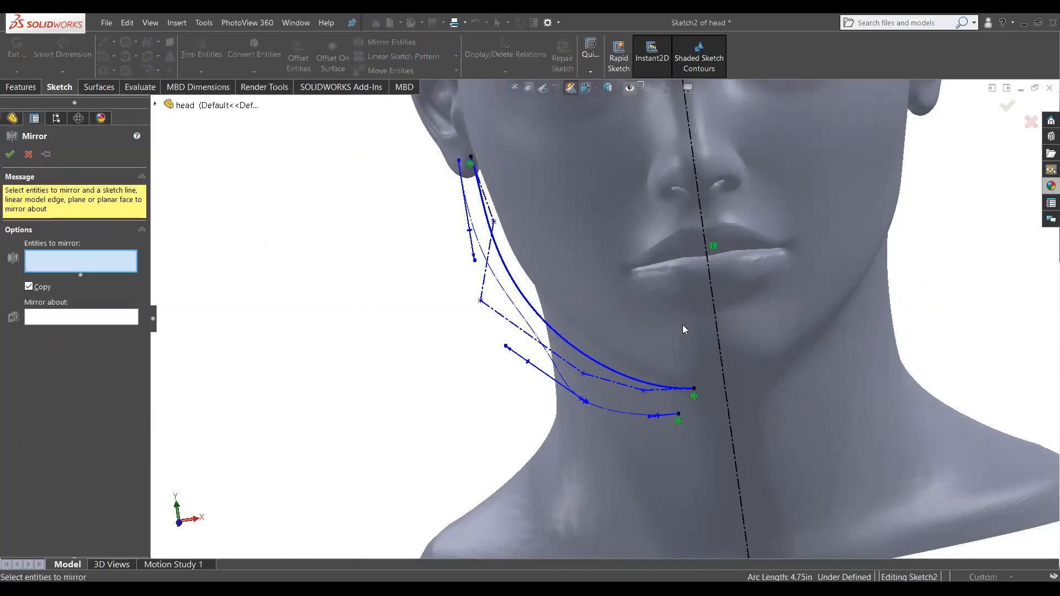
{"action": "left_click", "coordinate": [720, 341]}
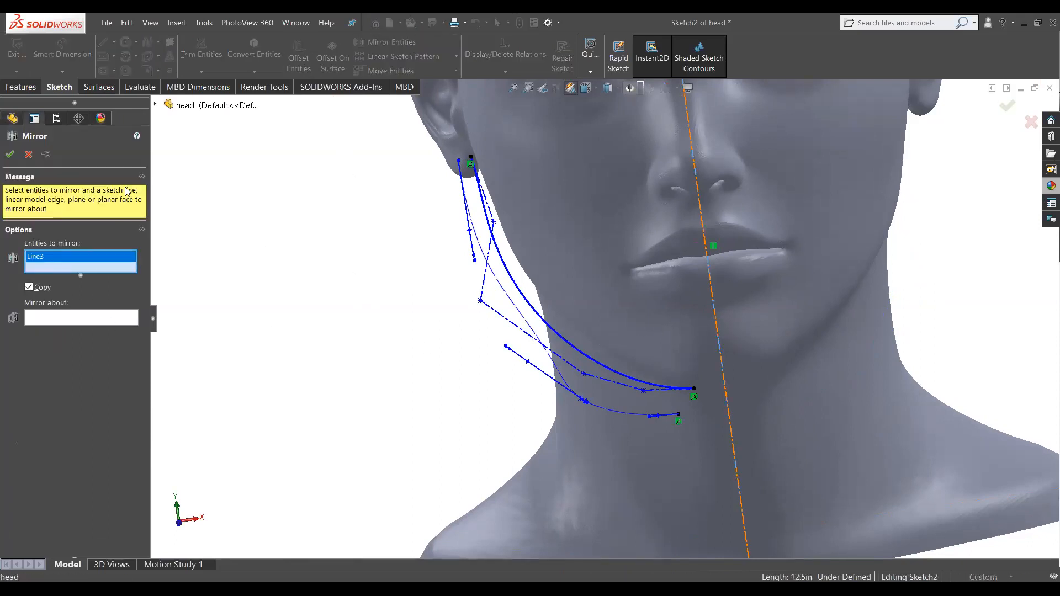
{"action": "left_click", "coordinate": [27, 154]}
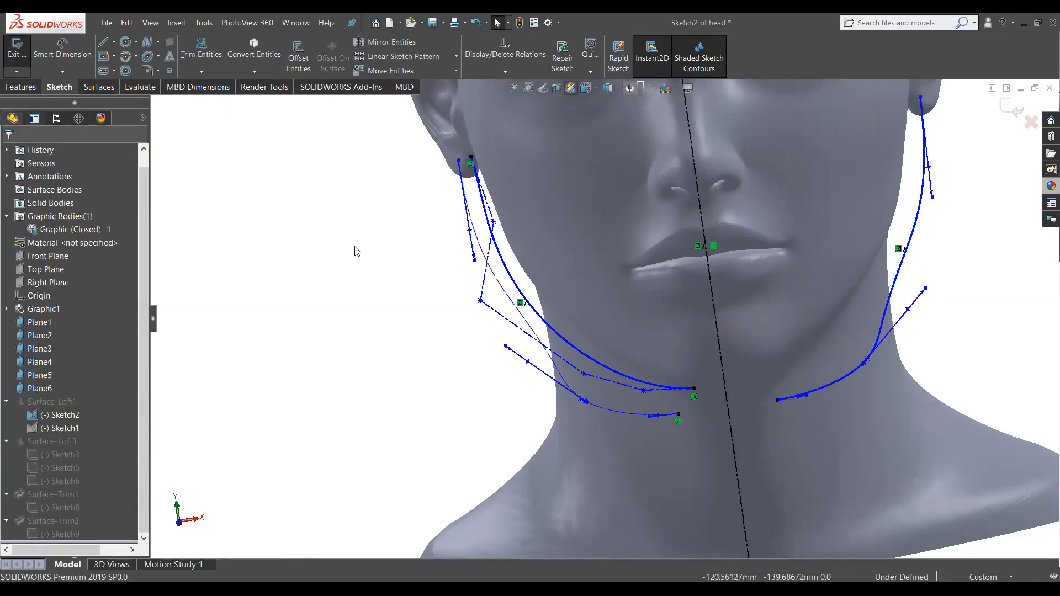
Step: Mirror Style Spline4 about the dash-dot centerline Line3 with Copy enabled, using Mirror Entities
{"action": "left_click", "coordinate": [386, 42]}
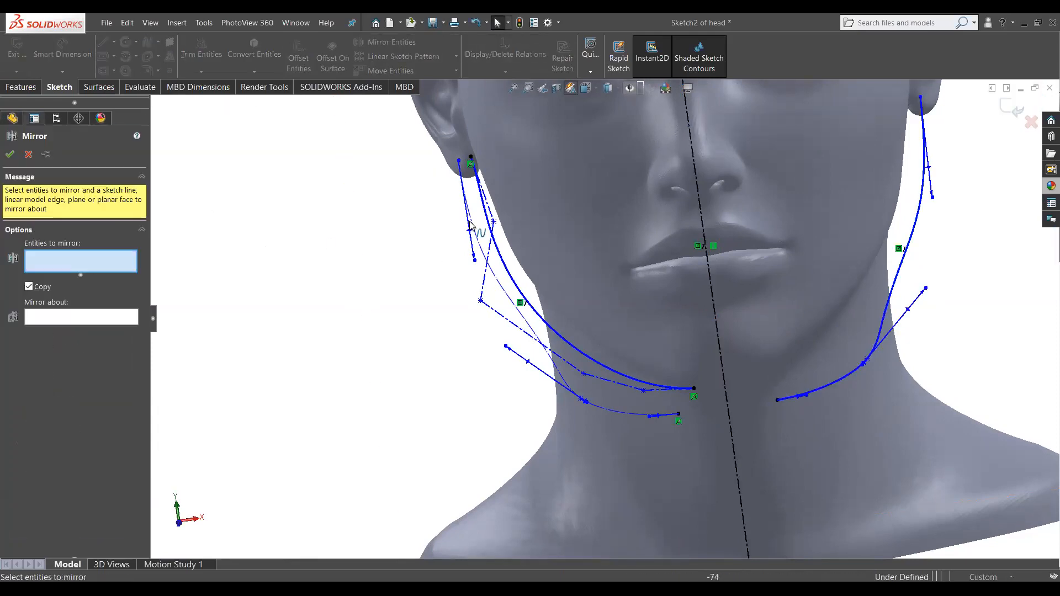
{"action": "left_click", "coordinate": [563, 337]}
{"action": "left_click", "coordinate": [128, 323]}
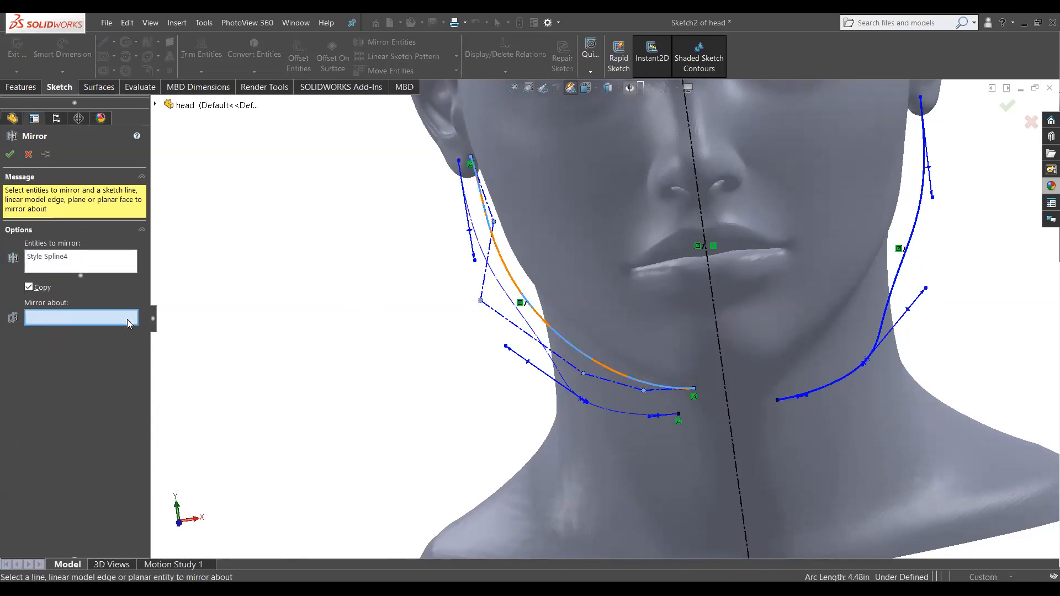
{"action": "left_click", "coordinate": [720, 353]}
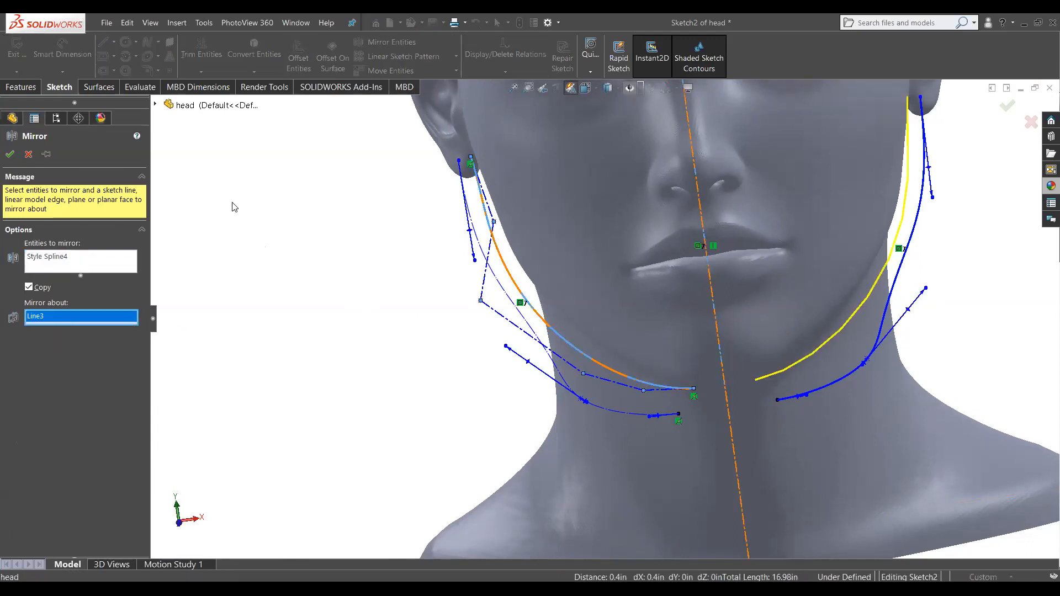
{"action": "left_click", "coordinate": [10, 155]}
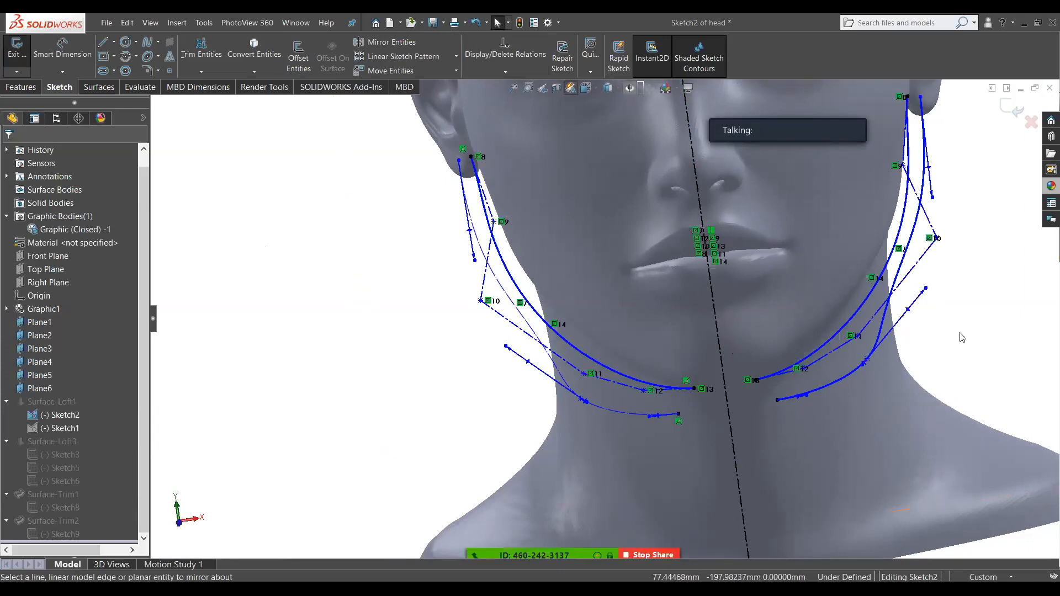
Step: Replace Spline2 with the mirrored Style Spline5 using Replace Entity with Make construction and Make contour, and exit the sketch to rebuild the mask
{"action": "right_click", "coordinate": [993, 343]}
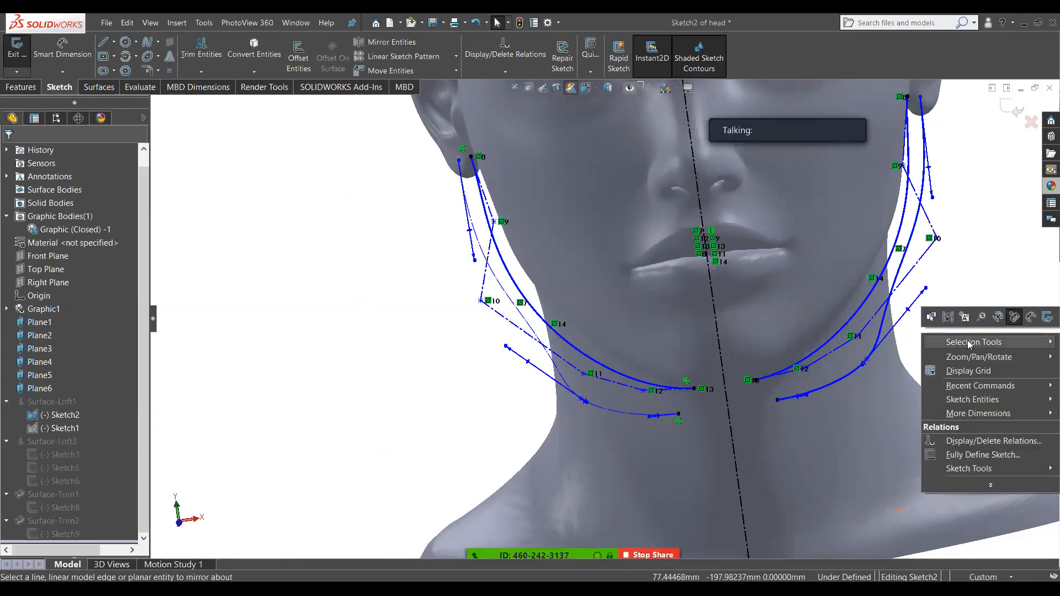
{"action": "left_click", "coordinate": [998, 318]}
{"action": "left_click", "coordinate": [894, 285]}
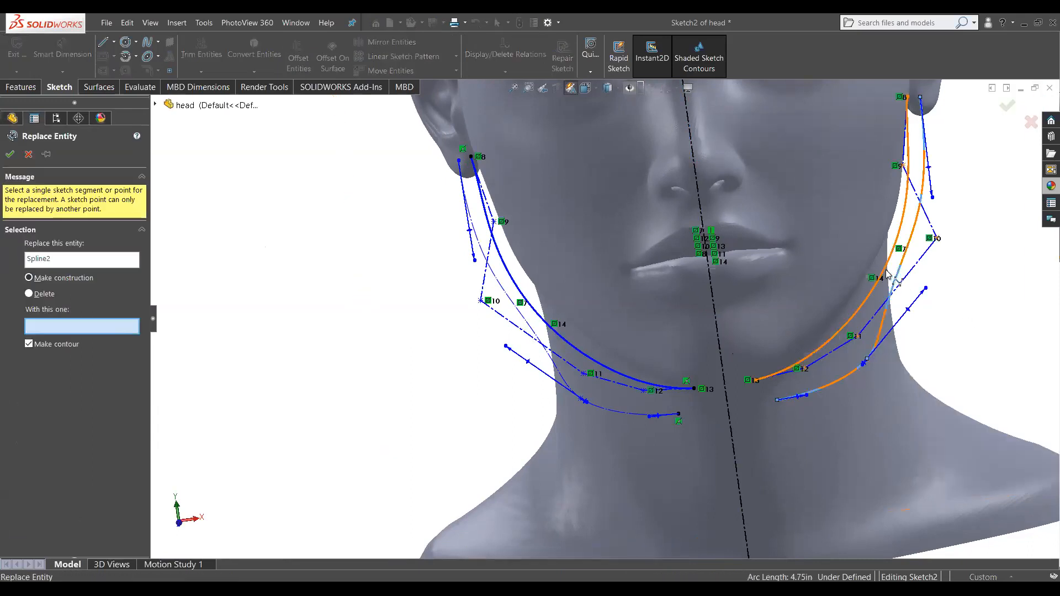
{"action": "left_click", "coordinate": [886, 272]}
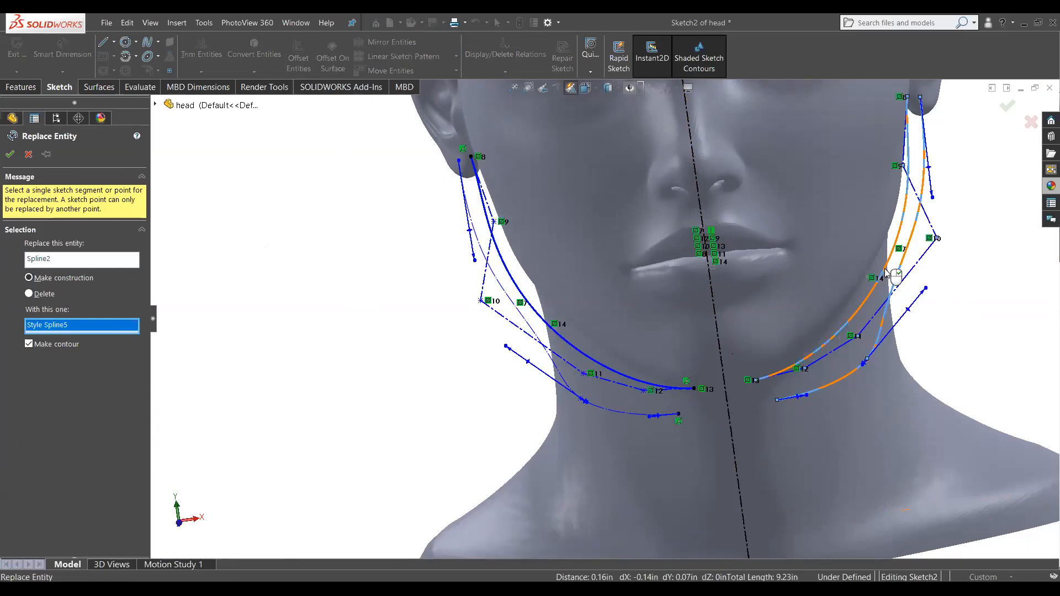
{"action": "left_click", "coordinate": [9, 154]}
{"action": "middle_click_drag", "start_coordinate": [988, 260], "coordinate": [926, 262]}
{"action": "scroll", "coordinate": [933, 261], "scroll_direction": "up", "scroll_amount": 1}
{"action": "left_click", "coordinate": [1004, 114]}
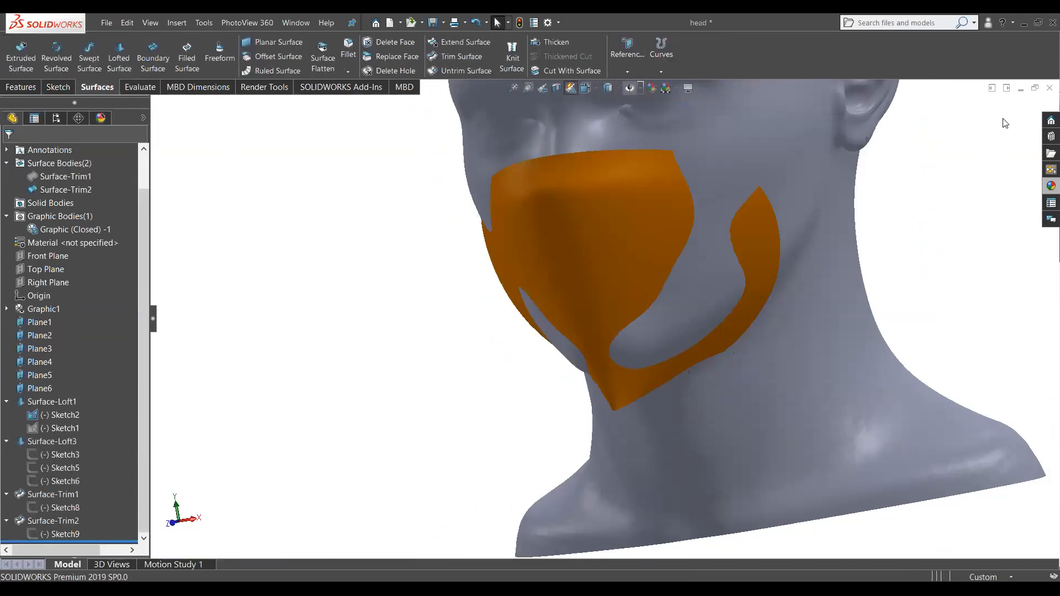
Step: Examine the rebuilt mask's jaw edge and chin area from the front, underneath and side of the head
{"action": "middle_click_drag", "start_coordinate": [524, 360], "coordinate": [594, 329]}
{"action": "scroll", "coordinate": [577, 300], "scroll_direction": "down", "scroll_amount": 3}
{"action": "scroll", "coordinate": [593, 329], "scroll_direction": "up", "scroll_amount": 1}
{"action": "scroll", "coordinate": [593, 330], "scroll_direction": "up", "scroll_amount": 2}
{"action": "middle_click_drag", "start_coordinate": [497, 334], "coordinate": [573, 393]}
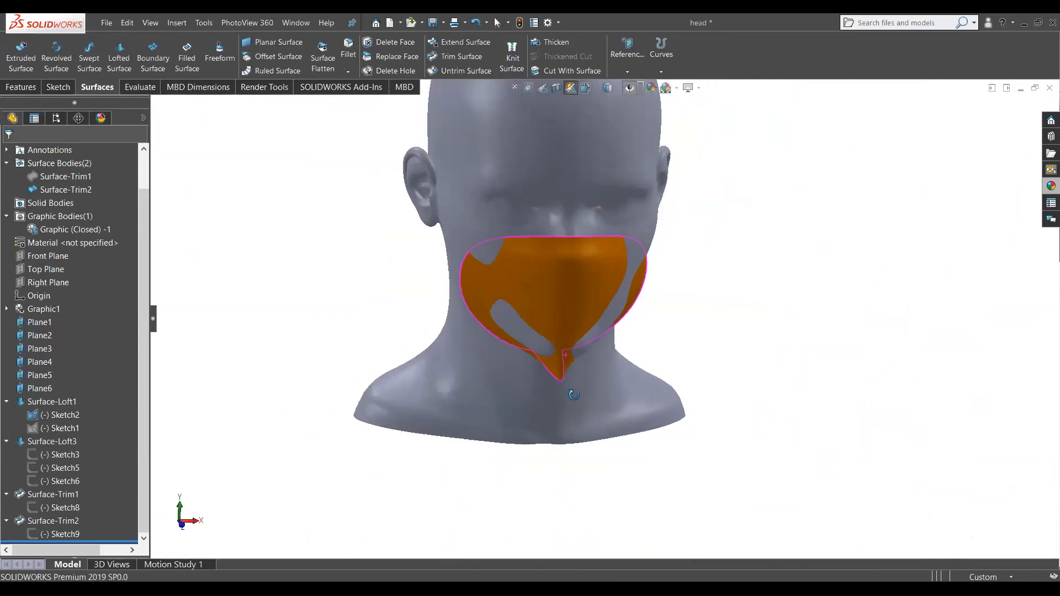
{"action": "left_click", "coordinate": [573, 394]}
{"action": "middle_click_drag", "start_coordinate": [272, 400], "coordinate": [280, 305]}
{"action": "middle_click_drag", "start_coordinate": [570, 316], "coordinate": [544, 248]}
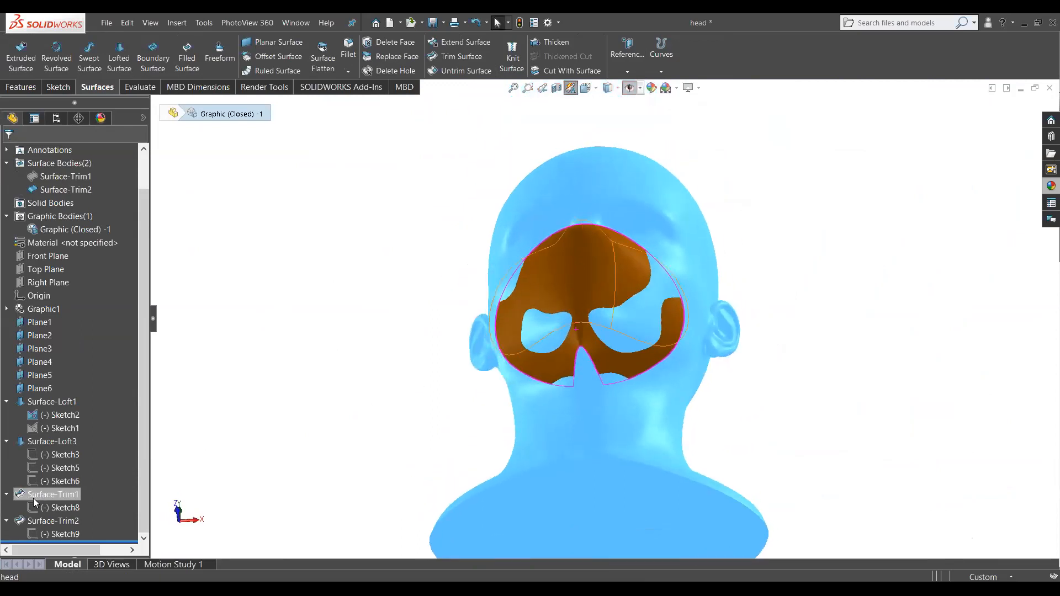
{"action": "middle_click_drag", "start_coordinate": [301, 349], "coordinate": [215, 419]}
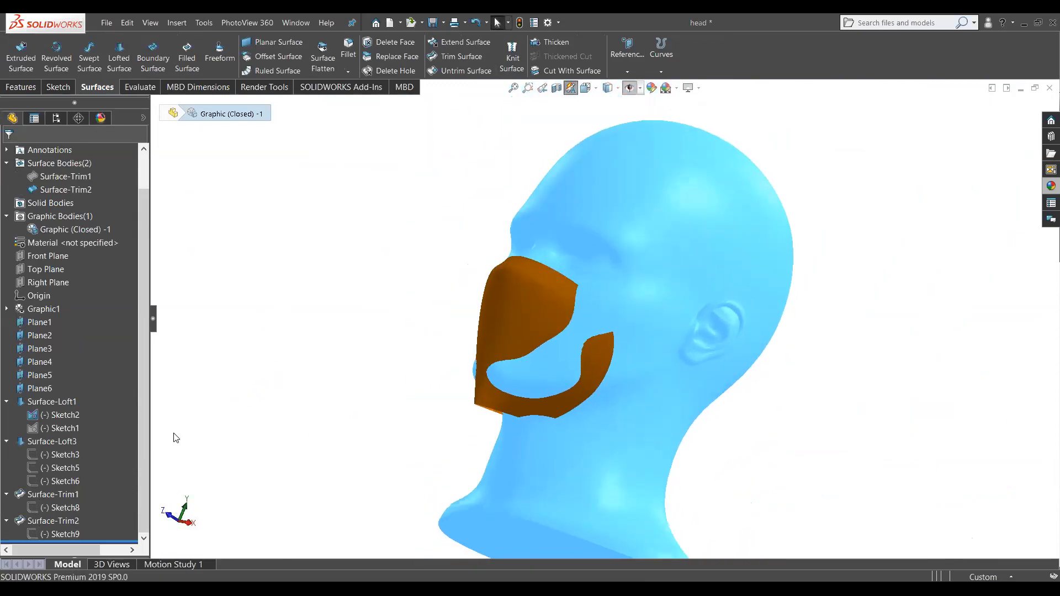
Step: Reopen Sketch2 of Surface-Loft1 for editing and delete the coincident relation at the left style spline's end below the chin
{"action": "left_click", "coordinate": [47, 415]}
{"action": "mouse_move", "coordinate": [299, 408]}
{"action": "middle_mouse_down"}
{"action": "mouse_move", "coordinate": [403, 408]}
{"action": "mouse_move", "coordinate": [398, 445]}
{"action": "middle_mouse_up"}
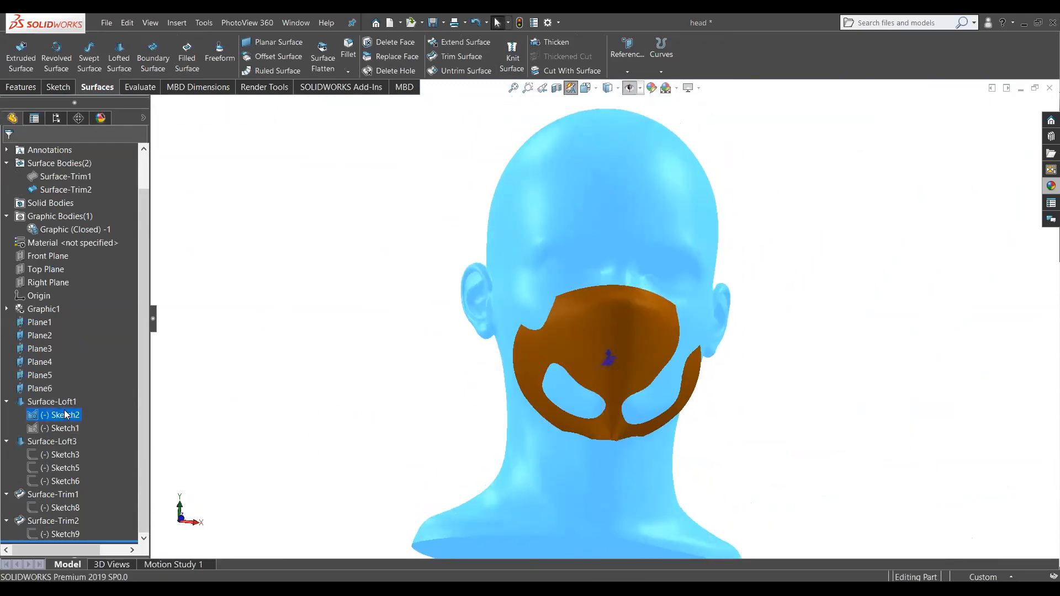
{"action": "left_click", "coordinate": [51, 430]}
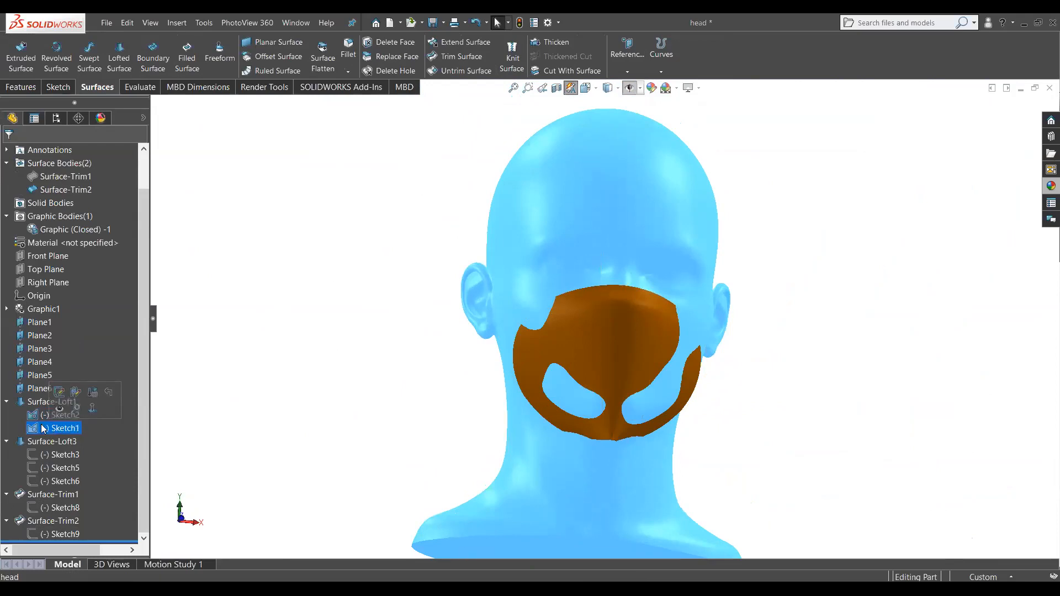
{"action": "left_click", "coordinate": [59, 392]}
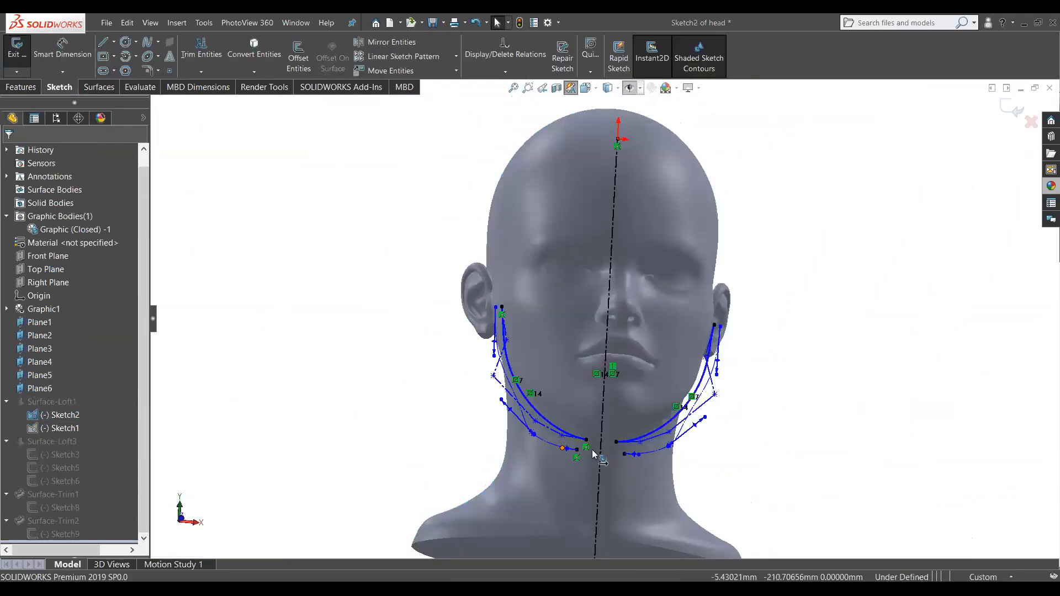
{"action": "scroll", "coordinate": [594, 455], "scroll_direction": "down", "scroll_amount": 2}
{"action": "right_click", "coordinate": [585, 427]}
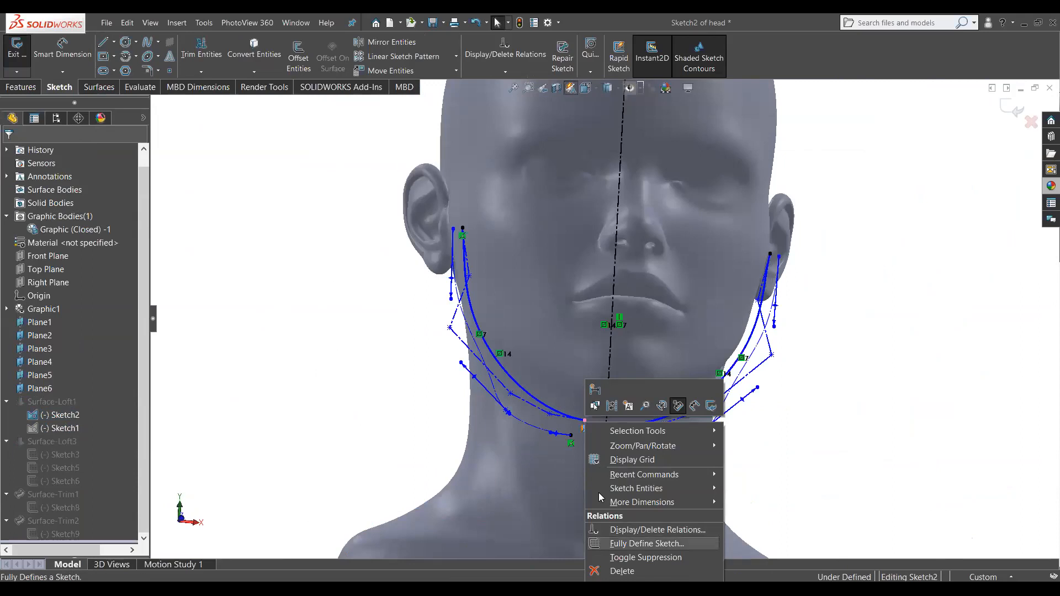
{"action": "left_click", "coordinate": [604, 569]}
Step: Pull the left style spline's chin end back along the jaw to about (-28.5, -205.0) mm and exit Sketch2
{"action": "left_click_drag", "start_coordinate": [586, 421], "coordinate": [569, 424]}
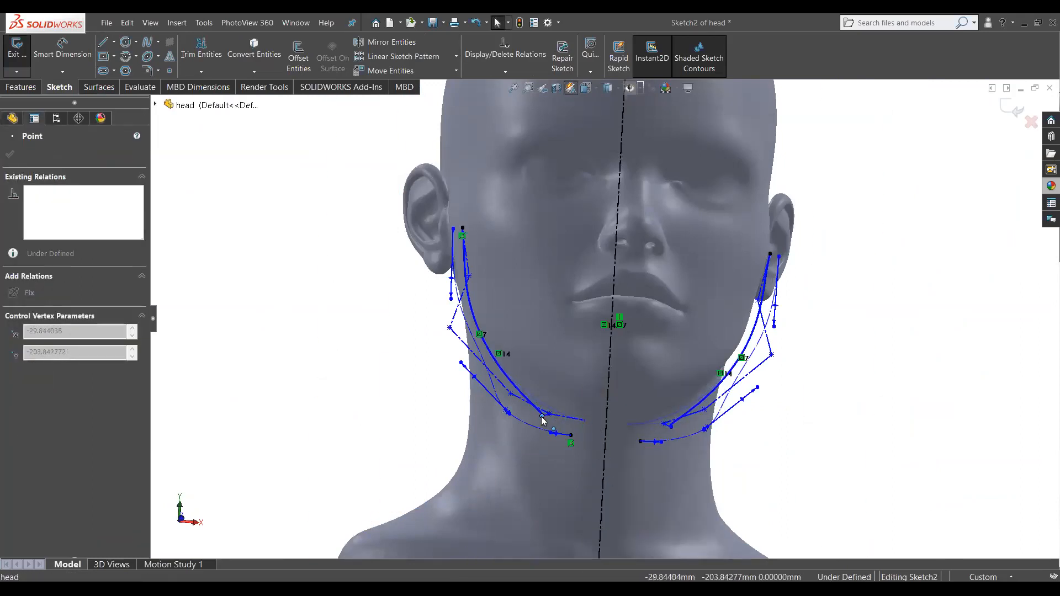
{"action": "left_click_drag", "start_coordinate": [544, 423], "coordinate": [545, 419]}
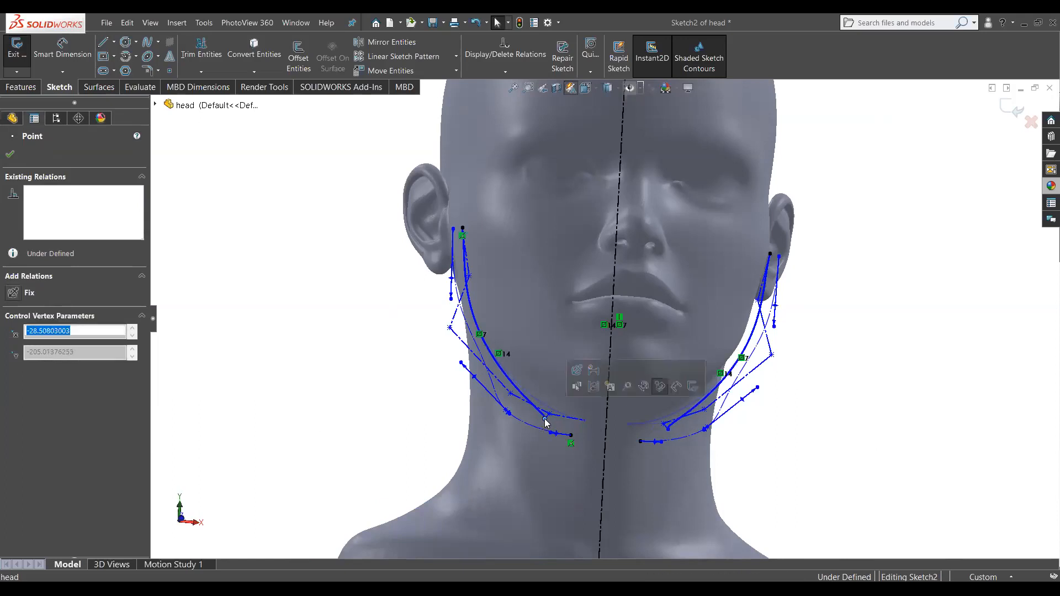
{"action": "left_click", "coordinate": [1018, 112]}
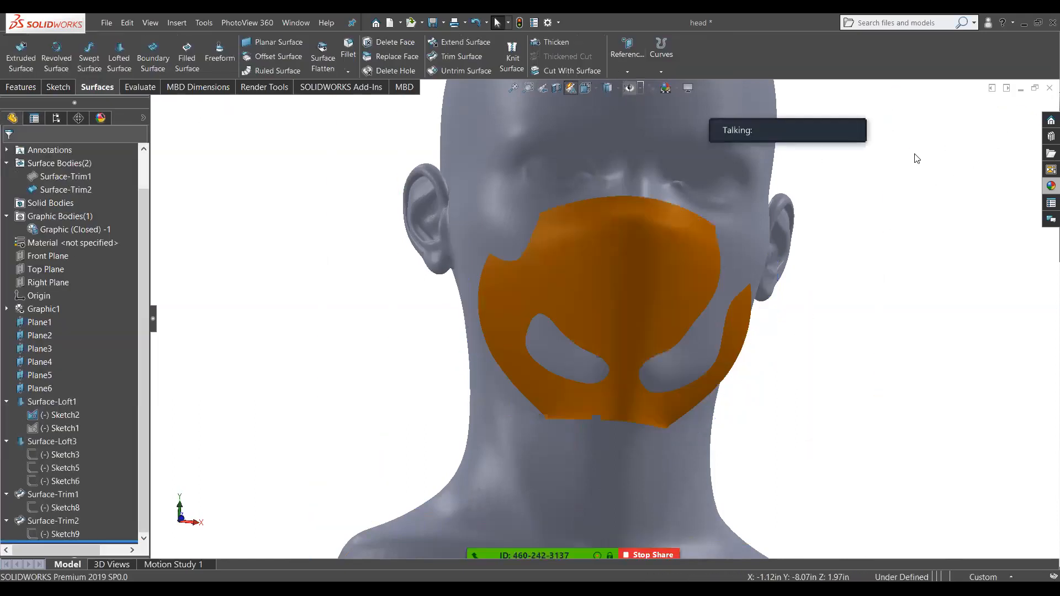
Step: Open Sketch9 of Surface-Trim2 for editing and raise the trim spline's two lower rear control vertices toward the jaw
{"action": "mouse_move", "coordinate": [901, 263]}
{"action": "middle_mouse_down"}
{"action": "mouse_move", "coordinate": [830, 268]}
{"action": "mouse_move", "coordinate": [824, 239]}
{"action": "mouse_move", "coordinate": [897, 277]}
{"action": "mouse_move", "coordinate": [900, 293]}
{"action": "mouse_move", "coordinate": [691, 353]}
{"action": "middle_mouse_up"}
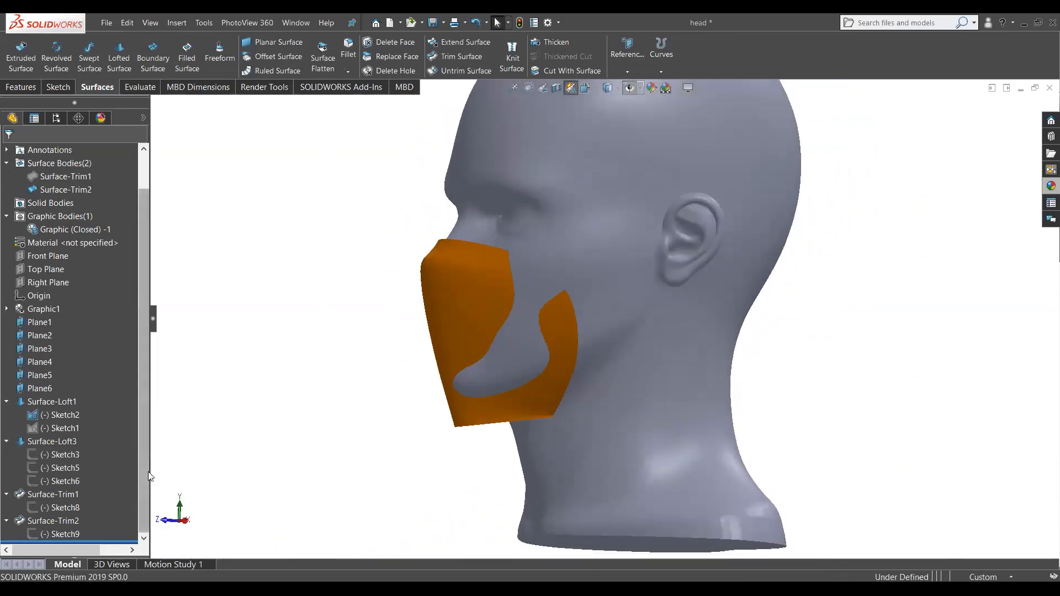
{"action": "left_click", "coordinate": [476, 424]}
{"action": "middle_click_drag", "start_coordinate": [497, 359], "coordinate": [510, 338]}
{"action": "left_click", "coordinate": [58, 531]}
{"action": "left_click", "coordinate": [70, 507]}
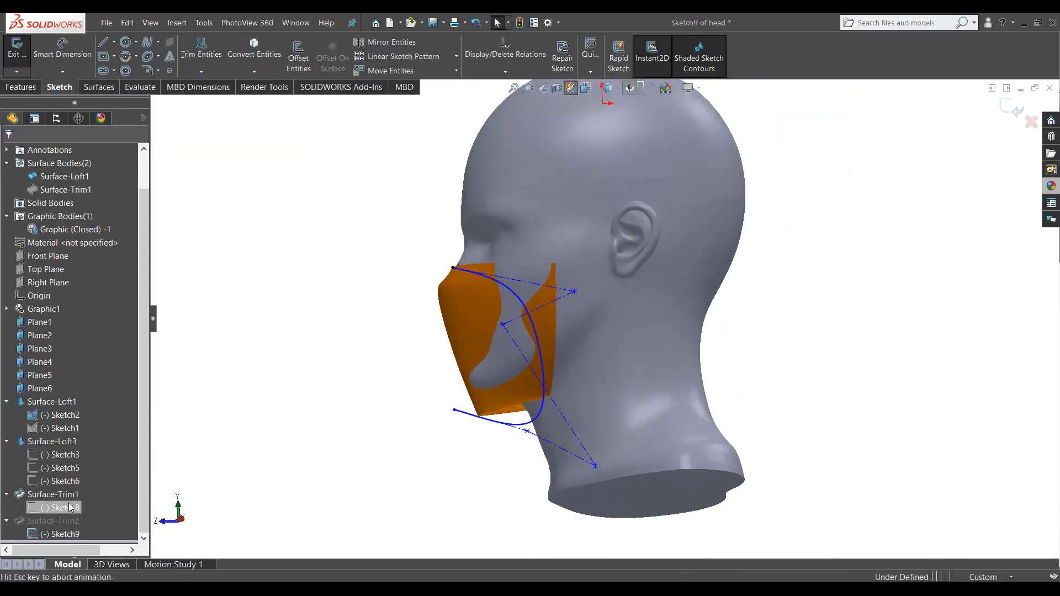
{"action": "scroll", "coordinate": [449, 339], "scroll_direction": "down", "scroll_amount": 3}
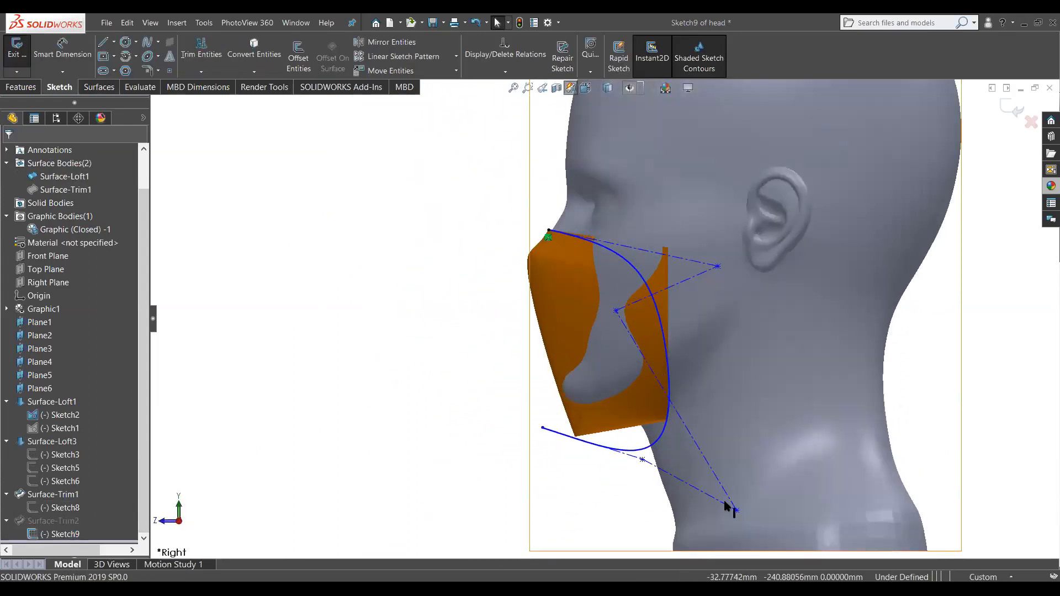
{"action": "left_click_drag", "start_coordinate": [736, 509], "coordinate": [709, 353]}
{"action": "left_click_drag", "start_coordinate": [642, 462], "coordinate": [674, 432]}
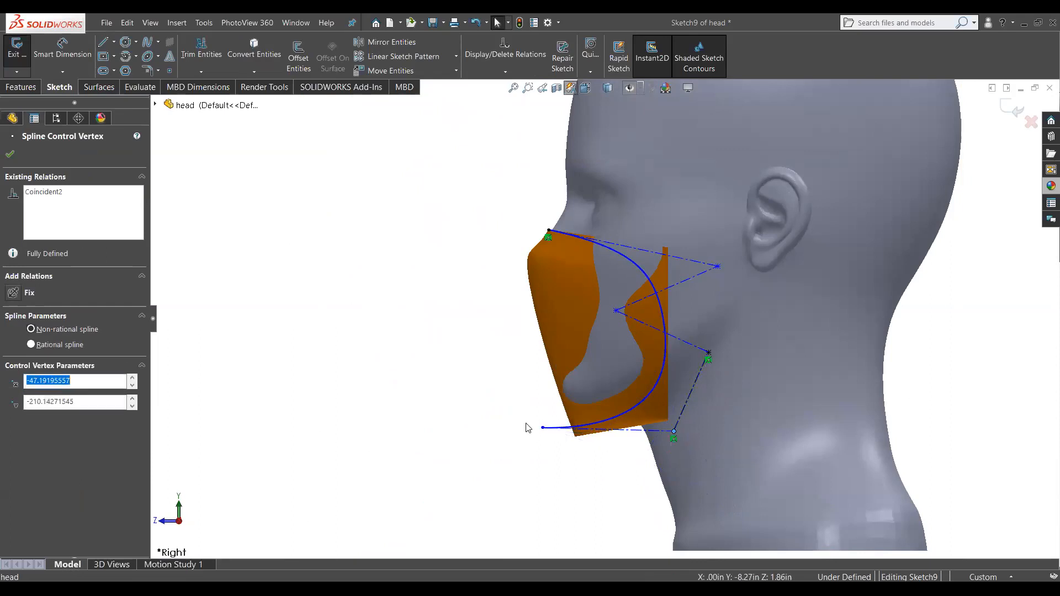
Step: Nudge the trim spline's front lower end toward the mask and its middle control vertex to about (-78.4, -158.9) mm
{"action": "left_click_drag", "start_coordinate": [543, 428], "coordinate": [550, 424]}
{"action": "mouse_move", "coordinate": [617, 322]}
{"action": "left_mouse_down"}
{"action": "mouse_move", "coordinate": [613, 362]}
{"action": "mouse_move", "coordinate": [610, 328]}
{"action": "left_mouse_up"}
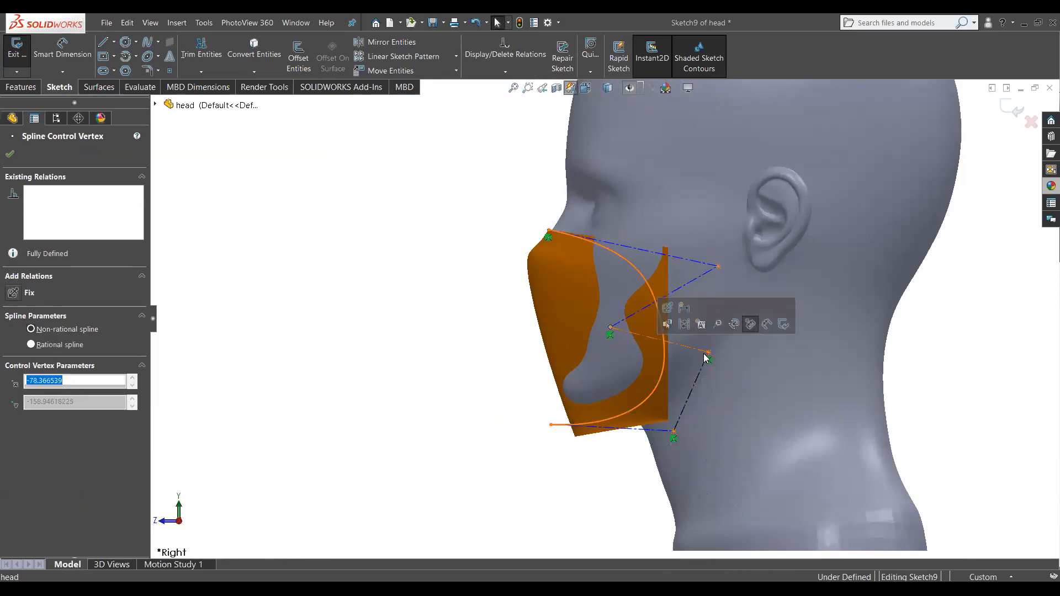
{"action": "left_click", "coordinate": [739, 408]}
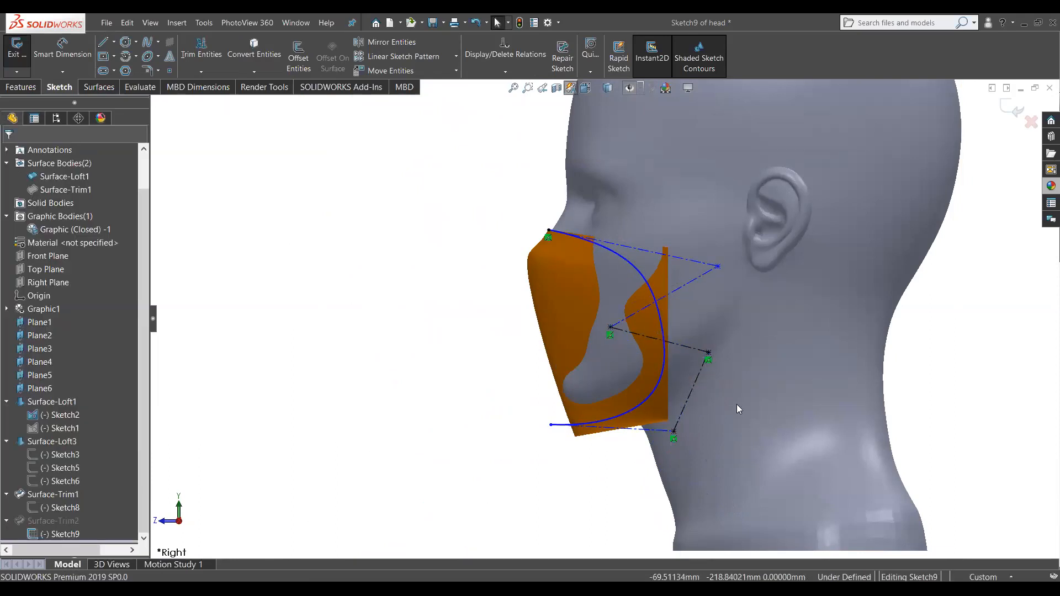
Step: Delete the coincident relation on the rear control vertex behind the jaw and lower that vertex to about (-32.5, -199.2) mm
{"action": "right_click", "coordinate": [710, 359]}
{"action": "left_click", "coordinate": [727, 508]}
{"action": "left_click_drag", "start_coordinate": [709, 352], "coordinate": [704, 409]}
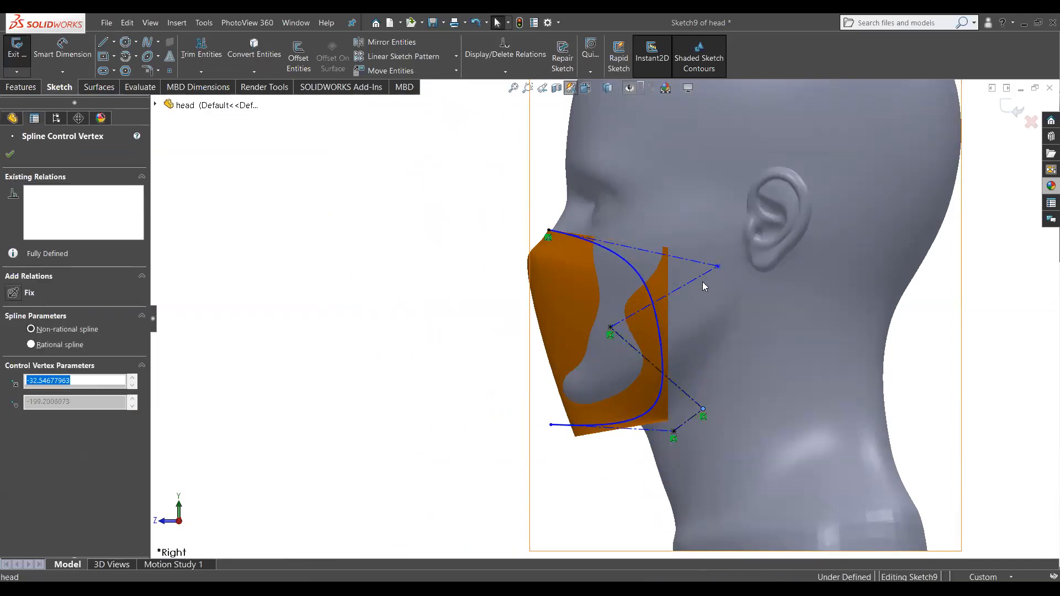
Step: Delete the middle control vertex's coincident relation, raise that vertex toward the cheek, and move the upper rear vertex to about (-29.9, -131.5) mm
{"action": "left_click", "coordinate": [606, 331]}
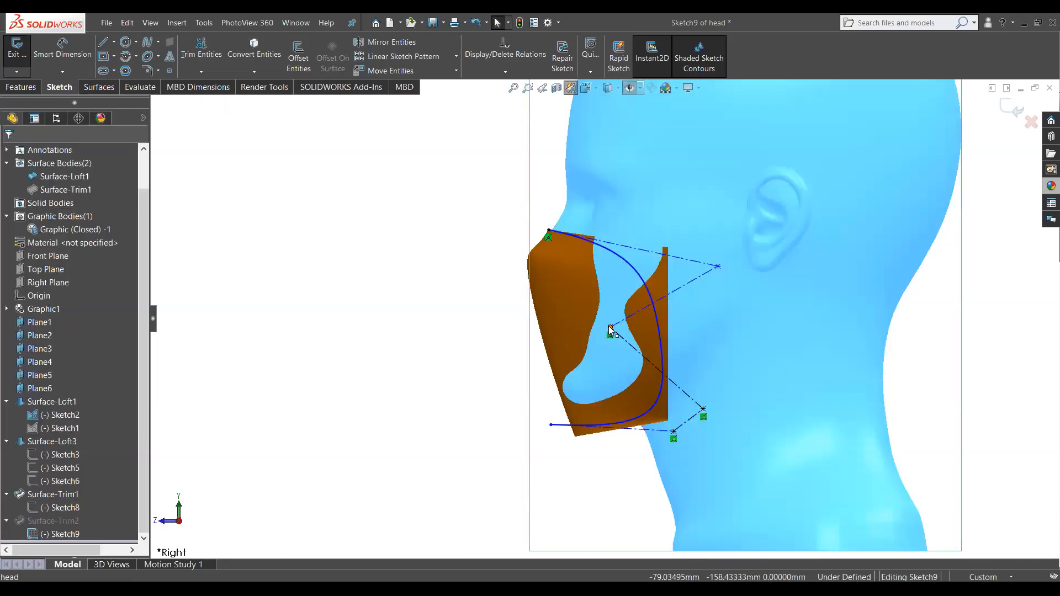
{"action": "left_click", "coordinate": [510, 362]}
{"action": "left_click", "coordinate": [610, 329]}
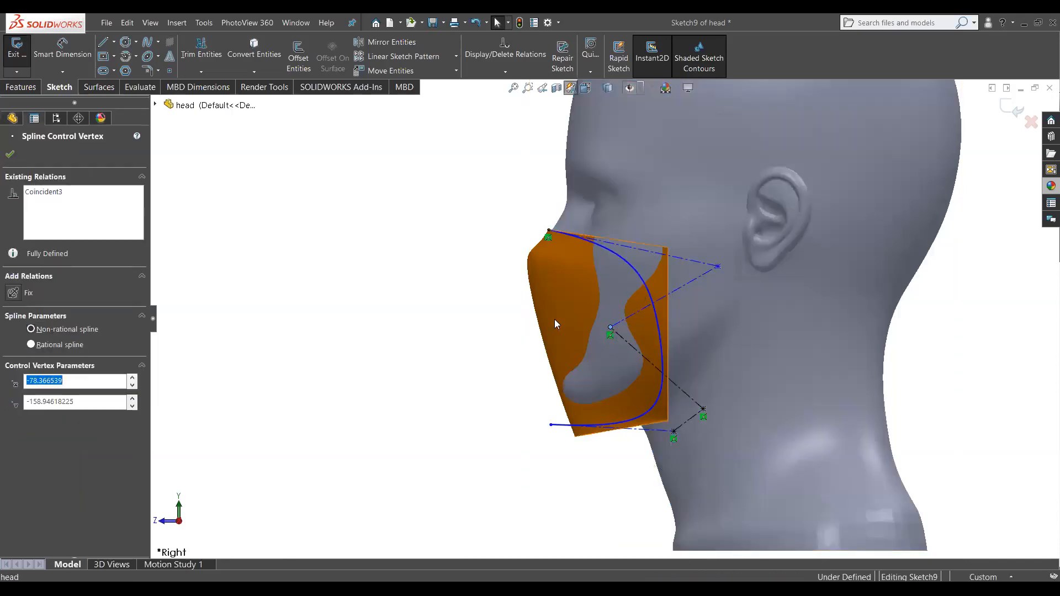
{"action": "right_click", "coordinate": [610, 332]}
{"action": "left_click", "coordinate": [651, 483]}
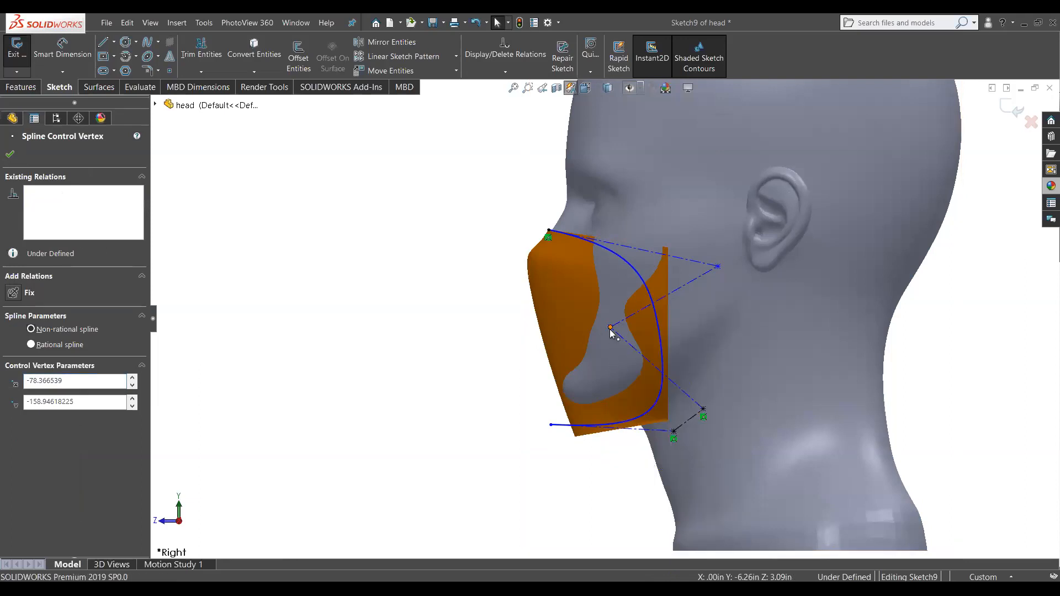
{"action": "left_click_drag", "start_coordinate": [610, 328], "coordinate": [625, 280]}
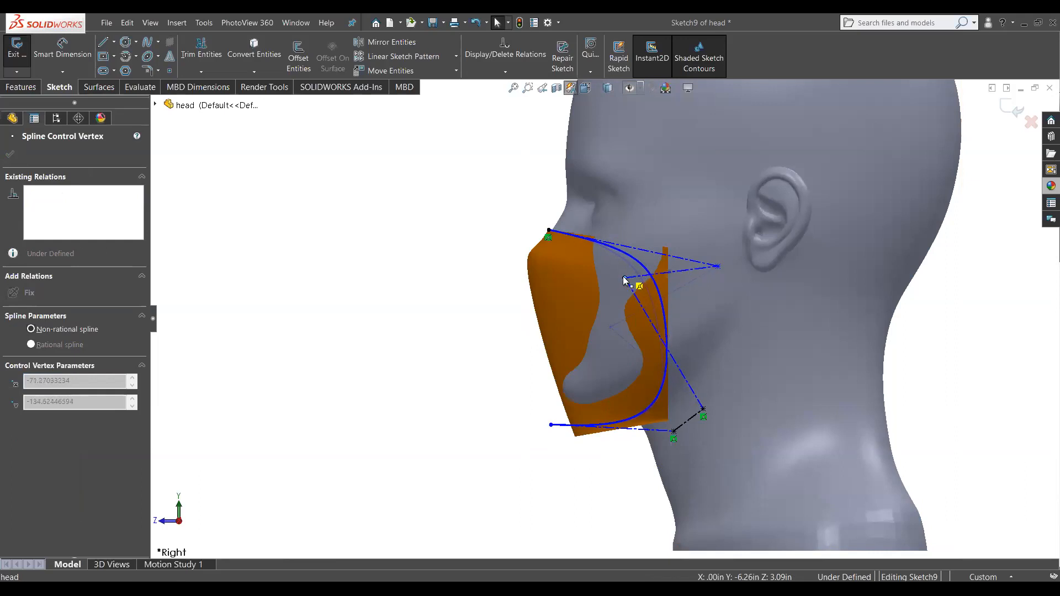
{"action": "mouse_move", "coordinate": [718, 266]}
{"action": "left_mouse_down"}
{"action": "mouse_move", "coordinate": [722, 231]}
{"action": "mouse_move", "coordinate": [716, 276]}
{"action": "mouse_move", "coordinate": [726, 272]}
{"action": "mouse_move", "coordinate": [710, 271]}
{"action": "left_mouse_up"}
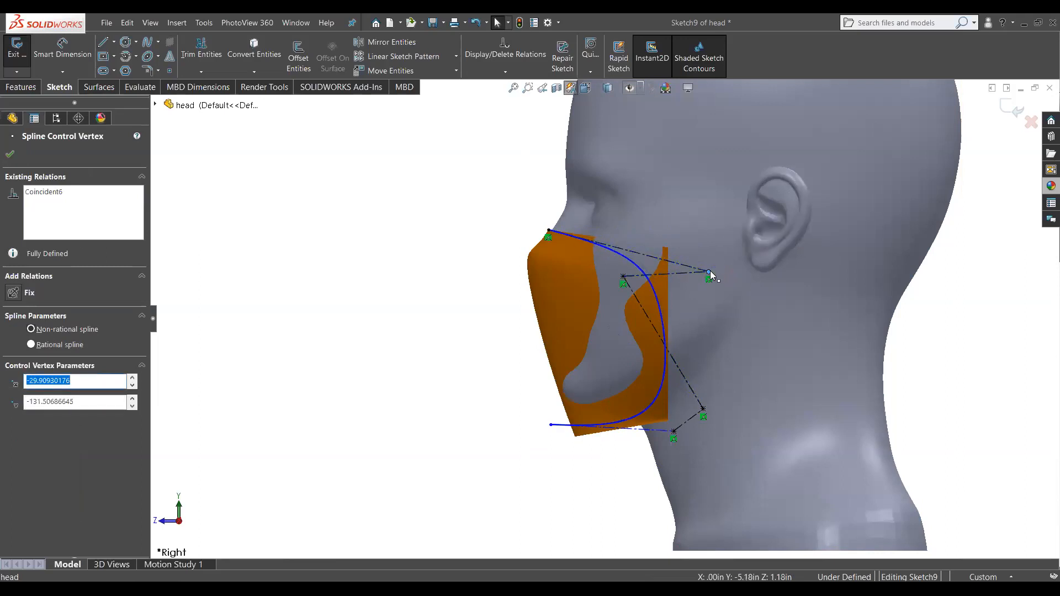
Step: Exit Sketch9 and offset the trimmed mask surface outward by 1 mm
{"action": "left_click", "coordinate": [1012, 113]}
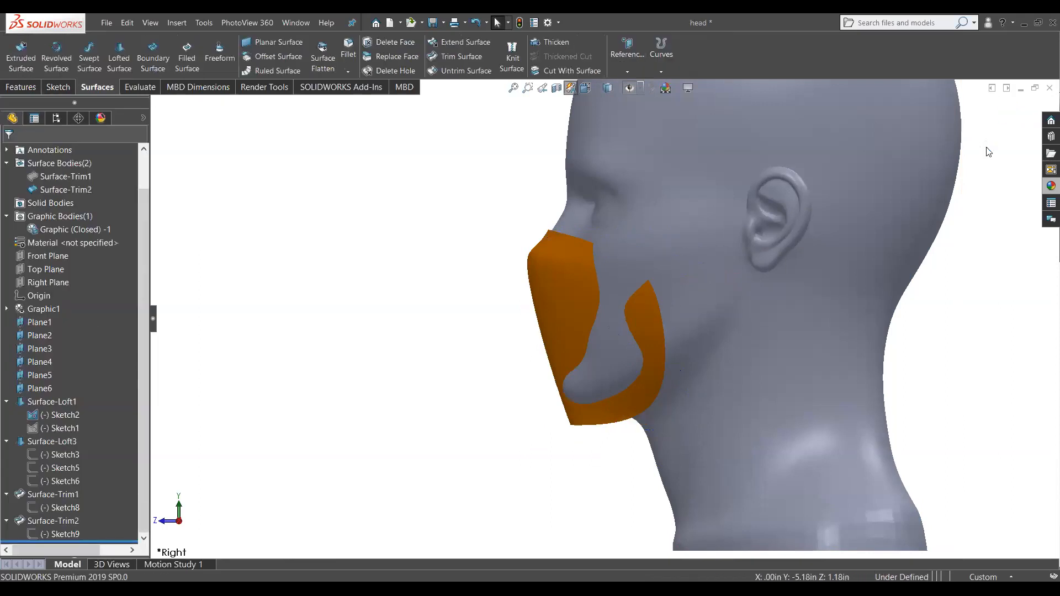
{"action": "middle_click_drag", "start_coordinate": [476, 456], "coordinate": [467, 406]}
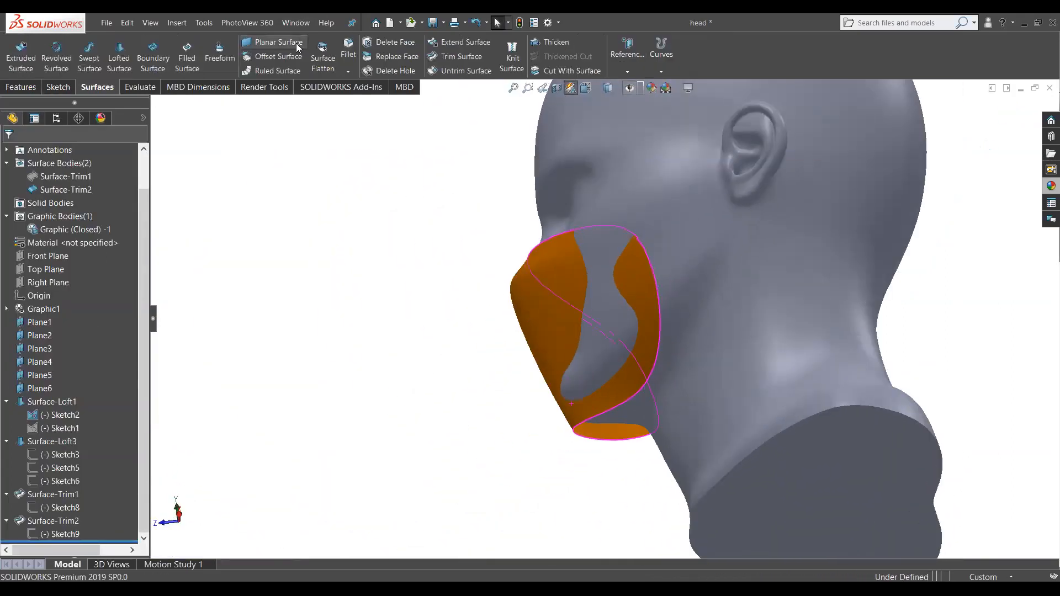
{"action": "left_click", "coordinate": [278, 57]}
{"action": "left_click", "coordinate": [532, 279]}
{"action": "middle_click_drag", "start_coordinate": [542, 294], "coordinate": [544, 381]}
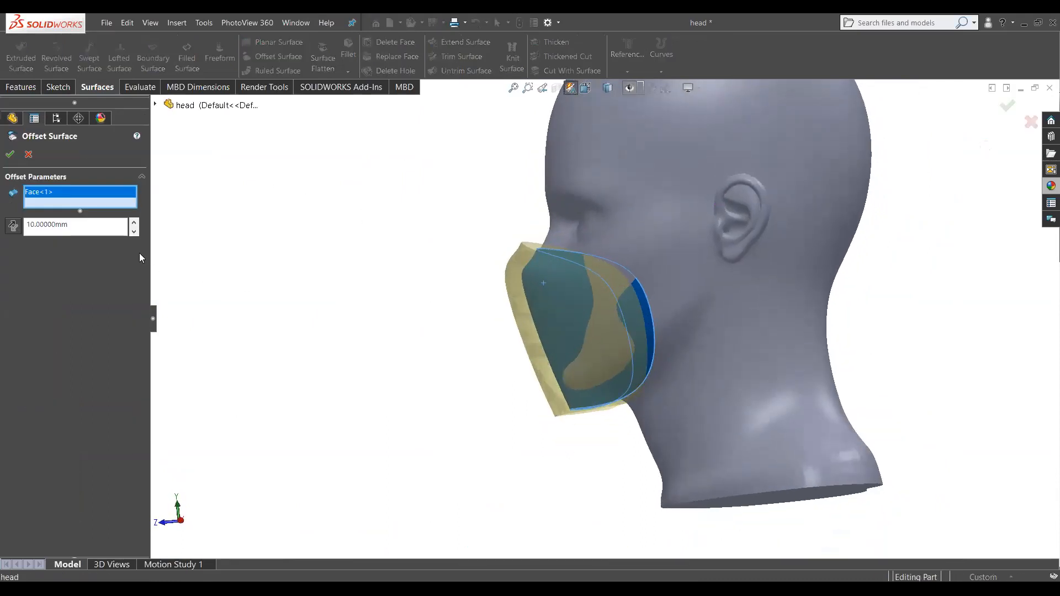
{"action": "key", "text": "m"}
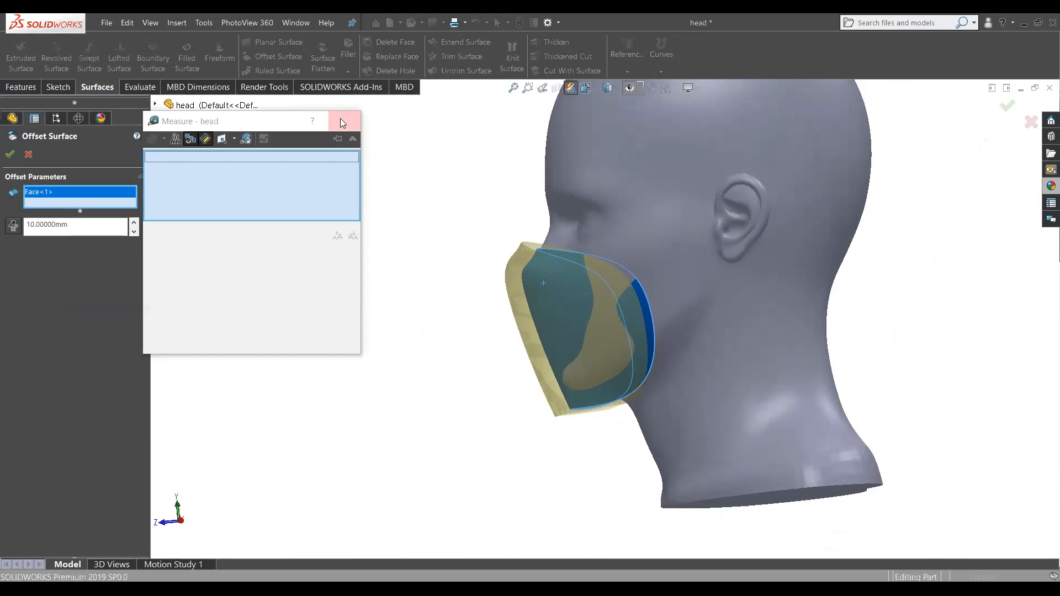
{"action": "double_click", "coordinate": [112, 227]}
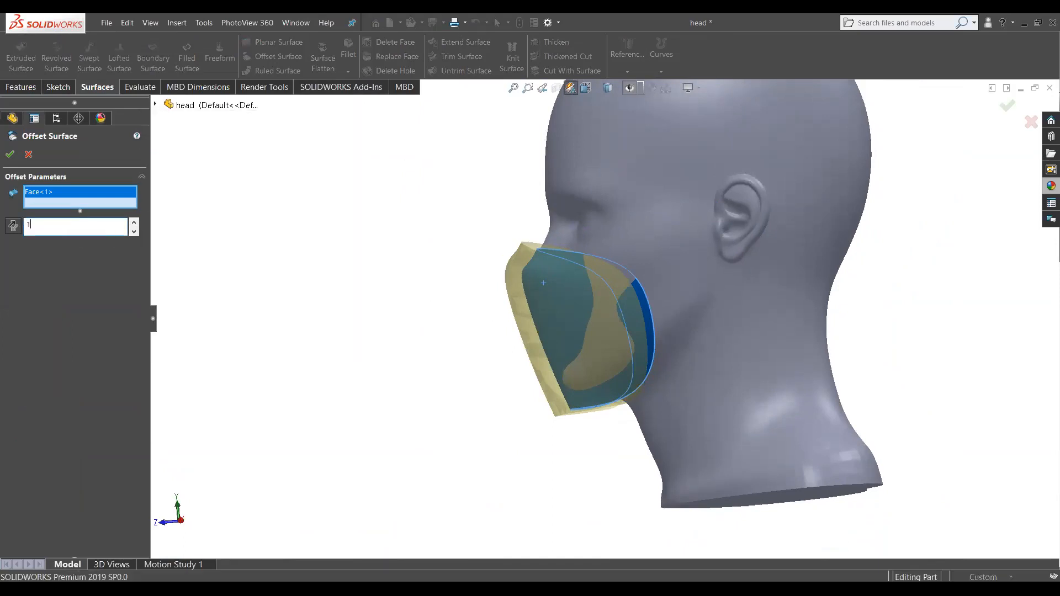
{"action": "key", "text": "Return"}
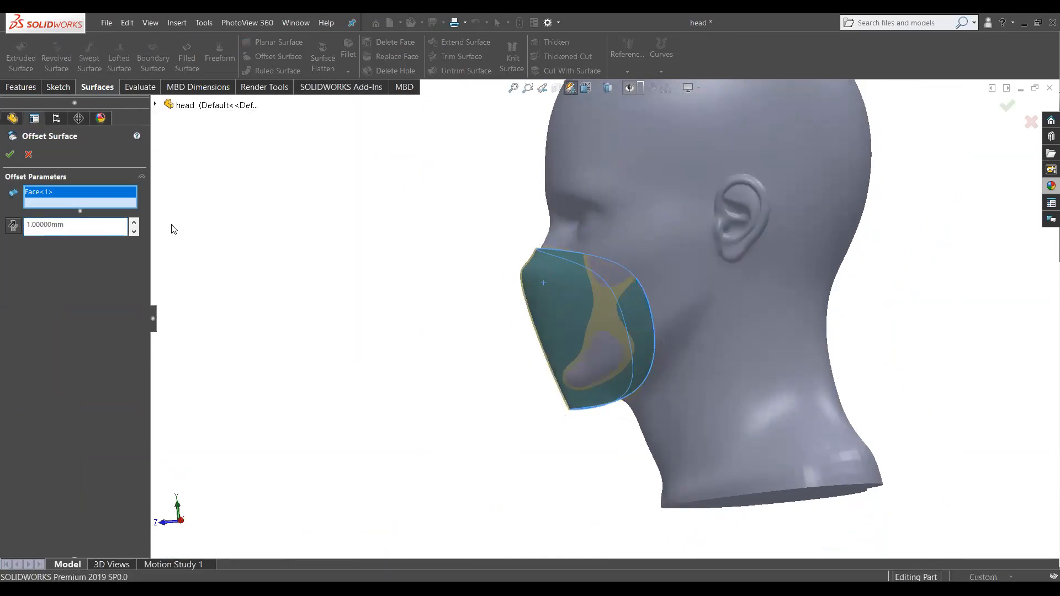
{"action": "left_click", "coordinate": [10, 155]}
Step: Examine the fit of the offset mask surface on the head from the side and front
{"action": "middle_click_drag", "start_coordinate": [383, 253], "coordinate": [503, 370]}
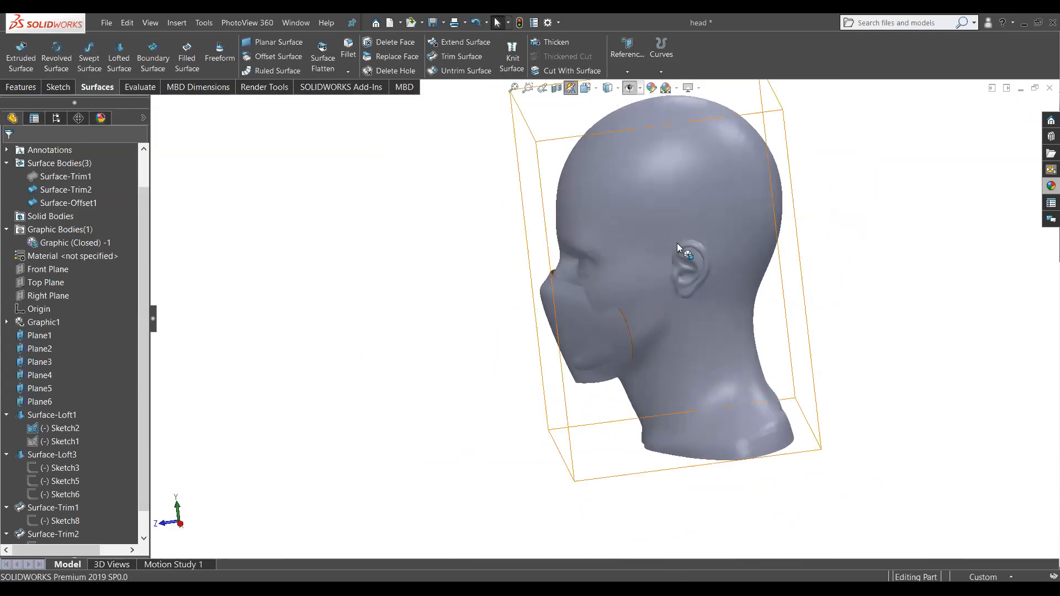
{"action": "left_click", "coordinate": [677, 243]}
{"action": "right_click", "coordinate": [38, 231]}
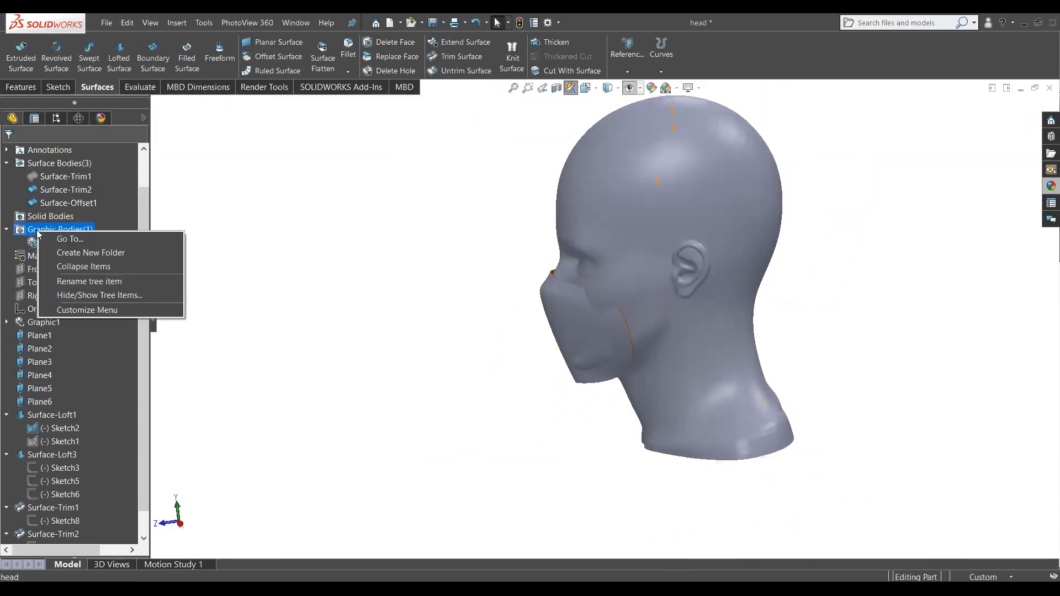
{"action": "left_click", "coordinate": [271, 241]}
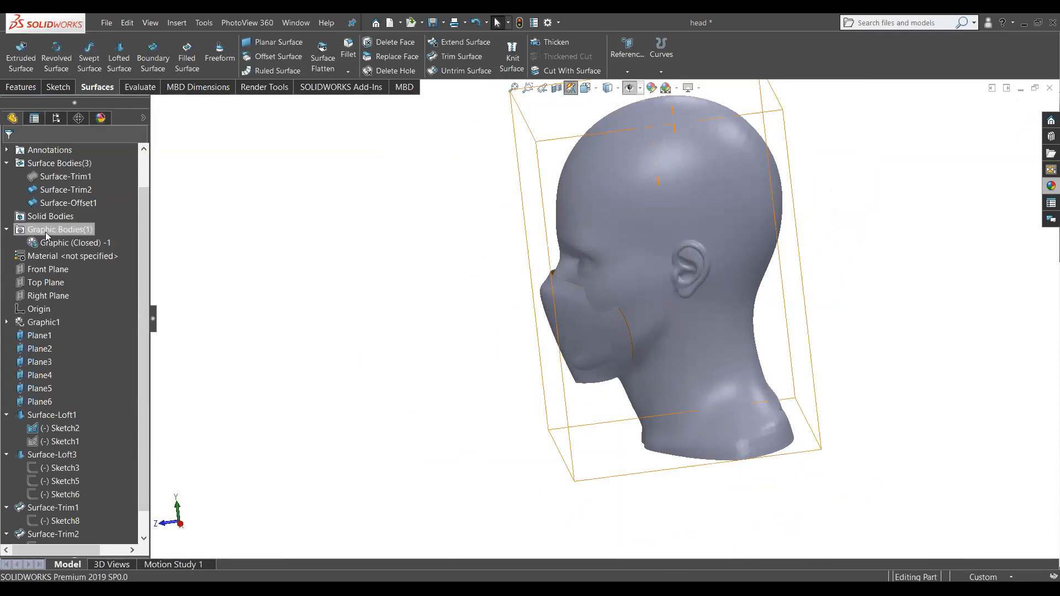
{"action": "middle_click_drag", "start_coordinate": [455, 319], "coordinate": [584, 282]}
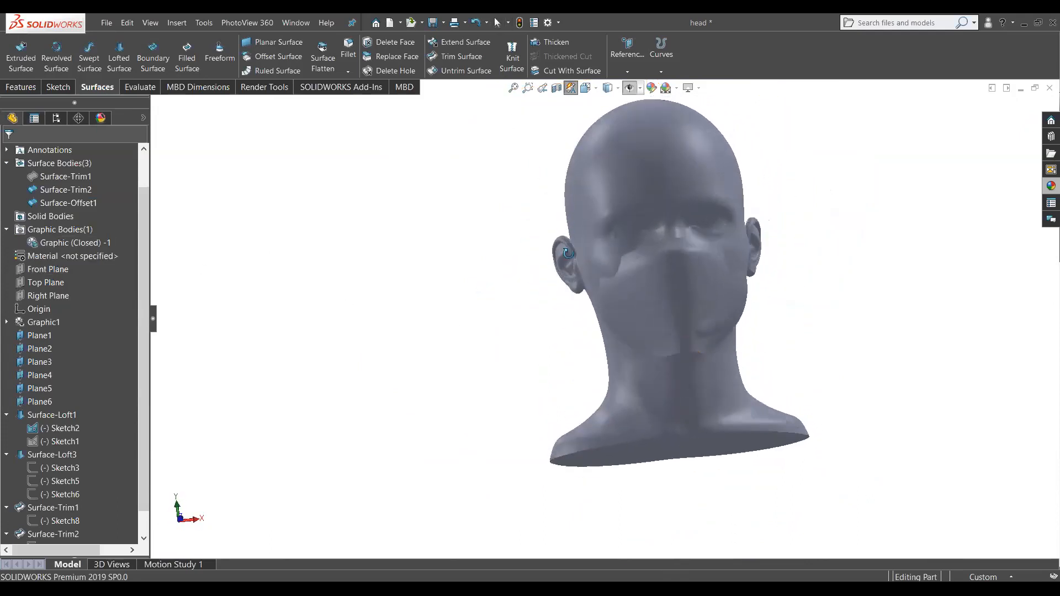
{"action": "scroll", "coordinate": [584, 282], "scroll_direction": "up", "scroll_amount": 2}
{"action": "scroll", "coordinate": [584, 281], "scroll_direction": "up", "scroll_amount": 2}
{"action": "middle_click_drag", "start_coordinate": [669, 324], "coordinate": [630, 289]}
{"action": "scroll", "coordinate": [633, 286], "scroll_direction": "up", "scroll_amount": 3}
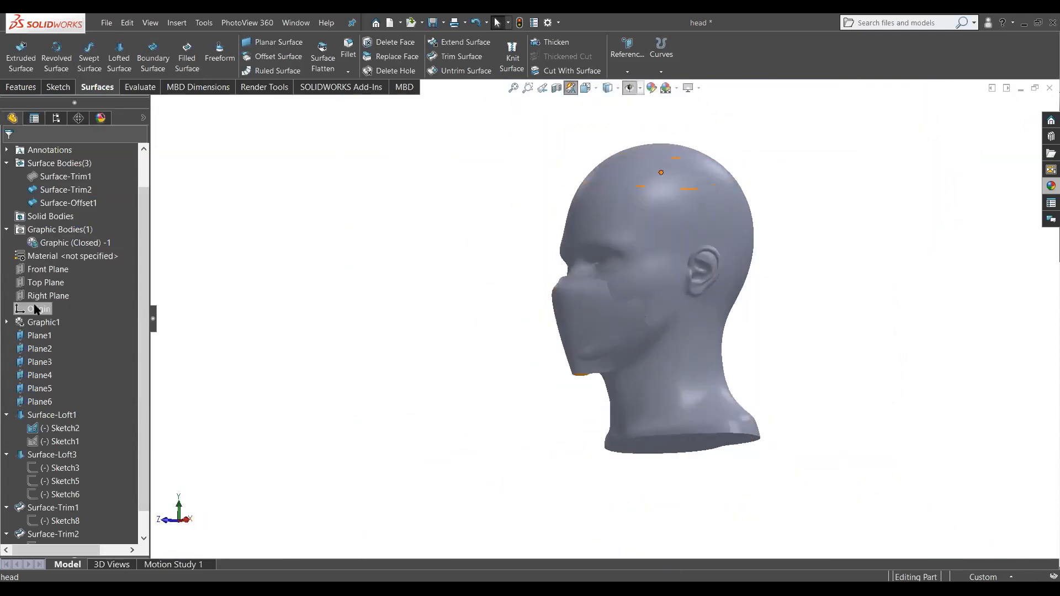
{"action": "left_click", "coordinate": [35, 296]}
{"action": "left_click", "coordinate": [45, 281]}
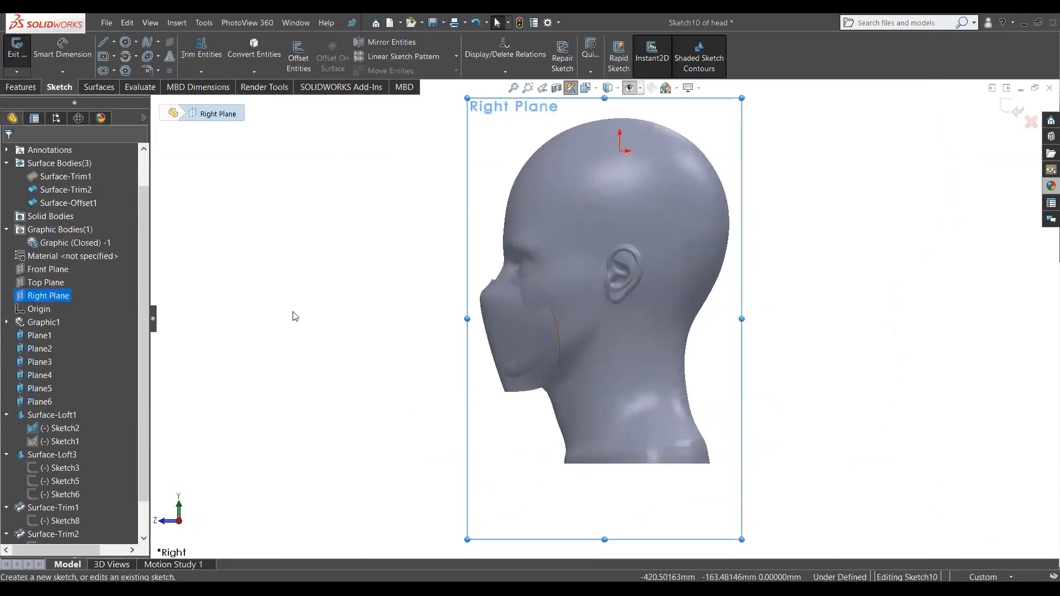
{"action": "left_click", "coordinate": [1016, 112]}
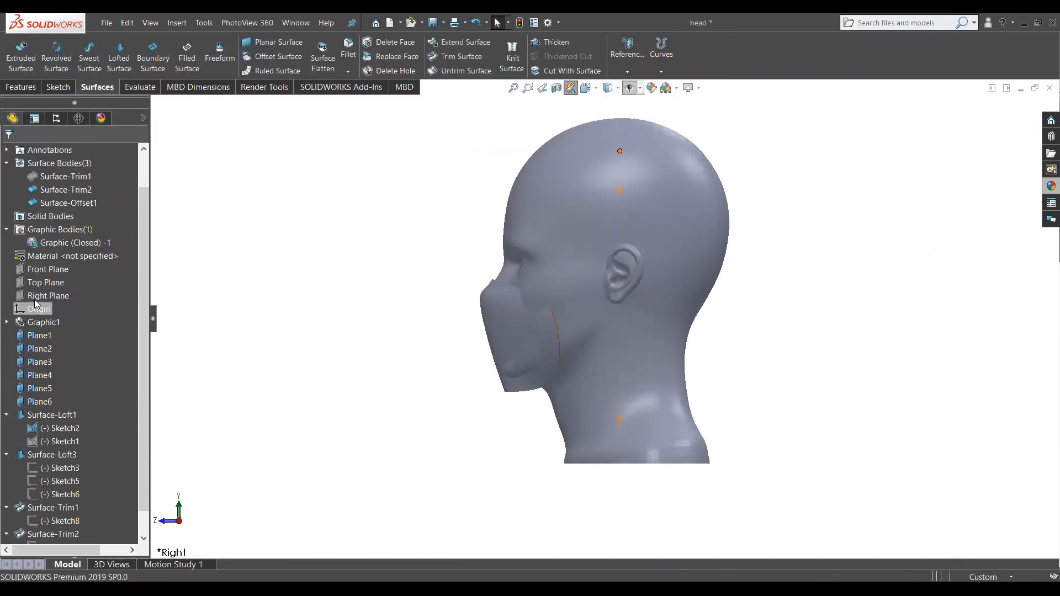
Step: Sketch a tall ellipse on the Front Plane, centred on the vertical axis below the neck, with radii of about 161 and 39 mm
{"action": "left_click", "coordinate": [38, 269]}
{"action": "left_click", "coordinate": [51, 248]}
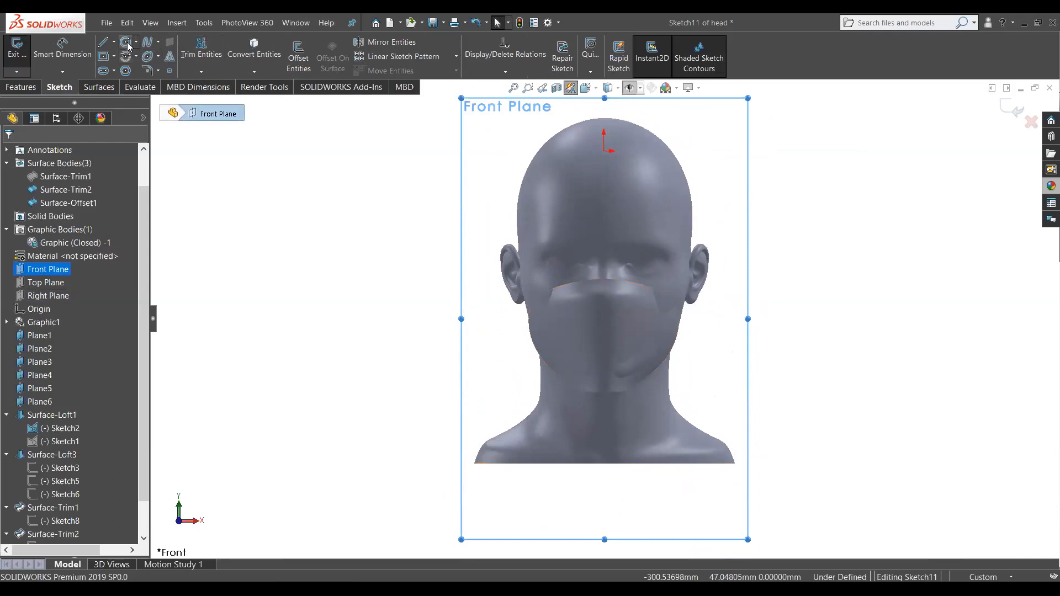
{"action": "left_click", "coordinate": [149, 58]}
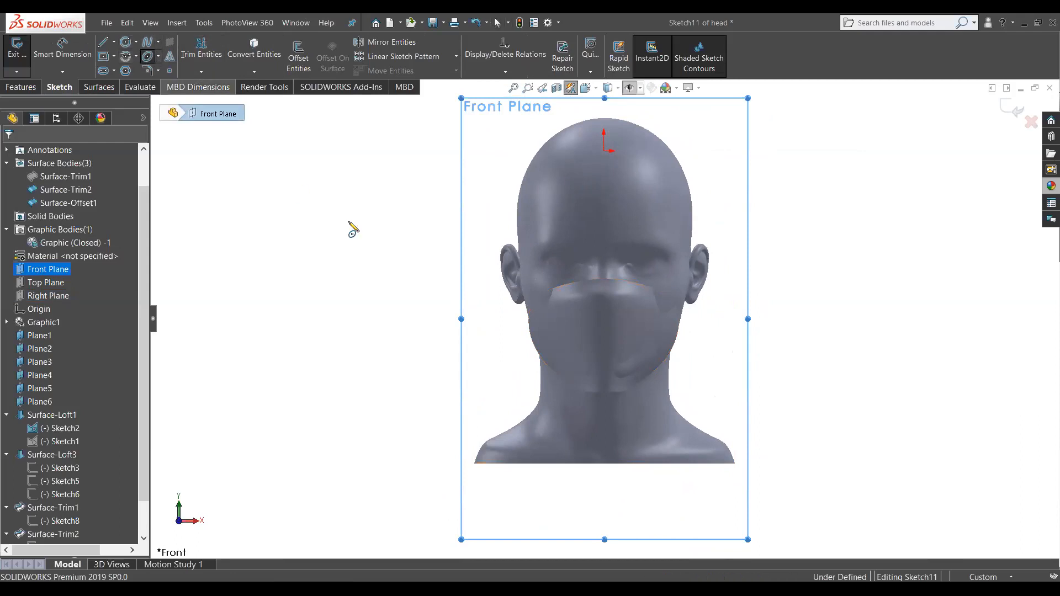
{"action": "left_click", "coordinate": [604, 161]}
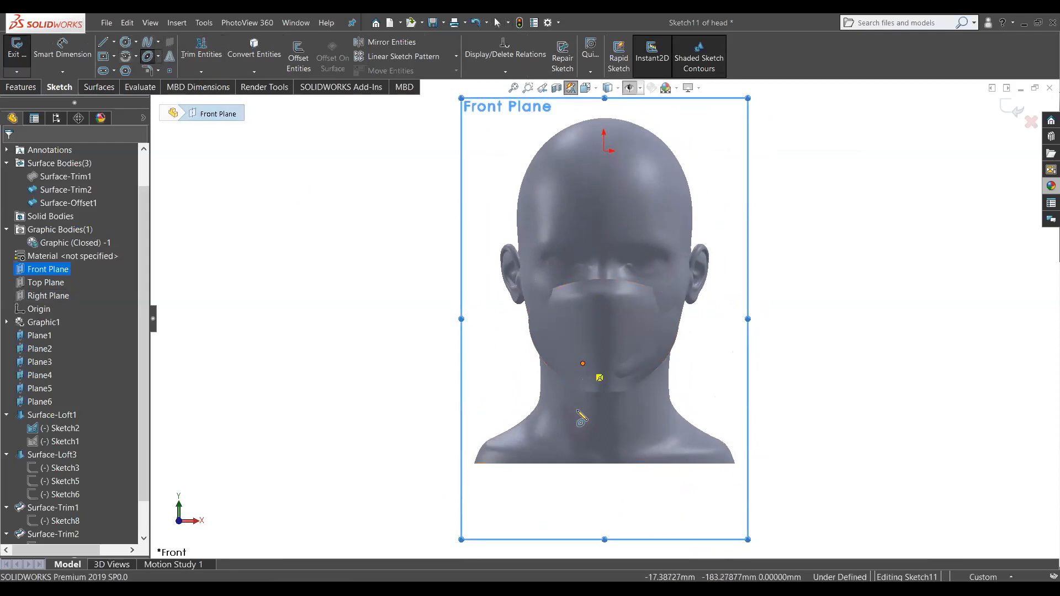
{"action": "left_click", "coordinate": [604, 476]}
{"action": "left_click", "coordinate": [649, 478]}
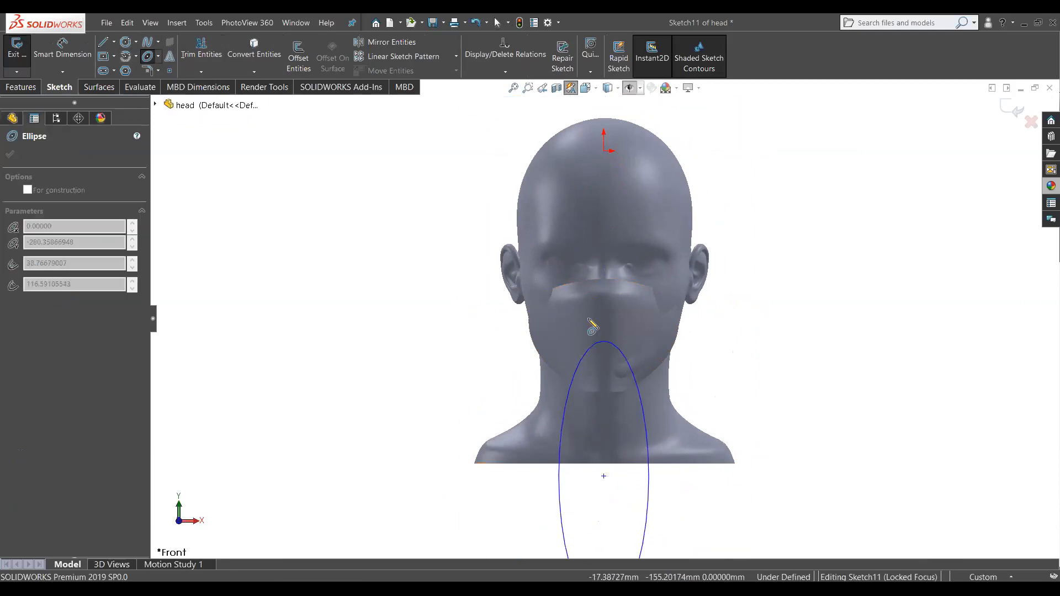
{"action": "left_click", "coordinate": [606, 290]}
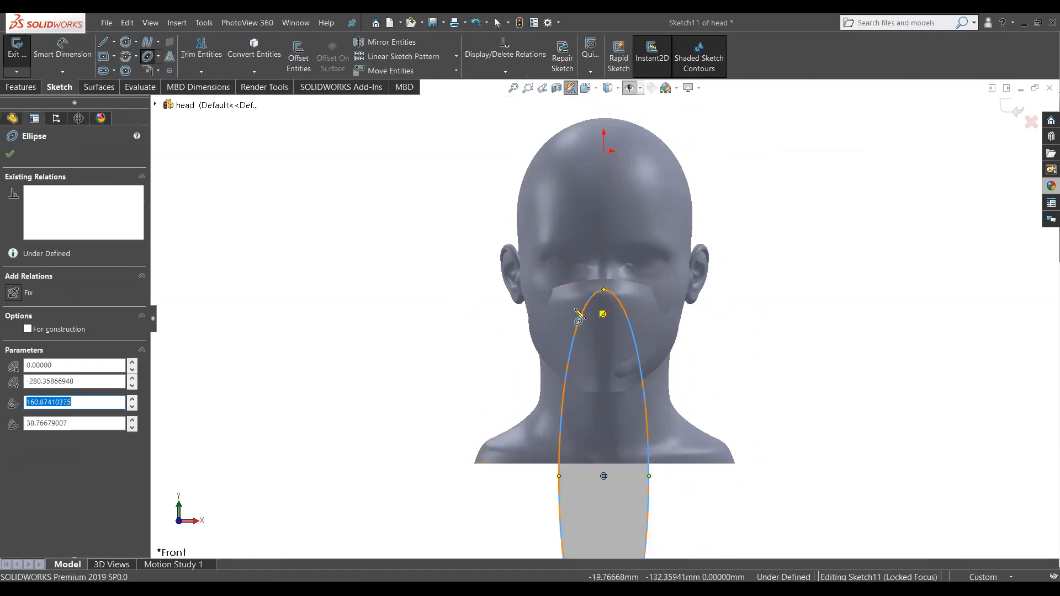
{"action": "key", "text": "Escape"}
{"action": "mouse_move", "coordinate": [542, 371]}
{"action": "middle_mouse_down"}
{"action": "mouse_move", "coordinate": [417, 359]}
{"action": "mouse_move", "coordinate": [543, 399]}
{"action": "middle_mouse_up"}
{"action": "key", "text": "space"}
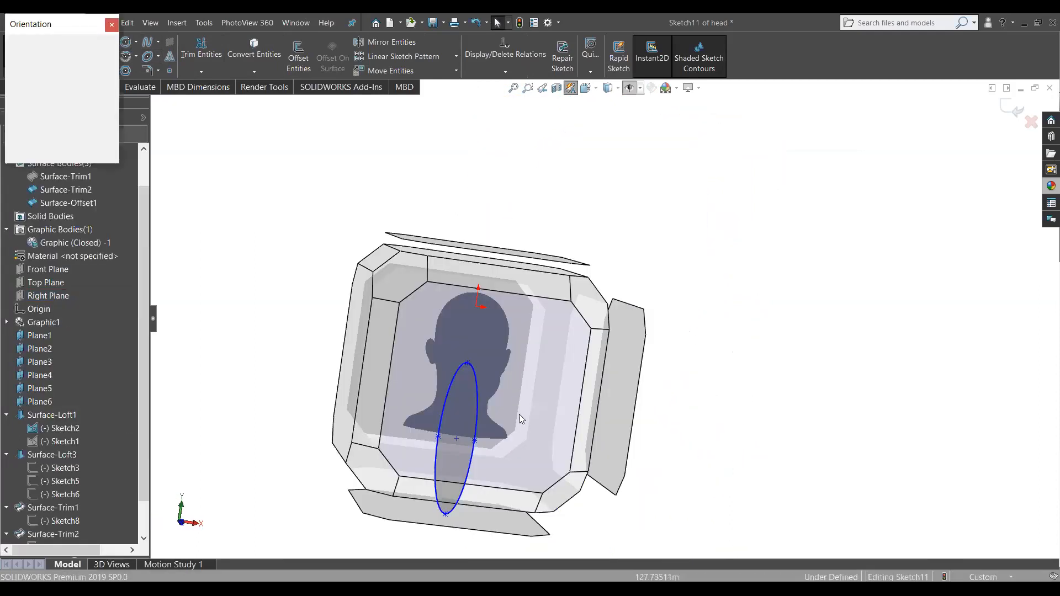
{"action": "left_click", "coordinate": [543, 380]}
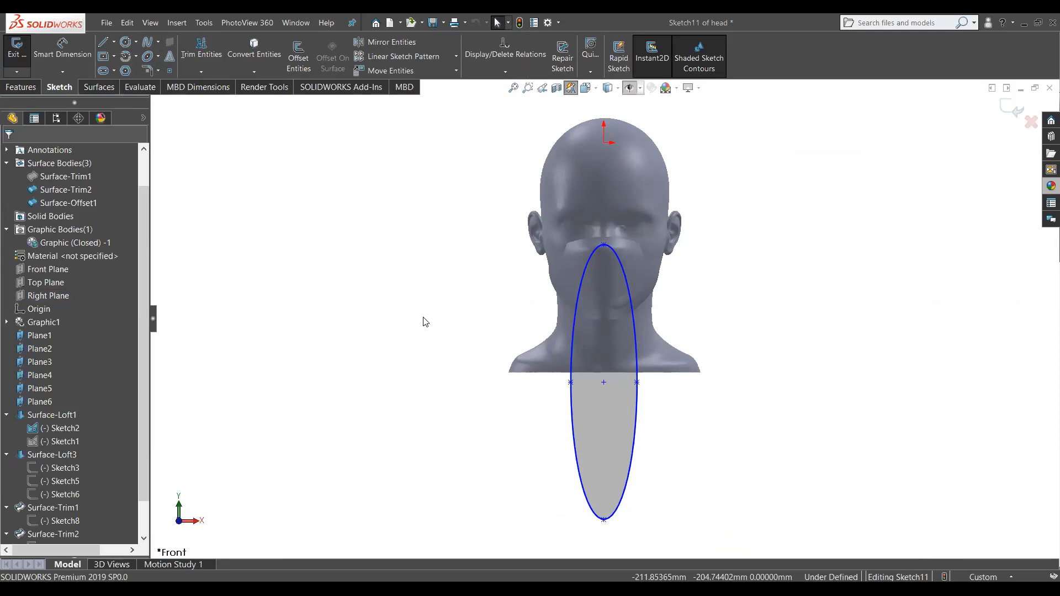
{"action": "scroll", "coordinate": [597, 287], "scroll_direction": "down", "scroll_amount": 3}
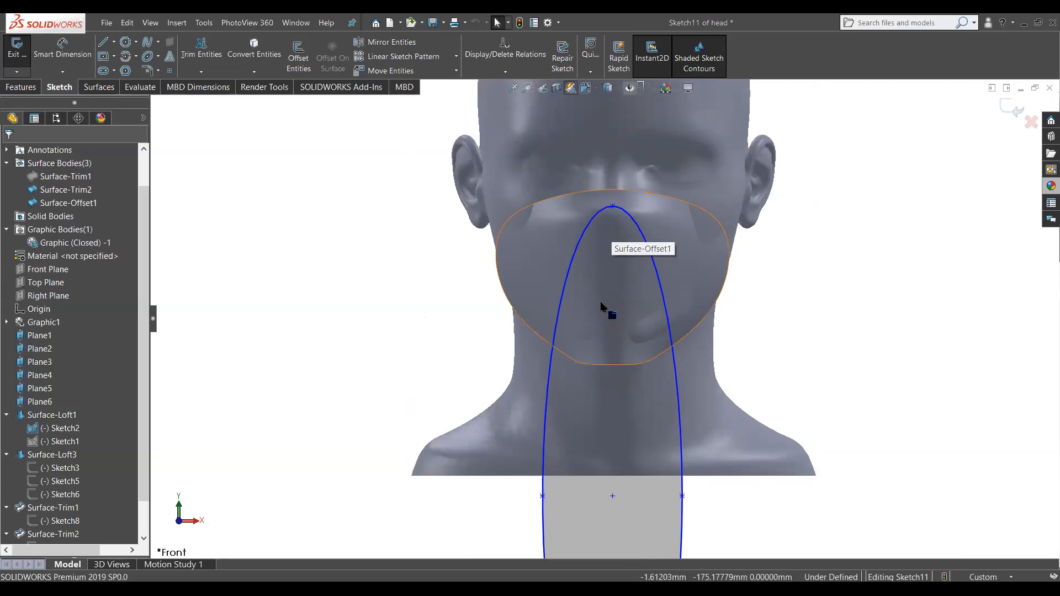
Step: Trim the offset mask surface with the ellipse sketch, keeping only the portion inside the ellipse
{"action": "left_click", "coordinate": [28, 89]}
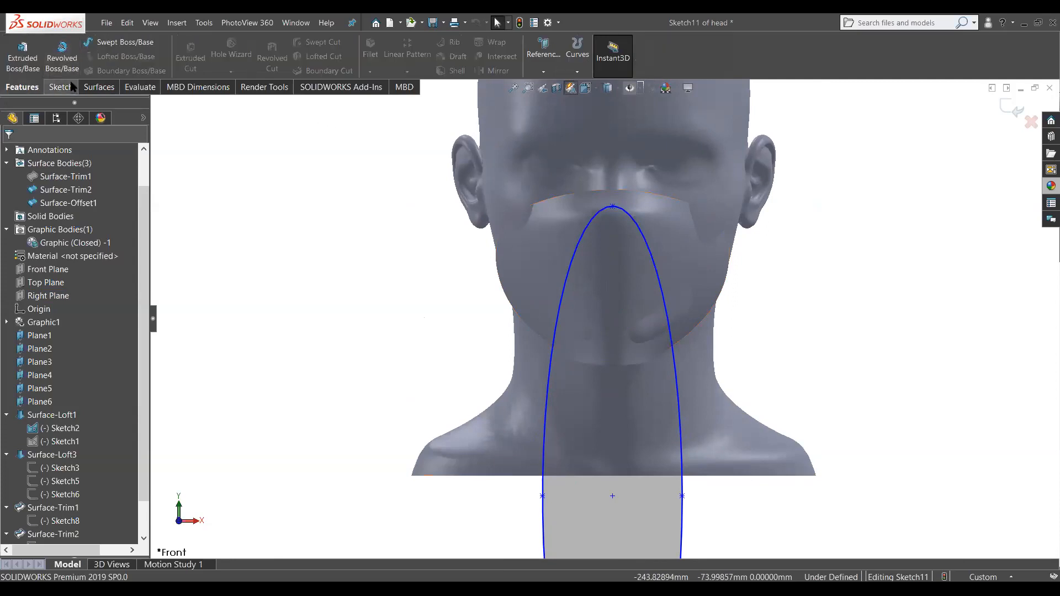
{"action": "mouse_move", "coordinate": [421, 255]}
{"action": "middle_mouse_down"}
{"action": "mouse_move", "coordinate": [366, 256]}
{"action": "mouse_move", "coordinate": [373, 266]}
{"action": "mouse_move", "coordinate": [423, 267]}
{"action": "middle_mouse_up"}
{"action": "key", "text": "space"}
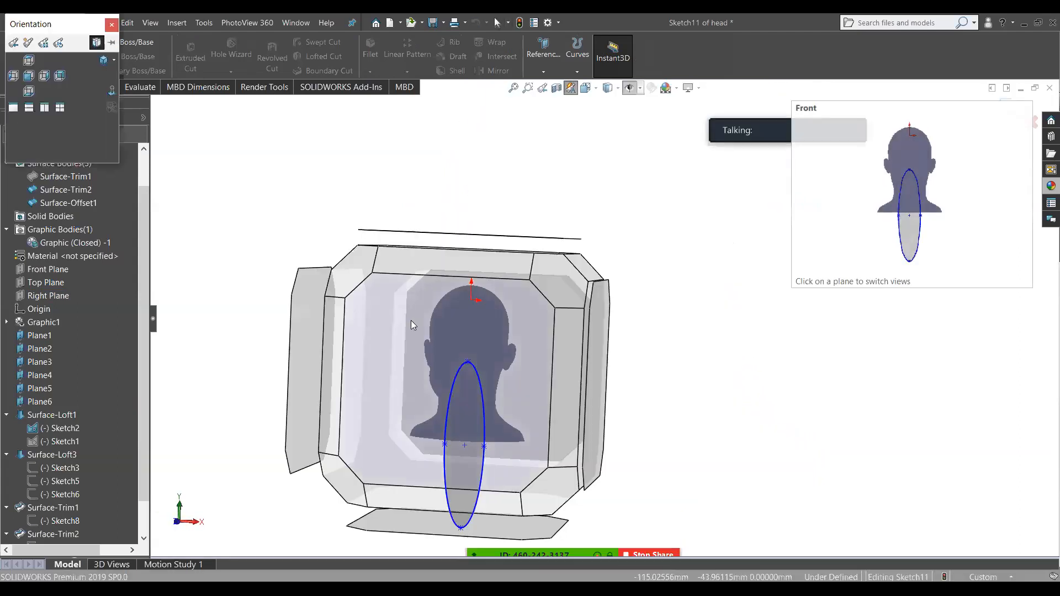
{"action": "left_click", "coordinate": [411, 320]}
{"action": "left_click", "coordinate": [98, 87]}
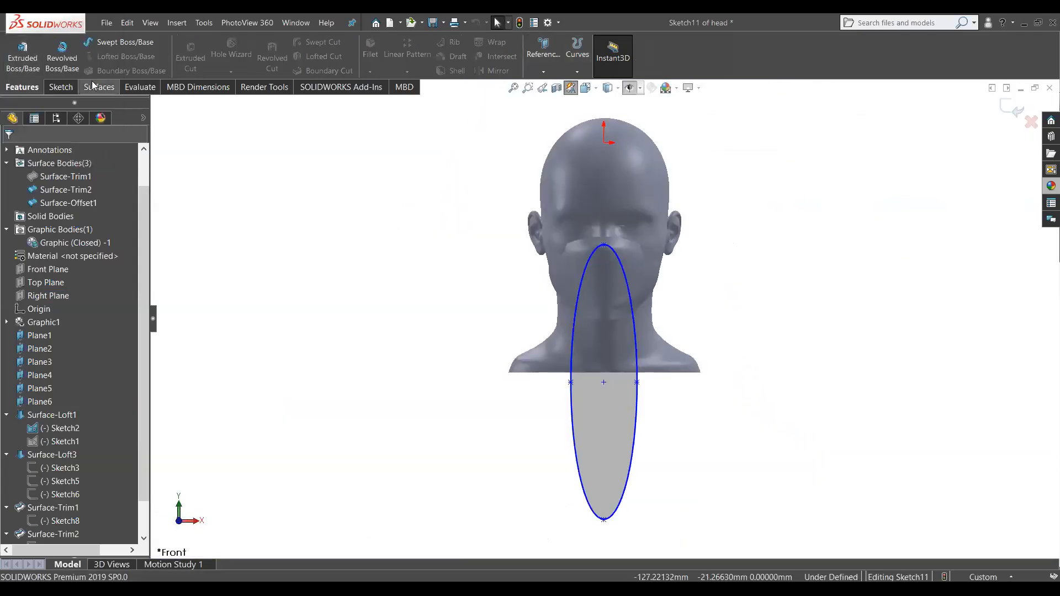
{"action": "left_click", "coordinate": [461, 56]}
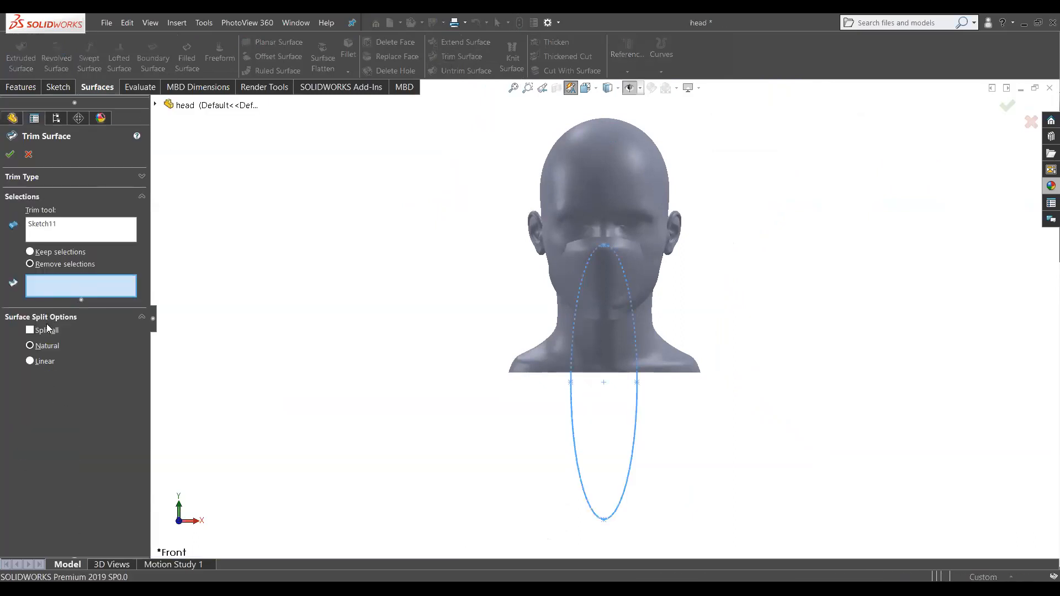
{"action": "left_click", "coordinate": [29, 251]}
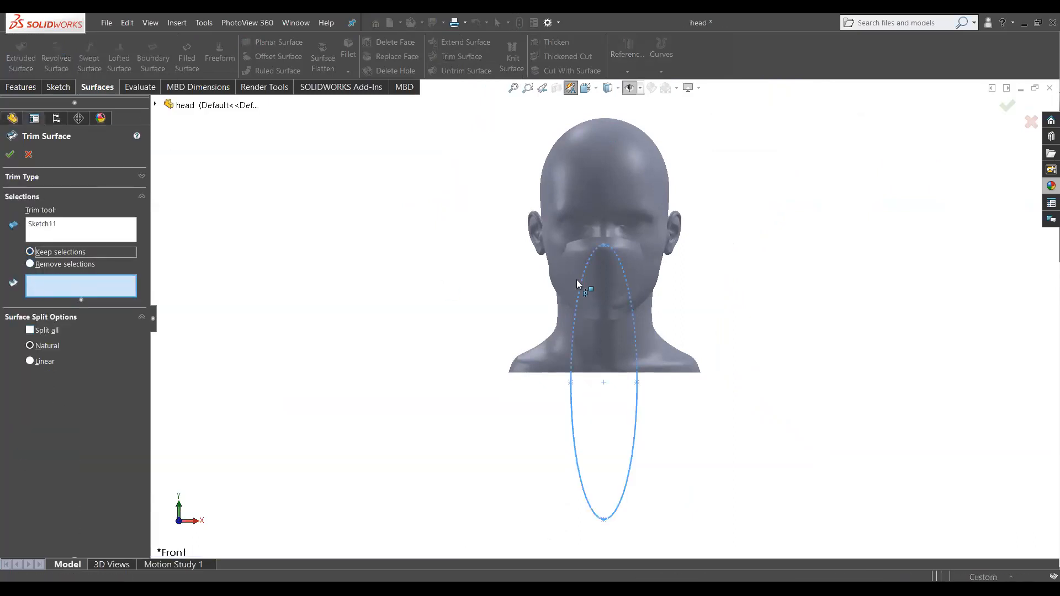
{"action": "scroll", "coordinate": [602, 276], "scroll_direction": "up", "scroll_amount": 3}
{"action": "left_click", "coordinate": [605, 292]}
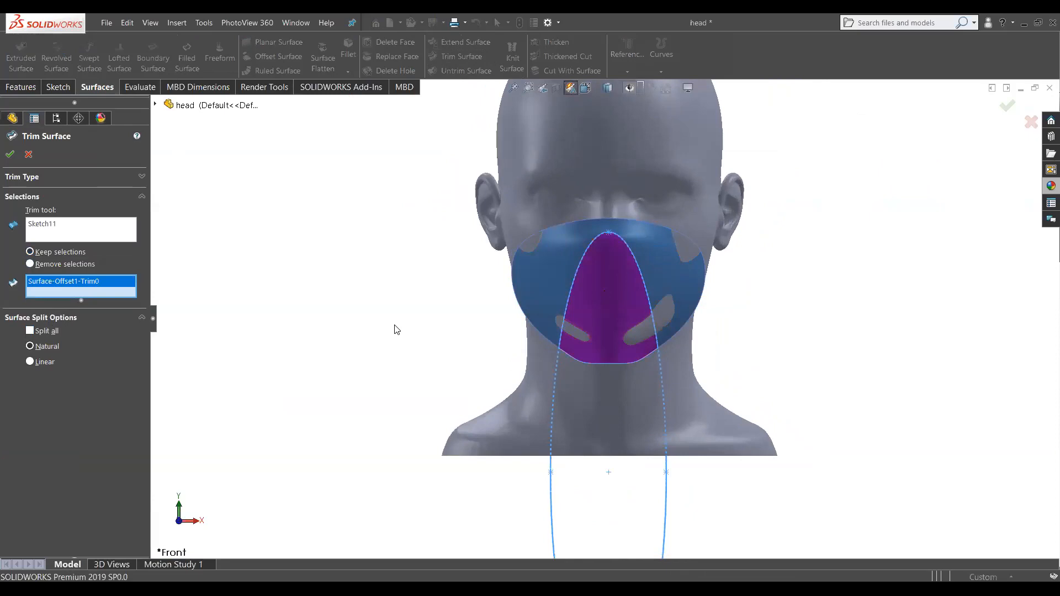
{"action": "middle_click_drag", "start_coordinate": [625, 303], "coordinate": [394, 269]}
{"action": "scroll", "coordinate": [486, 260], "scroll_direction": "down", "scroll_amount": 8}
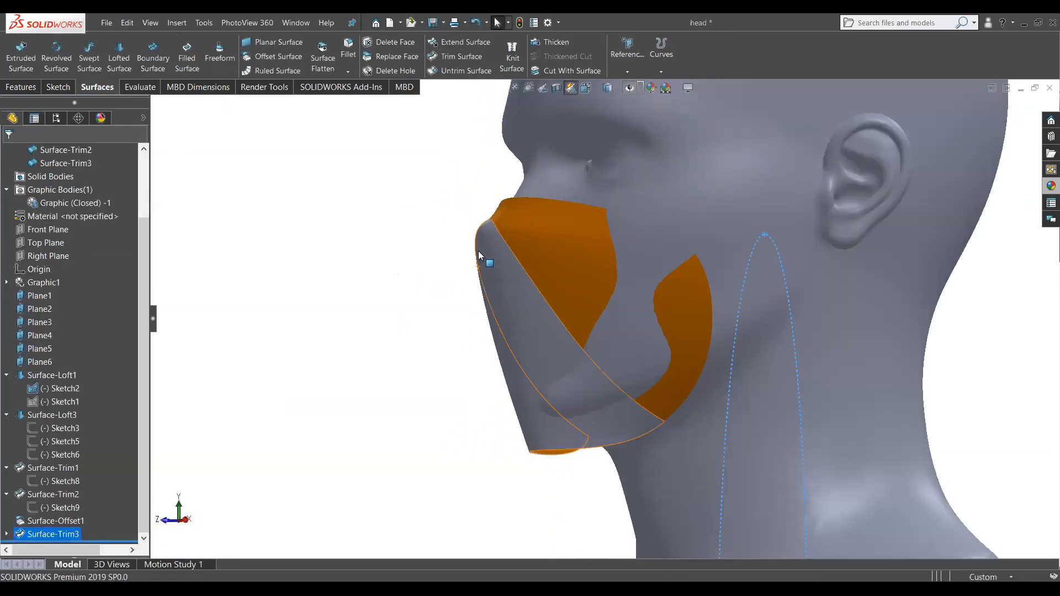
Step: Undo the last trim of the offset mask surface
{"action": "middle_click_drag", "start_coordinate": [518, 257], "coordinate": [512, 228]}
{"action": "key", "text": "ctrl+1"}
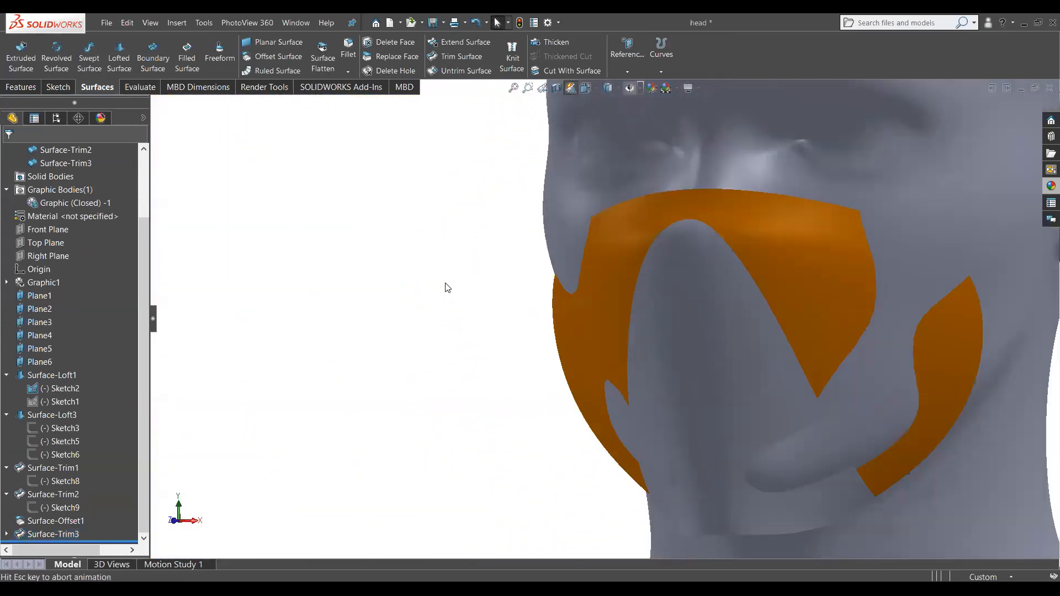
{"action": "key", "text": "ctrl+z"}
{"action": "middle_click_drag", "start_coordinate": [532, 299], "coordinate": [440, 303]}
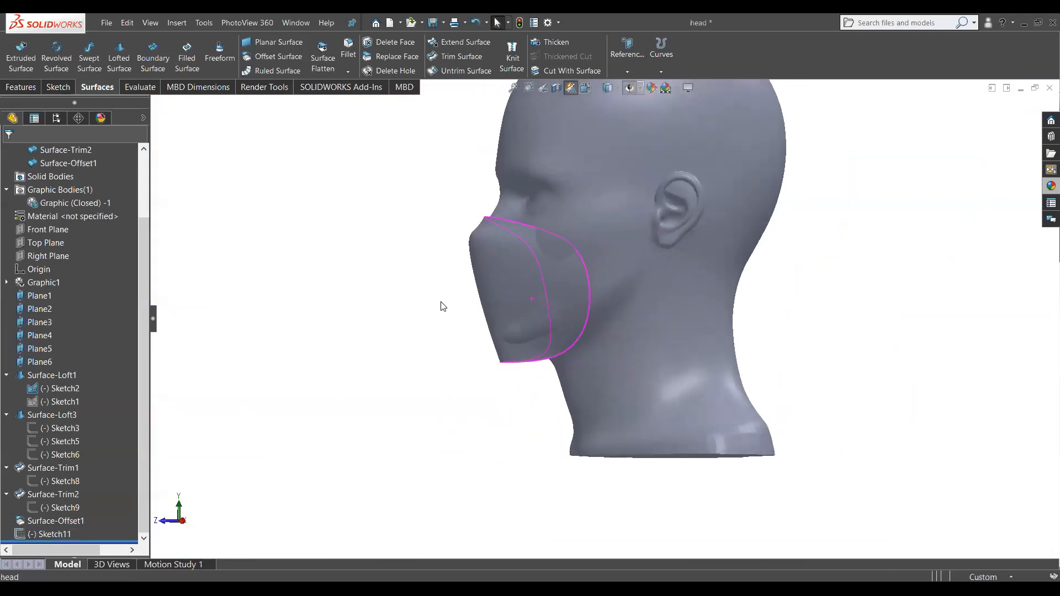
Step: Hide the head's graphic body so that only the mask surfaces are displayed
{"action": "right_click", "coordinate": [60, 203]}
{"action": "left_click", "coordinate": [97, 213]}
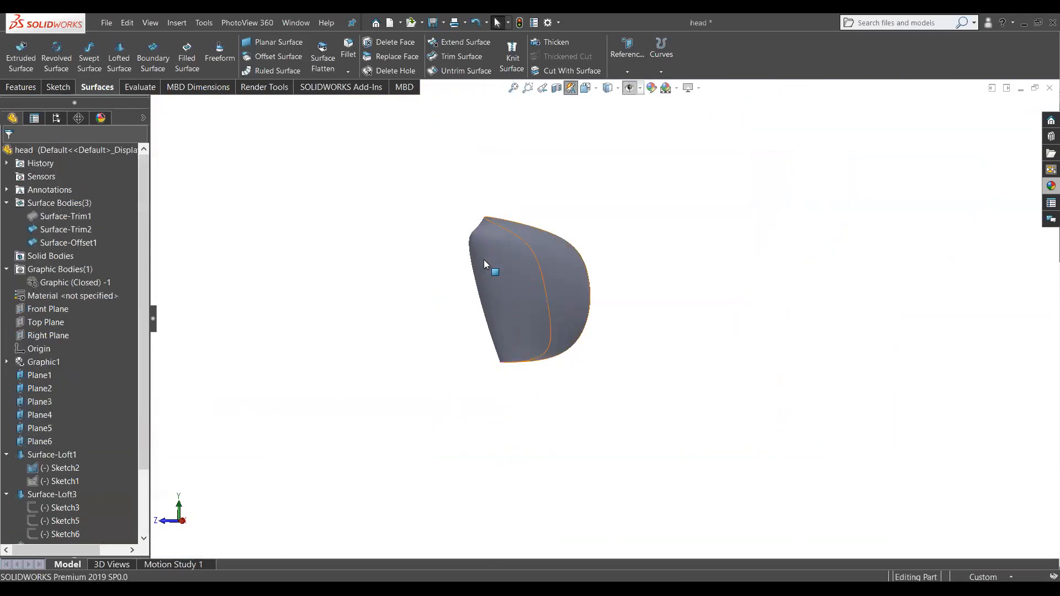
{"action": "middle_click_drag", "start_coordinate": [485, 261], "coordinate": [379, 265]}
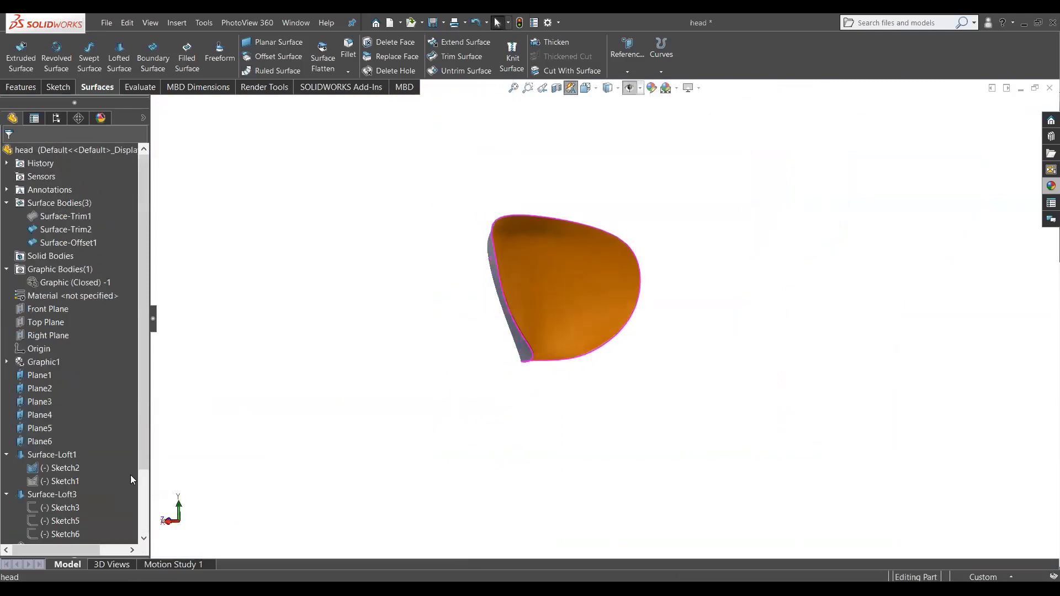
Step: Trim the offset mask surface with the ellipse sketch, removing the portion inside the ellipse
{"action": "scroll", "coordinate": [82, 497], "scroll_direction": "down", "scroll_amount": 2}
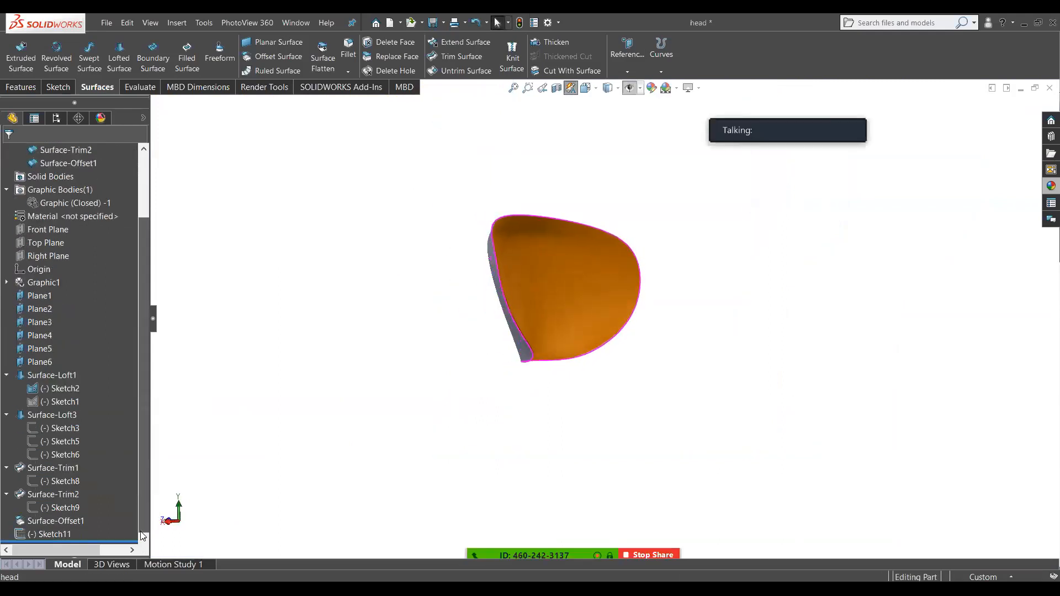
{"action": "left_click", "coordinate": [81, 523]}
{"action": "left_click", "coordinate": [589, 375]}
{"action": "scroll", "coordinate": [513, 351], "scroll_direction": "down", "scroll_amount": 6}
{"action": "middle_click_drag", "start_coordinate": [435, 286], "coordinate": [491, 390]}
{"action": "scroll", "coordinate": [483, 375], "scroll_direction": "up", "scroll_amount": 3}
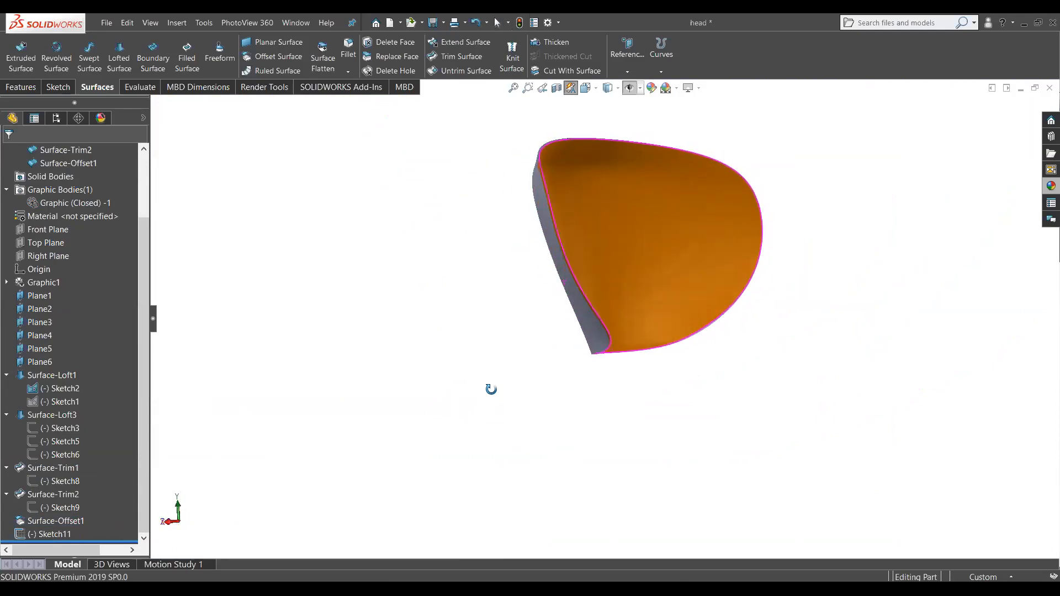
{"action": "left_click", "coordinate": [27, 533]}
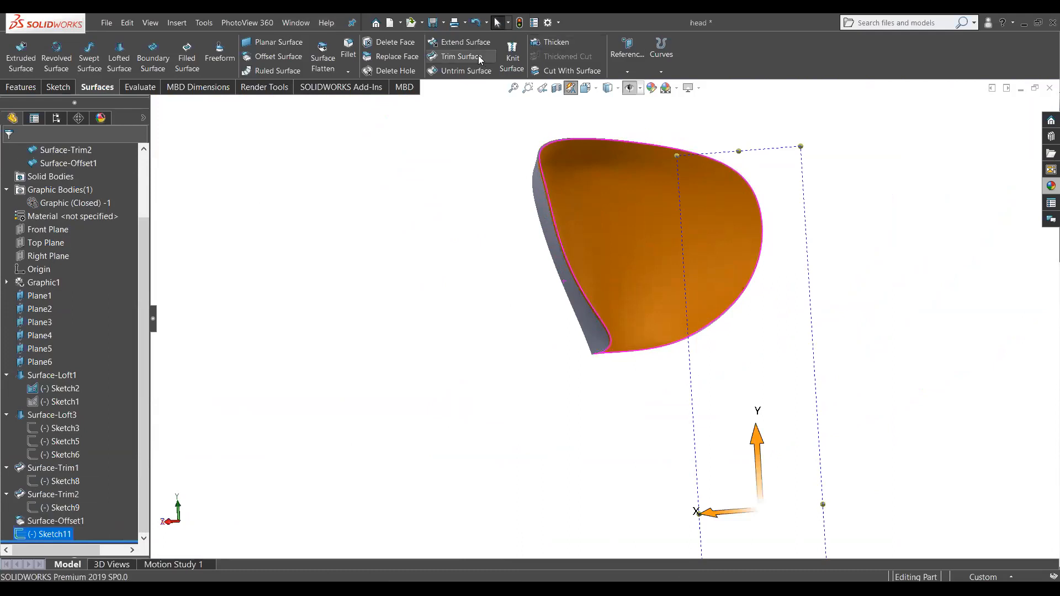
{"action": "left_click", "coordinate": [461, 56]}
{"action": "middle_click_drag", "start_coordinate": [494, 268], "coordinate": [621, 240]}
{"action": "left_click", "coordinate": [617, 244]}
{"action": "left_click", "coordinate": [30, 265]}
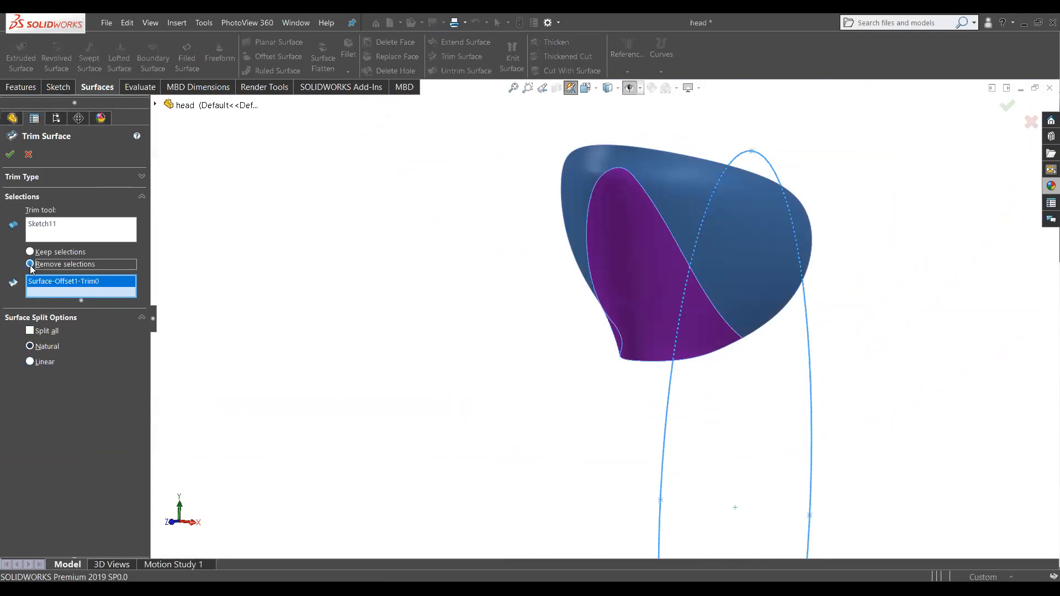
{"action": "left_click", "coordinate": [10, 155]}
Step: Examine the trimmed opening of the outer mask surface and its edges against the inner surface from several angles
{"action": "middle_click_drag", "start_coordinate": [580, 248], "coordinate": [539, 152]}
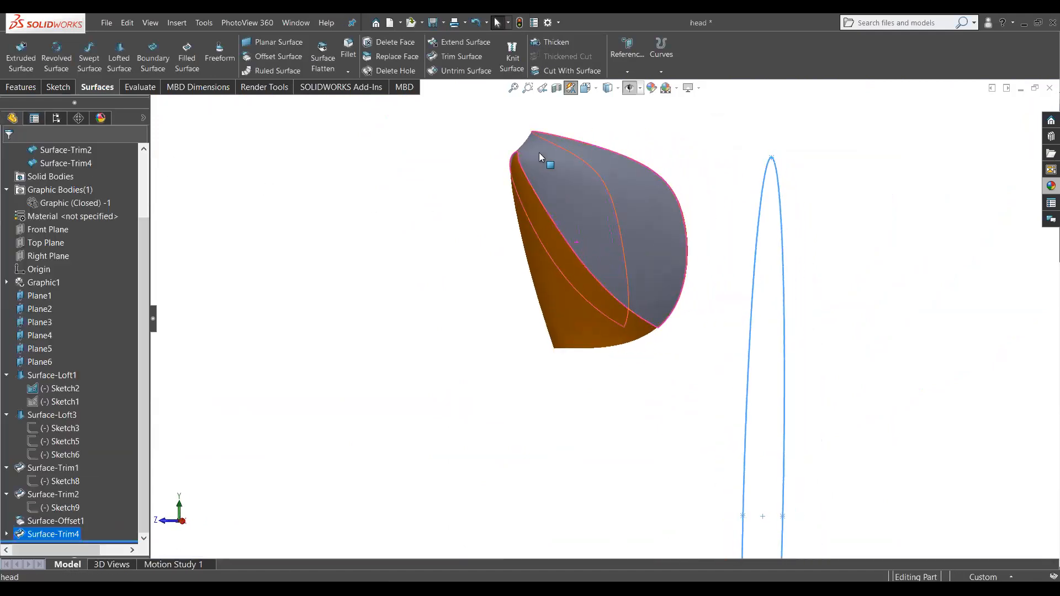
{"action": "scroll", "coordinate": [539, 160], "scroll_direction": "down", "scroll_amount": 5}
{"action": "middle_click_drag", "start_coordinate": [473, 288], "coordinate": [409, 355]}
{"action": "left_click", "coordinate": [409, 355]}
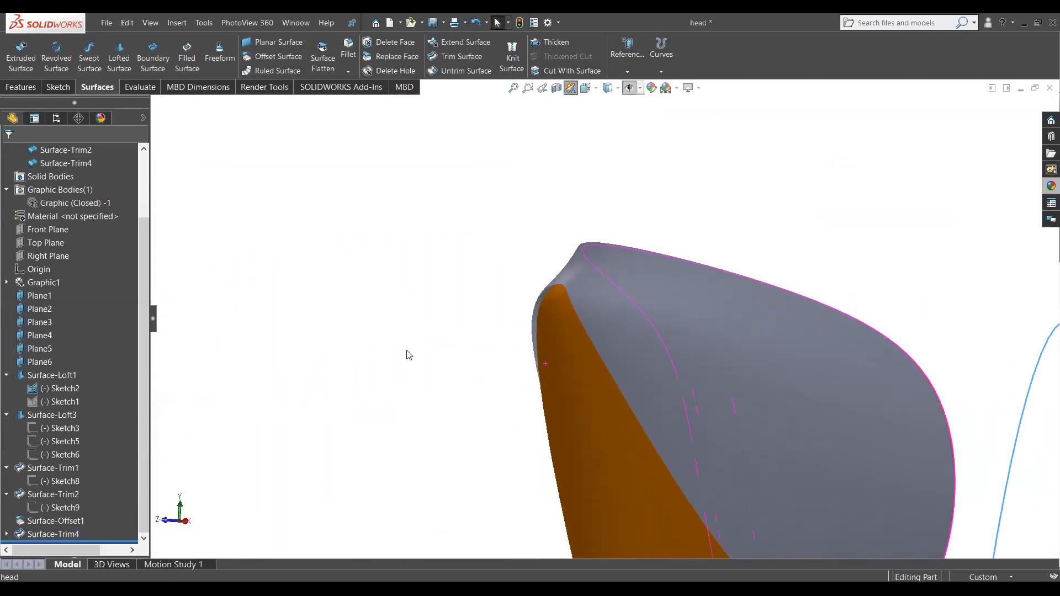
{"action": "key", "text": "ctrl+shift+z"}
{"action": "key", "text": "ctrl+shift+z"}
{"action": "key", "text": "ctrl+shift+z"}
{"action": "middle_click_drag", "start_coordinate": [407, 350], "coordinate": [421, 365]}
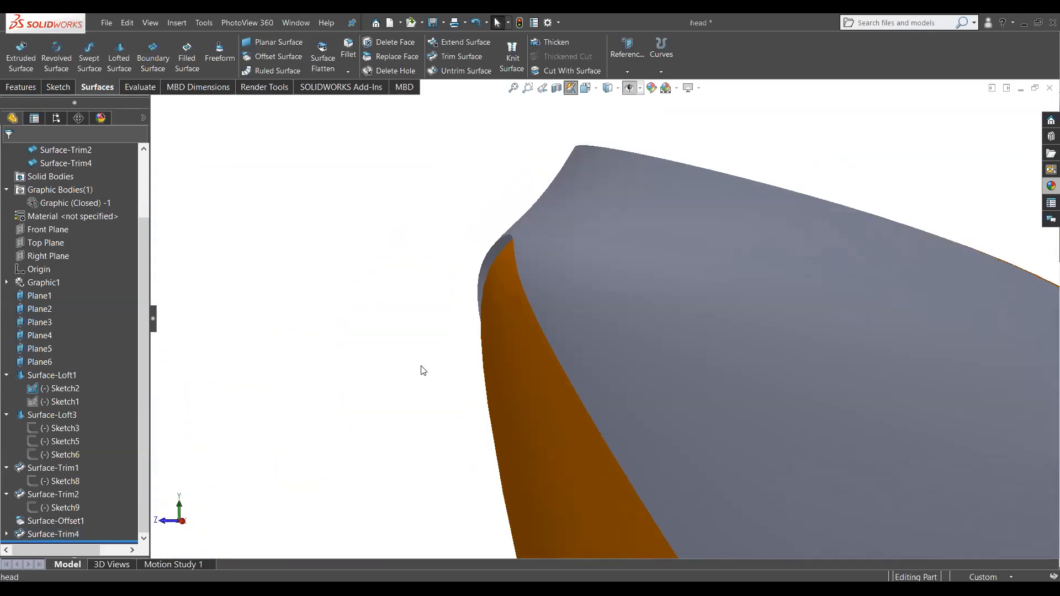
{"action": "scroll", "coordinate": [421, 366], "scroll_direction": "up", "scroll_amount": 6}
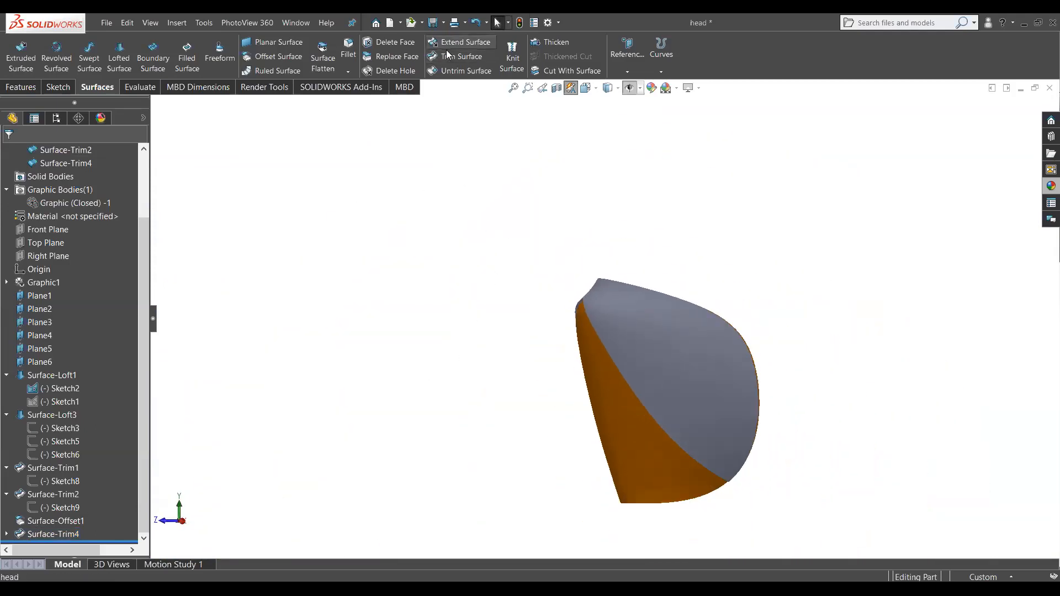
Step: Offset the trimmed outer mask surface by 2 mm
{"action": "left_click", "coordinate": [273, 57]}
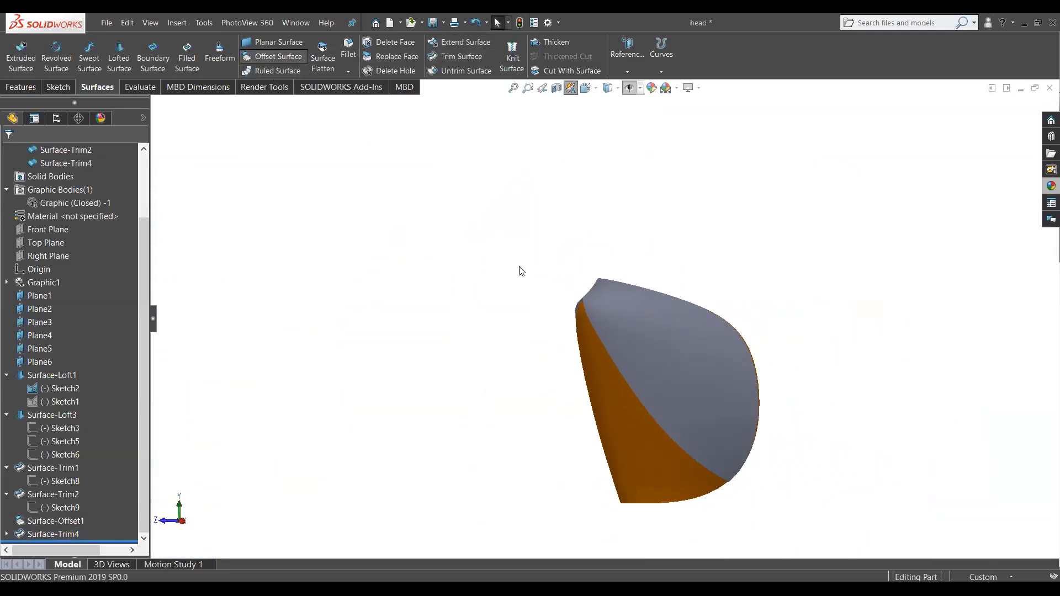
{"action": "left_click", "coordinate": [619, 301]}
{"action": "left_click", "coordinate": [134, 222]}
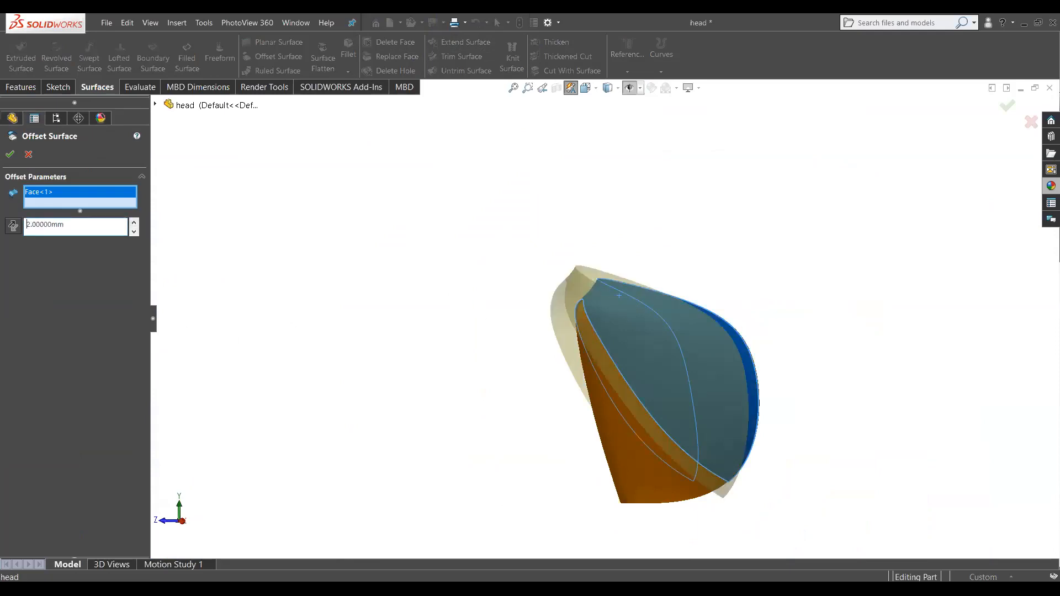
{"action": "left_click", "coordinate": [10, 154]}
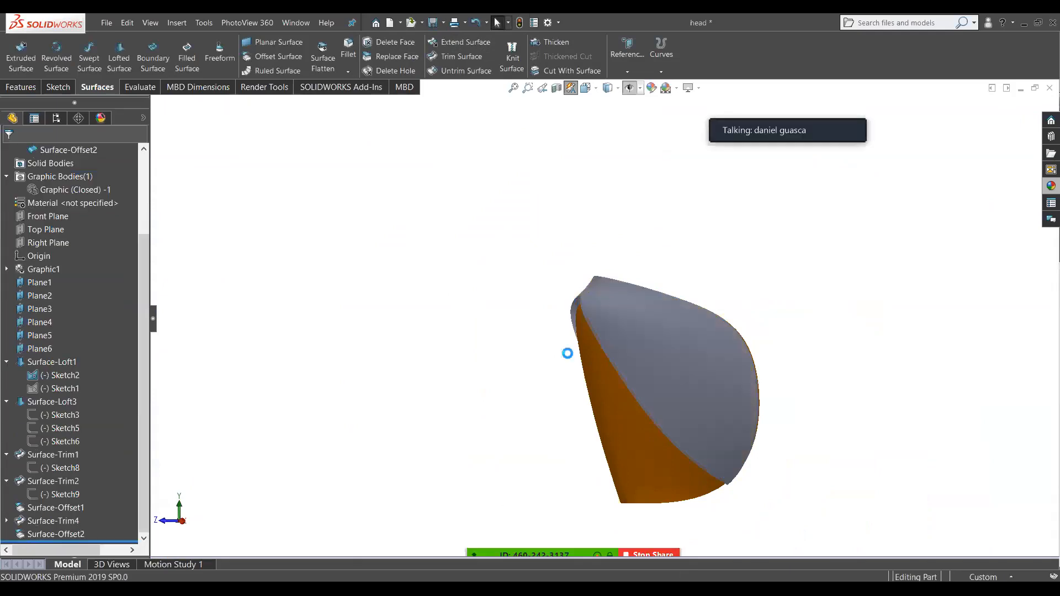
Step: Trim the inner mask surface with the ellipse sketch, keeping only the front portion inside the ellipse
{"action": "scroll", "coordinate": [568, 353], "scroll_direction": "down", "scroll_amount": 5}
{"action": "mouse_move", "coordinate": [629, 265]}
{"action": "middle_mouse_down"}
{"action": "mouse_move", "coordinate": [695, 256]}
{"action": "mouse_move", "coordinate": [771, 208]}
{"action": "mouse_move", "coordinate": [690, 232]}
{"action": "mouse_move", "coordinate": [623, 271]}
{"action": "middle_mouse_up"}
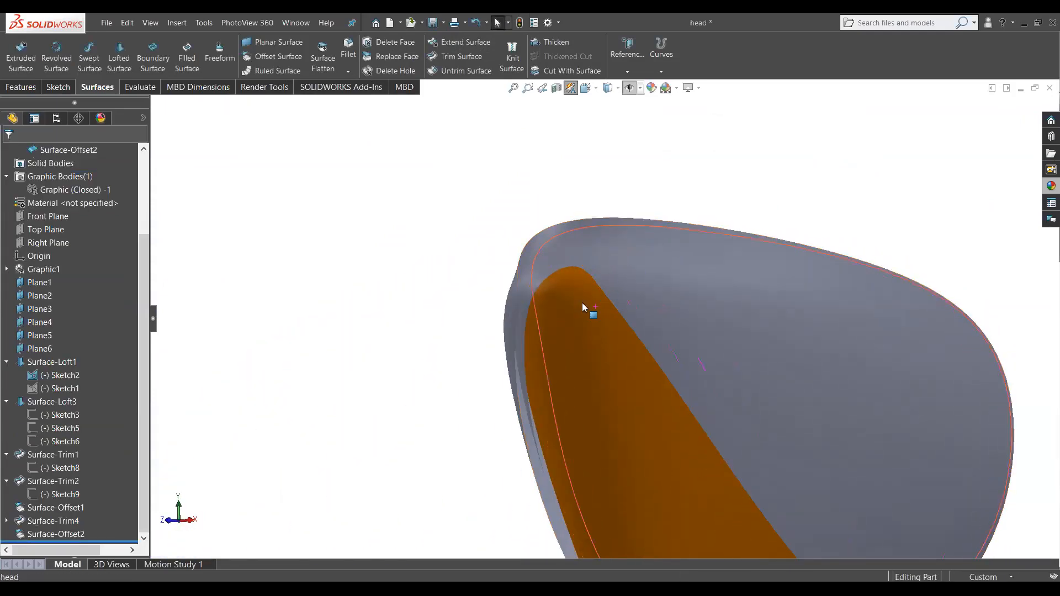
{"action": "scroll", "coordinate": [582, 302], "scroll_direction": "up", "scroll_amount": 3}
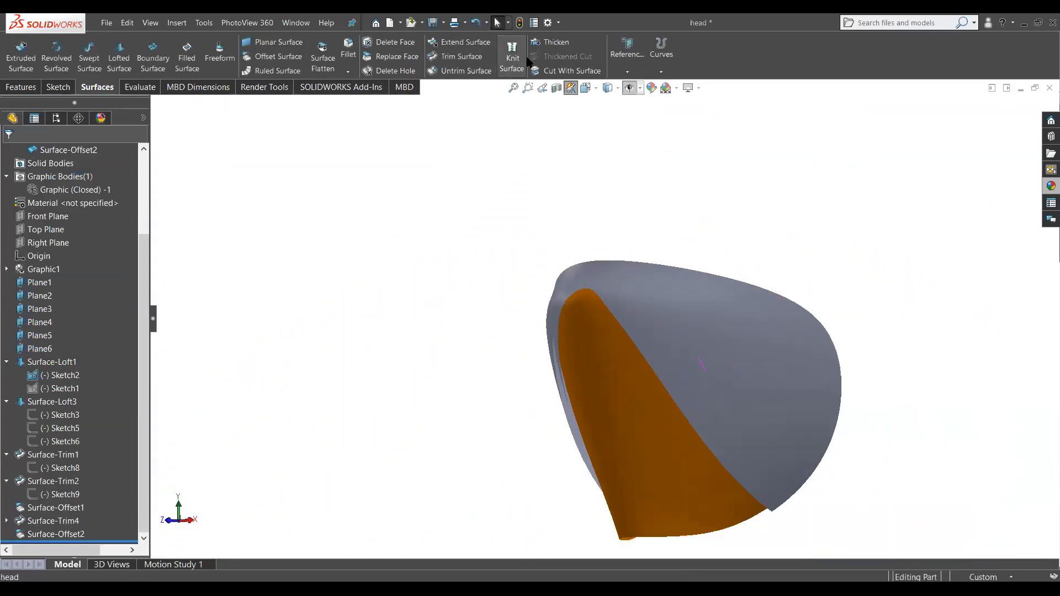
{"action": "left_click", "coordinate": [462, 56]}
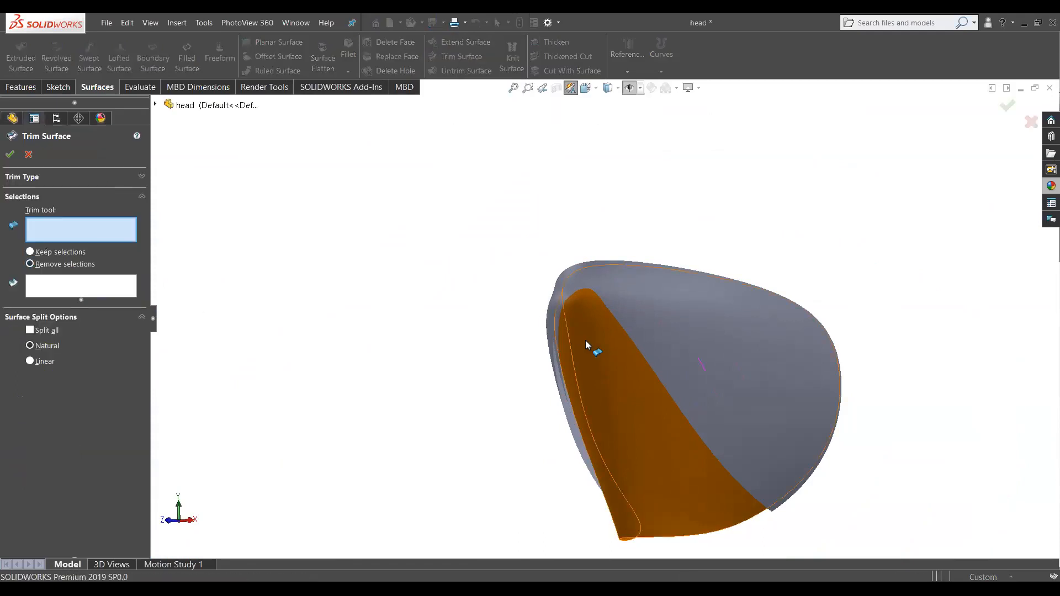
{"action": "left_click", "coordinate": [155, 105]}
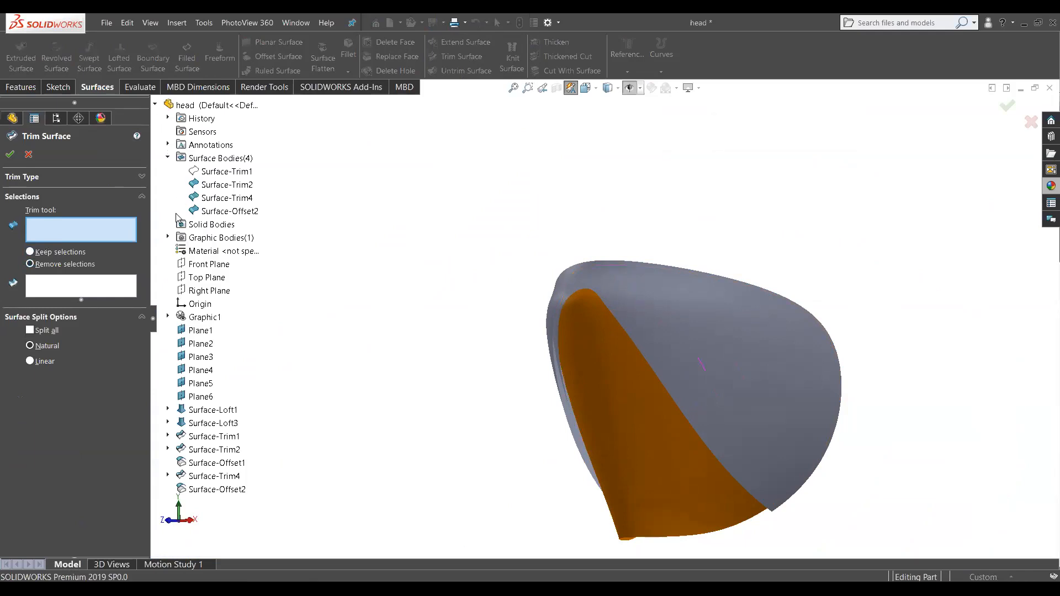
{"action": "left_click", "coordinate": [167, 476]}
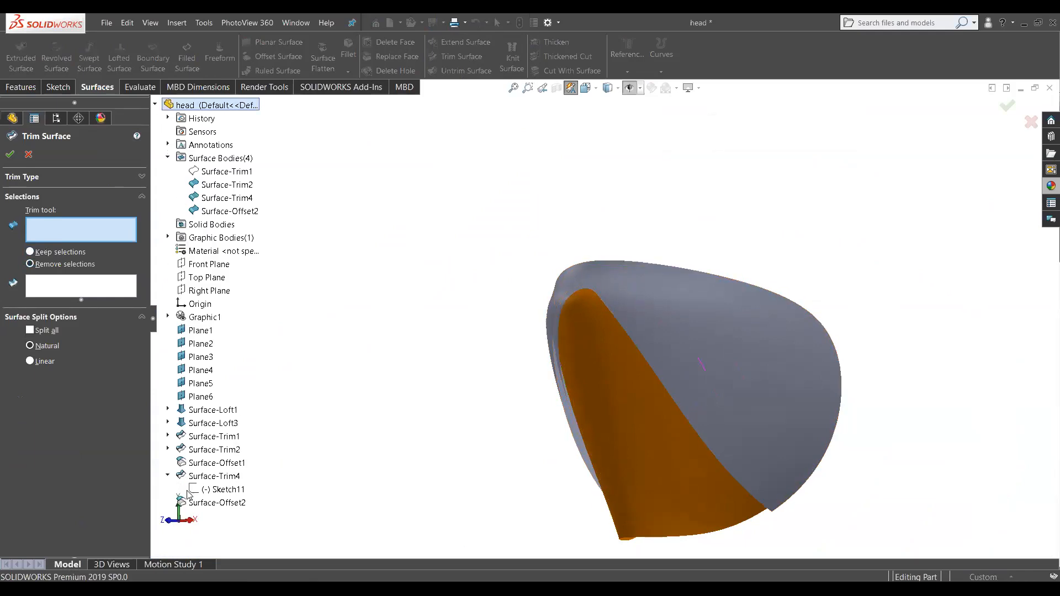
{"action": "left_click", "coordinate": [202, 490]}
{"action": "left_click", "coordinate": [614, 355]}
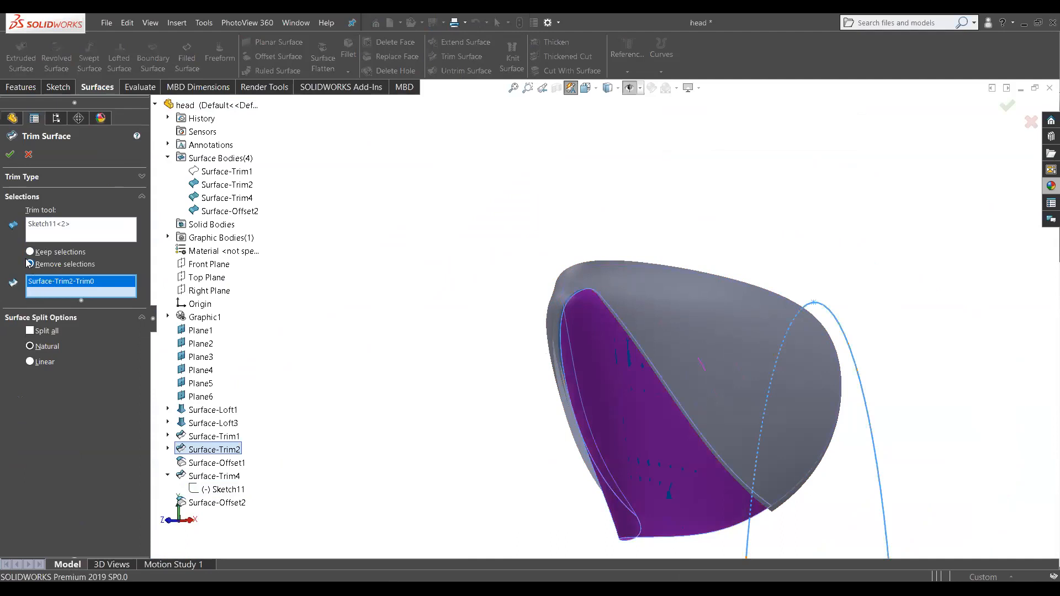
{"action": "middle_click_drag", "start_coordinate": [402, 247], "coordinate": [555, 215]}
{"action": "left_click", "coordinate": [10, 155]}
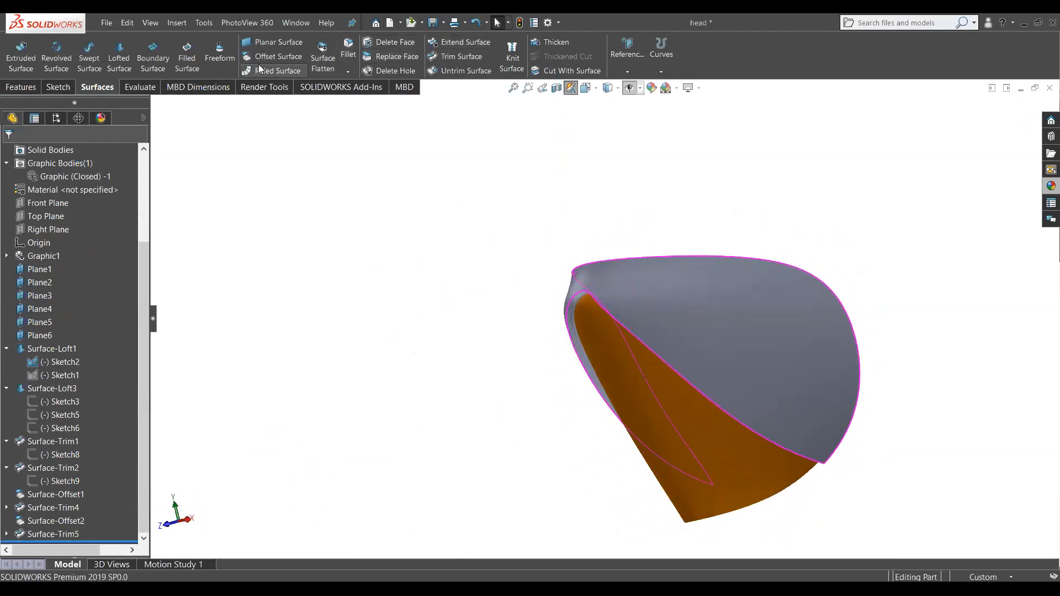
Step: Try to offset the elliptical front portion of the inner mask surface by 12 mm
{"action": "left_click", "coordinate": [615, 317]}
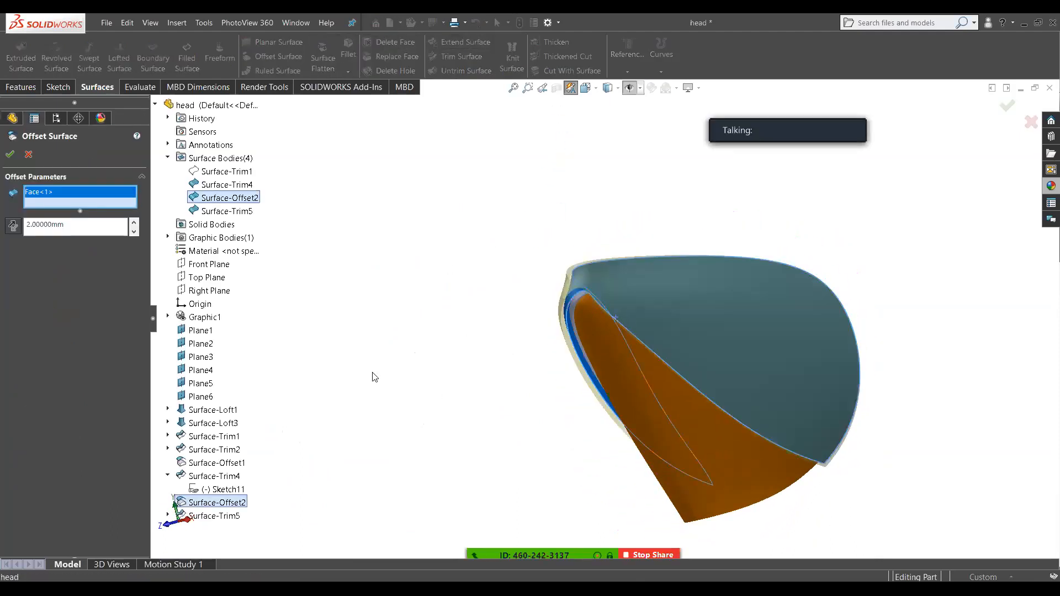
{"action": "right_click", "coordinate": [94, 203]}
{"action": "left_click", "coordinate": [113, 214]}
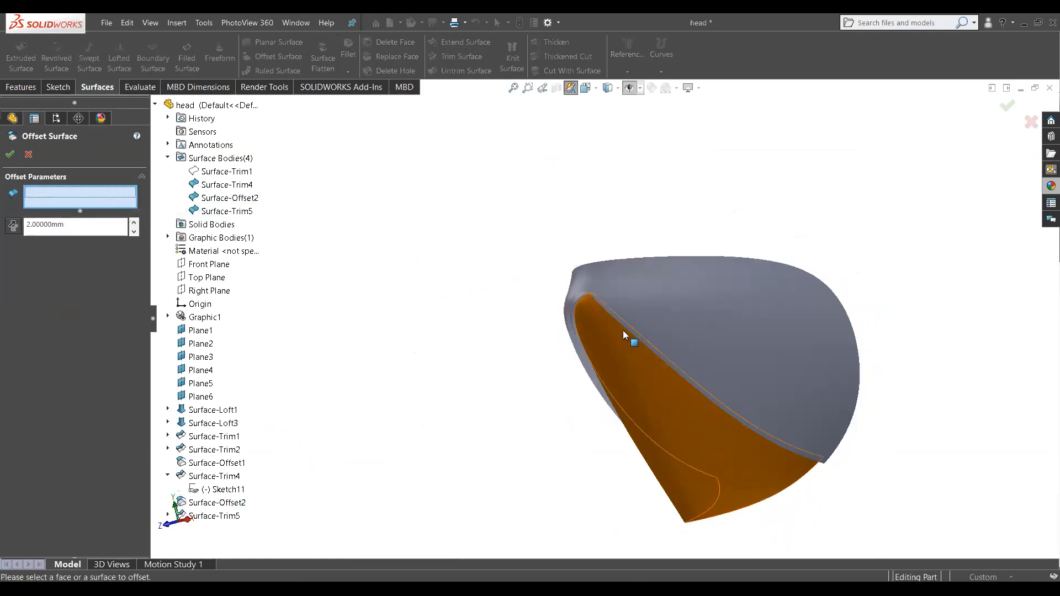
{"action": "left_click", "coordinate": [610, 339]}
{"action": "left_click", "coordinate": [133, 224]}
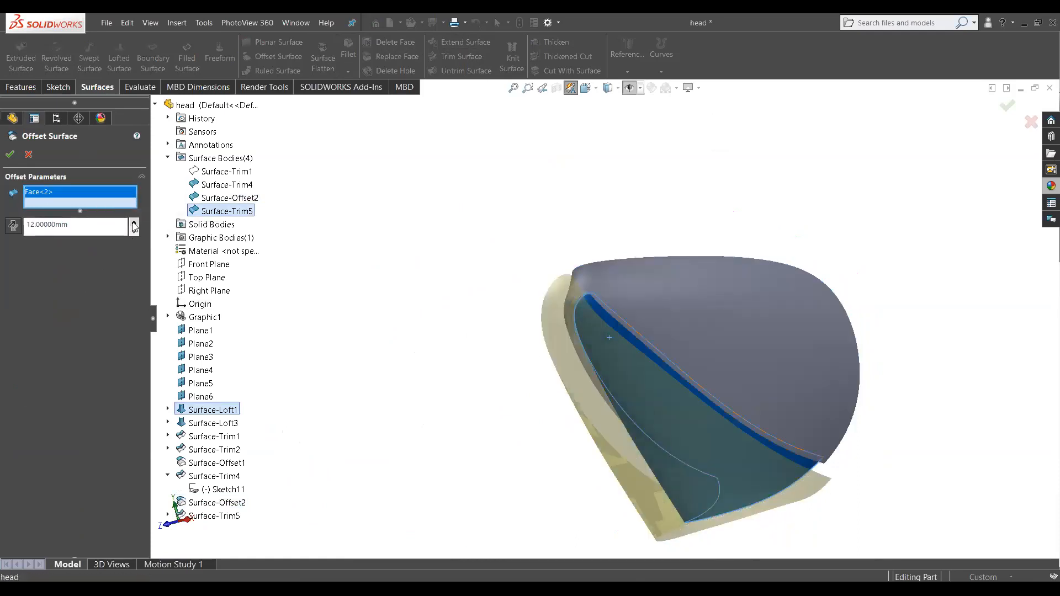
{"action": "middle_click_drag", "start_coordinate": [351, 297], "coordinate": [365, 325]}
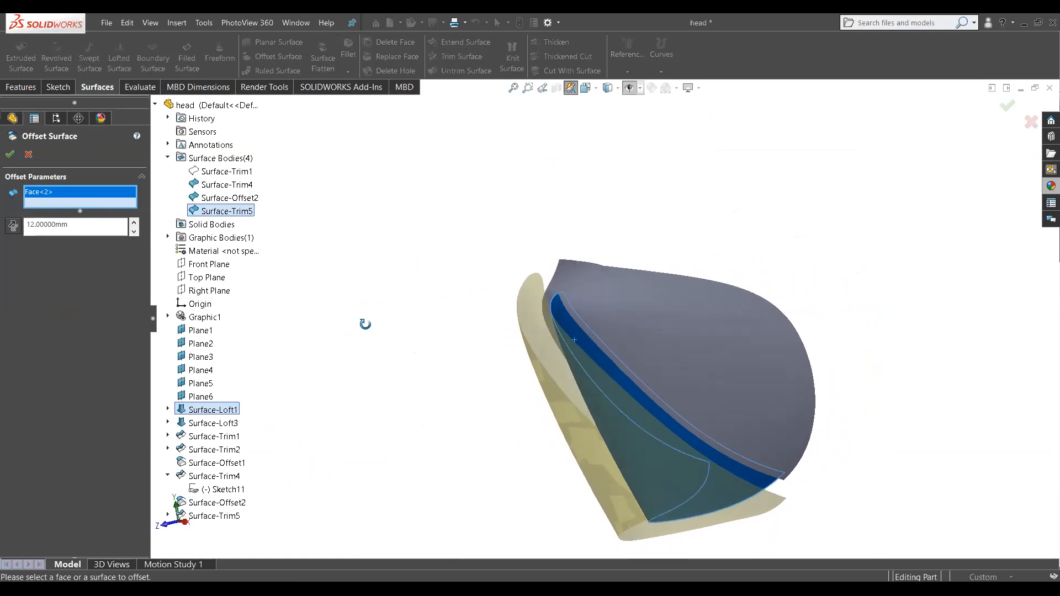
{"action": "left_click", "coordinate": [10, 156]}
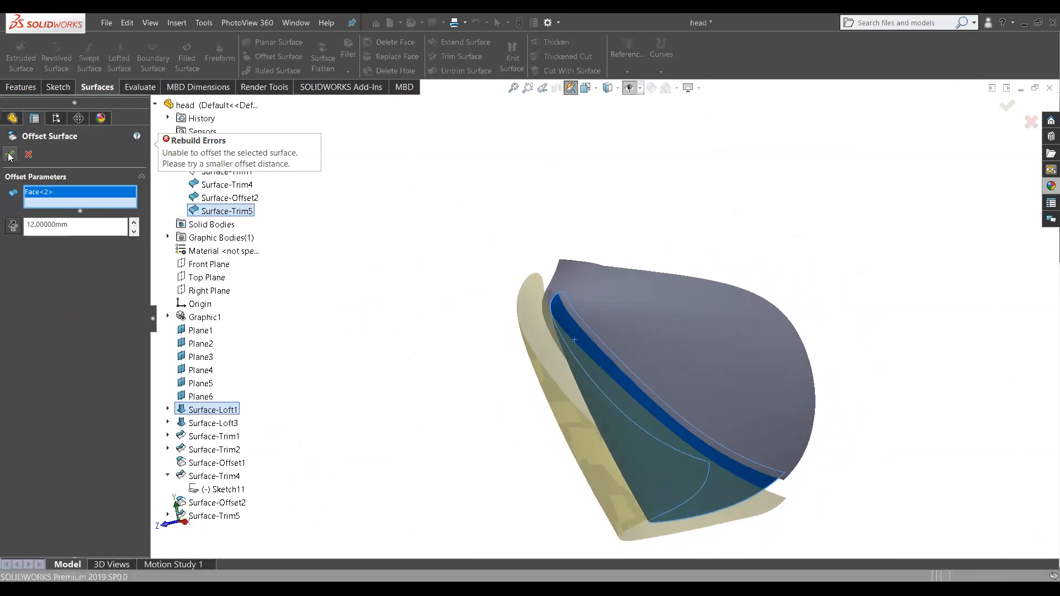
Step: Try the front portion's offset with a distance of 8 mm, and cancel the offset
{"action": "left_click", "coordinate": [83, 230]}
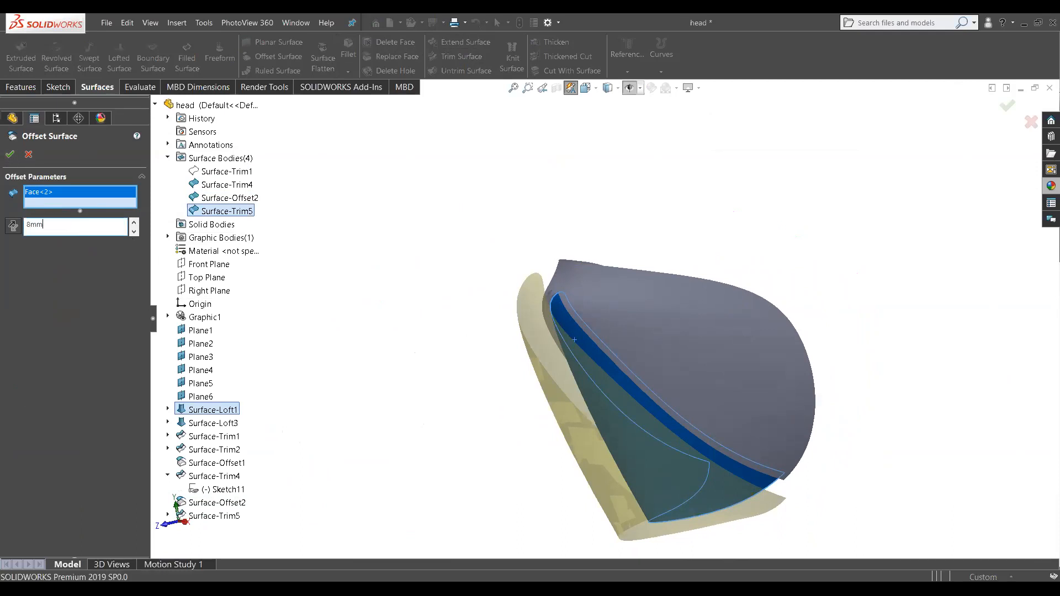
{"action": "key", "text": "Return"}
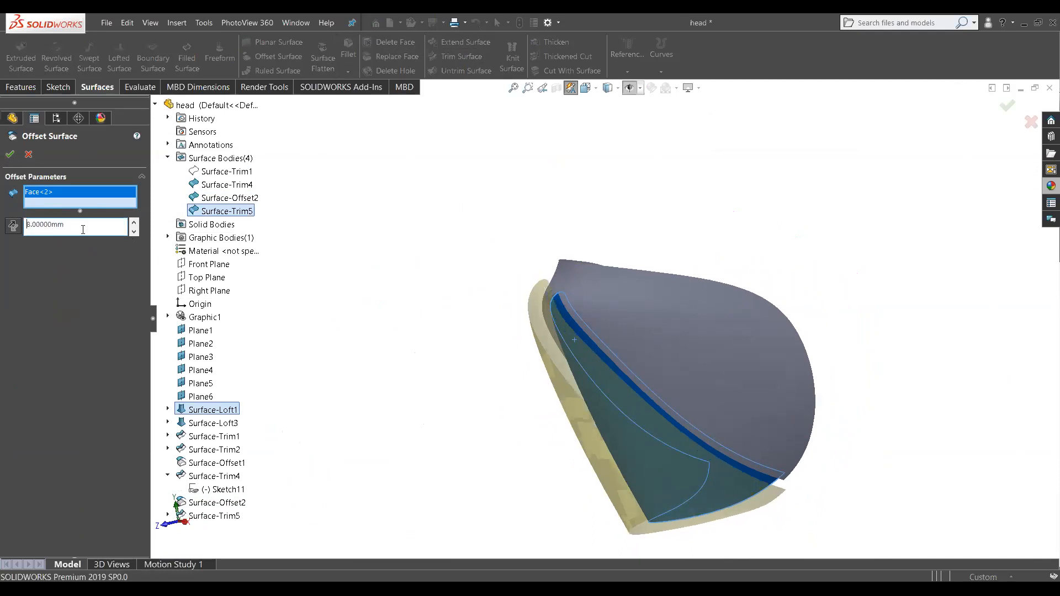
{"action": "left_click", "coordinate": [9, 158]}
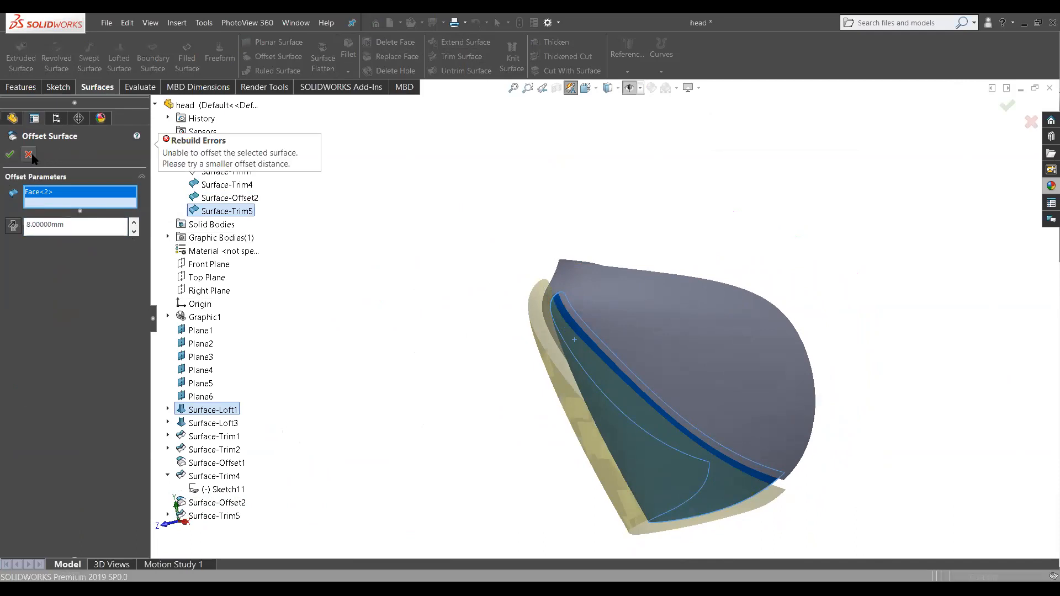
{"action": "left_click", "coordinate": [28, 154]}
Step: Delete the last trim feature of the inner mask surface
{"action": "mouse_move", "coordinate": [464, 324]}
{"action": "middle_mouse_down"}
{"action": "mouse_move", "coordinate": [499, 266]}
{"action": "mouse_move", "coordinate": [470, 316]}
{"action": "middle_mouse_up"}
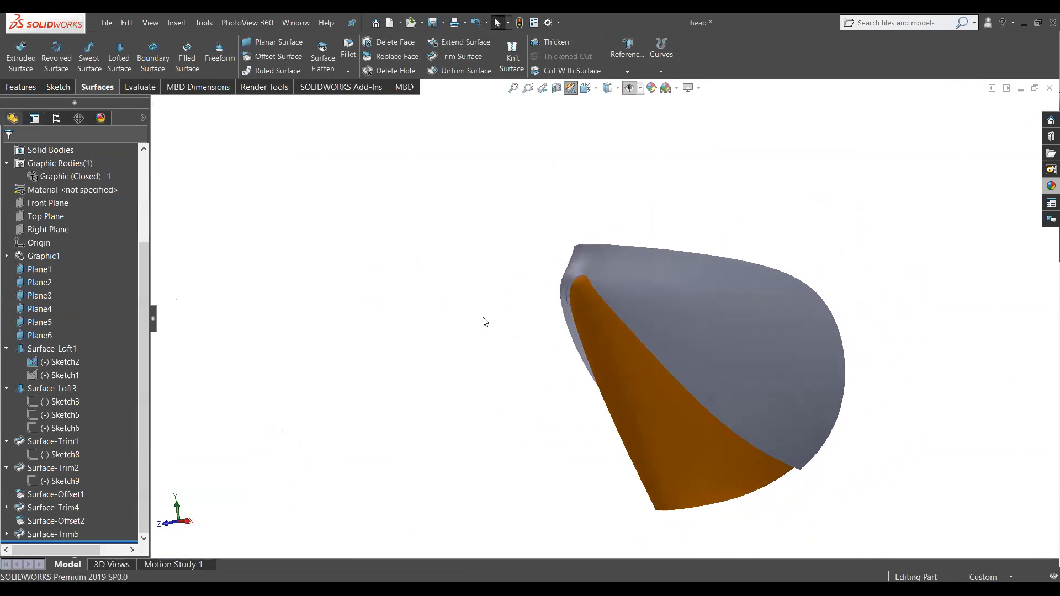
{"action": "right_click", "coordinate": [32, 536]}
{"action": "left_click", "coordinate": [69, 433]}
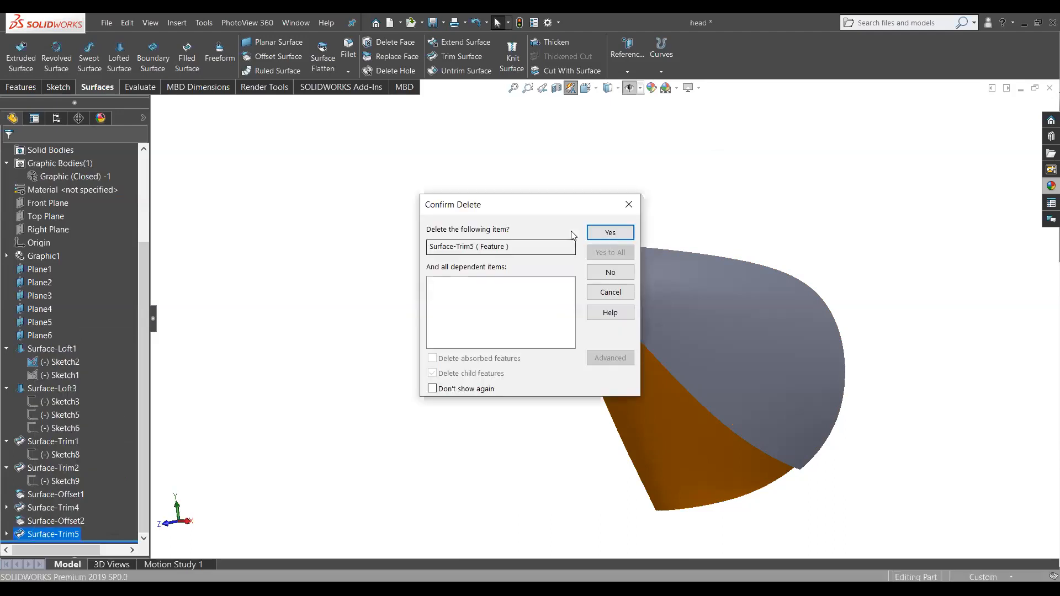
{"action": "left_click", "coordinate": [608, 233]}
Step: Try to offset the whole untrimmed inner mask surface by 12 mm
{"action": "mouse_move", "coordinate": [530, 260]}
{"action": "middle_mouse_down"}
{"action": "mouse_move", "coordinate": [461, 294]}
{"action": "mouse_move", "coordinate": [521, 274]}
{"action": "middle_mouse_up"}
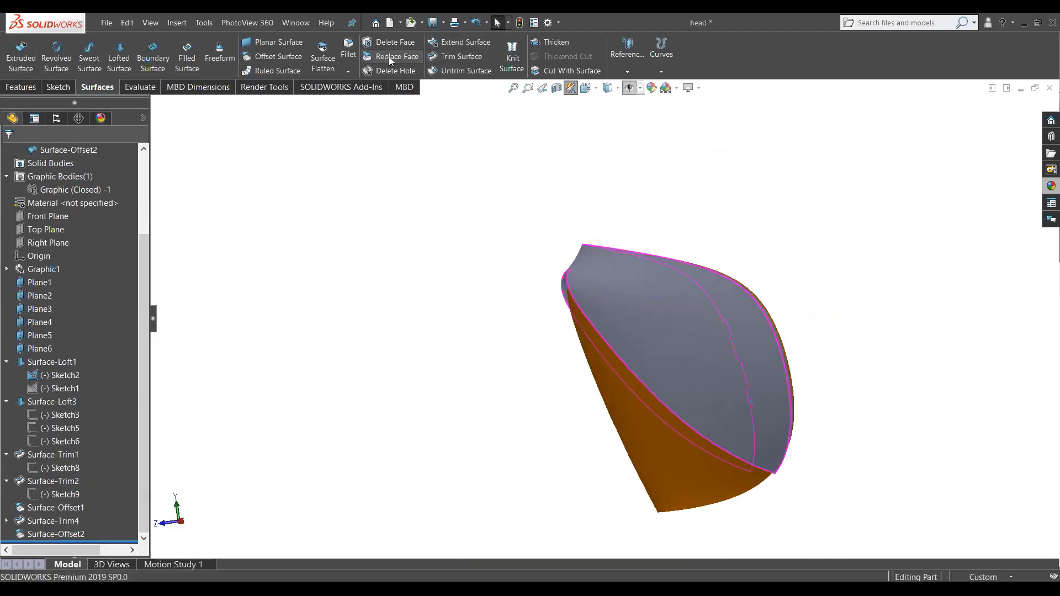
{"action": "left_click", "coordinate": [290, 59]}
{"action": "left_click", "coordinate": [644, 418]}
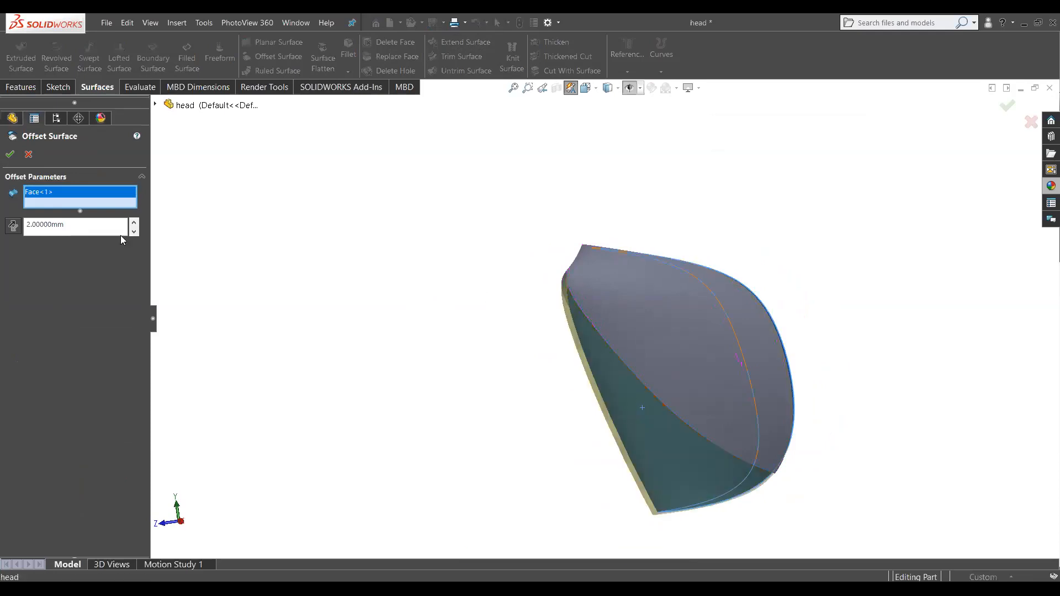
{"action": "left_click", "coordinate": [134, 223]}
{"action": "left_click", "coordinate": [135, 223]}
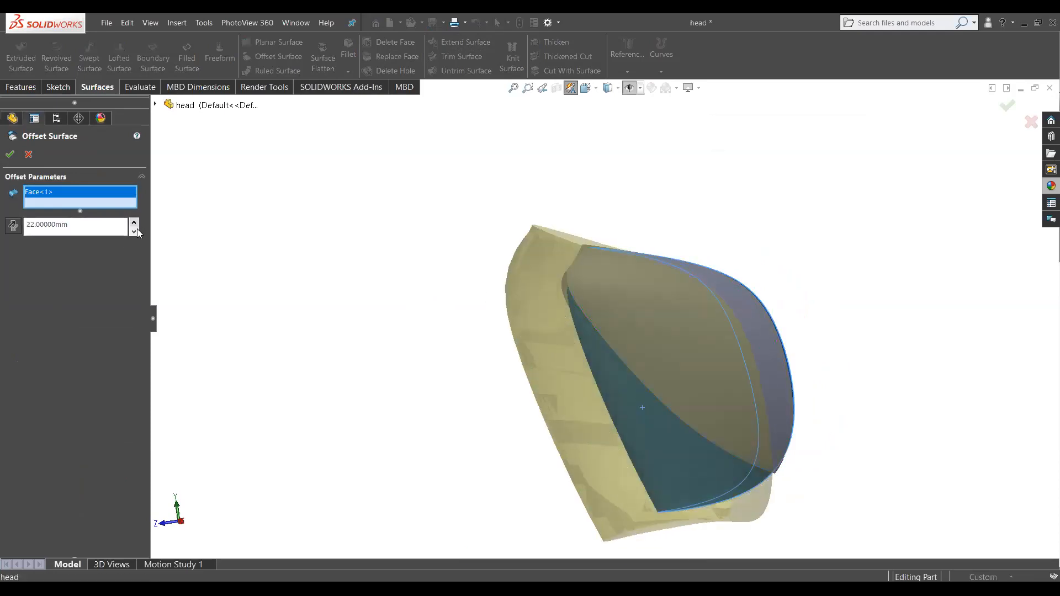
{"action": "left_click", "coordinate": [135, 232]}
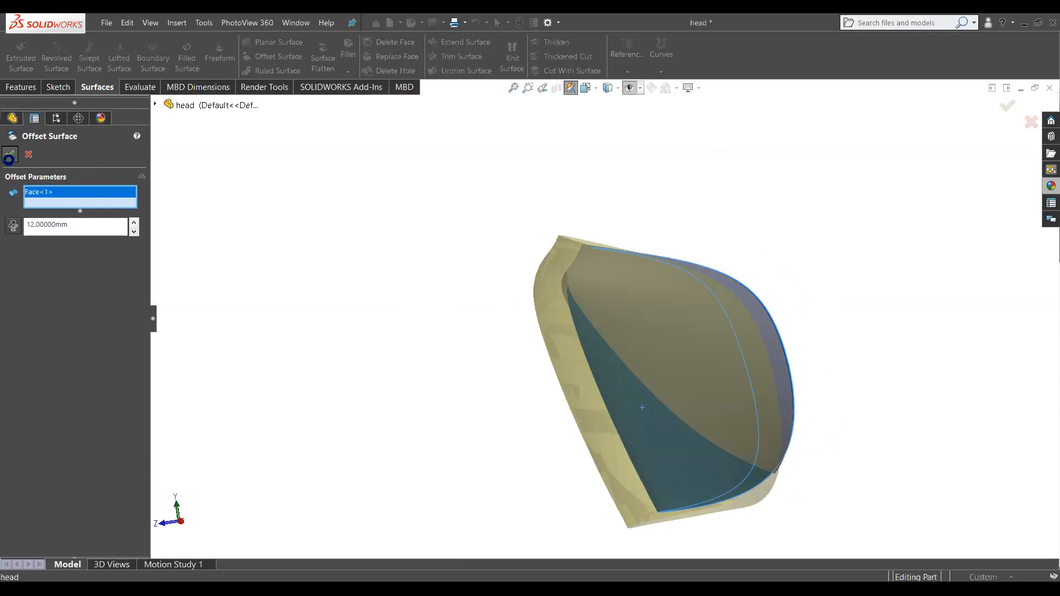
Step: Try the untrimmed inner surface's offset with a distance of 10 mm, and leave the offset command
{"action": "left_click", "coordinate": [134, 233]}
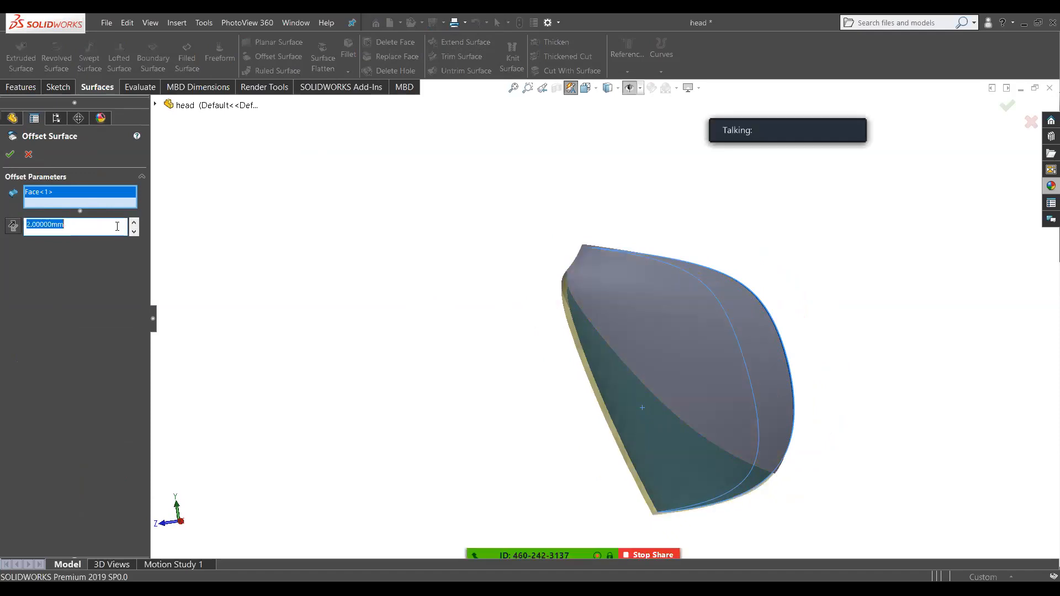
{"action": "type", "text": "10mm"}
{"action": "key", "text": "Return"}
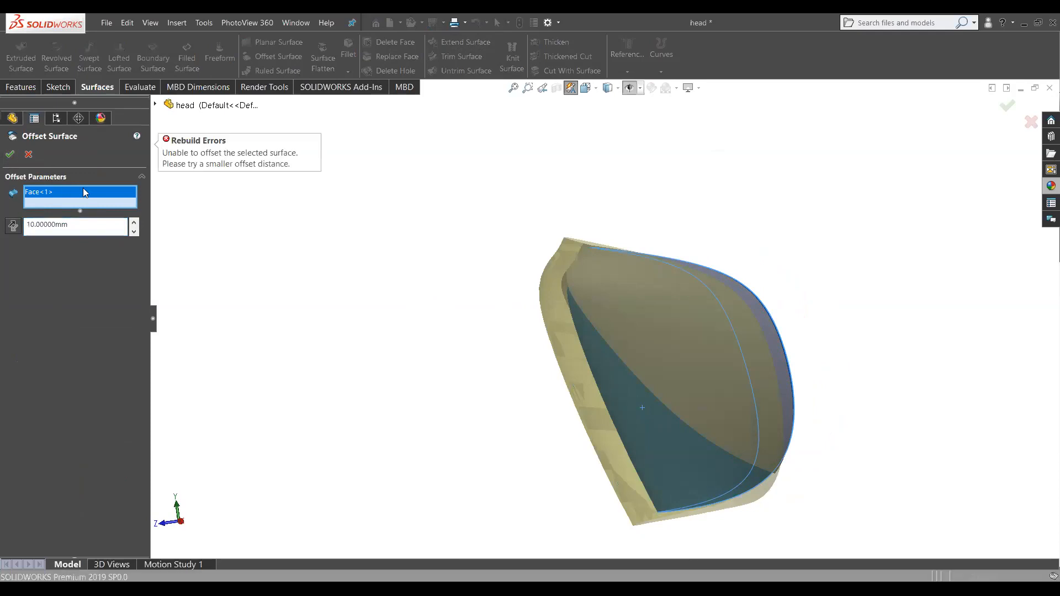
{"action": "key", "text": "Return"}
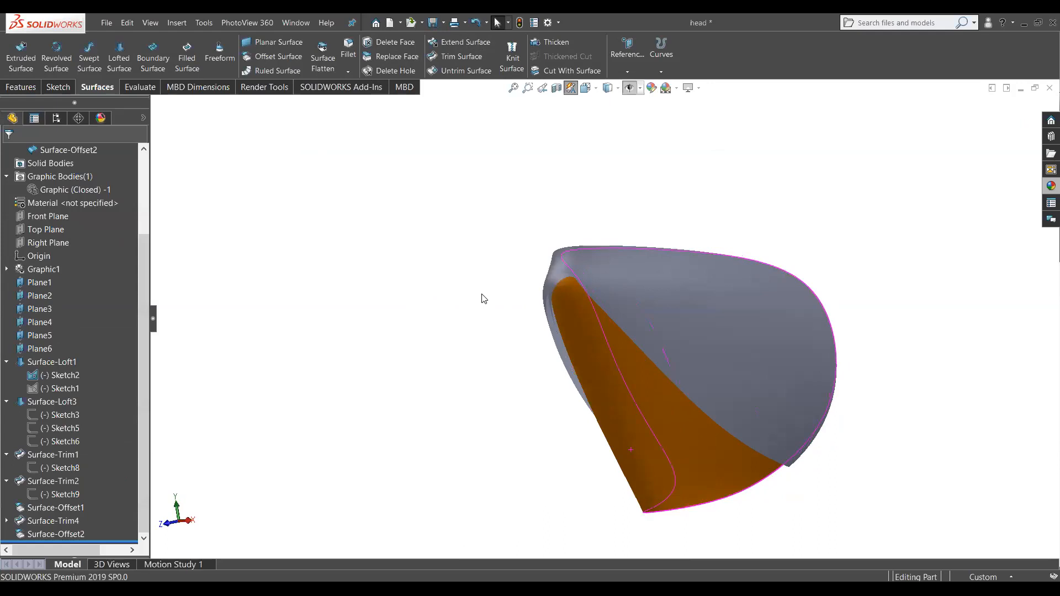
Step: Offset the whole untrimmed inner mask surface outward by 4 mm
{"action": "middle_click_drag", "start_coordinate": [532, 229], "coordinate": [409, 220]}
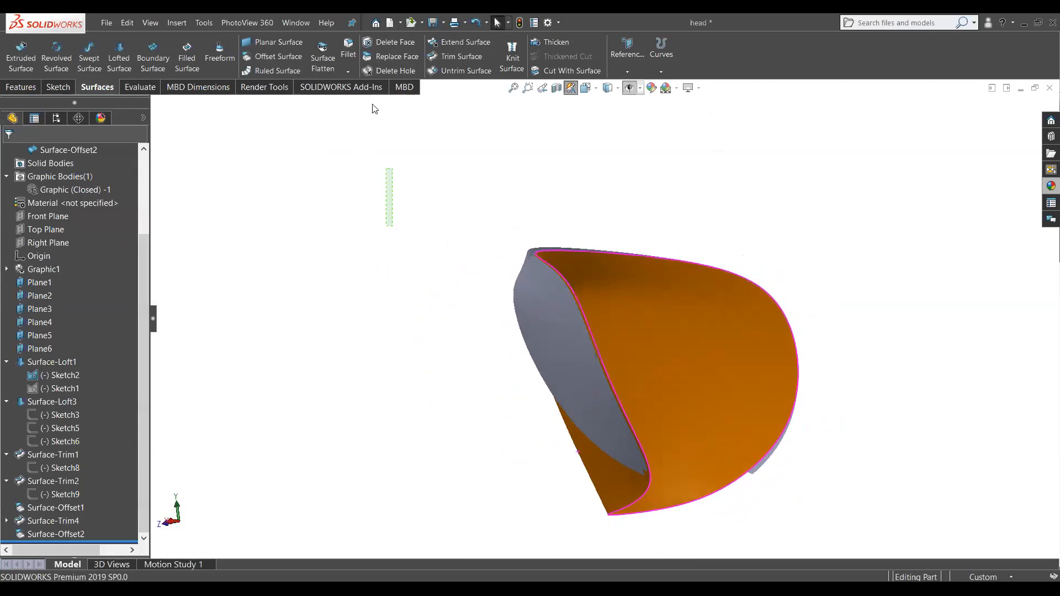
{"action": "left_click", "coordinate": [274, 58]}
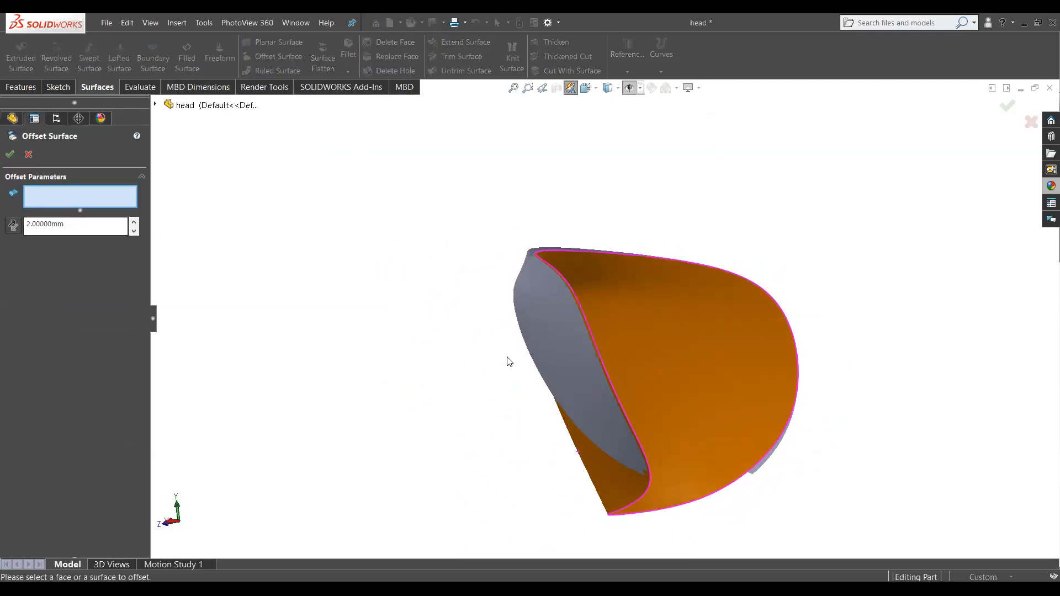
{"action": "left_click", "coordinate": [668, 381]}
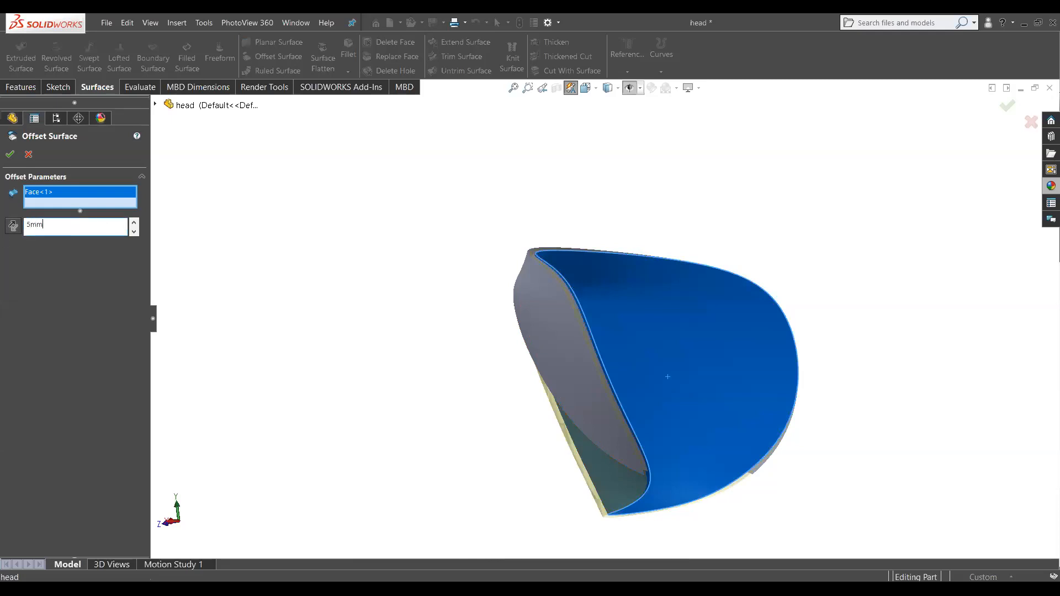
{"action": "key", "text": "Return"}
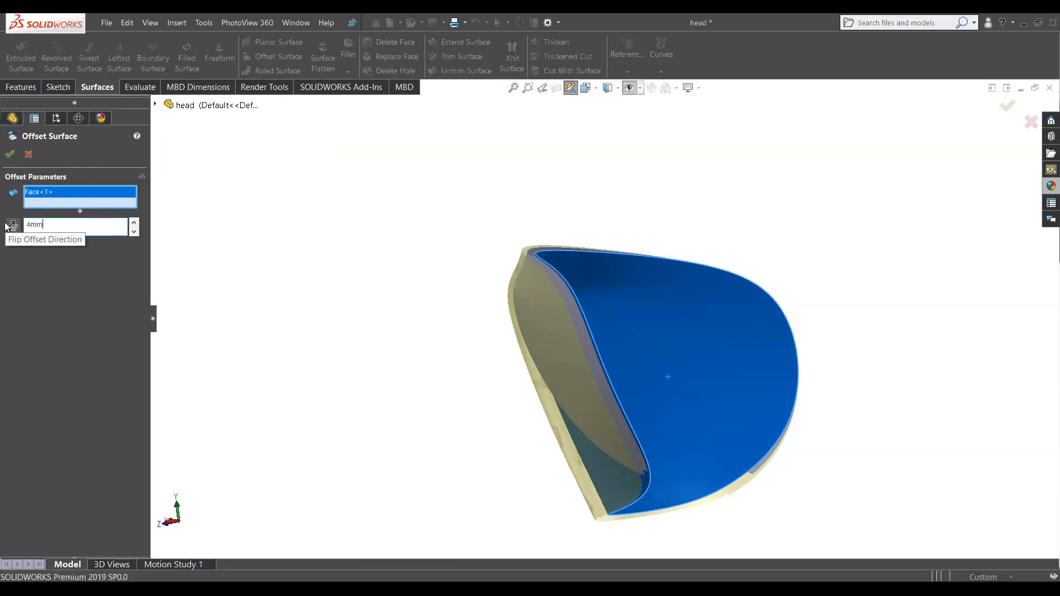
{"action": "left_click", "coordinate": [9, 155]}
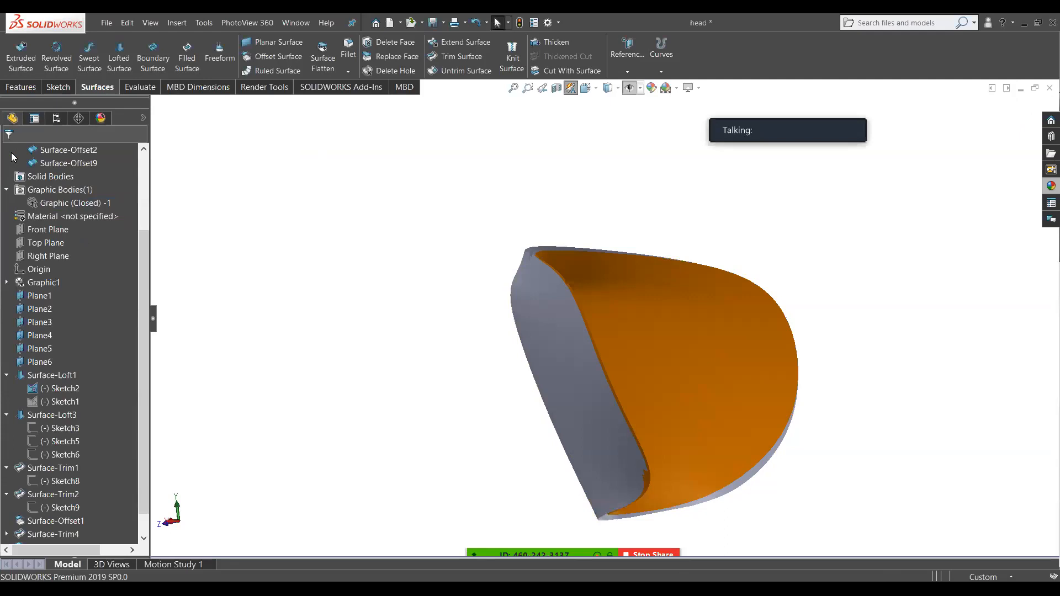
Step: Trim the new offset surface with the front ellipse sketch, keeping only the centre piece inside the ellipse
{"action": "middle_click_drag", "start_coordinate": [447, 303], "coordinate": [639, 215]}
{"action": "scroll", "coordinate": [639, 215], "scroll_direction": "down", "scroll_amount": 5}
{"action": "middle_click_drag", "start_coordinate": [462, 307], "coordinate": [159, 374]}
{"action": "left_click_drag", "start_coordinate": [144, 389], "coordinate": [136, 468]}
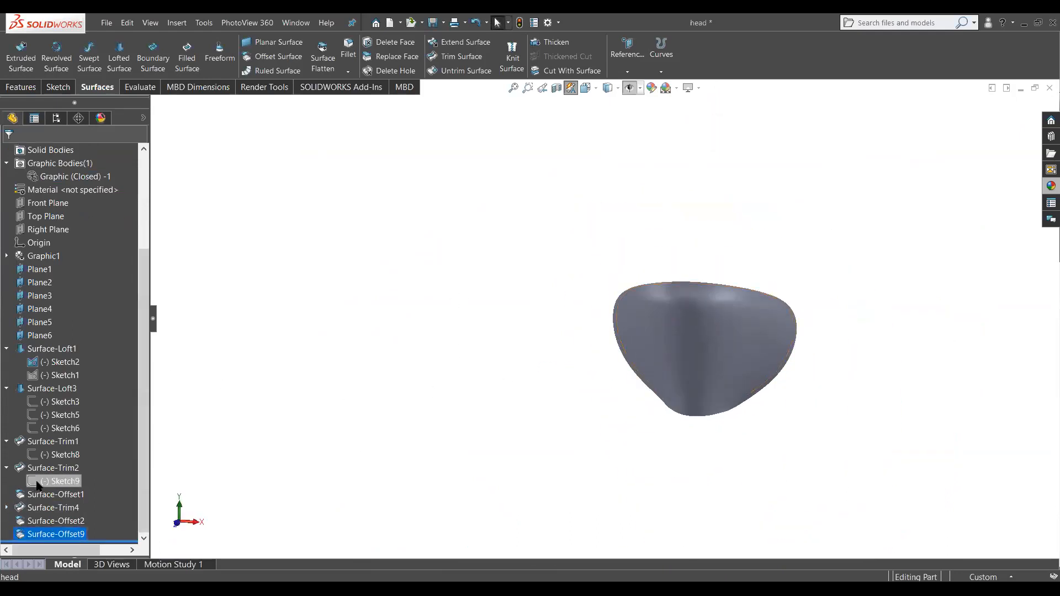
{"action": "left_click", "coordinate": [6, 508]}
{"action": "left_click", "coordinate": [44, 521]}
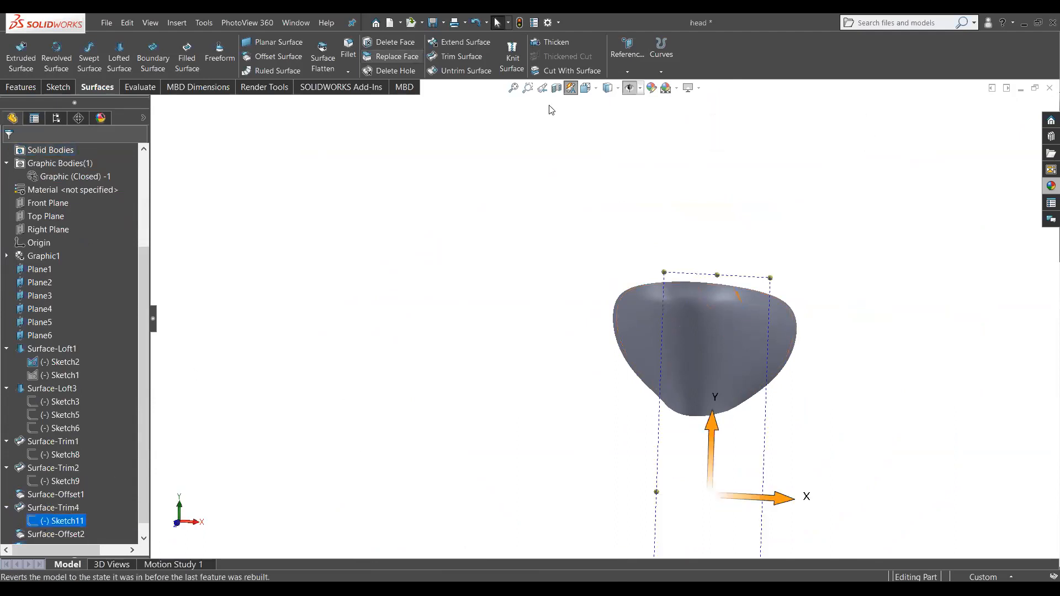
{"action": "middle_click_drag", "start_coordinate": [605, 221], "coordinate": [607, 234]}
{"action": "left_click", "coordinate": [457, 57]}
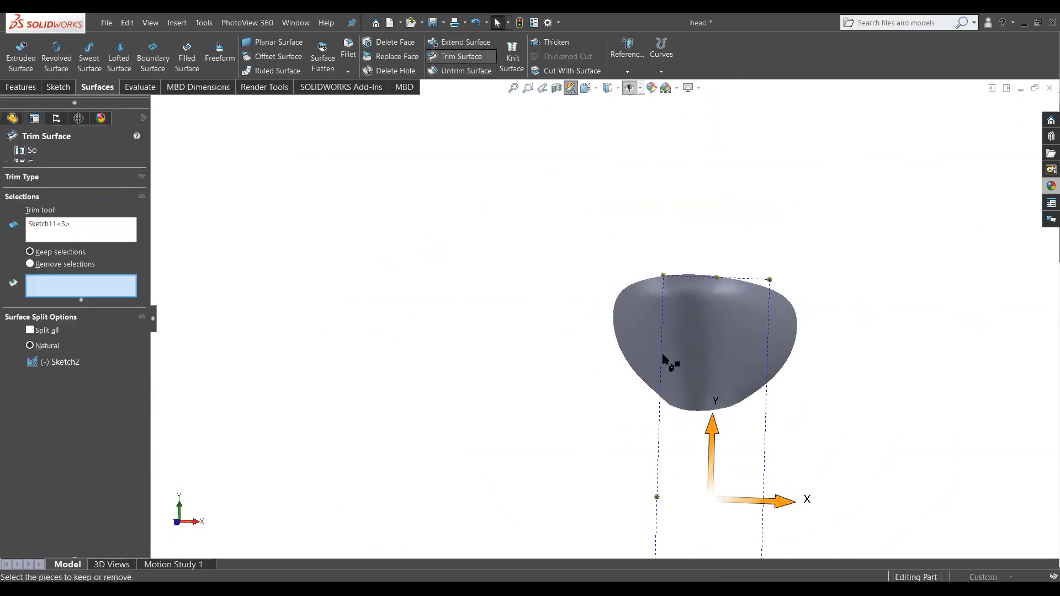
{"action": "left_click", "coordinate": [689, 371]}
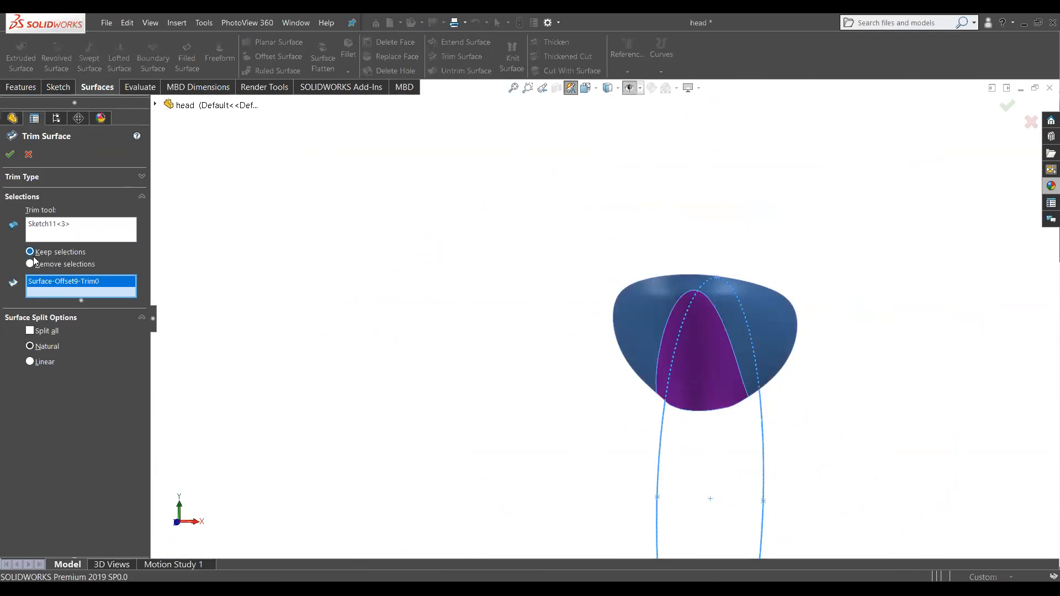
{"action": "left_click", "coordinate": [8, 159]}
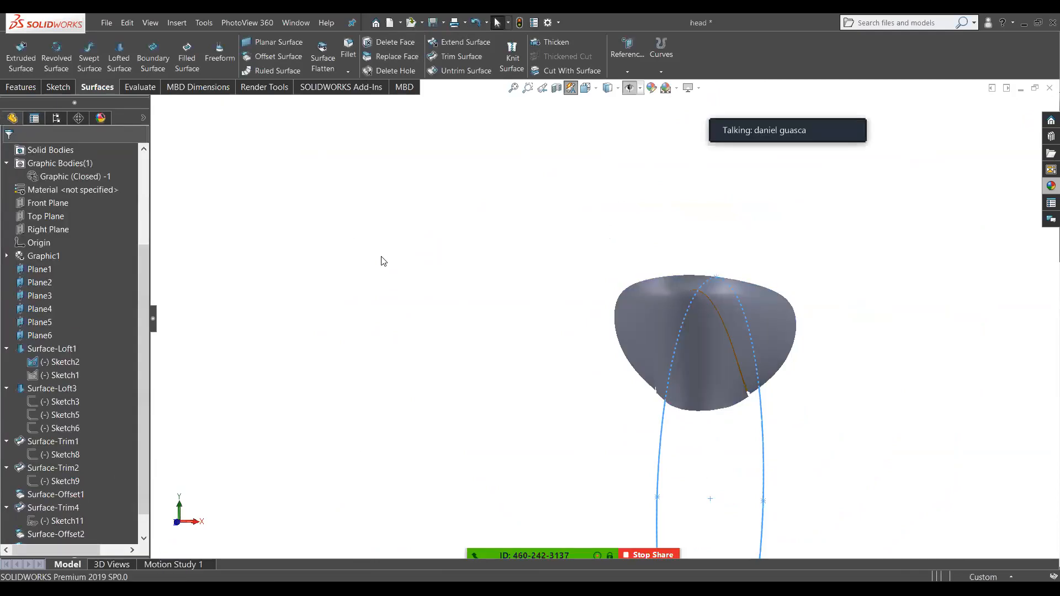
Step: Examine the gap between the raised centre portion and the surrounding mask shell along the elliptical opening
{"action": "middle_click_drag", "start_coordinate": [445, 269], "coordinate": [581, 312]}
{"action": "scroll", "coordinate": [508, 331], "scroll_direction": "down", "scroll_amount": 5}
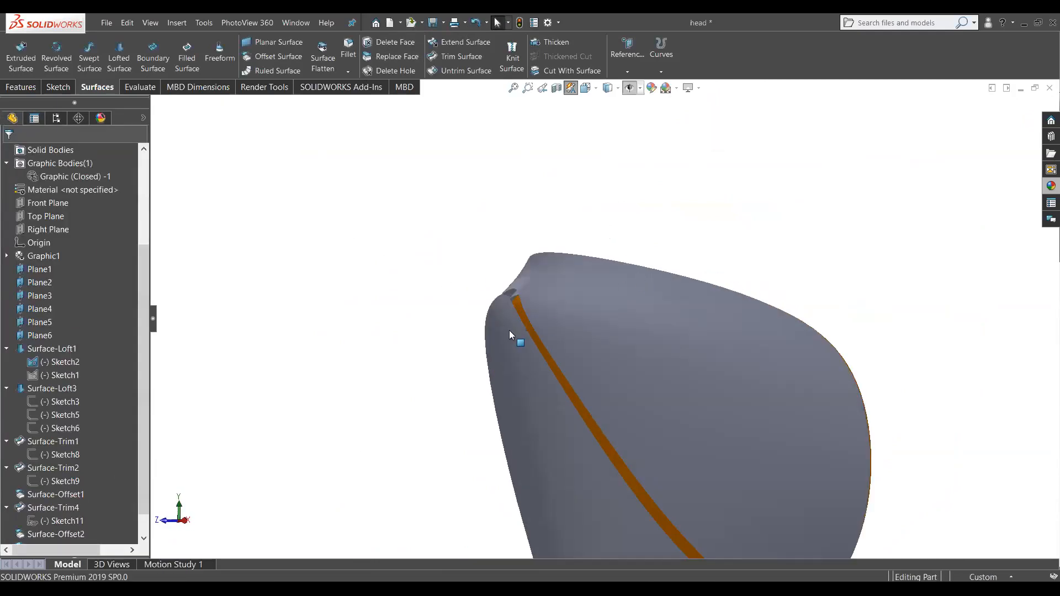
{"action": "middle_click_drag", "start_coordinate": [509, 330], "coordinate": [540, 289]}
{"action": "middle_click_drag", "start_coordinate": [429, 229], "coordinate": [450, 254]}
{"action": "left_click", "coordinate": [712, 270]}
{"action": "middle_click_drag", "start_coordinate": [703, 253], "coordinate": [722, 299]}
{"action": "middle_click_drag", "start_coordinate": [661, 377], "coordinate": [482, 431]}
{"action": "scroll", "coordinate": [648, 299], "scroll_direction": "down", "scroll_amount": 8}
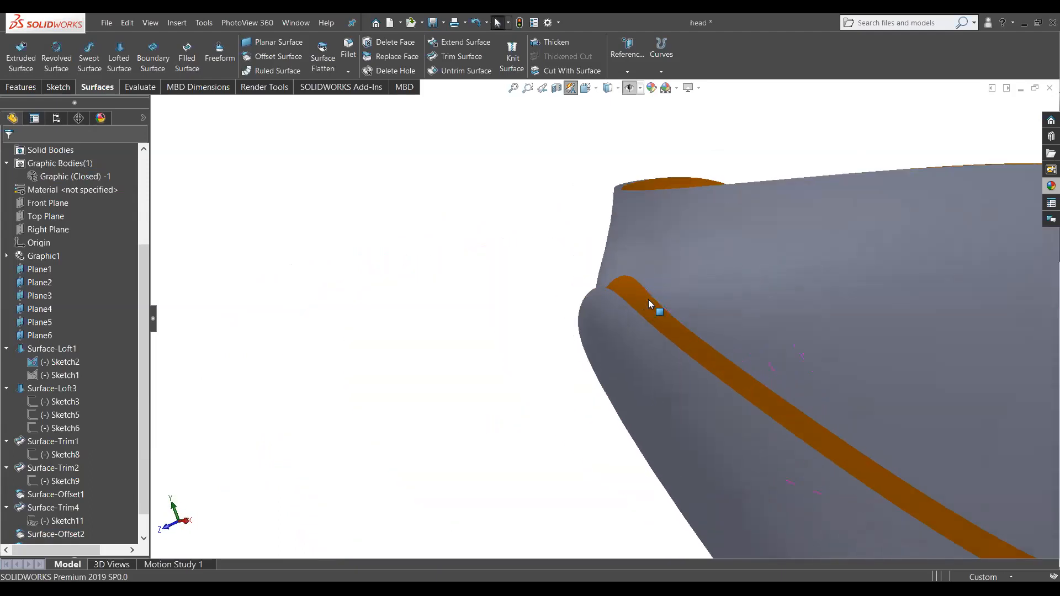
{"action": "scroll", "coordinate": [633, 267], "scroll_direction": "up", "scroll_amount": 10}
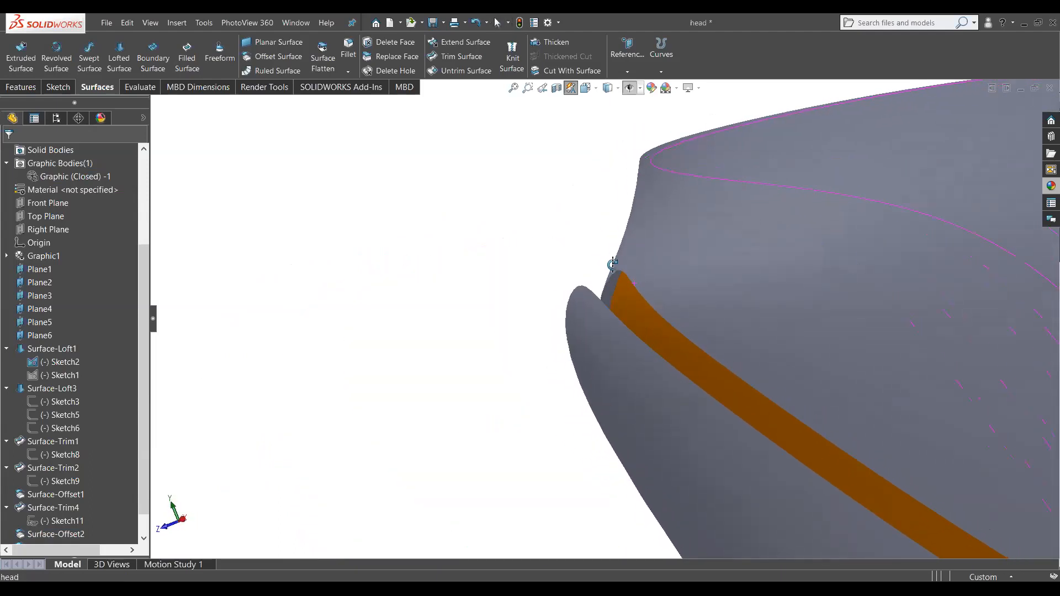
Step: Loft a surface between the elliptical opening's edge and the matching edge of the raised centre portion
{"action": "middle_click_drag", "start_coordinate": [626, 336], "coordinate": [618, 336]}
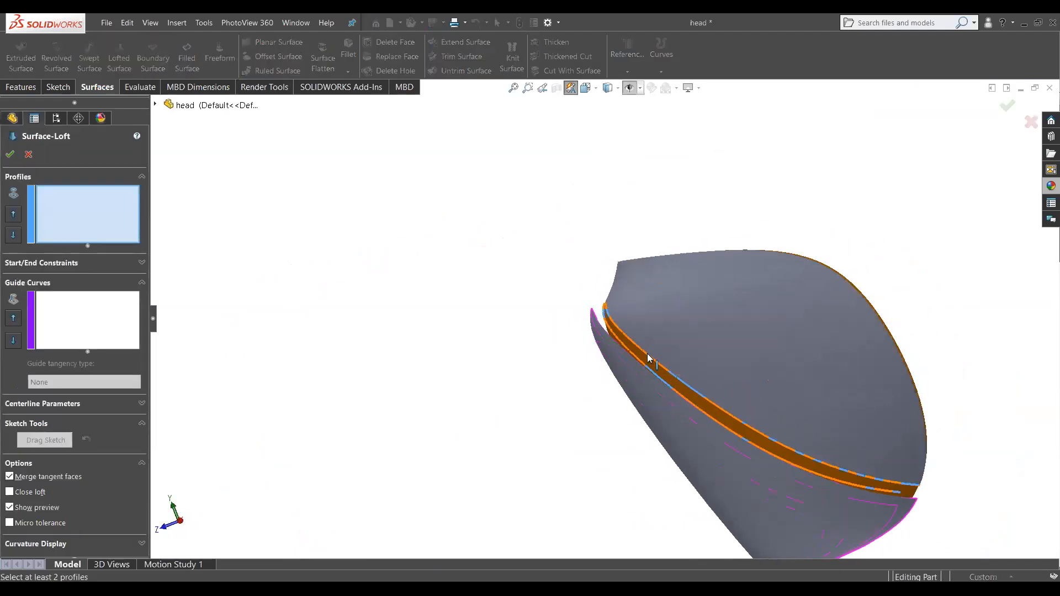
{"action": "left_click", "coordinate": [649, 358]}
{"action": "left_click", "coordinate": [607, 349]}
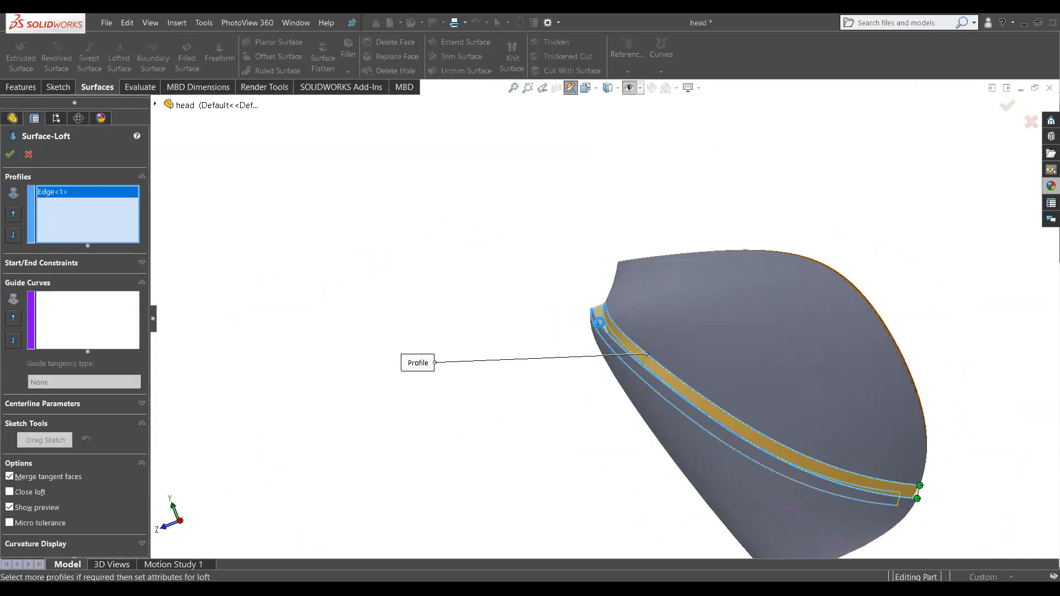
{"action": "middle_click_drag", "start_coordinate": [623, 358], "coordinate": [817, 303]}
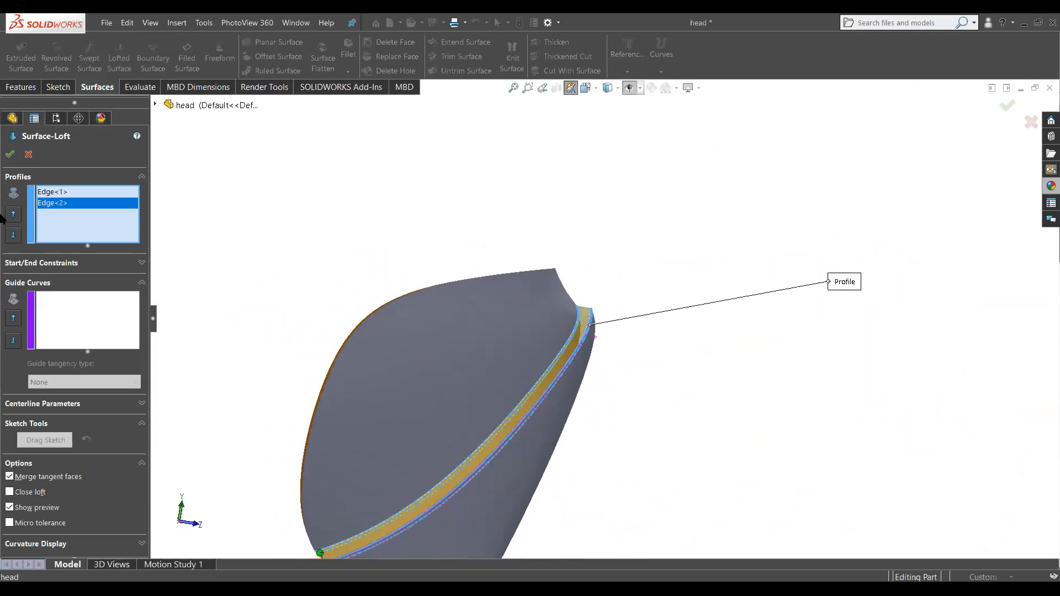
{"action": "left_click", "coordinate": [10, 154]}
Step: Examine the lofted strip and its junctions with the raised centre portion and the outer shell from several angles
{"action": "middle_click_drag", "start_coordinate": [379, 217], "coordinate": [580, 246]}
{"action": "scroll", "coordinate": [569, 321], "scroll_direction": "up", "scroll_amount": 1}
{"action": "scroll", "coordinate": [528, 335], "scroll_direction": "down", "scroll_amount": 5}
{"action": "middle_click_drag", "start_coordinate": [525, 286], "coordinate": [348, 307]}
{"action": "left_click", "coordinate": [474, 319]}
{"action": "scroll", "coordinate": [473, 319], "scroll_direction": "up", "scroll_amount": 3}
{"action": "scroll", "coordinate": [599, 326], "scroll_direction": "down", "scroll_amount": 3}
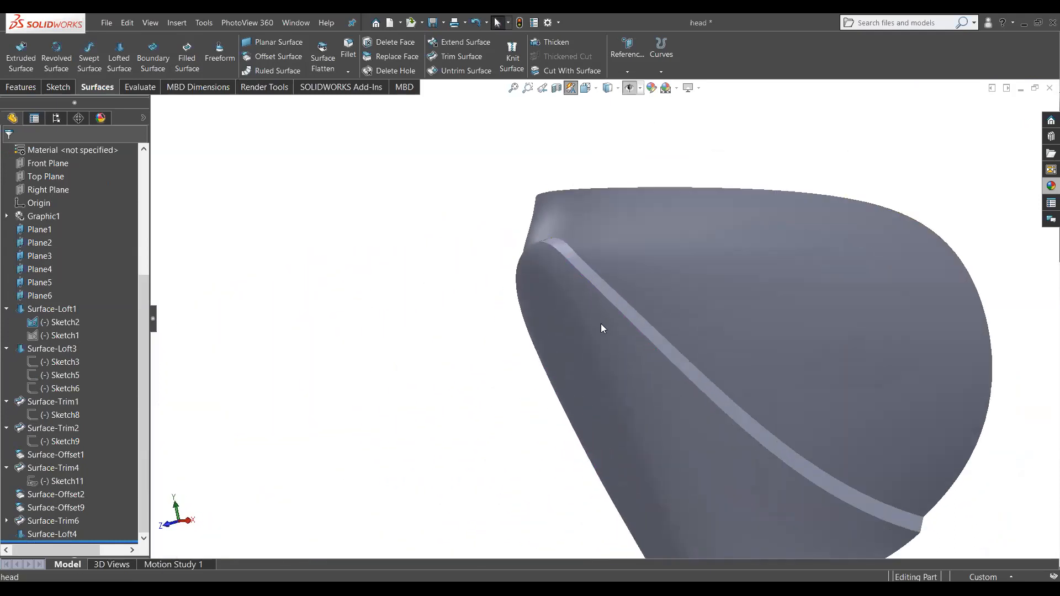
{"action": "left_click", "coordinate": [619, 293]}
{"action": "mouse_move", "coordinate": [541, 326]}
{"action": "middle_mouse_down"}
{"action": "mouse_move", "coordinate": [607, 311]}
{"action": "mouse_move", "coordinate": [575, 308]}
{"action": "middle_mouse_up"}
{"action": "scroll", "coordinate": [575, 307], "scroll_direction": "up", "scroll_amount": 3}
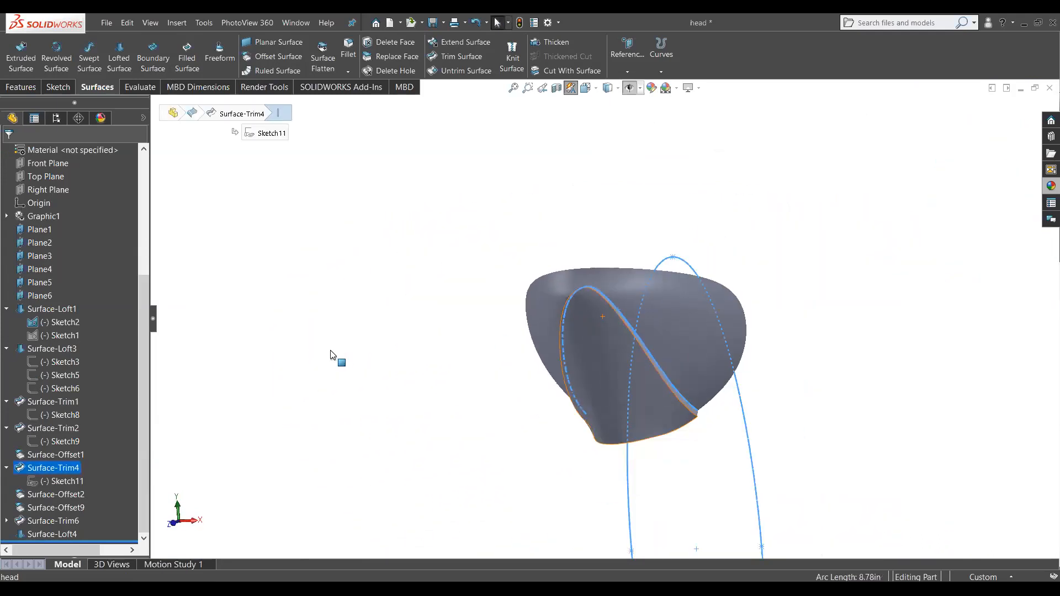
{"action": "middle_click_drag", "start_coordinate": [461, 371], "coordinate": [542, 305]}
{"action": "scroll", "coordinate": [502, 327], "scroll_direction": "down", "scroll_amount": 2}
{"action": "scroll", "coordinate": [563, 305], "scroll_direction": "down", "scroll_amount": 3}
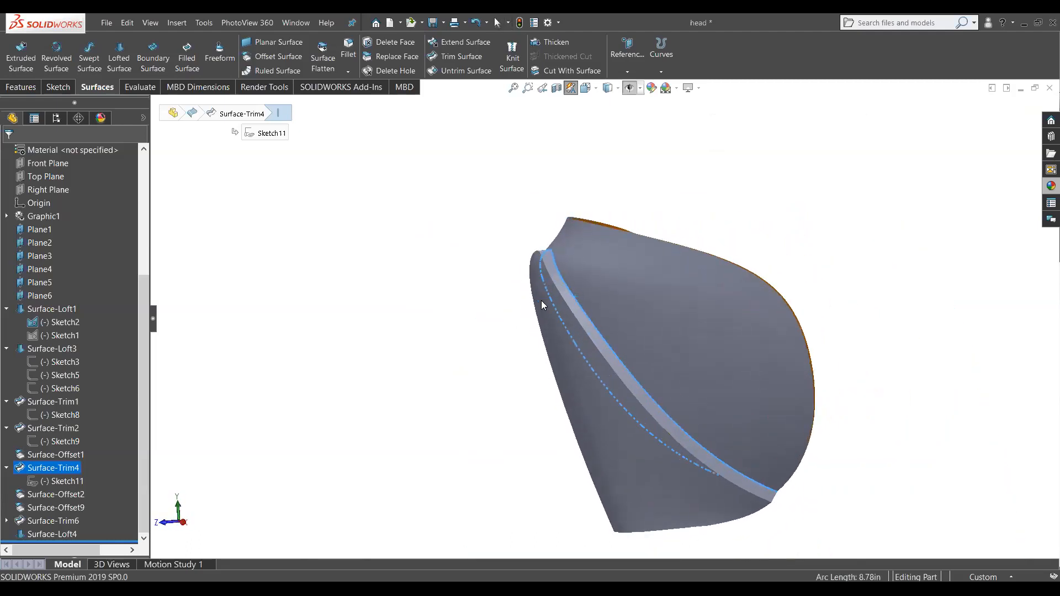
{"action": "left_click", "coordinate": [396, 306]}
{"action": "left_click", "coordinate": [601, 260]}
{"action": "left_click", "coordinate": [333, 293]}
{"action": "scroll", "coordinate": [601, 286], "scroll_direction": "down", "scroll_amount": 1}
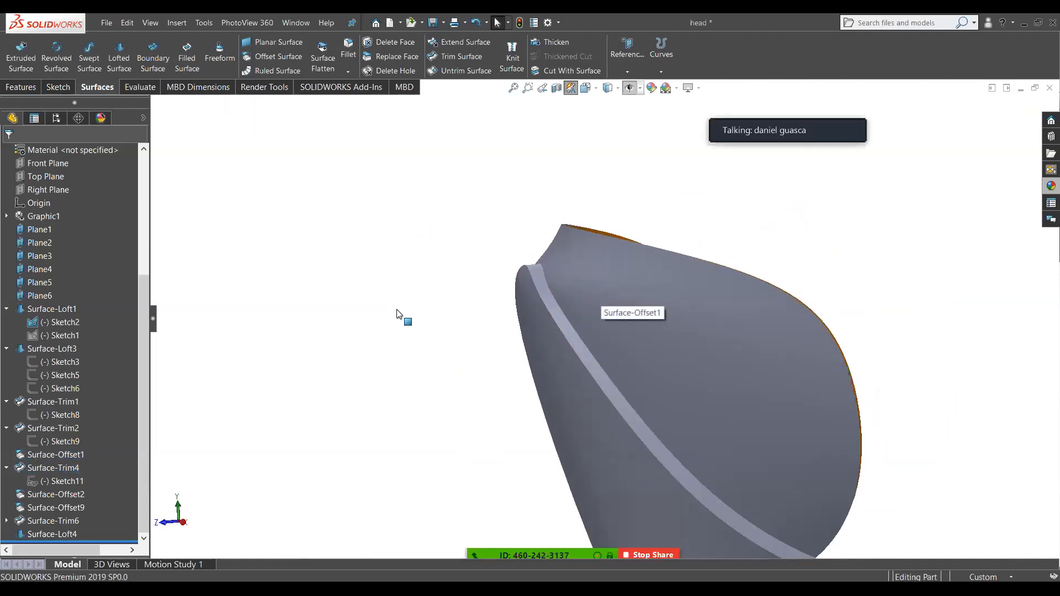
Step: Try to show the ellipse sketch that trims the front opening
{"action": "left_click", "coordinate": [39, 484]}
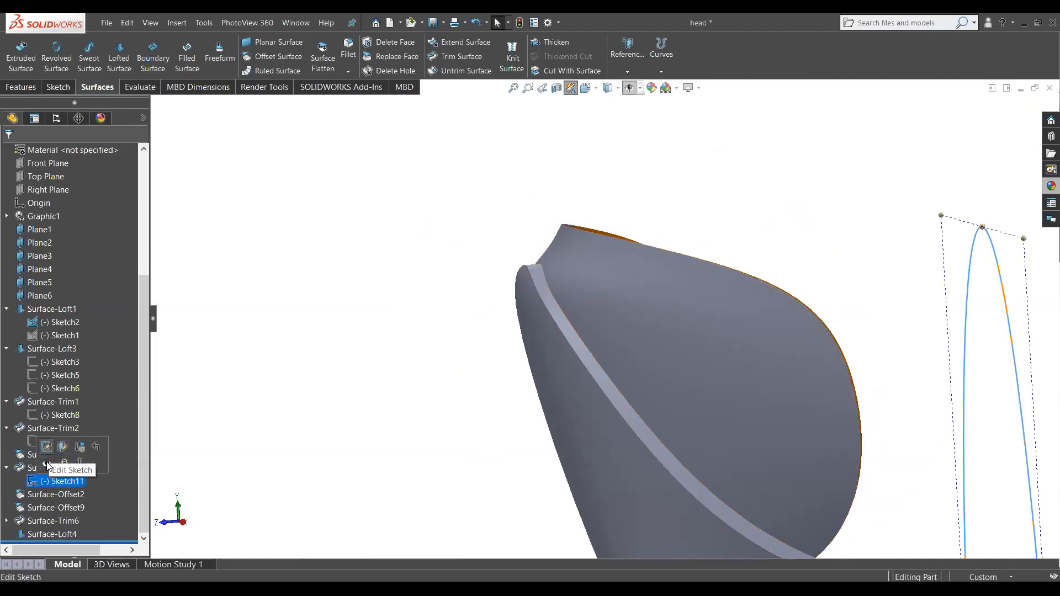
{"action": "left_click", "coordinate": [47, 465]}
{"action": "mouse_move", "coordinate": [547, 399]}
{"action": "middle_mouse_down"}
{"action": "mouse_move", "coordinate": [516, 395]}
{"action": "mouse_move", "coordinate": [559, 391]}
{"action": "mouse_move", "coordinate": [442, 367]}
{"action": "mouse_move", "coordinate": [454, 376]}
{"action": "mouse_move", "coordinate": [641, 352]}
{"action": "mouse_move", "coordinate": [511, 345]}
{"action": "mouse_move", "coordinate": [434, 396]}
{"action": "middle_mouse_up"}
{"action": "left_click", "coordinate": [454, 376]}
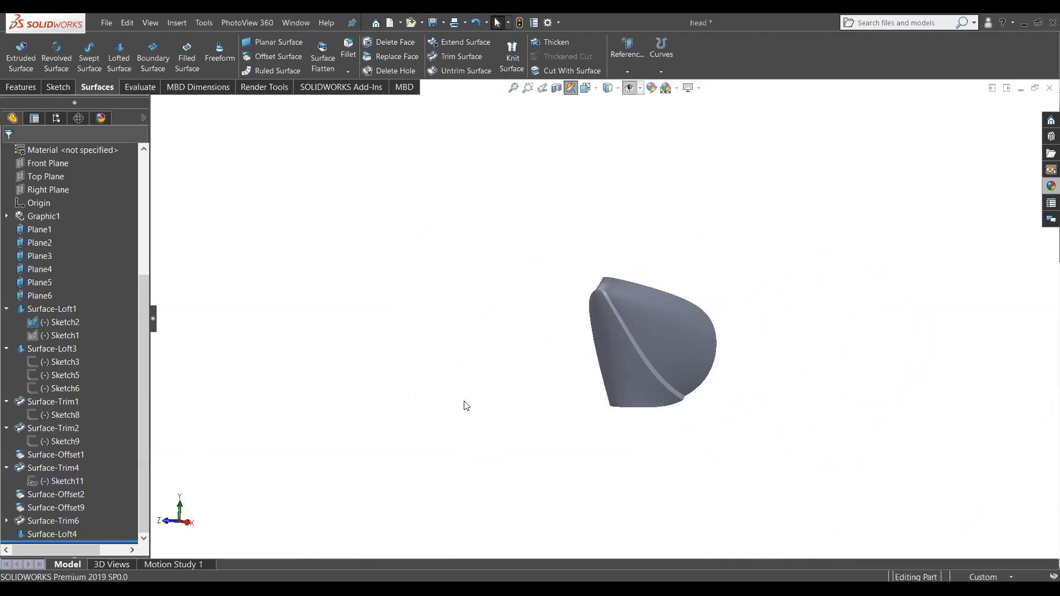
{"action": "middle_click_drag", "start_coordinate": [705, 374], "coordinate": [617, 359]}
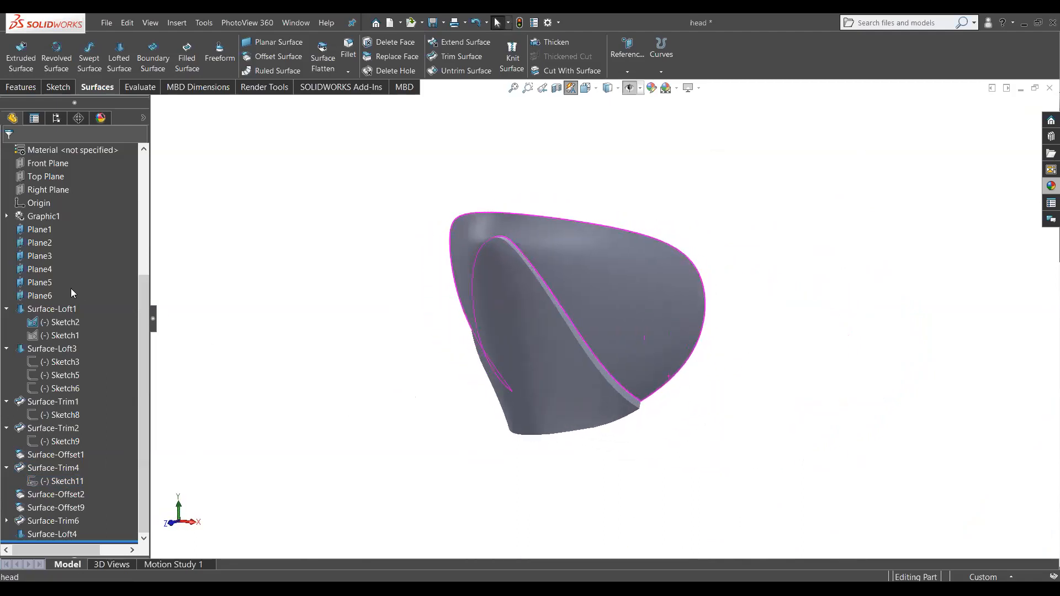
Step: Try to convert the front opening's ellipse into a new sketch on the Right Plane, and undo the conversion
{"action": "left_click", "coordinate": [50, 189]}
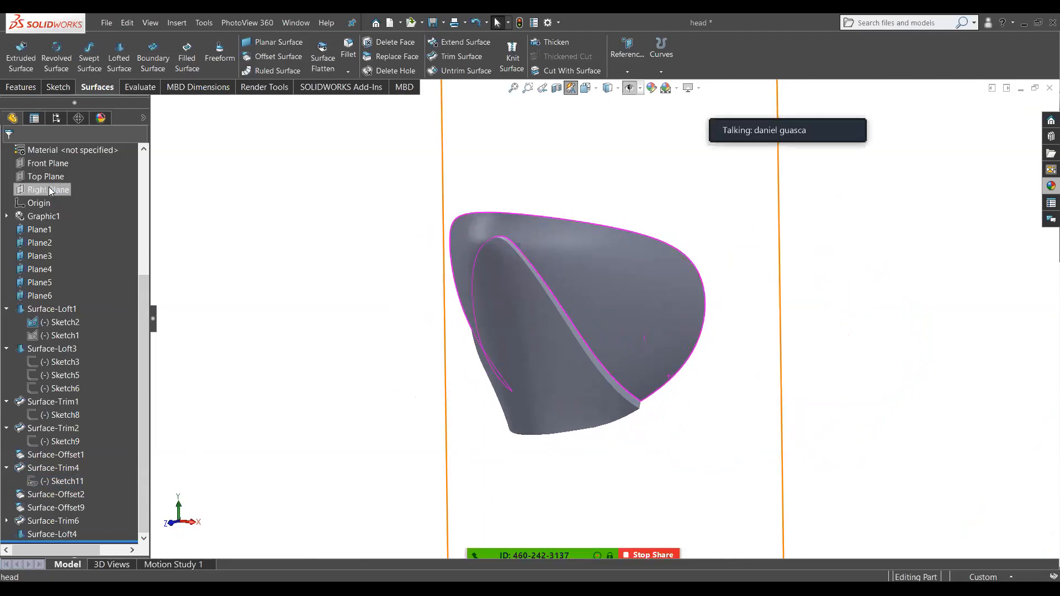
{"action": "left_click", "coordinate": [238, 196]}
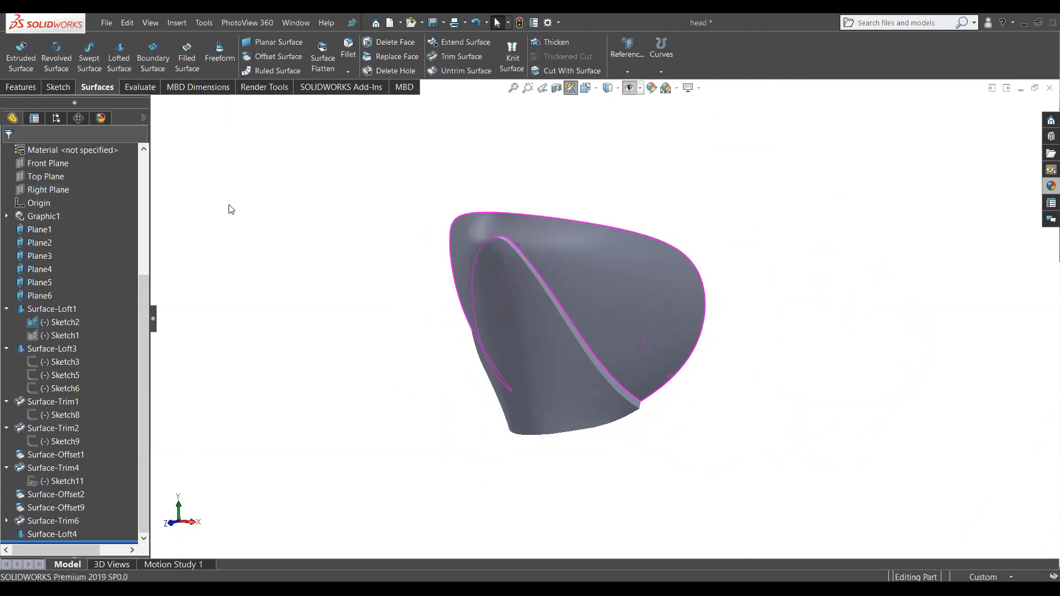
{"action": "left_click", "coordinate": [48, 189]}
{"action": "left_click", "coordinate": [62, 173]}
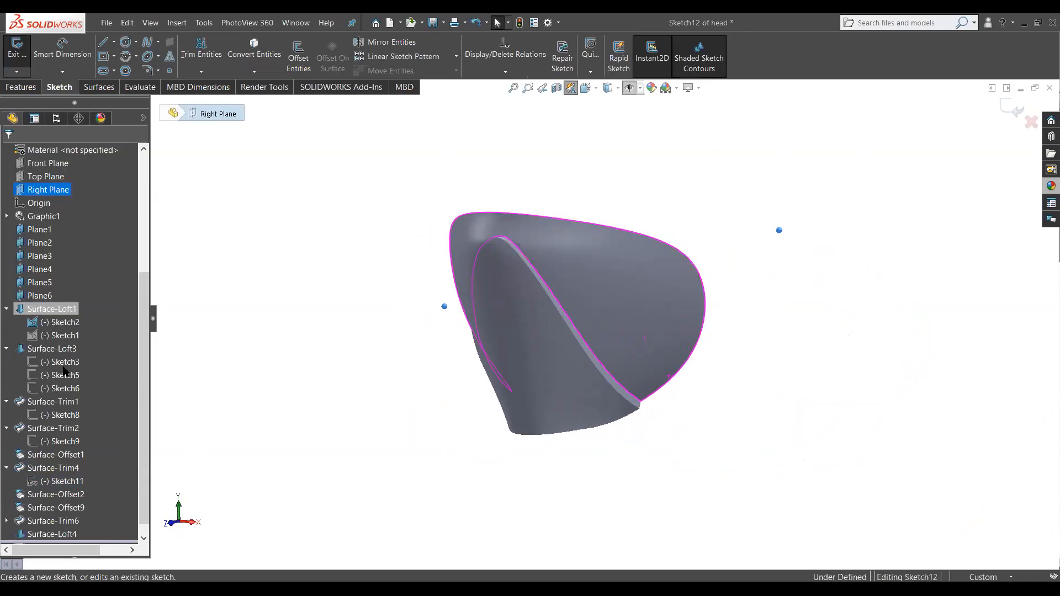
{"action": "left_click", "coordinate": [61, 482]}
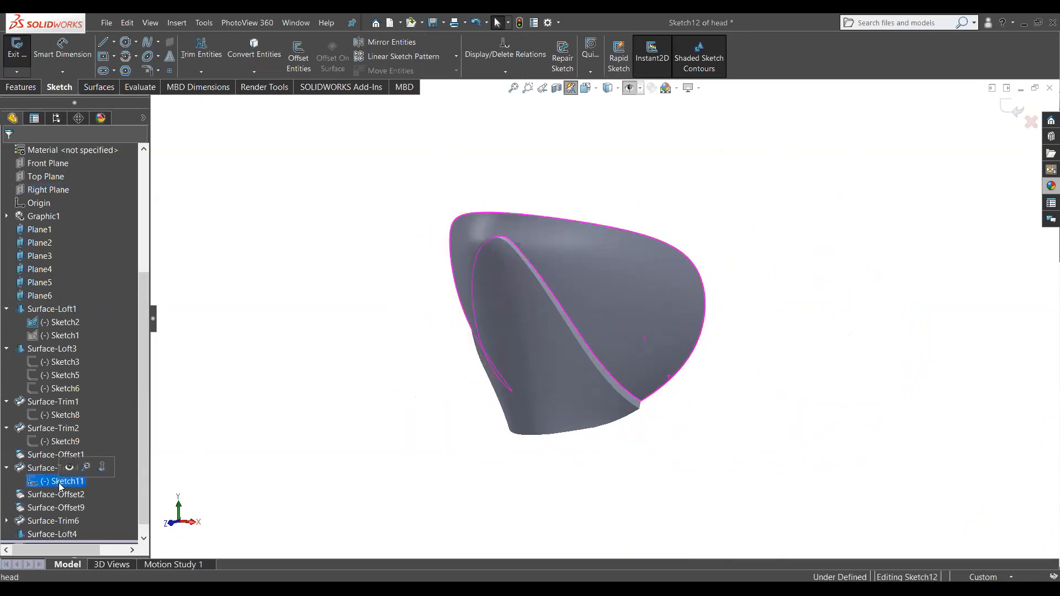
{"action": "left_click", "coordinate": [236, 46]}
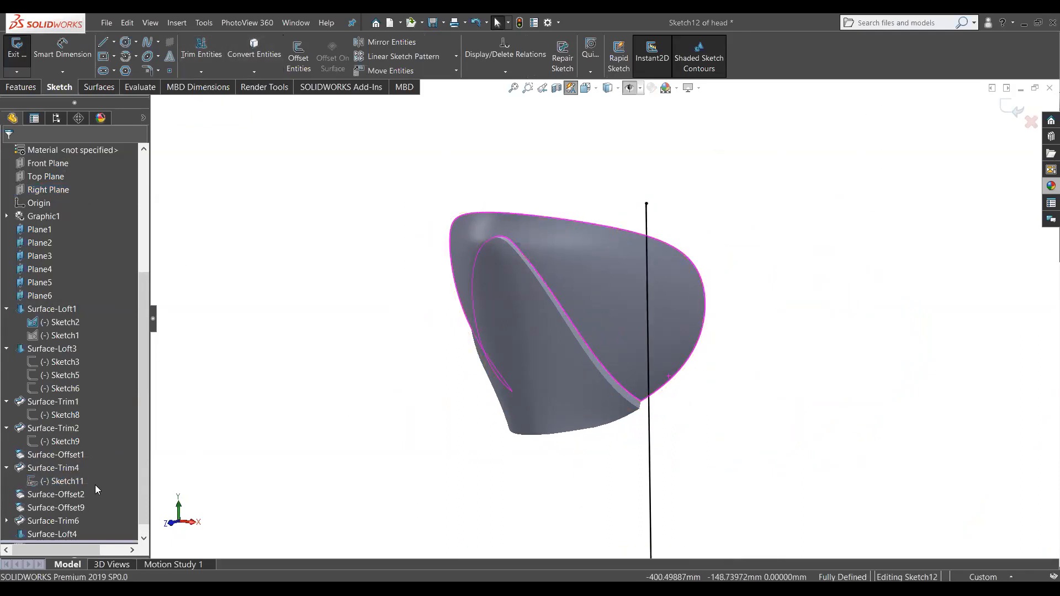
{"action": "mouse_move", "coordinate": [494, 326]}
{"action": "middle_mouse_down"}
{"action": "mouse_move", "coordinate": [545, 386]}
{"action": "mouse_move", "coordinate": [578, 362]}
{"action": "mouse_move", "coordinate": [570, 355]}
{"action": "middle_mouse_up"}
{"action": "key", "text": "ctrl+z"}
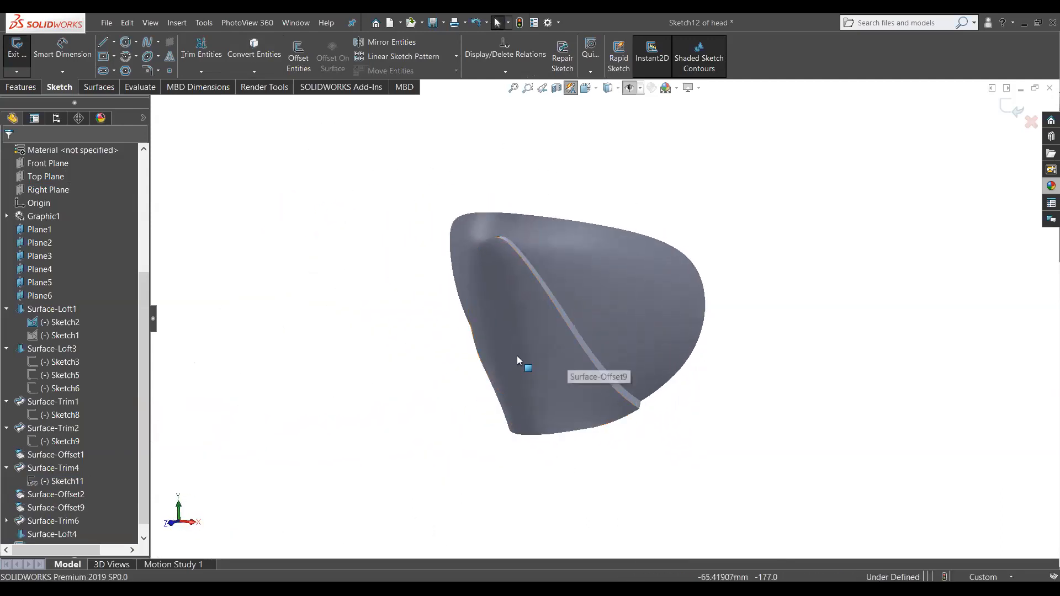
Step: Retry converting the front ellipse into the open sketch after picking the Front Plane, and undo the conversion
{"action": "left_click", "coordinate": [46, 166]}
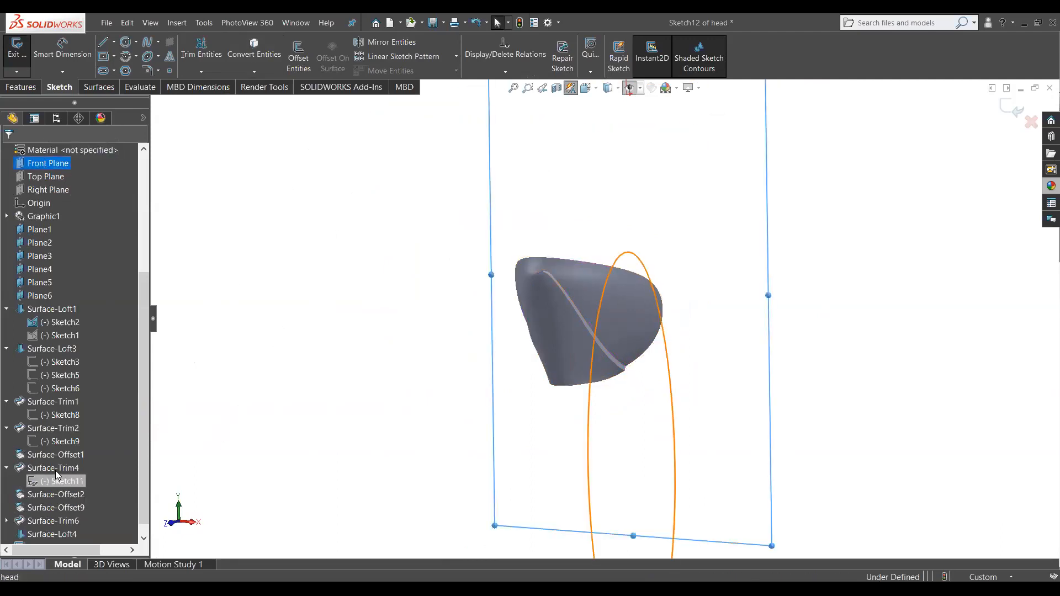
{"action": "left_click", "coordinate": [58, 483]}
{"action": "left_click", "coordinate": [266, 48]}
{"action": "key", "text": "ctrl+z"}
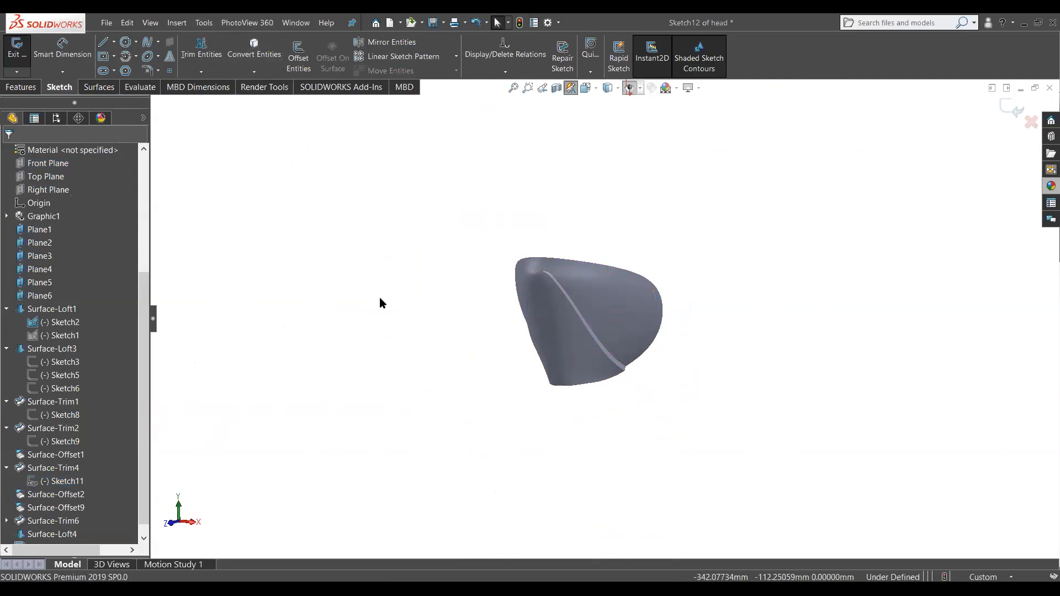
Step: Look up the commands available for the front ellipse sketch, and exit the empty new sketch
{"action": "scroll", "coordinate": [817, 369], "scroll_direction": "up", "scroll_amount": 4}
{"action": "middle_click_drag", "start_coordinate": [817, 369], "coordinate": [792, 393]}
{"action": "scroll", "coordinate": [133, 300], "scroll_direction": "up", "scroll_amount": 4}
{"action": "scroll", "coordinate": [122, 420], "scroll_direction": "down", "scroll_amount": 5}
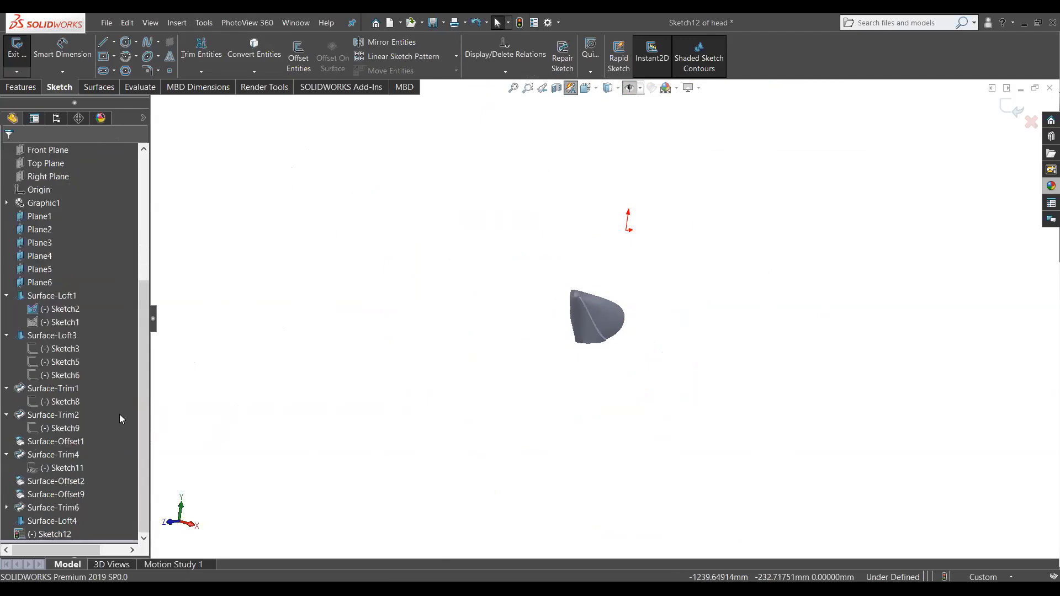
{"action": "left_click", "coordinate": [50, 469]}
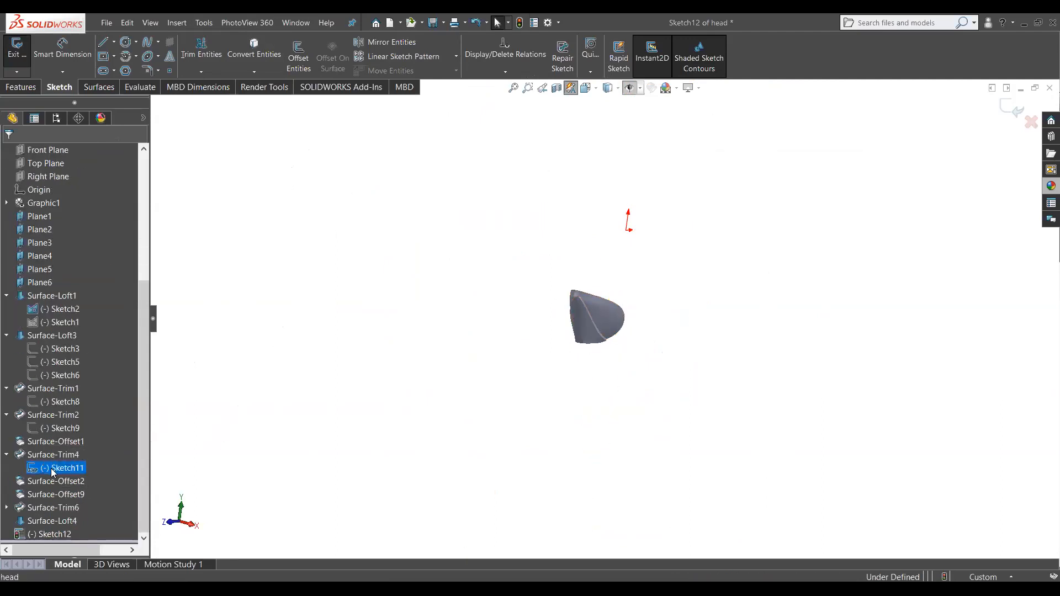
{"action": "right_click", "coordinate": [53, 472]}
{"action": "left_click", "coordinate": [970, 227]}
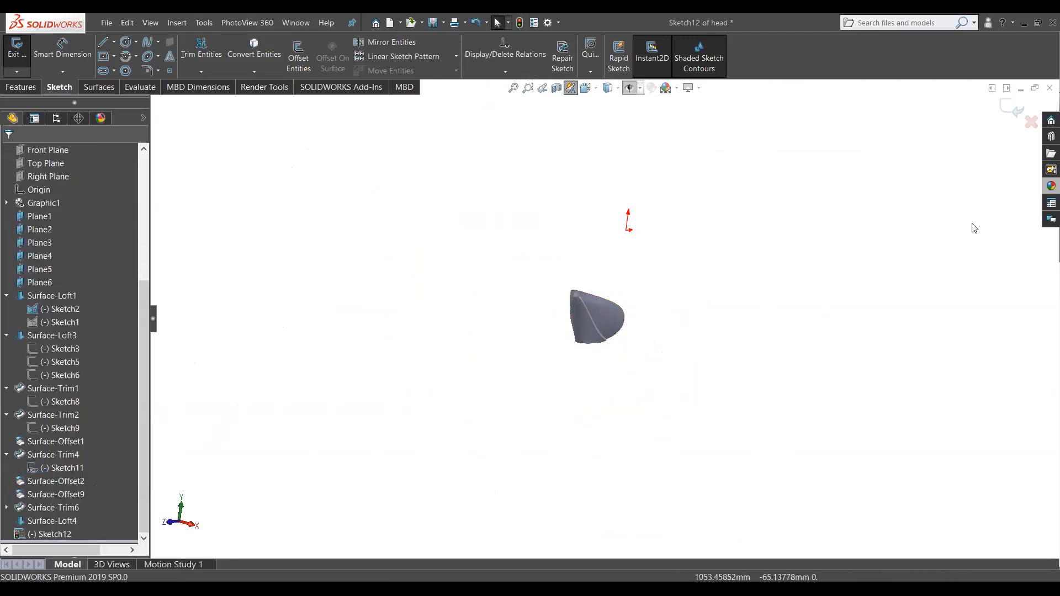
{"action": "left_click", "coordinate": [1014, 108]}
Step: Start a new sketch on the Front Plane and convert the front opening's ellipse from Sketch11 into it
{"action": "left_click", "coordinate": [48, 480]}
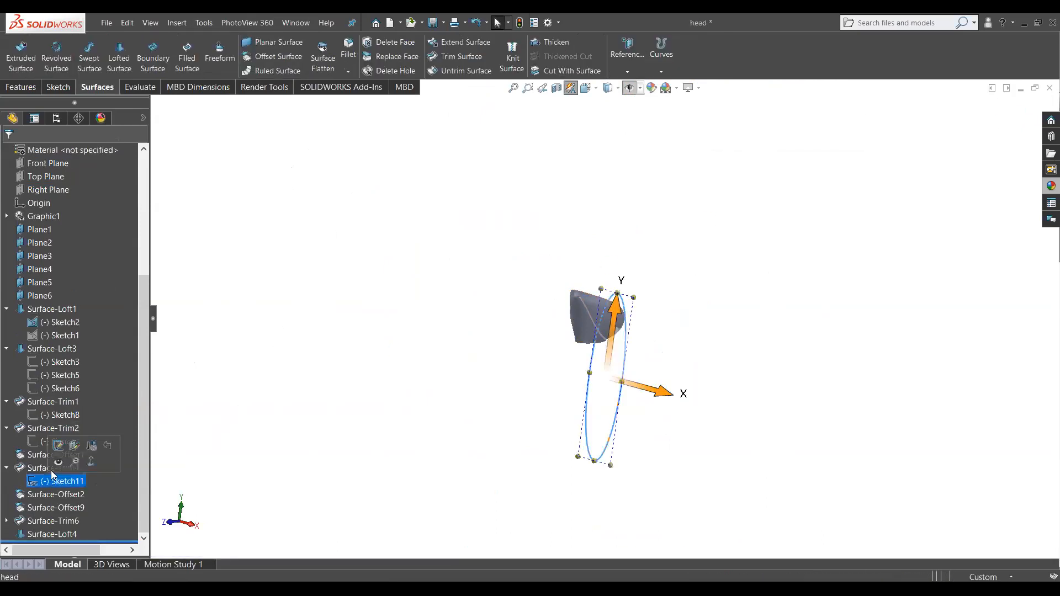
{"action": "left_click", "coordinate": [46, 165]}
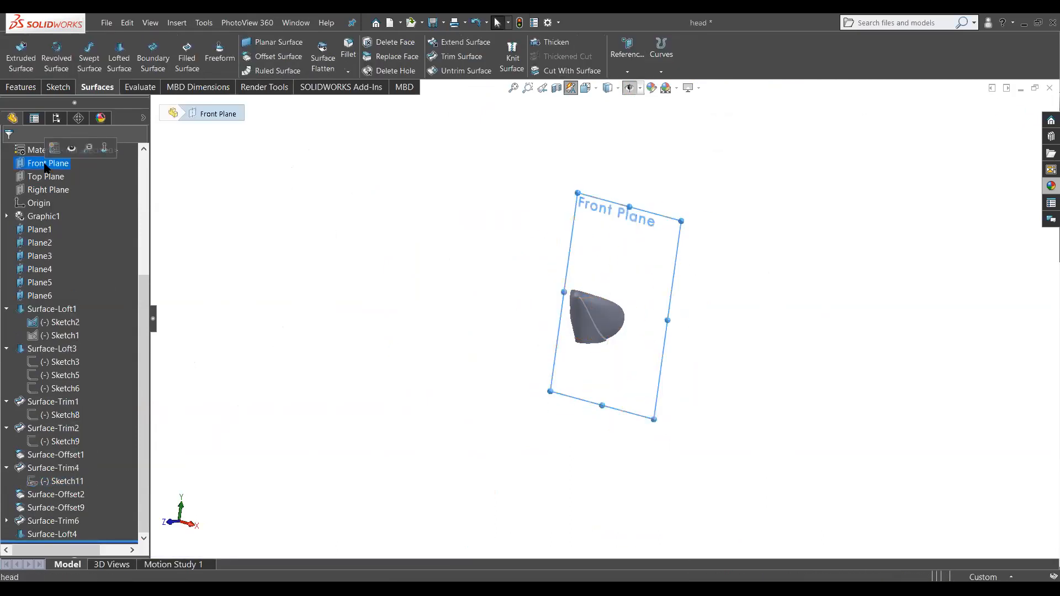
{"action": "left_click", "coordinate": [56, 152]}
{"action": "left_click", "coordinate": [254, 55]}
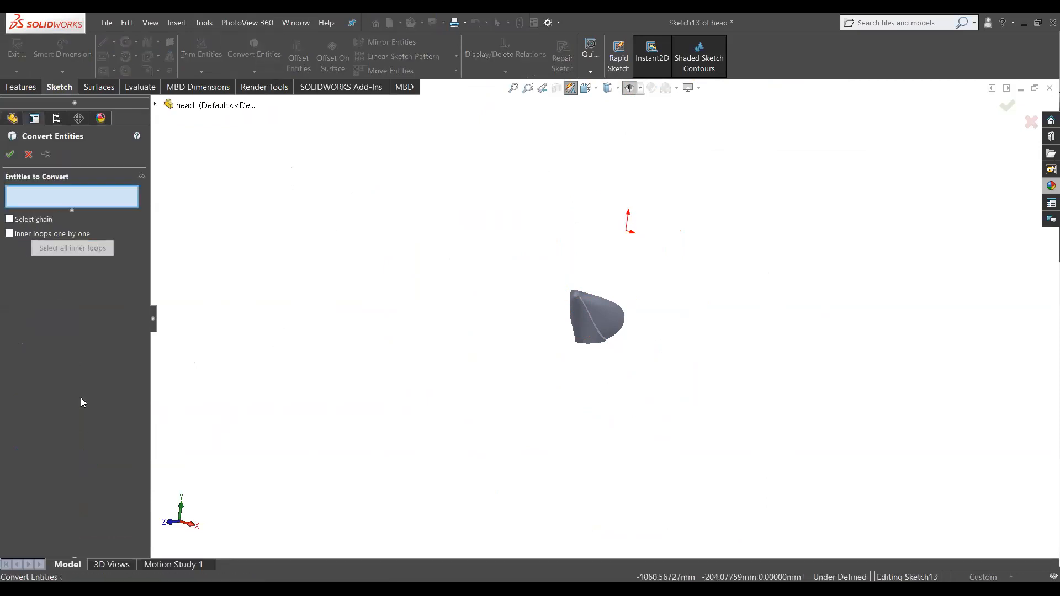
{"action": "left_click", "coordinate": [156, 105]}
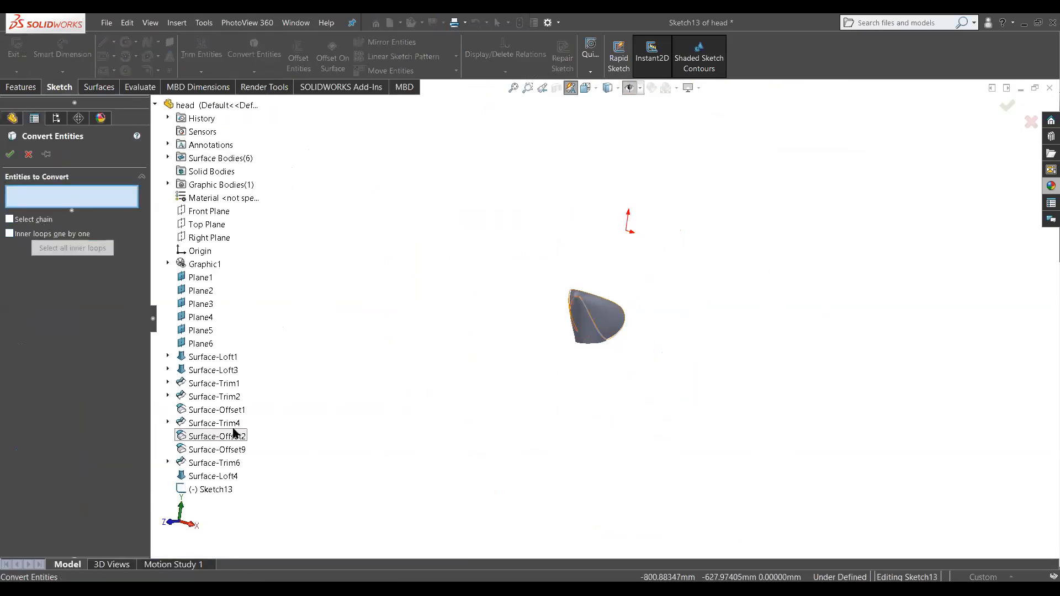
{"action": "left_click", "coordinate": [167, 423]}
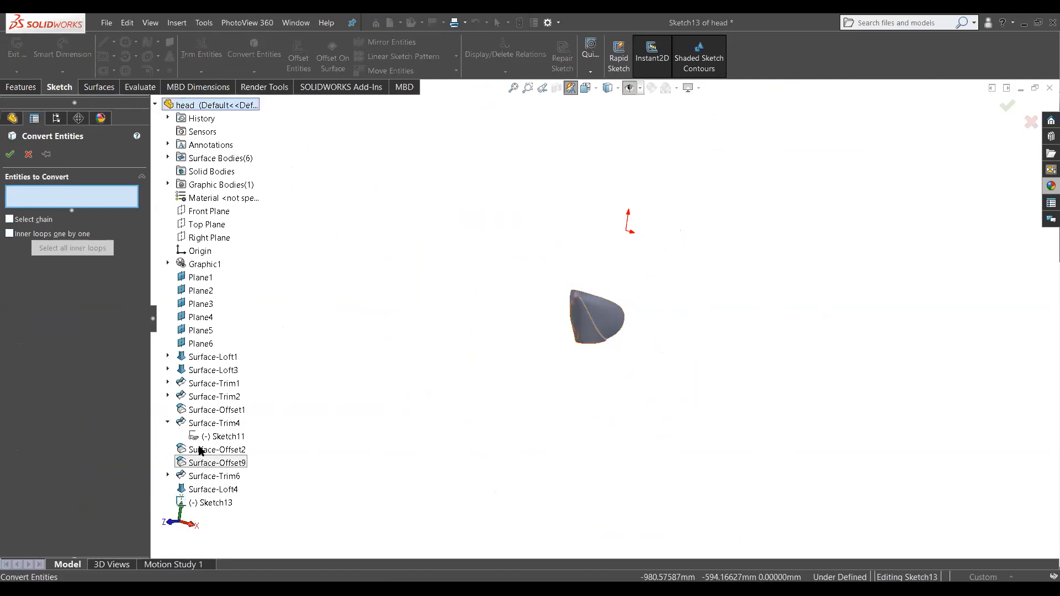
{"action": "left_click", "coordinate": [221, 436]}
{"action": "left_click", "coordinate": [10, 155]}
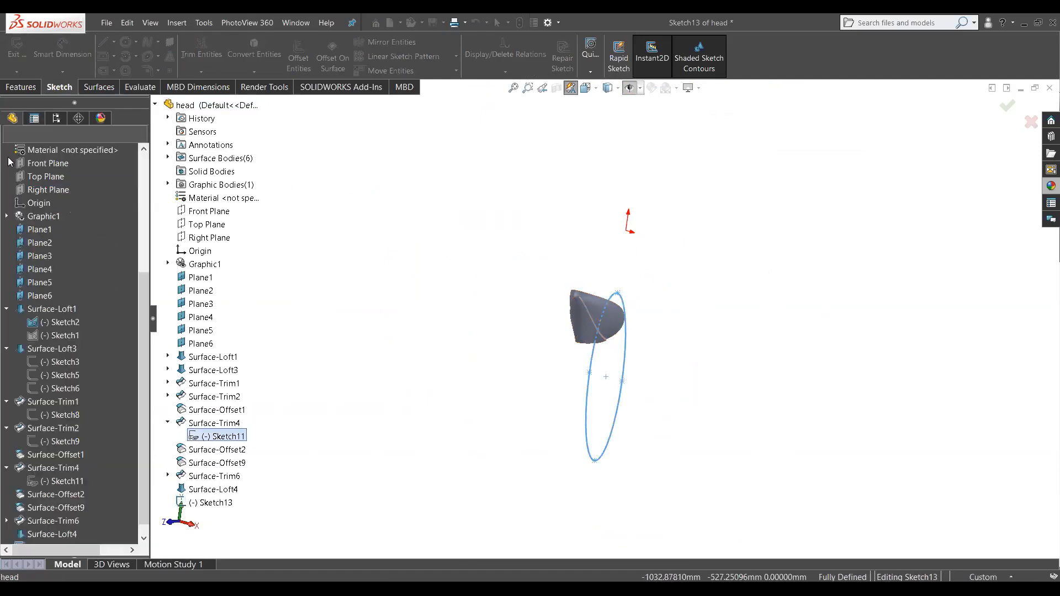
Step: Offset the converted ellipse outward by 1 mm
{"action": "scroll", "coordinate": [462, 235], "scroll_direction": "down", "scroll_amount": 4}
{"action": "scroll", "coordinate": [776, 429], "scroll_direction": "down", "scroll_amount": 5}
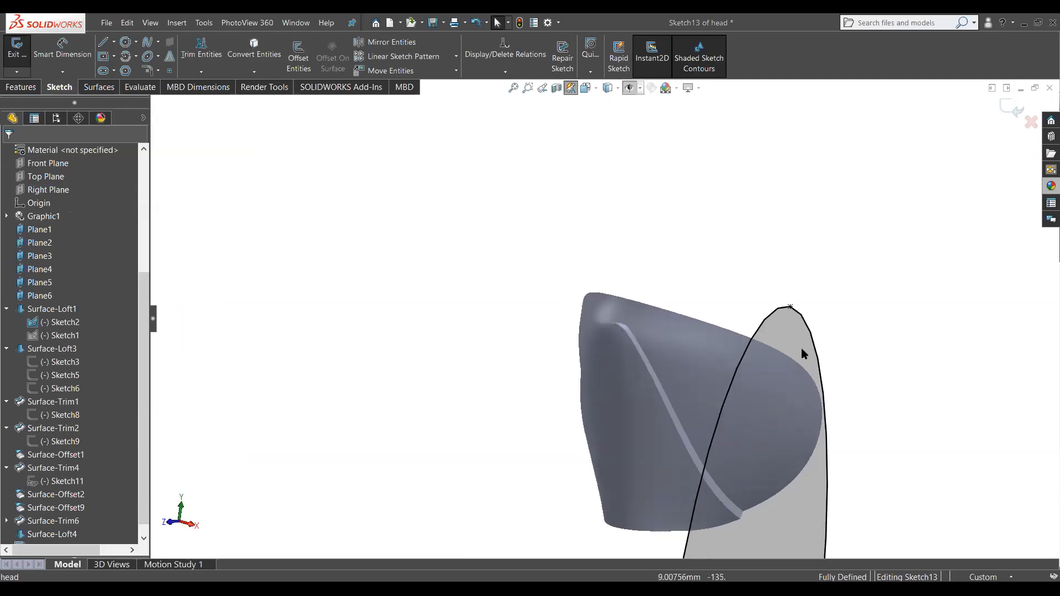
{"action": "left_click", "coordinate": [812, 343]}
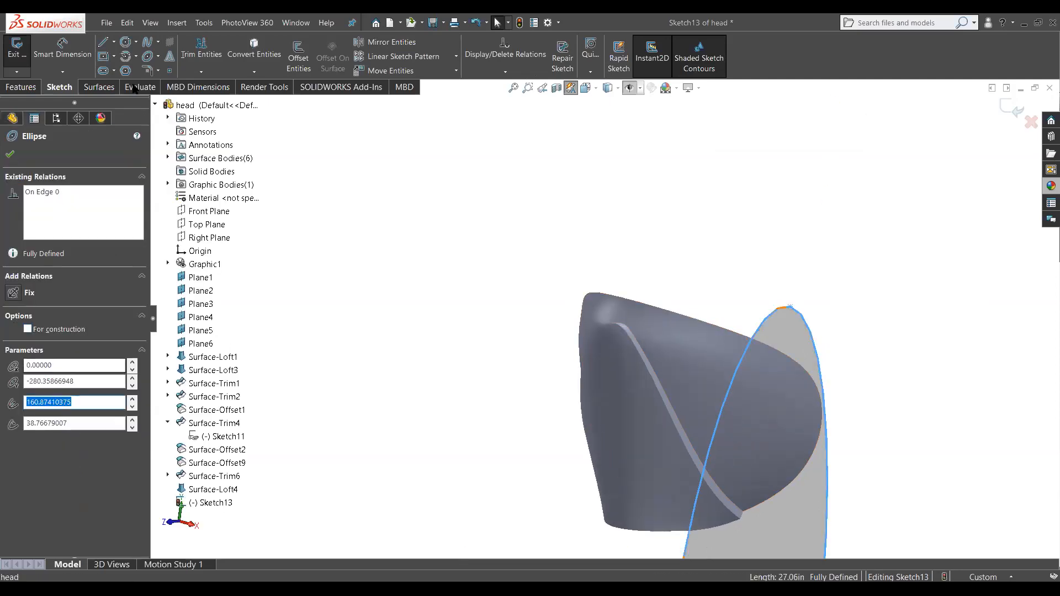
{"action": "left_click", "coordinate": [292, 60]}
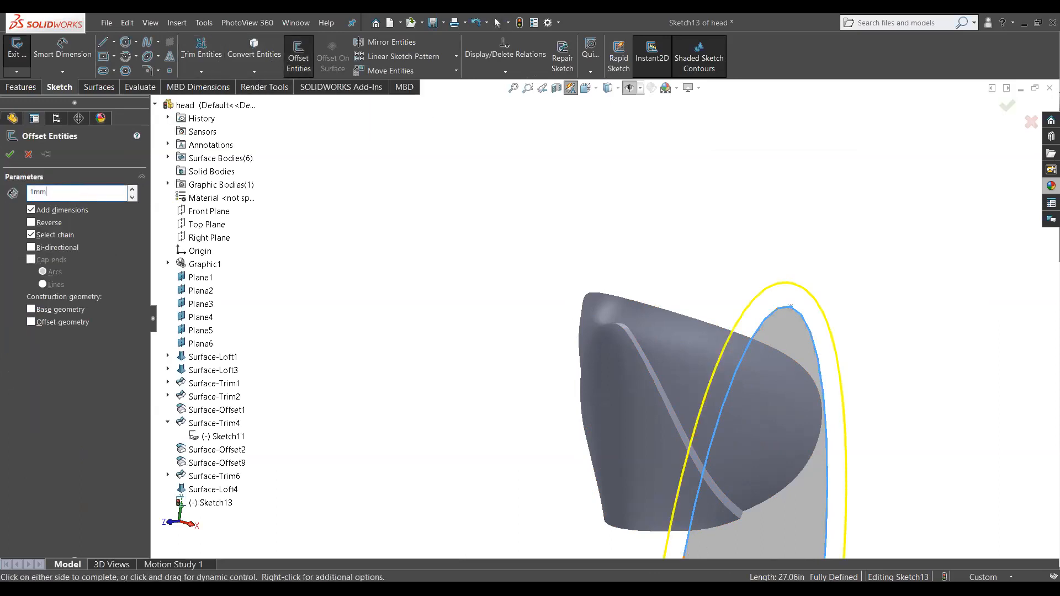
{"action": "type", "text": "1mm"}
{"action": "key", "text": "Return"}
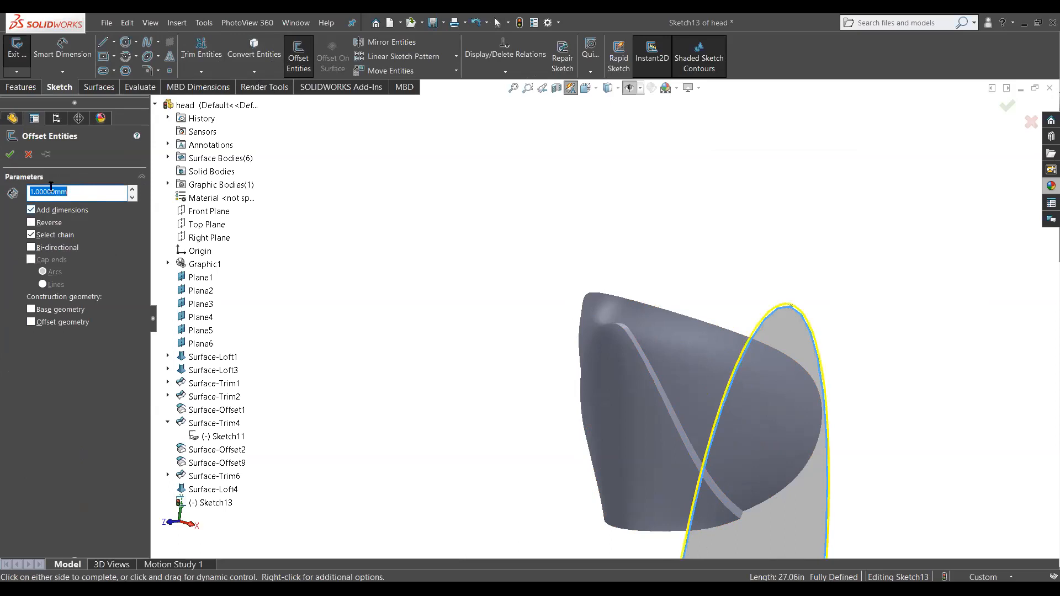
{"action": "left_click", "coordinate": [9, 156]}
Step: Change the inner converted ellipse to construction geometry
{"action": "left_click", "coordinate": [806, 328]}
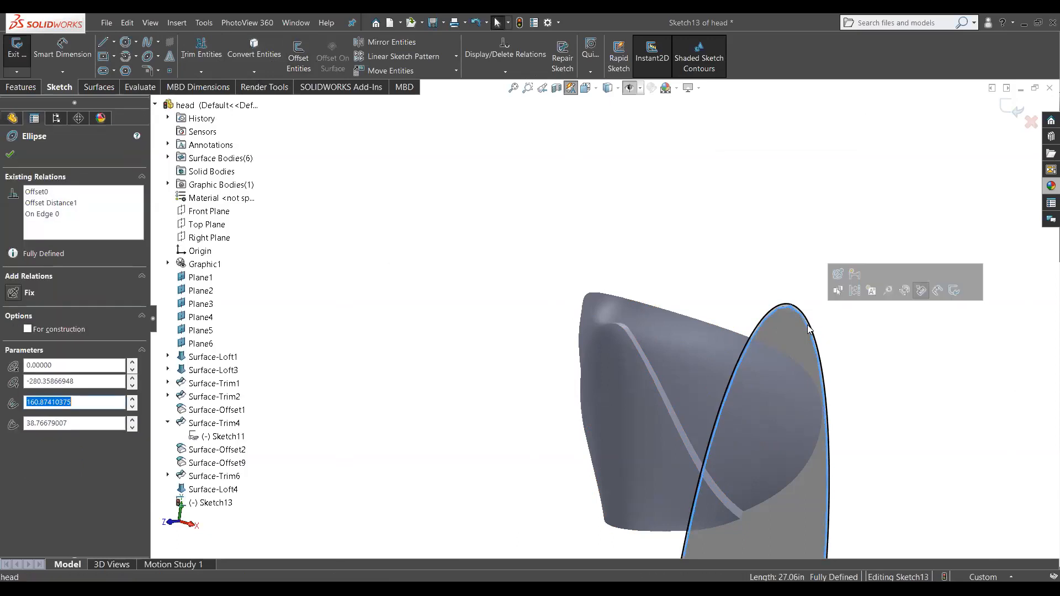
{"action": "left_click", "coordinate": [27, 329]}
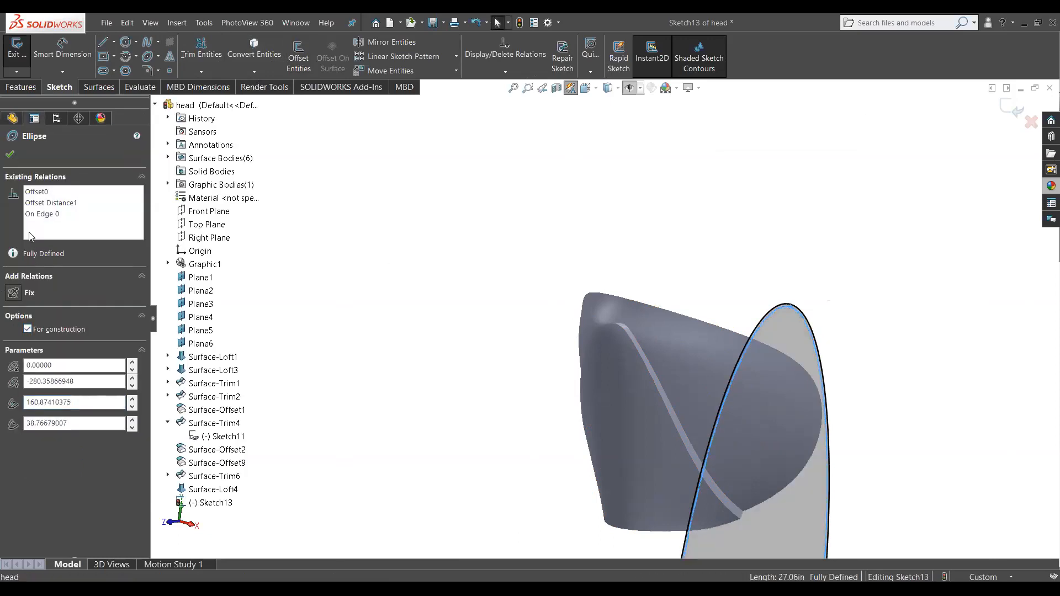
{"action": "left_click", "coordinate": [10, 154]}
Step: Trim the surface around the front opening with the offset ellipse sketch, removing the thin rim beside the lofted strip
{"action": "left_click", "coordinate": [99, 87]}
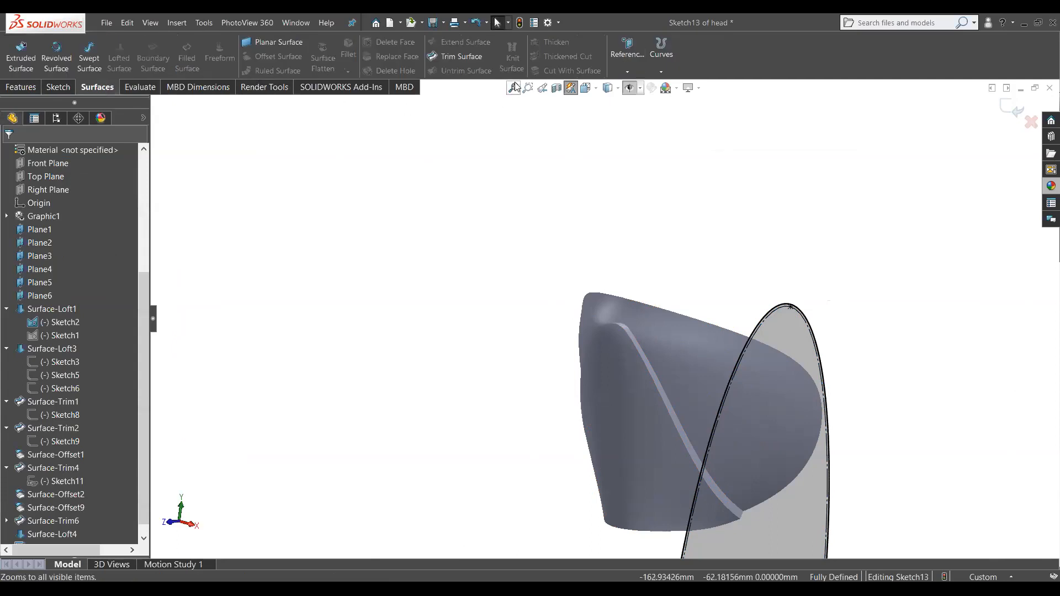
{"action": "left_click", "coordinate": [483, 58]}
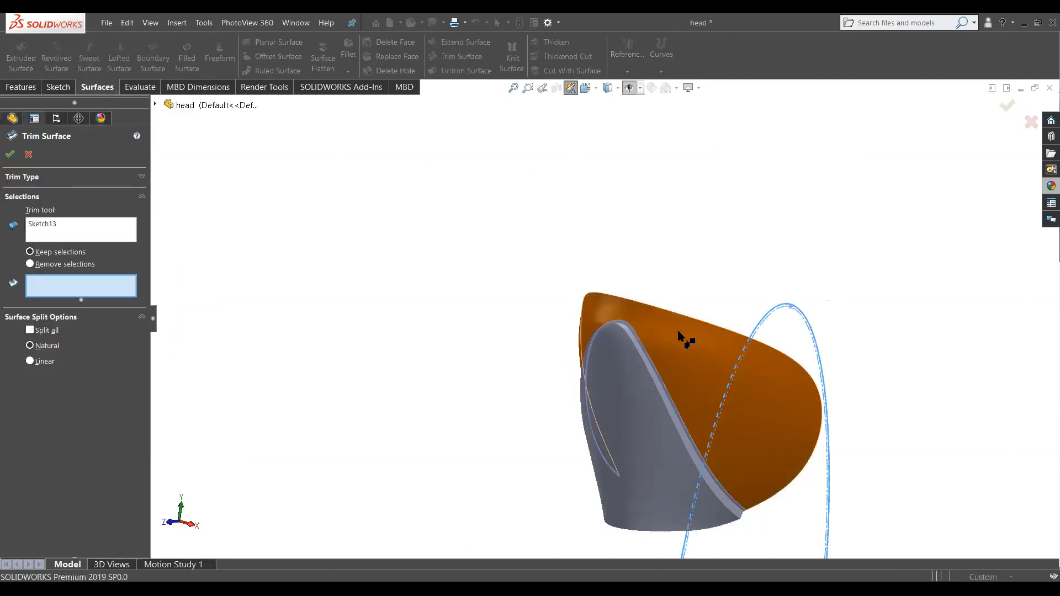
{"action": "scroll", "coordinate": [628, 330], "scroll_direction": "down", "scroll_amount": 8}
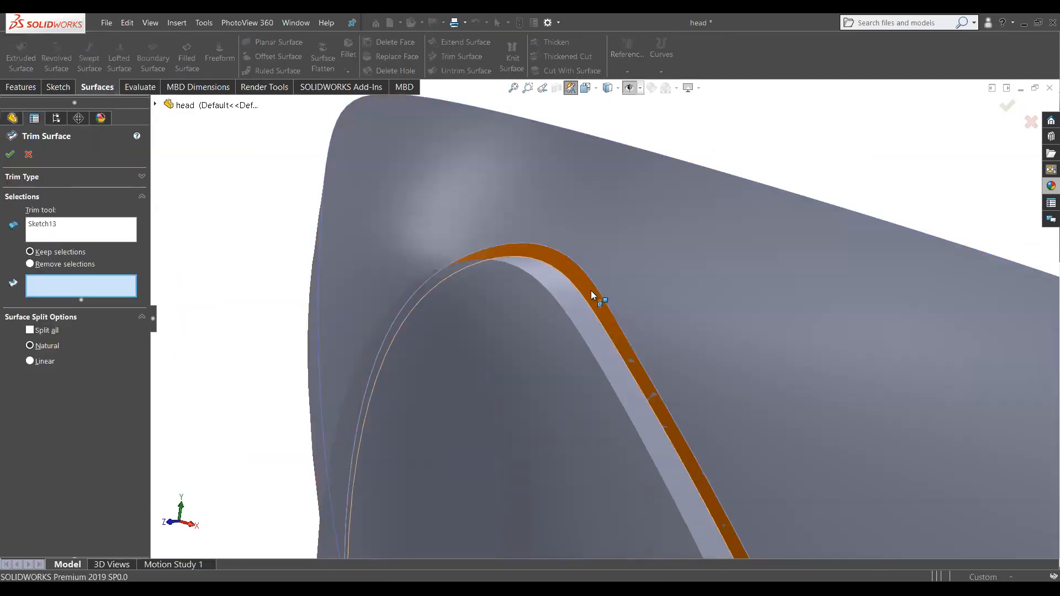
{"action": "left_click", "coordinate": [590, 290]}
{"action": "scroll", "coordinate": [591, 291], "scroll_direction": "up", "scroll_amount": 6}
{"action": "middle_click_drag", "start_coordinate": [691, 343], "coordinate": [699, 353]}
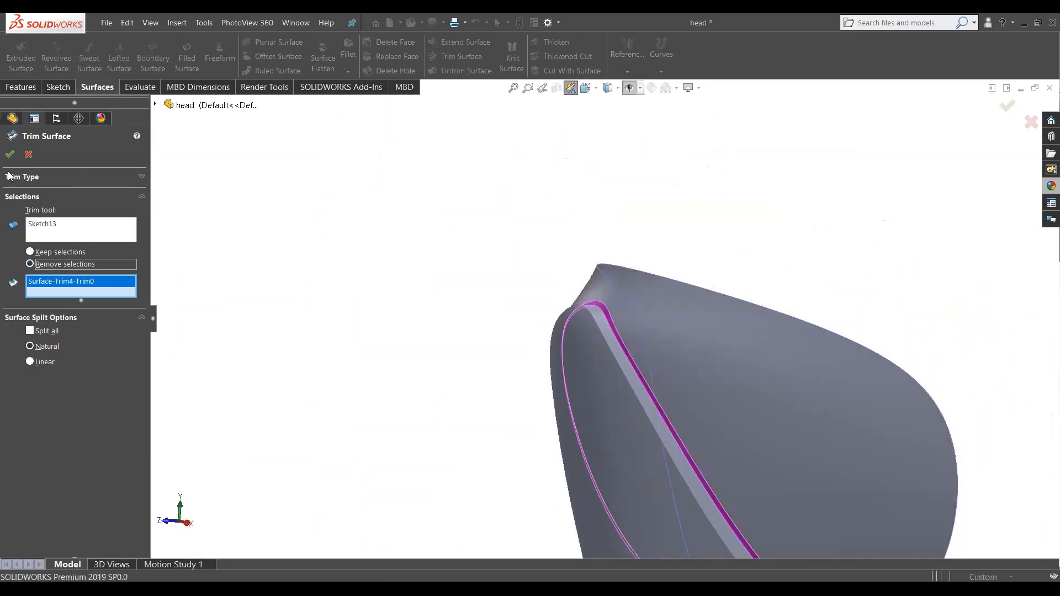
{"action": "left_click", "coordinate": [10, 154]}
{"action": "middle_click_drag", "start_coordinate": [308, 276], "coordinate": [274, 335]}
{"action": "scroll", "coordinate": [544, 383], "scroll_direction": "down", "scroll_amount": 3}
{"action": "scroll", "coordinate": [414, 236], "scroll_direction": "down", "scroll_amount": 3}
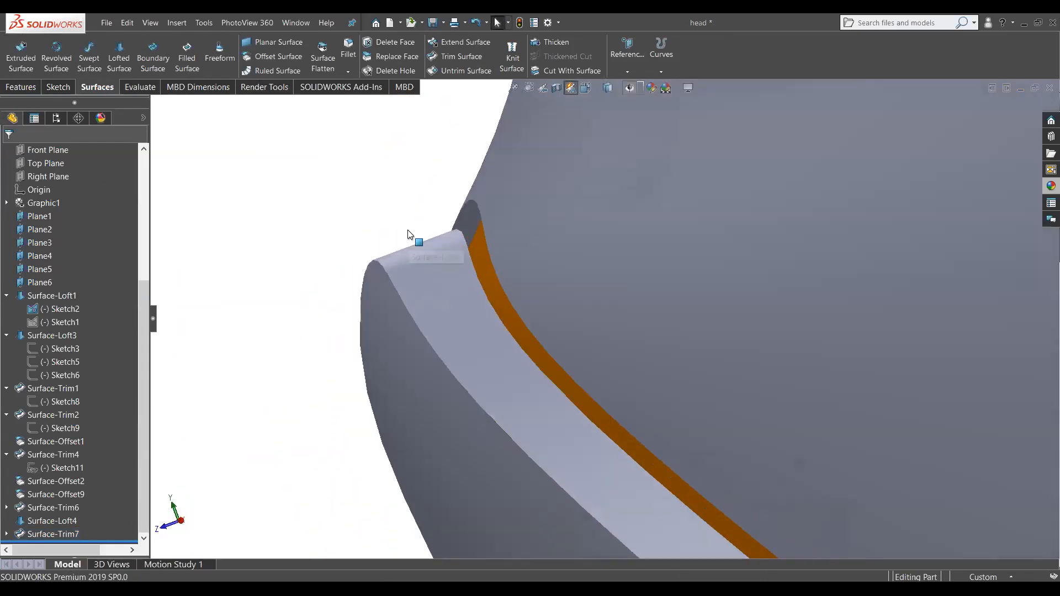
{"action": "scroll", "coordinate": [465, 247], "scroll_direction": "down", "scroll_amount": 2}
{"action": "middle_click_drag", "start_coordinate": [465, 247], "coordinate": [564, 314]}
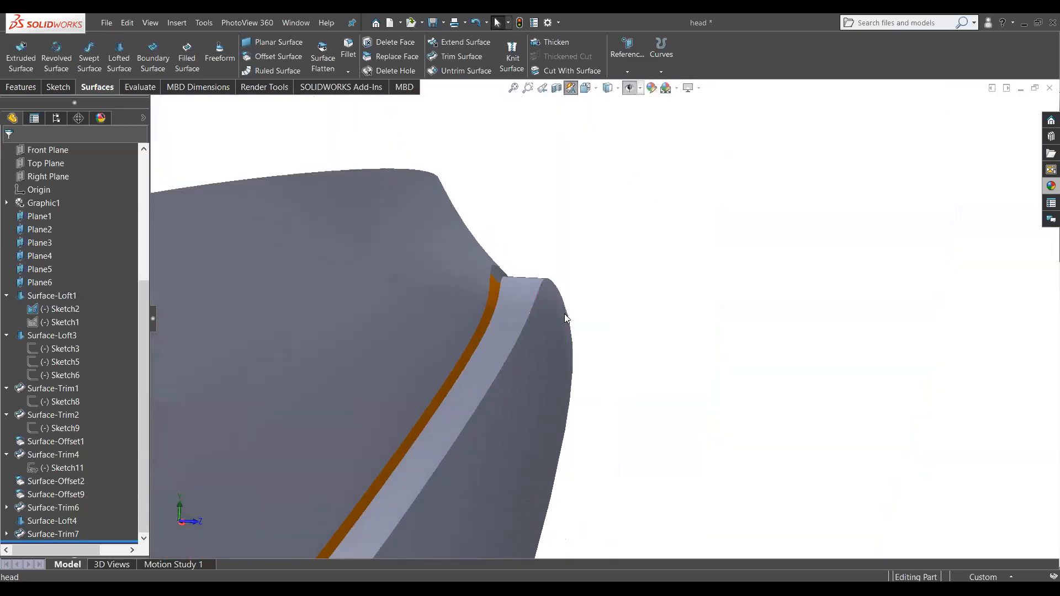
{"action": "left_click", "coordinate": [274, 70]}
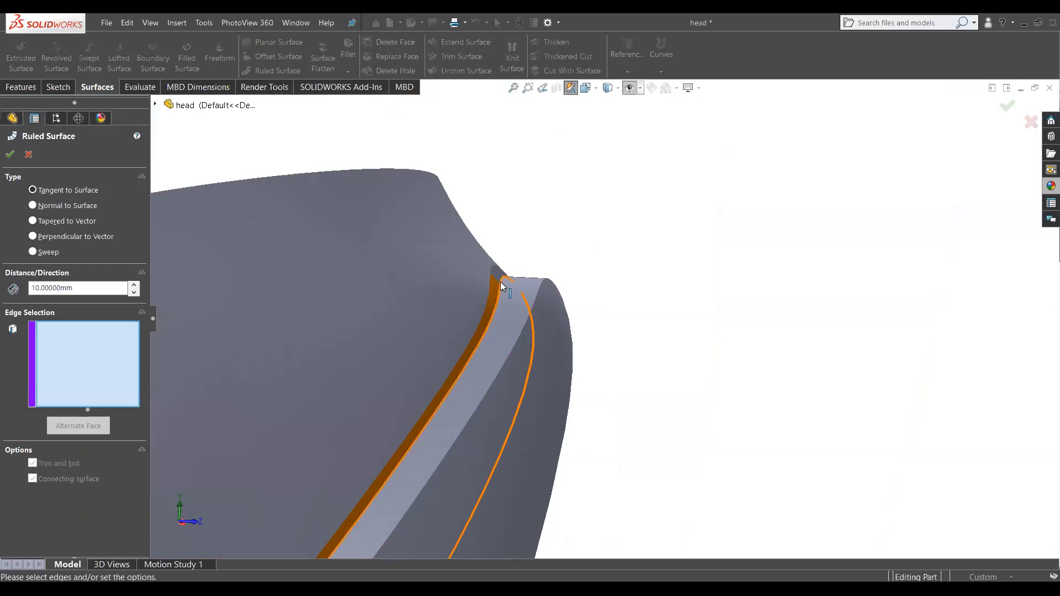
{"action": "left_click", "coordinate": [502, 284]}
{"action": "middle_click_drag", "start_coordinate": [496, 291], "coordinate": [79, 236]}
{"action": "left_click", "coordinate": [28, 154]}
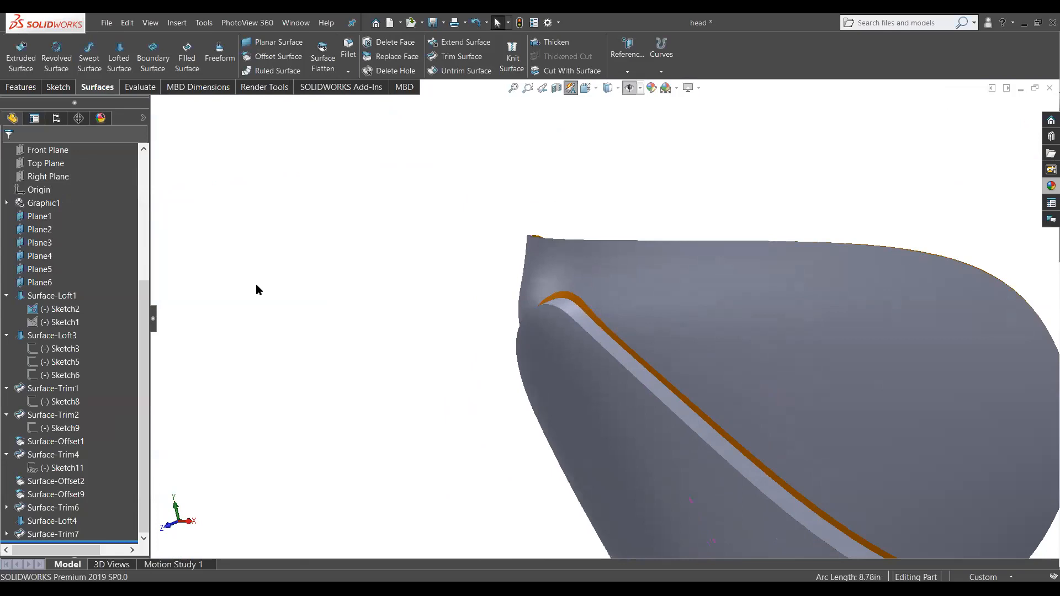
Step: Edit the Surface-Trim7 trim to also remove the portion of the Surface-Trim2 surface inside the offset ellipse
{"action": "scroll", "coordinate": [714, 374], "scroll_direction": "down", "scroll_amount": 3}
{"action": "scroll", "coordinate": [651, 383], "scroll_direction": "up", "scroll_amount": 3}
{"action": "middle_click_drag", "start_coordinate": [651, 384], "coordinate": [559, 303]}
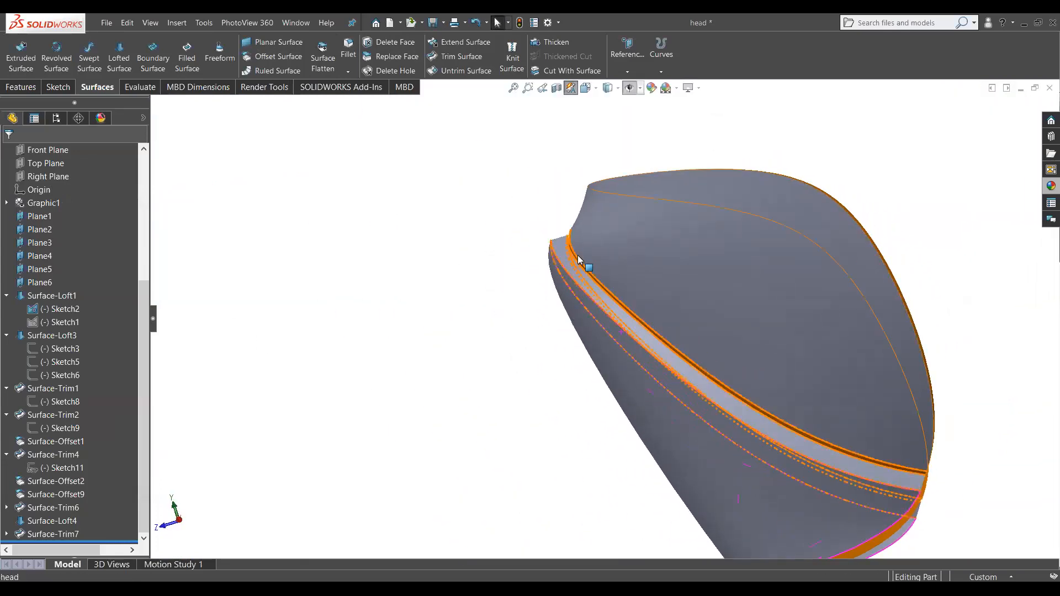
{"action": "middle_click_drag", "start_coordinate": [529, 366], "coordinate": [431, 378]}
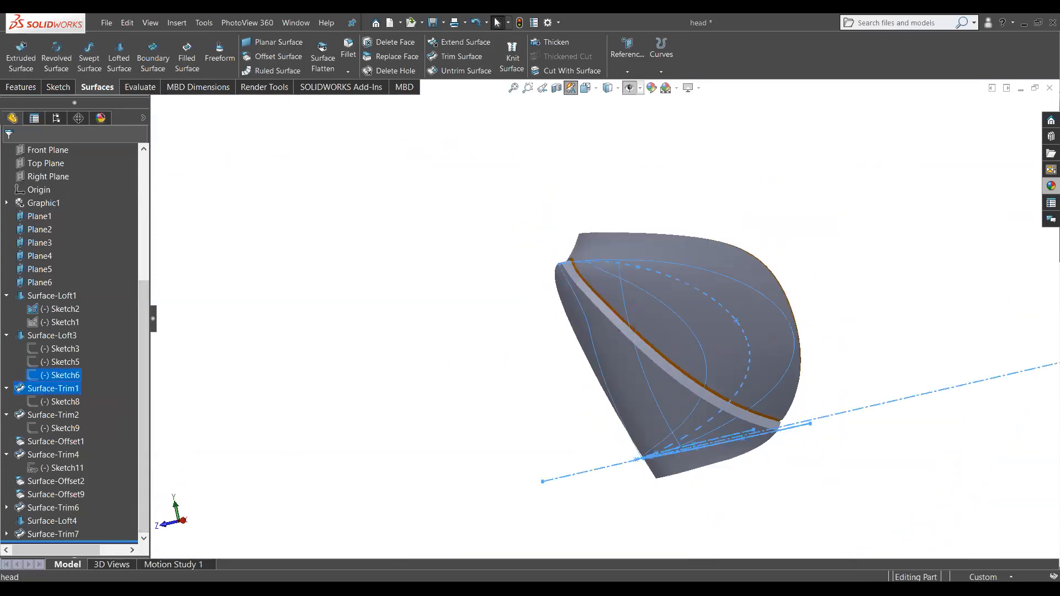
{"action": "left_click", "coordinate": [48, 535]}
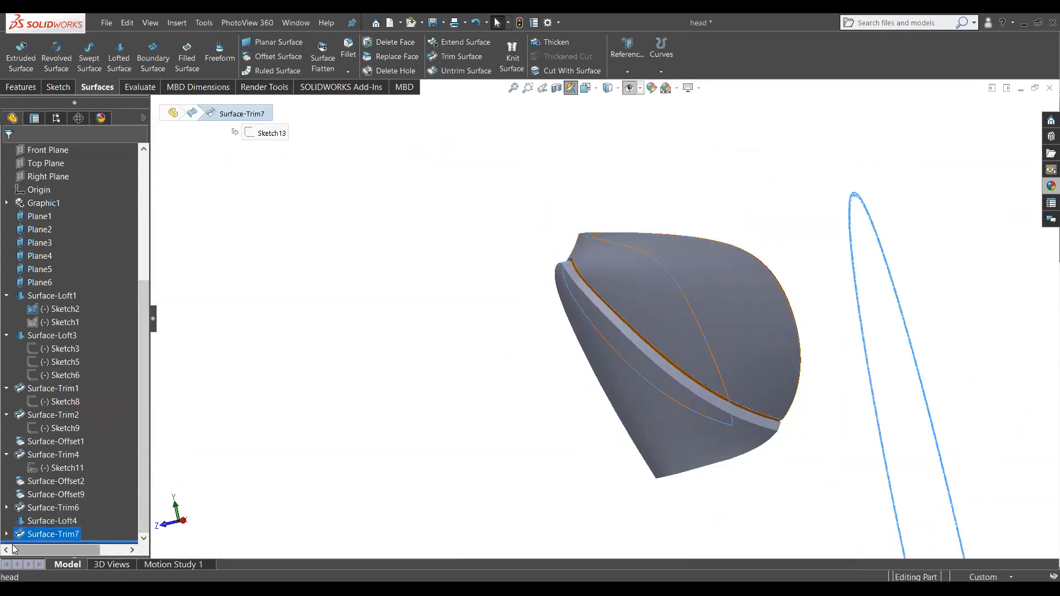
{"action": "left_click", "coordinate": [7, 534]}
{"action": "right_click", "coordinate": [27, 522]}
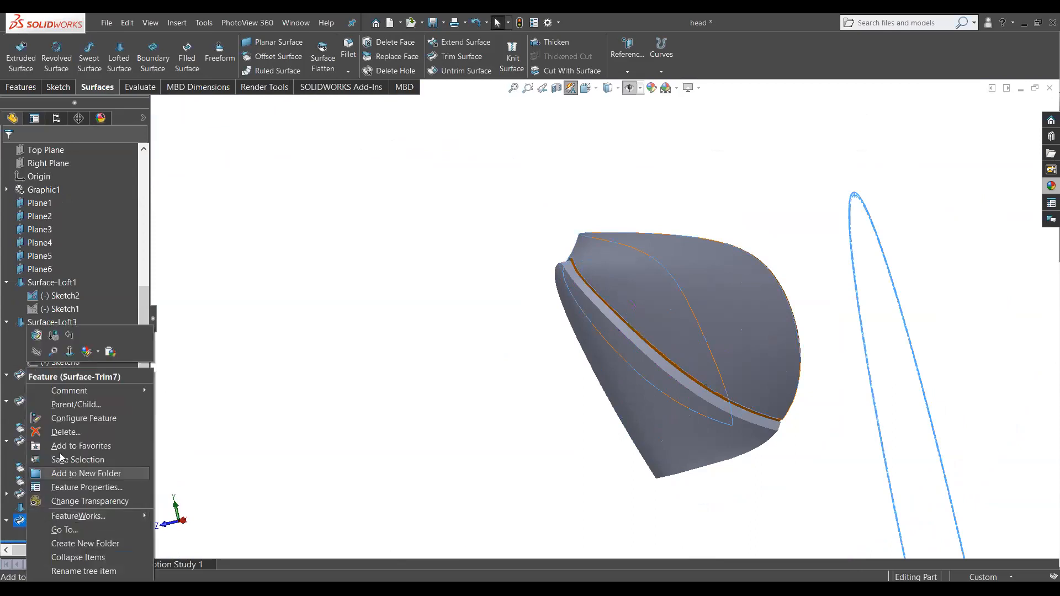
{"action": "left_click", "coordinate": [52, 351]}
{"action": "middle_click_drag", "start_coordinate": [326, 343], "coordinate": [702, 278]}
{"action": "scroll", "coordinate": [692, 265], "scroll_direction": "down", "scroll_amount": 6}
{"action": "middle_click_drag", "start_coordinate": [607, 278], "coordinate": [499, 249]}
{"action": "left_click", "coordinate": [494, 244]}
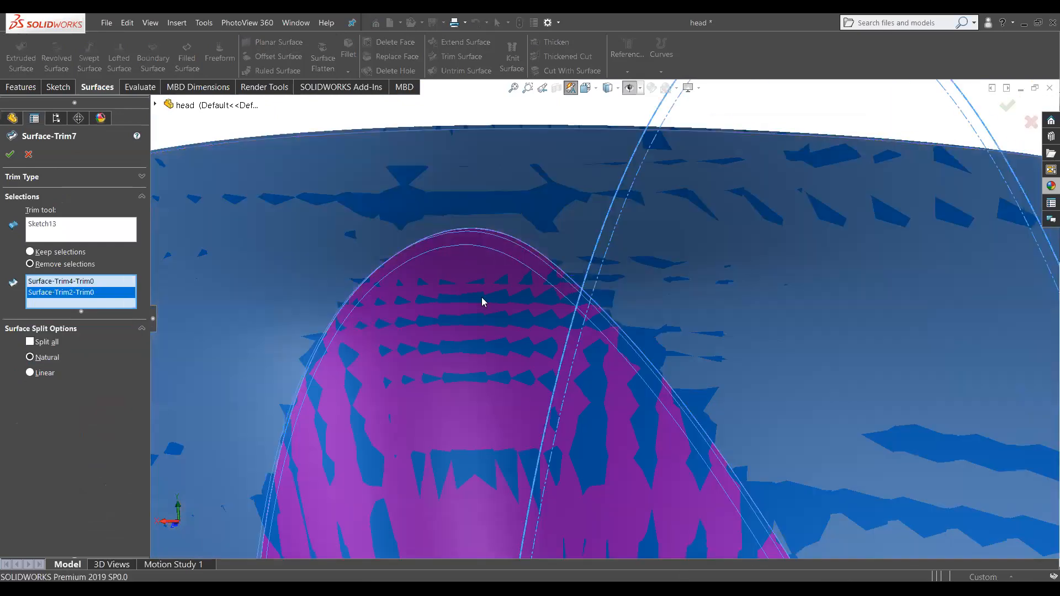
{"action": "scroll", "coordinate": [481, 301], "scroll_direction": "up", "scroll_amount": 5}
{"action": "middle_click_drag", "start_coordinate": [452, 373], "coordinate": [532, 366]}
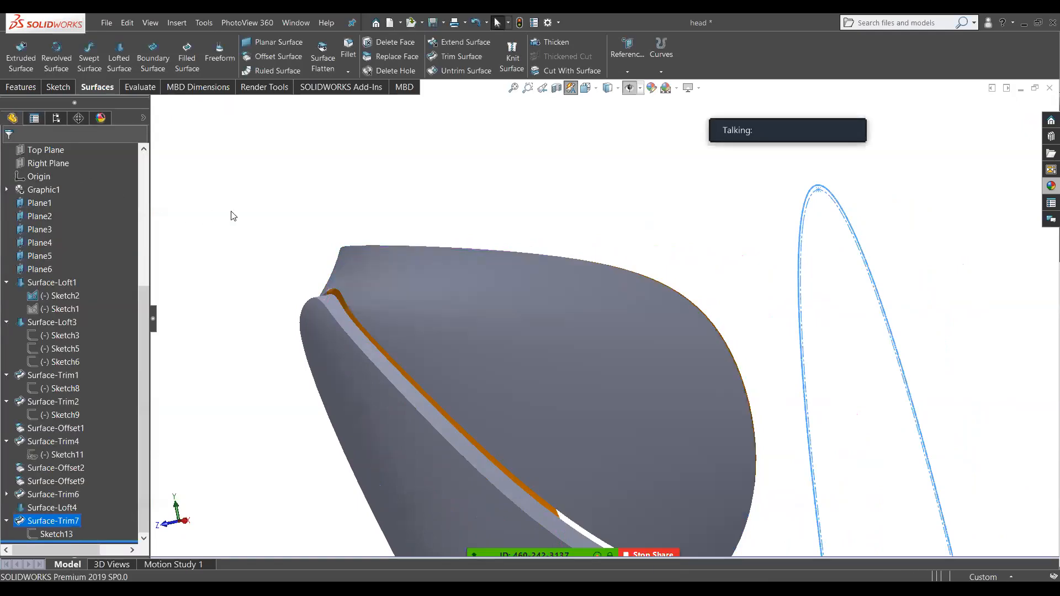
Step: Start a surface loft between the strip's inner edge and the adjacent edge of the trimmed front opening
{"action": "middle_click_drag", "start_coordinate": [308, 267], "coordinate": [213, 255]}
{"action": "scroll", "coordinate": [404, 340], "scroll_direction": "down", "scroll_amount": 3}
{"action": "scroll", "coordinate": [498, 308], "scroll_direction": "down", "scroll_amount": 2}
{"action": "middle_click_drag", "start_coordinate": [499, 308], "coordinate": [582, 298]}
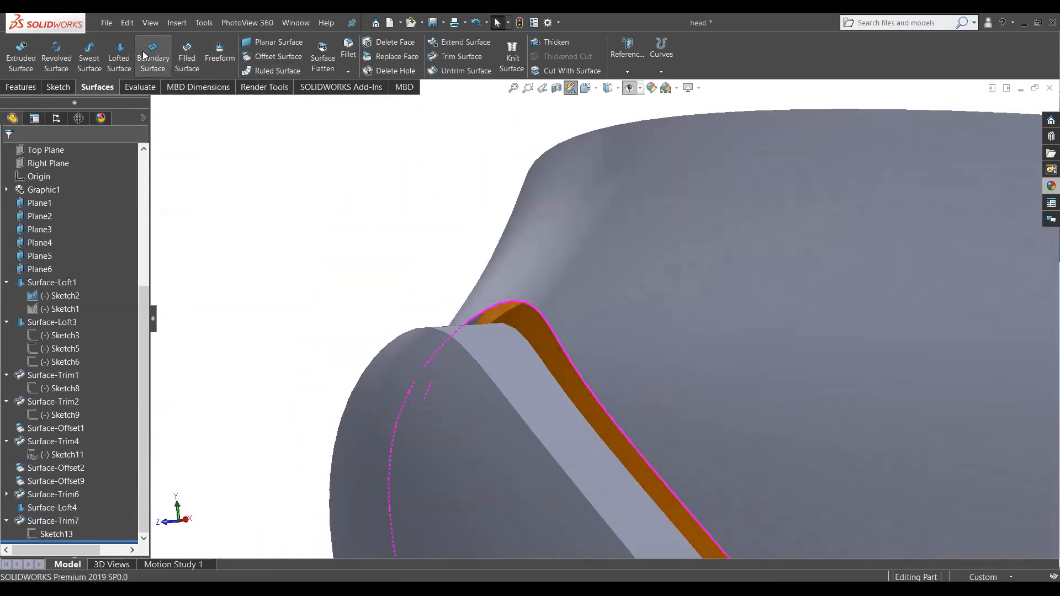
{"action": "left_click", "coordinate": [119, 56]}
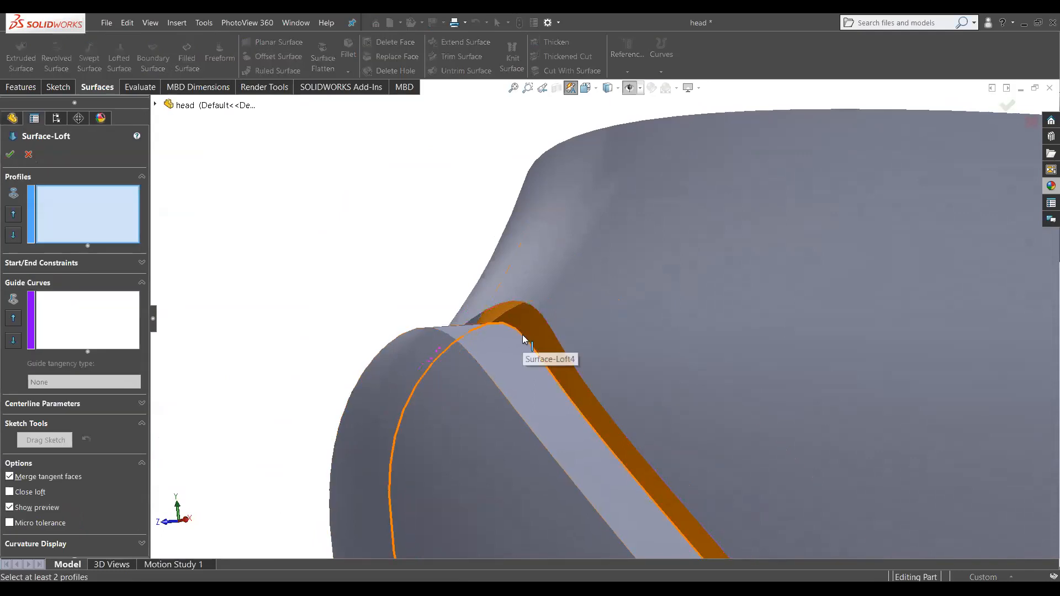
{"action": "left_click", "coordinate": [524, 339]}
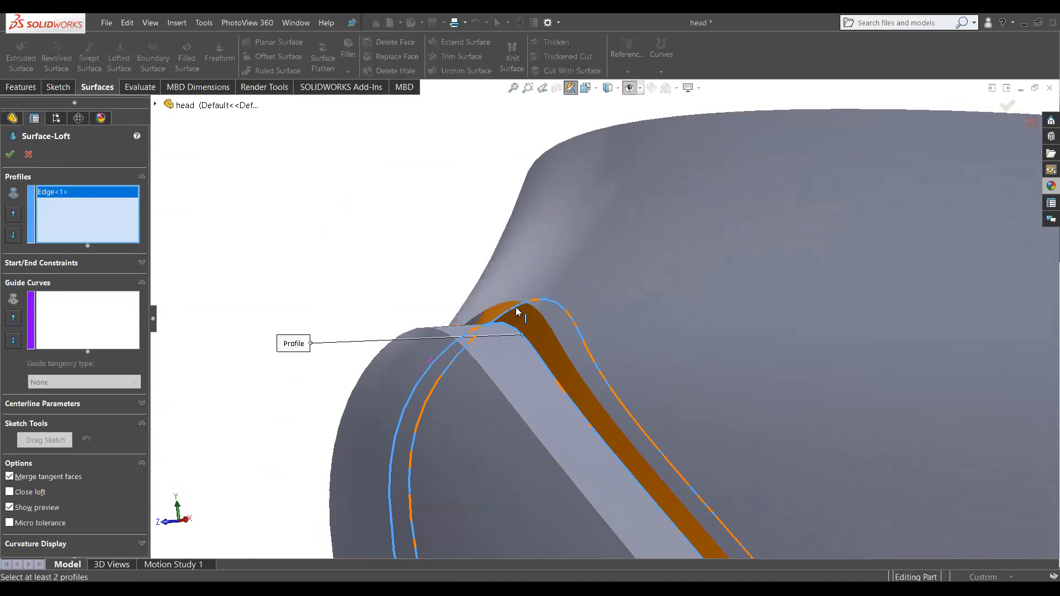
{"action": "left_click", "coordinate": [517, 312]}
Step: Examine the loft preview along the front opening, from the lower ends of the strip to its upper bend
{"action": "scroll", "coordinate": [607, 425], "scroll_direction": "up", "scroll_amount": 6}
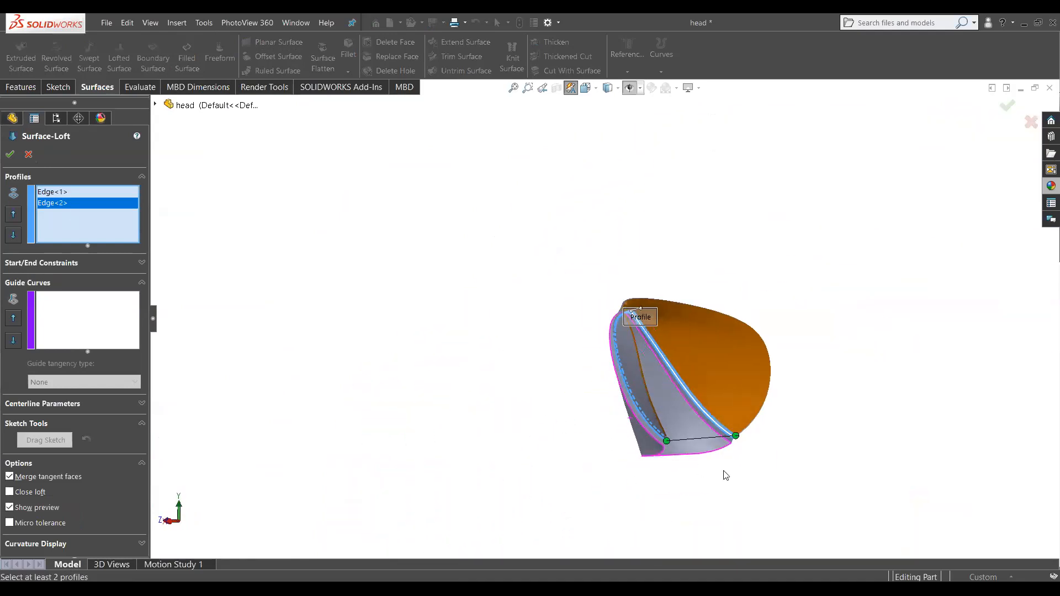
{"action": "scroll", "coordinate": [770, 446], "scroll_direction": "down", "scroll_amount": 5}
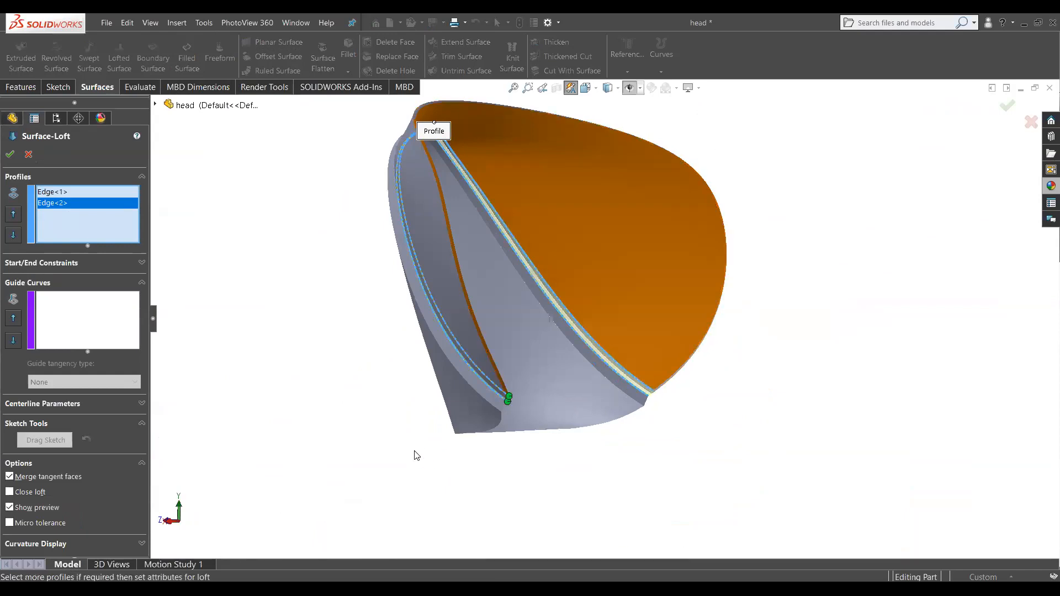
{"action": "scroll", "coordinate": [481, 347], "scroll_direction": "down", "scroll_amount": 5}
{"action": "middle_click_drag", "start_coordinate": [494, 313], "coordinate": [519, 281]}
{"action": "scroll", "coordinate": [519, 243], "scroll_direction": "up", "scroll_amount": 4}
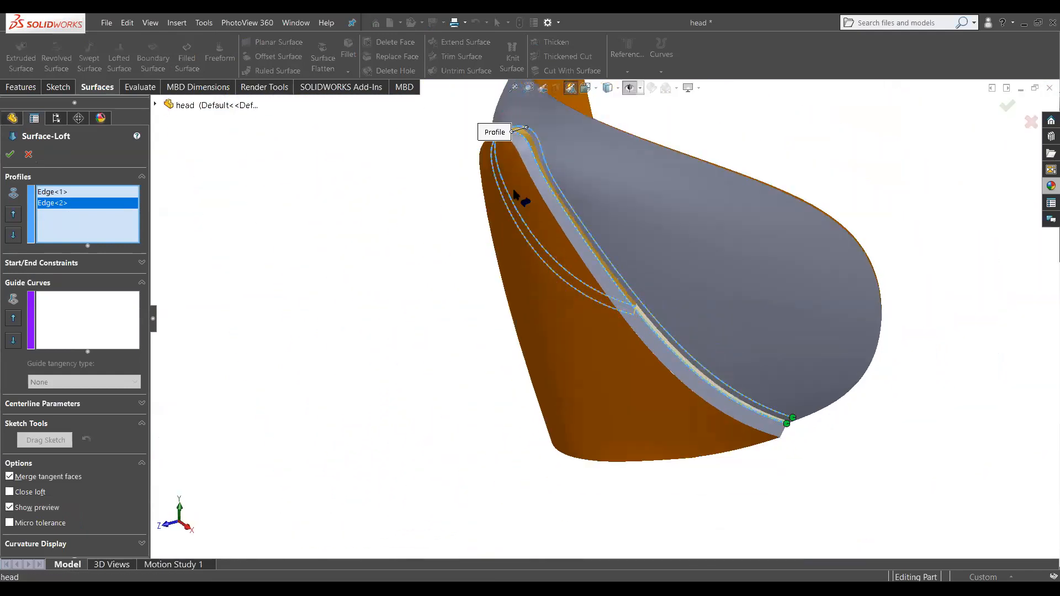
{"action": "scroll", "coordinate": [520, 178], "scroll_direction": "down", "scroll_amount": 5}
{"action": "mouse_move", "coordinate": [570, 176]}
{"action": "middle_mouse_down"}
{"action": "mouse_move", "coordinate": [548, 139]}
{"action": "mouse_move", "coordinate": [560, 187]}
{"action": "middle_mouse_up"}
{"action": "scroll", "coordinate": [575, 142], "scroll_direction": "down", "scroll_amount": 4}
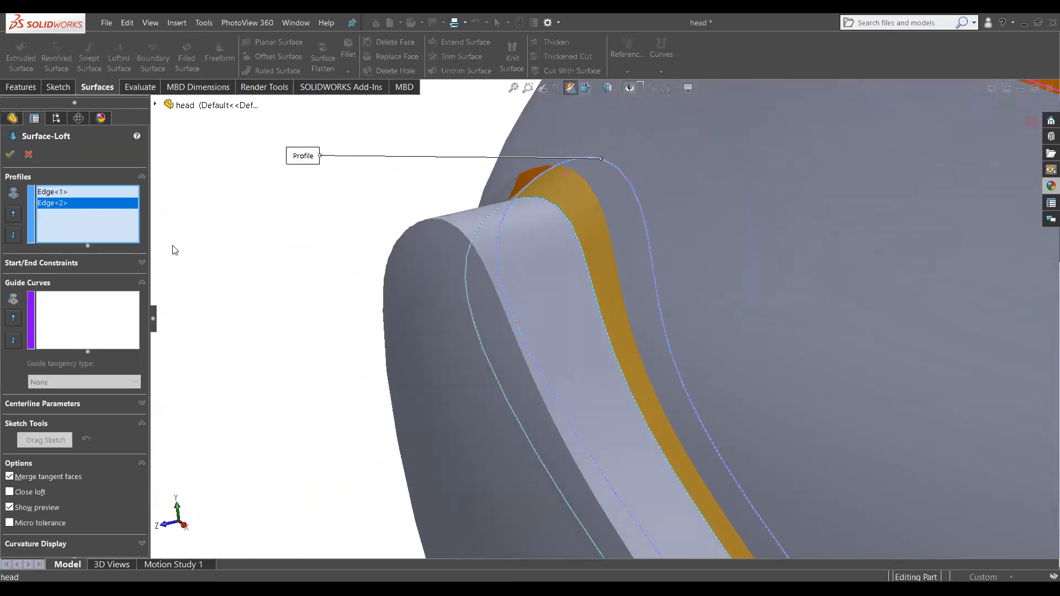
Step: Set the surface loft's start constraint to Tangency To Face with a tangent length of 1.2
{"action": "left_click", "coordinate": [49, 192]}
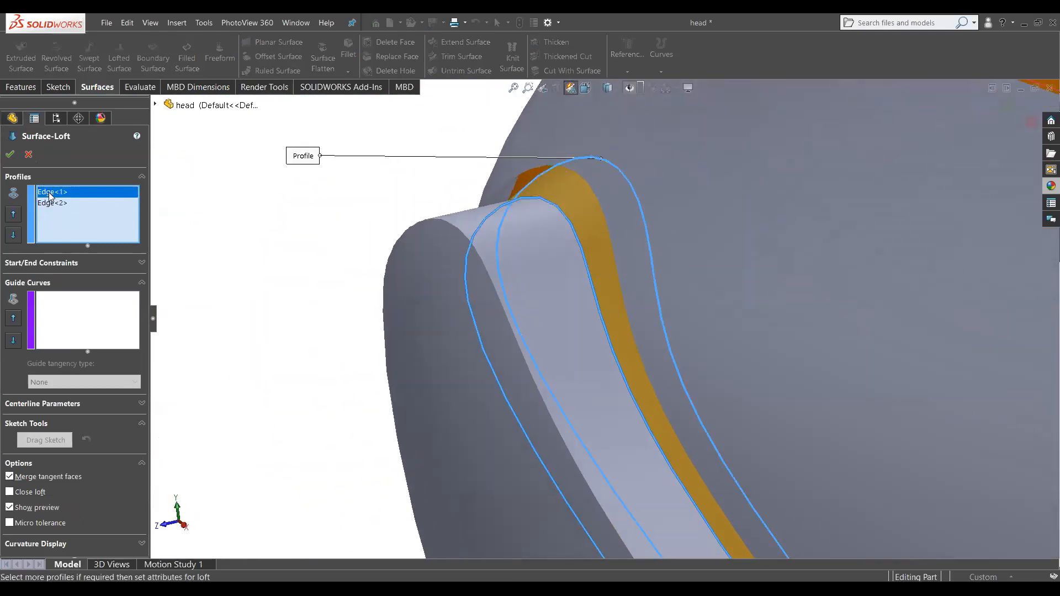
{"action": "left_click", "coordinate": [60, 263]}
{"action": "left_click", "coordinate": [65, 293]}
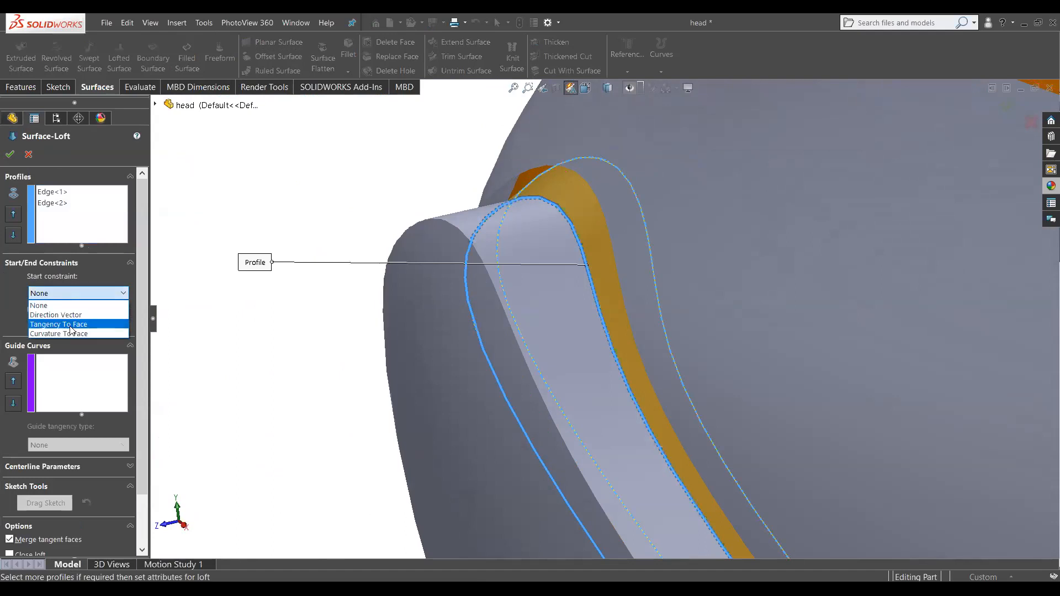
{"action": "left_click", "coordinate": [71, 327]}
{"action": "middle_click_drag", "start_coordinate": [535, 177], "coordinate": [606, 278]}
{"action": "scroll", "coordinate": [519, 202], "scroll_direction": "down", "scroll_amount": 4}
{"action": "middle_click_drag", "start_coordinate": [404, 195], "coordinate": [359, 188]}
{"action": "scroll", "coordinate": [334, 220], "scroll_direction": "up", "scroll_amount": 6}
{"action": "scroll", "coordinate": [333, 220], "scroll_direction": "down", "scroll_amount": 3}
{"action": "middle_click_drag", "start_coordinate": [359, 238], "coordinate": [452, 310]}
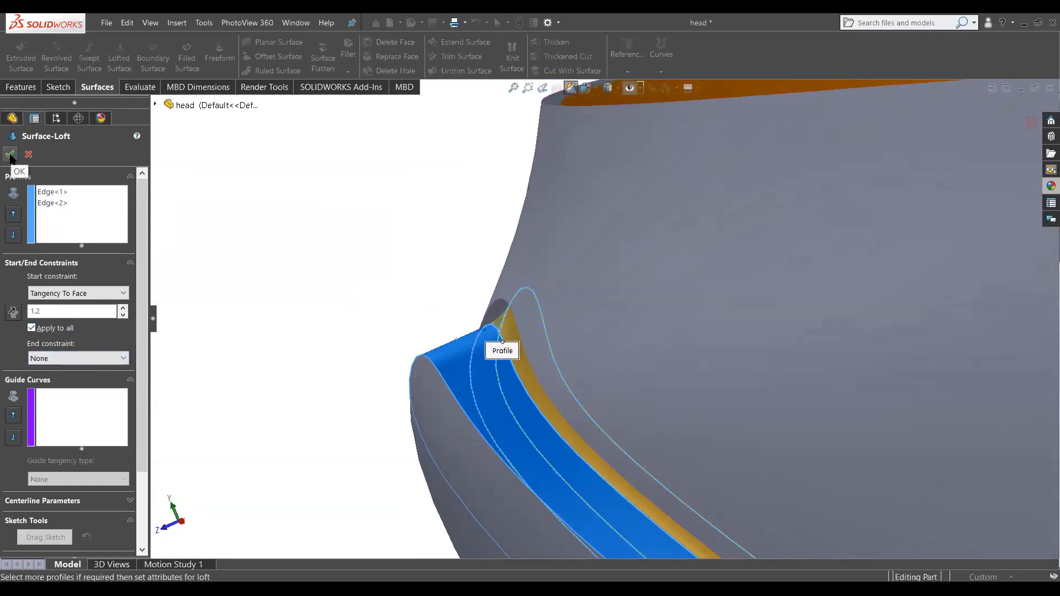
{"action": "middle_click_drag", "start_coordinate": [326, 178], "coordinate": [466, 253]}
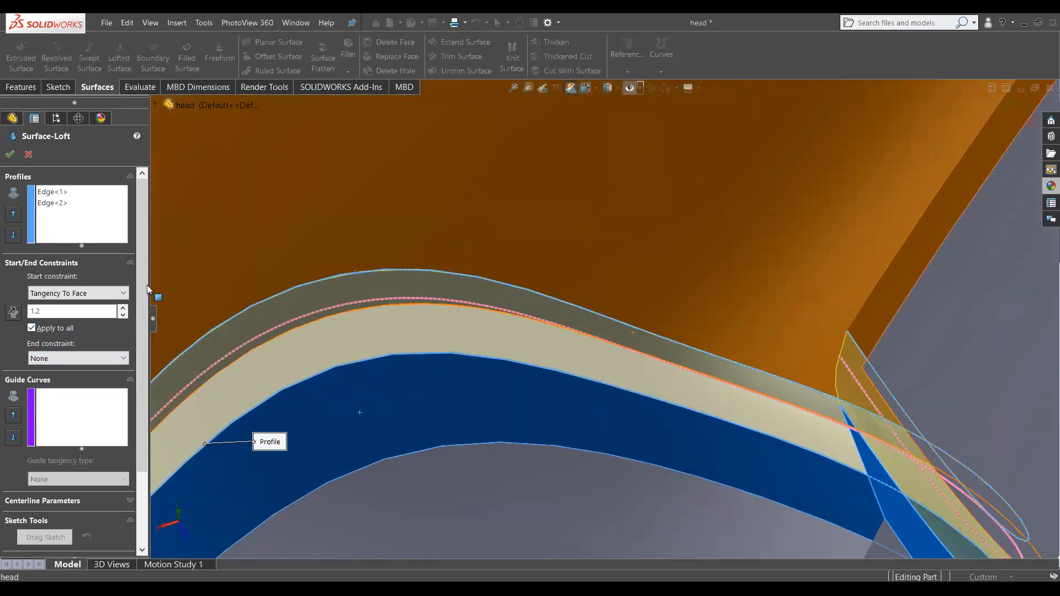
Step: Set the loft's end constraint to Tangency To Face with a tangent length of 1 and create the loft
{"action": "left_click", "coordinate": [50, 204]}
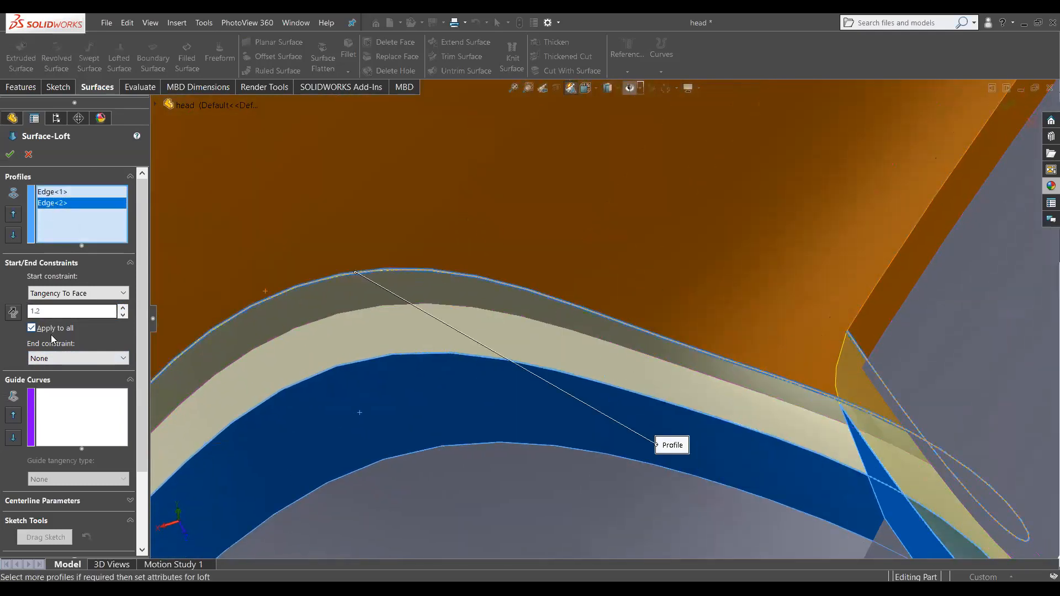
{"action": "left_click", "coordinate": [77, 358]}
{"action": "left_click", "coordinate": [71, 388]}
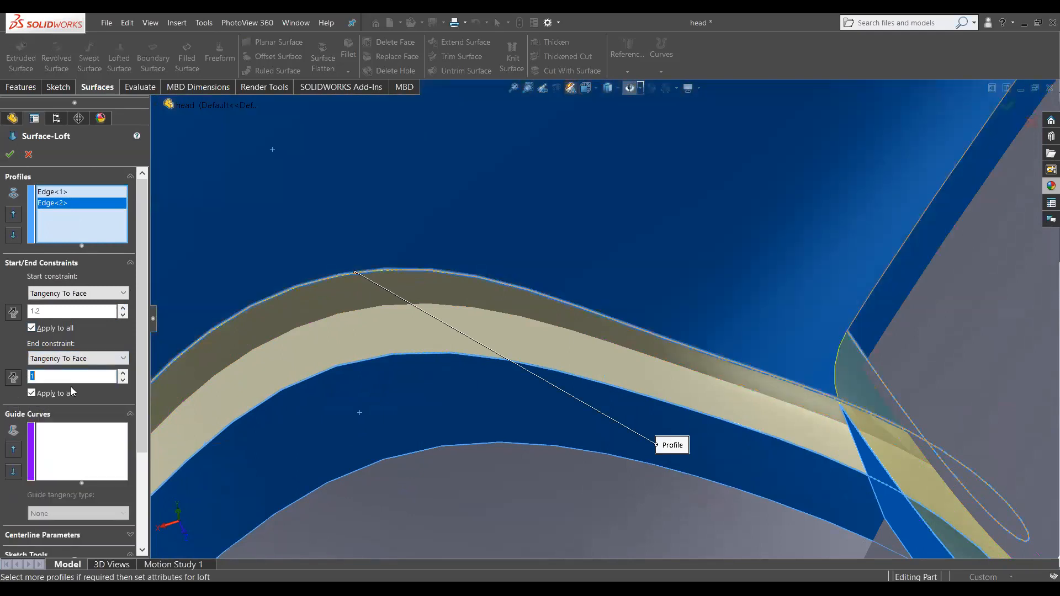
{"action": "middle_click_drag", "start_coordinate": [573, 265], "coordinate": [577, 256]}
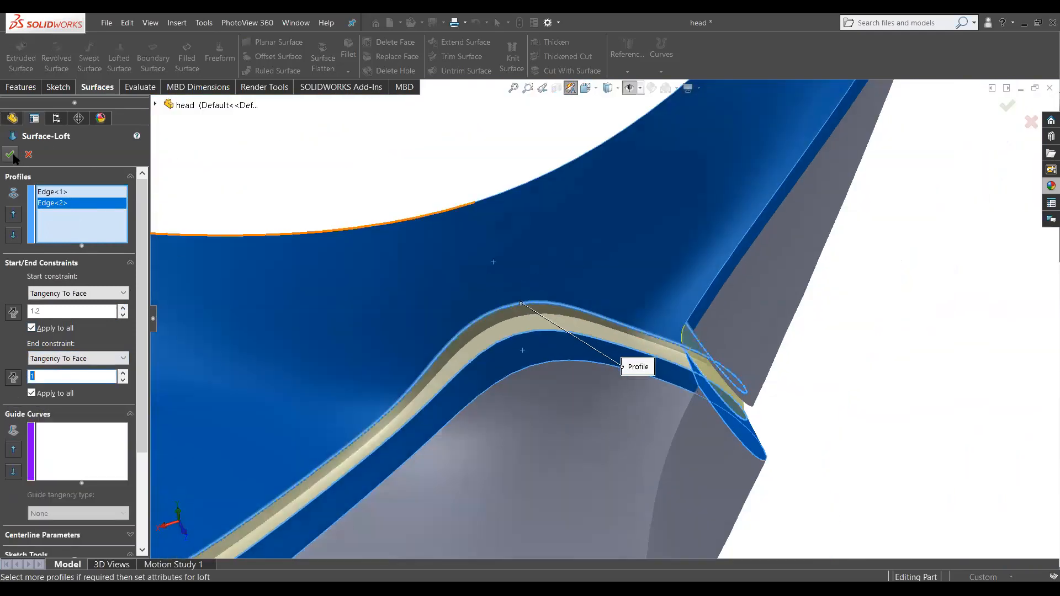
{"action": "left_click", "coordinate": [11, 155]}
{"action": "middle_click_drag", "start_coordinate": [497, 260], "coordinate": [492, 293]}
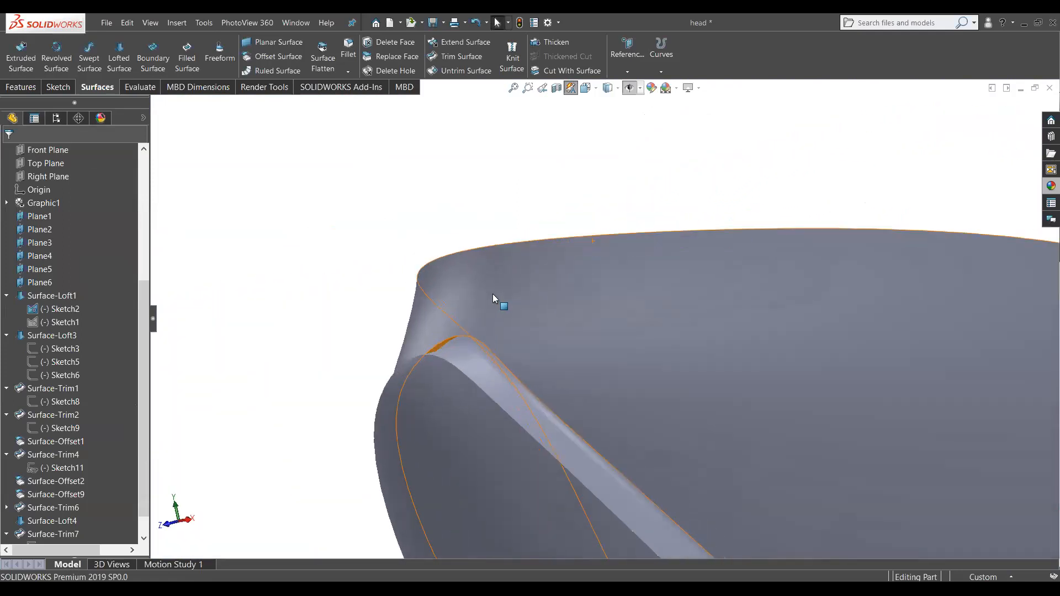
{"action": "scroll", "coordinate": [442, 403], "scroll_direction": "down", "scroll_amount": 5}
{"action": "scroll", "coordinate": [512, 351], "scroll_direction": "up", "scroll_amount": 5}
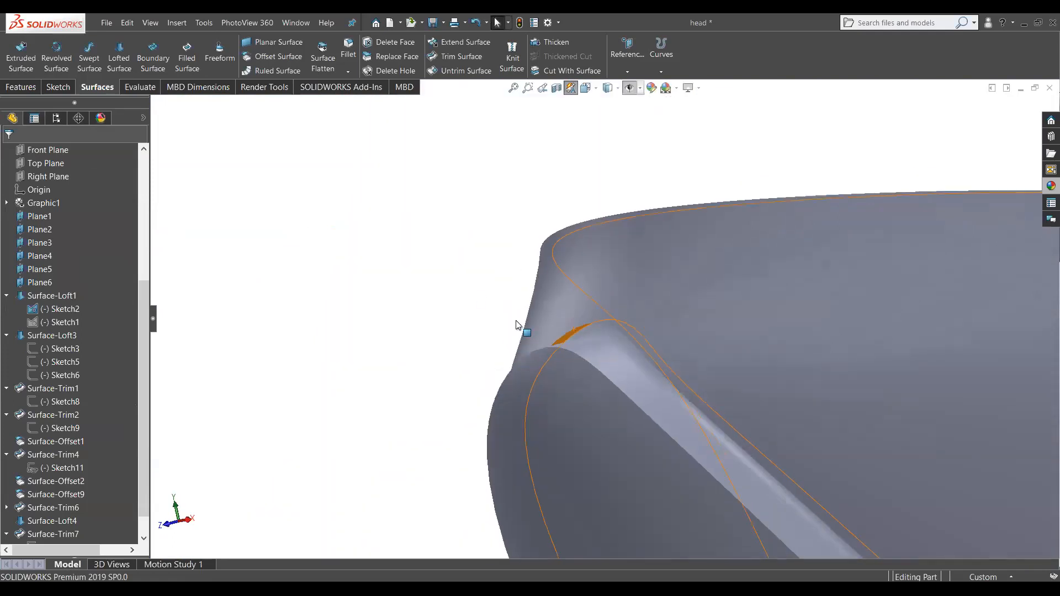
{"action": "mouse_move", "coordinate": [691, 409]}
{"action": "middle_mouse_down"}
{"action": "mouse_move", "coordinate": [603, 437]}
{"action": "mouse_move", "coordinate": [598, 459]}
{"action": "mouse_move", "coordinate": [613, 448]}
{"action": "mouse_move", "coordinate": [633, 359]}
{"action": "mouse_move", "coordinate": [694, 296]}
{"action": "mouse_move", "coordinate": [681, 355]}
{"action": "mouse_move", "coordinate": [859, 275]}
{"action": "mouse_move", "coordinate": [654, 390]}
{"action": "mouse_move", "coordinate": [631, 442]}
{"action": "mouse_move", "coordinate": [694, 395]}
{"action": "mouse_move", "coordinate": [582, 405]}
{"action": "mouse_move", "coordinate": [520, 350]}
{"action": "mouse_move", "coordinate": [486, 361]}
{"action": "mouse_move", "coordinate": [518, 390]}
{"action": "middle_mouse_up"}
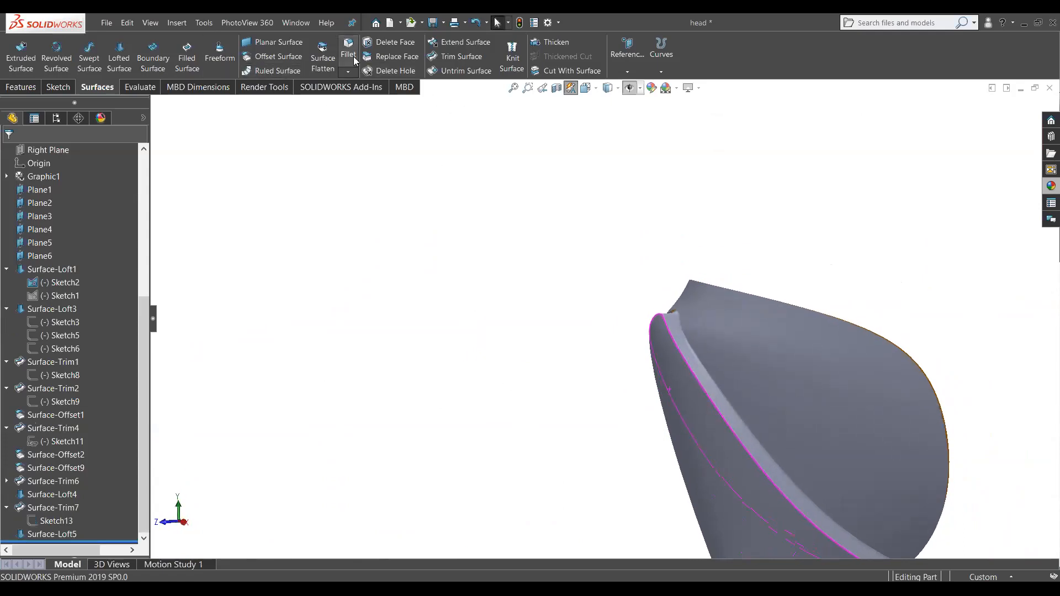
{"action": "scroll", "coordinate": [661, 330], "scroll_direction": "down", "scroll_amount": 3}
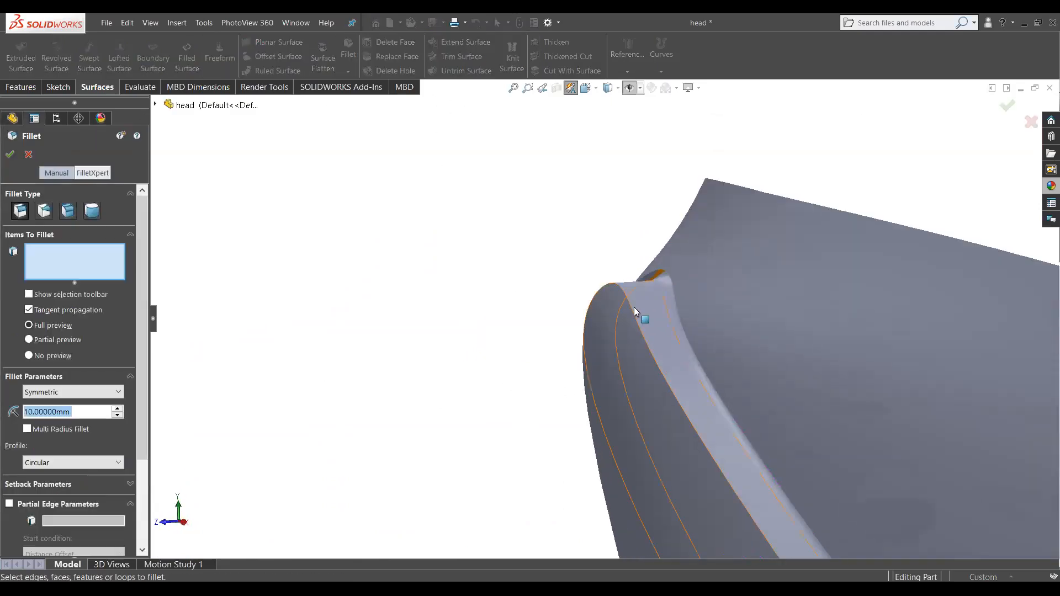
{"action": "left_click", "coordinate": [631, 307]}
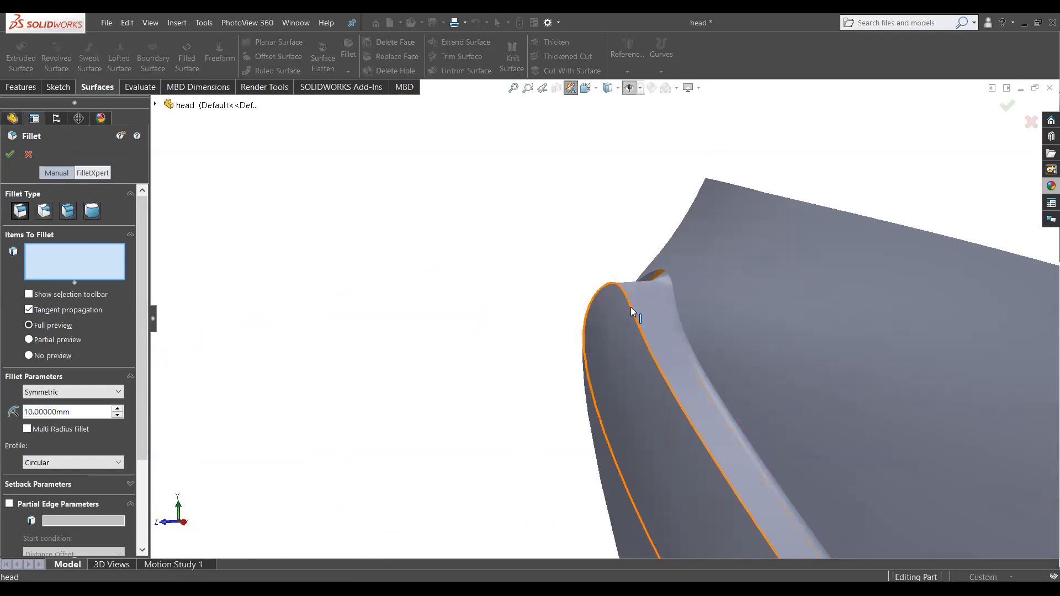
{"action": "left_click", "coordinate": [29, 155]}
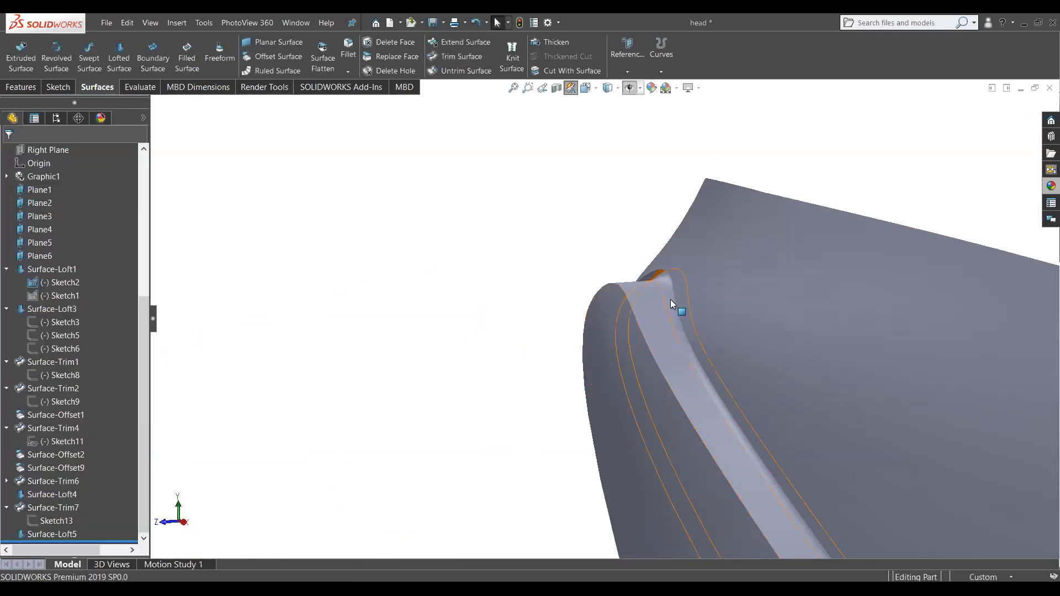
Step: Hide the outer mask surface adjoining the new lofted strip so the inner surface layer shows
{"action": "scroll", "coordinate": [670, 299], "scroll_direction": "down", "scroll_amount": 5}
{"action": "mouse_move", "coordinate": [649, 285]}
{"action": "middle_mouse_down"}
{"action": "mouse_move", "coordinate": [705, 244]}
{"action": "mouse_move", "coordinate": [650, 352]}
{"action": "middle_mouse_up"}
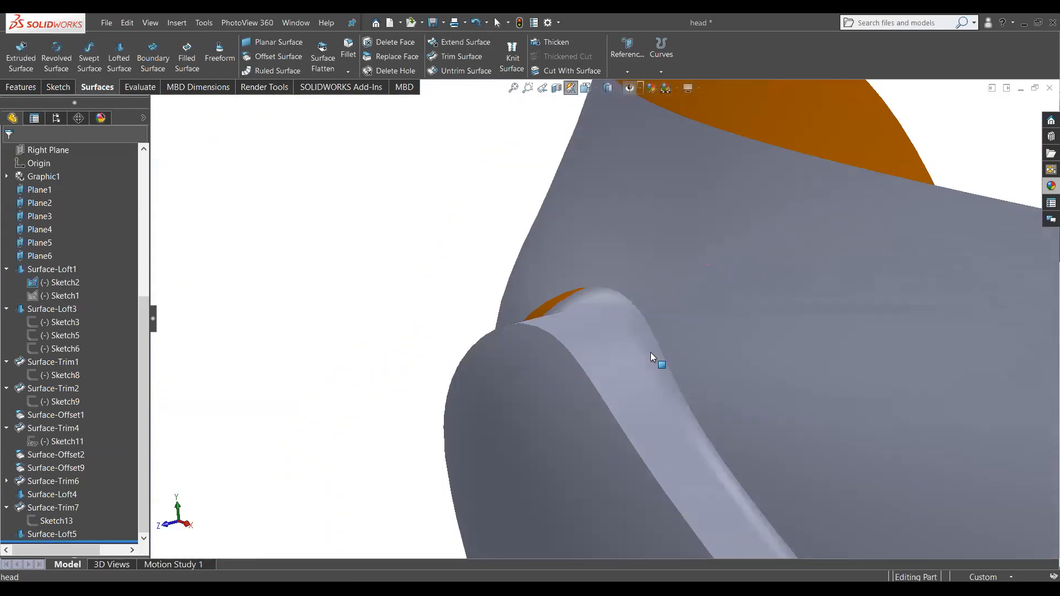
{"action": "left_click", "coordinate": [640, 269]}
{"action": "left_click", "coordinate": [690, 236]}
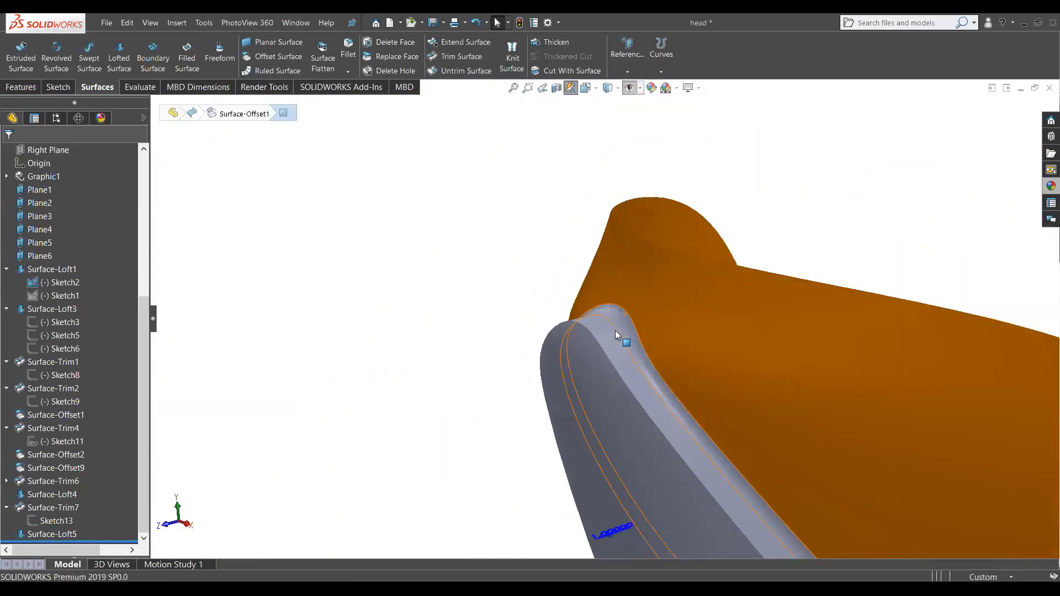
Step: Show the Graphic (Closed) -1 head body together with the mask surfaces
{"action": "scroll", "coordinate": [585, 317], "scroll_direction": "up", "scroll_amount": 5}
{"action": "middle_click_drag", "start_coordinate": [565, 308], "coordinate": [708, 413]}
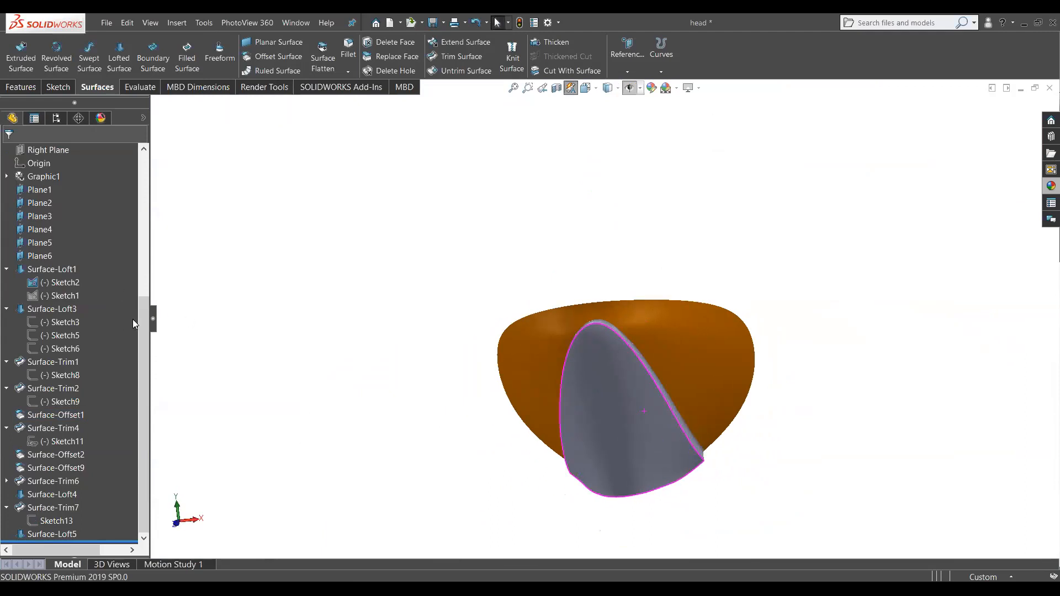
{"action": "left_click_drag", "start_coordinate": [145, 308], "coordinate": [113, 188]}
{"action": "left_click", "coordinate": [55, 362]}
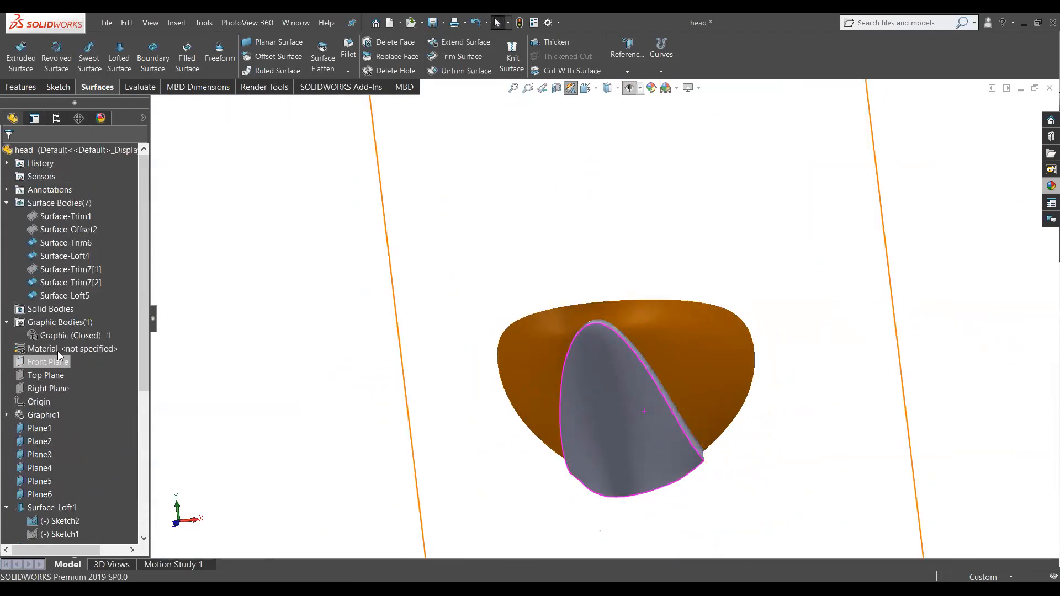
{"action": "left_click", "coordinate": [60, 335]}
{"action": "right_click", "coordinate": [64, 325]}
{"action": "right_click", "coordinate": [48, 341]}
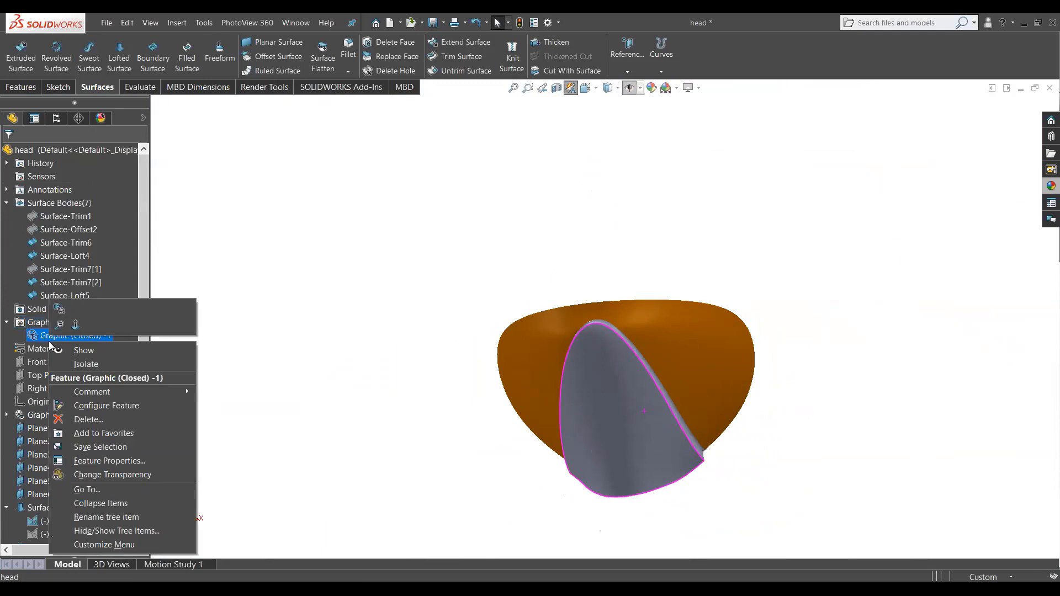
{"action": "left_click", "coordinate": [485, 227]}
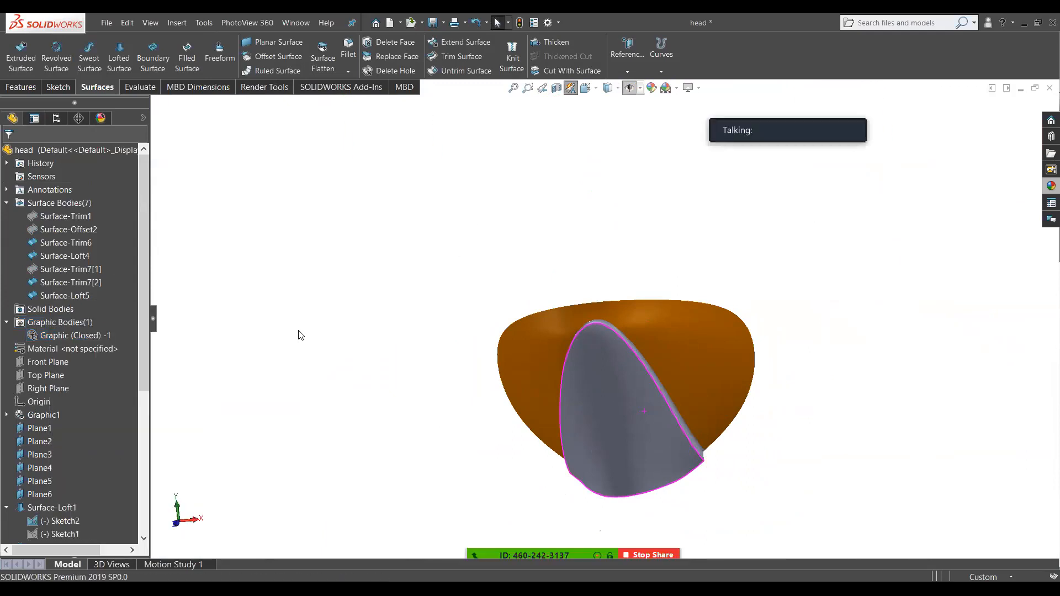
{"action": "left_click", "coordinate": [49, 335]}
{"action": "right_click", "coordinate": [48, 335]}
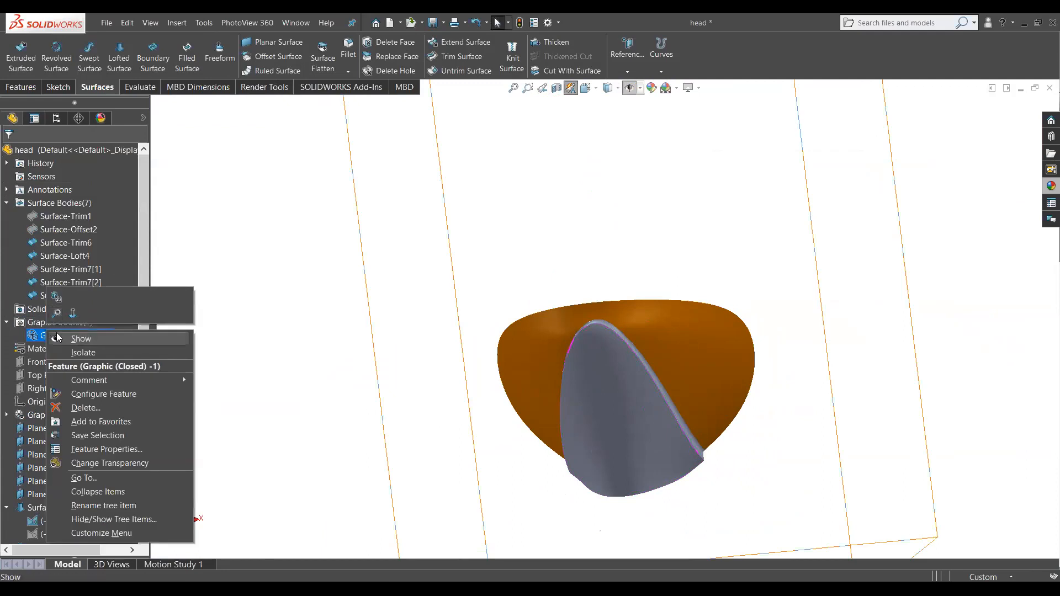
{"action": "left_click", "coordinate": [58, 337]}
Step: Examine how the mask surfaces sit on the head, viewing the cheeks and nose from both sides
{"action": "middle_click_drag", "start_coordinate": [301, 347], "coordinate": [389, 355]}
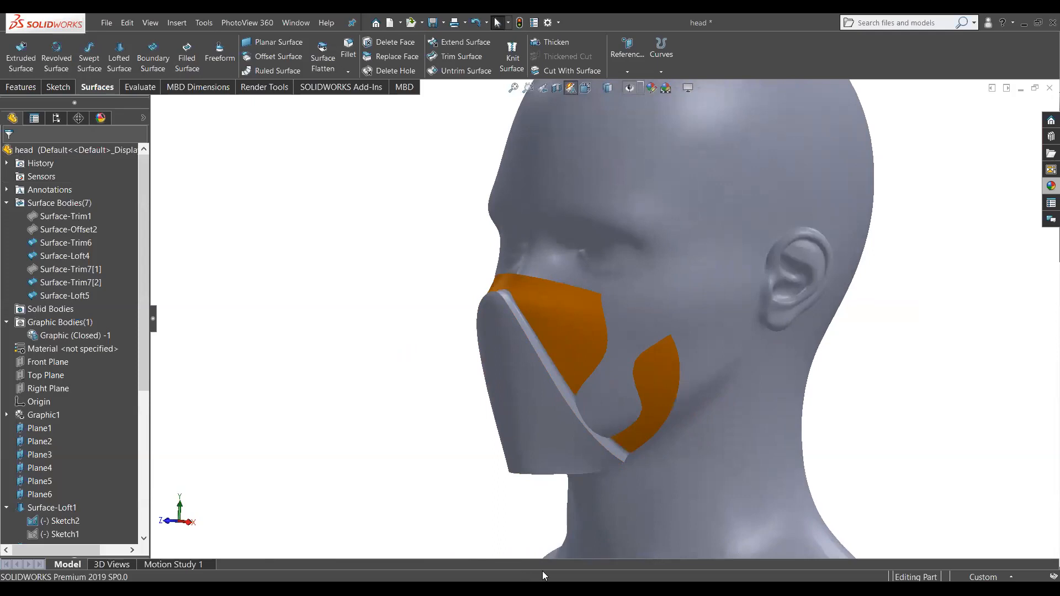
{"action": "left_click_drag", "start_coordinate": [146, 340], "coordinate": [146, 482]}
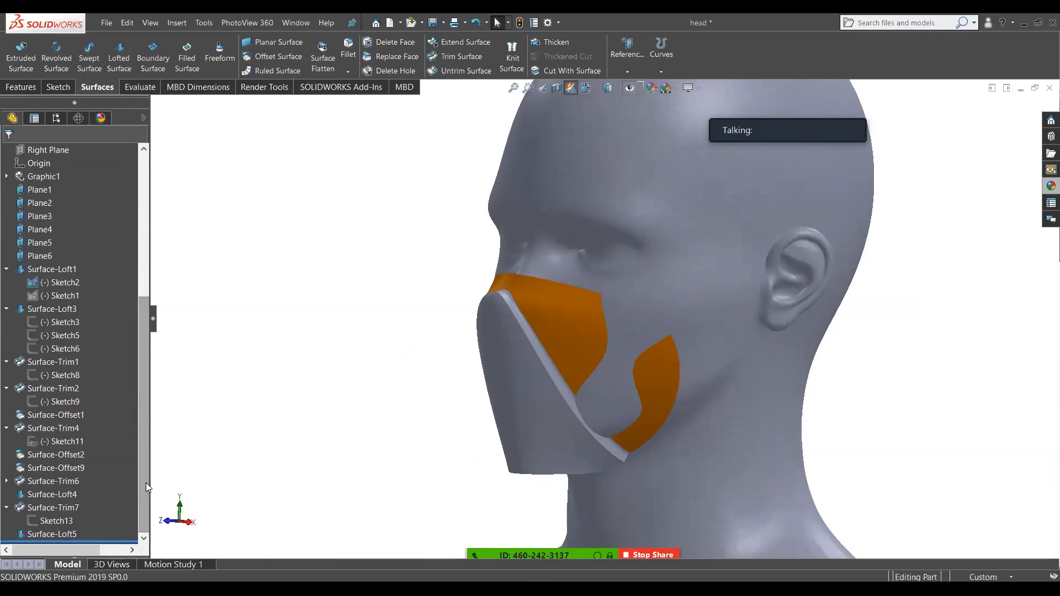
{"action": "scroll", "coordinate": [644, 395], "scroll_direction": "down", "scroll_amount": 5}
{"action": "middle_click_drag", "start_coordinate": [429, 288], "coordinate": [516, 308]}
{"action": "scroll", "coordinate": [572, 374], "scroll_direction": "up", "scroll_amount": 5}
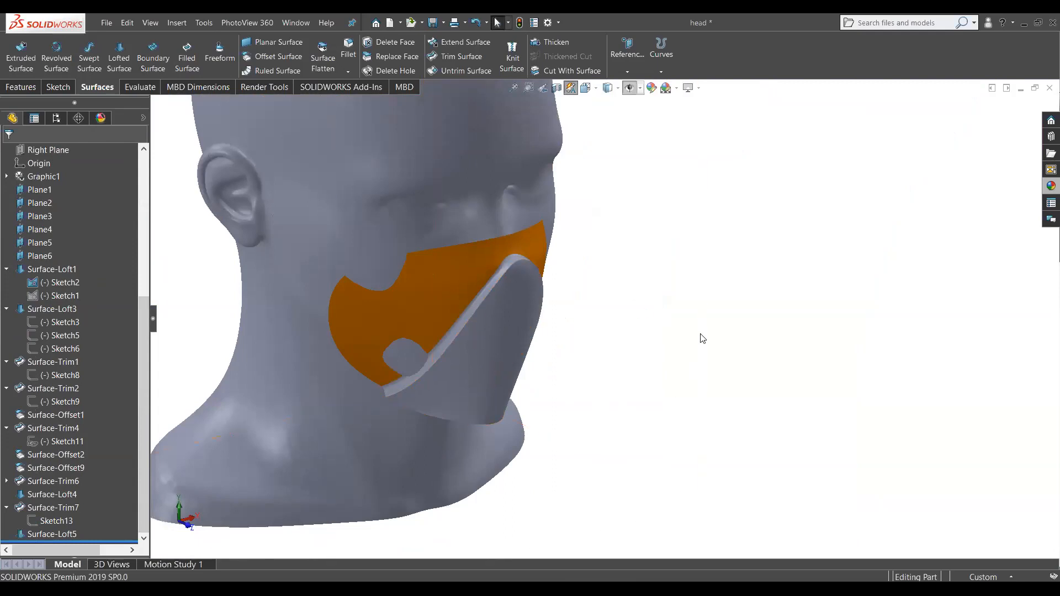
{"action": "scroll", "coordinate": [702, 339], "scroll_direction": "up", "scroll_amount": 1}
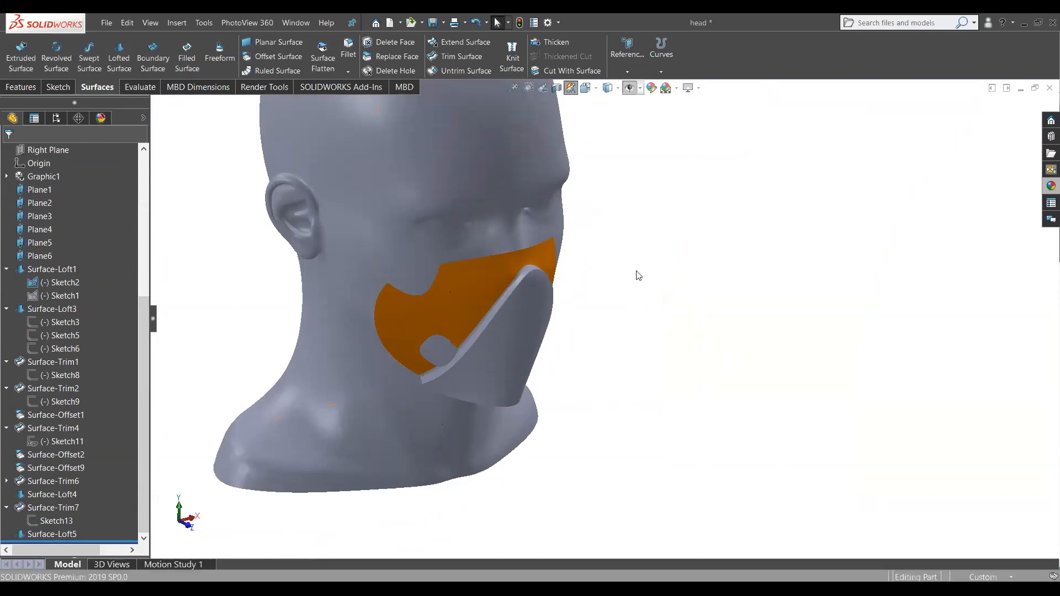
{"action": "middle_click_drag", "start_coordinate": [605, 270], "coordinate": [497, 276]}
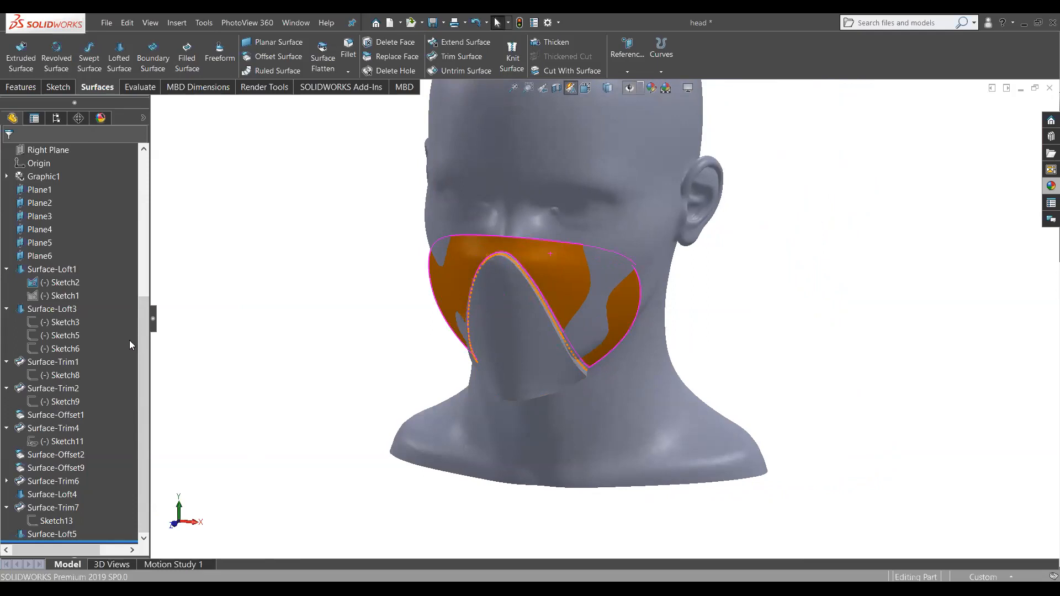
{"action": "scroll", "coordinate": [56, 232], "scroll_direction": "up", "scroll_amount": 6}
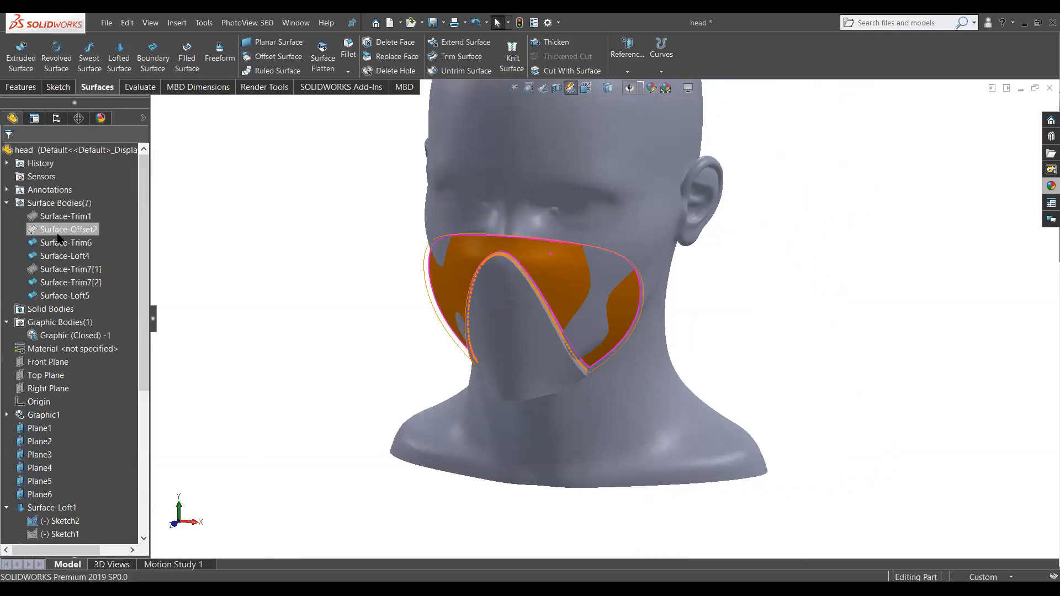
Step: Show the hidden Surface-Trim7[1] body and inspect how it meets the surrounding mask surfaces
{"action": "left_click", "coordinate": [56, 203]}
{"action": "left_click", "coordinate": [57, 215]}
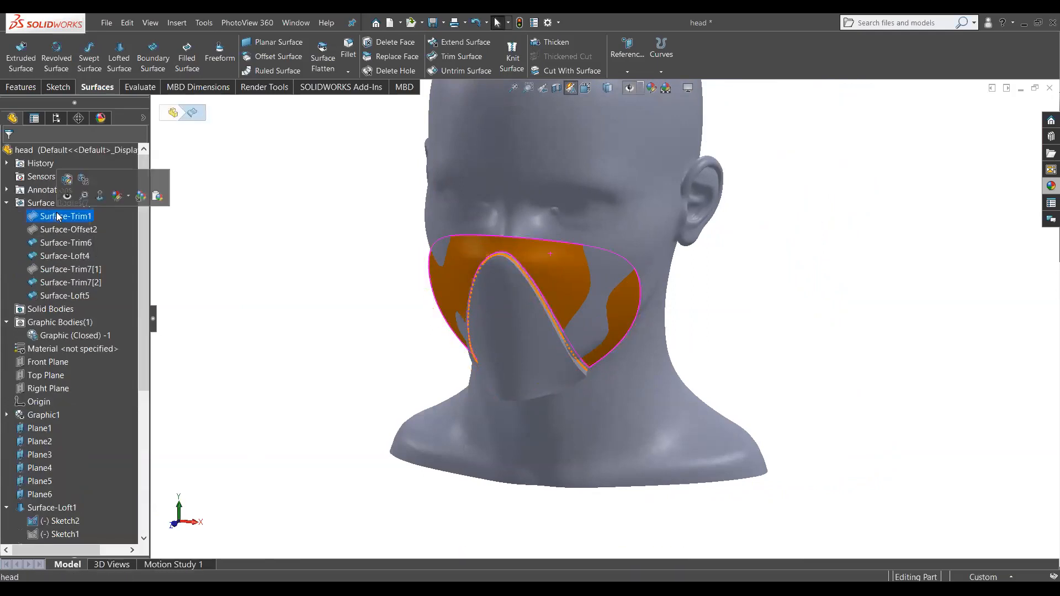
{"action": "left_click", "coordinate": [60, 271]}
{"action": "left_click", "coordinate": [68, 255]}
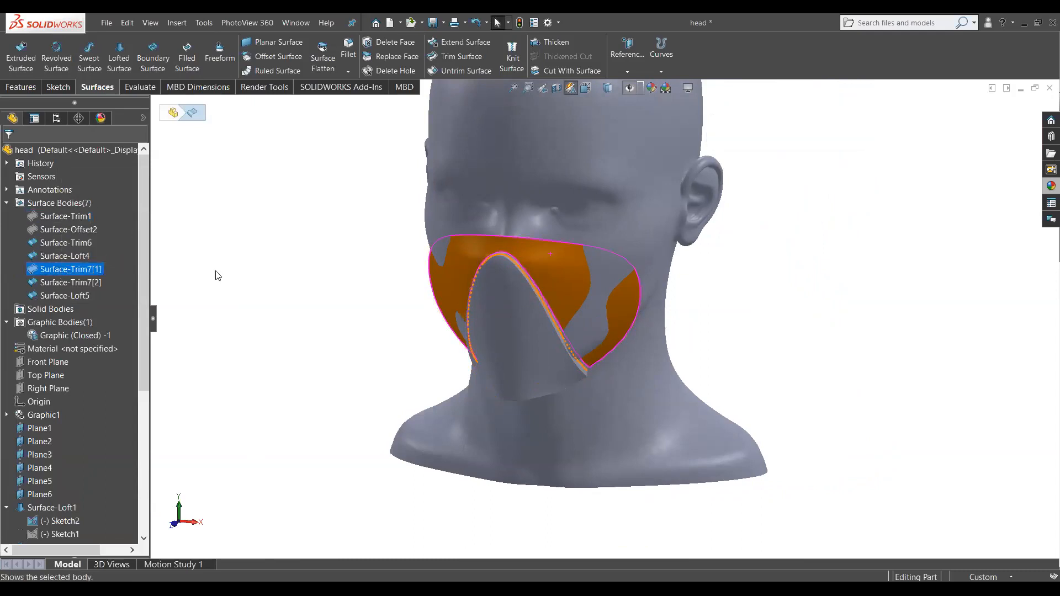
{"action": "middle_click_drag", "start_coordinate": [424, 280], "coordinate": [447, 232]}
{"action": "scroll", "coordinate": [448, 232], "scroll_direction": "down", "scroll_amount": 10}
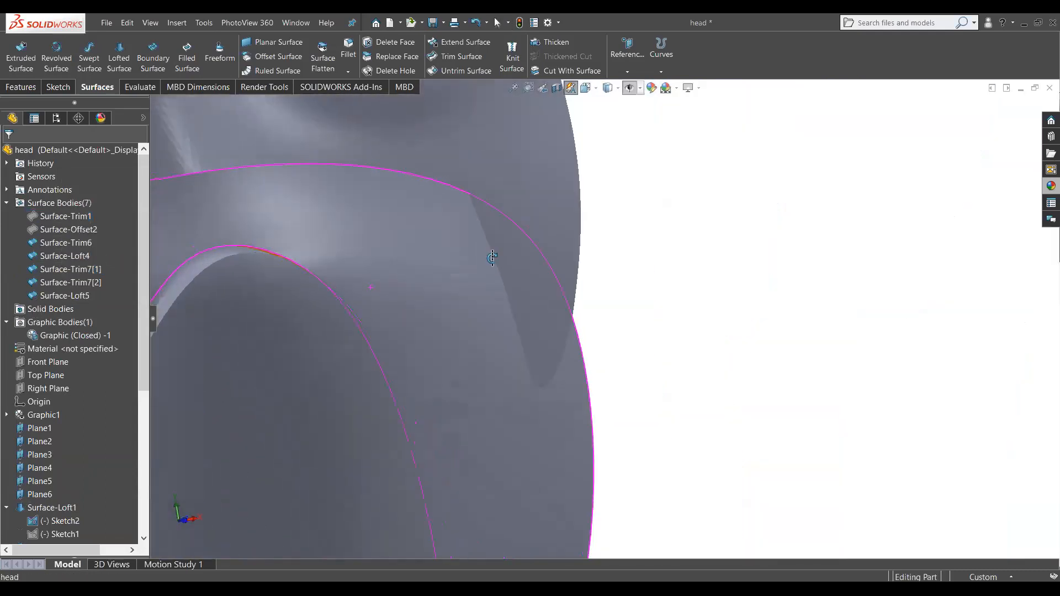
{"action": "scroll", "coordinate": [418, 376], "scroll_direction": "up", "scroll_amount": 10}
{"action": "middle_click_drag", "start_coordinate": [433, 390], "coordinate": [402, 395]}
{"action": "scroll", "coordinate": [485, 371], "scroll_direction": "up", "scroll_amount": 4}
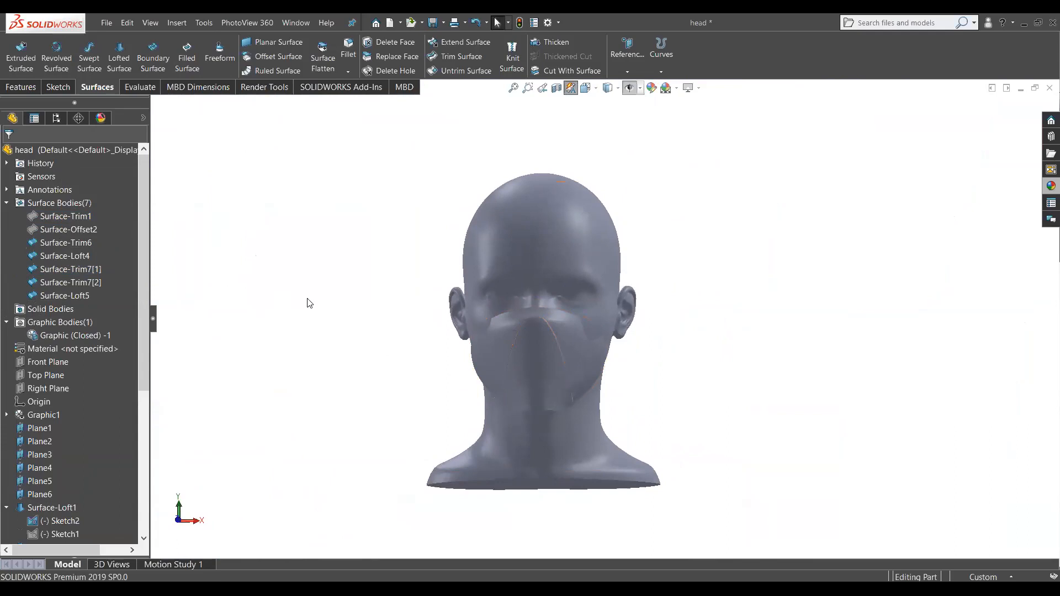
Step: Start a new sketch on the Front Plane
{"action": "key", "text": "space"}
{"action": "left_click", "coordinate": [426, 337]}
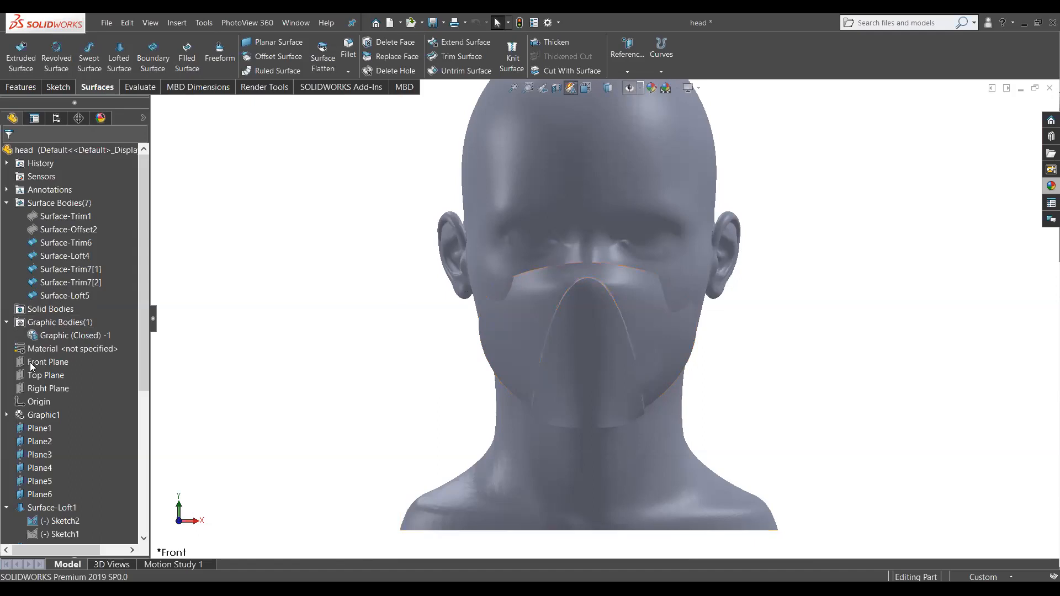
{"action": "left_click", "coordinate": [46, 362]}
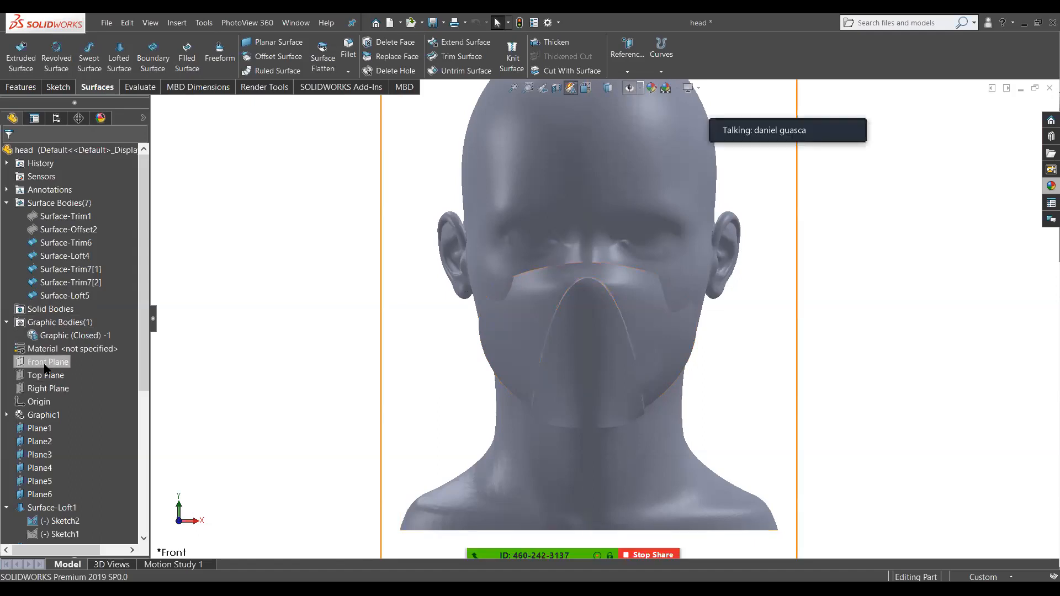
{"action": "left_click", "coordinate": [53, 355]}
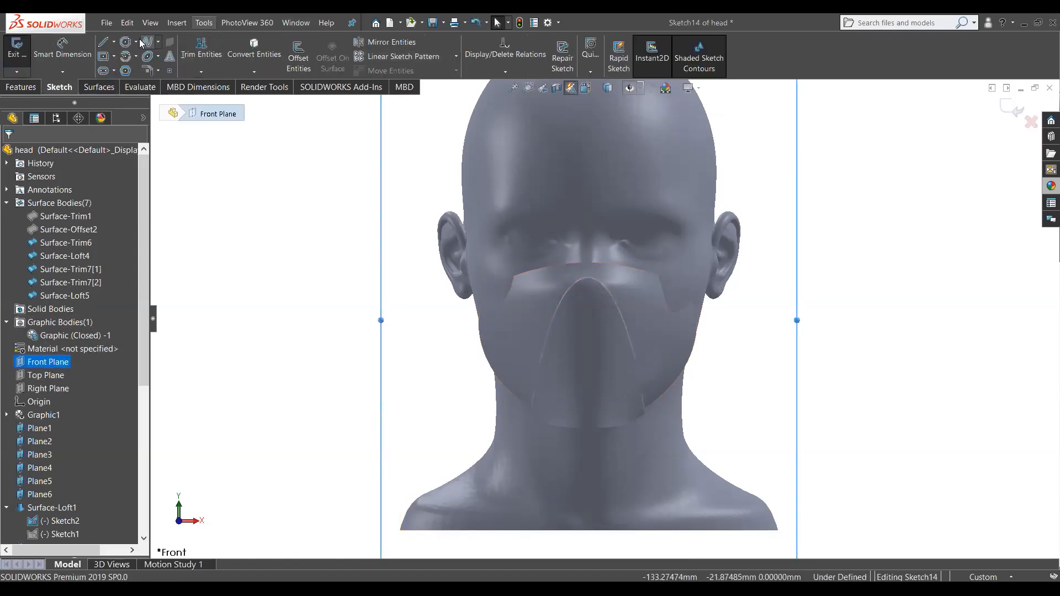
Step: Draw a vertical midpoint line about 673 mm long centred on the origin, running down through the head and mask
{"action": "left_click", "coordinate": [114, 42]}
{"action": "left_click", "coordinate": [139, 85]}
{"action": "scroll", "coordinate": [596, 223], "scroll_direction": "up", "scroll_amount": 4}
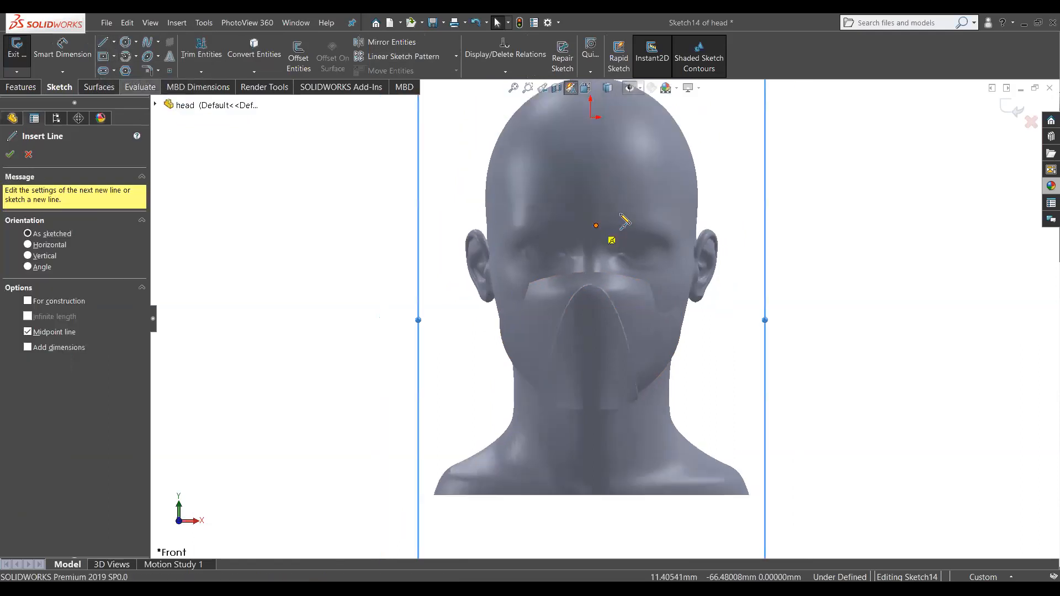
{"action": "scroll", "coordinate": [601, 209], "scroll_direction": "down", "scroll_amount": 8}
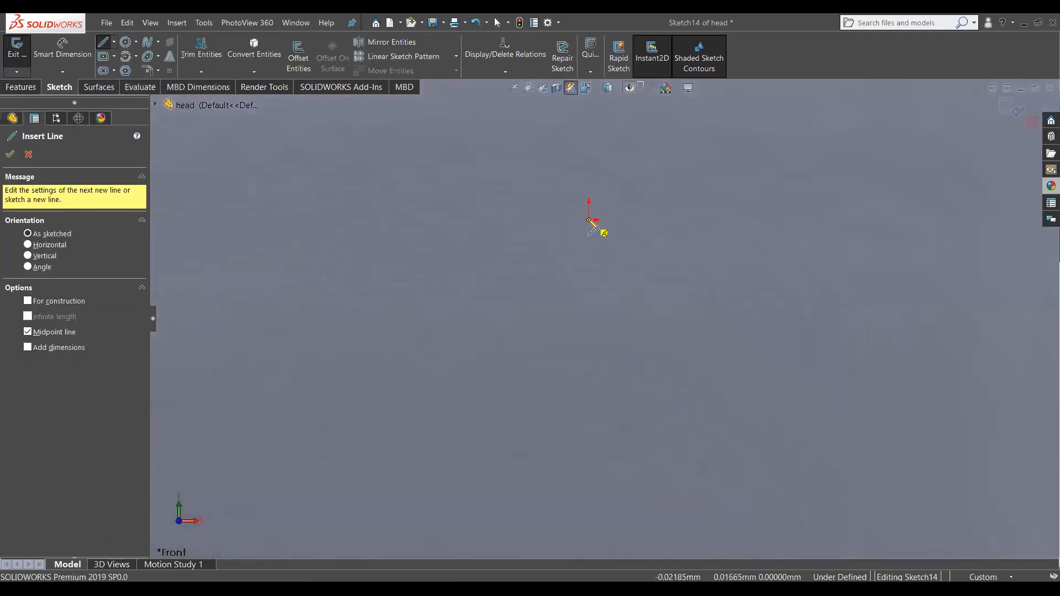
{"action": "left_click", "coordinate": [589, 221]}
{"action": "scroll", "coordinate": [607, 406], "scroll_direction": "up", "scroll_amount": 2}
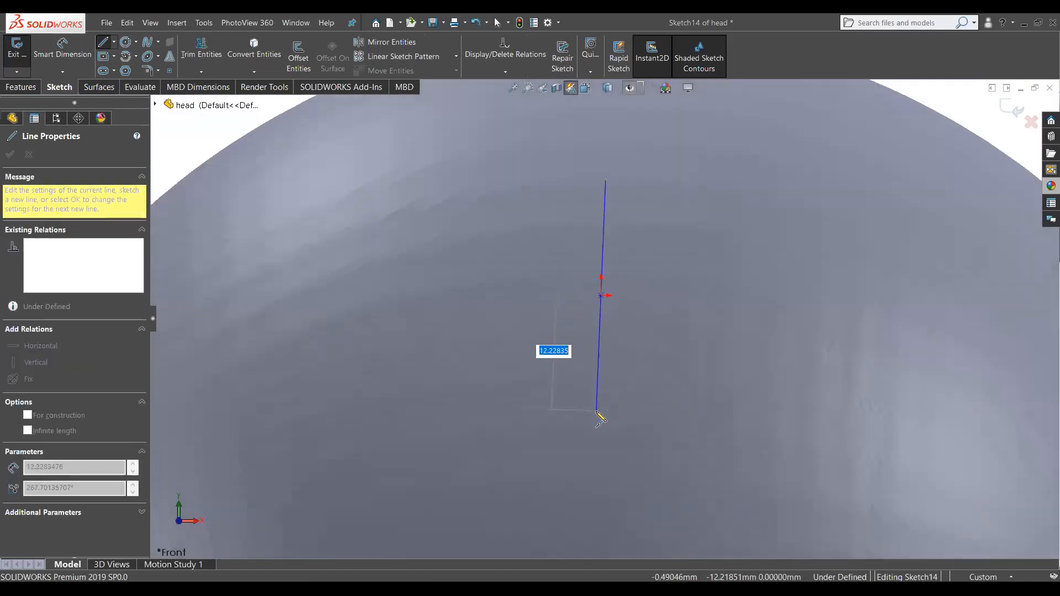
{"action": "scroll", "coordinate": [599, 418], "scroll_direction": "up", "scroll_amount": 10}
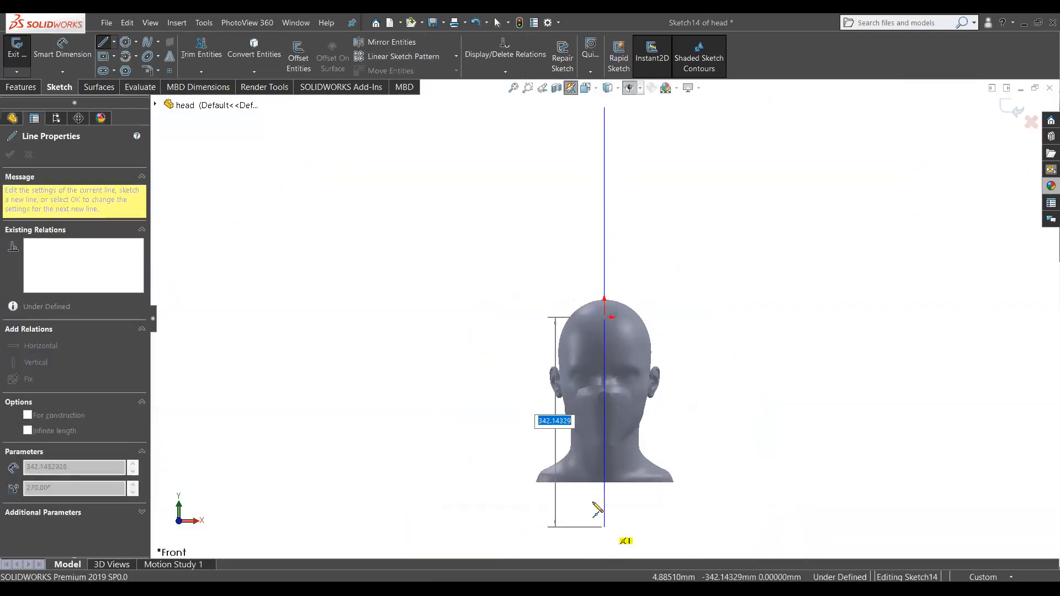
{"action": "left_click", "coordinate": [597, 511]}
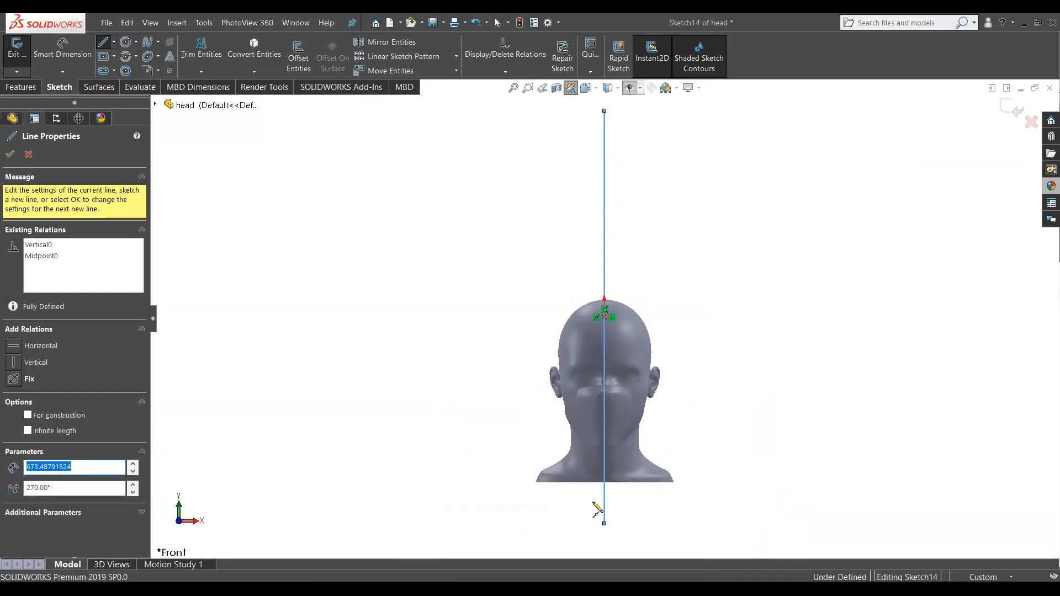
{"action": "key", "text": "Escape"}
{"action": "scroll", "coordinate": [666, 495], "scroll_direction": "down", "scroll_amount": 2}
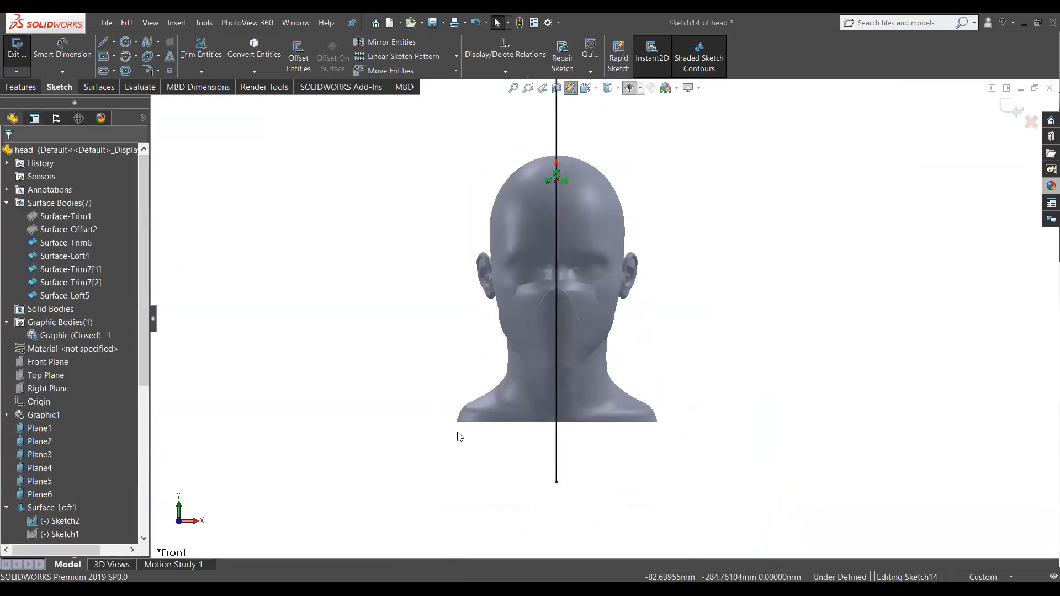
Step: Sketch a large slanted ellipse over one ear, with its lower end overlapping the edge of the mask
{"action": "scroll", "coordinate": [519, 275], "scroll_direction": "down", "scroll_amount": 4}
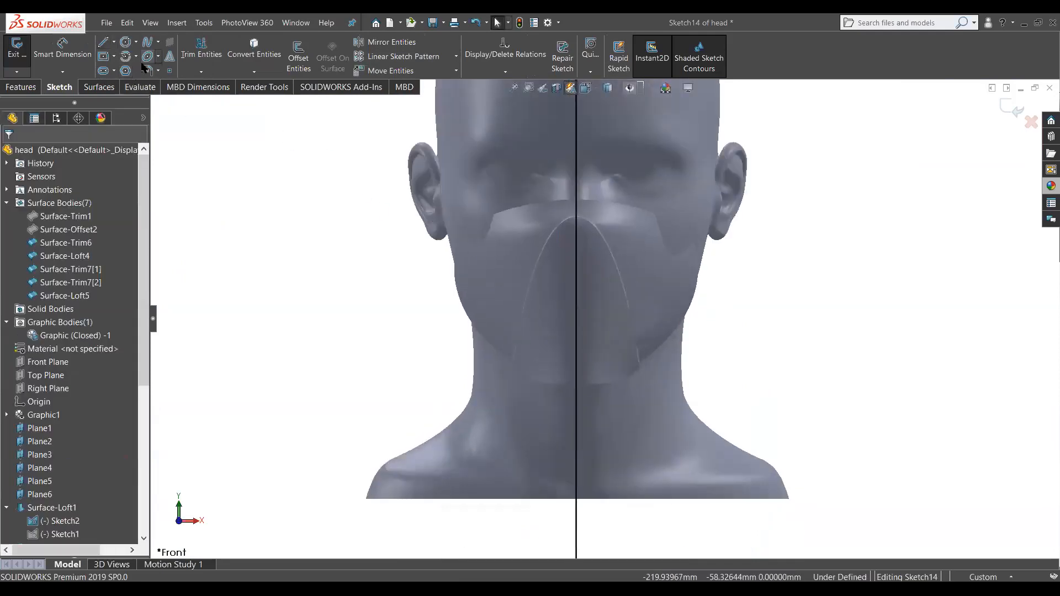
{"action": "left_click", "coordinate": [422, 121]}
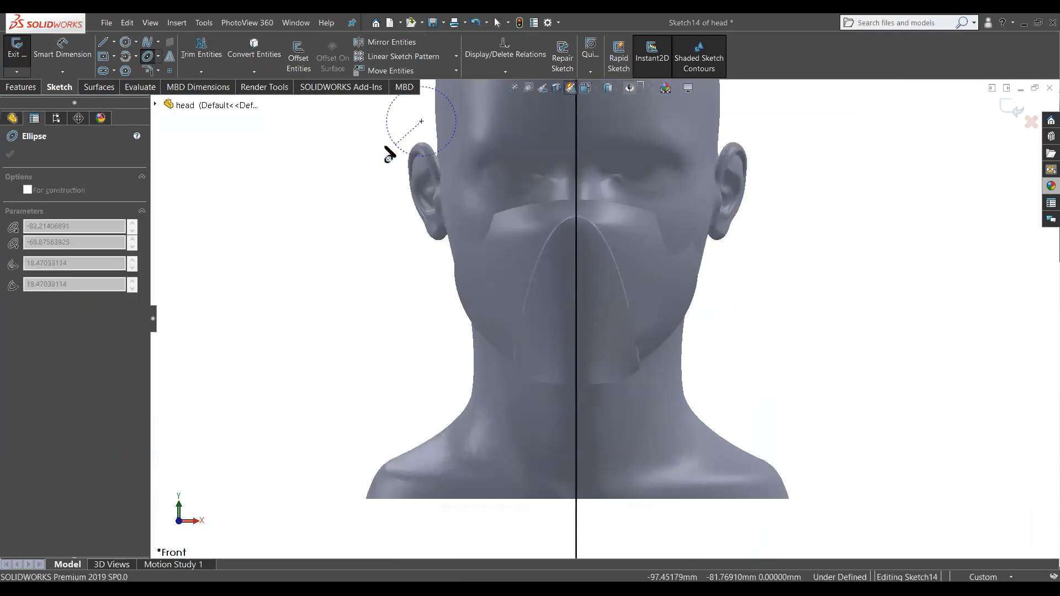
{"action": "left_click", "coordinate": [487, 265]}
{"action": "key", "text": "Escape"}
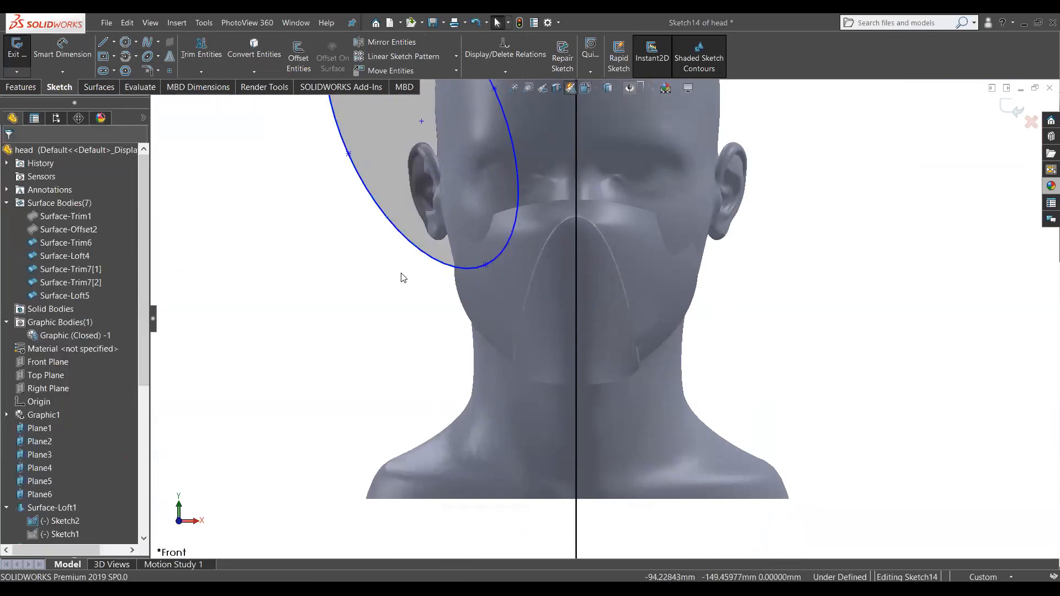
Step: Narrow the slanted ellipse and stretch its lower end further onto the mask's cheek area
{"action": "key", "text": "f"}
{"action": "mouse_move", "coordinate": [503, 259]}
{"action": "left_mouse_down"}
{"action": "mouse_move", "coordinate": [520, 225]}
{"action": "mouse_move", "coordinate": [521, 249]}
{"action": "left_mouse_up"}
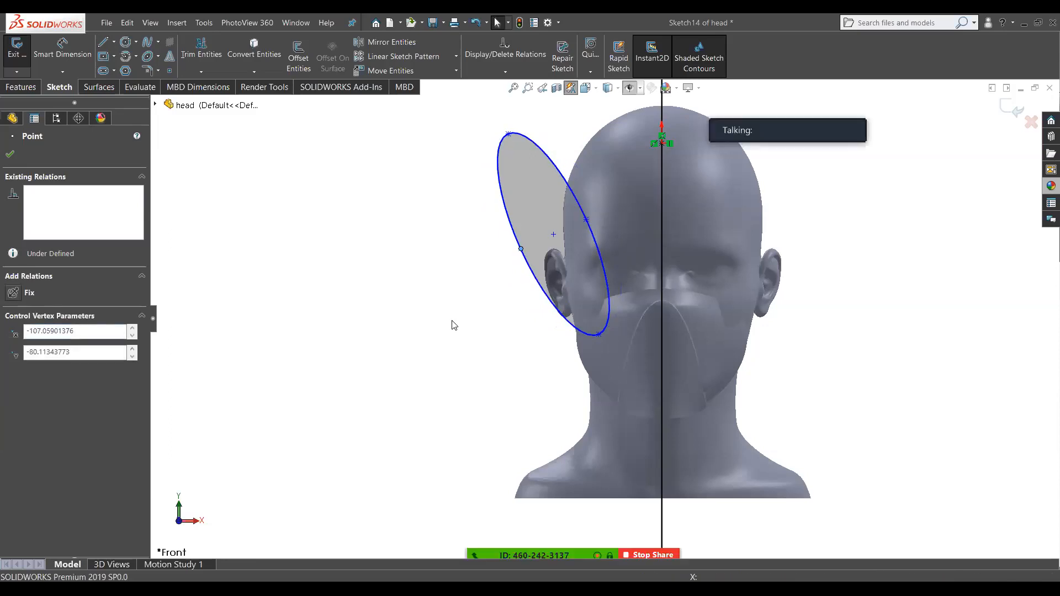
{"action": "left_click", "coordinate": [452, 323]}
{"action": "left_click_drag", "start_coordinate": [605, 342], "coordinate": [612, 356]}
{"action": "left_click", "coordinate": [513, 365]}
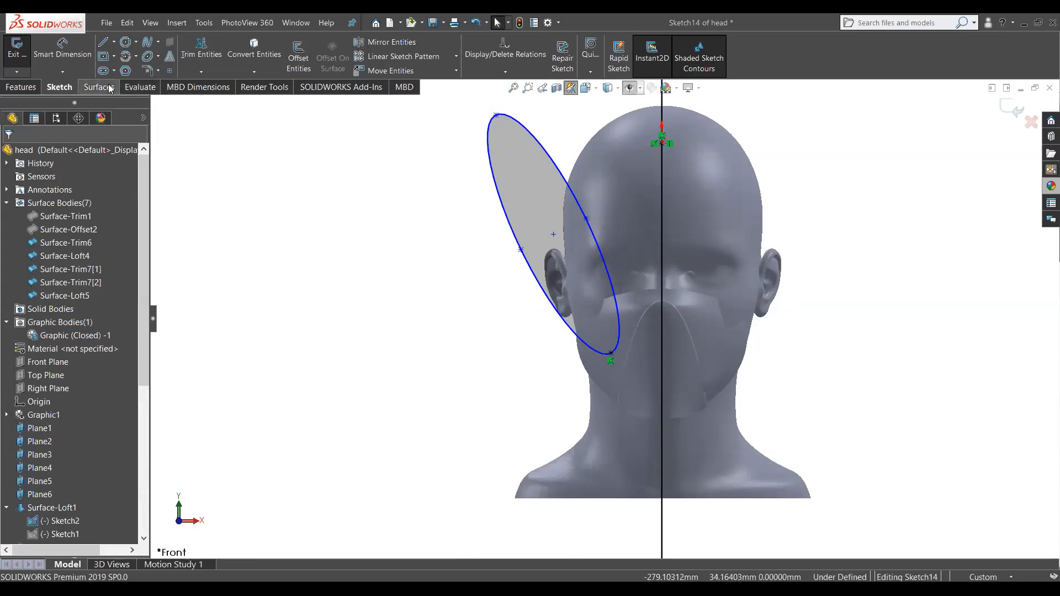
Step: Delete the relation holding the ellipse's lower end point and move that point up to shorten the ellipse
{"action": "mouse_move", "coordinate": [718, 301]}
{"action": "middle_mouse_down"}
{"action": "mouse_move", "coordinate": [849, 294]}
{"action": "mouse_move", "coordinate": [710, 294]}
{"action": "middle_mouse_up"}
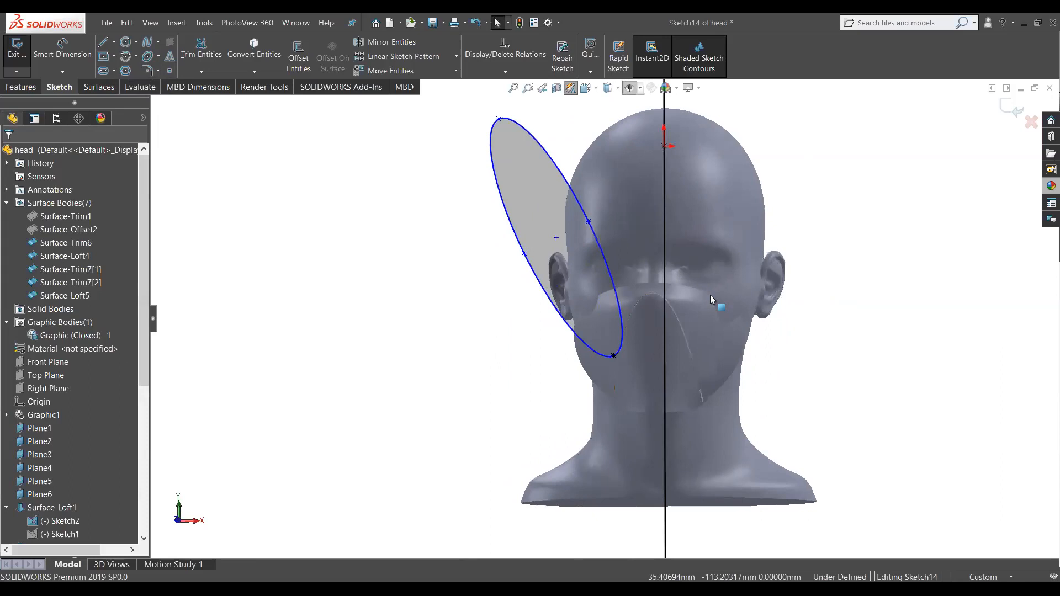
{"action": "key", "text": "space"}
{"action": "left_click", "coordinate": [490, 353]}
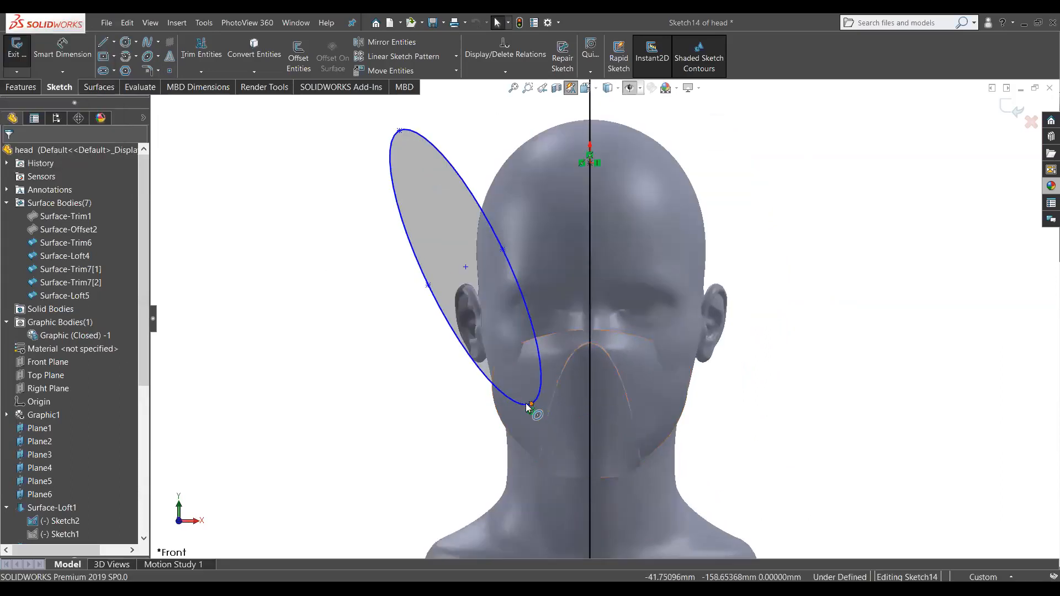
{"action": "left_click_drag", "start_coordinate": [529, 402], "coordinate": [509, 381]}
{"action": "left_click", "coordinate": [439, 426]}
{"action": "right_click", "coordinate": [528, 410]}
{"action": "left_click", "coordinate": [501, 435]}
{"action": "right_click", "coordinate": [531, 411]}
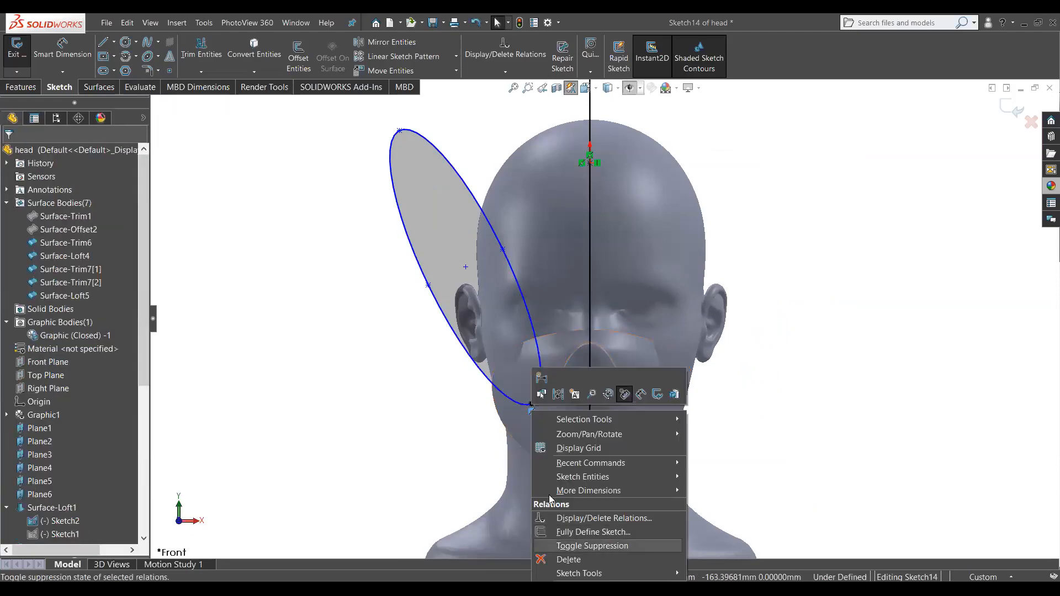
{"action": "left_click", "coordinate": [558, 559]}
{"action": "left_click_drag", "start_coordinate": [531, 407], "coordinate": [516, 386]}
{"action": "left_click", "coordinate": [376, 421]}
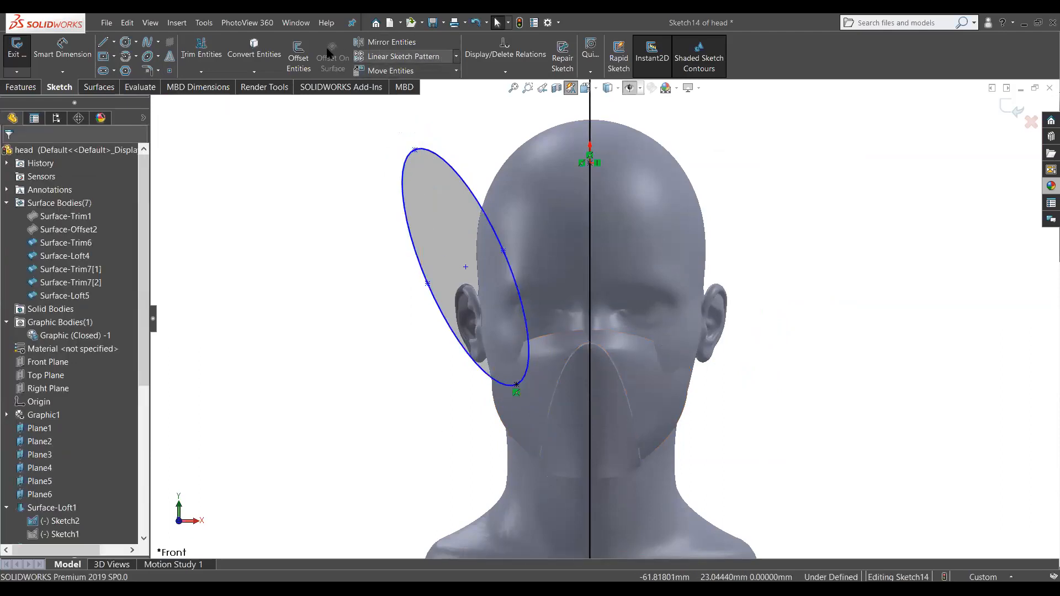
Step: Leave the Trim tool without trimming and exit the sketch containing the vertical line and ellipse
{"action": "left_click", "coordinate": [206, 57]}
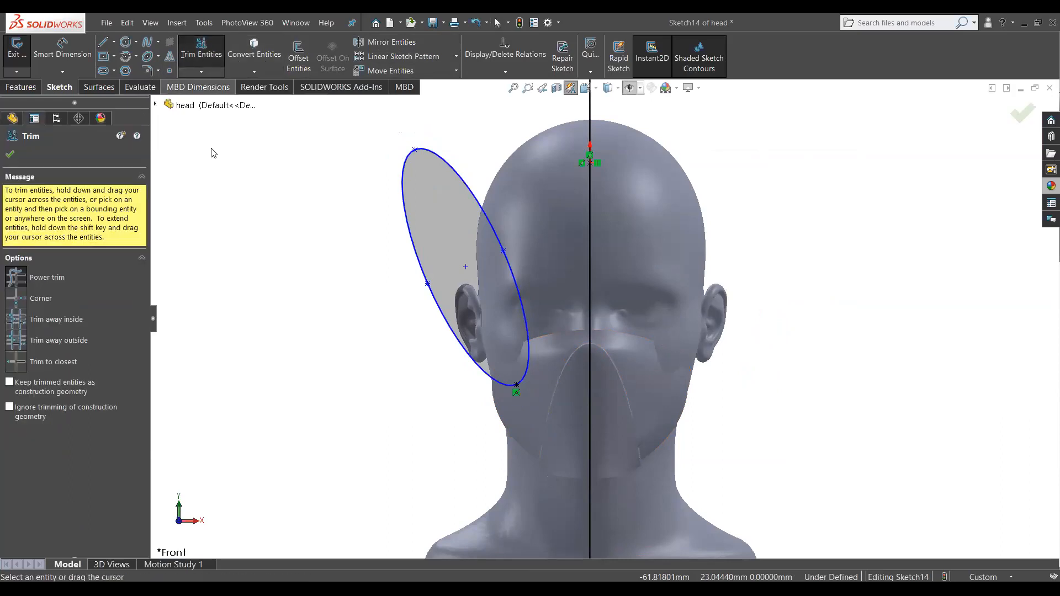
{"action": "left_click", "coordinate": [10, 154]}
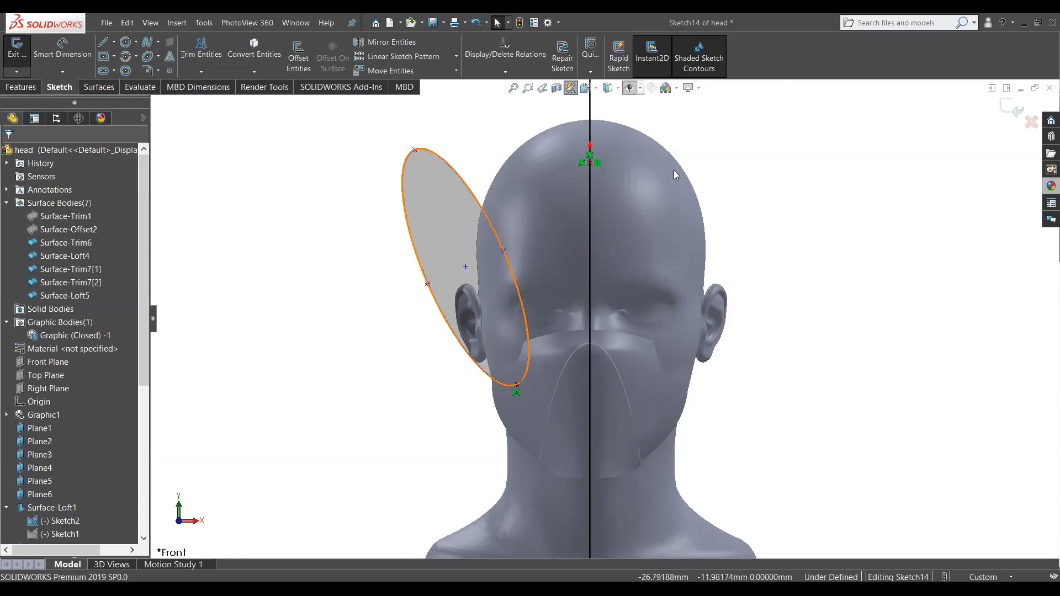
{"action": "left_click", "coordinate": [1005, 112]}
Step: Examine the mask from several angles, especially where its surfaces meet at the nose bridge and along the seam
{"action": "middle_click_drag", "start_coordinate": [742, 292], "coordinate": [597, 304]}
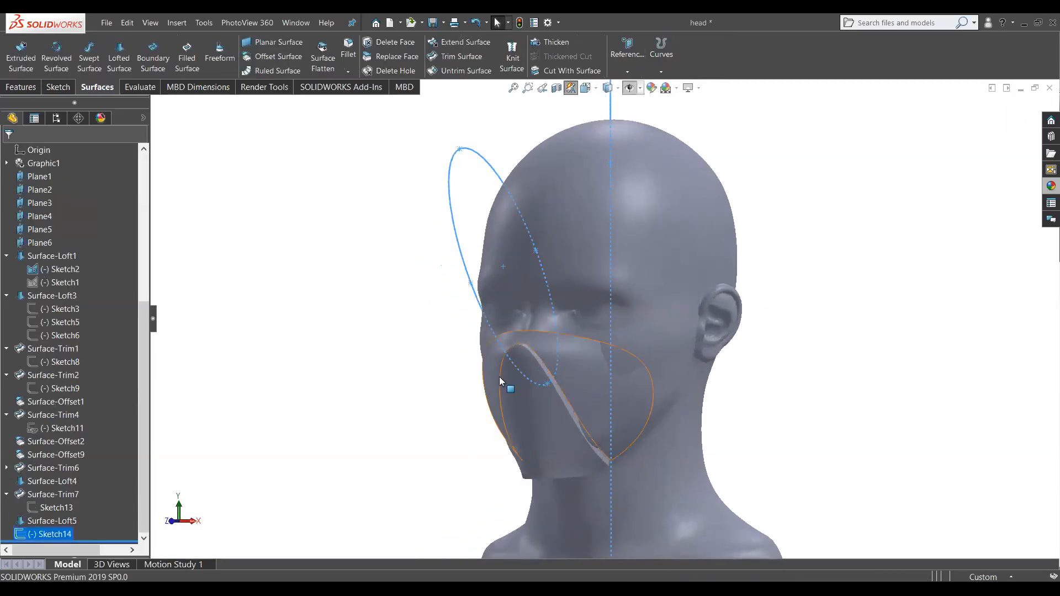
{"action": "scroll", "coordinate": [486, 373], "scroll_direction": "down", "scroll_amount": 7}
{"action": "mouse_move", "coordinate": [777, 293]}
{"action": "middle_mouse_down"}
{"action": "mouse_move", "coordinate": [718, 274]}
{"action": "mouse_move", "coordinate": [795, 280]}
{"action": "mouse_move", "coordinate": [853, 257]}
{"action": "middle_mouse_up"}
{"action": "scroll", "coordinate": [794, 281], "scroll_direction": "down", "scroll_amount": 4}
{"action": "scroll", "coordinate": [856, 259], "scroll_direction": "up", "scroll_amount": 5}
{"action": "left_click", "coordinate": [947, 279]}
{"action": "scroll", "coordinate": [638, 292], "scroll_direction": "down", "scroll_amount": 4}
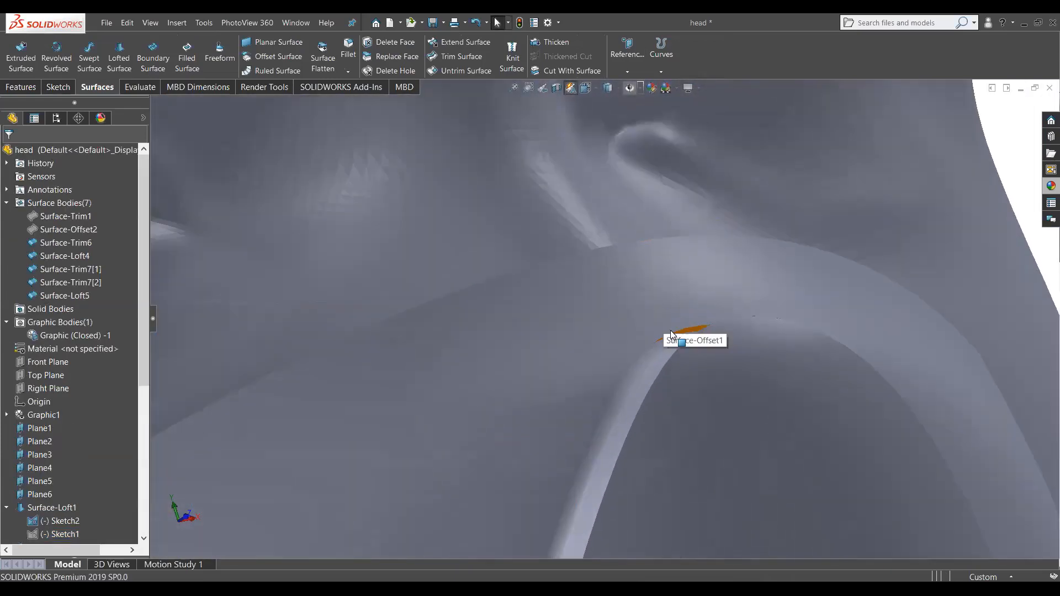
{"action": "middle_click_drag", "start_coordinate": [672, 339], "coordinate": [561, 379]}
{"action": "middle_click_drag", "start_coordinate": [445, 330], "coordinate": [586, 307]}
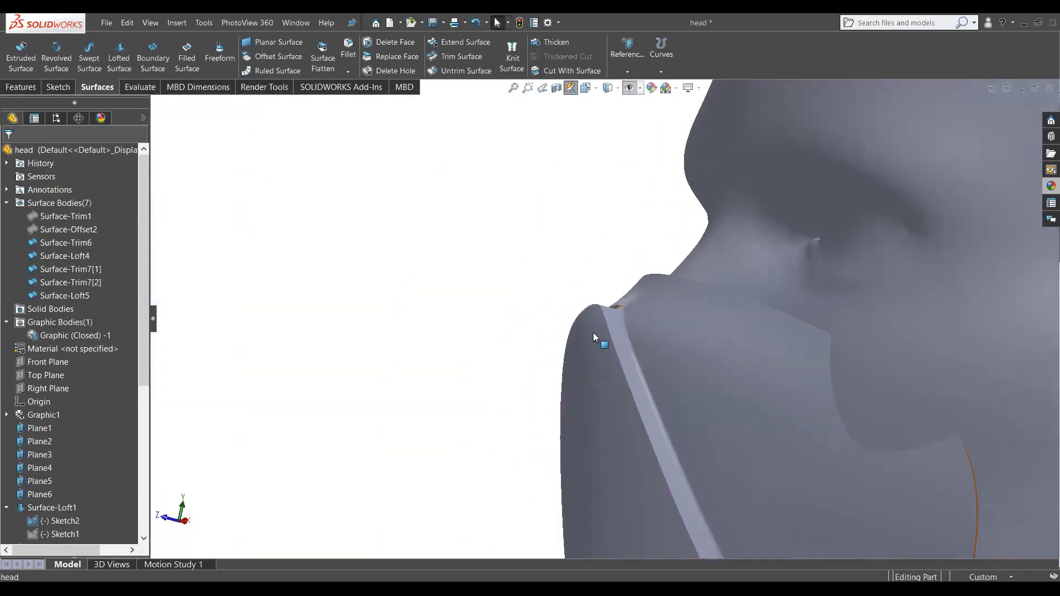
{"action": "middle_click_drag", "start_coordinate": [653, 336], "coordinate": [584, 392]}
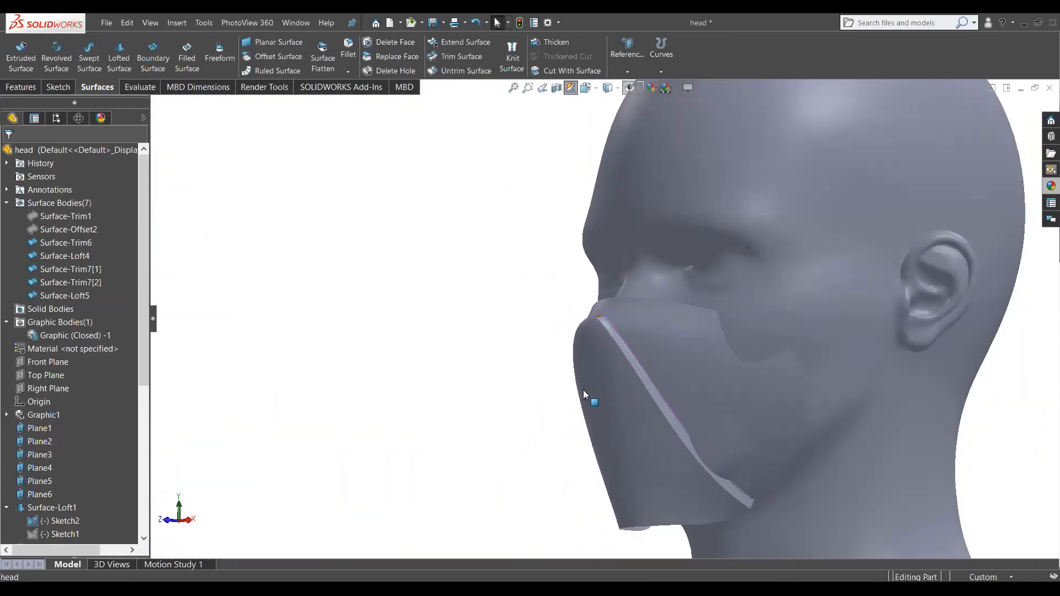
Step: Hide the Graphic (Closed) -1 head body so that only the mask surfaces are displayed
{"action": "right_click", "coordinate": [50, 336]}
{"action": "left_click", "coordinate": [293, 336]}
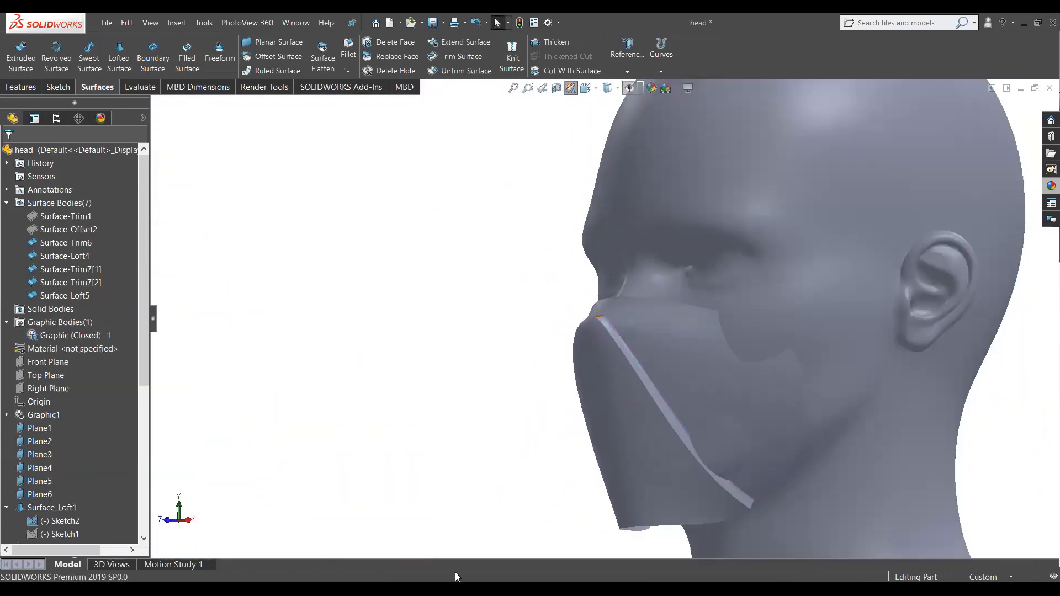
{"action": "right_click", "coordinate": [66, 334]}
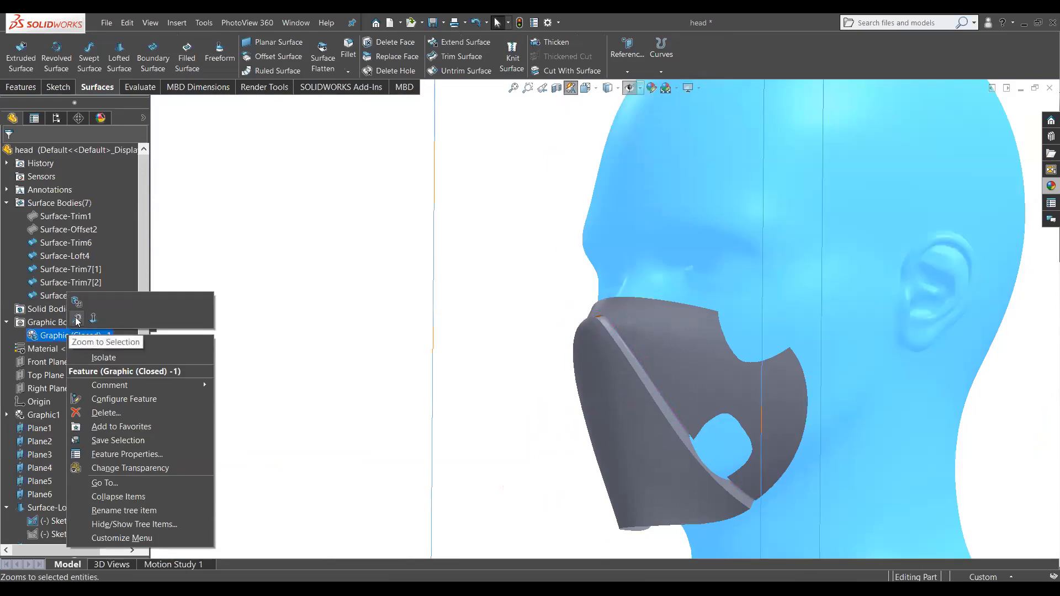
{"action": "left_click", "coordinate": [77, 348]}
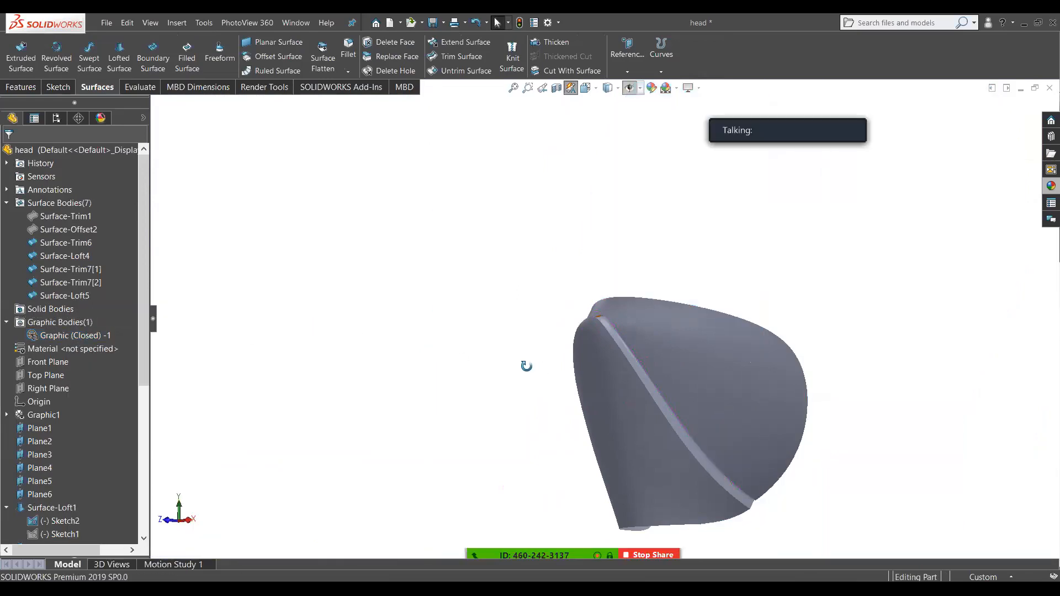
Step: Hide the mask's front shell body and undo the hiding
{"action": "left_click", "coordinate": [605, 354]}
{"action": "left_click", "coordinate": [656, 319]}
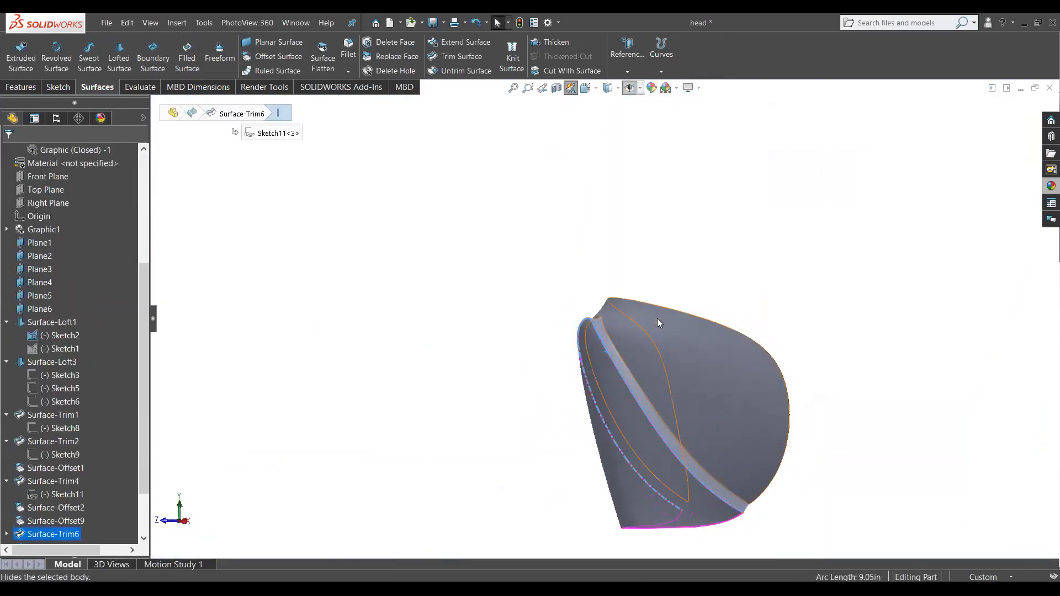
{"action": "left_click", "coordinate": [513, 347]}
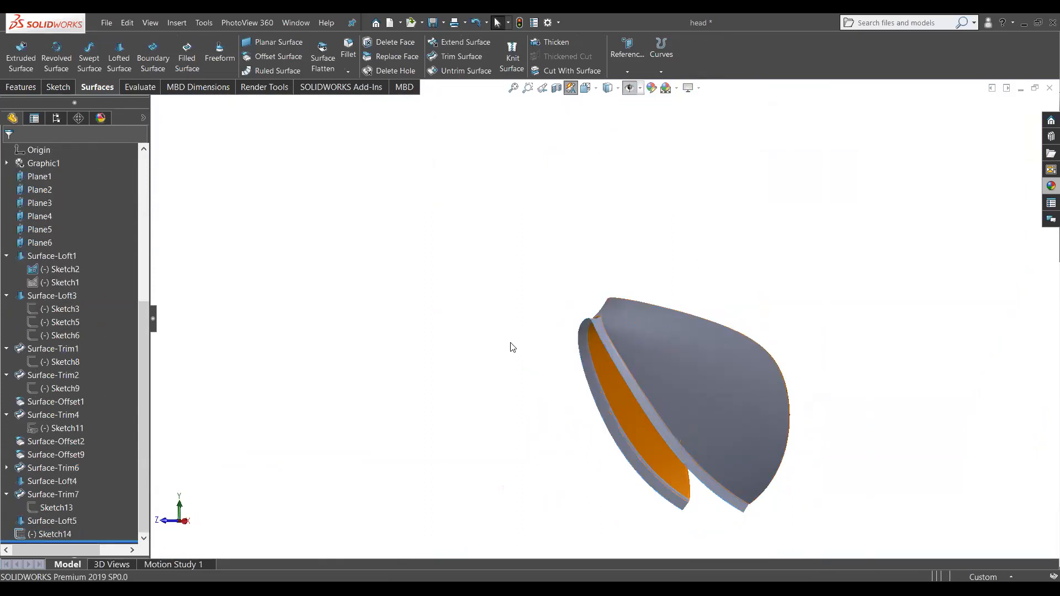
{"action": "key", "text": "ctrl+z"}
Step: Offset the mask's front shell surface by 1 mm, flipping the offset direction towards its inner side
{"action": "scroll", "coordinate": [545, 348], "scroll_direction": "down", "scroll_amount": 3}
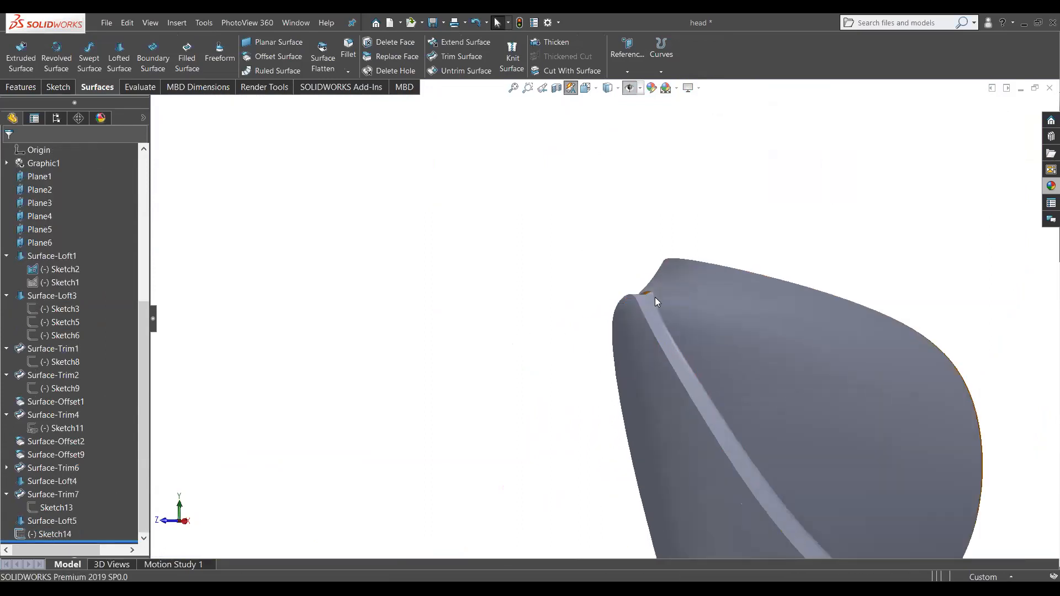
{"action": "left_click", "coordinate": [652, 299]}
{"action": "middle_click_drag", "start_coordinate": [743, 322], "coordinate": [854, 357]}
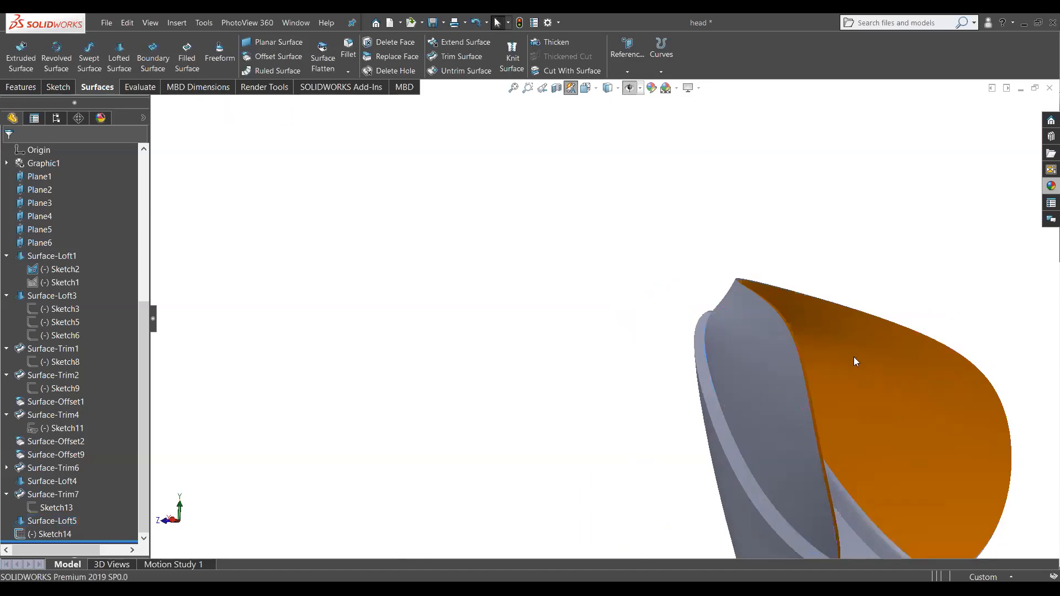
{"action": "left_click", "coordinate": [853, 357]}
{"action": "left_click", "coordinate": [903, 325]}
{"action": "middle_click_drag", "start_coordinate": [610, 227], "coordinate": [643, 251]}
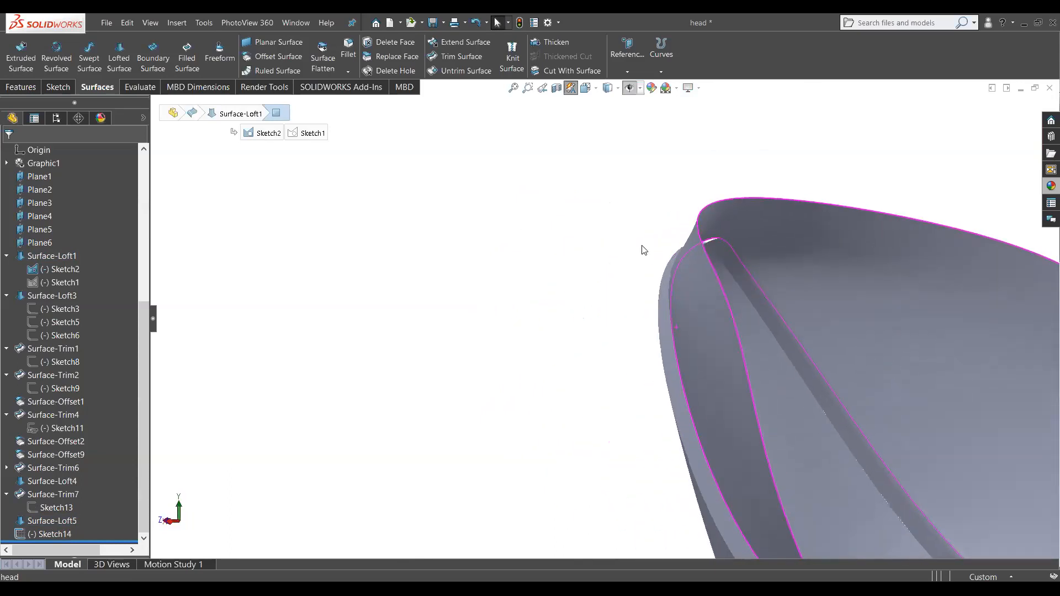
{"action": "left_click", "coordinate": [278, 57]}
{"action": "left_click", "coordinate": [766, 226]}
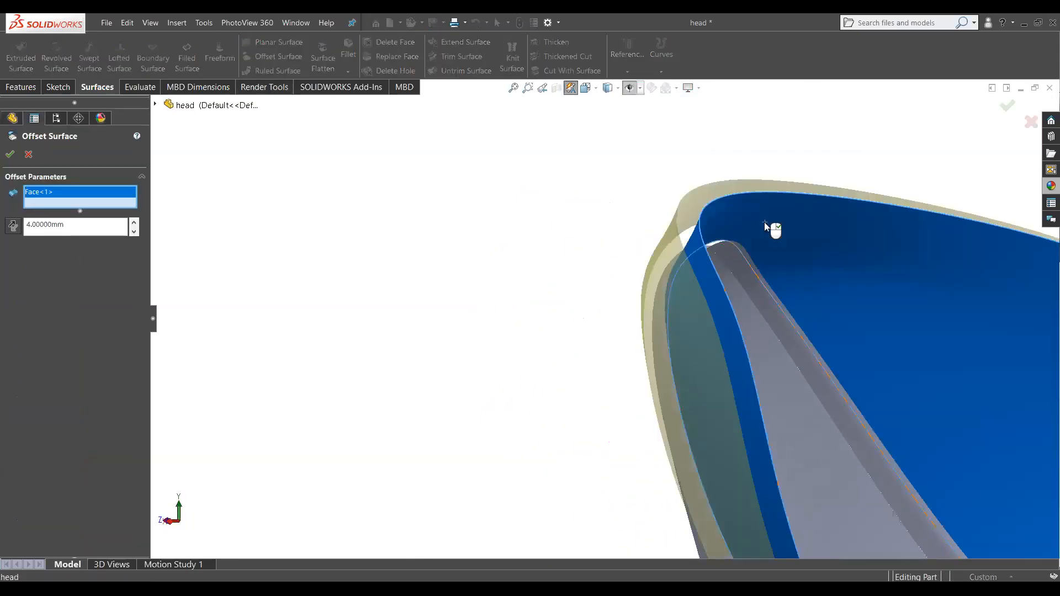
{"action": "left_click", "coordinate": [17, 228]}
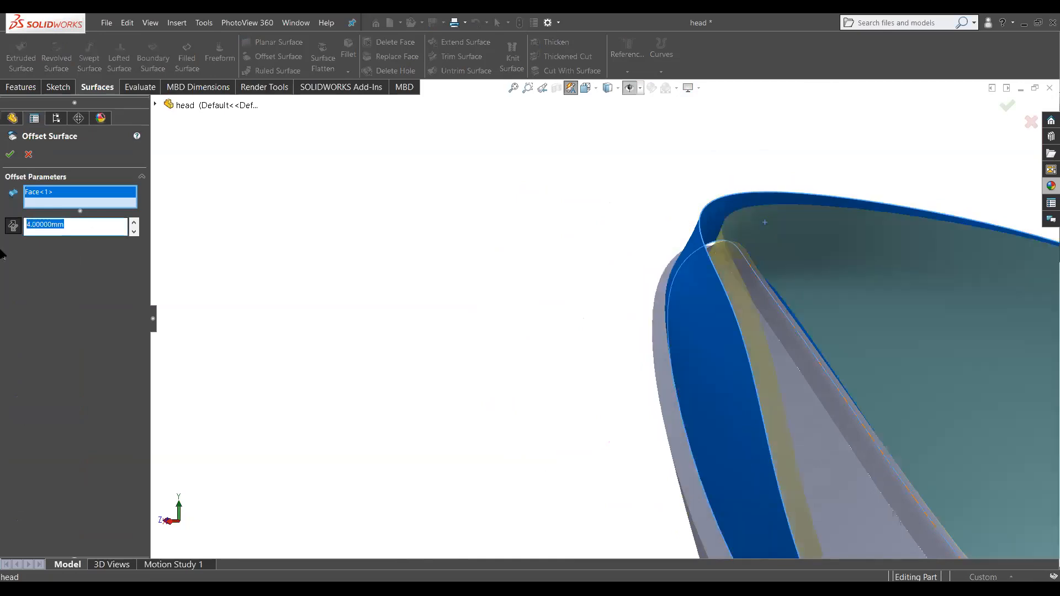
{"action": "type", "text": "1mm"}
{"action": "key", "text": "Return"}
{"action": "middle_click_drag", "start_coordinate": [674, 241], "coordinate": [594, 228]}
{"action": "key", "text": "Return"}
Step: Edit the newest offset surface of the front shell and set its distance to 0.5 mm
{"action": "middle_click_drag", "start_coordinate": [663, 284], "coordinate": [656, 325]}
{"action": "double_click", "coordinate": [539, 295]}
{"action": "left_click", "coordinate": [446, 255]}
{"action": "scroll", "coordinate": [473, 337], "scroll_direction": "up", "scroll_amount": 5}
{"action": "scroll", "coordinate": [335, 193], "scroll_direction": "down", "scroll_amount": 5}
{"action": "middle_click_drag", "start_coordinate": [465, 301], "coordinate": [386, 331]}
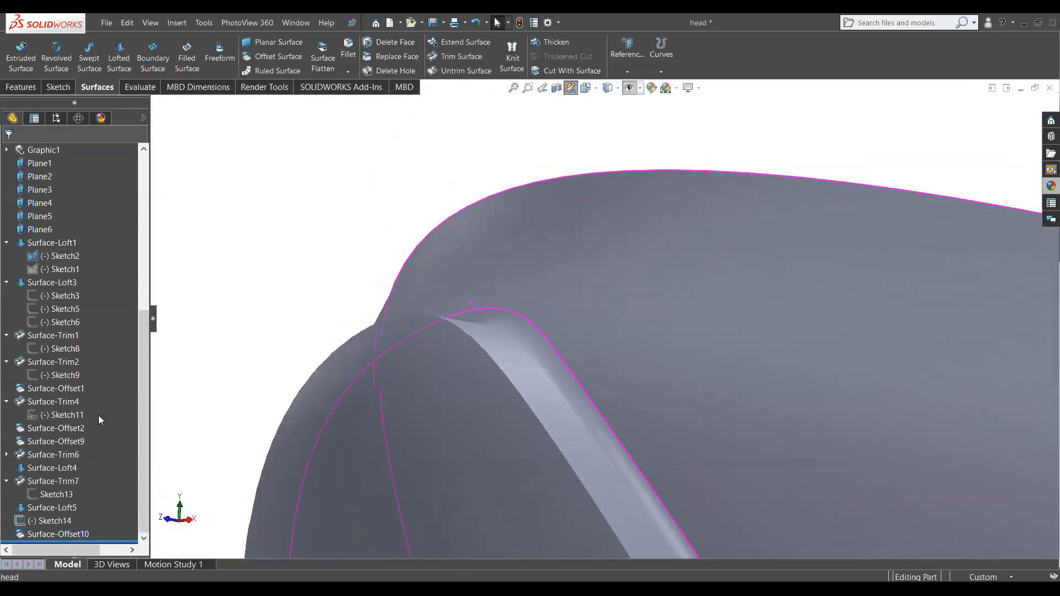
{"action": "right_click", "coordinate": [74, 535]}
{"action": "left_click", "coordinate": [84, 351]}
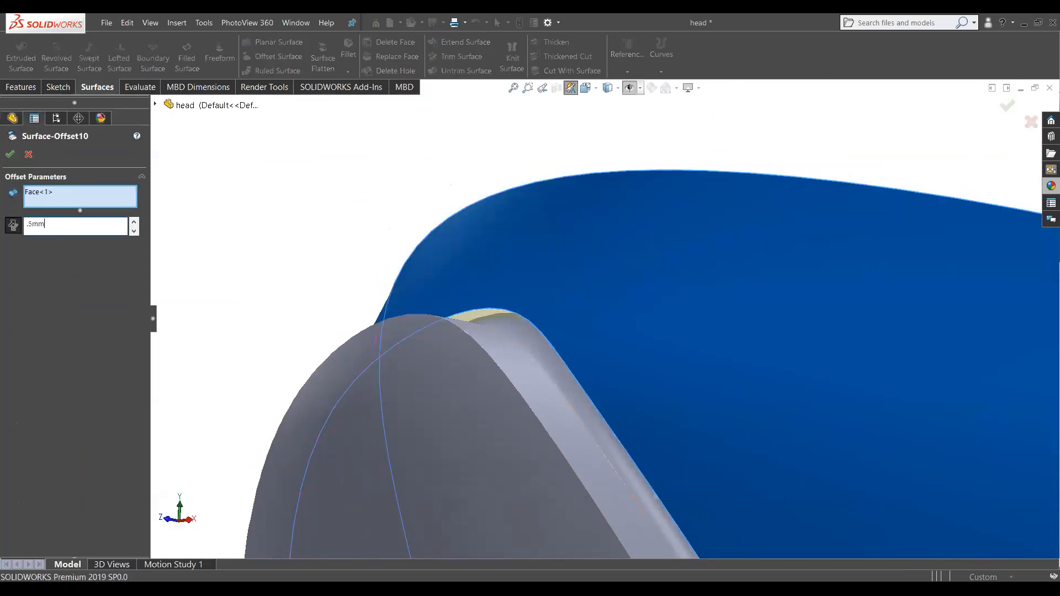
{"action": "left_click", "coordinate": [10, 157]}
Step: Hide the surface bodies made by Surface-Loft4, Surface-Offset9 and Surface-Loft5 around the front shell
{"action": "middle_click_drag", "start_coordinate": [161, 196], "coordinate": [644, 458]}
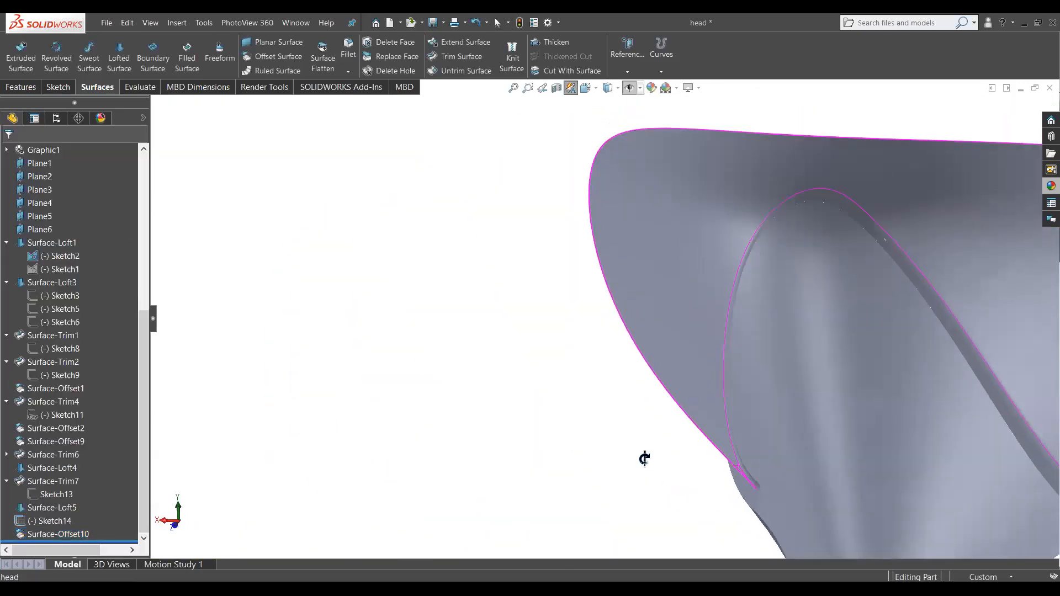
{"action": "scroll", "coordinate": [723, 482], "scroll_direction": "down", "scroll_amount": 6}
{"action": "middle_click_drag", "start_coordinate": [553, 299], "coordinate": [596, 293]}
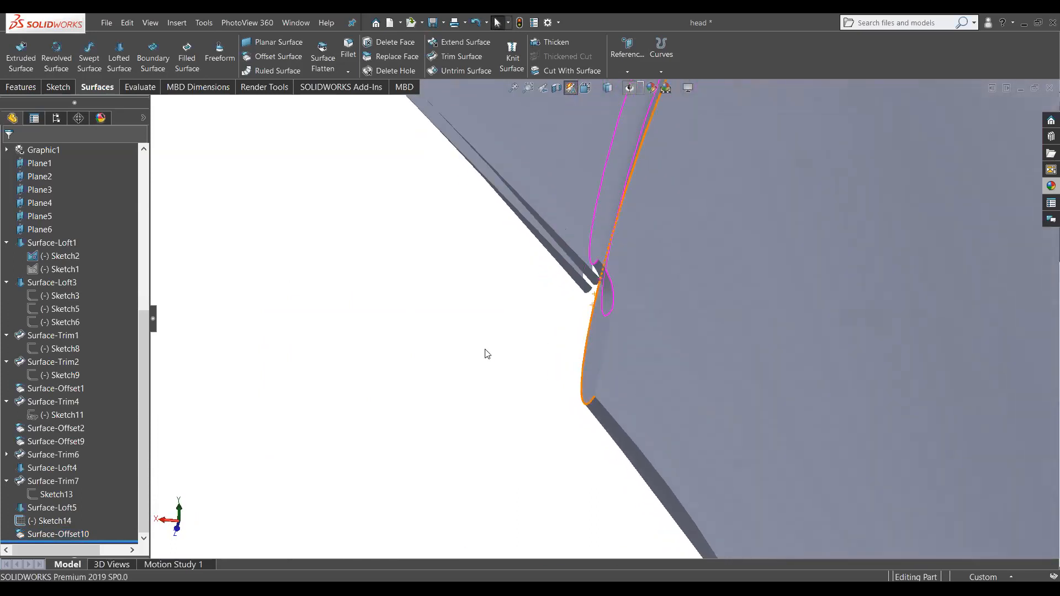
{"action": "left_click", "coordinate": [591, 349]}
{"action": "left_click", "coordinate": [358, 403]}
{"action": "left_click", "coordinate": [598, 324]}
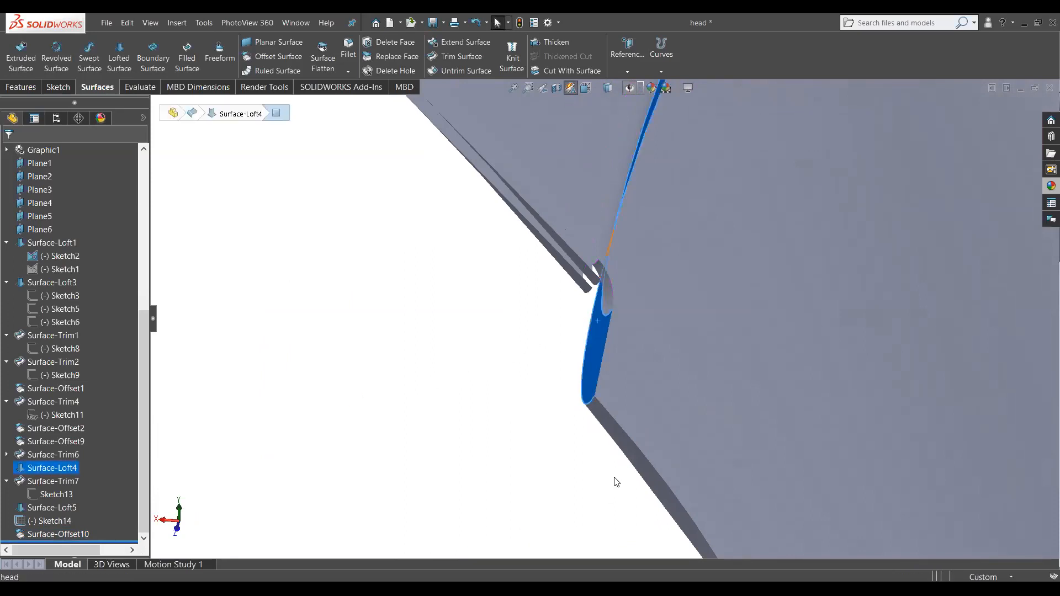
{"action": "left_click", "coordinate": [617, 459], "text": "ctrl"}
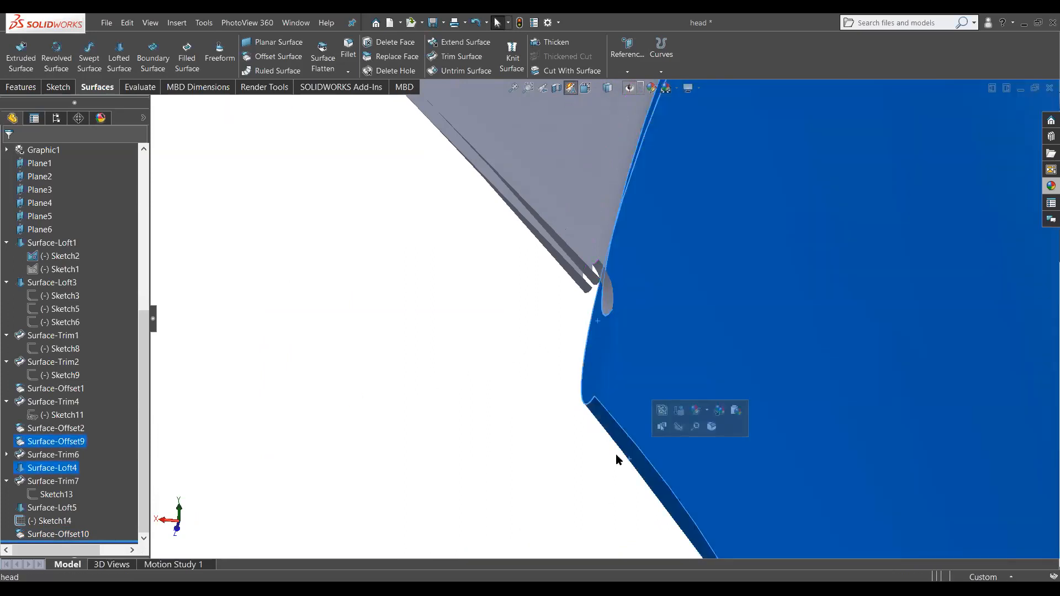
{"action": "left_click", "coordinate": [679, 426]}
{"action": "middle_click_drag", "start_coordinate": [706, 455], "coordinate": [541, 305]}
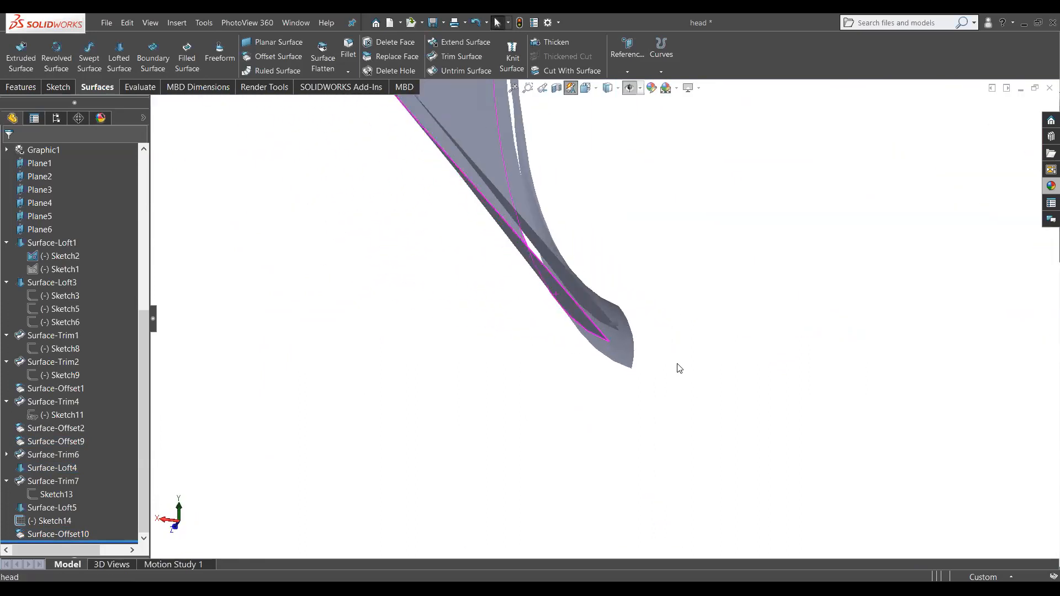
{"action": "left_click", "coordinate": [626, 353]}
{"action": "left_click", "coordinate": [666, 323]}
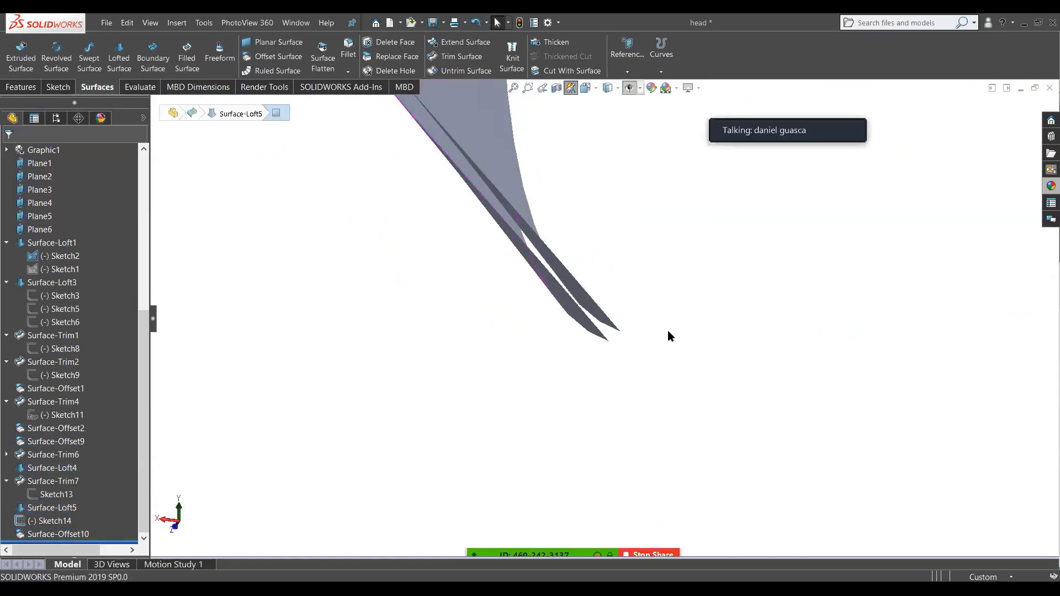
Step: Loft a surface between the nose-opening edges of the front shell and its offset surface to close the gap
{"action": "scroll", "coordinate": [777, 321], "scroll_direction": "down", "scroll_amount": 3}
{"action": "middle_click_drag", "start_coordinate": [755, 336], "coordinate": [555, 365]}
{"action": "left_click", "coordinate": [564, 349]}
{"action": "left_click", "coordinate": [564, 349]}
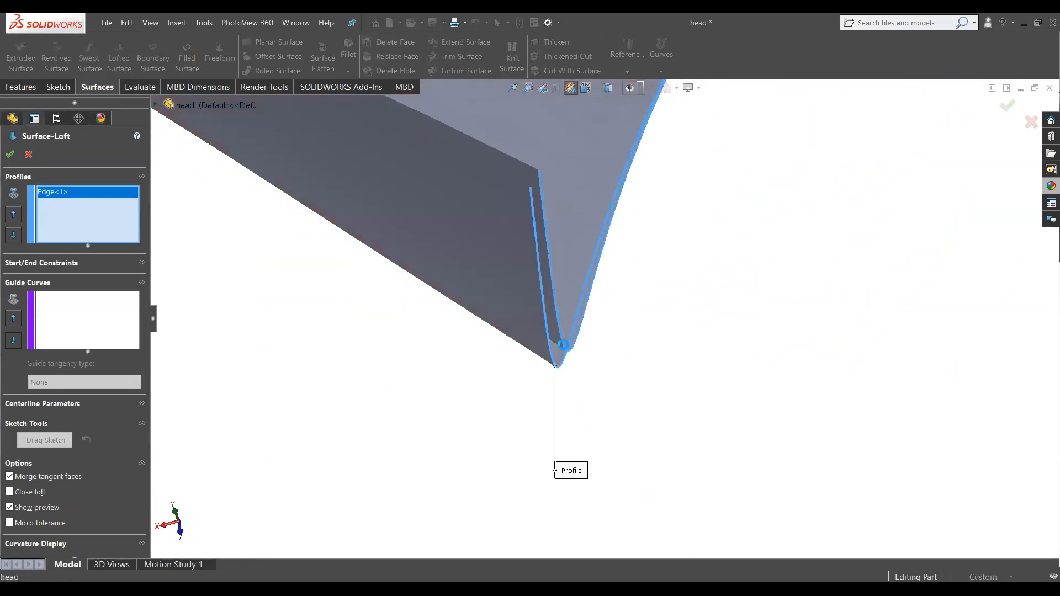
{"action": "middle_click_drag", "start_coordinate": [729, 362], "coordinate": [611, 347]}
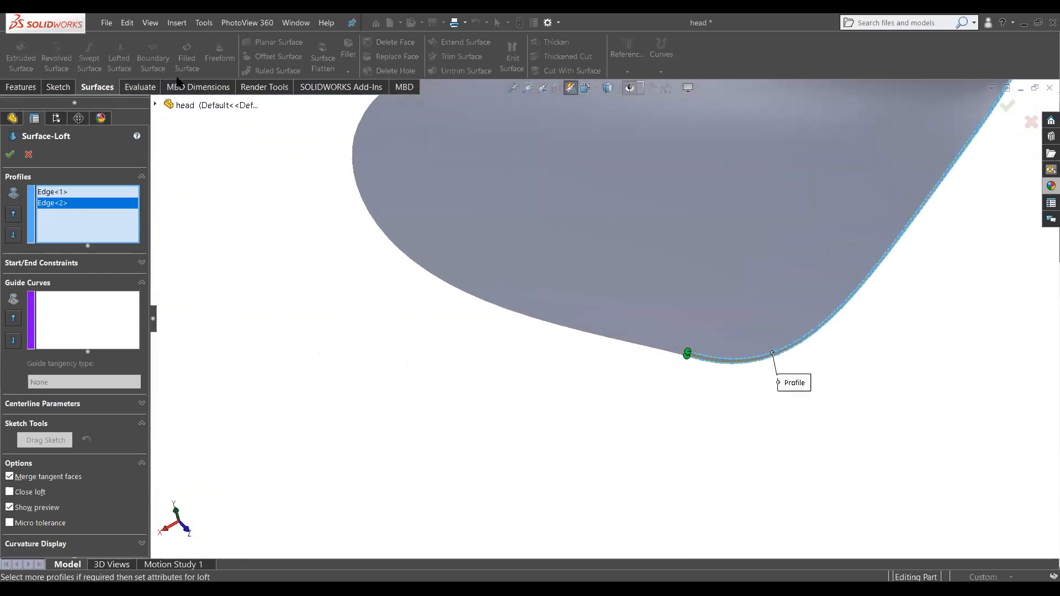
{"action": "middle_click_drag", "start_coordinate": [722, 296], "coordinate": [819, 230]}
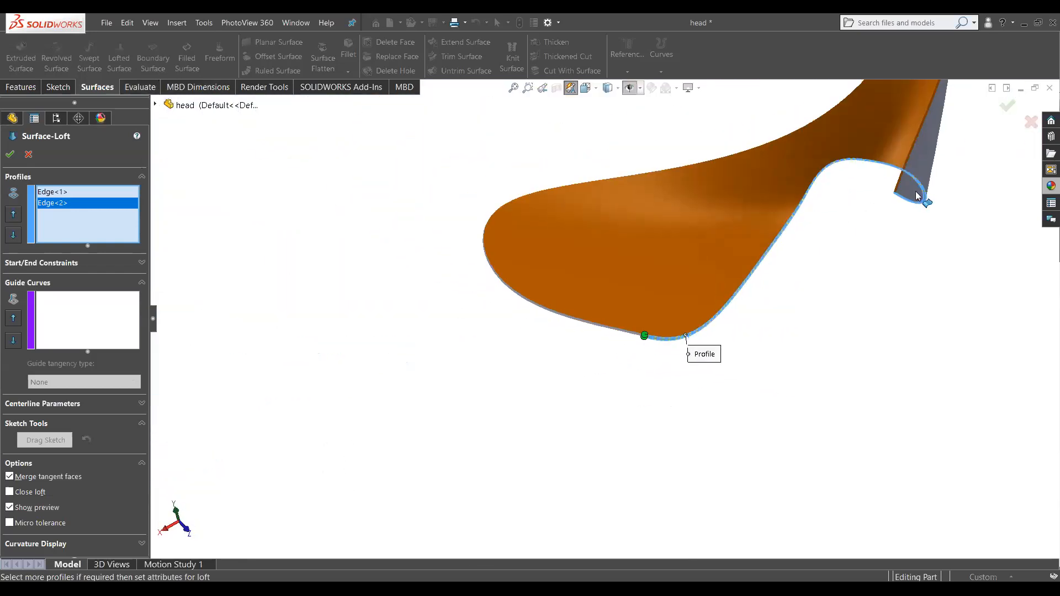
{"action": "scroll", "coordinate": [902, 202], "scroll_direction": "down", "scroll_amount": 7}
{"action": "scroll", "coordinate": [828, 200], "scroll_direction": "up", "scroll_amount": 3}
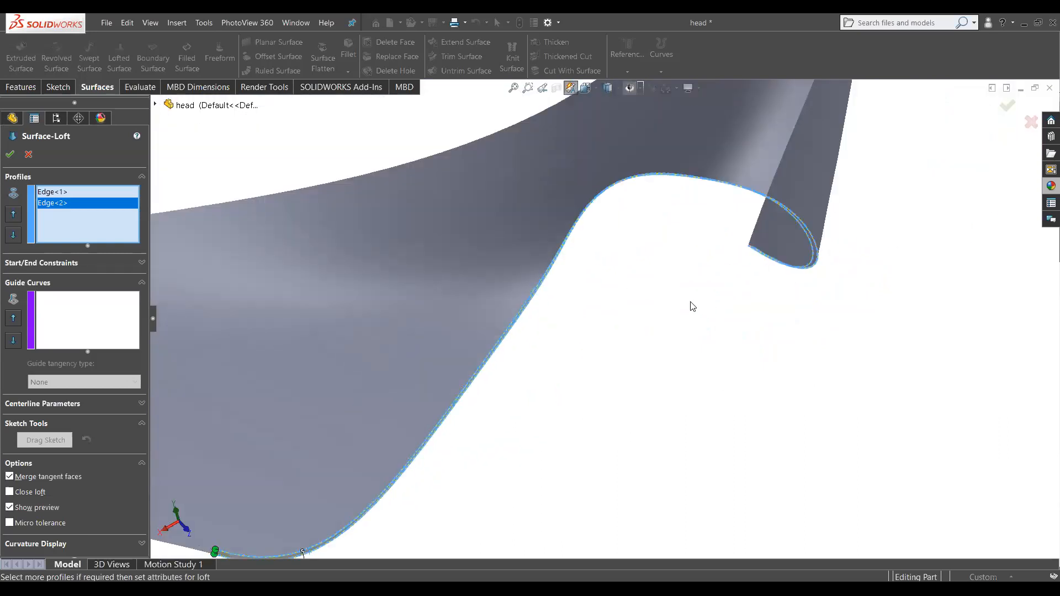
{"action": "middle_click_drag", "start_coordinate": [792, 278], "coordinate": [645, 380]}
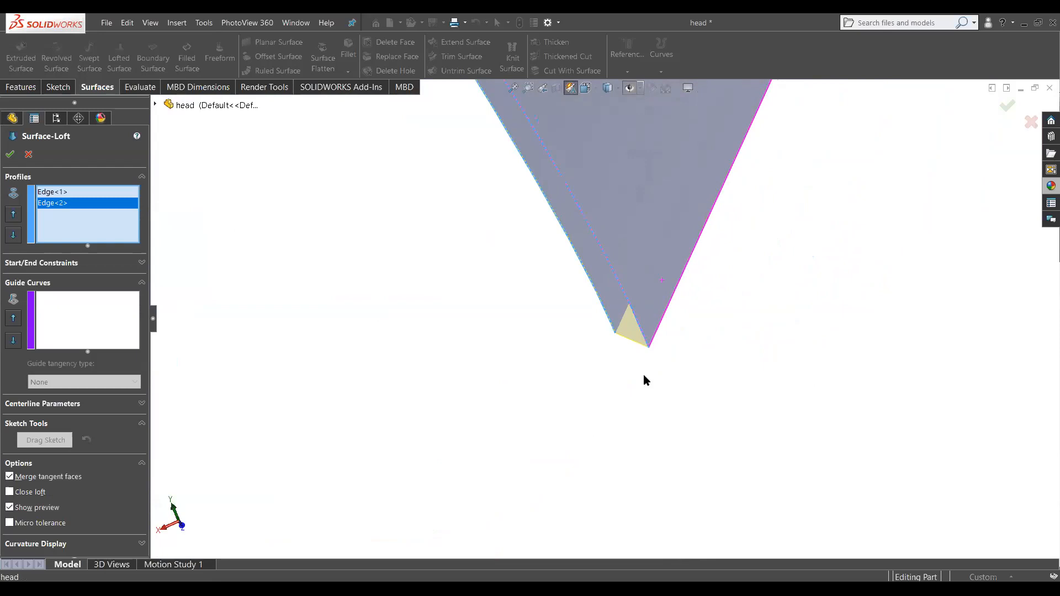
{"action": "middle_click_drag", "start_coordinate": [644, 375], "coordinate": [636, 369]}
{"action": "middle_click_drag", "start_coordinate": [617, 345], "coordinate": [502, 408]}
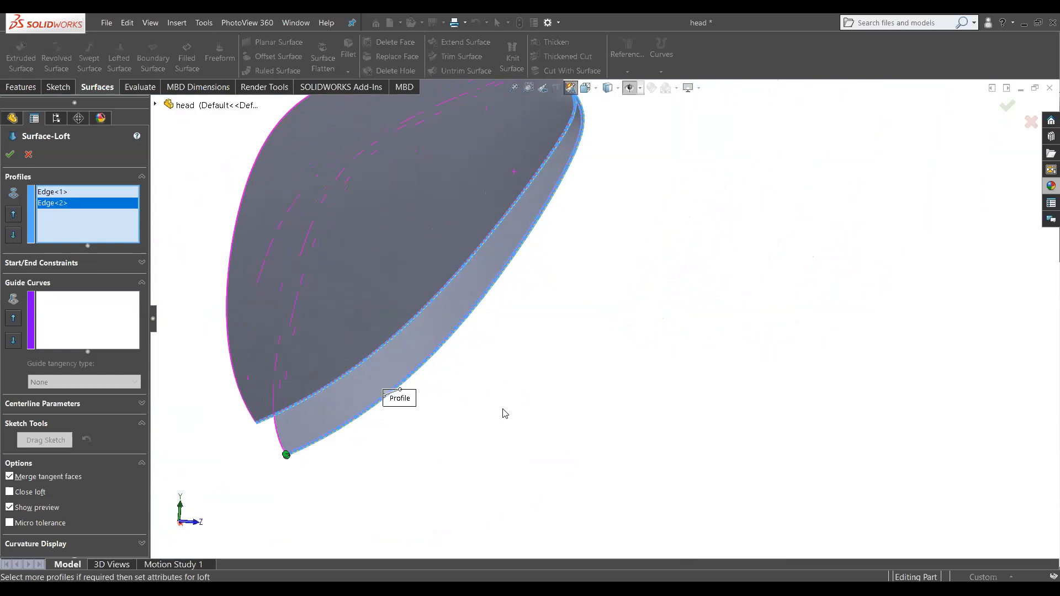
{"action": "scroll", "coordinate": [491, 327], "scroll_direction": "up", "scroll_amount": 3}
{"action": "middle_click_drag", "start_coordinate": [508, 253], "coordinate": [307, 193]}
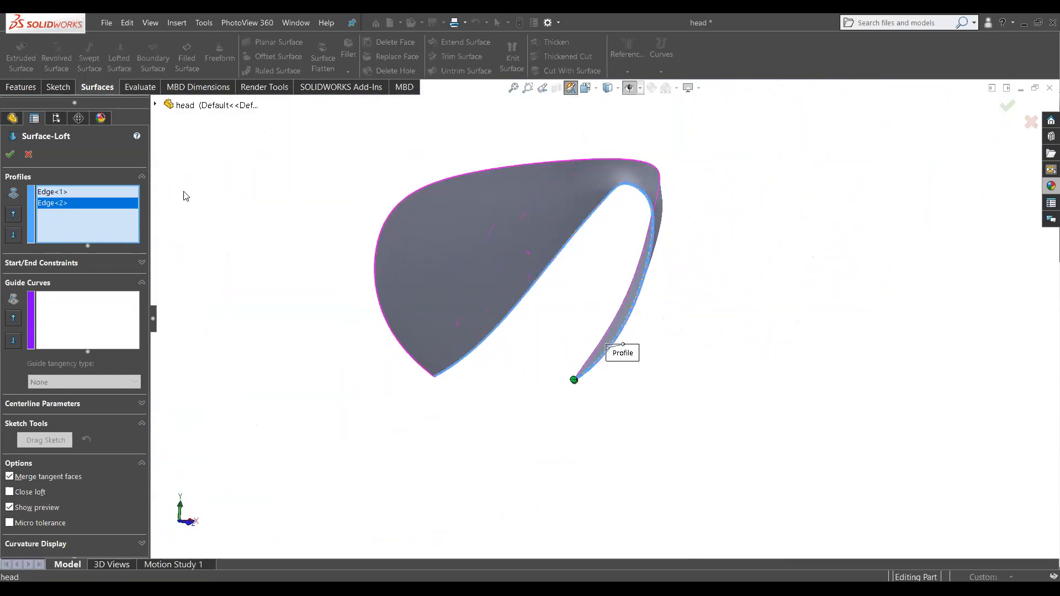
{"action": "scroll", "coordinate": [724, 279], "scroll_direction": "down", "scroll_amount": 6}
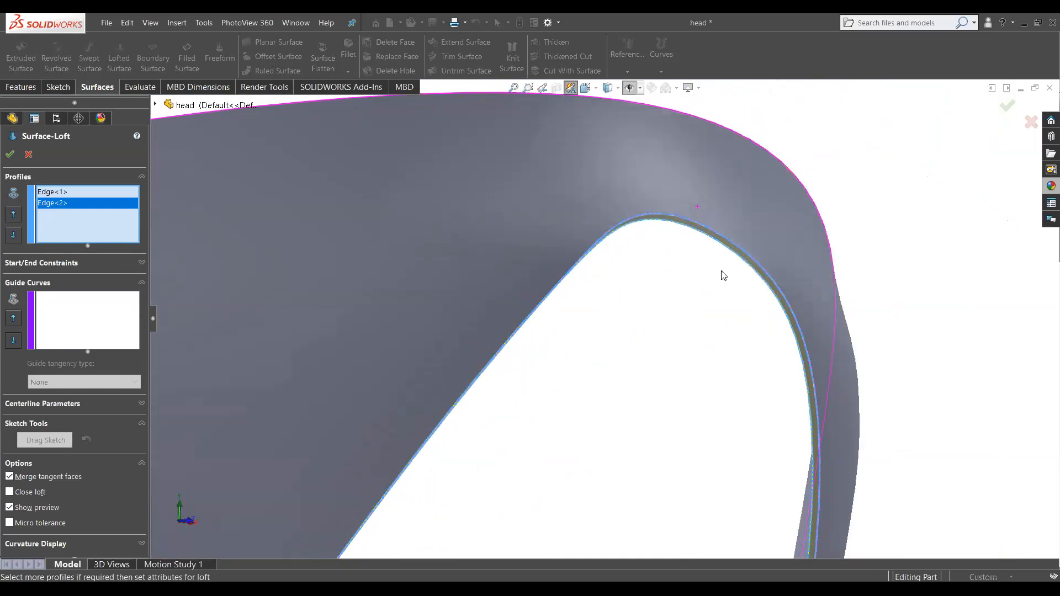
{"action": "left_click", "coordinate": [10, 154]}
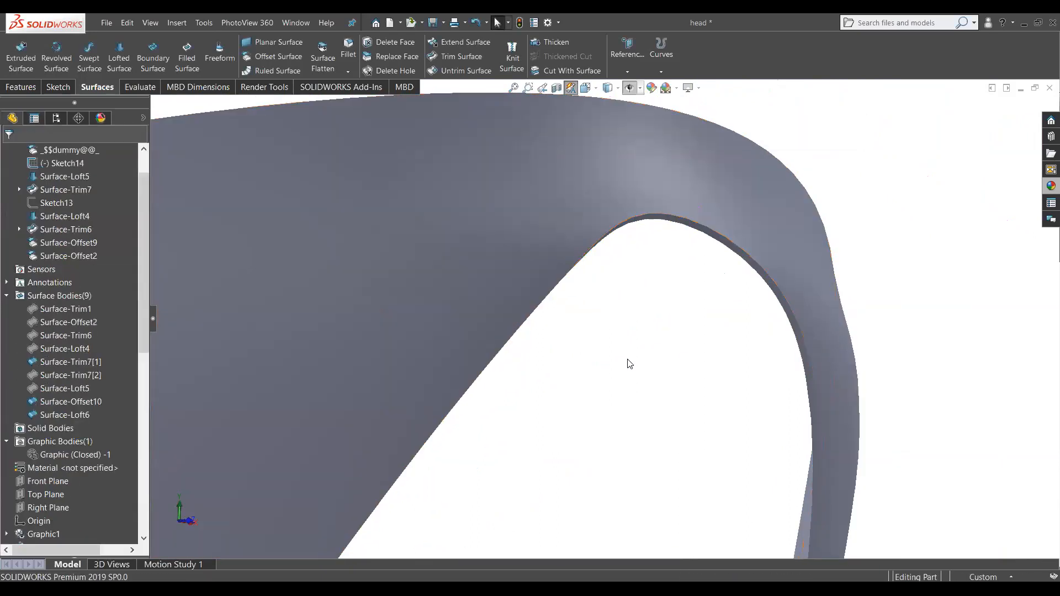
Step: Loft a surface between the outer perimeter edges of the front shell and its offset surface
{"action": "scroll", "coordinate": [630, 364], "scroll_direction": "up", "scroll_amount": 2}
{"action": "middle_click_drag", "start_coordinate": [572, 395], "coordinate": [562, 495]}
{"action": "scroll", "coordinate": [535, 352], "scroll_direction": "down", "scroll_amount": 5}
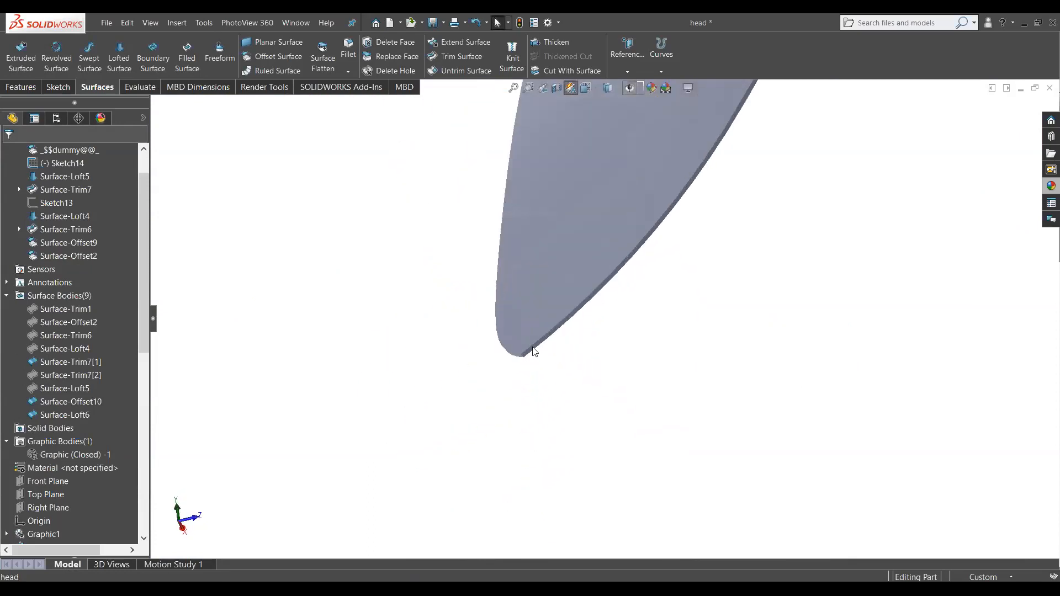
{"action": "scroll", "coordinate": [569, 318], "scroll_direction": "down", "scroll_amount": 6}
{"action": "middle_click_drag", "start_coordinate": [597, 313], "coordinate": [729, 287]}
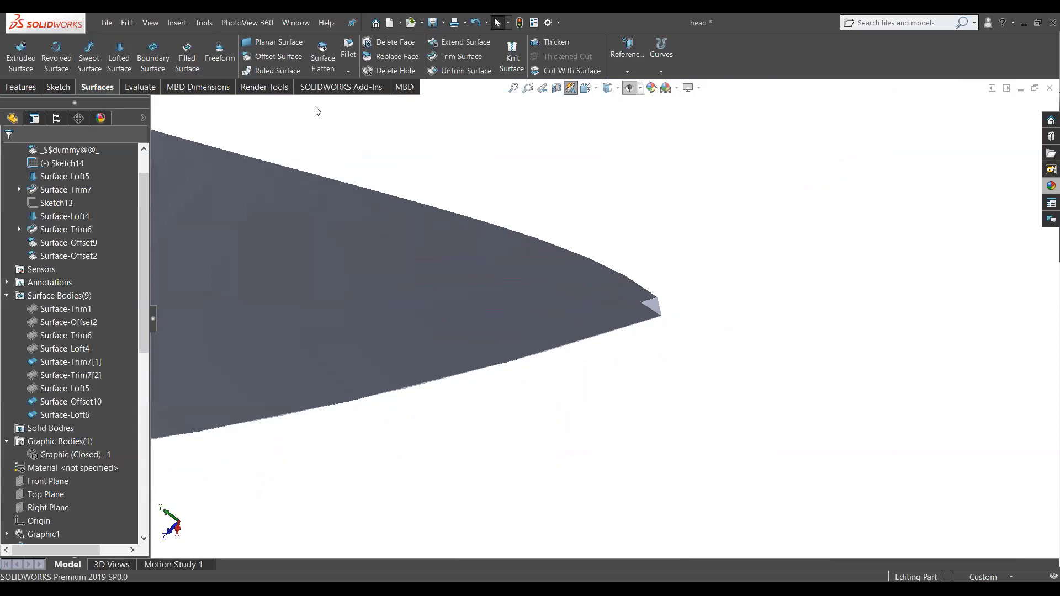
{"action": "left_click", "coordinate": [120, 62]}
{"action": "left_click", "coordinate": [650, 307]}
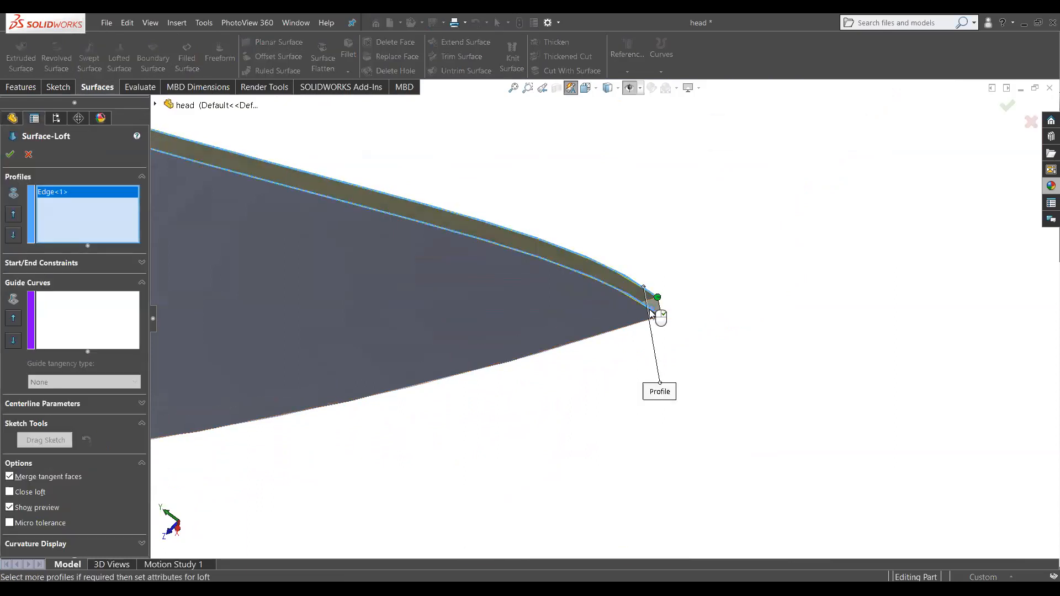
{"action": "left_click", "coordinate": [654, 307]}
{"action": "middle_click_drag", "start_coordinate": [490, 284], "coordinate": [556, 374]}
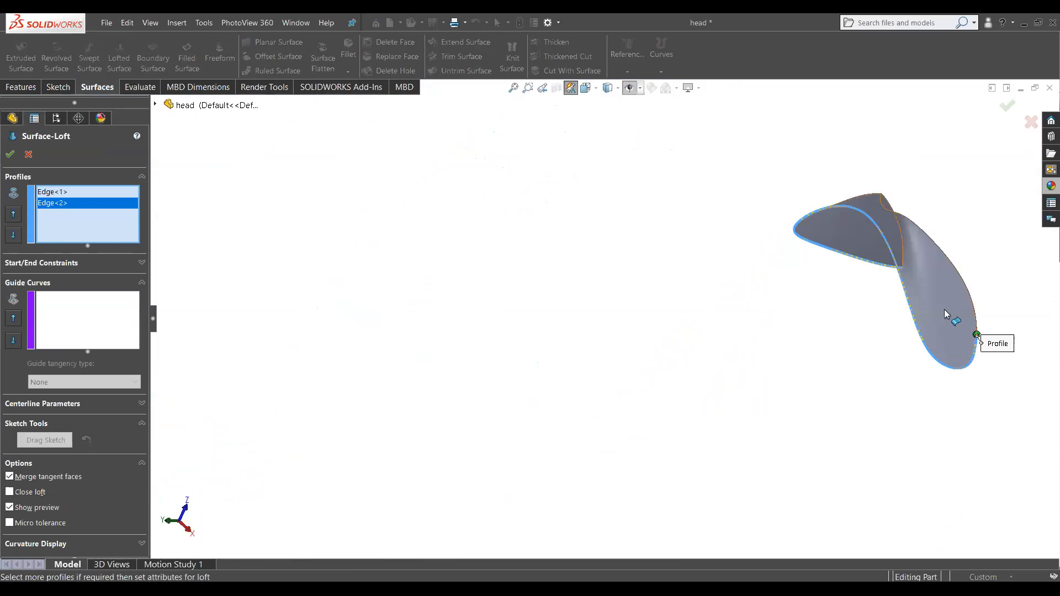
{"action": "scroll", "coordinate": [952, 323], "scroll_direction": "down", "scroll_amount": 10}
{"action": "middle_click_drag", "start_coordinate": [647, 479], "coordinate": [784, 420]}
{"action": "middle_click_drag", "start_coordinate": [869, 356], "coordinate": [745, 228]}
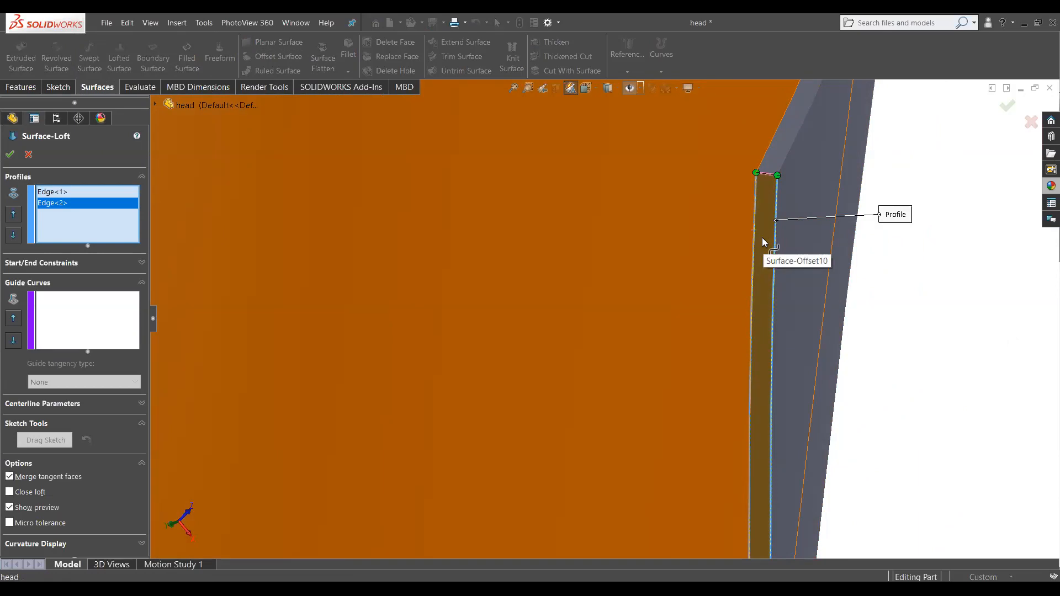
{"action": "left_click", "coordinate": [10, 155]}
Step: Finish the lofted surface that closes the gap along the front shell's outer perimeter
{"action": "scroll", "coordinate": [740, 252], "scroll_direction": "up", "scroll_amount": 1}
{"action": "scroll", "coordinate": [740, 252], "scroll_direction": "up", "scroll_amount": 3}
{"action": "middle_click_drag", "start_coordinate": [693, 236], "coordinate": [738, 236]}
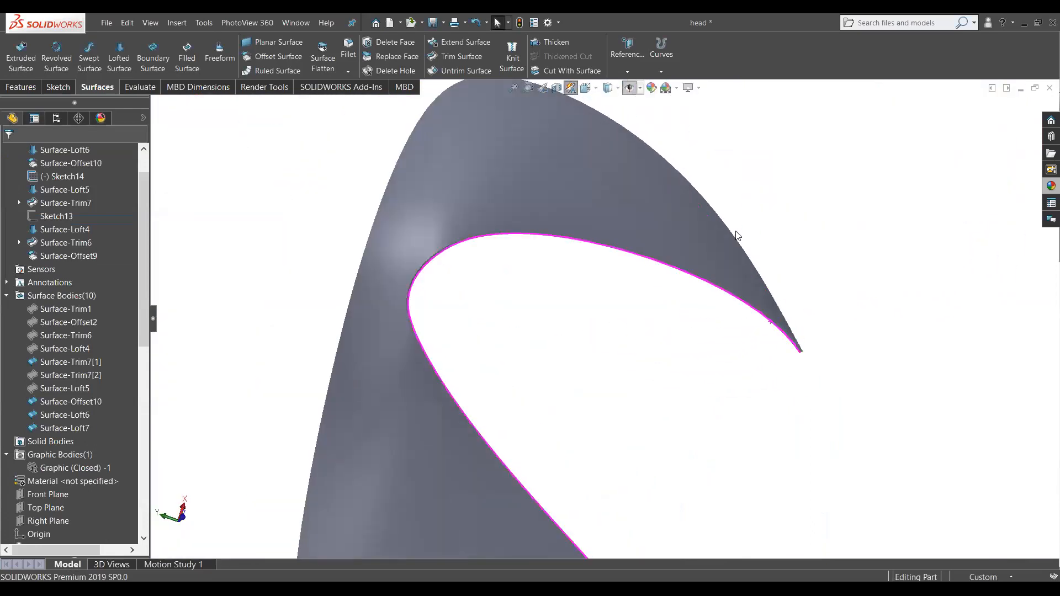
Step: Set the view to Front and open Sketch14, which holds the side cut-out ellipse, for editing
{"action": "scroll", "coordinate": [691, 225], "scroll_direction": "up", "scroll_amount": 5}
{"action": "key", "text": "space"}
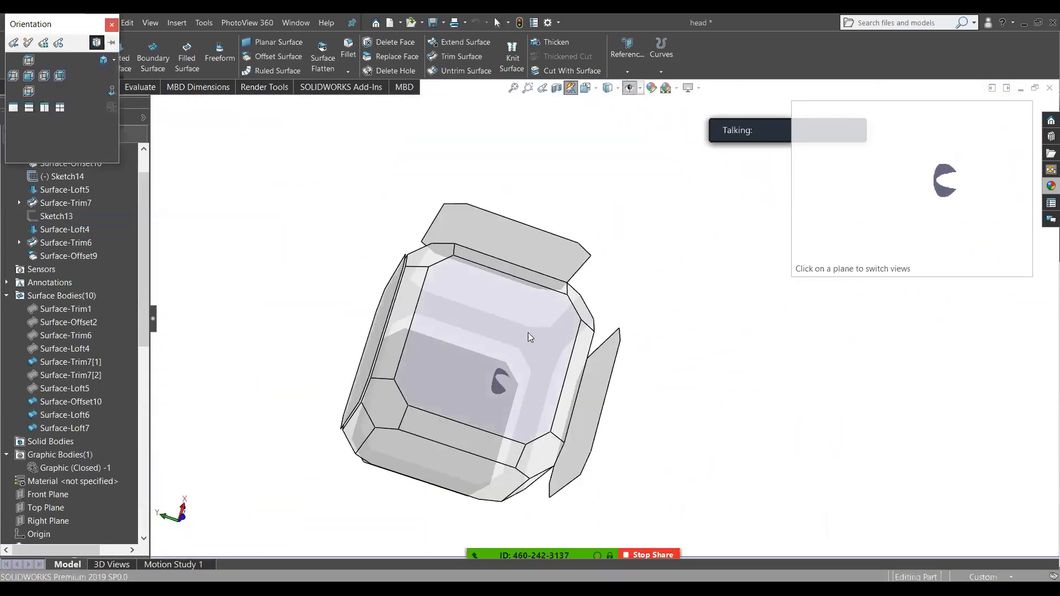
{"action": "left_click", "coordinate": [528, 332]}
{"action": "key", "text": "space"}
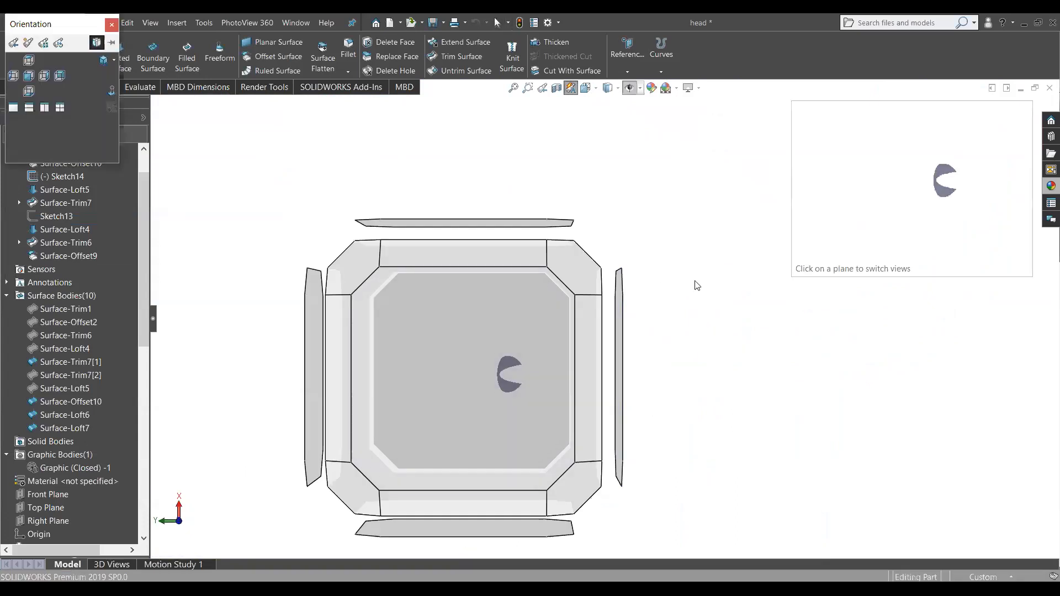
{"action": "left_click", "coordinate": [526, 273]}
{"action": "key", "text": "ctrl+8"}
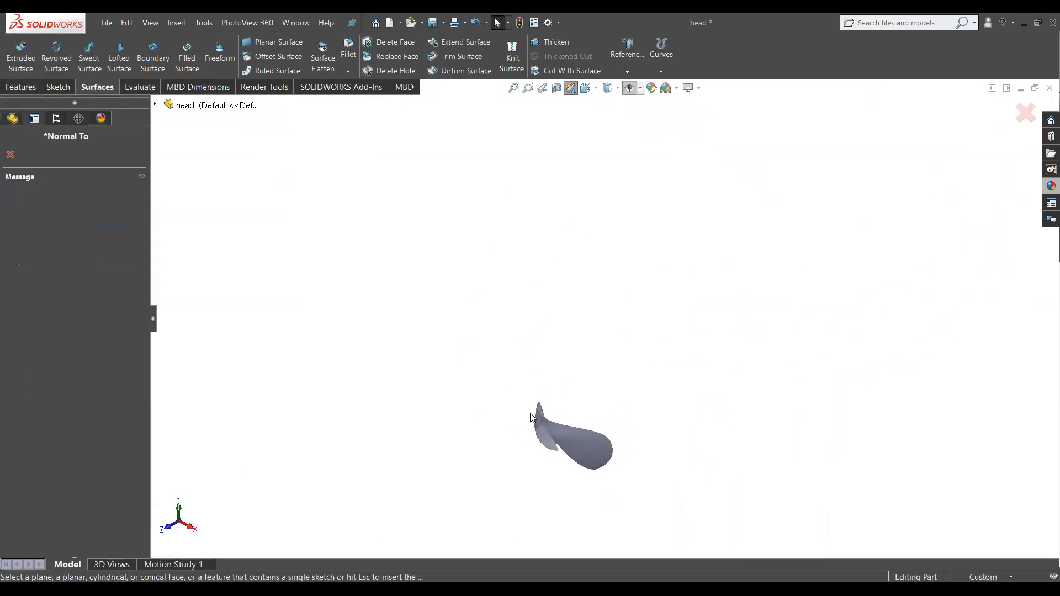
{"action": "key", "text": "space"}
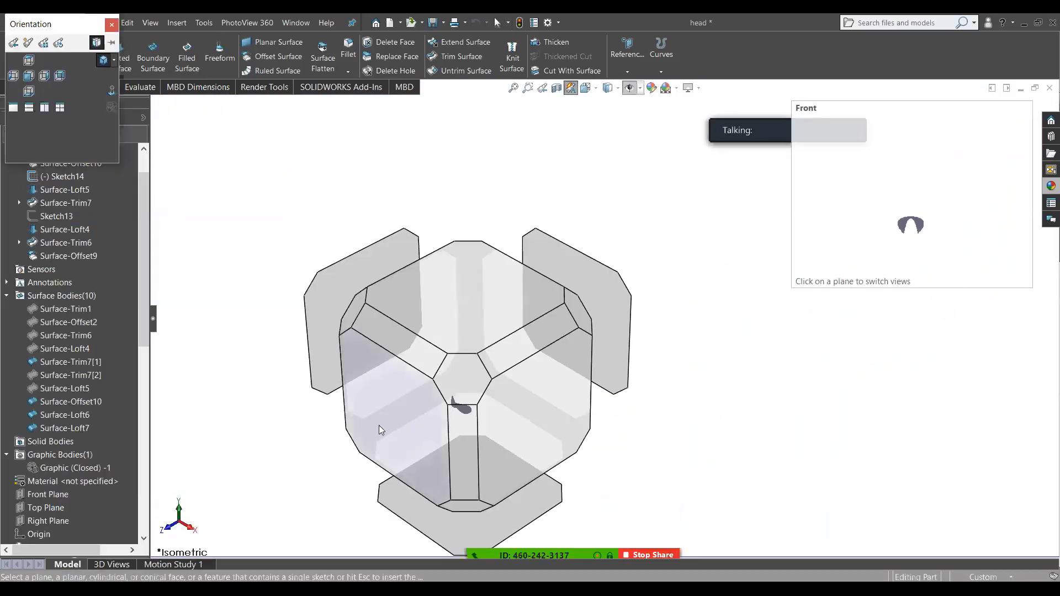
{"action": "left_click", "coordinate": [379, 425]}
{"action": "scroll", "coordinate": [513, 381], "scroll_direction": "down", "scroll_amount": 2}
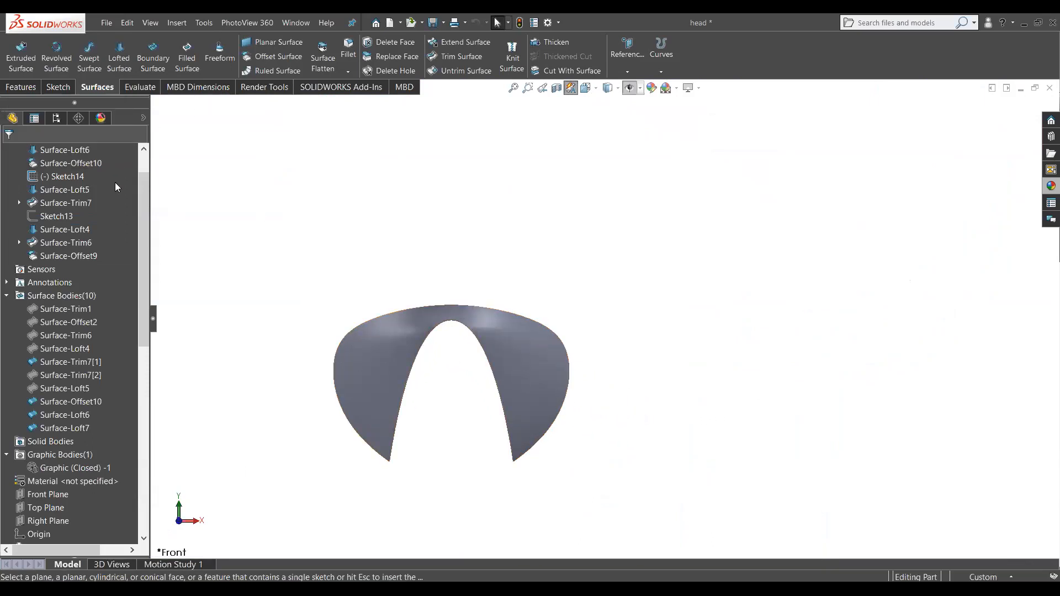
{"action": "left_click_drag", "start_coordinate": [138, 303], "coordinate": [118, 490]}
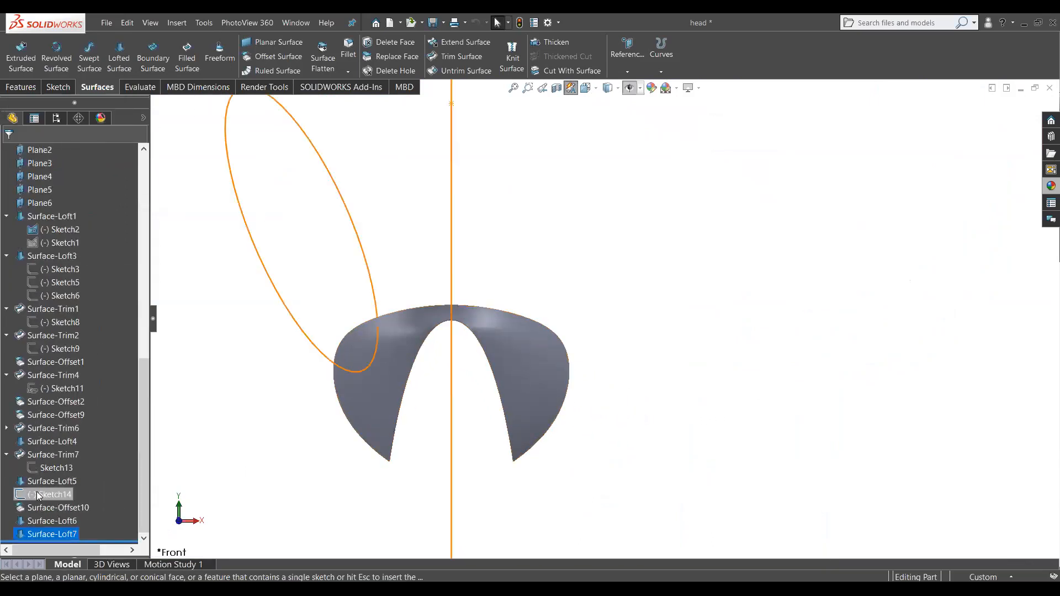
{"action": "left_click", "coordinate": [37, 494]}
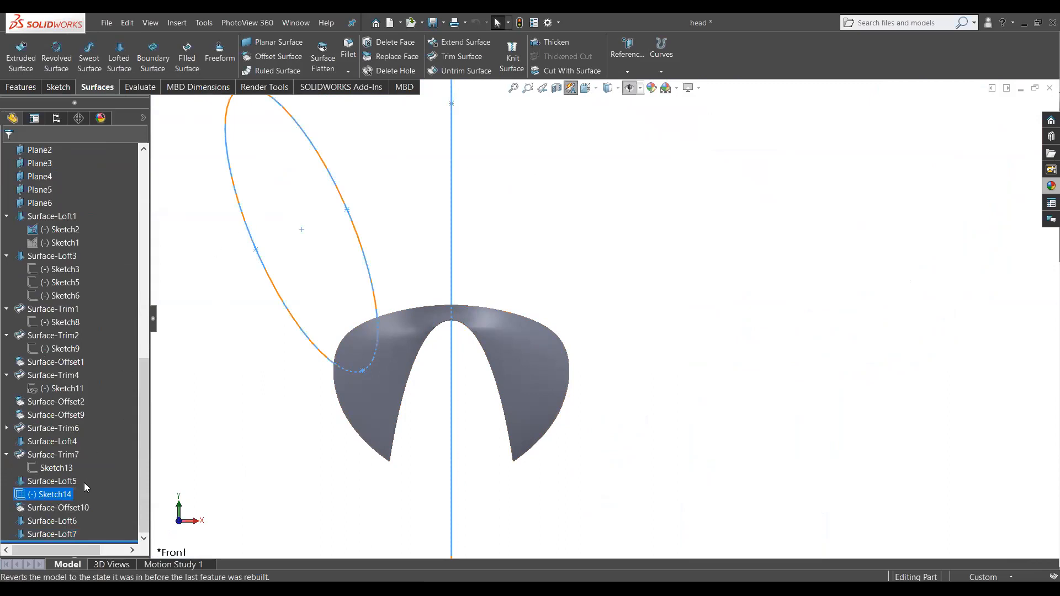
{"action": "right_click", "coordinate": [55, 494]}
{"action": "left_click", "coordinate": [138, 351]}
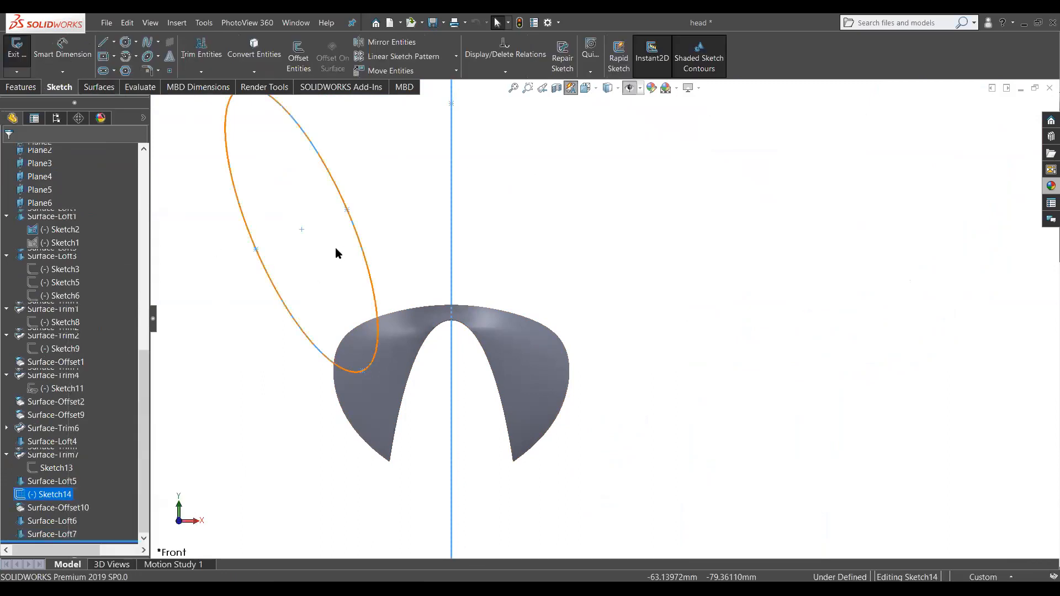
Step: Mirror the cut-out ellipse about the vertical center line, keeping the original as a copy
{"action": "left_click", "coordinate": [390, 43]}
{"action": "left_click", "coordinate": [112, 318]}
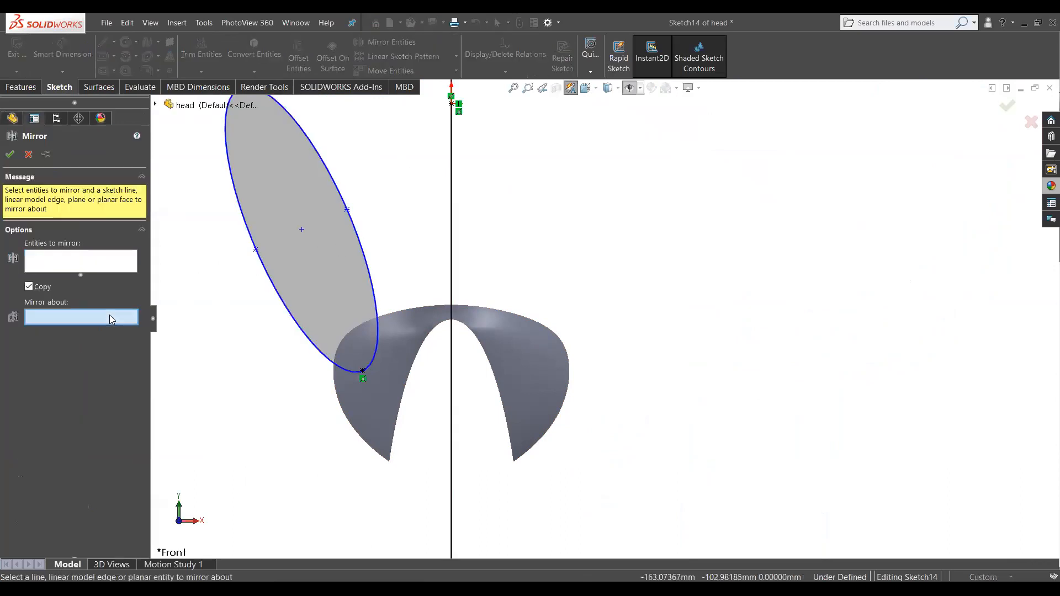
{"action": "left_click", "coordinate": [128, 272]}
{"action": "left_click", "coordinate": [256, 249]}
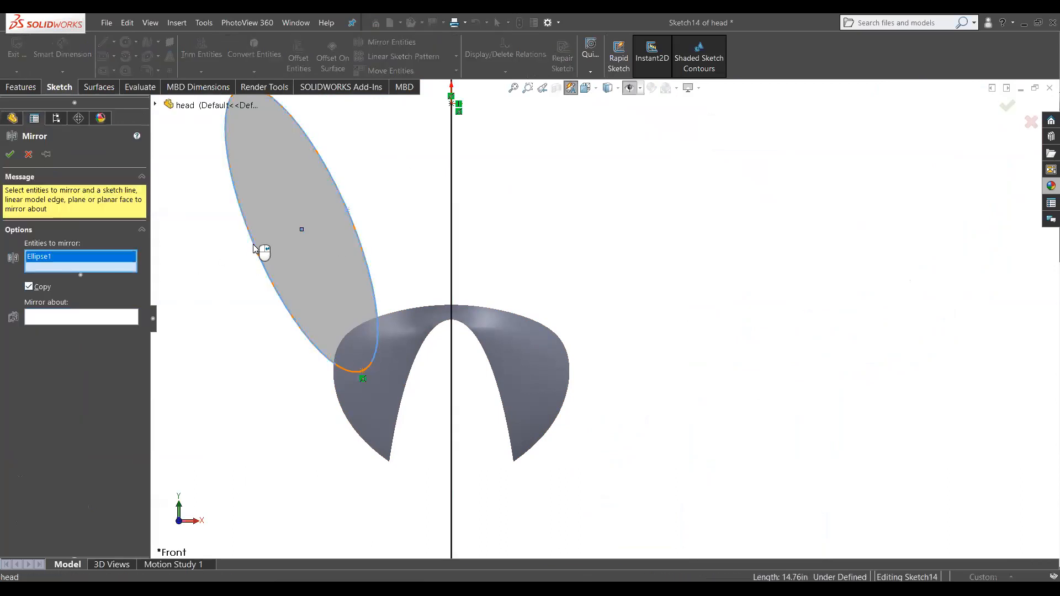
{"action": "left_click", "coordinate": [138, 318]}
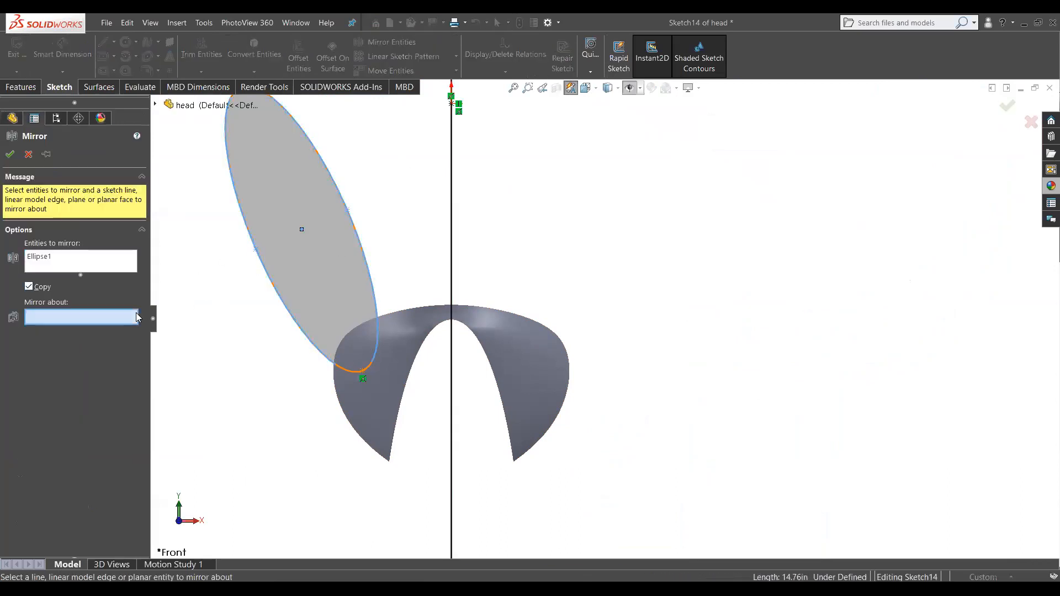
{"action": "left_click", "coordinate": [452, 253]}
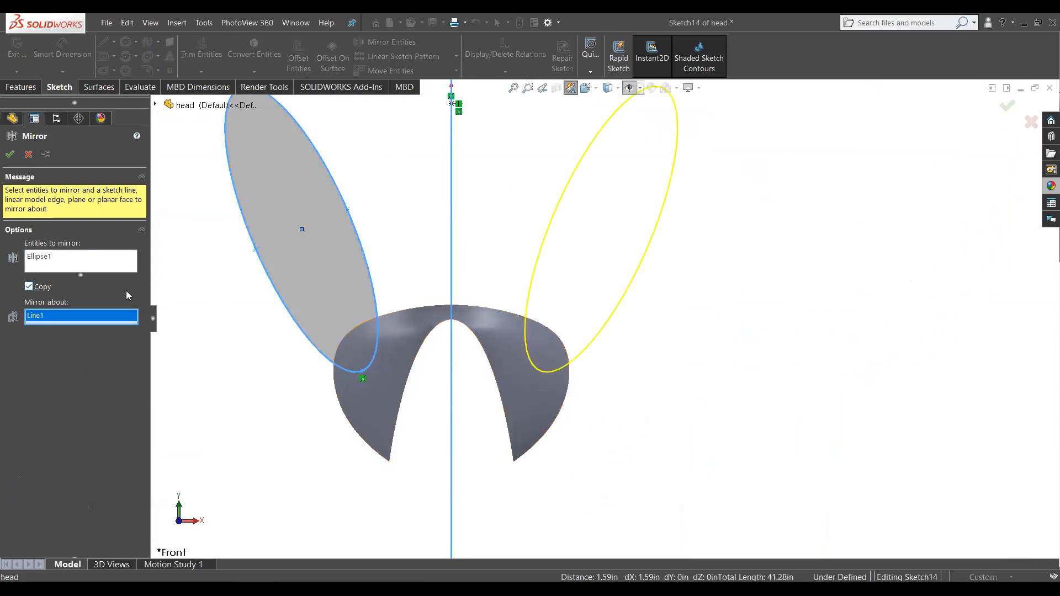
{"action": "middle_click_drag", "start_coordinate": [301, 332], "coordinate": [286, 342]}
{"action": "key", "text": "space"}
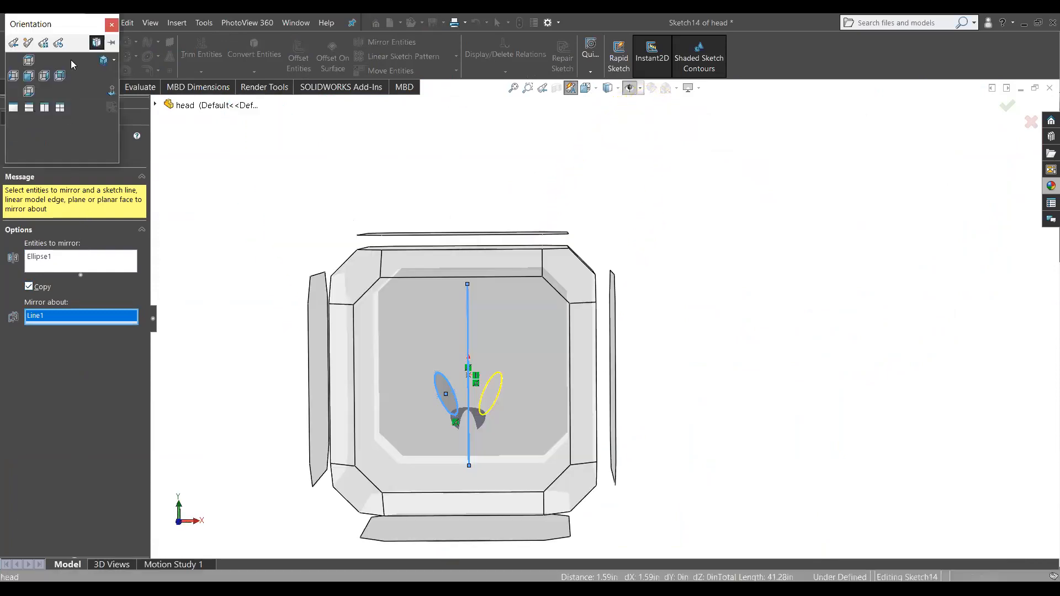
{"action": "left_click", "coordinate": [112, 25]}
{"action": "left_click", "coordinate": [8, 150]}
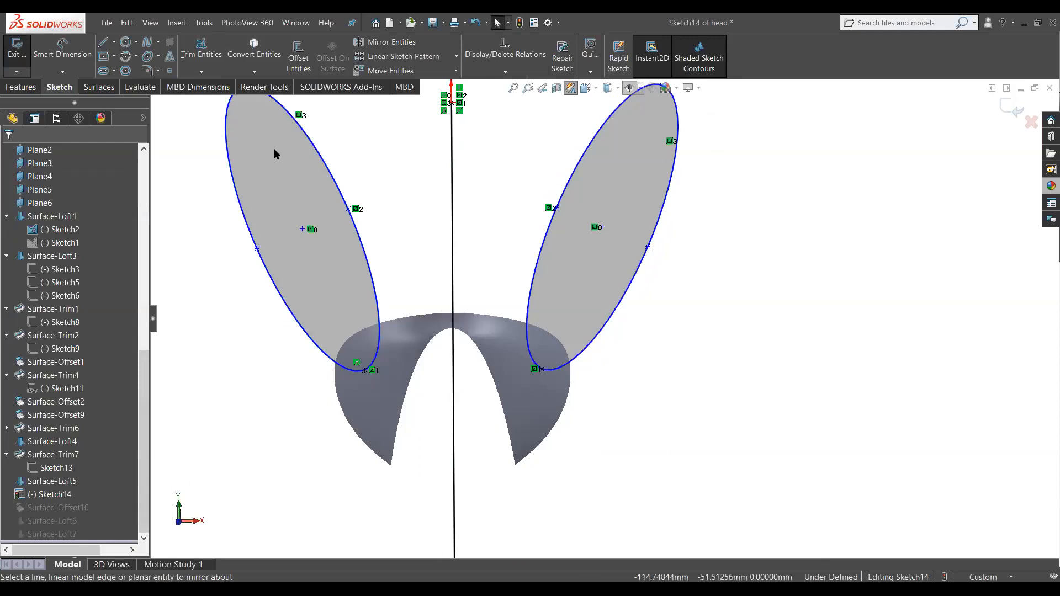
Step: Change the vertical center line of the sketch to construction geometry
{"action": "left_click", "coordinate": [452, 249]}
{"action": "left_click", "coordinate": [30, 363]}
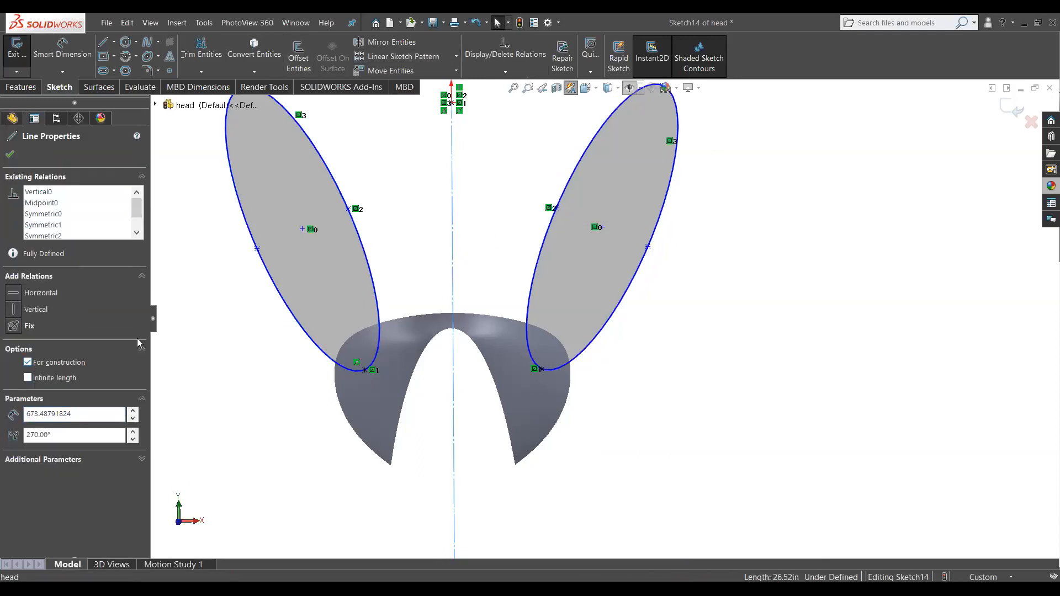
{"action": "left_click", "coordinate": [9, 153]}
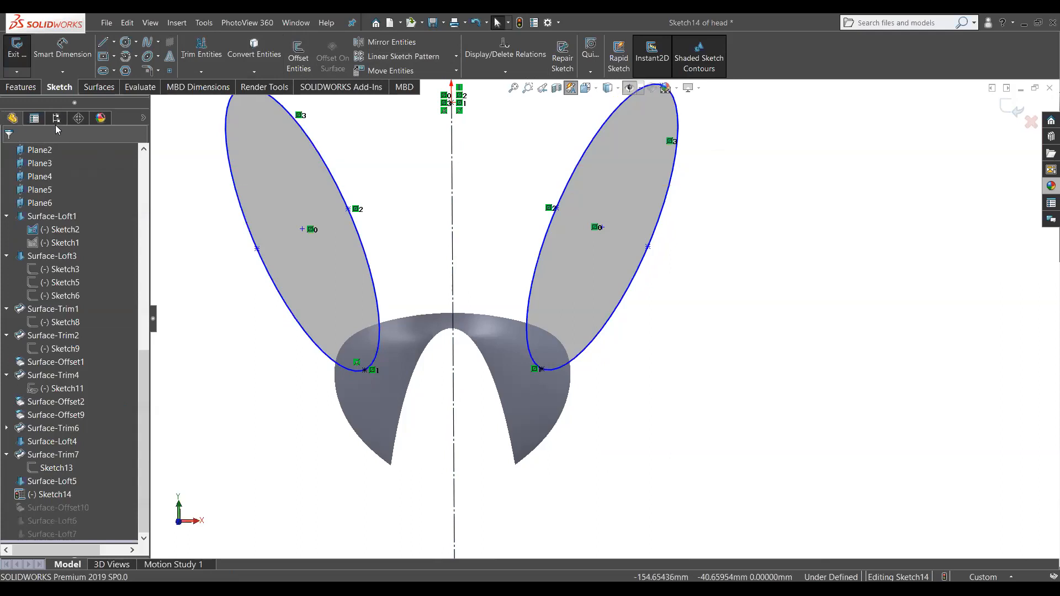
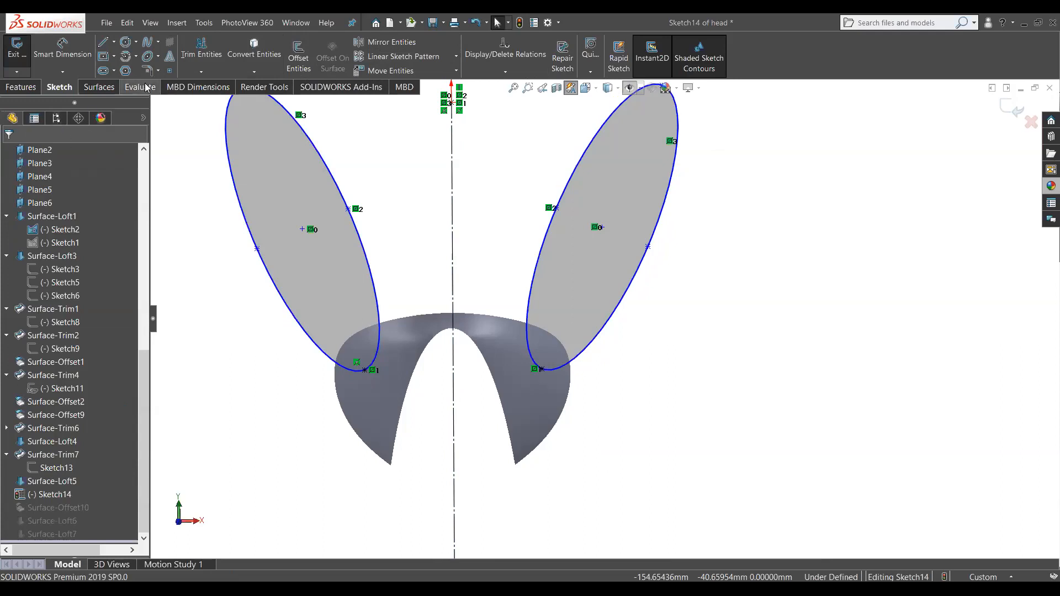
Step: Trim with Sketch14, removing selections, and mark the two areas of Surface-Trim7 inside the ellipses for removal
{"action": "left_click", "coordinate": [98, 87]}
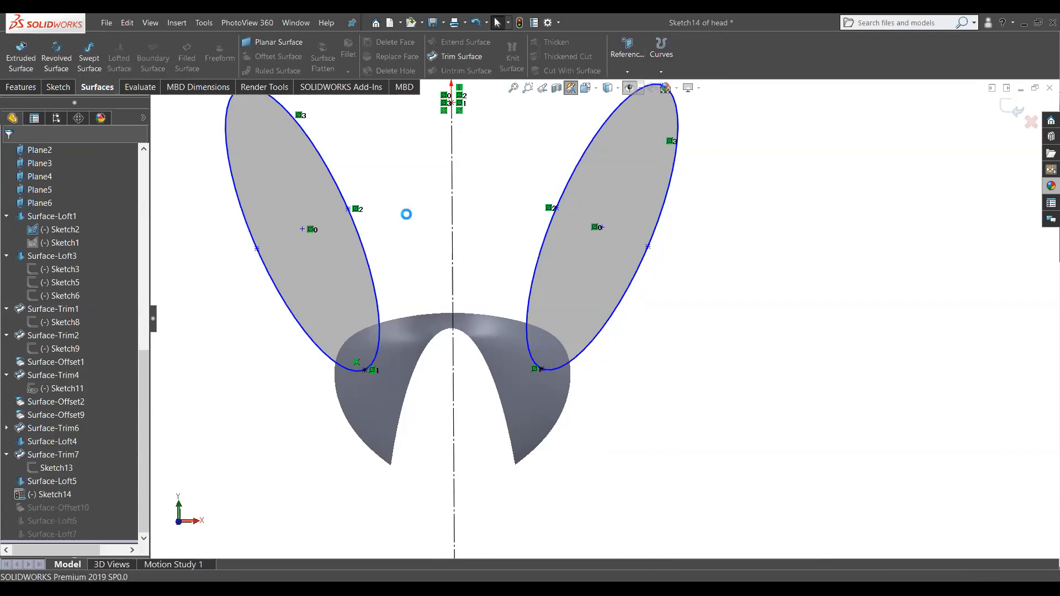
{"action": "left_click", "coordinate": [354, 352]}
{"action": "left_click", "coordinate": [548, 356]}
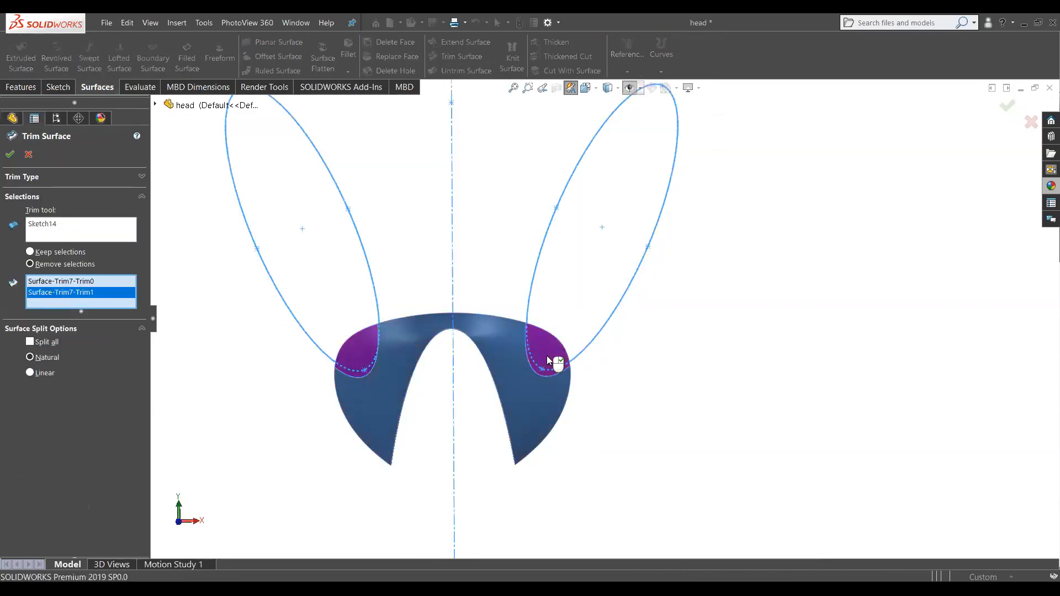
{"action": "scroll", "coordinate": [355, 366], "scroll_direction": "down", "scroll_amount": 3}
{"action": "middle_click_drag", "start_coordinate": [355, 366], "coordinate": [581, 412]}
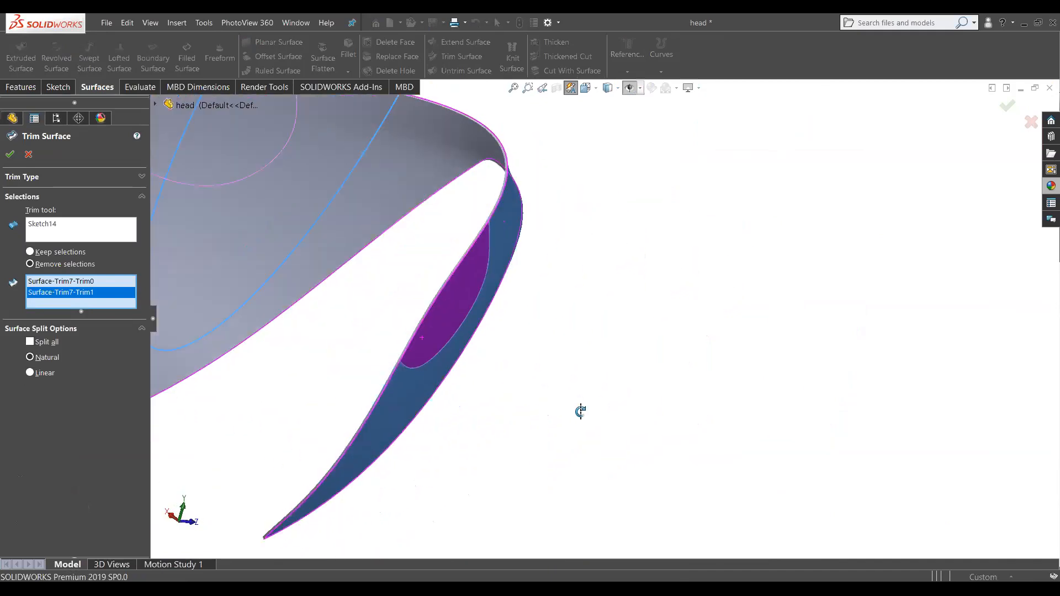
Step: Add the perimeter loft strip and the offset surface area inside one ellipse to the trim's pieces to remove
{"action": "scroll", "coordinate": [435, 315], "scroll_direction": "down", "scroll_amount": 3}
{"action": "left_click", "coordinate": [486, 362]}
{"action": "middle_click_drag", "start_coordinate": [486, 363], "coordinate": [544, 356]}
{"action": "left_click", "coordinate": [457, 379]}
{"action": "scroll", "coordinate": [457, 379], "scroll_direction": "up", "scroll_amount": 7}
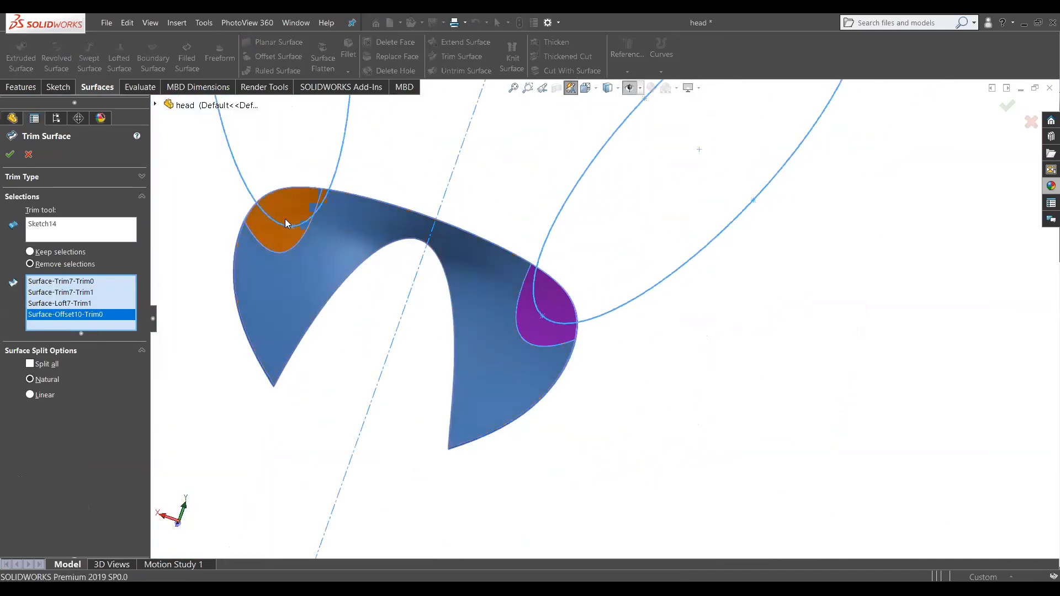
Step: Add the offset surface area and perimeter loft strip inside the other ellipse, and apply the trim
{"action": "left_click", "coordinate": [286, 223]}
{"action": "middle_click_drag", "start_coordinate": [300, 221], "coordinate": [343, 241]}
{"action": "scroll", "coordinate": [379, 217], "scroll_direction": "down", "scroll_amount": 6}
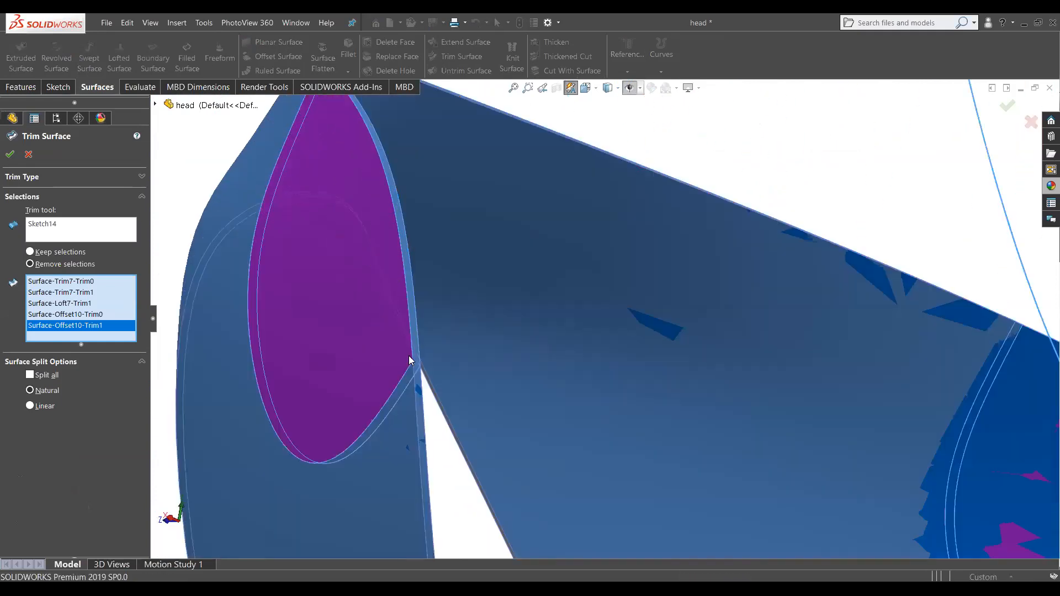
{"action": "left_click", "coordinate": [418, 361]}
{"action": "scroll", "coordinate": [372, 272], "scroll_direction": "down", "scroll_amount": 6}
{"action": "middle_click_drag", "start_coordinate": [465, 314], "coordinate": [455, 246]}
{"action": "scroll", "coordinate": [431, 280], "scroll_direction": "up", "scroll_amount": 5}
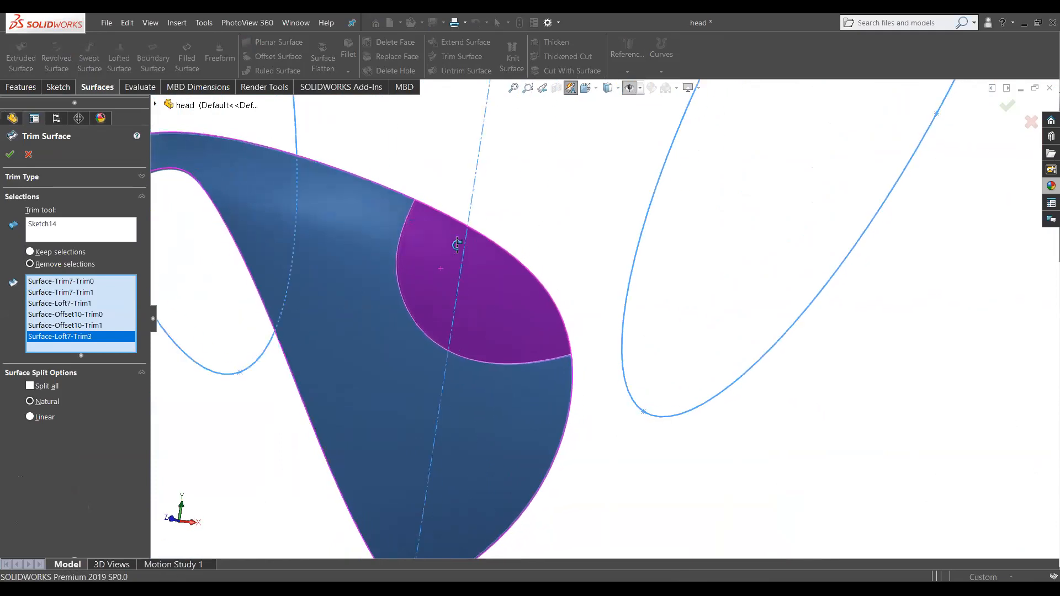
{"action": "key", "text": "ctrl+1"}
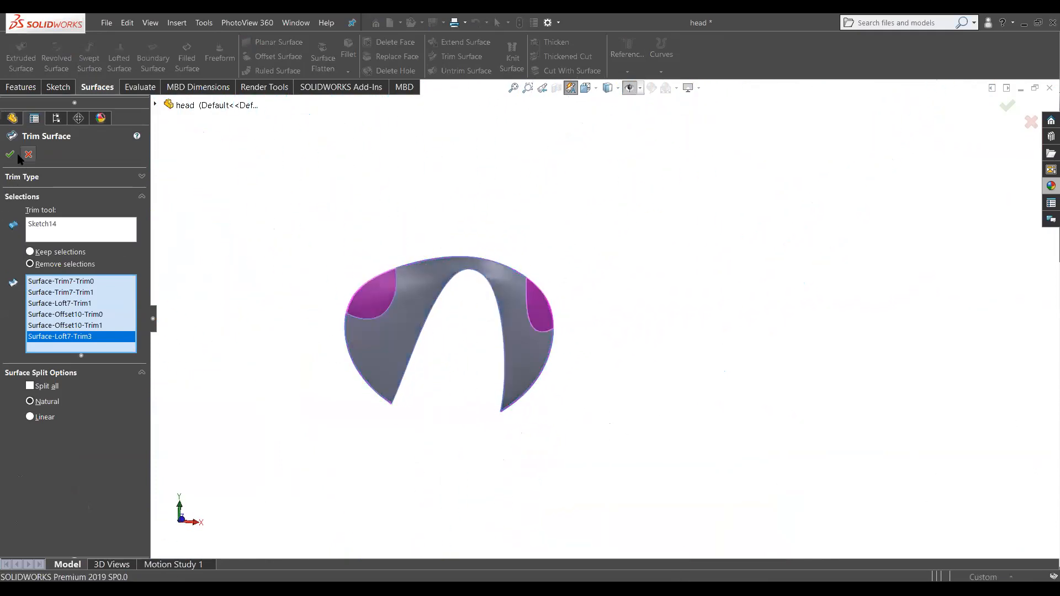
{"action": "key", "text": "Return"}
Step: Display the trimmed front shell shaded with edges at the side cut-out
{"action": "middle_click_drag", "start_coordinate": [328, 215], "coordinate": [274, 208]}
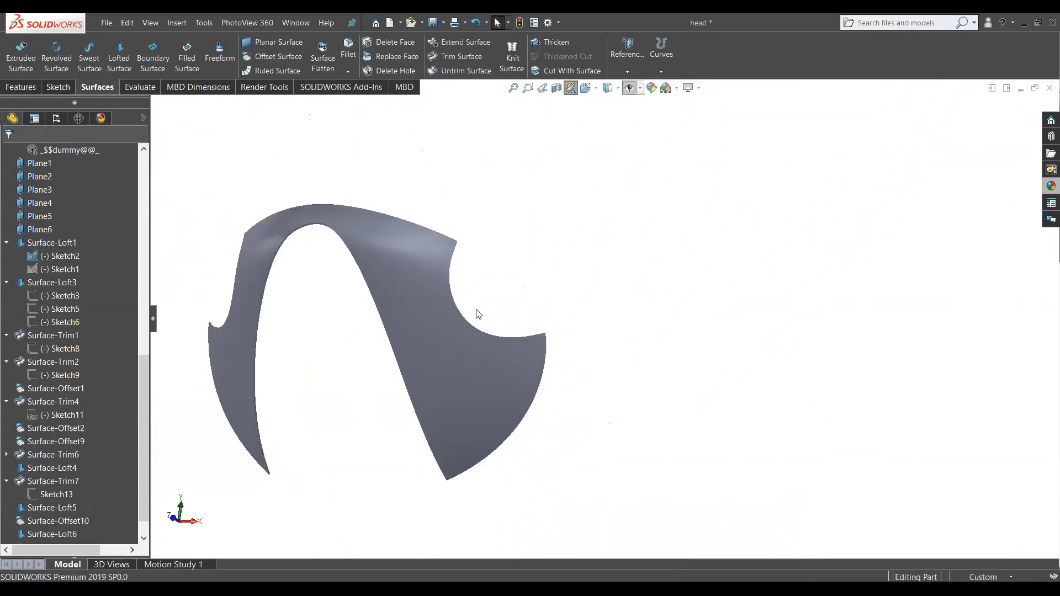
{"action": "mouse_move", "coordinate": [475, 312]}
{"action": "middle_mouse_down"}
{"action": "mouse_move", "coordinate": [359, 331]}
{"action": "mouse_move", "coordinate": [468, 236]}
{"action": "middle_mouse_up"}
{"action": "scroll", "coordinate": [469, 236], "scroll_direction": "down", "scroll_amount": 5}
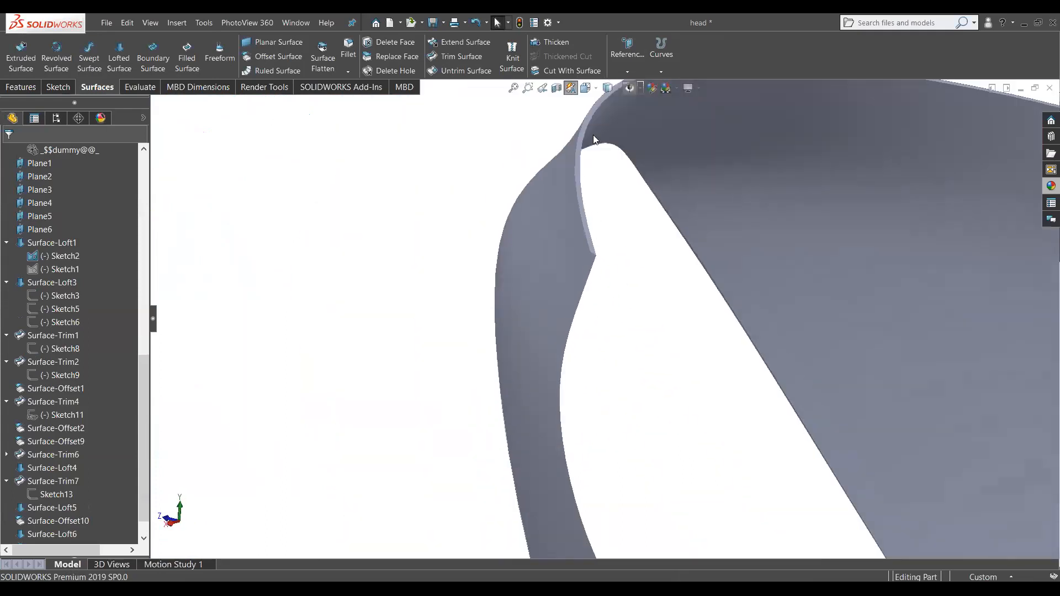
{"action": "left_click", "coordinate": [608, 89]}
{"action": "left_click", "coordinate": [608, 104]}
{"action": "scroll", "coordinate": [432, 220], "scroll_direction": "down", "scroll_amount": 3}
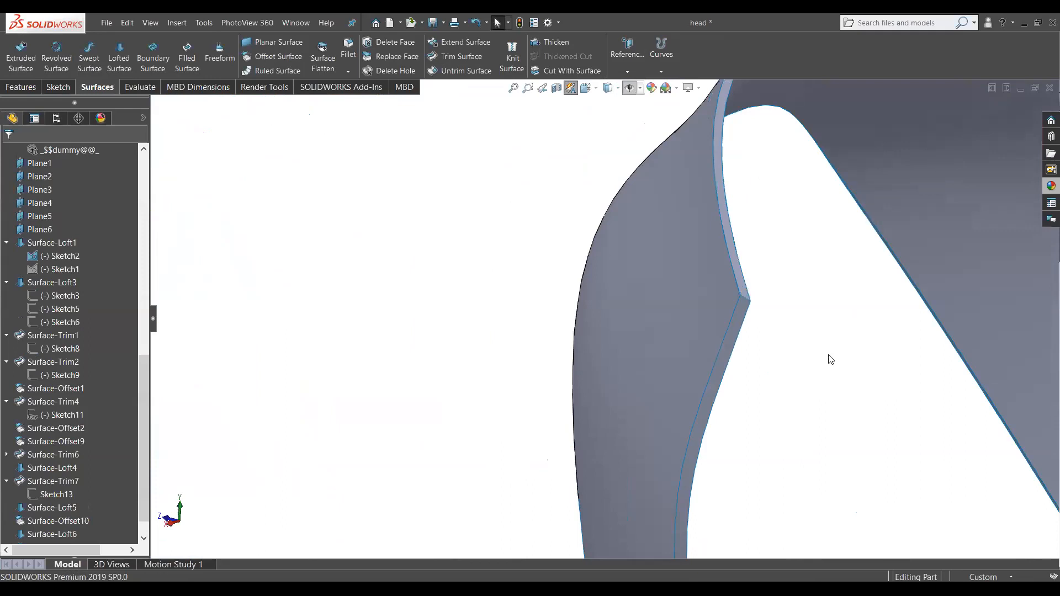
Step: Loft a surface between the inner and outer edges of one side cut-out to close the shell's gap
{"action": "middle_click_drag", "start_coordinate": [686, 268], "coordinate": [801, 299]}
{"action": "scroll", "coordinate": [807, 331], "scroll_direction": "down", "scroll_amount": 6}
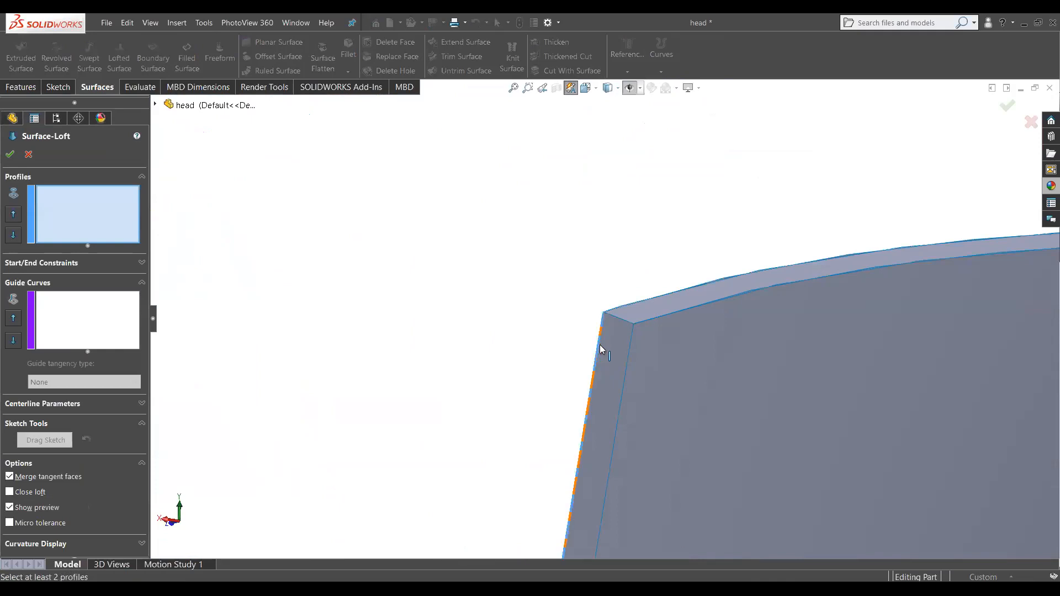
{"action": "left_click", "coordinate": [599, 342]}
{"action": "left_click", "coordinate": [629, 359]}
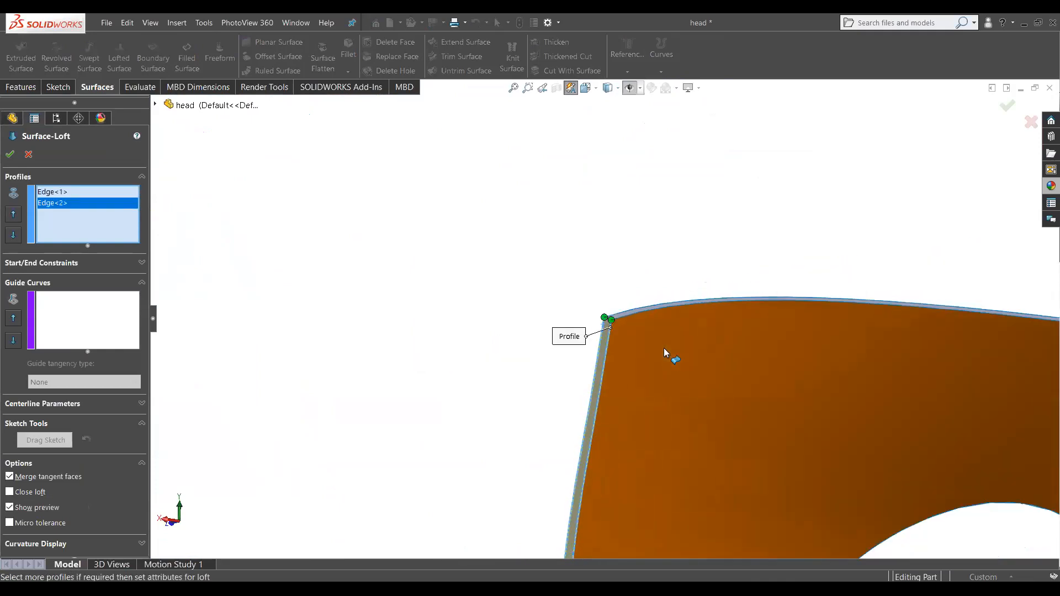
{"action": "scroll", "coordinate": [670, 353], "scroll_direction": "up", "scroll_amount": 4}
{"action": "scroll", "coordinate": [823, 386], "scroll_direction": "down", "scroll_amount": 6}
{"action": "middle_click_drag", "start_coordinate": [705, 326], "coordinate": [670, 350]}
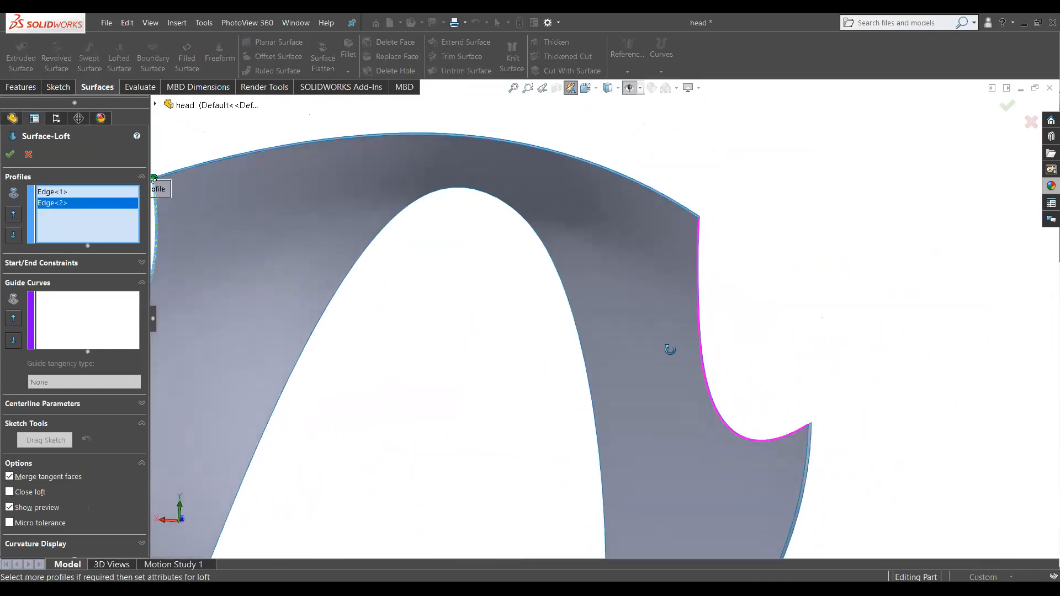
{"action": "key", "text": "Return"}
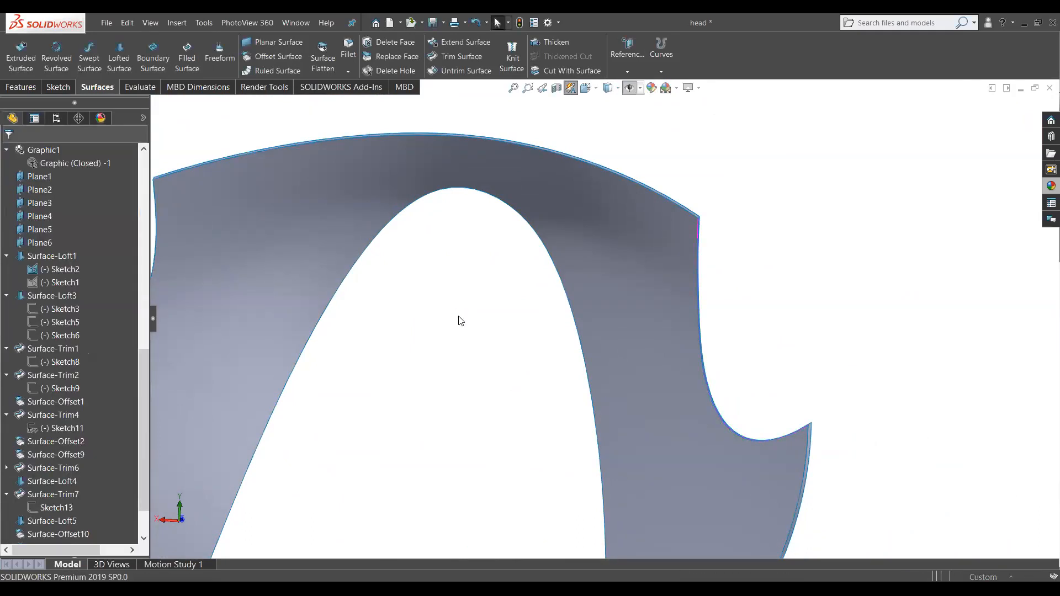
Step: Loft a surface between the inner and outer edges of the opposite side cut-out to close the shell's gap there
{"action": "key", "text": "Return"}
{"action": "right_click", "coordinate": [108, 221]}
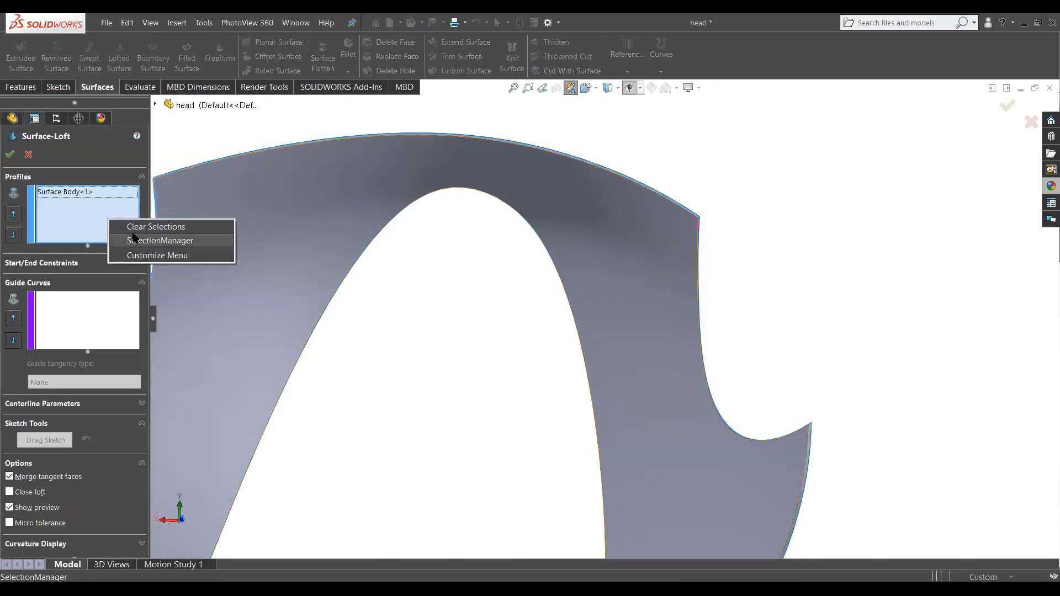
{"action": "left_click", "coordinate": [150, 225]}
{"action": "scroll", "coordinate": [694, 280], "scroll_direction": "down", "scroll_amount": 5}
{"action": "scroll", "coordinate": [661, 199], "scroll_direction": "up", "scroll_amount": 4}
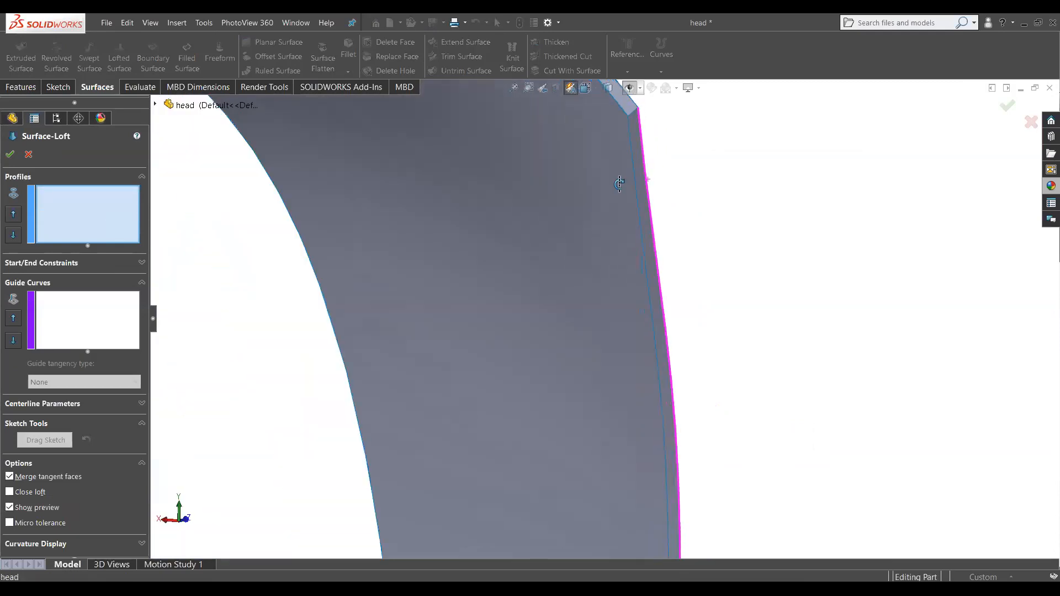
{"action": "left_click", "coordinate": [643, 161]}
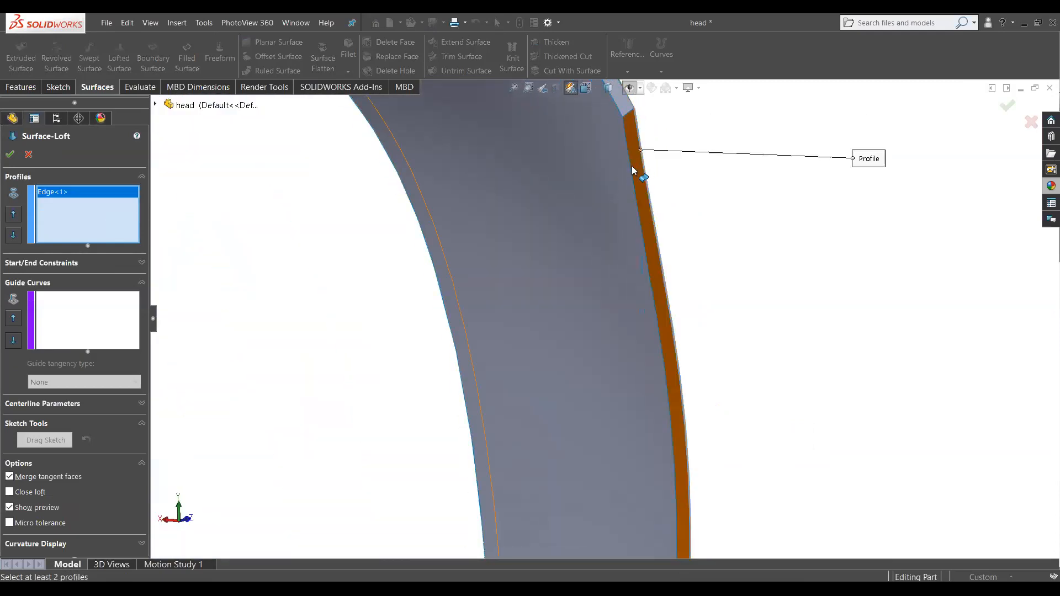
{"action": "left_click", "coordinate": [629, 166]}
{"action": "scroll", "coordinate": [611, 346], "scroll_direction": "up", "scroll_amount": 8}
{"action": "scroll", "coordinate": [613, 453], "scroll_direction": "down", "scroll_amount": 5}
{"action": "middle_click_drag", "start_coordinate": [611, 295], "coordinate": [533, 237]}
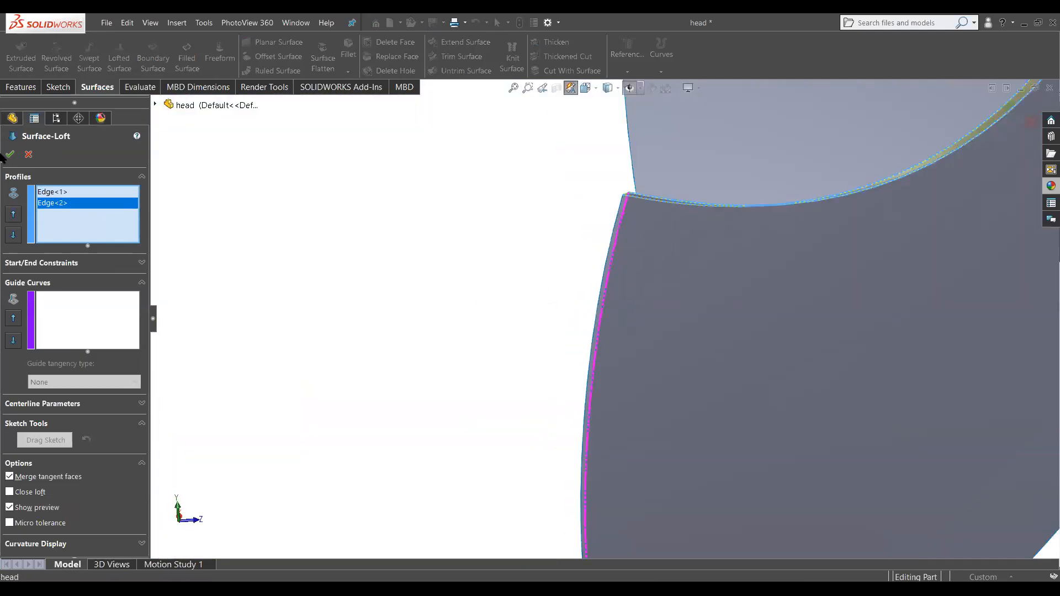
{"action": "left_click", "coordinate": [10, 155]}
Step: Knit all the visible front shell surfaces, including the side cut-out lofts, with merged entities
{"action": "scroll", "coordinate": [660, 265], "scroll_direction": "up", "scroll_amount": 10}
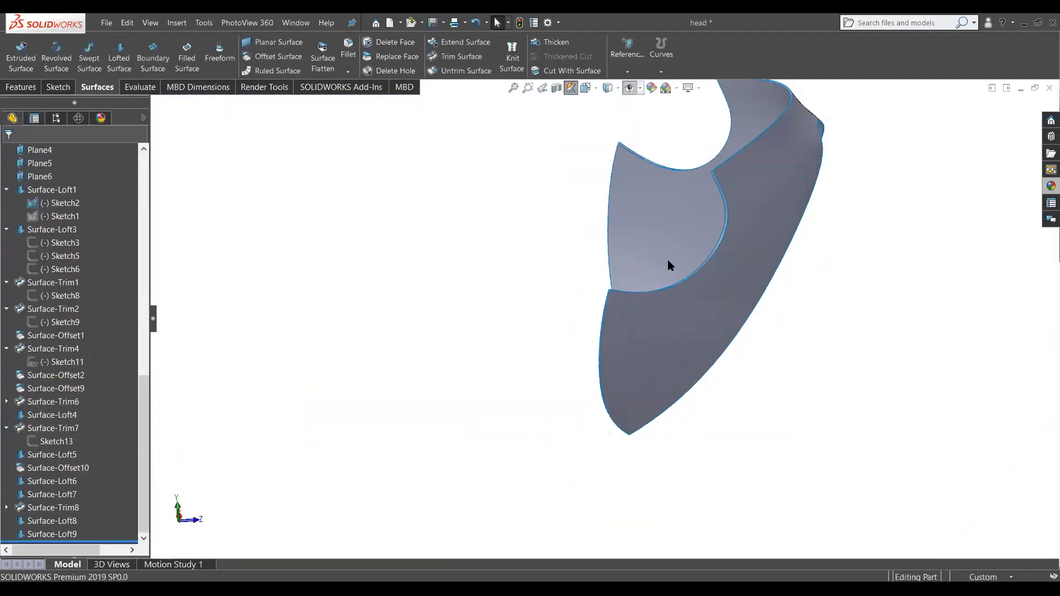
{"action": "middle_click_drag", "start_coordinate": [705, 256], "coordinate": [582, 225]}
{"action": "middle_click_drag", "start_coordinate": [657, 282], "coordinate": [717, 386]}
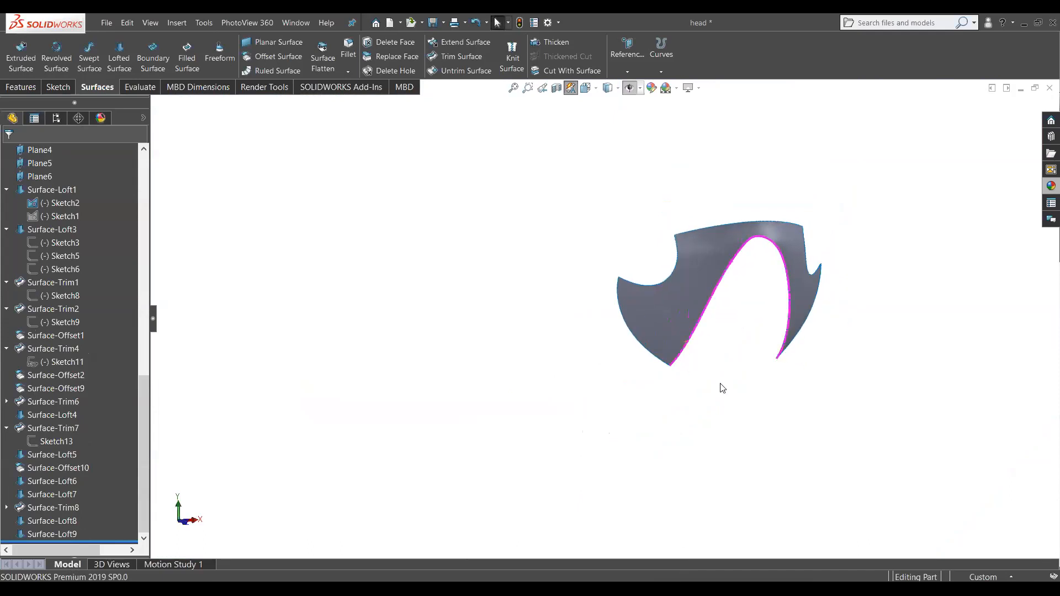
{"action": "left_click", "coordinate": [512, 57]}
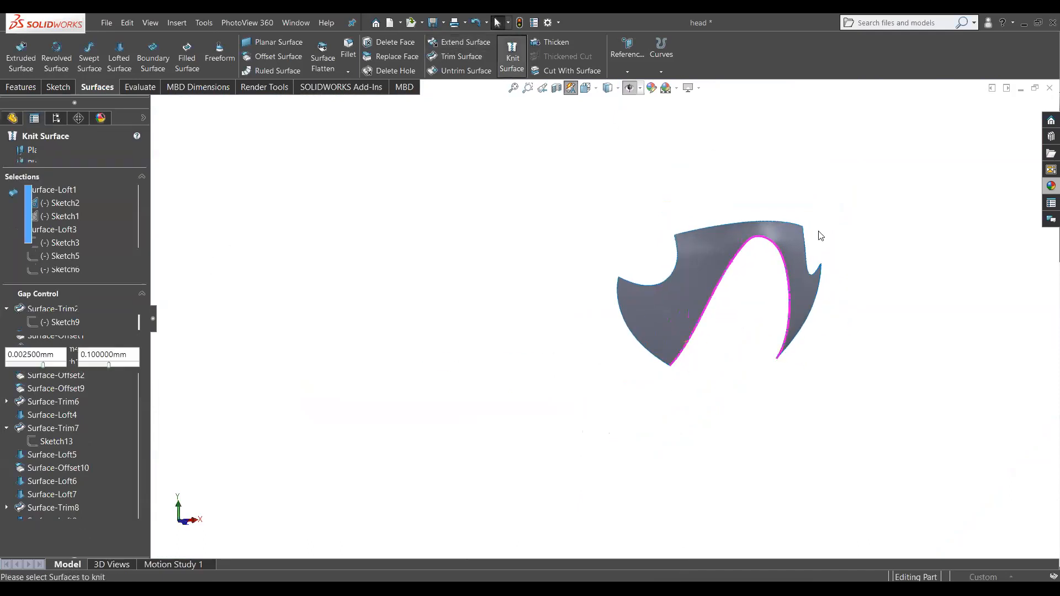
{"action": "left_click_drag", "start_coordinate": [877, 207], "coordinate": [602, 406]}
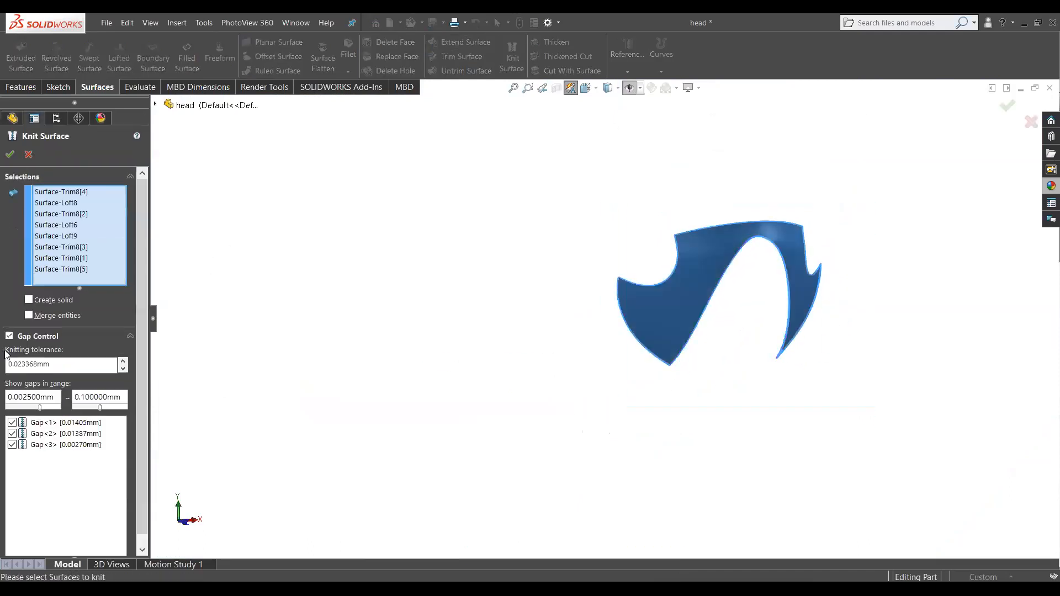
{"action": "left_click", "coordinate": [30, 315]}
{"action": "left_click", "coordinate": [10, 155]}
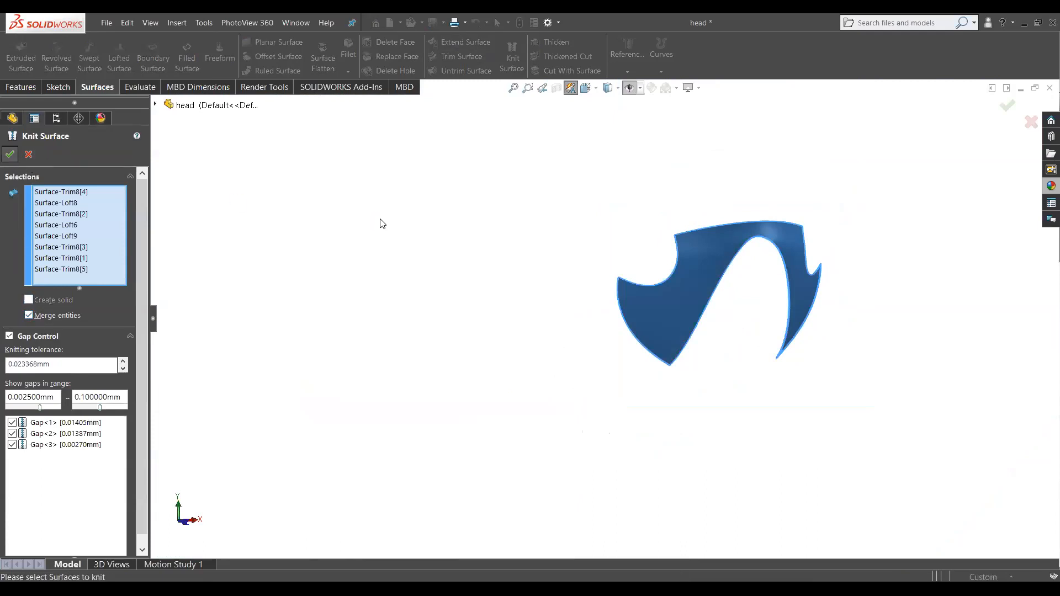
Step: Try to fillet the lower corner edge of one side cut-out with a 5 mm radius and no preview
{"action": "middle_click_drag", "start_coordinate": [695, 248], "coordinate": [684, 277]}
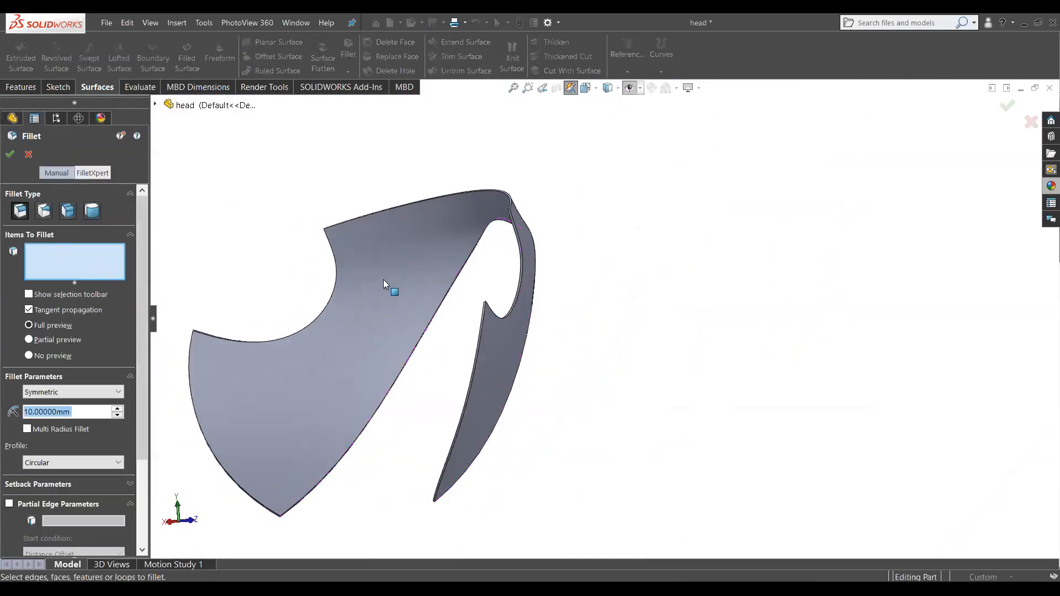
{"action": "scroll", "coordinate": [710, 366], "scroll_direction": "down", "scroll_amount": 8}
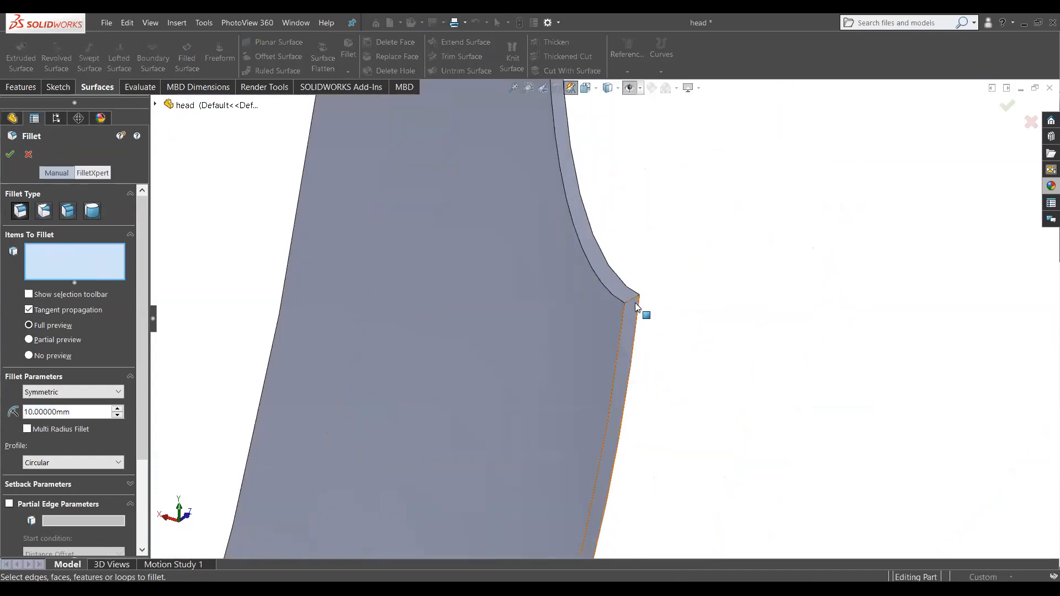
{"action": "left_click", "coordinate": [637, 303]}
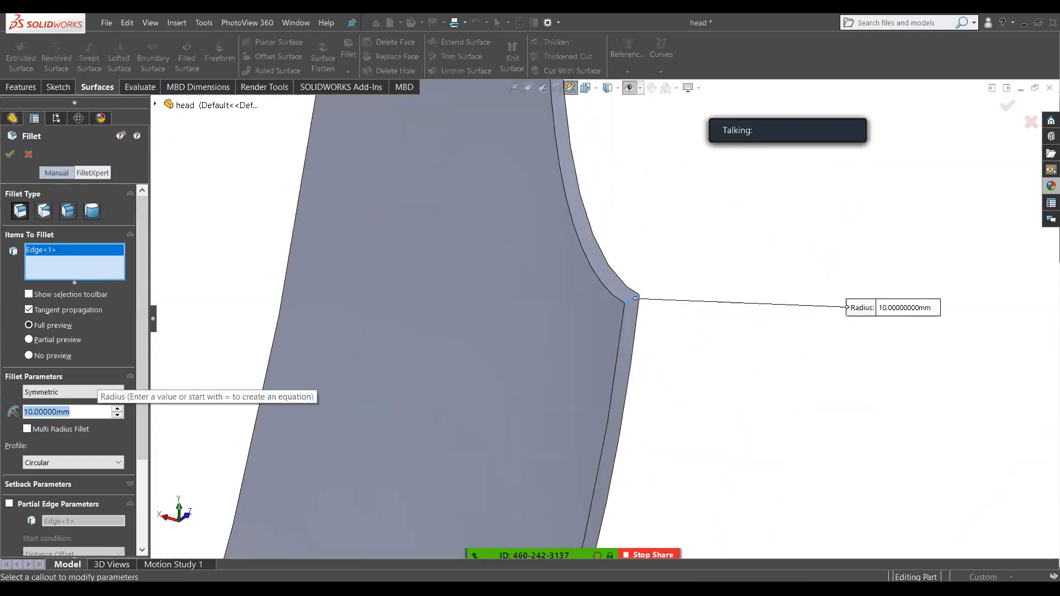
{"action": "type", "text": "5"}
{"action": "left_click", "coordinate": [121, 358]}
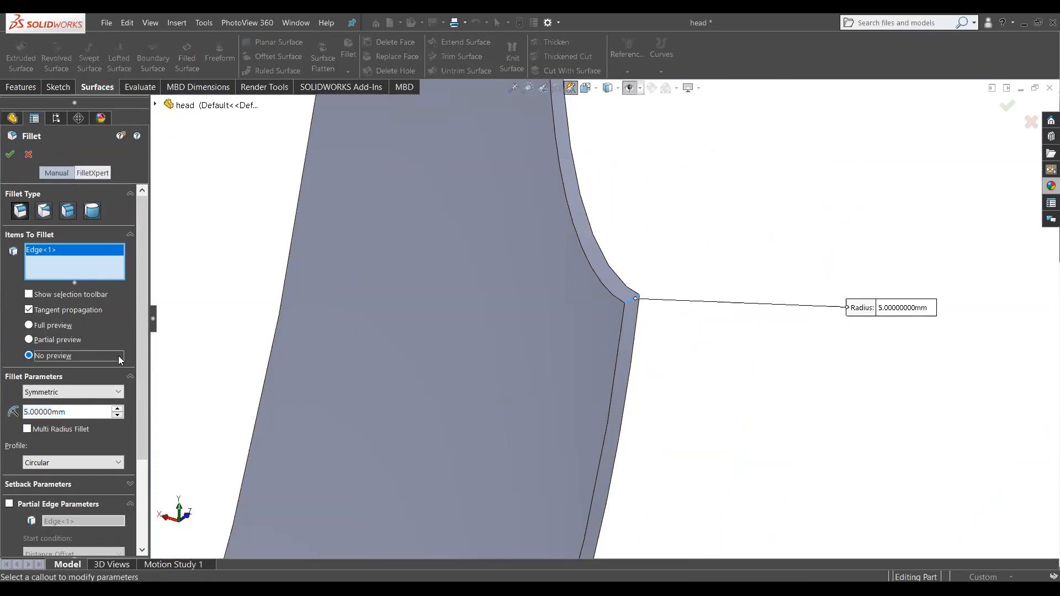
{"action": "left_click", "coordinate": [10, 154]}
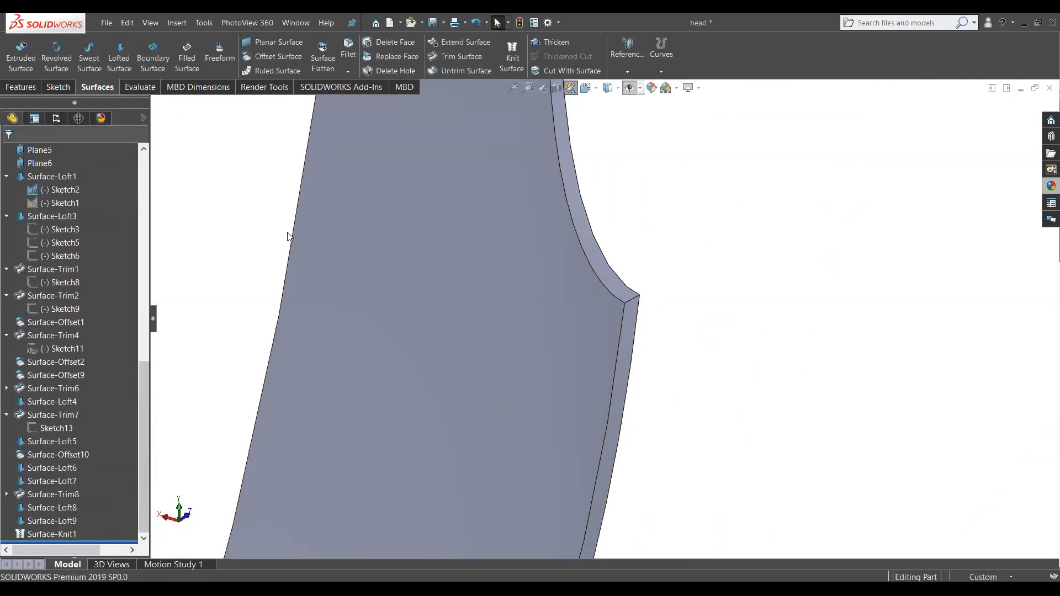
Step: Review the selections and gap settings of the front shell's knit feature
{"action": "right_click", "coordinate": [40, 536]}
{"action": "left_click", "coordinate": [51, 346]}
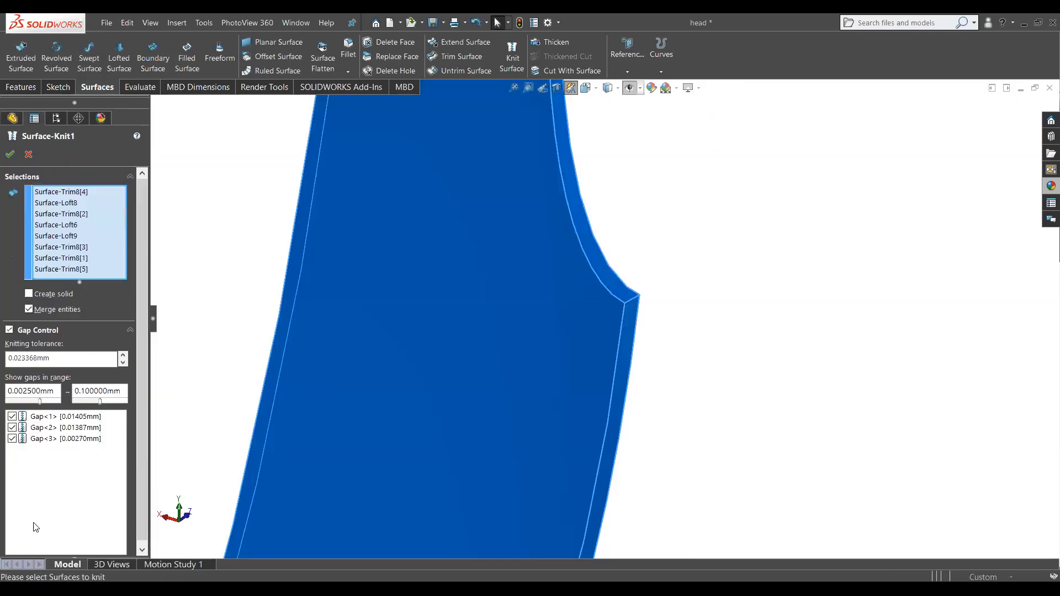
{"action": "left_click", "coordinate": [10, 154]}
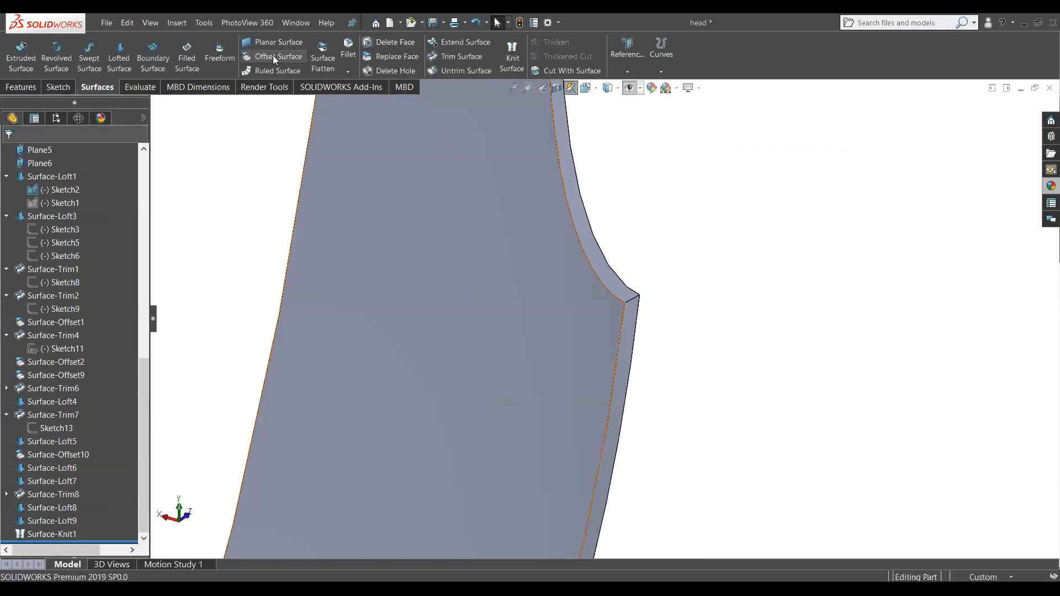
Step: Try filleting the cut-out's lower corner edge at 5 mm with full preview, adjusting the radius to 15 mm
{"action": "left_click", "coordinate": [343, 63]}
{"action": "left_click", "coordinate": [633, 297]}
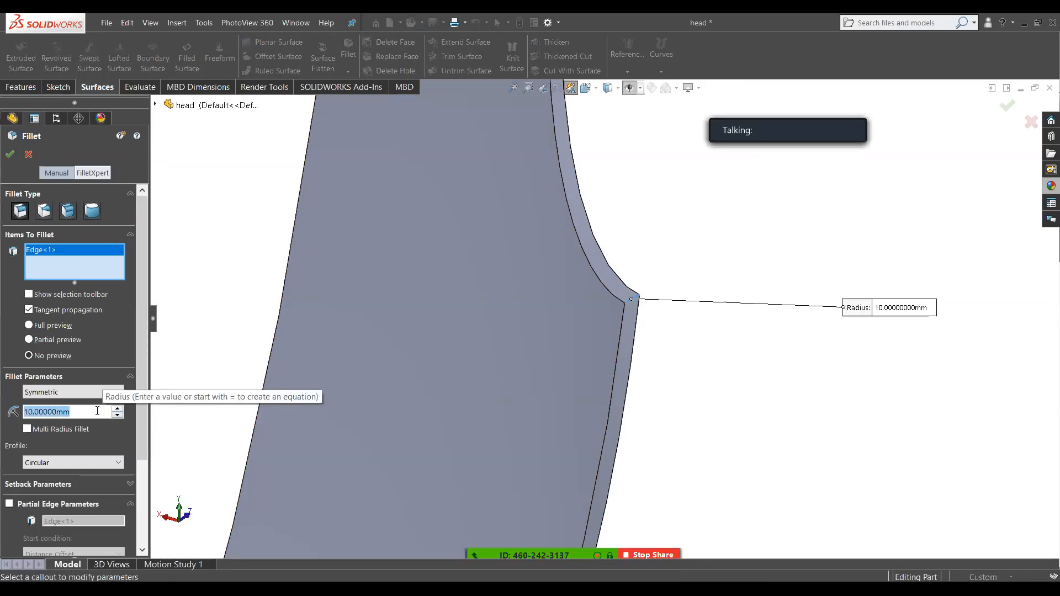
{"action": "type", "text": "5"}
{"action": "key", "text": "Return"}
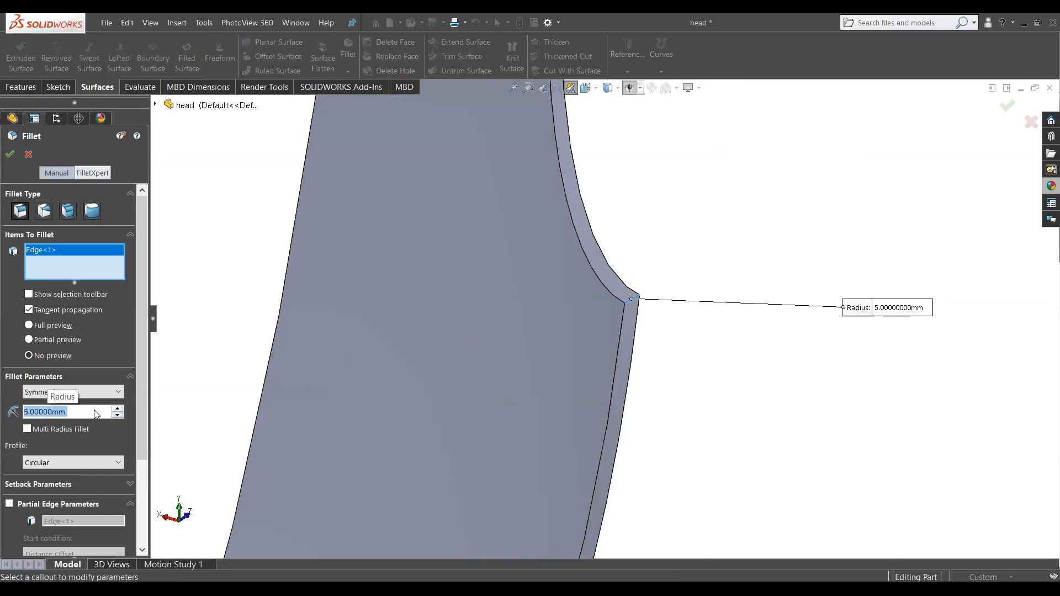
{"action": "left_click", "coordinate": [32, 325]}
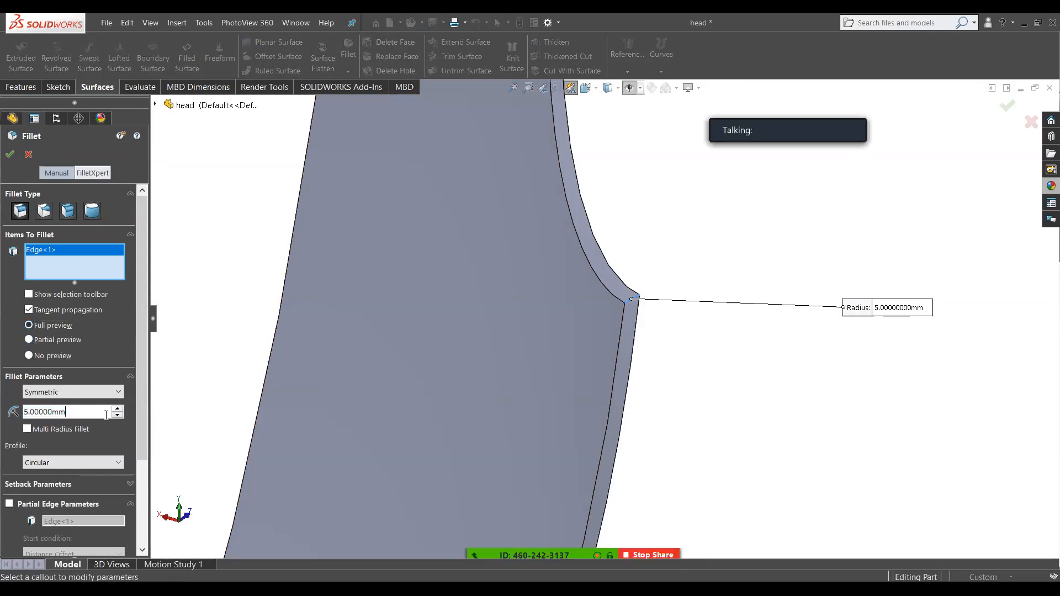
{"action": "left_click", "coordinate": [119, 410]}
{"action": "left_click", "coordinate": [118, 409]}
{"action": "left_click", "coordinate": [117, 410]}
{"action": "left_click", "coordinate": [118, 415]}
{"action": "left_click", "coordinate": [118, 415]}
{"action": "left_click", "coordinate": [118, 415]}
{"action": "left_click", "coordinate": [117, 409]}
Step: Try adding the cut-out's upper corner edge to the 15 mm fillet, and clear the edge selection
{"action": "middle_click_drag", "start_coordinate": [434, 384], "coordinate": [380, 347]}
{"action": "scroll", "coordinate": [359, 326], "scroll_direction": "up", "scroll_amount": 3}
{"action": "scroll", "coordinate": [360, 326], "scroll_direction": "up", "scroll_amount": 5}
{"action": "scroll", "coordinate": [587, 131], "scroll_direction": "down", "scroll_amount": 6}
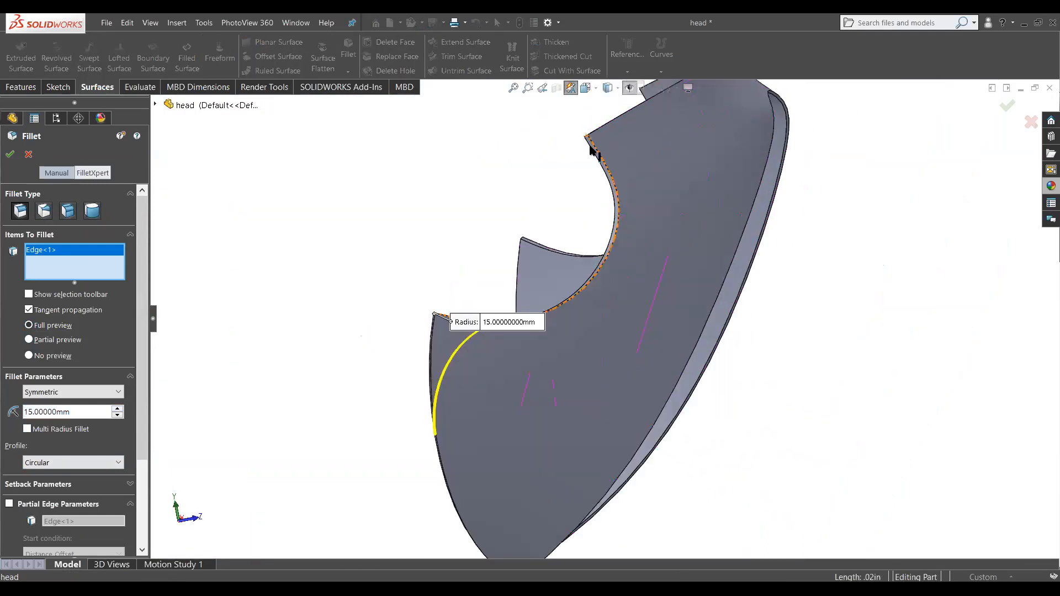
{"action": "middle_click_drag", "start_coordinate": [594, 211], "coordinate": [606, 244]}
{"action": "left_click", "coordinate": [606, 238]}
{"action": "scroll", "coordinate": [690, 359], "scroll_direction": "up", "scroll_amount": 10}
{"action": "middle_click_drag", "start_coordinate": [633, 356], "coordinate": [595, 353]}
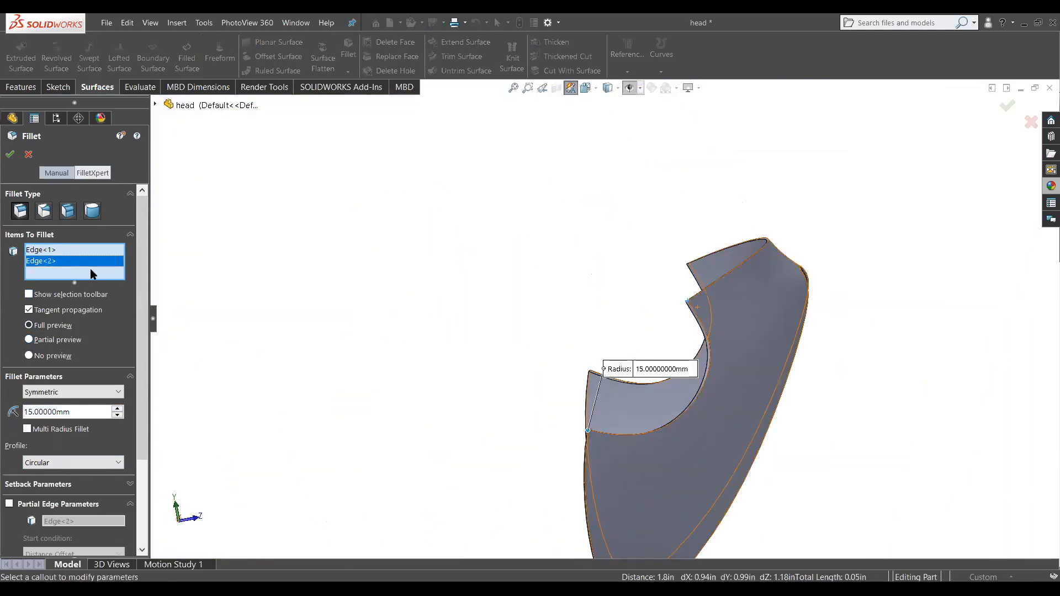
{"action": "right_click", "coordinate": [92, 275]}
{"action": "left_click", "coordinate": [113, 280]}
Step: Try to fillet only the upper corner edge of the side cut-out with a 10 mm radius
{"action": "scroll", "coordinate": [696, 323], "scroll_direction": "down", "scroll_amount": 5}
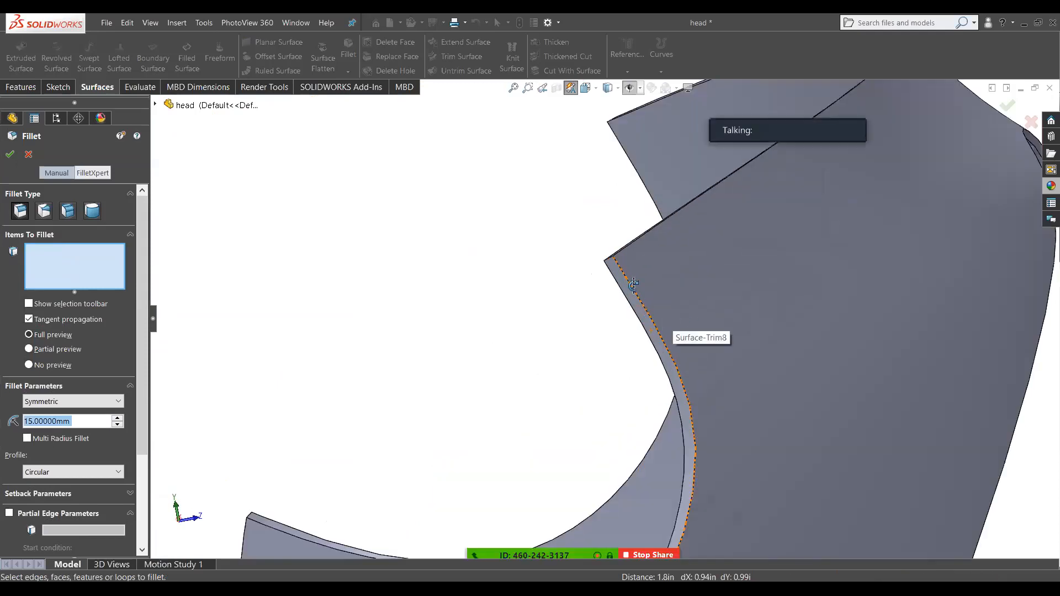
{"action": "middle_click_drag", "start_coordinate": [623, 290], "coordinate": [606, 262]}
{"action": "left_click", "coordinate": [622, 266]}
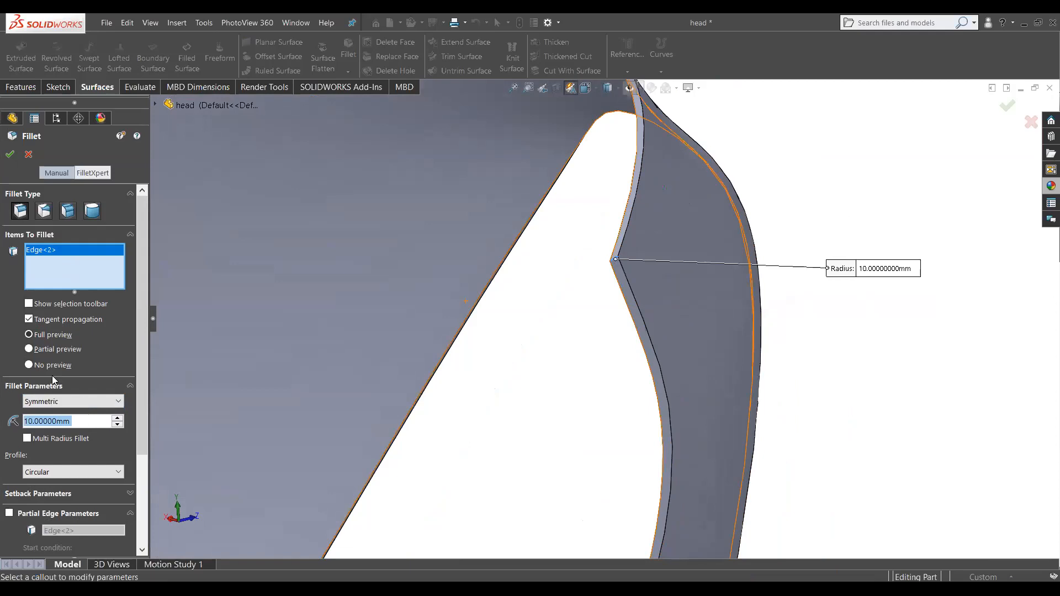
{"action": "type", "text": "10"}
{"action": "key", "text": "Return"}
{"action": "left_click", "coordinate": [39, 335]}
{"action": "left_click", "coordinate": [10, 154]}
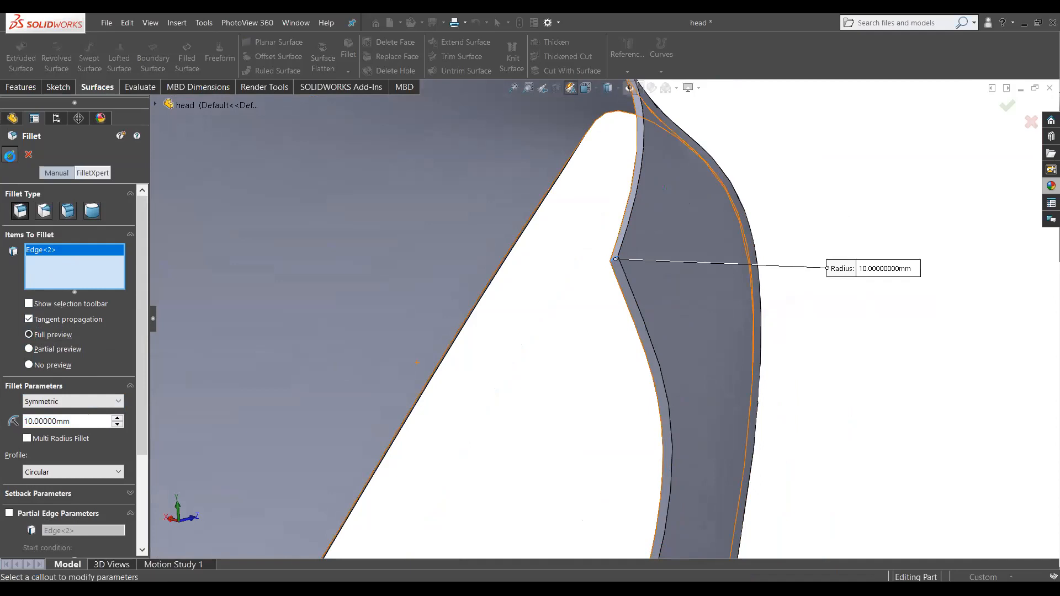
{"action": "left_click", "coordinate": [589, 329]}
{"action": "scroll", "coordinate": [588, 330], "scroll_direction": "up", "scroll_amount": 3}
{"action": "middle_click_drag", "start_coordinate": [587, 330], "coordinate": [524, 332]}
{"action": "scroll", "coordinate": [524, 333], "scroll_direction": "up", "scroll_amount": 4}
{"action": "scroll", "coordinate": [524, 332], "scroll_direction": "down", "scroll_amount": 2}
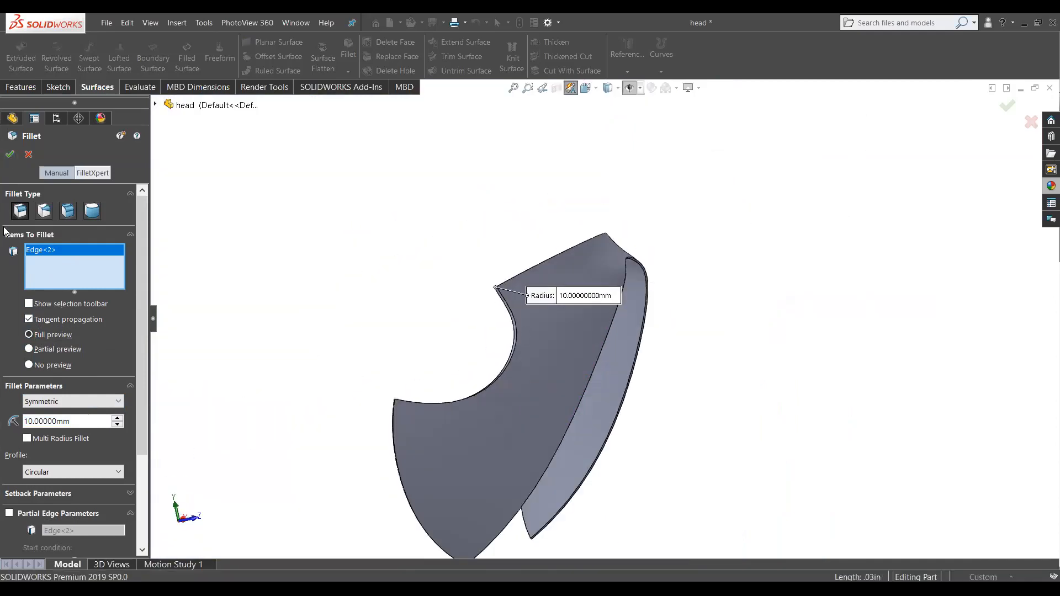
{"action": "left_click", "coordinate": [28, 154]}
Step: Show the hidden surface bodies Surface-Trim6 and Surface-Loft4 beside the front shell
{"action": "middle_click_drag", "start_coordinate": [405, 232], "coordinate": [377, 286]}
{"action": "scroll", "coordinate": [395, 270], "scroll_direction": "up", "scroll_amount": 3}
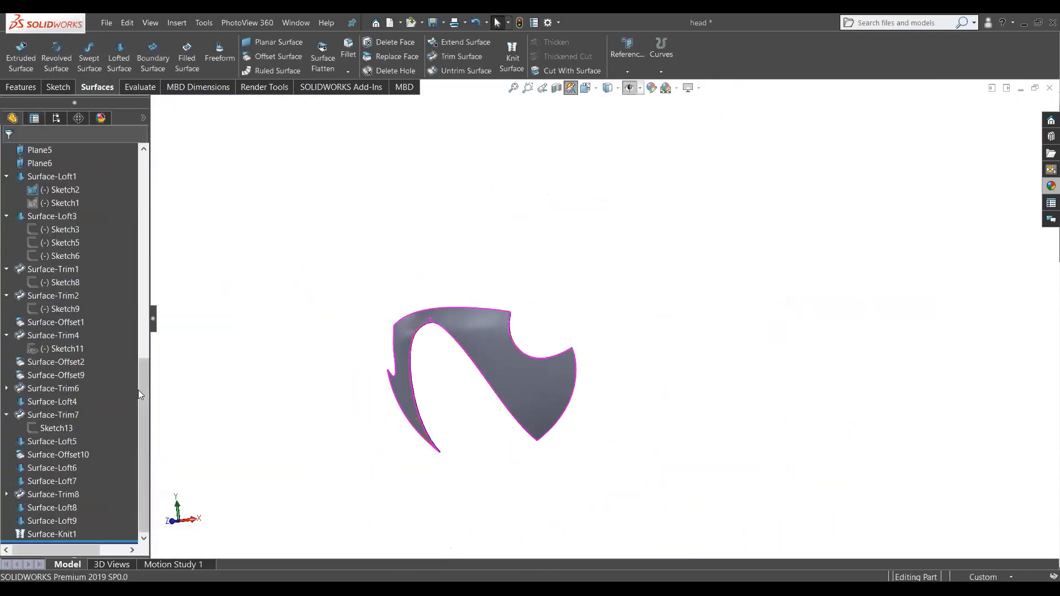
{"action": "left_click_drag", "start_coordinate": [138, 389], "coordinate": [138, 186]}
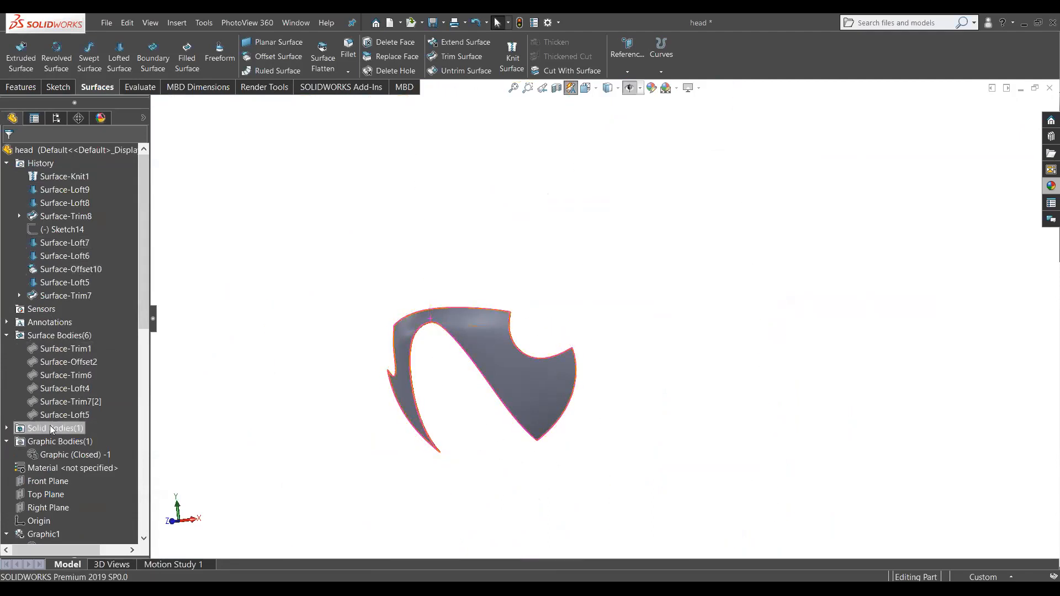
{"action": "left_click", "coordinate": [46, 374]}
{"action": "left_click", "coordinate": [59, 359]}
{"action": "left_click", "coordinate": [214, 374]}
{"action": "left_click", "coordinate": [79, 360]}
{"action": "left_click", "coordinate": [83, 387]}
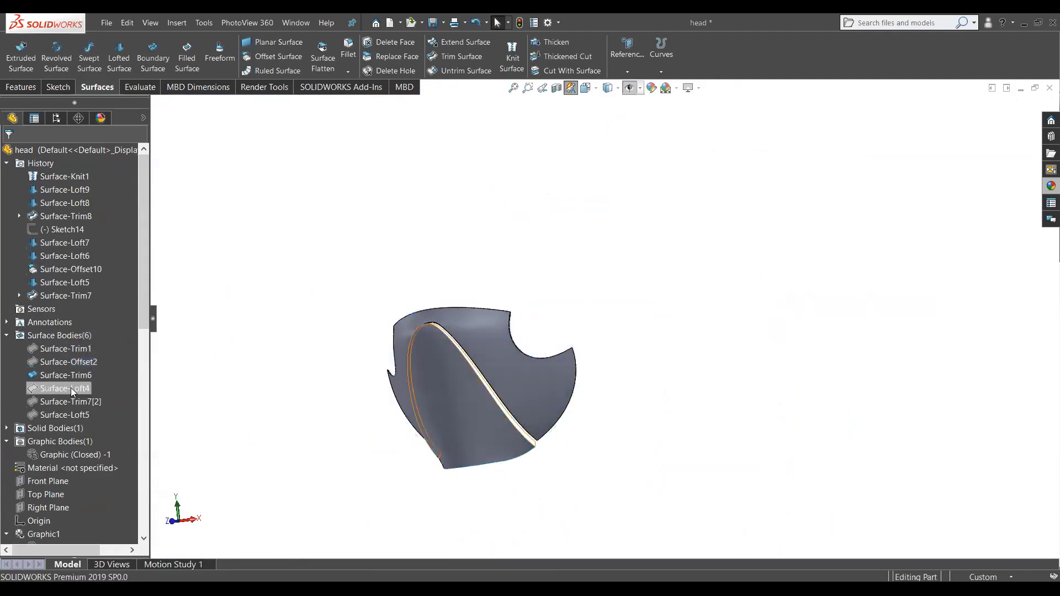
{"action": "left_click", "coordinate": [236, 393]}
Step: Show the hidden surface bodies Surface-Trim7[2] and Surface-Loft5
{"action": "scroll", "coordinate": [483, 302], "scroll_direction": "down", "scroll_amount": 3}
{"action": "middle_click_drag", "start_coordinate": [460, 311], "coordinate": [469, 312]}
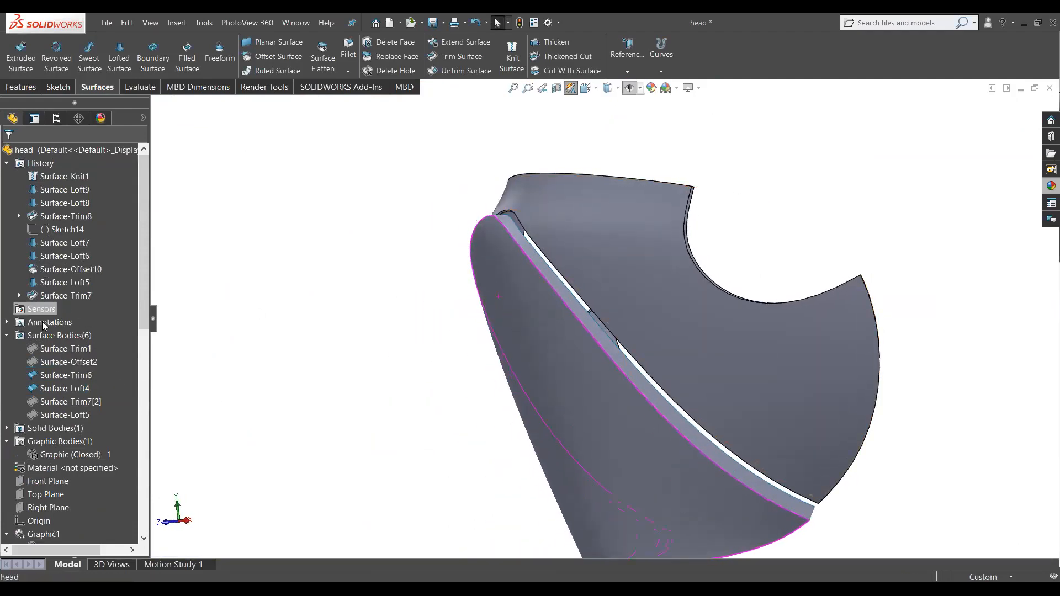
{"action": "left_click", "coordinate": [61, 402]}
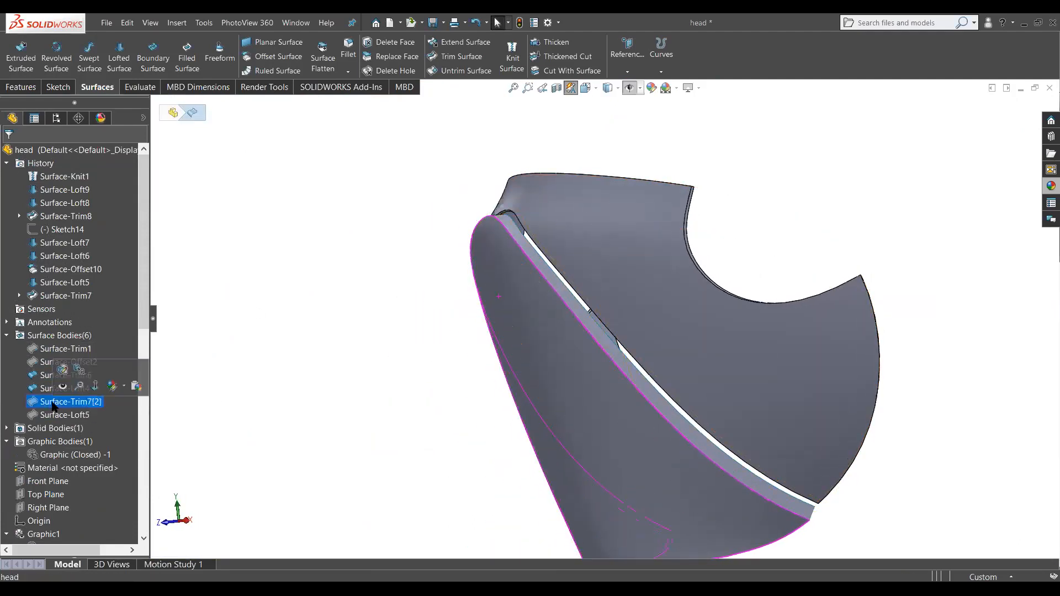
{"action": "left_click", "coordinate": [62, 386]}
{"action": "left_click", "coordinate": [397, 320]}
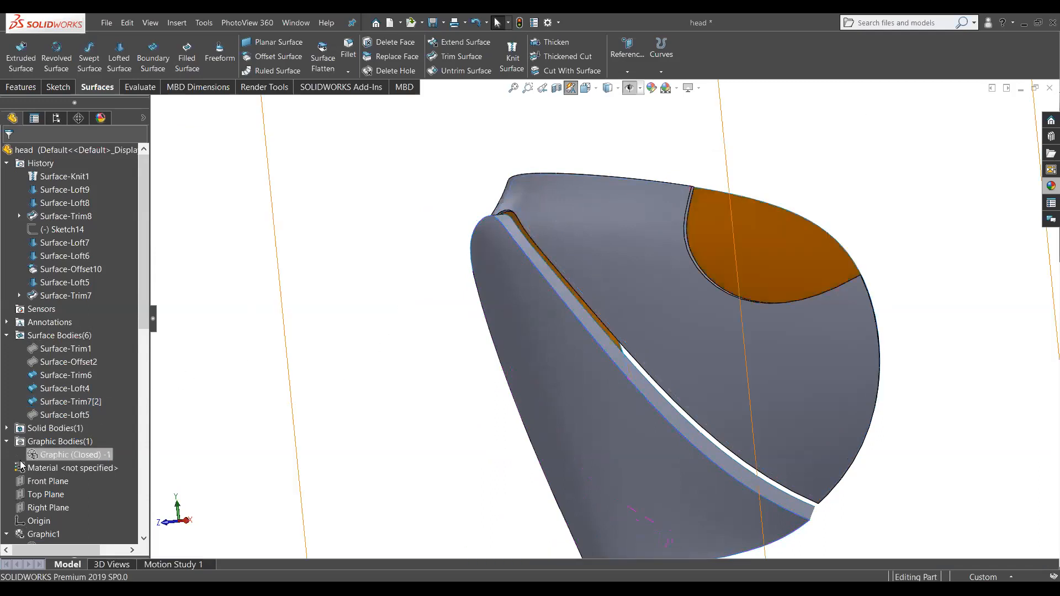
{"action": "left_click", "coordinate": [61, 415]}
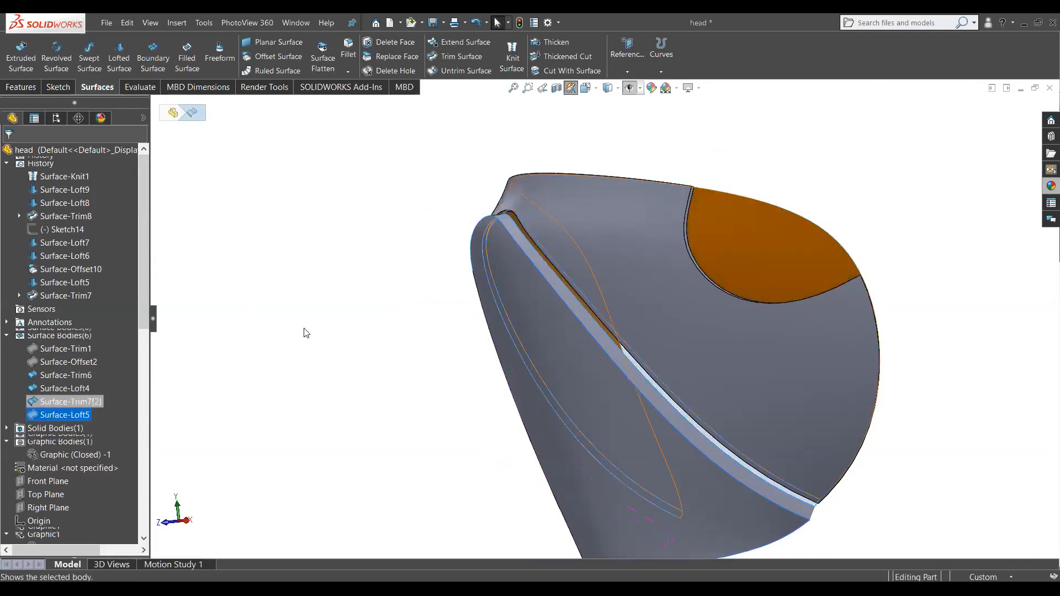
Step: Hide the knitted front shell to expose the orange surface behind it
{"action": "middle_click_drag", "start_coordinate": [333, 282], "coordinate": [508, 261]}
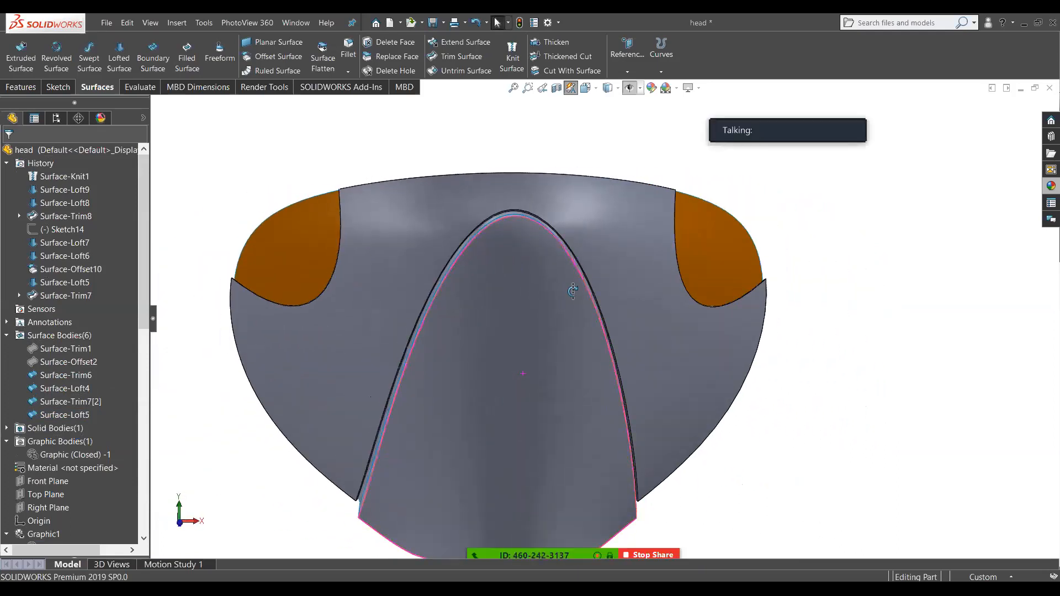
{"action": "middle_click_drag", "start_coordinate": [543, 291], "coordinate": [545, 265]}
{"action": "scroll", "coordinate": [434, 227], "scroll_direction": "down", "scroll_amount": 2}
{"action": "left_click", "coordinate": [434, 232]}
{"action": "left_click", "coordinate": [483, 193]}
Step: Knit Surface-Trim7[2], Surface-Trim6, Surface-Loft5 and Surface-Loft4 into one surface body with Merge entities enabled
{"action": "middle_click_drag", "start_coordinate": [570, 204], "coordinate": [500, 299]}
{"action": "scroll", "coordinate": [499, 299], "scroll_direction": "up", "scroll_amount": 6}
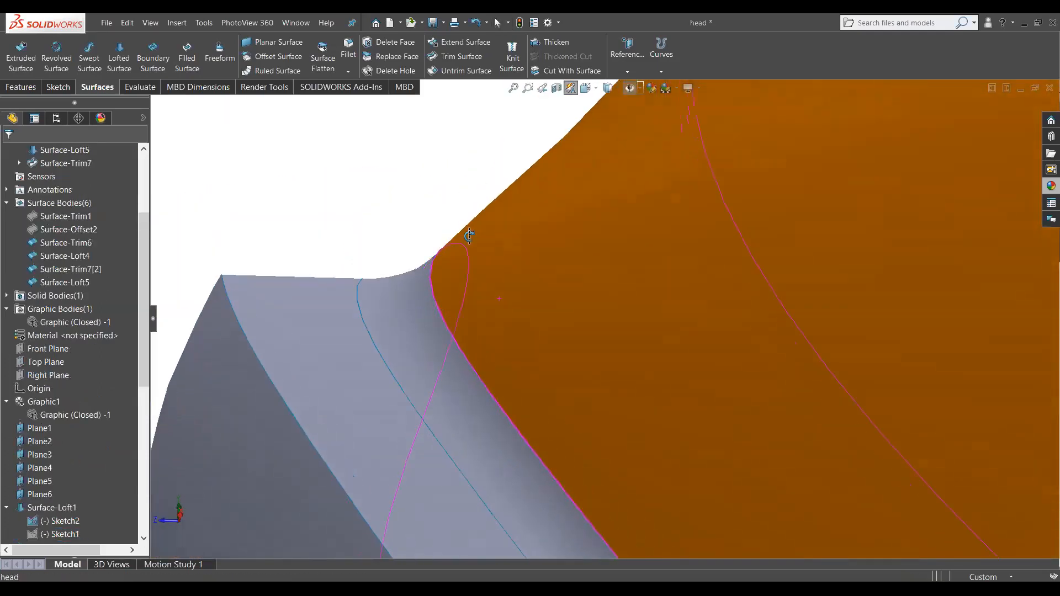
{"action": "middle_click_drag", "start_coordinate": [556, 330], "coordinate": [364, 392]}
{"action": "left_click_drag", "start_coordinate": [730, 200], "coordinate": [499, 460]}
{"action": "left_click", "coordinate": [512, 65]}
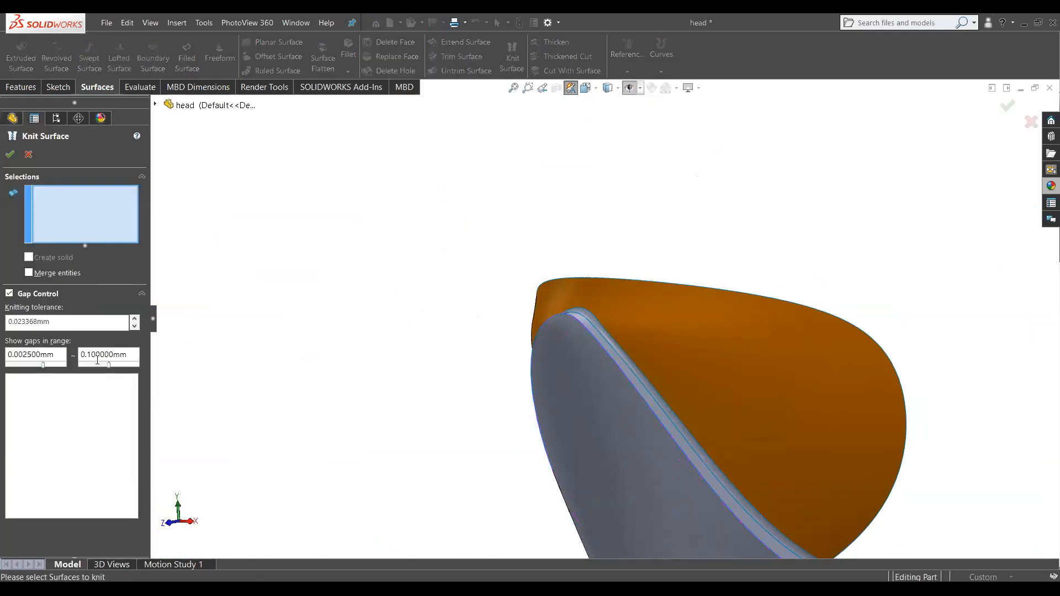
{"action": "left_click", "coordinate": [29, 272]}
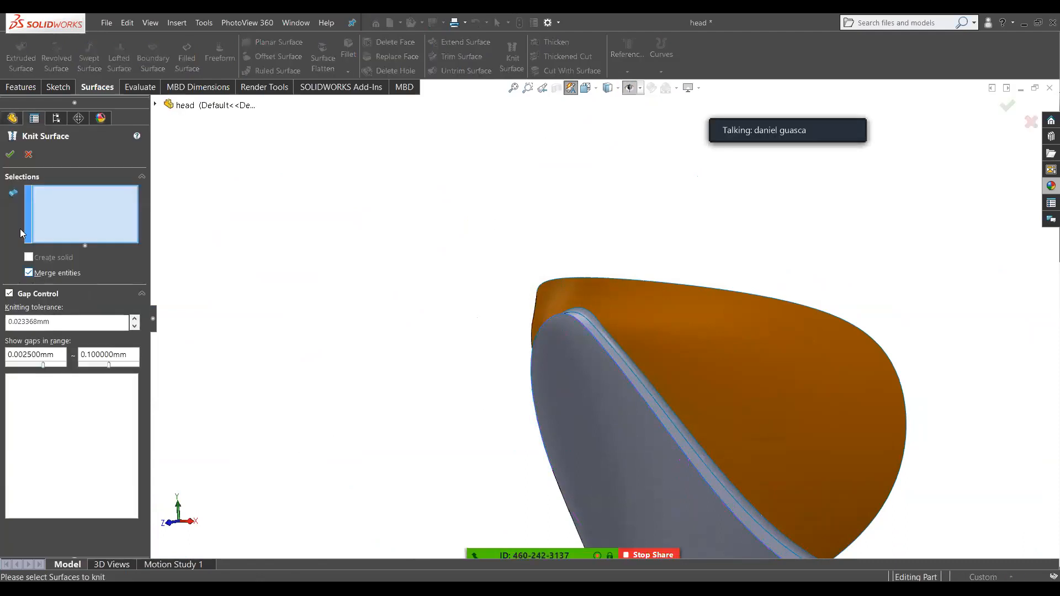
{"action": "left_click", "coordinate": [10, 154]}
{"action": "key", "text": "f"}
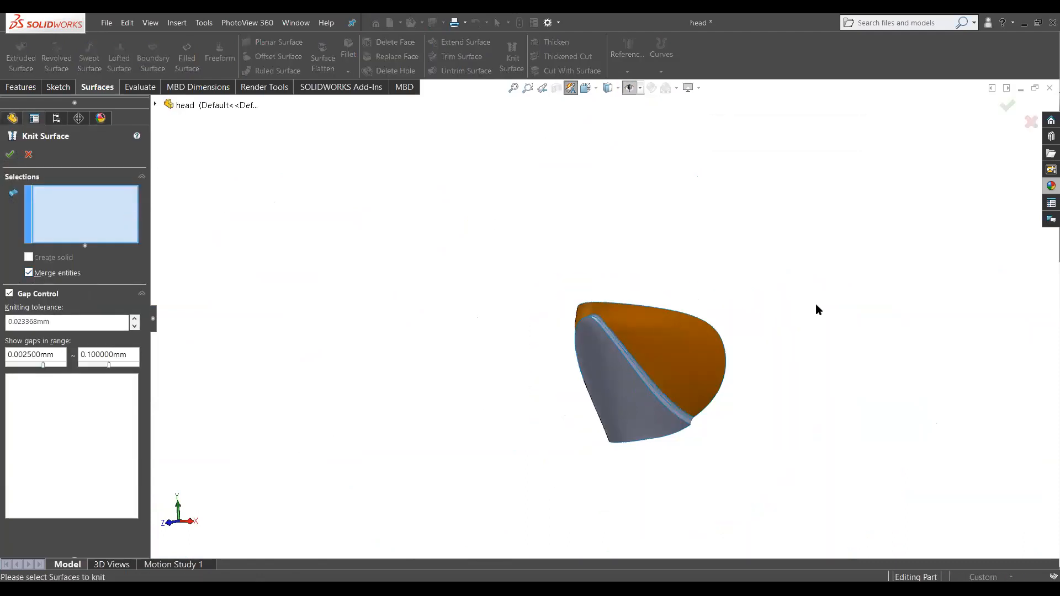
{"action": "left_click", "coordinate": [9, 155]}
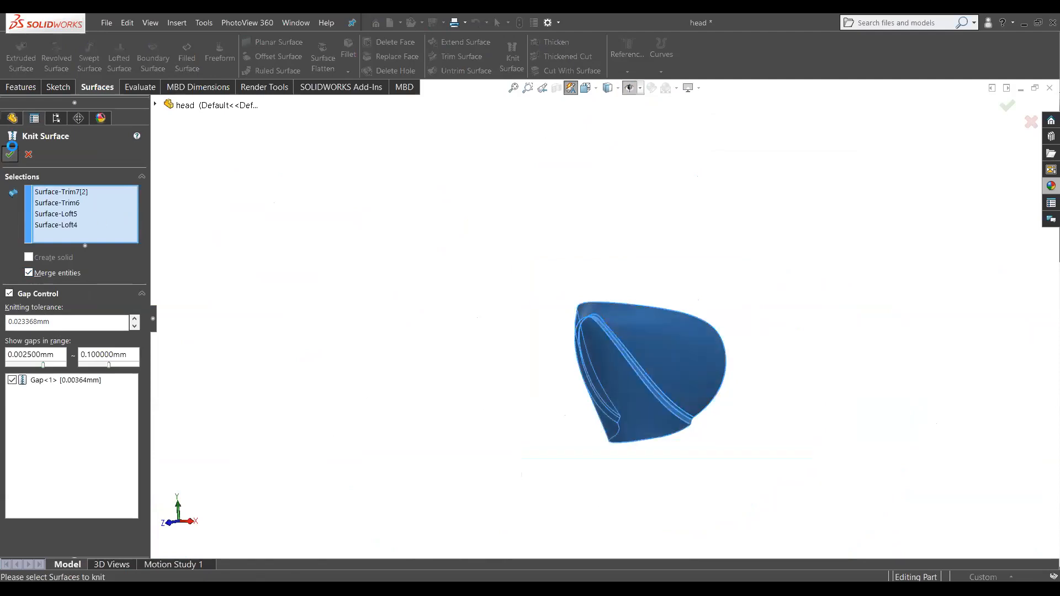
Step: Apply a red appearance to the whole newly knitted surface body
{"action": "scroll", "coordinate": [473, 374], "scroll_direction": "down", "scroll_amount": 5}
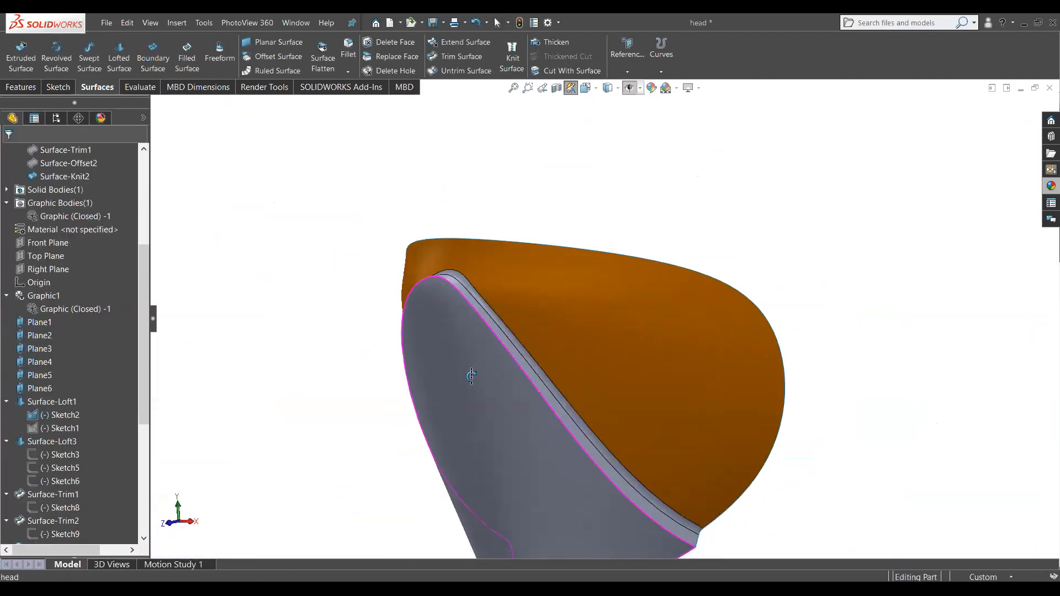
{"action": "left_click", "coordinate": [1047, 186]}
{"action": "left_click_drag", "start_coordinate": [936, 394], "coordinate": [718, 393]}
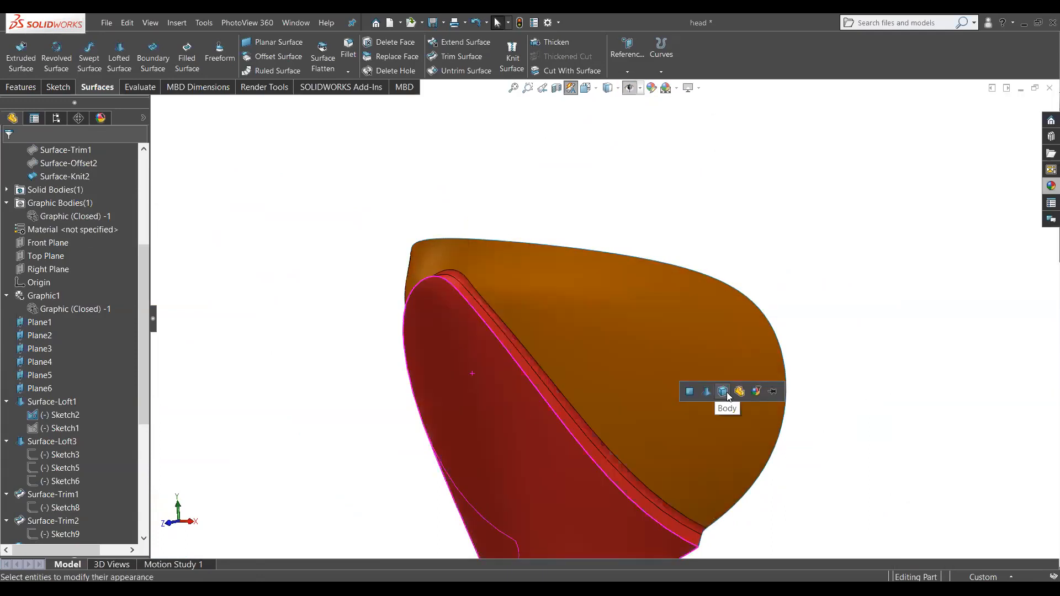
{"action": "left_click", "coordinate": [721, 393]}
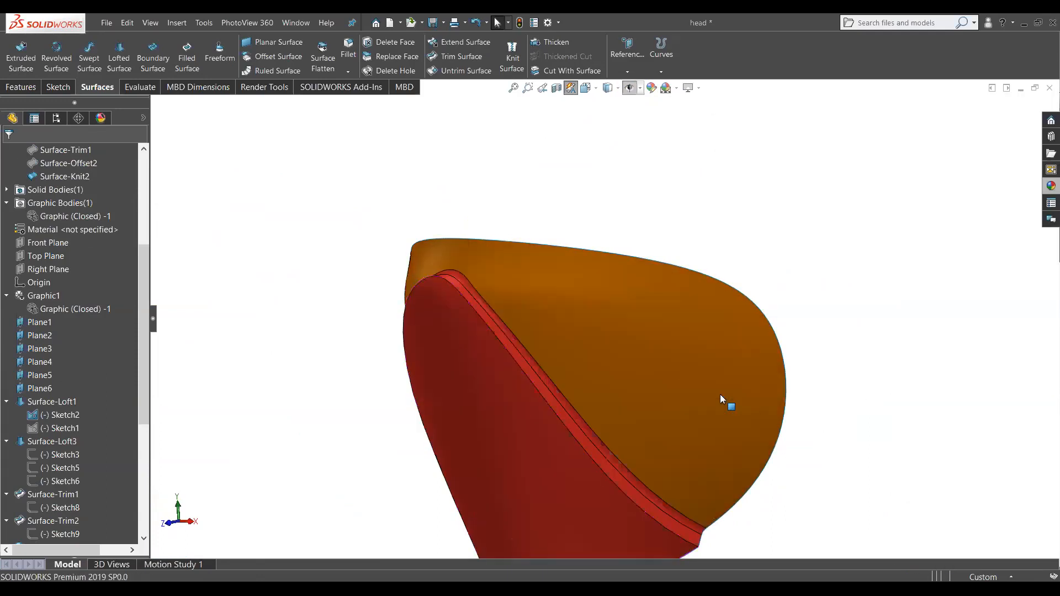
Step: Apply the red appearance to the Surface-Loft1 feature, which forms the orange part of the knitted body
{"action": "left_click_drag", "start_coordinate": [141, 277], "coordinate": [141, 205]}
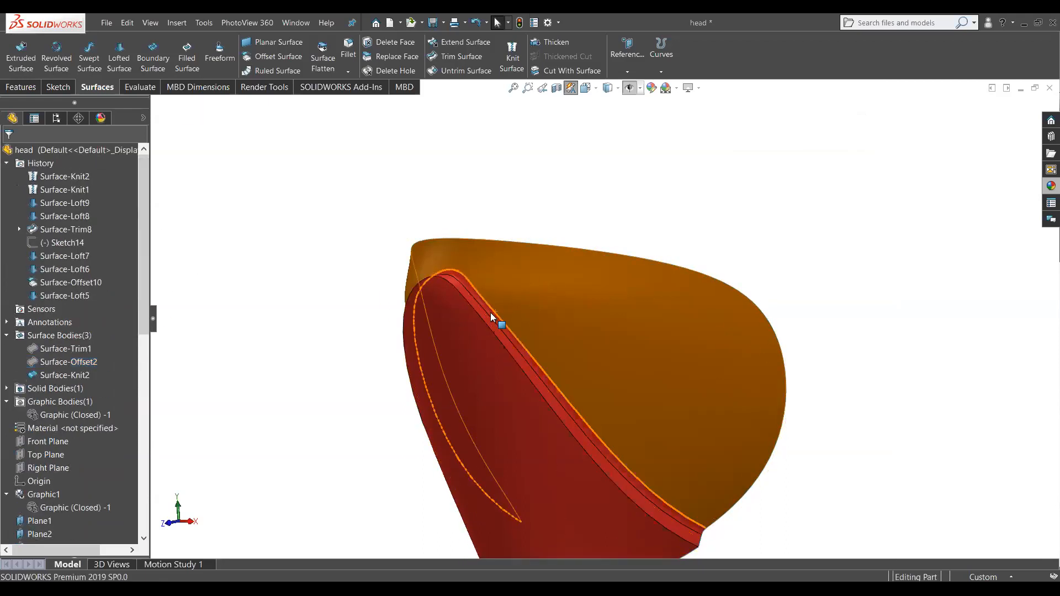
{"action": "middle_click_drag", "start_coordinate": [500, 313], "coordinate": [343, 302]}
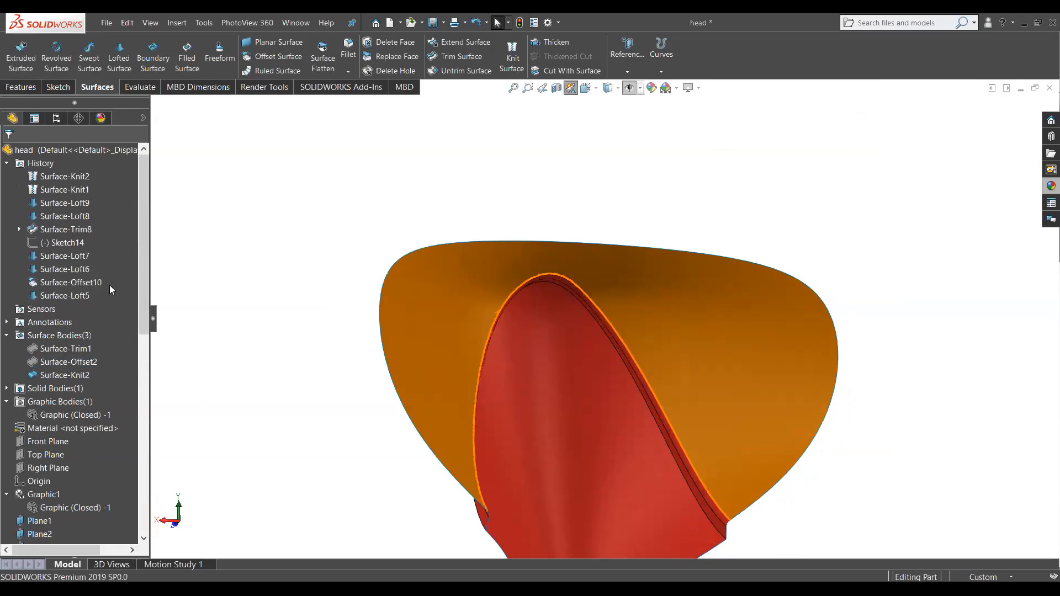
{"action": "left_click", "coordinate": [57, 373]}
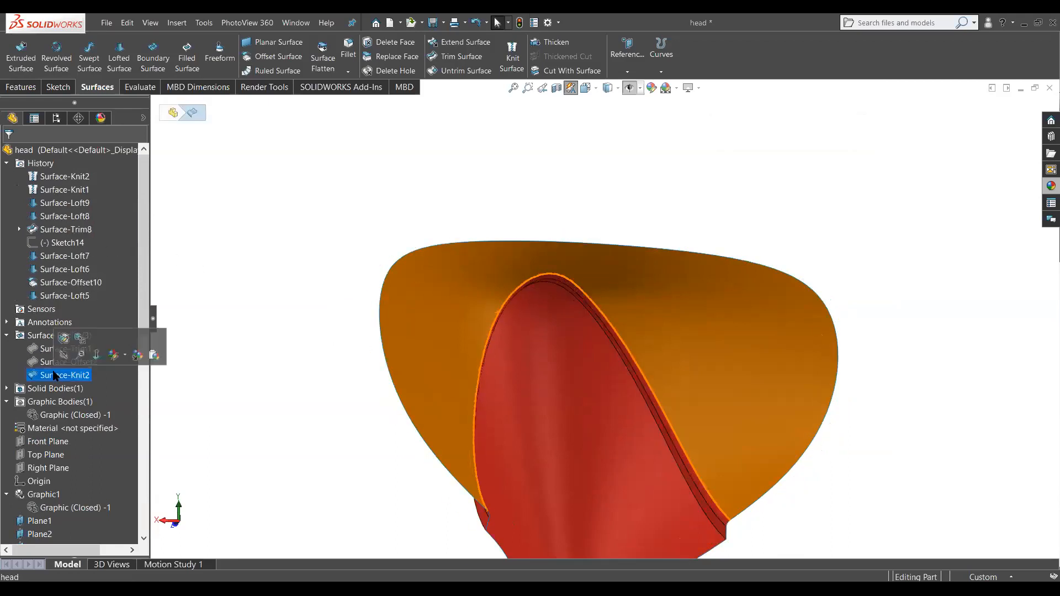
{"action": "left_click", "coordinate": [243, 365]}
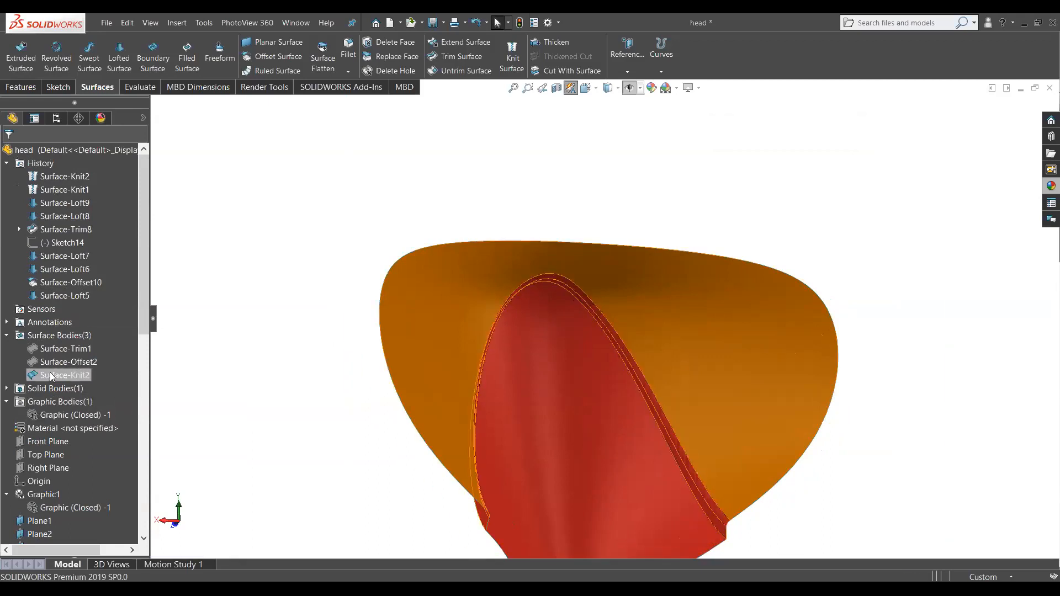
{"action": "left_click", "coordinate": [49, 376]}
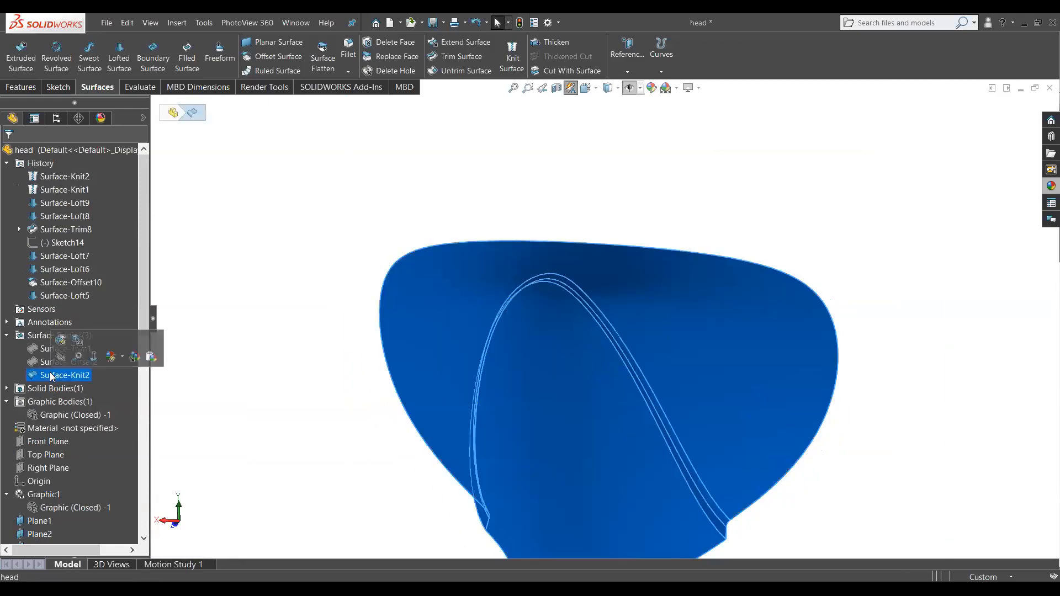
{"action": "left_click", "coordinate": [1050, 187]}
{"action": "left_click_drag", "start_coordinate": [933, 370], "coordinate": [775, 374]}
{"action": "left_click", "coordinate": [762, 371]}
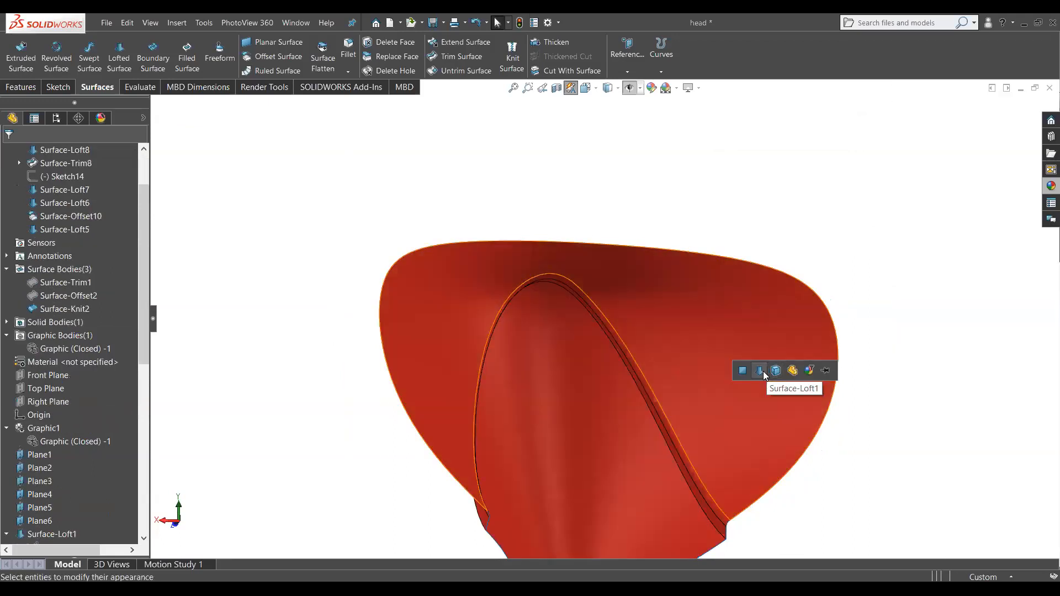
Step: Show the hidden surface body Surface-Trim1 for comparison and hide it again
{"action": "left_click", "coordinate": [71, 297]}
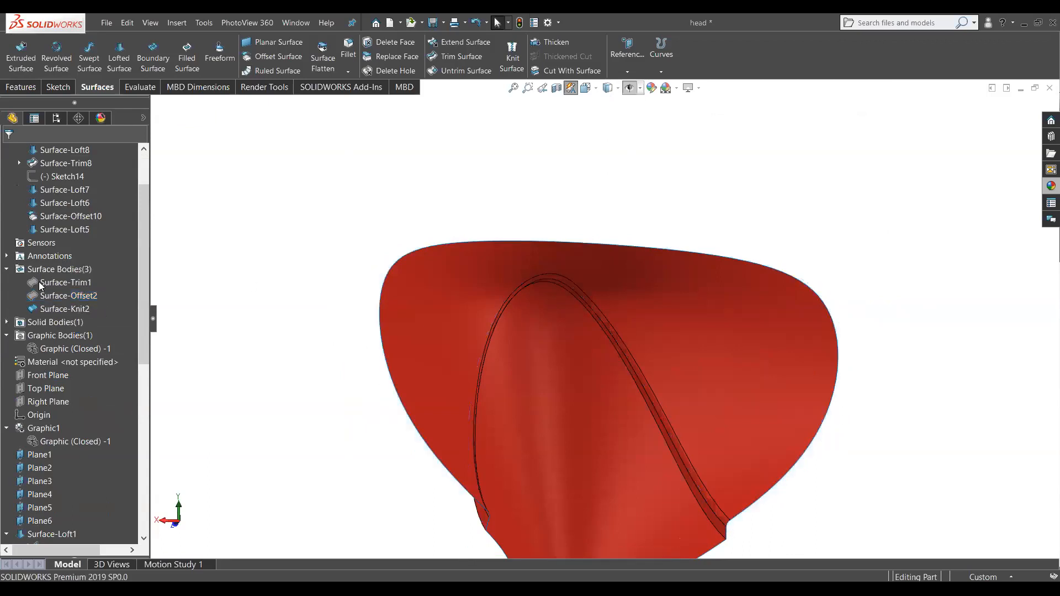
{"action": "left_click", "coordinate": [78, 283]}
{"action": "left_click", "coordinate": [268, 268]}
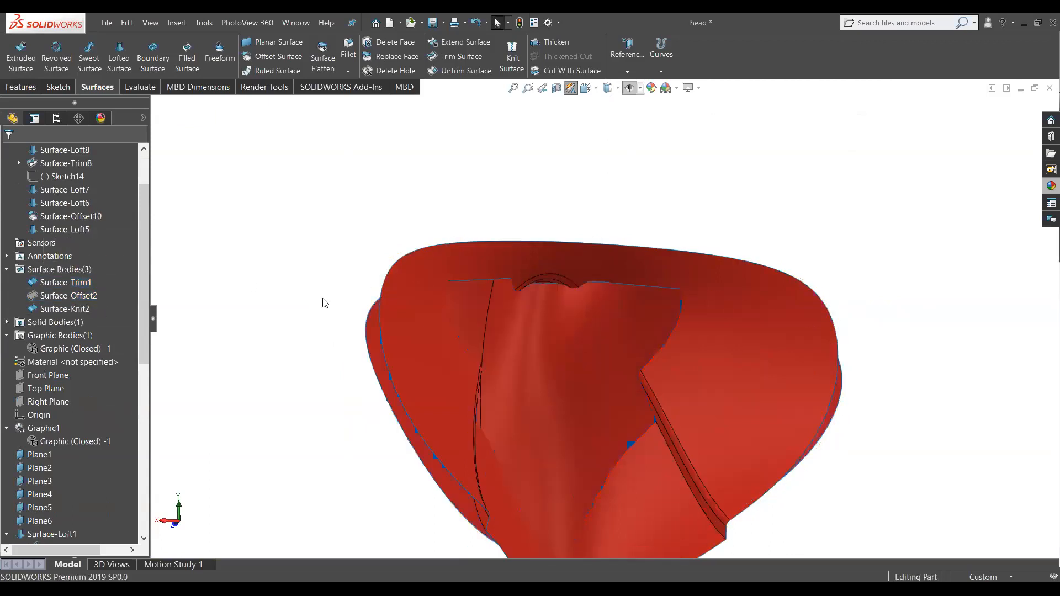
{"action": "middle_click_drag", "start_coordinate": [367, 324], "coordinate": [331, 324]}
{"action": "left_click", "coordinate": [40, 282]}
{"action": "left_click", "coordinate": [52, 264]}
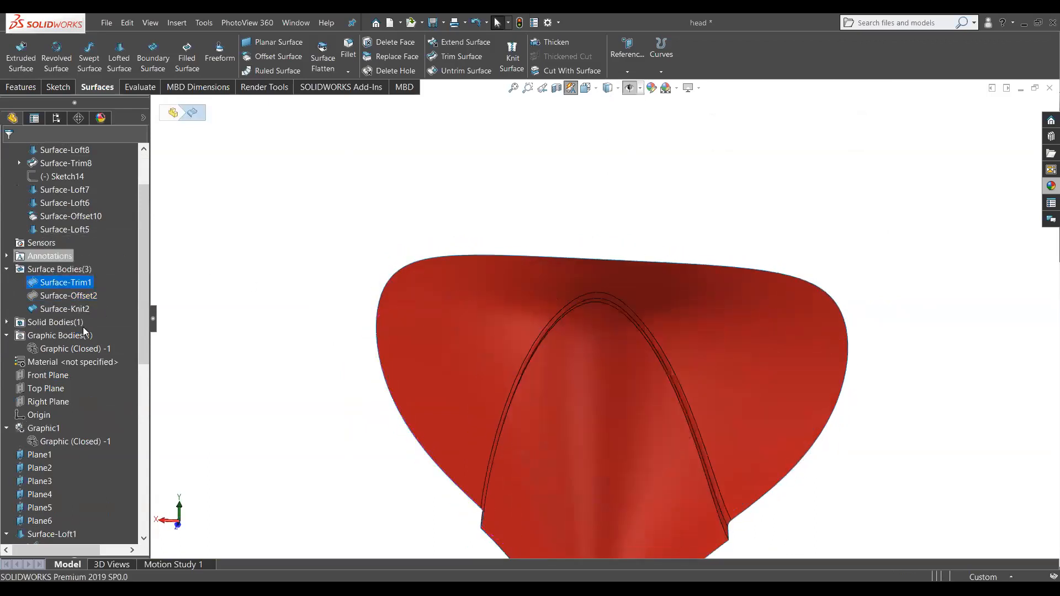
Step: Show the hidden solid body Surface-Knit1, the front shell, together with the red knitted surface
{"action": "left_click", "coordinate": [6, 322]}
{"action": "left_click", "coordinate": [86, 335]}
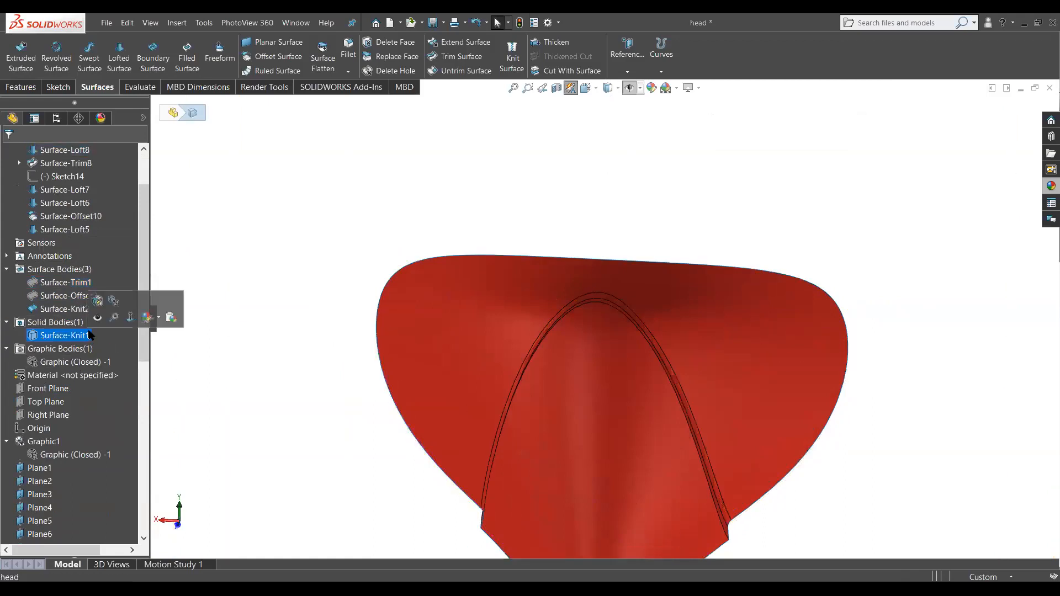
{"action": "left_click", "coordinate": [260, 310]}
{"action": "left_click", "coordinate": [64, 309]}
{"action": "middle_click_drag", "start_coordinate": [342, 293], "coordinate": [312, 371]}
{"action": "left_click", "coordinate": [64, 267]}
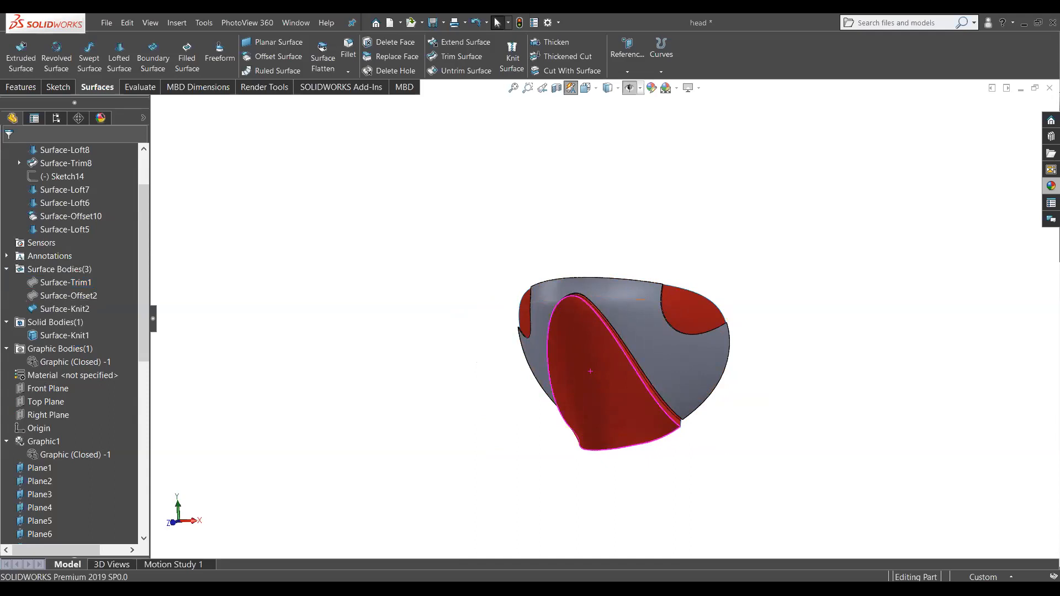
Step: Examine the mask from several sides and look through the reference face mask renders on renderweekly.com in the browser
{"action": "middle_click_drag", "start_coordinate": [729, 431], "coordinate": [519, 412]}
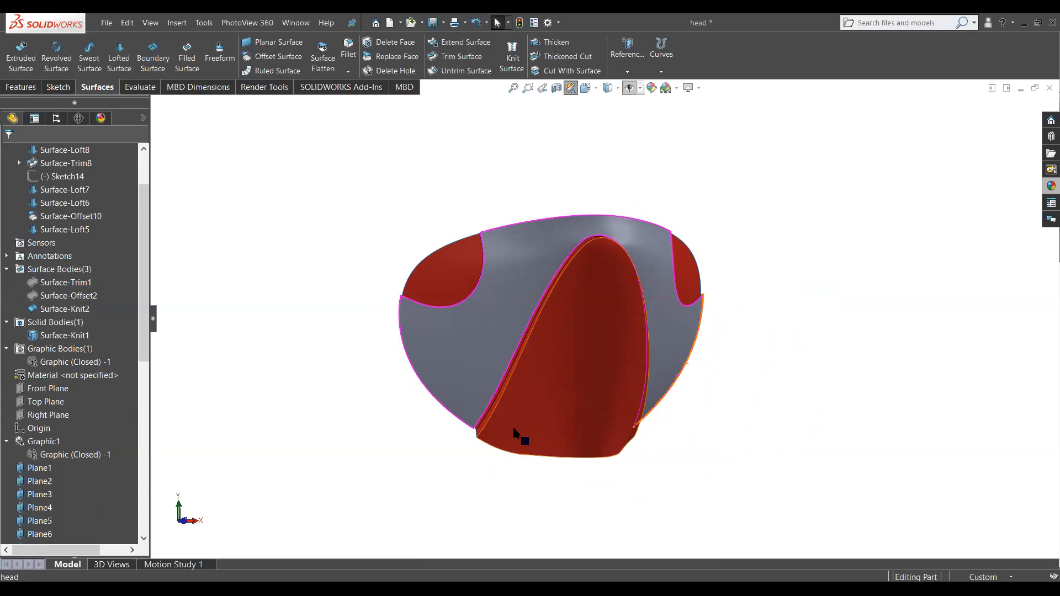
{"action": "middle_click_drag", "start_coordinate": [556, 355], "coordinate": [646, 367]}
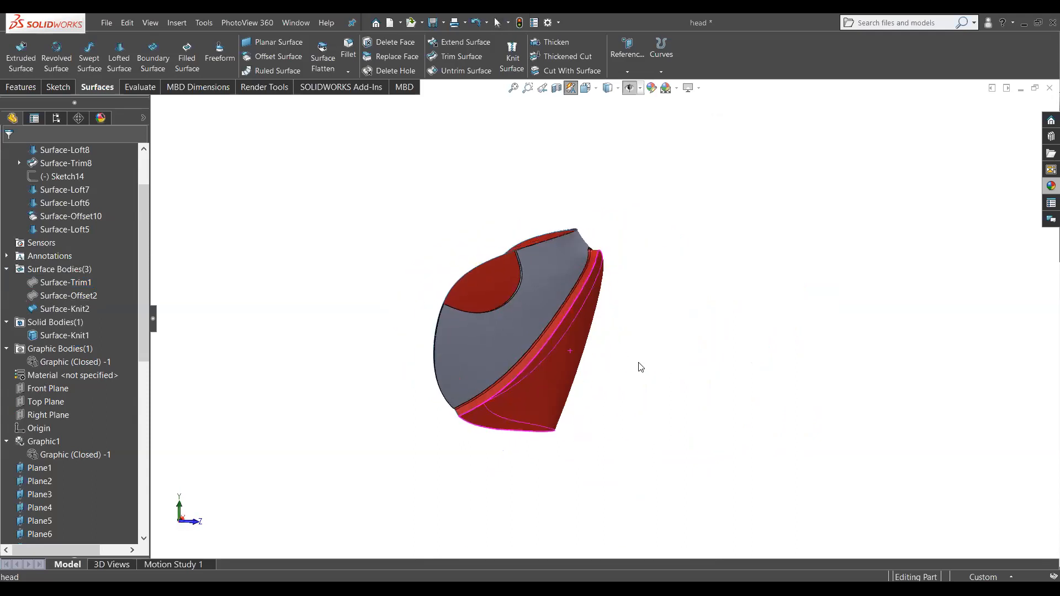
{"action": "middle_click_drag", "start_coordinate": [525, 256], "coordinate": [389, 282]}
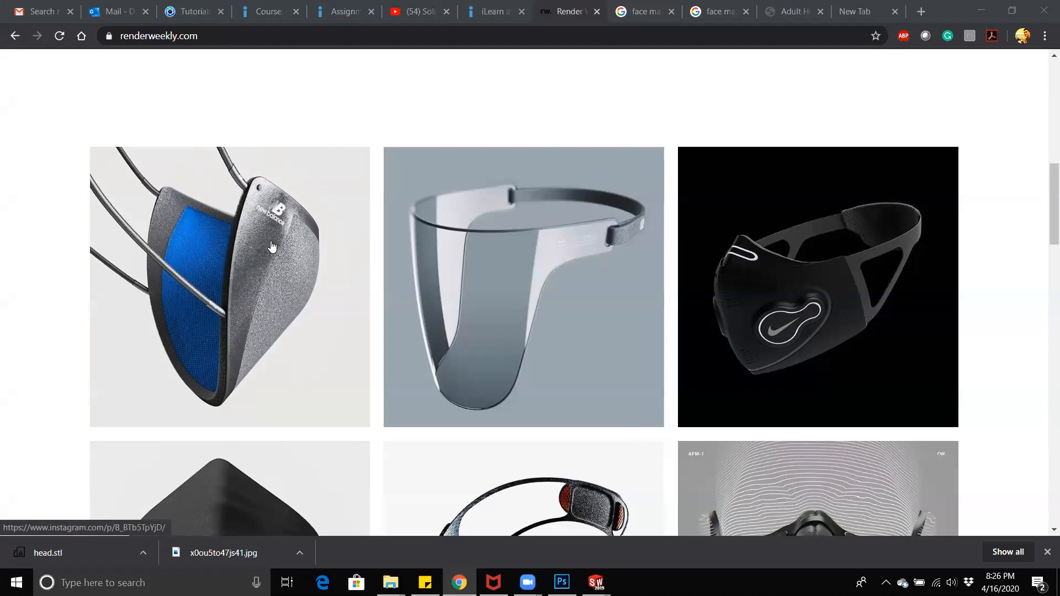
{"action": "scroll", "coordinate": [502, 256], "scroll_direction": "down", "scroll_amount": 4}
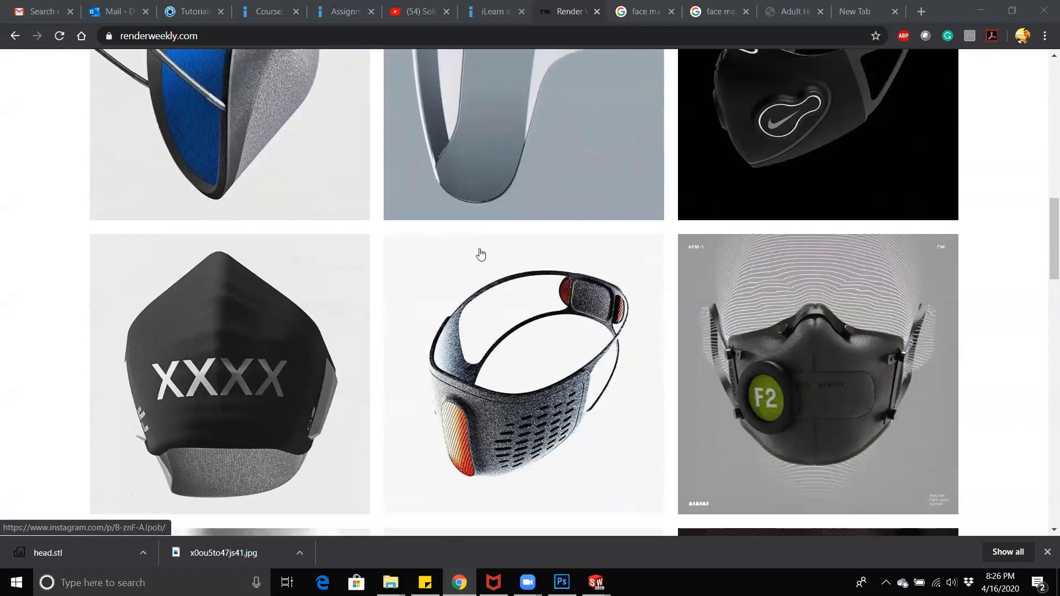
{"action": "scroll", "coordinate": [481, 254], "scroll_direction": "up", "scroll_amount": 4}
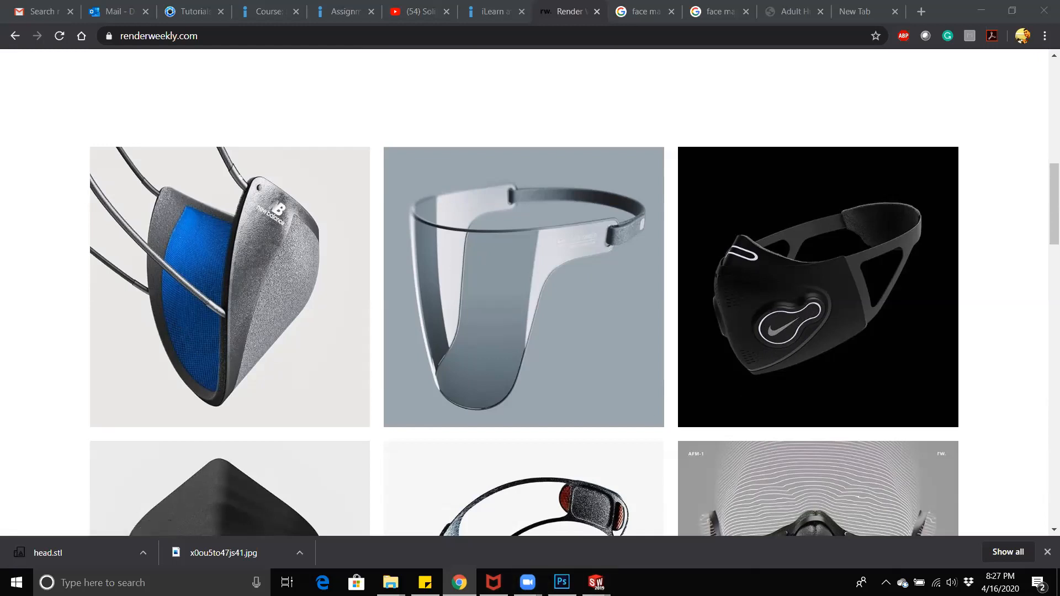
Step: Switch back to the head part in SOLIDWORKS and examine the mask from the side and front
{"action": "mouse_move", "coordinate": [599, 580]}
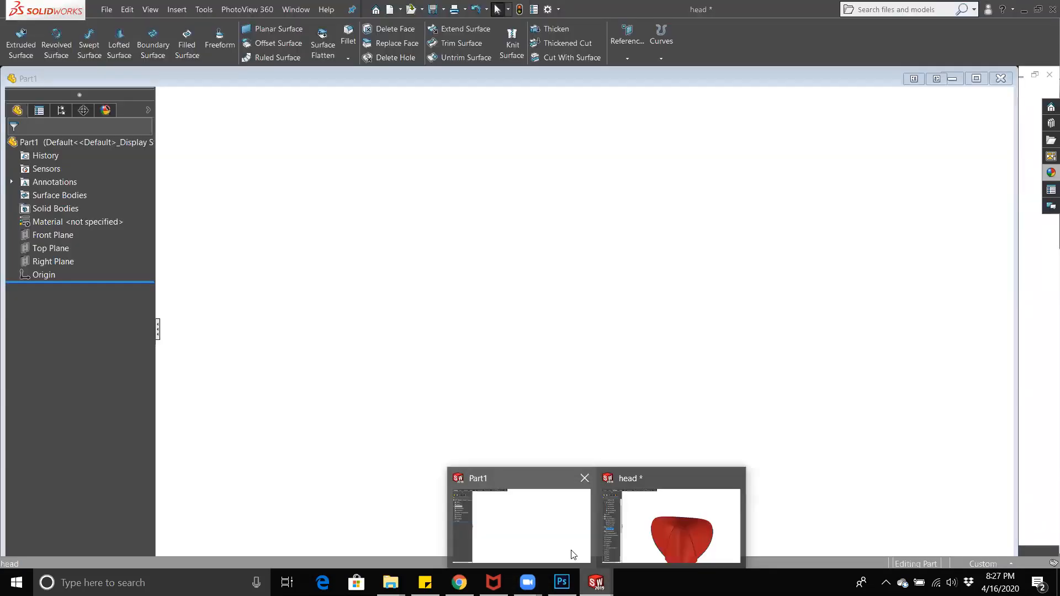
{"action": "left_click", "coordinate": [663, 519]}
{"action": "middle_click_drag", "start_coordinate": [770, 336], "coordinate": [698, 379]}
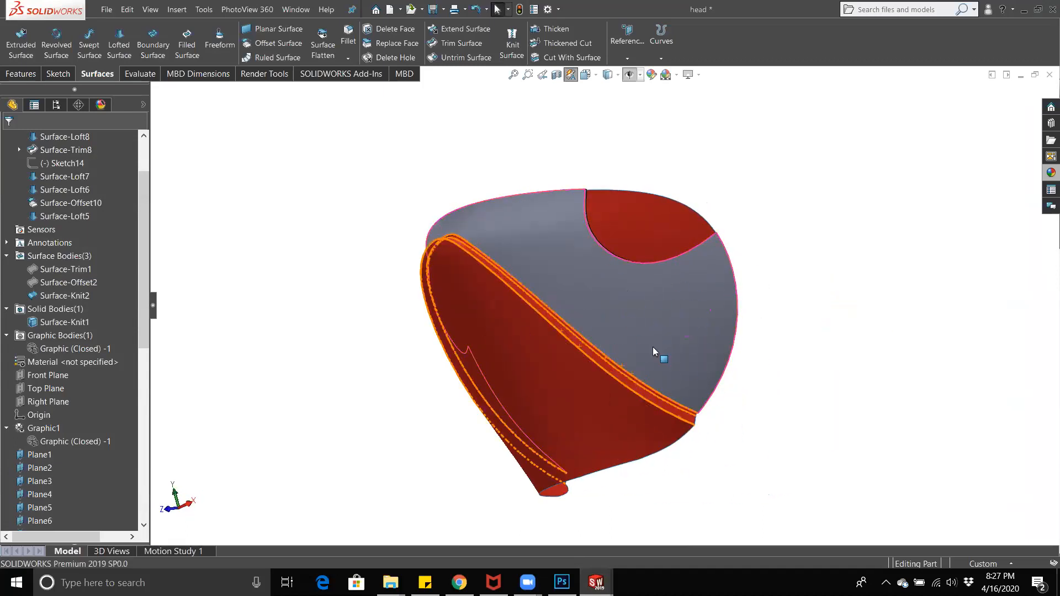
{"action": "middle_click_drag", "start_coordinate": [496, 399], "coordinate": [514, 375]}
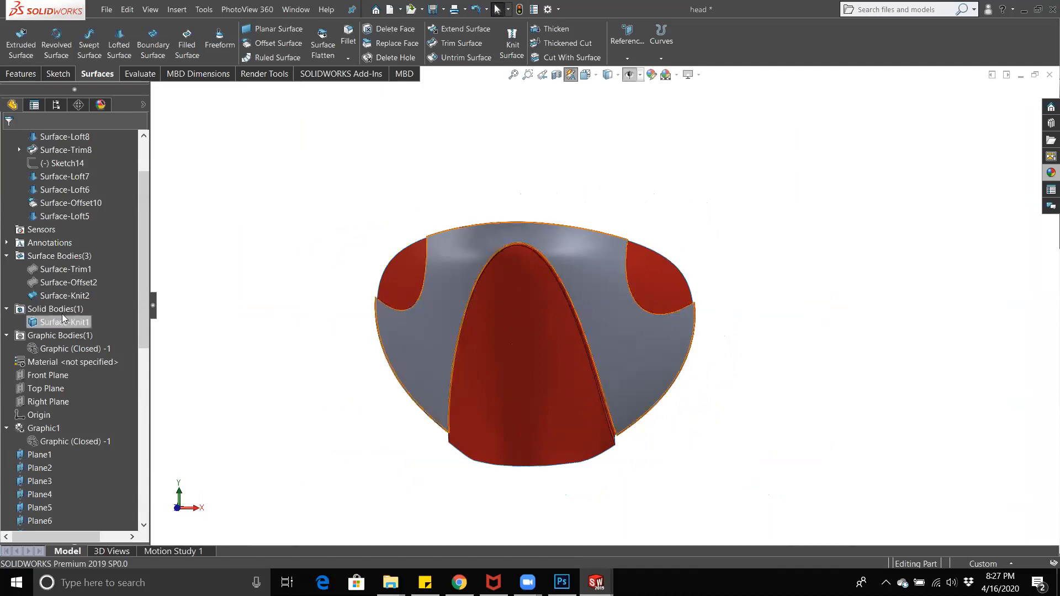
Step: Sketch a tilted ellipse on the Front Plane over the shell's +X cheek, below the side cut-out, centred at about X 45.7, Y -160.4 mm
{"action": "scroll", "coordinate": [47, 233], "scroll_direction": "up", "scroll_amount": 3}
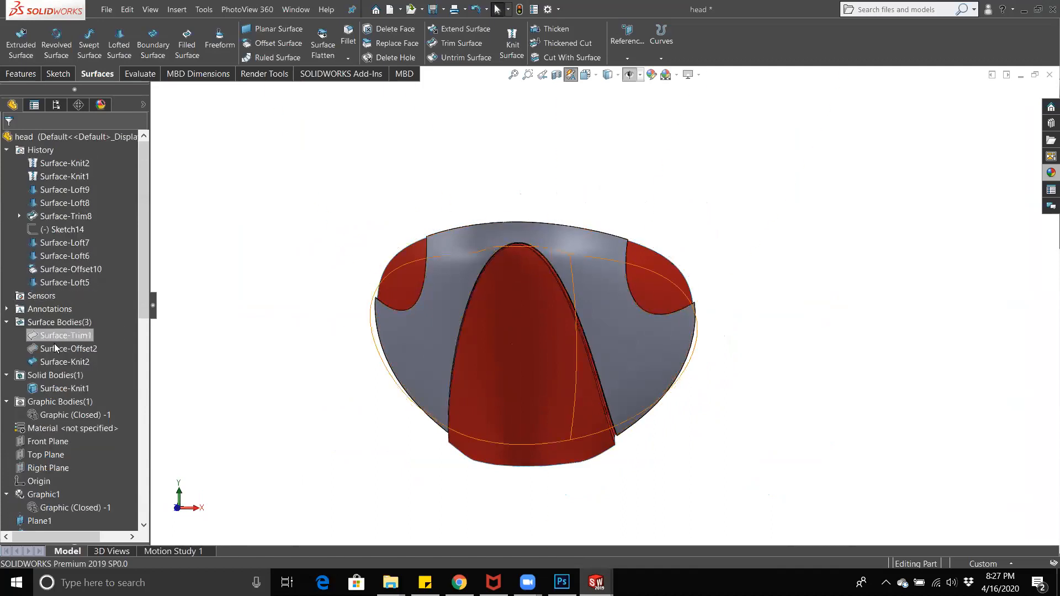
{"action": "left_click", "coordinate": [46, 442]}
{"action": "left_click", "coordinate": [55, 427]}
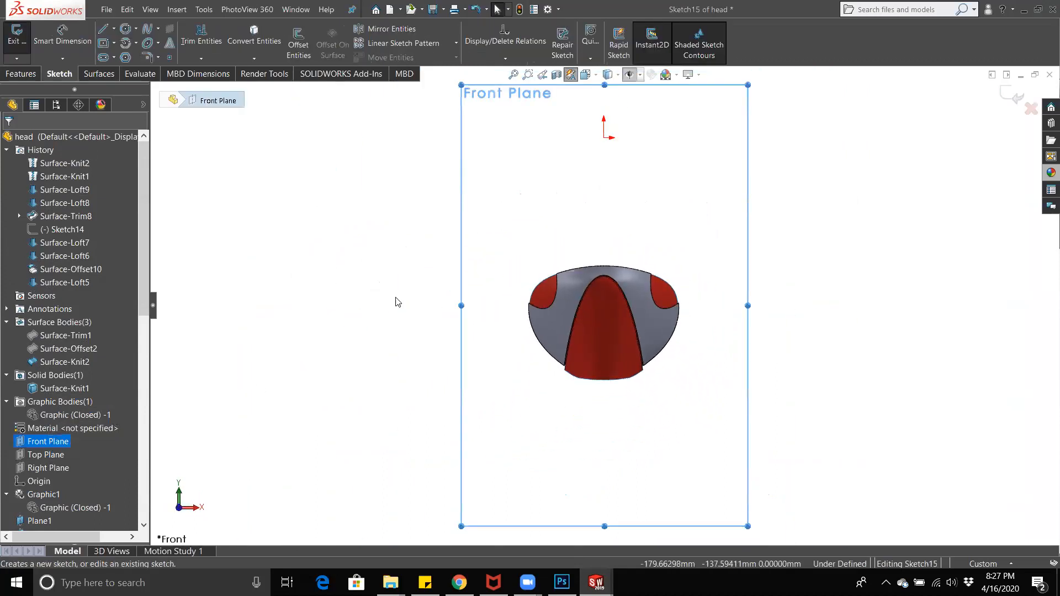
{"action": "left_click", "coordinate": [145, 45]}
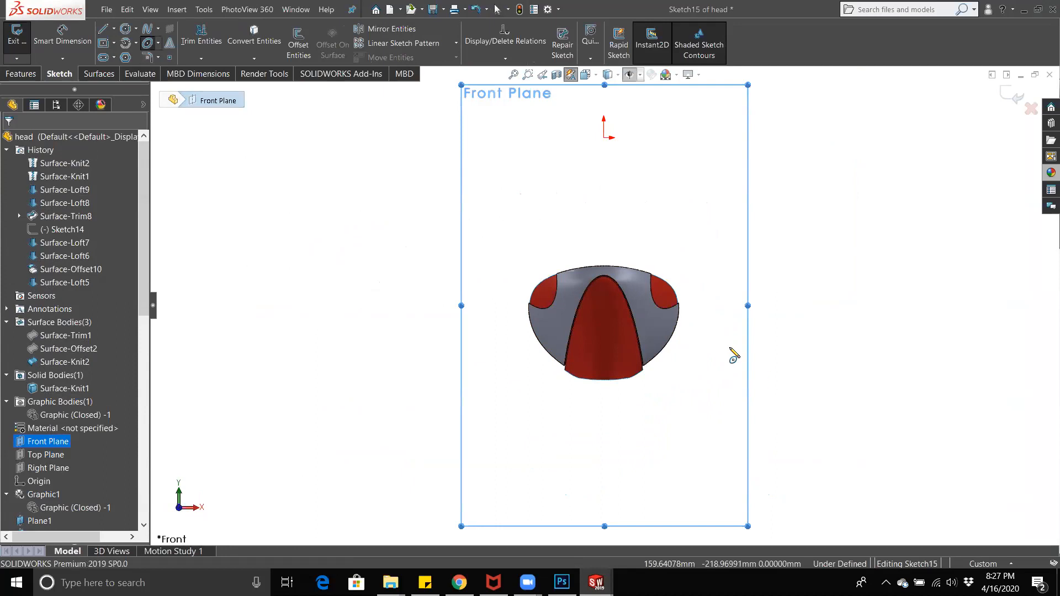
{"action": "scroll", "coordinate": [733, 353], "scroll_direction": "down", "scroll_amount": 5}
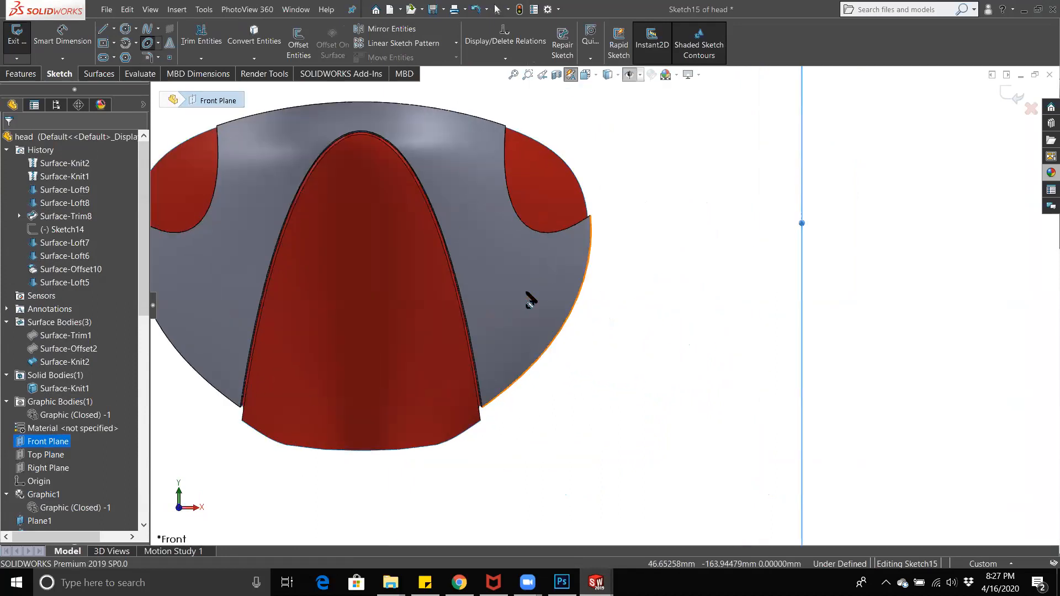
{"action": "left_click", "coordinate": [526, 292]}
{"action": "left_click", "coordinate": [562, 292]}
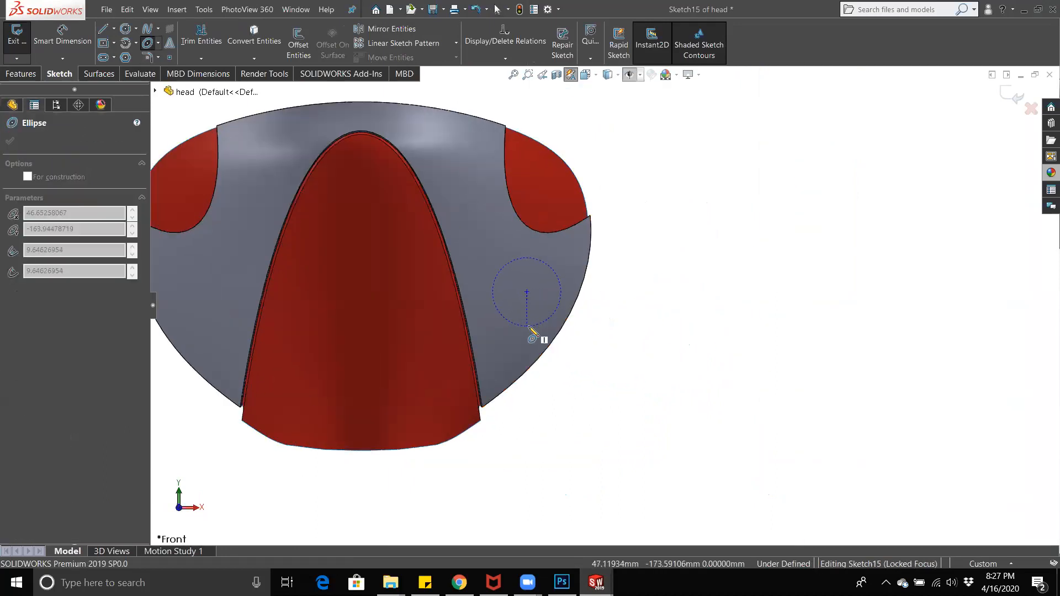
{"action": "left_click", "coordinate": [528, 325]}
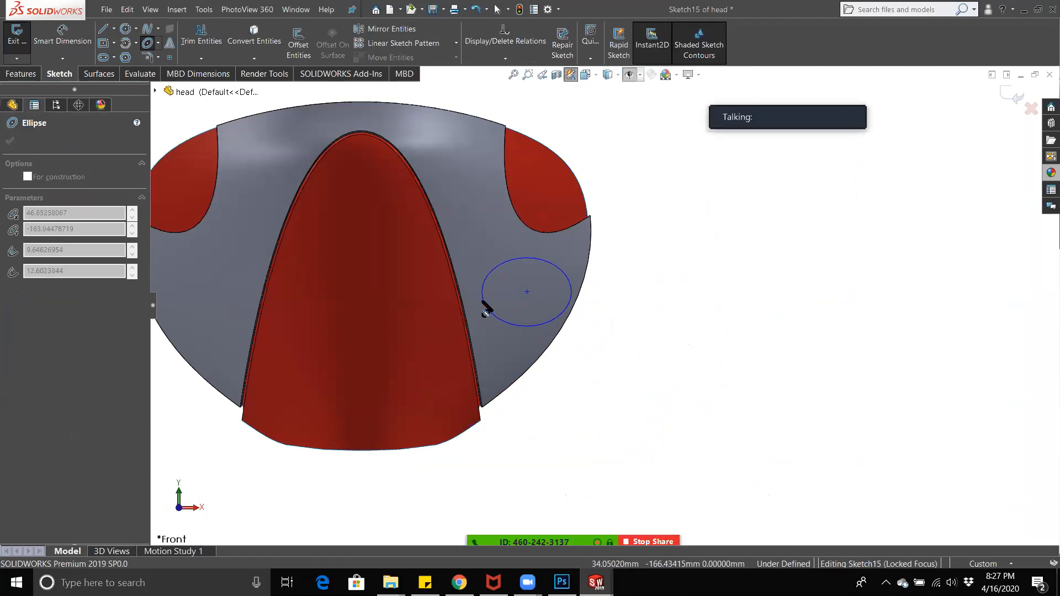
{"action": "left_click", "coordinate": [489, 312]}
{"action": "key", "text": "Escape"}
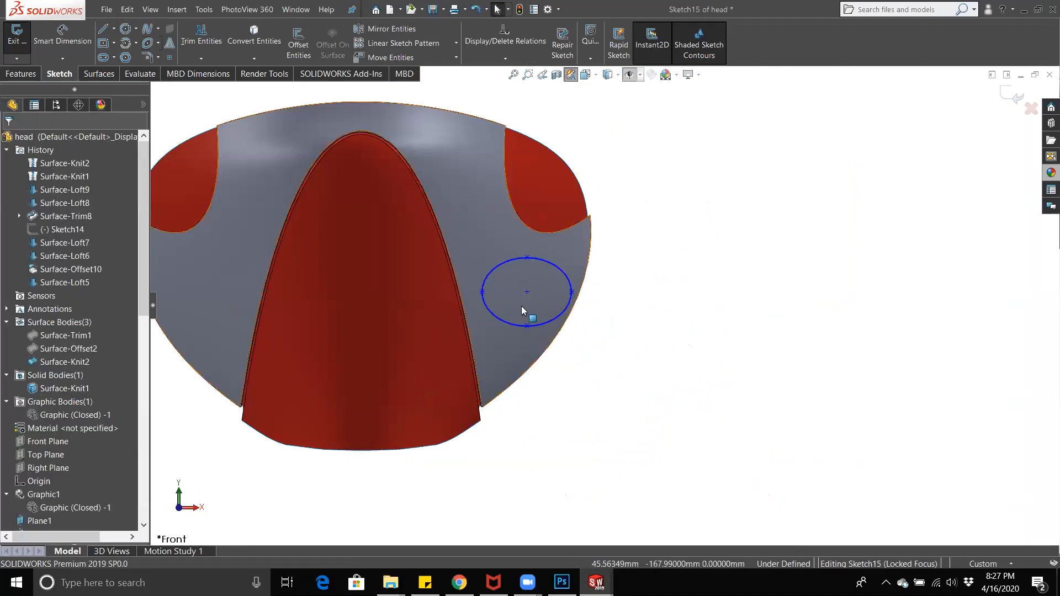
{"action": "mouse_move", "coordinate": [528, 293]}
{"action": "left_mouse_down"}
{"action": "mouse_move", "coordinate": [517, 284]}
{"action": "mouse_move", "coordinate": [563, 264]}
{"action": "mouse_move", "coordinate": [524, 280]}
{"action": "left_mouse_up"}
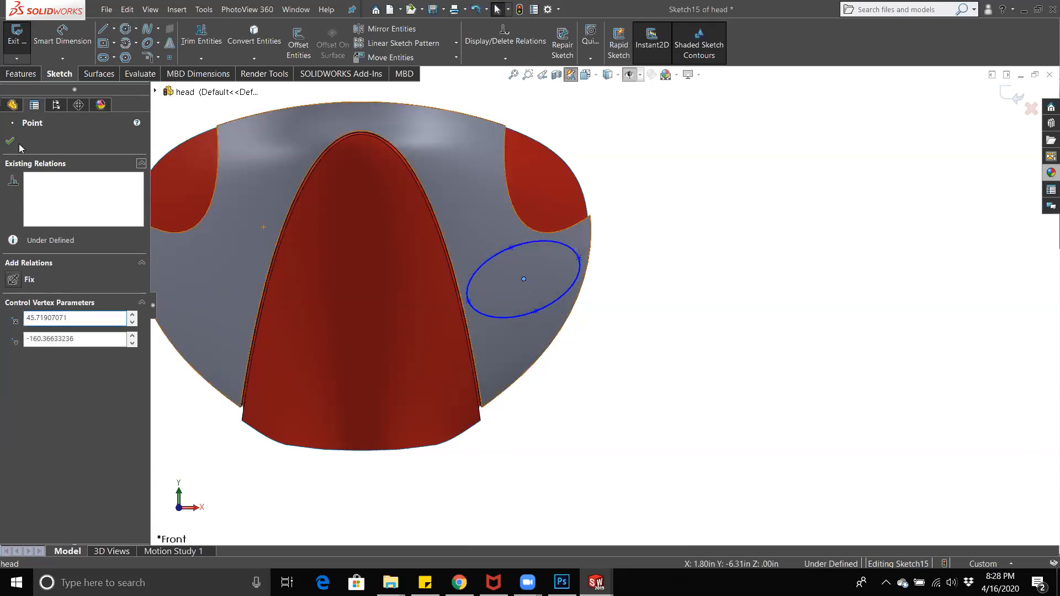
Step: Deselect the ellipse's centre point and start a Split feature from the ellipse sketch with the mask viewed from the front
{"action": "left_click", "coordinate": [231, 115]}
{"action": "scroll", "coordinate": [587, 299], "scroll_direction": "up", "scroll_amount": 3}
{"action": "middle_click_drag", "start_coordinate": [587, 304], "coordinate": [569, 318]}
{"action": "key", "text": "space"}
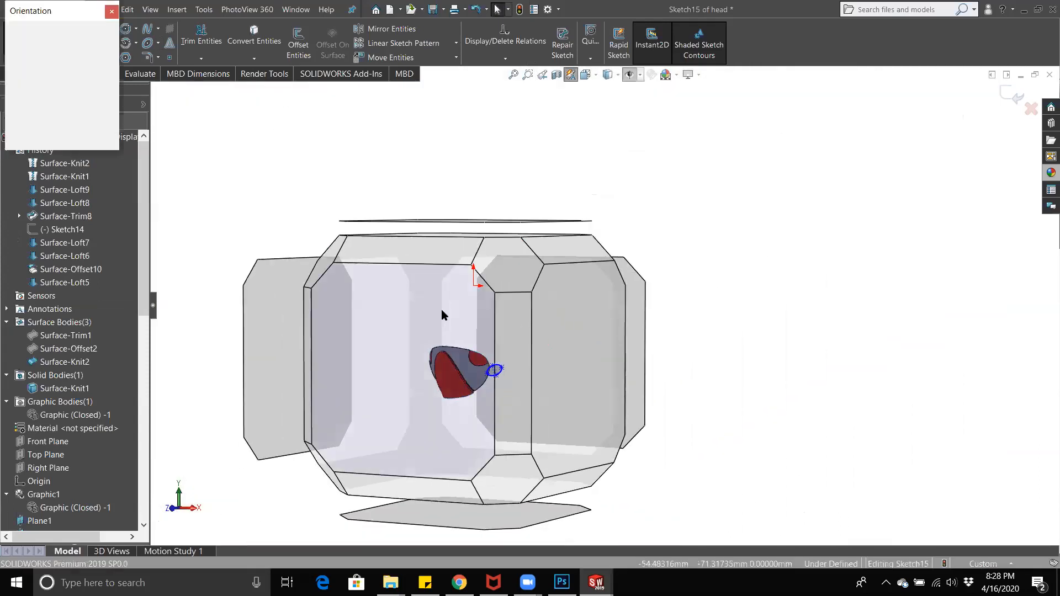
{"action": "left_click", "coordinate": [442, 309]}
{"action": "scroll", "coordinate": [701, 347], "scroll_direction": "down", "scroll_amount": 4}
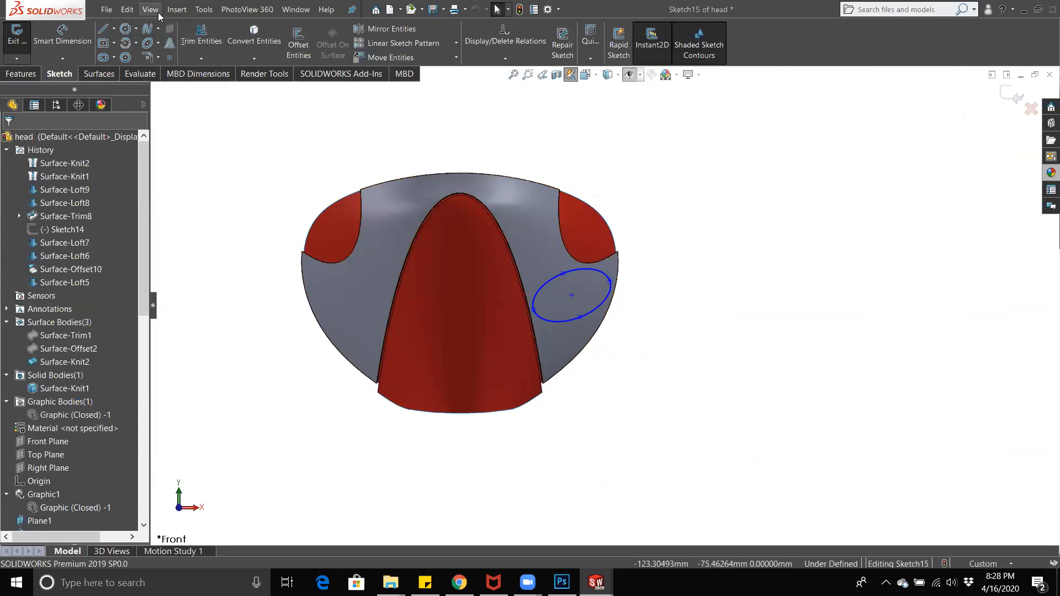
{"action": "left_click", "coordinate": [177, 10]}
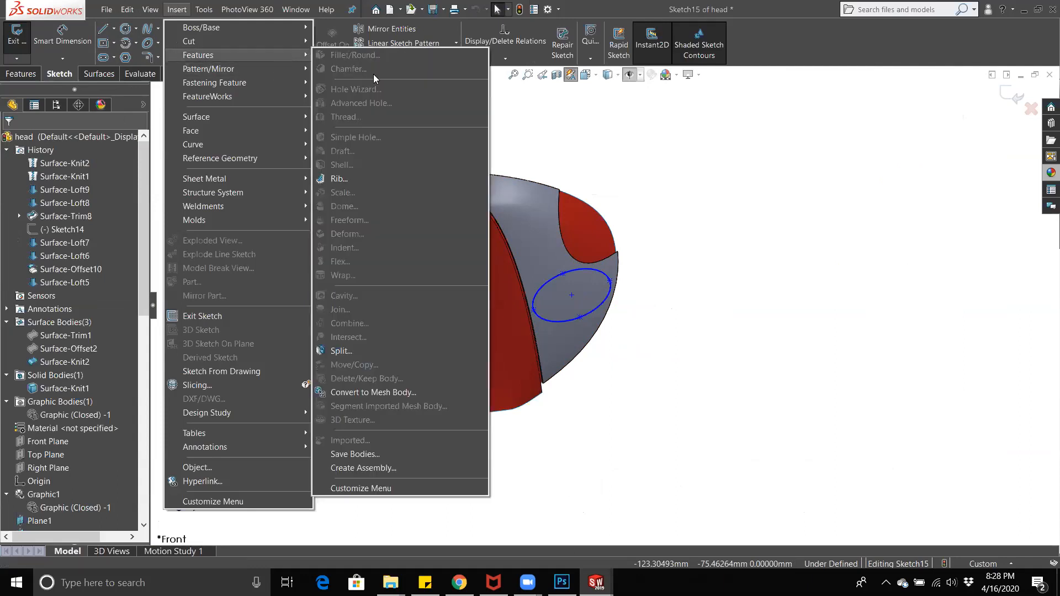
{"action": "left_click", "coordinate": [340, 350]}
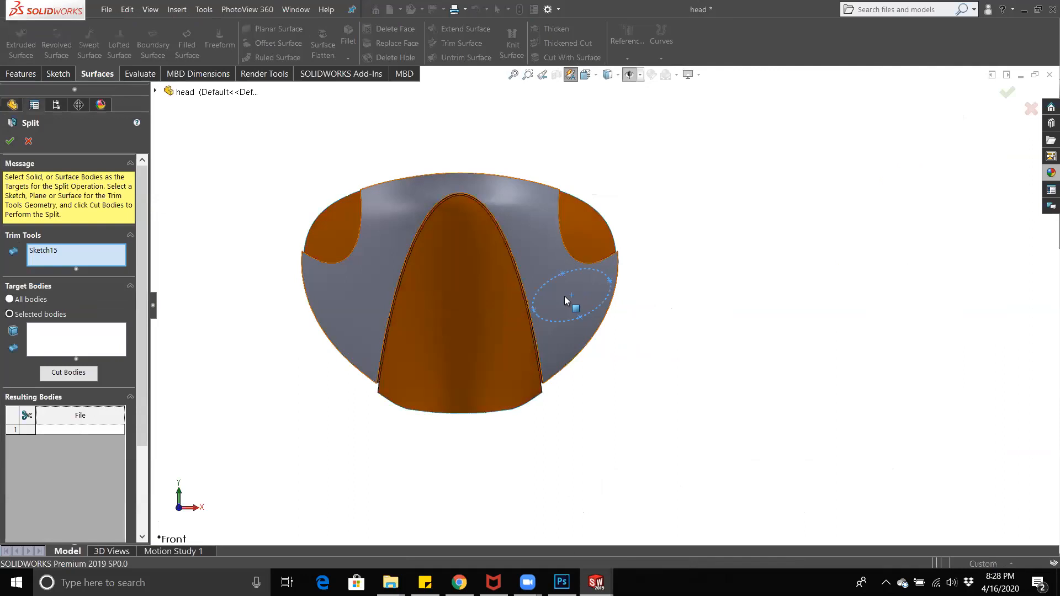
{"action": "left_click", "coordinate": [568, 312]}
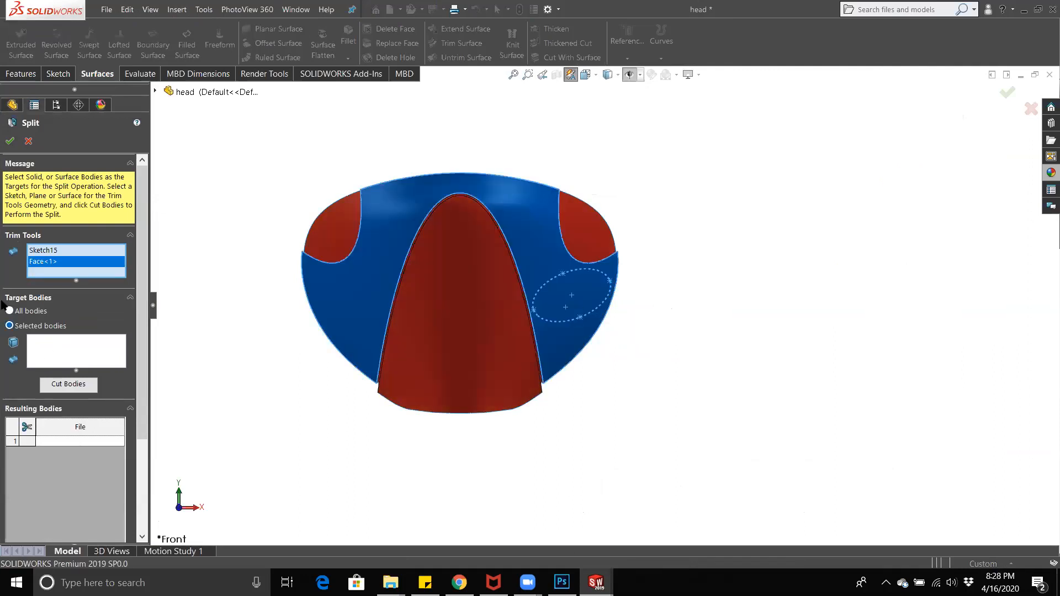
{"action": "left_click", "coordinate": [48, 251]}
{"action": "right_click", "coordinate": [49, 251]}
{"action": "left_click", "coordinate": [127, 274]}
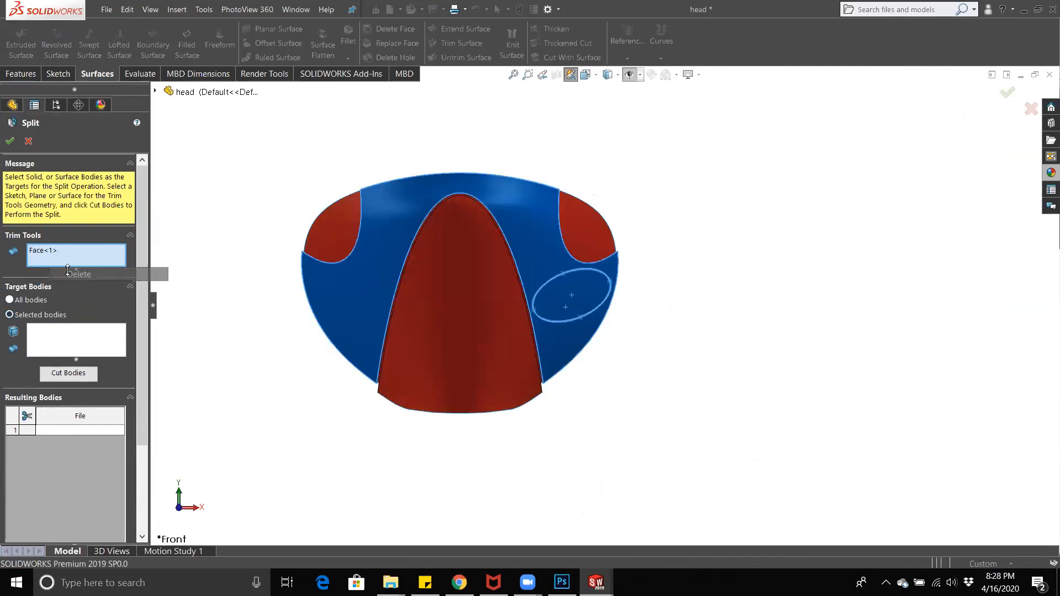
{"action": "right_click", "coordinate": [50, 253]}
{"action": "left_click", "coordinate": [70, 271]}
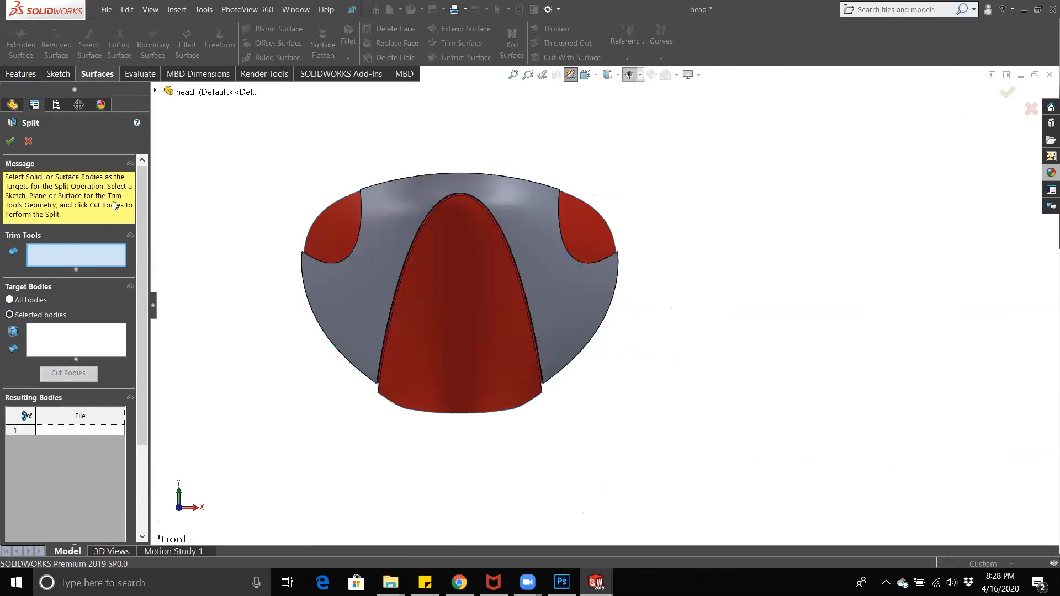
Step: Cut the shell body Surface-Knit1 with the elliptical Sketch15 as the trim tool
{"action": "left_click", "coordinate": [156, 91]}
{"action": "scroll", "coordinate": [210, 486], "scroll_direction": "down", "scroll_amount": 2}
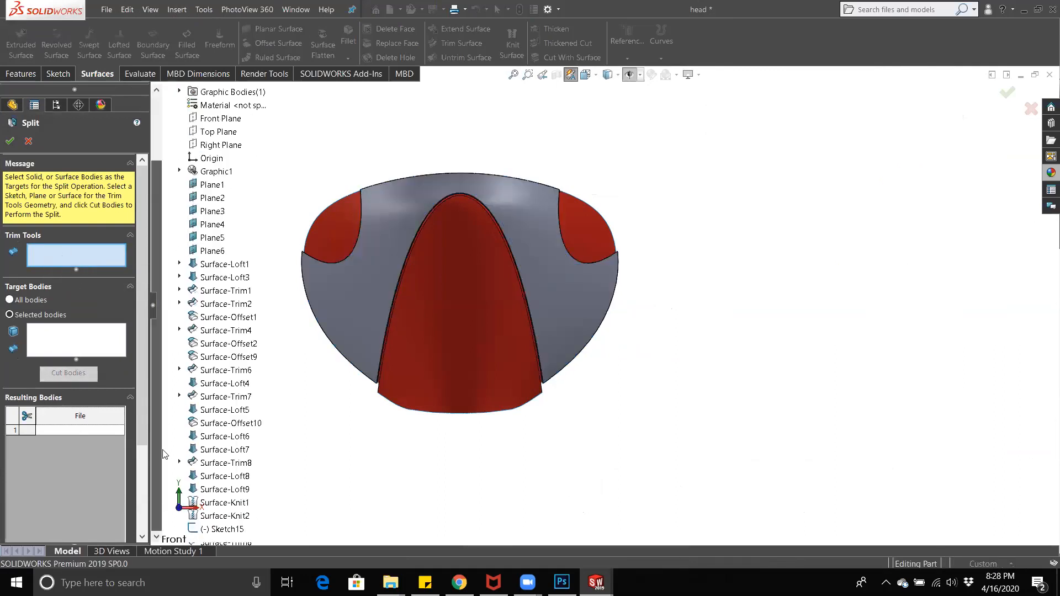
{"action": "left_click", "coordinate": [222, 529]}
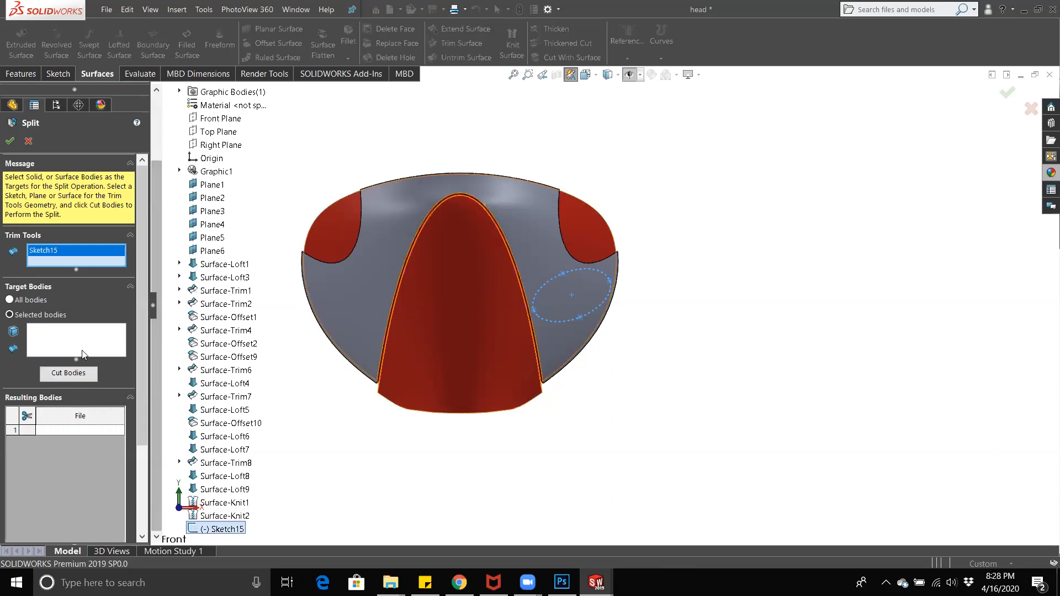
{"action": "left_click", "coordinate": [43, 337]}
{"action": "left_click", "coordinate": [550, 294]}
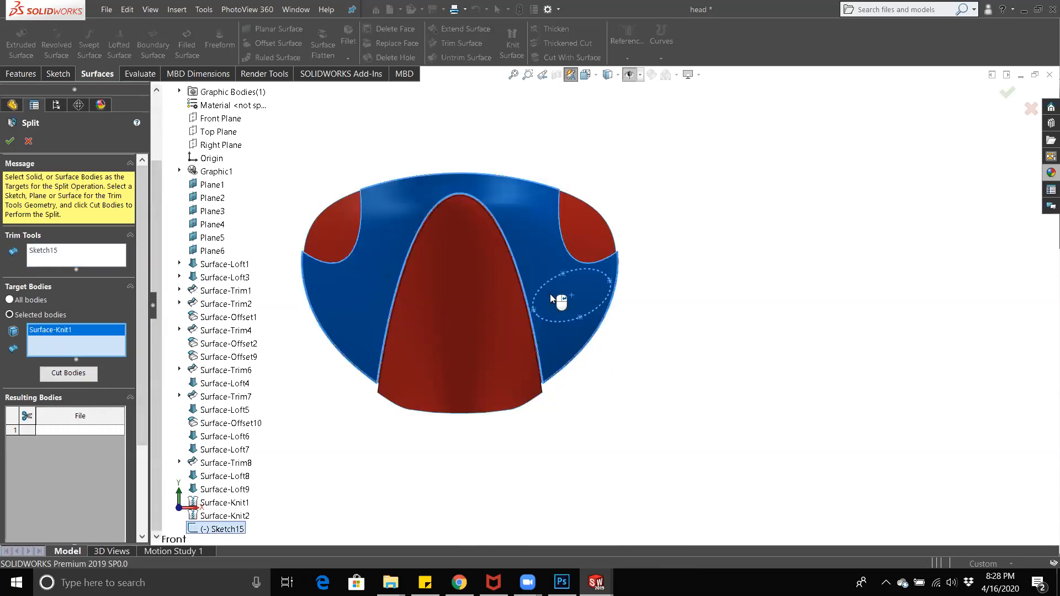
{"action": "left_click", "coordinate": [89, 375]}
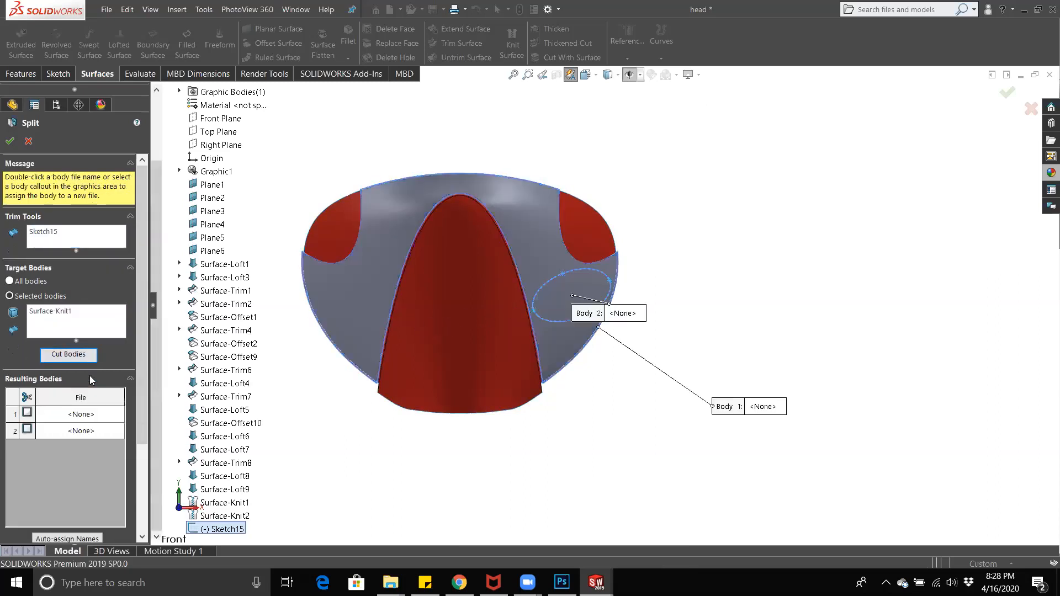
Step: Mark the elliptical piece, body 2, as the resulting body, turn off Consume cut bodies and finish the split
{"action": "left_click", "coordinate": [27, 430]}
{"action": "left_click_drag", "start_coordinate": [143, 398], "coordinate": [143, 450]}
{"action": "scroll", "coordinate": [142, 450], "scroll_direction": "down", "scroll_amount": 1}
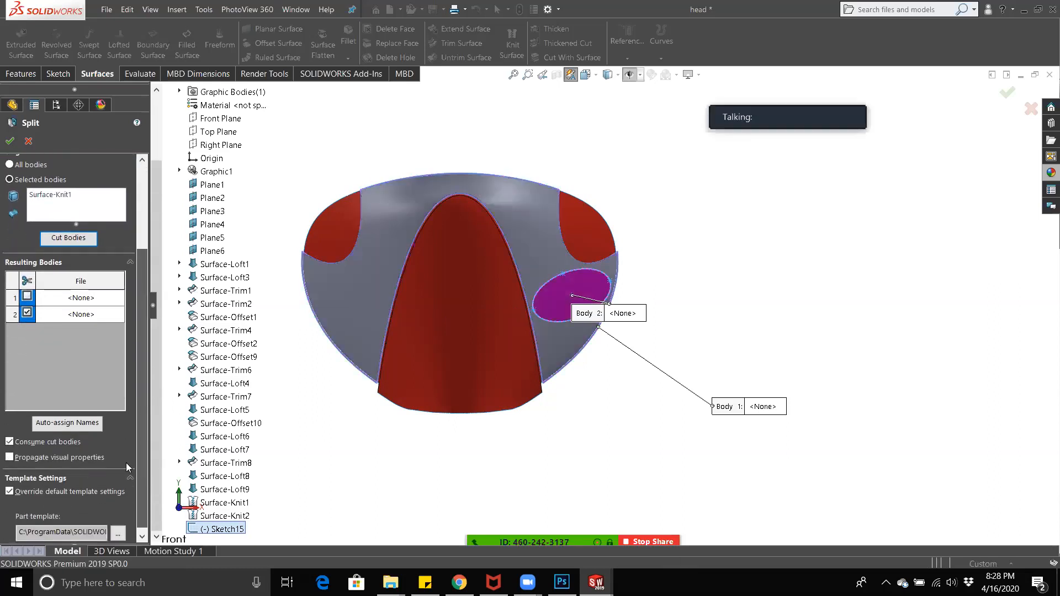
{"action": "left_click", "coordinate": [9, 451]}
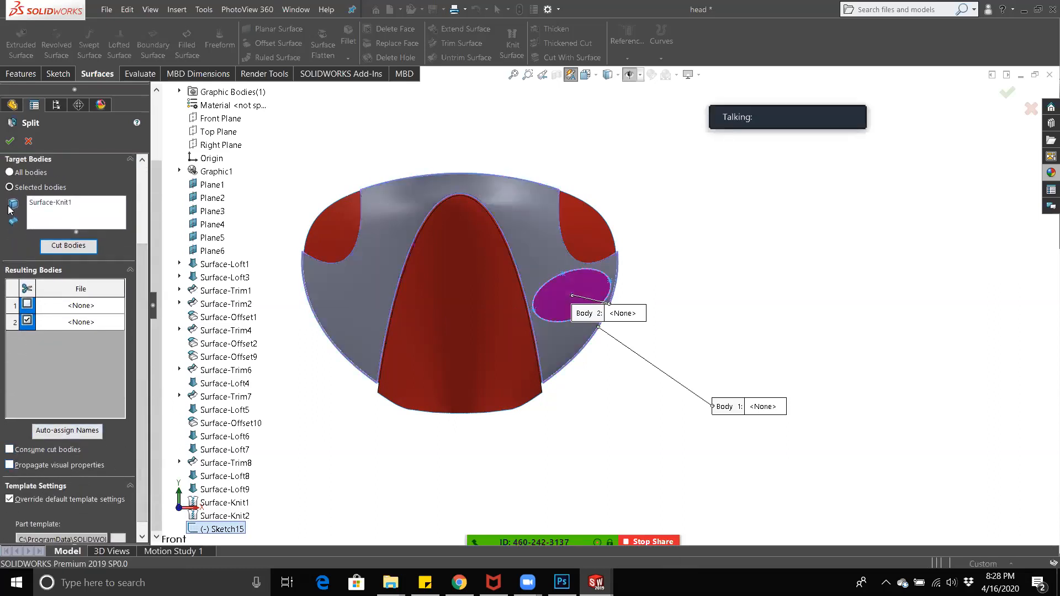
{"action": "left_click", "coordinate": [10, 141]}
Step: Examine the ellipse split into the shell's cheek from the front and side, selecting its face
{"action": "mouse_move", "coordinate": [628, 260]}
{"action": "middle_mouse_down"}
{"action": "mouse_move", "coordinate": [524, 119]}
{"action": "mouse_move", "coordinate": [473, 166]}
{"action": "mouse_move", "coordinate": [573, 149]}
{"action": "mouse_move", "coordinate": [622, 213]}
{"action": "mouse_move", "coordinate": [608, 259]}
{"action": "middle_mouse_up"}
{"action": "left_click", "coordinate": [589, 307]}
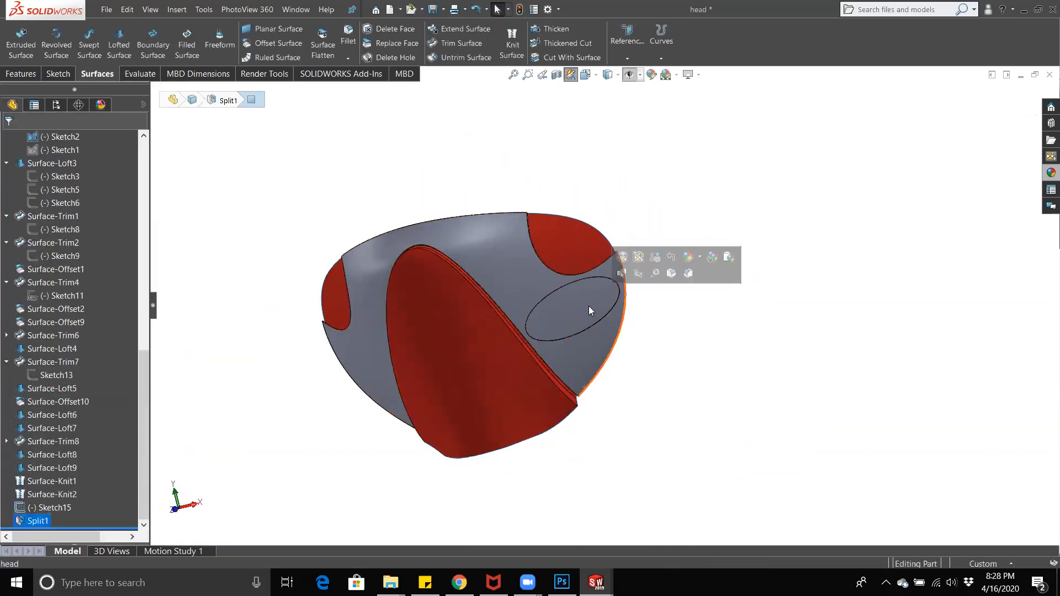
{"action": "left_click", "coordinate": [237, 364]}
{"action": "left_click_drag", "start_coordinate": [142, 438], "coordinate": [144, 482]}
{"action": "left_click", "coordinate": [42, 522]}
{"action": "left_click", "coordinate": [221, 439]}
{"action": "middle_click_drag", "start_coordinate": [563, 382], "coordinate": [622, 371]}
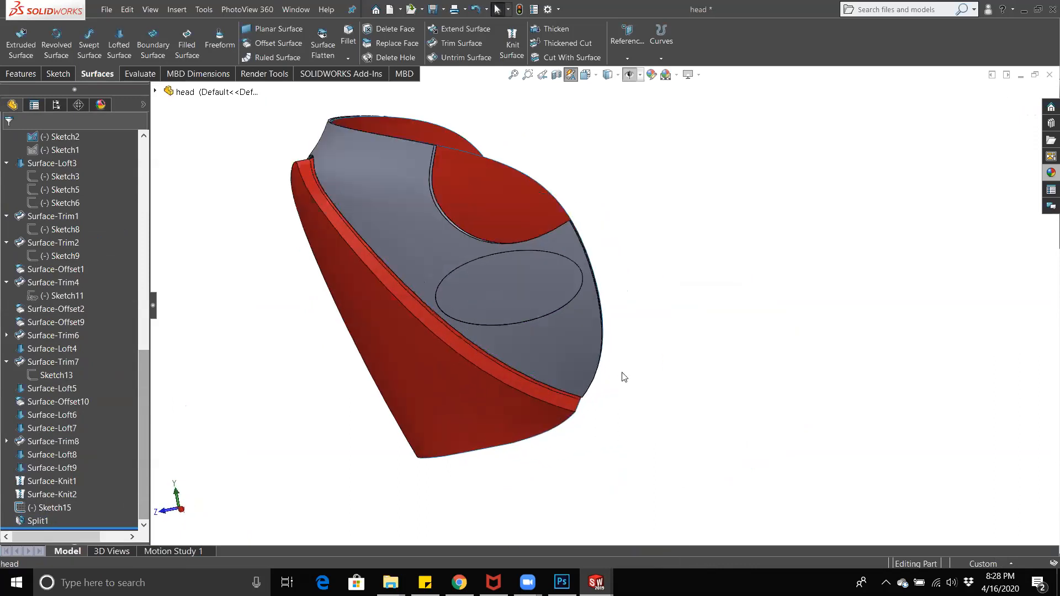
{"action": "left_click", "coordinate": [573, 289]}
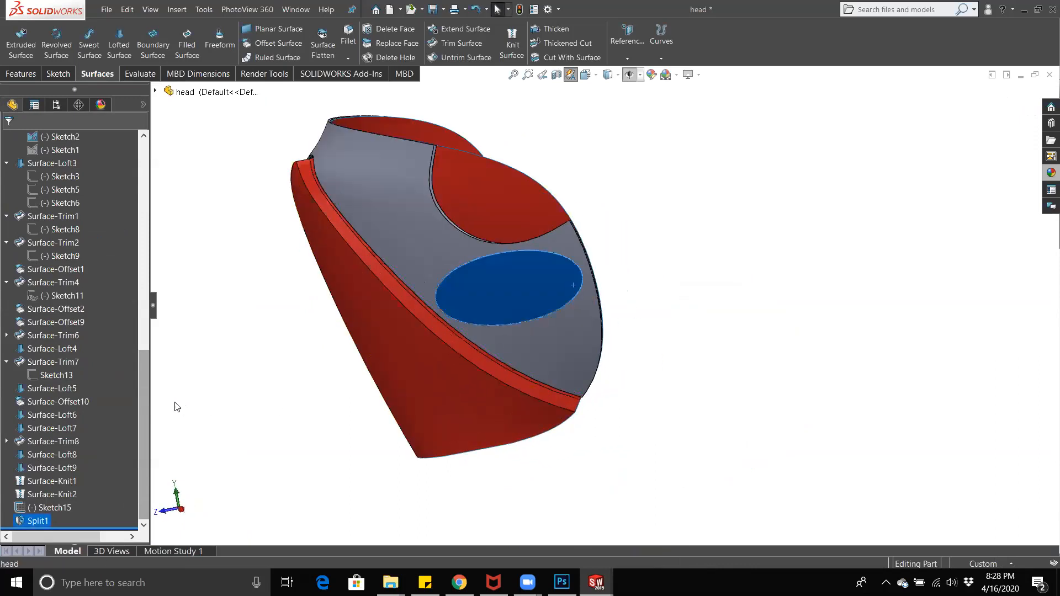
Step: Check the split solid bodies in the feature tree and examine the elliptical piece from behind, the side and the front
{"action": "left_click_drag", "start_coordinate": [142, 359], "coordinate": [130, 137]}
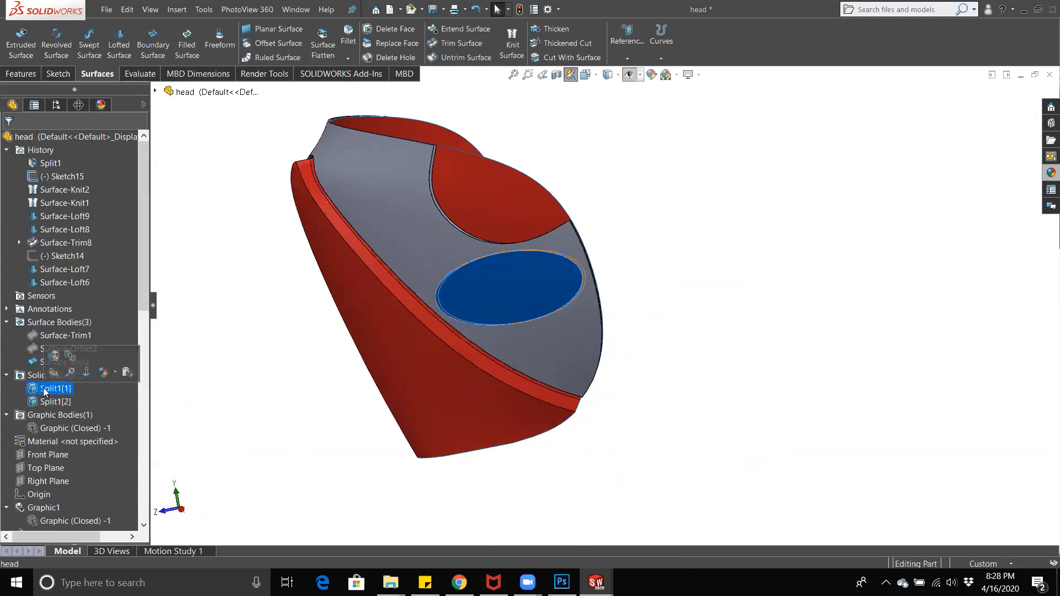
{"action": "middle_click_drag", "start_coordinate": [474, 342], "coordinate": [405, 178]}
{"action": "scroll", "coordinate": [420, 321], "scroll_direction": "down", "scroll_amount": 3}
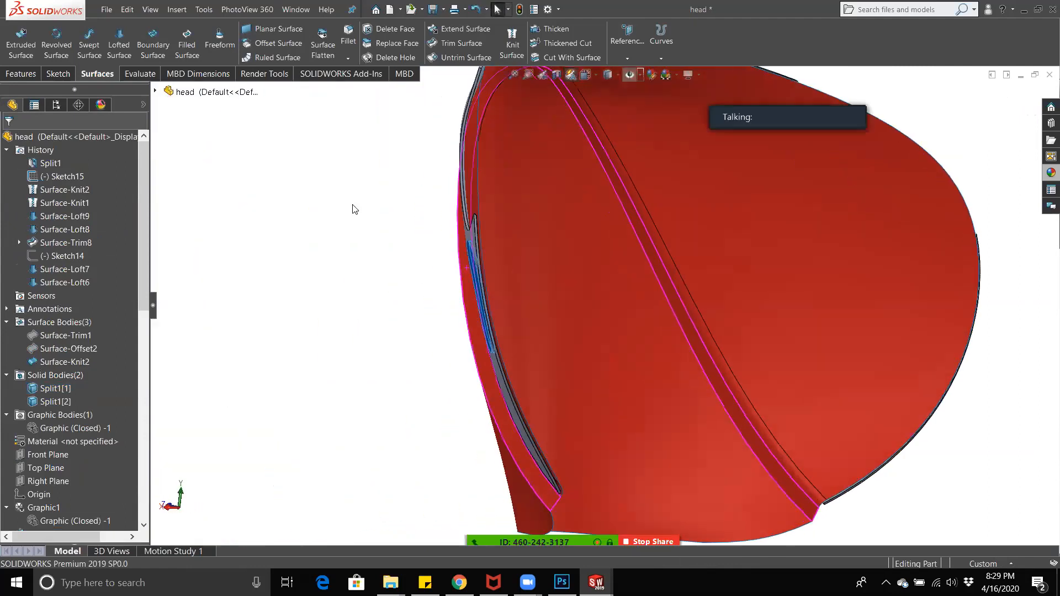
{"action": "scroll", "coordinate": [466, 280], "scroll_direction": "down", "scroll_amount": 5}
{"action": "left_click", "coordinate": [50, 390]}
{"action": "left_click", "coordinate": [363, 300]}
{"action": "scroll", "coordinate": [366, 303], "scroll_direction": "up", "scroll_amount": 5}
{"action": "middle_click_drag", "start_coordinate": [557, 352], "coordinate": [596, 358]}
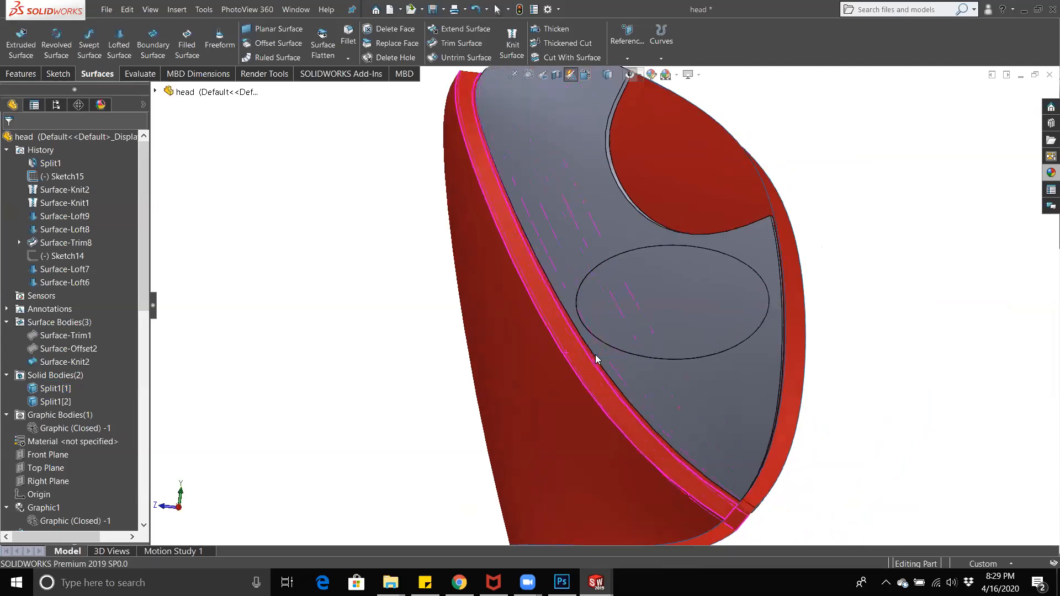
{"action": "scroll", "coordinate": [476, 352], "scroll_direction": "up", "scroll_amount": 3}
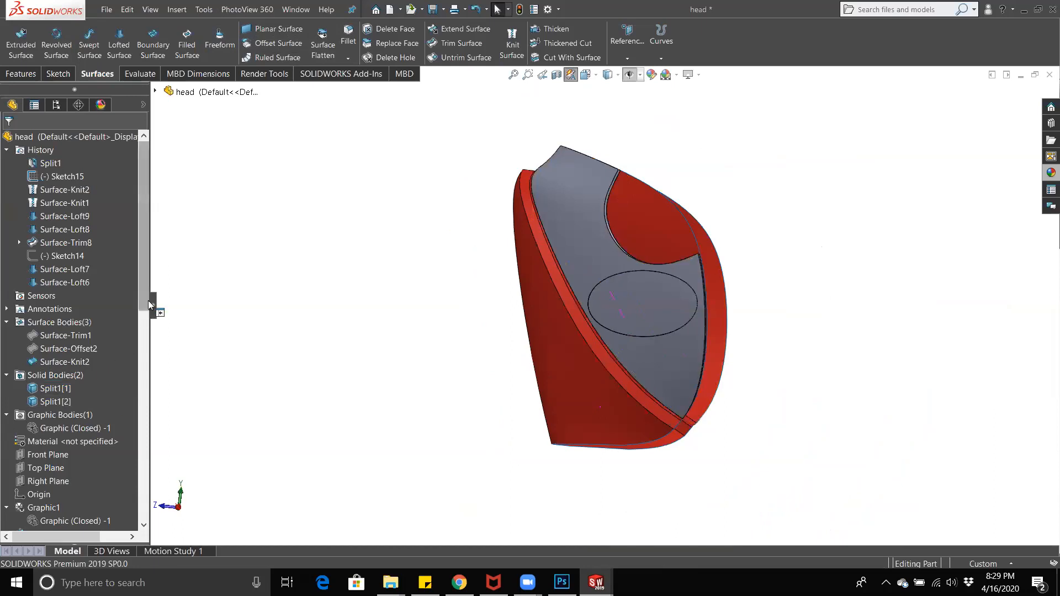
{"action": "middle_click_drag", "start_coordinate": [459, 293], "coordinate": [651, 303]}
{"action": "scroll", "coordinate": [670, 307], "scroll_direction": "down", "scroll_amount": 3}
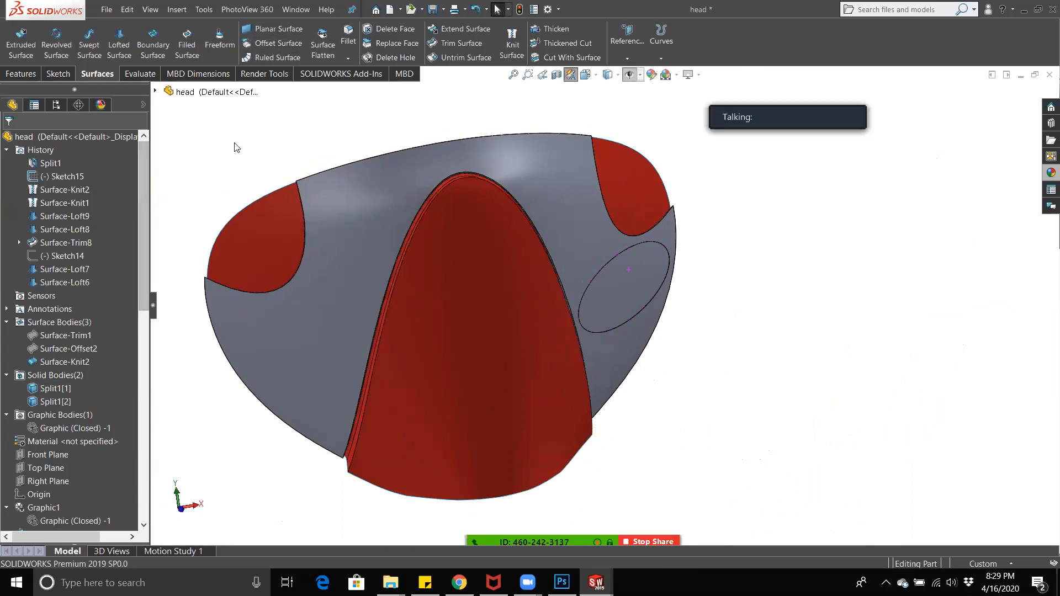
Step: Offset the elliptical cheek face outward by 11 mm as a new surface
{"action": "left_click", "coordinate": [269, 47]}
{"action": "left_click", "coordinate": [624, 306]}
{"action": "middle_click_drag", "start_coordinate": [629, 307], "coordinate": [168, 220]}
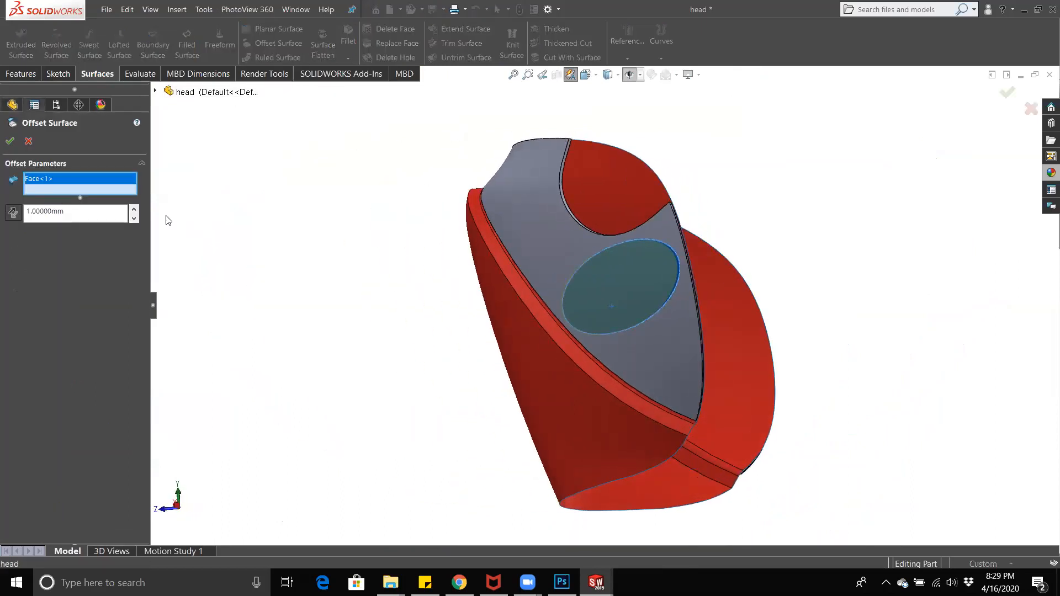
{"action": "double_click", "coordinate": [137, 210]}
{"action": "left_click", "coordinate": [133, 219]}
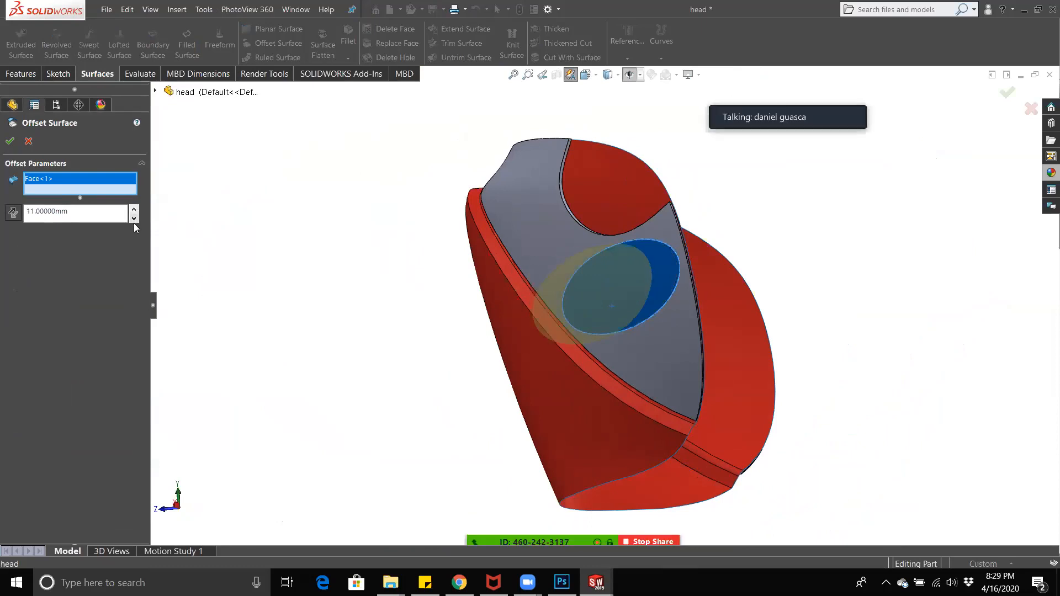
{"action": "left_click", "coordinate": [136, 219]}
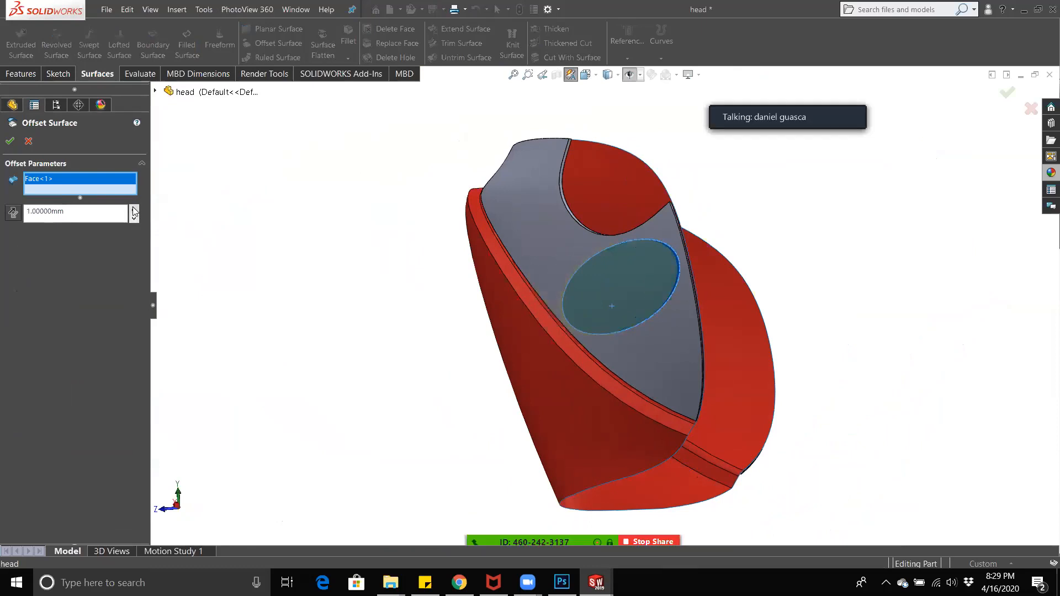
{"action": "left_click", "coordinate": [135, 211]}
{"action": "middle_click_drag", "start_coordinate": [284, 241], "coordinate": [84, 175]}
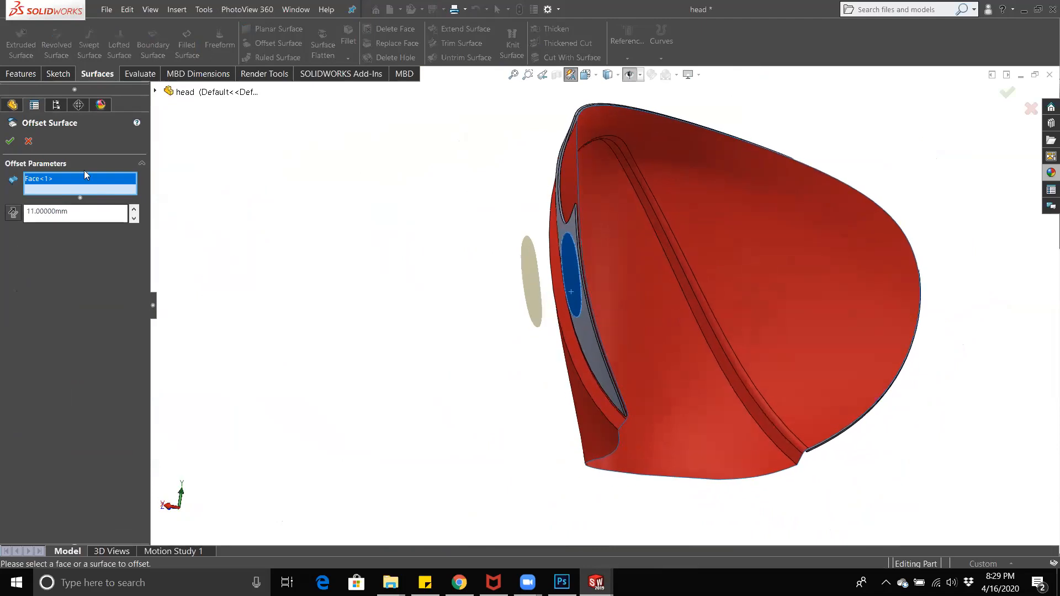
{"action": "left_click", "coordinate": [10, 141]}
Step: Examine the spacing between the offset ellipse and the elliptical cheek face from the front and side
{"action": "middle_click_drag", "start_coordinate": [421, 260], "coordinate": [606, 241]}
{"action": "scroll", "coordinate": [756, 316], "scroll_direction": "up", "scroll_amount": 3}
{"action": "scroll", "coordinate": [782, 223], "scroll_direction": "down", "scroll_amount": 6}
{"action": "left_click", "coordinate": [765, 209]}
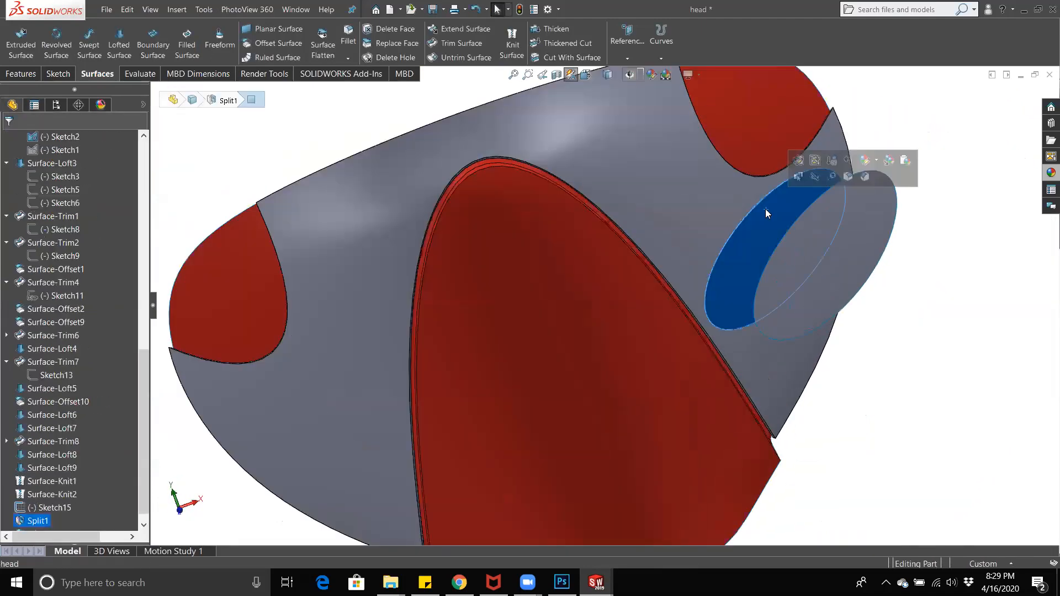
{"action": "middle_click_drag", "start_coordinate": [843, 254], "coordinate": [737, 270]}
{"action": "scroll", "coordinate": [485, 287], "scroll_direction": "up", "scroll_amount": 3}
{"action": "left_click", "coordinate": [441, 229]}
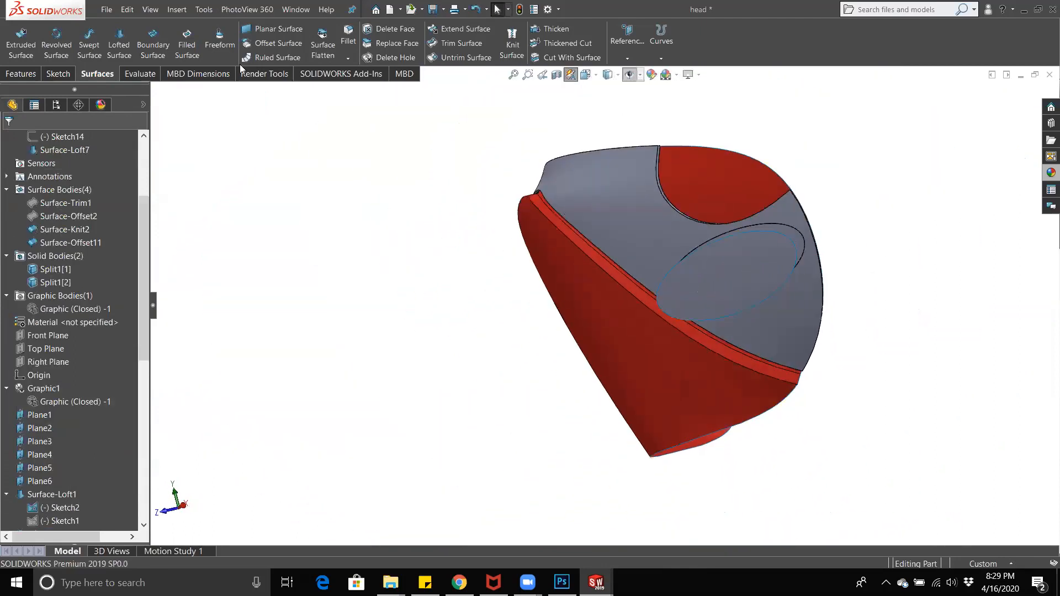
Step: Start a lofted surface and clear the wrongly picked inner face from its profiles
{"action": "left_click", "coordinate": [119, 47]}
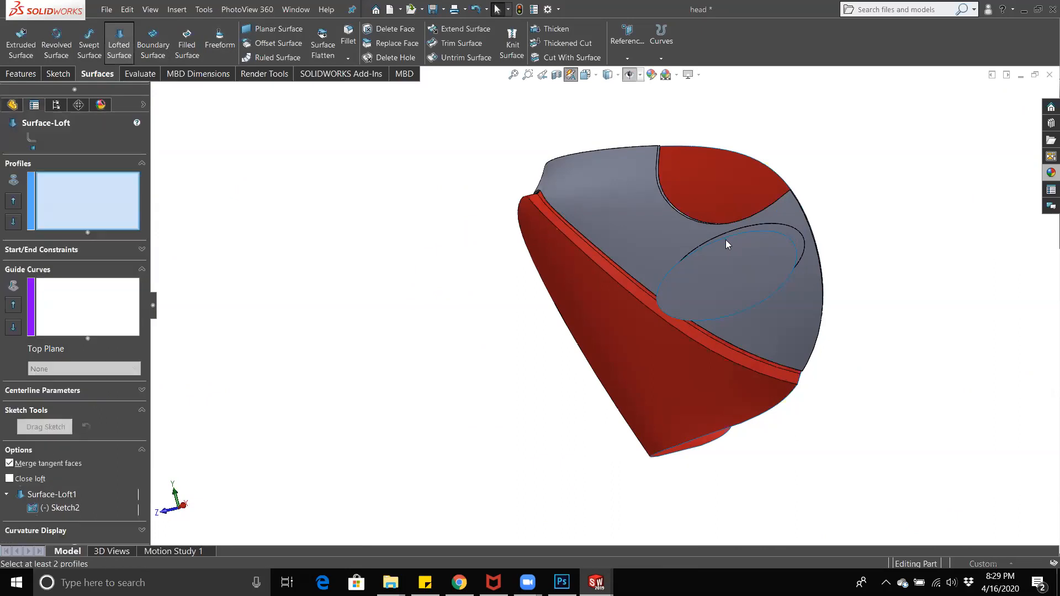
{"action": "left_click", "coordinate": [724, 232]}
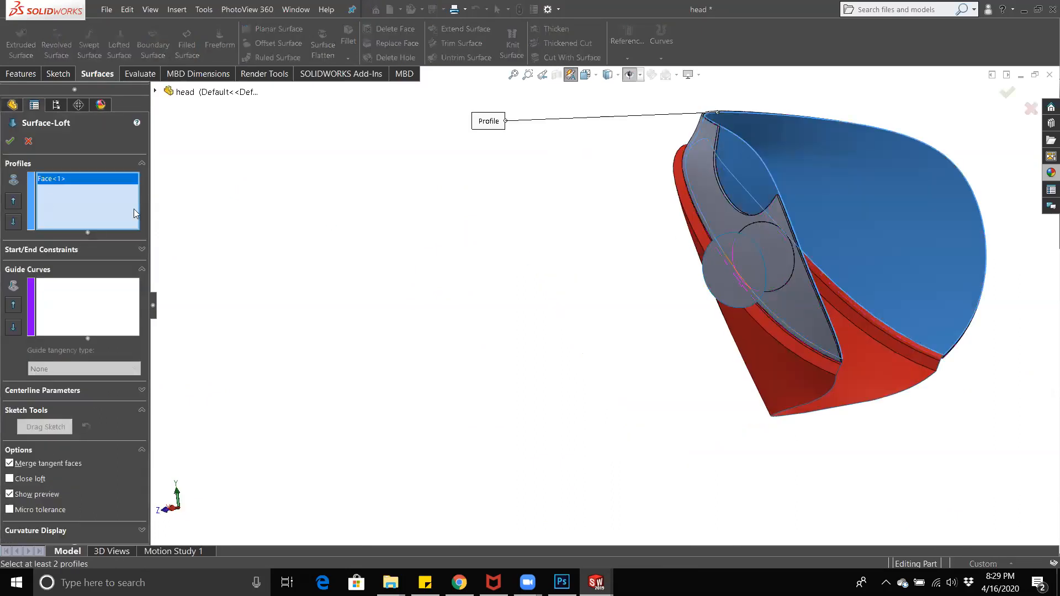
{"action": "right_click", "coordinate": [71, 194]}
{"action": "left_click", "coordinate": [72, 207]}
{"action": "right_click", "coordinate": [83, 208]}
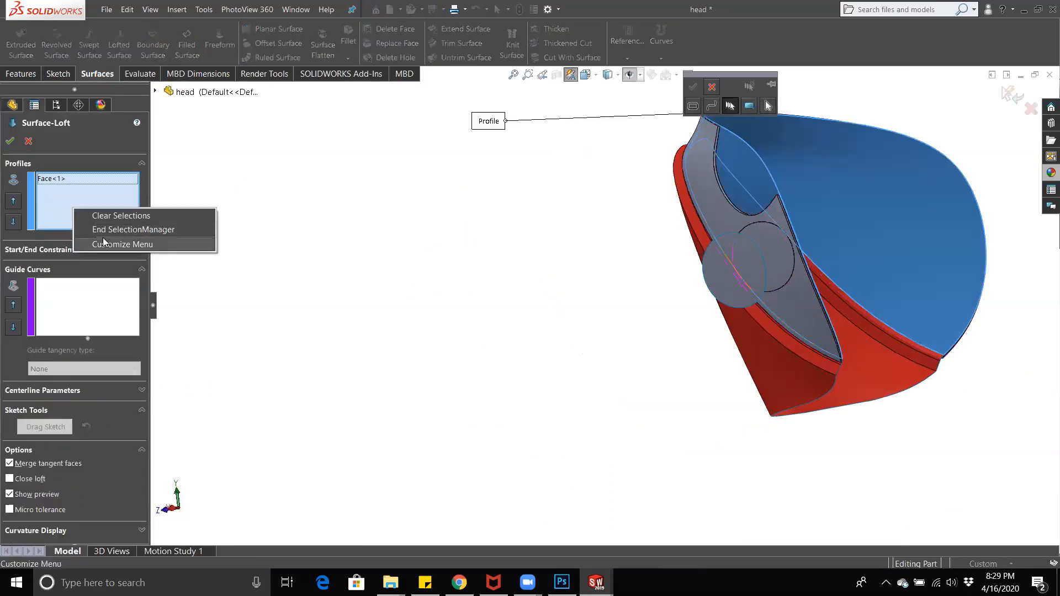
{"action": "left_click", "coordinate": [87, 223]}
{"action": "right_click", "coordinate": [138, 184]}
{"action": "key", "text": "Escape"}
{"action": "right_click", "coordinate": [52, 209]}
{"action": "left_click", "coordinate": [88, 216]}
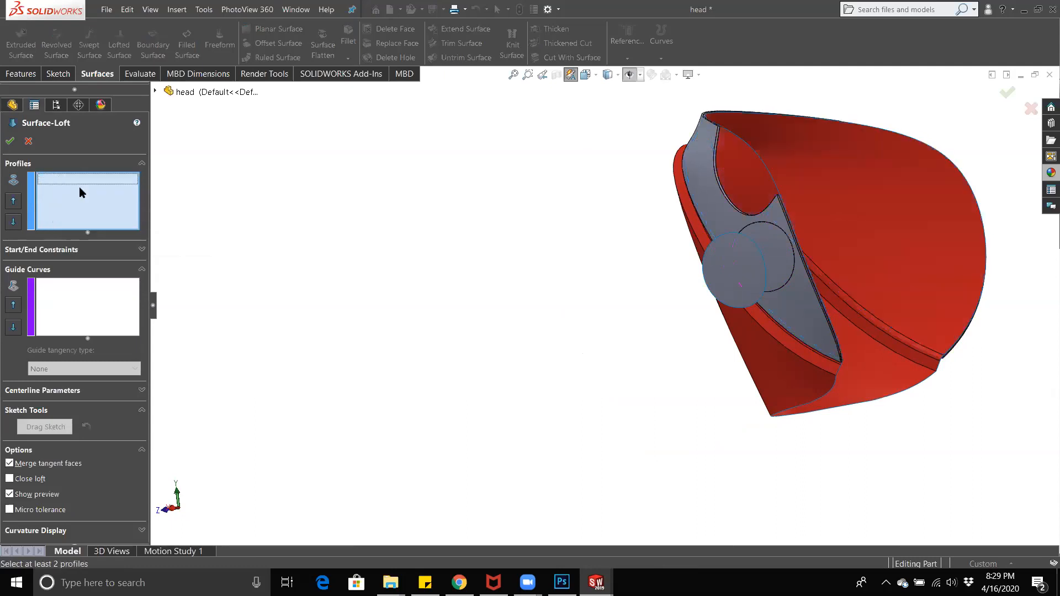
{"action": "left_click", "coordinate": [740, 238]}
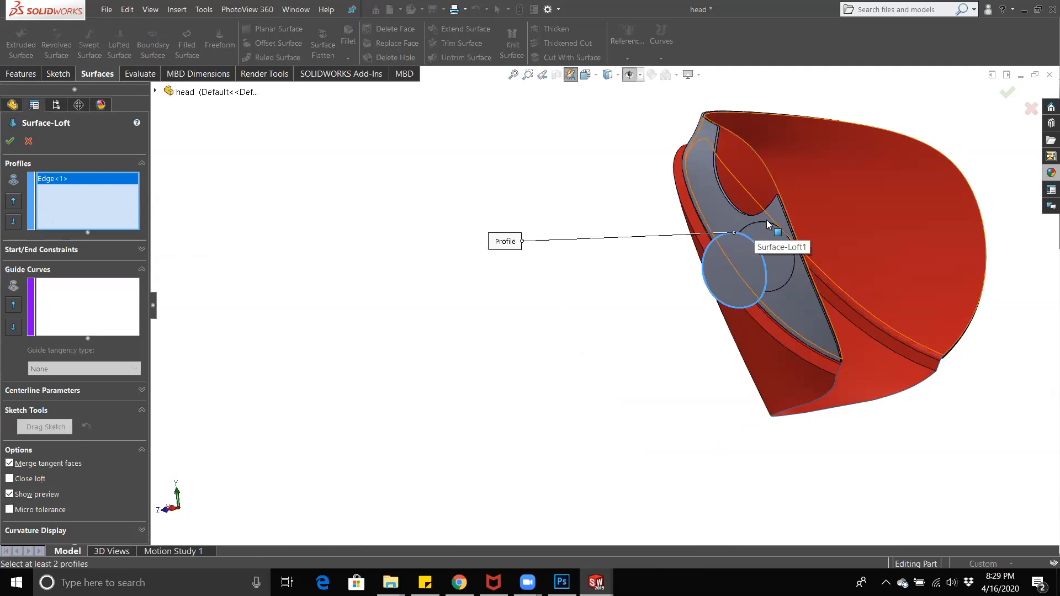
{"action": "mouse_move", "coordinate": [769, 245]}
{"action": "middle_mouse_down"}
{"action": "mouse_move", "coordinate": [842, 243]}
{"action": "mouse_move", "coordinate": [763, 247]}
{"action": "middle_mouse_up"}
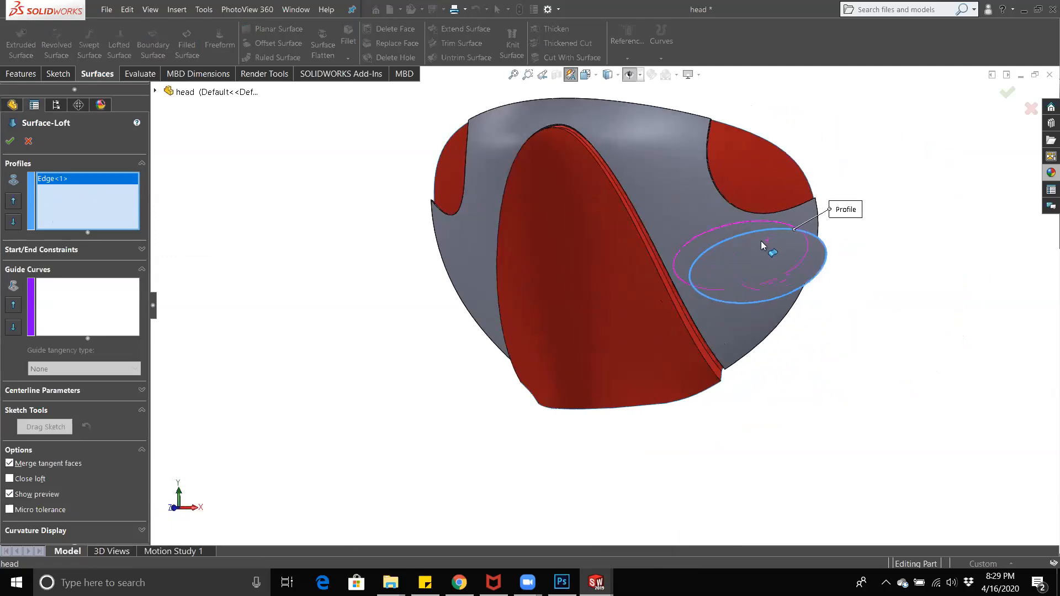
{"action": "scroll", "coordinate": [762, 246], "scroll_direction": "down", "scroll_amount": 5}
{"action": "left_click", "coordinate": [648, 259]}
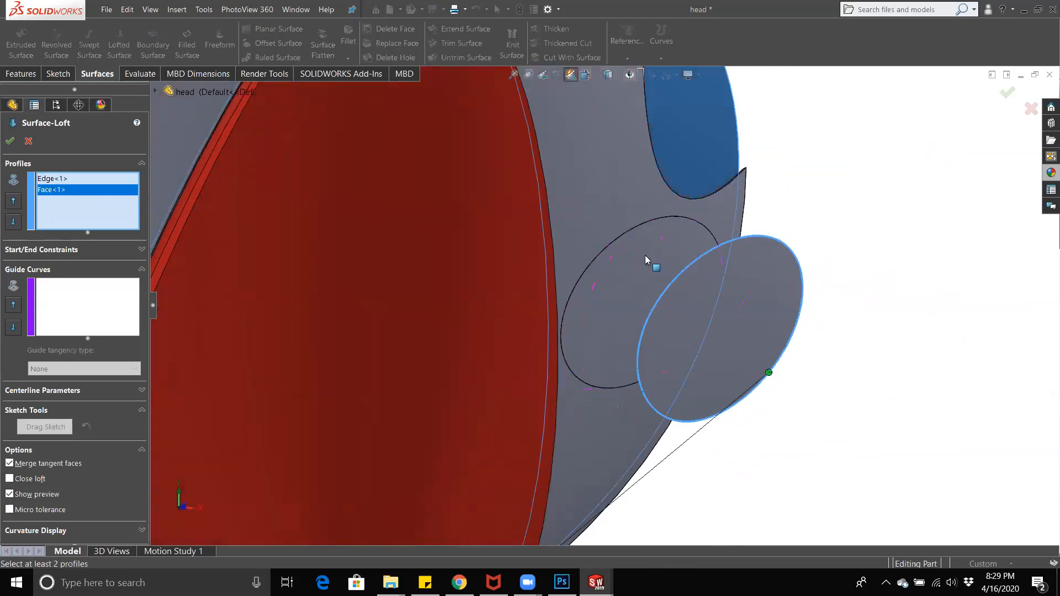
{"action": "left_click", "coordinate": [647, 260]}
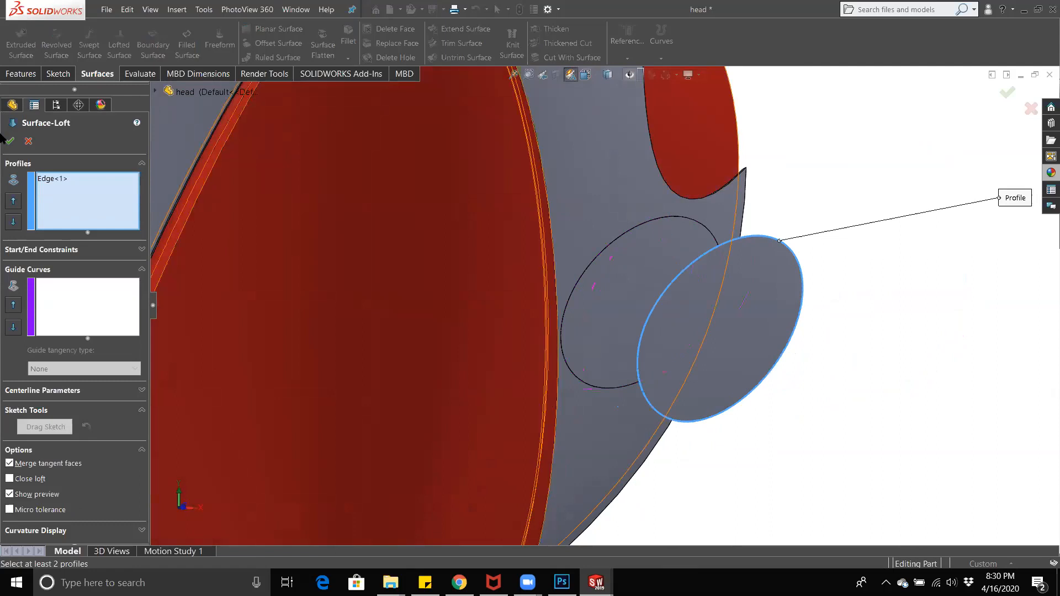
{"action": "left_click", "coordinate": [29, 142]}
Step: Isolate the elliptical split body to identify it, and exit the isolated view
{"action": "key", "text": "f"}
{"action": "middle_click_drag", "start_coordinate": [763, 362], "coordinate": [564, 372]}
{"action": "left_click_drag", "start_coordinate": [143, 310], "coordinate": [145, 304]}
{"action": "left_click", "coordinate": [48, 284]}
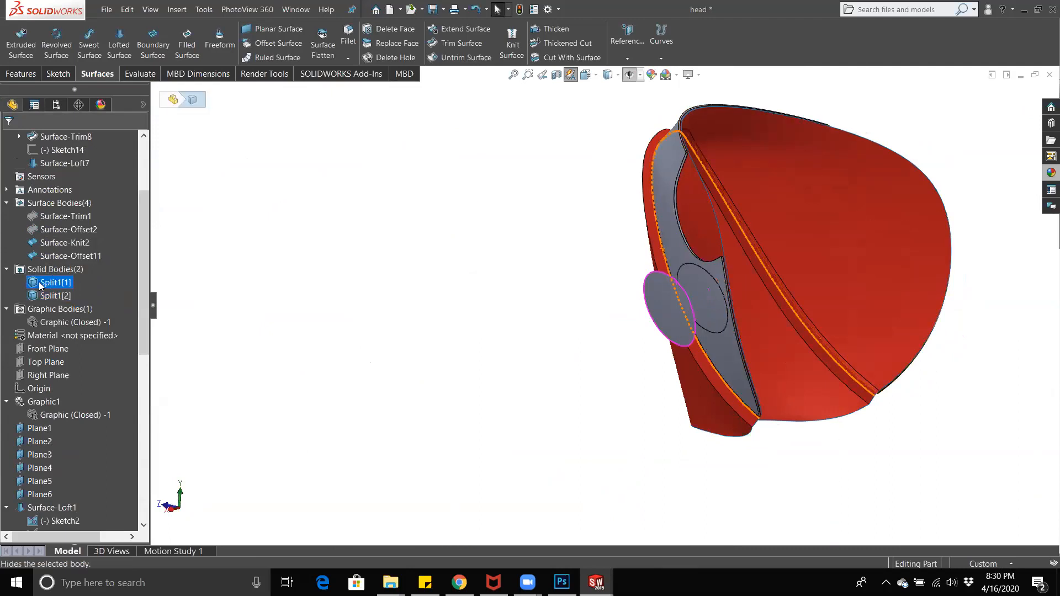
{"action": "right_click", "coordinate": [44, 296]}
{"action": "left_click", "coordinate": [70, 303]}
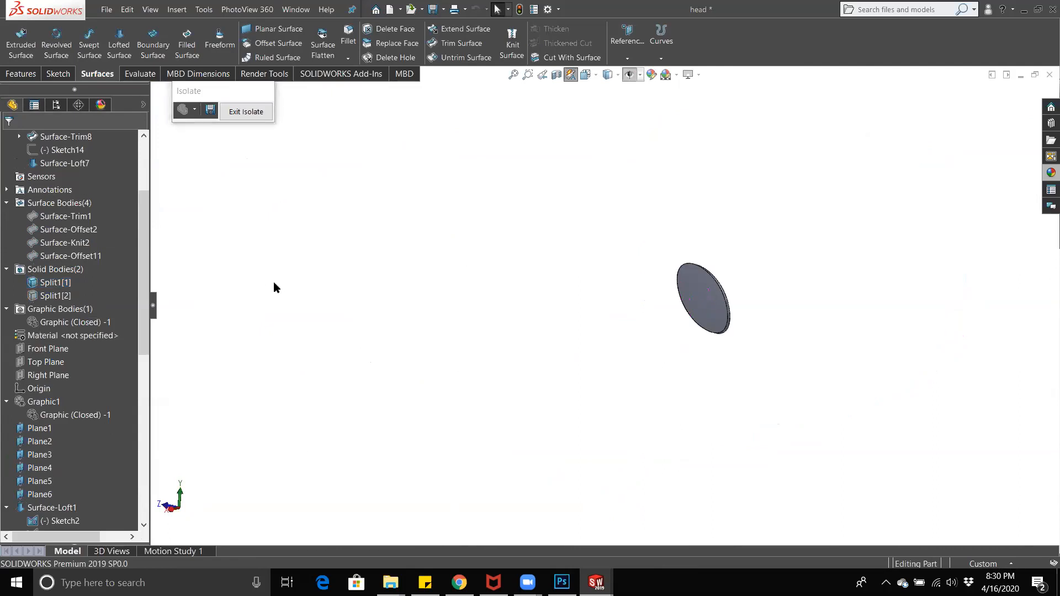
{"action": "left_click_drag", "start_coordinate": [141, 286], "coordinate": [142, 450]}
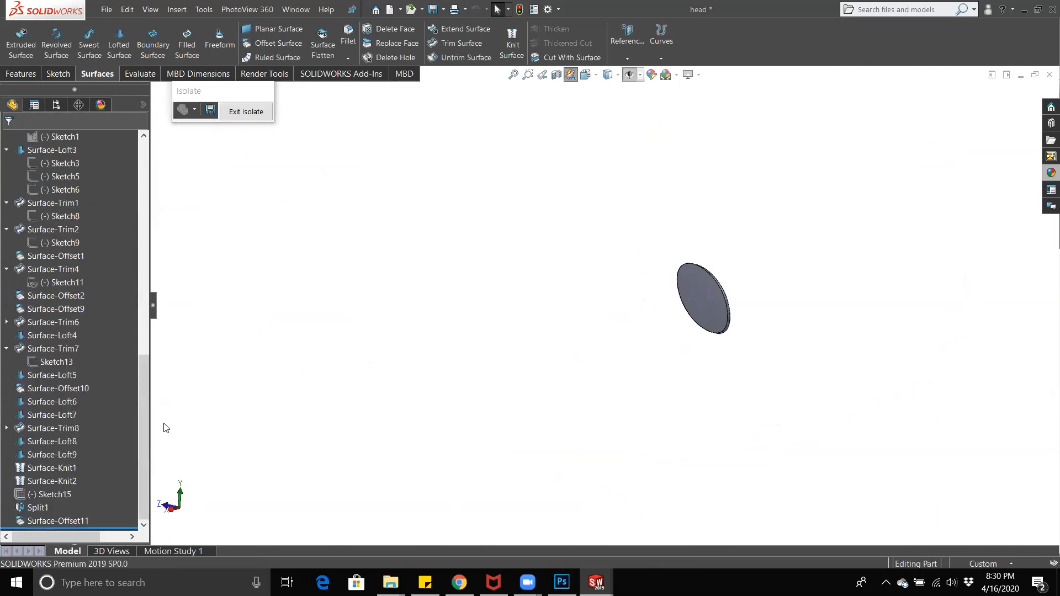
{"action": "left_click", "coordinate": [246, 112]}
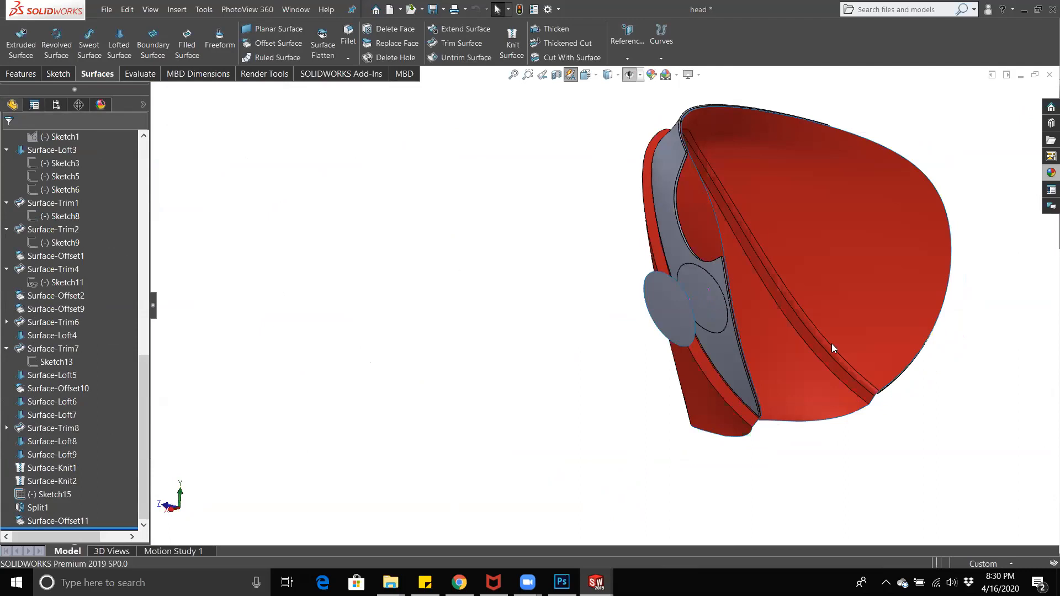
Step: Delete the Split1 feature together with the offset surface that depends on it
{"action": "middle_click_drag", "start_coordinate": [523, 391], "coordinate": [520, 317]}
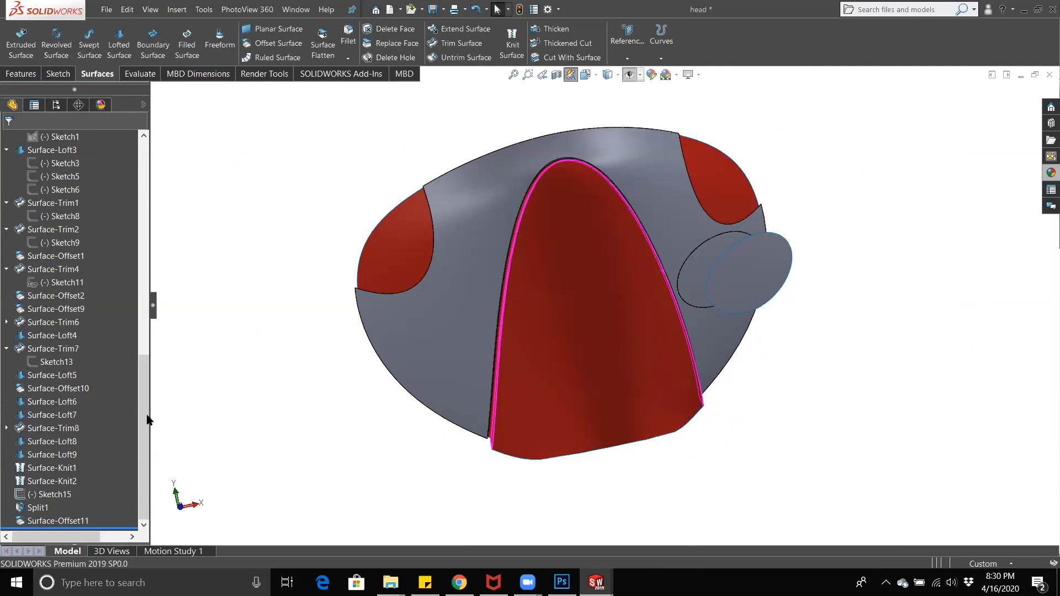
{"action": "left_click", "coordinate": [70, 521]}
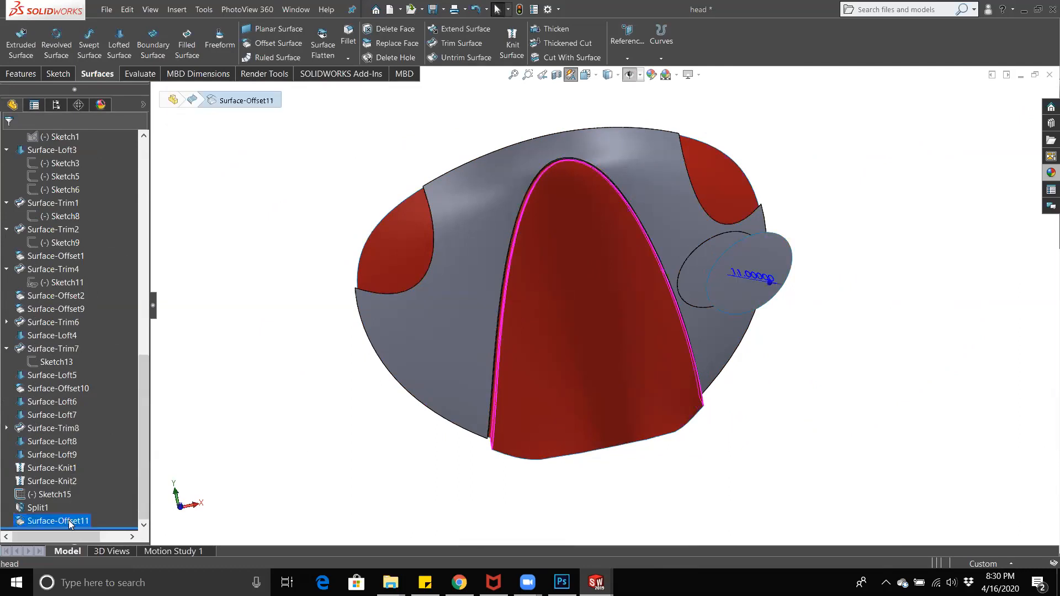
{"action": "right_click", "coordinate": [70, 522]}
{"action": "right_click", "coordinate": [37, 508]}
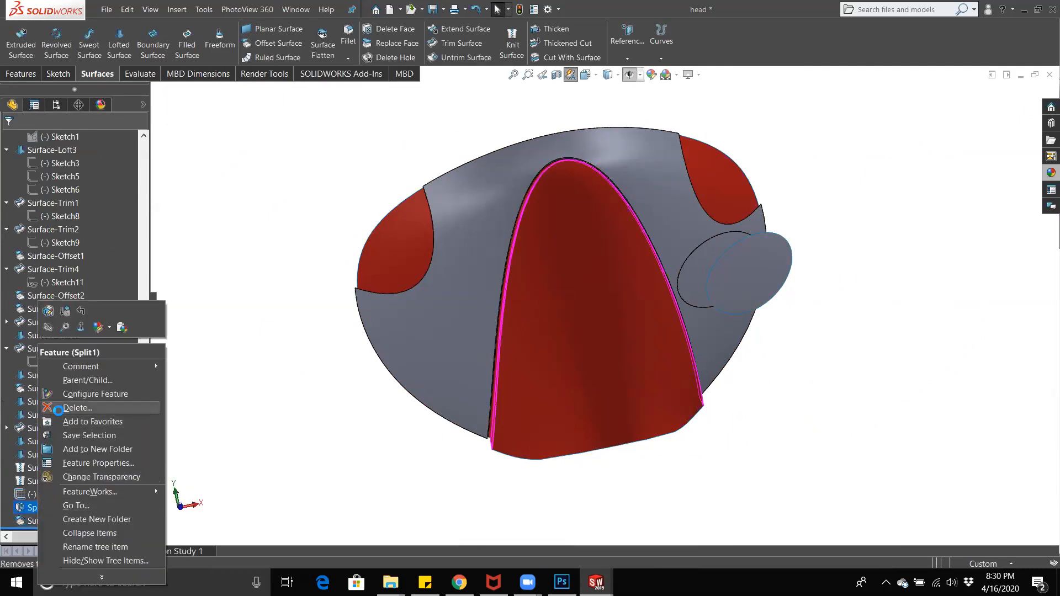
{"action": "left_click", "coordinate": [77, 408]}
{"action": "left_click", "coordinate": [601, 222]}
{"action": "left_click", "coordinate": [56, 520]}
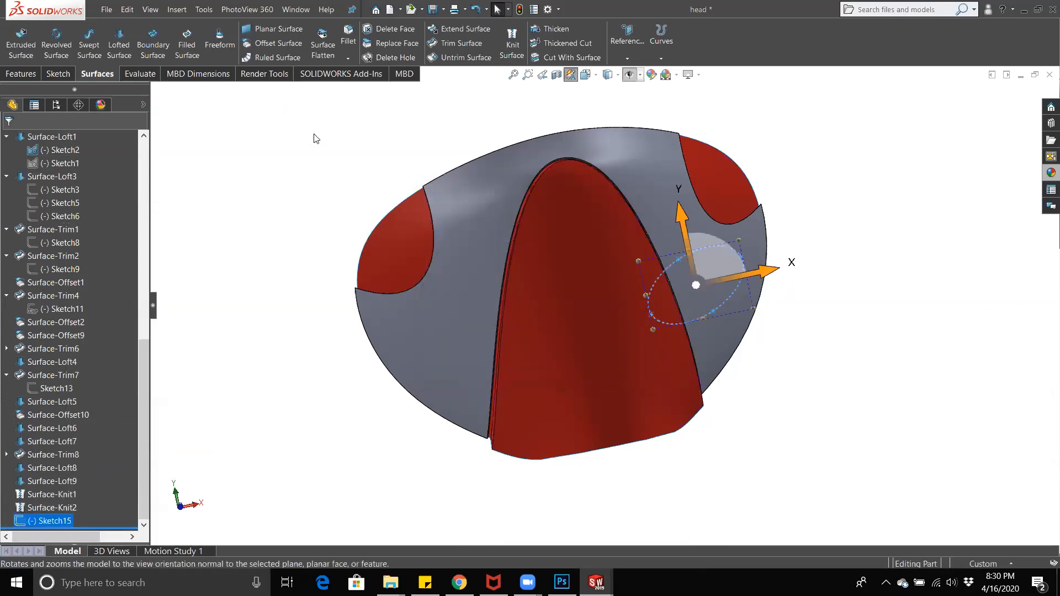
{"action": "left_click", "coordinate": [460, 44]}
{"action": "mouse_move", "coordinate": [751, 198]}
{"action": "middle_mouse_down"}
{"action": "mouse_move", "coordinate": [722, 230]}
{"action": "mouse_move", "coordinate": [699, 284]}
{"action": "mouse_move", "coordinate": [709, 267]}
{"action": "middle_mouse_up"}
{"action": "middle_click_drag", "start_coordinate": [785, 253], "coordinate": [390, 256]}
{"action": "left_click", "coordinate": [28, 141]}
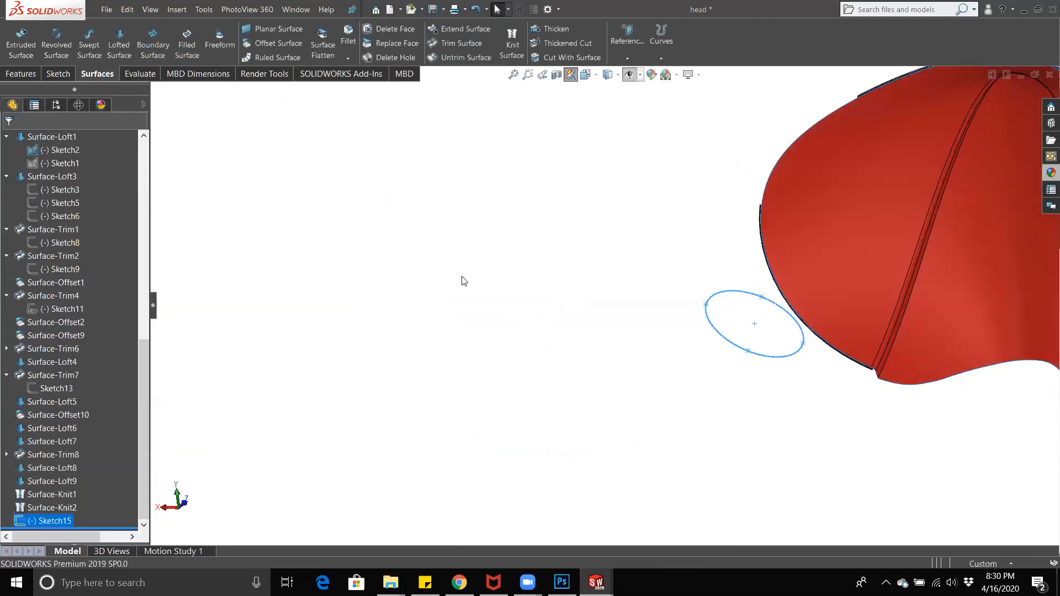
{"action": "middle_click_drag", "start_coordinate": [462, 279], "coordinate": [822, 322]}
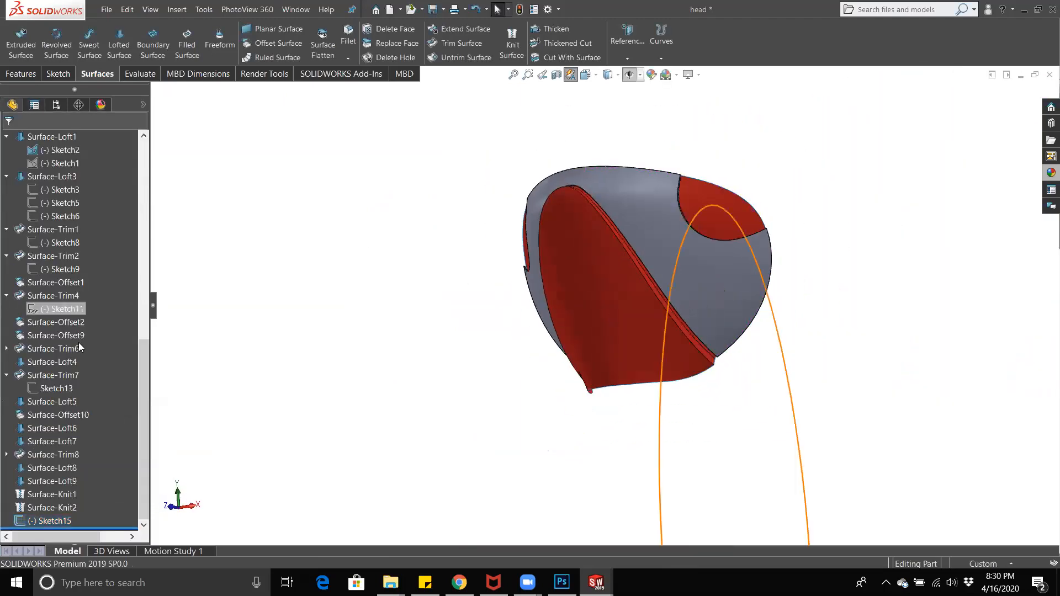
Step: Edit the Surface-Knit1 feature to turn off Create solid, and check the surface and solid body lists
{"action": "left_click_drag", "start_coordinate": [143, 380], "coordinate": [143, 206]}
{"action": "left_click", "coordinate": [67, 310]}
{"action": "left_click", "coordinate": [67, 310]}
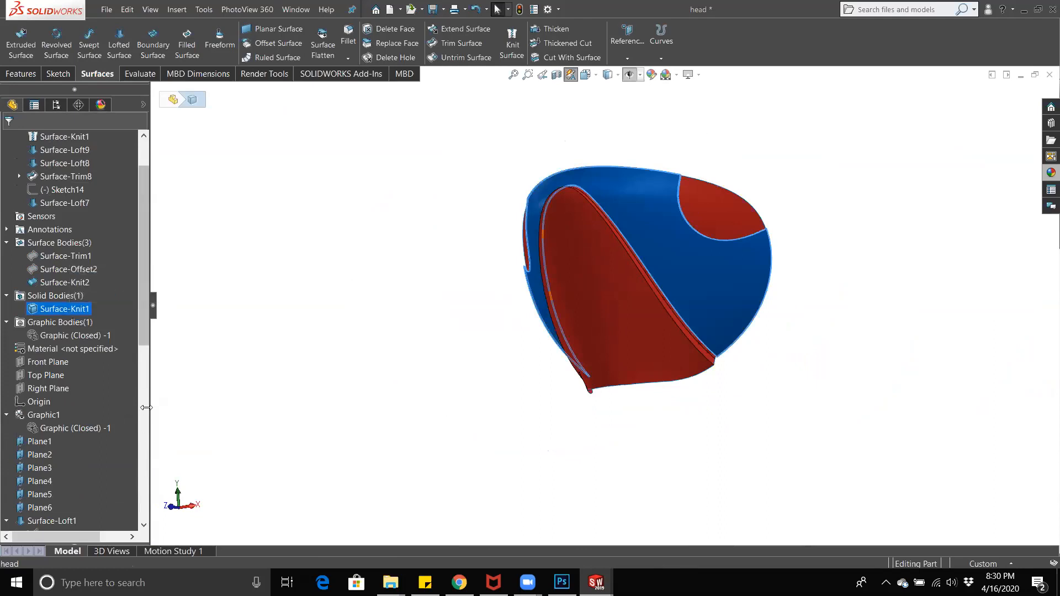
{"action": "left_click_drag", "start_coordinate": [141, 340], "coordinate": [128, 510]}
{"action": "scroll", "coordinate": [128, 510], "scroll_direction": "down", "scroll_amount": 1}
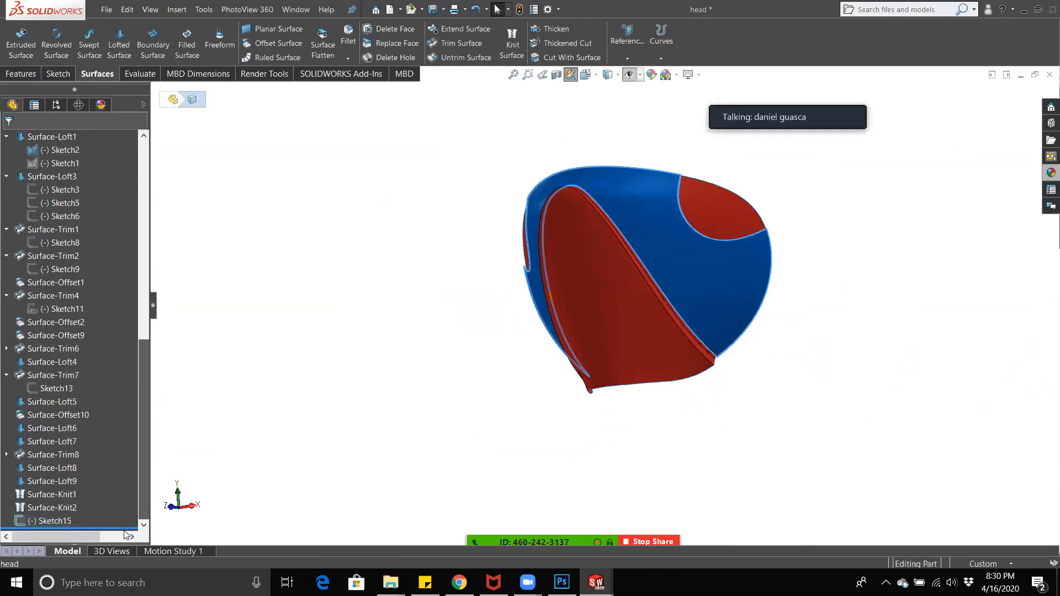
{"action": "left_click", "coordinate": [44, 508]}
{"action": "left_click", "coordinate": [24, 496]}
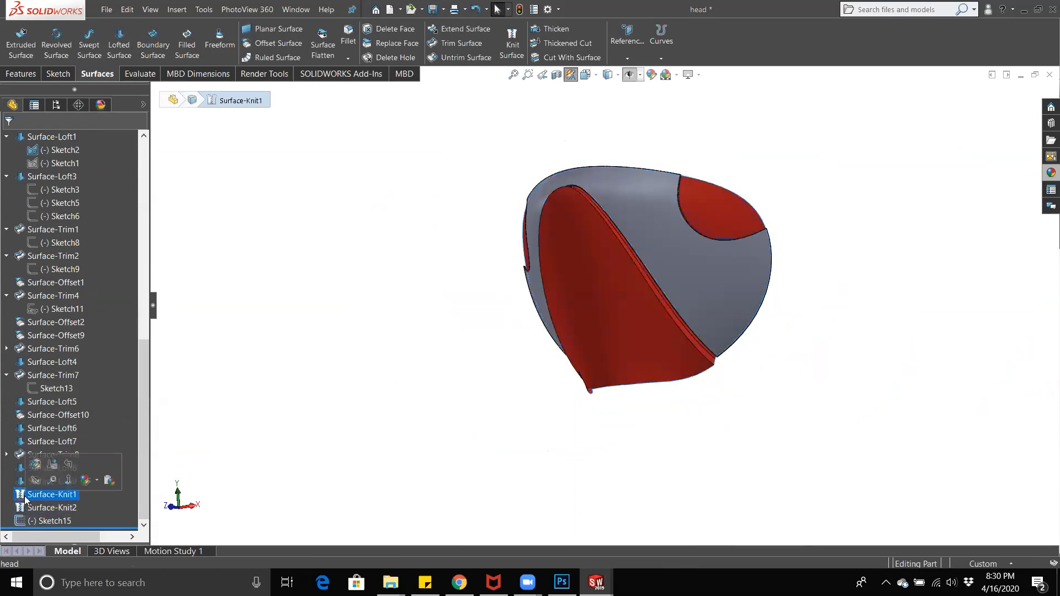
{"action": "left_click", "coordinate": [35, 464]}
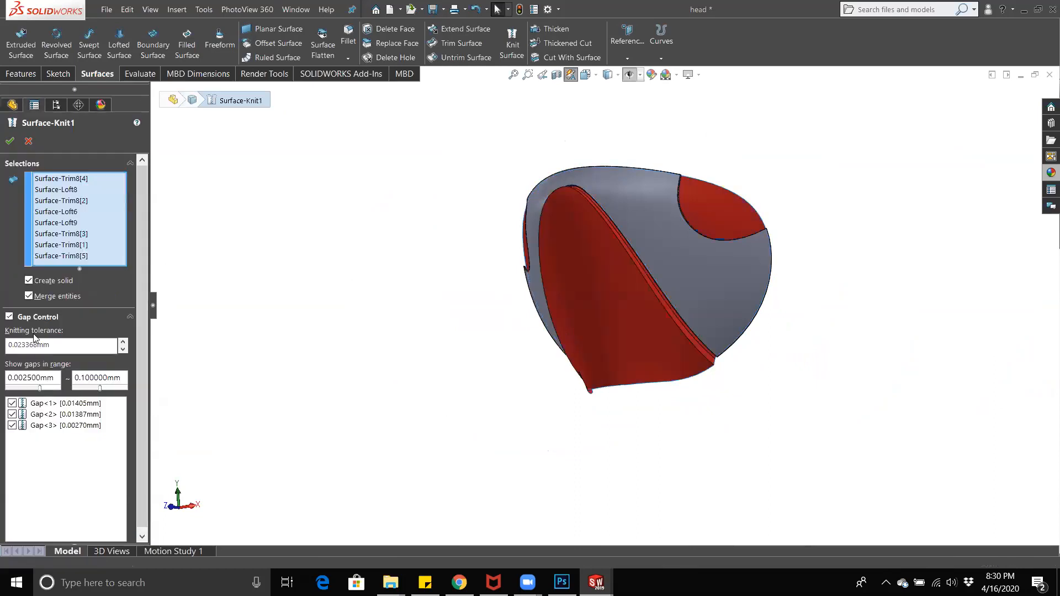
{"action": "left_click", "coordinate": [10, 141]}
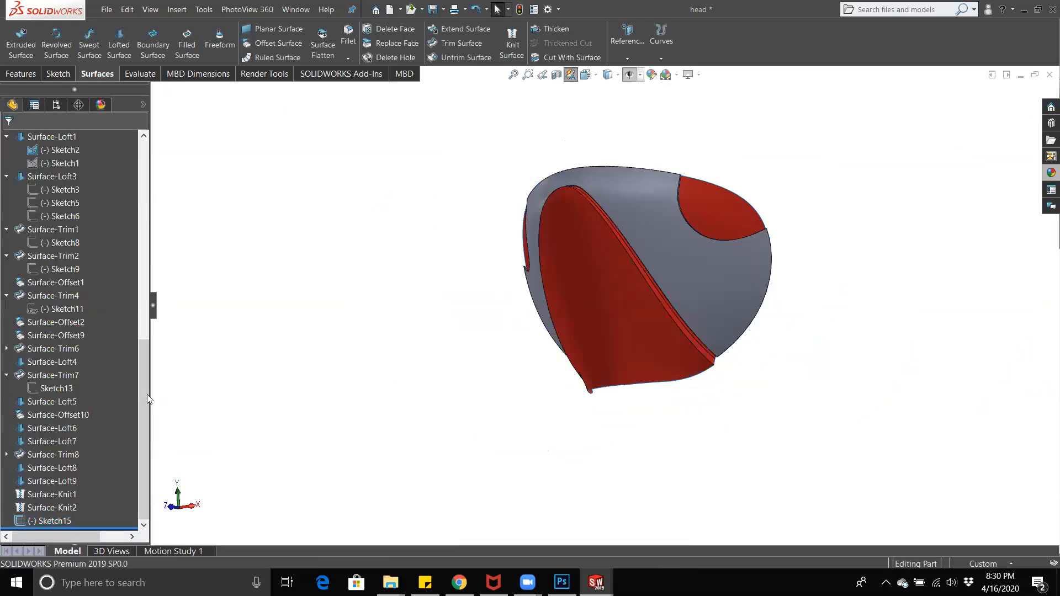
{"action": "left_click_drag", "start_coordinate": [146, 408], "coordinate": [162, 204]}
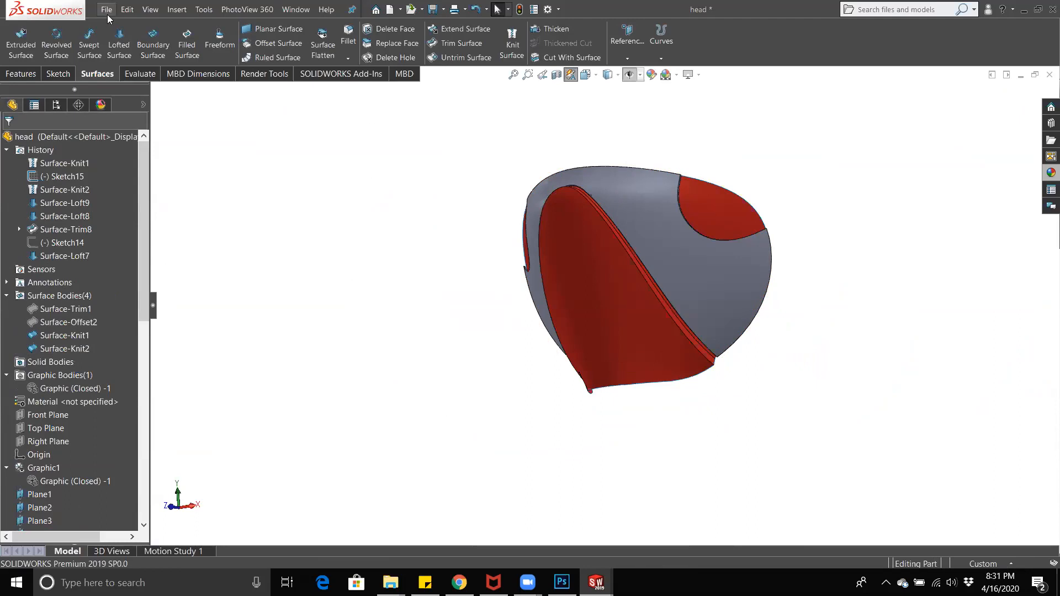
Step: Start trimming the knitted shell with the Sketch15 ellipse in front view, and pick the elliptical cheek region as the piece
{"action": "left_click_drag", "start_coordinate": [142, 295], "coordinate": [144, 497]}
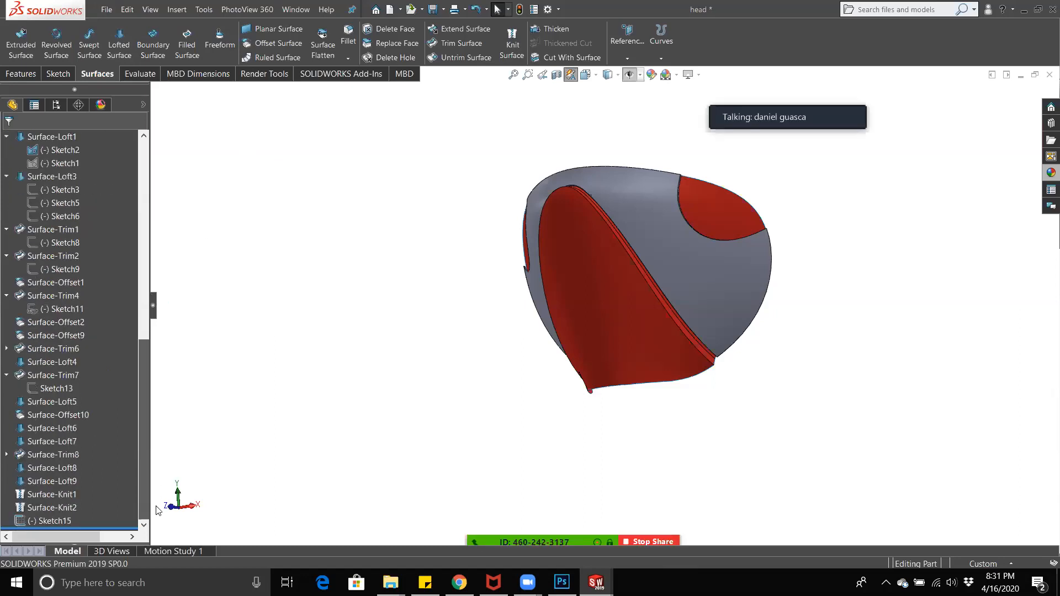
{"action": "left_click", "coordinate": [54, 522]}
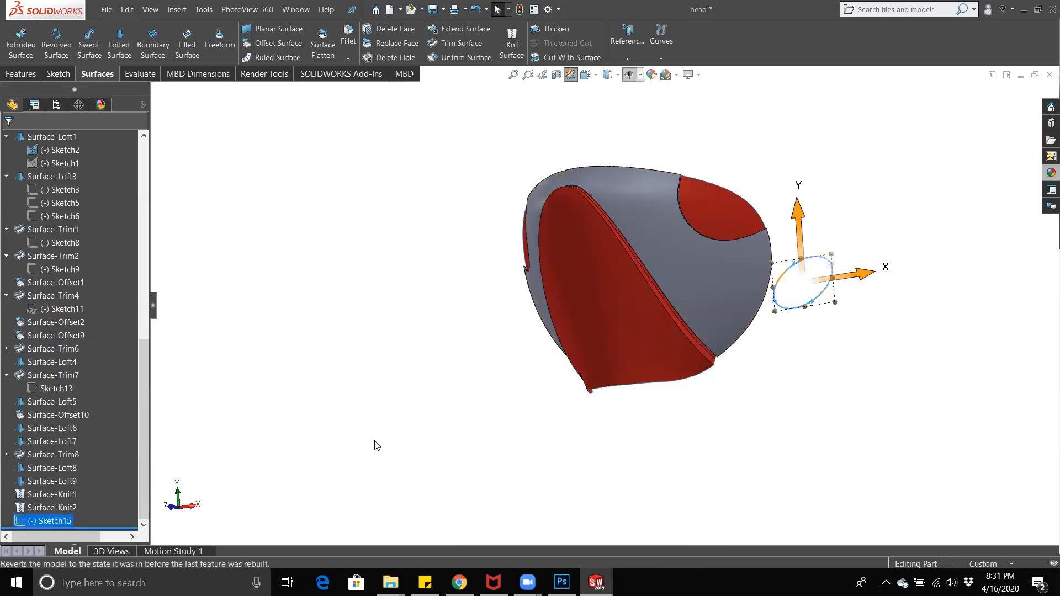
{"action": "key", "text": "space"}
{"action": "left_click", "coordinate": [372, 351]}
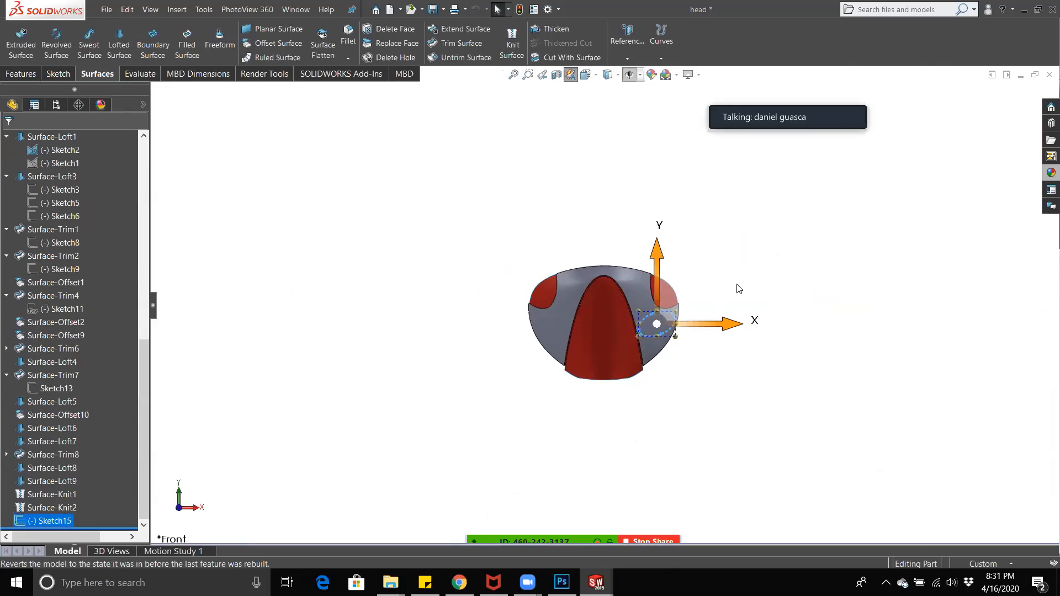
{"action": "scroll", "coordinate": [739, 288], "scroll_direction": "down", "scroll_amount": 4}
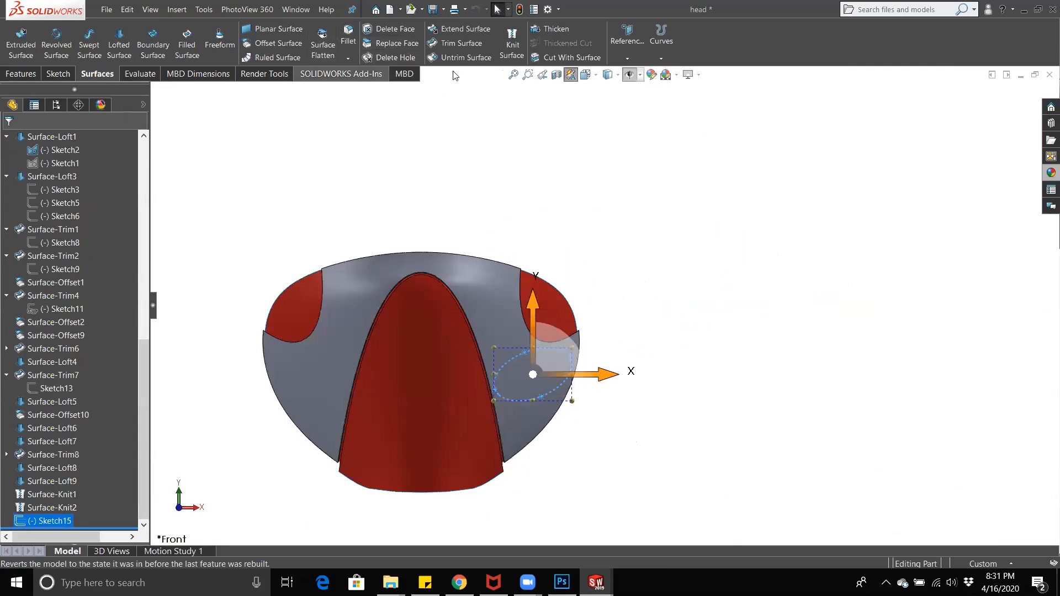
{"action": "left_click", "coordinate": [452, 43]}
{"action": "left_click", "coordinate": [528, 386]}
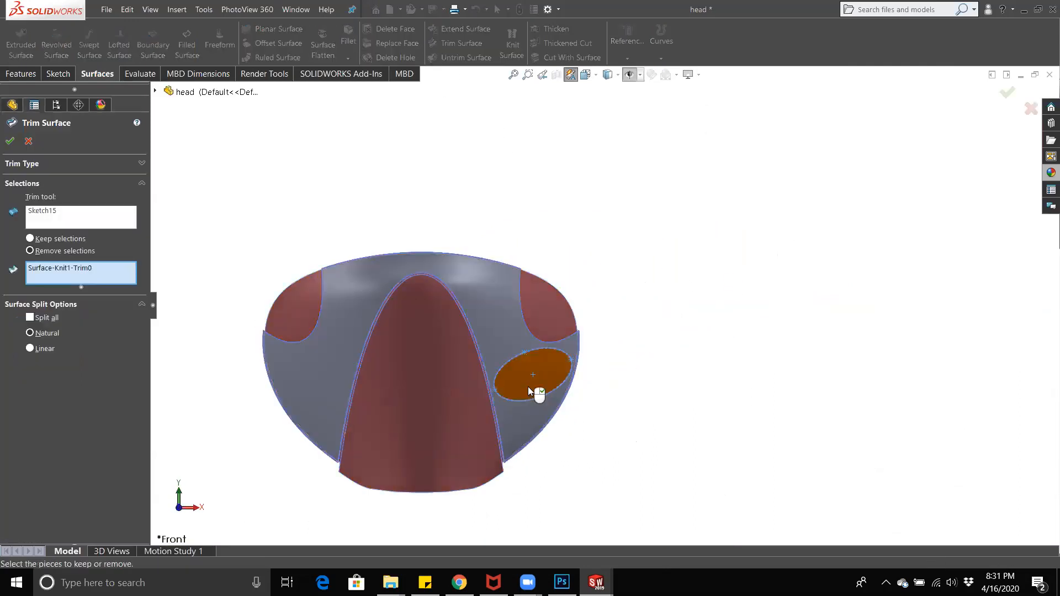
{"action": "mouse_move", "coordinate": [610, 374]}
{"action": "middle_mouse_down"}
{"action": "mouse_move", "coordinate": [641, 415]}
{"action": "mouse_move", "coordinate": [616, 389]}
{"action": "middle_mouse_up"}
{"action": "scroll", "coordinate": [591, 315], "scroll_direction": "down", "scroll_amount": 10}
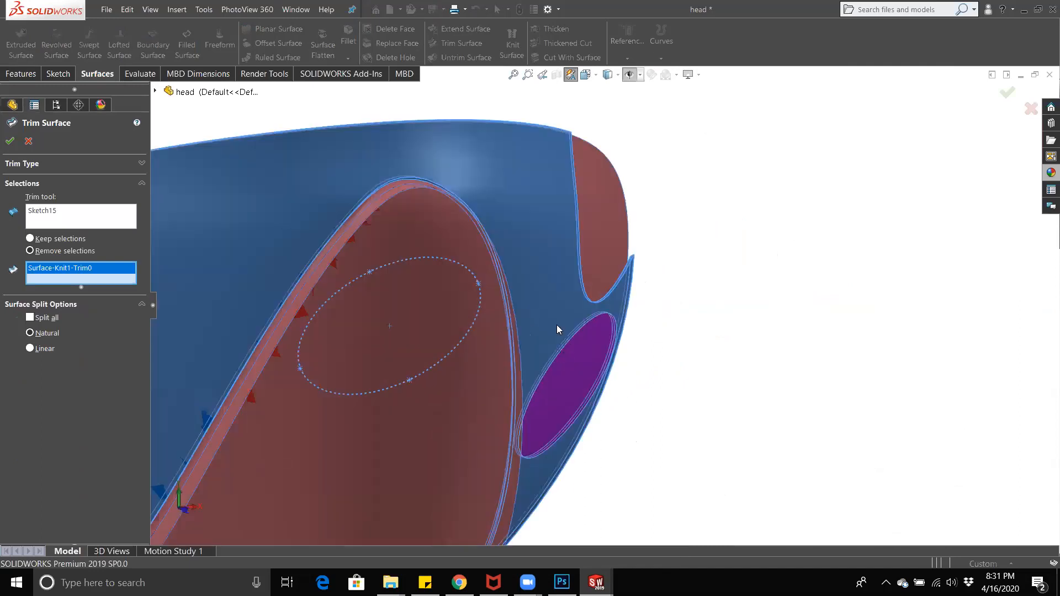
{"action": "middle_click_drag", "start_coordinate": [596, 274], "coordinate": [539, 270]}
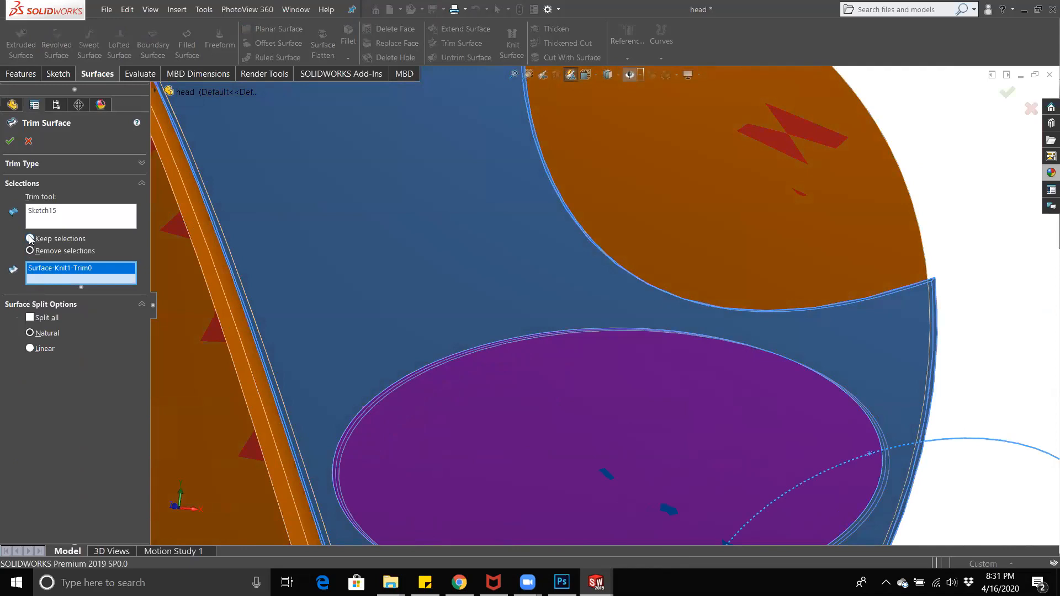
Step: Try the ellipse trim with Linear and Split all options, keeping only the elliptical cheek piece, and undo the trim
{"action": "left_click", "coordinate": [30, 348]}
{"action": "left_click", "coordinate": [30, 318]}
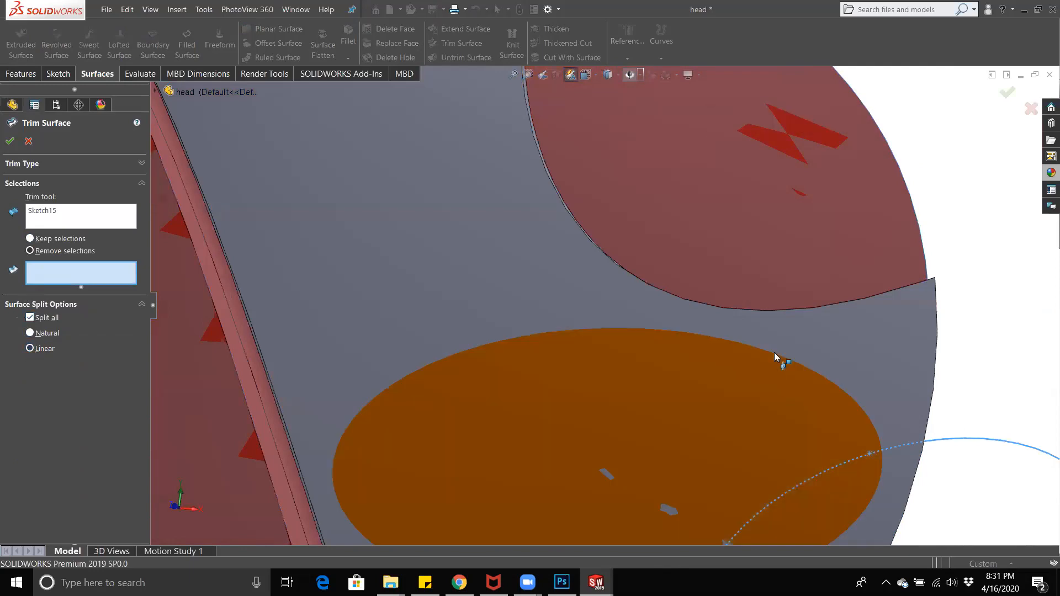
{"action": "scroll", "coordinate": [671, 387], "scroll_direction": "up", "scroll_amount": 5}
{"action": "left_click", "coordinate": [585, 364]}
{"action": "middle_click_drag", "start_coordinate": [582, 357], "coordinate": [644, 381]}
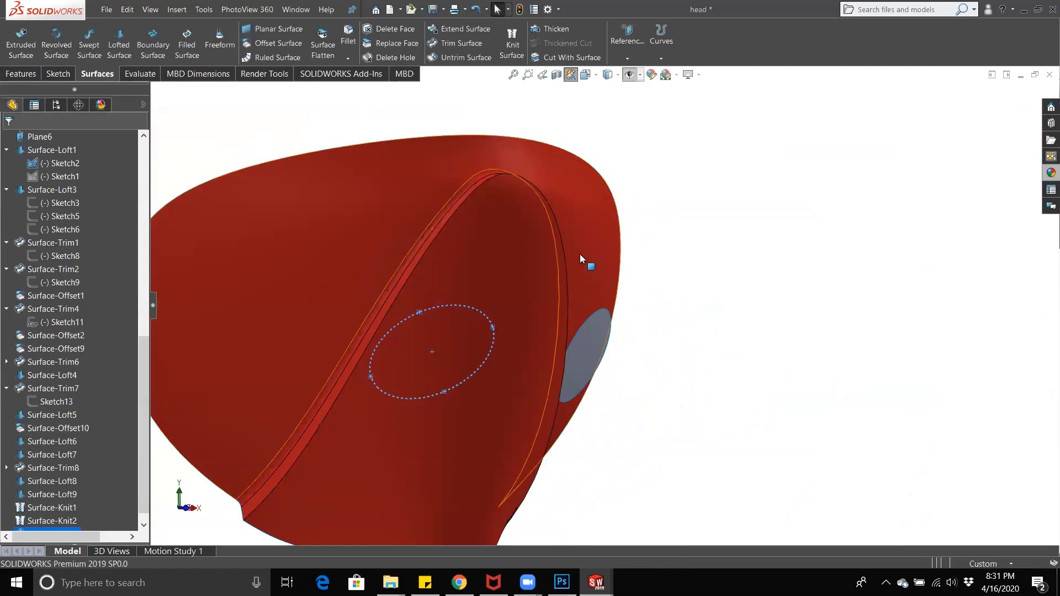
{"action": "middle_click_drag", "start_coordinate": [580, 254], "coordinate": [498, 227]}
{"action": "key", "text": "ctrl+z"}
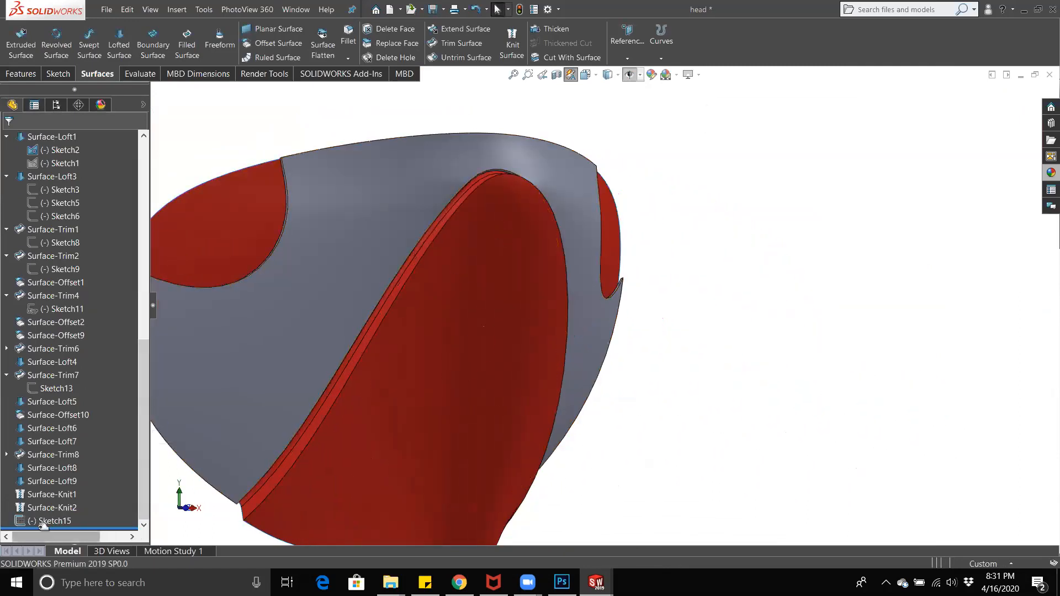
{"action": "left_click", "coordinate": [40, 521]}
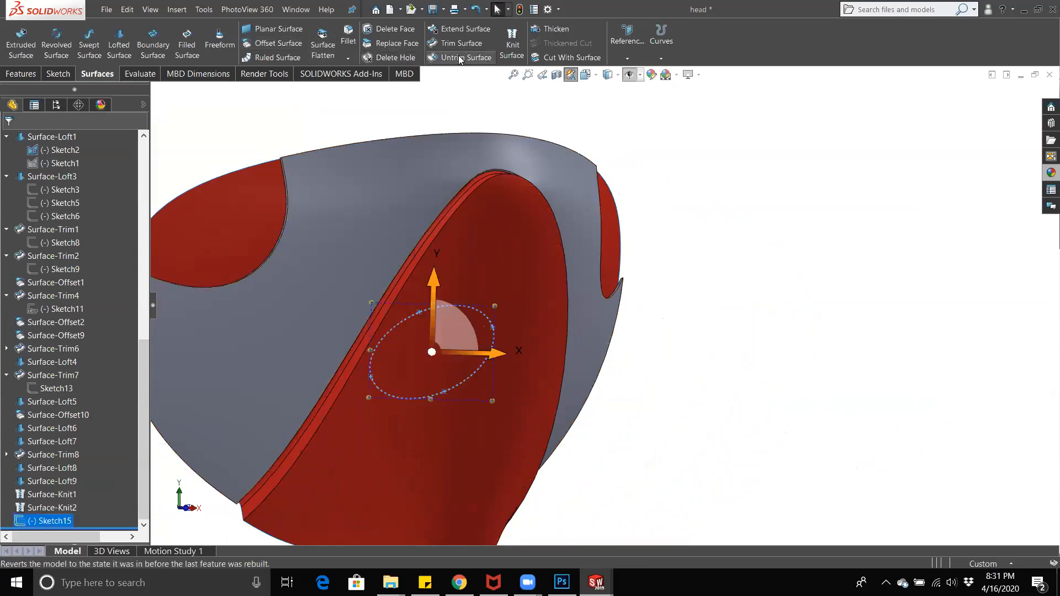
{"action": "middle_click_drag", "start_coordinate": [665, 316], "coordinate": [633, 315]}
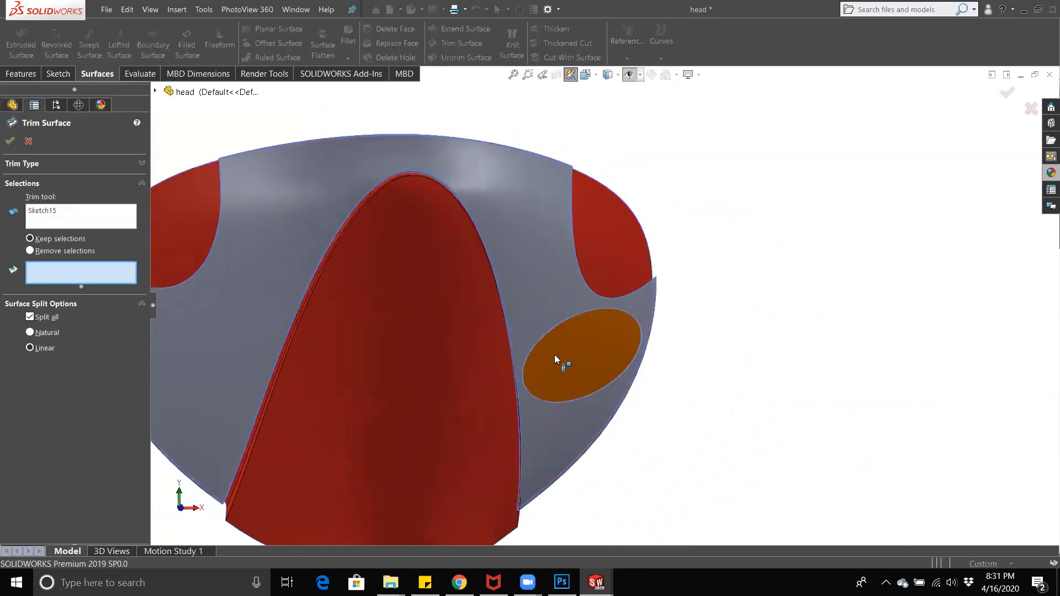
{"action": "left_click", "coordinate": [555, 355]}
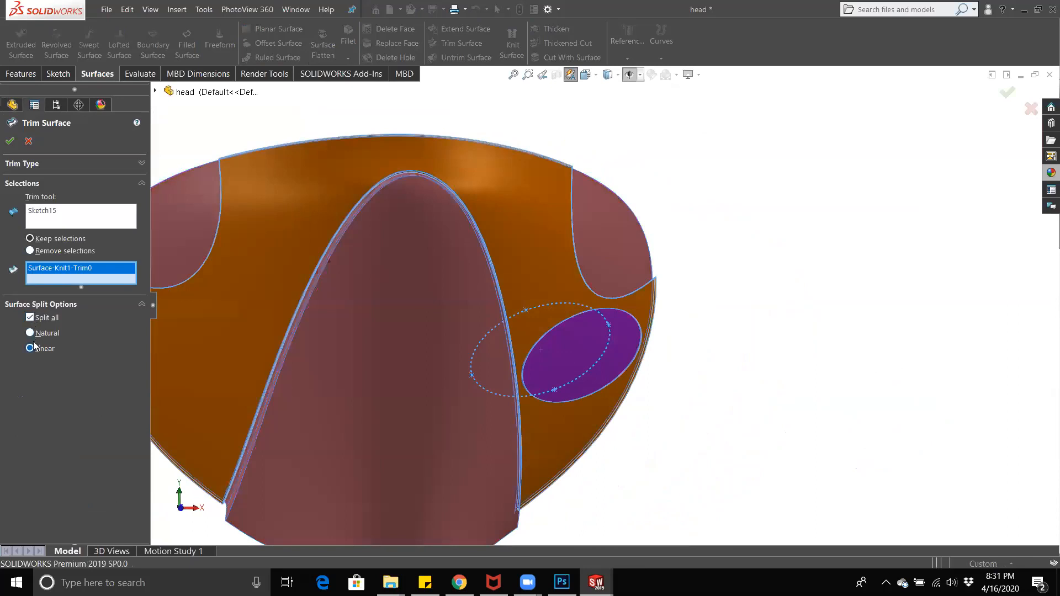
{"action": "left_click", "coordinate": [31, 333]}
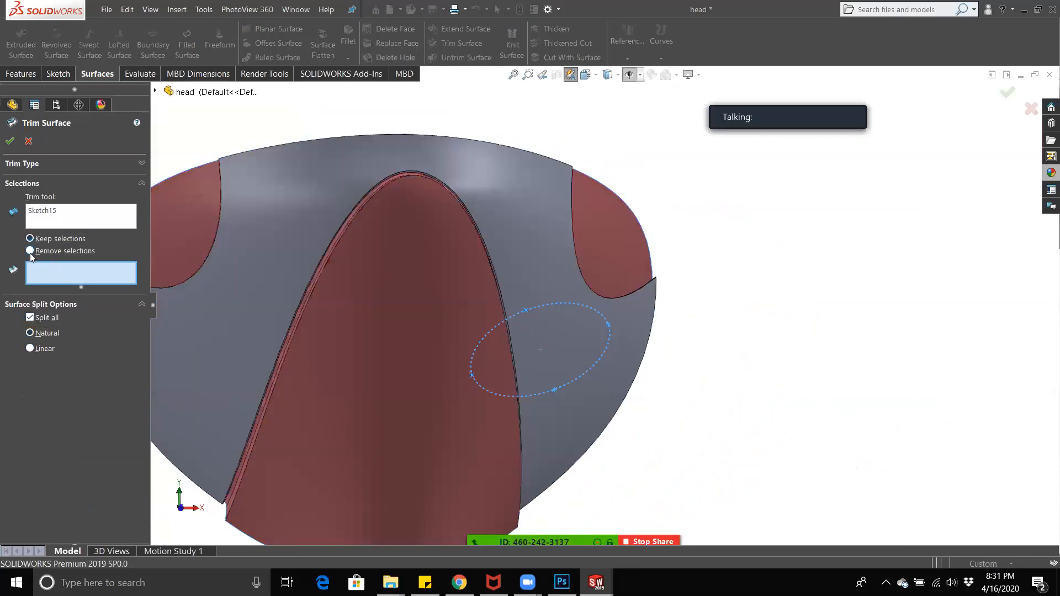
{"action": "left_click", "coordinate": [617, 363]}
{"action": "mouse_move", "coordinate": [621, 364]}
{"action": "middle_mouse_down"}
{"action": "mouse_move", "coordinate": [572, 326]}
{"action": "mouse_move", "coordinate": [485, 324]}
{"action": "mouse_move", "coordinate": [398, 253]}
{"action": "middle_mouse_up"}
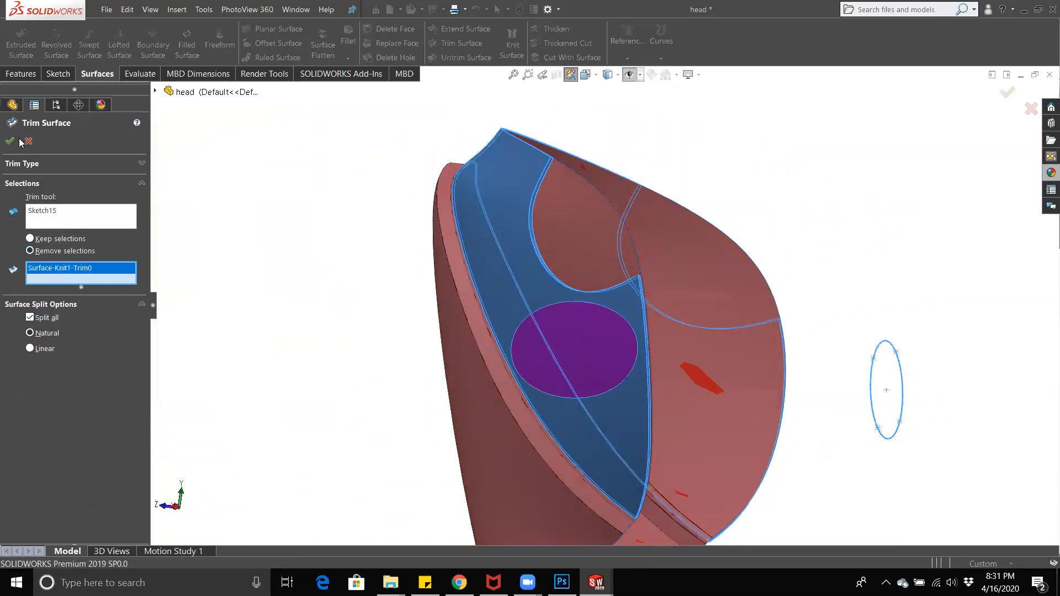
{"action": "middle_click_drag", "start_coordinate": [301, 267], "coordinate": [364, 271]}
{"action": "scroll", "coordinate": [361, 273], "scroll_direction": "up", "scroll_amount": 1}
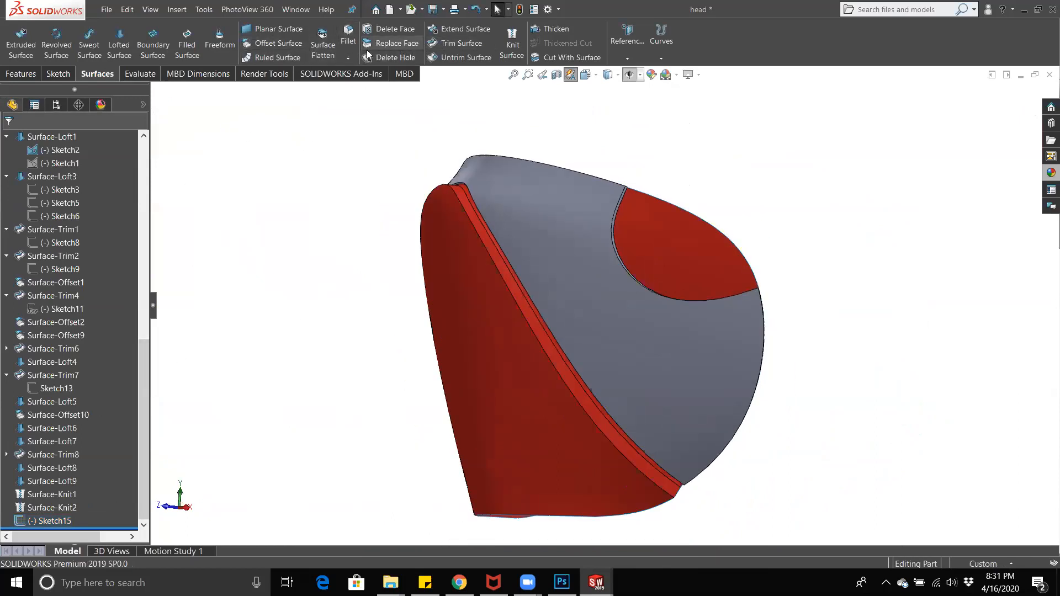
{"action": "left_click", "coordinate": [181, 13]}
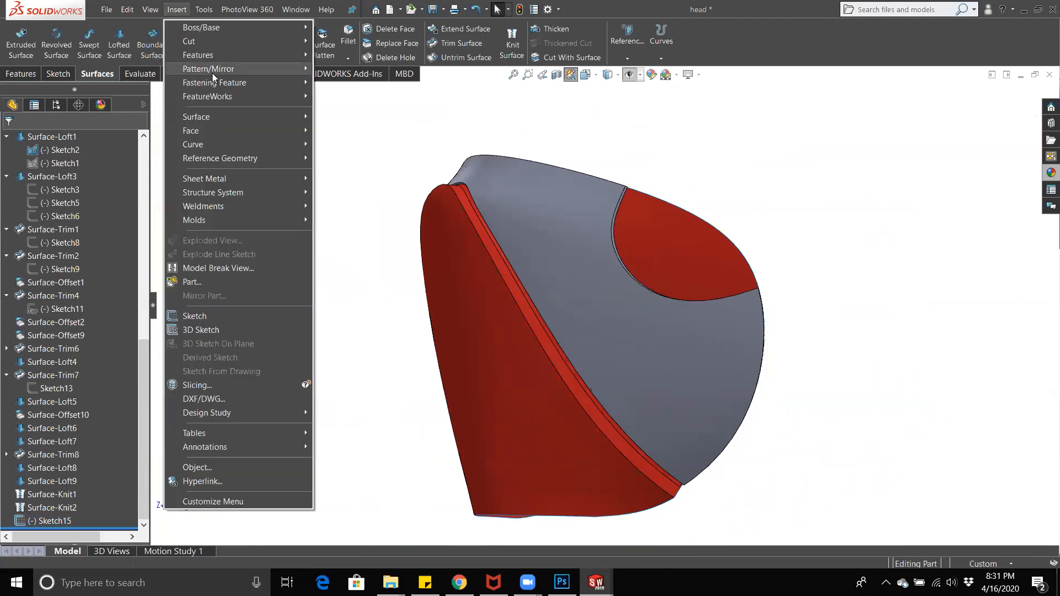
{"action": "mouse_move", "coordinate": [261, 123]}
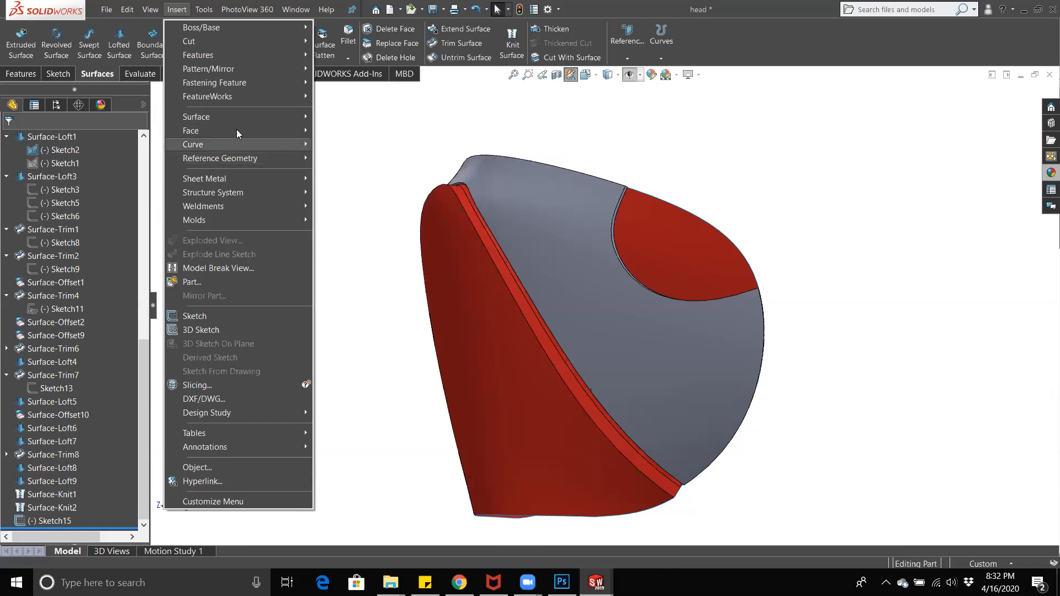
{"action": "left_click", "coordinate": [370, 282]}
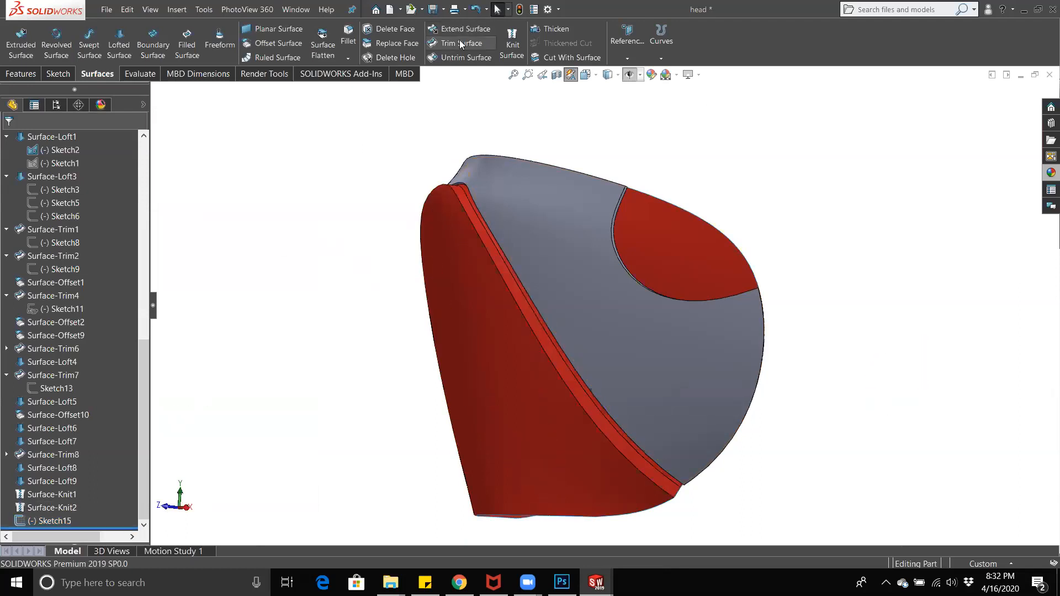
Step: Set up a Split of the Surface-Knit1 body with the Sketch15 ellipse as trim tool and cut the bodies
{"action": "left_click", "coordinate": [175, 10]}
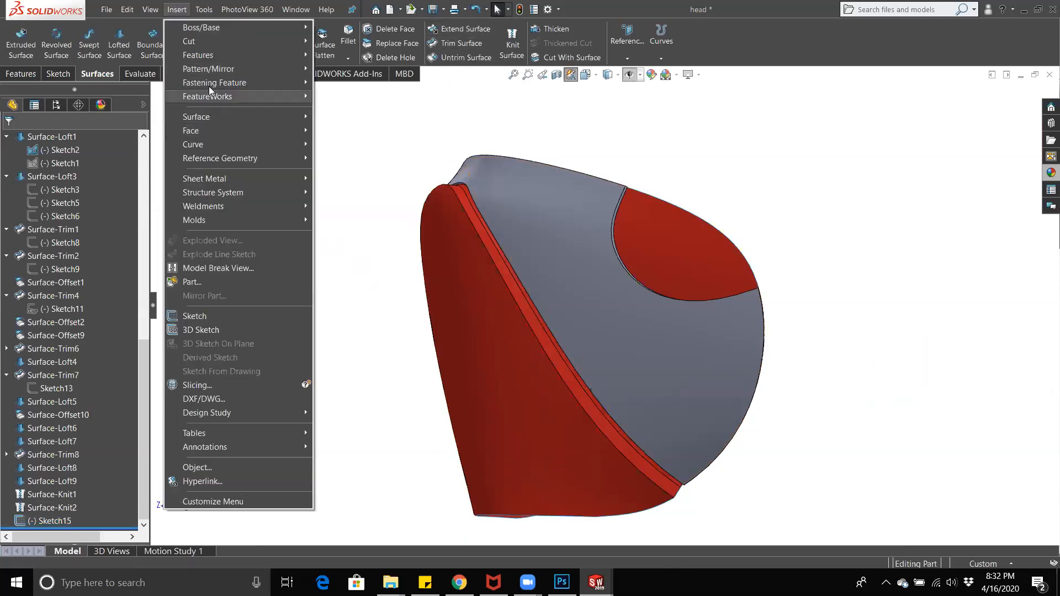
{"action": "mouse_move", "coordinate": [210, 56]}
{"action": "left_click", "coordinate": [338, 351]}
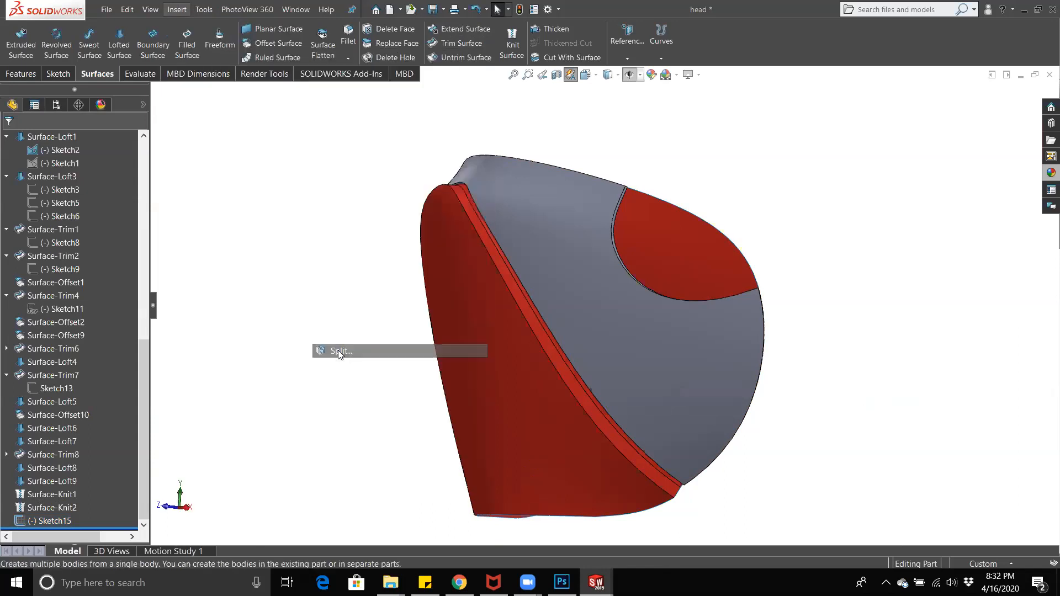
{"action": "left_click", "coordinate": [157, 92]}
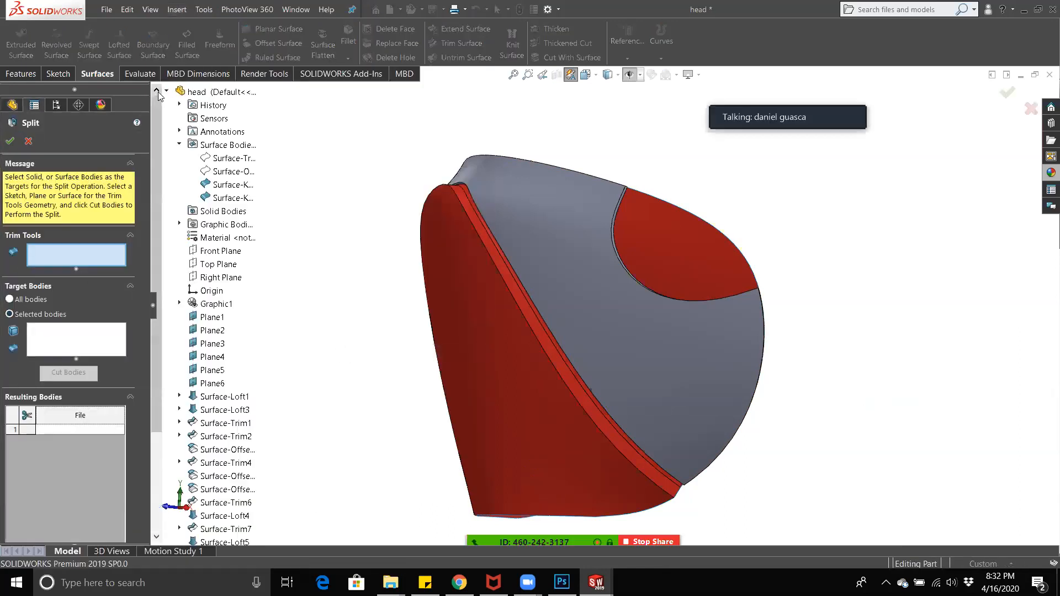
{"action": "scroll", "coordinate": [160, 120], "scroll_direction": "down", "scroll_amount": 3}
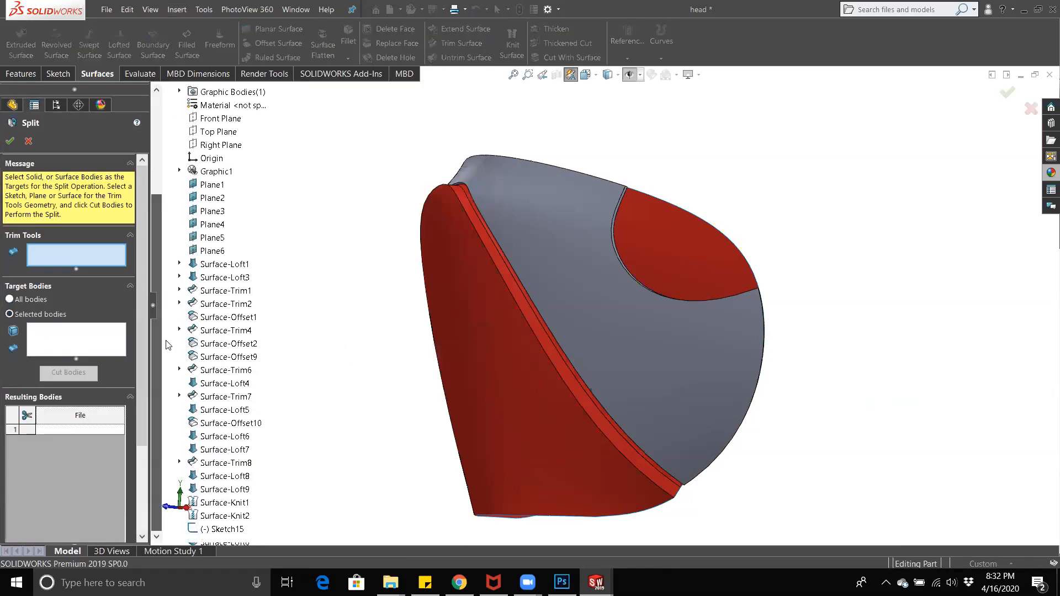
{"action": "left_click", "coordinate": [220, 529]}
{"action": "left_click", "coordinate": [77, 349]}
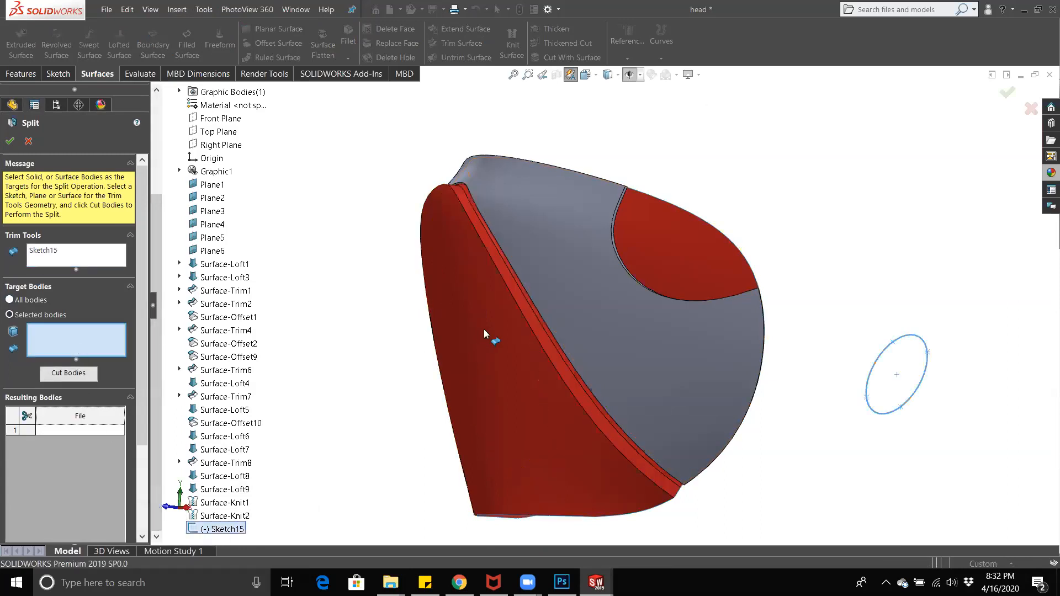
{"action": "left_click", "coordinate": [624, 326]}
{"action": "left_click", "coordinate": [68, 374]}
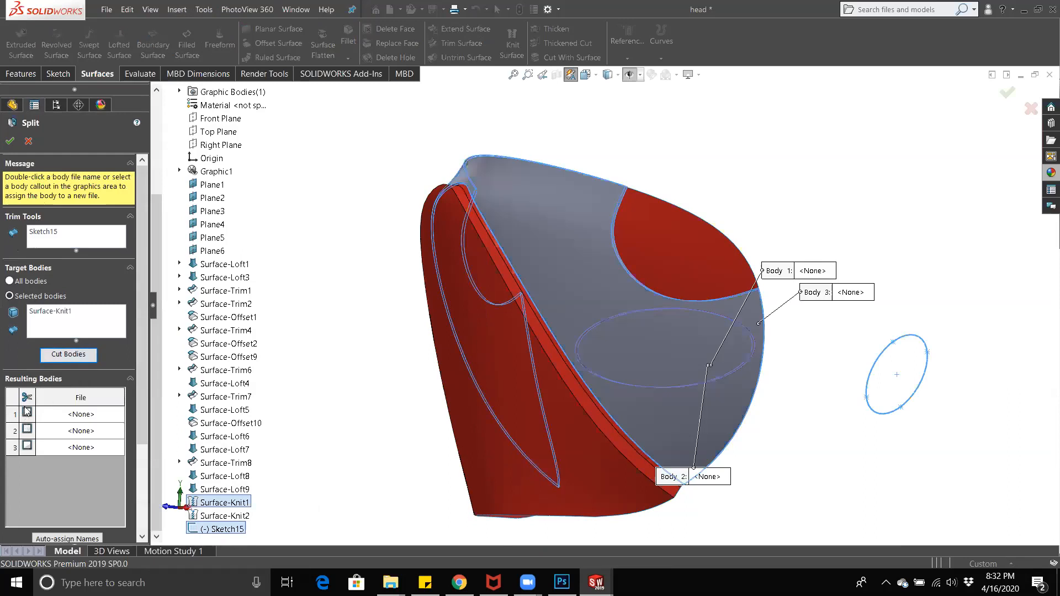
Step: Mark only resulting body 2, the elliptical cheek piece, and accept the split of the knitted shell
{"action": "left_click", "coordinate": [27, 412]}
{"action": "left_click", "coordinate": [27, 430]}
{"action": "left_click", "coordinate": [27, 430]}
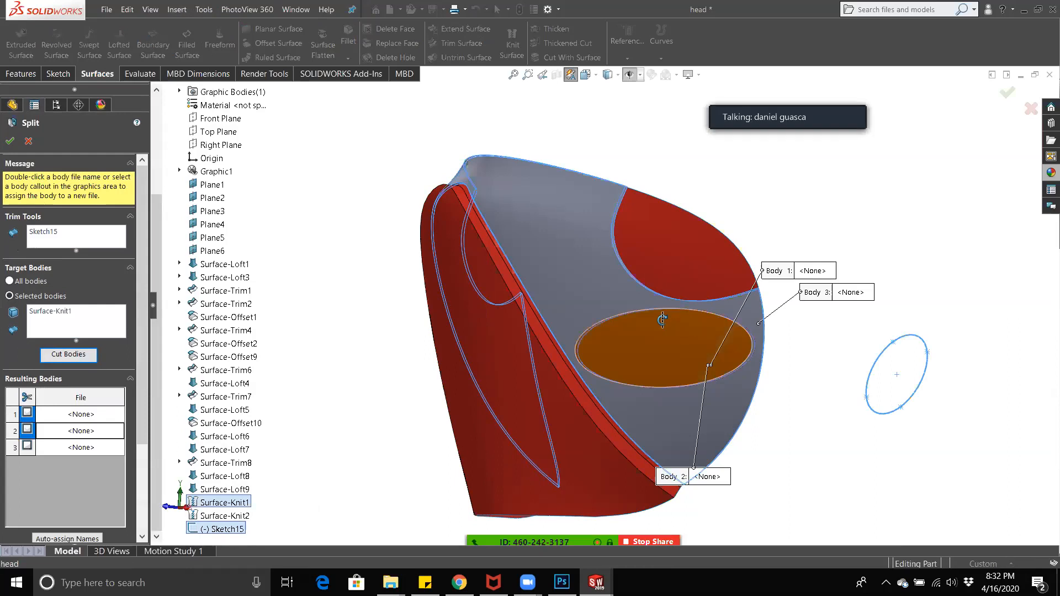
{"action": "scroll", "coordinate": [661, 350], "scroll_direction": "down", "scroll_amount": 6}
{"action": "scroll", "coordinate": [586, 252], "scroll_direction": "down", "scroll_amount": 2}
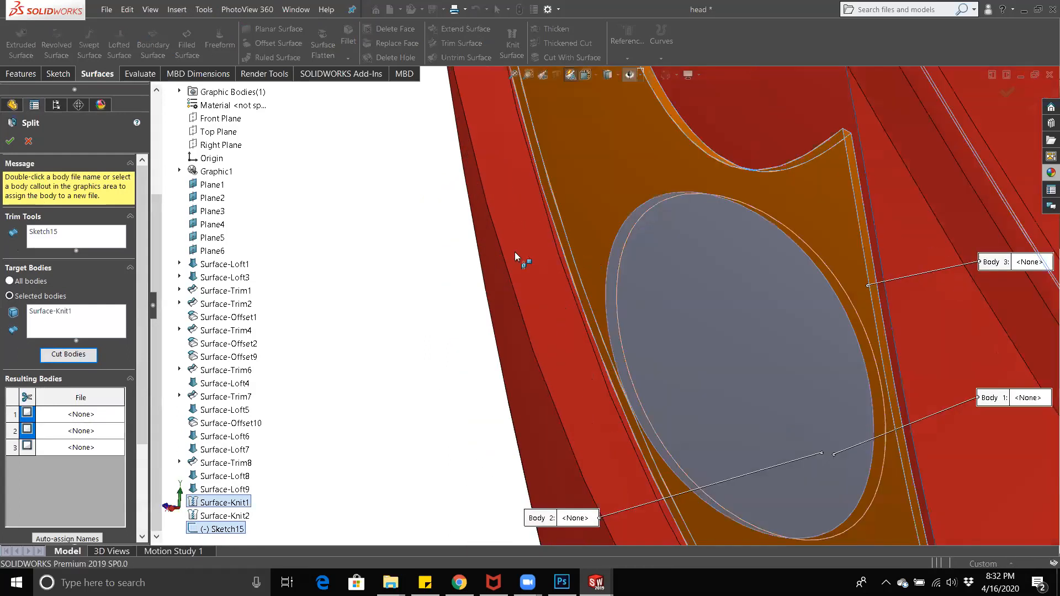
{"action": "left_click", "coordinate": [640, 321]}
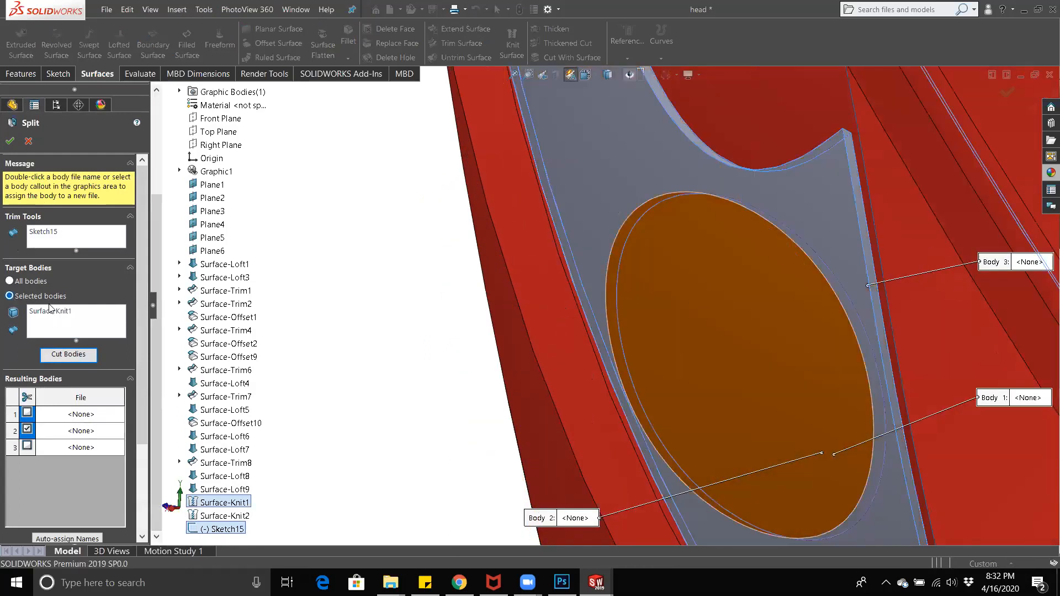
{"action": "scroll", "coordinate": [145, 298], "scroll_direction": "down", "scroll_amount": 3}
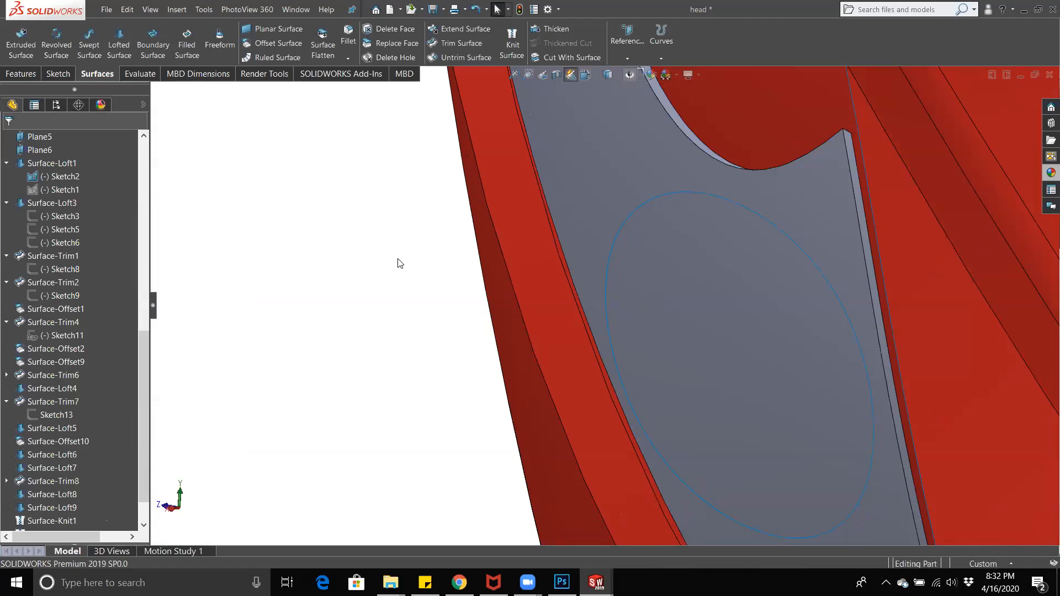
{"action": "scroll", "coordinate": [477, 302], "scroll_direction": "up", "scroll_amount": 6}
{"action": "middle_click_drag", "start_coordinate": [479, 302], "coordinate": [690, 317]}
{"action": "scroll", "coordinate": [743, 310], "scroll_direction": "up", "scroll_amount": 4}
{"action": "scroll", "coordinate": [143, 430], "scroll_direction": "down", "scroll_amount": 1}
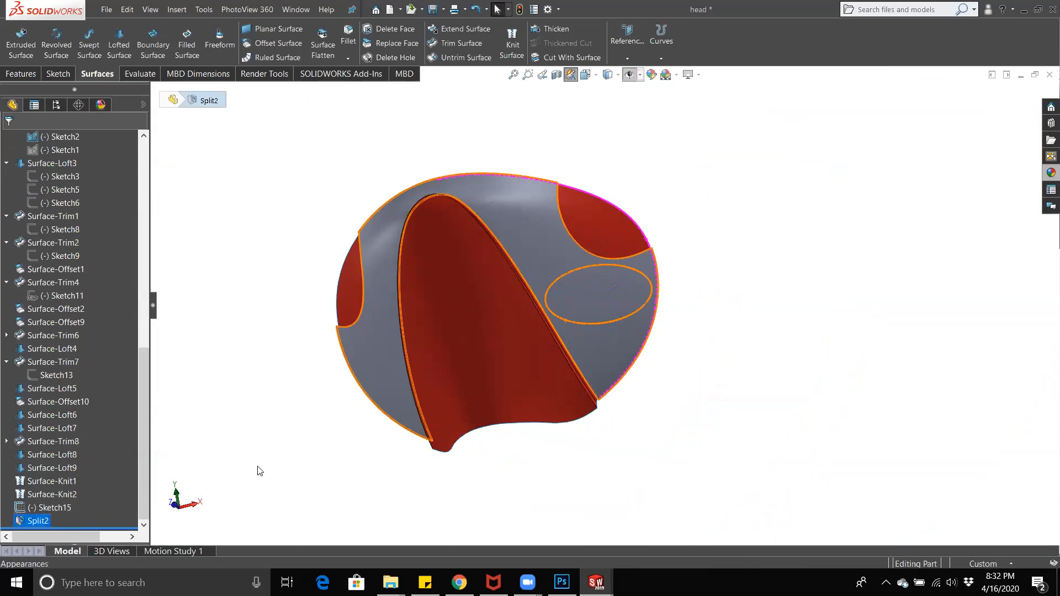
{"action": "middle_click_drag", "start_coordinate": [704, 320], "coordinate": [637, 366]}
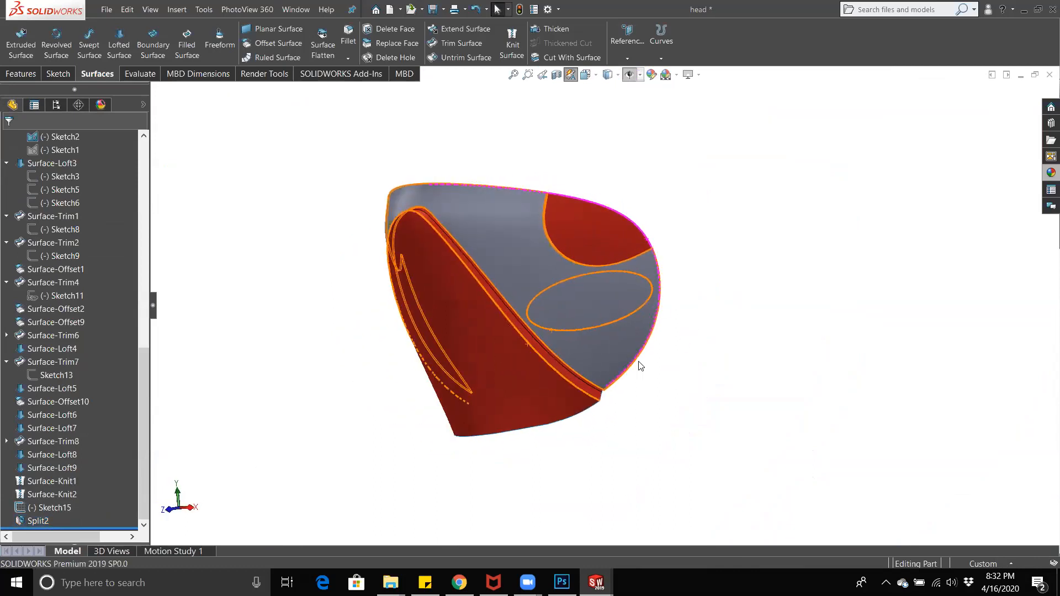
{"action": "middle_click_drag", "start_coordinate": [682, 313], "coordinate": [594, 303]}
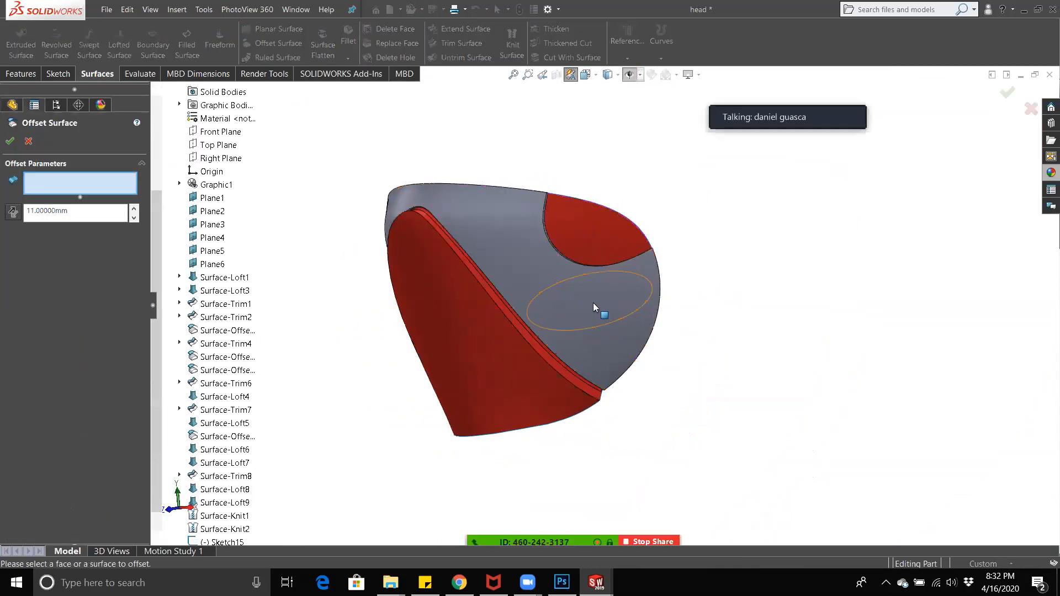
{"action": "left_click", "coordinate": [594, 303]}
{"action": "middle_click_drag", "start_coordinate": [658, 293], "coordinate": [644, 305]}
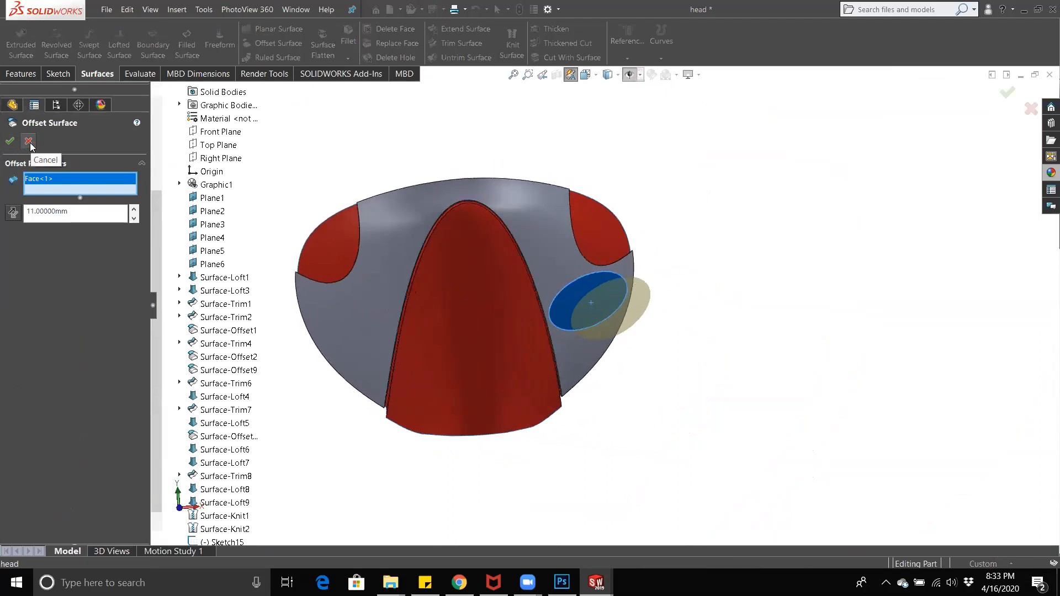
{"action": "left_click", "coordinate": [28, 142]}
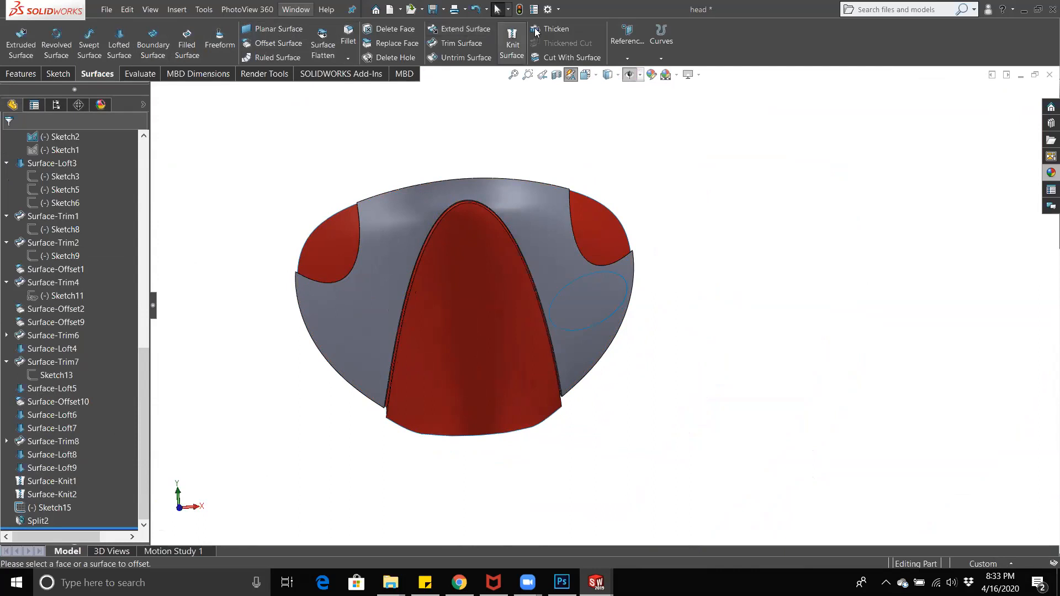
{"action": "left_click", "coordinate": [630, 34]}
{"action": "left_click", "coordinate": [641, 71]}
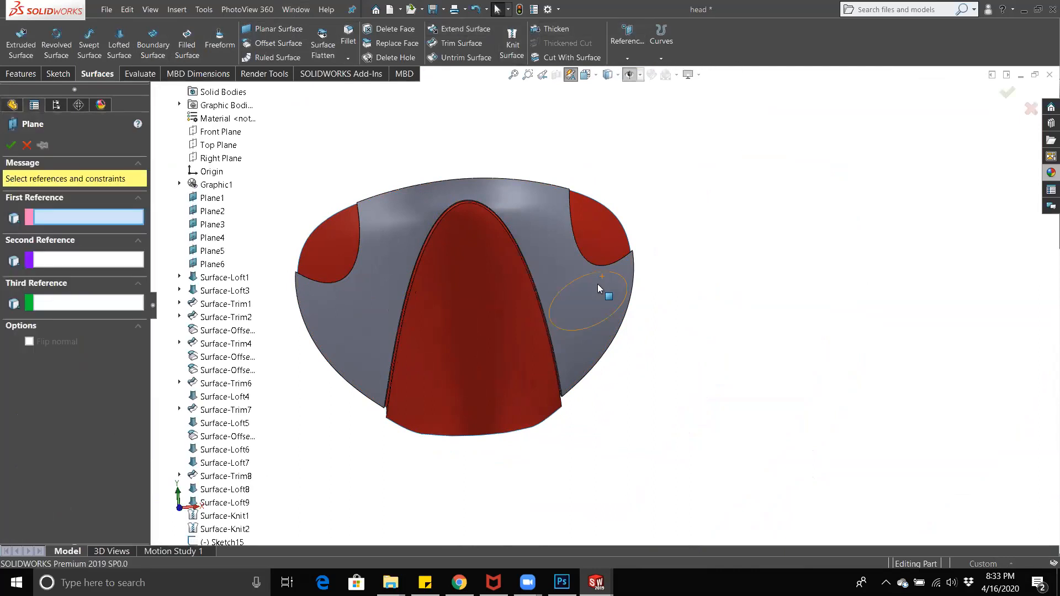
{"action": "left_click", "coordinate": [598, 289]}
{"action": "mouse_move", "coordinate": [550, 330]}
{"action": "middle_mouse_down"}
{"action": "mouse_move", "coordinate": [587, 374]}
{"action": "mouse_move", "coordinate": [560, 330]}
{"action": "middle_mouse_up"}
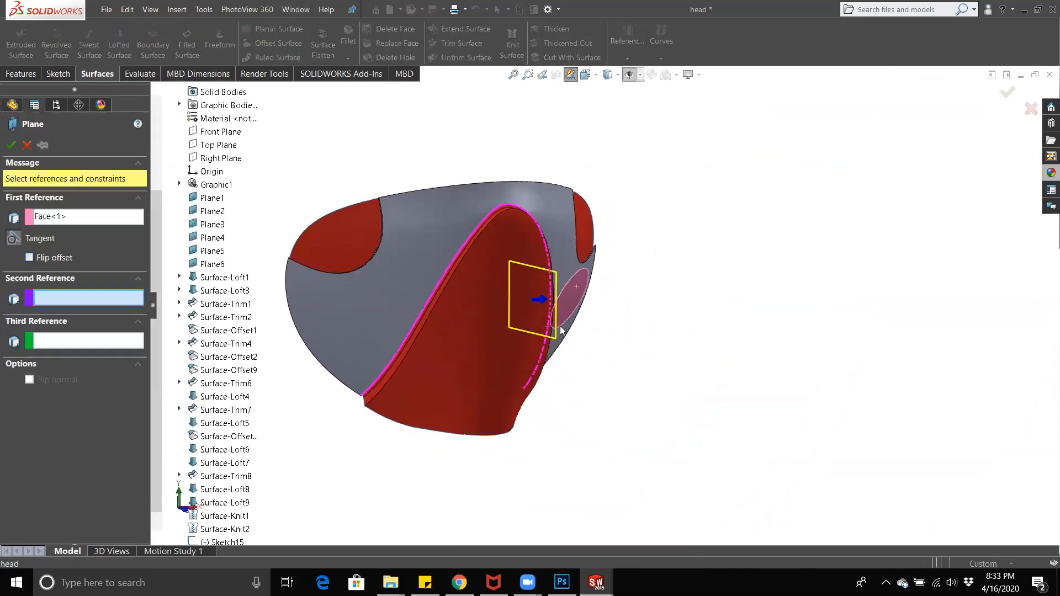
{"action": "left_click", "coordinate": [27, 146]}
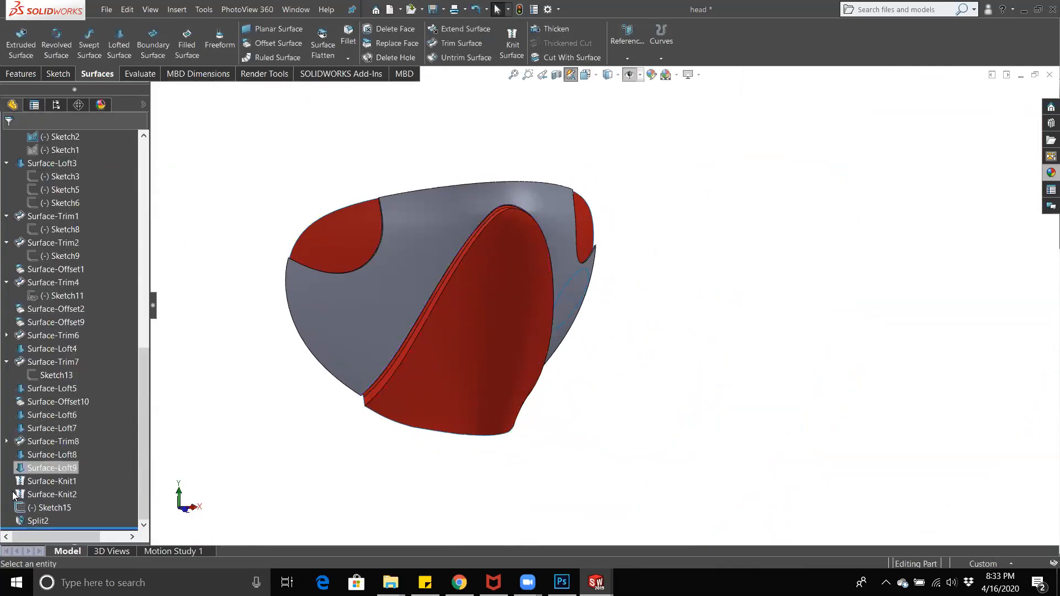
Step: Offset the elliptical cheek face outward by 11 mm as a separate surface
{"action": "left_click", "coordinate": [270, 46]}
{"action": "left_click", "coordinate": [579, 301]}
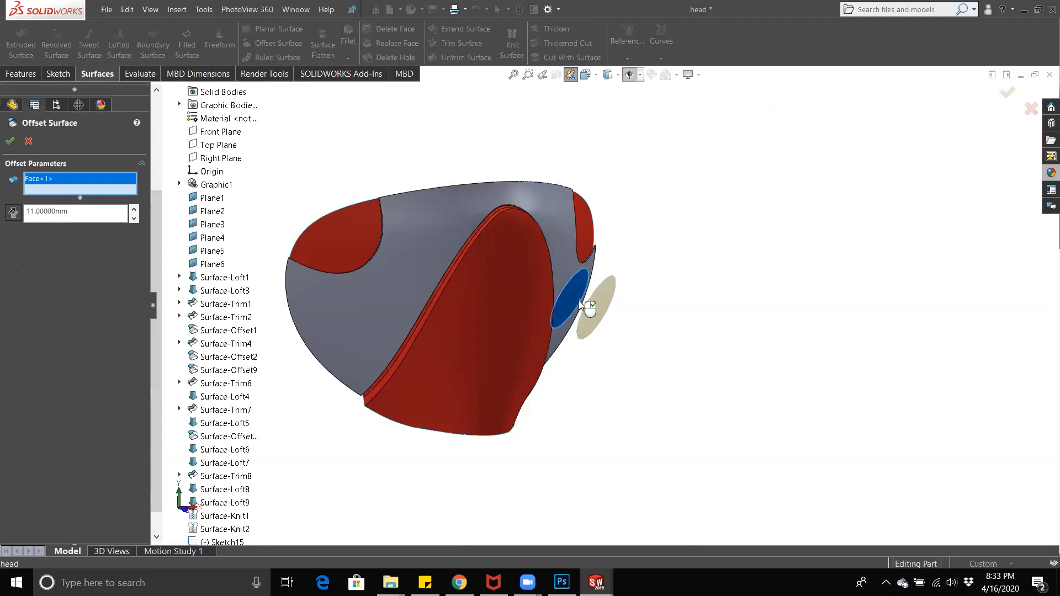
{"action": "middle_click_drag", "start_coordinate": [525, 268], "coordinate": [467, 276]}
{"action": "middle_click_drag", "start_coordinate": [416, 164], "coordinate": [440, 169]}
{"action": "scroll", "coordinate": [646, 306], "scroll_direction": "down", "scroll_amount": 4}
{"action": "middle_click_drag", "start_coordinate": [631, 304], "coordinate": [554, 383]}
{"action": "scroll", "coordinate": [677, 325], "scroll_direction": "up", "scroll_amount": 3}
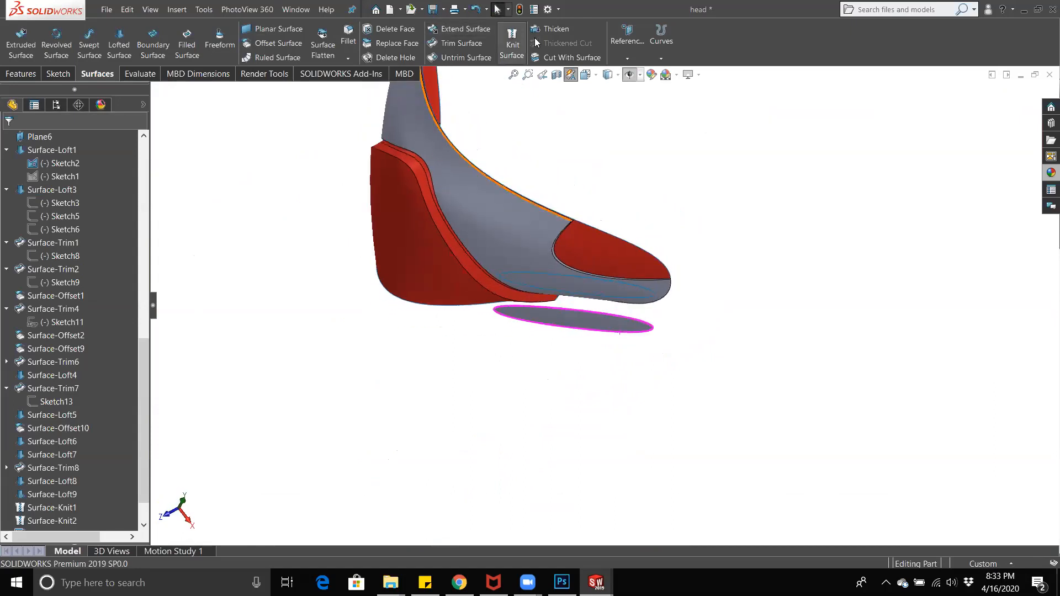
{"action": "left_click", "coordinate": [547, 30]}
{"action": "left_click", "coordinate": [28, 141]}
Step: Try to define a reference plane from the offset ellipse's edge combined with the Top, Front or Right Plane
{"action": "middle_click_drag", "start_coordinate": [289, 315], "coordinate": [418, 160]}
{"action": "left_click", "coordinate": [628, 37]}
{"action": "left_click", "coordinate": [640, 76]}
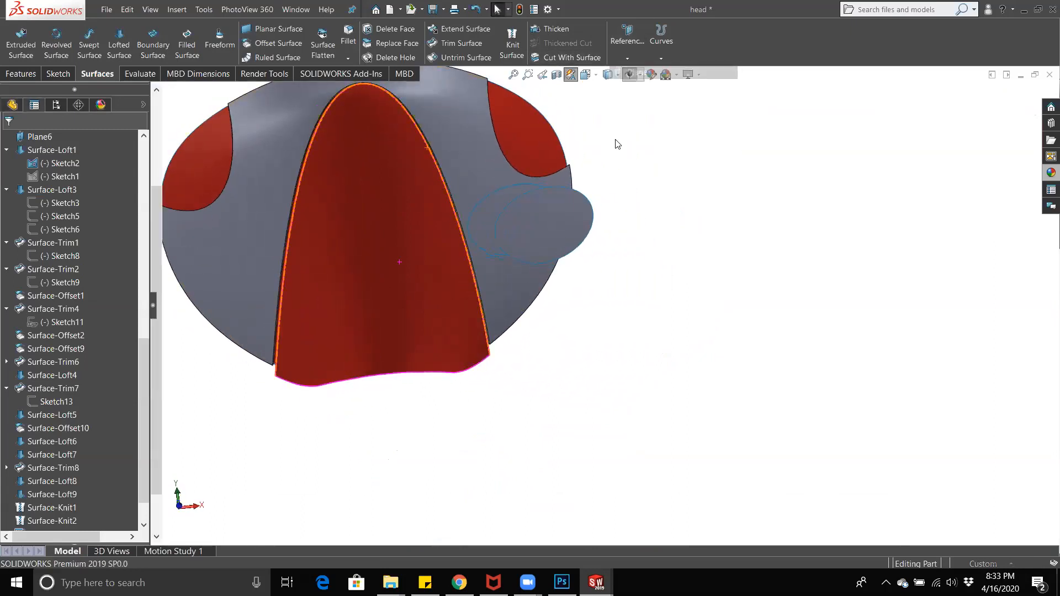
{"action": "left_click", "coordinate": [583, 203]}
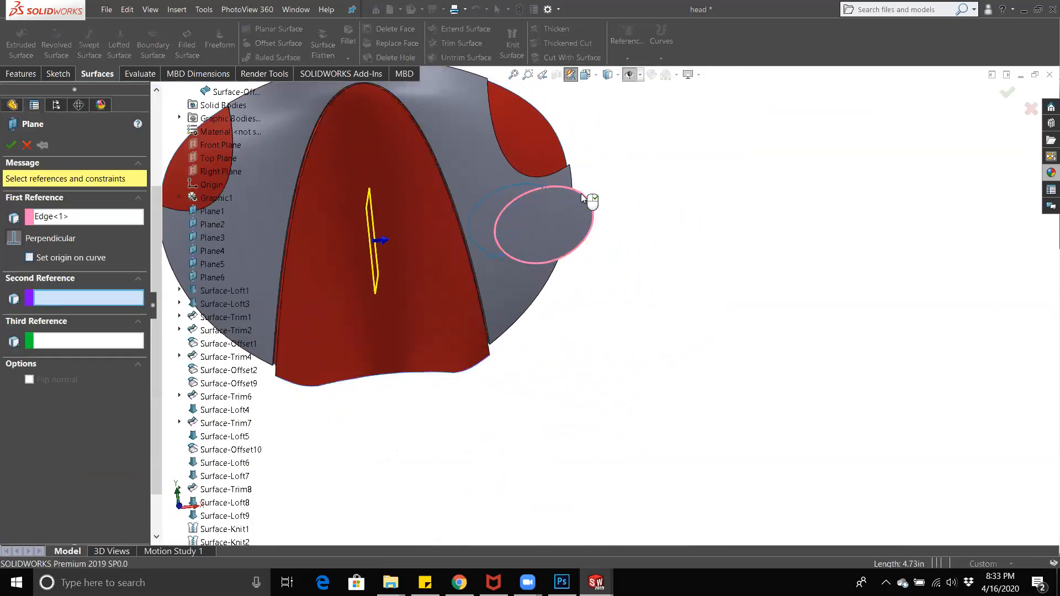
{"action": "middle_click_drag", "start_coordinate": [386, 228], "coordinate": [440, 239]}
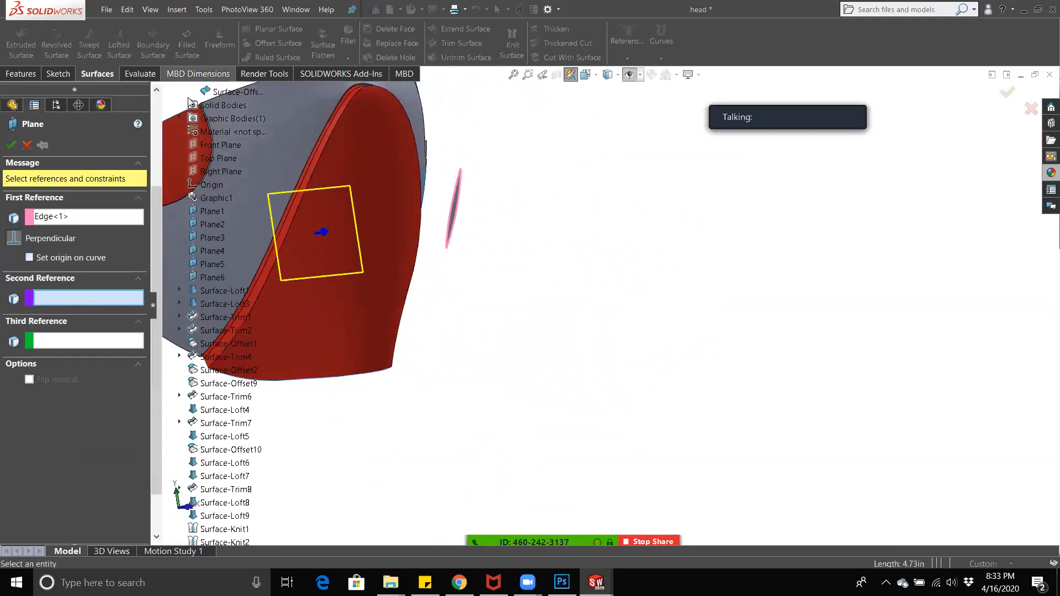
{"action": "left_click", "coordinate": [212, 159]}
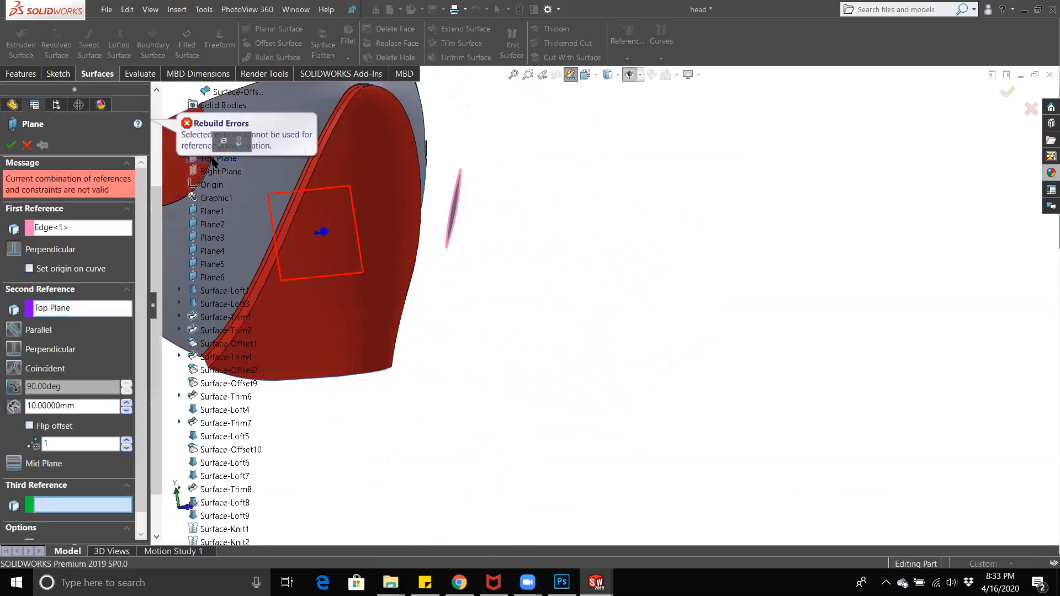
{"action": "left_click", "coordinate": [78, 303]}
{"action": "left_click", "coordinate": [209, 145]}
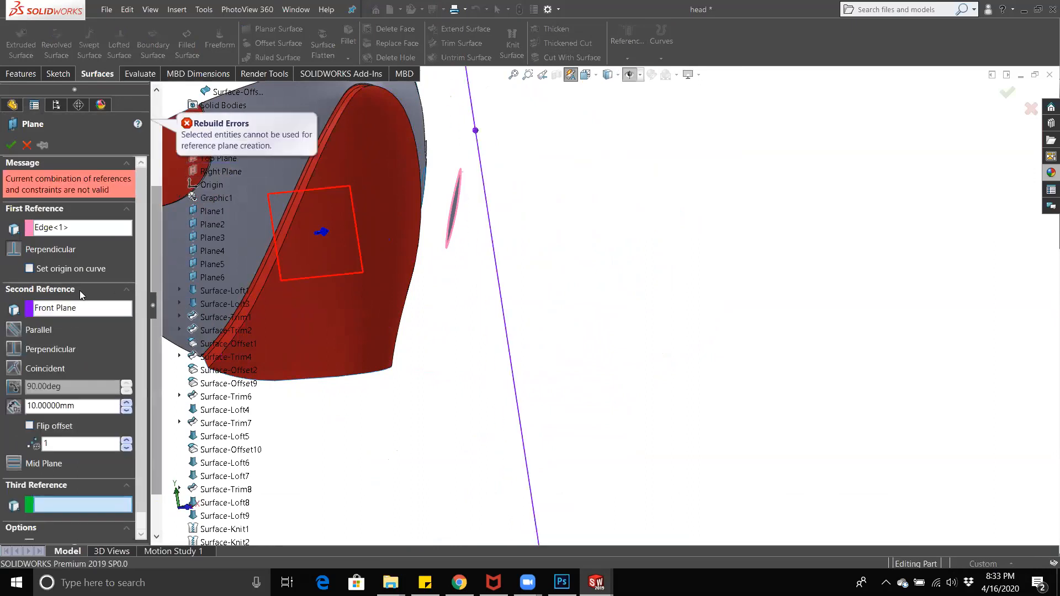
{"action": "left_click", "coordinate": [213, 175]}
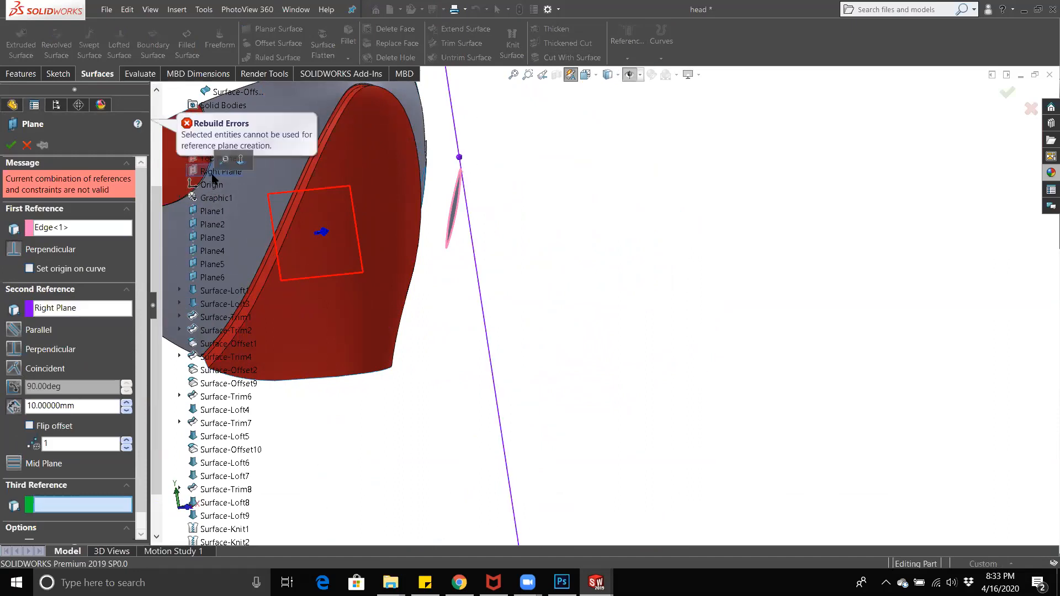
{"action": "middle_click_drag", "start_coordinate": [377, 190], "coordinate": [349, 200]}
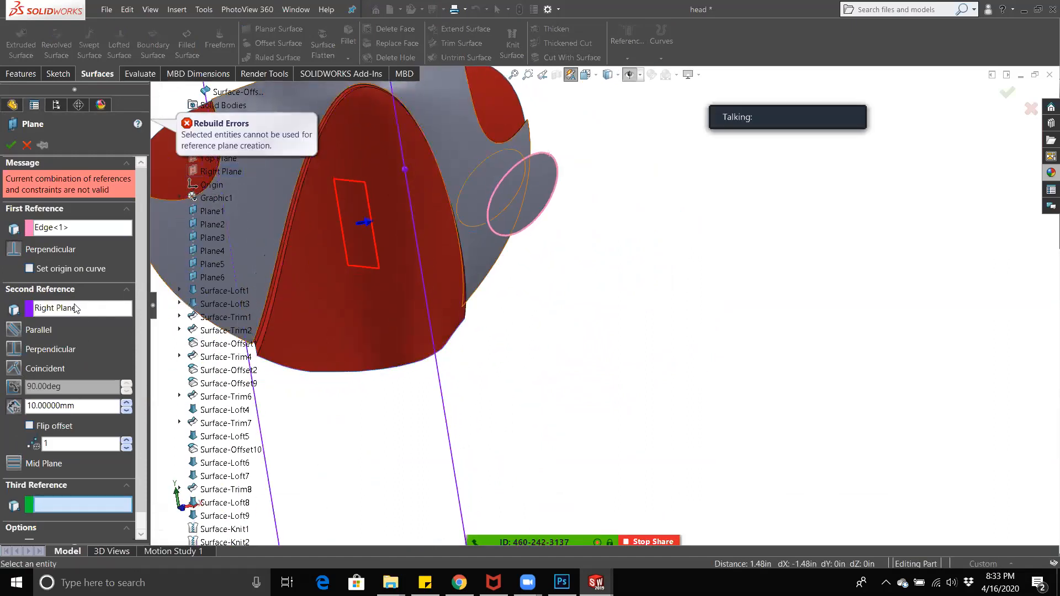
{"action": "right_click", "coordinate": [85, 308]}
{"action": "left_click", "coordinate": [105, 317]}
{"action": "left_click", "coordinate": [27, 144]}
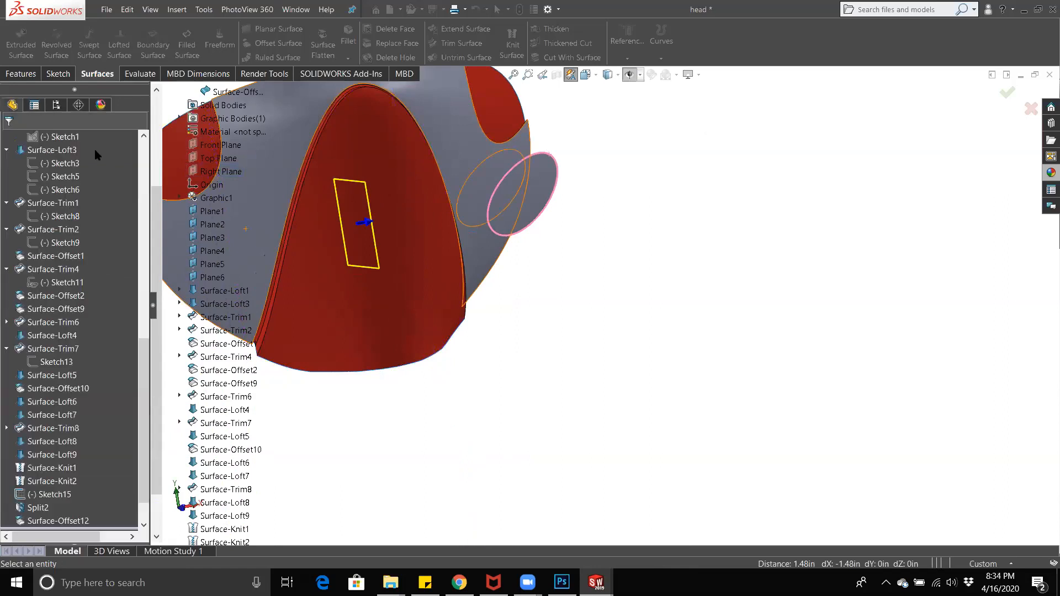
{"action": "middle_click_drag", "start_coordinate": [609, 235], "coordinate": [508, 159]}
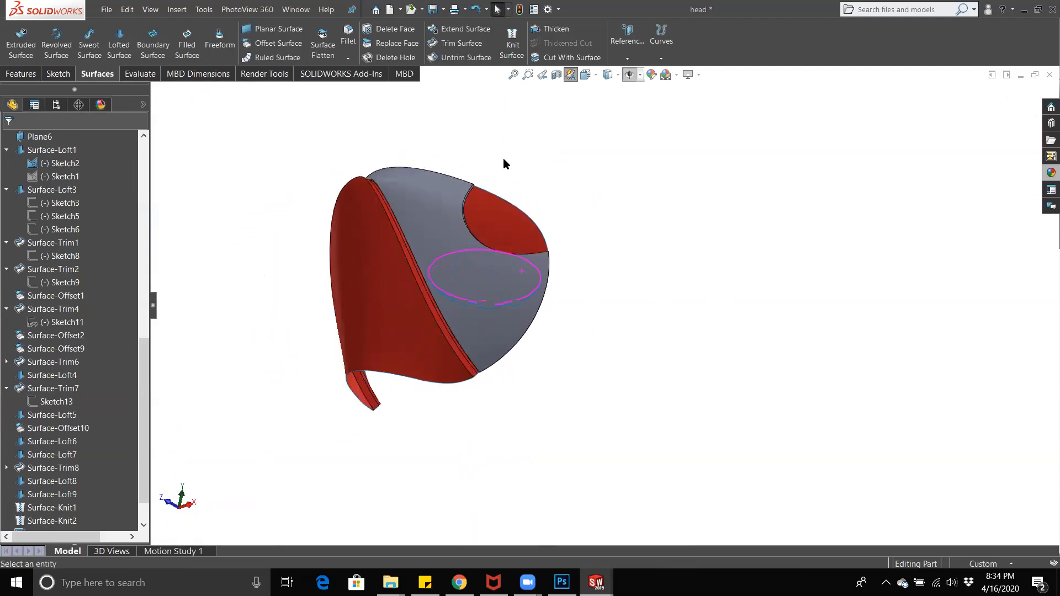
{"action": "key", "text": "space"}
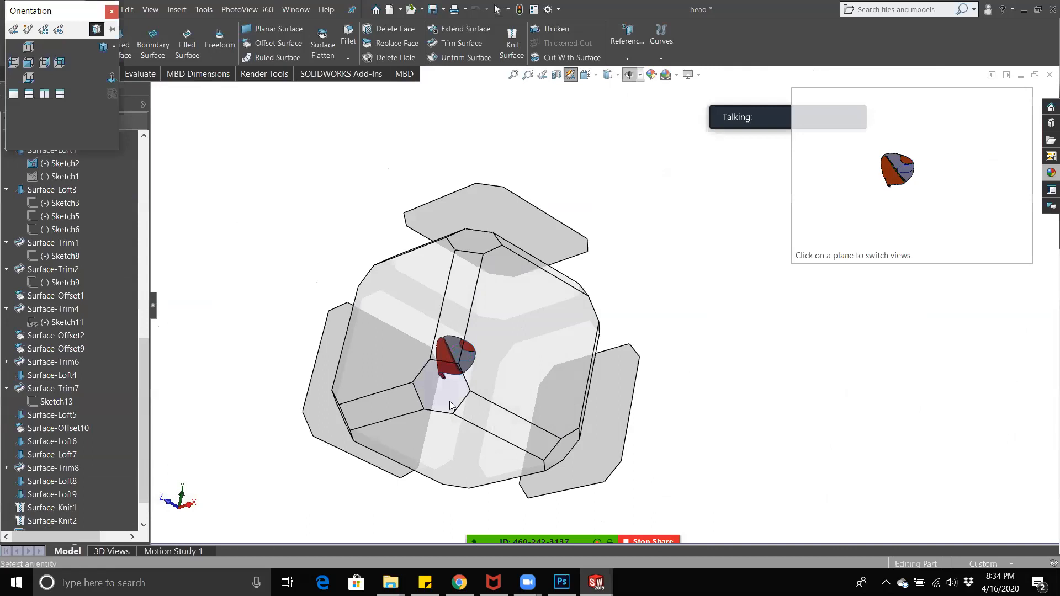
{"action": "left_click", "coordinate": [462, 382]}
{"action": "scroll", "coordinate": [619, 304], "scroll_direction": "down", "scroll_amount": 4}
{"action": "middle_click_drag", "start_coordinate": [655, 296], "coordinate": [647, 338]}
{"action": "scroll", "coordinate": [723, 283], "scroll_direction": "down", "scroll_amount": 5}
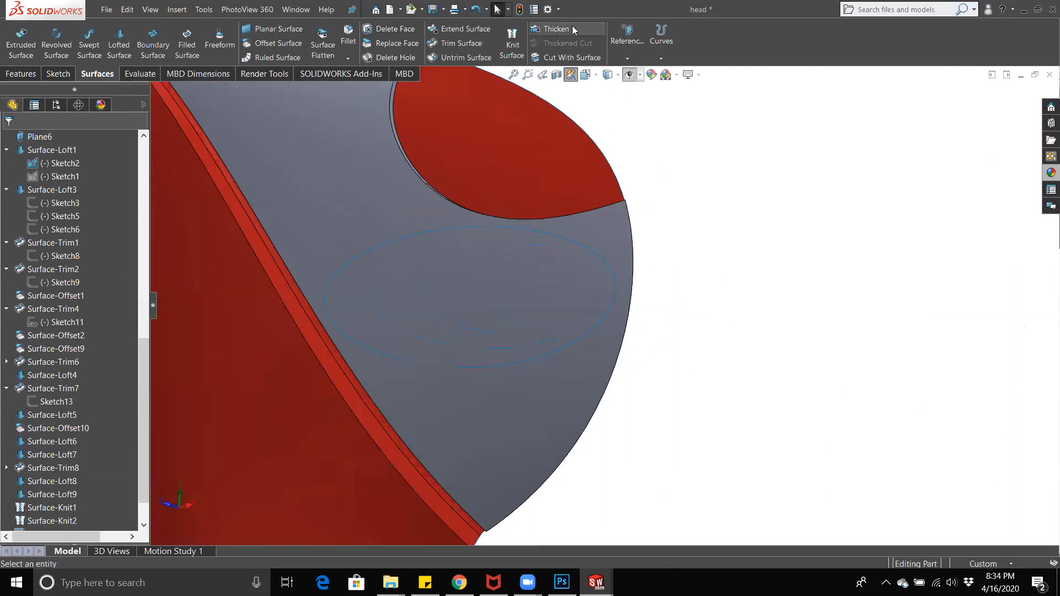
{"action": "left_click", "coordinate": [633, 54]}
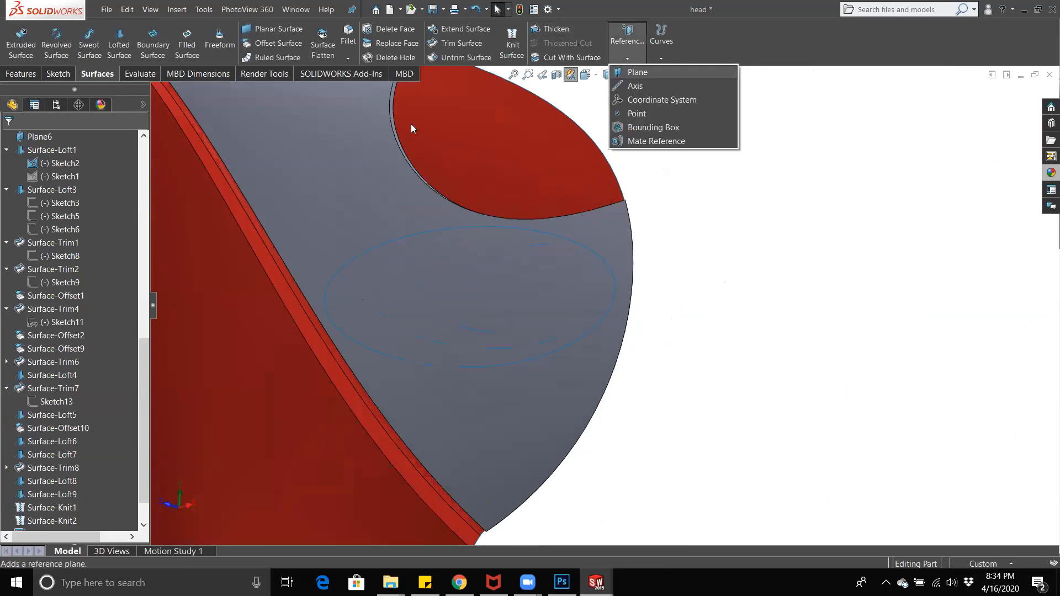
{"action": "left_click", "coordinate": [638, 72]}
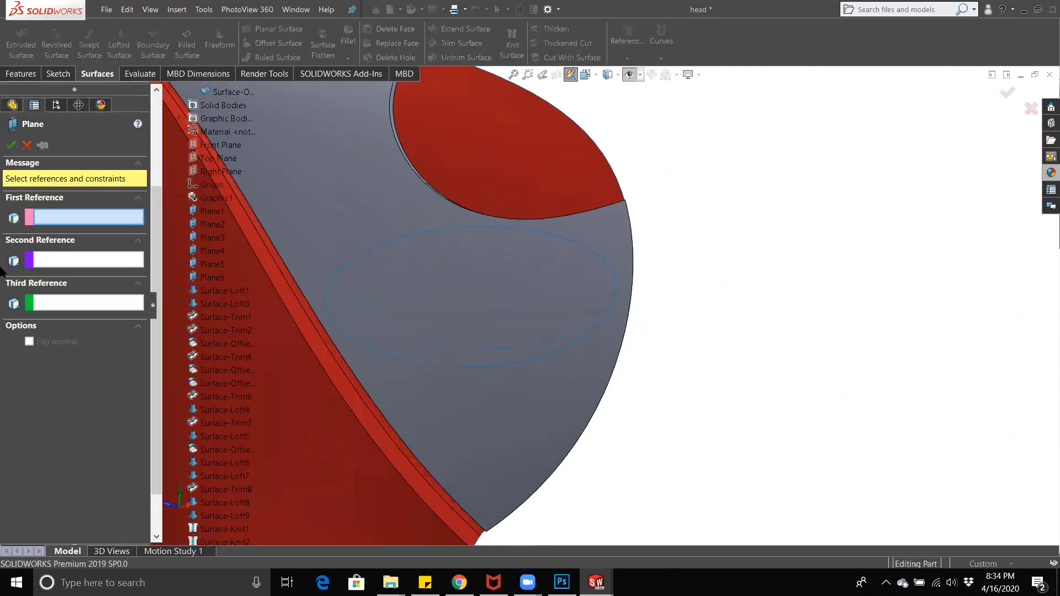
{"action": "left_click", "coordinate": [466, 231]}
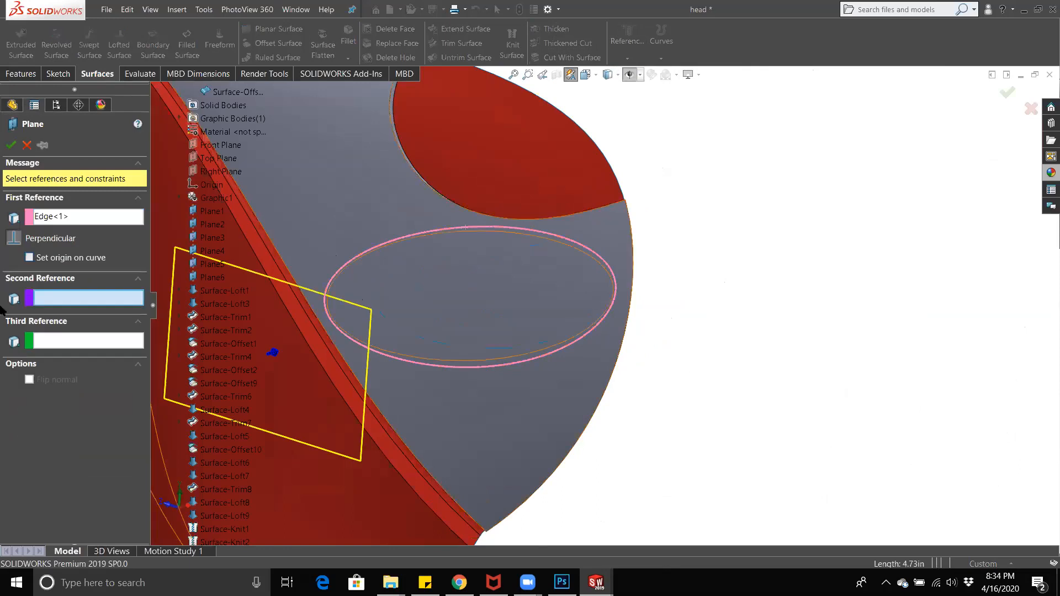
{"action": "left_click", "coordinate": [30, 258]}
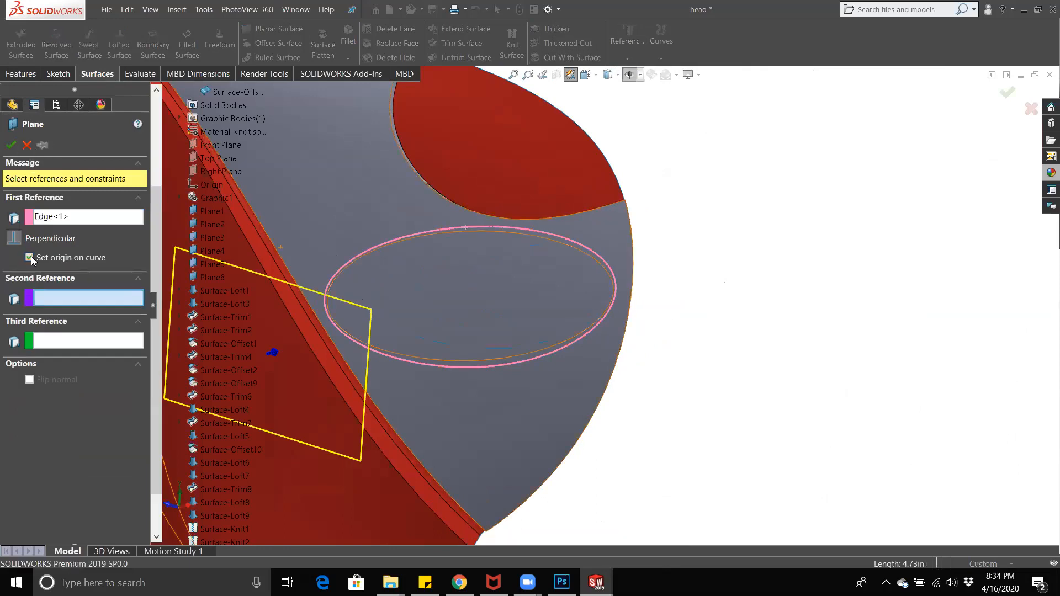
{"action": "left_click", "coordinate": [27, 145]}
{"action": "left_click", "coordinate": [541, 320]}
{"action": "left_click", "coordinate": [732, 279]}
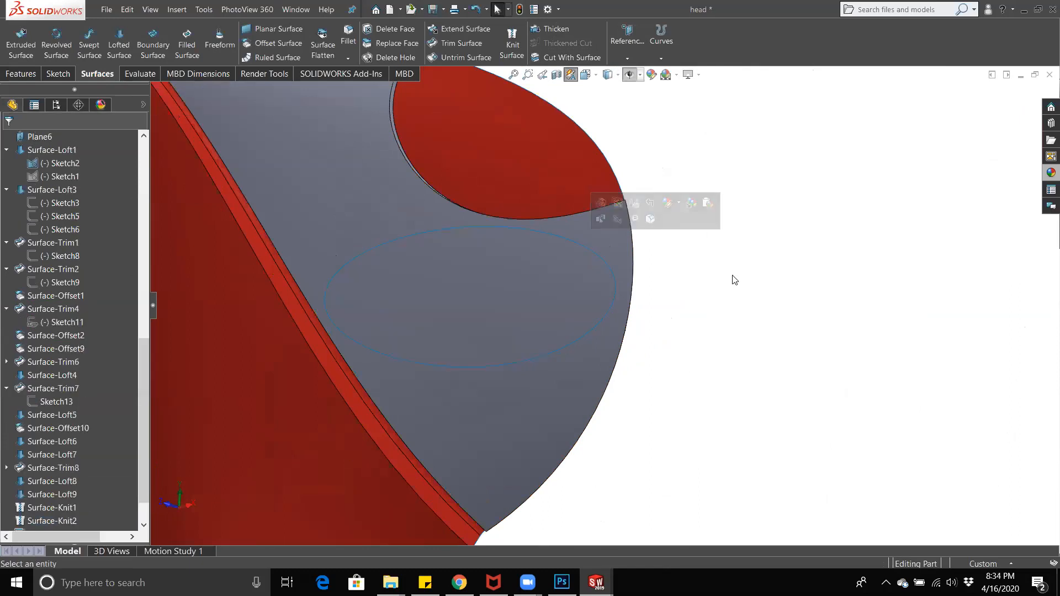
Step: Try lofting a surface between the offset ellipse's edge and the elliptical split edge on the cheek, and undo the loft
{"action": "middle_click_drag", "start_coordinate": [496, 330], "coordinate": [397, 340]}
{"action": "scroll", "coordinate": [398, 341], "scroll_direction": "up", "scroll_amount": 6}
{"action": "middle_click_drag", "start_coordinate": [511, 328], "coordinate": [539, 284]}
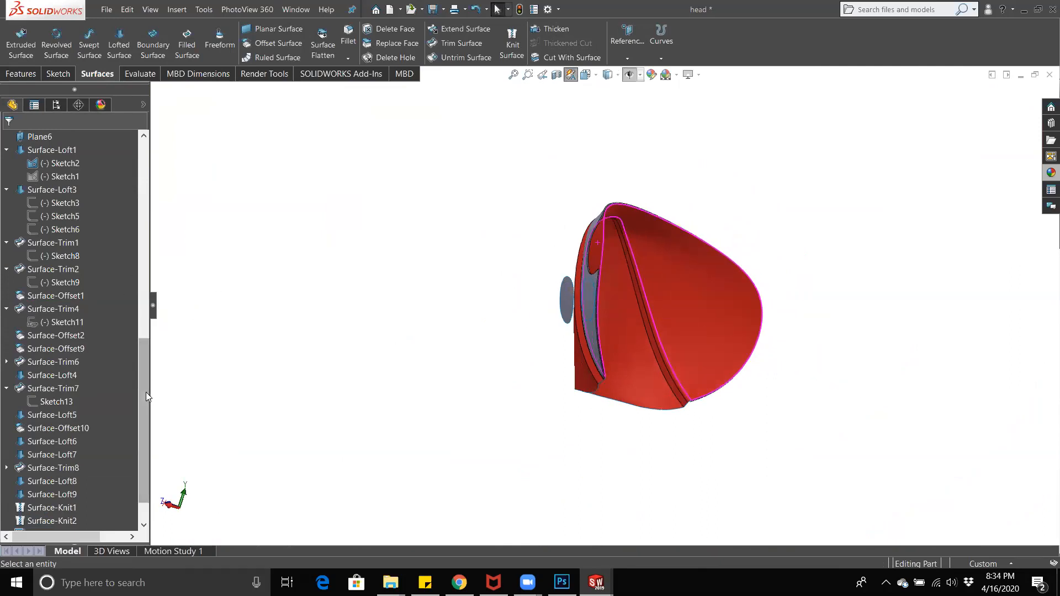
{"action": "left_click_drag", "start_coordinate": [145, 392], "coordinate": [130, 186]}
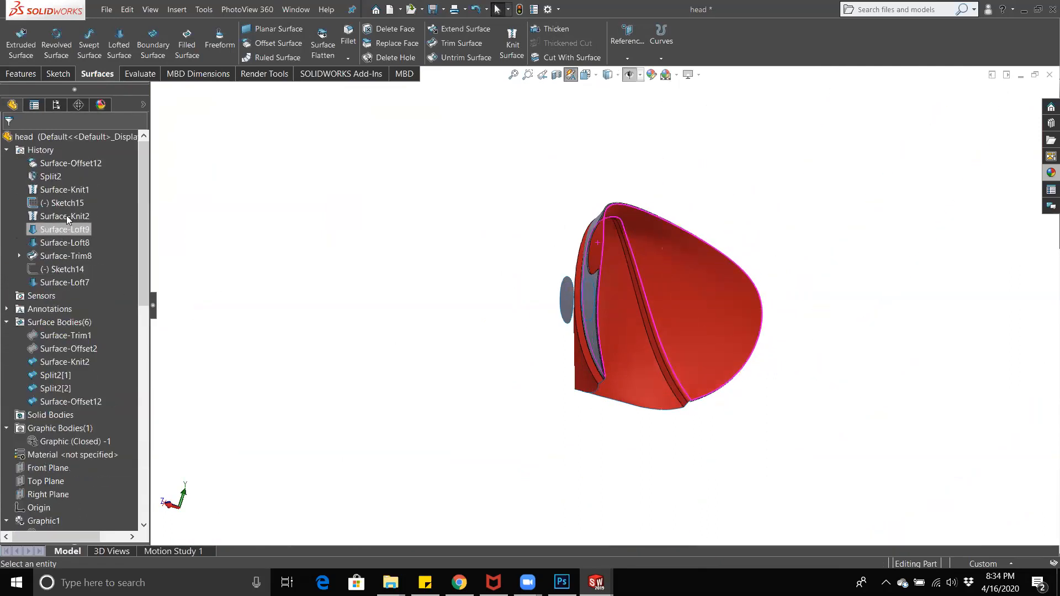
{"action": "middle_click_drag", "start_coordinate": [405, 238], "coordinate": [505, 242]}
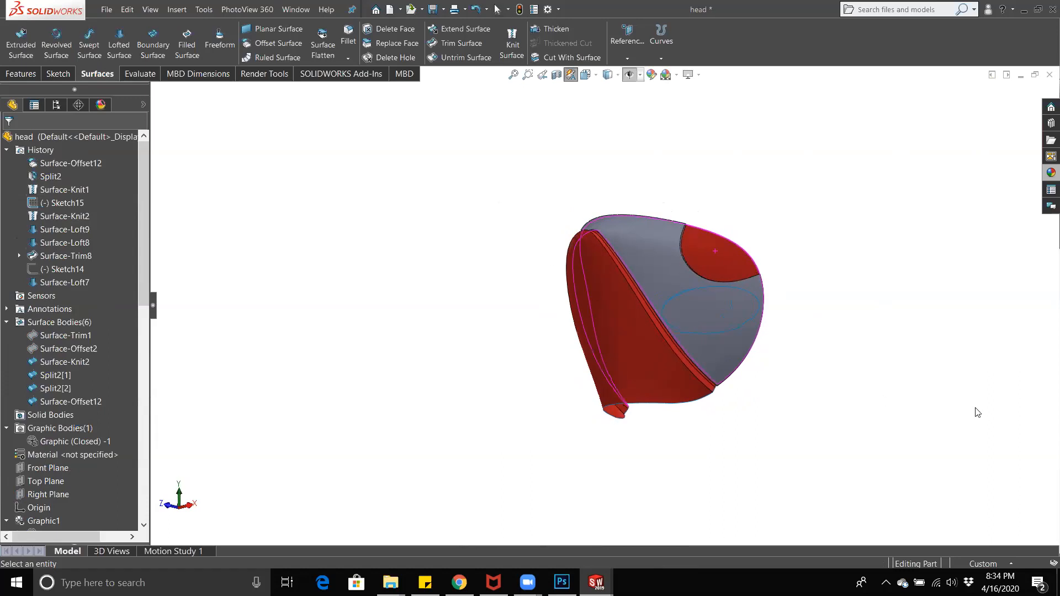
{"action": "scroll", "coordinate": [617, 282], "scroll_direction": "down", "scroll_amount": 5}
{"action": "middle_click_drag", "start_coordinate": [616, 282], "coordinate": [587, 134]}
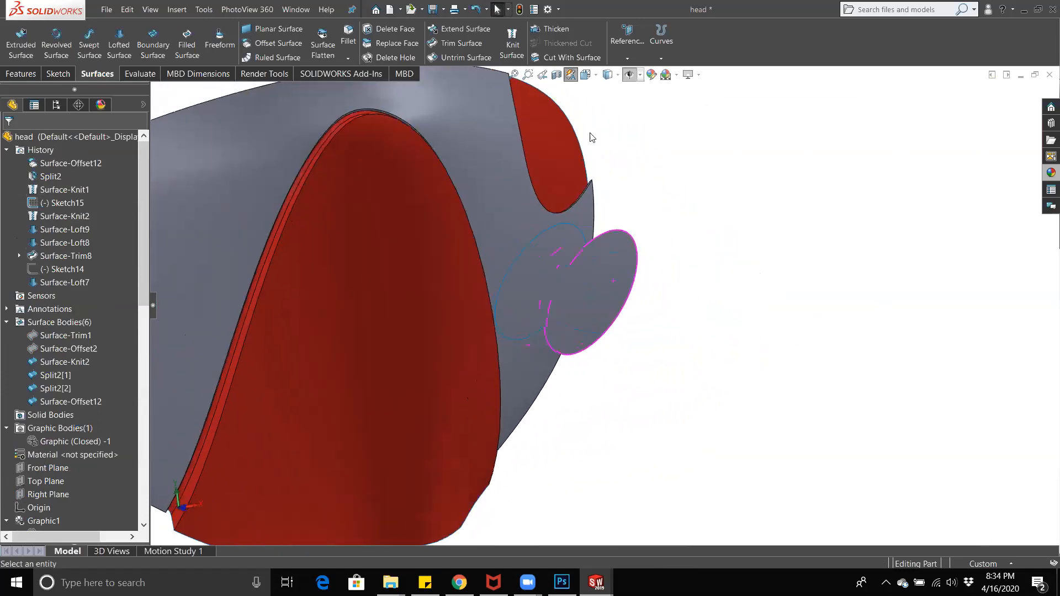
{"action": "left_click", "coordinate": [602, 234]}
{"action": "left_click", "coordinate": [574, 229]}
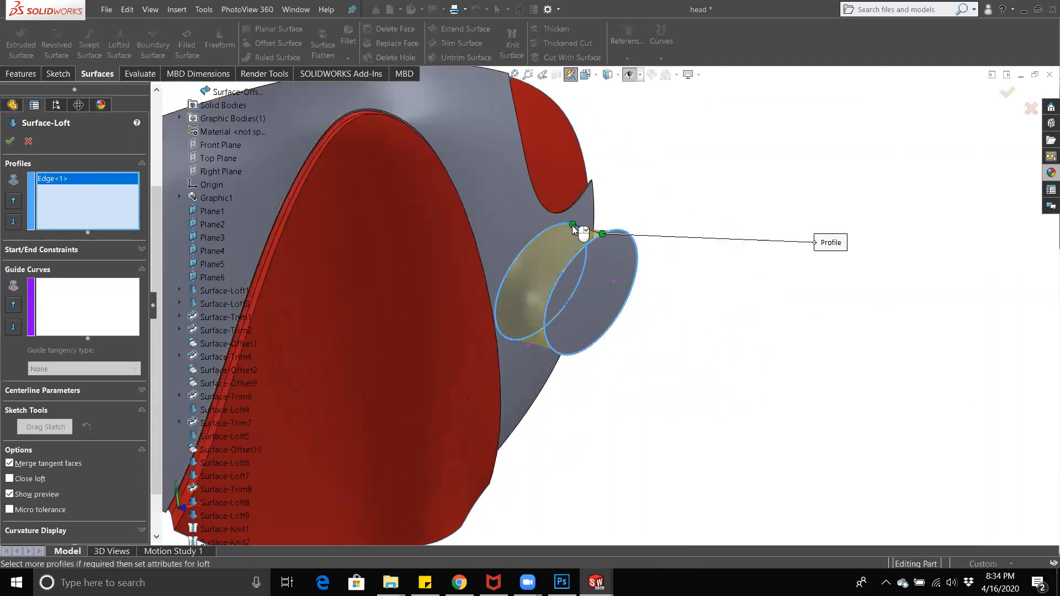
{"action": "mouse_move", "coordinate": [579, 231]}
{"action": "middle_mouse_down"}
{"action": "mouse_move", "coordinate": [589, 242]}
{"action": "mouse_move", "coordinate": [574, 238]}
{"action": "middle_mouse_up"}
{"action": "left_click_drag", "start_coordinate": [567, 235], "coordinate": [532, 254]}
{"action": "middle_click_drag", "start_coordinate": [486, 270], "coordinate": [469, 243]}
{"action": "left_click", "coordinate": [9, 142]}
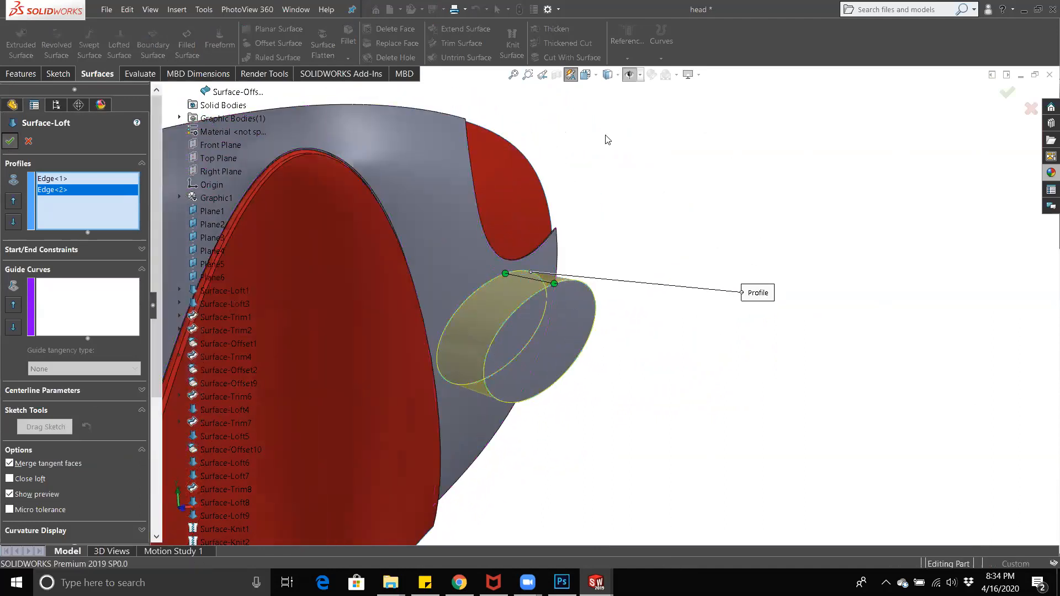
{"action": "middle_click_drag", "start_coordinate": [623, 178], "coordinate": [596, 250]}
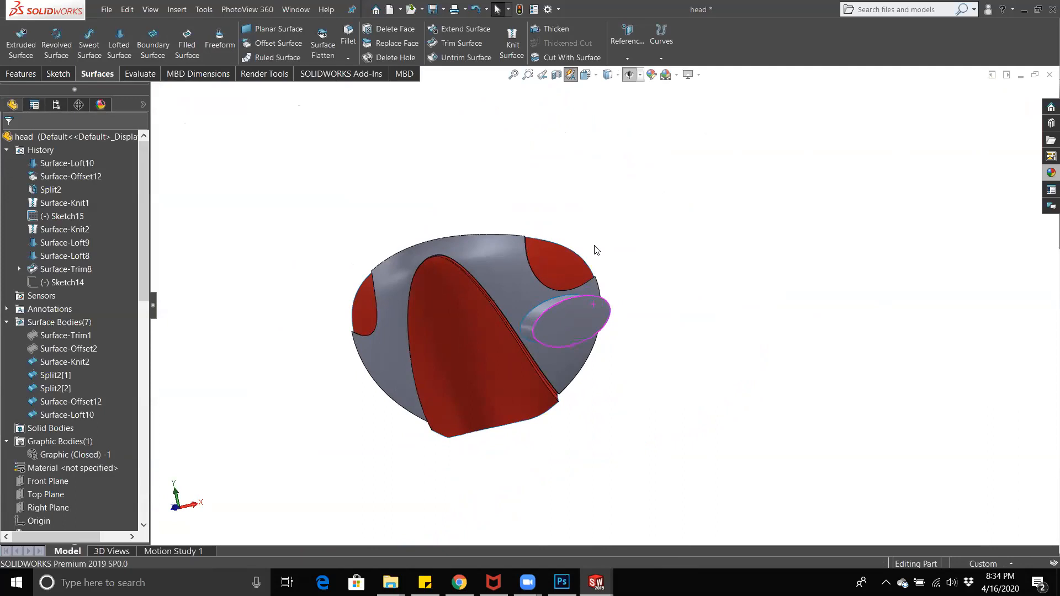
{"action": "scroll", "coordinate": [591, 303], "scroll_direction": "down", "scroll_amount": 5}
{"action": "middle_click_drag", "start_coordinate": [535, 418], "coordinate": [583, 297]}
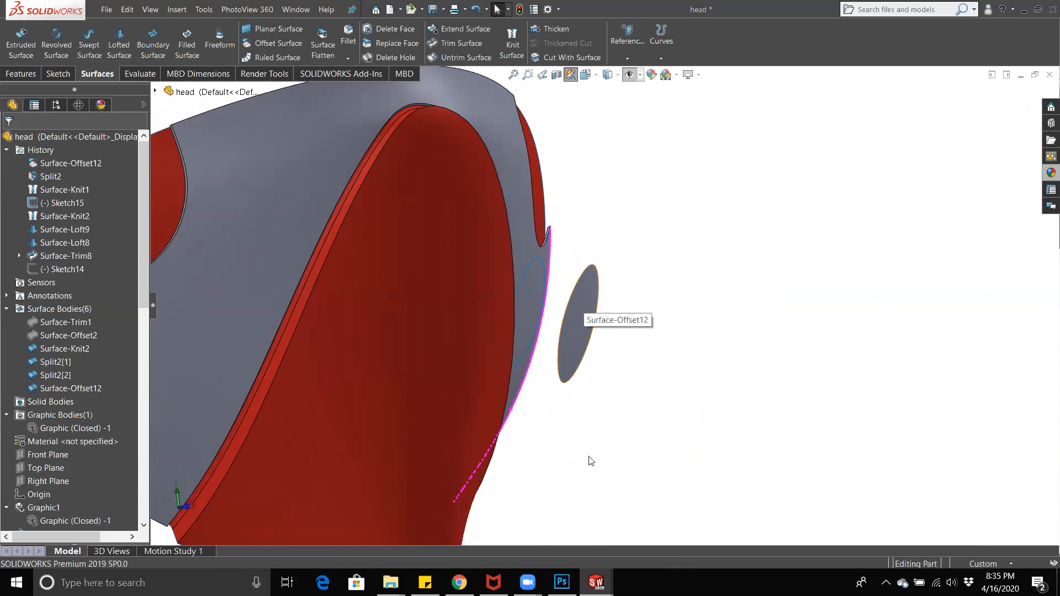
Step: Switch to the browser to view the face mask reference images on renderweekly.com, and return to SOLIDWORKS
{"action": "key", "text": "alt+Tab"}
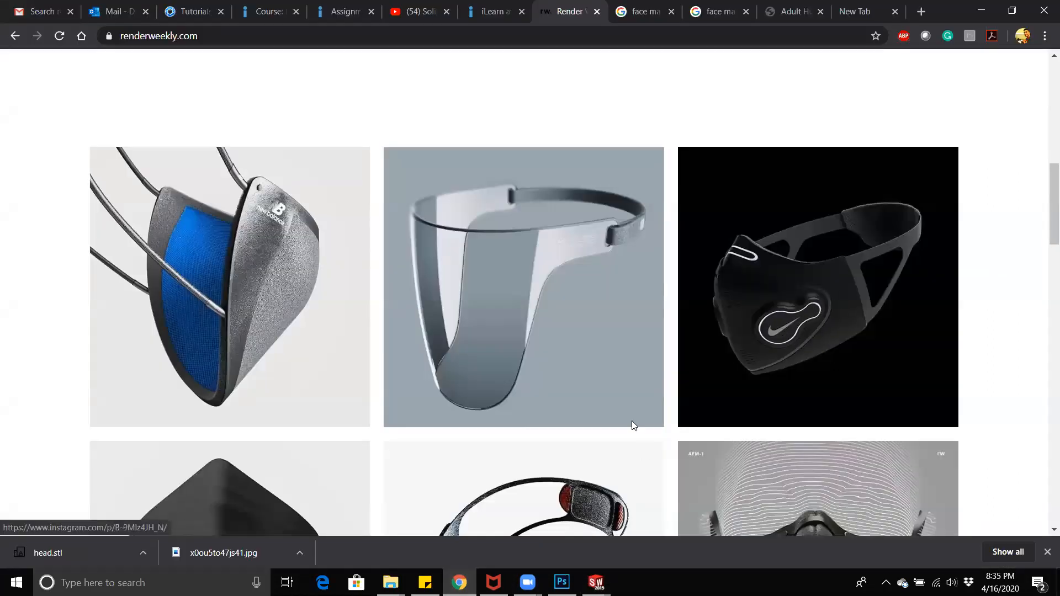
{"action": "mouse_move", "coordinate": [596, 582]}
{"action": "left_click", "coordinate": [672, 527]}
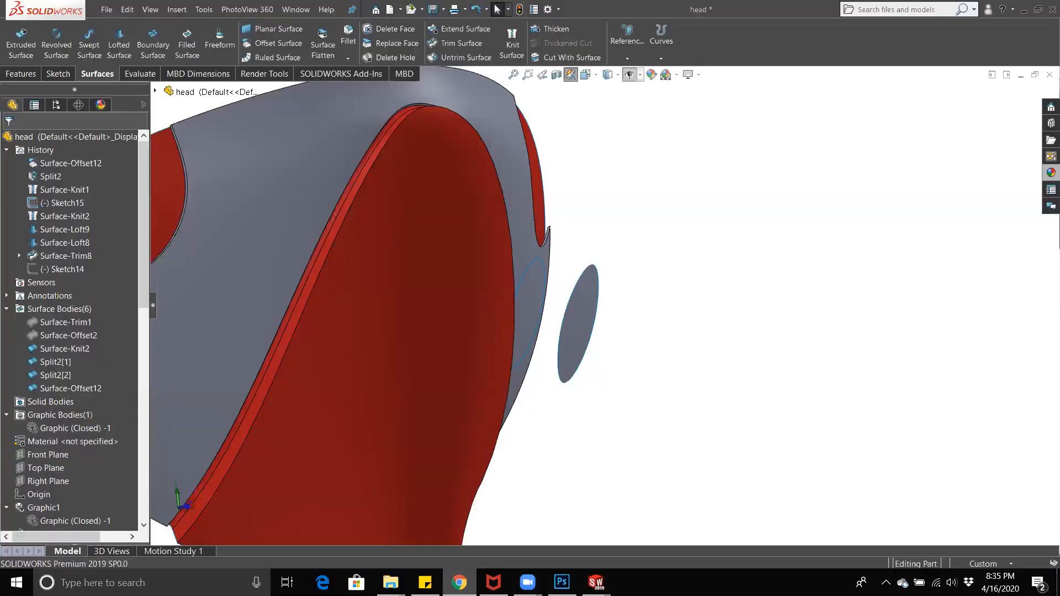
Step: Start a new sketch on the Top Plane with the offset ellipse seen along the vertical axis
{"action": "scroll", "coordinate": [629, 336], "scroll_direction": "up", "scroll_amount": 5}
{"action": "middle_click_drag", "start_coordinate": [630, 338], "coordinate": [614, 361]}
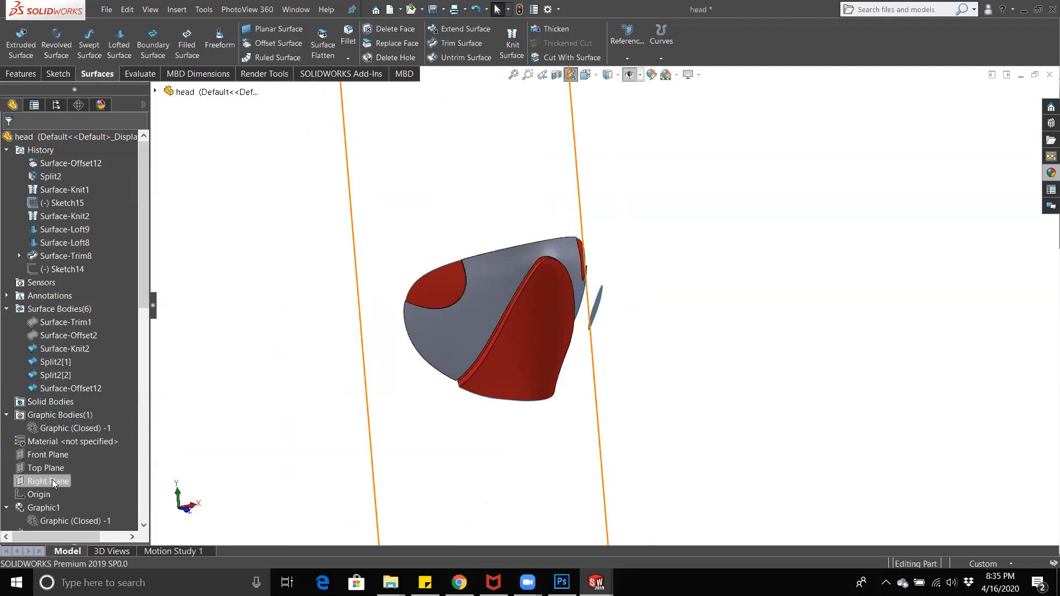
{"action": "middle_click_drag", "start_coordinate": [267, 374], "coordinate": [391, 279]}
{"action": "key", "text": "space"}
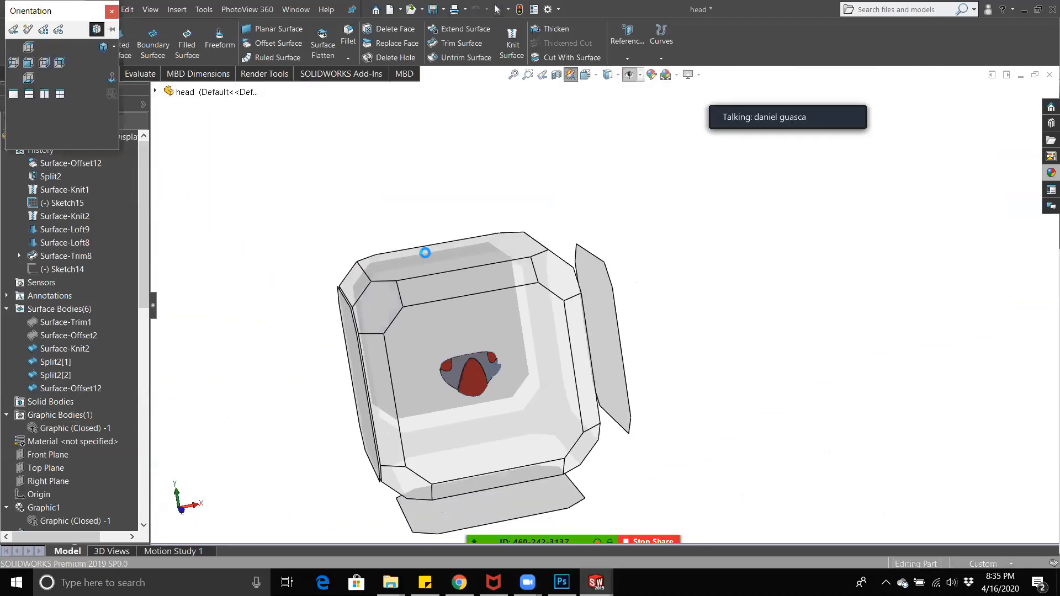
{"action": "left_click", "coordinate": [425, 253]}
{"action": "scroll", "coordinate": [546, 210], "scroll_direction": "down", "scroll_amount": 2}
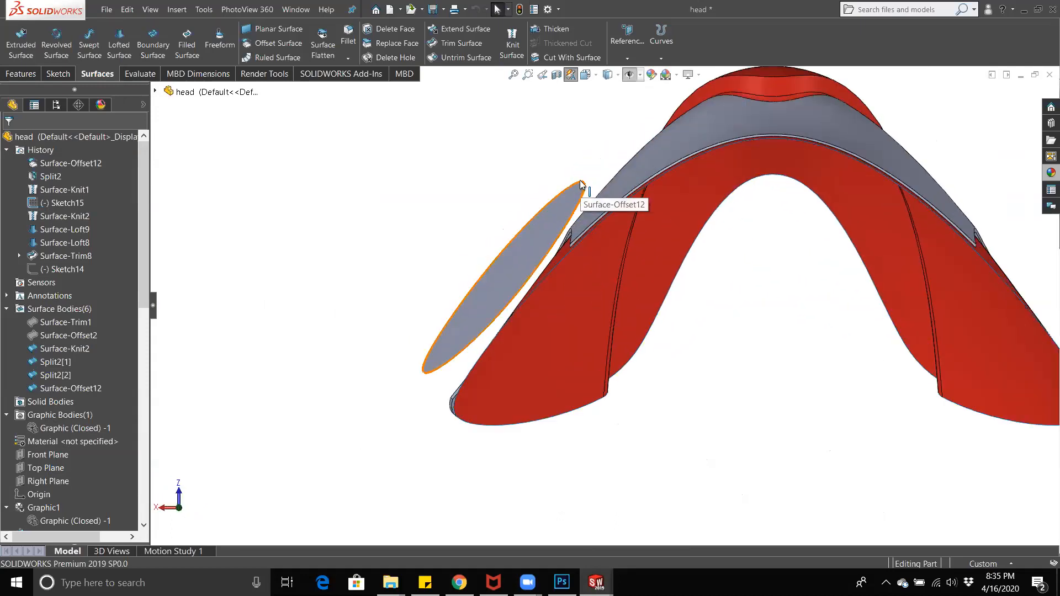
{"action": "left_click", "coordinate": [57, 74]}
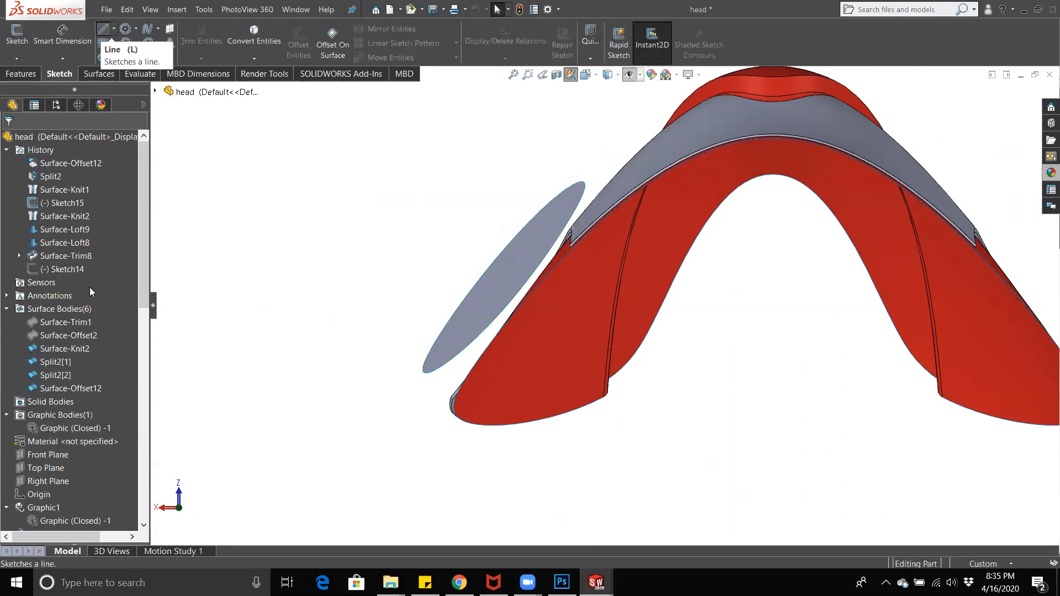
{"action": "left_click", "coordinate": [40, 468]}
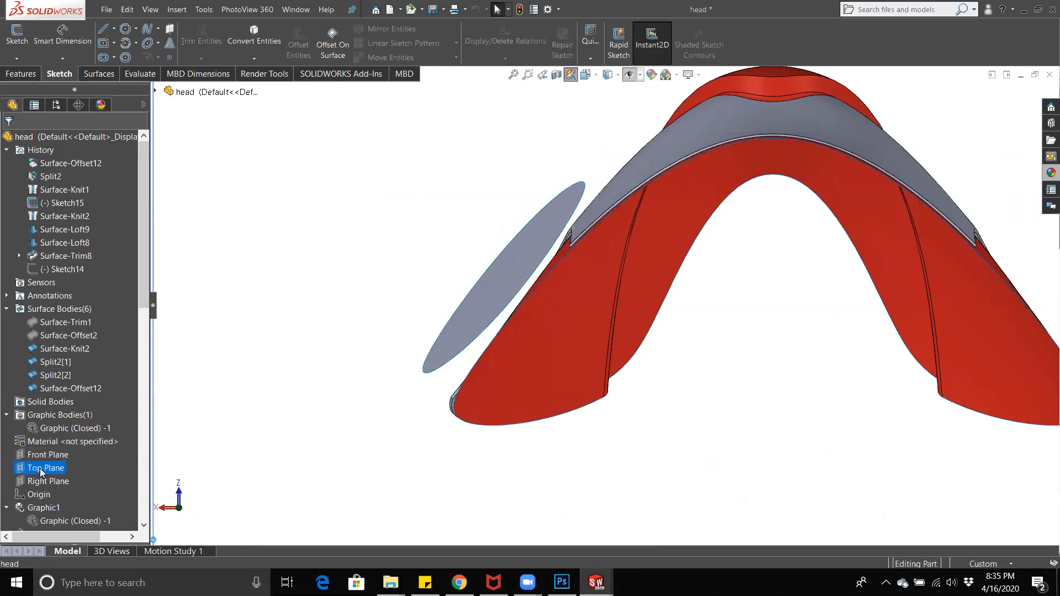
{"action": "left_click", "coordinate": [55, 452]}
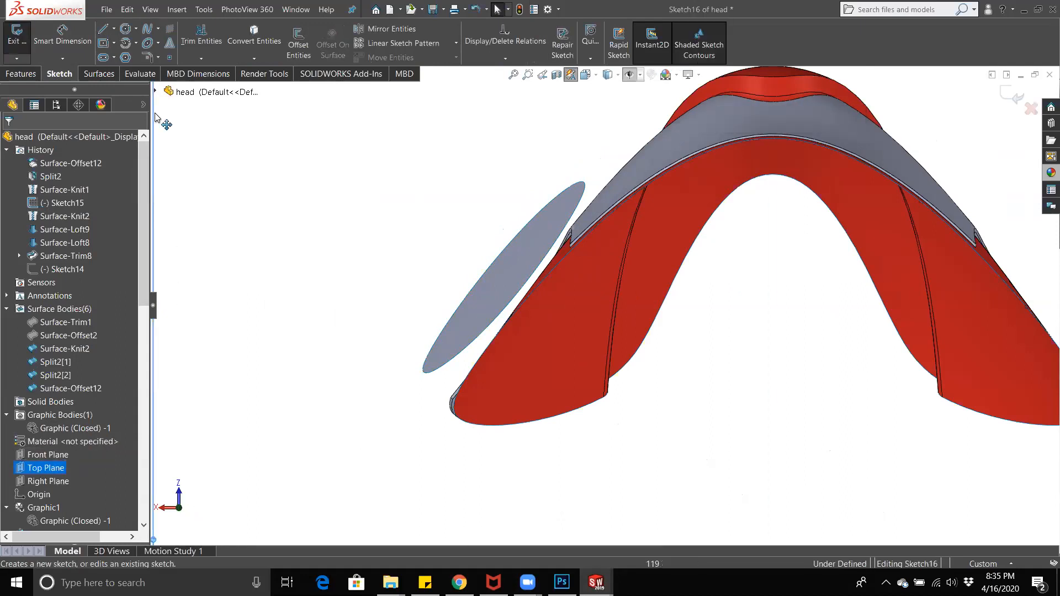
Step: Sketch a slanted line about 49.7 mm long between the two far ends of the offset ellipse's outline
{"action": "left_click", "coordinate": [106, 30]}
{"action": "left_click", "coordinate": [584, 183]}
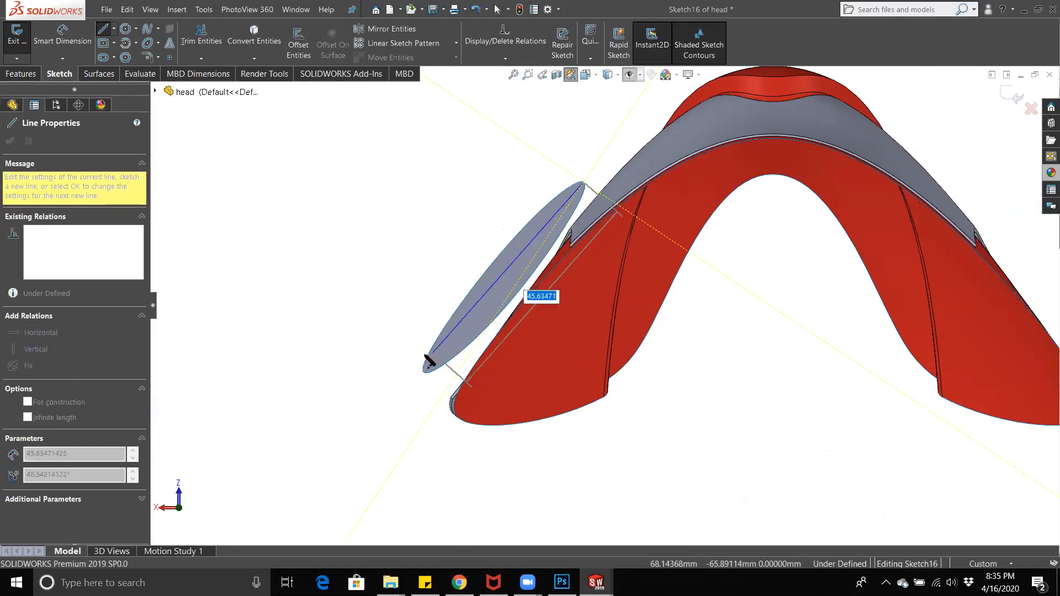
{"action": "left_click", "coordinate": [429, 375]}
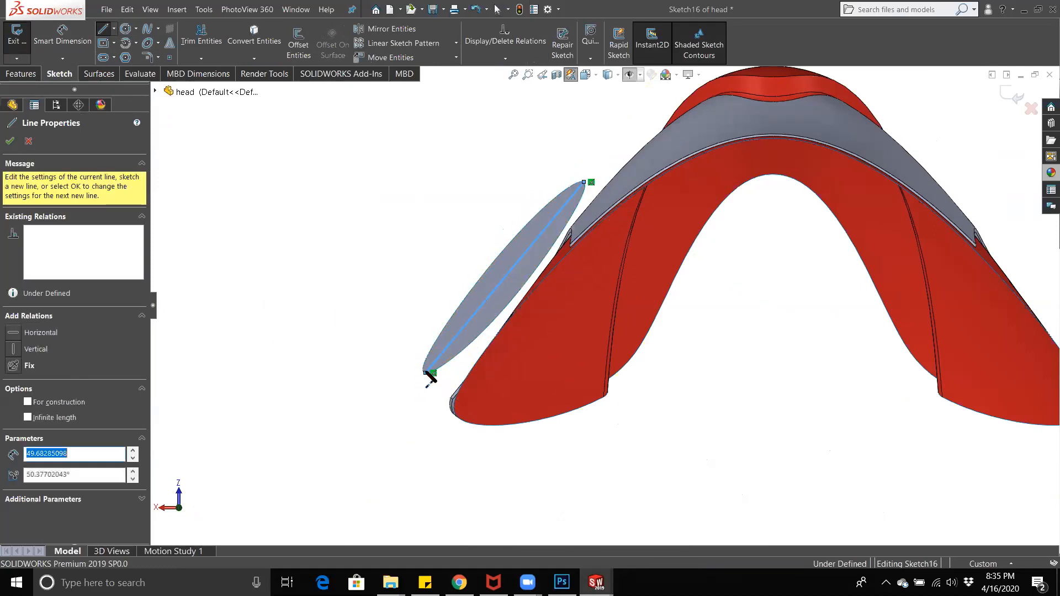
{"action": "key", "text": "Escape"}
{"action": "middle_click_drag", "start_coordinate": [372, 367], "coordinate": [714, 286]}
{"action": "key", "text": "space"}
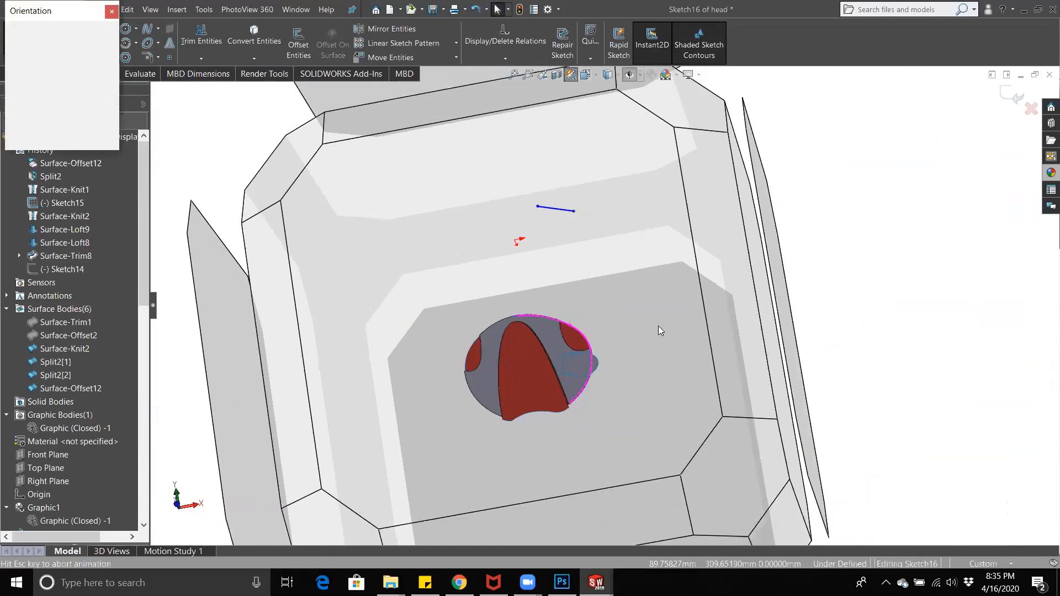
Step: Check the sketched line against the mask from the front and side, and delete it from the Top Plane sketch
{"action": "left_click", "coordinate": [530, 318]}
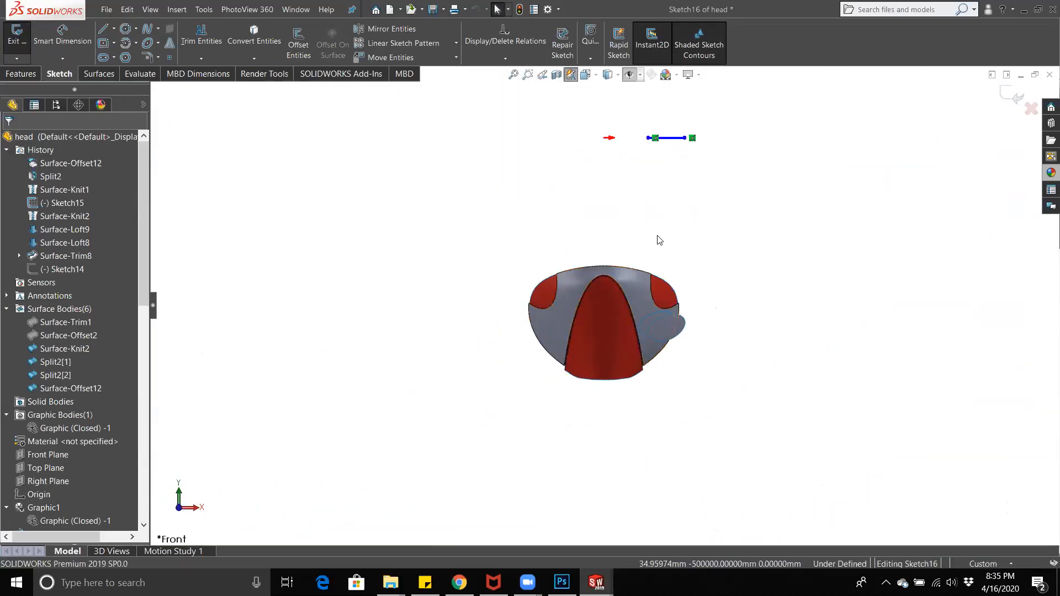
{"action": "key", "text": "Right"}
{"action": "key", "text": "Right"}
{"action": "key", "text": "Right"}
{"action": "key", "text": "Right"}
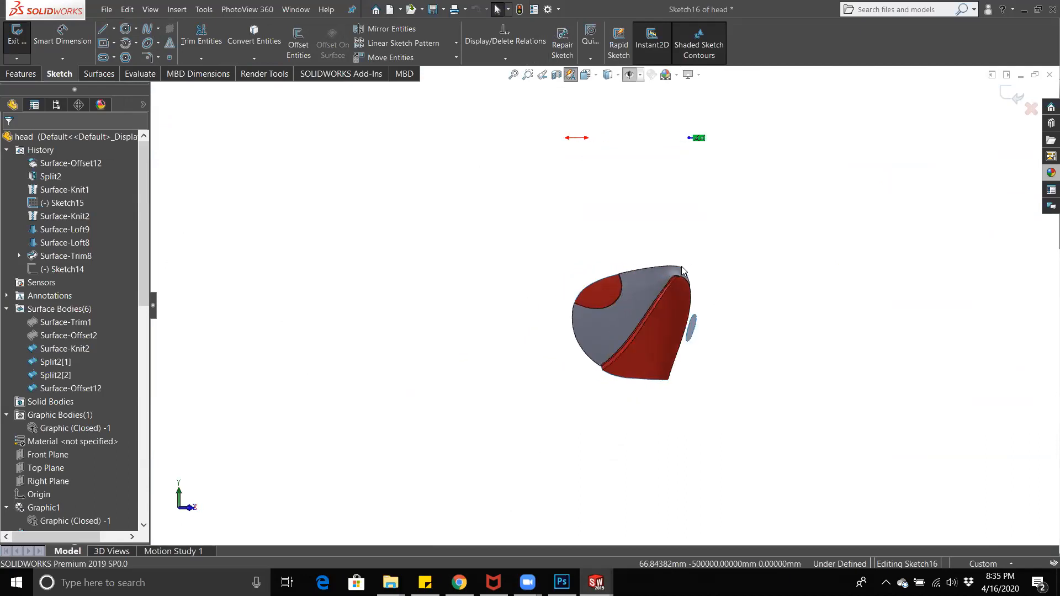
{"action": "middle_click_drag", "start_coordinate": [688, 210], "coordinate": [639, 220]}
{"action": "key", "text": "space"}
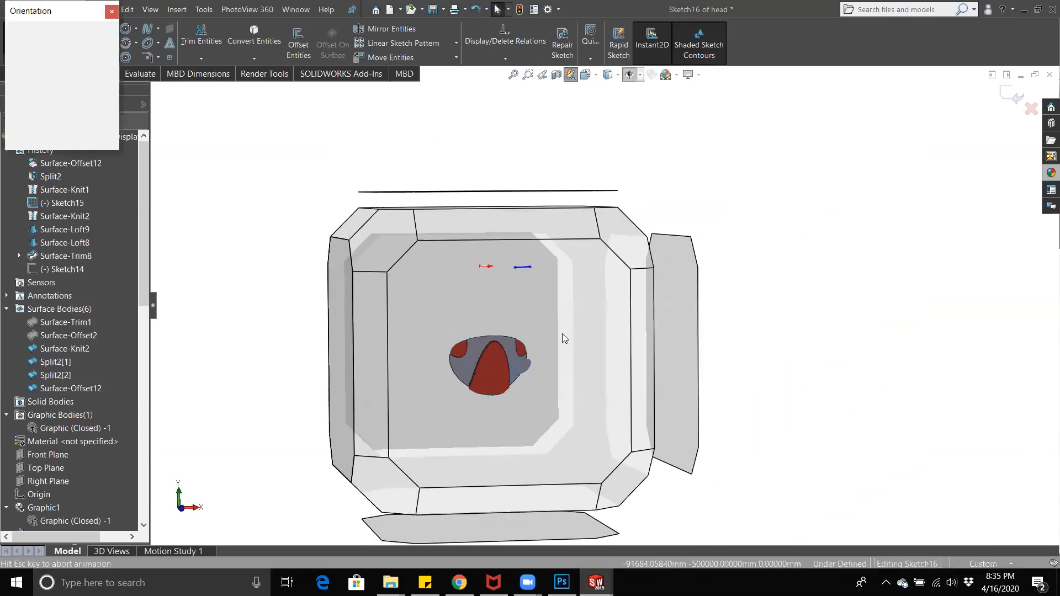
{"action": "left_click", "coordinate": [215, 304]}
{"action": "scroll", "coordinate": [581, 298], "scroll_direction": "down", "scroll_amount": 7}
{"action": "scroll", "coordinate": [647, 199], "scroll_direction": "up", "scroll_amount": 3}
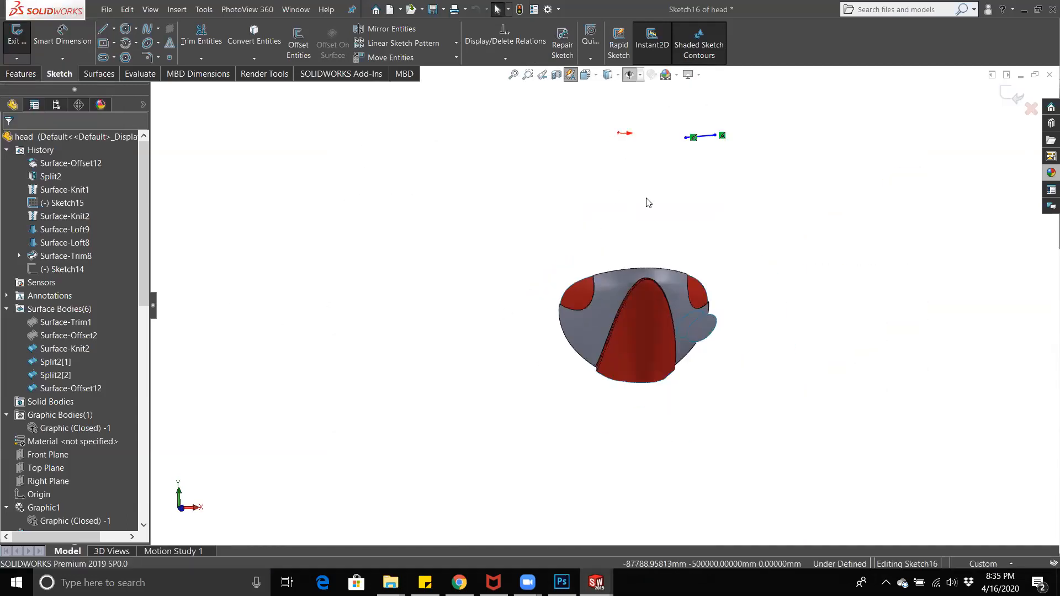
{"action": "scroll", "coordinate": [646, 199], "scroll_direction": "up", "scroll_amount": 2}
{"action": "left_click", "coordinate": [675, 187]}
{"action": "key", "text": "Delete"}
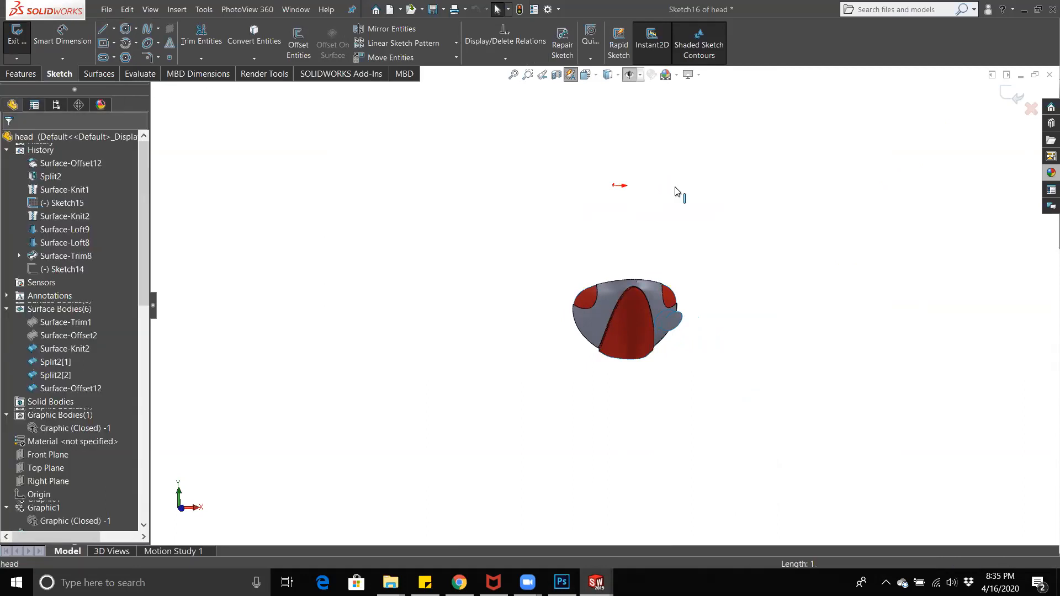
Step: Leave the emptied Top Plane sketch and start a new sketch on Plane5
{"action": "scroll", "coordinate": [137, 296], "scroll_direction": "down", "scroll_amount": 4}
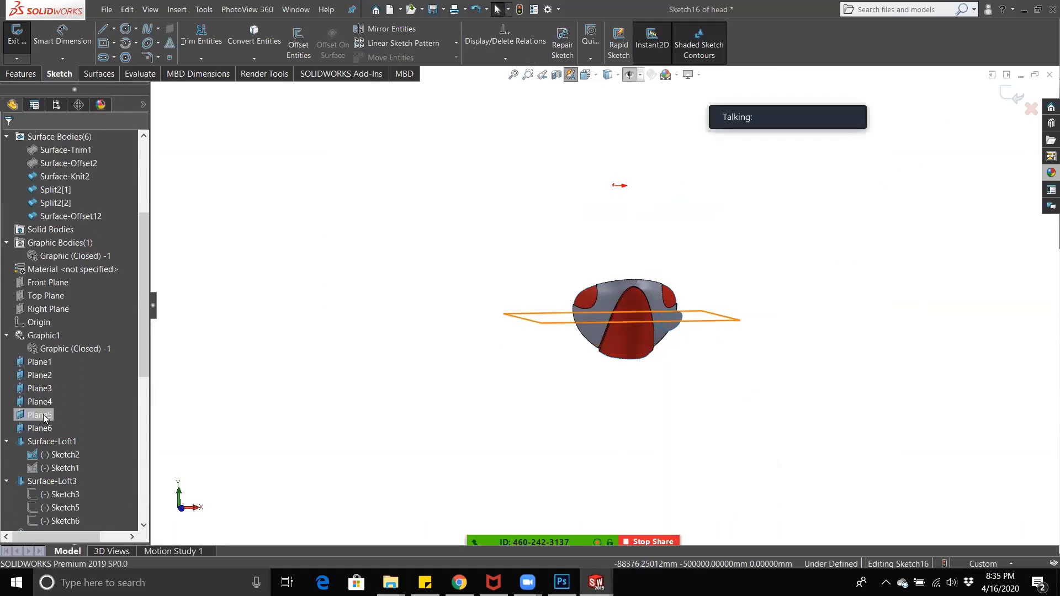
{"action": "left_click", "coordinate": [44, 416]}
{"action": "left_click", "coordinate": [48, 400]}
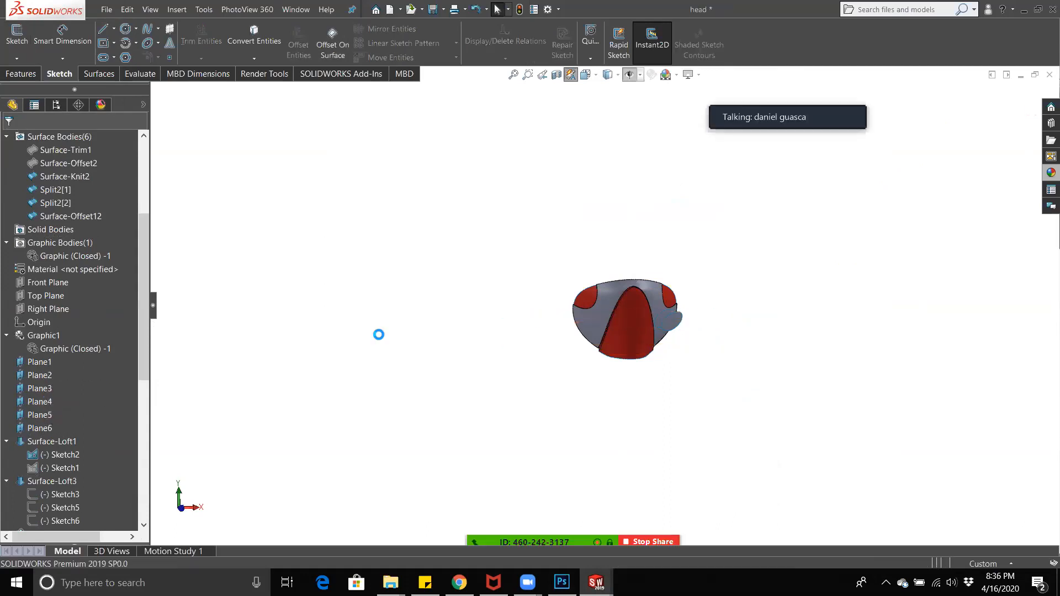
{"action": "left_click", "coordinate": [47, 415]}
{"action": "left_click", "coordinate": [52, 397]}
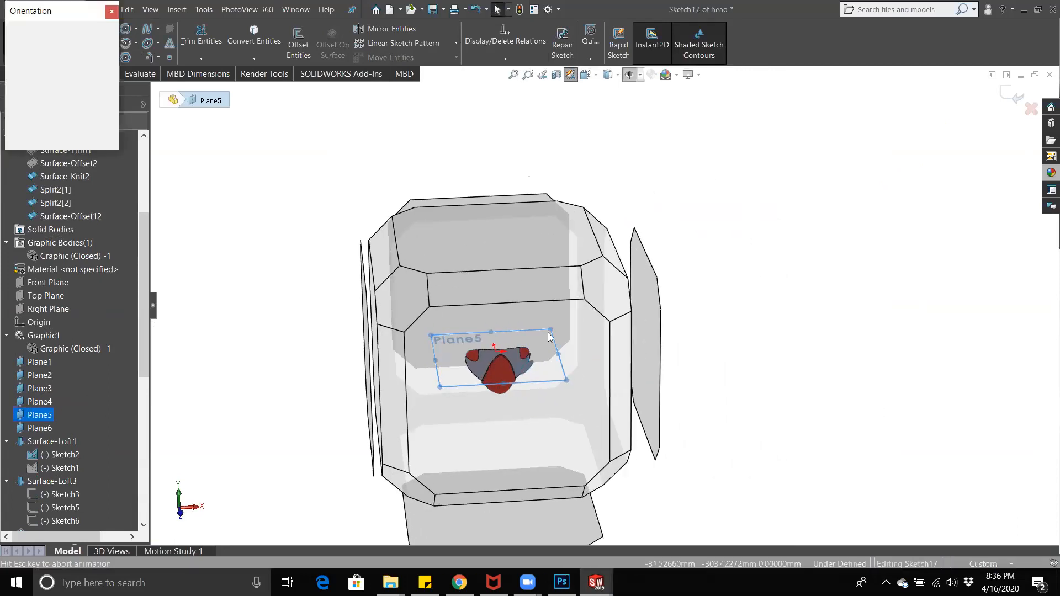
{"action": "scroll", "coordinate": [525, 233], "scroll_direction": "down", "scroll_amount": 3}
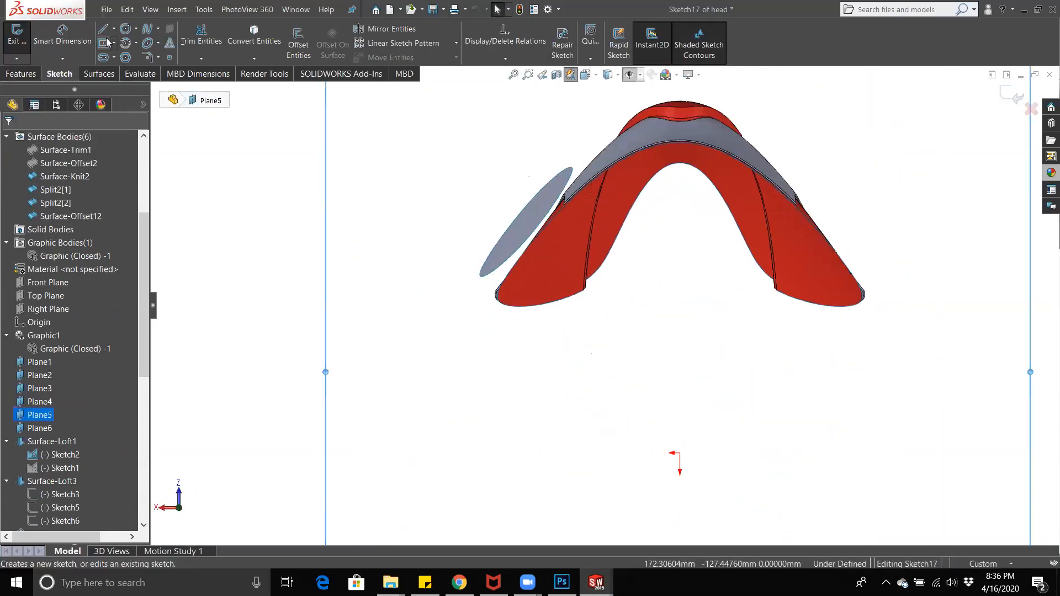
Step: Sketch a slanted line about 53.4 mm long between the two far ends of the offset ellipse's outline, and exit the sketch
{"action": "left_click", "coordinate": [114, 29]}
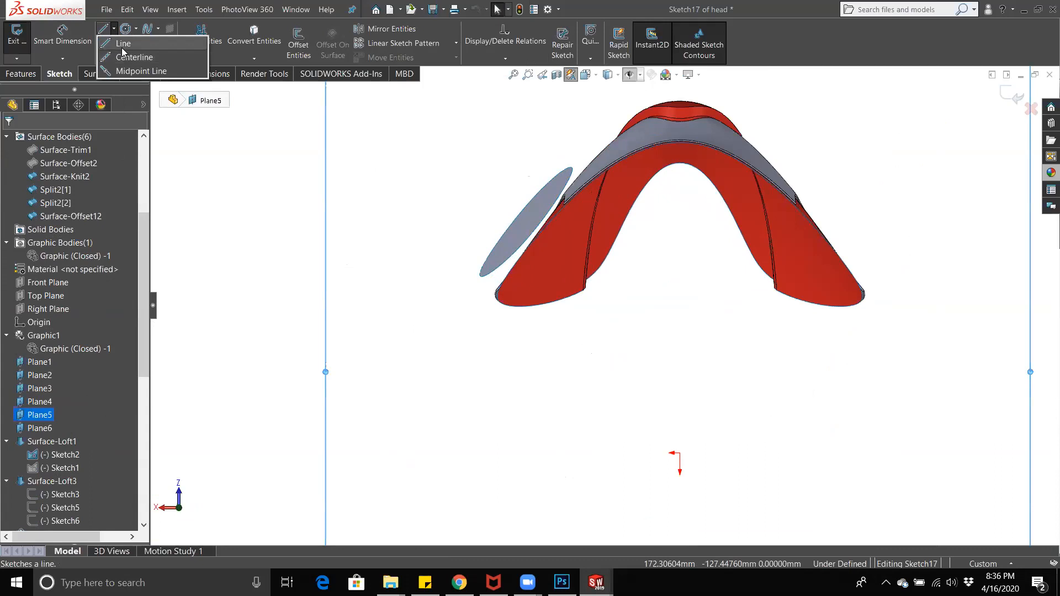
{"action": "left_click", "coordinate": [119, 41]}
{"action": "left_click", "coordinate": [574, 167]}
{"action": "left_click", "coordinate": [480, 276]}
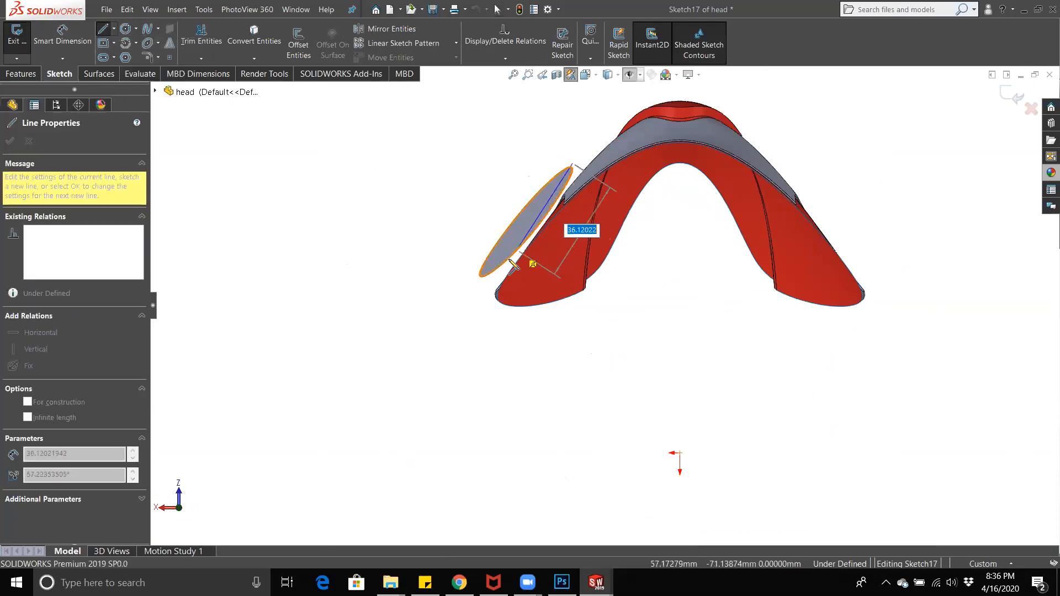
{"action": "left_click", "coordinate": [478, 283]}
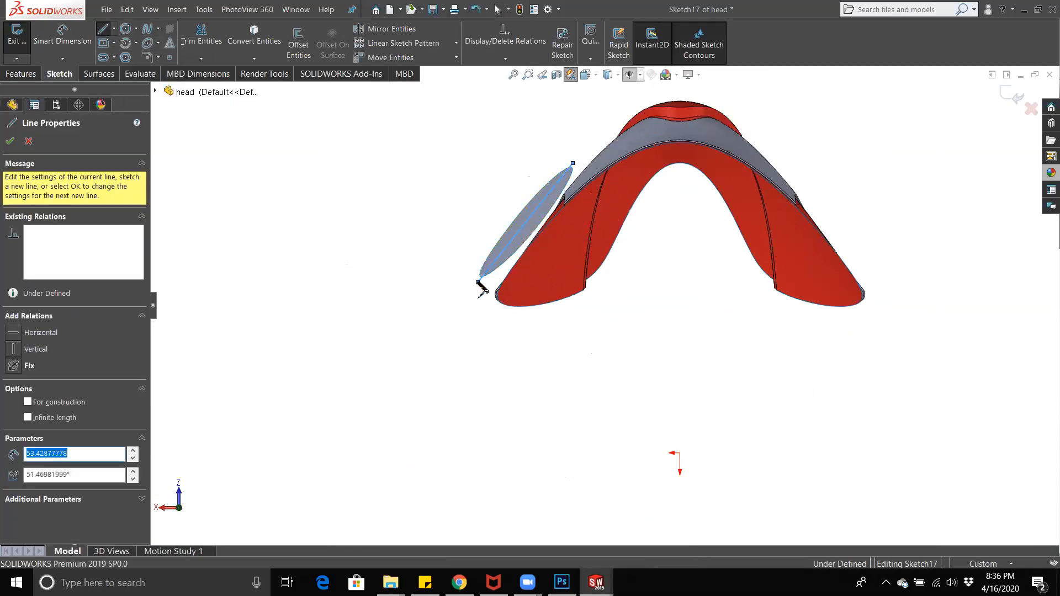
{"action": "key", "text": "Escape"}
{"action": "middle_click_drag", "start_coordinate": [688, 240], "coordinate": [774, 74]}
{"action": "middle_click_drag", "start_coordinate": [733, 259], "coordinate": [721, 267]}
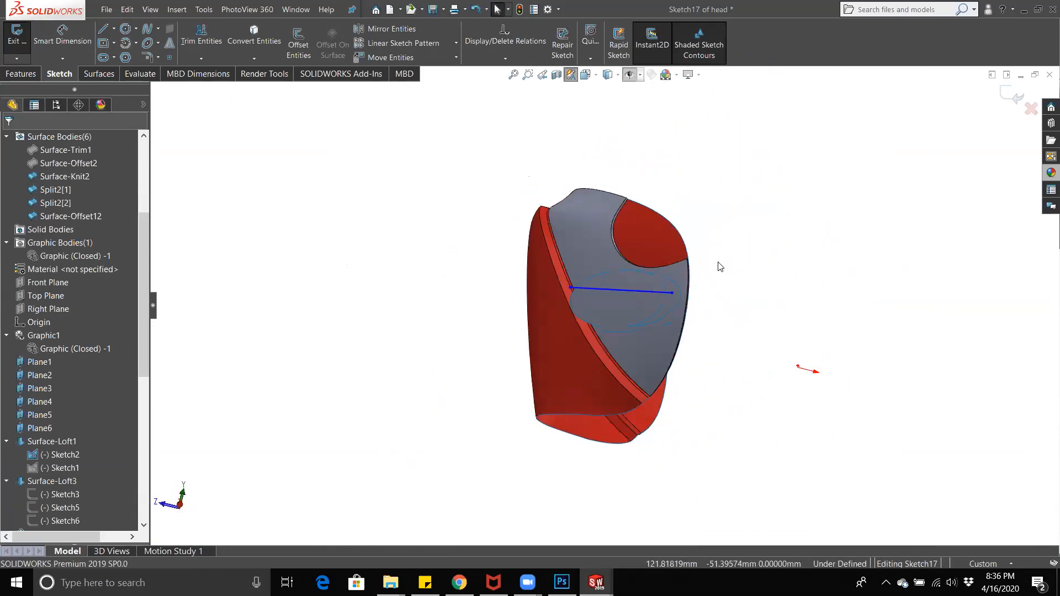
{"action": "left_click", "coordinate": [1010, 99]}
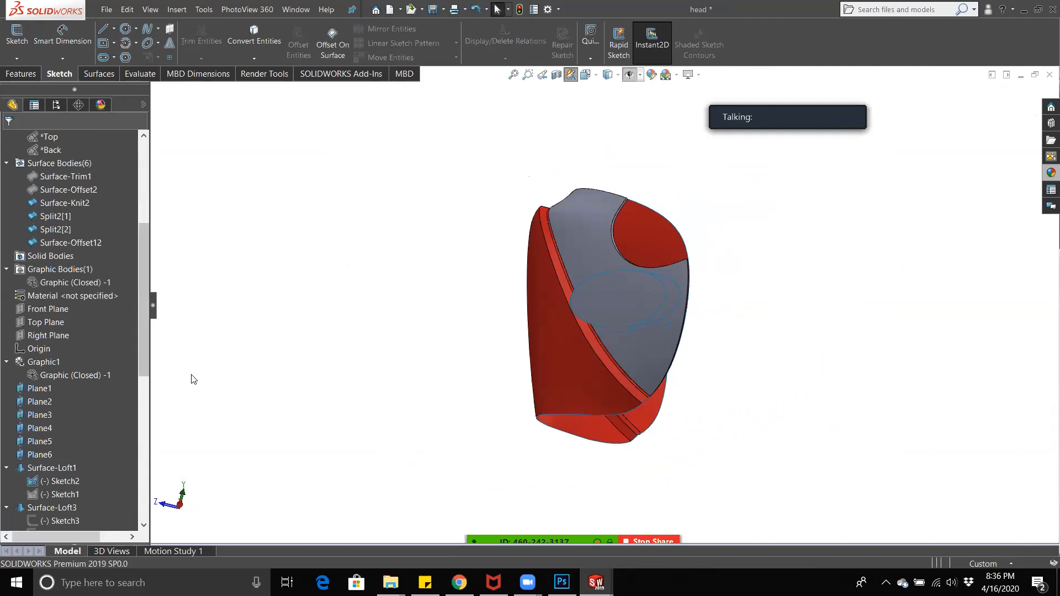
{"action": "scroll", "coordinate": [144, 387], "scroll_direction": "down", "scroll_amount": 1}
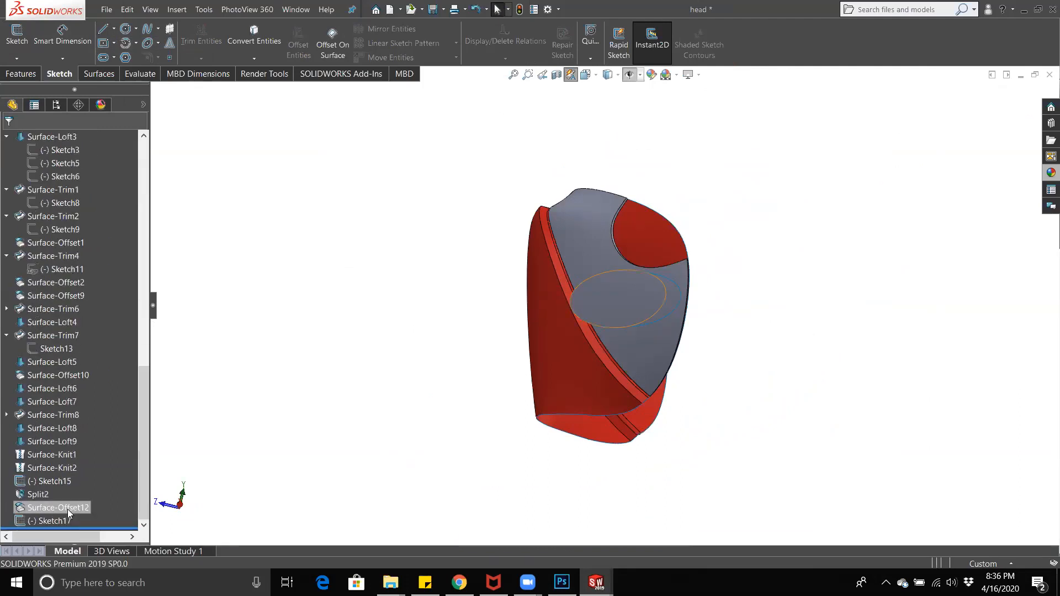
{"action": "right_click", "coordinate": [35, 494]}
{"action": "left_click", "coordinate": [62, 398]}
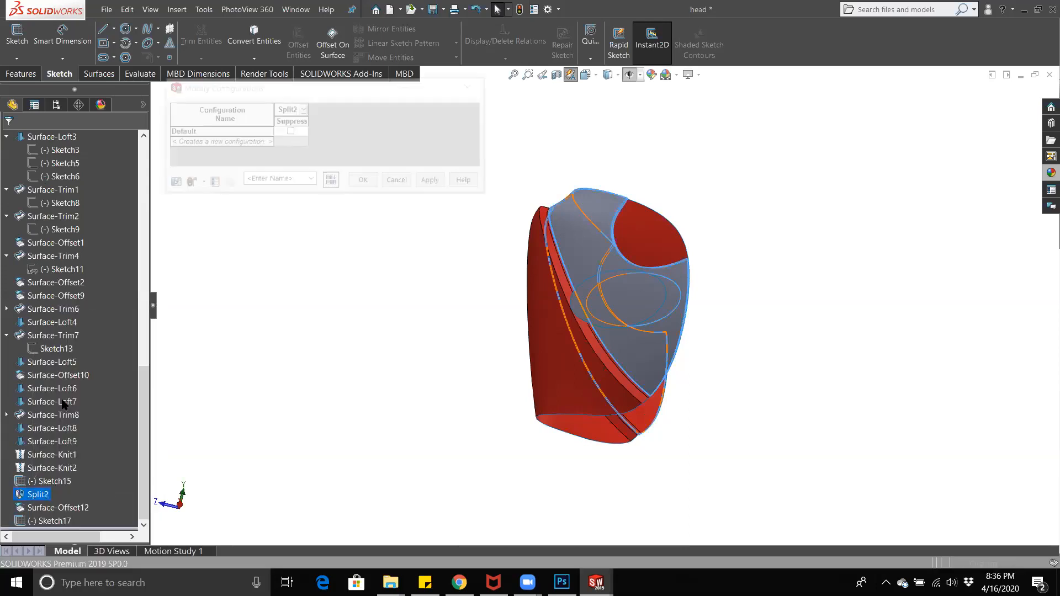
{"action": "left_click", "coordinate": [616, 315]}
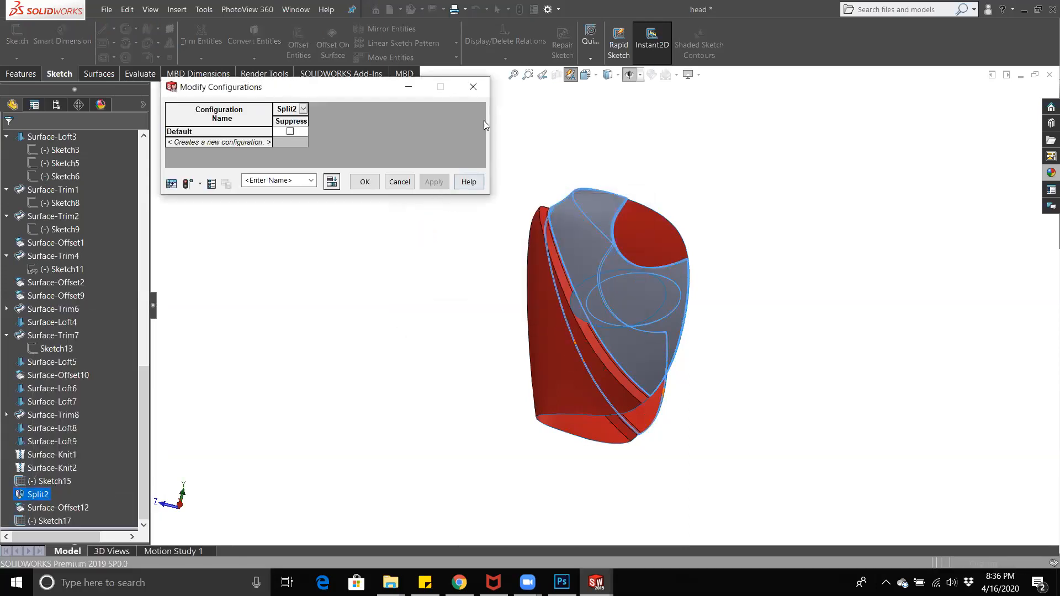
{"action": "left_click", "coordinate": [473, 89]}
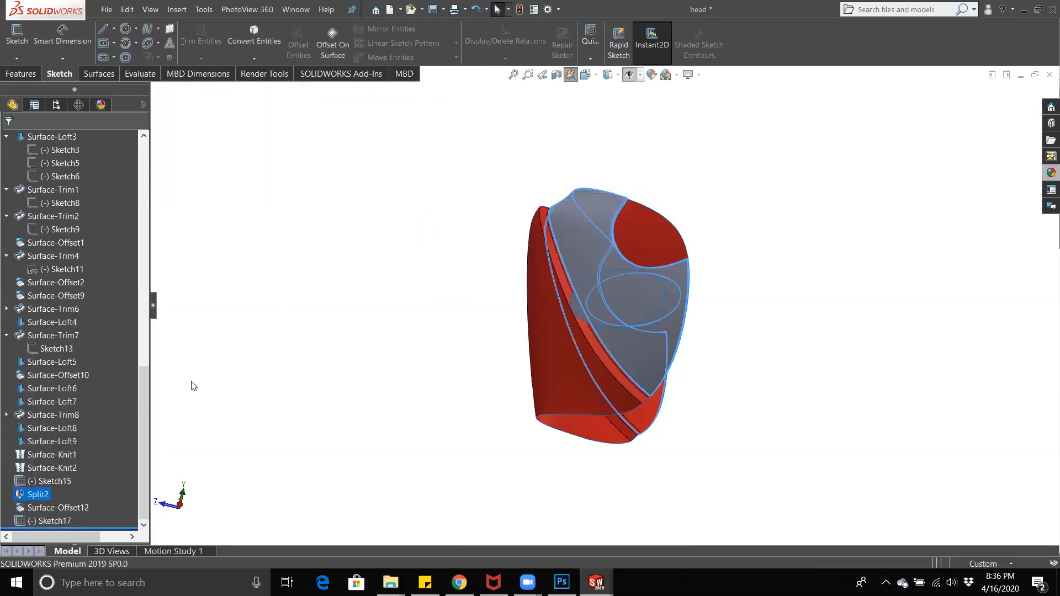
Step: Delete the Split2 feature together with its dependent Surface-Offset12
{"action": "right_click", "coordinate": [49, 508]}
{"action": "left_click", "coordinate": [221, 462]}
{"action": "right_click", "coordinate": [35, 496]}
{"action": "left_click", "coordinate": [74, 408]}
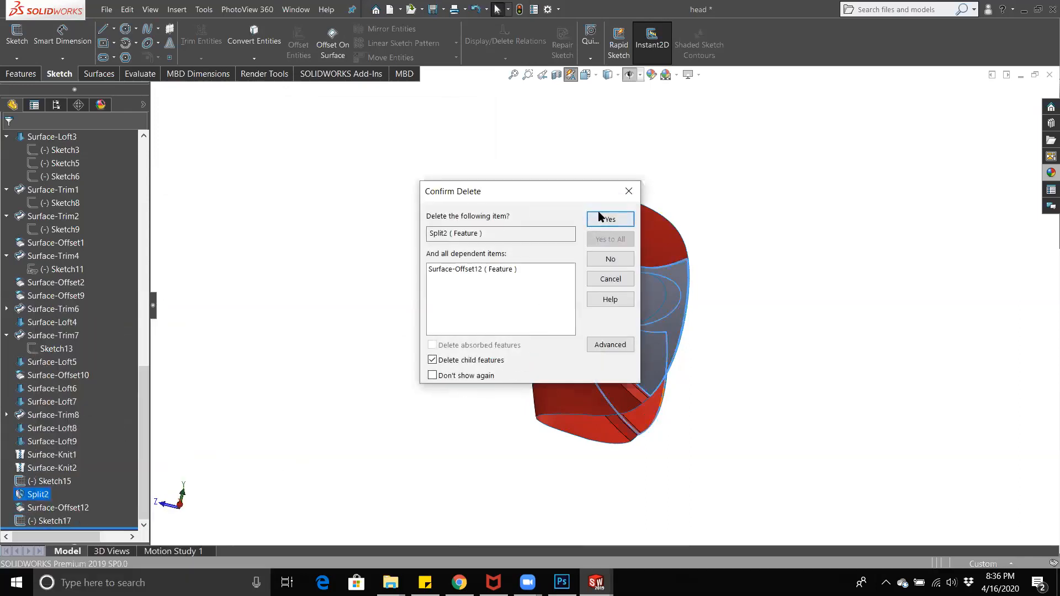
{"action": "left_click", "coordinate": [602, 219]}
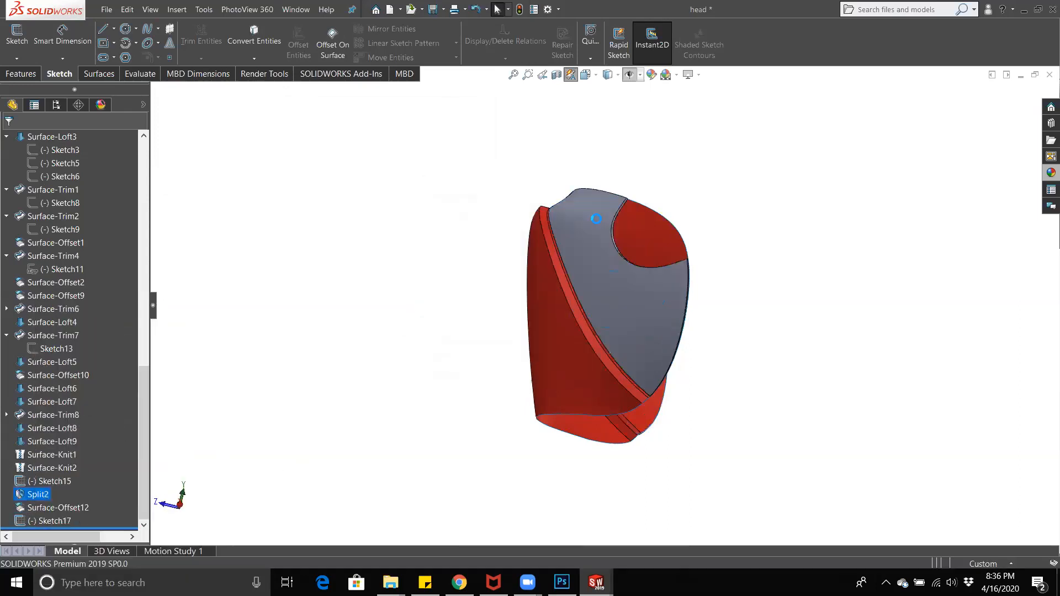
{"action": "left_click", "coordinate": [44, 522]}
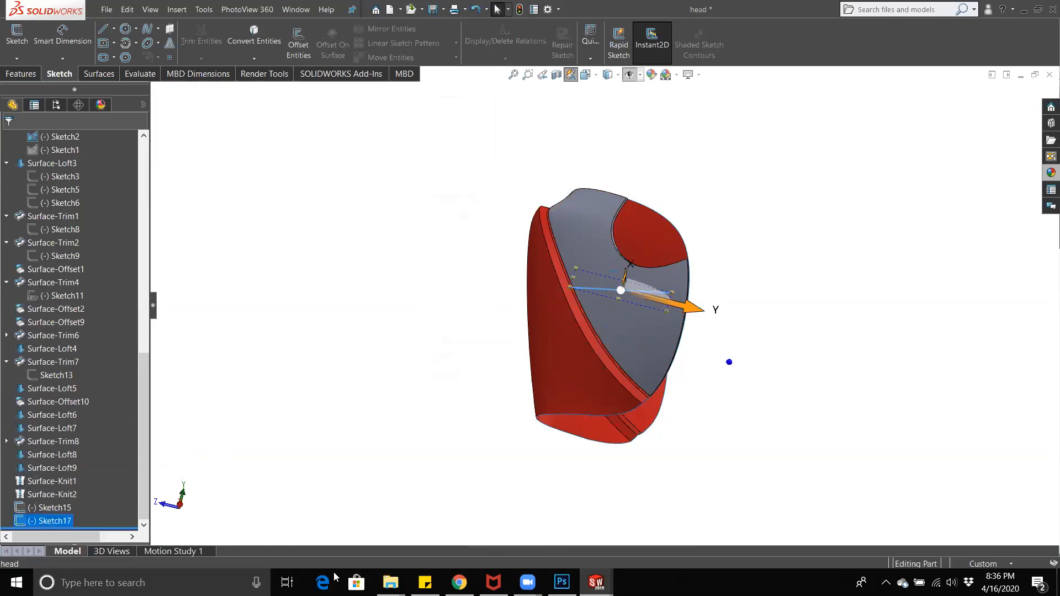
{"action": "key", "text": "ctrl+8"}
{"action": "middle_click_drag", "start_coordinate": [756, 396], "coordinate": [767, 444]}
{"action": "left_click", "coordinate": [789, 448]}
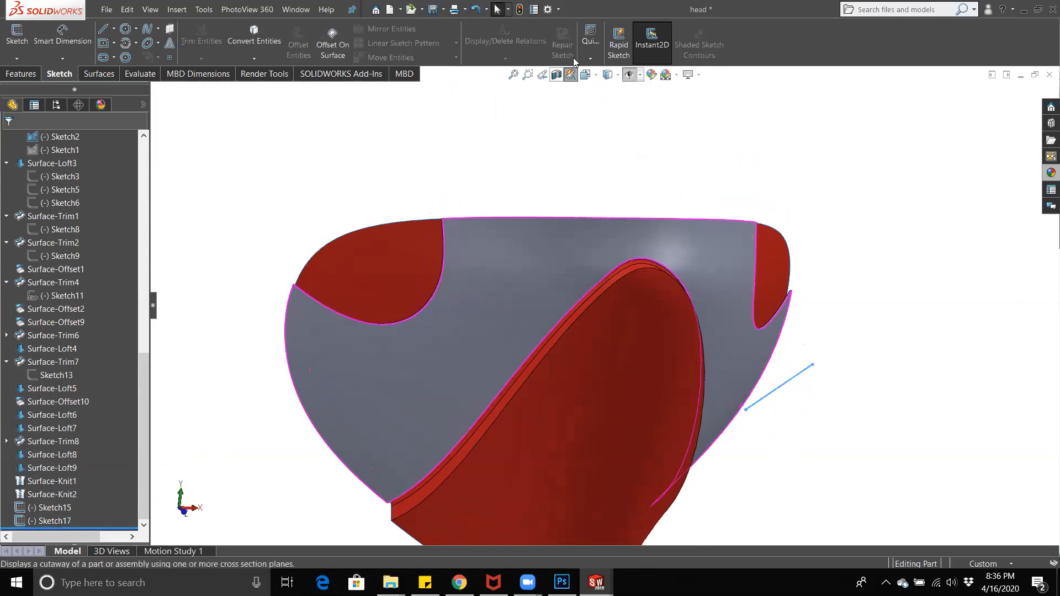
{"action": "left_click", "coordinate": [23, 75]}
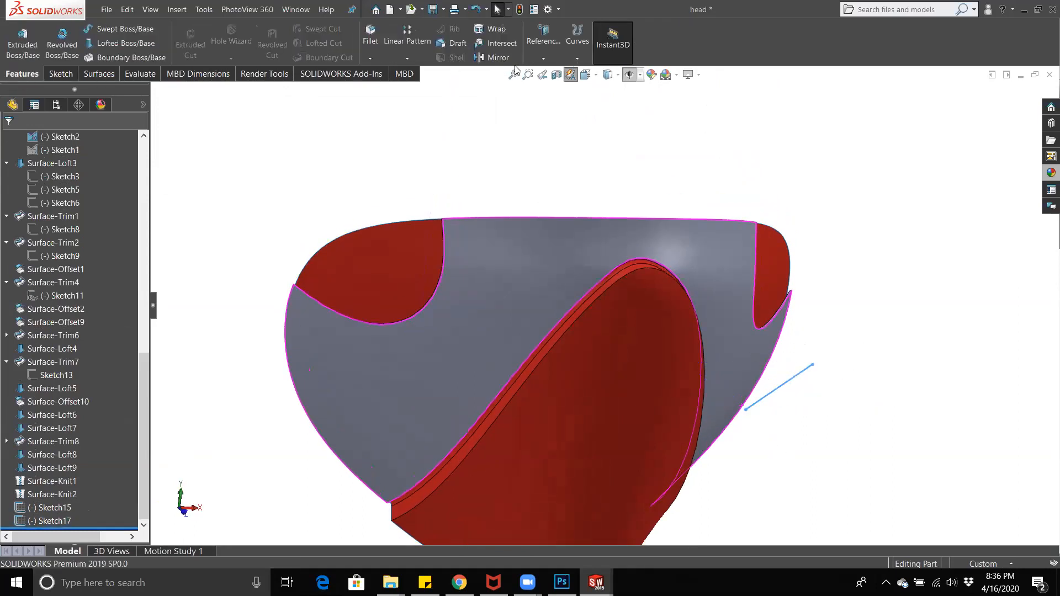
{"action": "left_click", "coordinate": [558, 10]}
{"action": "left_click", "coordinate": [543, 58]}
{"action": "left_click", "coordinate": [547, 72]}
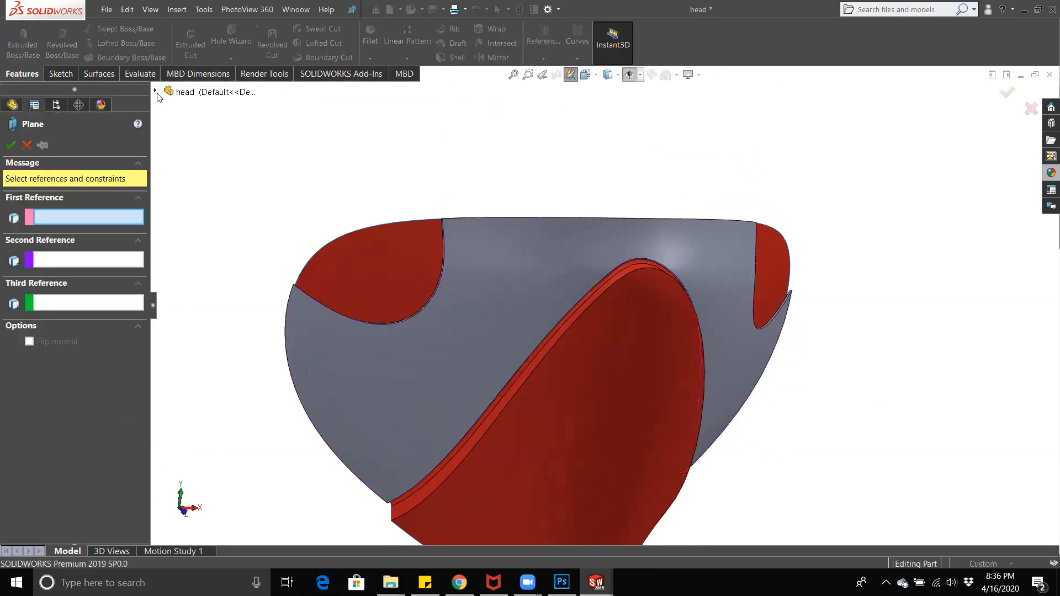
{"action": "left_click", "coordinate": [155, 91]}
{"action": "scroll", "coordinate": [188, 387], "scroll_direction": "down", "scroll_amount": 3}
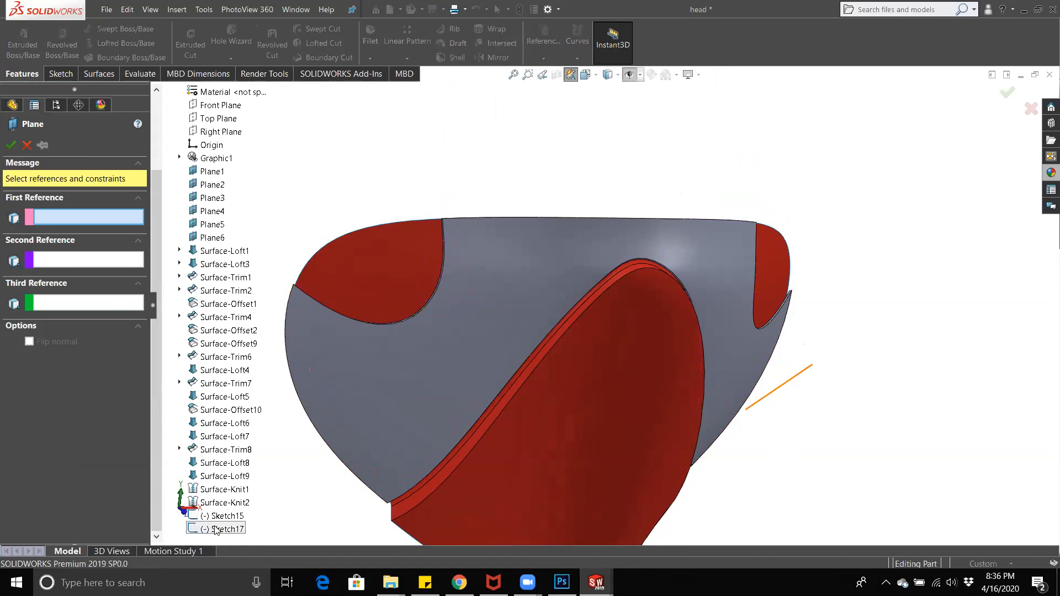
{"action": "right_click", "coordinate": [236, 527]}
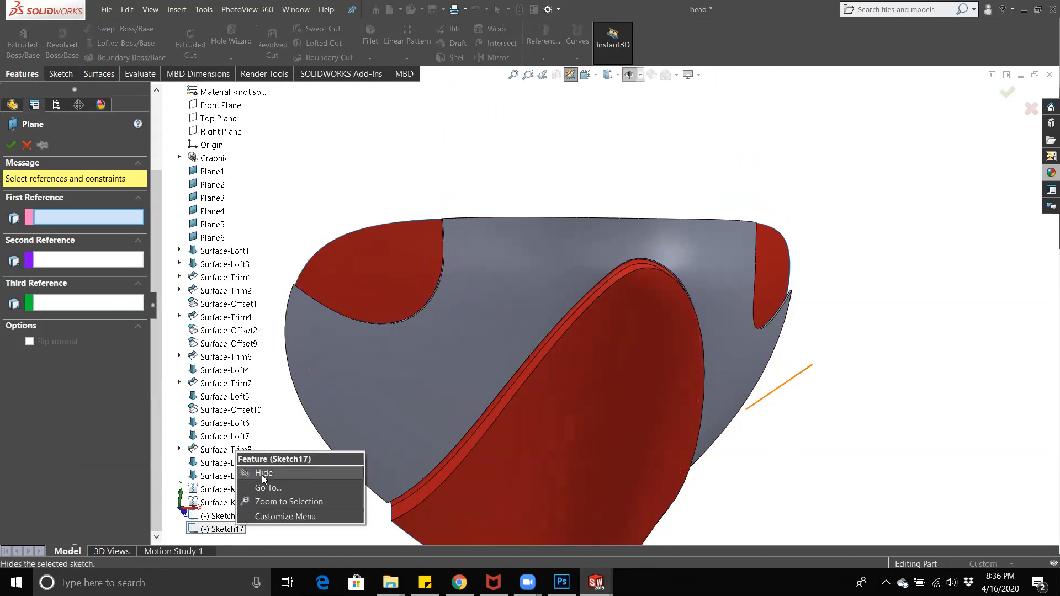
{"action": "left_click", "coordinate": [636, 77]}
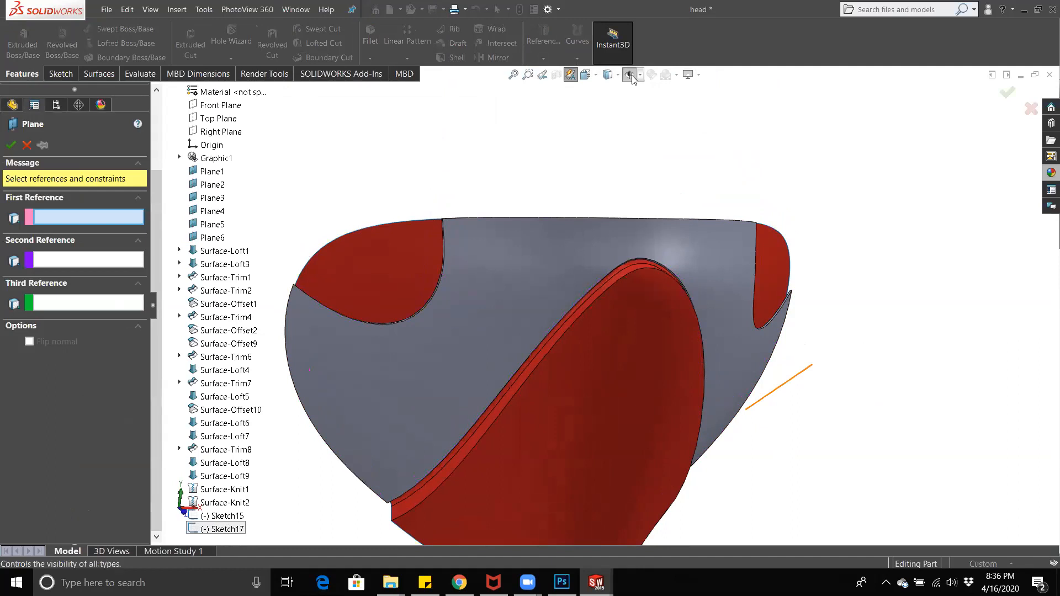
{"action": "left_click", "coordinate": [26, 146]}
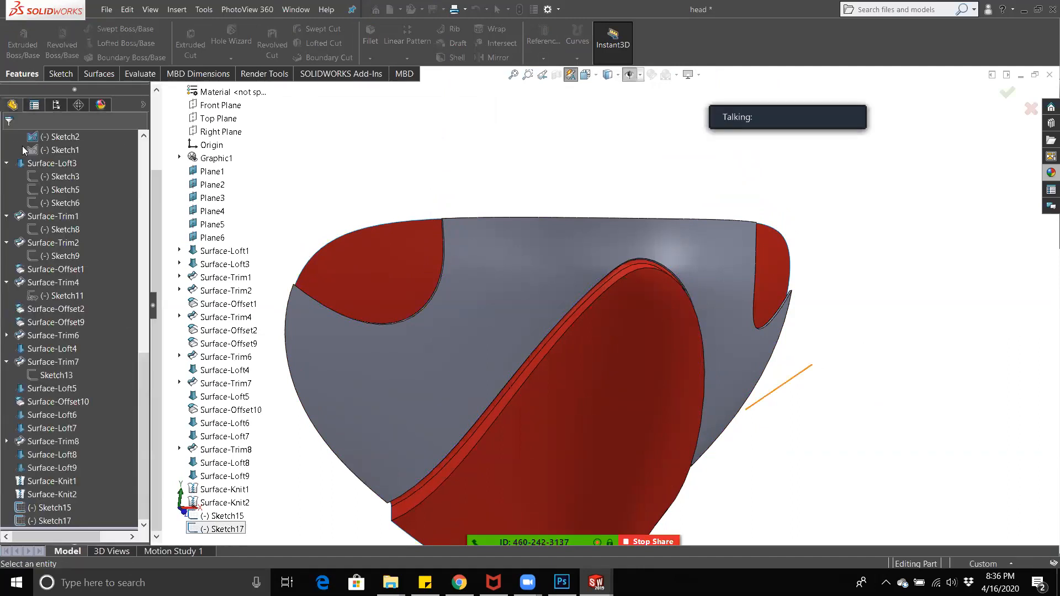
Step: Show the hidden sketches and planes, and start a reference plane with the line of Sketch17 as its first reference
{"action": "left_click", "coordinate": [634, 79]}
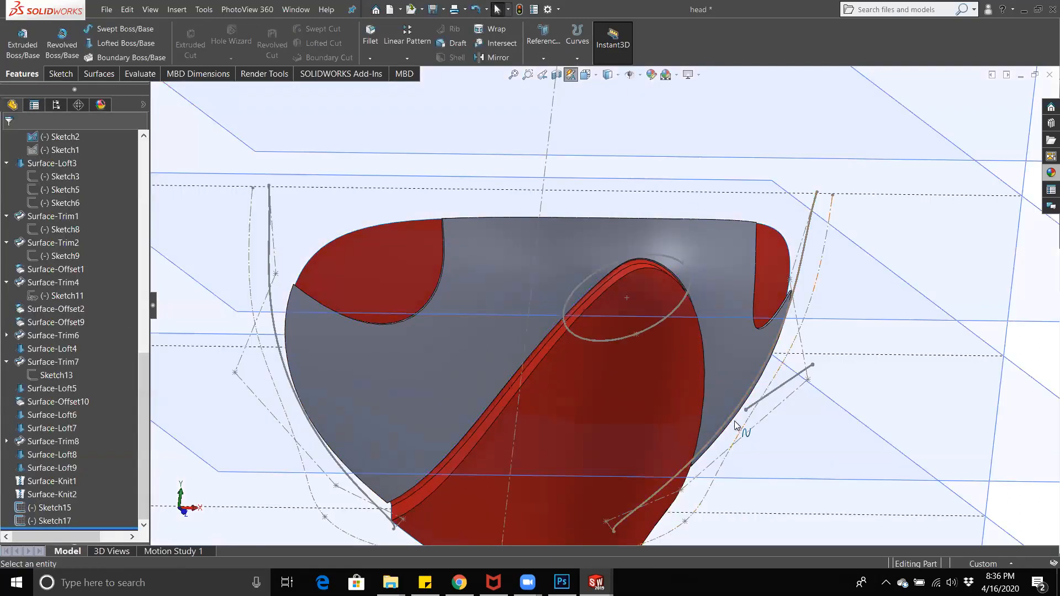
{"action": "left_click", "coordinate": [544, 42]}
{"action": "left_click", "coordinate": [552, 75]}
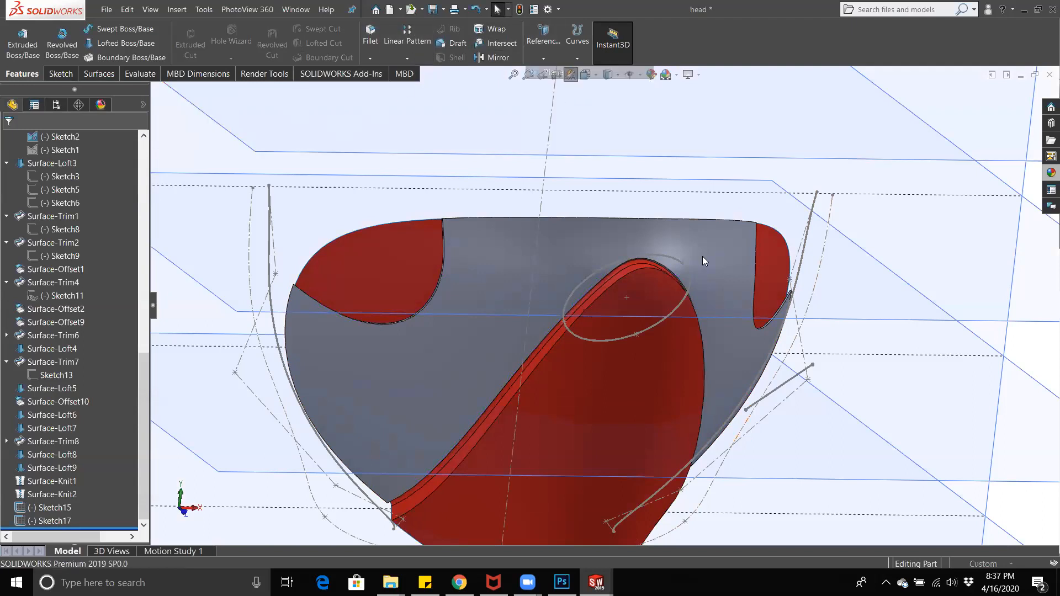
{"action": "left_click", "coordinate": [793, 381]}
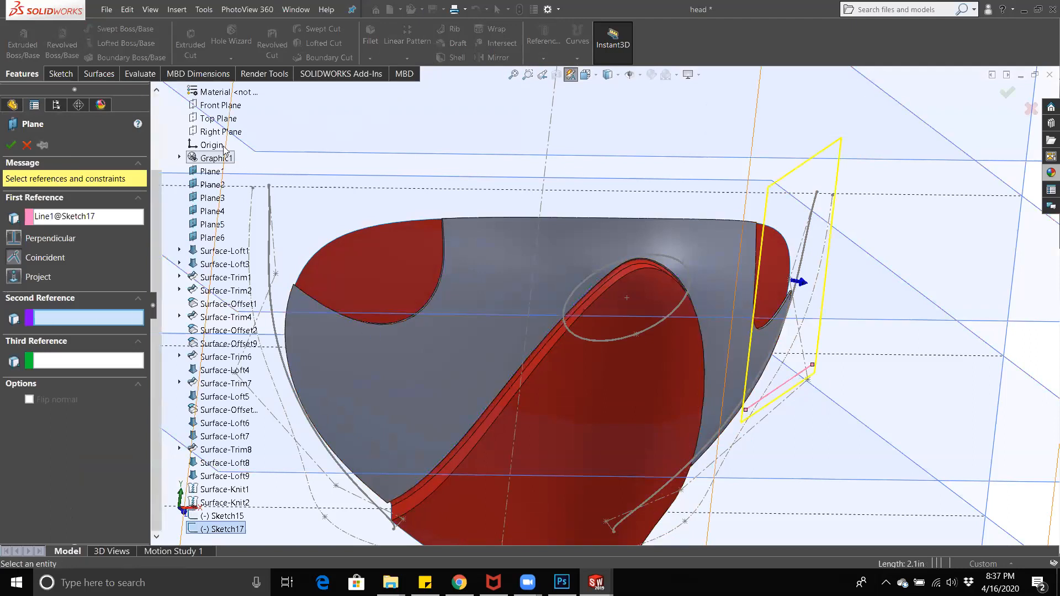
Step: Use the Top Plane as second reference at an angle of 98 degrees and create the reference plane
{"action": "left_click", "coordinate": [218, 118]}
{"action": "mouse_move", "coordinate": [485, 269]}
{"action": "middle_mouse_down"}
{"action": "mouse_move", "coordinate": [414, 279]}
{"action": "mouse_move", "coordinate": [428, 281]}
{"action": "middle_mouse_up"}
{"action": "left_click", "coordinate": [13, 395]}
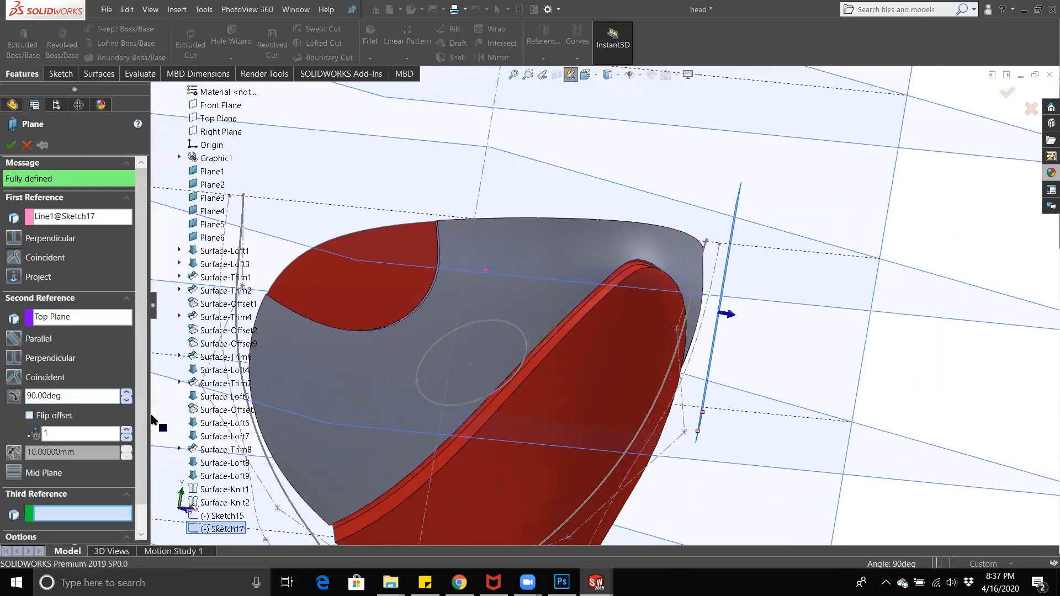
{"action": "left_click", "coordinate": [126, 393]}
{"action": "left_click", "coordinate": [126, 393]}
{"action": "left_click", "coordinate": [126, 394]}
{"action": "left_click", "coordinate": [125, 393]}
{"action": "left_click", "coordinate": [126, 394]}
{"action": "middle_click_drag", "start_coordinate": [420, 376], "coordinate": [473, 396]}
{"action": "left_click", "coordinate": [11, 145]}
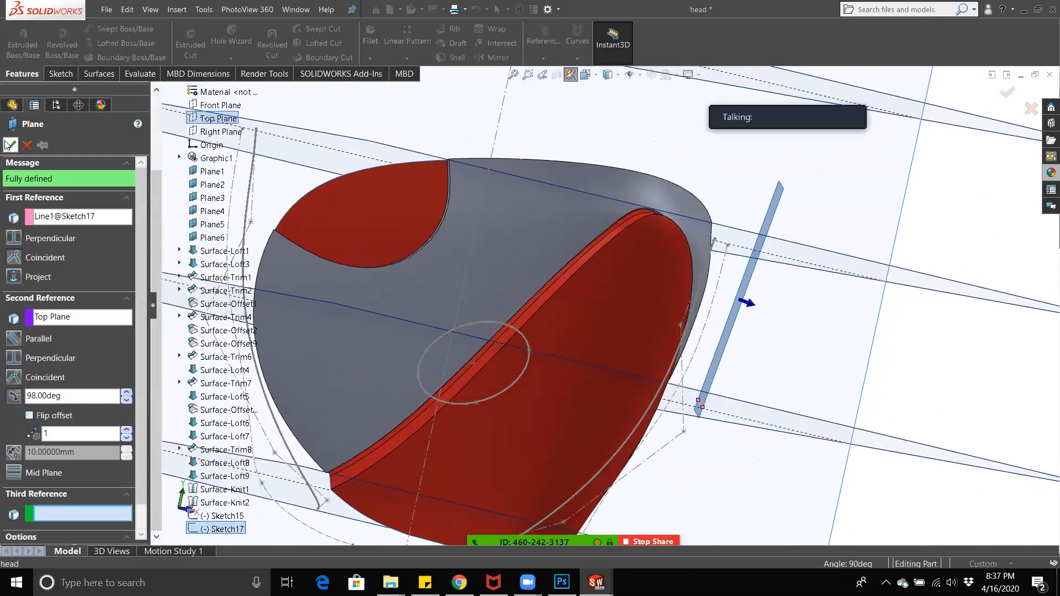
Step: Start a new sketch on the angled Plane7 beside the cheek
{"action": "scroll", "coordinate": [714, 302], "scroll_direction": "up", "scroll_amount": 6}
{"action": "middle_click_drag", "start_coordinate": [690, 379], "coordinate": [651, 366]}
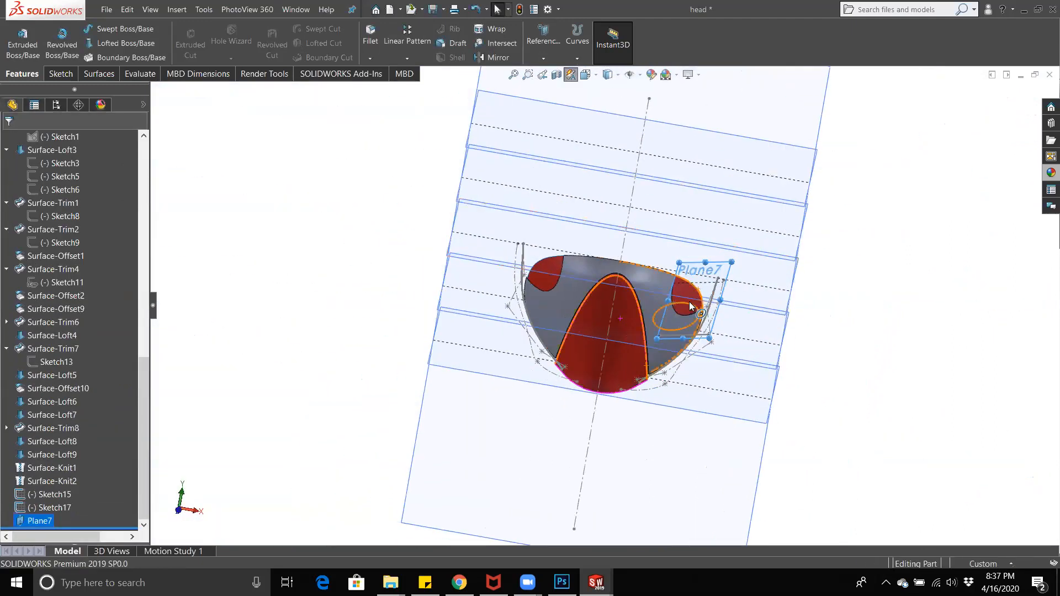
{"action": "left_click", "coordinate": [961, 379]}
{"action": "left_click", "coordinate": [704, 267]}
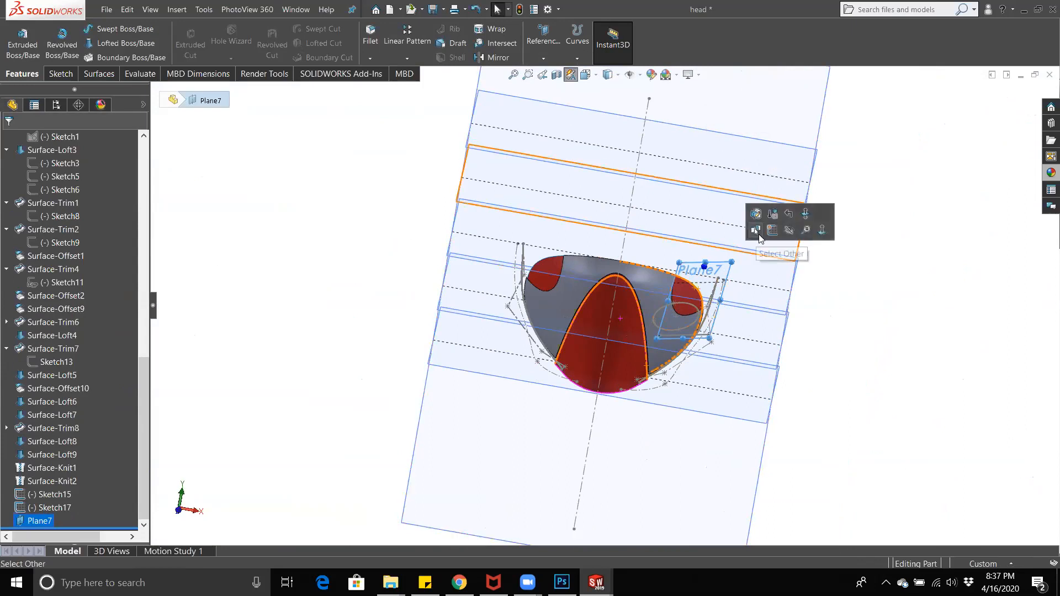
{"action": "left_click", "coordinate": [773, 231]}
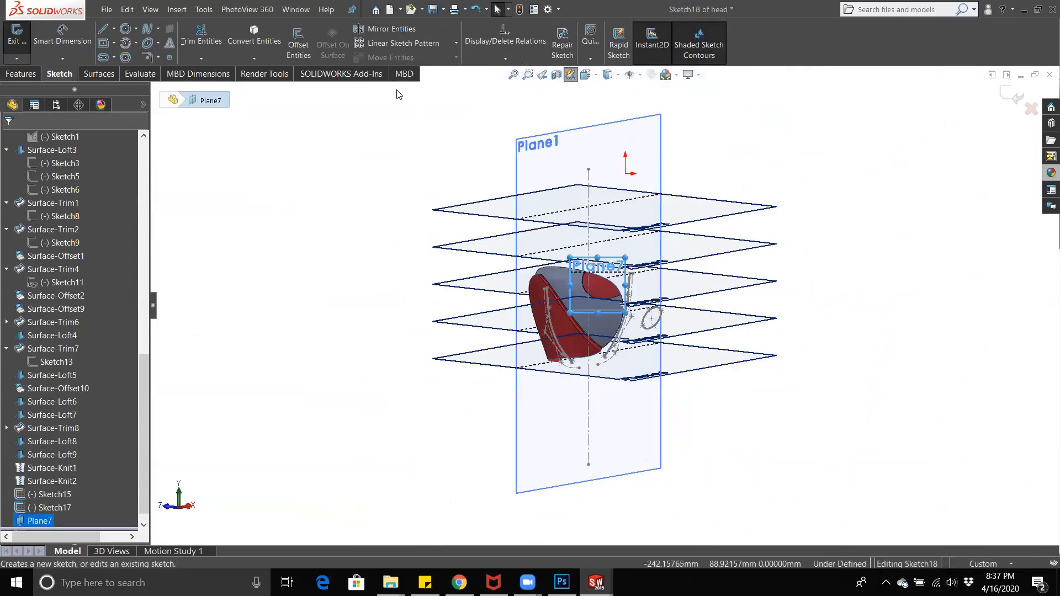
Step: Sketch a Bezier style spline with four control vertices sagging across the cheek just below the mask's side opening
{"action": "scroll", "coordinate": [572, 408], "scroll_direction": "down", "scroll_amount": 4}
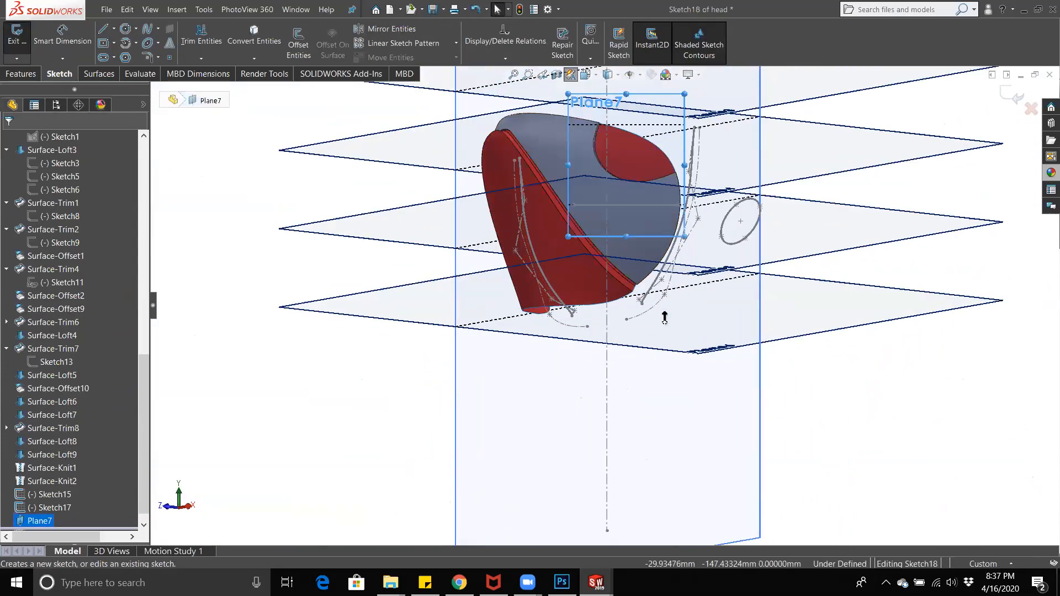
{"action": "scroll", "coordinate": [670, 256], "scroll_direction": "down", "scroll_amount": 2}
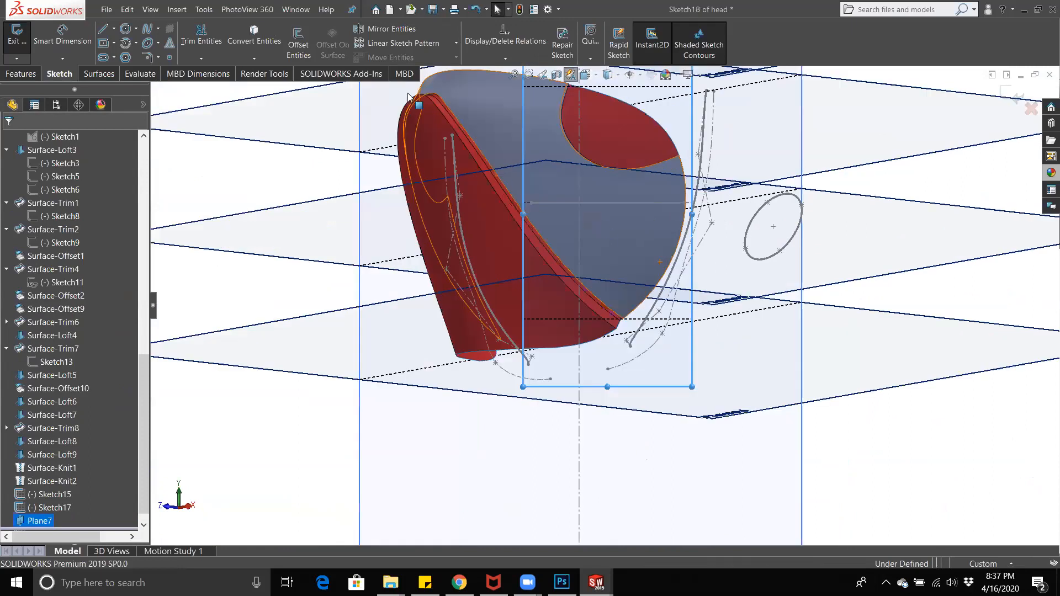
{"action": "left_click", "coordinate": [158, 30]}
{"action": "left_click", "coordinate": [164, 58]}
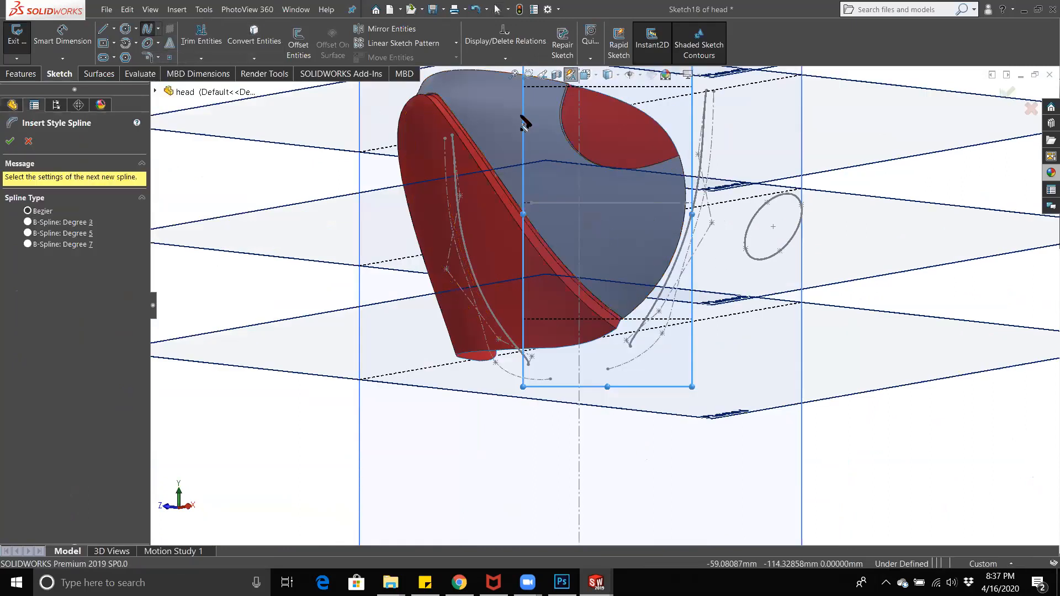
{"action": "scroll", "coordinate": [561, 163], "scroll_direction": "down", "scroll_amount": 1}
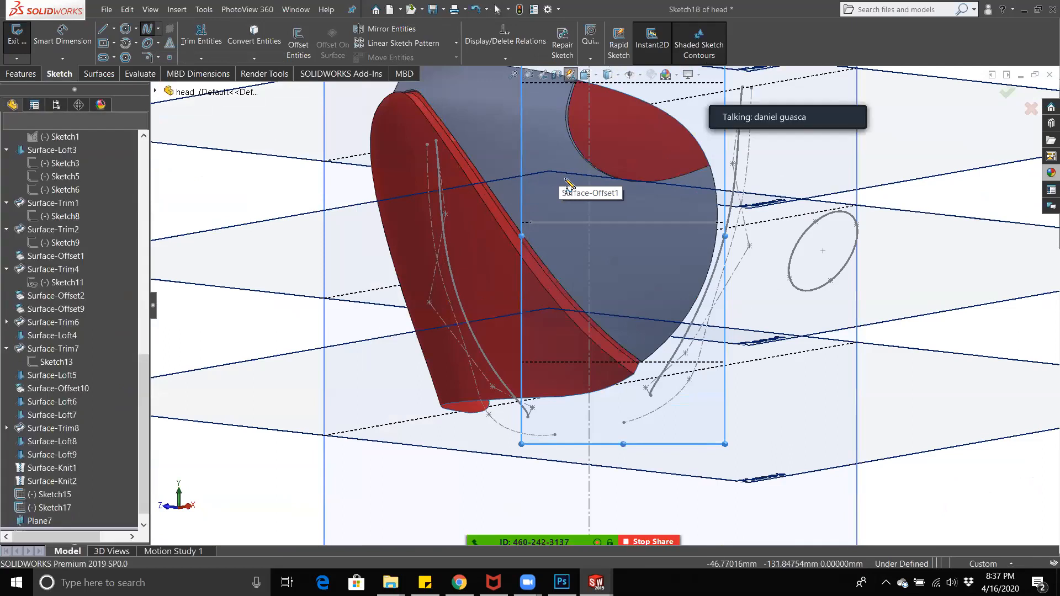
{"action": "left_click", "coordinate": [563, 176]}
{"action": "left_click", "coordinate": [590, 204]}
{"action": "left_click", "coordinate": [670, 216]}
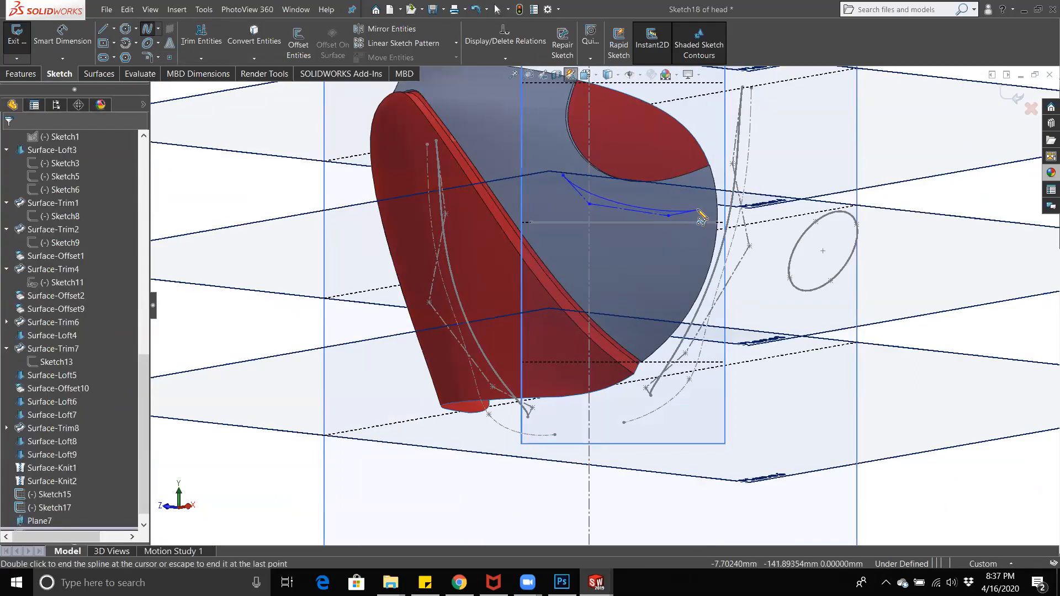
{"action": "double_click", "coordinate": [699, 212]}
Step: Sketch a three-point spline from the style spline's front end, curving down along the cheek edge to a low corner
{"action": "left_click", "coordinate": [146, 34]}
{"action": "left_click", "coordinate": [699, 211]}
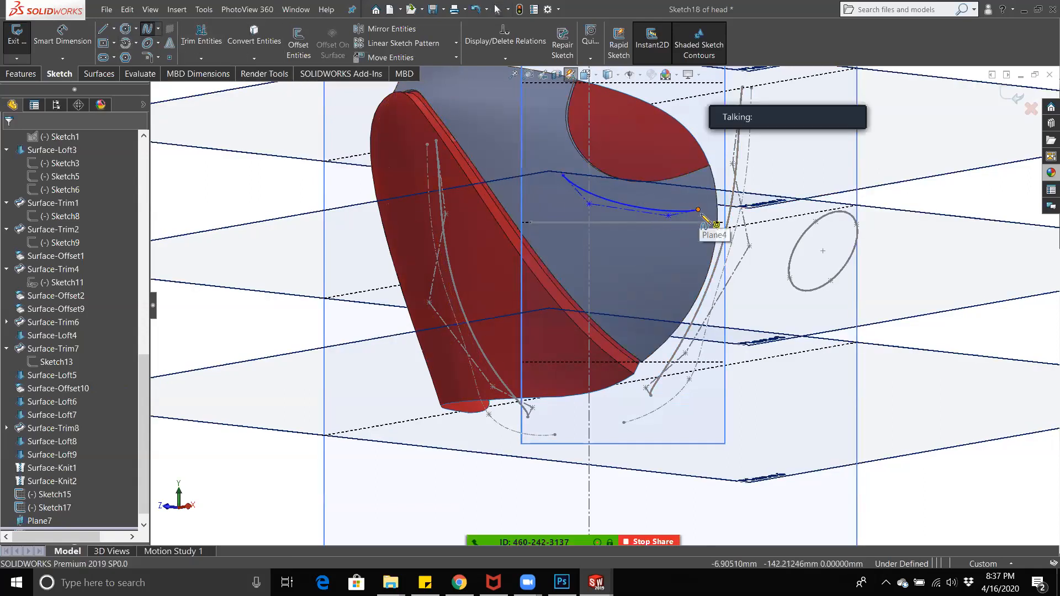
{"action": "left_click", "coordinate": [694, 258]}
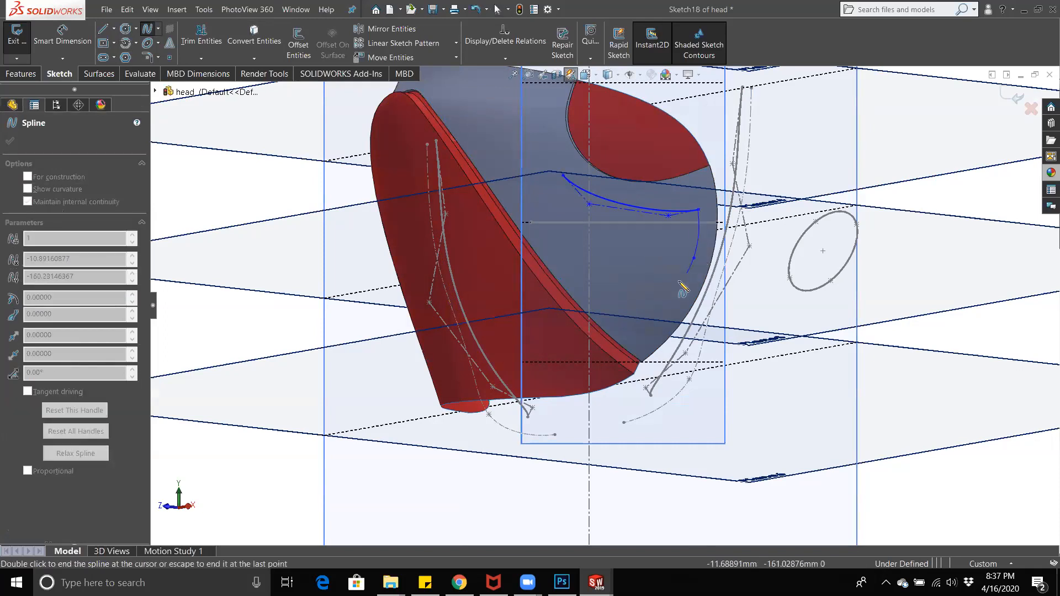
{"action": "double_click", "coordinate": [637, 330]}
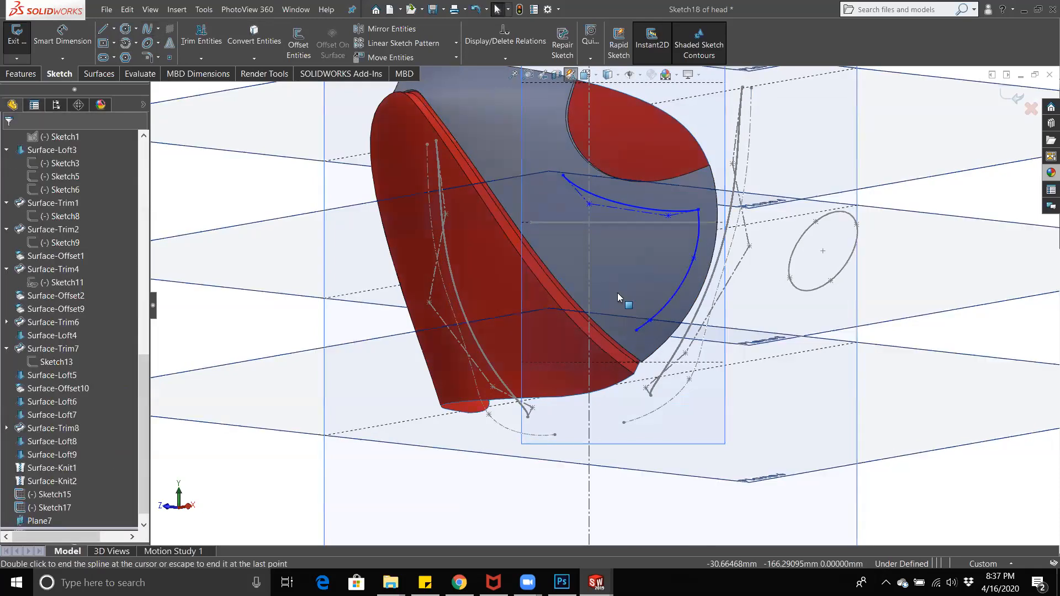
Step: Sketch a three-point spline from the low corner up along the red rim, ending near the style spline's free end
{"action": "left_click", "coordinate": [147, 29]}
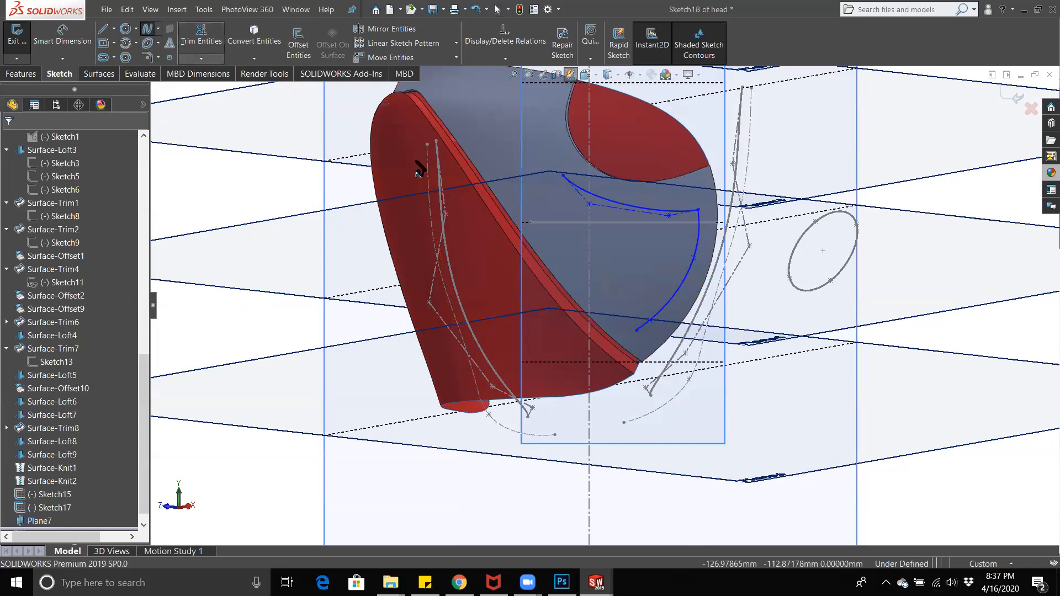
{"action": "left_click", "coordinate": [638, 331]}
{"action": "left_click", "coordinate": [574, 258]}
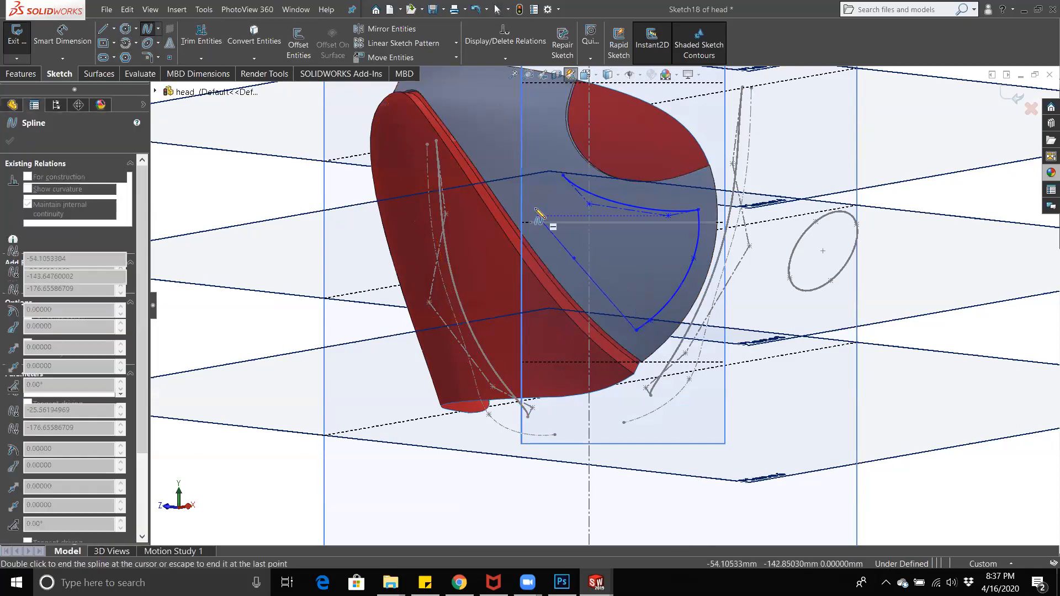
{"action": "double_click", "coordinate": [521, 172]}
{"action": "scroll", "coordinate": [579, 190], "scroll_direction": "up", "scroll_amount": 3}
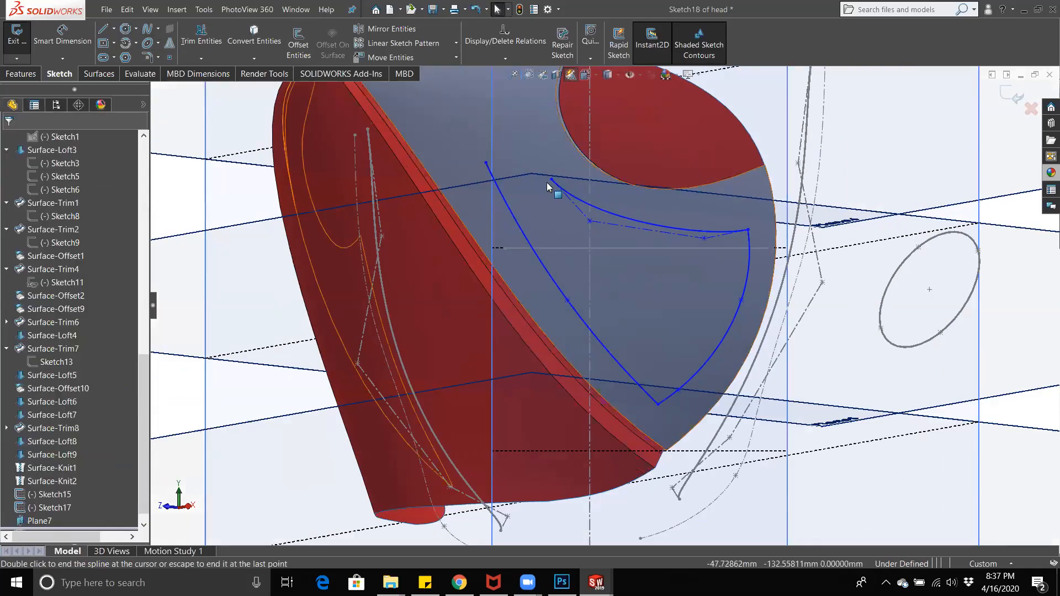
{"action": "left_click", "coordinate": [148, 30]}
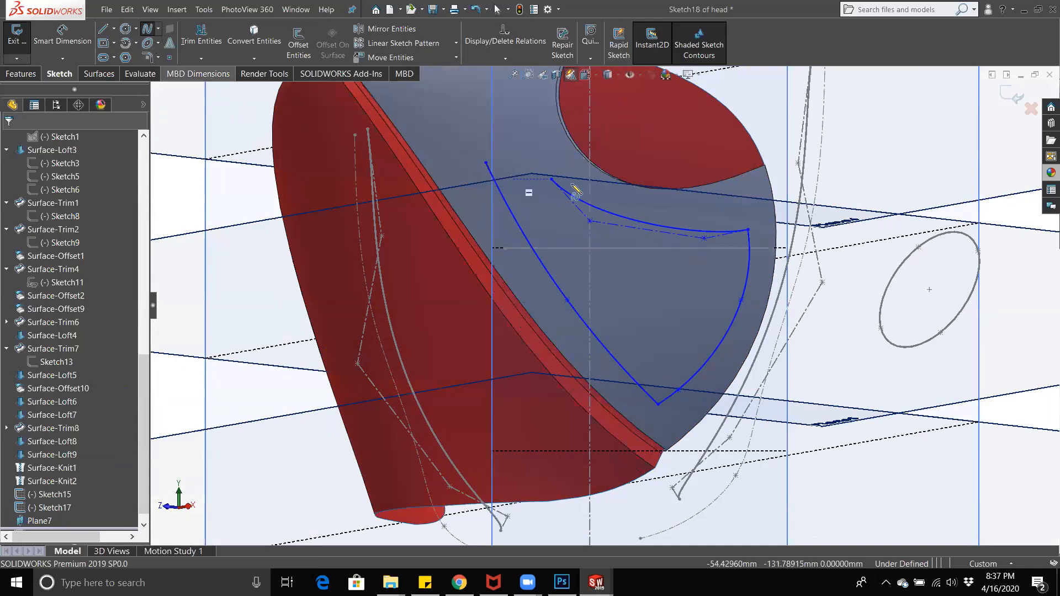
{"action": "left_click", "coordinate": [486, 162]}
{"action": "left_click", "coordinate": [474, 135]}
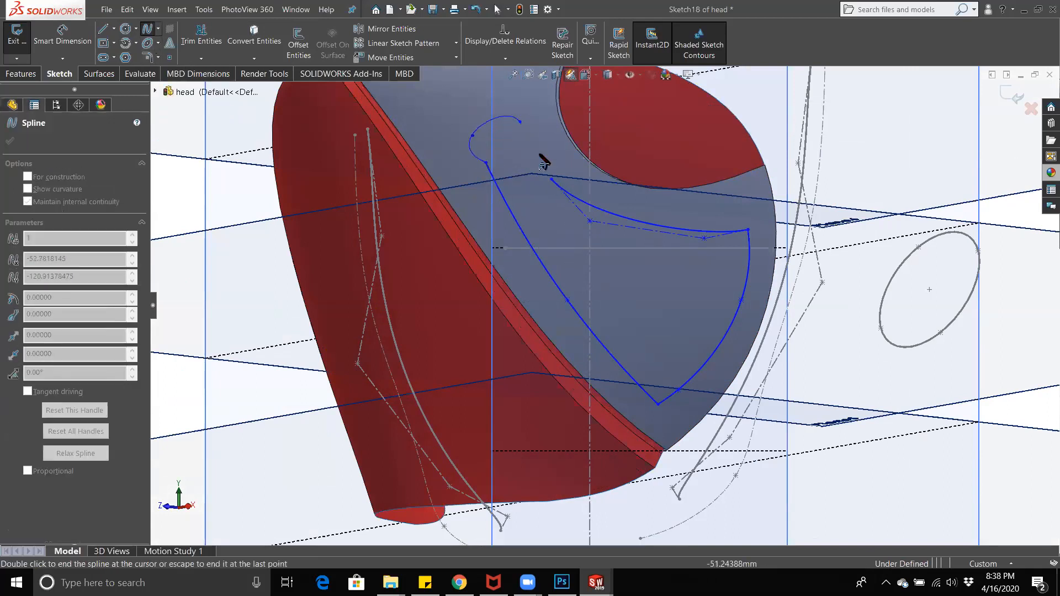
{"action": "key", "text": "Escape"}
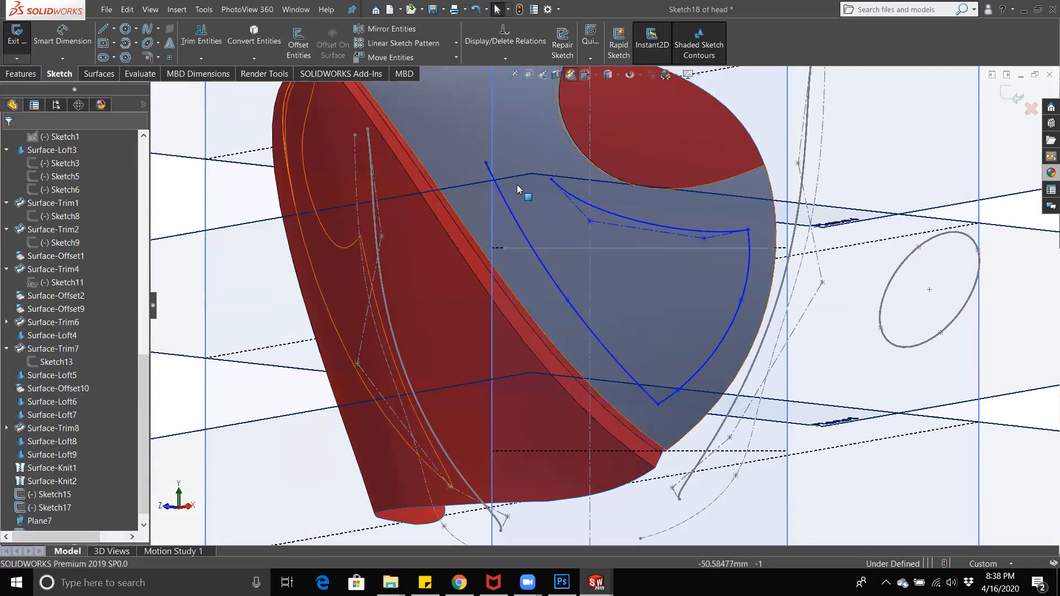
Step: Join the rim-side spline to the style spline's free end, raise the shared corner, and shift the neighbouring control vertex up
{"action": "mouse_move", "coordinate": [485, 162]}
{"action": "left_mouse_down"}
{"action": "mouse_move", "coordinate": [507, 195]}
{"action": "mouse_move", "coordinate": [539, 173]}
{"action": "mouse_move", "coordinate": [552, 181]}
{"action": "mouse_move", "coordinate": [487, 168]}
{"action": "left_mouse_up"}
{"action": "scroll", "coordinate": [536, 209], "scroll_direction": "up", "scroll_amount": 2}
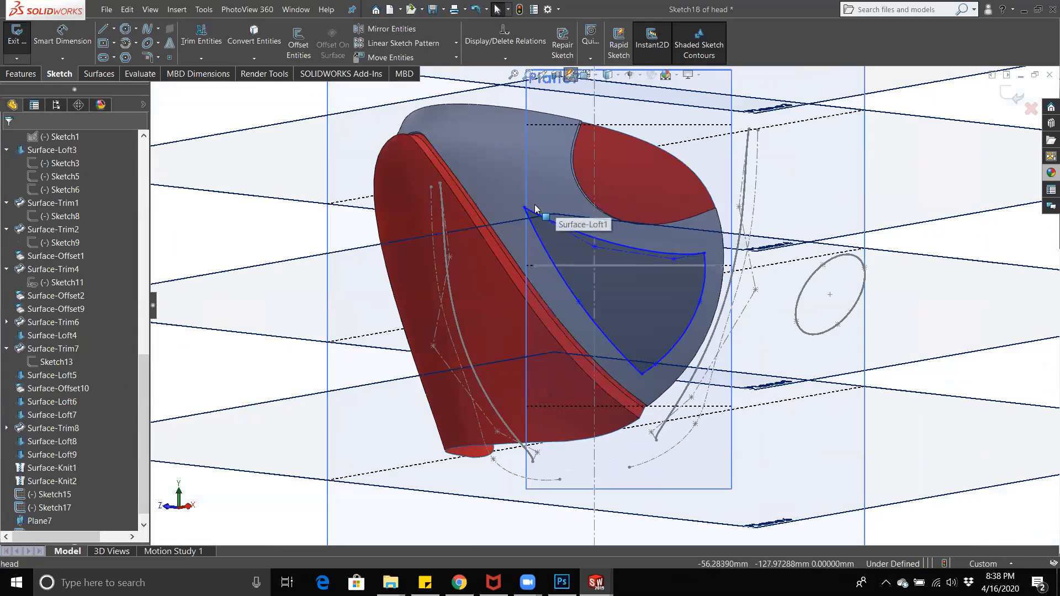
{"action": "left_click_drag", "start_coordinate": [525, 208], "coordinate": [525, 188]}
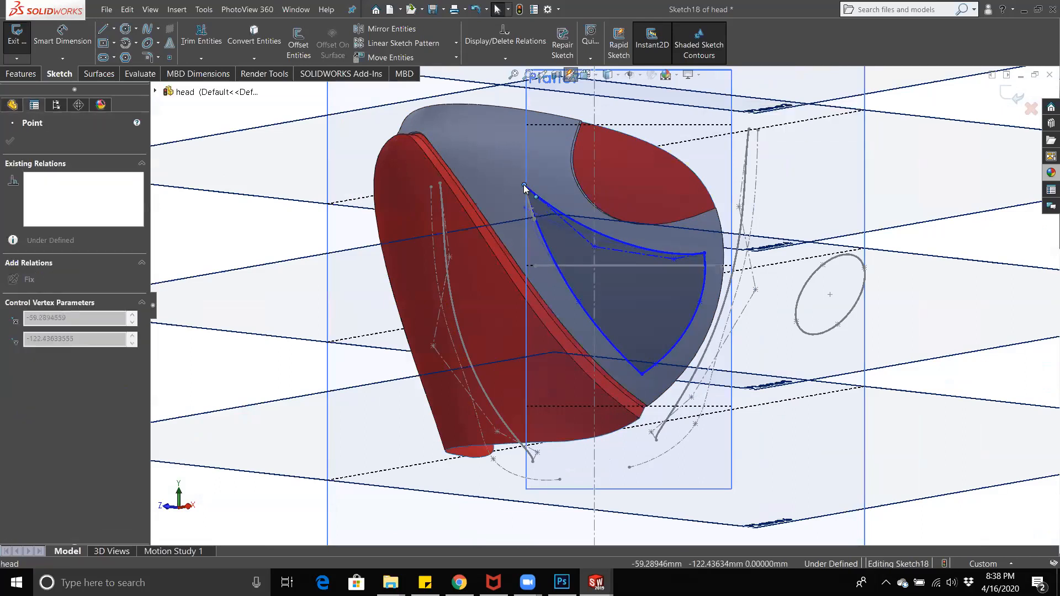
{"action": "left_click_drag", "start_coordinate": [594, 247], "coordinate": [575, 235]}
Step: Start a Boss-Extrude of the closed three-spline cheek profile
{"action": "middle_click_drag", "start_coordinate": [575, 234], "coordinate": [840, 355]}
{"action": "left_click", "coordinate": [844, 291]}
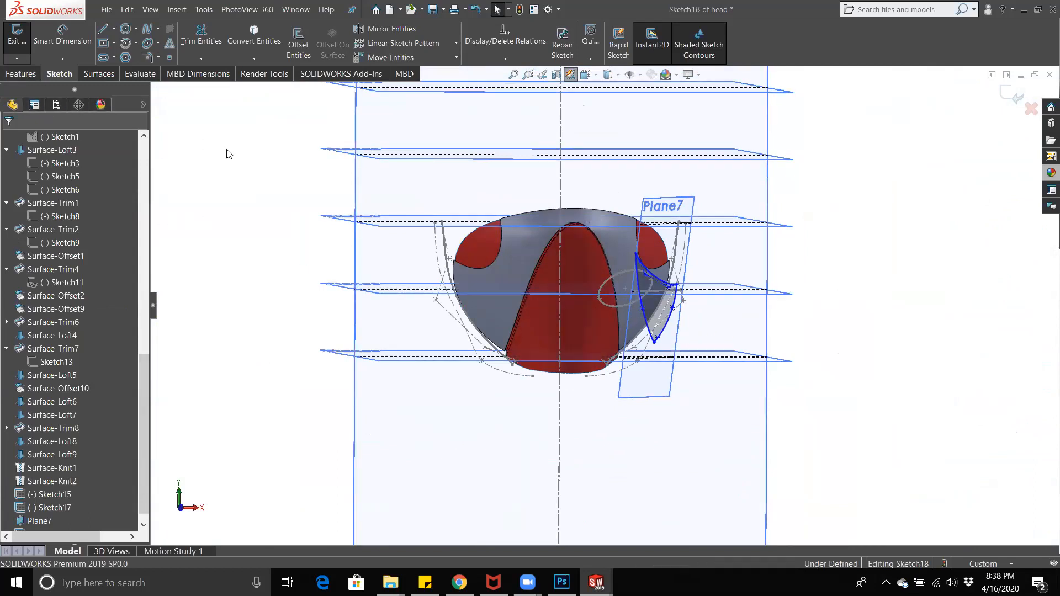
{"action": "mouse_move", "coordinate": [773, 221]}
{"action": "middle_mouse_down"}
{"action": "mouse_move", "coordinate": [745, 235]}
{"action": "mouse_move", "coordinate": [764, 243]}
{"action": "mouse_move", "coordinate": [706, 257]}
{"action": "mouse_move", "coordinate": [691, 273]}
{"action": "middle_mouse_up"}
{"action": "left_click", "coordinate": [32, 75]}
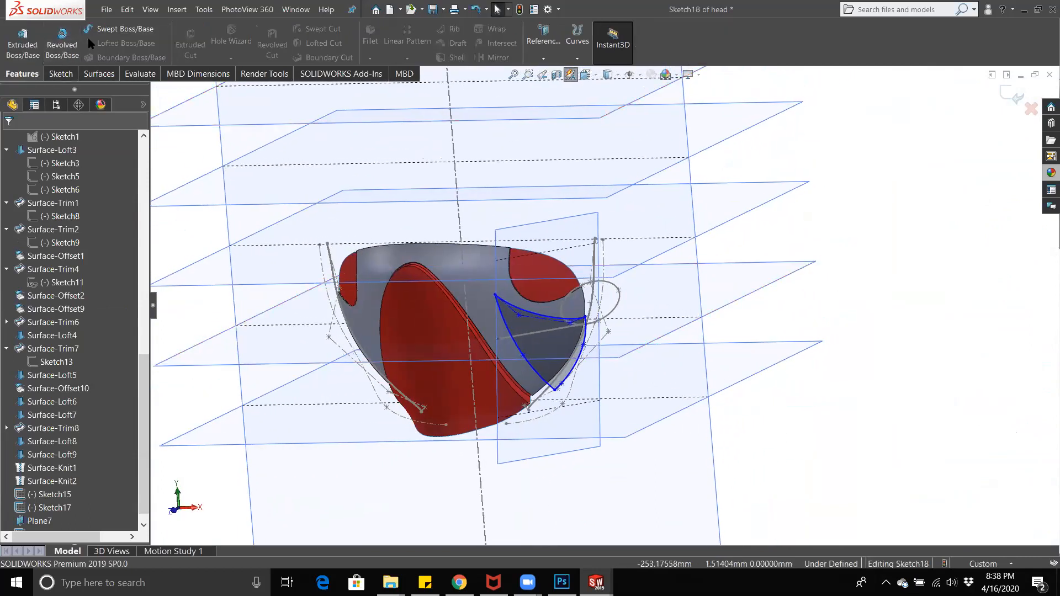
{"action": "left_click", "coordinate": [22, 41]}
{"action": "middle_click_drag", "start_coordinate": [576, 366], "coordinate": [596, 344]}
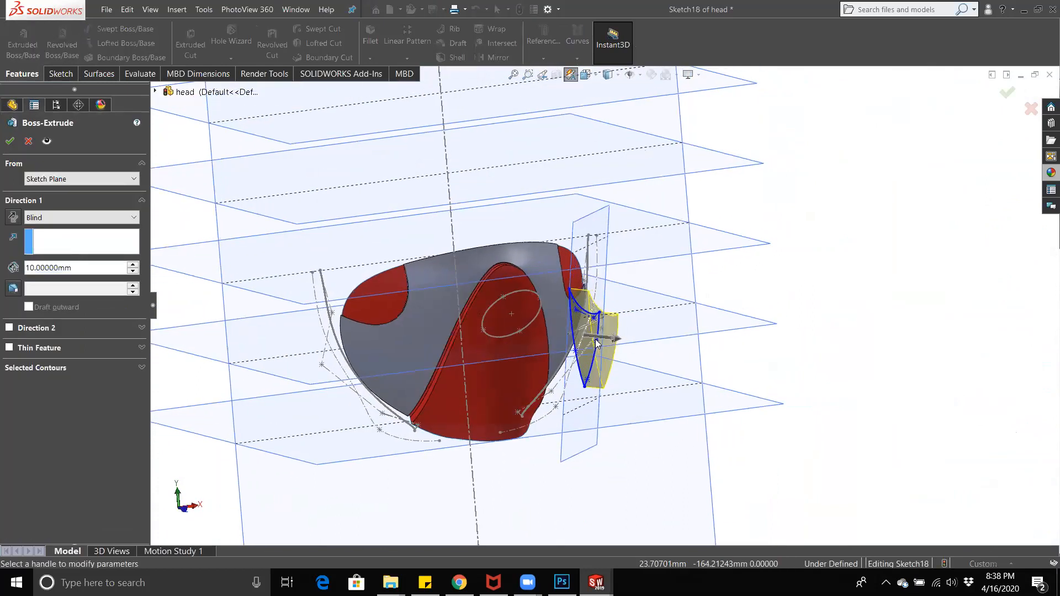
Step: Try to start the extrusion from the Surface-Knit1 face, and set the start condition back to Sketch Plane
{"action": "left_click", "coordinate": [68, 180]}
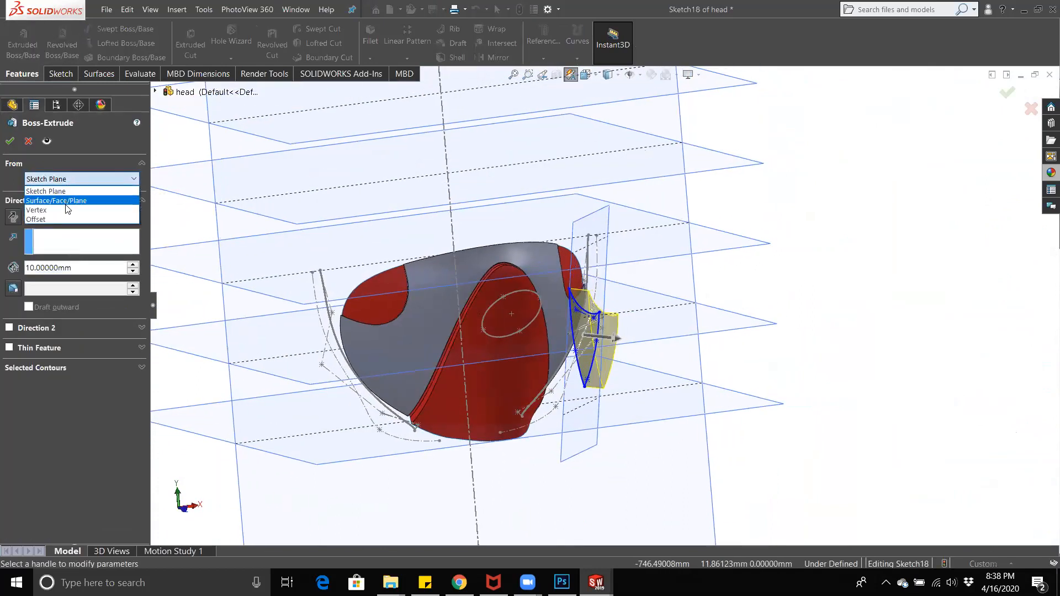
{"action": "left_click", "coordinate": [72, 200]}
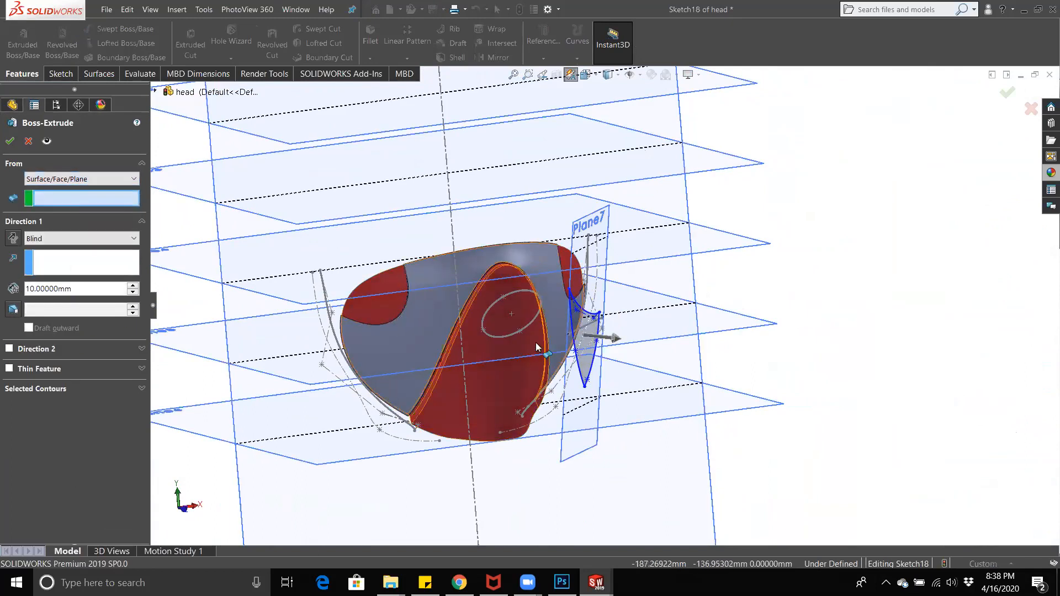
{"action": "left_click", "coordinate": [560, 335]}
{"action": "middle_click_drag", "start_coordinate": [560, 335], "coordinate": [453, 328]}
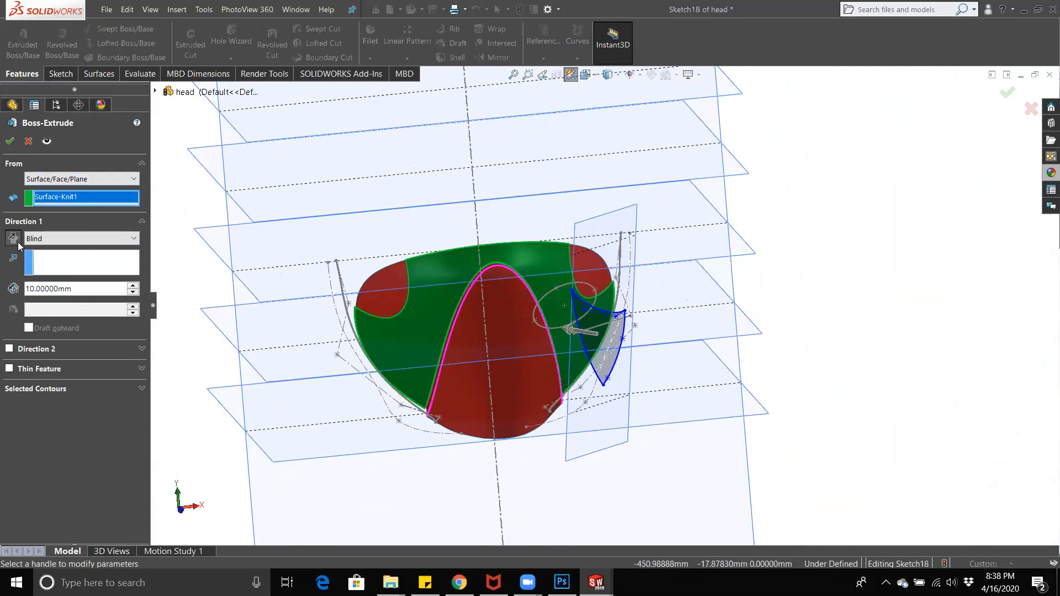
{"action": "left_click", "coordinate": [77, 178]}
{"action": "left_click", "coordinate": [70, 190]}
Step: Reverse the extrusion toward the mask and end it with Up To Surface at Surface-Knit1
{"action": "middle_click_drag", "start_coordinate": [160, 260], "coordinate": [33, 302]}
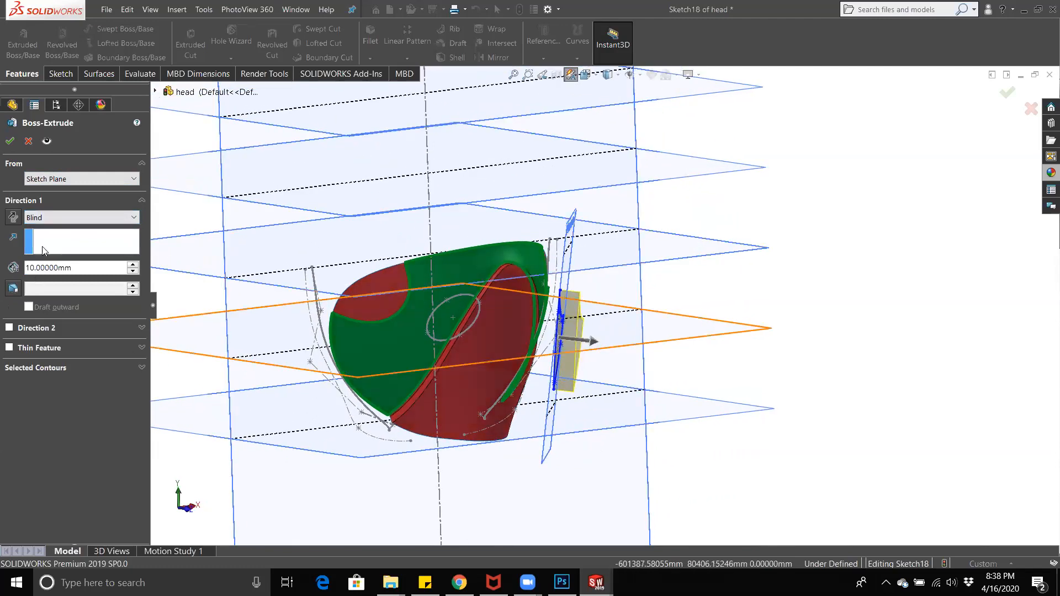
{"action": "left_click", "coordinate": [16, 219]}
{"action": "left_click", "coordinate": [43, 216]}
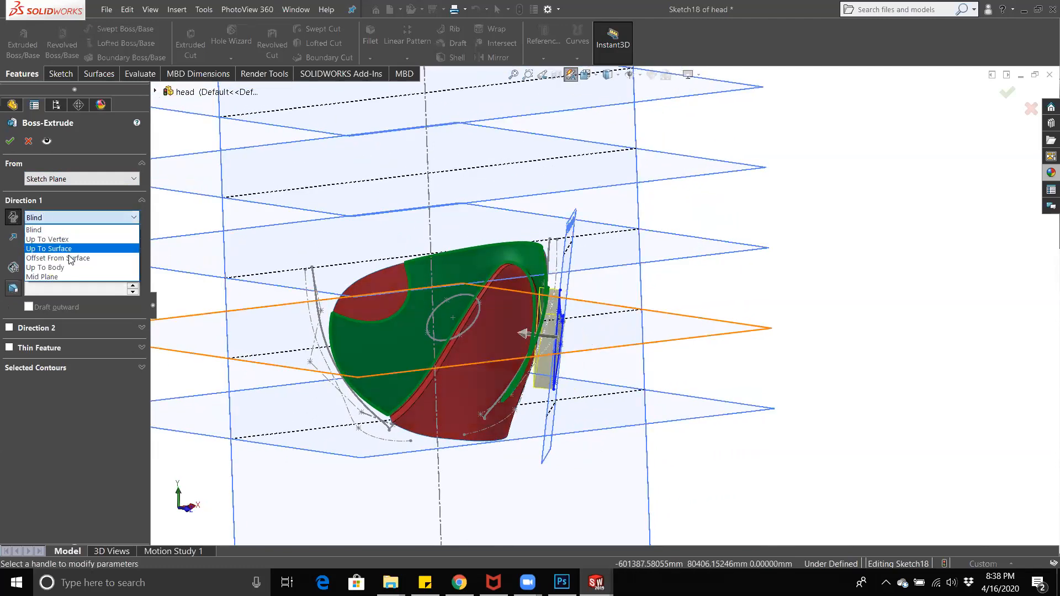
{"action": "left_click", "coordinate": [49, 249]}
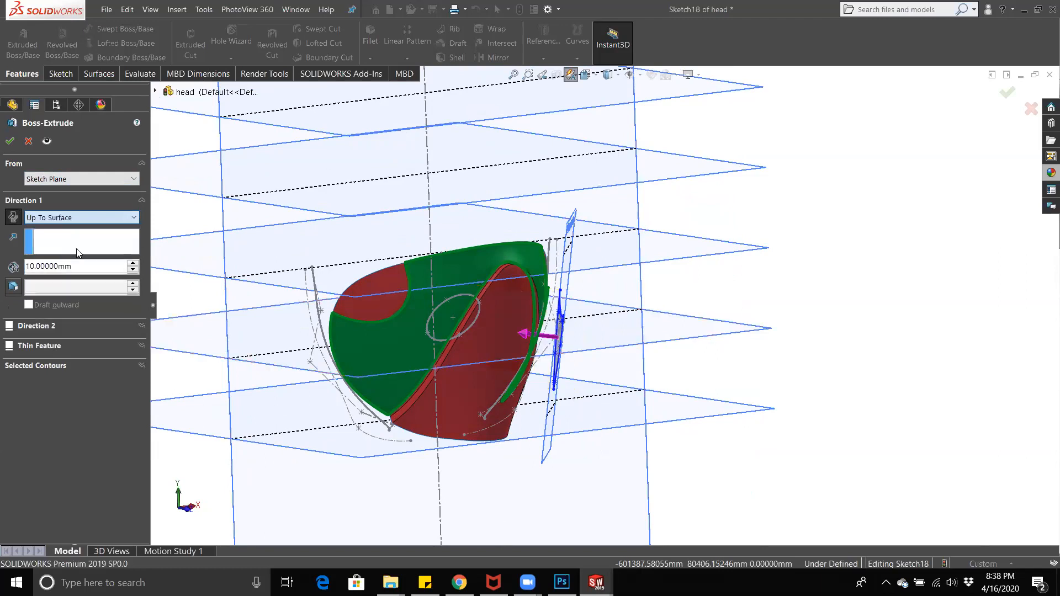
{"action": "mouse_move", "coordinate": [486, 309]}
{"action": "middle_mouse_down"}
{"action": "mouse_move", "coordinate": [563, 326]}
{"action": "mouse_move", "coordinate": [575, 312]}
{"action": "mouse_move", "coordinate": [598, 315]}
{"action": "mouse_move", "coordinate": [491, 290]}
{"action": "mouse_move", "coordinate": [386, 303]}
{"action": "middle_mouse_up"}
{"action": "left_click", "coordinate": [563, 322]}
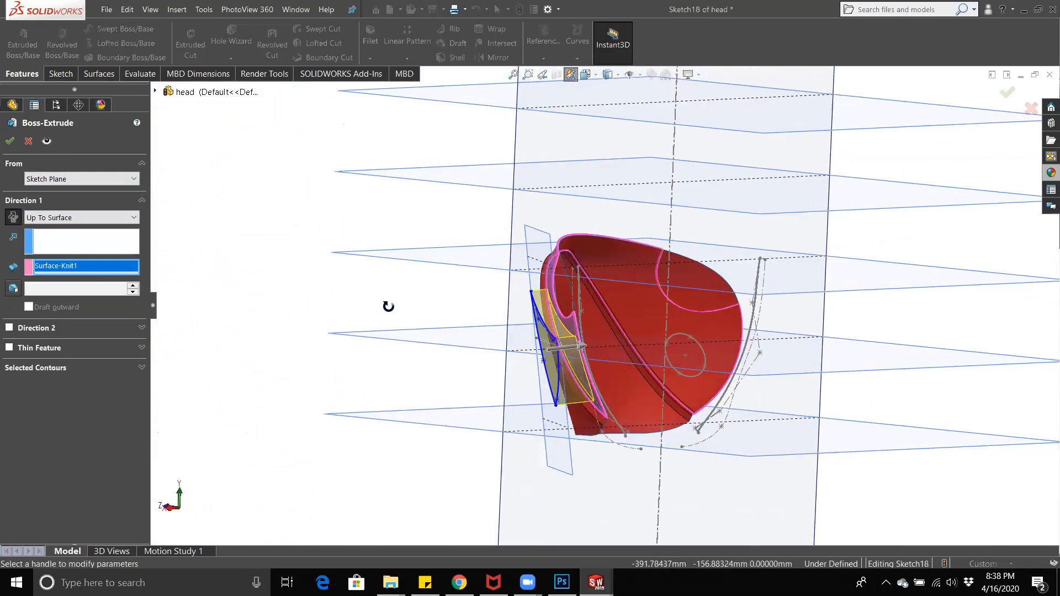
Step: Start the extrusion at an offset of 5 mm from the sketch plane
{"action": "scroll", "coordinate": [592, 323], "scroll_direction": "up", "scroll_amount": 5}
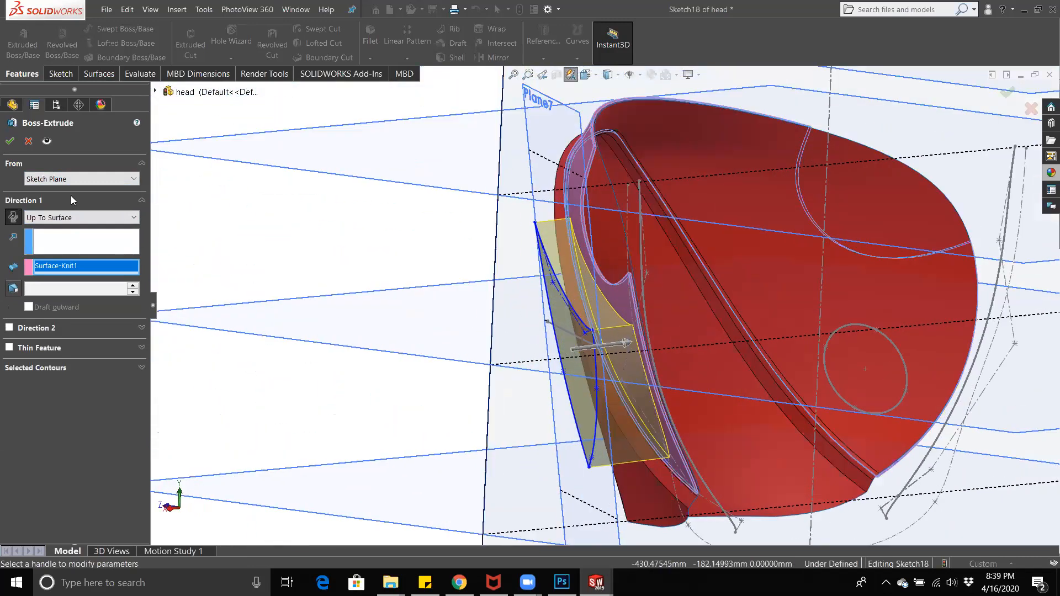
{"action": "left_click", "coordinate": [72, 179]}
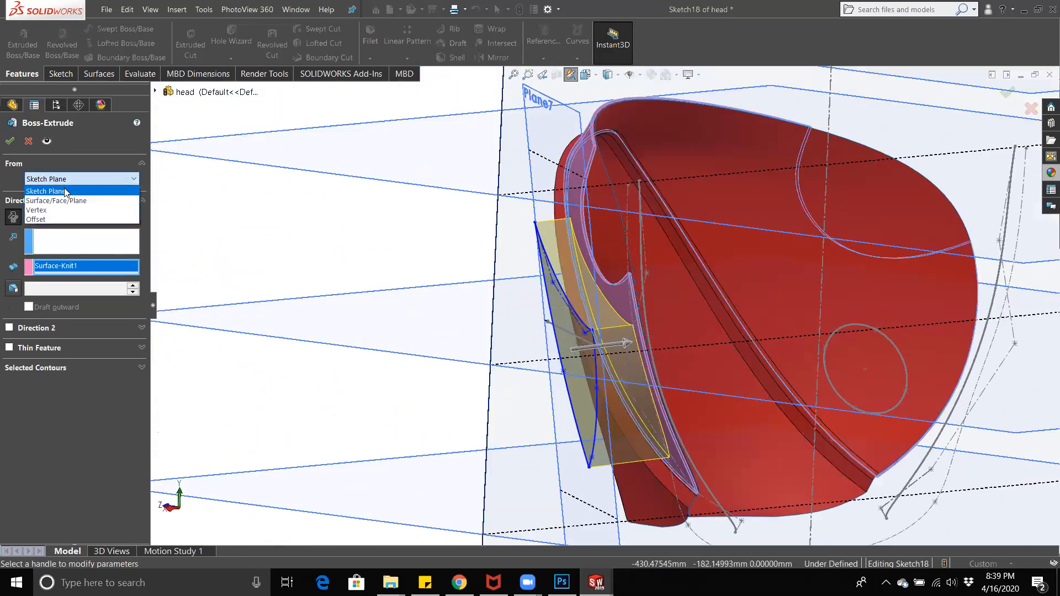
{"action": "left_click", "coordinate": [63, 219]}
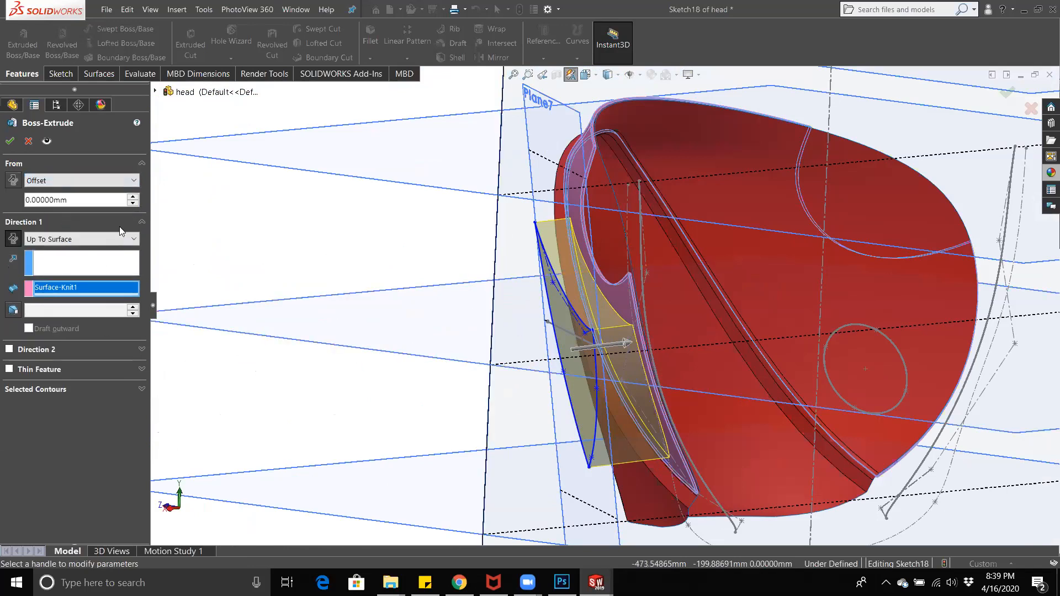
{"action": "left_click", "coordinate": [133, 196]}
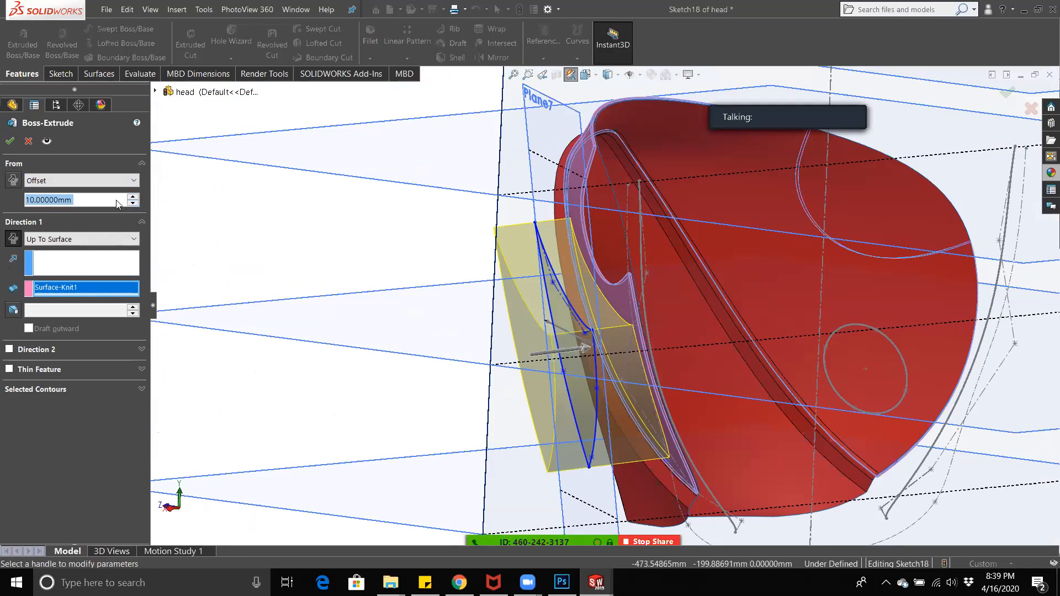
{"action": "type", "text": "2"}
{"action": "key", "text": "Return"}
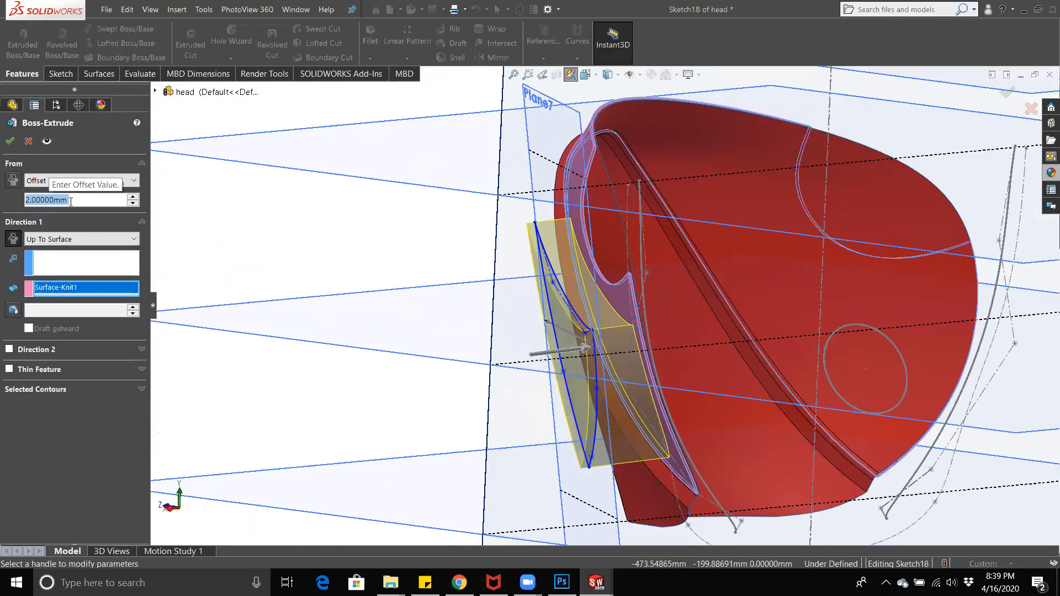
{"action": "type", "text": "5"}
{"action": "key", "text": "Return"}
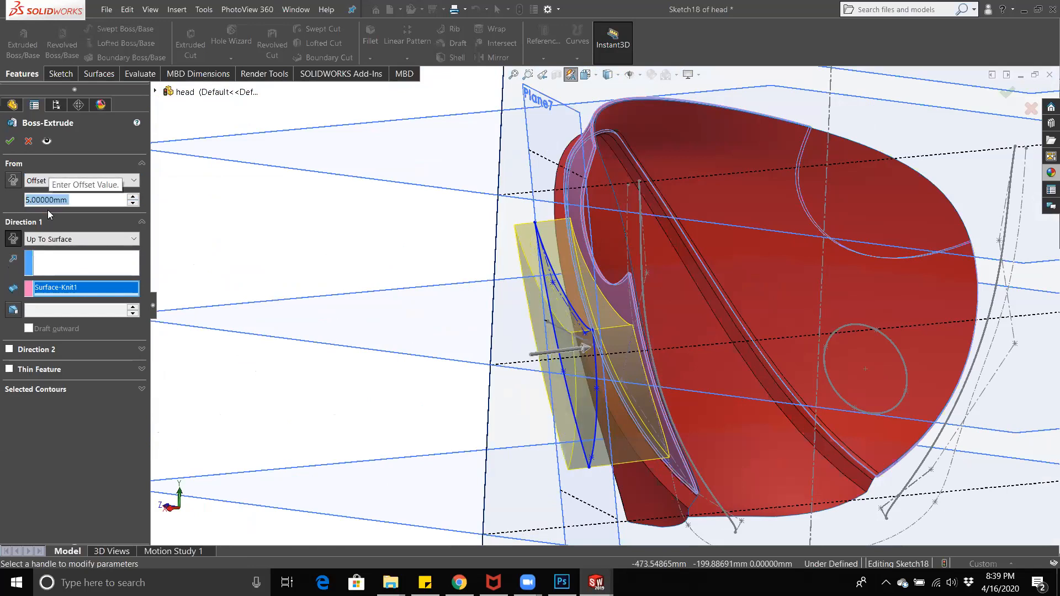
Step: Reverse the 5 mm start offset toward the mask and finish the cheek extrusion
{"action": "left_click", "coordinate": [14, 182]}
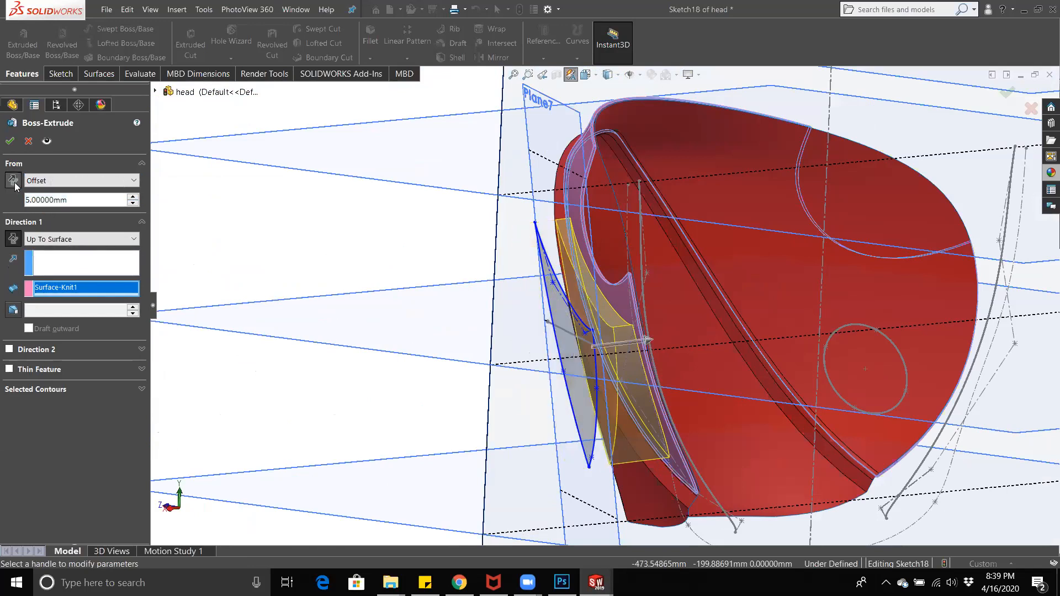
{"action": "middle_click_drag", "start_coordinate": [458, 255], "coordinate": [633, 157]}
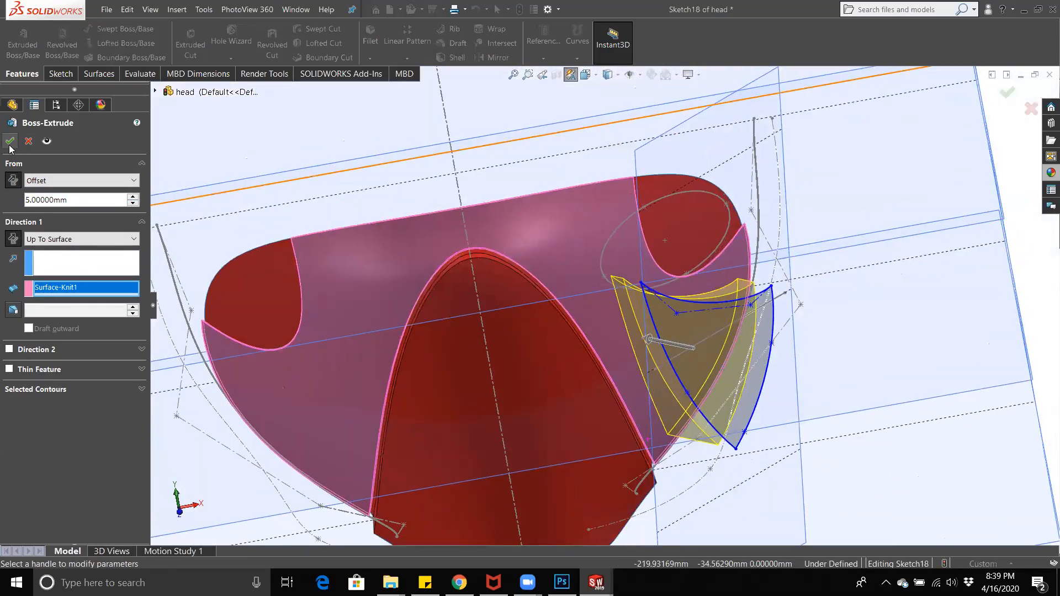
{"action": "left_click", "coordinate": [10, 145]}
{"action": "scroll", "coordinate": [475, 253], "scroll_direction": "up", "scroll_amount": 3}
{"action": "middle_click_drag", "start_coordinate": [754, 232], "coordinate": [719, 223]}
{"action": "scroll", "coordinate": [719, 223], "scroll_direction": "down", "scroll_amount": 1}
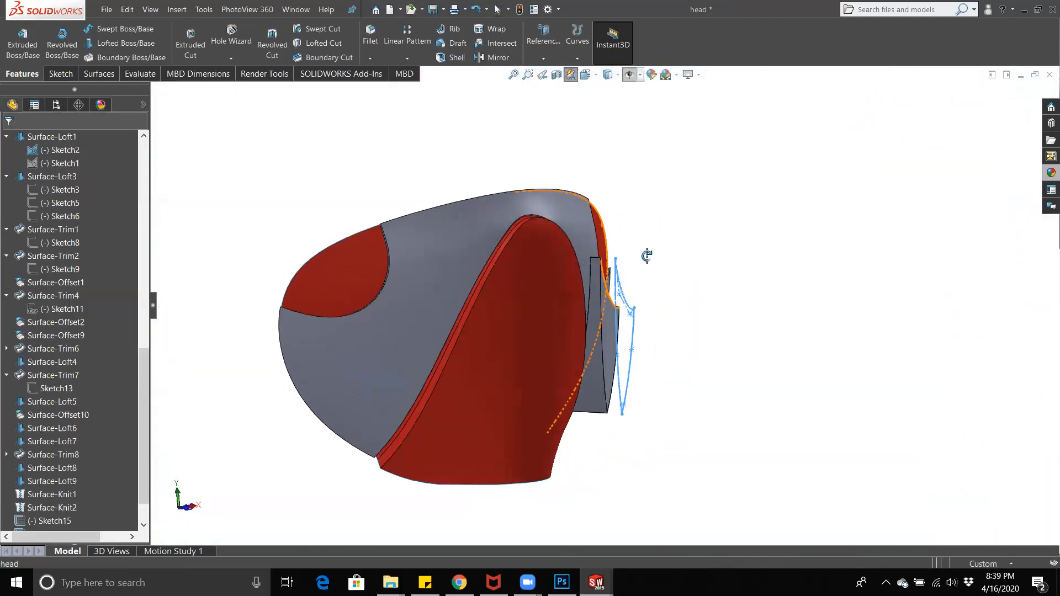
{"action": "mouse_move", "coordinate": [684, 333]}
{"action": "middle_mouse_down"}
{"action": "mouse_move", "coordinate": [542, 386]}
{"action": "mouse_move", "coordinate": [551, 372]}
{"action": "mouse_move", "coordinate": [661, 339]}
{"action": "mouse_move", "coordinate": [411, 363]}
{"action": "middle_mouse_up"}
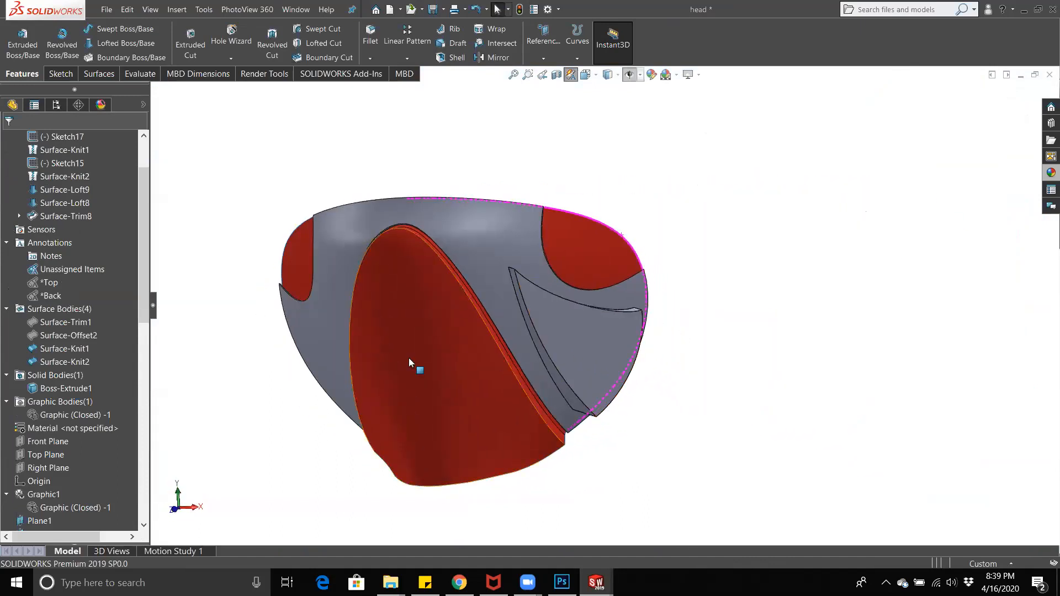
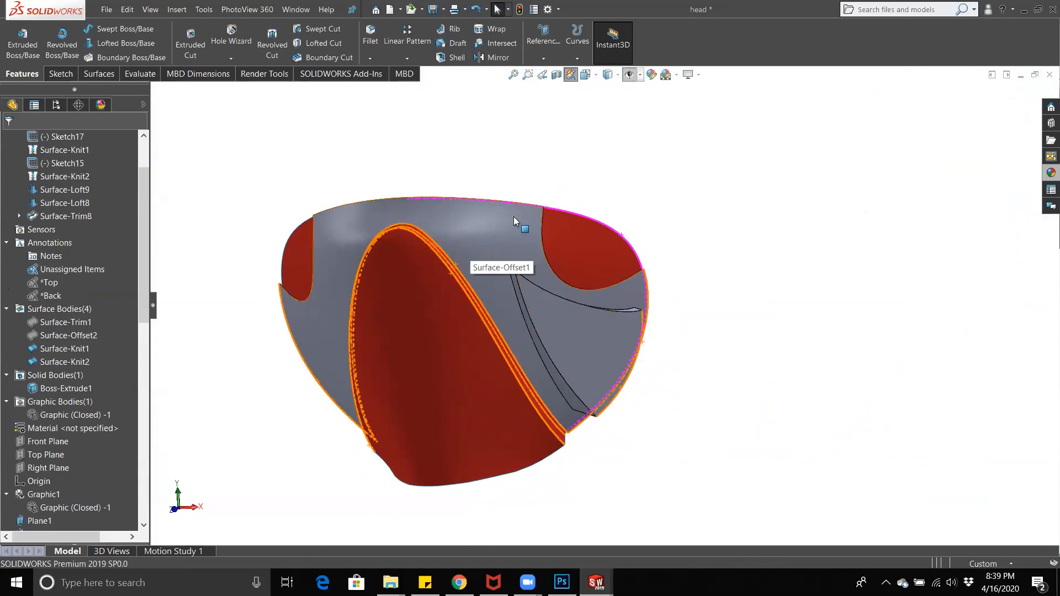
{"action": "left_click", "coordinate": [522, 282]}
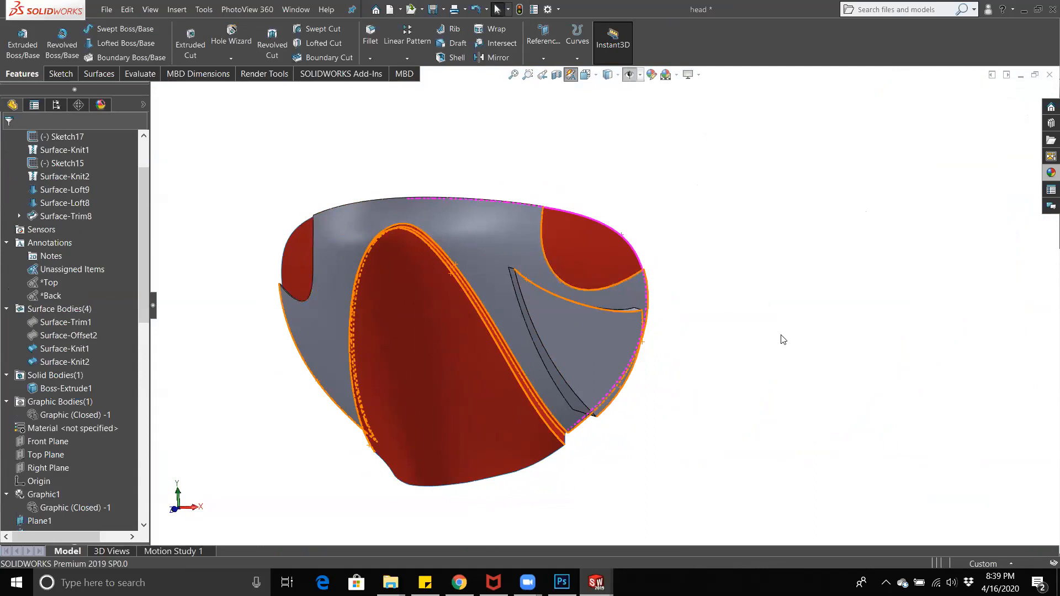
{"action": "left_click", "coordinate": [379, 50]}
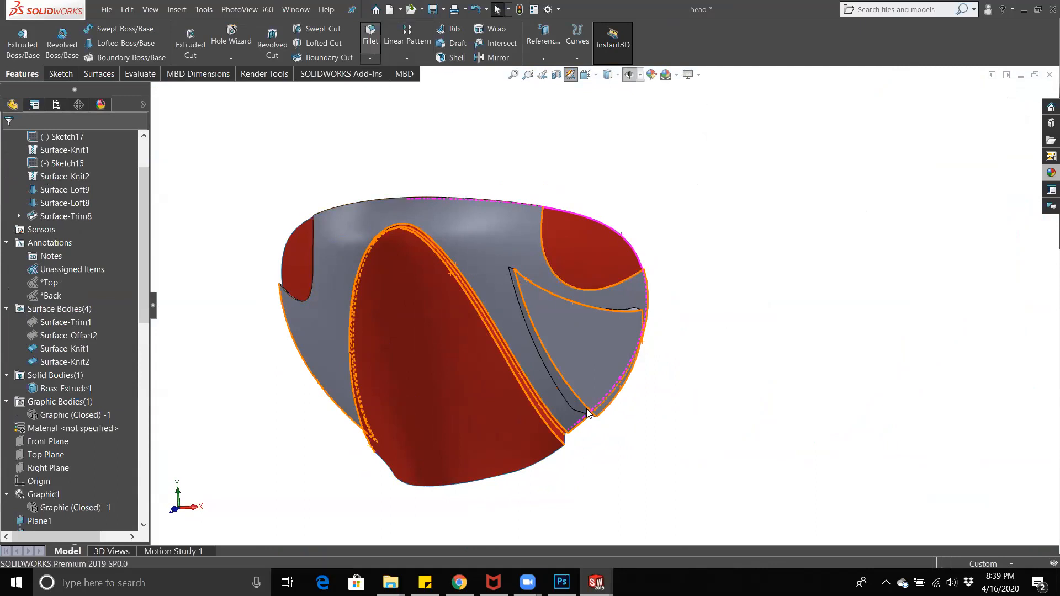
{"action": "left_click", "coordinate": [563, 366]}
{"action": "mouse_move", "coordinate": [414, 277]}
{"action": "middle_mouse_down"}
{"action": "mouse_move", "coordinate": [463, 296]}
{"action": "mouse_move", "coordinate": [485, 341]}
{"action": "mouse_move", "coordinate": [438, 269]}
{"action": "mouse_move", "coordinate": [434, 279]}
{"action": "middle_mouse_up"}
{"action": "left_click", "coordinate": [28, 140]}
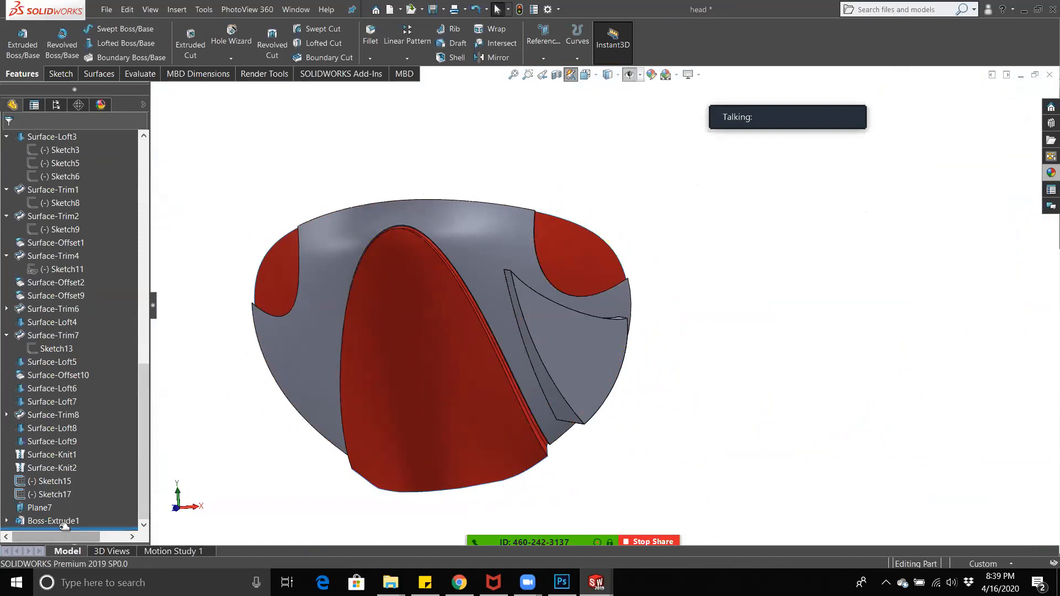
Step: Edit the cheek extrusion and add a draft with an angle of 8 degrees
{"action": "left_click", "coordinate": [66, 521]}
{"action": "left_click", "coordinate": [148, 489]}
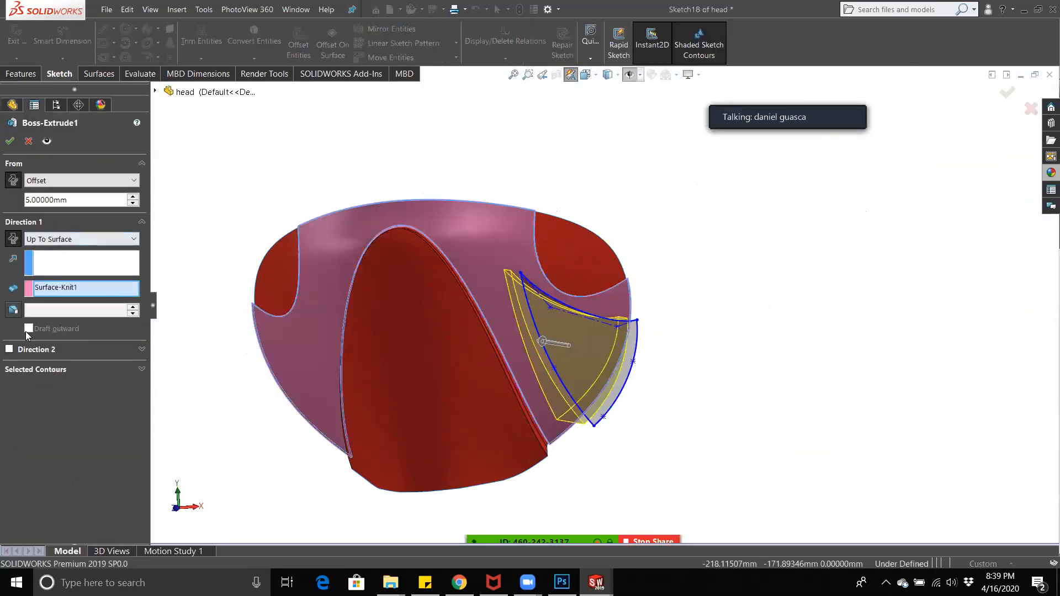
{"action": "left_click", "coordinate": [13, 309]}
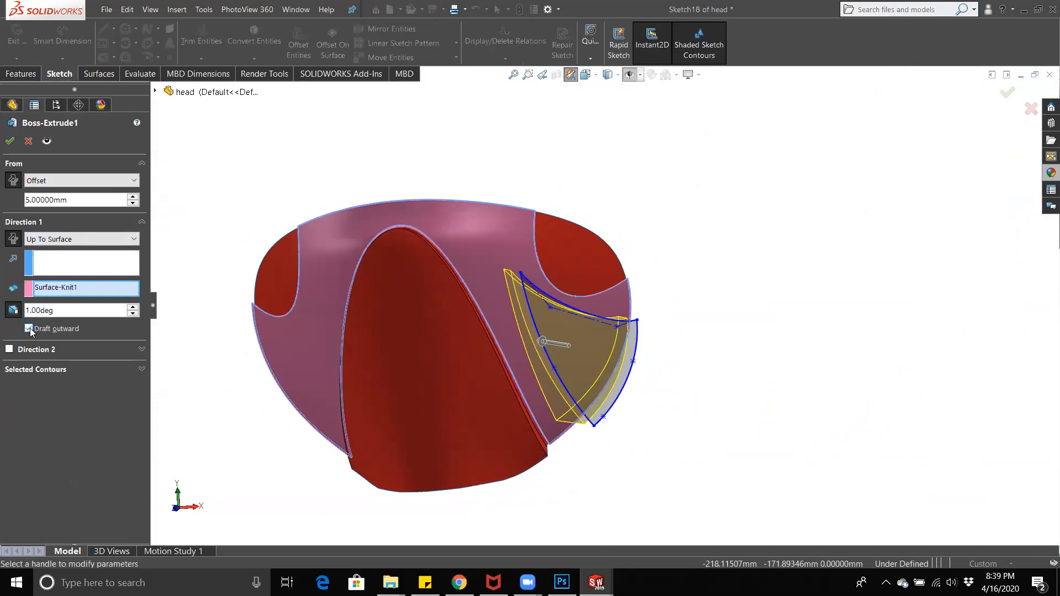
{"action": "left_click", "coordinate": [131, 309]}
{"action": "left_click", "coordinate": [131, 309]}
{"action": "left_click", "coordinate": [131, 308]}
{"action": "left_click", "coordinate": [131, 308]}
{"action": "left_click", "coordinate": [132, 308]}
{"action": "left_click", "coordinate": [132, 308]}
{"action": "left_click", "coordinate": [132, 309]}
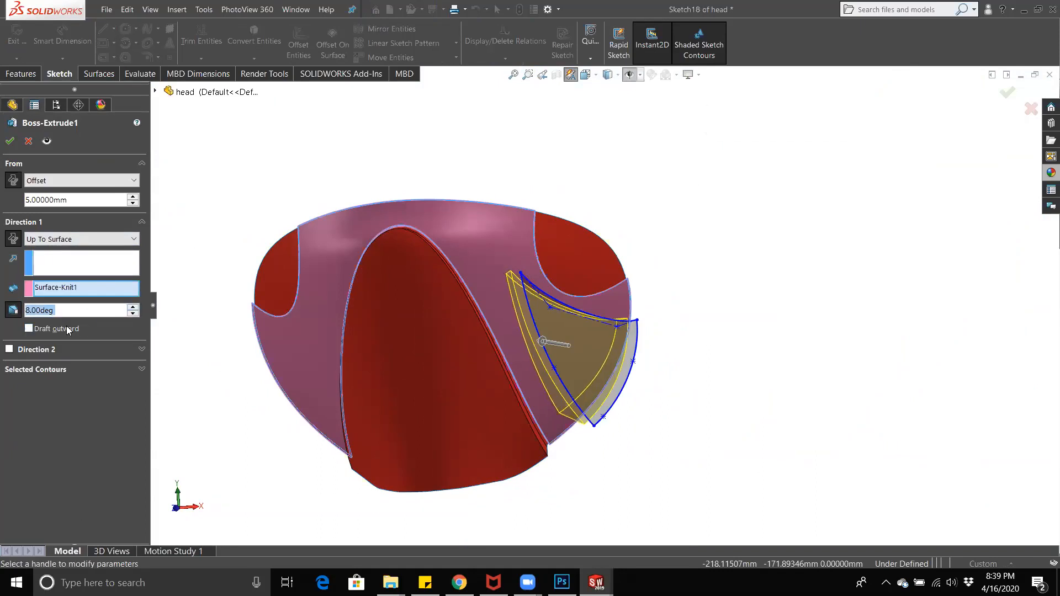
Step: Try the outward draft option, switch it off again and set the draft angle to 6 degrees
{"action": "left_click", "coordinate": [31, 328]}
{"action": "left_click", "coordinate": [30, 328]}
{"action": "middle_click_drag", "start_coordinate": [326, 273], "coordinate": [349, 239]}
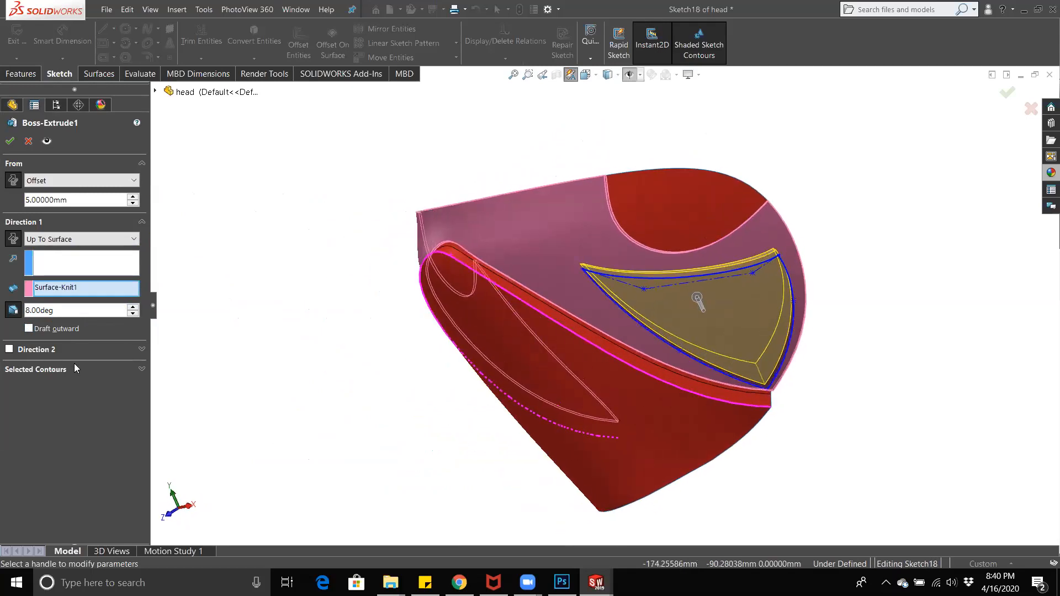
{"action": "left_click", "coordinate": [133, 314]}
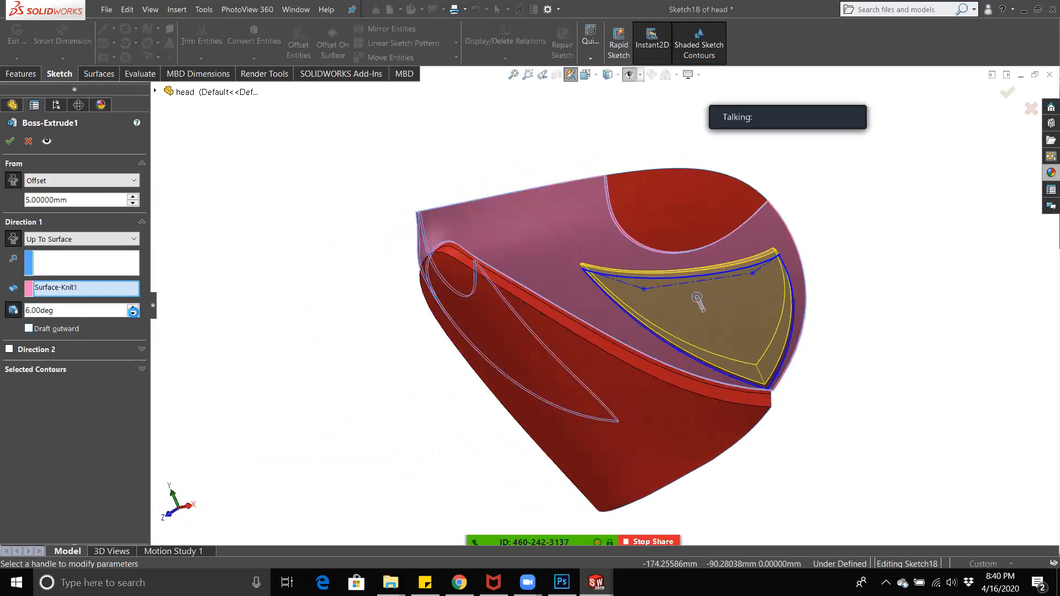
Step: Switch the cheek extrusion's draft to outward, try 3 degrees, reduce the angle further and apply the edit
{"action": "left_click", "coordinate": [29, 329]}
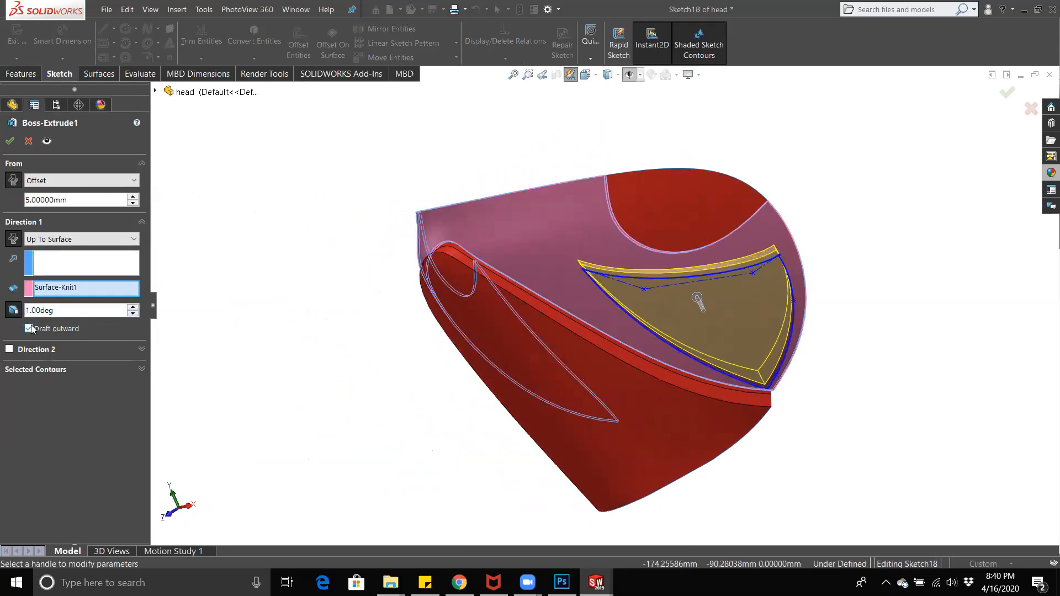
{"action": "left_click", "coordinate": [137, 308]}
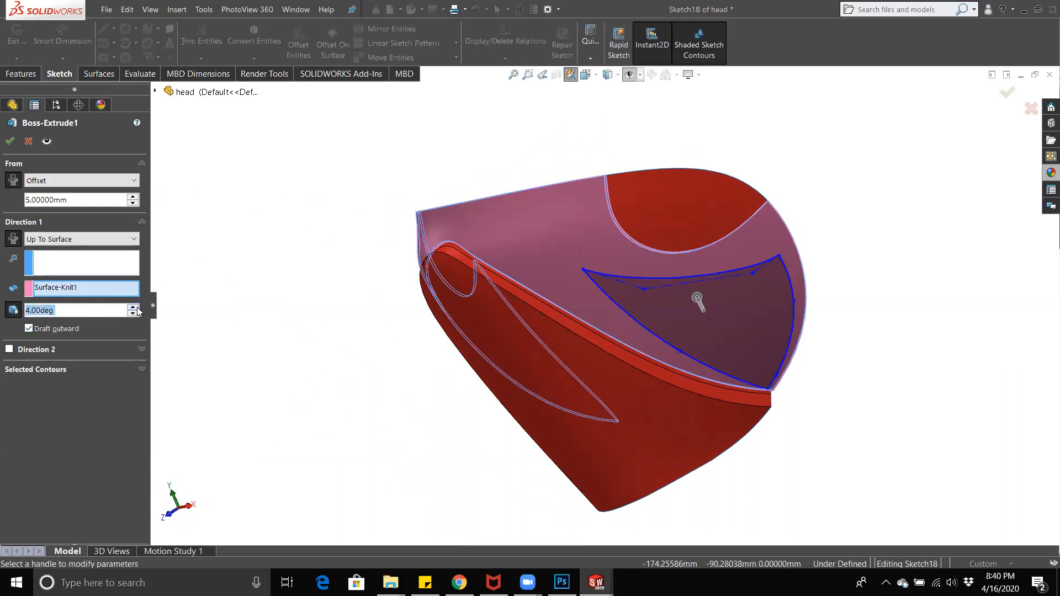
{"action": "left_click", "coordinate": [133, 313]}
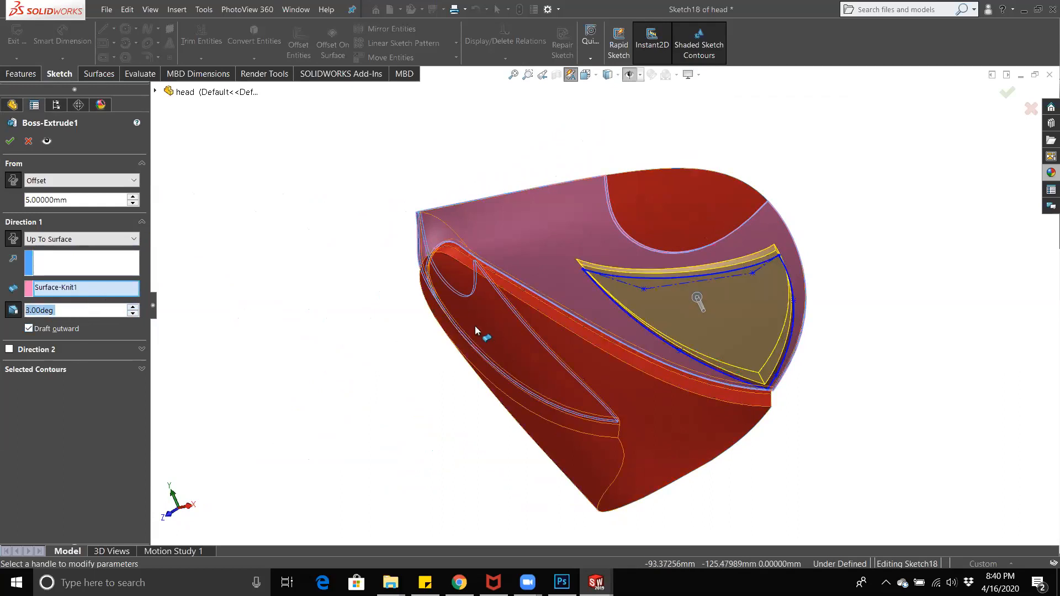
{"action": "middle_click_drag", "start_coordinate": [455, 281], "coordinate": [506, 258]}
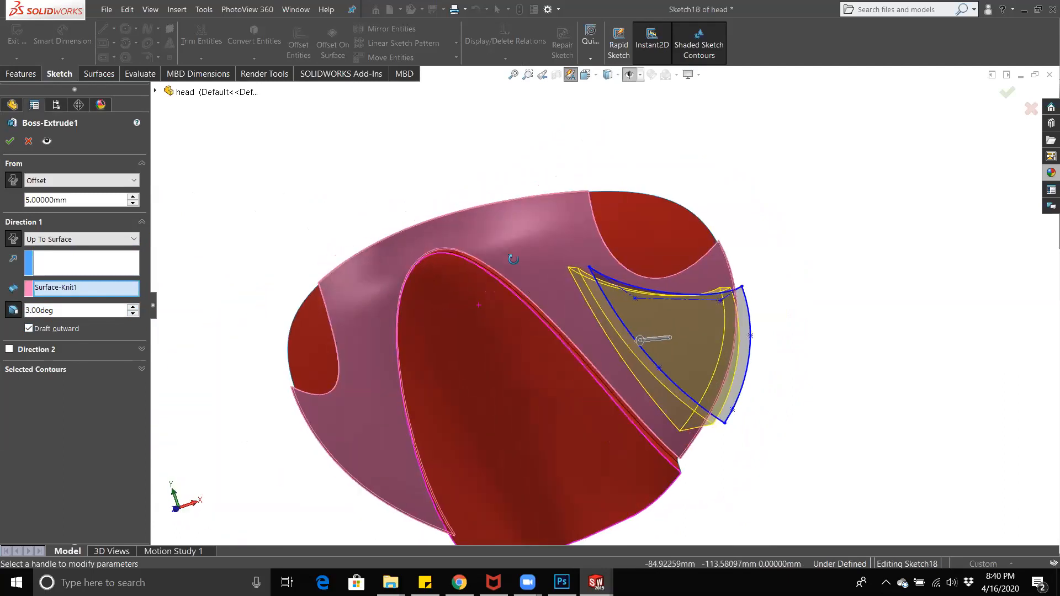
{"action": "left_click", "coordinate": [10, 143]}
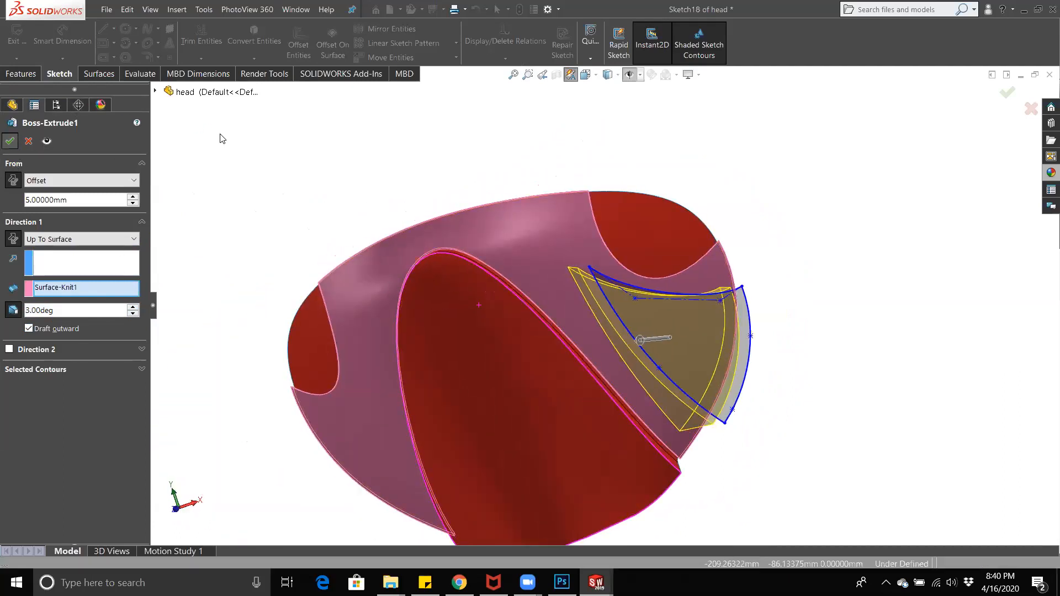
{"action": "left_click", "coordinate": [133, 314]}
{"action": "left_click", "coordinate": [9, 140]}
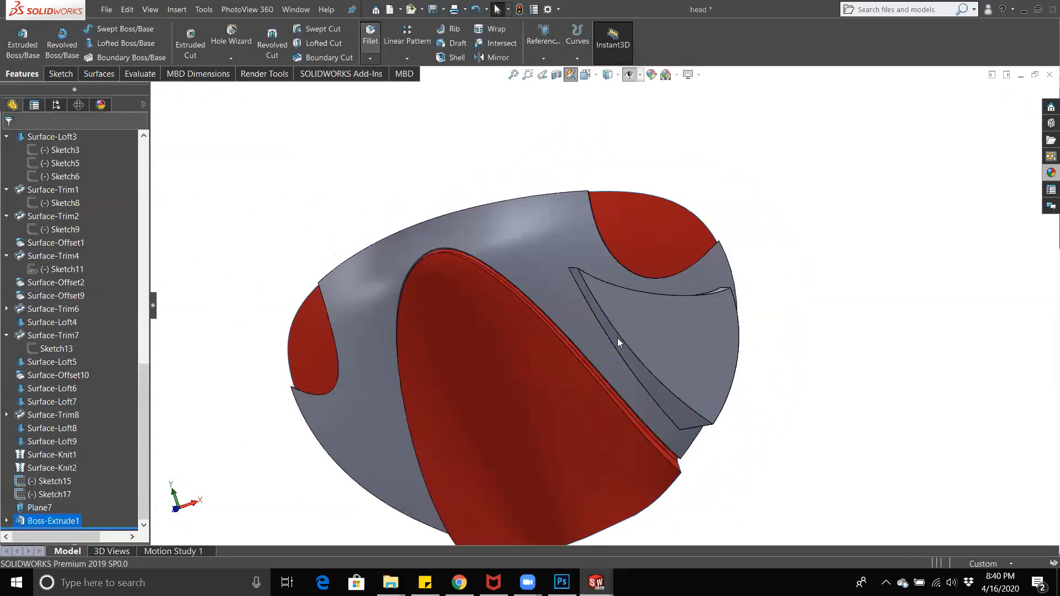
Step: Fillet the three corner edges of the cheek detail with a 5 mm radius
{"action": "left_click", "coordinate": [574, 272]}
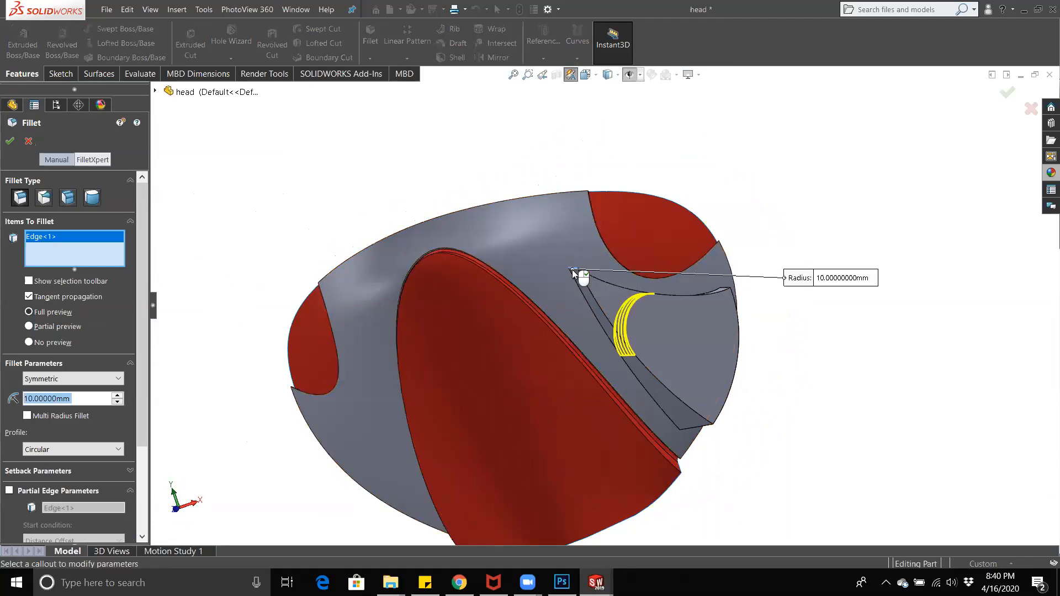
{"action": "type", "text": "5"}
{"action": "key", "text": "Return"}
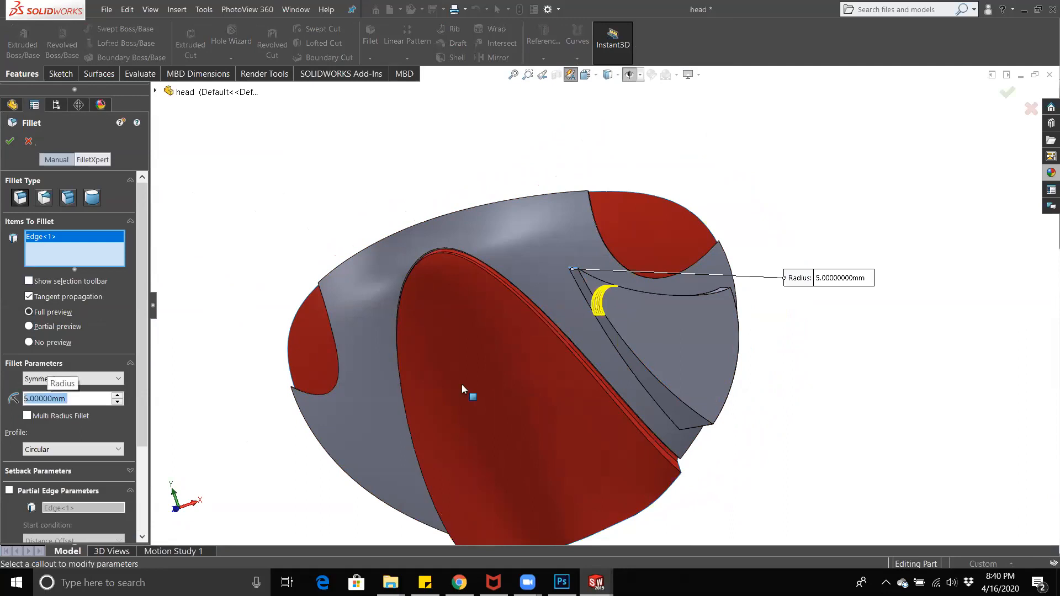
{"action": "middle_click_drag", "start_coordinate": [635, 343], "coordinate": [796, 325]}
{"action": "left_click", "coordinate": [714, 455]}
{"action": "left_click", "coordinate": [790, 314]}
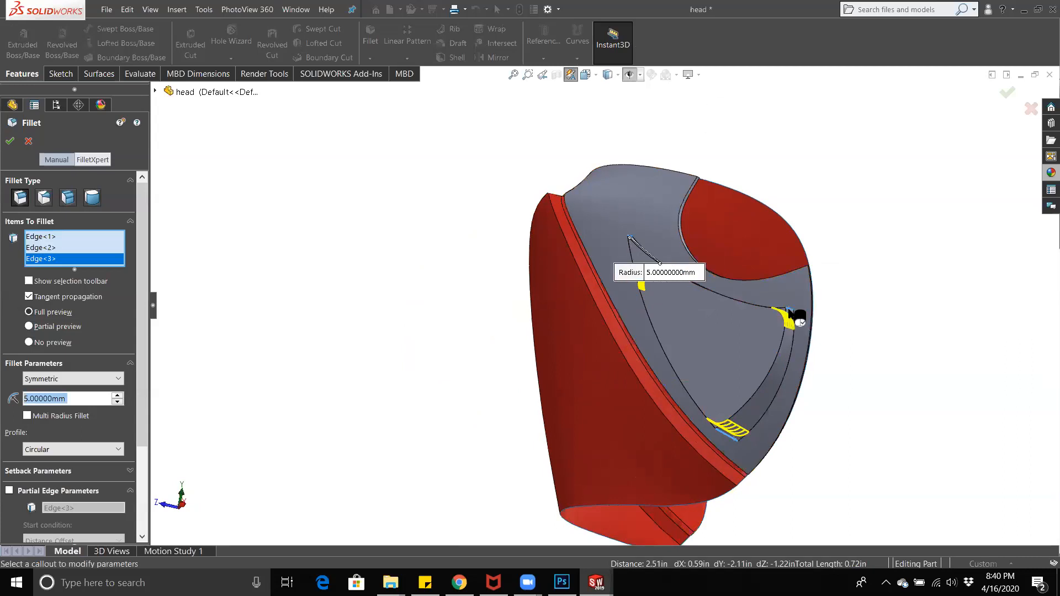
{"action": "left_click", "coordinate": [10, 142]}
Step: Start a fillet on the cheek detail's outer face with a Conic Rho profile and a rho of 0.3
{"action": "middle_click_drag", "start_coordinate": [443, 348], "coordinate": [792, 310]}
{"action": "left_click", "coordinate": [371, 34]}
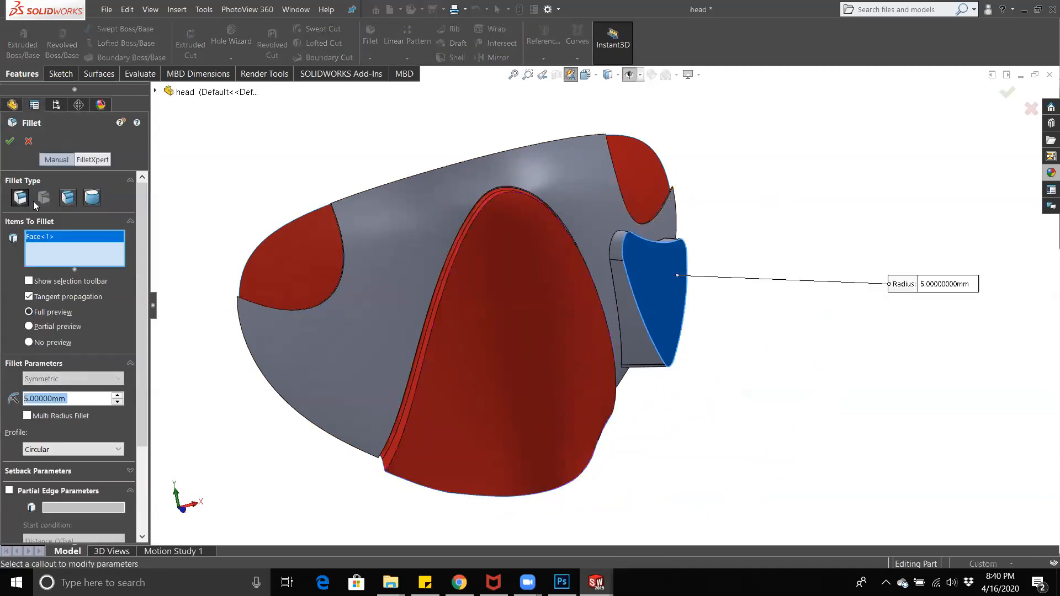
{"action": "middle_click_drag", "start_coordinate": [695, 343], "coordinate": [520, 307]}
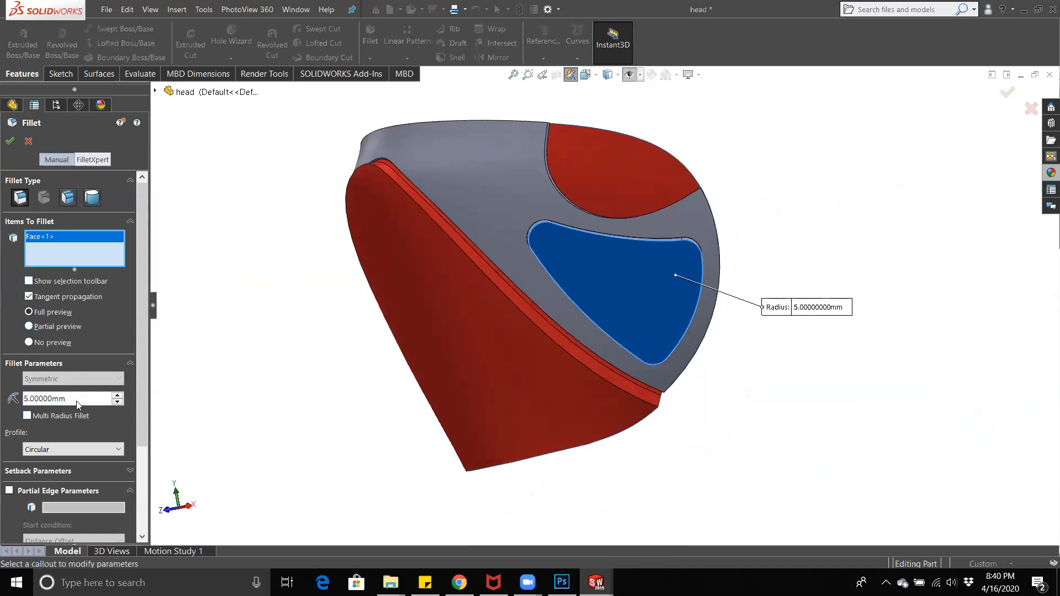
{"action": "left_click", "coordinate": [58, 450]}
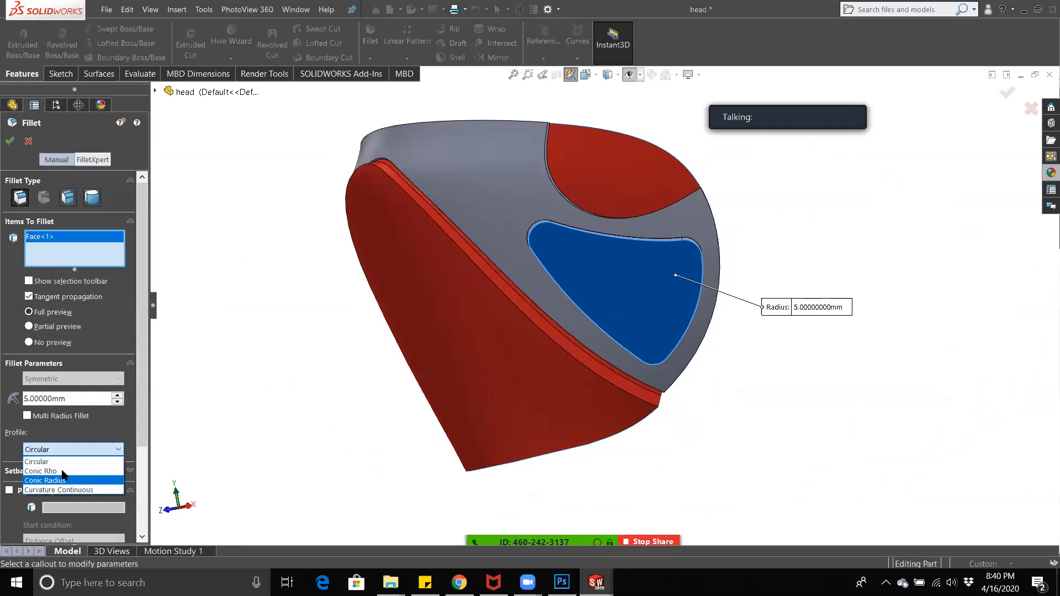
{"action": "left_click", "coordinate": [62, 471]}
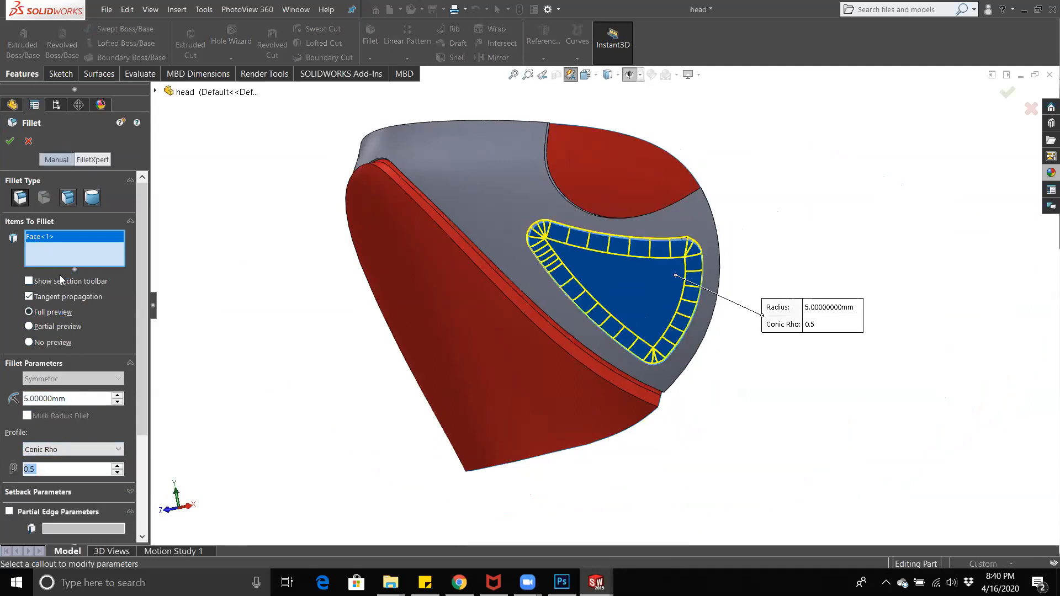
{"action": "middle_click_drag", "start_coordinate": [599, 291], "coordinate": [645, 287]}
{"action": "scroll", "coordinate": [580, 255], "scroll_direction": "down", "scroll_amount": 3}
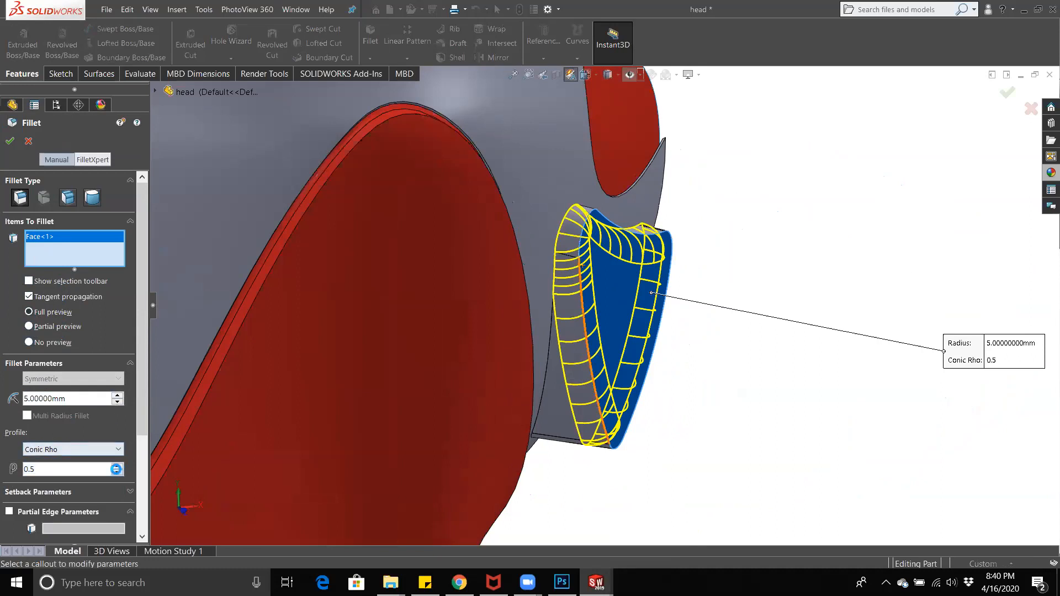
{"action": "left_click", "coordinate": [116, 471]}
{"action": "left_click", "coordinate": [116, 471]}
{"action": "left_click", "coordinate": [117, 472]}
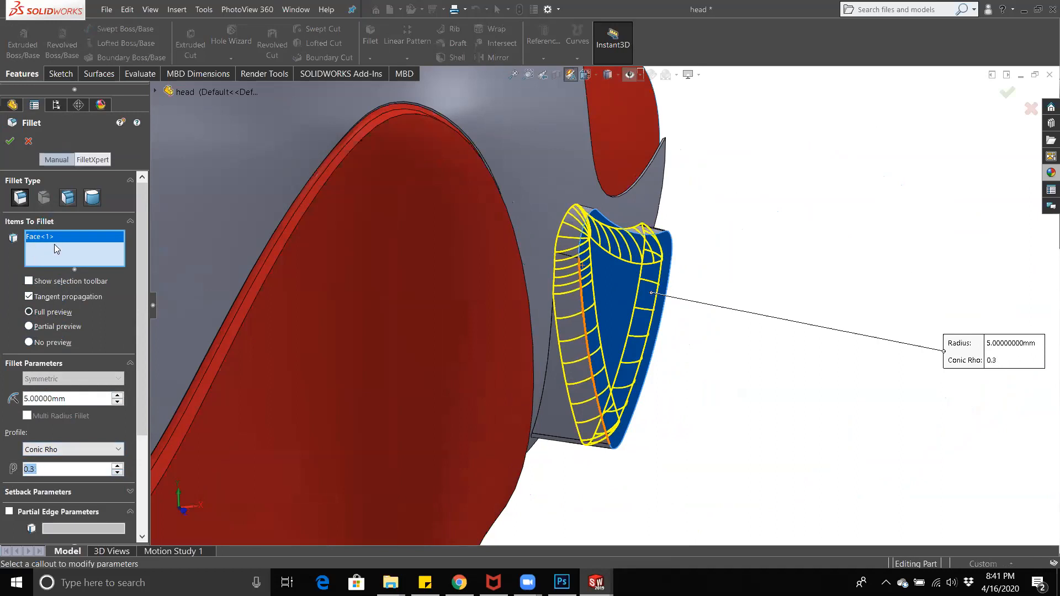
Step: Replace the selected face with the tangent edge loop around the outer face and set the fillet radius to 2 mm
{"action": "right_click", "coordinate": [54, 244]}
{"action": "left_click", "coordinate": [70, 251]}
{"action": "left_click", "coordinate": [583, 316]}
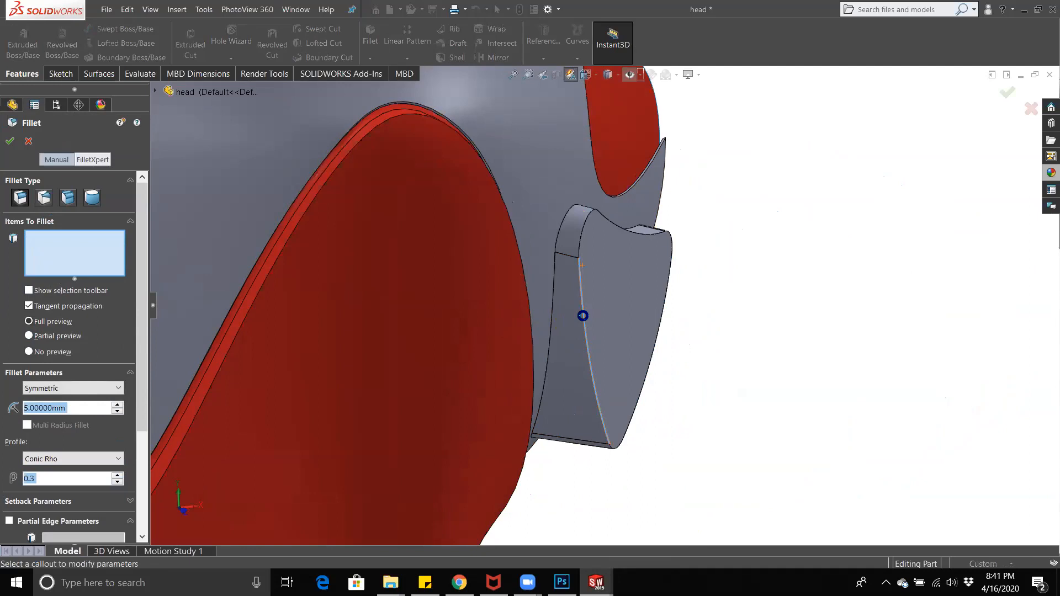
{"action": "left_click", "coordinate": [583, 316]}
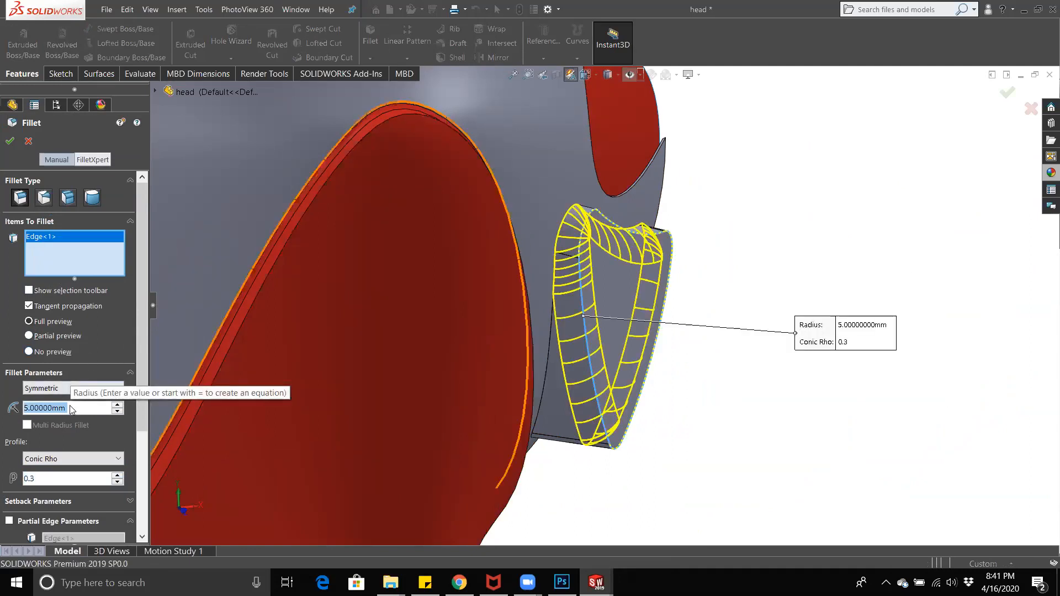
{"action": "type", "text": "2"}
{"action": "key", "text": "Return"}
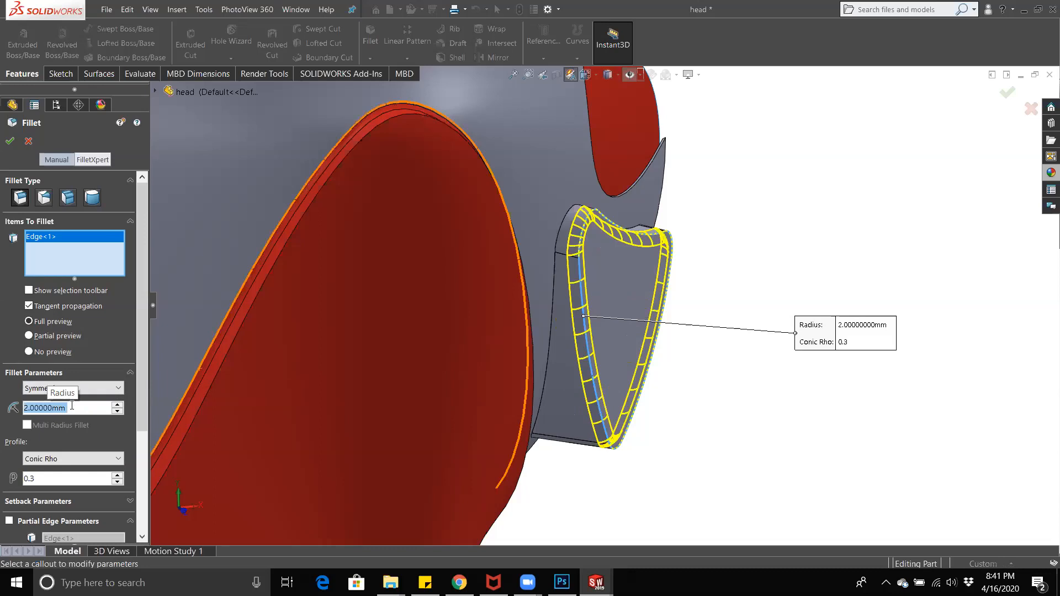
Step: Try a Conic Rho of 0.05 on the edge fillet, and raise it to 0.95
{"action": "left_click", "coordinate": [117, 475]}
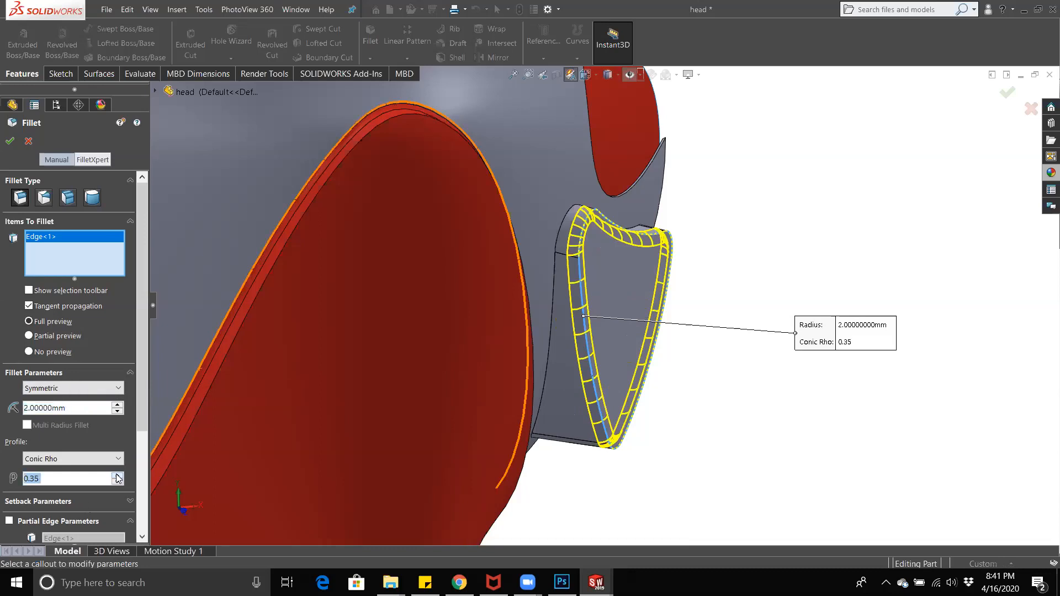
{"action": "left_click", "coordinate": [116, 476]}
{"action": "left_click", "coordinate": [117, 483]}
{"action": "left_click", "coordinate": [117, 482]}
{"action": "left_click", "coordinate": [117, 483]}
{"action": "left_click", "coordinate": [117, 483]}
{"action": "left_click", "coordinate": [117, 483]}
{"action": "left_click", "coordinate": [117, 483]}
{"action": "left_click", "coordinate": [117, 482]}
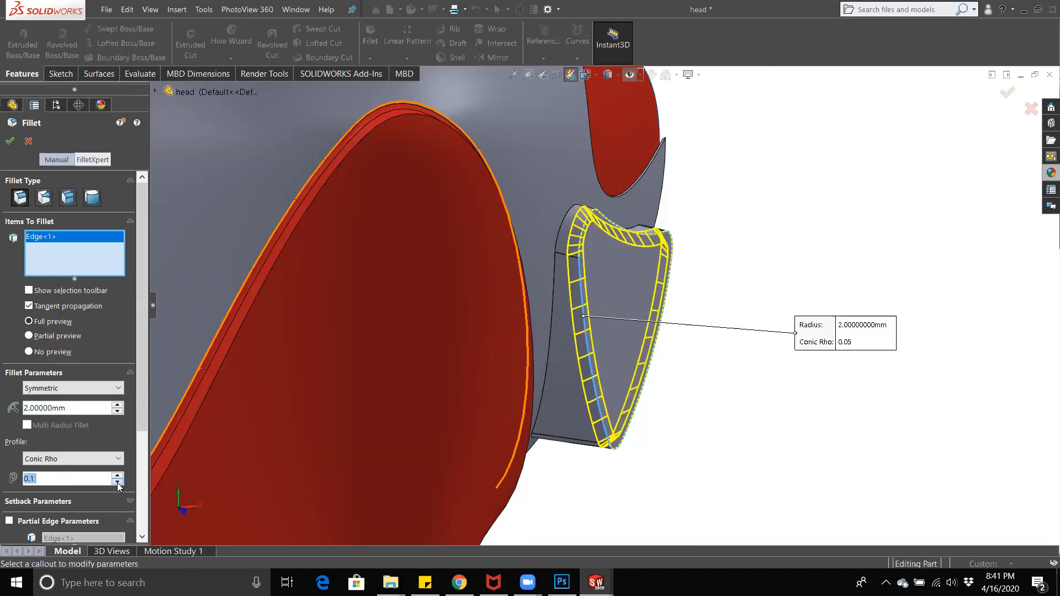
{"action": "left_click", "coordinate": [118, 475]}
{"action": "left_click", "coordinate": [118, 475]}
{"action": "left_click", "coordinate": [118, 475]}
{"action": "left_click", "coordinate": [118, 475]}
{"action": "left_click", "coordinate": [118, 475]}
{"action": "left_click", "coordinate": [118, 475]}
{"action": "left_click", "coordinate": [118, 475]}
{"action": "left_click", "coordinate": [118, 475]}
{"action": "left_click", "coordinate": [118, 475]}
{"action": "left_click", "coordinate": [117, 475]}
{"action": "left_click", "coordinate": [117, 475]}
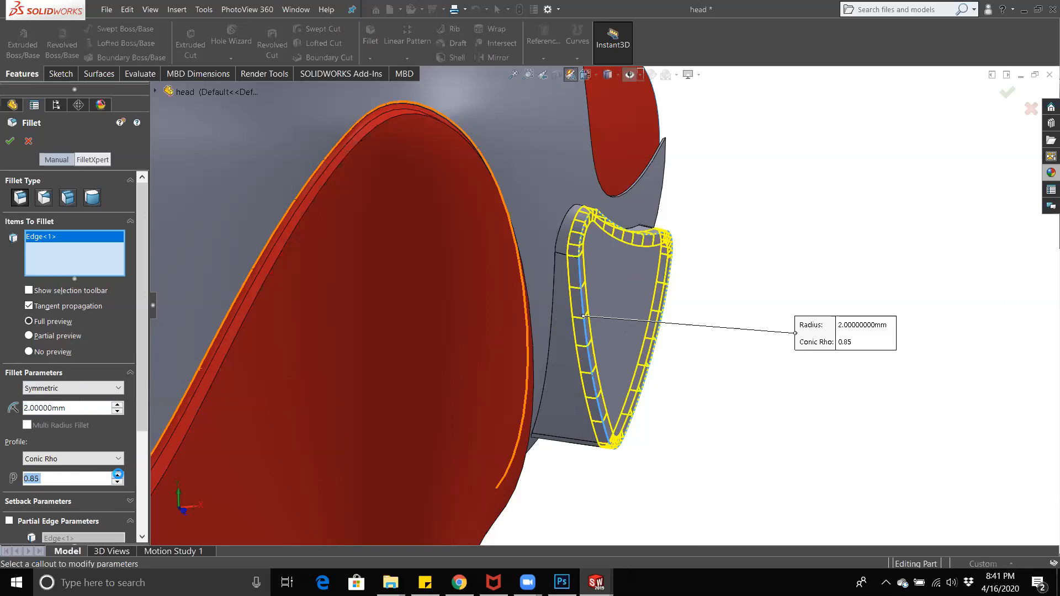
{"action": "left_click", "coordinate": [118, 475]}
Step: Lower the edge fillet's Conic Rho to 0.85 and apply the fillet
{"action": "left_click", "coordinate": [118, 482]}
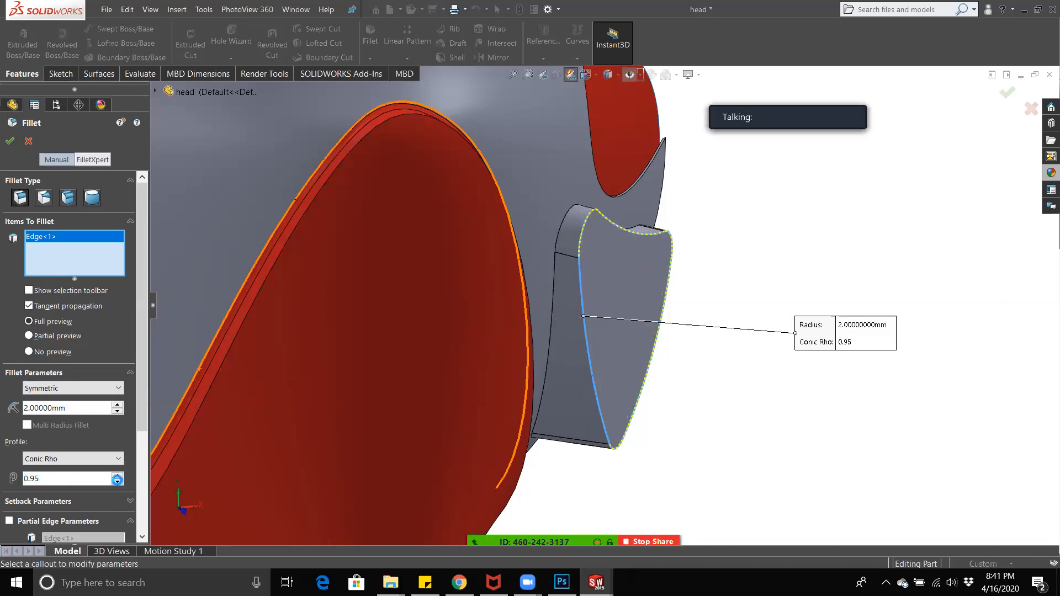
{"action": "scroll", "coordinate": [625, 328], "scroll_direction": "down", "scroll_amount": 5}
{"action": "scroll", "coordinate": [587, 279], "scroll_direction": "down", "scroll_amount": 5}
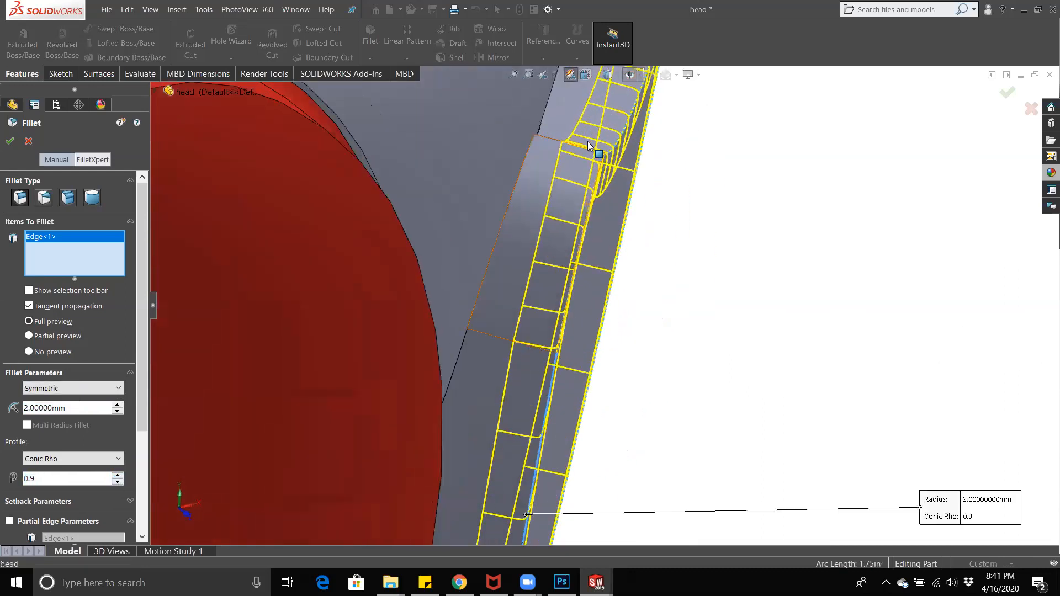
{"action": "scroll", "coordinate": [538, 234], "scroll_direction": "up", "scroll_amount": 8}
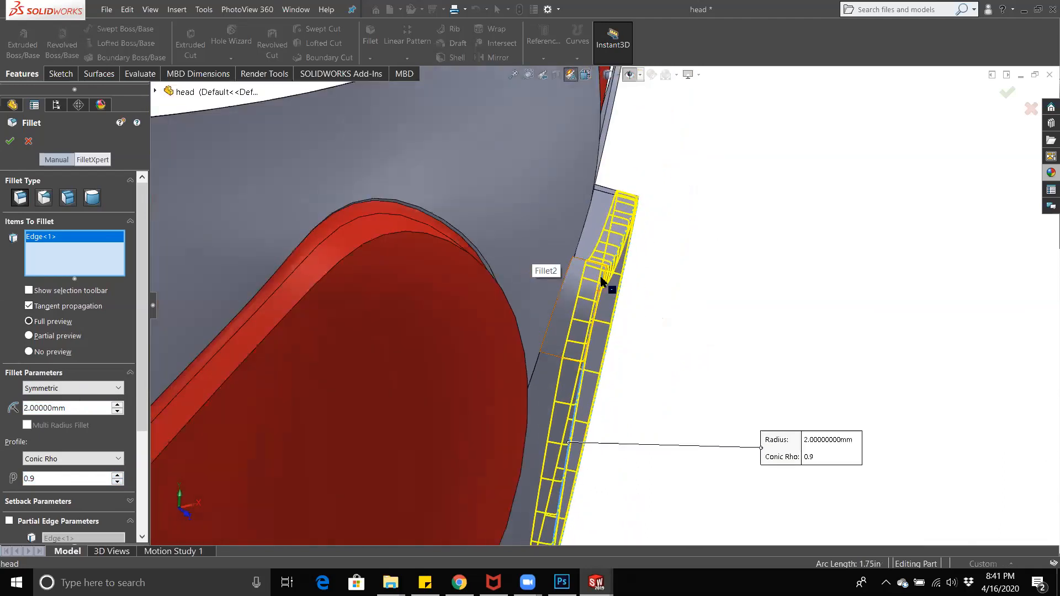
{"action": "left_click", "coordinate": [118, 483]}
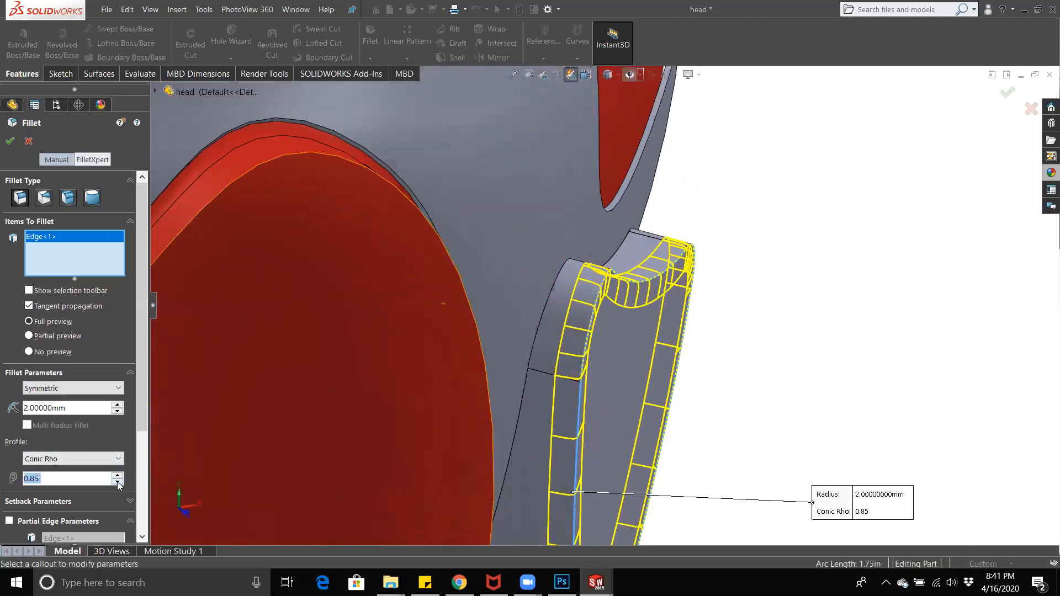
{"action": "left_click", "coordinate": [117, 482]}
{"action": "left_click", "coordinate": [117, 476]}
{"action": "left_click", "coordinate": [9, 138]}
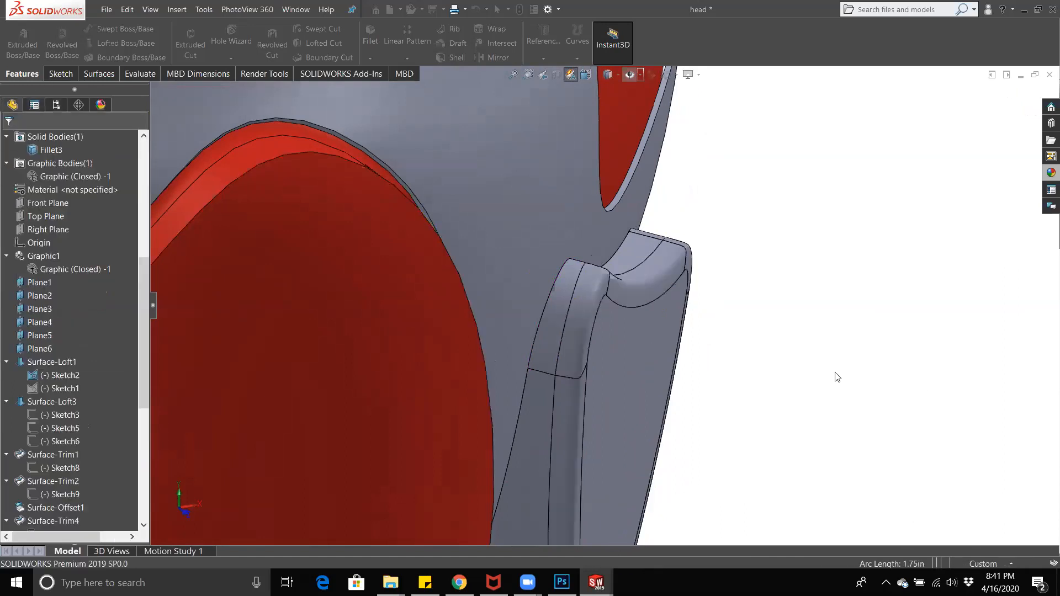
{"action": "scroll", "coordinate": [811, 368], "scroll_direction": "up", "scroll_amount": 5}
{"action": "middle_click_drag", "start_coordinate": [790, 365], "coordinate": [806, 386]}
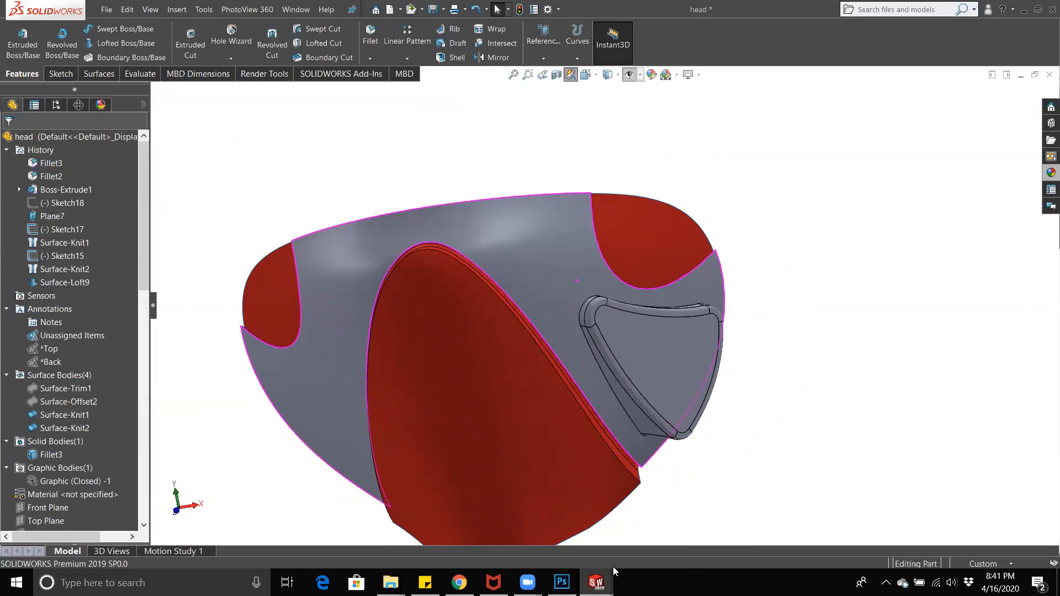